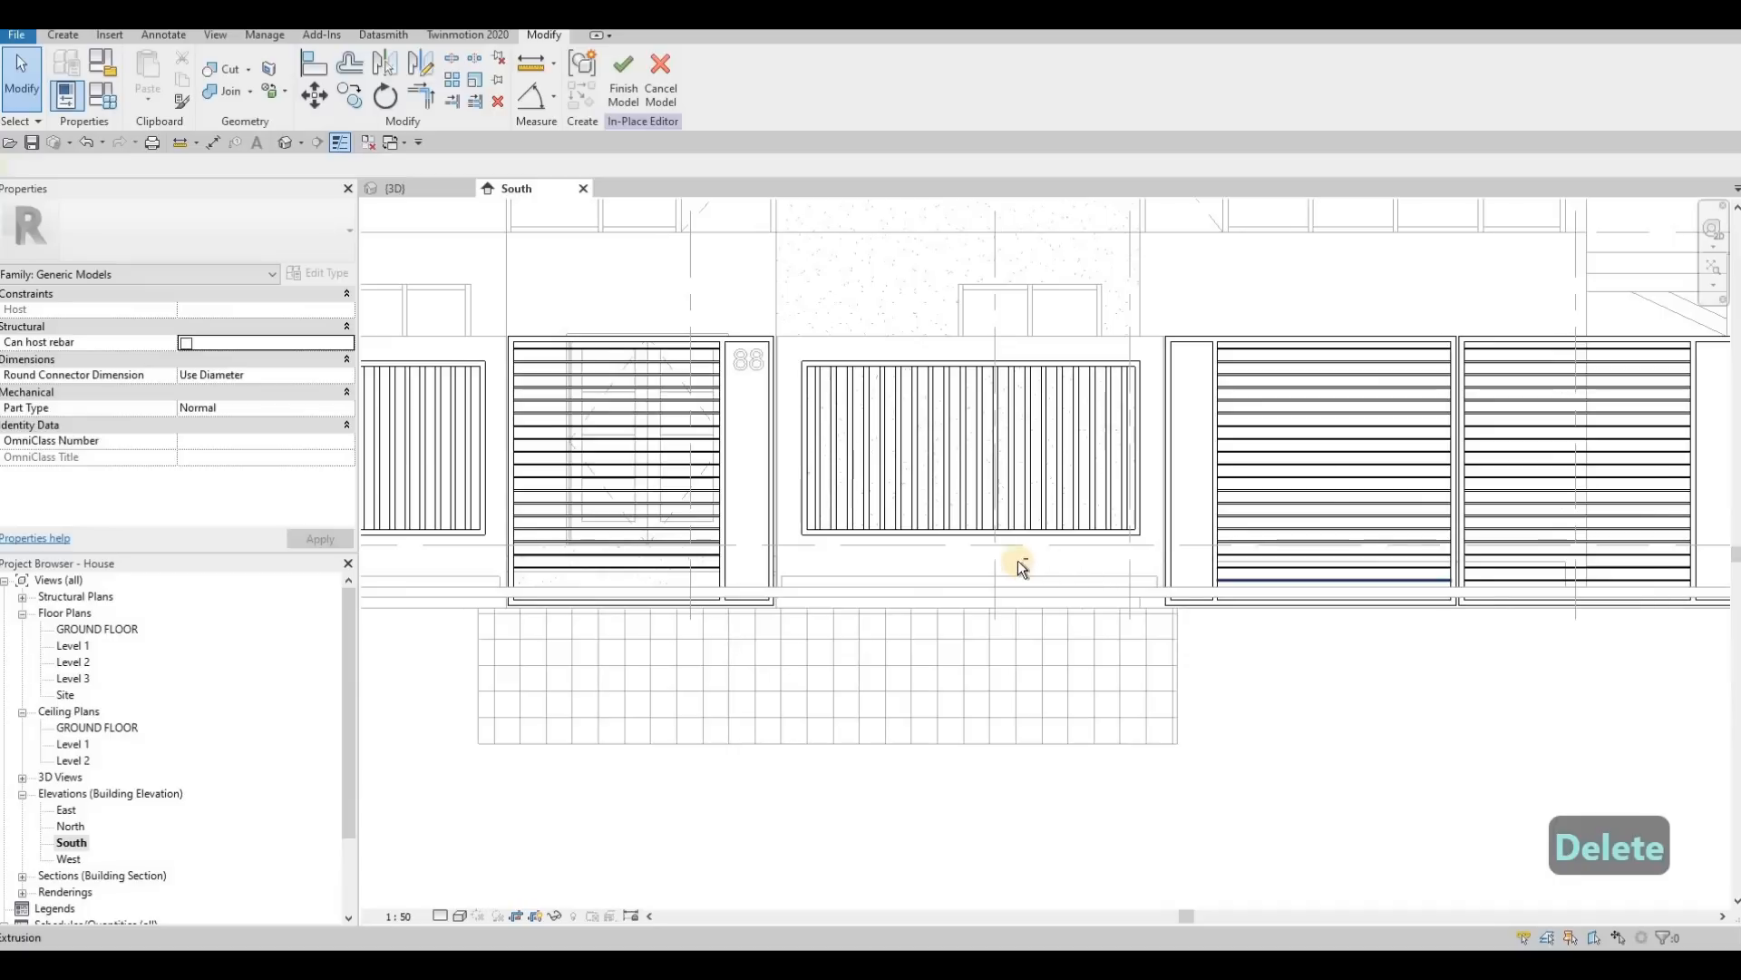
Step: Delete the lowest horizontal slats from both leaves of the double driveway gate
{"action": "middle_click_drag", "start_coordinate": [1211, 580], "coordinate": [1049, 565]}
{"action": "left_click", "coordinate": [1049, 564]}
{"action": "left_click_drag", "start_coordinate": [1553, 587], "coordinate": [1554, 586]}
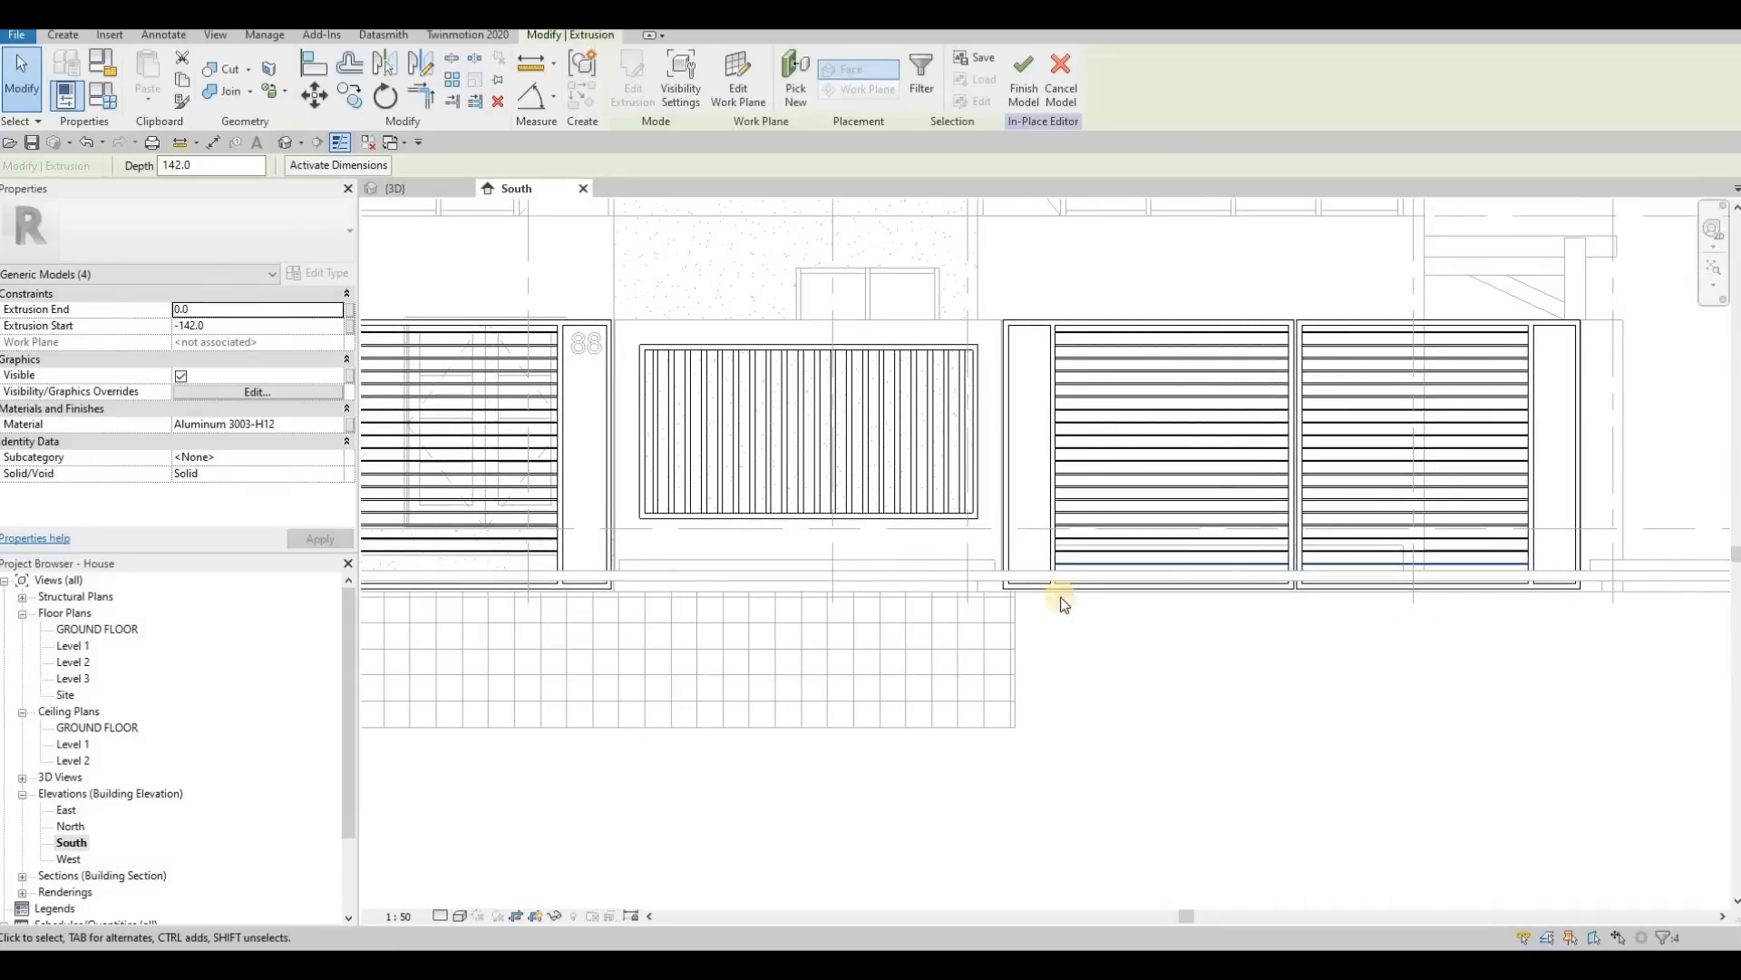
{"action": "key", "text": "Delete"}
{"action": "scroll", "coordinate": [934, 583], "scroll_direction": "down", "scroll_amount": 3}
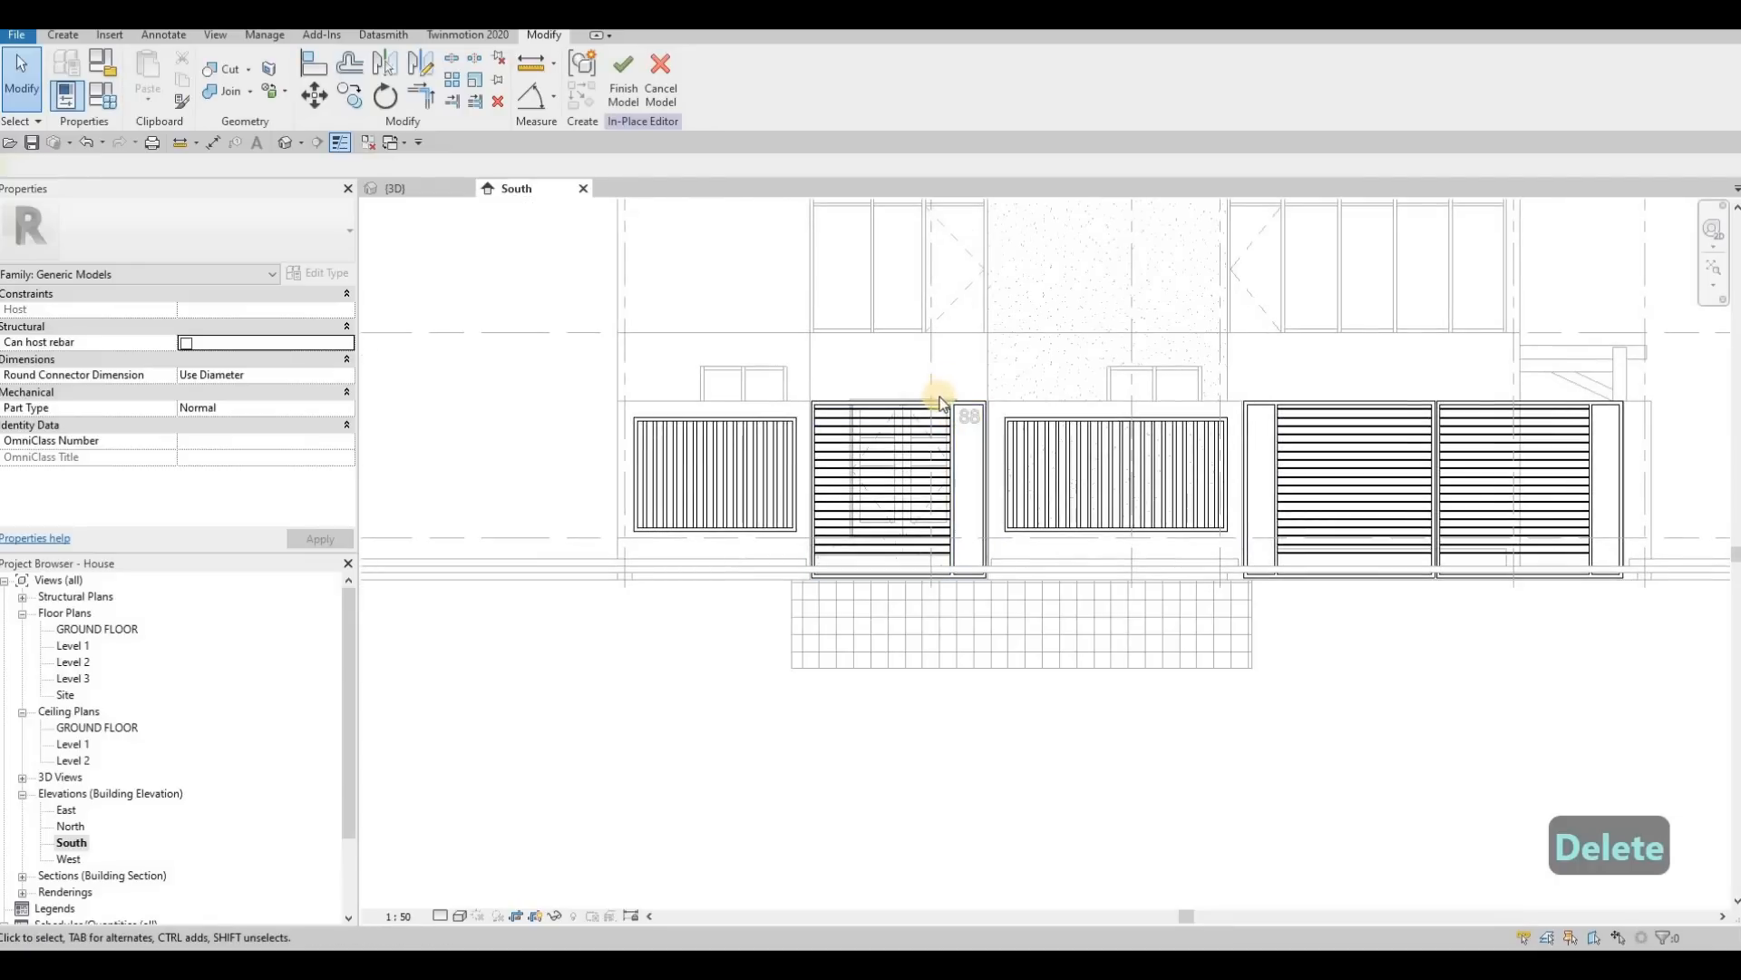
Step: Edit the small entrance gate's frame extrusion, raise its bottom sketch lines above the ground strip and finish the sketch
{"action": "left_click", "coordinate": [866, 517]}
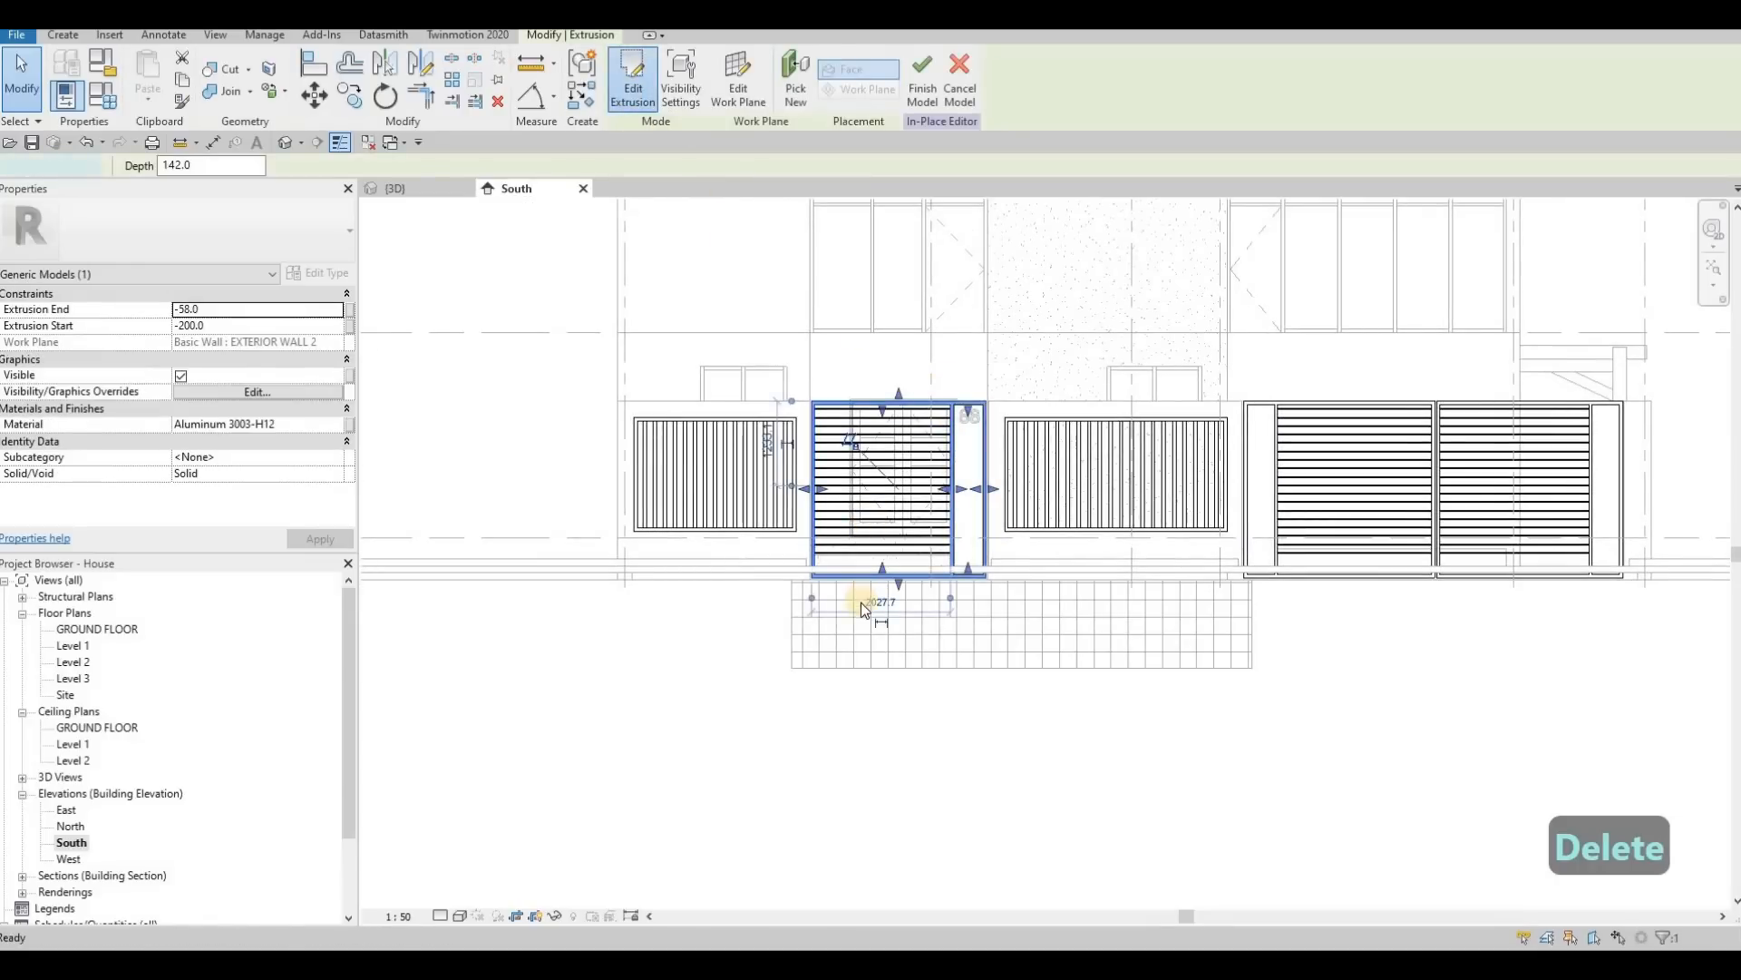
{"action": "scroll", "coordinate": [780, 552], "scroll_direction": "up", "scroll_amount": 3}
{"action": "middle_click_drag", "start_coordinate": [786, 555], "coordinate": [704, 505]}
{"action": "scroll", "coordinate": [1177, 606], "scroll_direction": "up", "scroll_amount": 1}
{"action": "middle_click_drag", "start_coordinate": [1178, 607], "coordinate": [1270, 618]}
{"action": "left_click", "coordinate": [991, 540]}
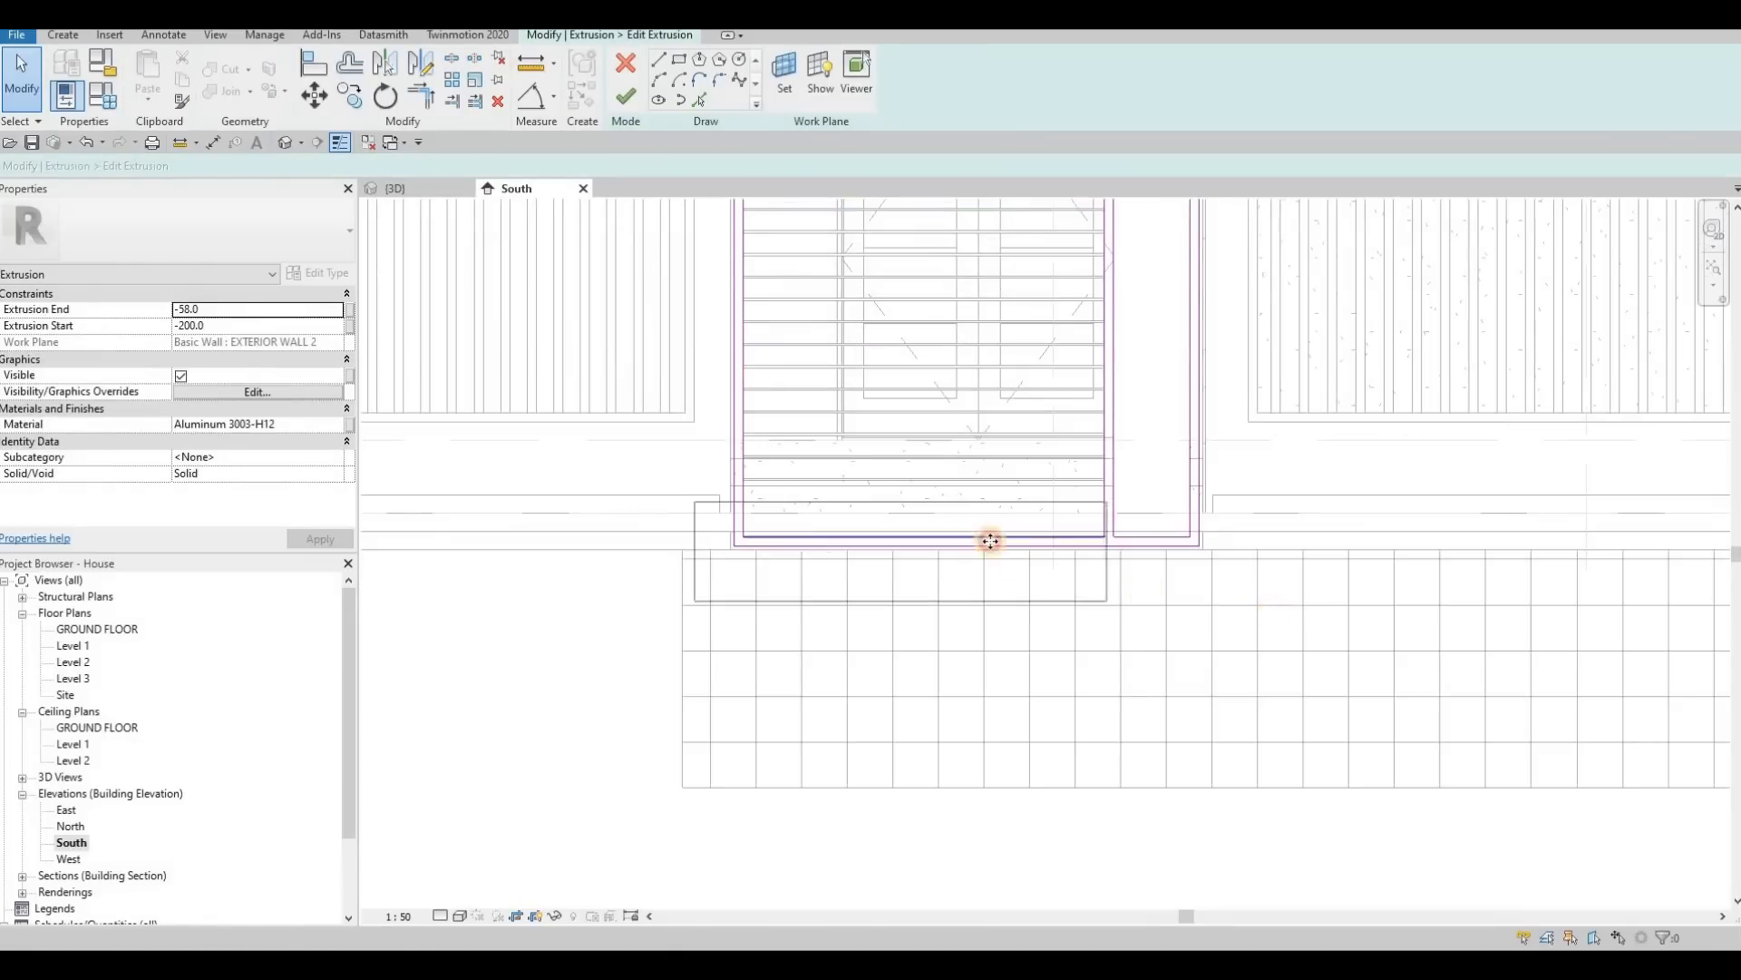
{"action": "left_click", "coordinate": [991, 539]}
{"action": "scroll", "coordinate": [988, 535], "scroll_direction": "up", "scroll_amount": 2}
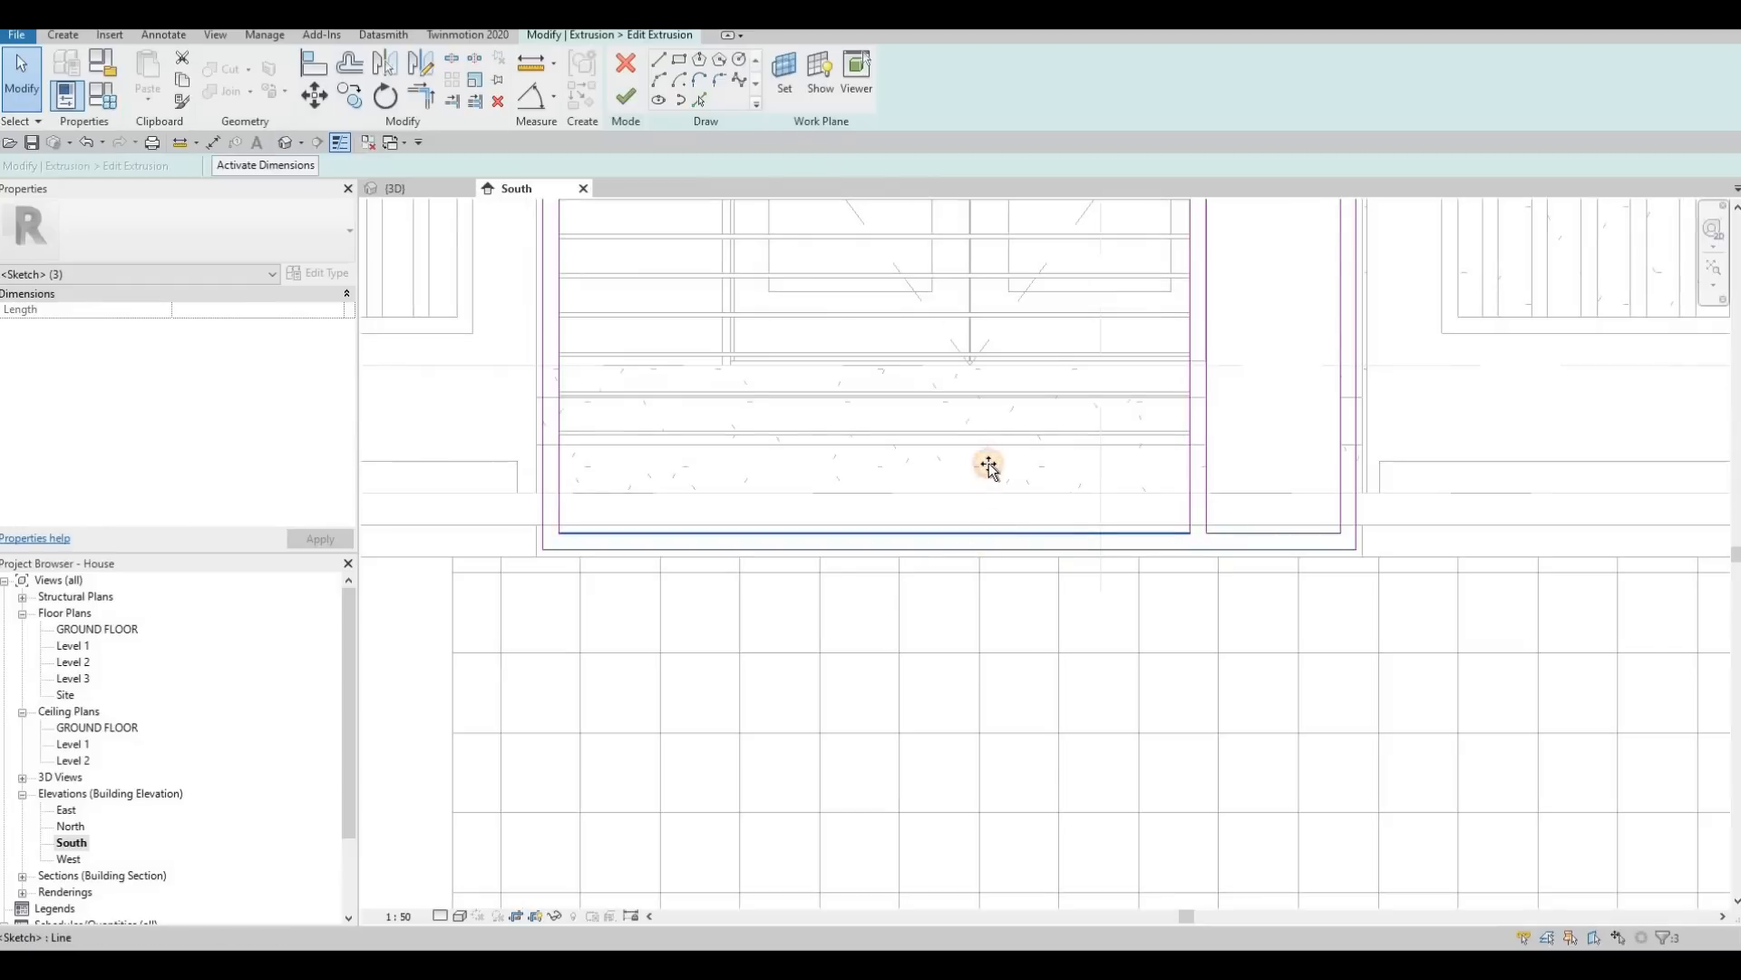
{"action": "mouse_move", "coordinate": [988, 465]}
{"action": "left_mouse_down"}
{"action": "mouse_move", "coordinate": [1070, 521]}
{"action": "mouse_move", "coordinate": [1168, 527]}
{"action": "left_mouse_up"}
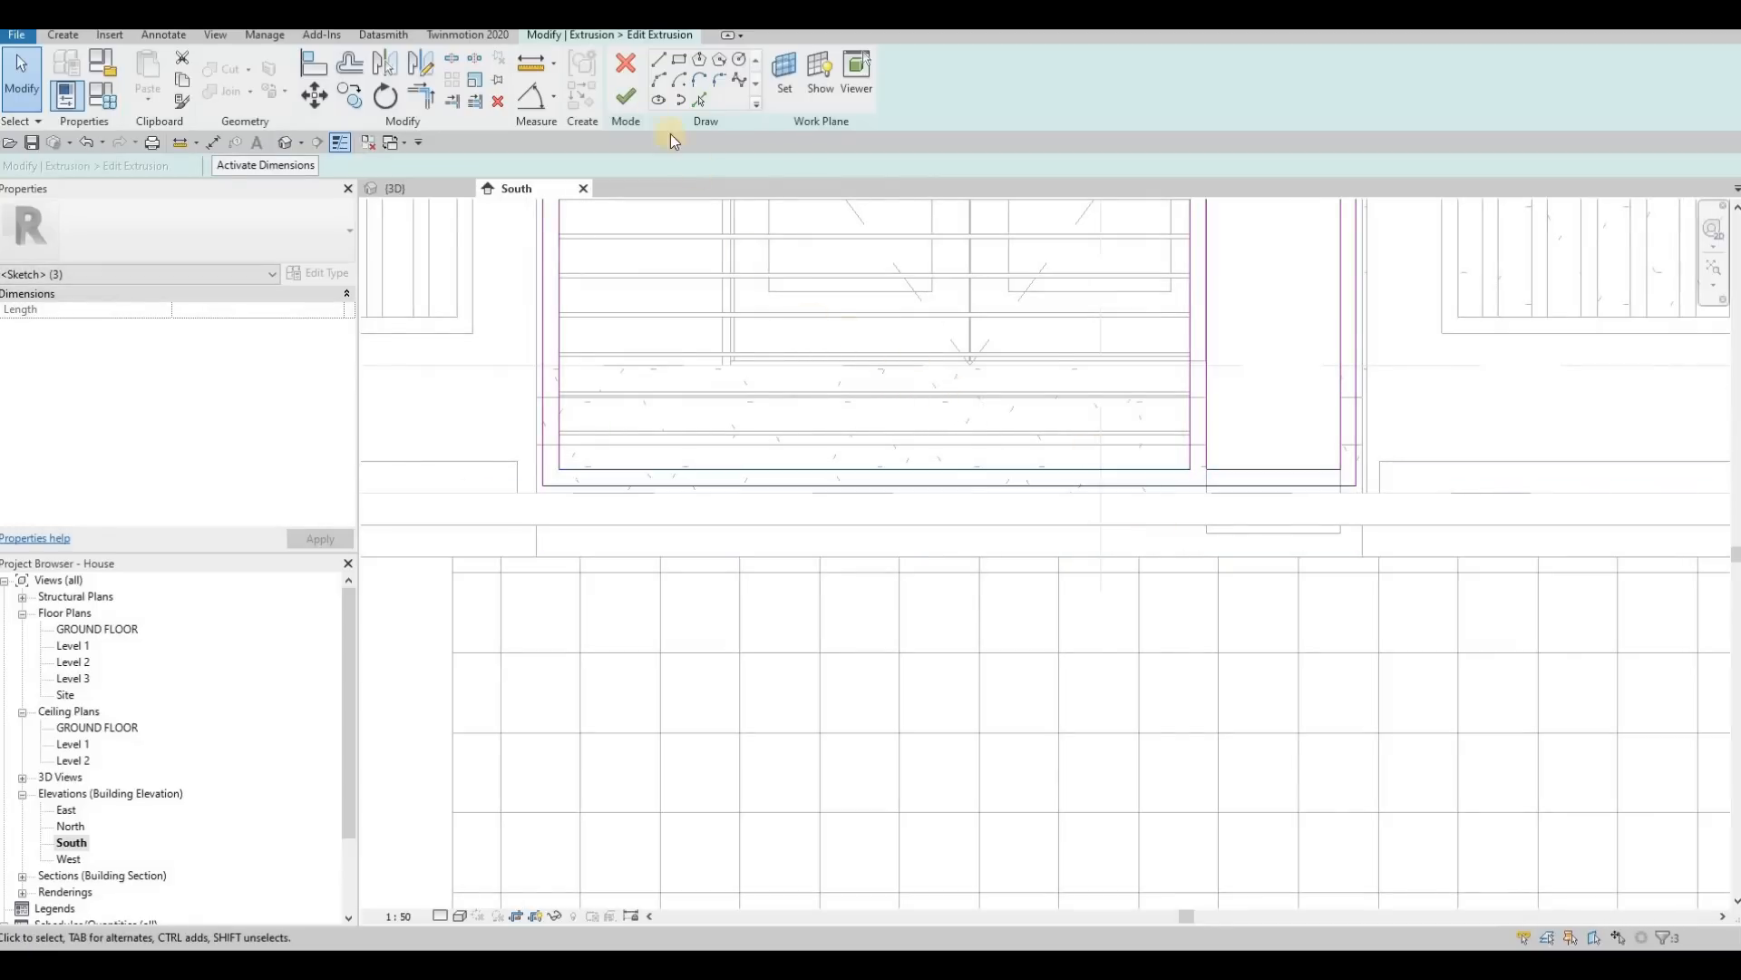
{"action": "left_click", "coordinate": [628, 98]}
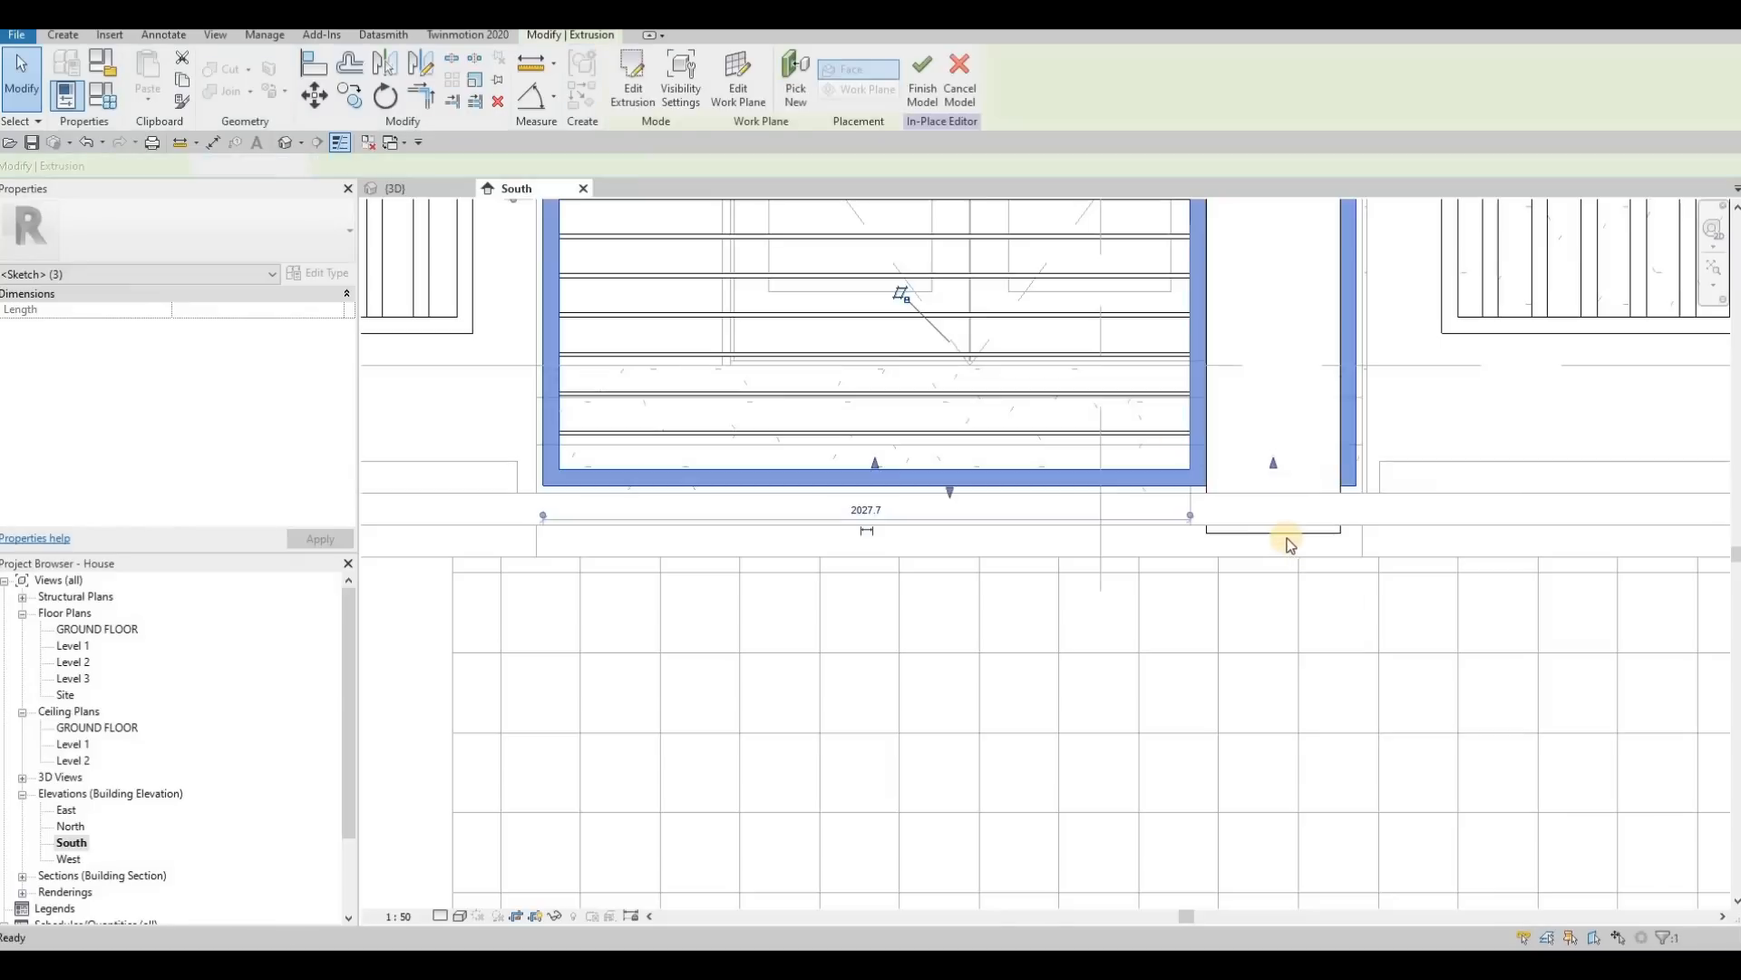
Step: Shorten the entrance gate's wood panel up to the raised bottom of the frame and finish the in-place model
{"action": "key", "text": "Escape"}
{"action": "key", "text": "Escape"}
{"action": "left_click", "coordinate": [1275, 531]}
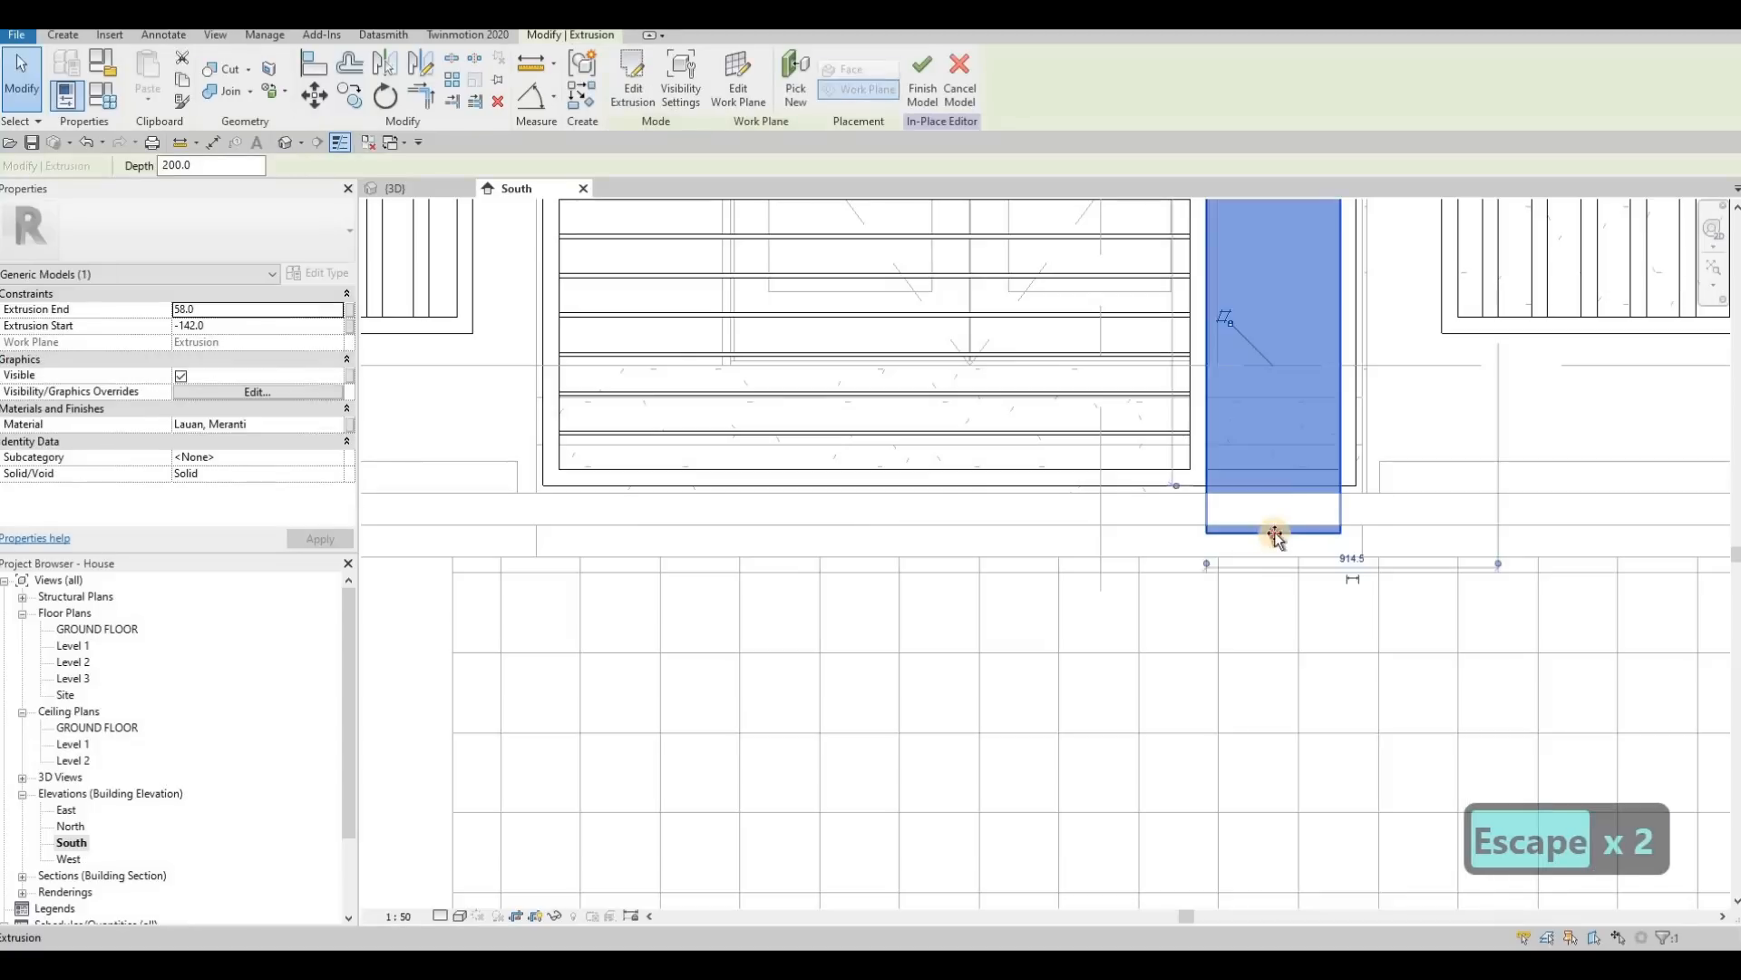
{"action": "left_click_drag", "start_coordinate": [1271, 464], "coordinate": [1262, 433]}
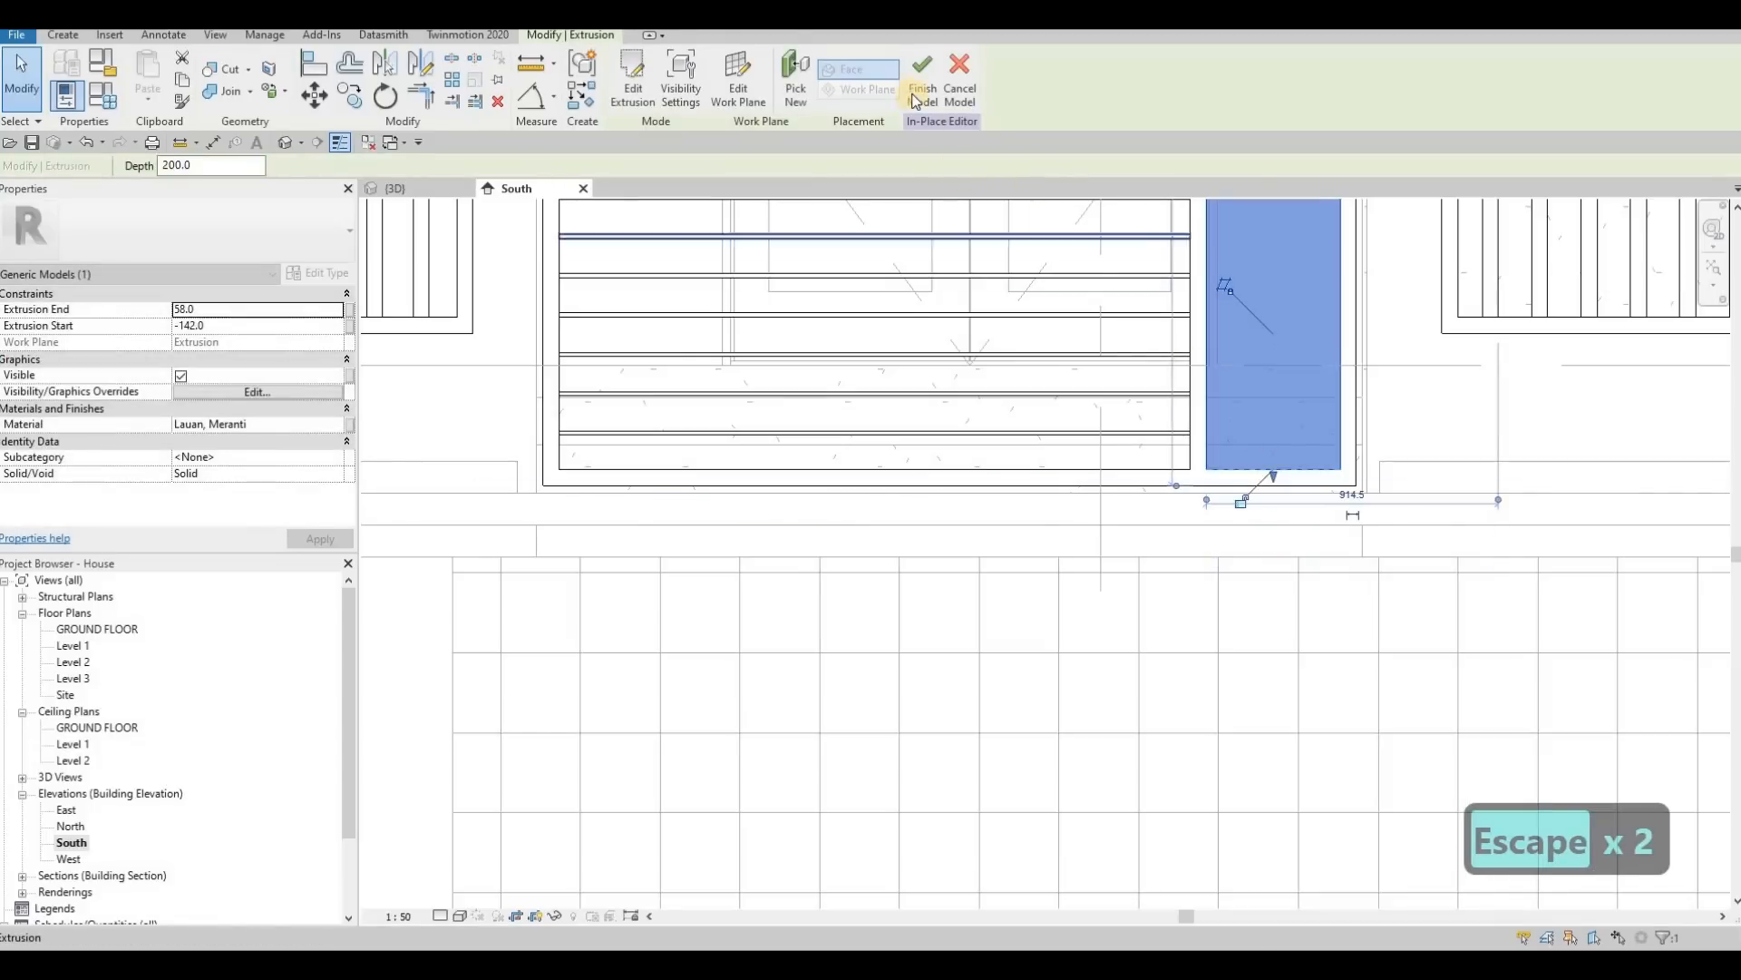
{"action": "left_click", "coordinate": [916, 91]}
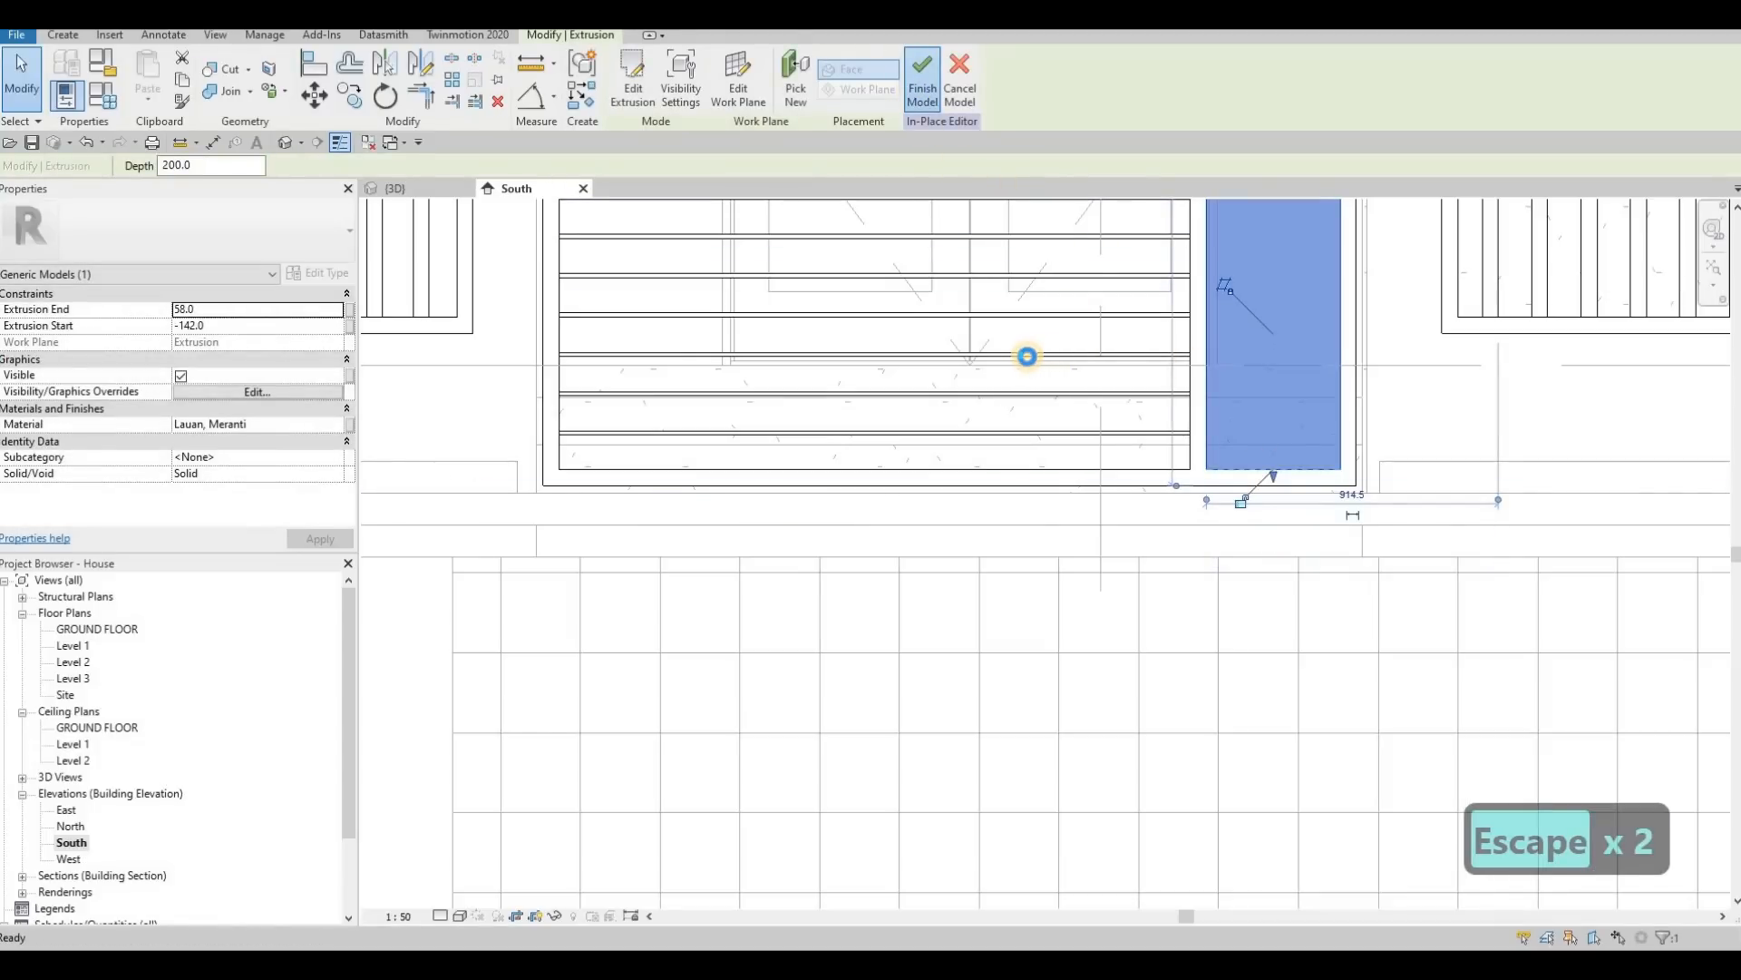
Step: Reopen the gate model in place and raise the bottom sketch lines of the left driveway leaf's frame extrusion
{"action": "scroll", "coordinate": [1053, 363], "scroll_direction": "down", "scroll_amount": 5}
{"action": "middle_click_drag", "start_coordinate": [980, 456], "coordinate": [663, 451]}
{"action": "middle_click_drag", "start_coordinate": [1343, 481], "coordinate": [767, 527]}
{"action": "scroll", "coordinate": [1038, 390], "scroll_direction": "down", "scroll_amount": 1}
{"action": "key", "text": "Escape"}
{"action": "left_click", "coordinate": [1031, 363]}
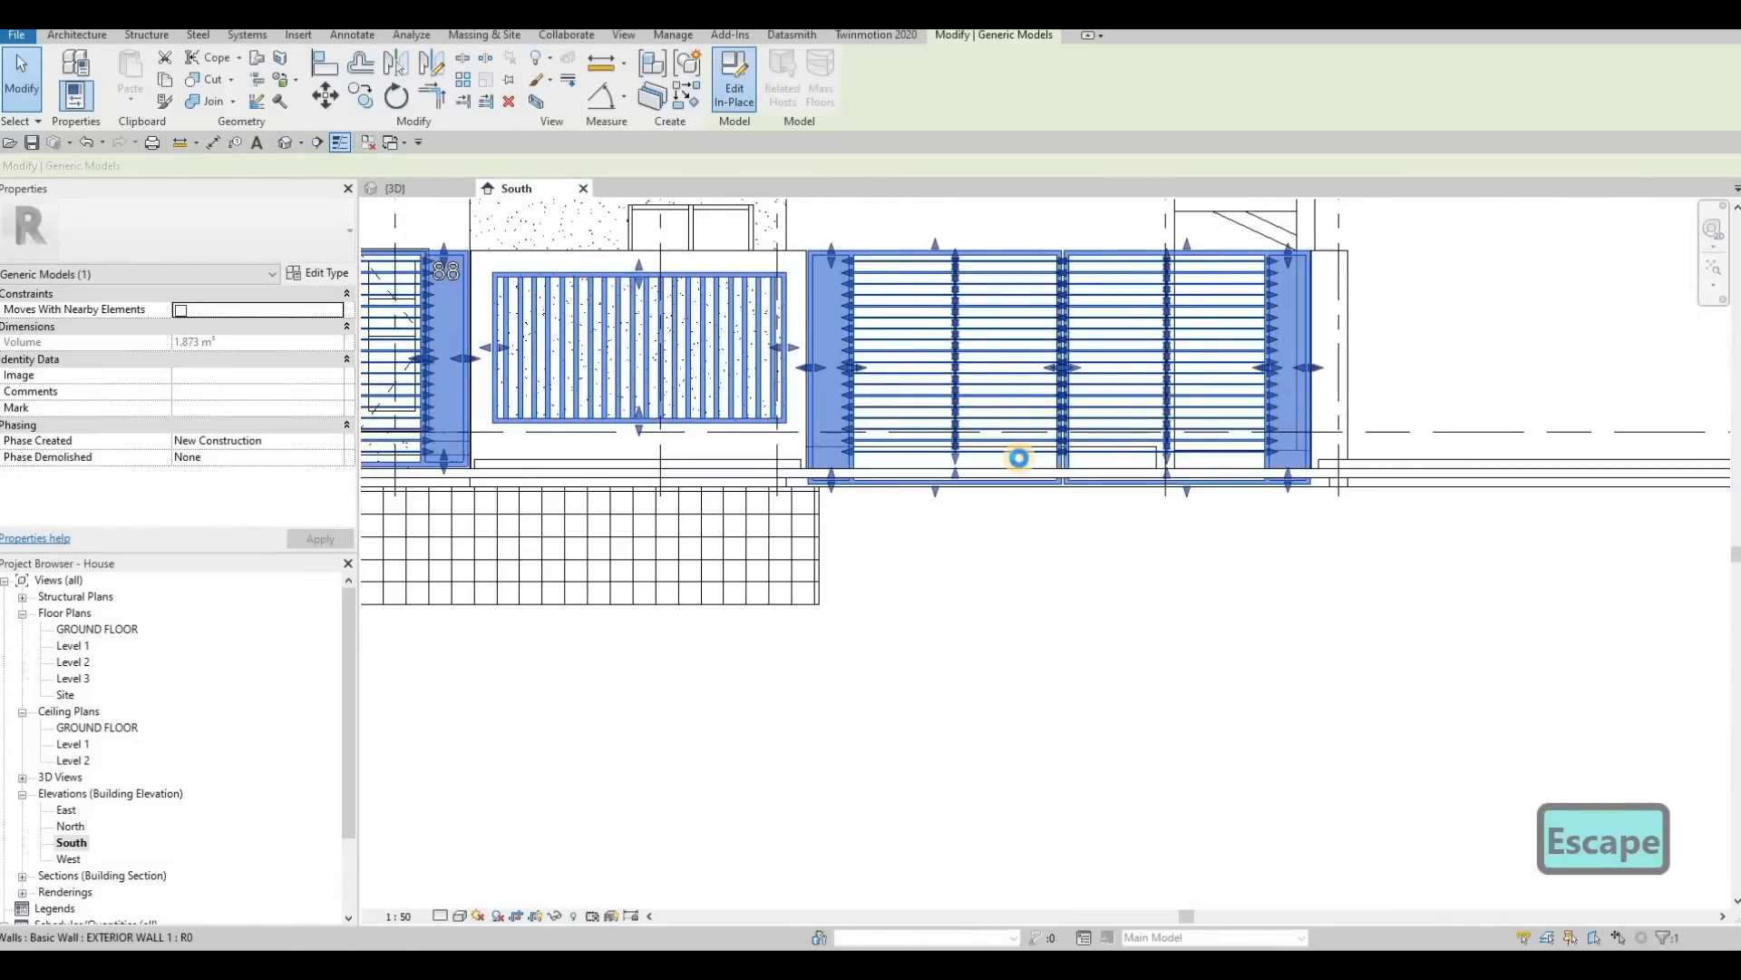
{"action": "double_click", "coordinate": [921, 476]}
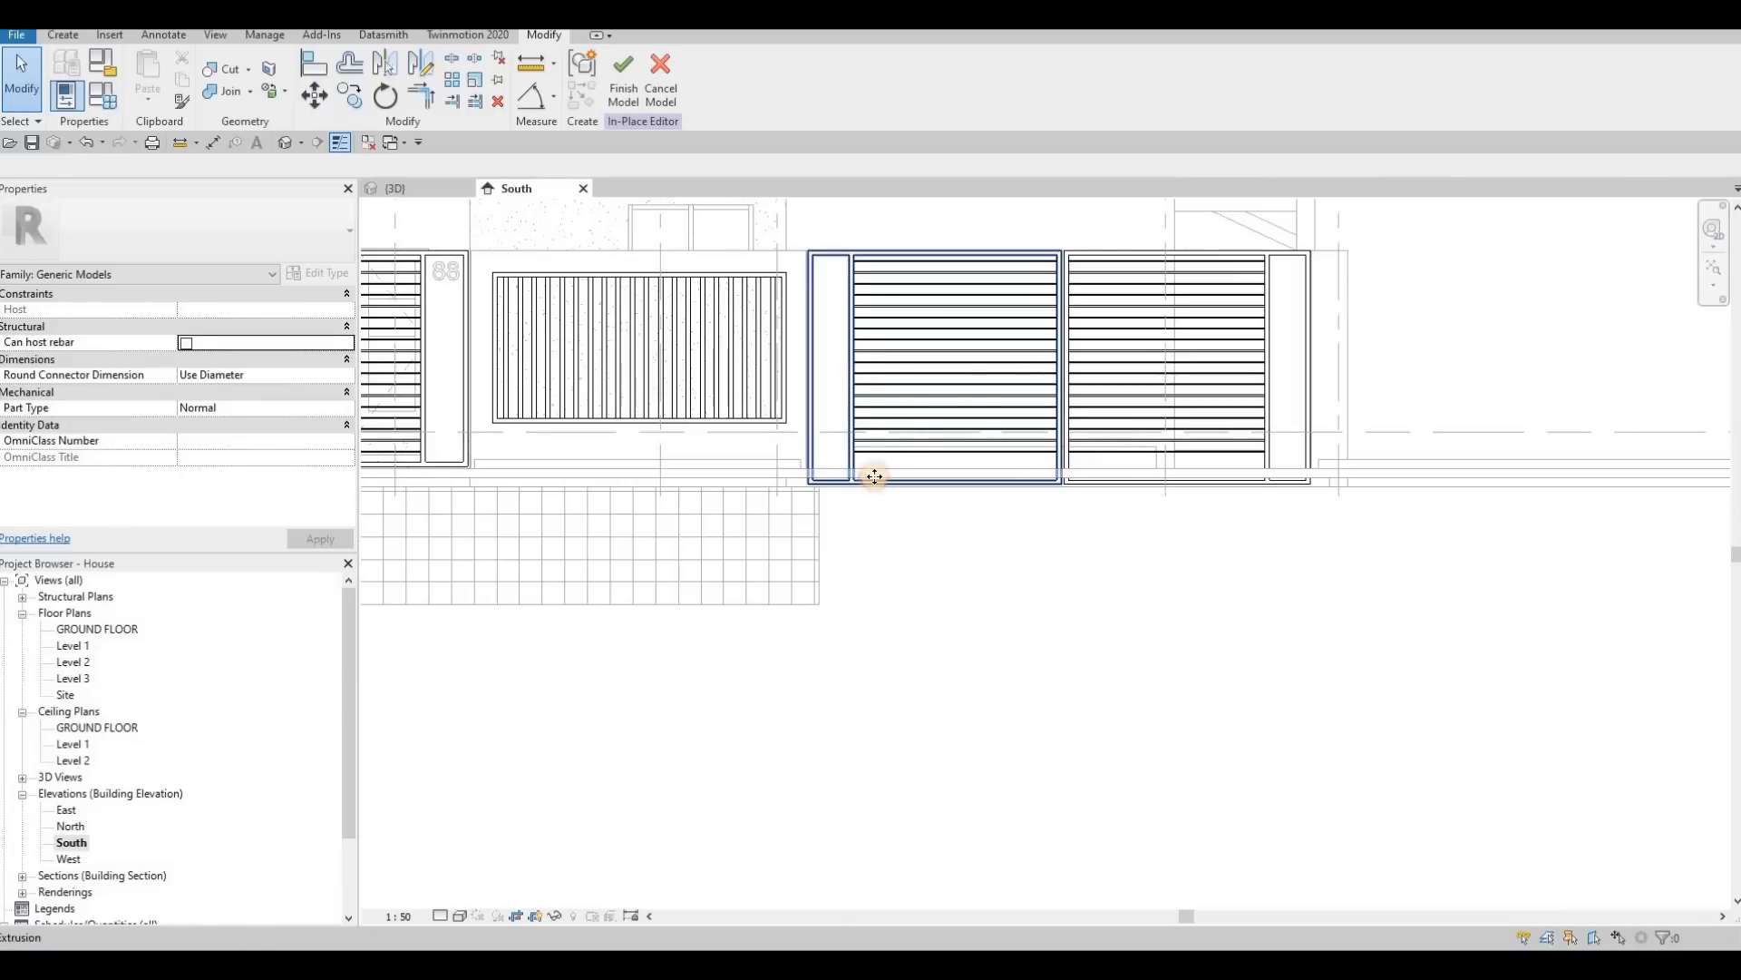
{"action": "left_click", "coordinate": [873, 476]}
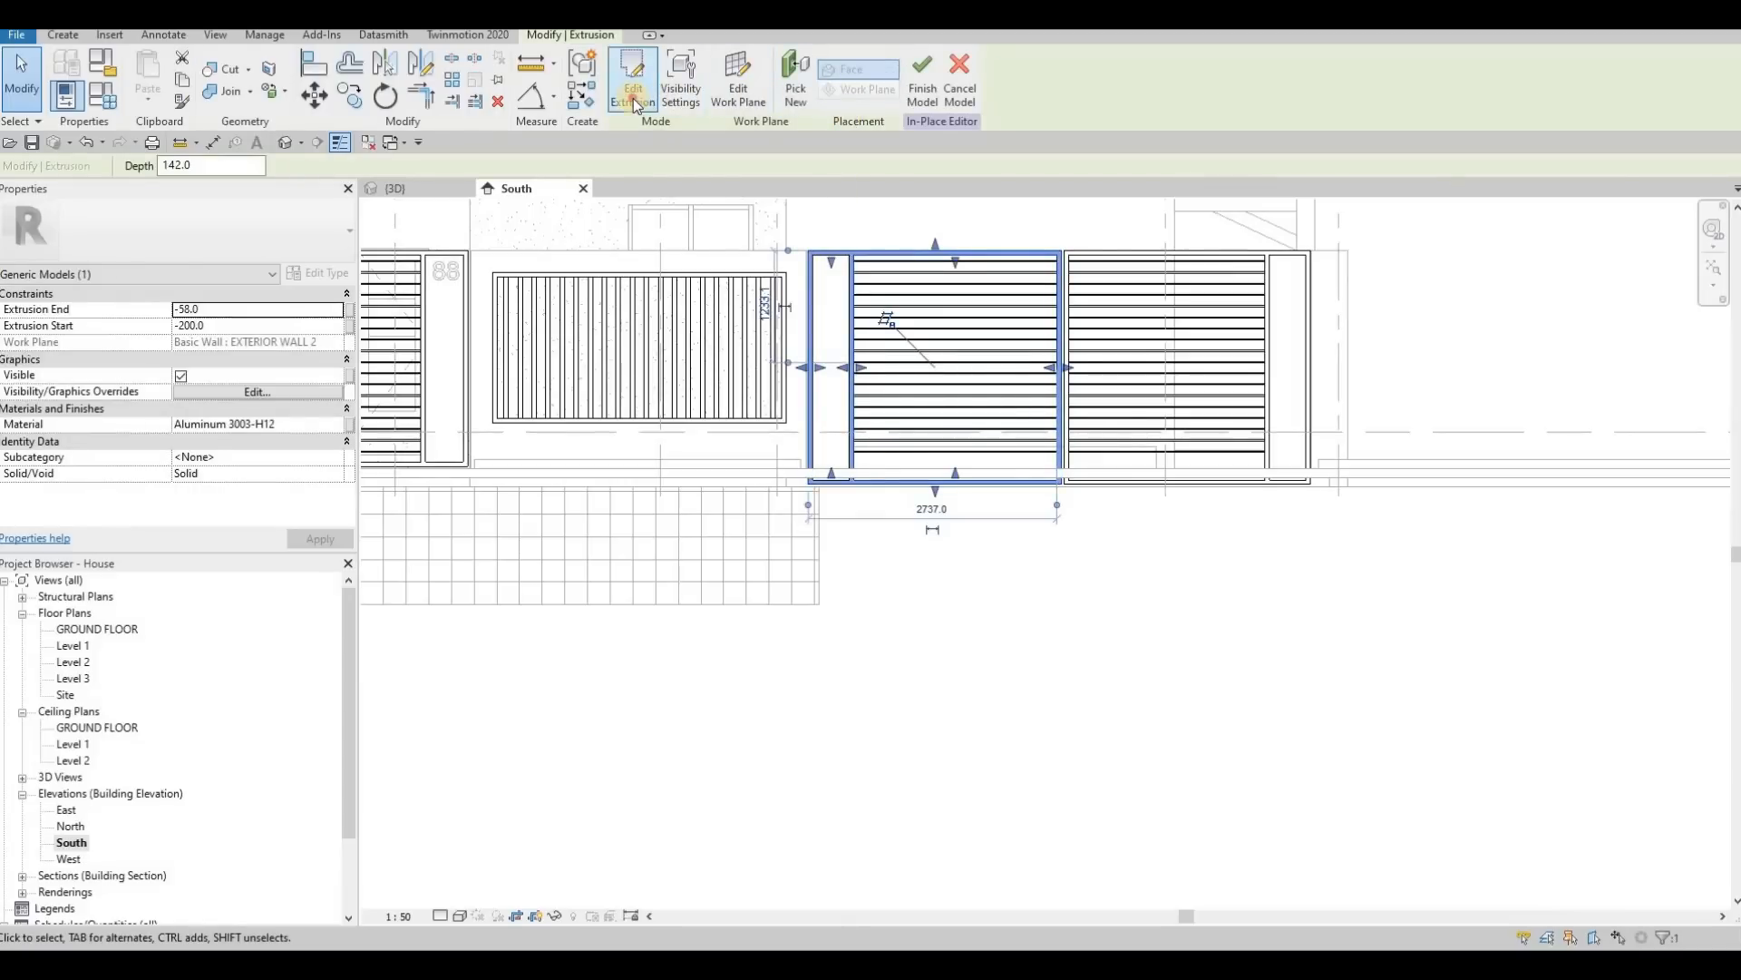
{"action": "double_click", "coordinate": [889, 403]}
{"action": "scroll", "coordinate": [798, 467], "scroll_direction": "up", "scroll_amount": 2}
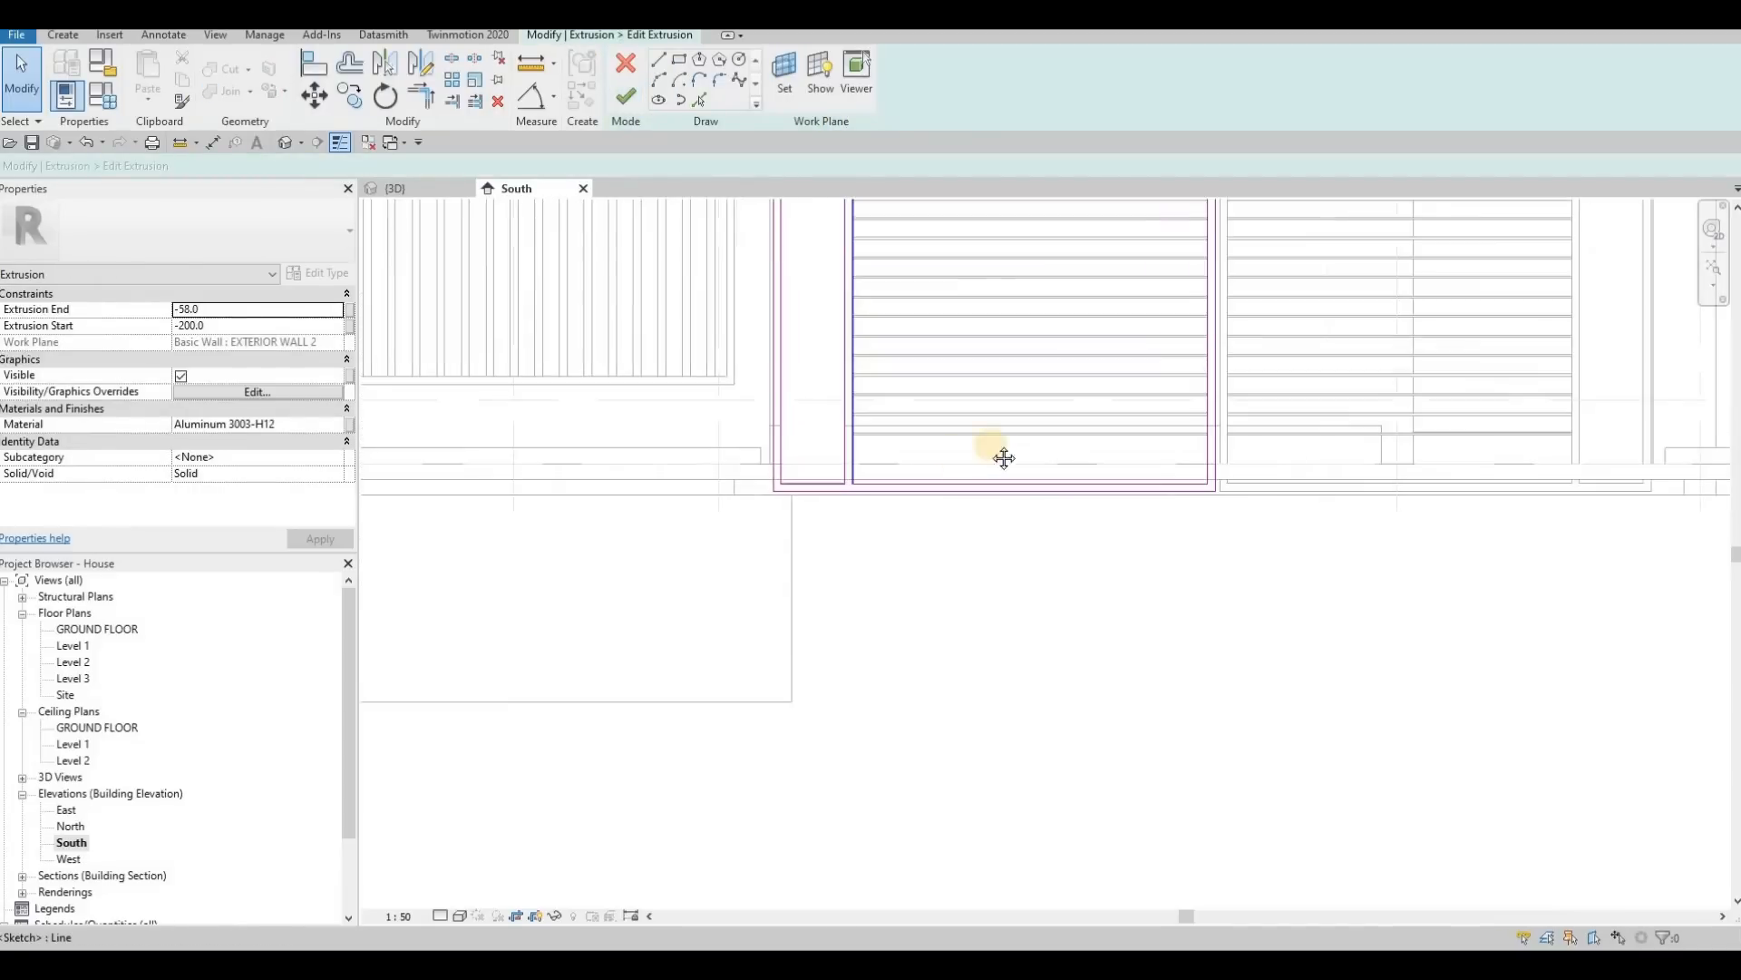
{"action": "scroll", "coordinate": [1026, 434], "scroll_direction": "down", "scroll_amount": 2}
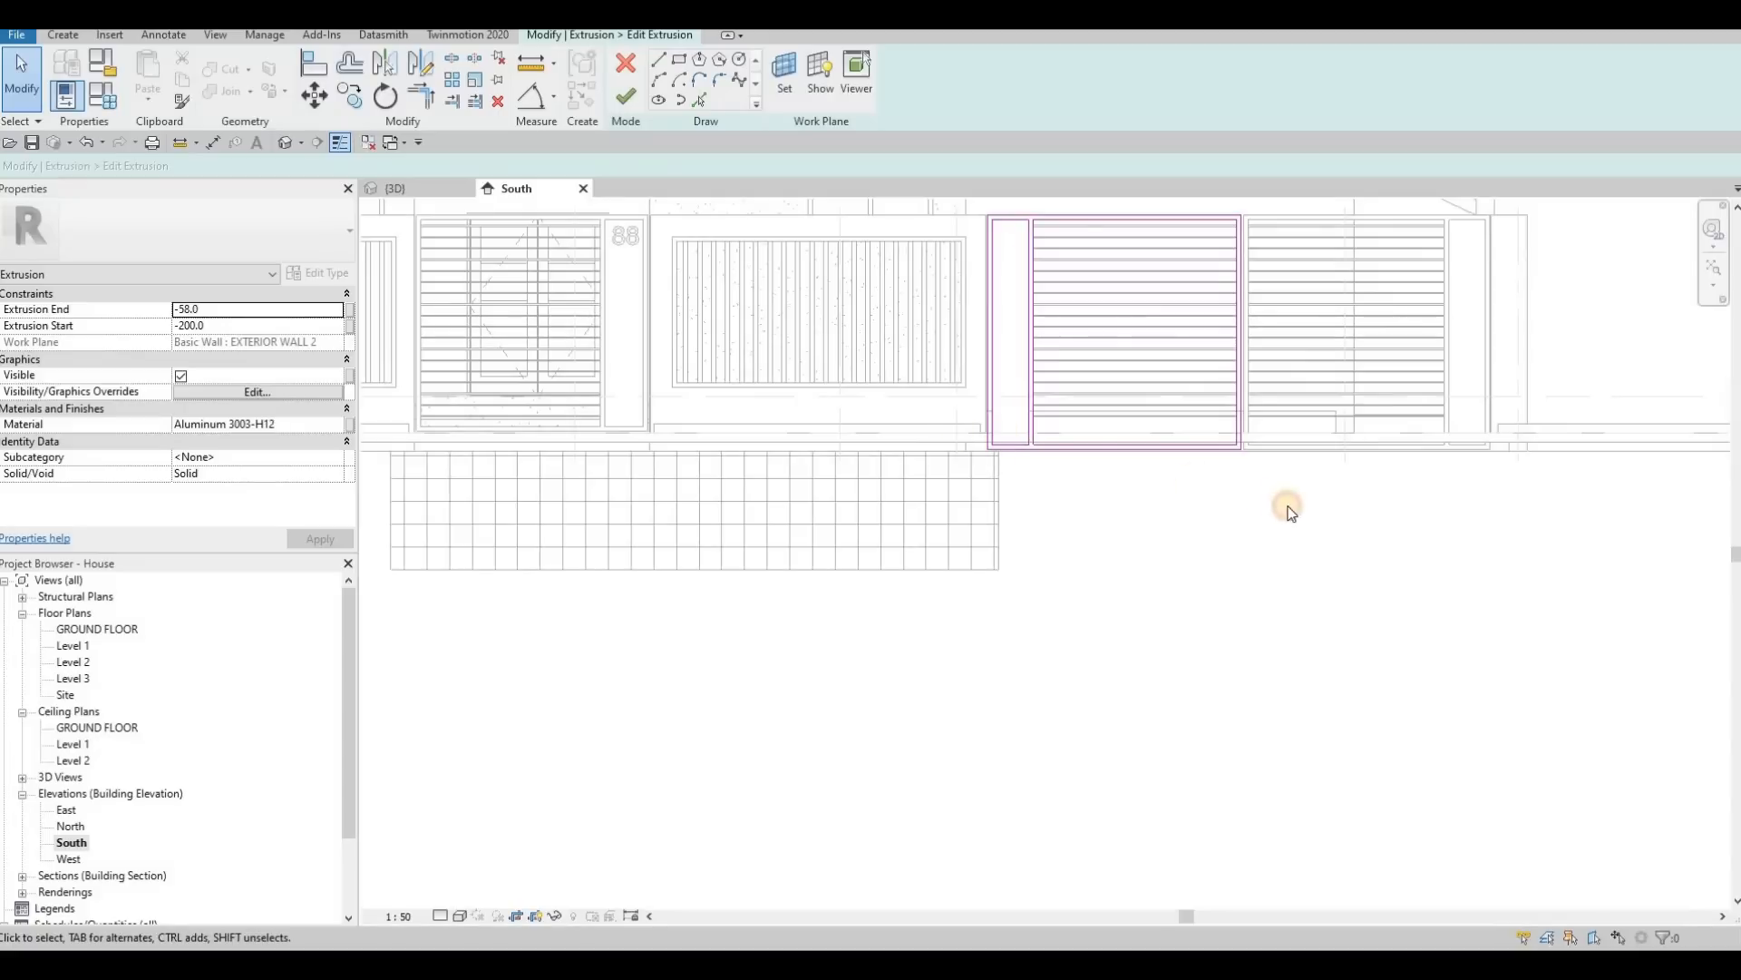
{"action": "left_click_drag", "start_coordinate": [1098, 450], "coordinate": [1112, 430]}
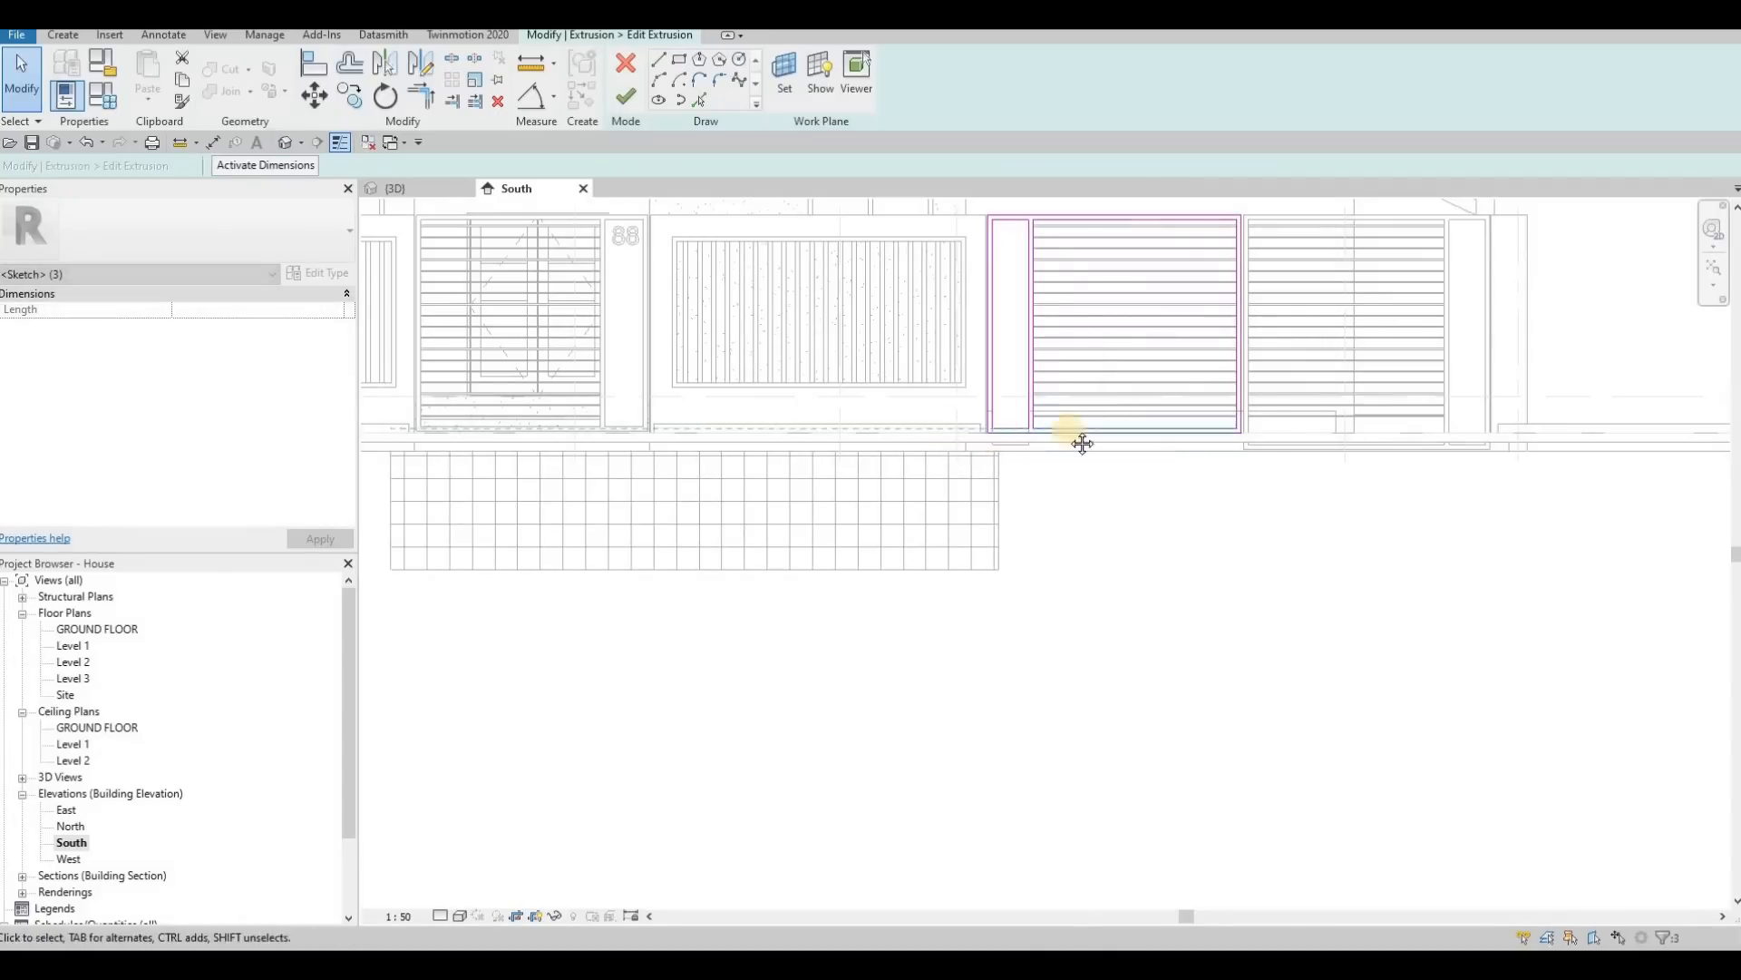
Step: Adjust the left leaf's raised bottom sketch lines against the bottom edge of the entrance gate's frame
{"action": "scroll", "coordinate": [1209, 436], "scroll_direction": "up", "scroll_amount": 5}
{"action": "middle_click_drag", "start_coordinate": [1358, 430], "coordinate": [1385, 430]}
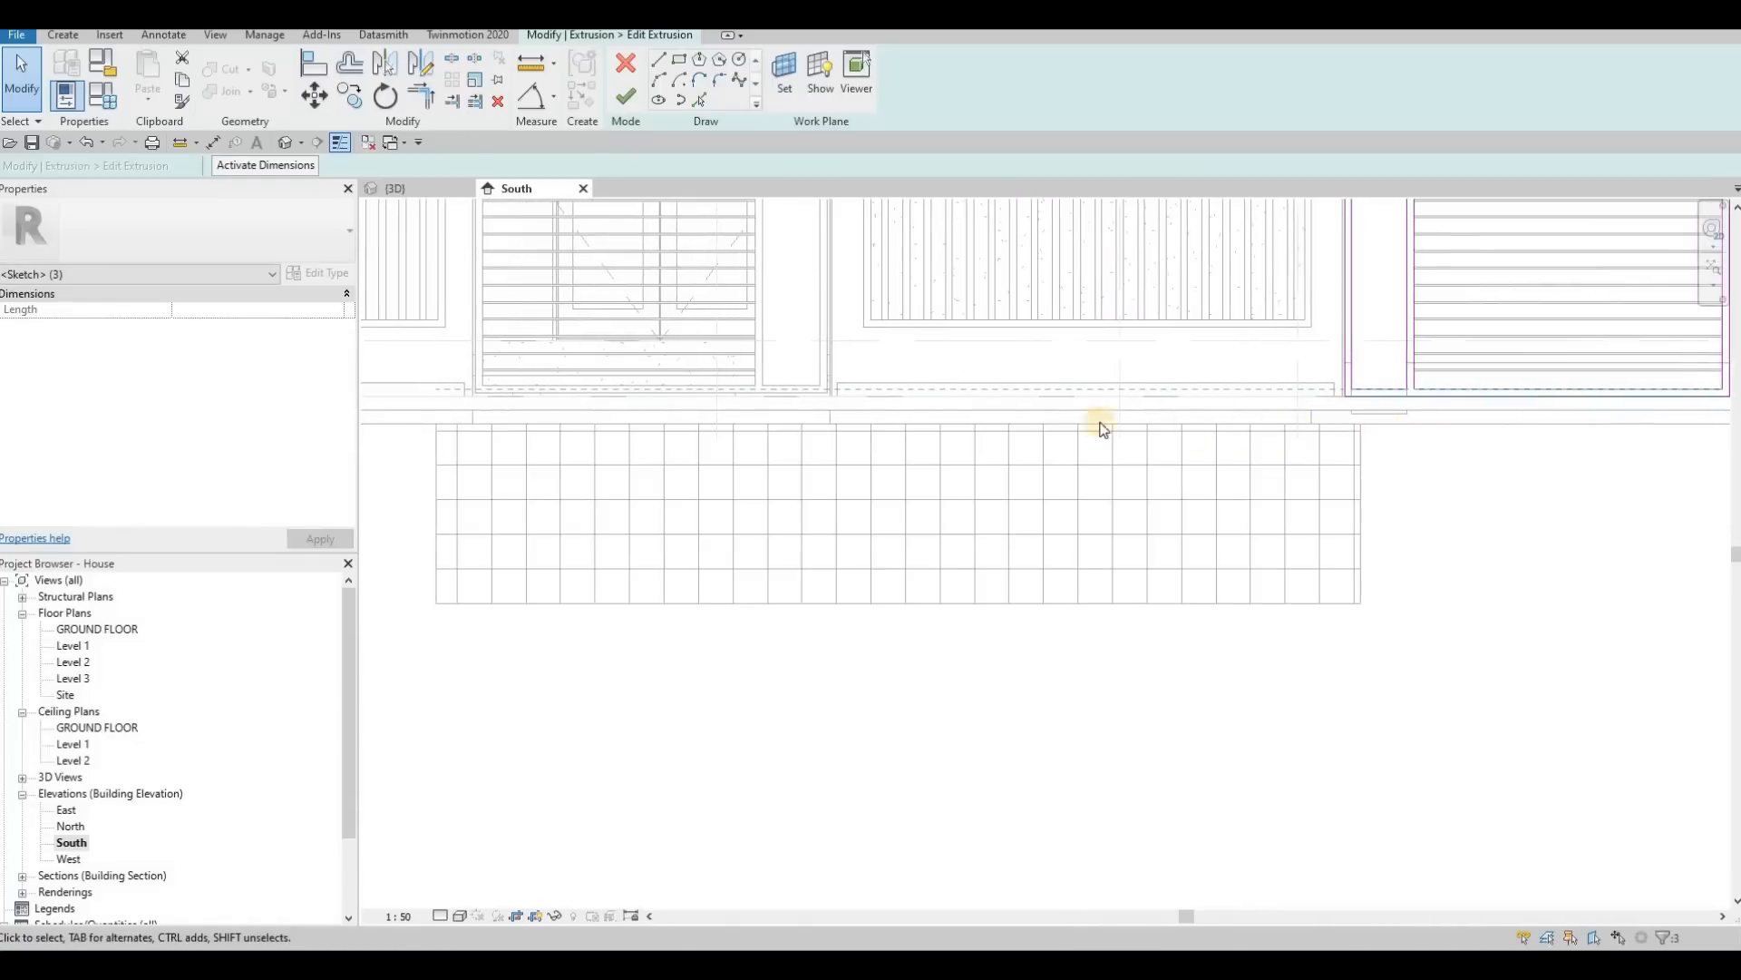
{"action": "scroll", "coordinate": [932, 426], "scroll_direction": "up", "scroll_amount": 3}
{"action": "scroll", "coordinate": [998, 431], "scroll_direction": "down", "scroll_amount": 2}
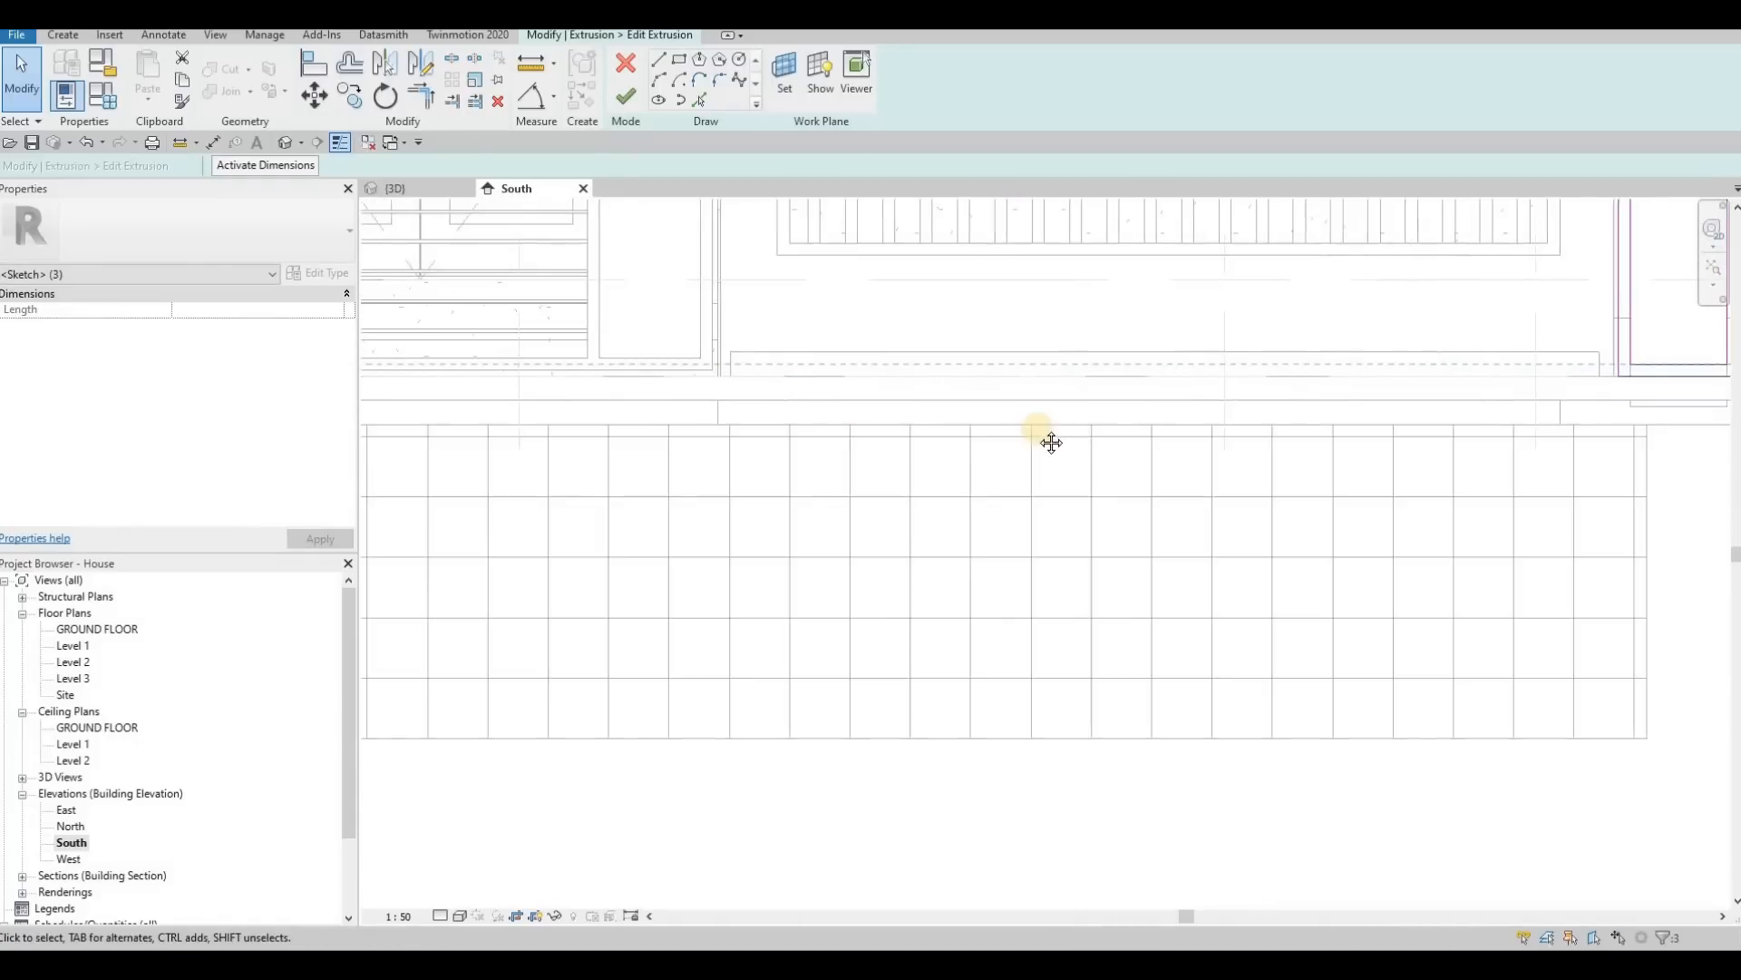
{"action": "middle_click_drag", "start_coordinate": [1425, 365], "coordinate": [1345, 359]}
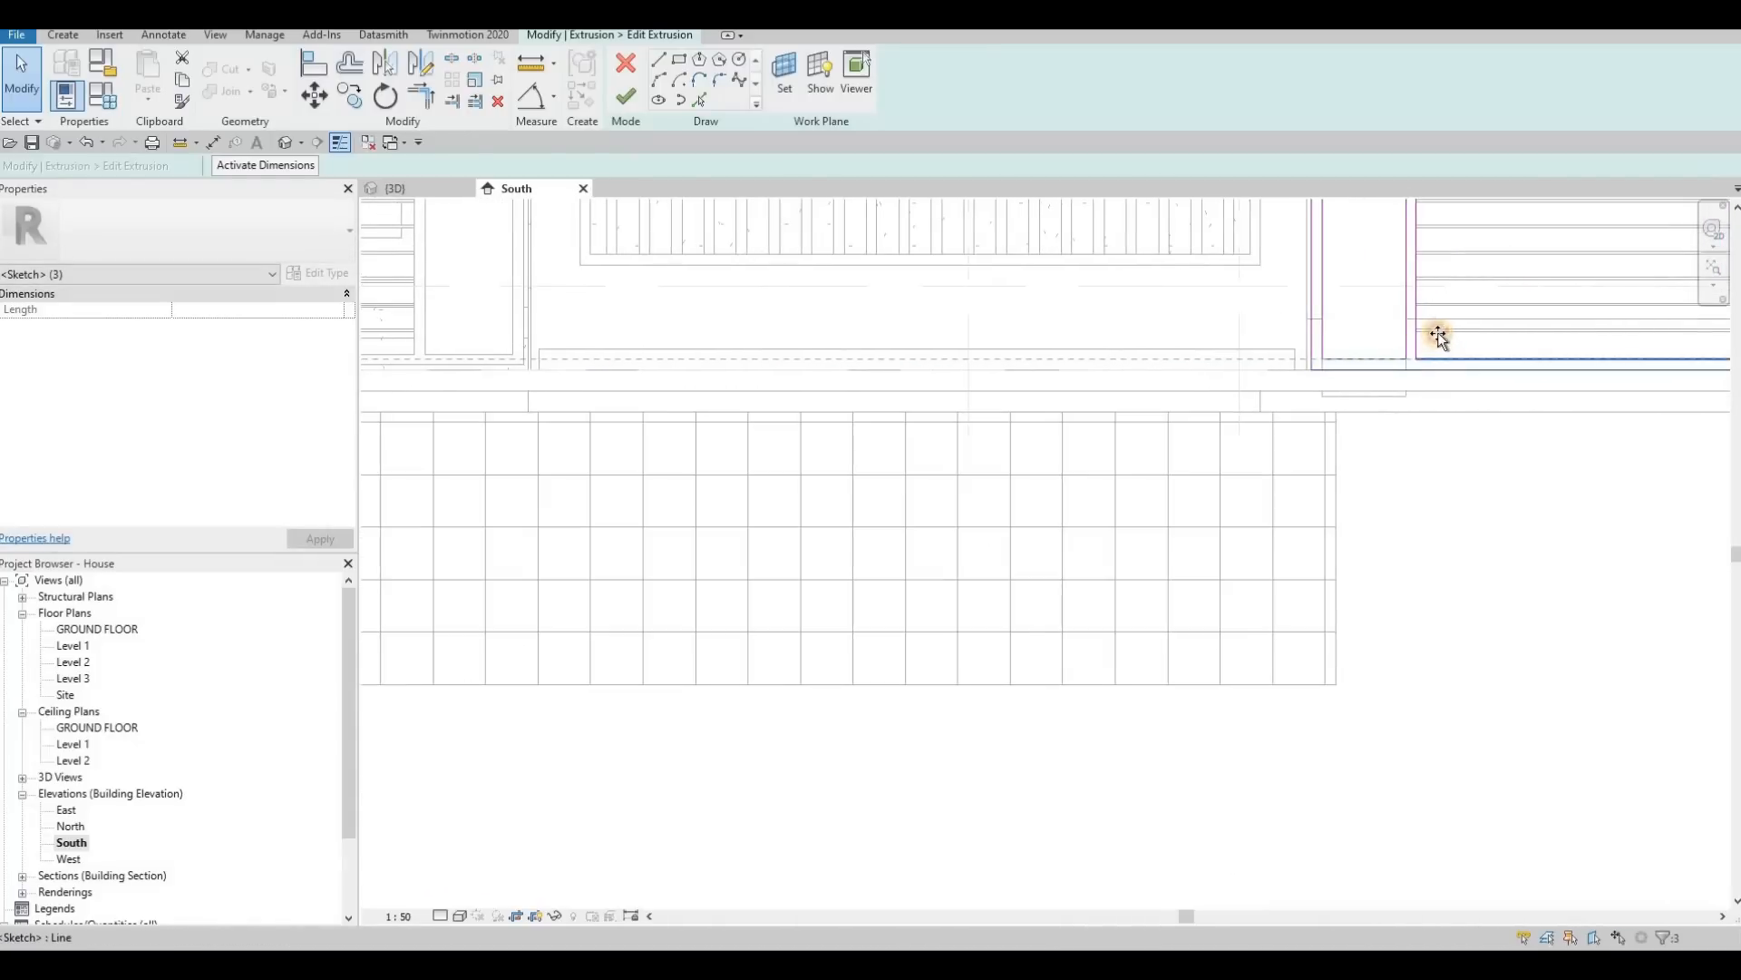
{"action": "left_click_drag", "start_coordinate": [1438, 356], "coordinate": [1414, 380]}
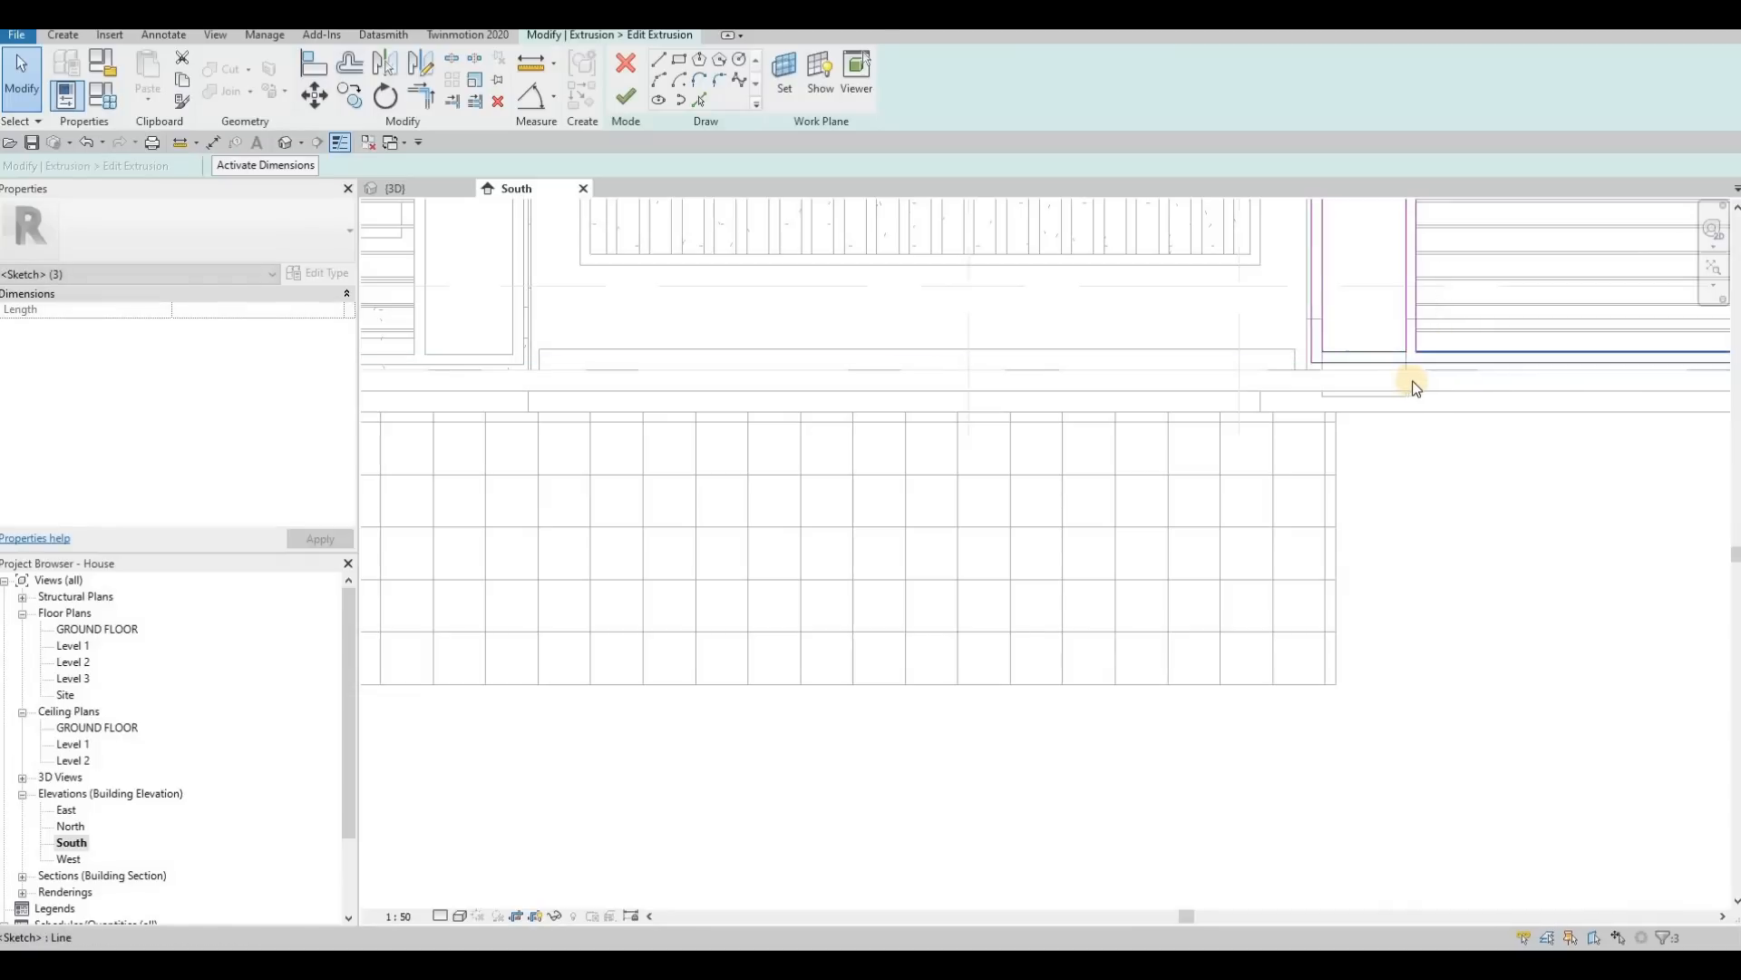
{"action": "middle_click_drag", "start_coordinate": [1473, 356], "coordinate": [1475, 349]}
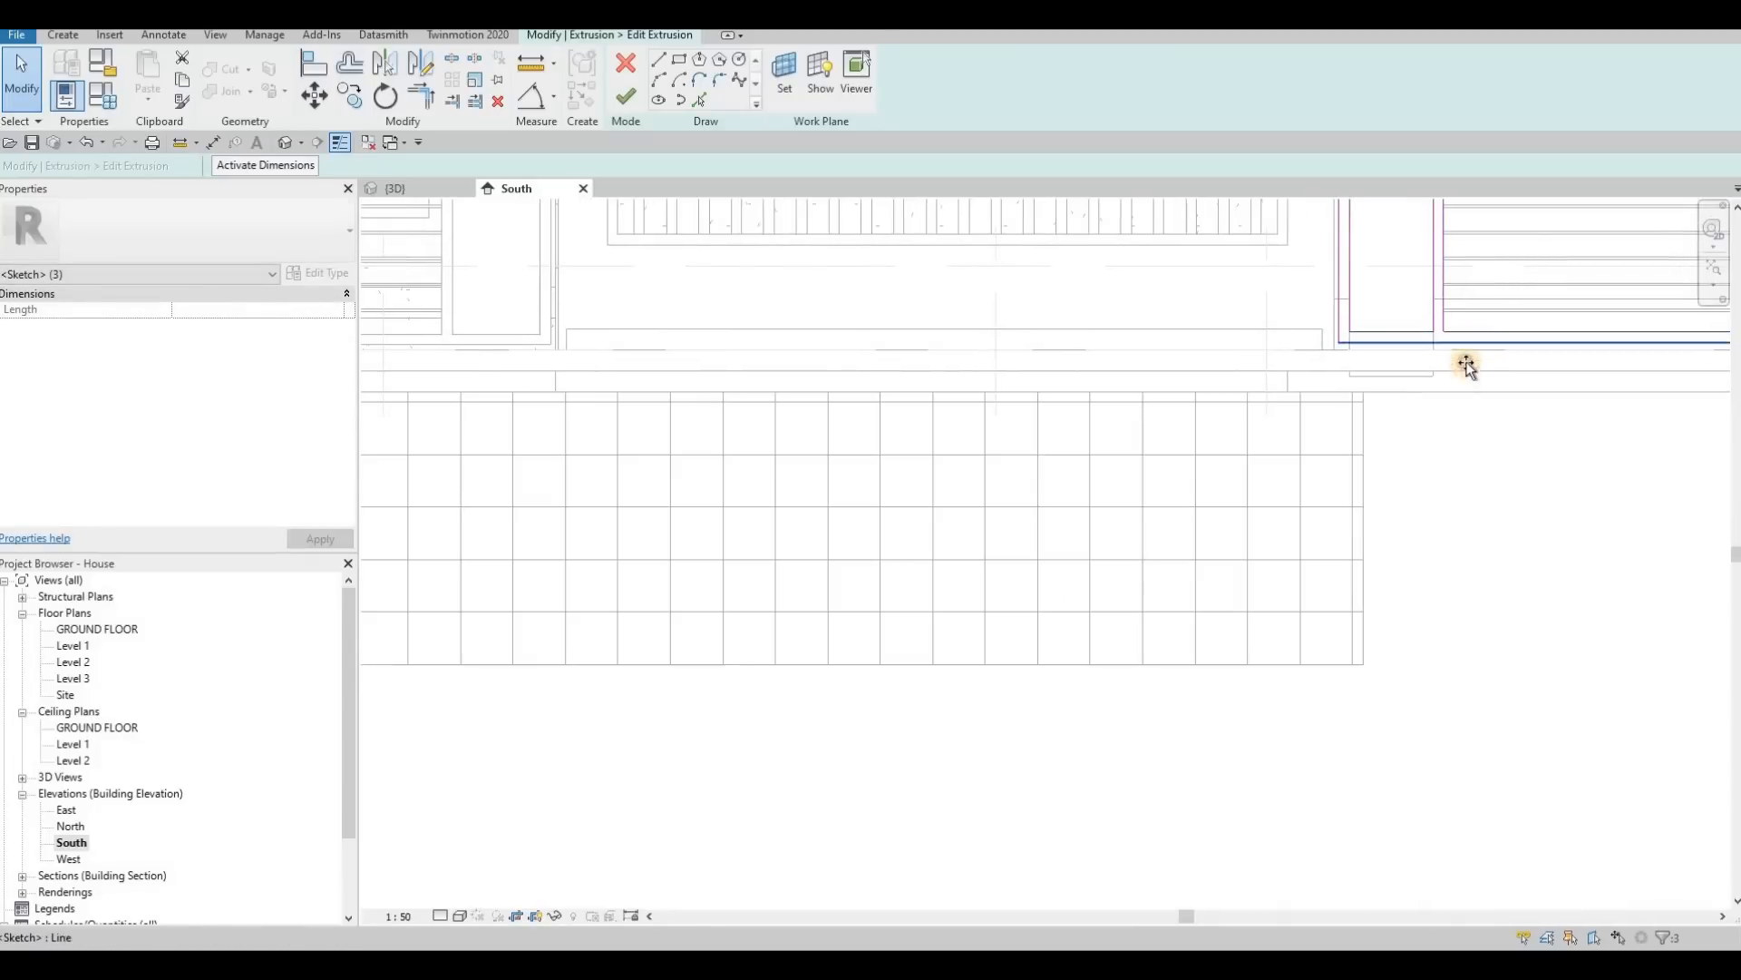
{"action": "mouse_move", "coordinate": [1467, 361]}
{"action": "left_mouse_down"}
{"action": "mouse_move", "coordinate": [1469, 339]}
{"action": "mouse_move", "coordinate": [1431, 361]}
{"action": "left_mouse_up"}
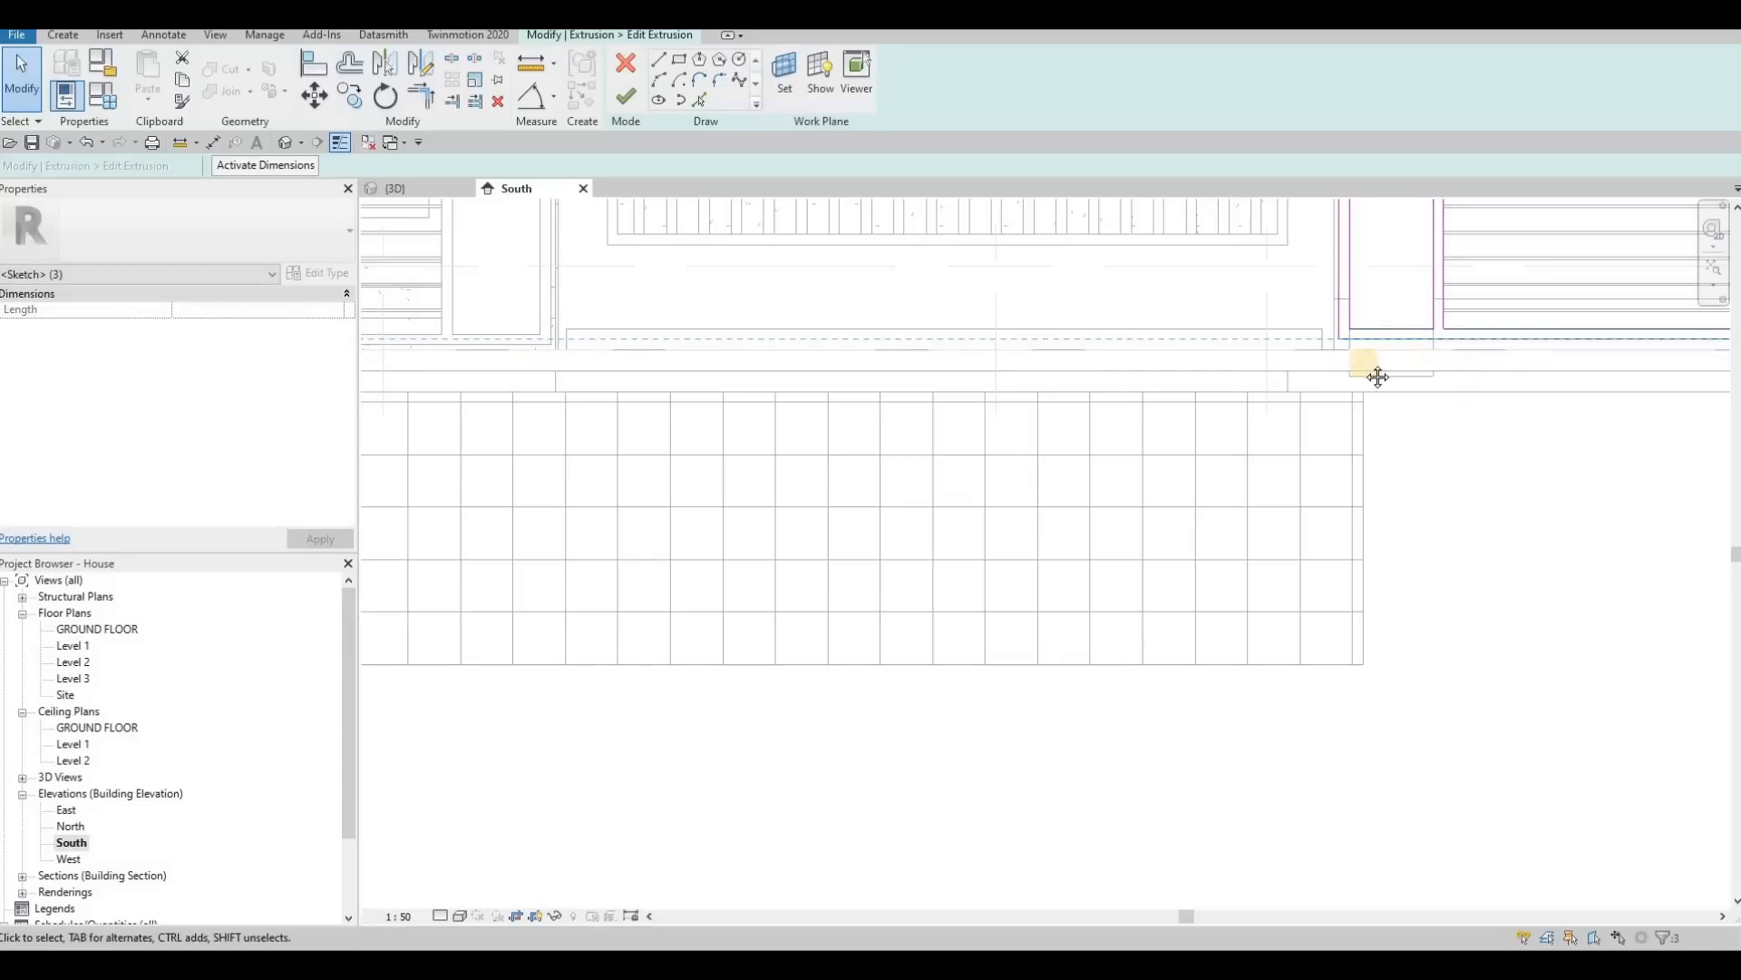
Step: Nudge the left leaf's bottom lines in small increments down and back up, and finish the extrusion sketch
{"action": "middle_click_drag", "start_coordinate": [1293, 373], "coordinate": [1145, 382]}
{"action": "scroll", "coordinate": [1229, 396], "scroll_direction": "down", "scroll_amount": 2}
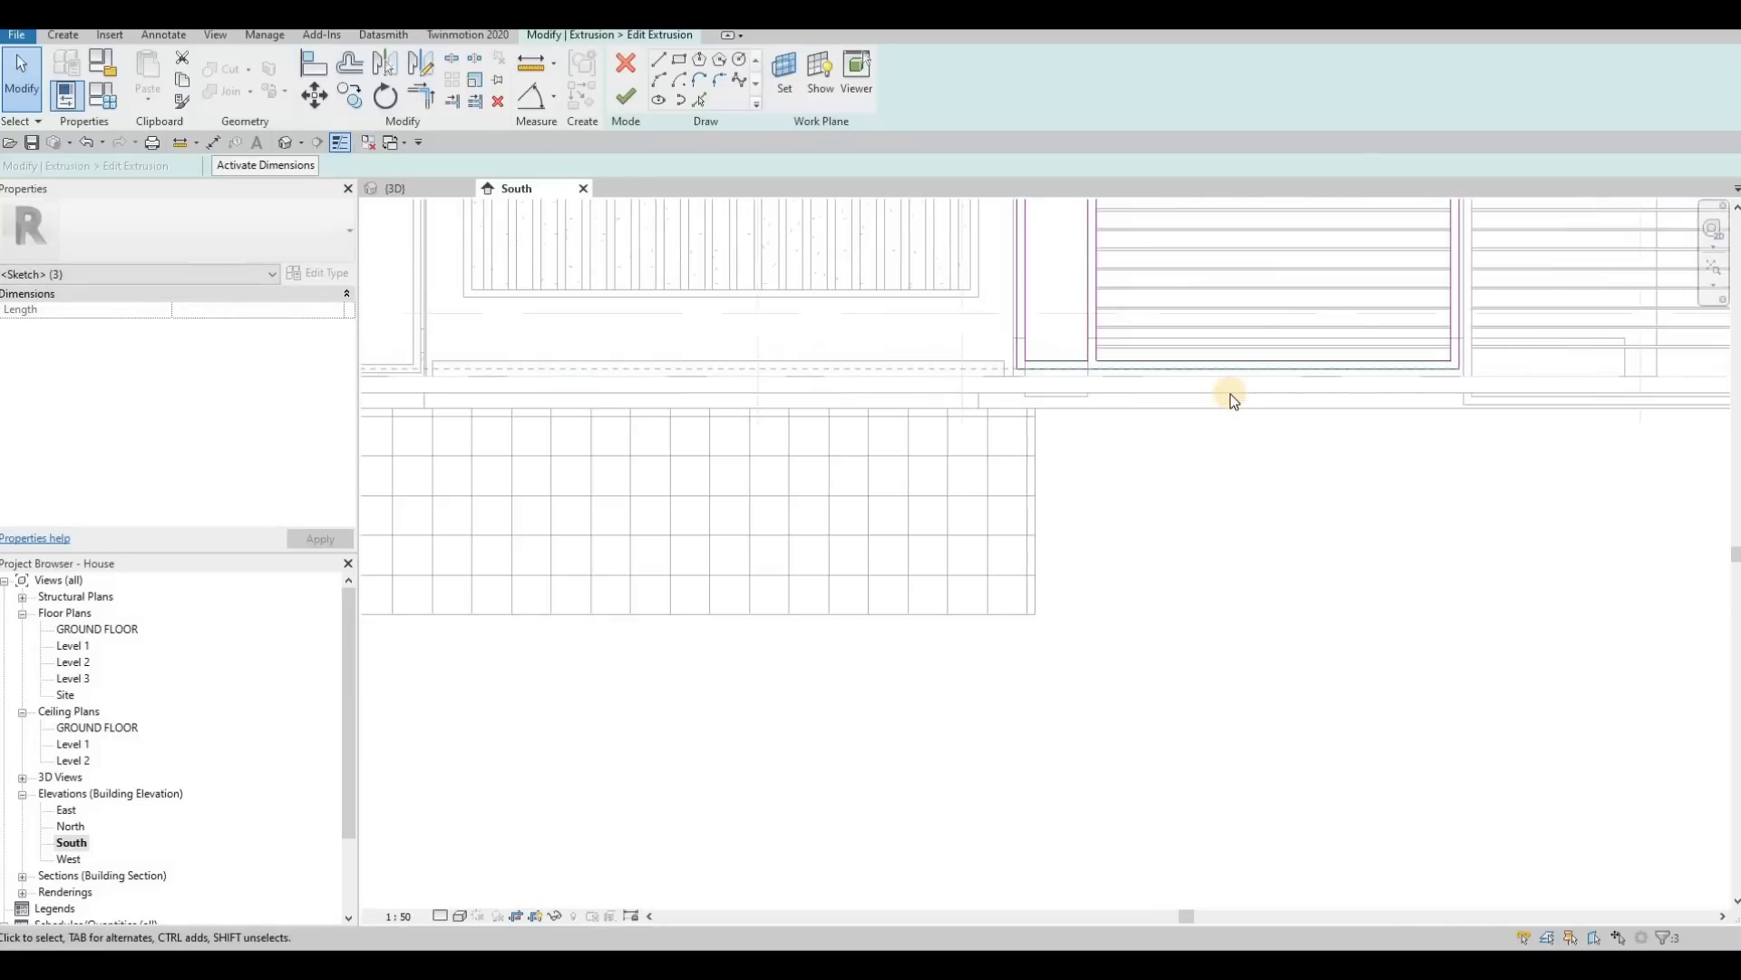
{"action": "key", "text": "Down"}
{"action": "key", "text": "Down"}
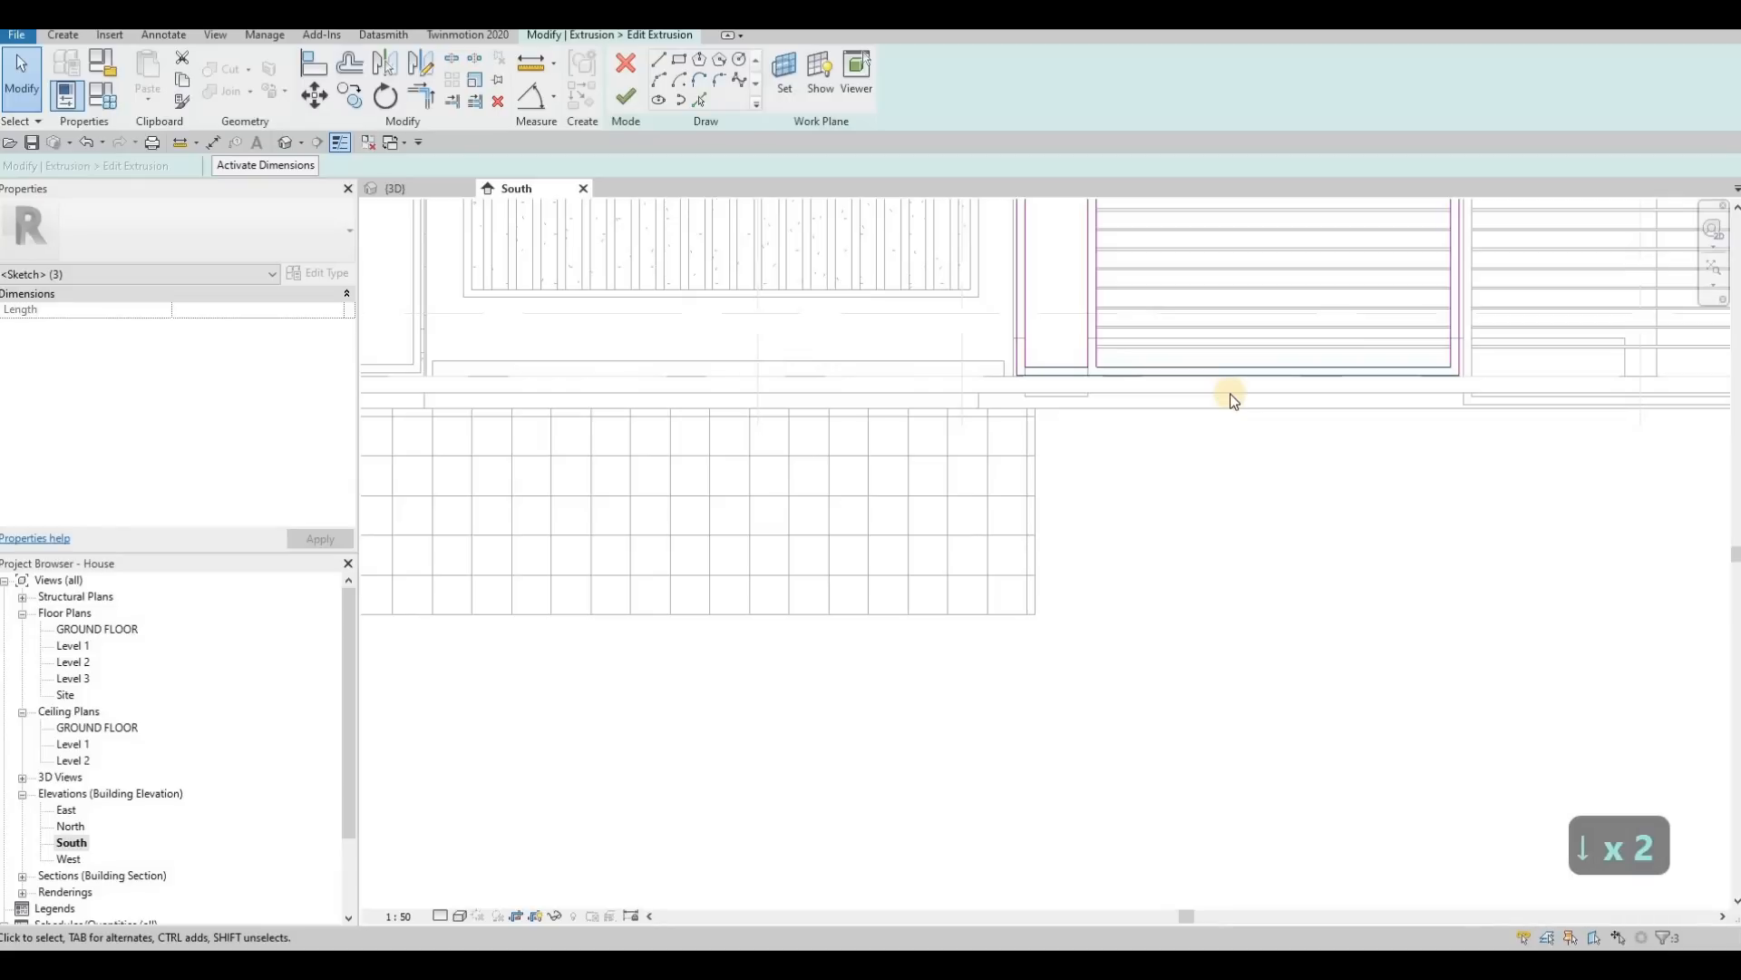
{"action": "key", "text": "Up"}
{"action": "scroll", "coordinate": [1238, 427], "scroll_direction": "down", "scroll_amount": 1}
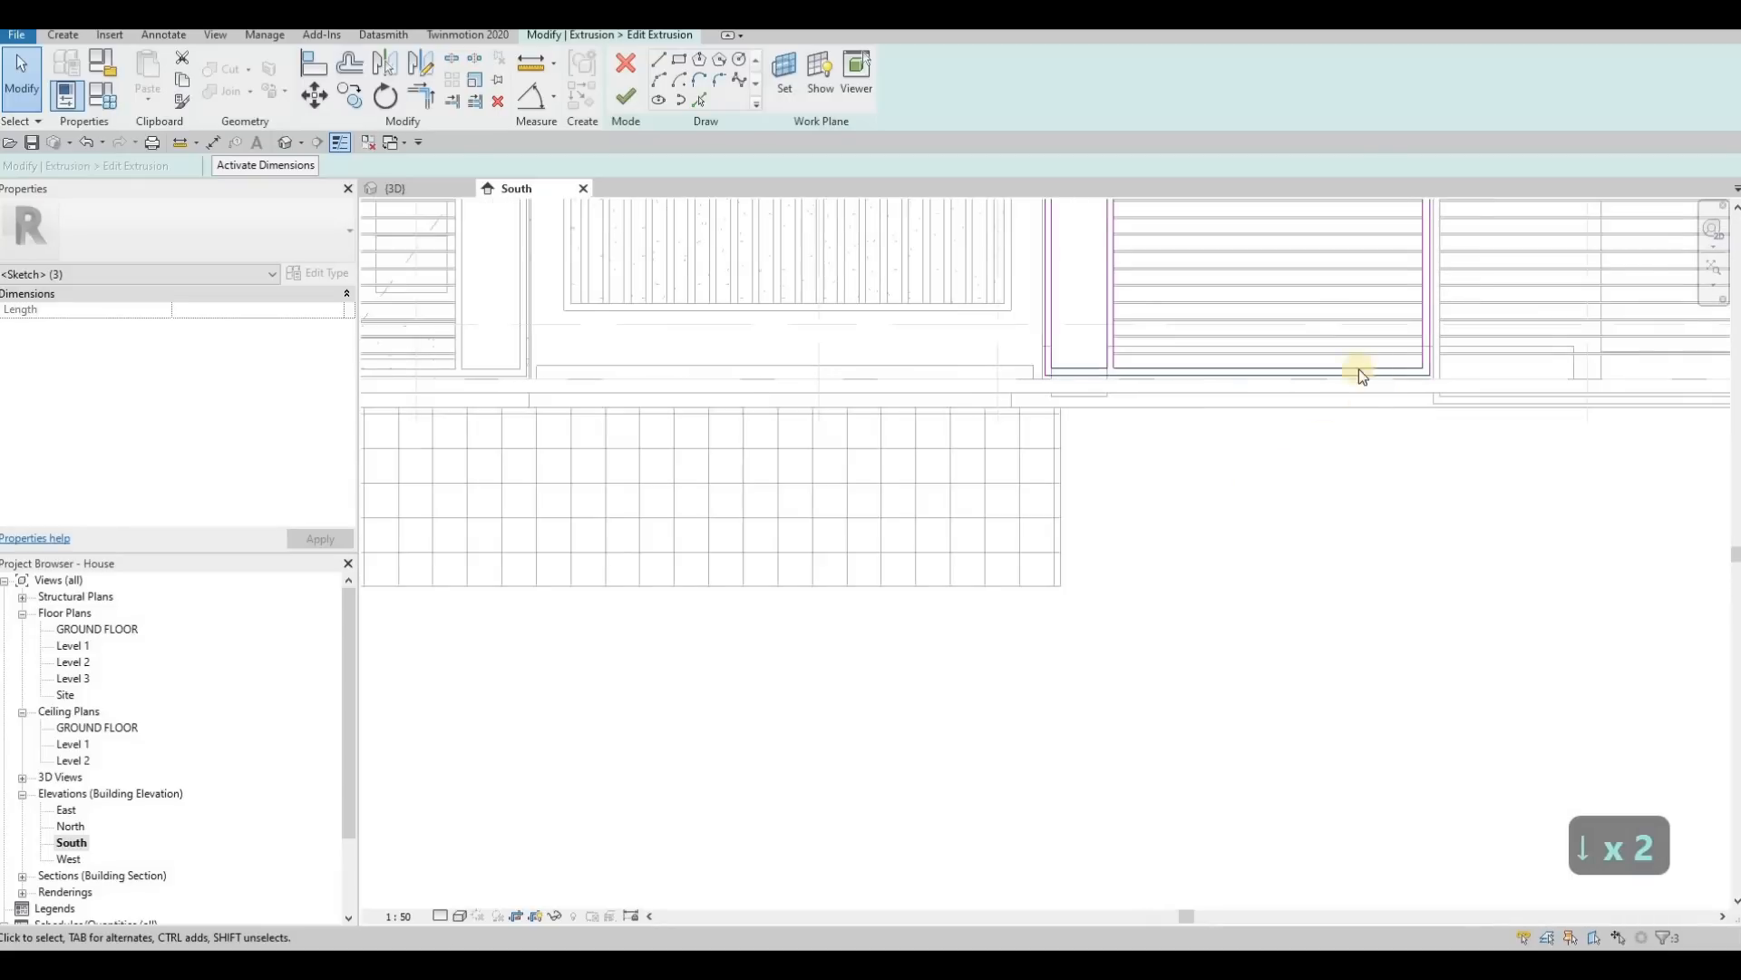
{"action": "scroll", "coordinate": [1359, 369], "scroll_direction": "up", "scroll_amount": 2}
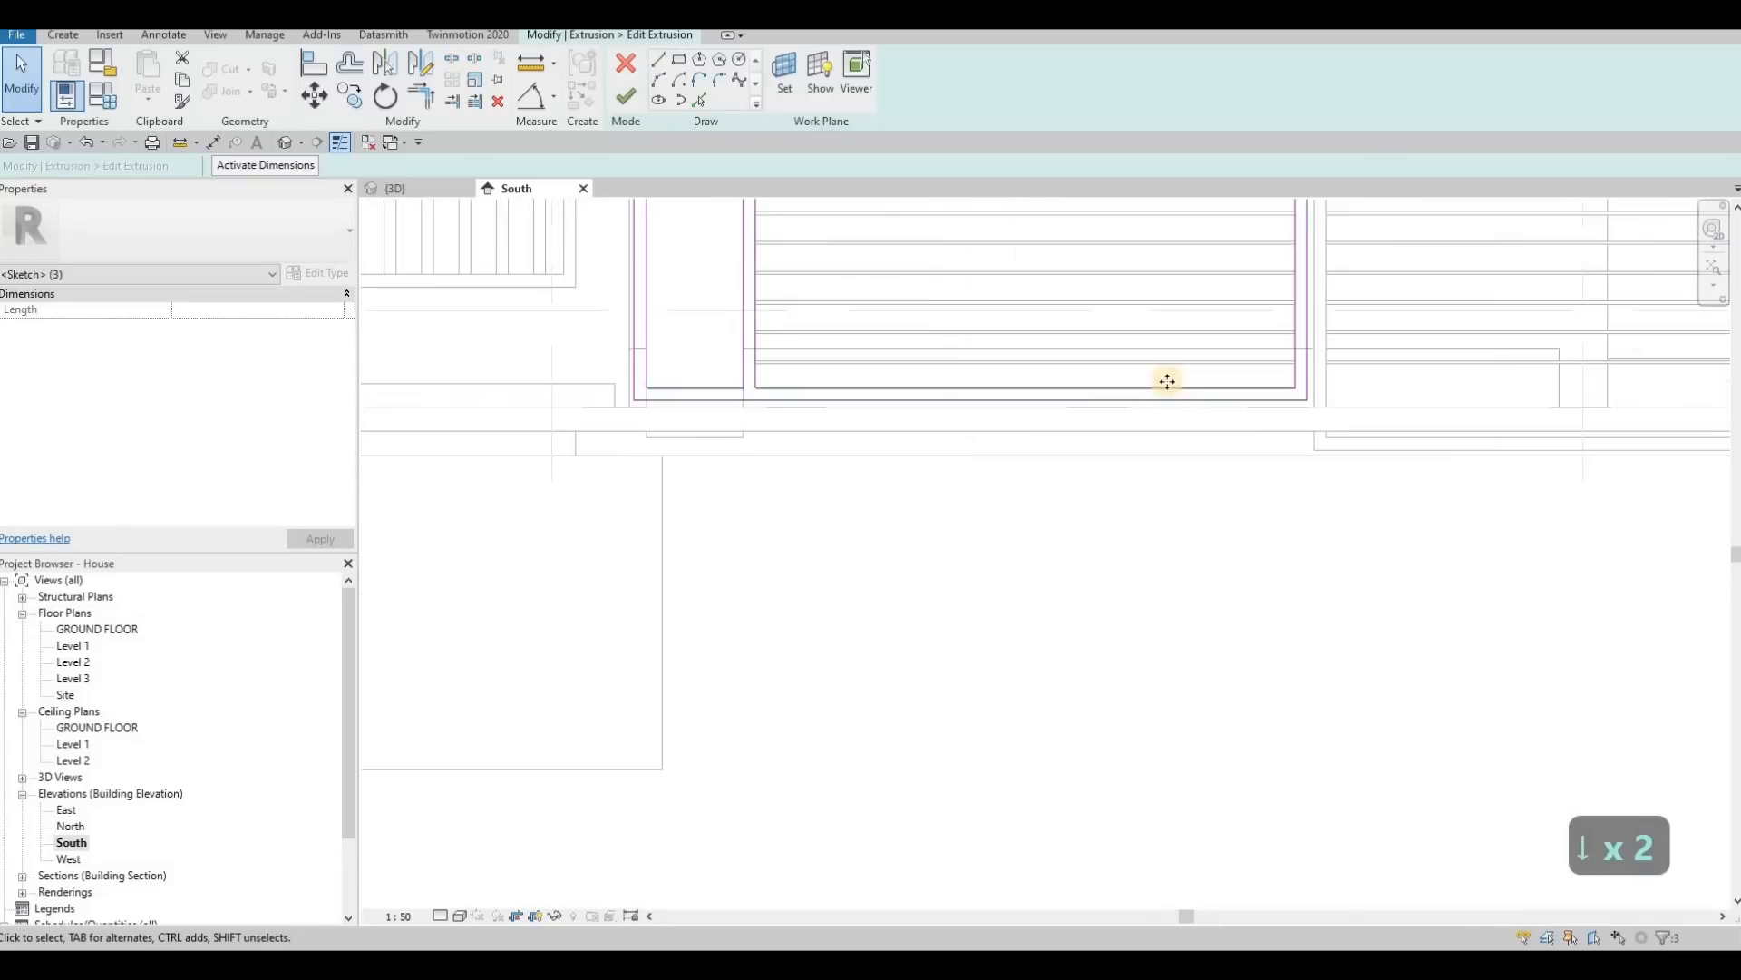
{"action": "left_click", "coordinate": [628, 100]}
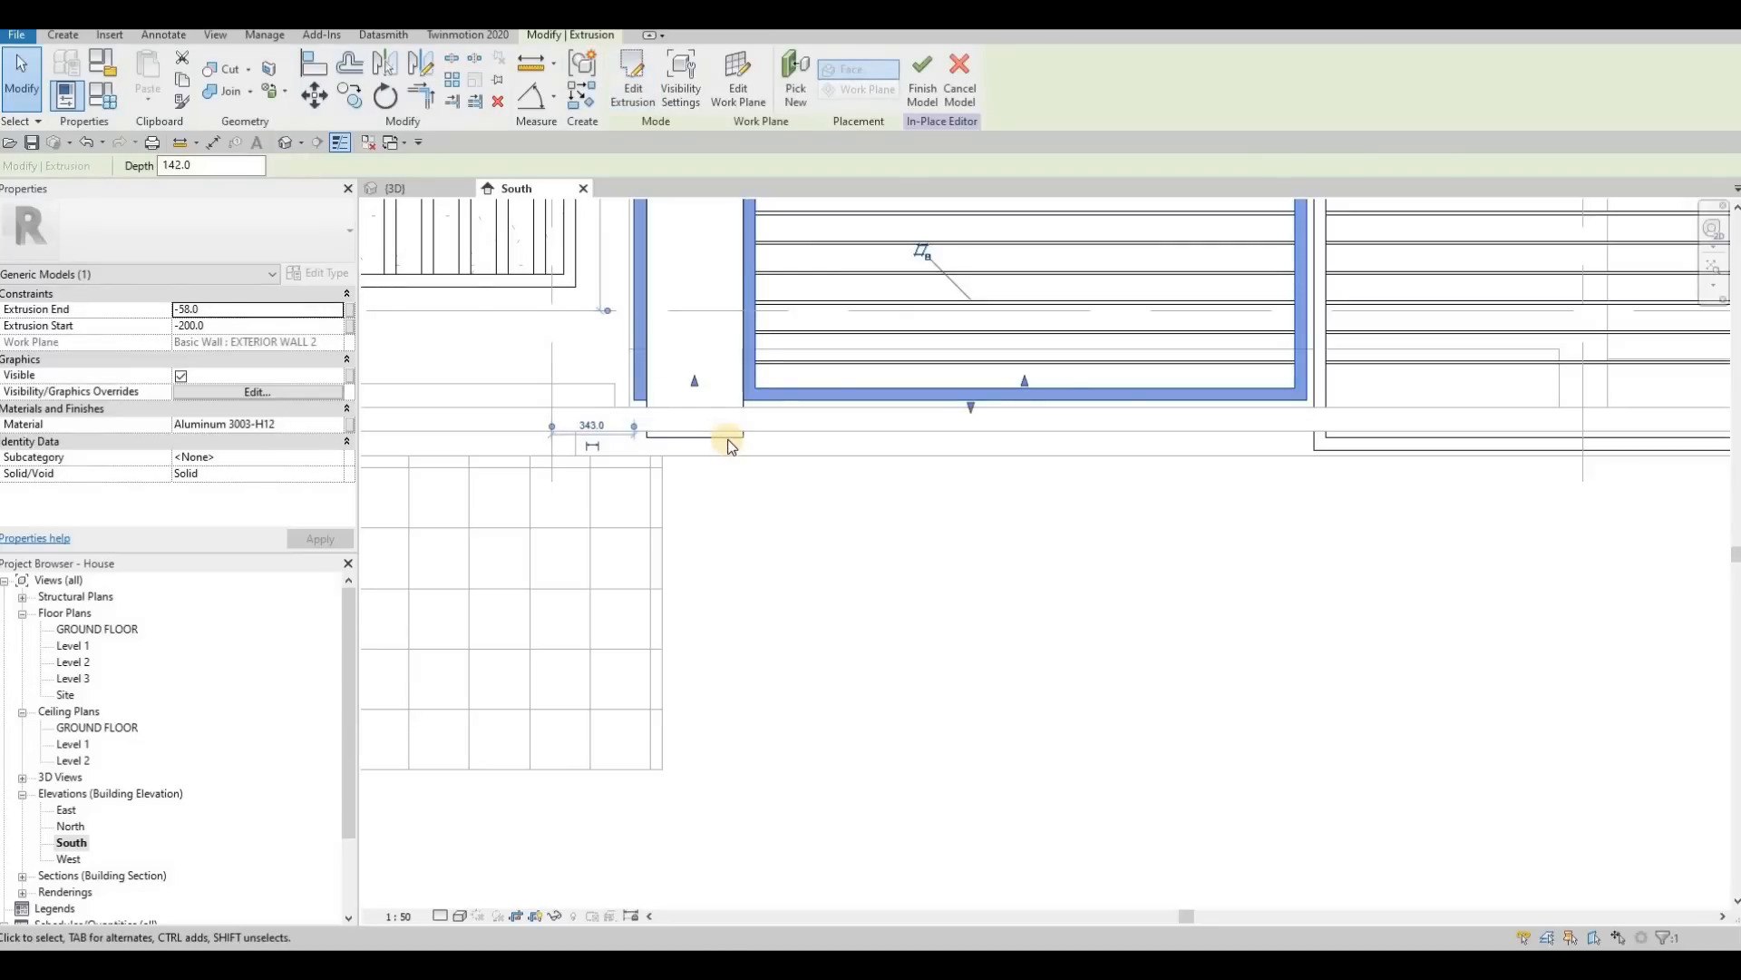
Step: Shorten the wood panel of the left driveway leaf up to the raised inner bottom edge of its frame
{"action": "key", "text": "Escape"}
{"action": "left_click", "coordinate": [685, 404]}
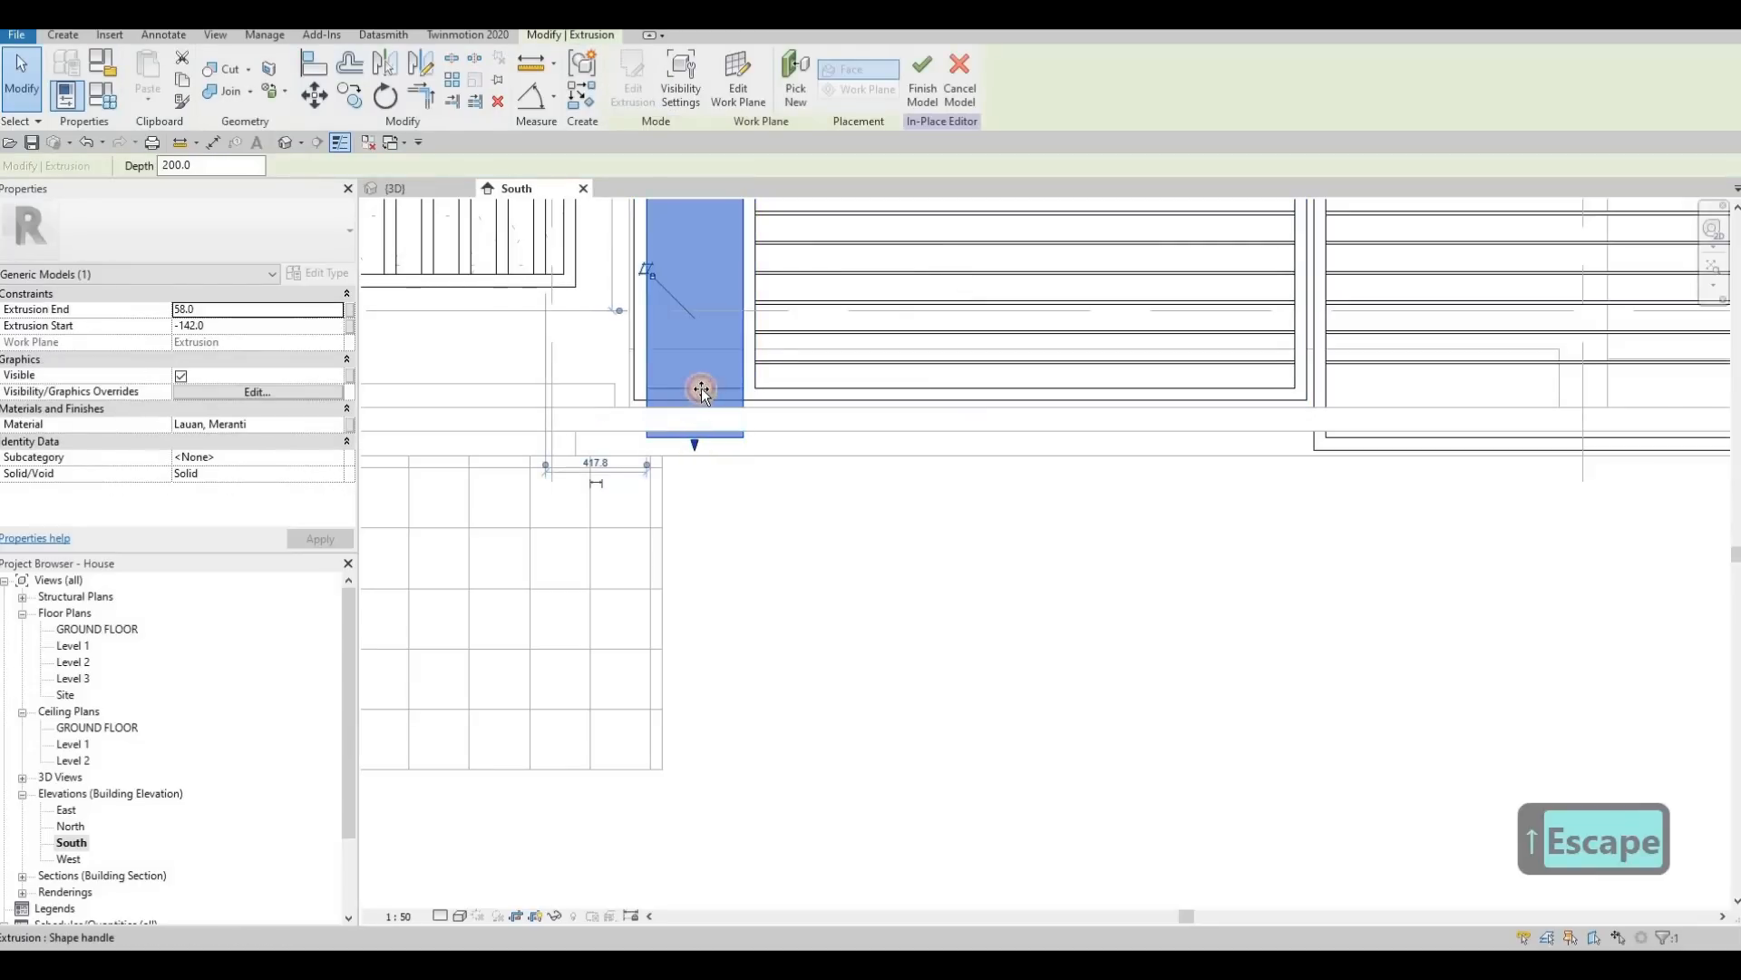
{"action": "scroll", "coordinate": [952, 434], "scroll_direction": "down", "scroll_amount": 2}
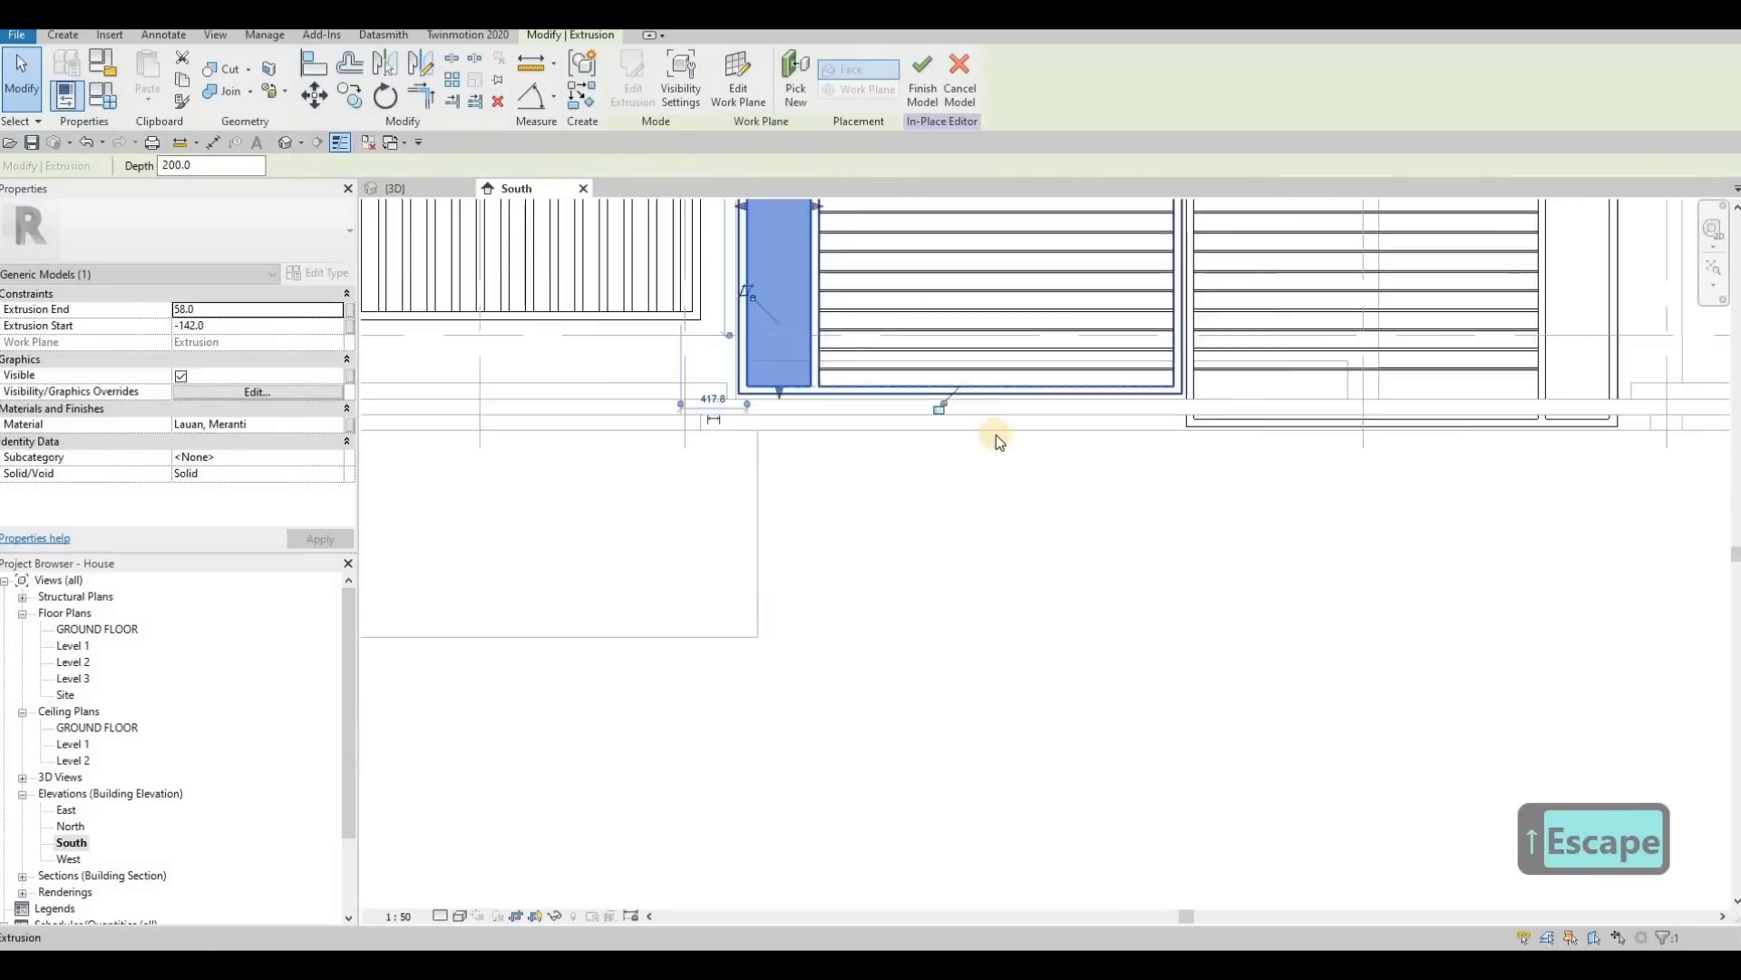
Step: Edit the right driveway leaf's frame extrusion and raise its bottom sketch lines toward the left leaf's bottom edge
{"action": "scroll", "coordinate": [996, 434], "scroll_direction": "down", "scroll_amount": 1}
{"action": "middle_click_drag", "start_coordinate": [1292, 432], "coordinate": [993, 436]}
{"action": "key", "text": "Escape"}
{"action": "left_click", "coordinate": [994, 435]}
{"action": "left_click", "coordinate": [635, 91]}
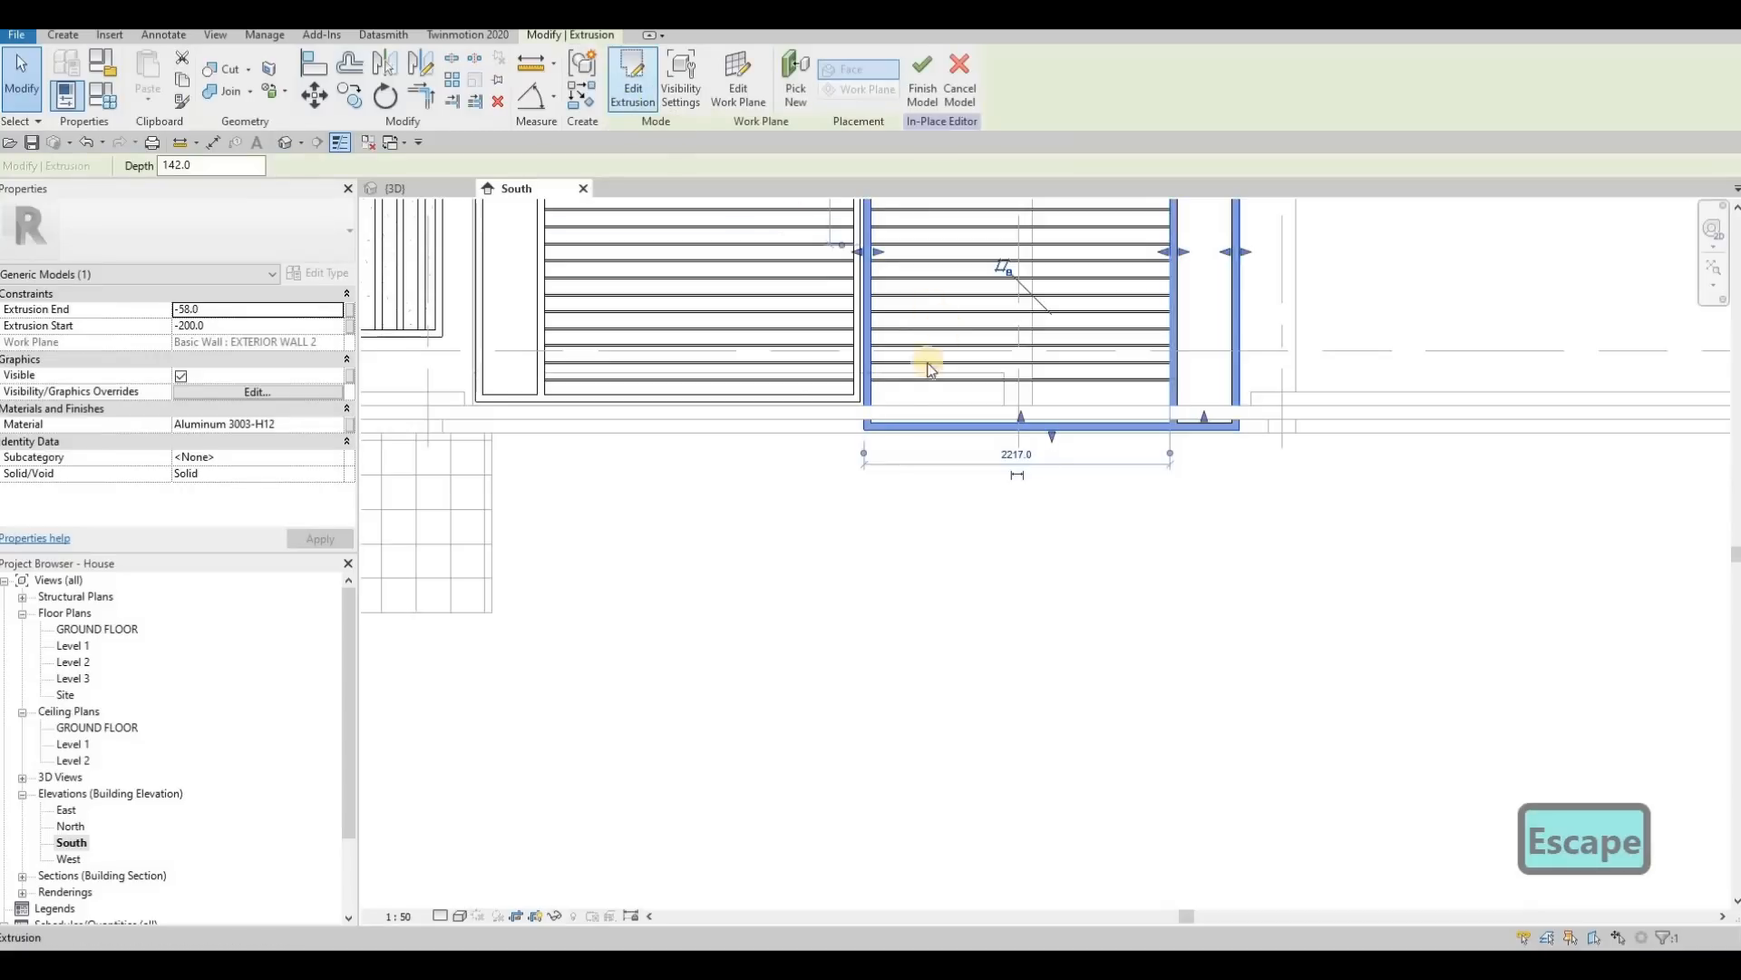
{"action": "left_click_drag", "start_coordinate": [816, 398], "coordinate": [1356, 505]}
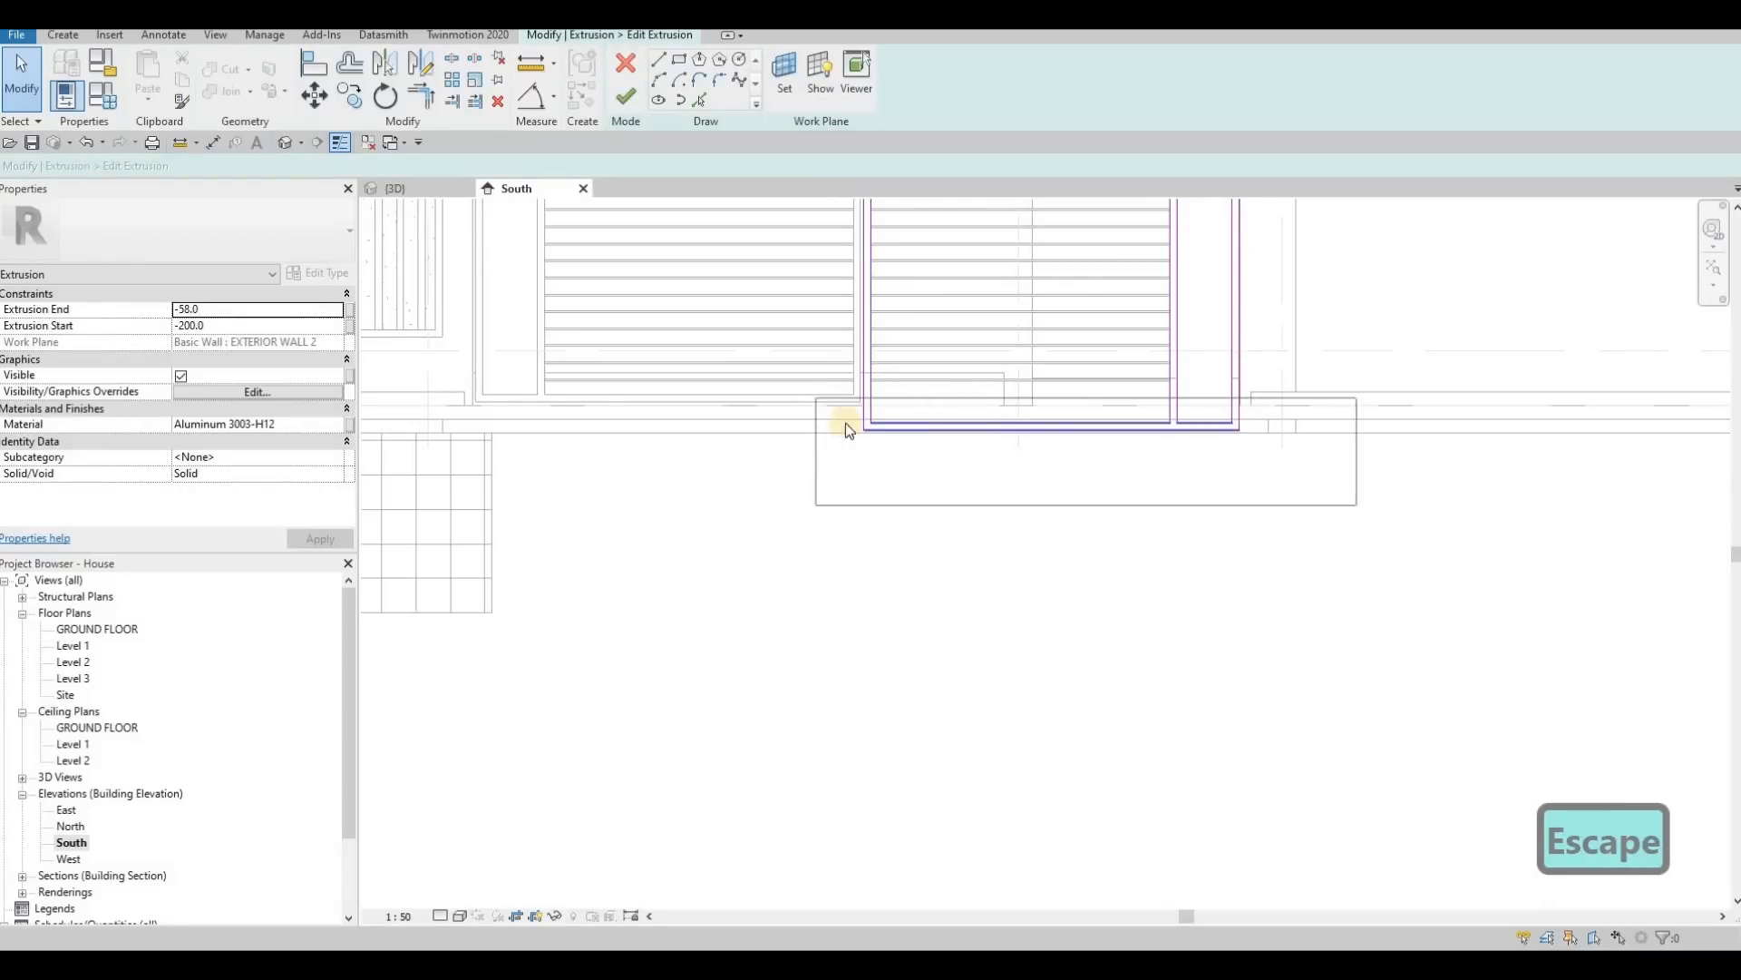
{"action": "scroll", "coordinate": [967, 408], "scroll_direction": "up", "scroll_amount": 3}
{"action": "left_click_drag", "start_coordinate": [829, 438], "coordinate": [843, 379]}
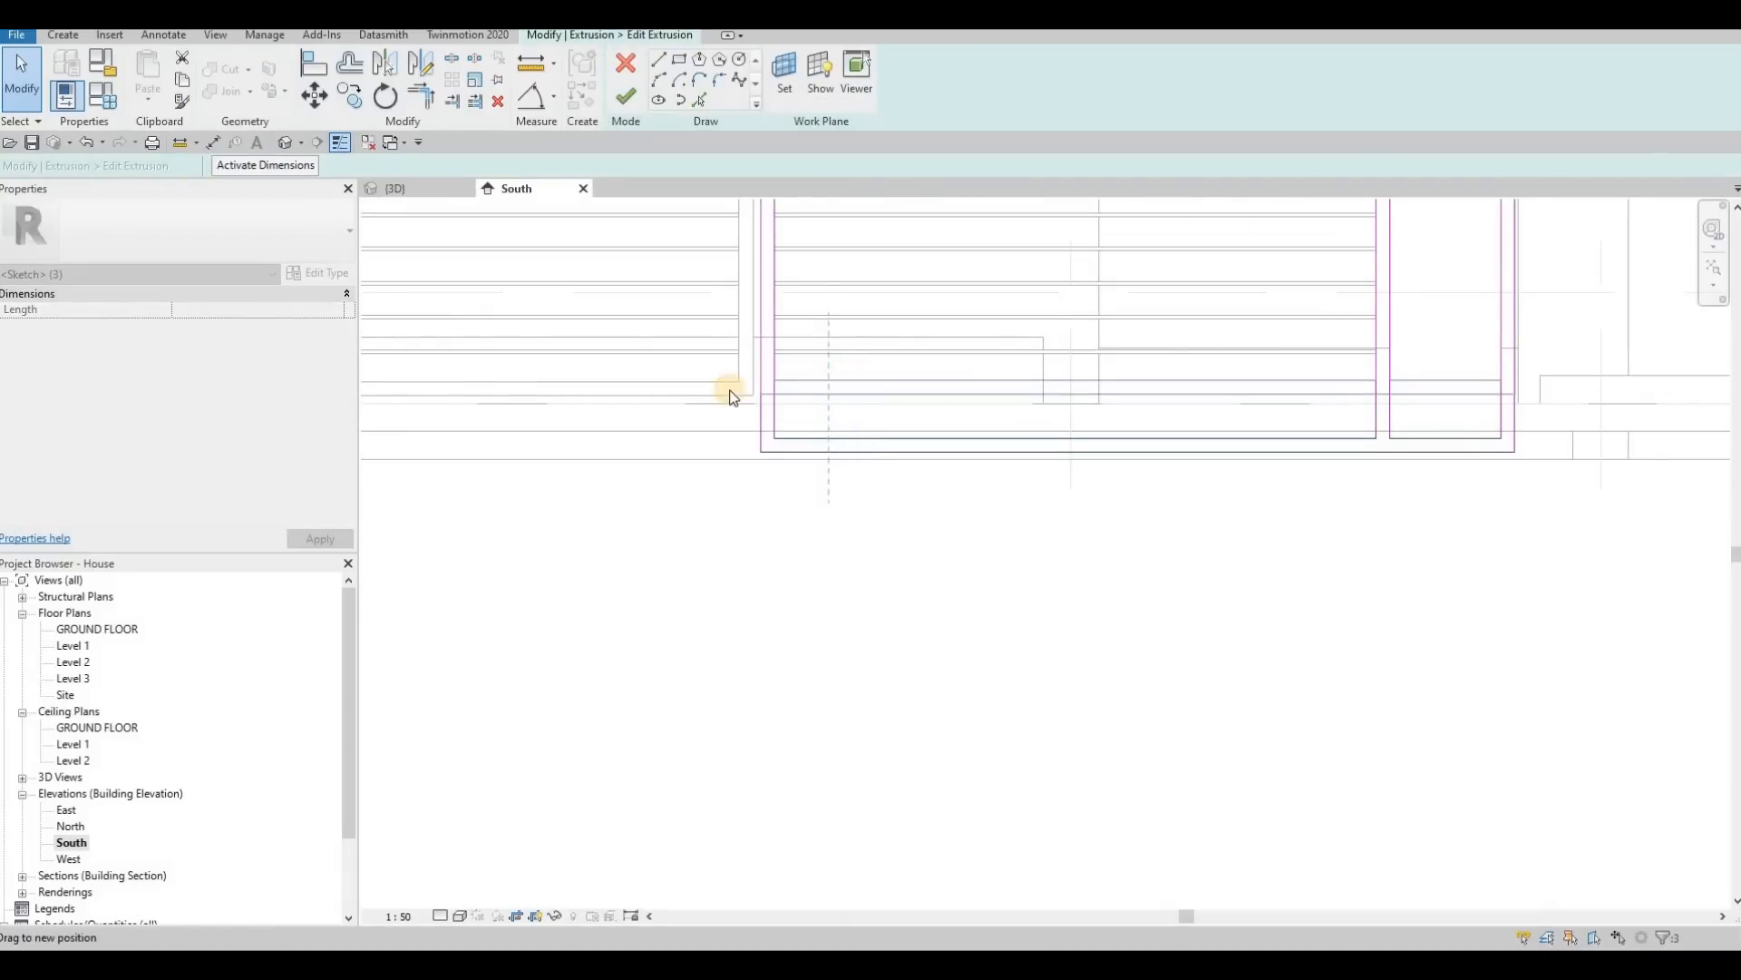
{"action": "left_click_drag", "start_coordinate": [730, 393], "coordinate": [746, 392]}
Step: Fine-tune the height of the right leaf's bottom sketch lines so they sit level with the left leaf's frame
{"action": "scroll", "coordinate": [851, 400], "scroll_direction": "up", "scroll_amount": 4}
{"action": "left_click_drag", "start_coordinate": [857, 403], "coordinate": [828, 405]}
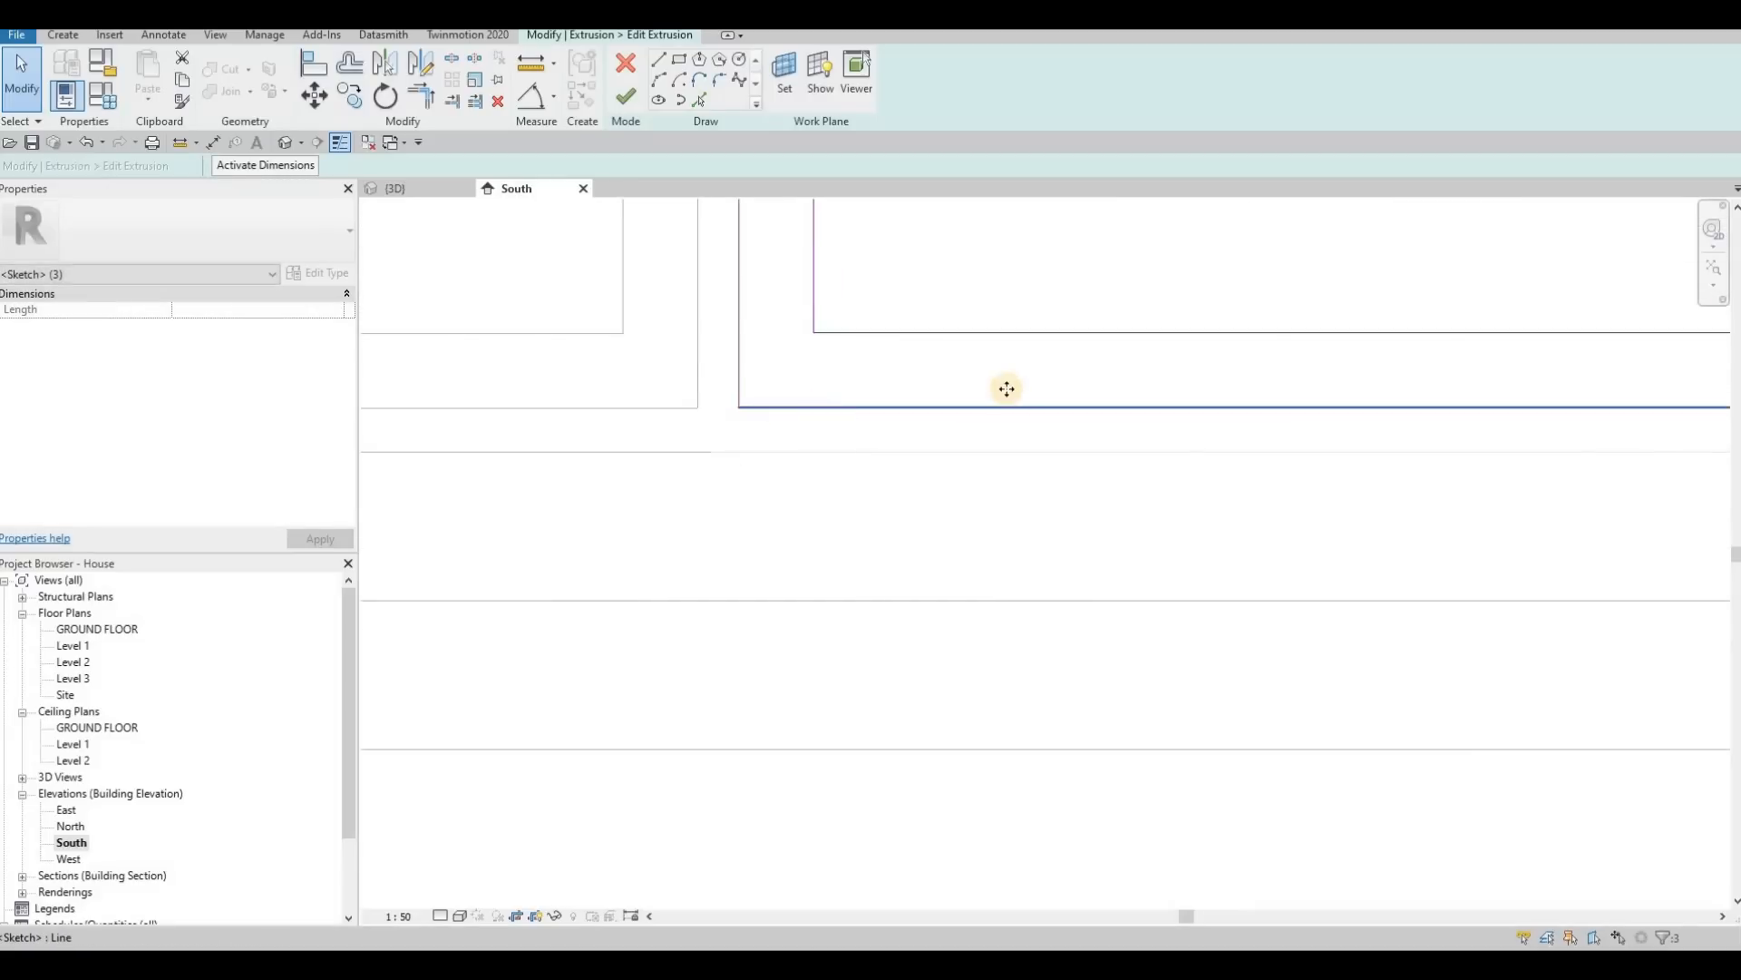
{"action": "middle_click_drag", "start_coordinate": [856, 410], "coordinate": [1108, 390]}
{"action": "scroll", "coordinate": [1009, 399], "scroll_direction": "up", "scroll_amount": 9}
{"action": "scroll", "coordinate": [1012, 399], "scroll_direction": "down", "scroll_amount": 5}
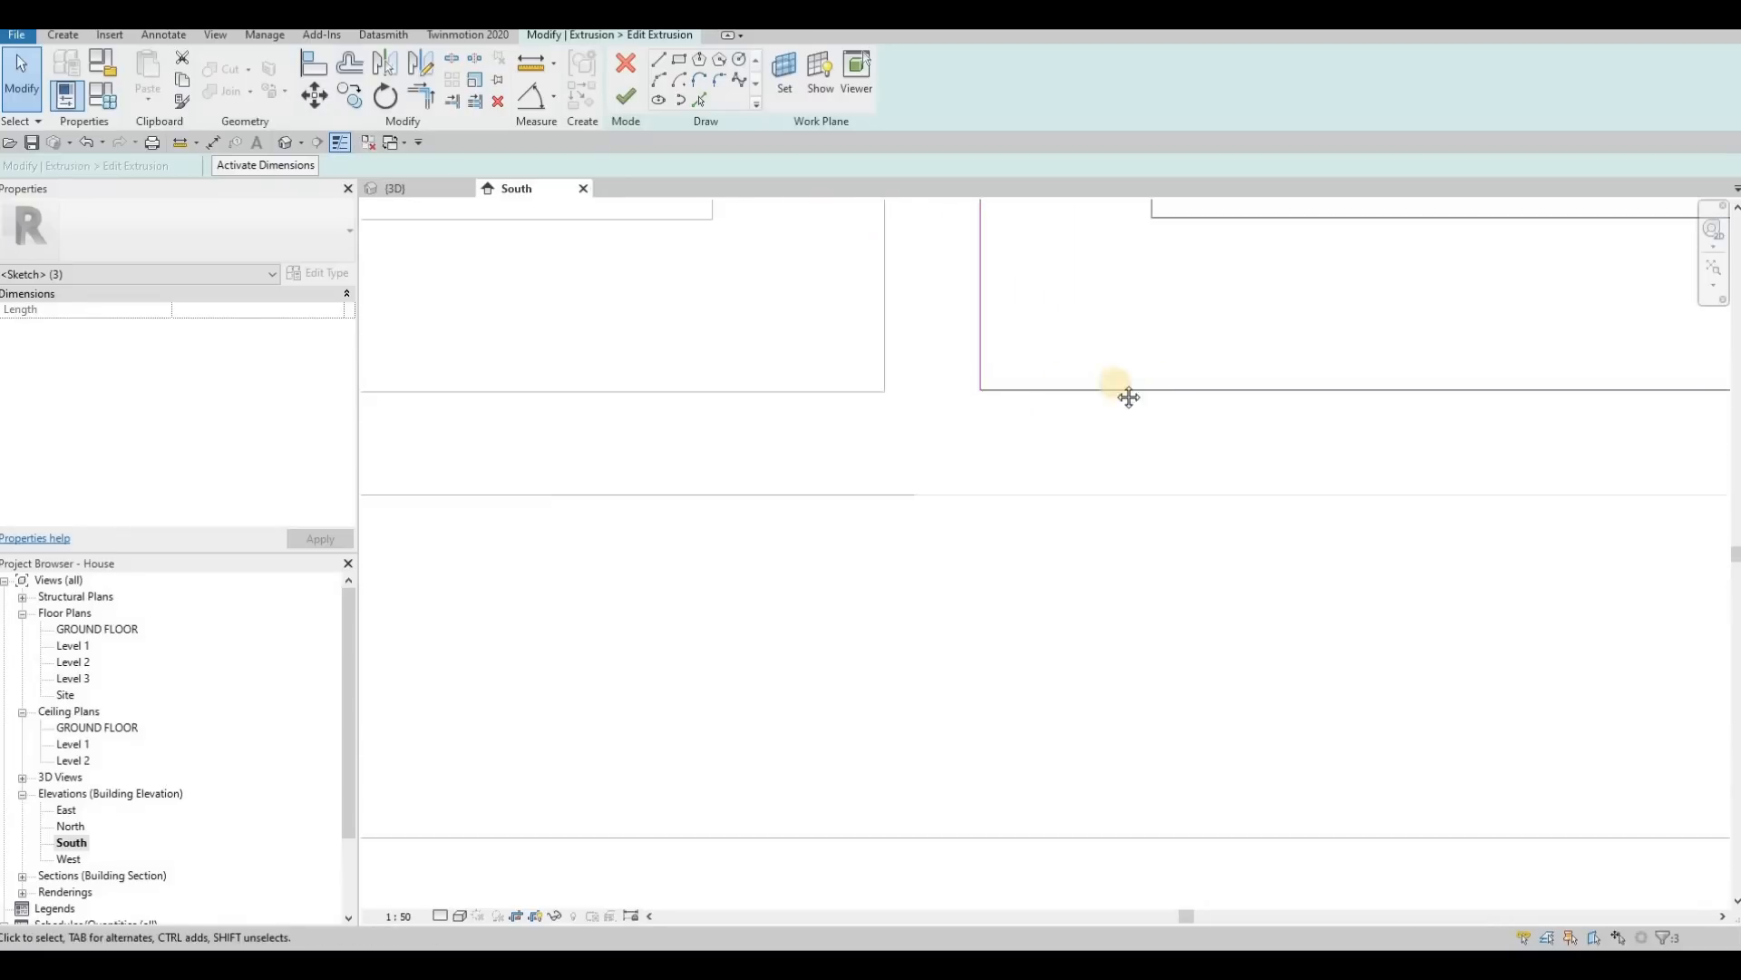
{"action": "scroll", "coordinate": [1034, 398], "scroll_direction": "down", "scroll_amount": 4}
Step: Align the right leaf frame's inner bottom line with the left leaf's inner bottom edge and finish the extrusion sketch
{"action": "key", "text": "Escape"}
{"action": "key", "text": "Escape"}
{"action": "key", "text": "a"}
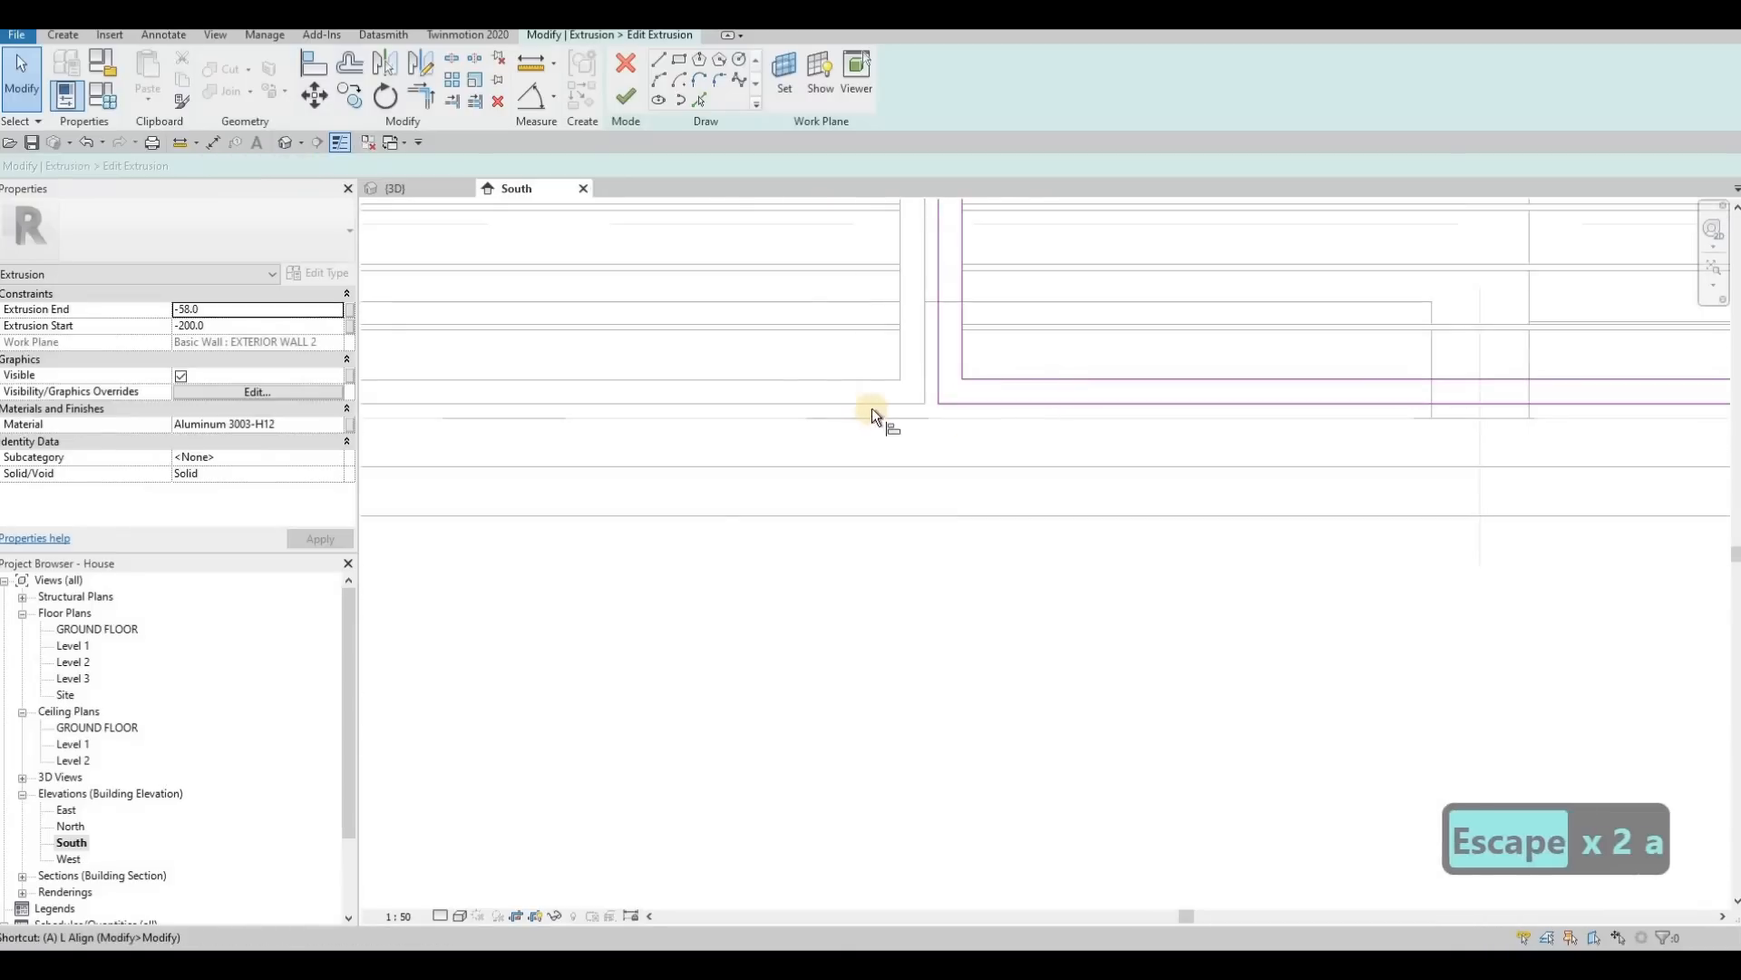
{"action": "key", "text": "l"}
{"action": "left_click", "coordinate": [868, 382]}
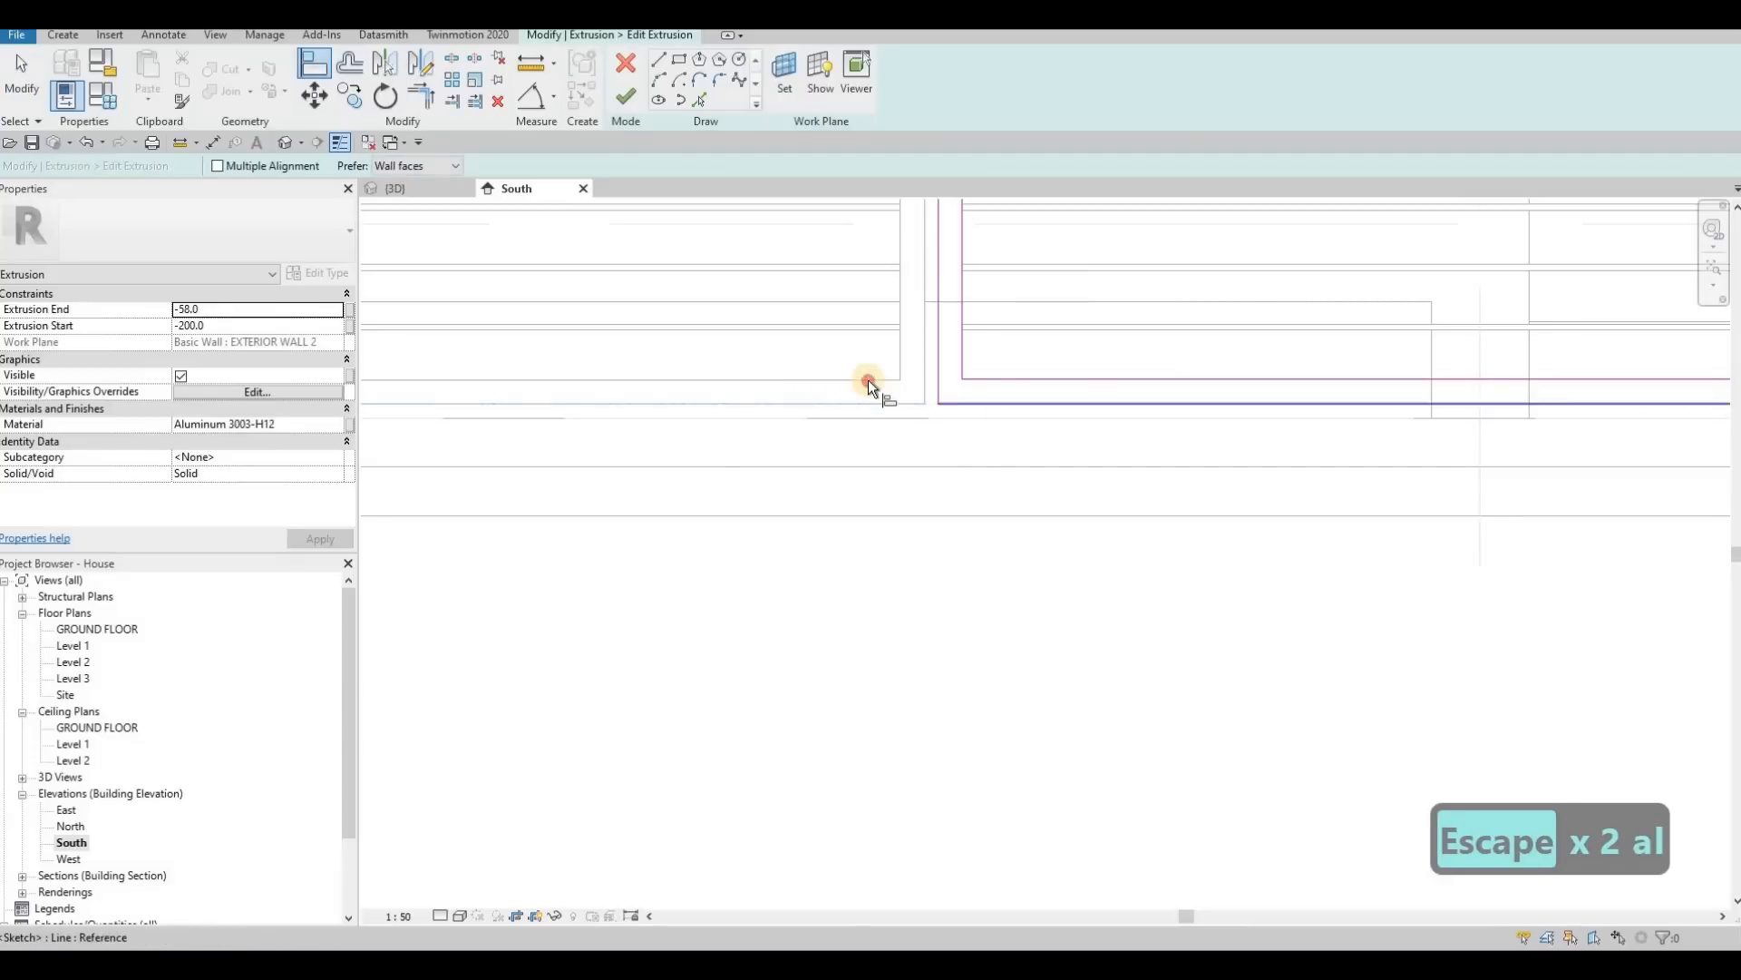
{"action": "left_click", "coordinate": [991, 381]}
{"action": "scroll", "coordinate": [953, 379], "scroll_direction": "down", "scroll_amount": 4}
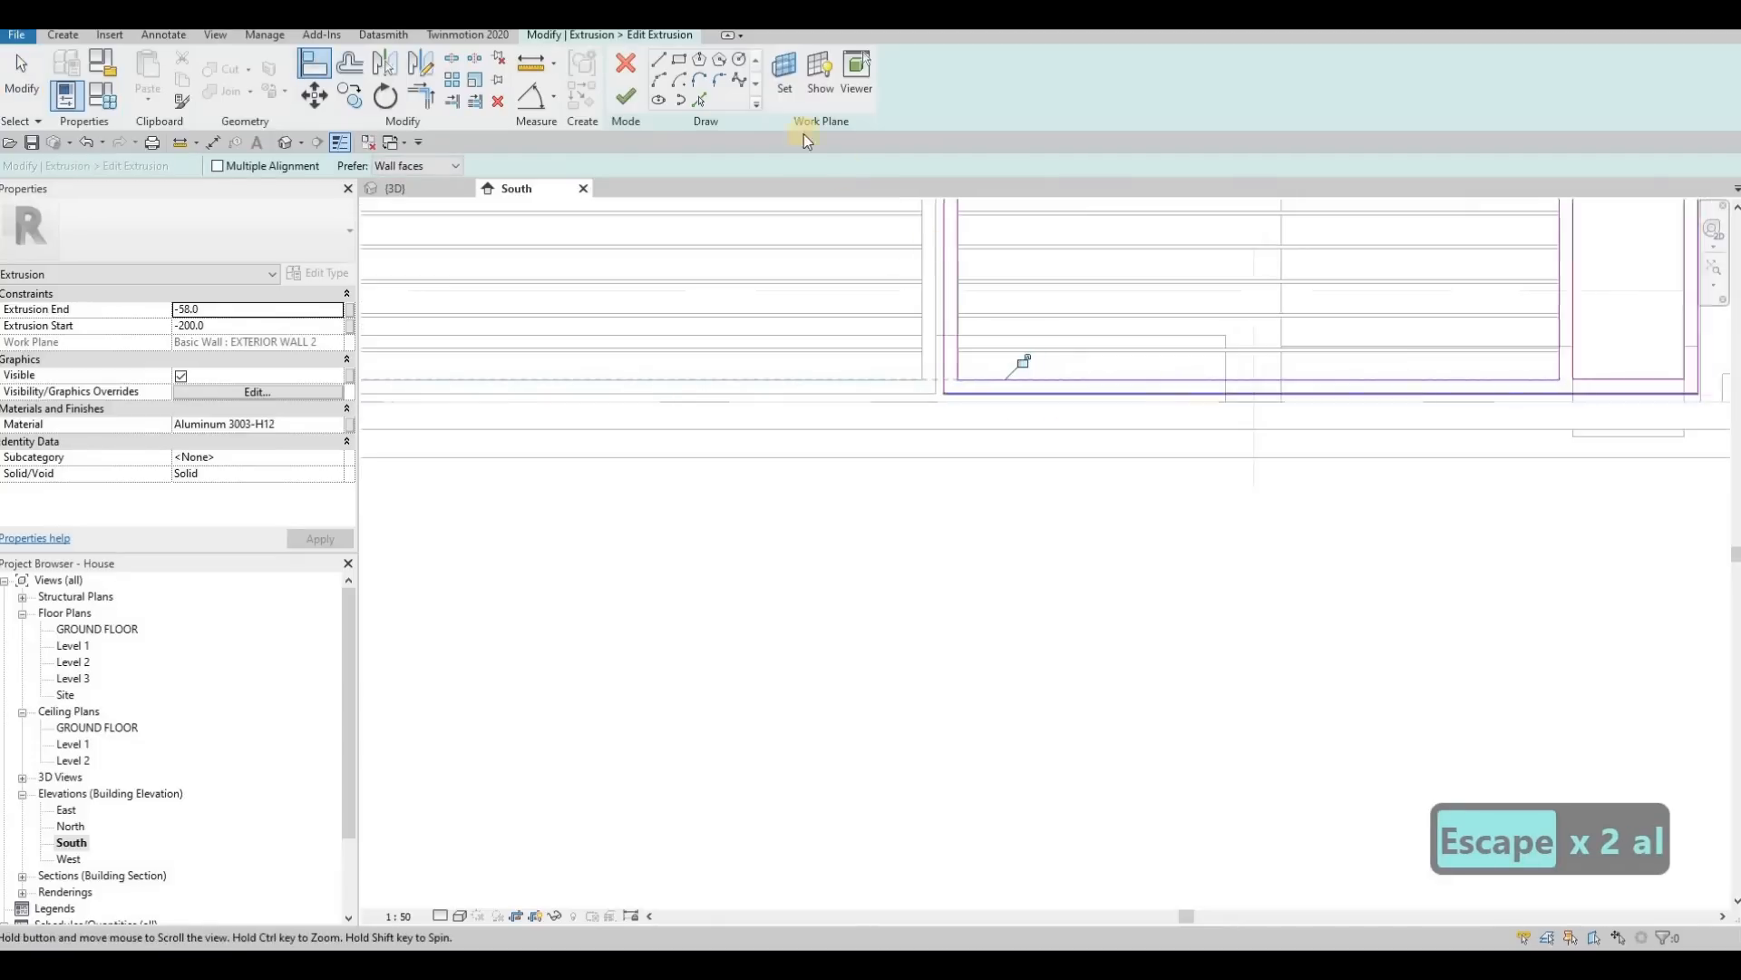
{"action": "key", "text": "Escape"}
{"action": "key", "text": "Escape"}
{"action": "left_click", "coordinate": [626, 96]}
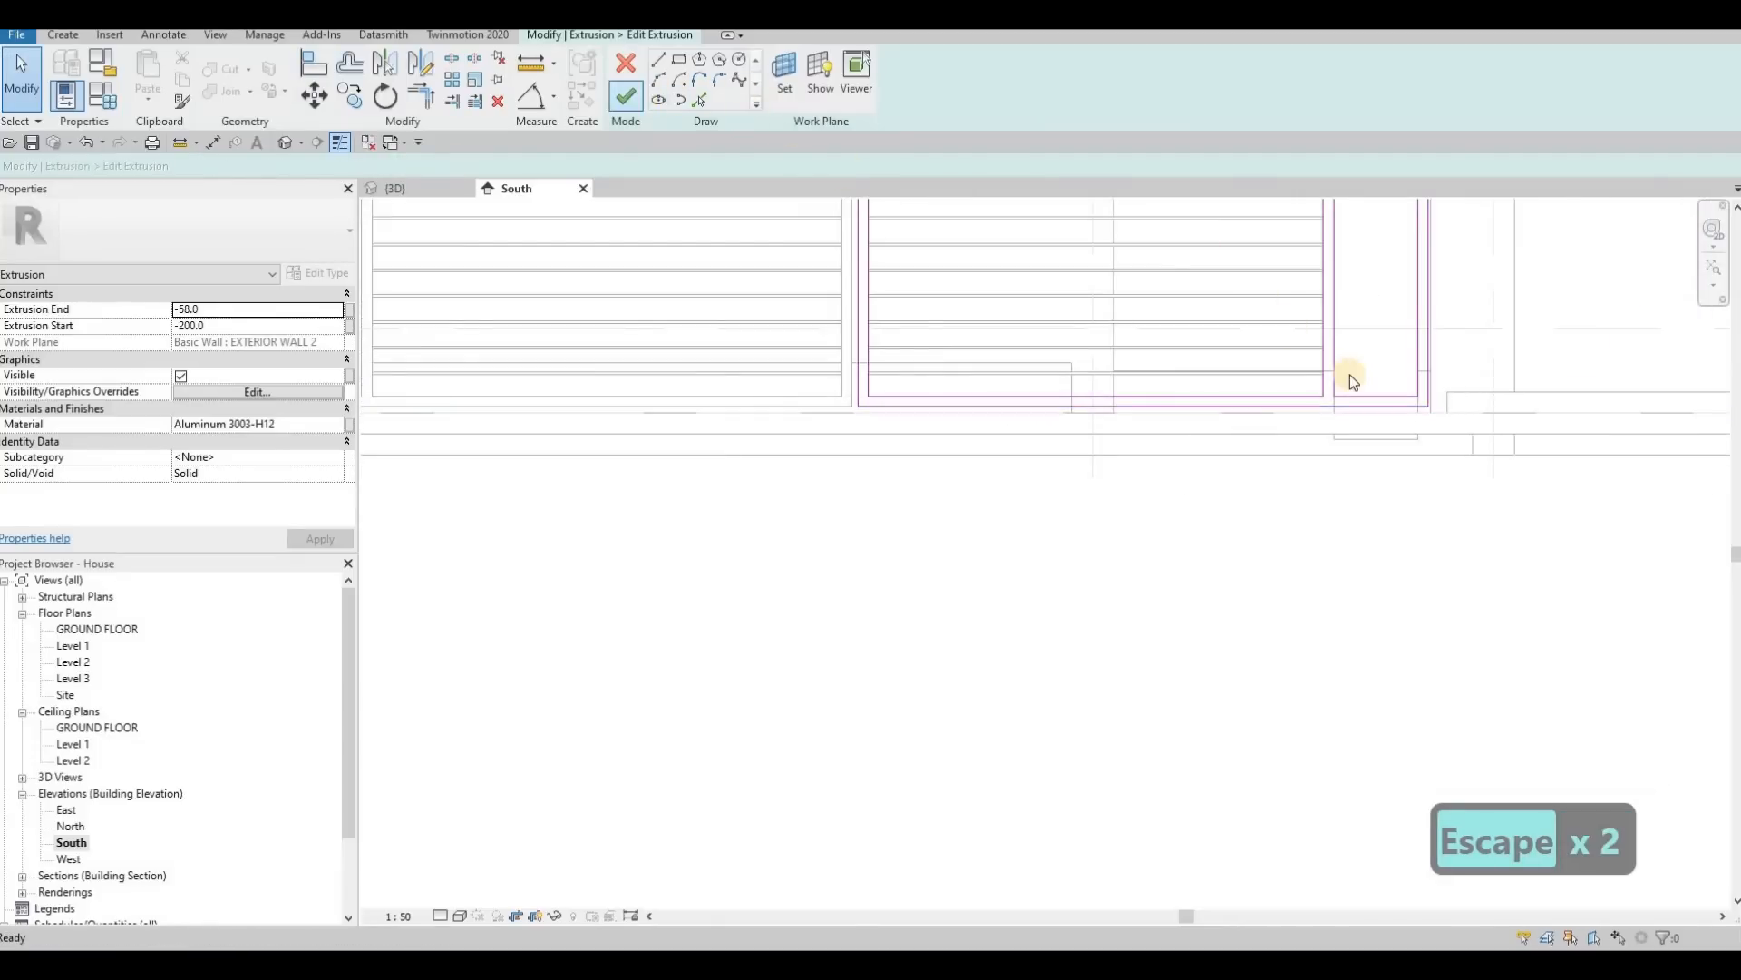
Step: Shorten the wood panel of the right driveway leaf up to its frame's inner bottom edge and finish the in-place model
{"action": "left_click", "coordinate": [1404, 399]}
{"action": "scroll", "coordinate": [1388, 445], "scroll_direction": "up", "scroll_amount": 5}
{"action": "key", "text": "Escape"}
{"action": "key", "text": "Escape"}
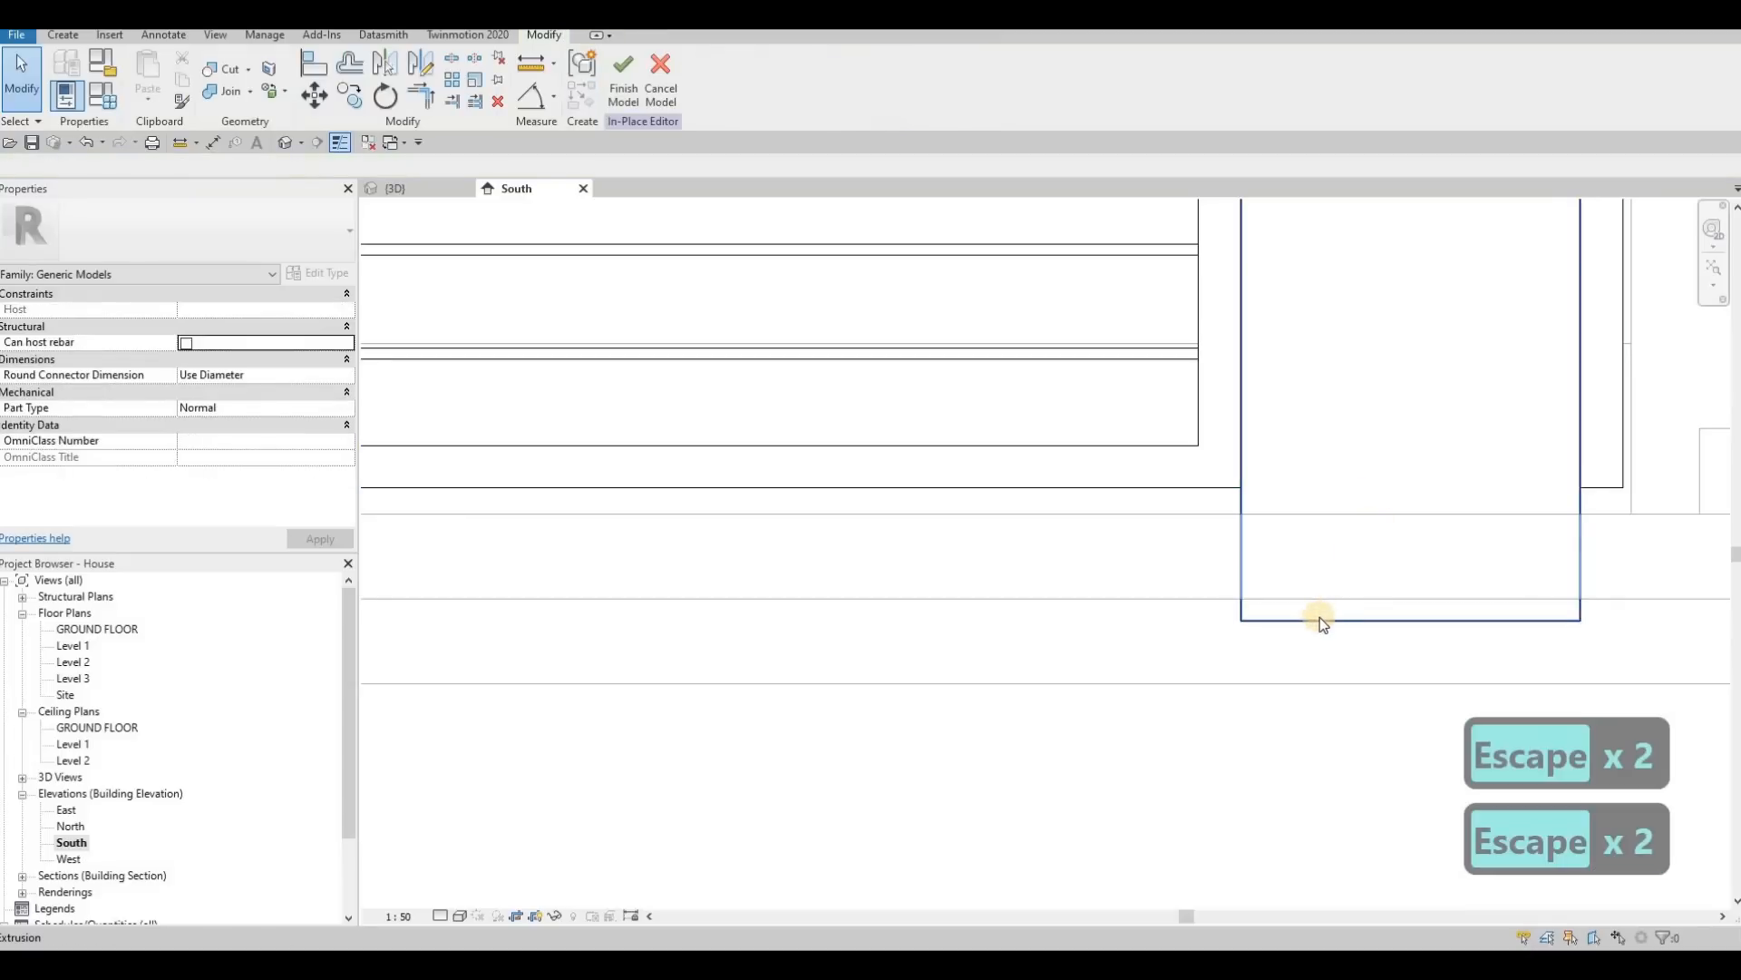
{"action": "left_click", "coordinate": [1411, 621]}
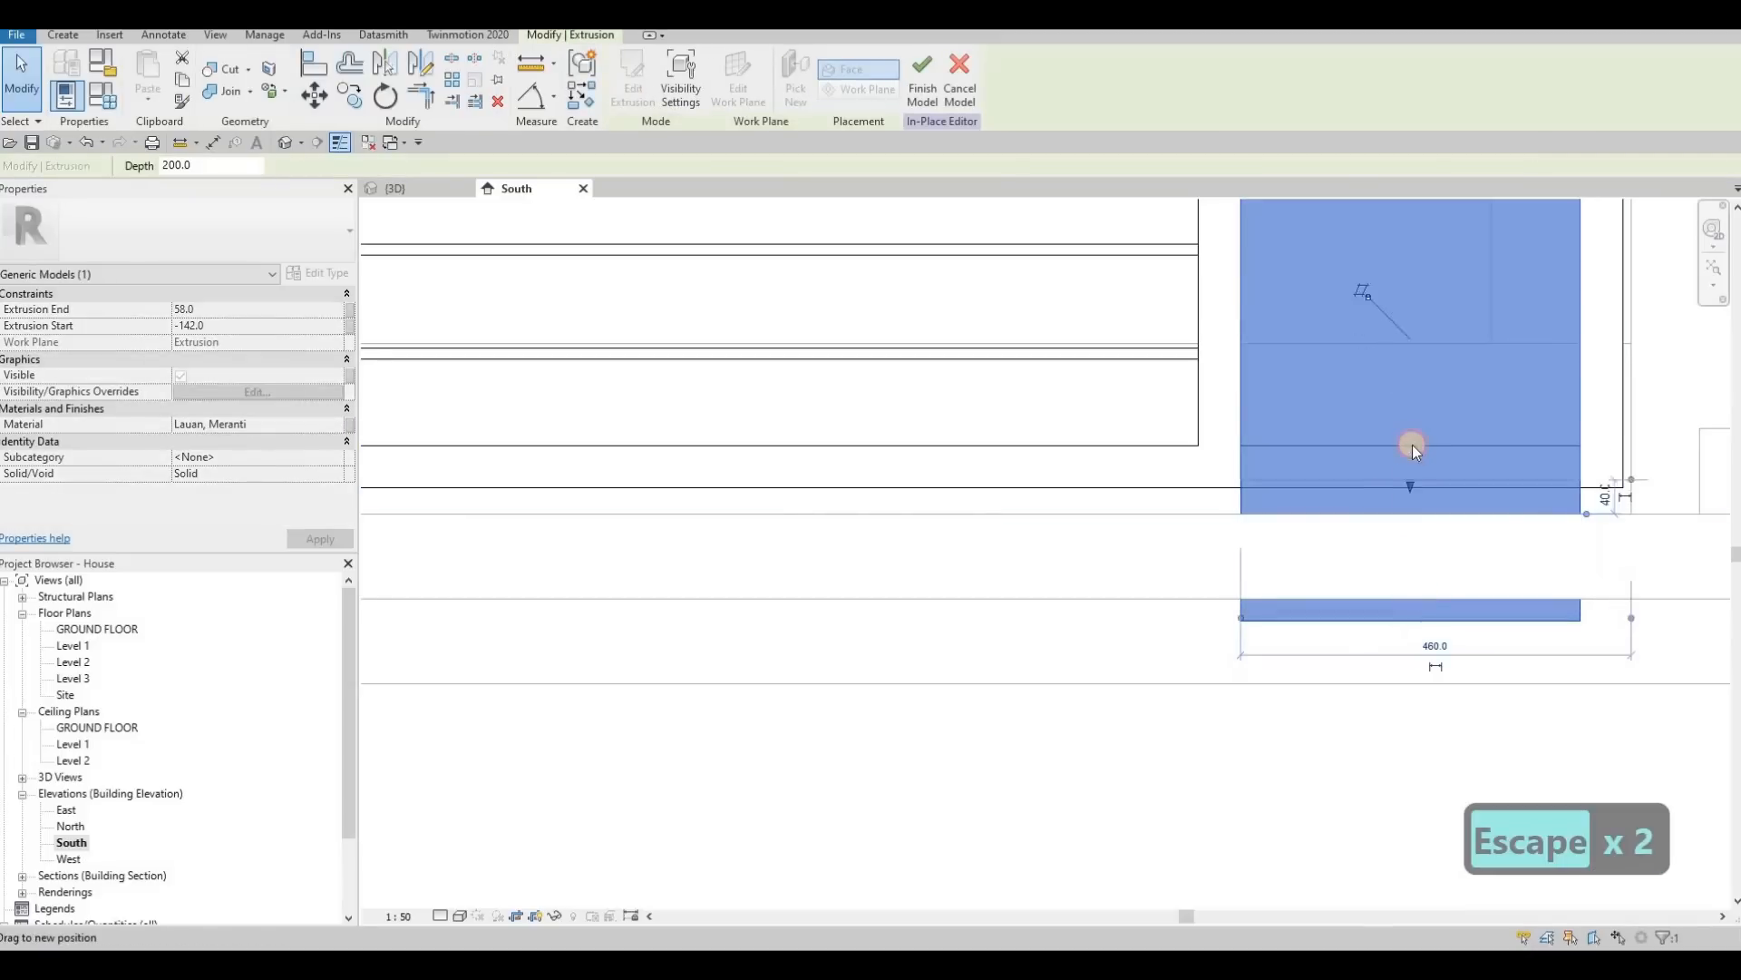
{"action": "scroll", "coordinate": [1412, 443], "scroll_direction": "down", "scroll_amount": 5}
{"action": "key", "text": "Escape"}
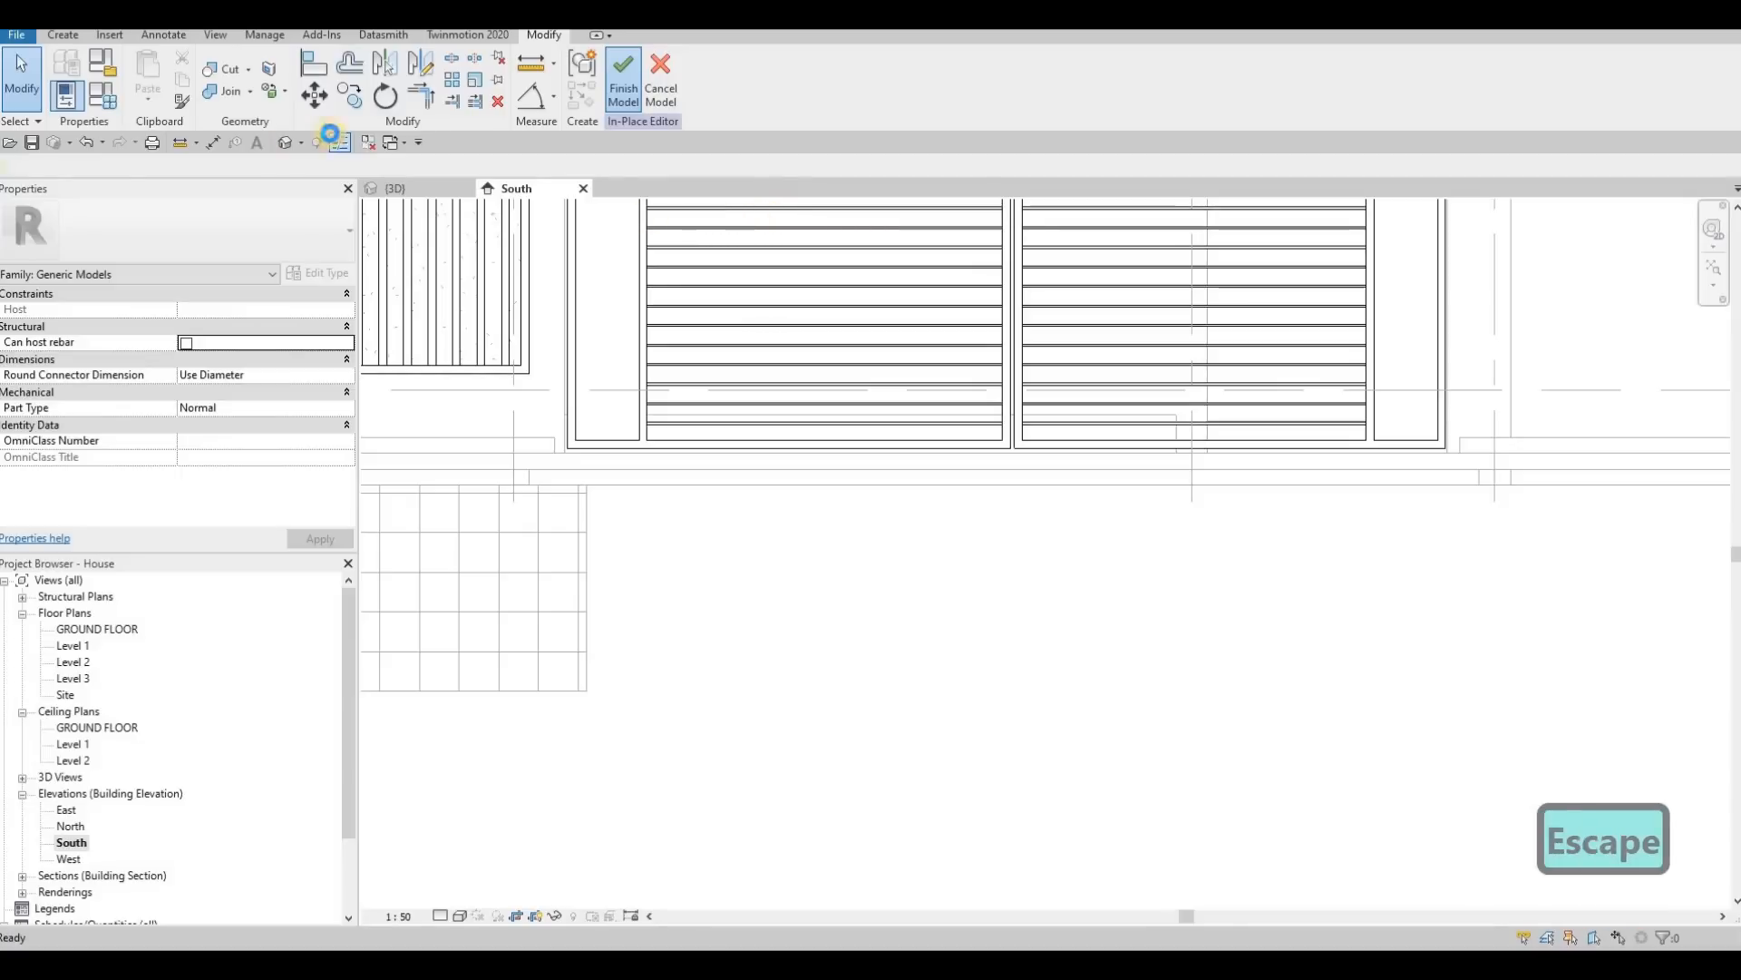
Step: Edit the boundary of the concrete floor behind the gates and open the Level 1 floor plan
{"action": "left_click", "coordinate": [413, 190]}
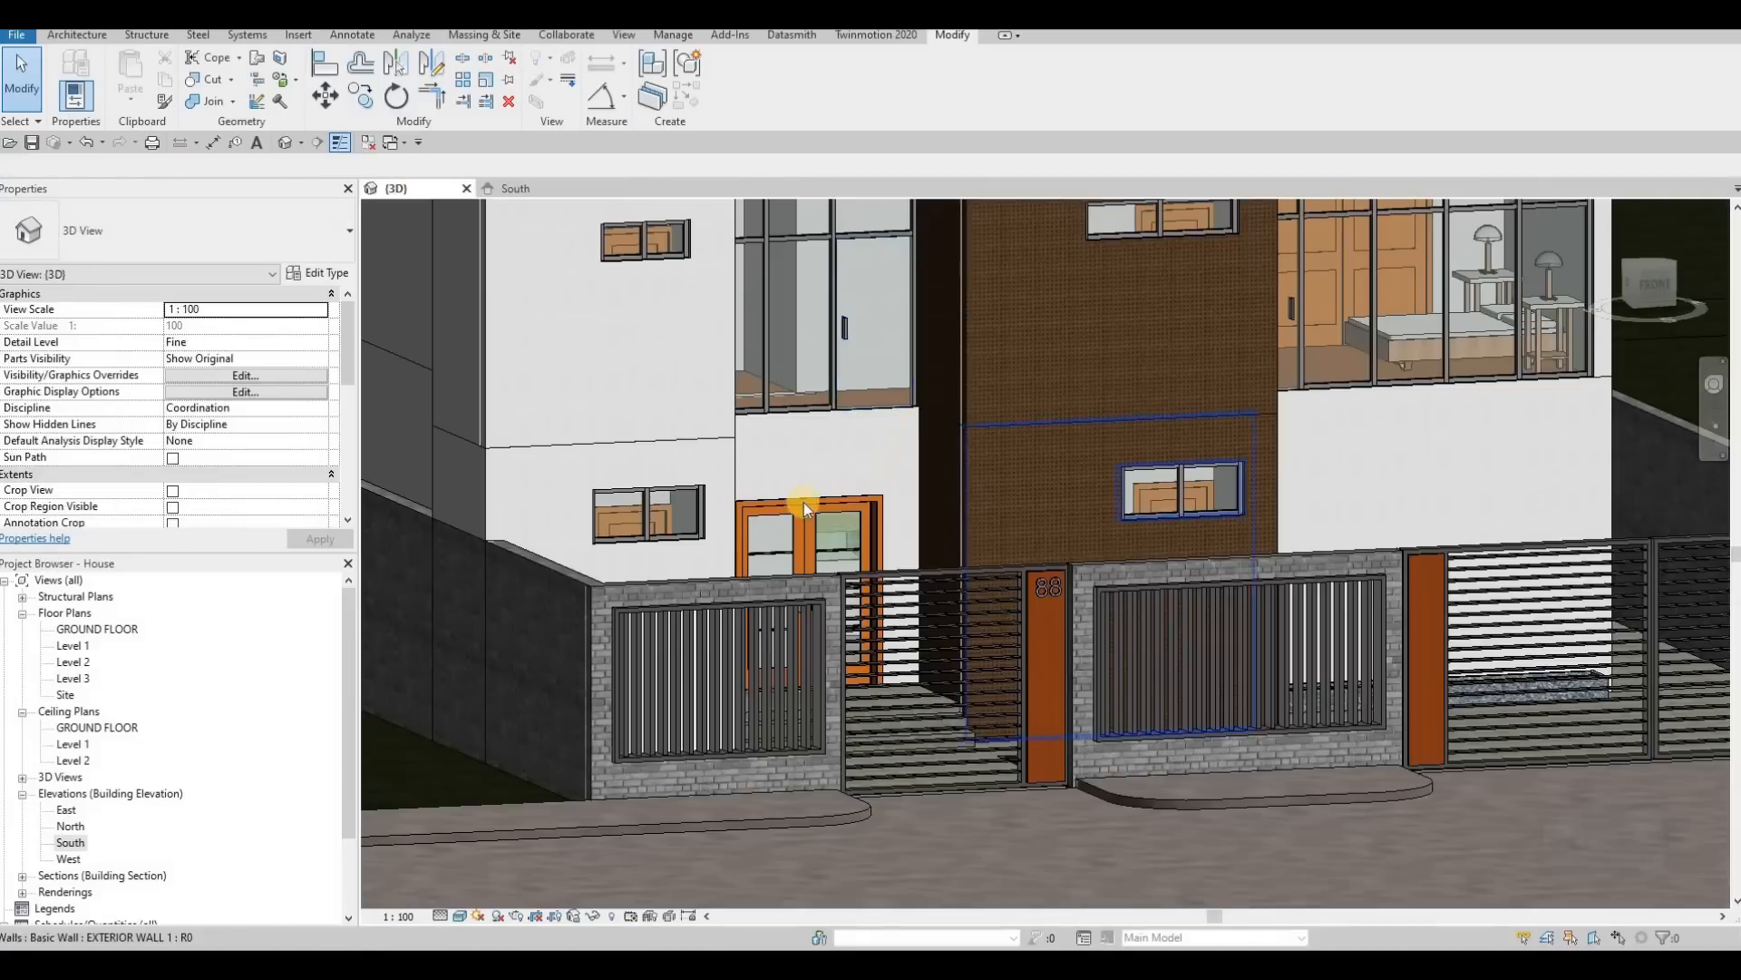
{"action": "middle_click_drag", "start_coordinate": [803, 503], "coordinate": [906, 614], "text": "shift"}
{"action": "scroll", "coordinate": [932, 629], "scroll_direction": "up", "scroll_amount": 5}
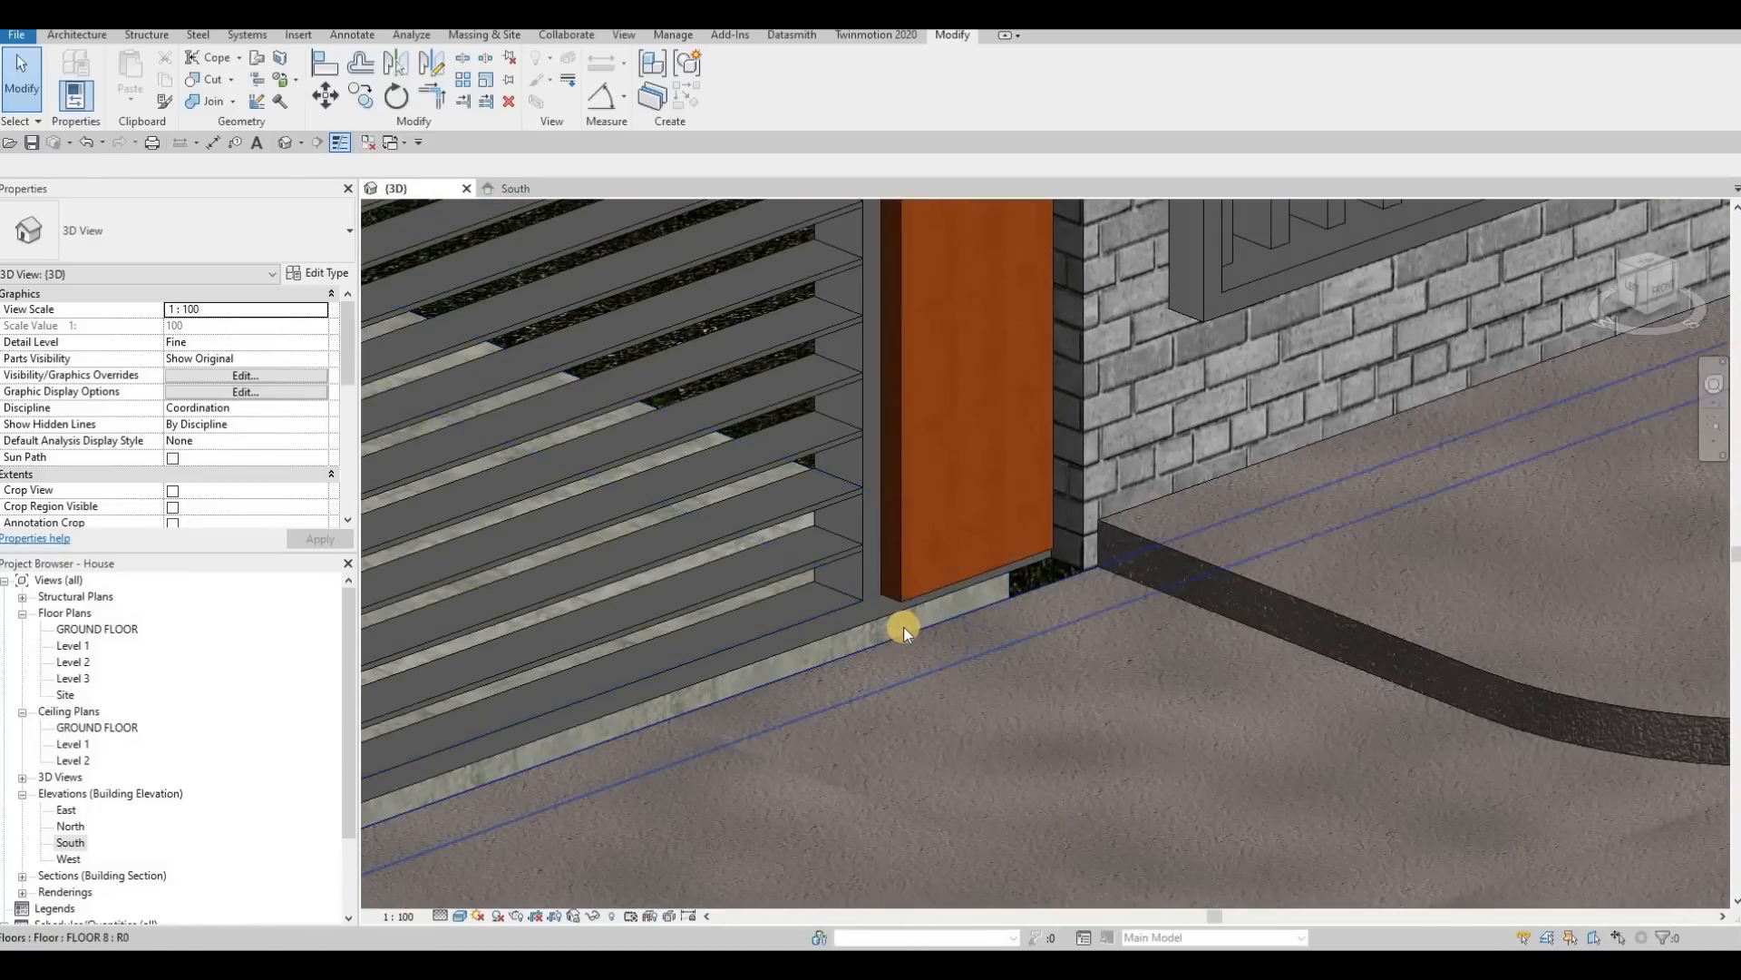
{"action": "left_click", "coordinate": [903, 627]}
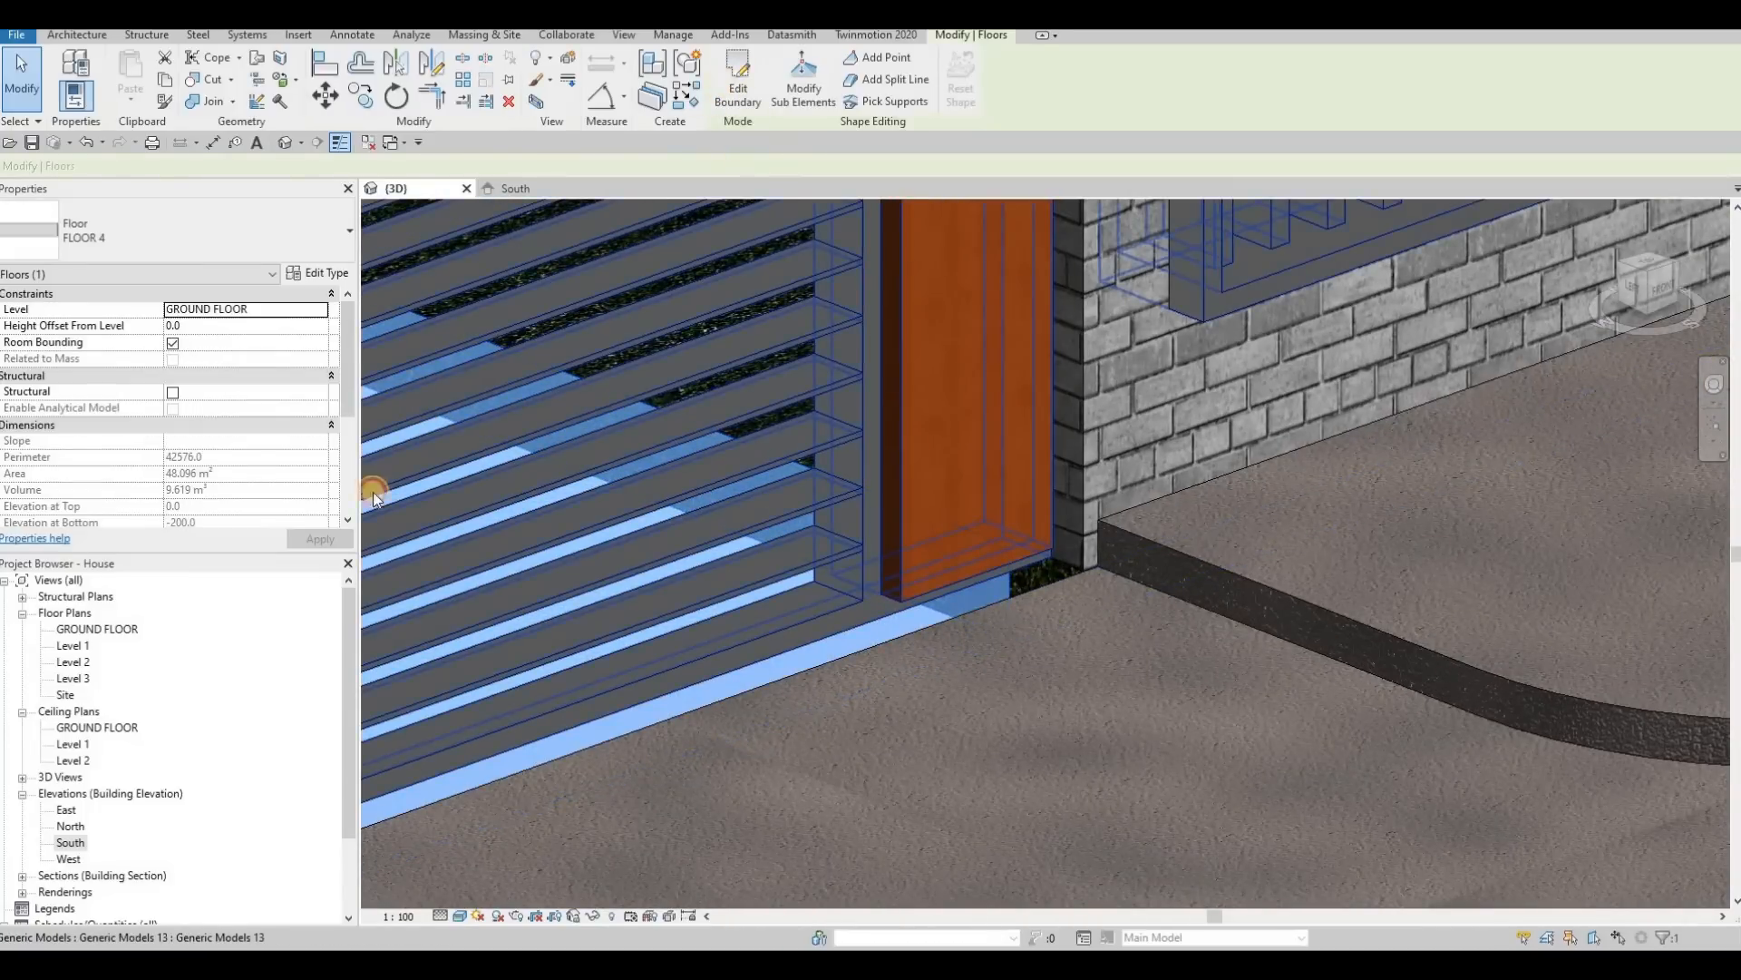
{"action": "left_click", "coordinate": [735, 91]}
{"action": "double_click", "coordinate": [77, 647]}
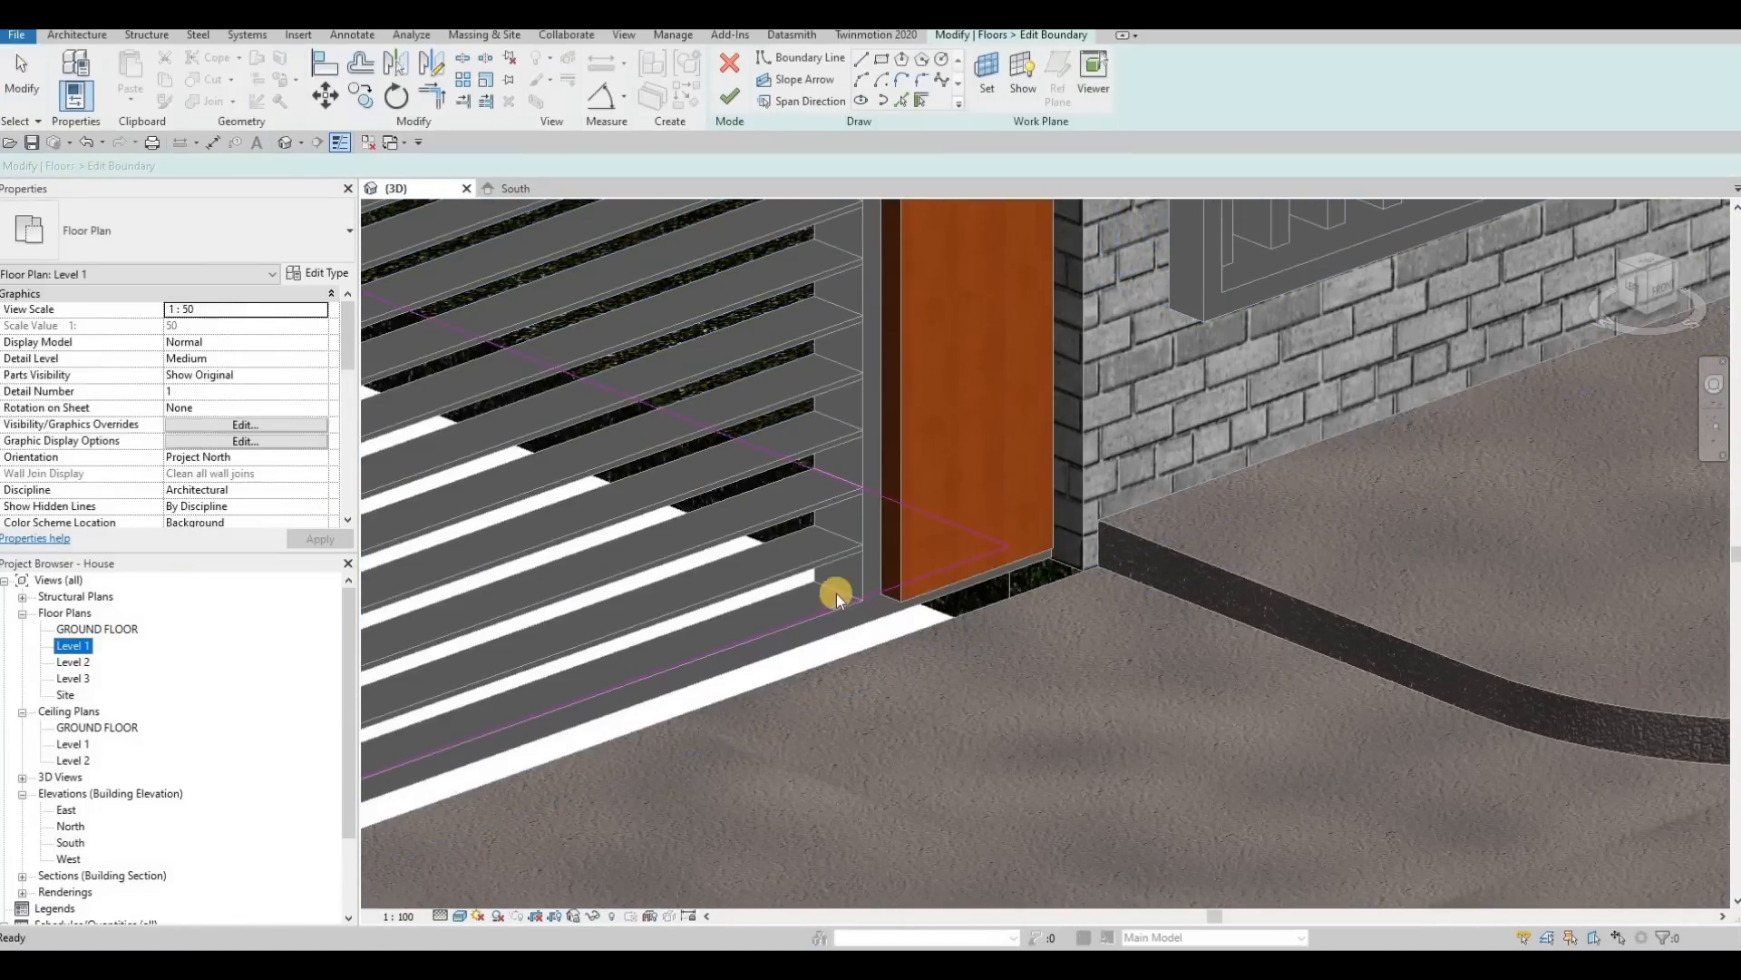
Step: Move the floor's front boundary edges at the entrance and driveway gates out to the fence wall's outer face and finish the boundary
{"action": "scroll", "coordinate": [1009, 697], "scroll_direction": "up", "scroll_amount": 5}
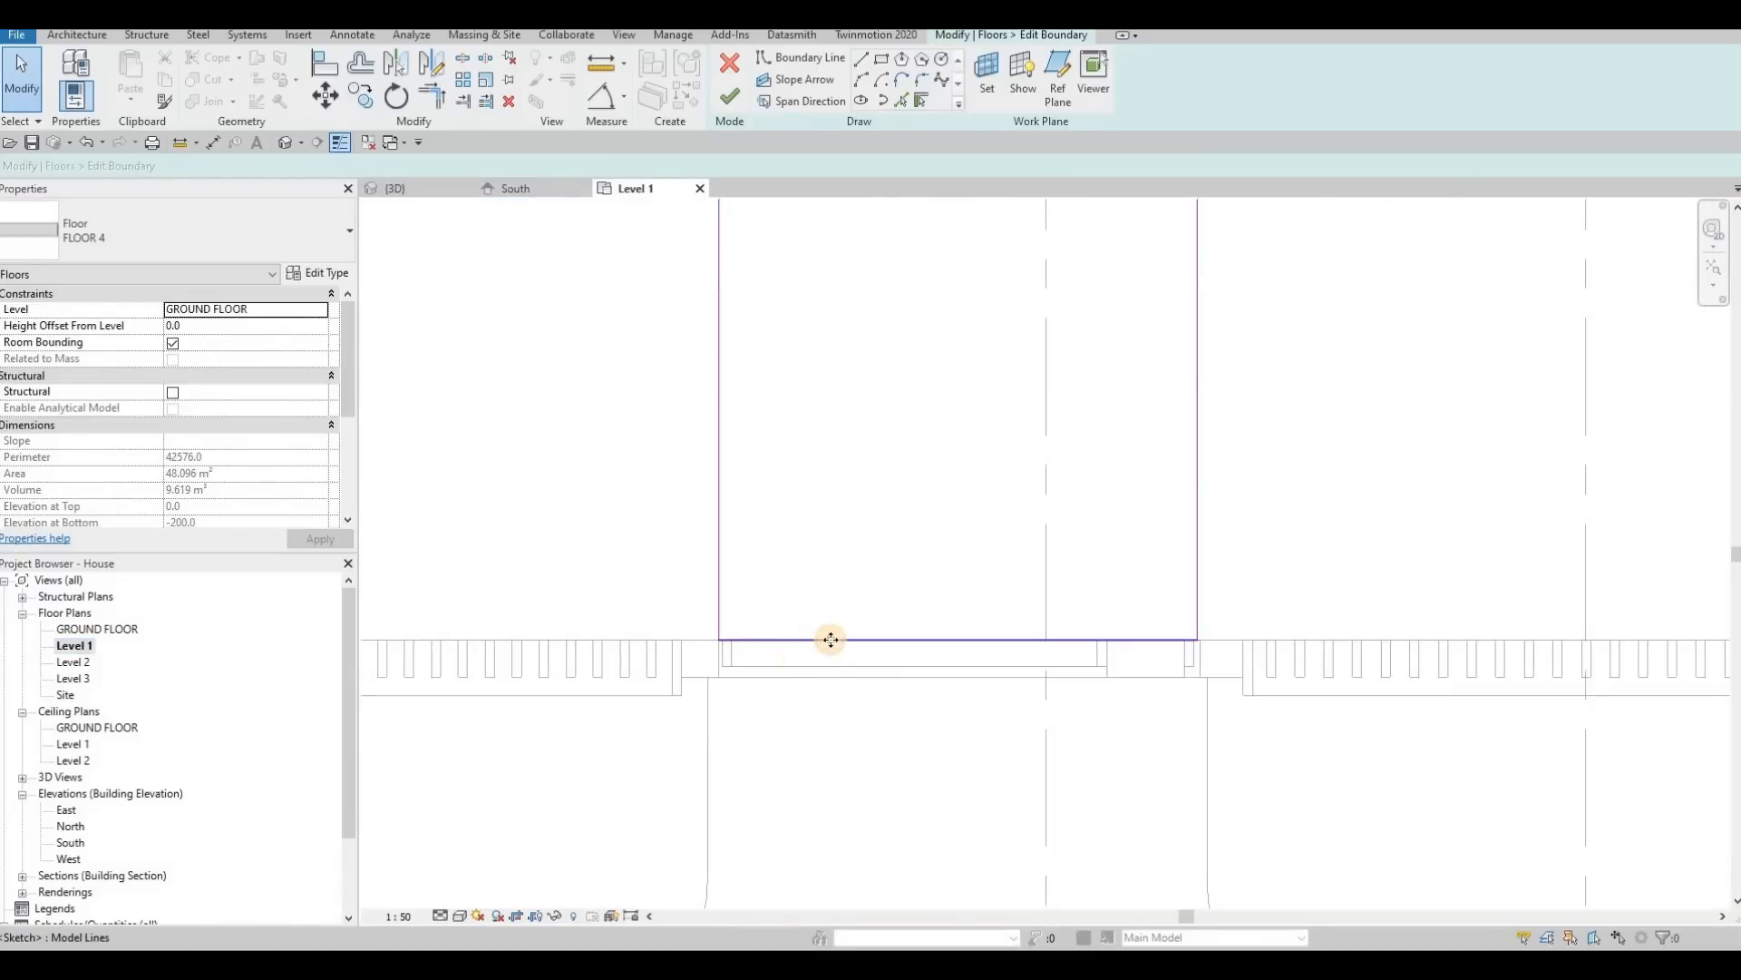
{"action": "left_click_drag", "start_coordinate": [830, 639], "coordinate": [824, 675]}
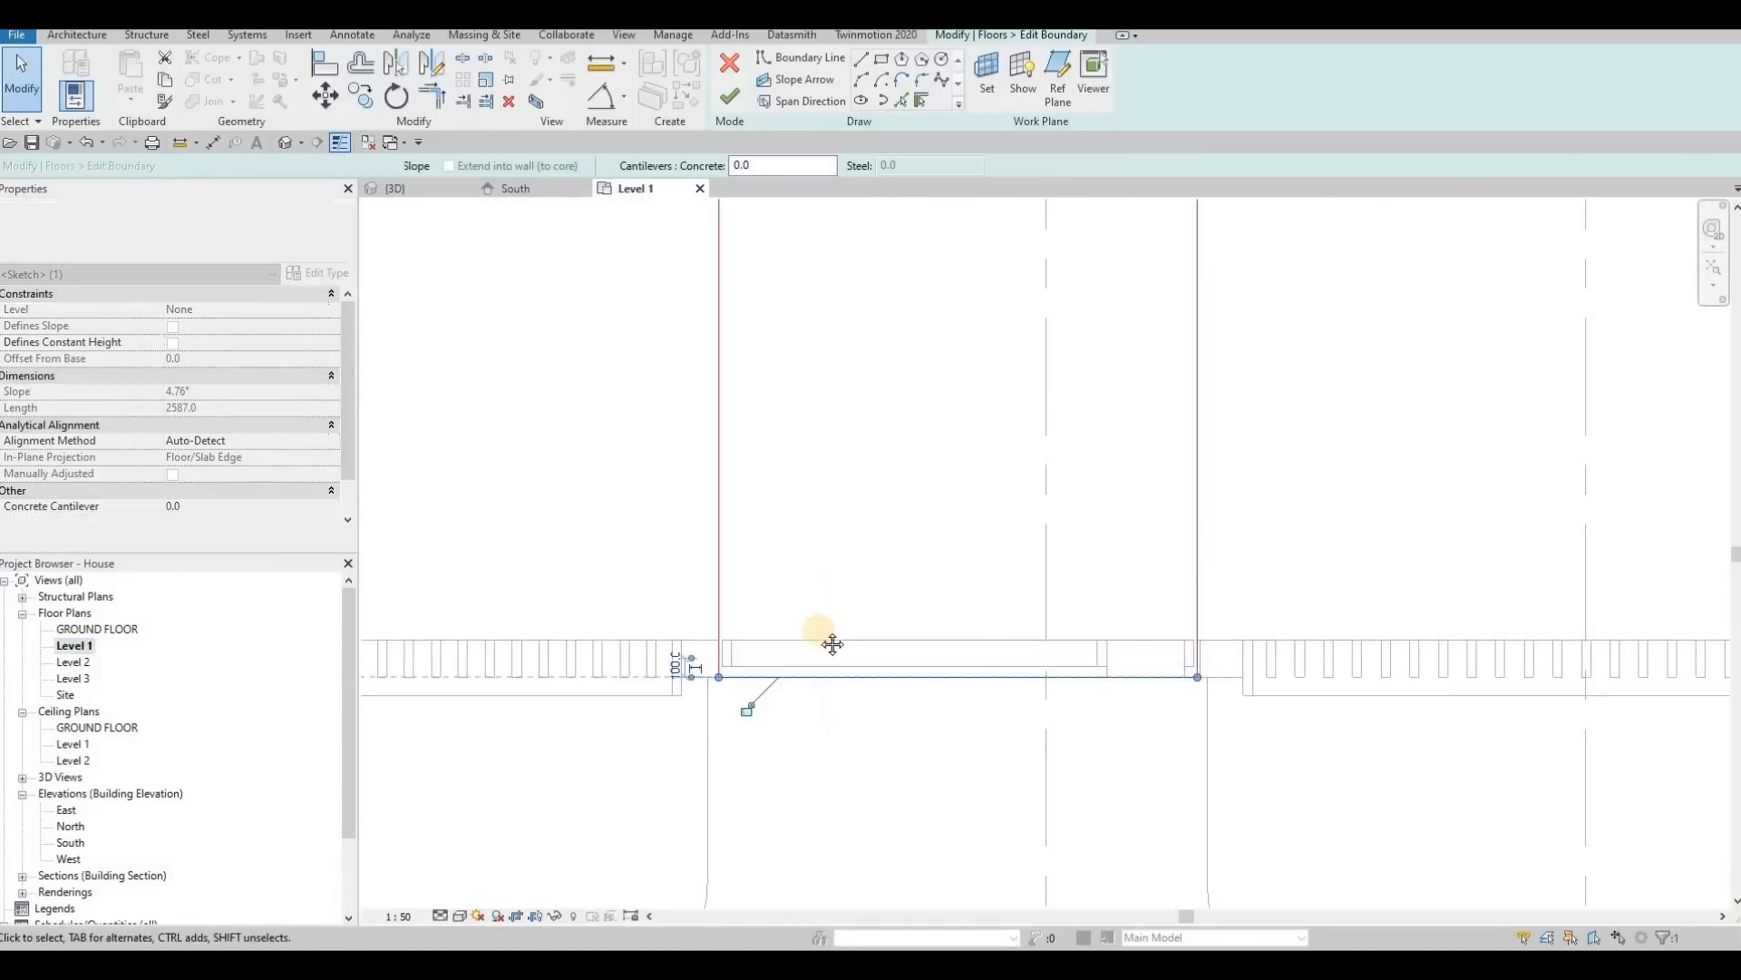
{"action": "scroll", "coordinate": [833, 644], "scroll_direction": "down", "scroll_amount": 5}
{"action": "scroll", "coordinate": [770, 602], "scroll_direction": "up", "scroll_amount": 6}
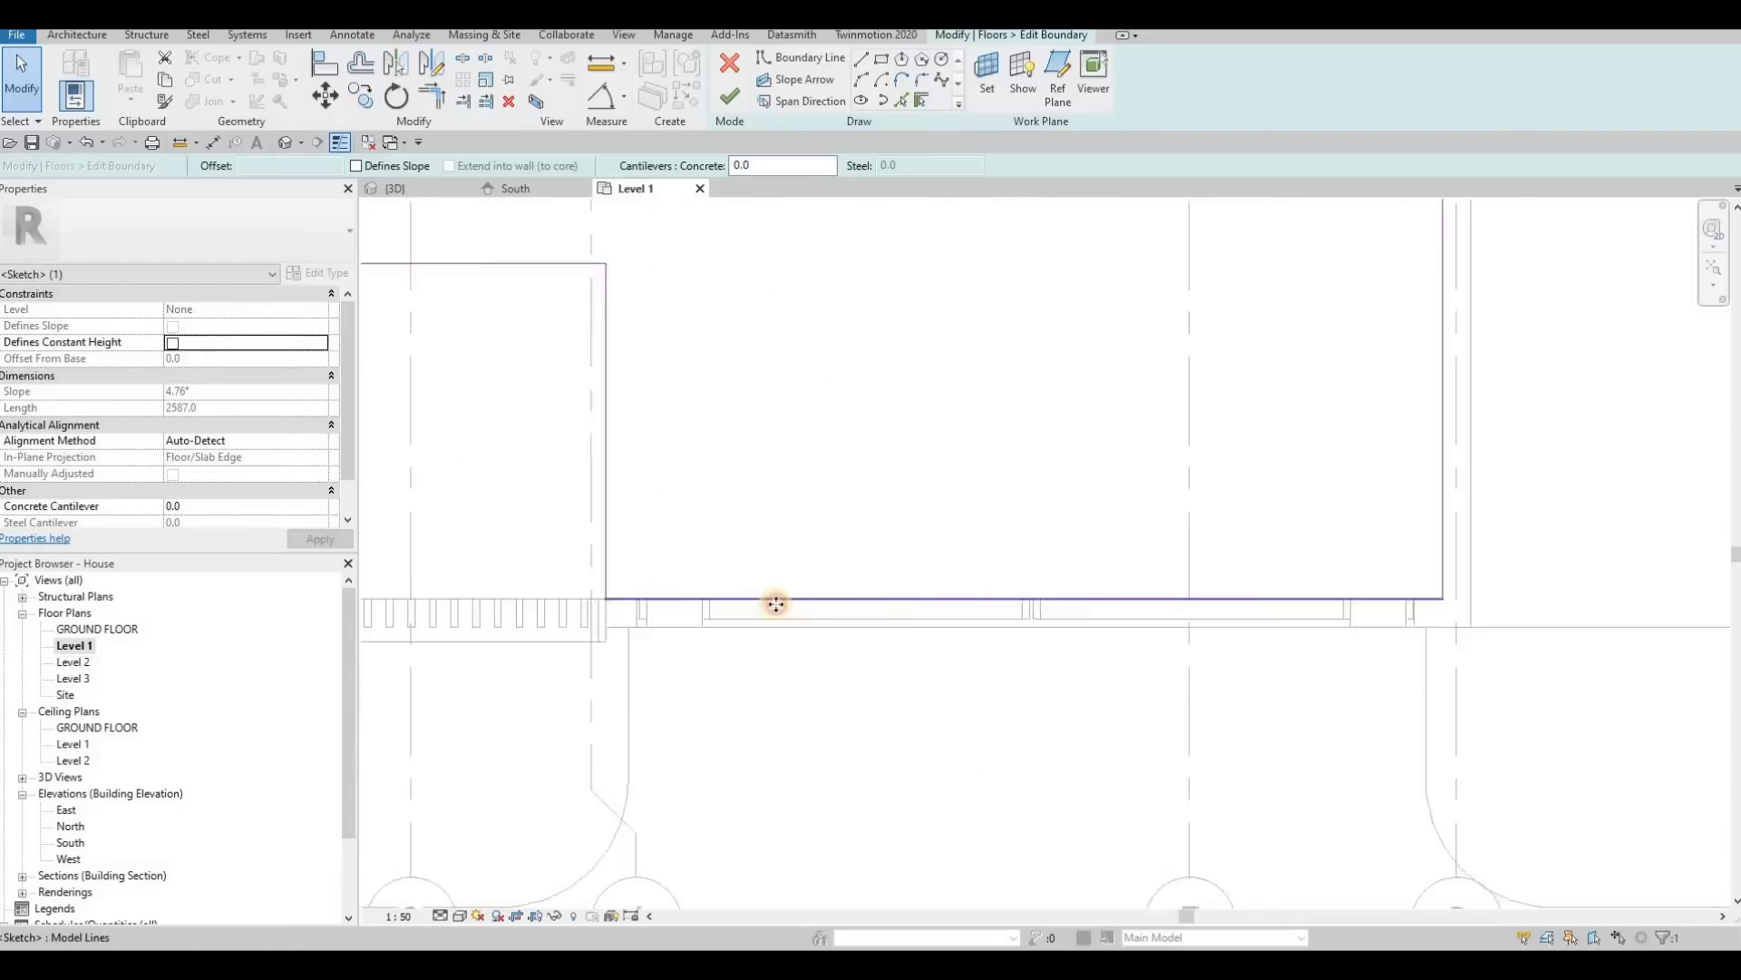
{"action": "scroll", "coordinate": [789, 602], "scroll_direction": "up", "scroll_amount": 1}
{"action": "left_click", "coordinate": [816, 600]}
{"action": "left_click_drag", "start_coordinate": [818, 634], "coordinate": [818, 632]}
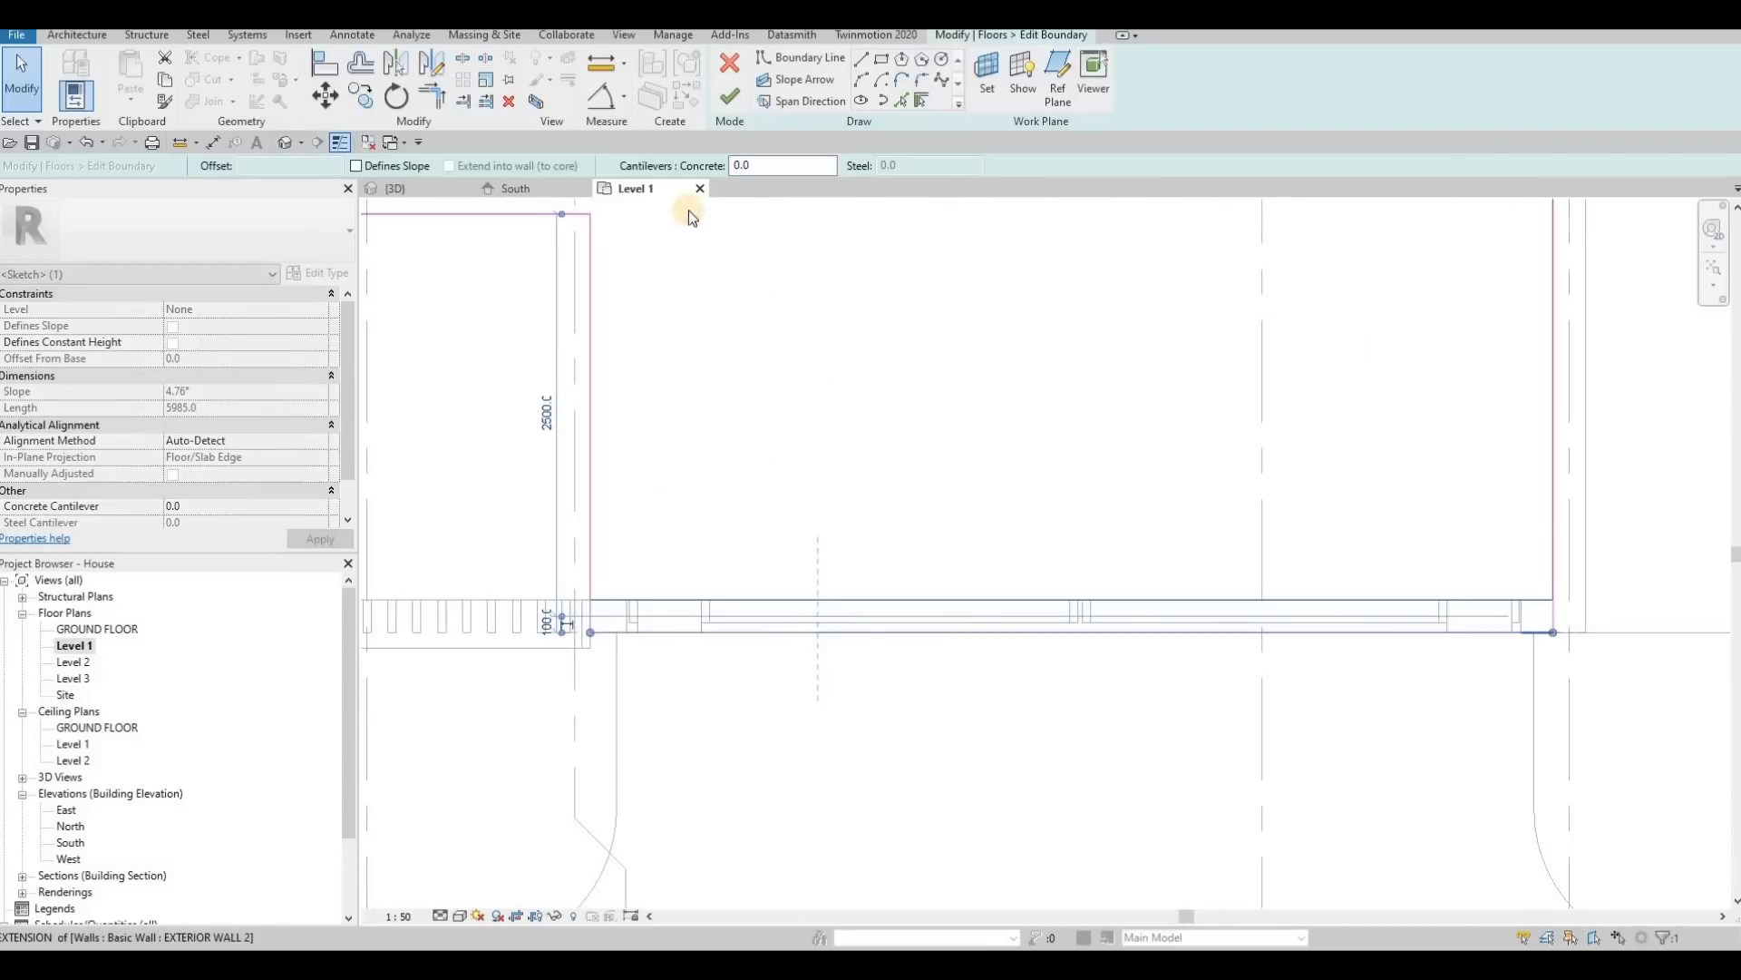
{"action": "left_click", "coordinate": [729, 106]}
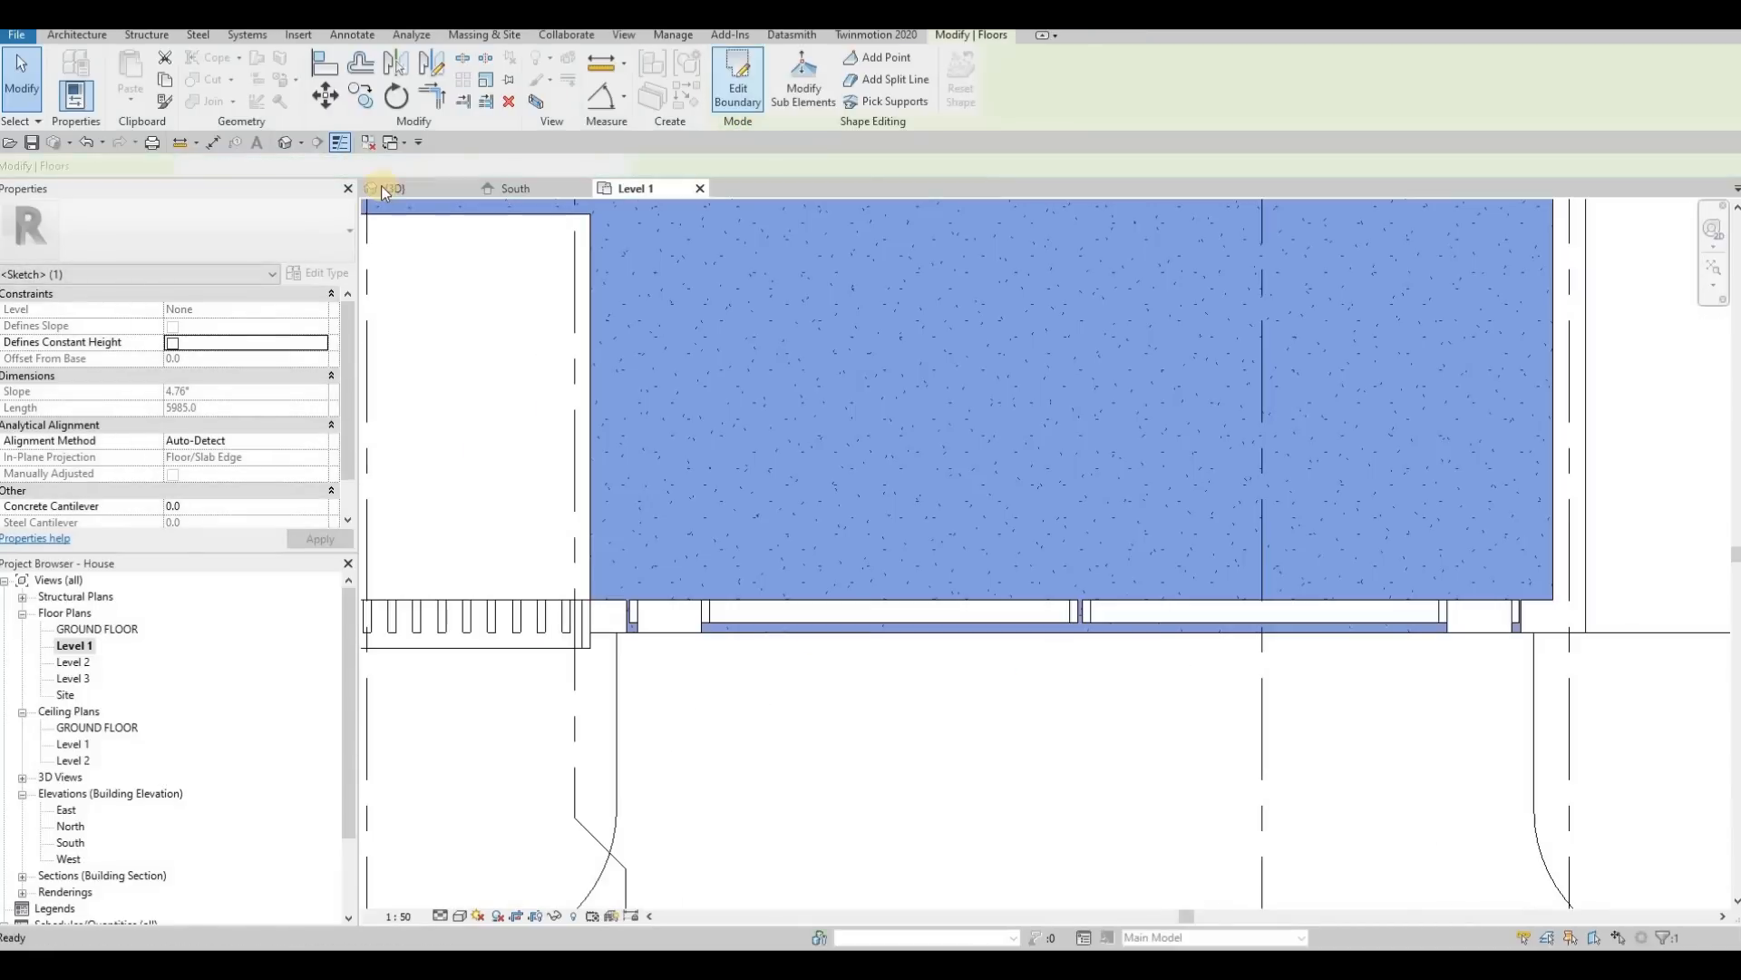
{"action": "key", "text": "Escape"}
Step: Examine the gate bottoms and the extended floor edges along the street in the 3D view
{"action": "left_click", "coordinate": [397, 188]}
{"action": "scroll", "coordinate": [831, 383], "scroll_direction": "down", "scroll_amount": 7}
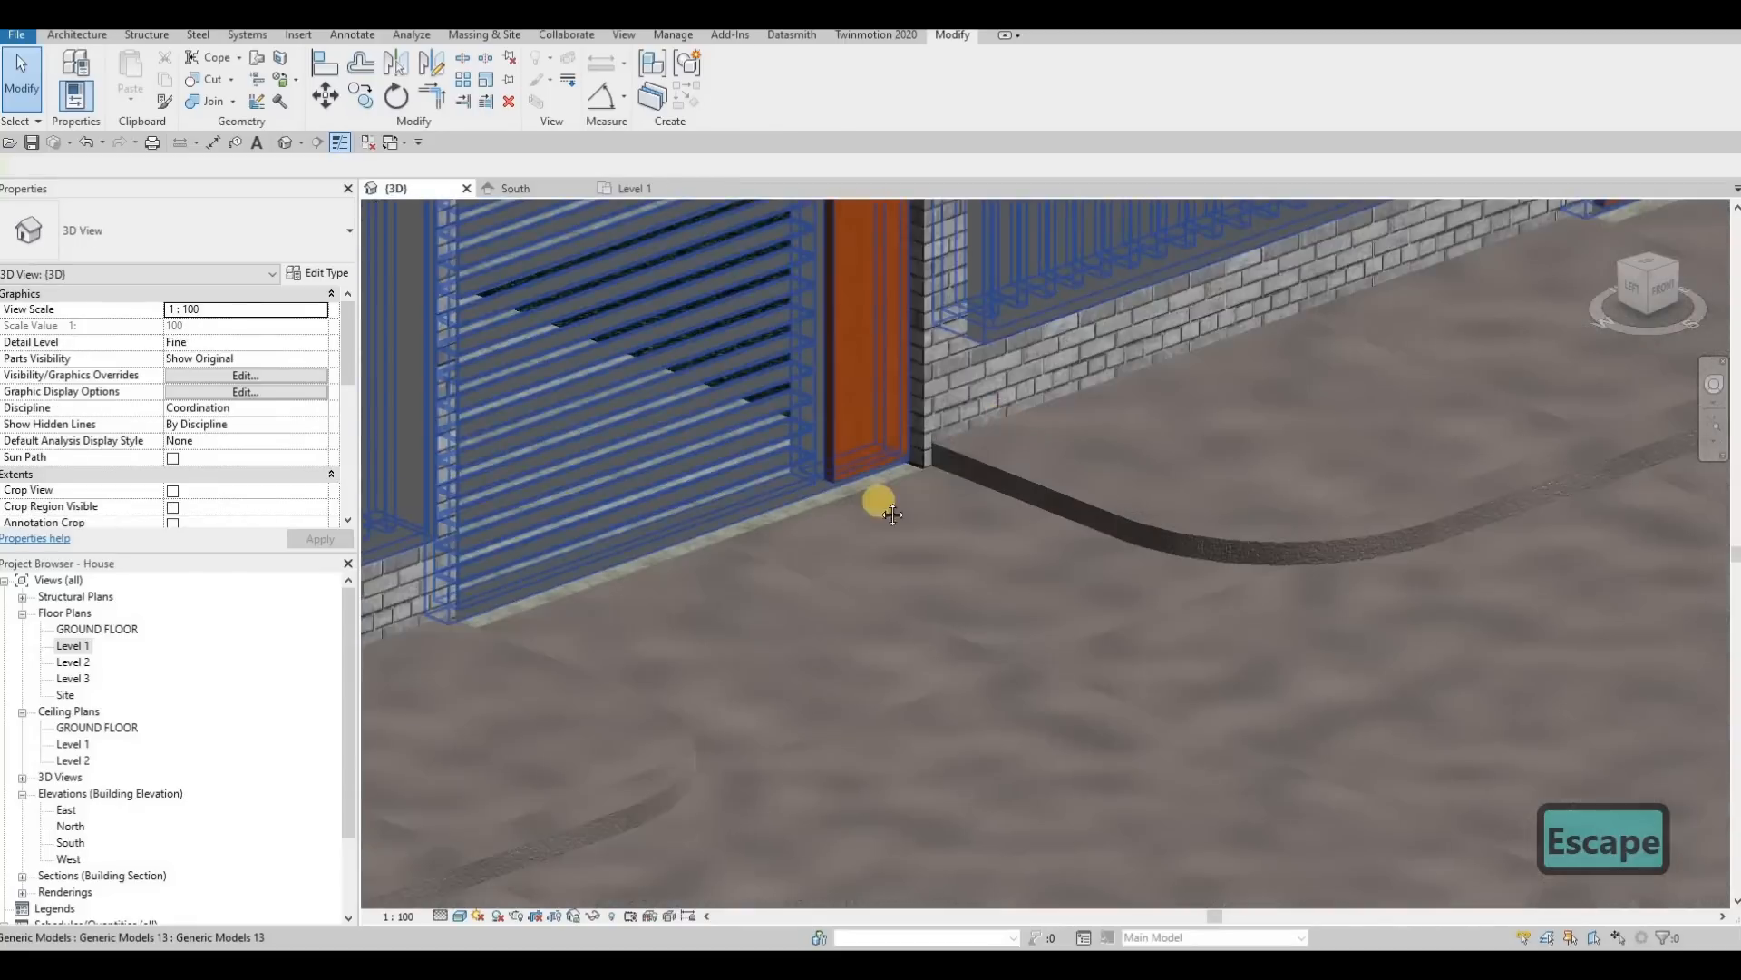
{"action": "middle_click_drag", "start_coordinate": [830, 410], "coordinate": [547, 378]}
{"action": "scroll", "coordinate": [603, 416], "scroll_direction": "up", "scroll_amount": 5}
{"action": "scroll", "coordinate": [789, 458], "scroll_direction": "down", "scroll_amount": 3}
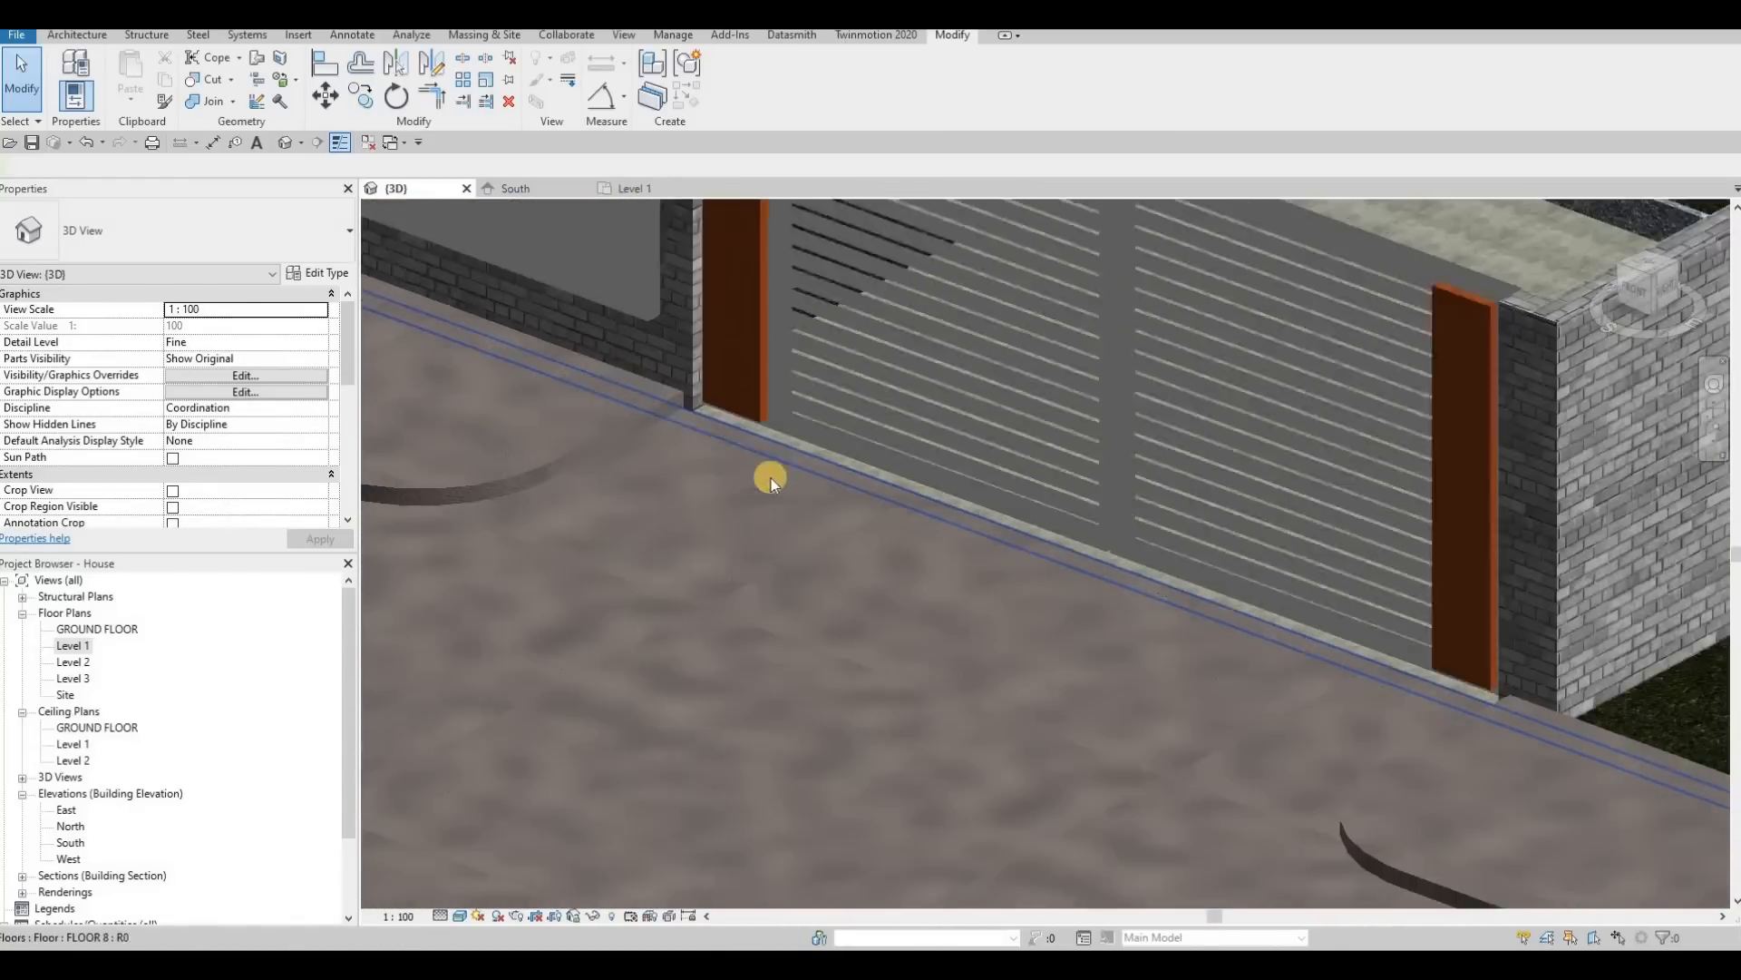
{"action": "middle_click_drag", "start_coordinate": [765, 474], "coordinate": [925, 498], "text": "shift"}
{"action": "scroll", "coordinate": [1031, 476], "scroll_direction": "up", "scroll_amount": 2}
{"action": "middle_click_drag", "start_coordinate": [1043, 490], "coordinate": [862, 437], "text": "shift"}
{"action": "scroll", "coordinate": [831, 402], "scroll_direction": "up", "scroll_amount": 4}
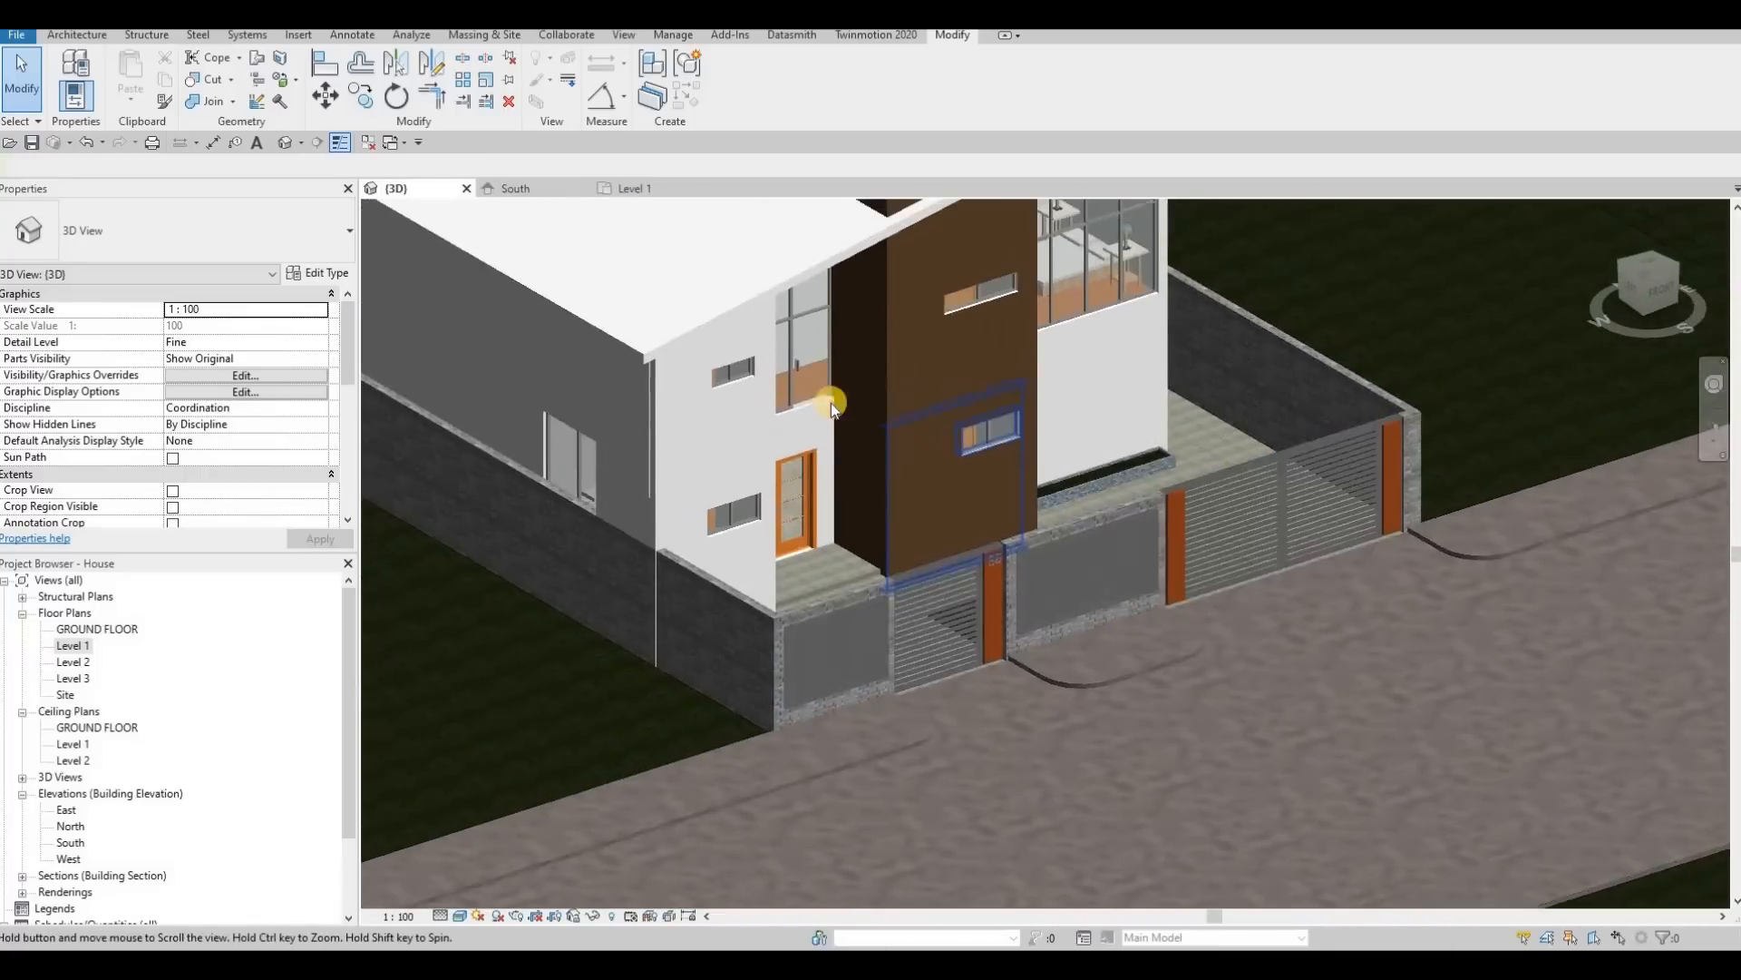
Step: Set the Offset type parameter of the upper-floor M_Door-Curtain-Wall-Single-Glass door above the entrance to 0
{"action": "left_click", "coordinate": [816, 372]}
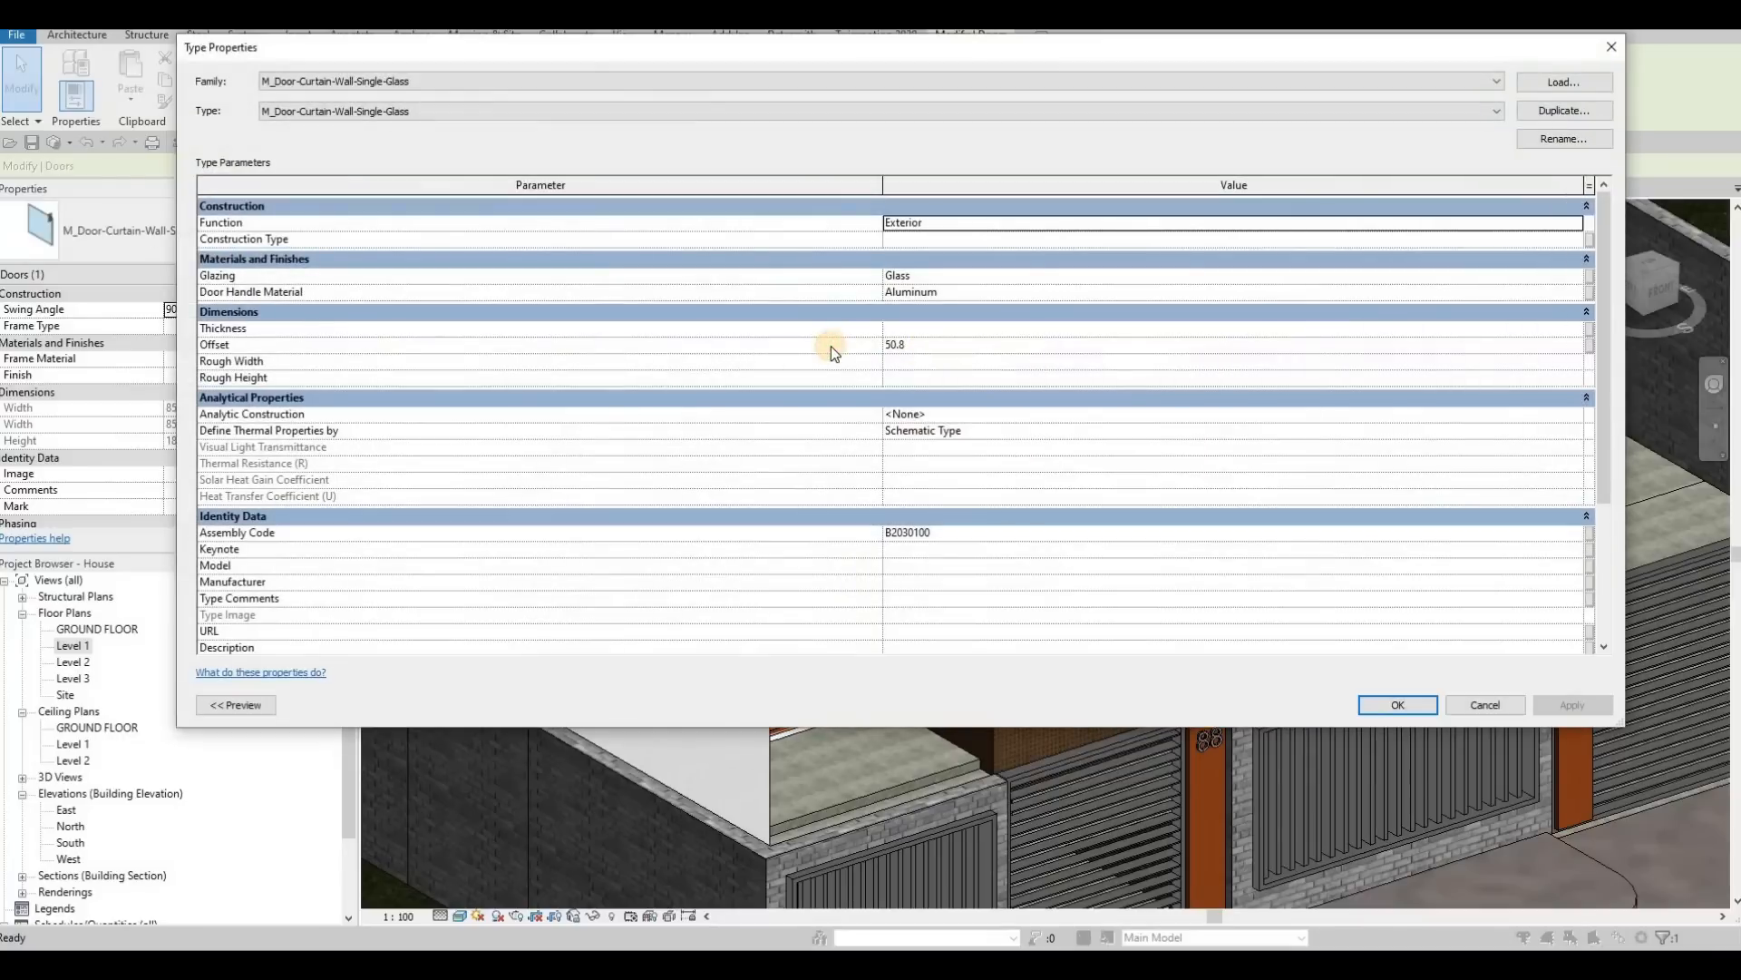
{"action": "left_click", "coordinate": [831, 346]}
{"action": "type", "text": "0"}
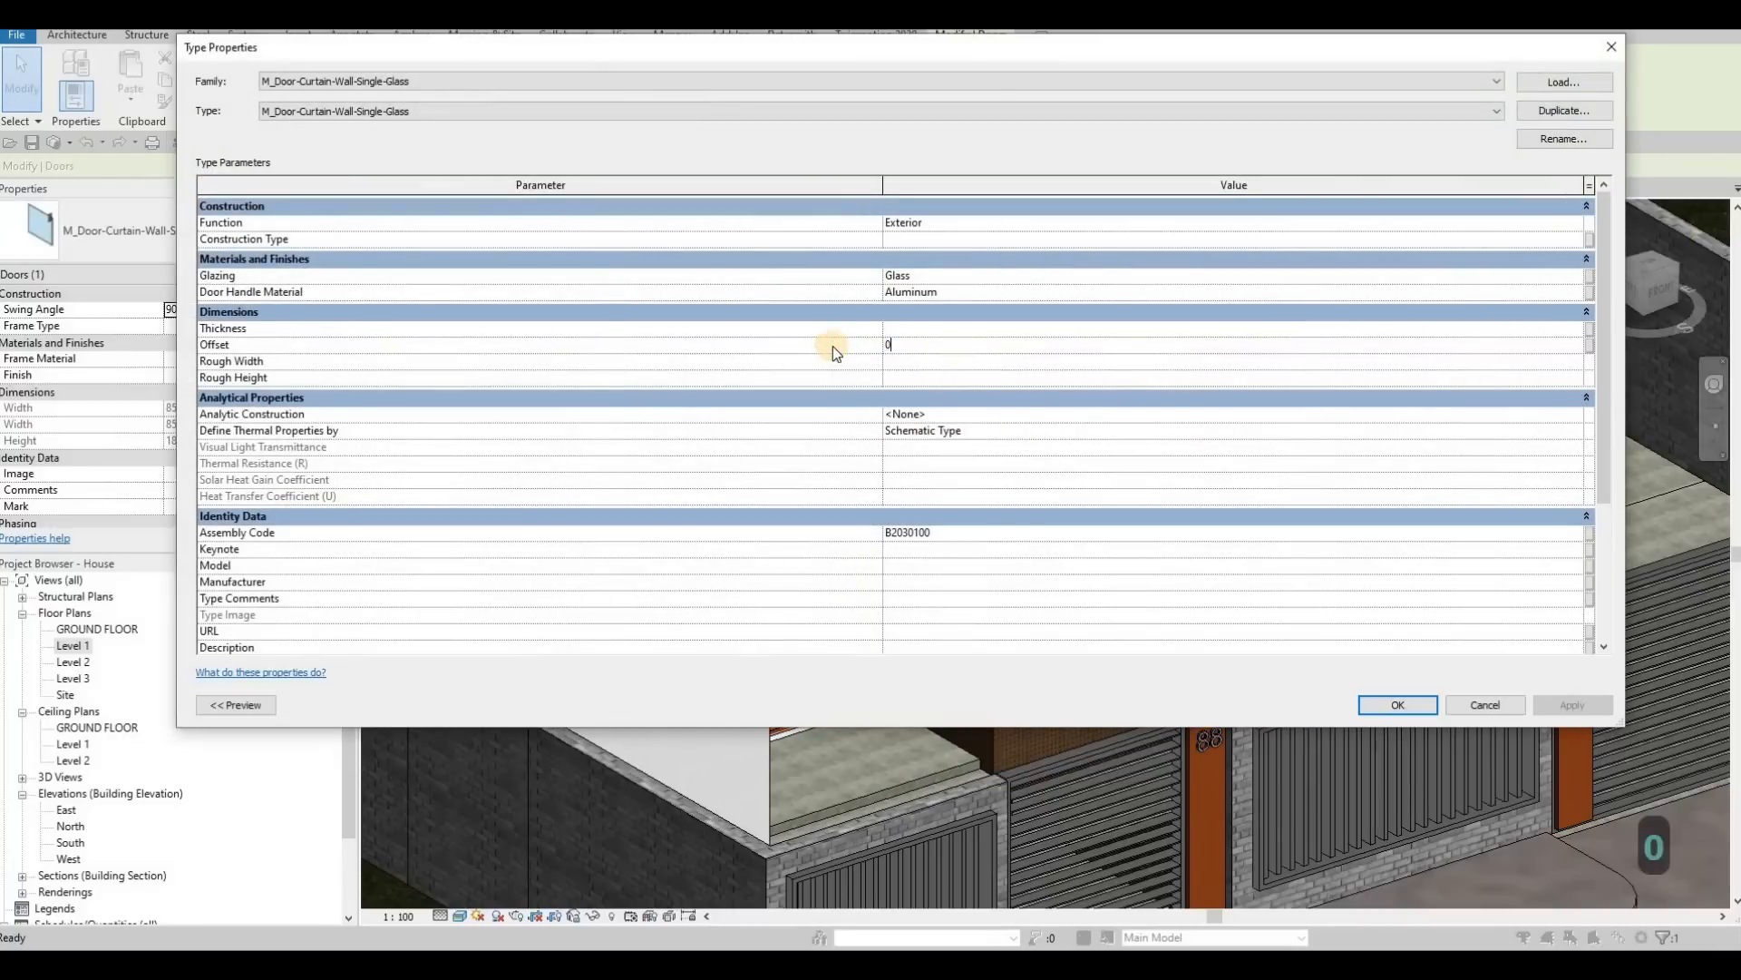
{"action": "left_click", "coordinate": [1398, 697]}
{"action": "middle_click_drag", "start_coordinate": [1145, 720], "coordinate": [1127, 772]}
{"action": "key", "text": "Escape"}
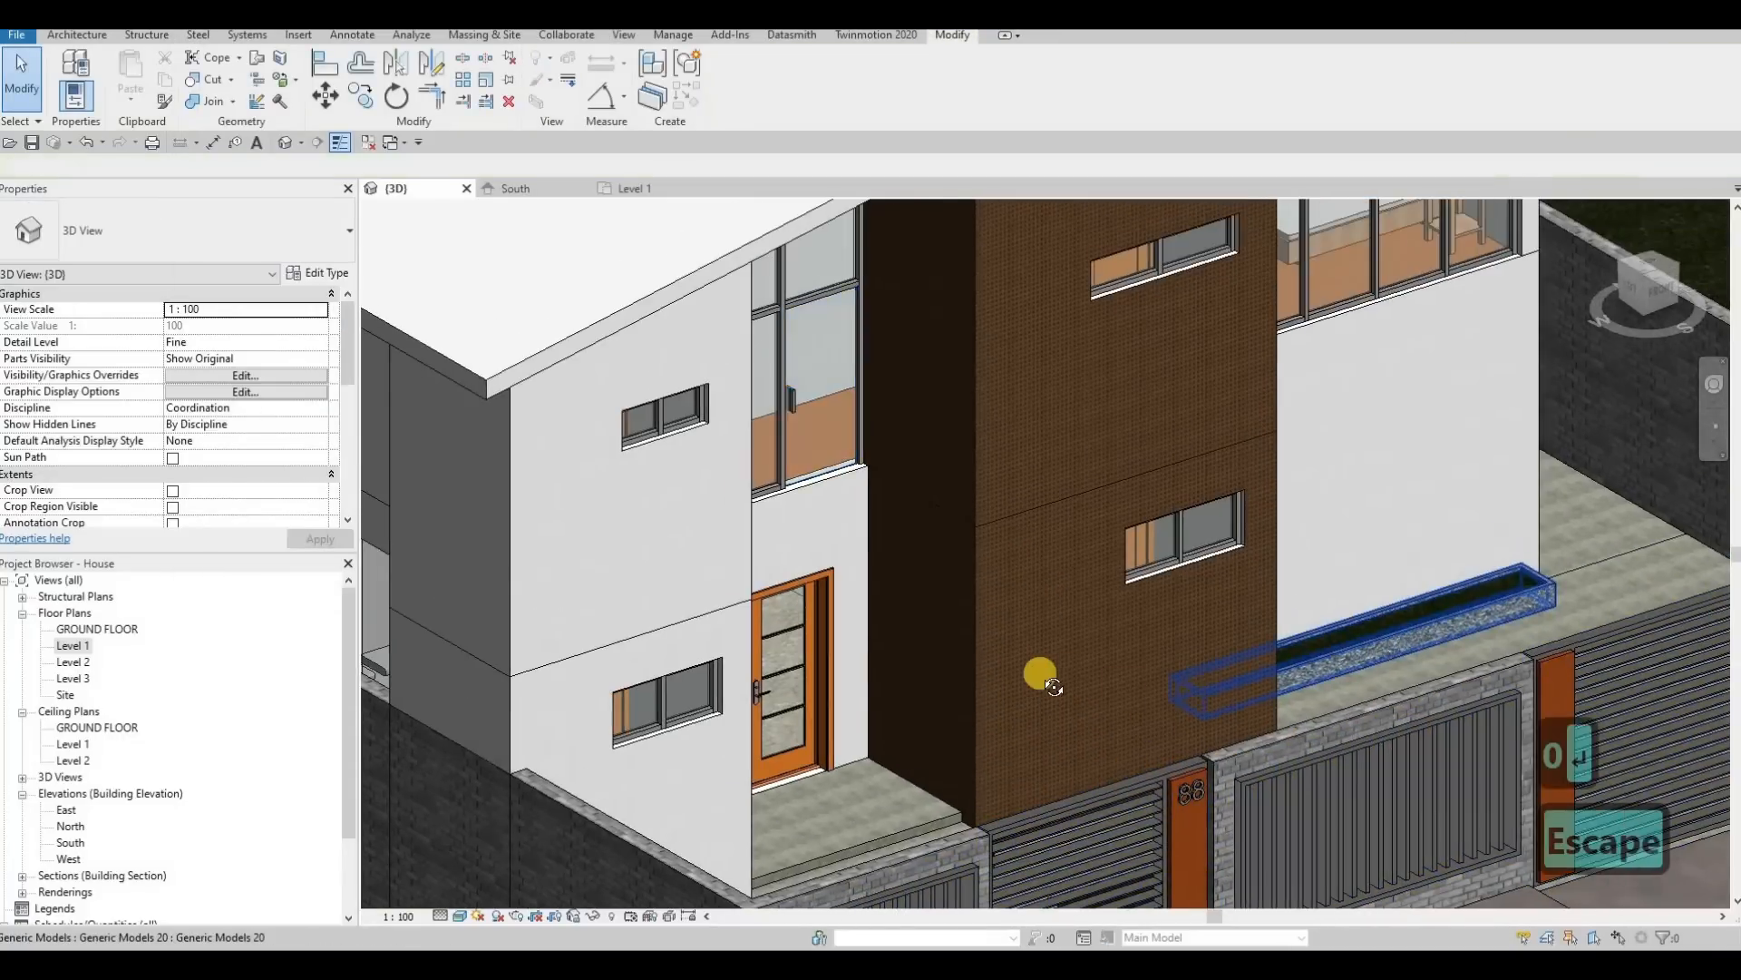
Step: Check the type properties of the glass door in the other upper curtain wall and inspect the front facade
{"action": "middle_click_drag", "start_coordinate": [1052, 686], "coordinate": [923, 340], "text": "shift"}
{"action": "left_click", "coordinate": [922, 340]}
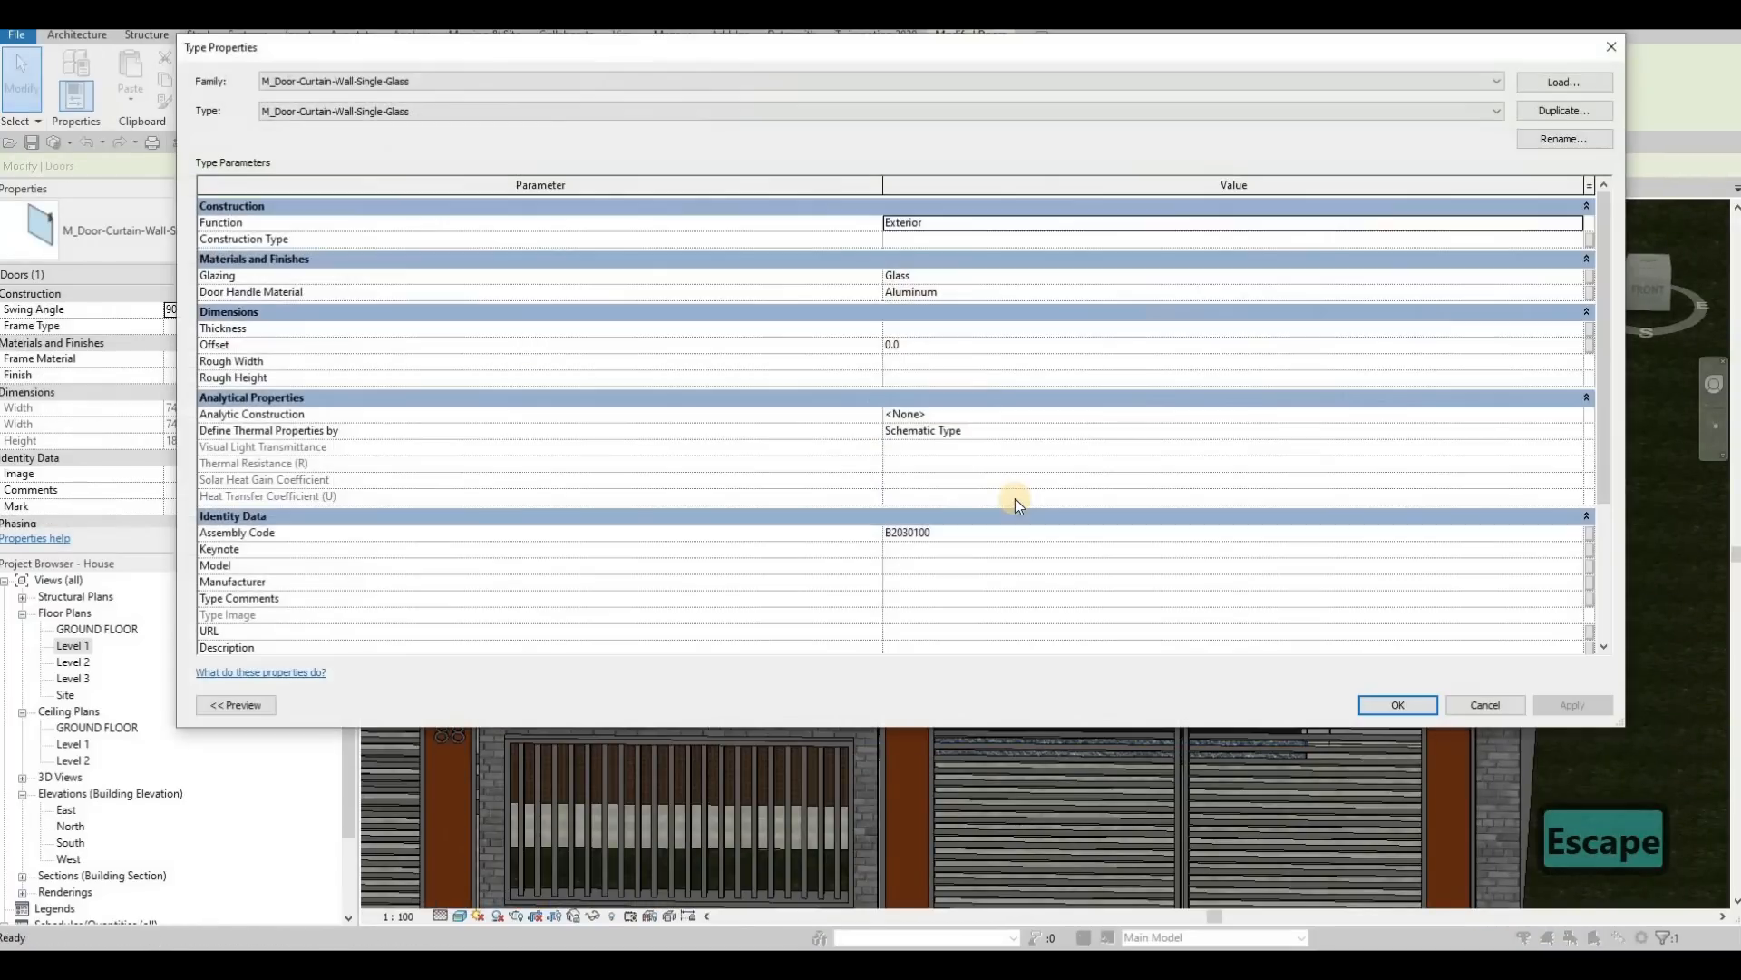
{"action": "key", "text": "Escape"}
{"action": "key", "text": "Escape"}
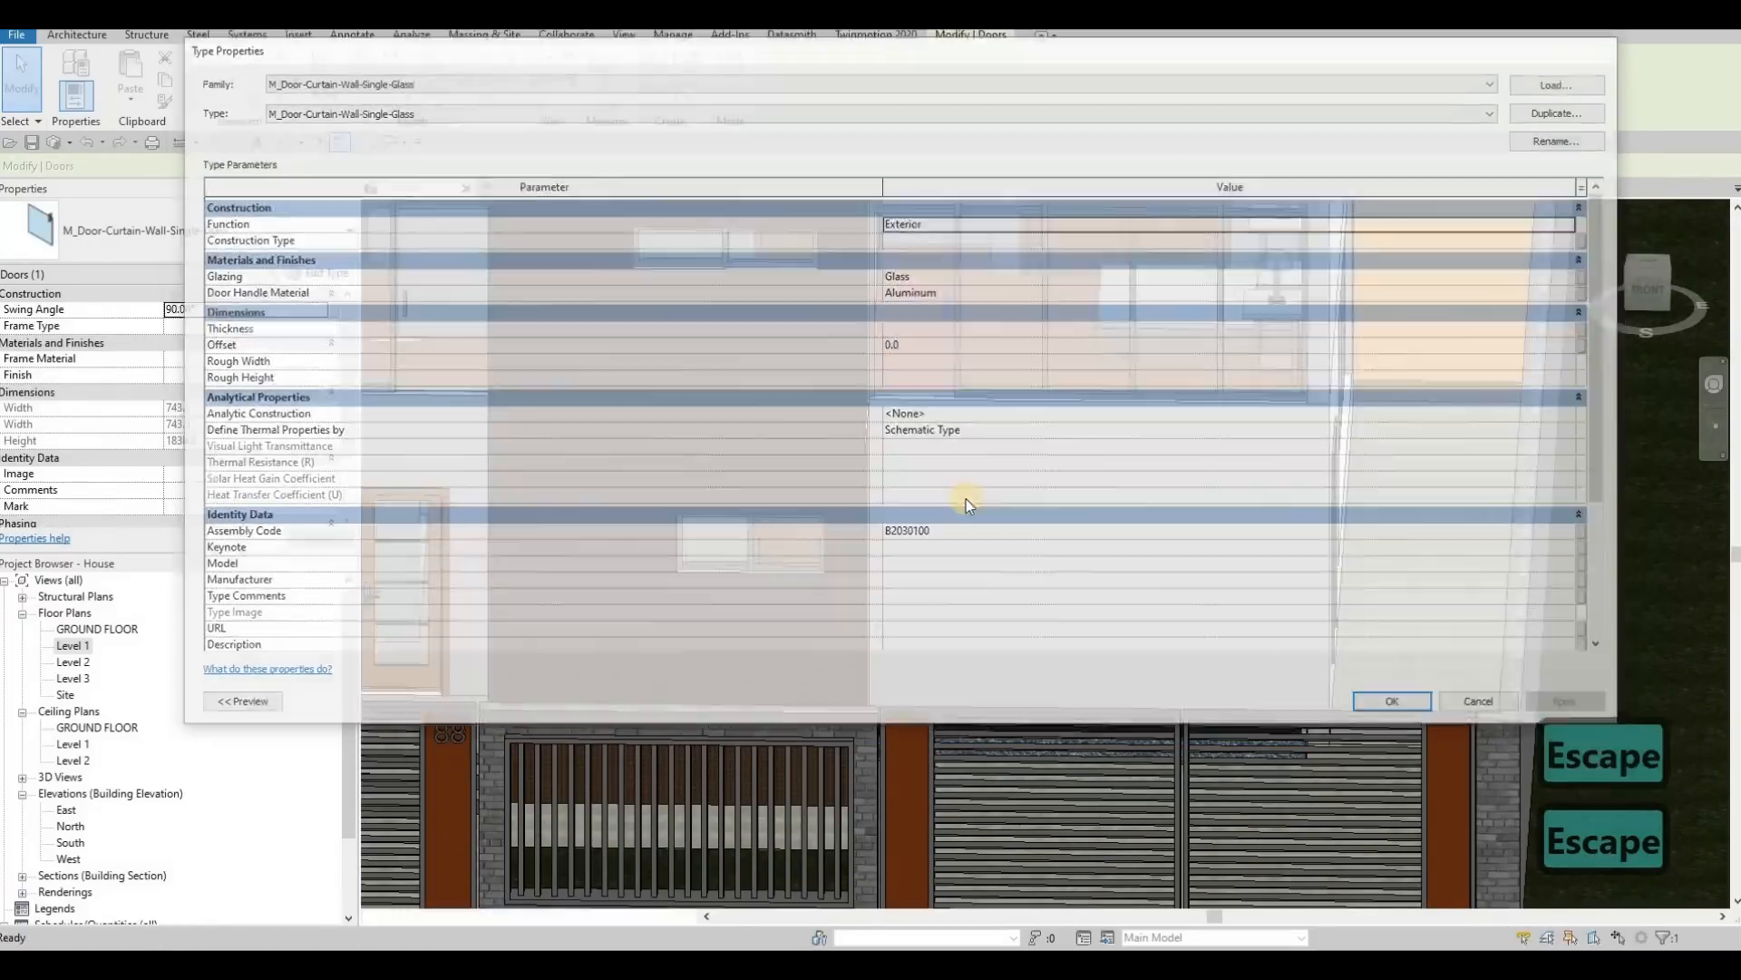
{"action": "scroll", "coordinate": [970, 521], "scroll_direction": "down", "scroll_amount": 3}
{"action": "middle_click_drag", "start_coordinate": [977, 546], "coordinate": [842, 476]}
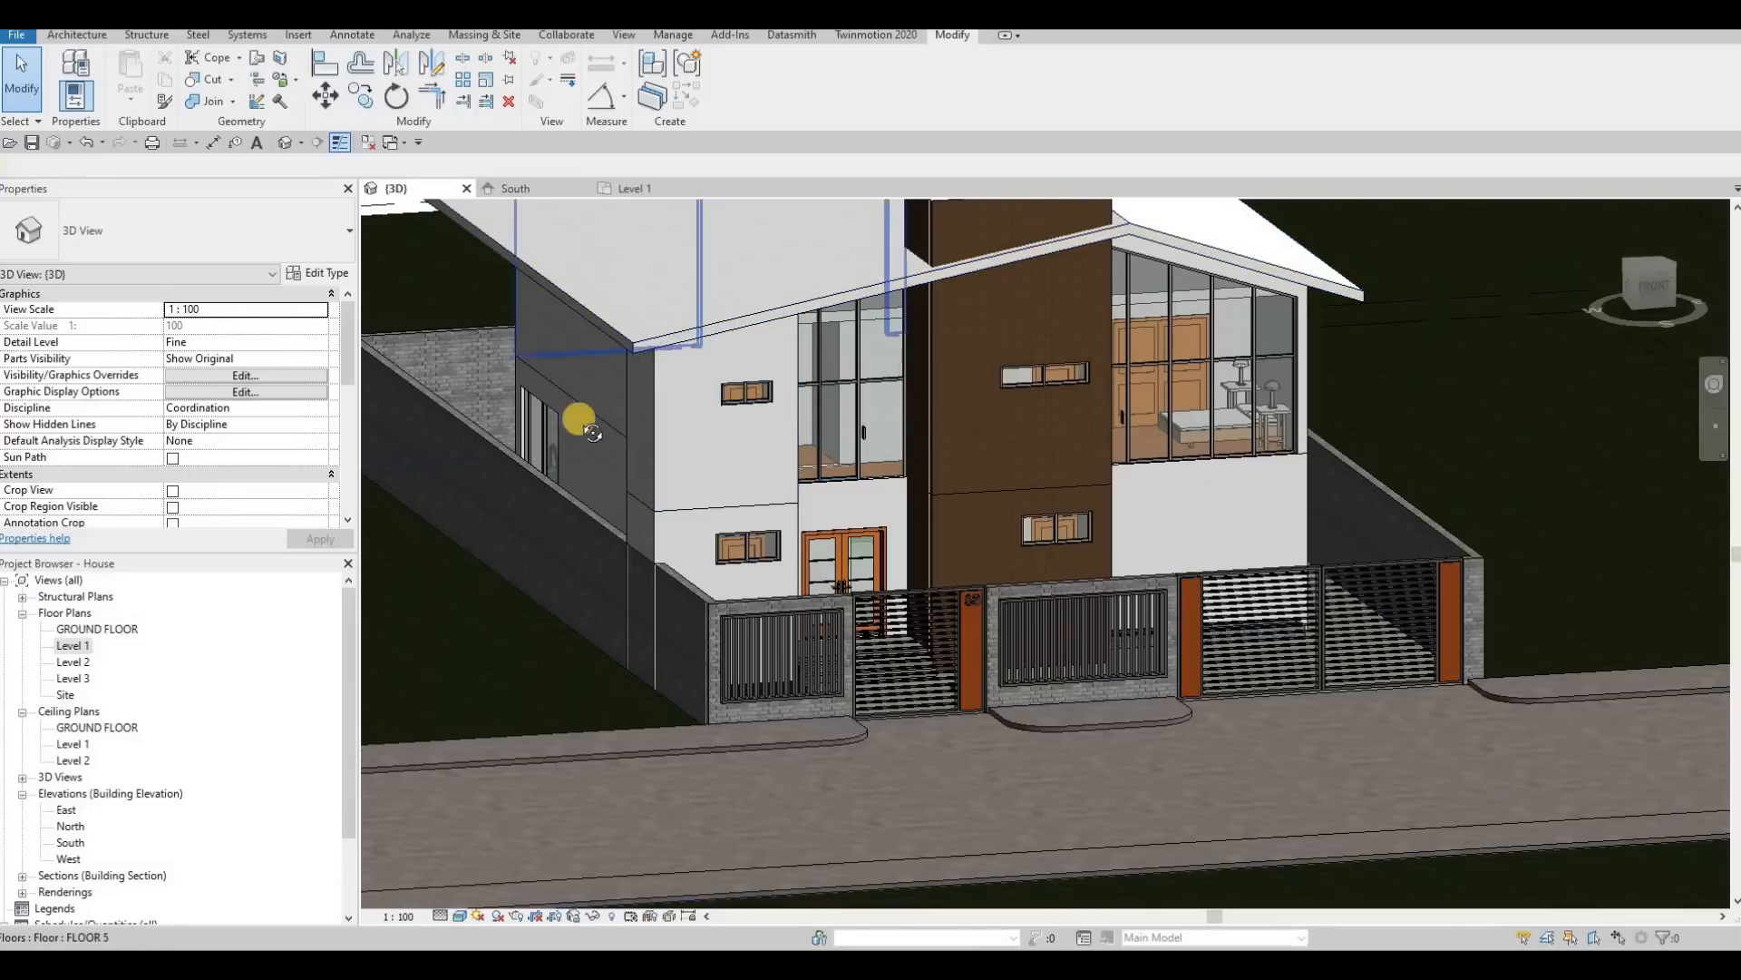
{"action": "middle_click_drag", "start_coordinate": [575, 404], "coordinate": [760, 432], "text": "shift"}
{"action": "middle_click_drag", "start_coordinate": [661, 452], "coordinate": [782, 359], "text": "shift"}
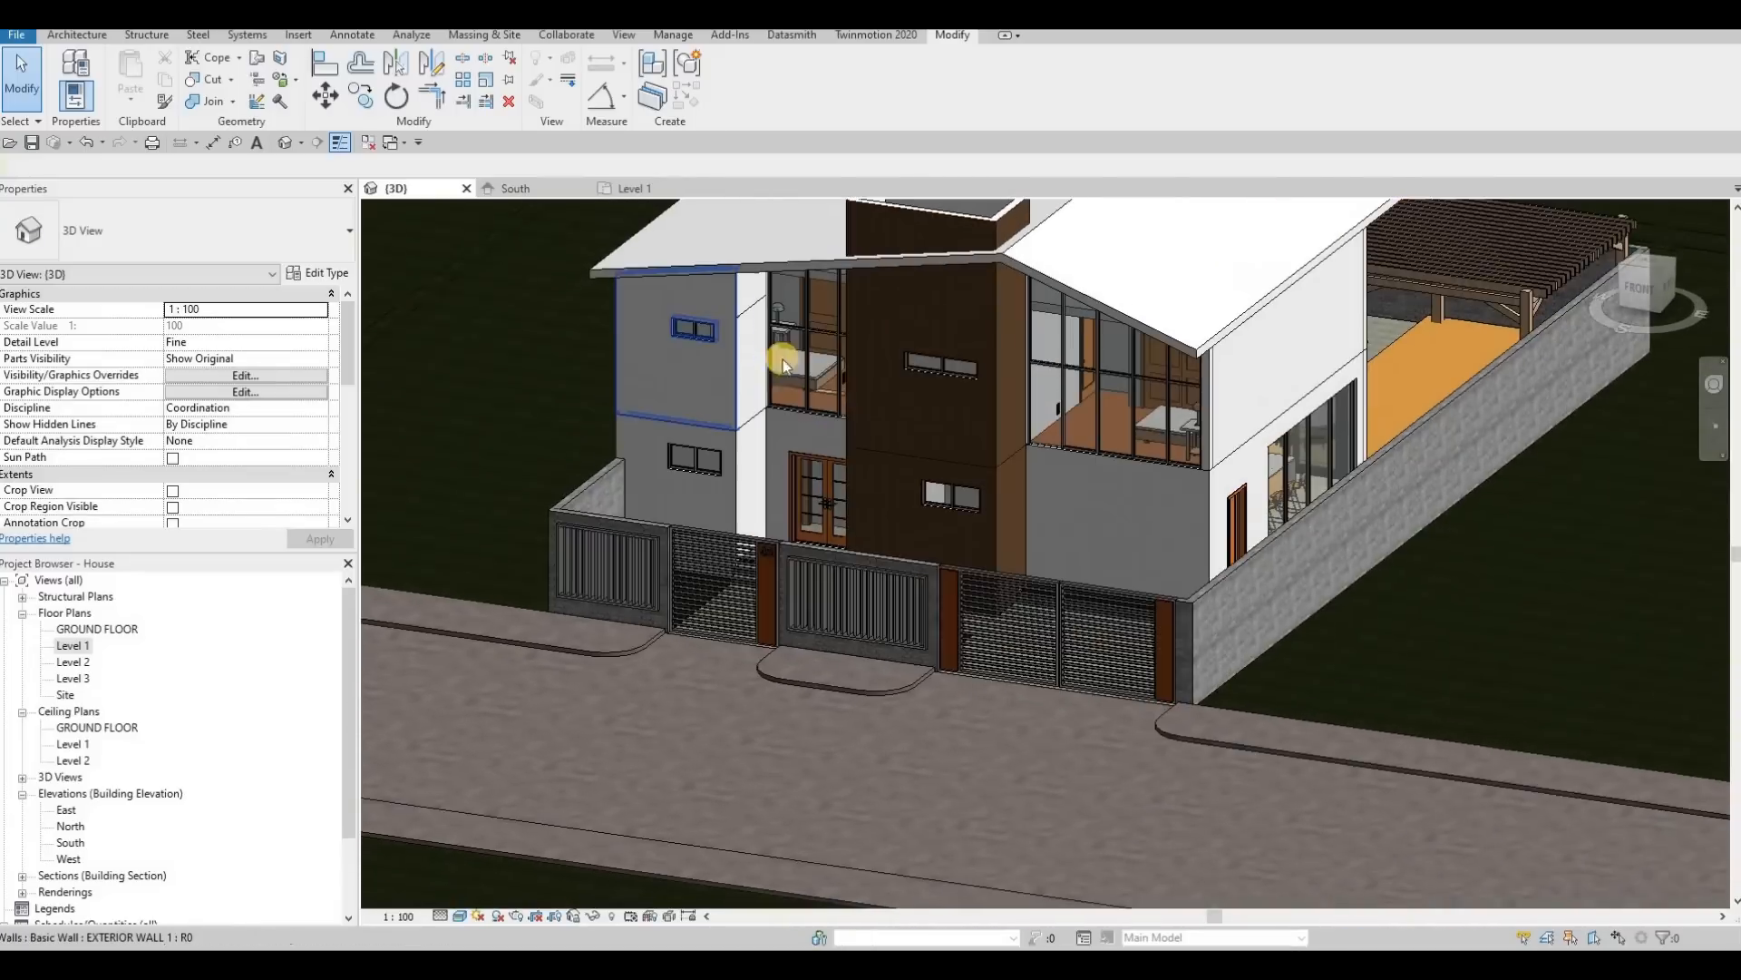
{"action": "left_click", "coordinate": [749, 340]}
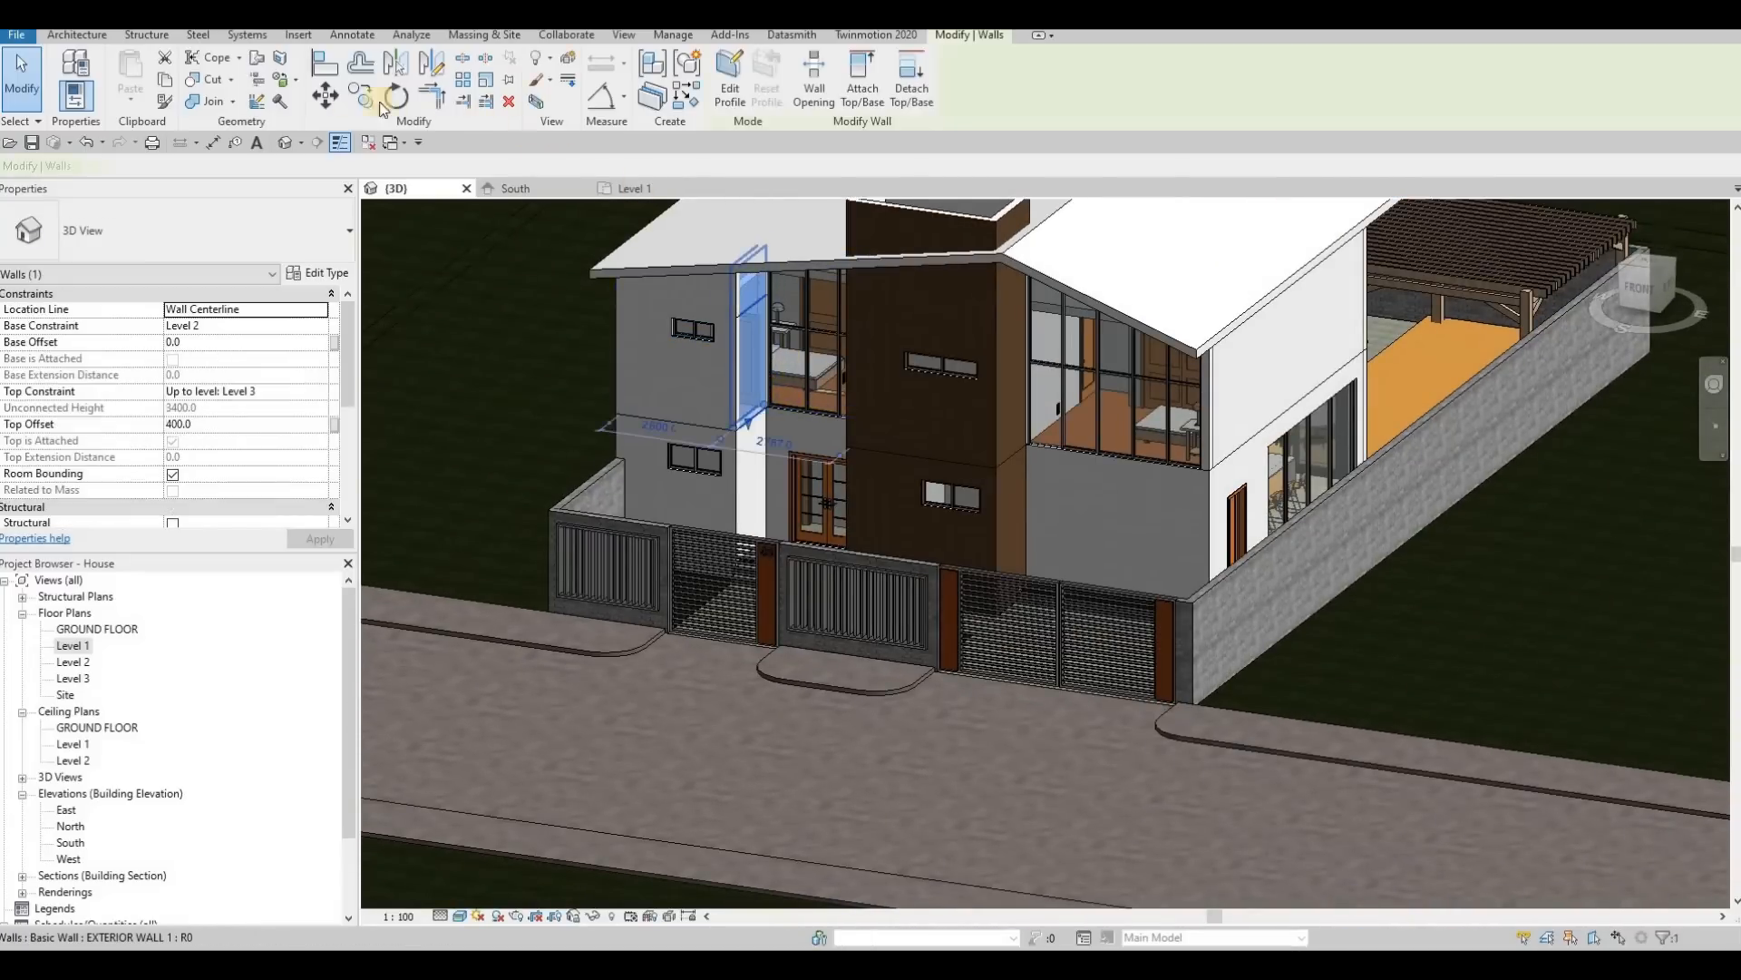
{"action": "scroll", "coordinate": [738, 311], "scroll_direction": "up", "scroll_amount": 3}
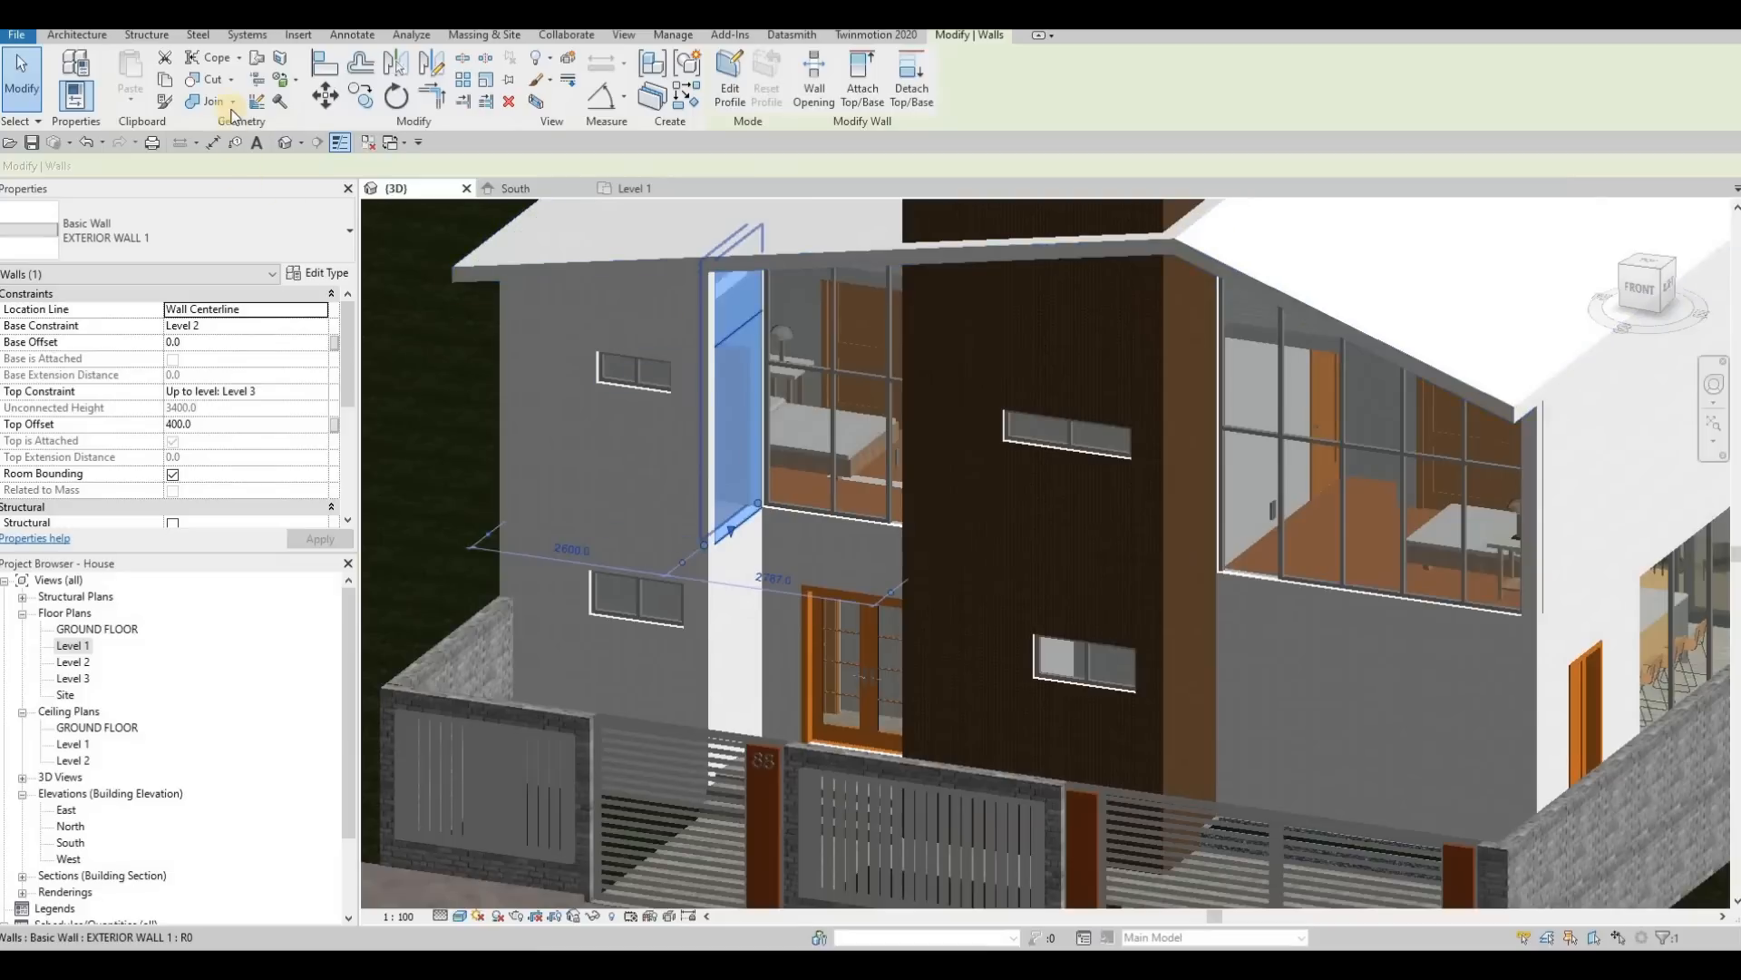
{"action": "key", "text": "s"}
{"action": "key", "text": "f"}
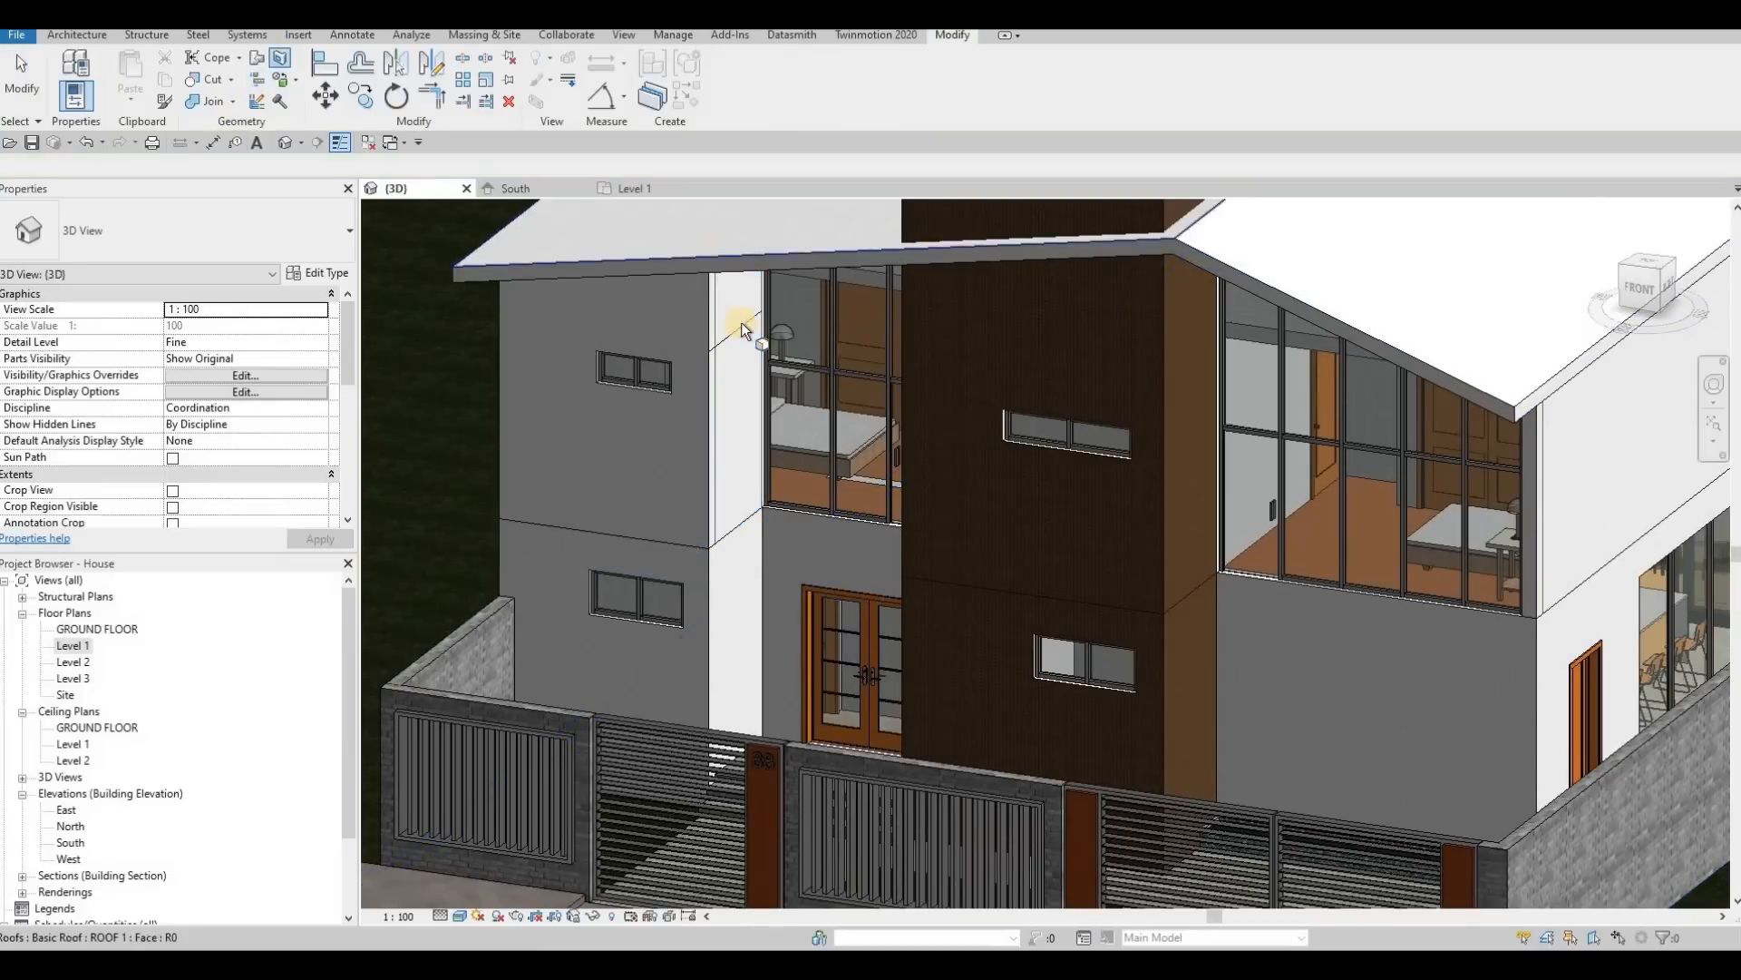
{"action": "left_click", "coordinate": [749, 317]}
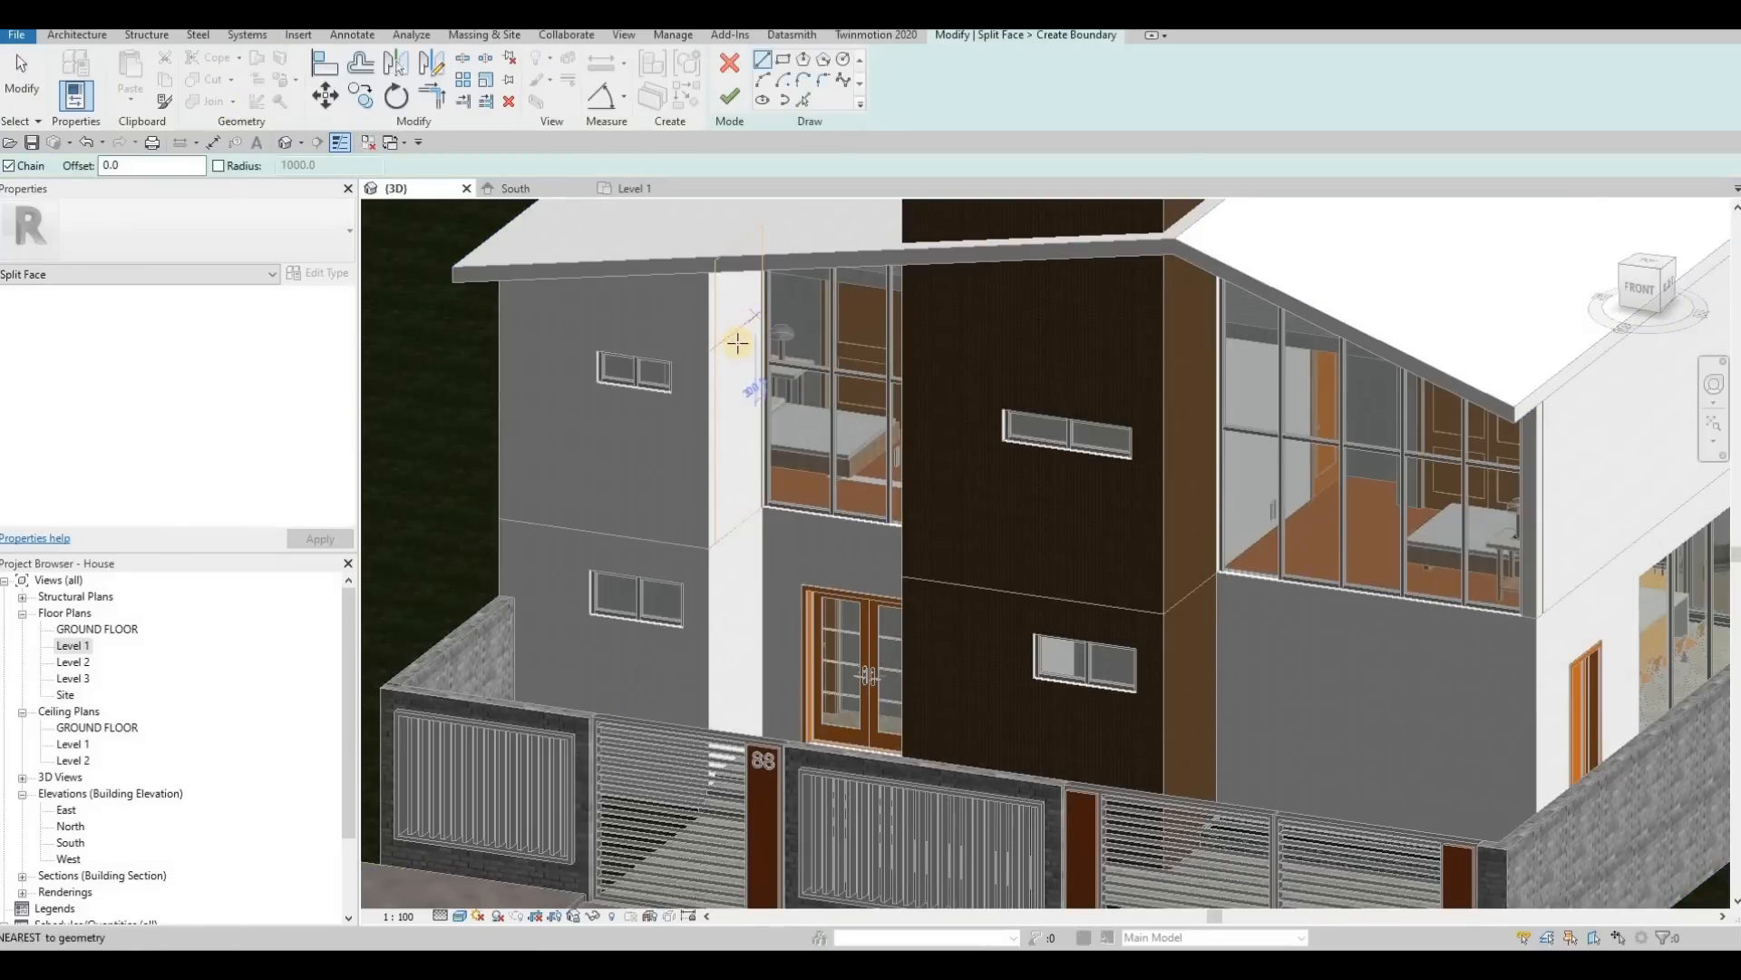
{"action": "scroll", "coordinate": [726, 339], "scroll_direction": "up", "scroll_amount": 5}
{"action": "key", "text": "Escape"}
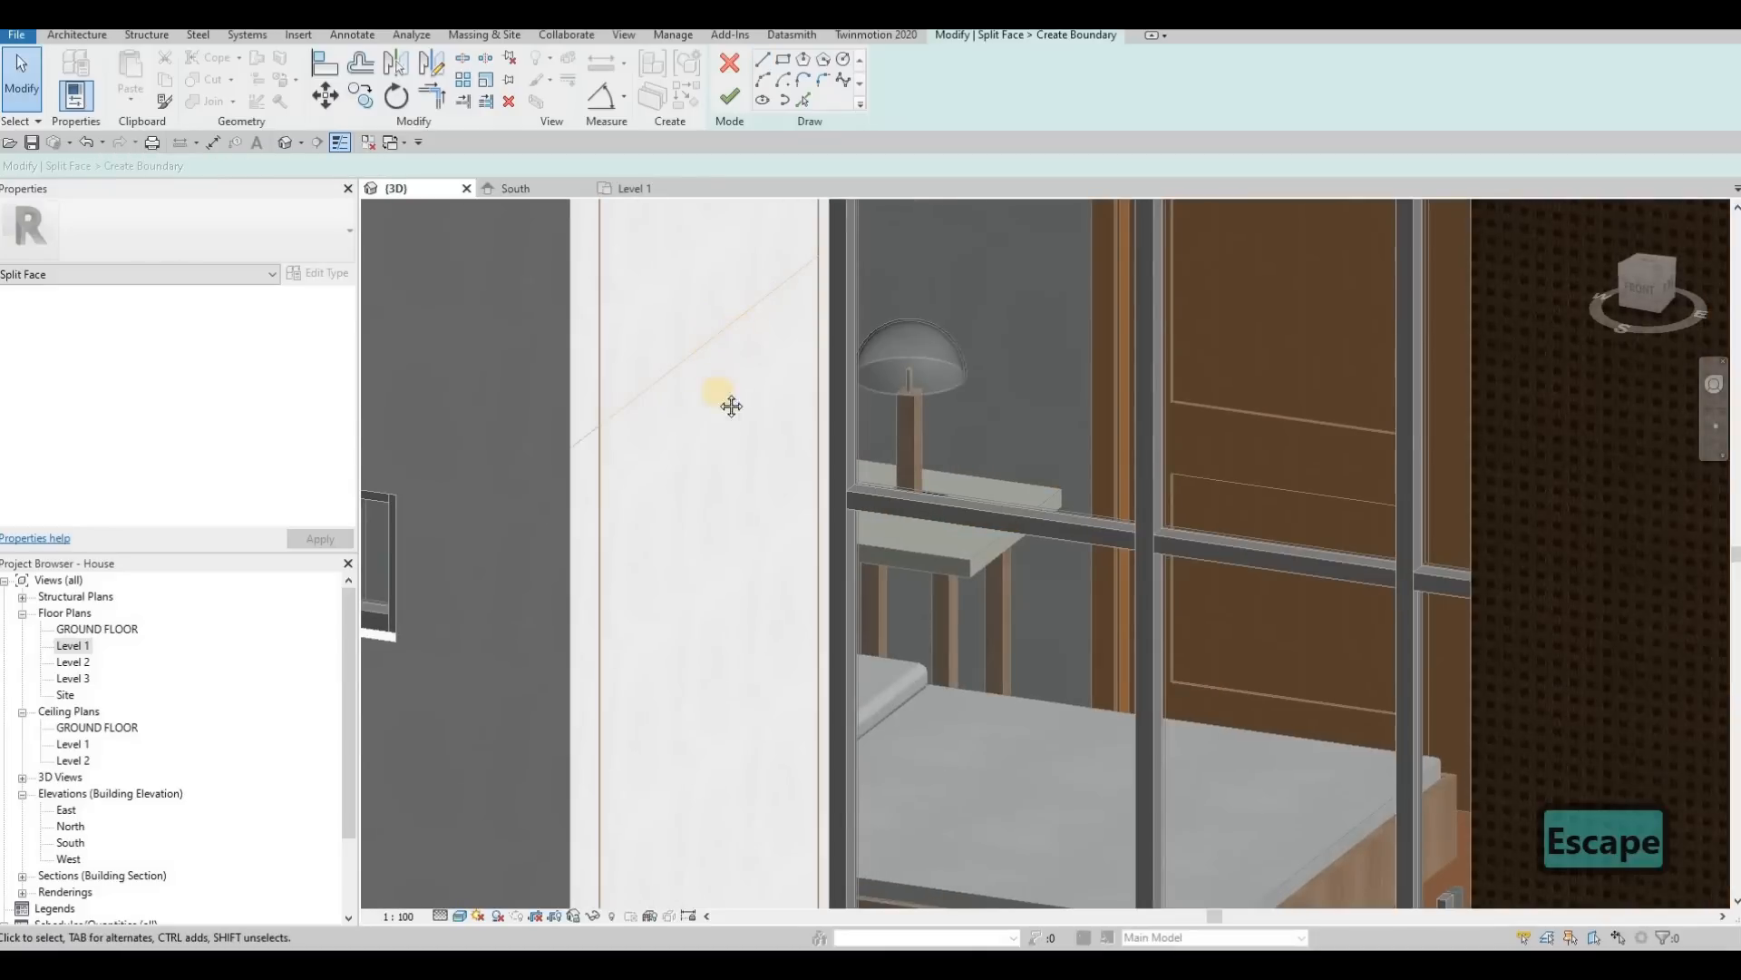
{"action": "scroll", "coordinate": [731, 405], "scroll_direction": "down", "scroll_amount": 5}
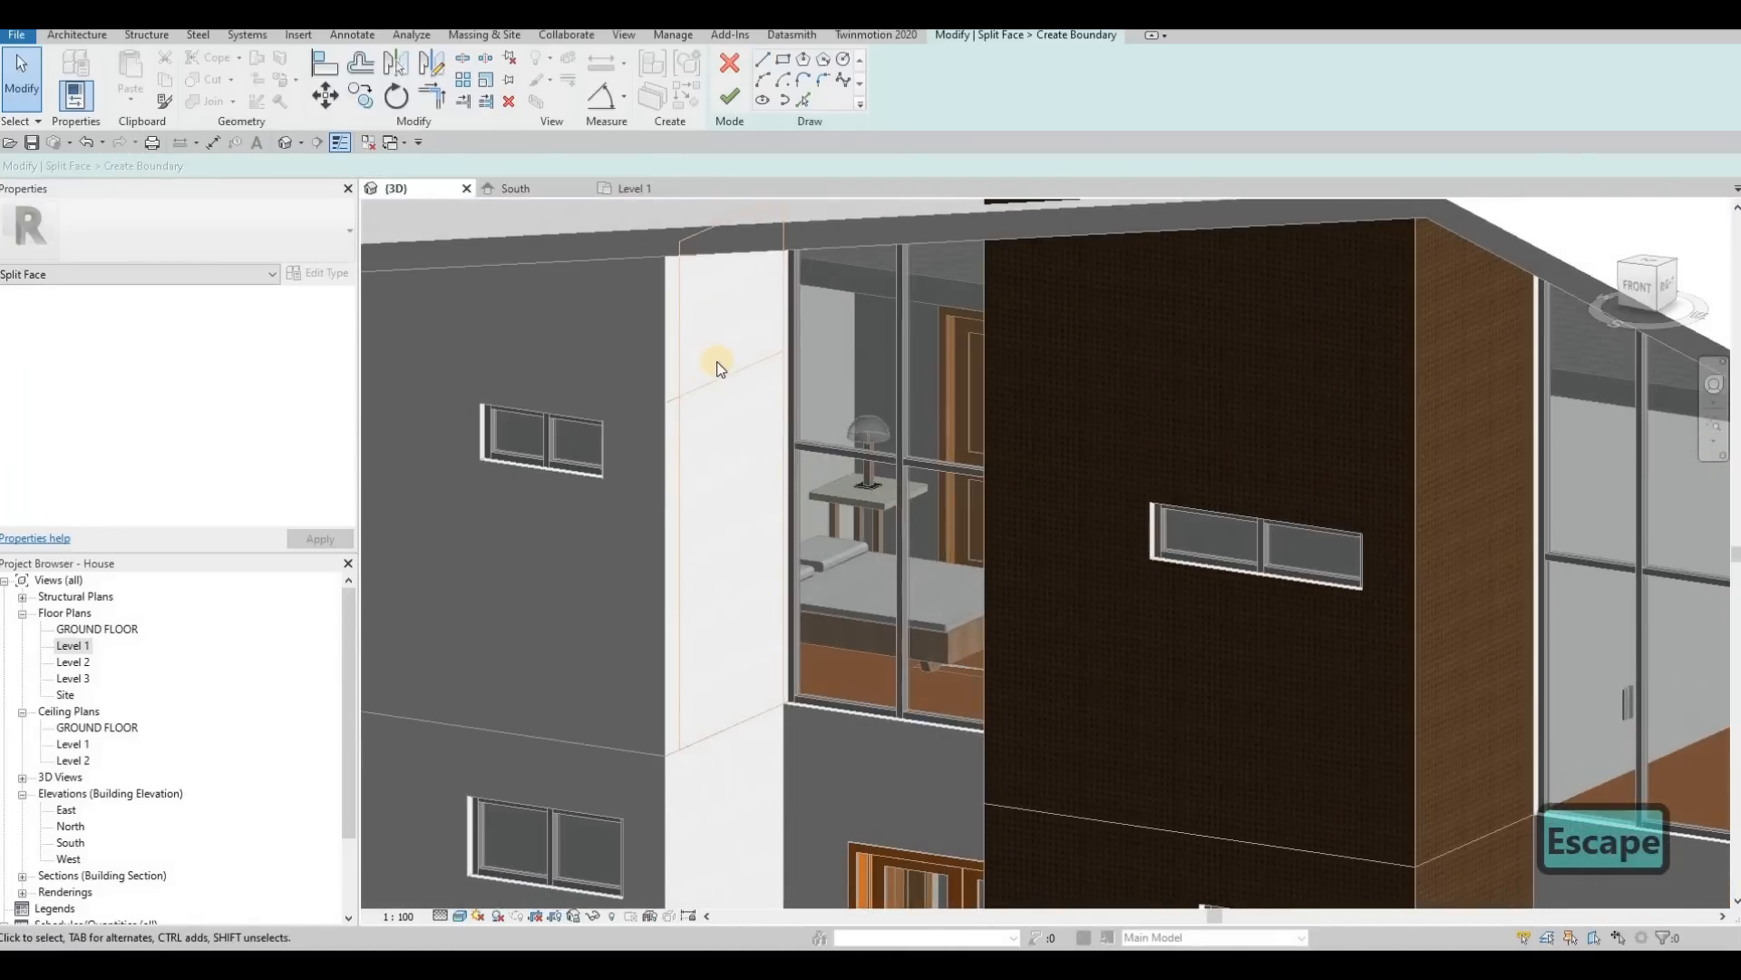
{"action": "middle_click_drag", "start_coordinate": [639, 322], "coordinate": [639, 322], "text": "shift"}
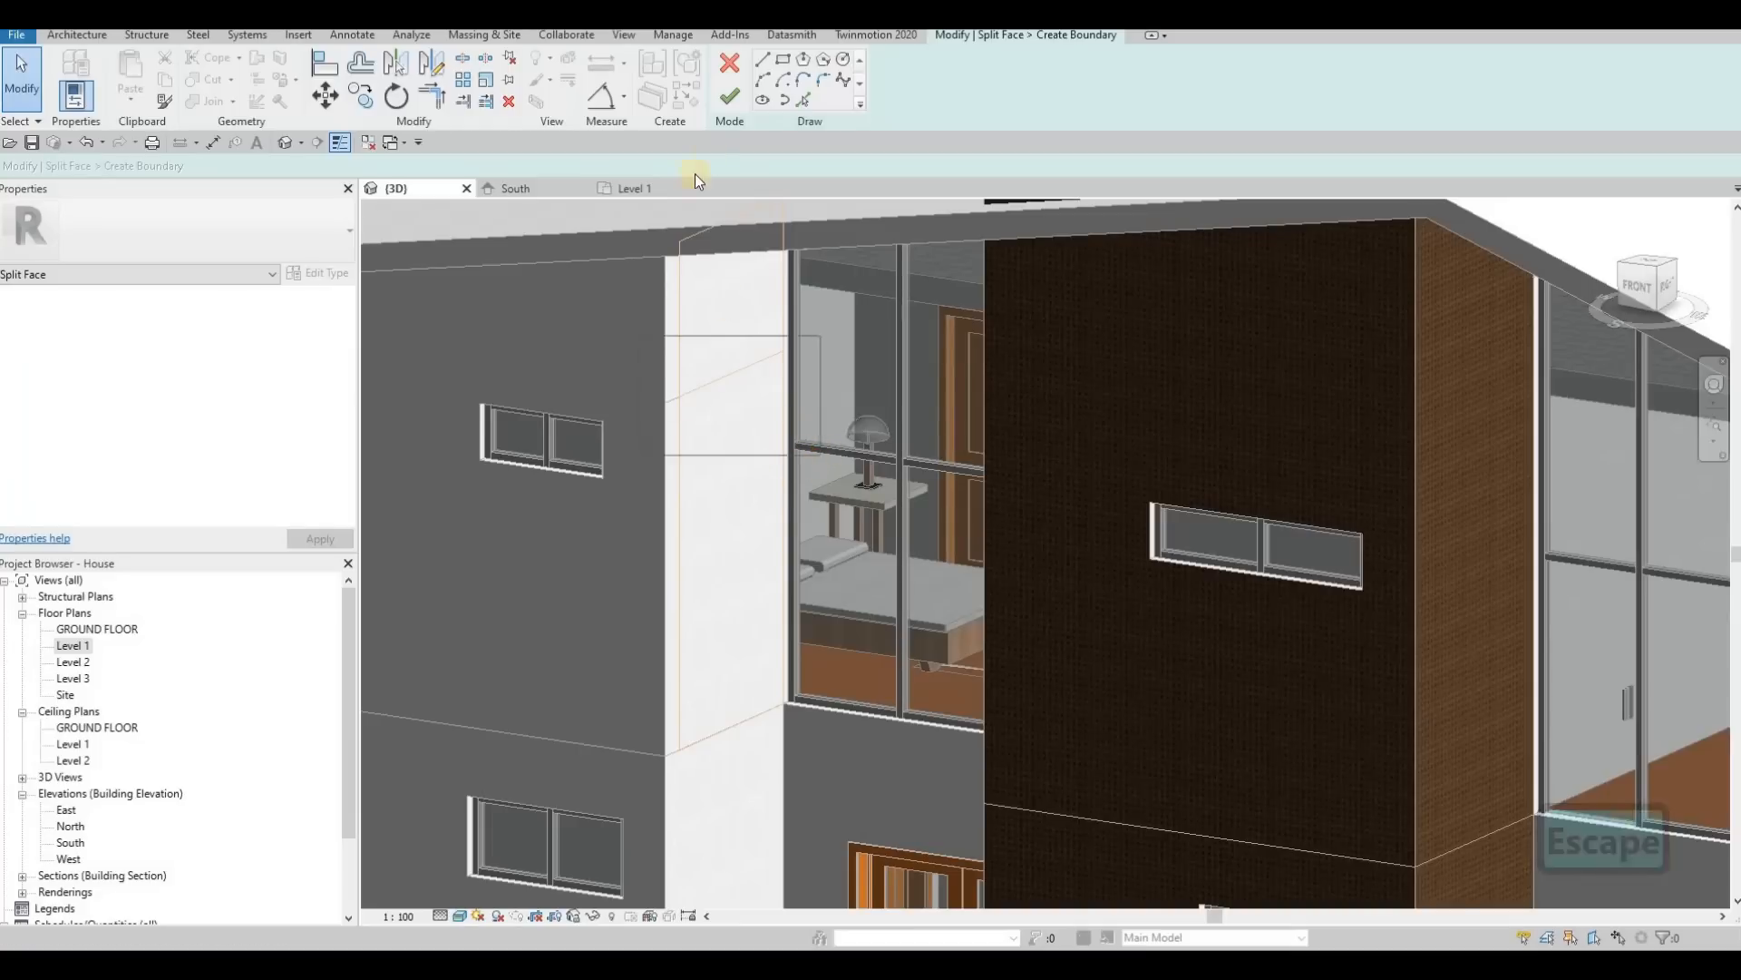
{"action": "left_click", "coordinate": [805, 102]}
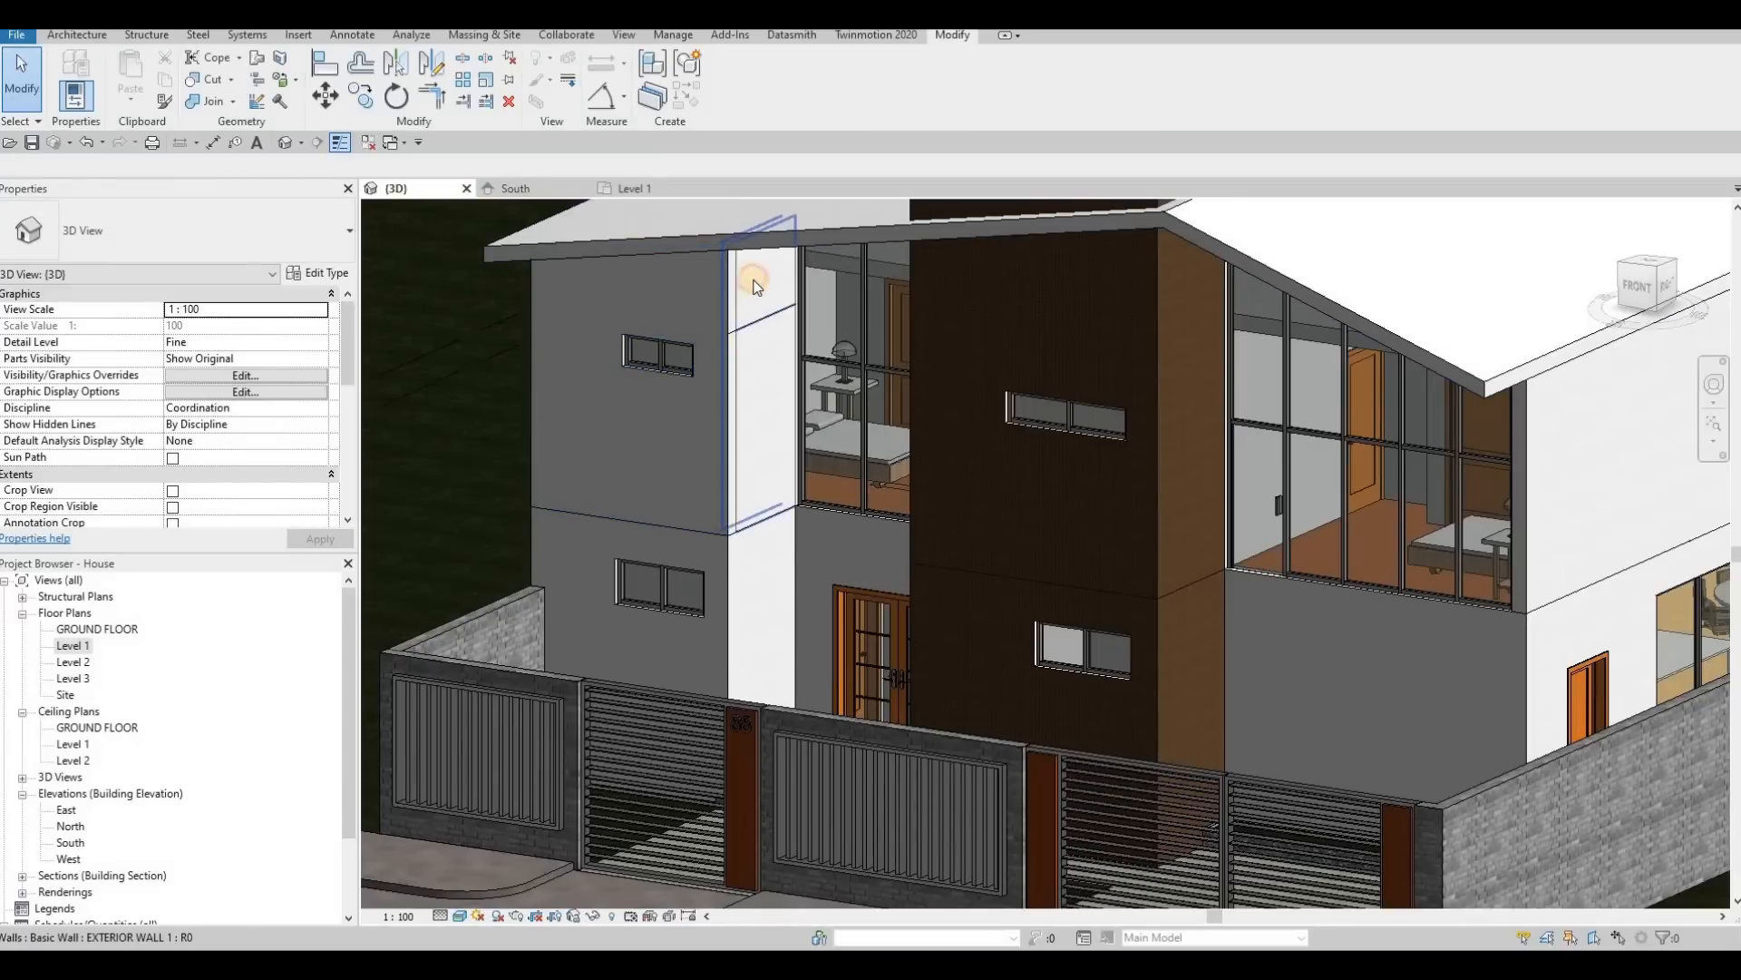
{"action": "left_click", "coordinate": [756, 285]}
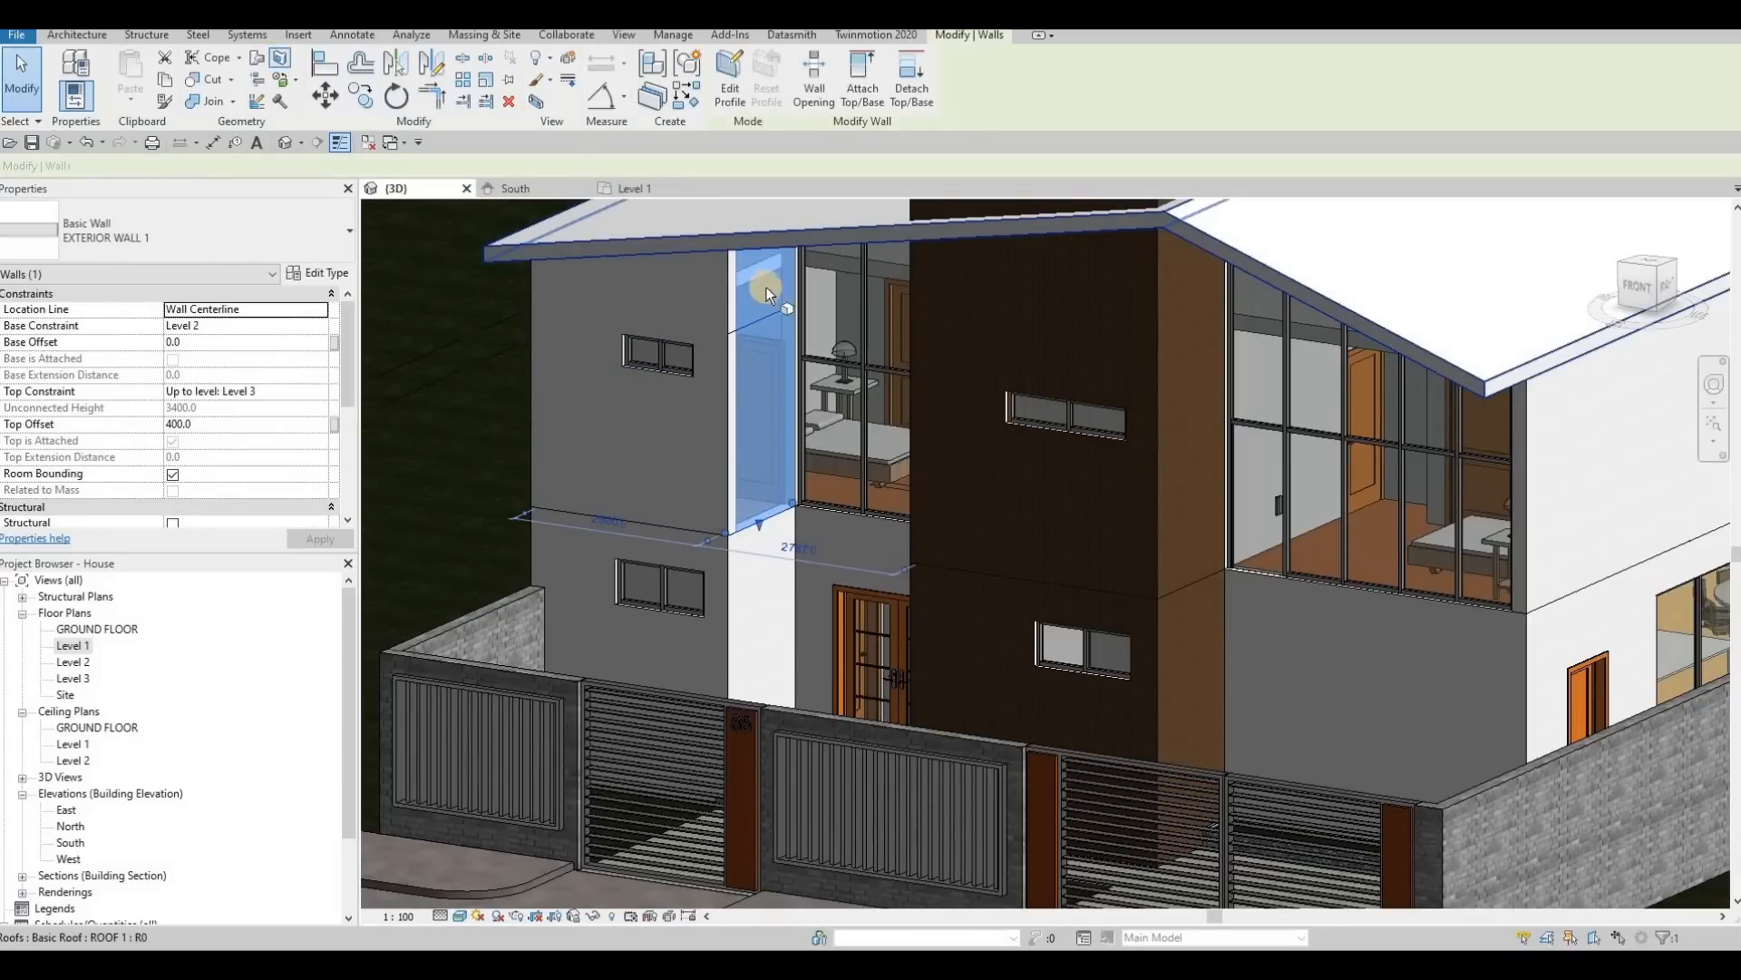
{"action": "key", "text": "Escape"}
{"action": "key", "text": "p"}
{"action": "key", "text": "t"}
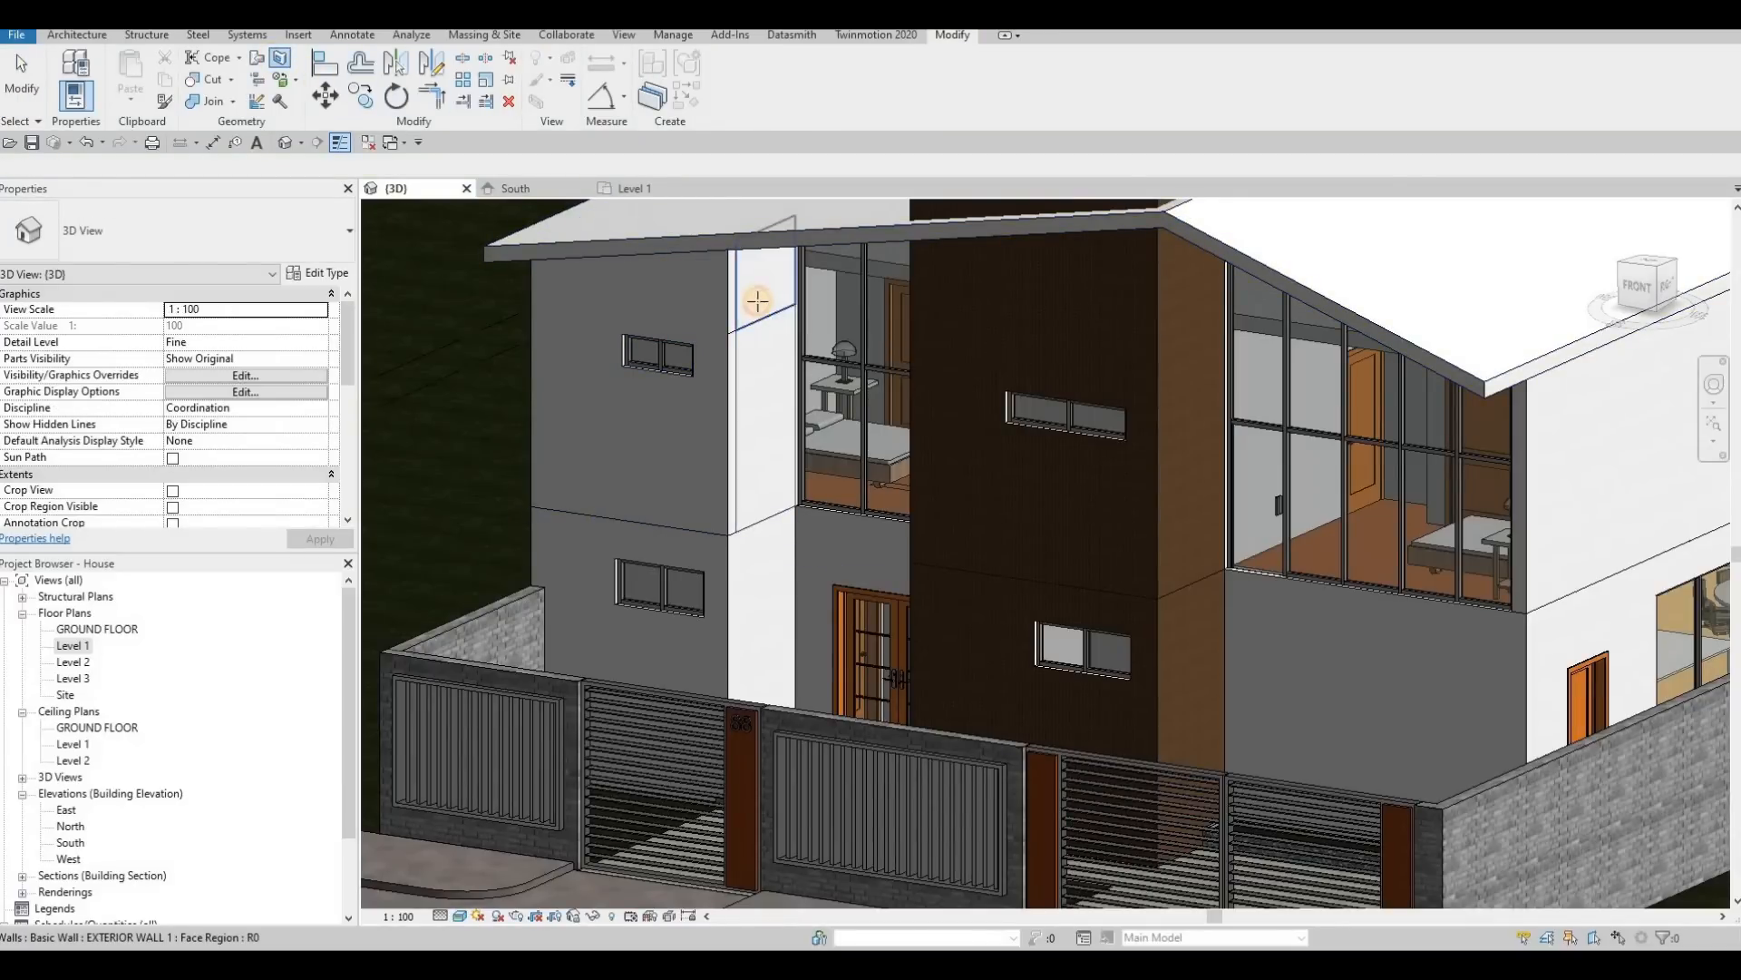
{"action": "left_click", "coordinate": [758, 301]}
{"action": "key", "text": "Escape"}
{"action": "key", "text": "Escape"}
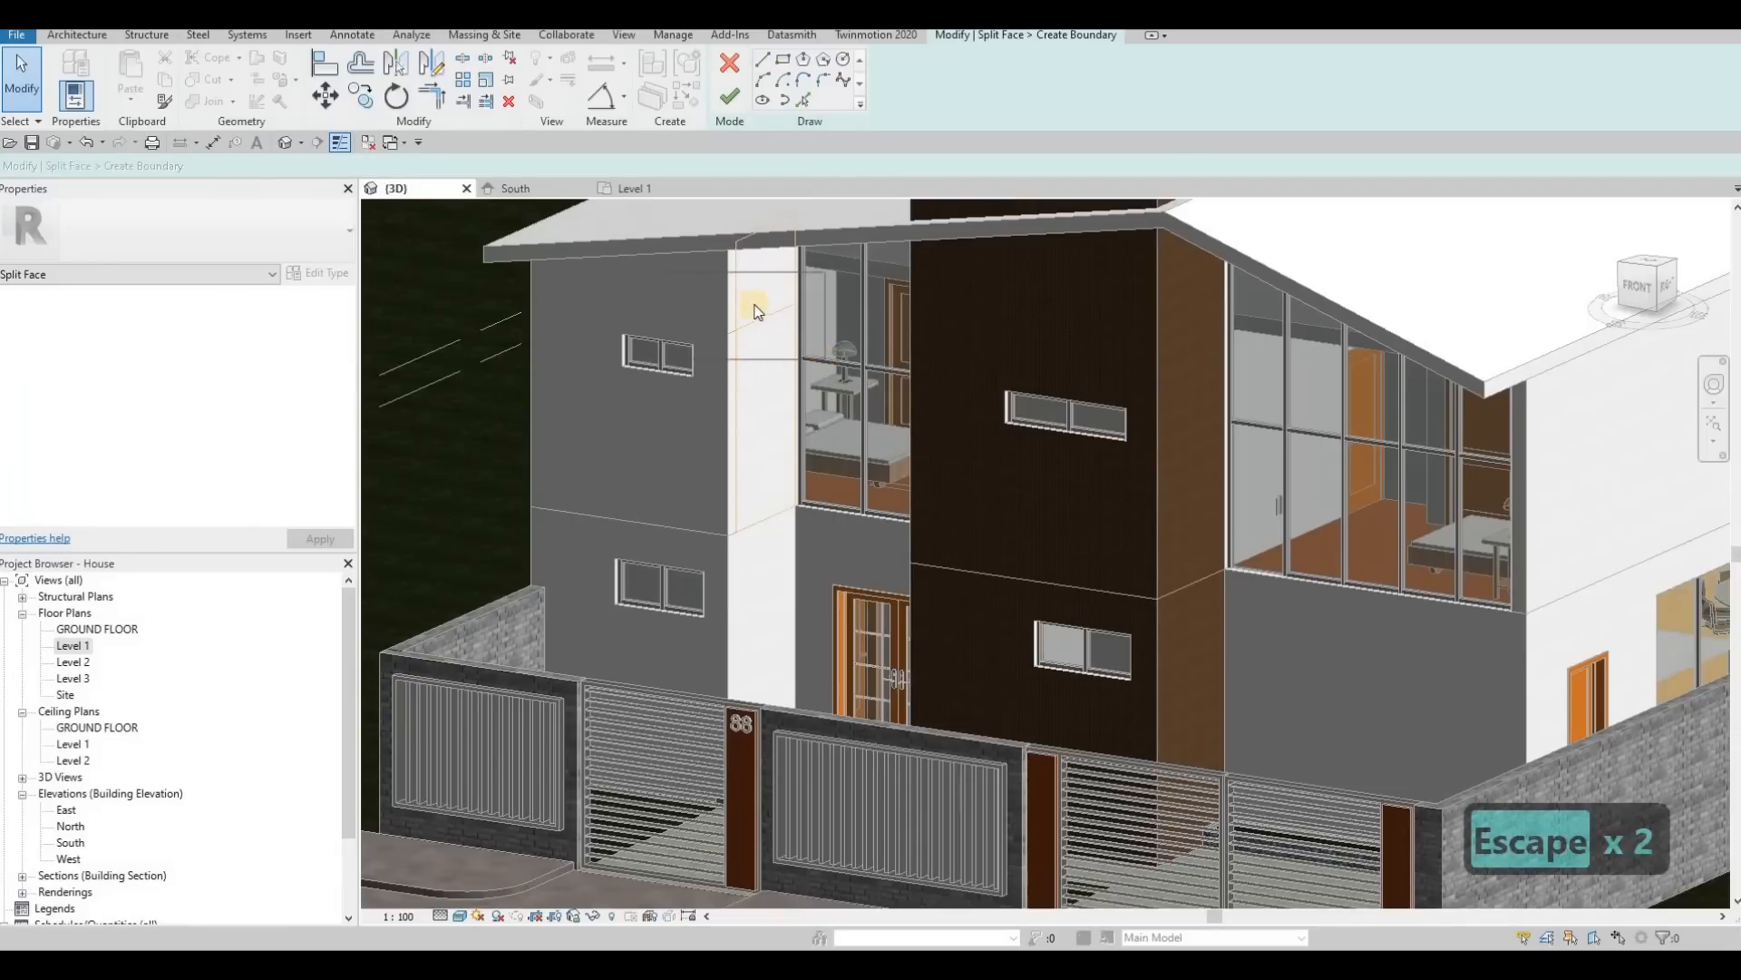
{"action": "left_click", "coordinate": [729, 97]}
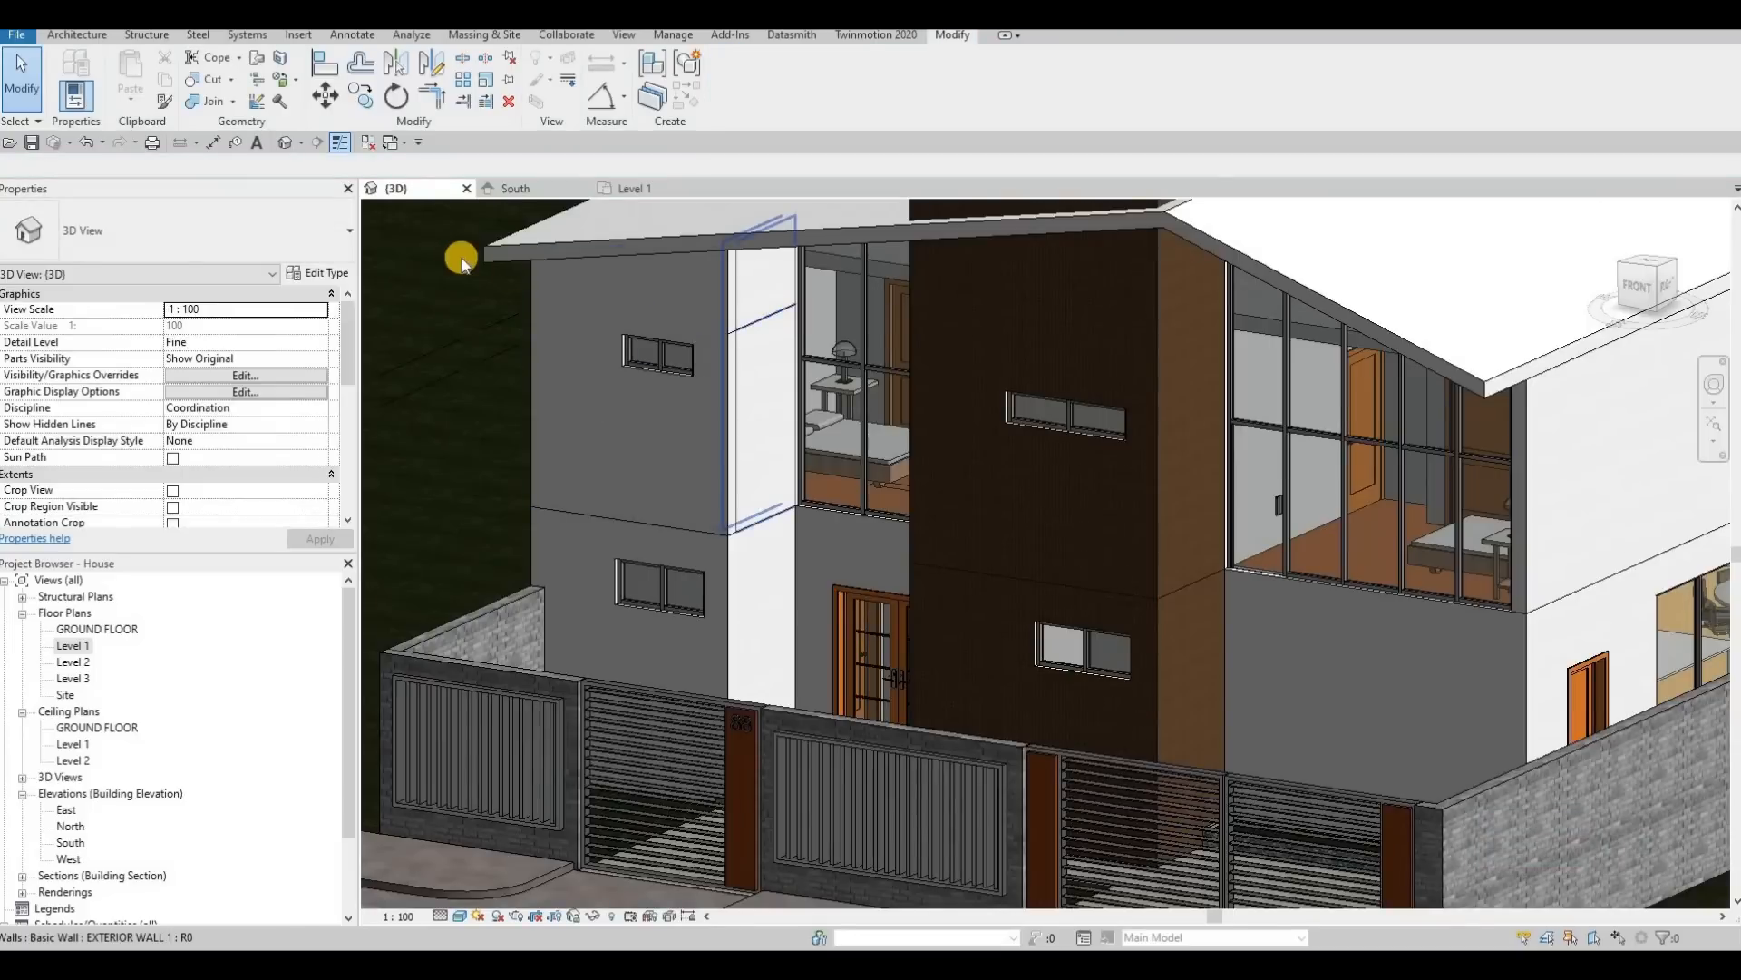
Step: Delete the upper-floor EXTERIOR WALL 1 side wall beside the curtain wall above the entrance, together with its splitting element
{"action": "left_click", "coordinate": [460, 258]}
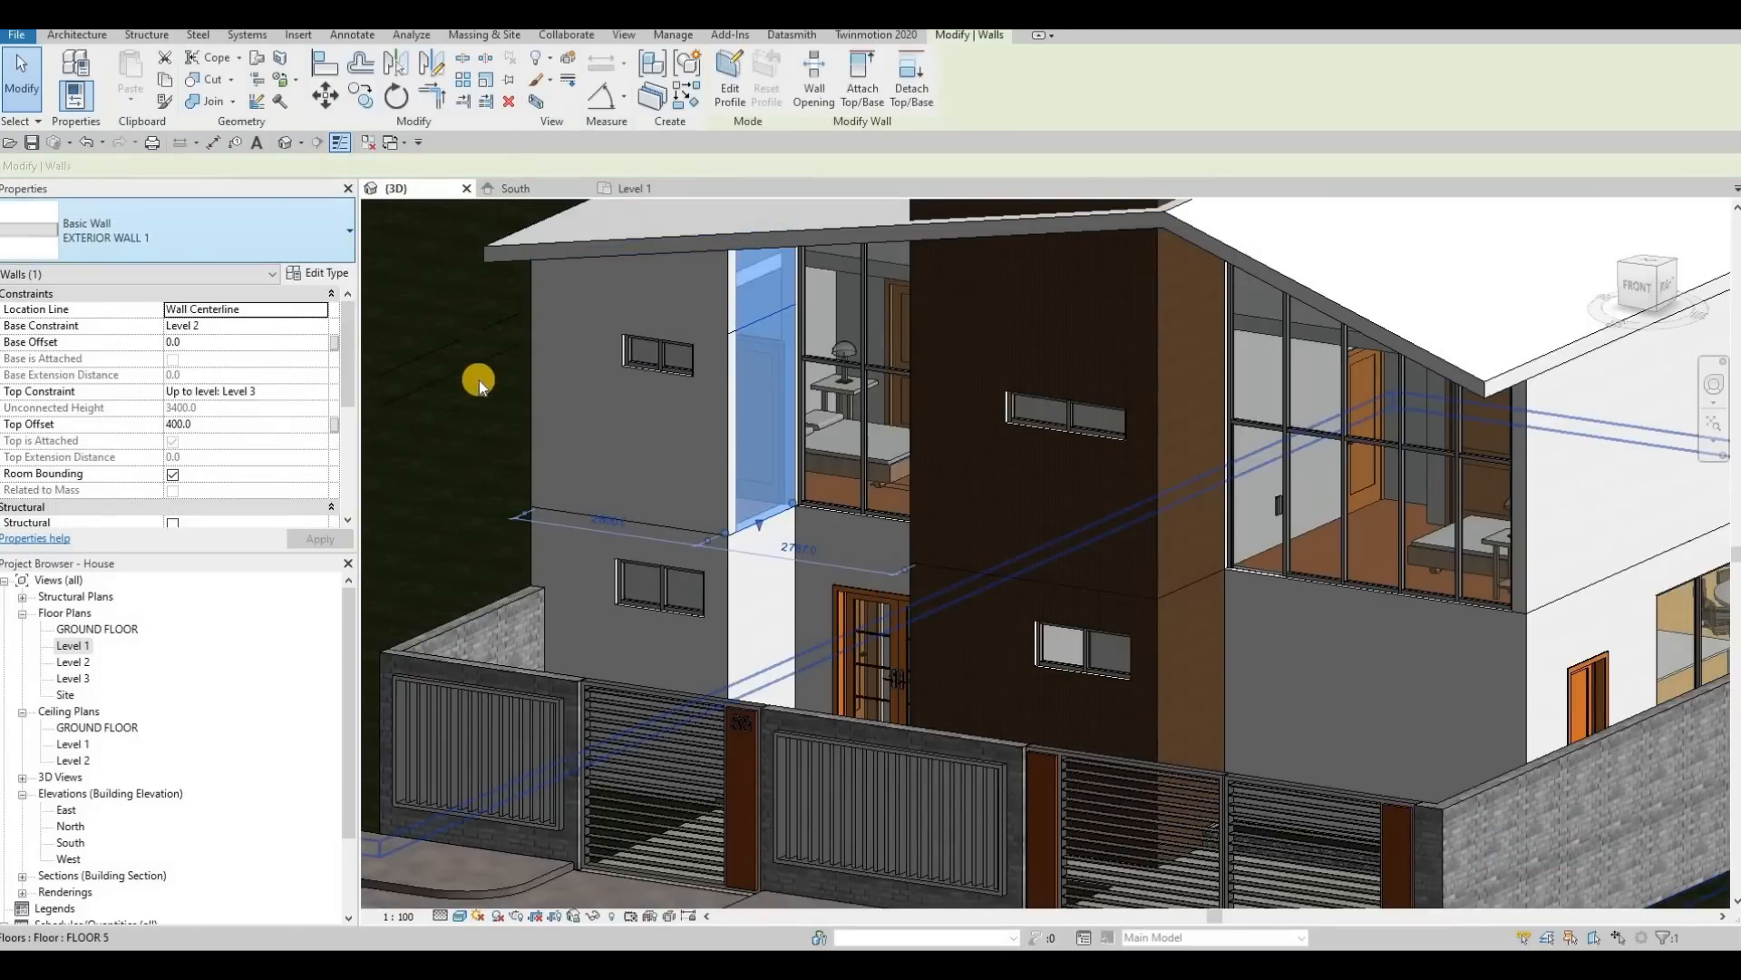
{"action": "key", "text": "Delete"}
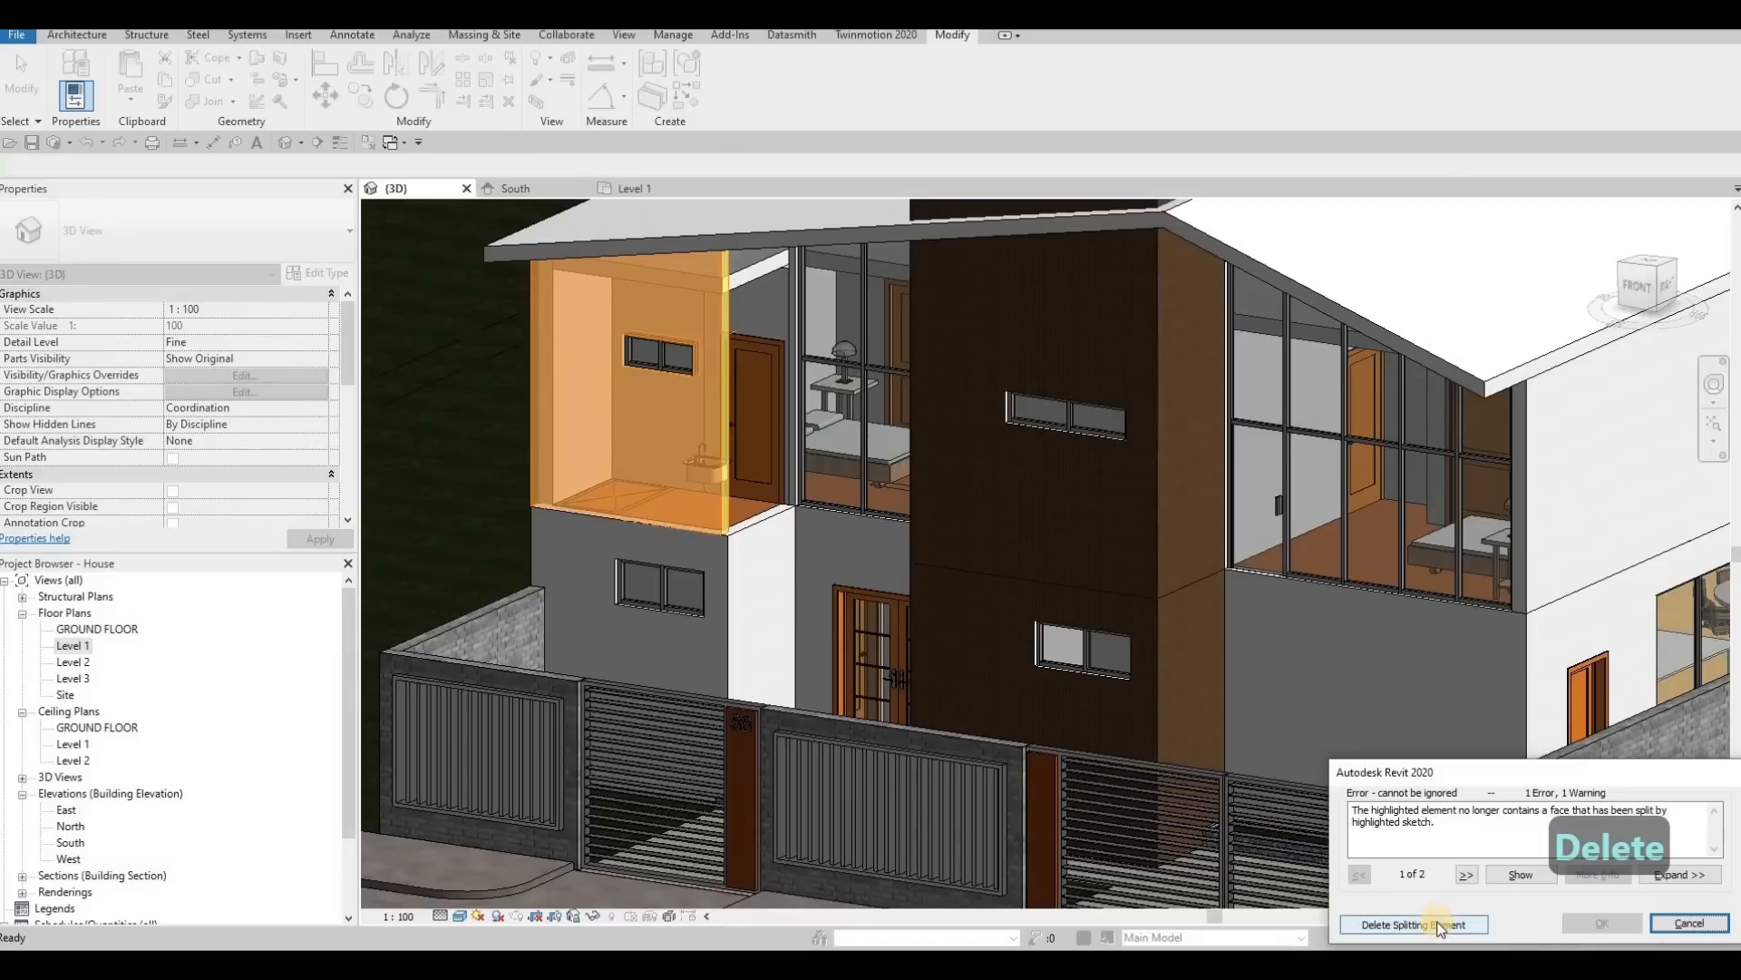
{"action": "left_click", "coordinate": [1441, 925]}
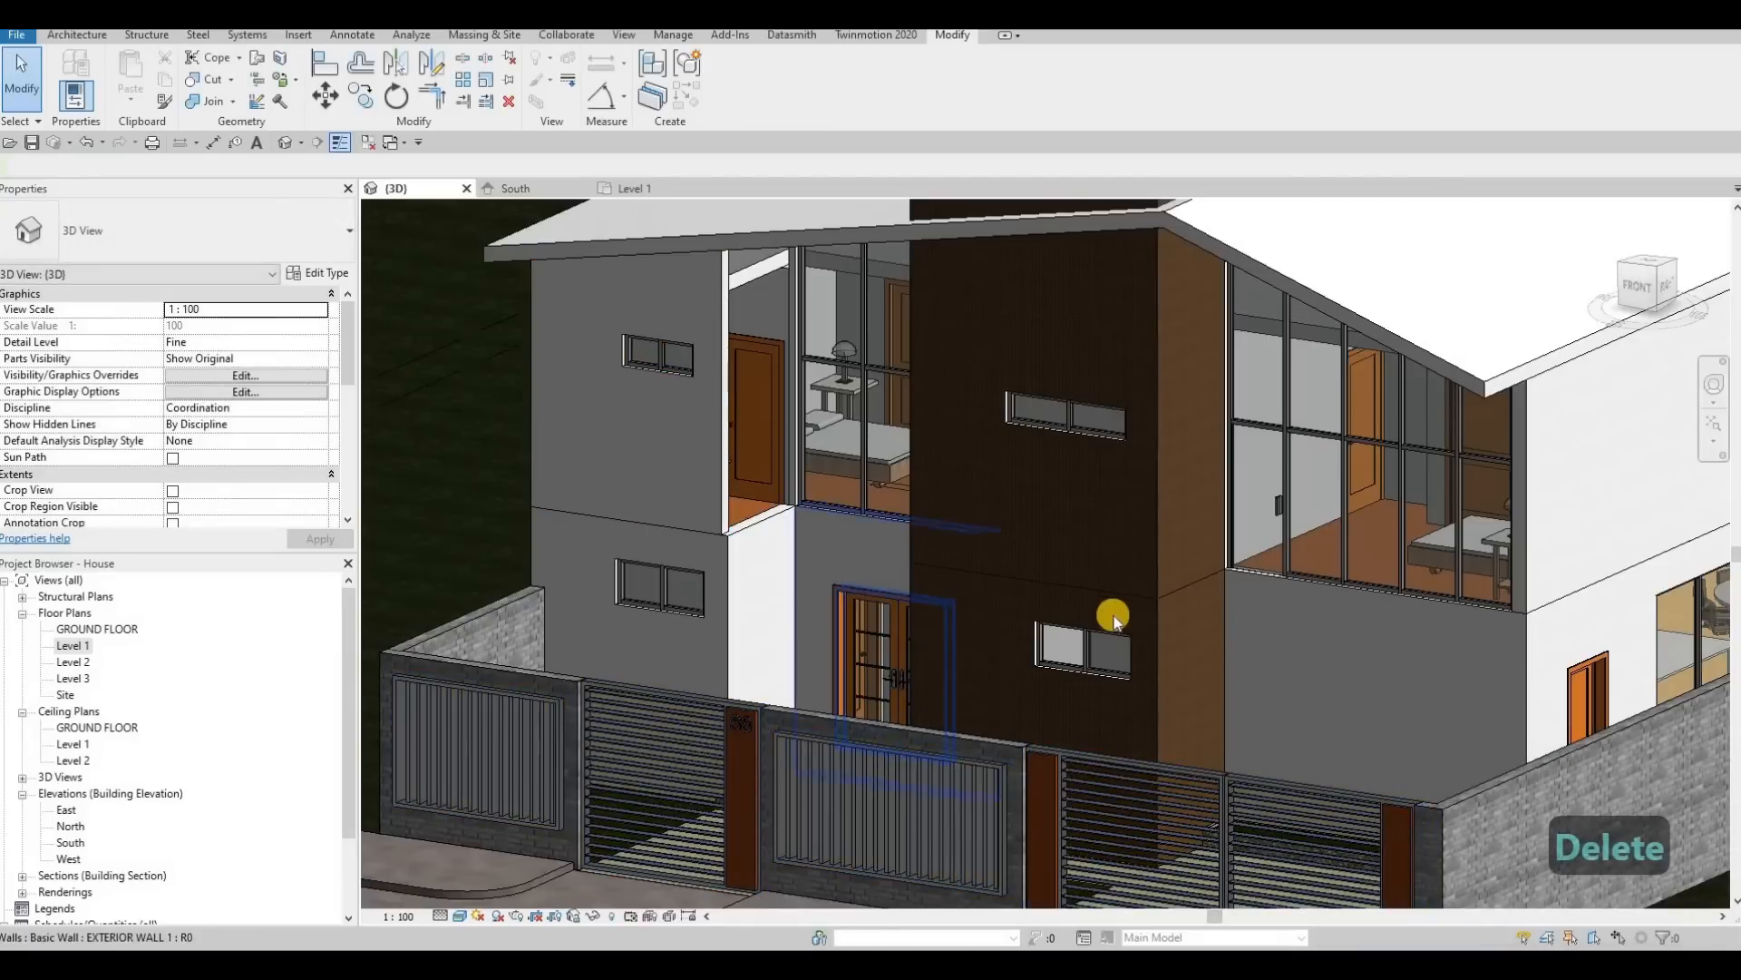
Step: In the Level 2 plan, redraw the bathroom's side wall as EXTERIOR WALL 1 from the front wall's end to the curtain wall line
{"action": "middle_click_drag", "start_coordinate": [1003, 610], "coordinate": [1067, 615], "text": "shift"}
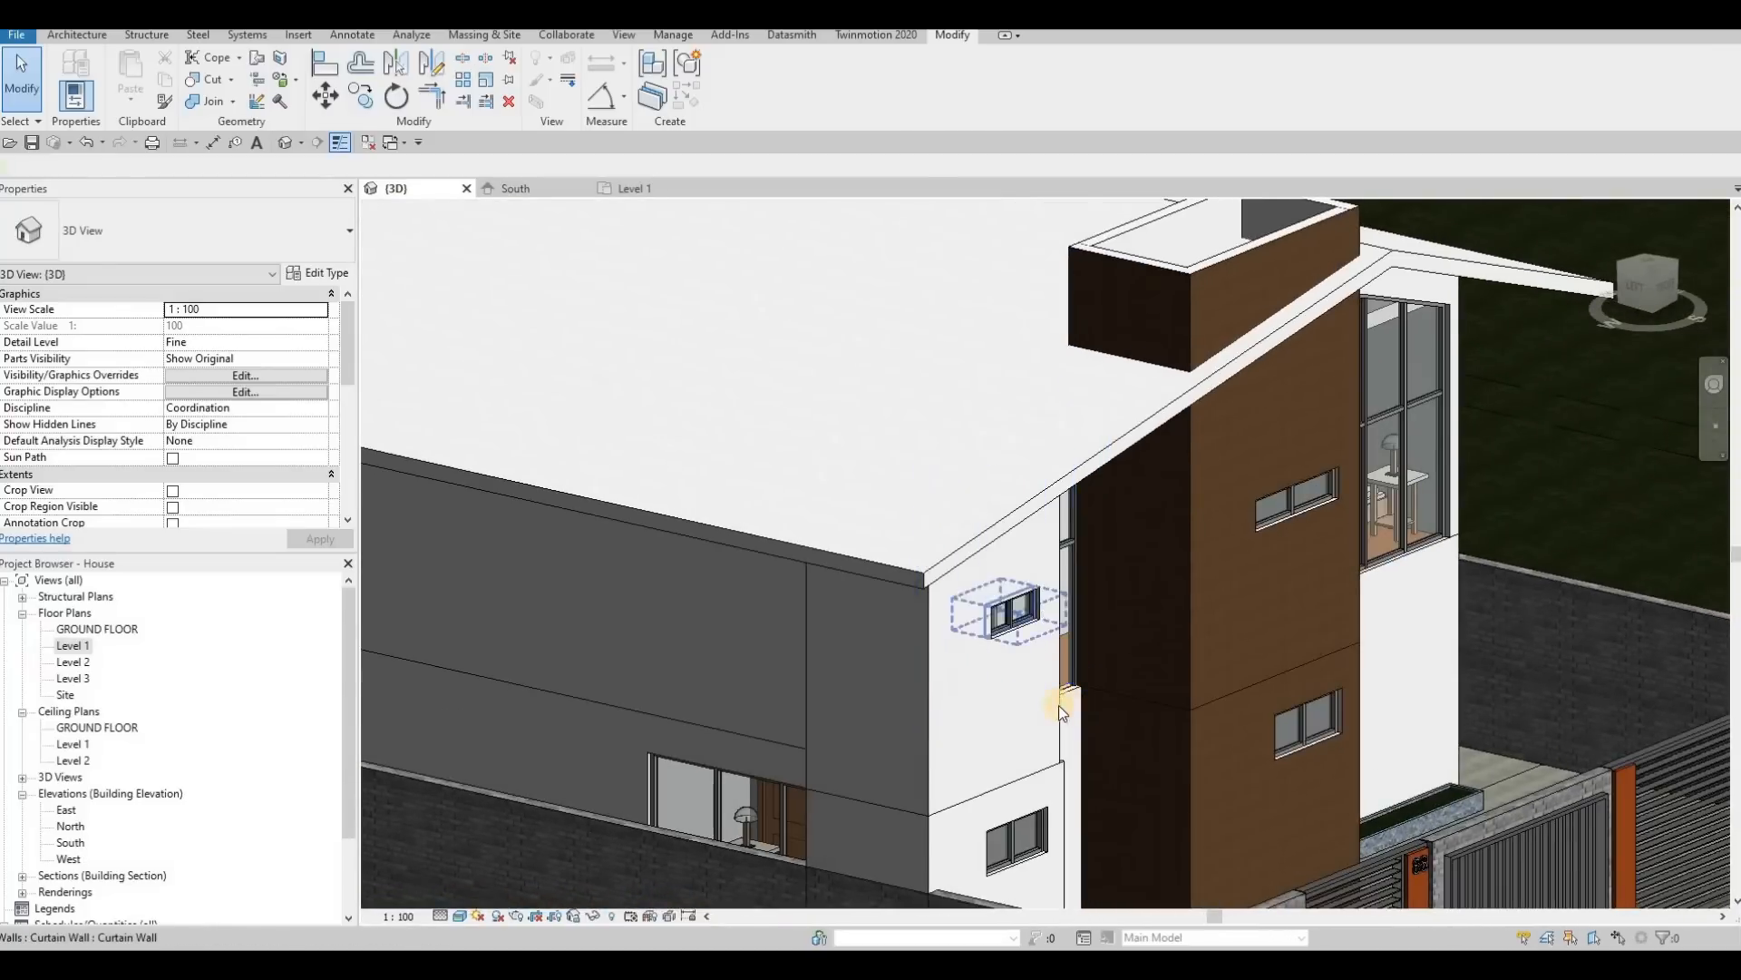
{"action": "scroll", "coordinate": [1059, 703], "scroll_direction": "down", "scroll_amount": 2}
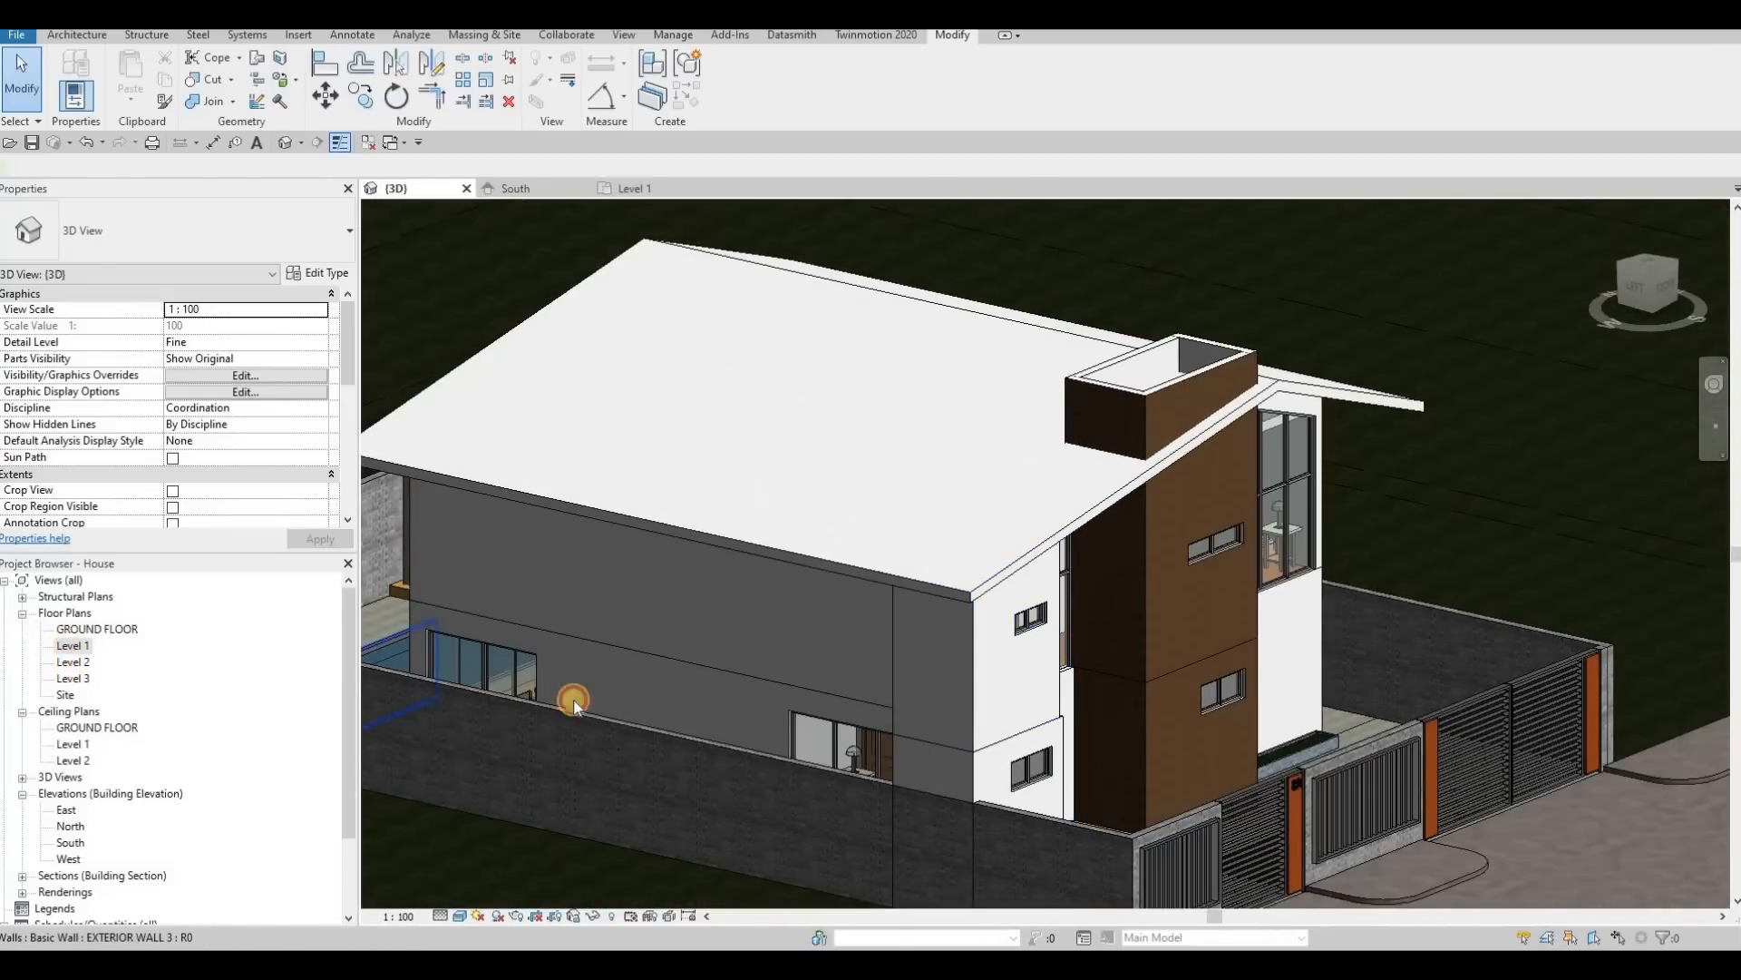
{"action": "scroll", "coordinate": [956, 753], "scroll_direction": "up", "scroll_amount": 5}
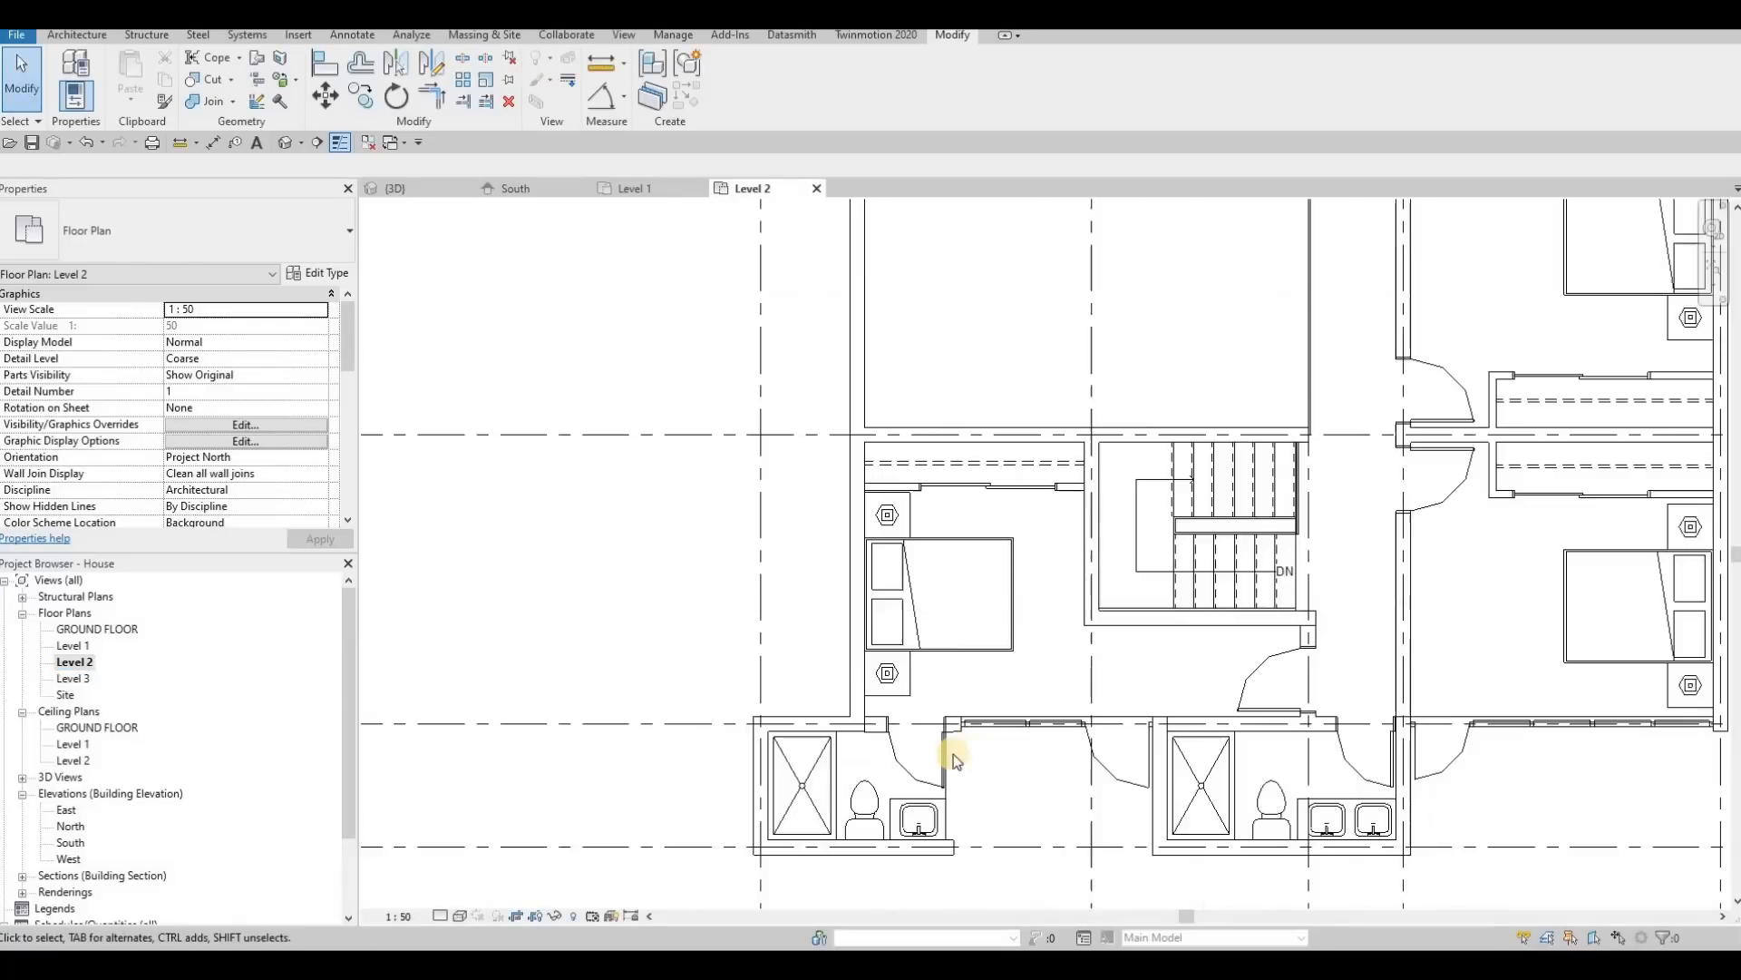
{"action": "scroll", "coordinate": [954, 753], "scroll_direction": "up", "scroll_amount": 3}
{"action": "key", "text": "Escape"}
{"action": "left_click", "coordinate": [961, 781]}
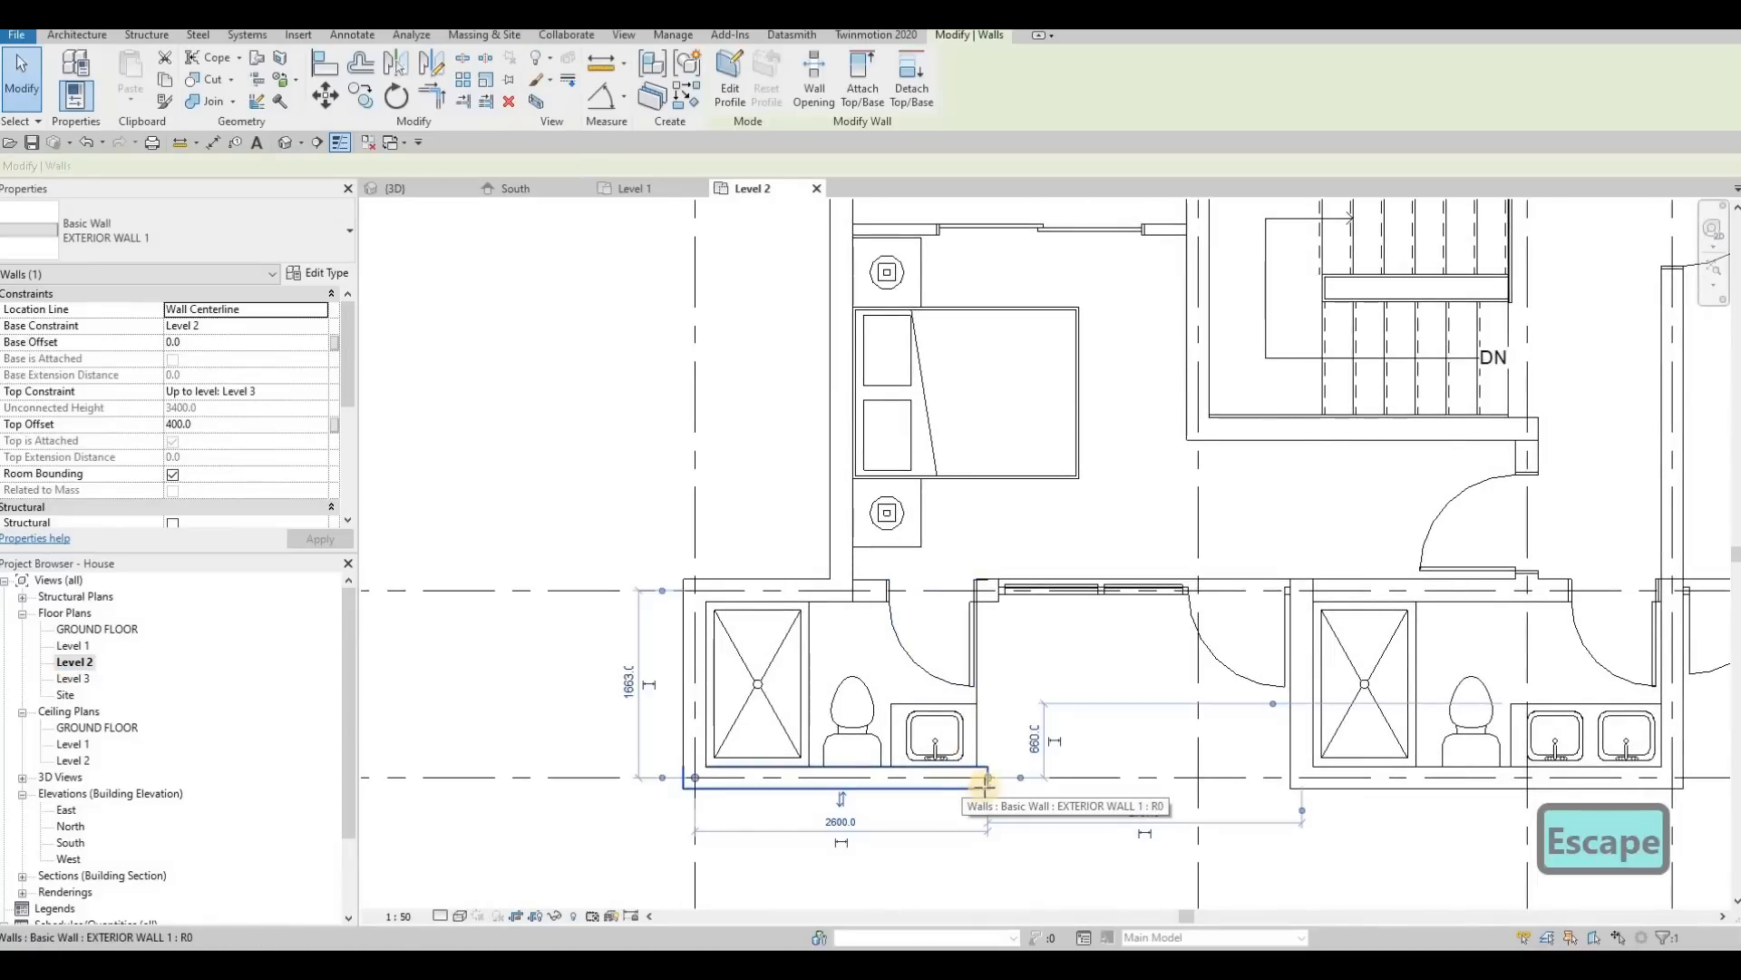
{"action": "key", "text": "c"}
{"action": "key", "text": "s"}
{"action": "left_click", "coordinate": [988, 767]}
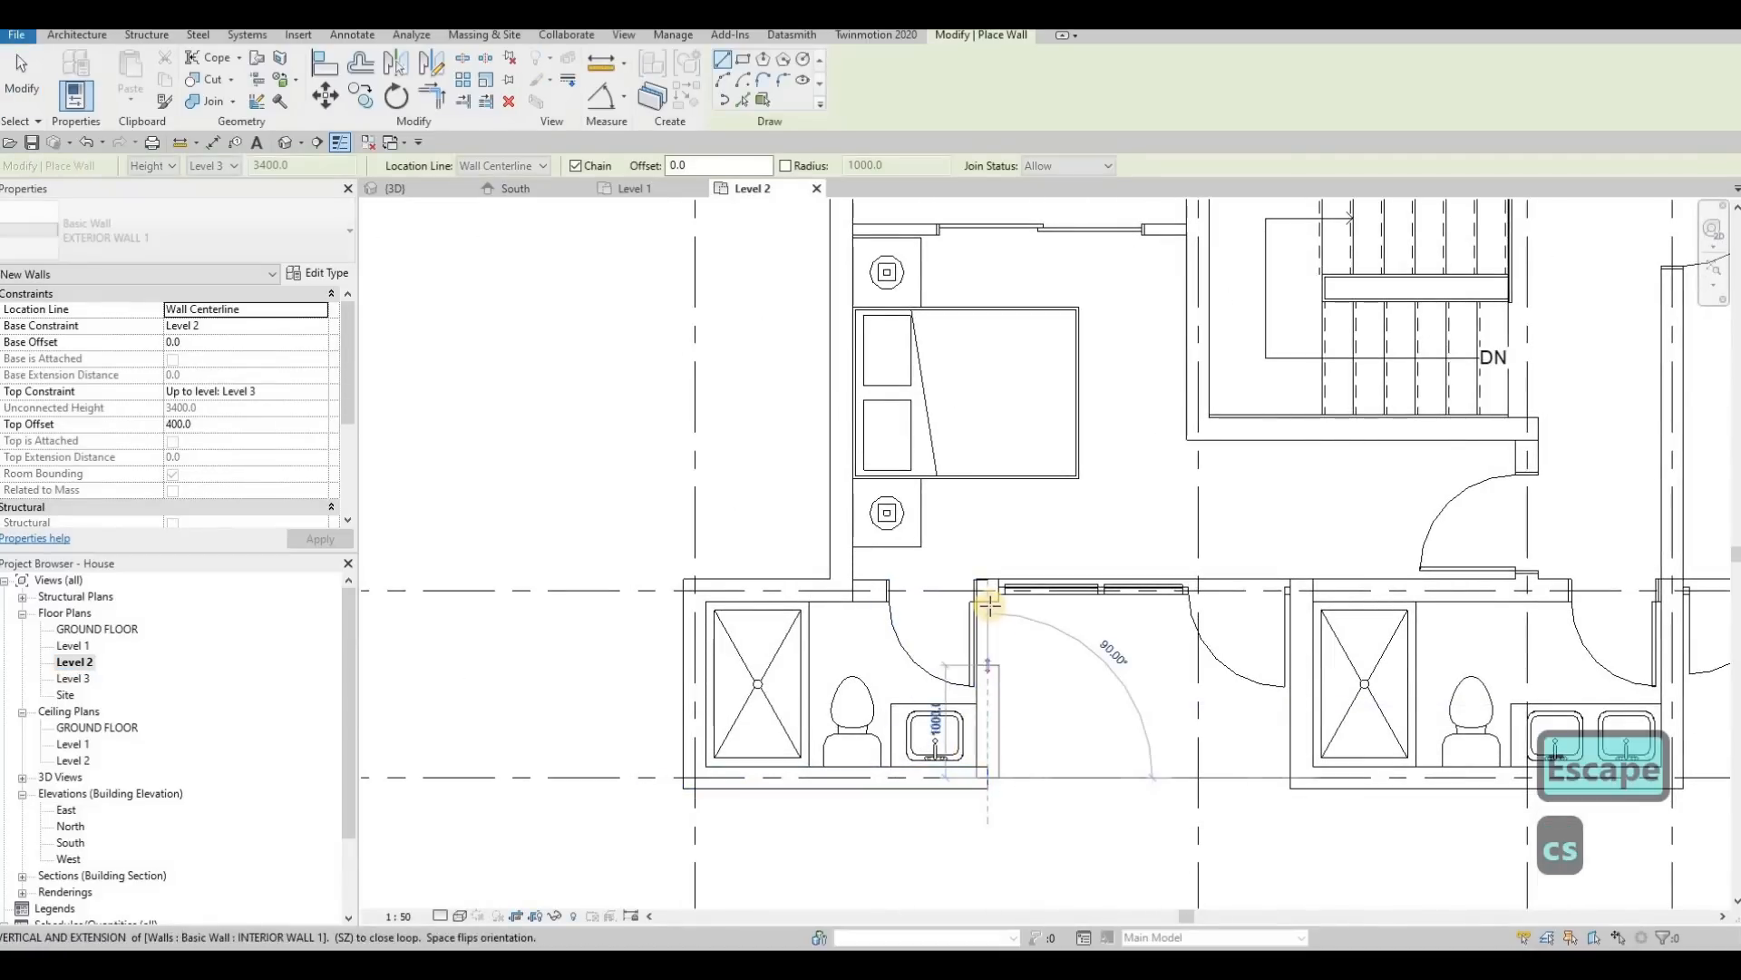
{"action": "left_click", "coordinate": [998, 599]}
{"action": "scroll", "coordinate": [1001, 591], "scroll_direction": "up", "scroll_amount": 3}
{"action": "key", "text": "Escape"}
{"action": "key", "text": "Escape"}
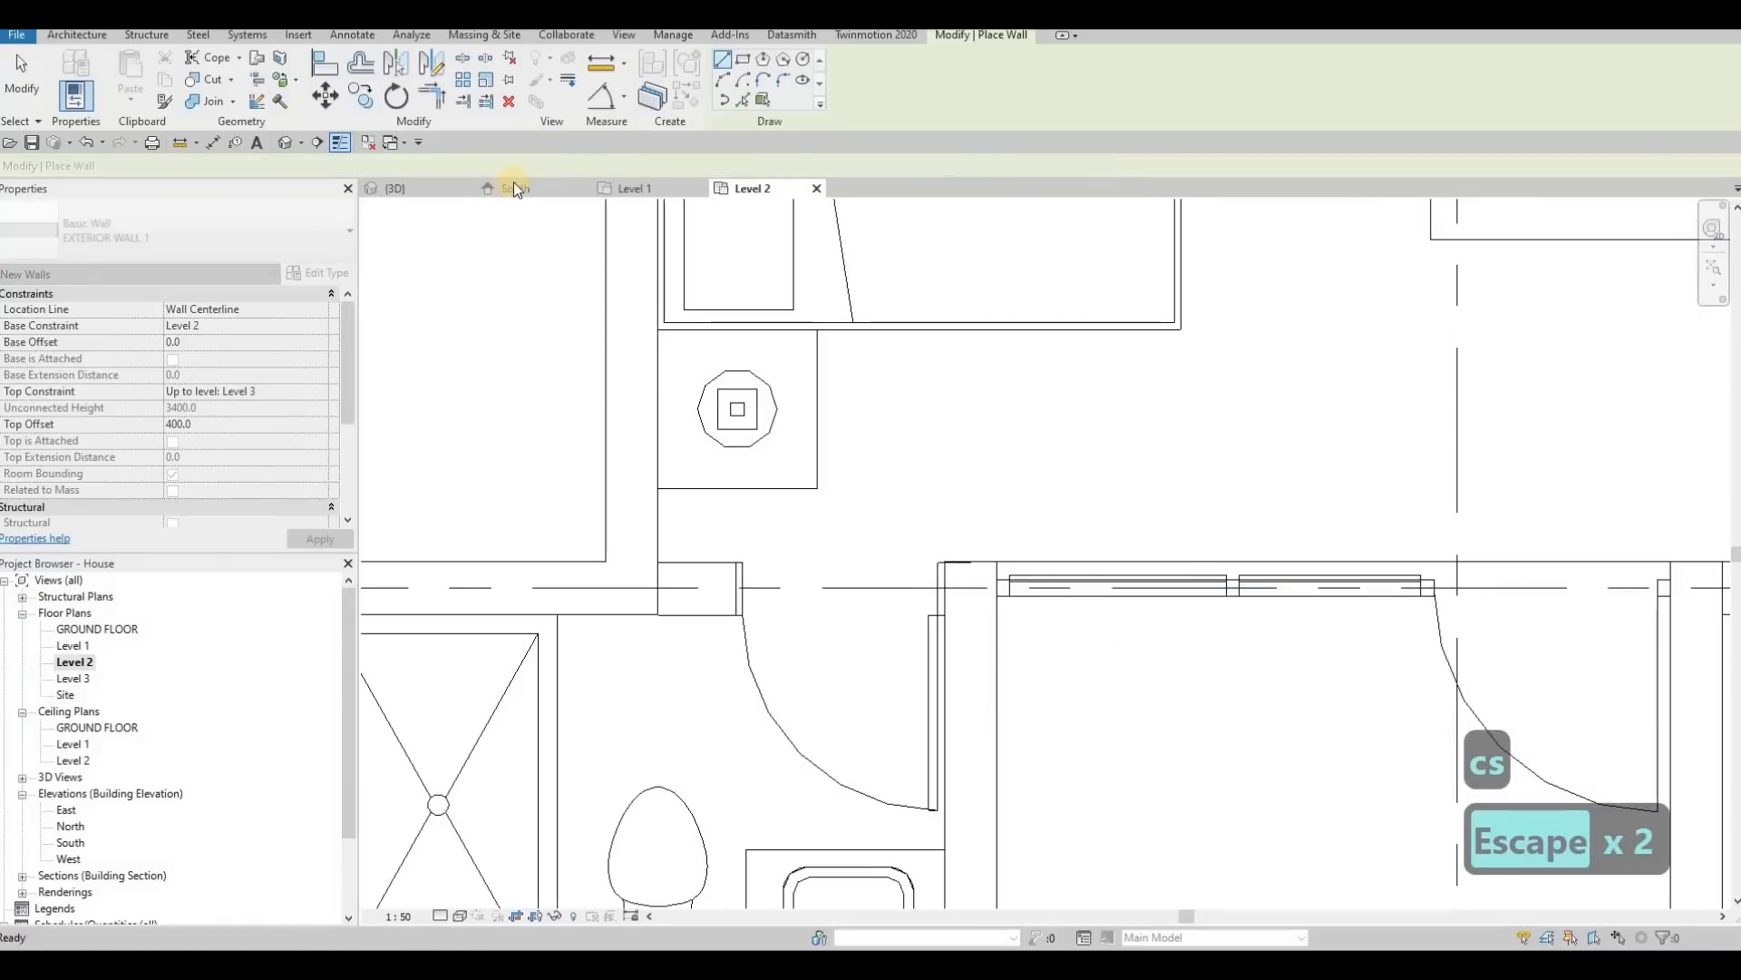
Step: Attach the top of the redrawn upper-floor side wall to the roof in the 3D view
{"action": "left_click", "coordinate": [415, 189]}
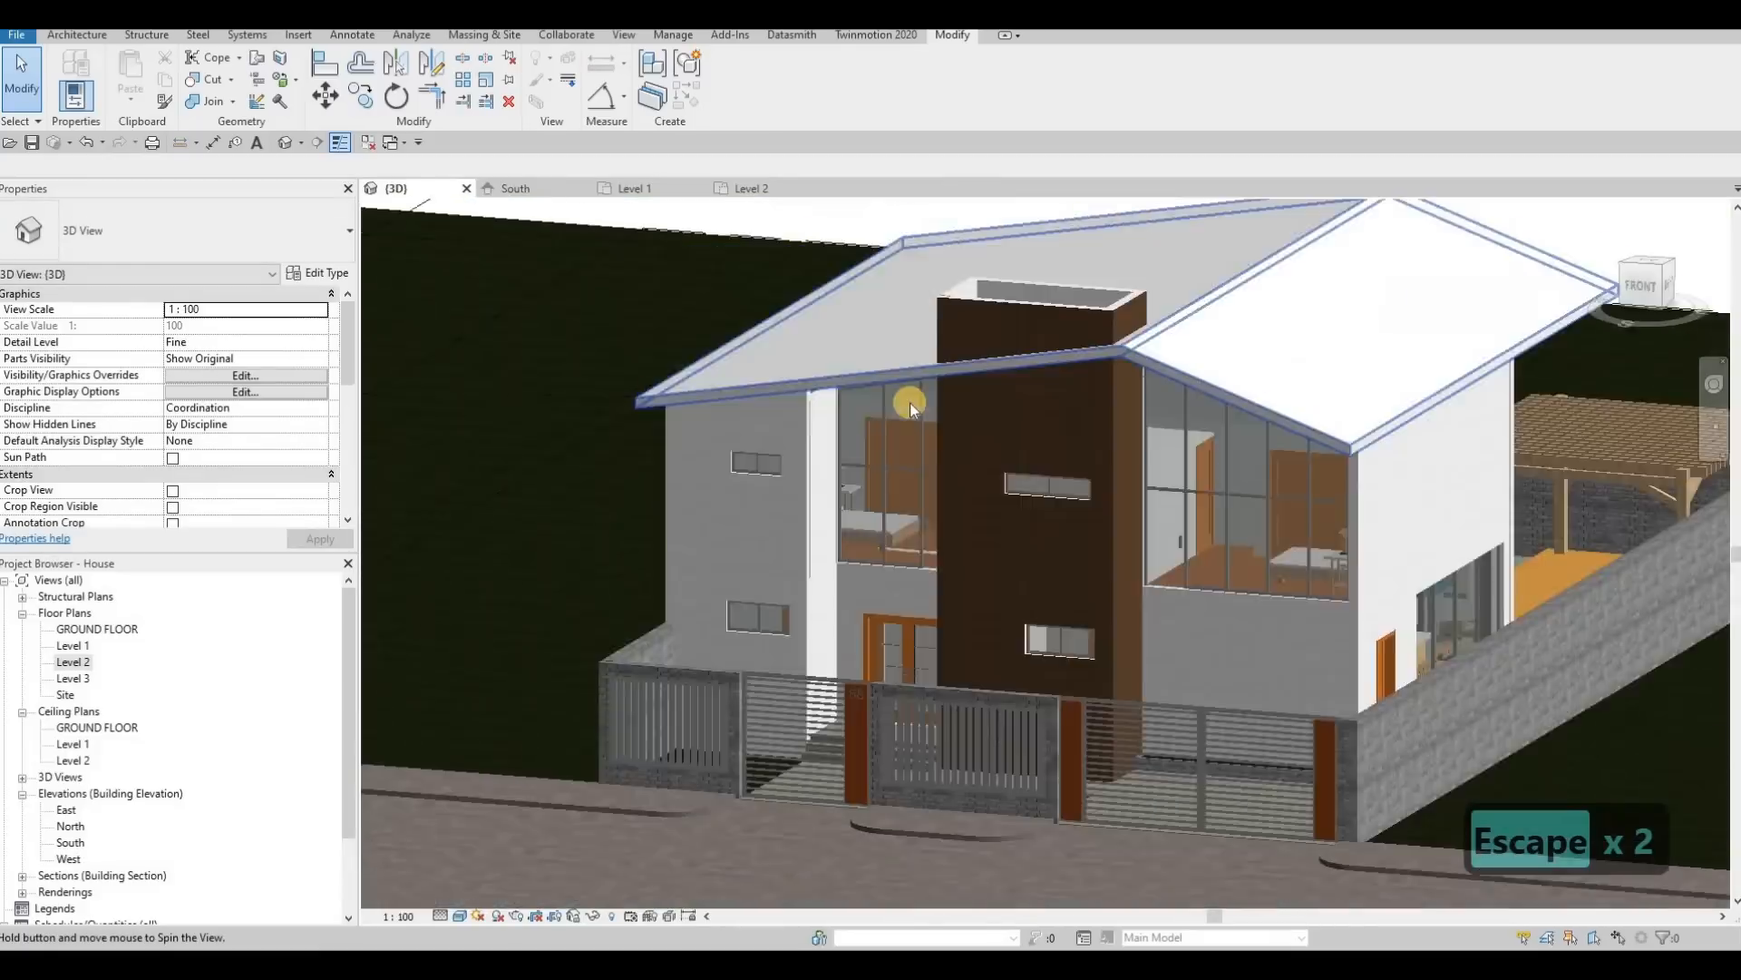
{"action": "middle_click_drag", "start_coordinate": [911, 408], "coordinate": [858, 358], "text": "shift"}
{"action": "scroll", "coordinate": [933, 313], "scroll_direction": "up", "scroll_amount": 3}
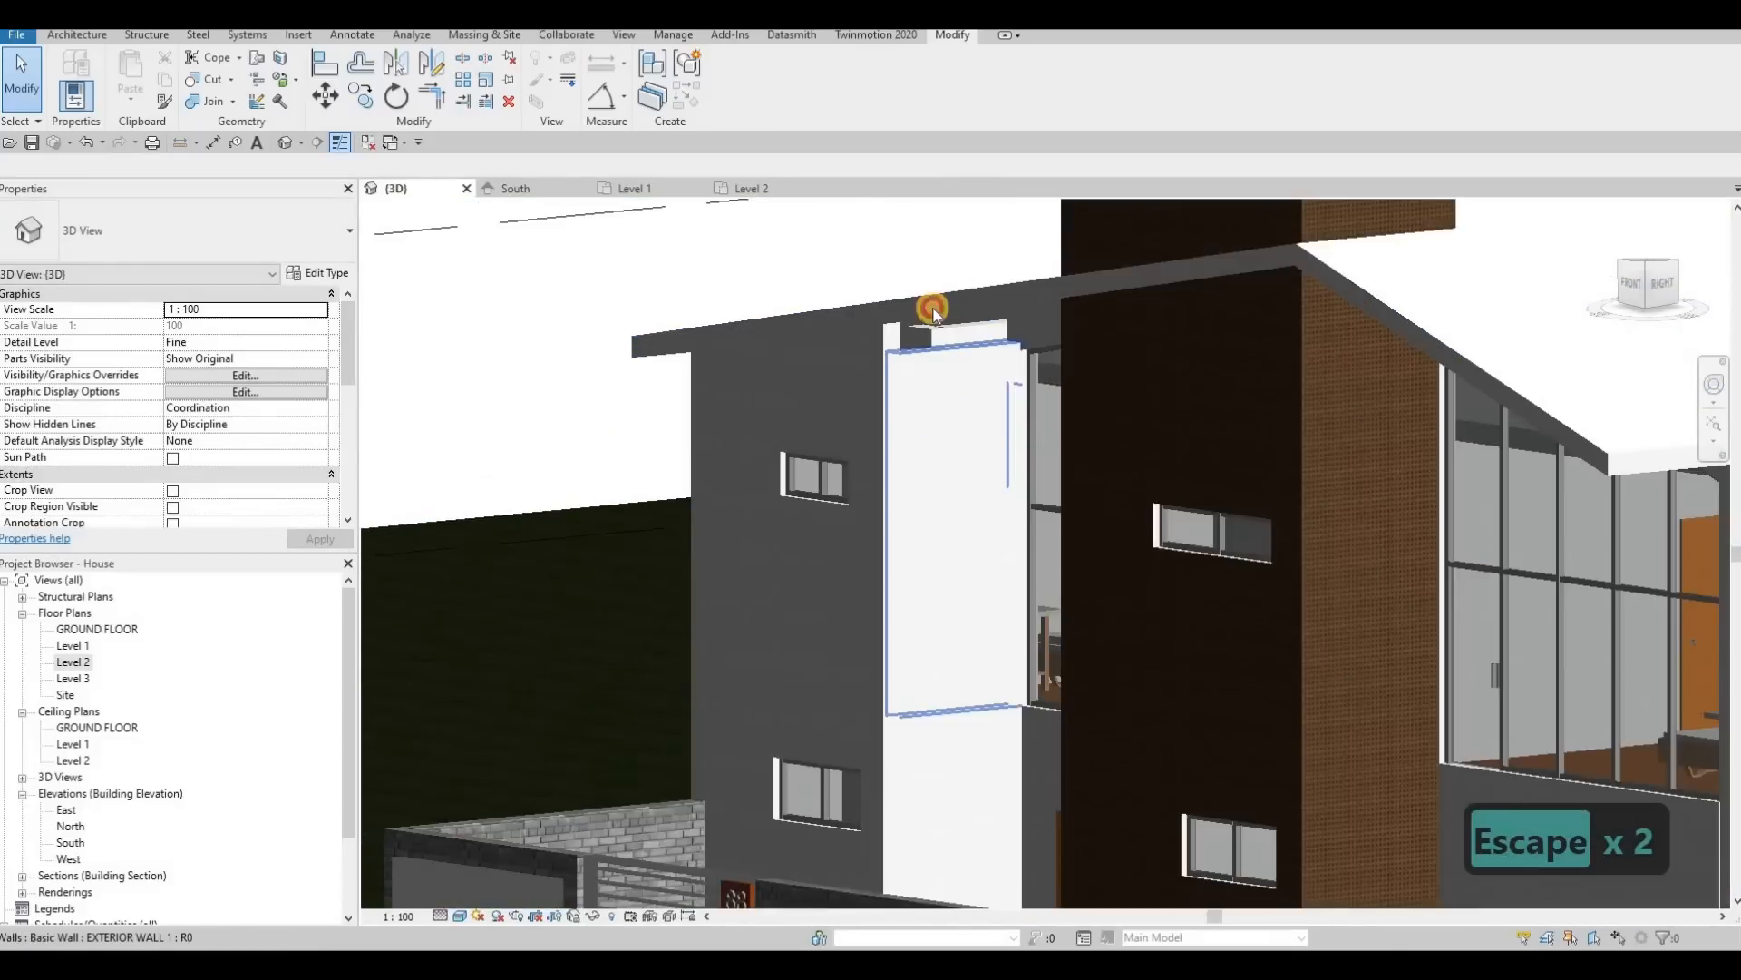
{"action": "left_click", "coordinate": [939, 291]}
{"action": "key", "text": "Escape"}
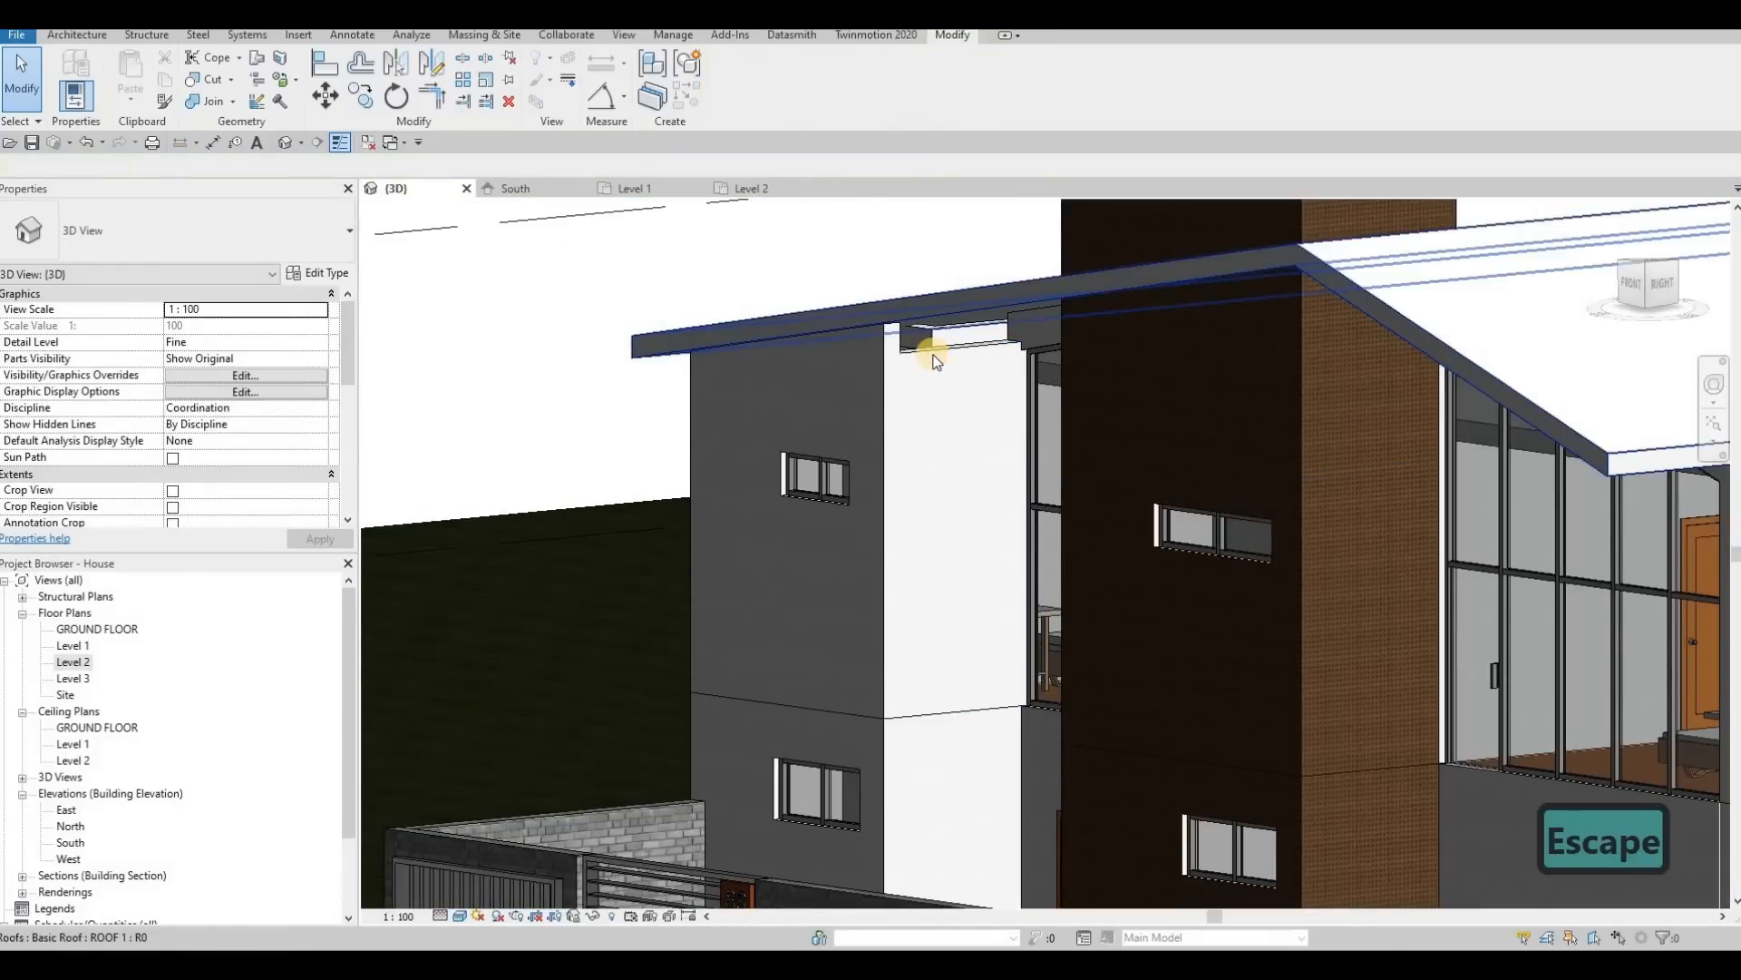
{"action": "left_click", "coordinate": [934, 349]}
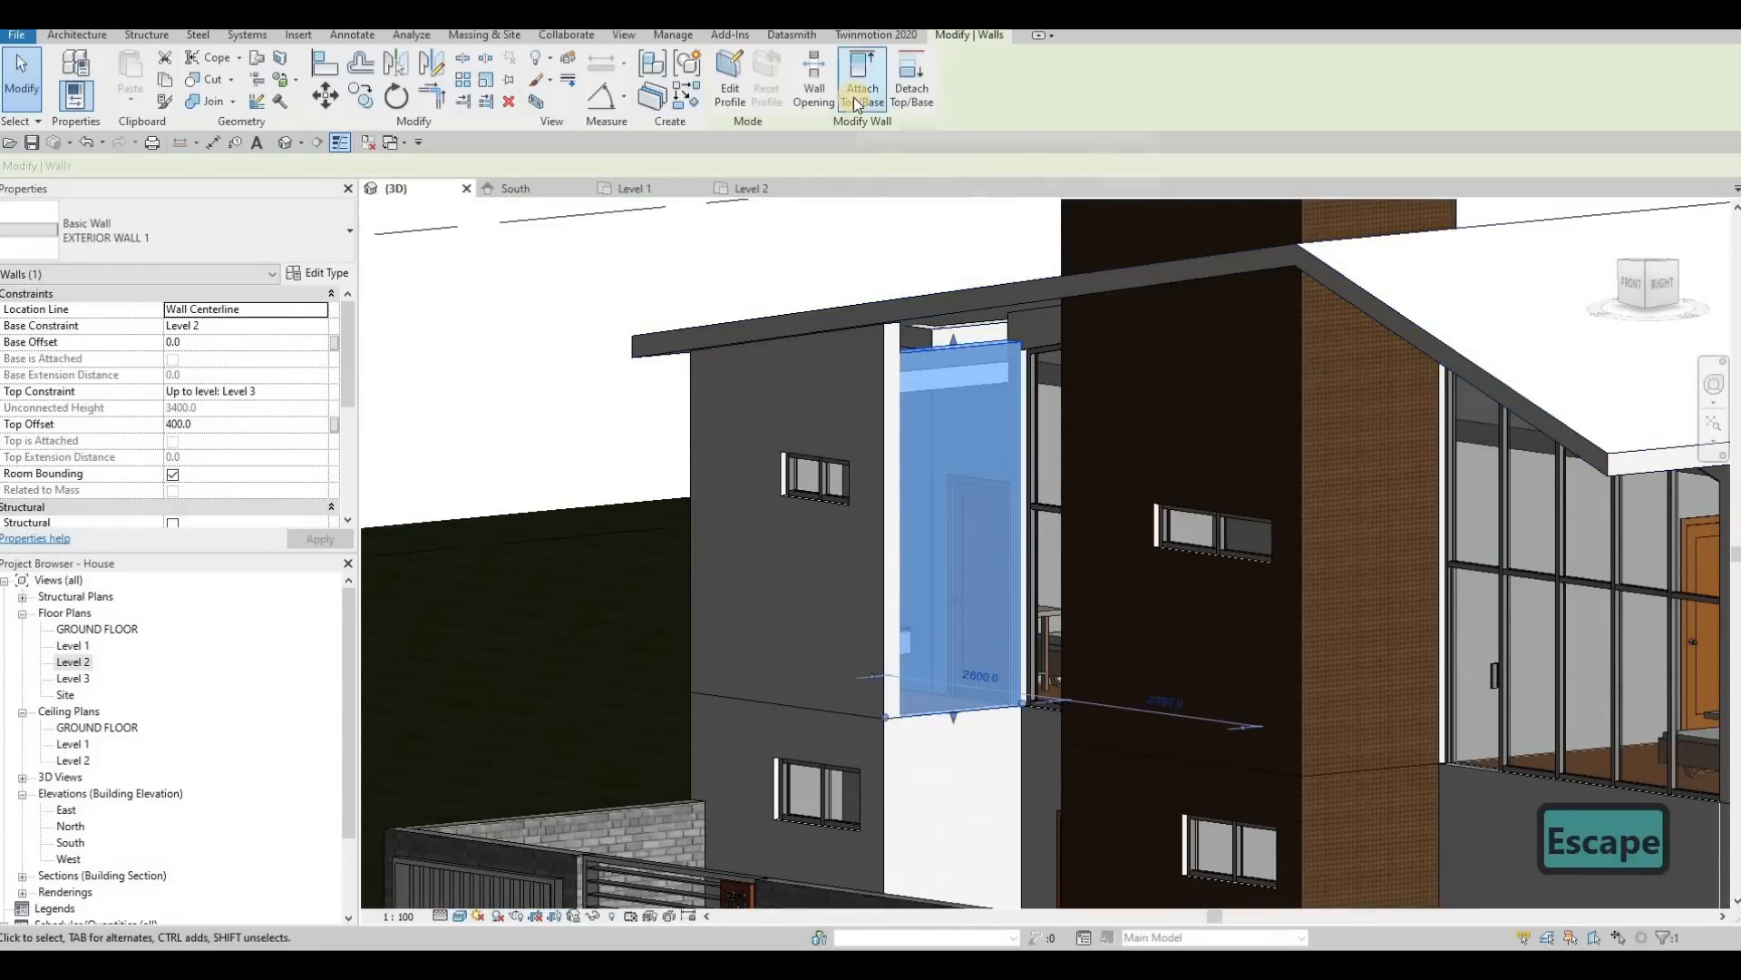
{"action": "left_click", "coordinate": [855, 103]}
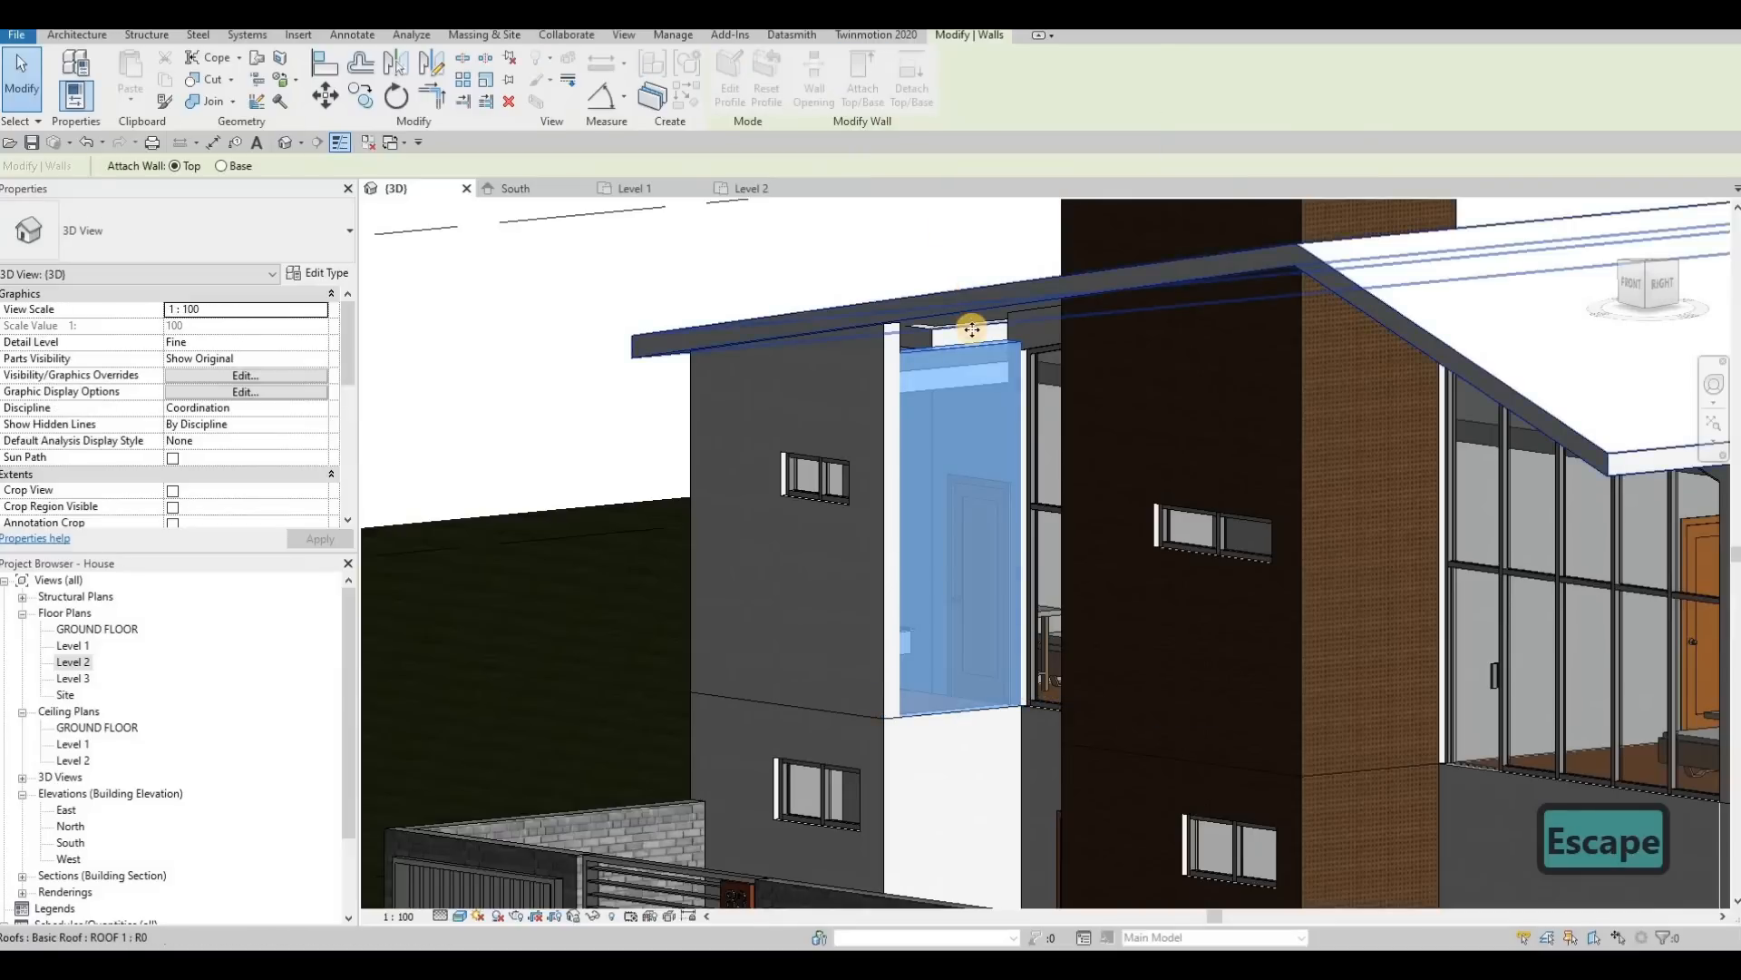
{"action": "left_click", "coordinate": [966, 286]}
{"action": "scroll", "coordinate": [905, 461], "scroll_direction": "down", "scroll_amount": 3}
{"action": "key", "text": "Escape"}
{"action": "key", "text": "Escape"}
Step: Examine the redrawn wall's junction with the roof and the street facade in the 3D view
{"action": "middle_click_drag", "start_coordinate": [984, 575], "coordinate": [910, 324], "text": "shift"}
{"action": "scroll", "coordinate": [910, 325], "scroll_direction": "up", "scroll_amount": 1}
{"action": "left_click", "coordinate": [904, 336]}
{"action": "scroll", "coordinate": [900, 463], "scroll_direction": "down", "scroll_amount": 3}
{"action": "key", "text": "Escape"}
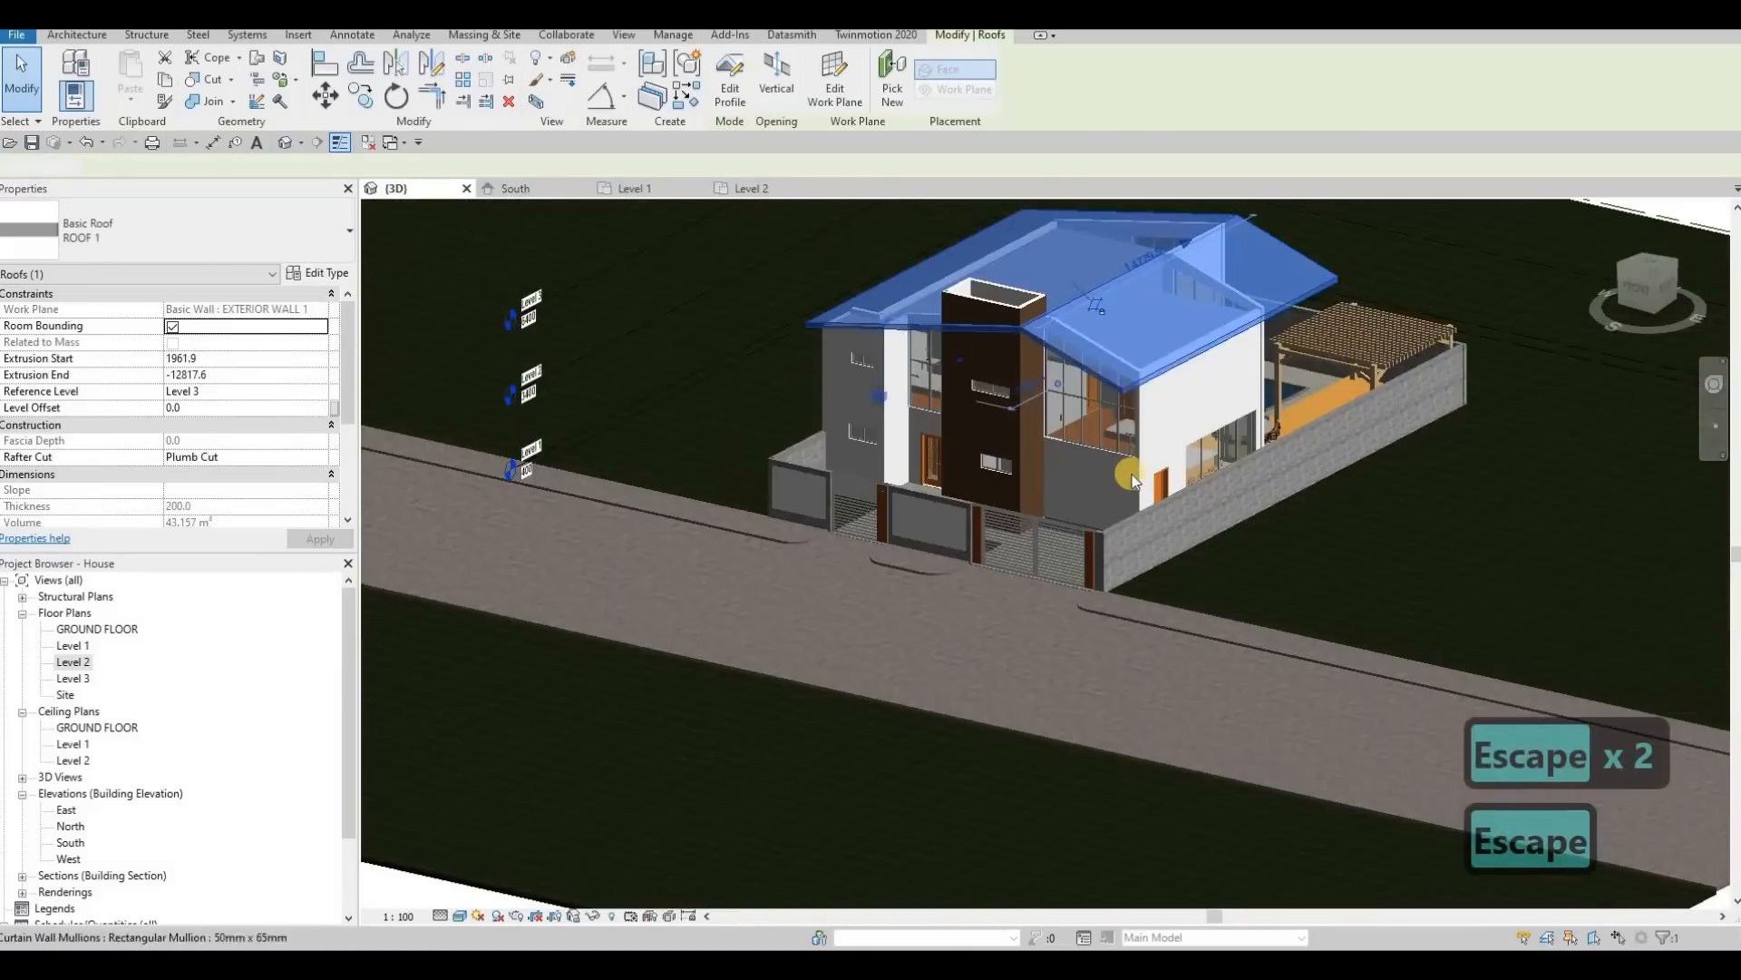
{"action": "middle_click_drag", "start_coordinate": [1128, 471], "coordinate": [780, 387], "text": "shift"}
{"action": "scroll", "coordinate": [497, 318], "scroll_direction": "up", "scroll_amount": 4}
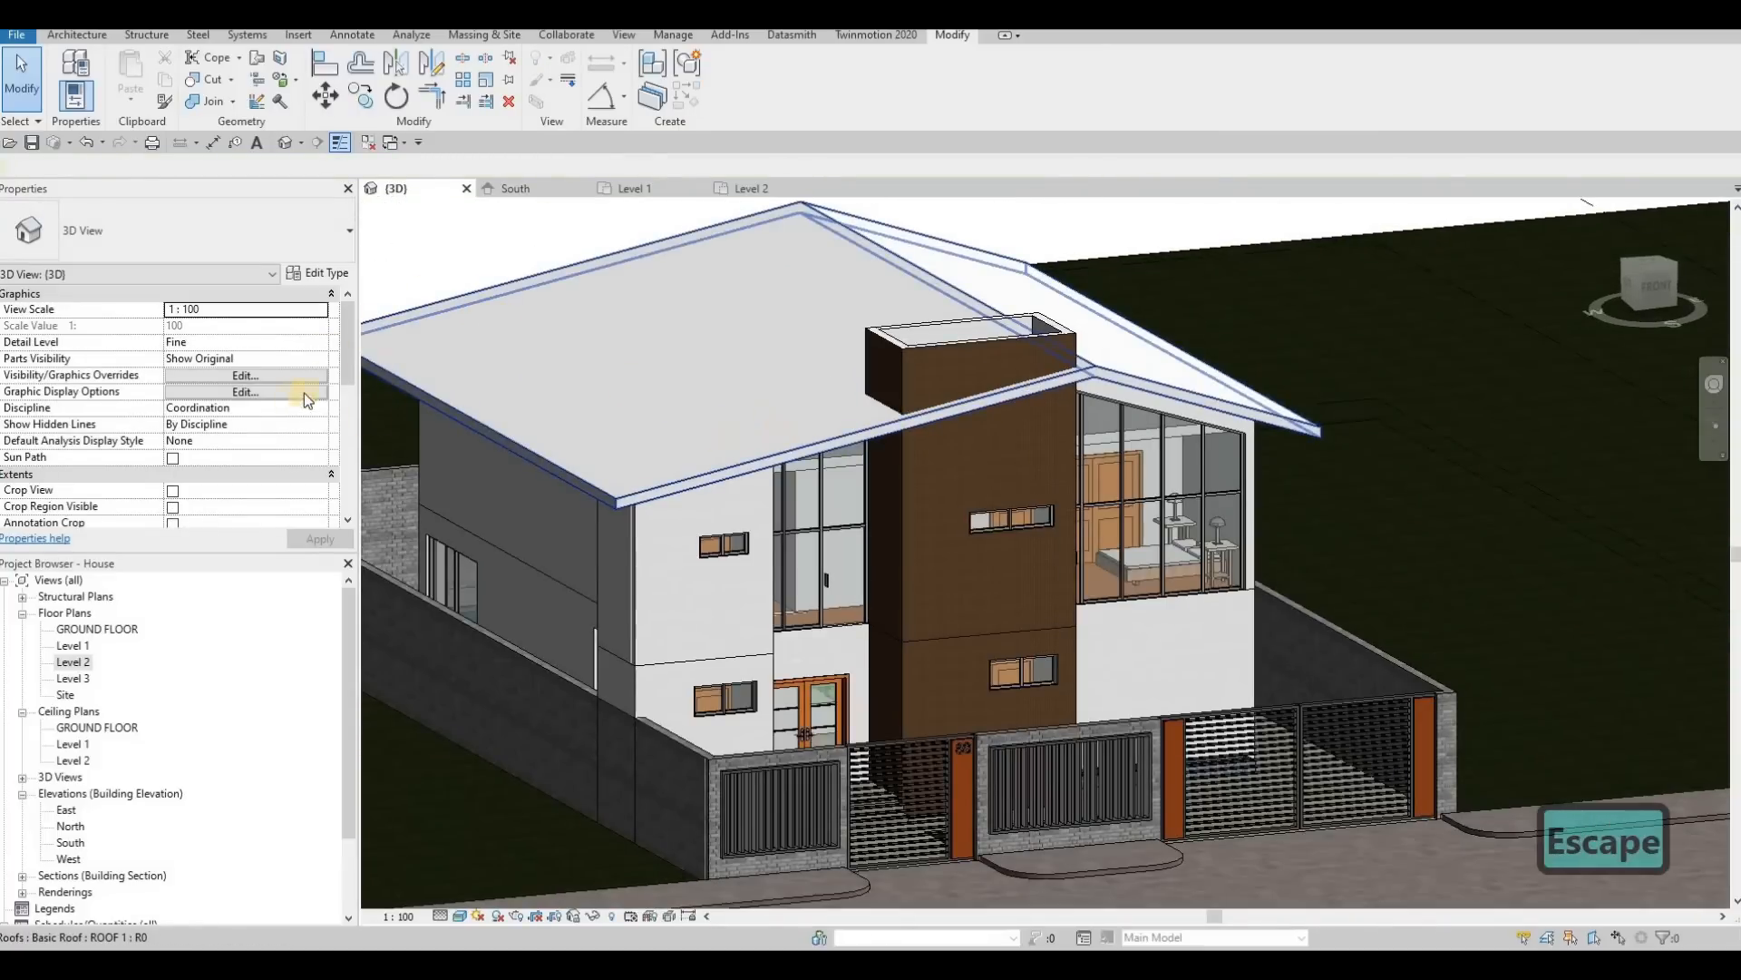
Step: Add a roof fascia along both sloping front edges and the adjoining side eave of the main roof
{"action": "left_click", "coordinate": [70, 36]}
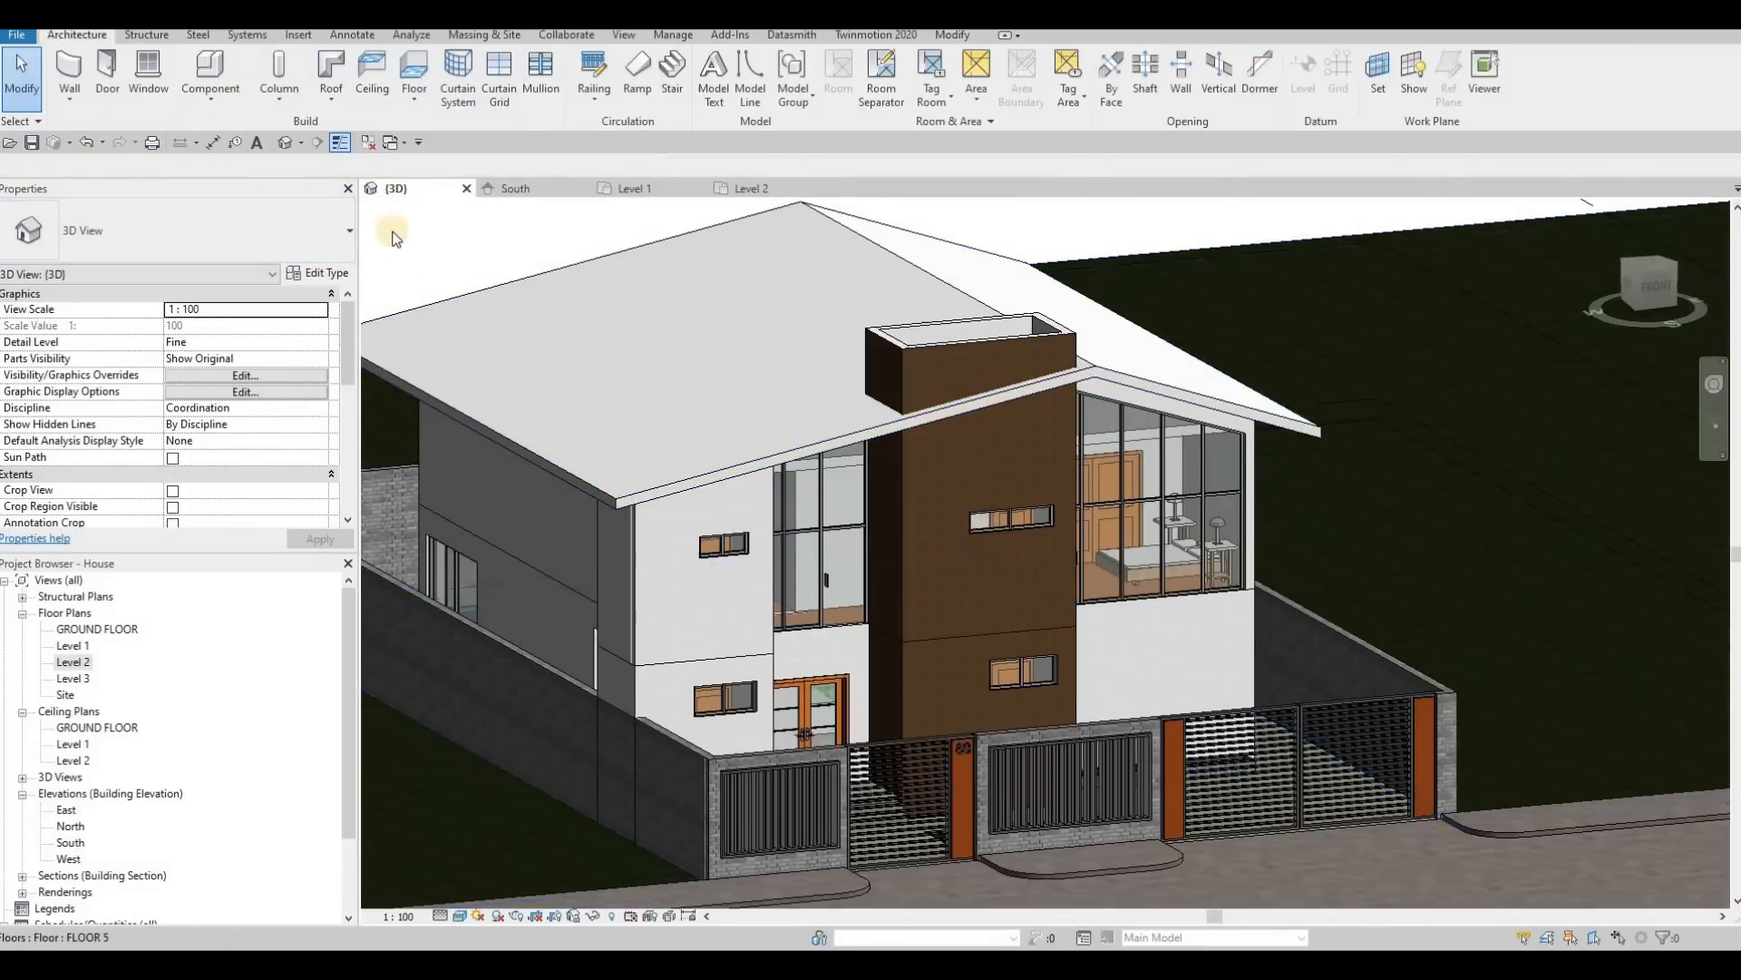
{"action": "left_click", "coordinate": [334, 106]}
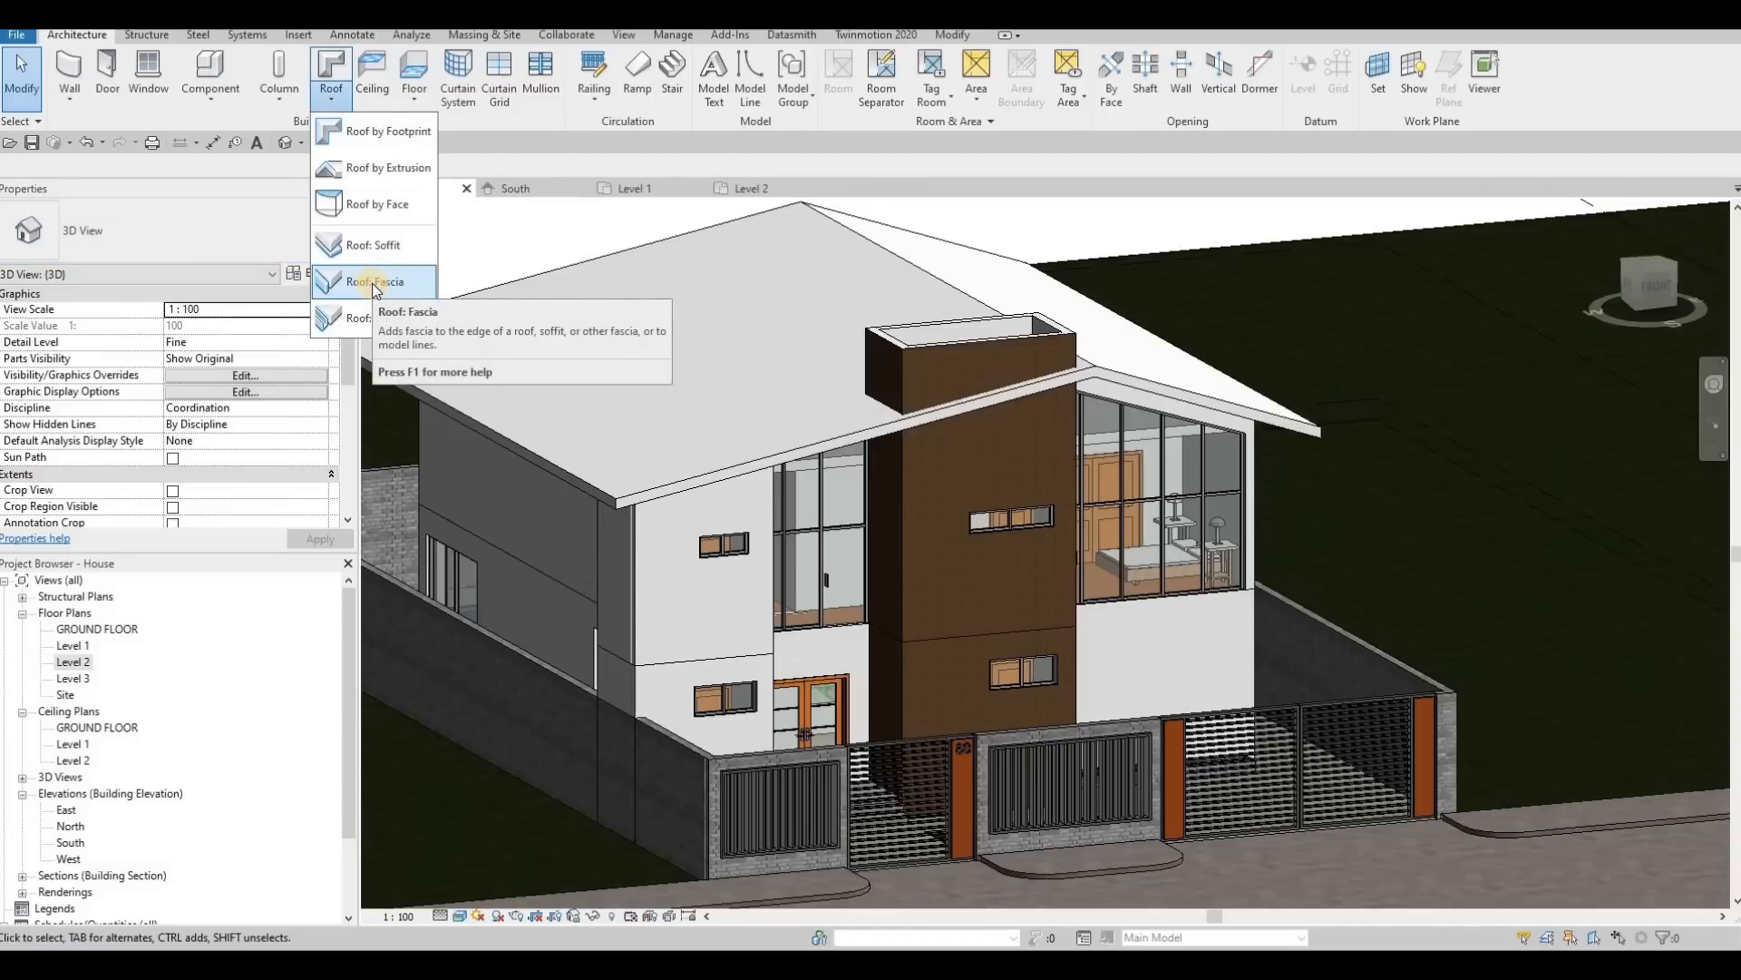
{"action": "left_click", "coordinate": [375, 282]}
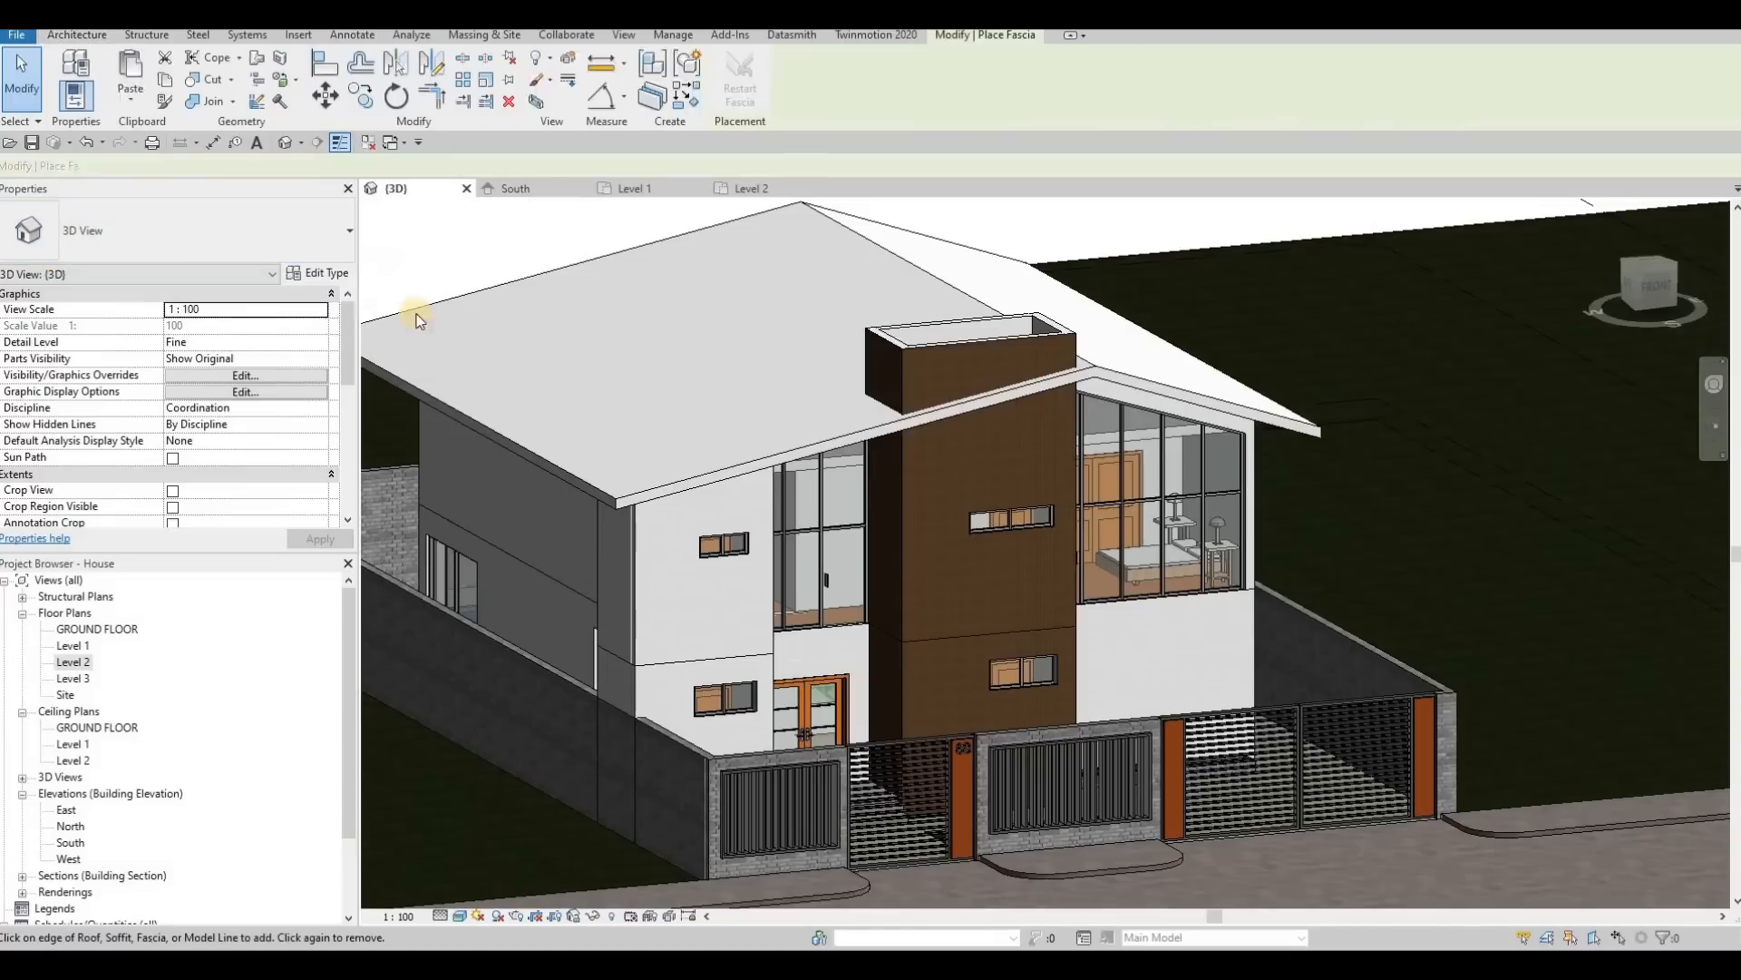
{"action": "left_click", "coordinate": [785, 444]}
{"action": "left_click", "coordinate": [562, 470]}
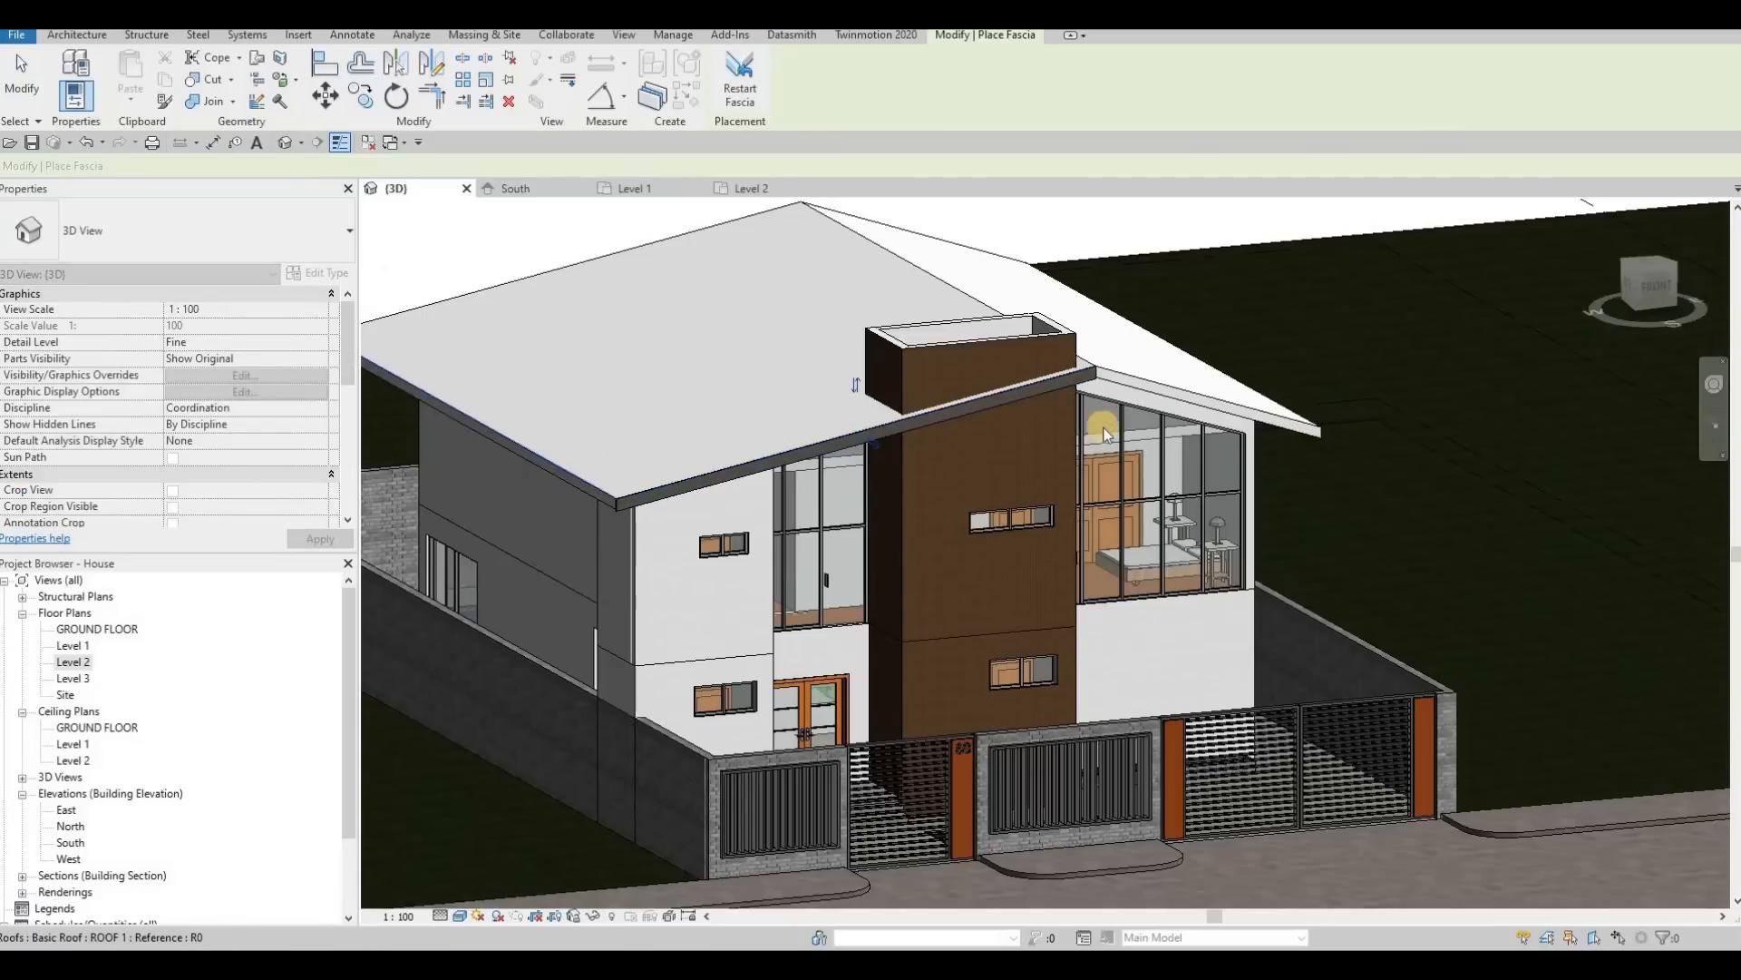
{"action": "left_click", "coordinate": [1171, 392]}
Step: Extend the fascia along the opposite side eave and the rear edge of the roof, and finish placing it
{"action": "middle_click_drag", "start_coordinate": [932, 446], "coordinate": [798, 504], "text": "shift"}
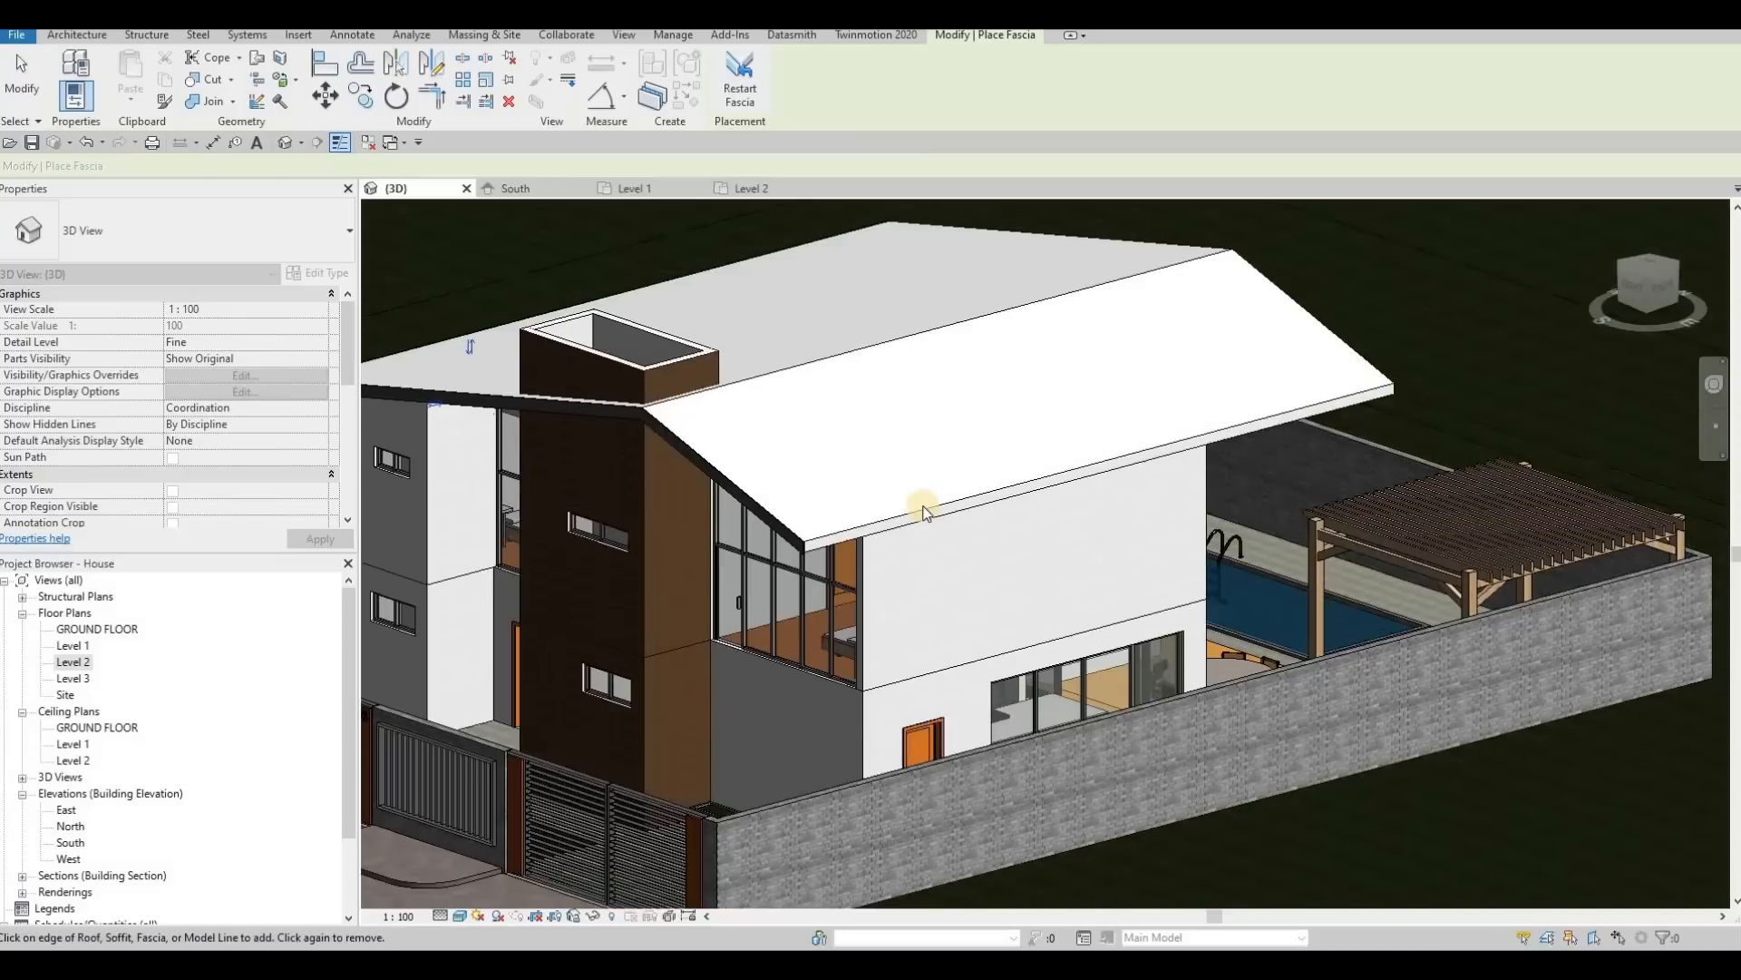
{"action": "left_click", "coordinate": [962, 504]}
{"action": "middle_click_drag", "start_coordinate": [948, 474], "coordinate": [994, 458], "text": "shift"}
{"action": "left_click", "coordinate": [1080, 415]}
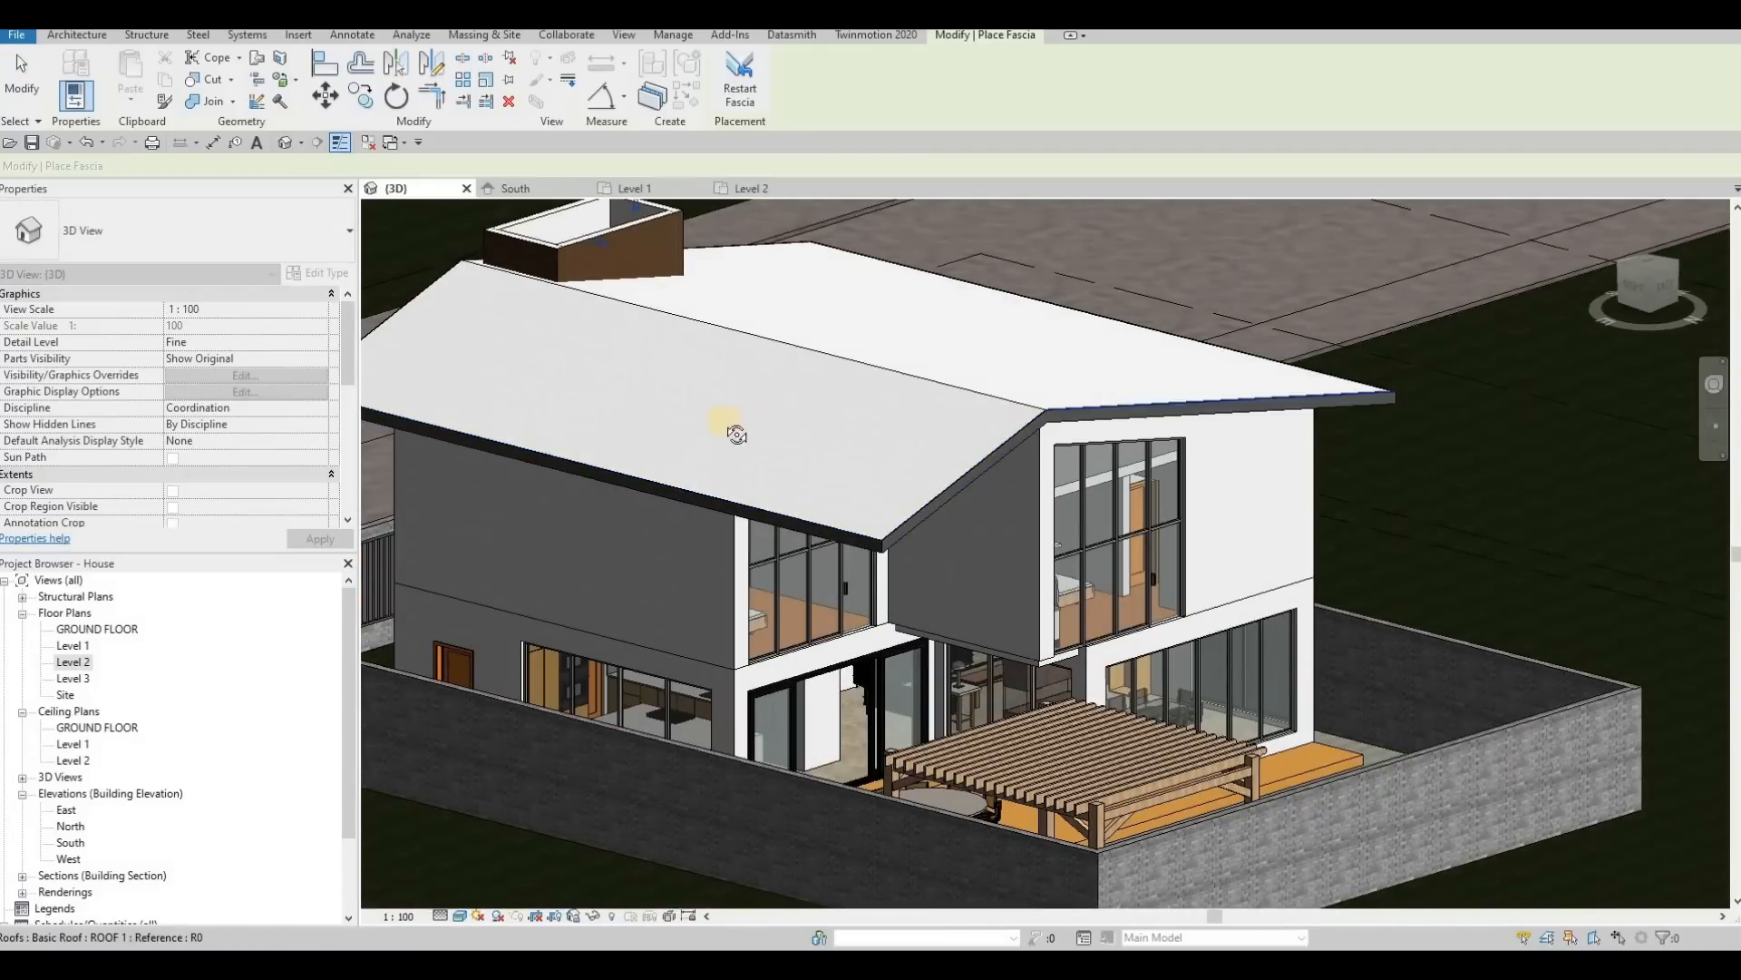
{"action": "middle_click_drag", "start_coordinate": [719, 381], "coordinate": [1093, 249], "text": "shift"}
{"action": "scroll", "coordinate": [1012, 304], "scroll_direction": "up", "scroll_amount": 5}
{"action": "middle_click_drag", "start_coordinate": [1021, 431], "coordinate": [915, 509], "text": "shift"}
{"action": "key", "text": "Escape"}
{"action": "key", "text": "Escape"}
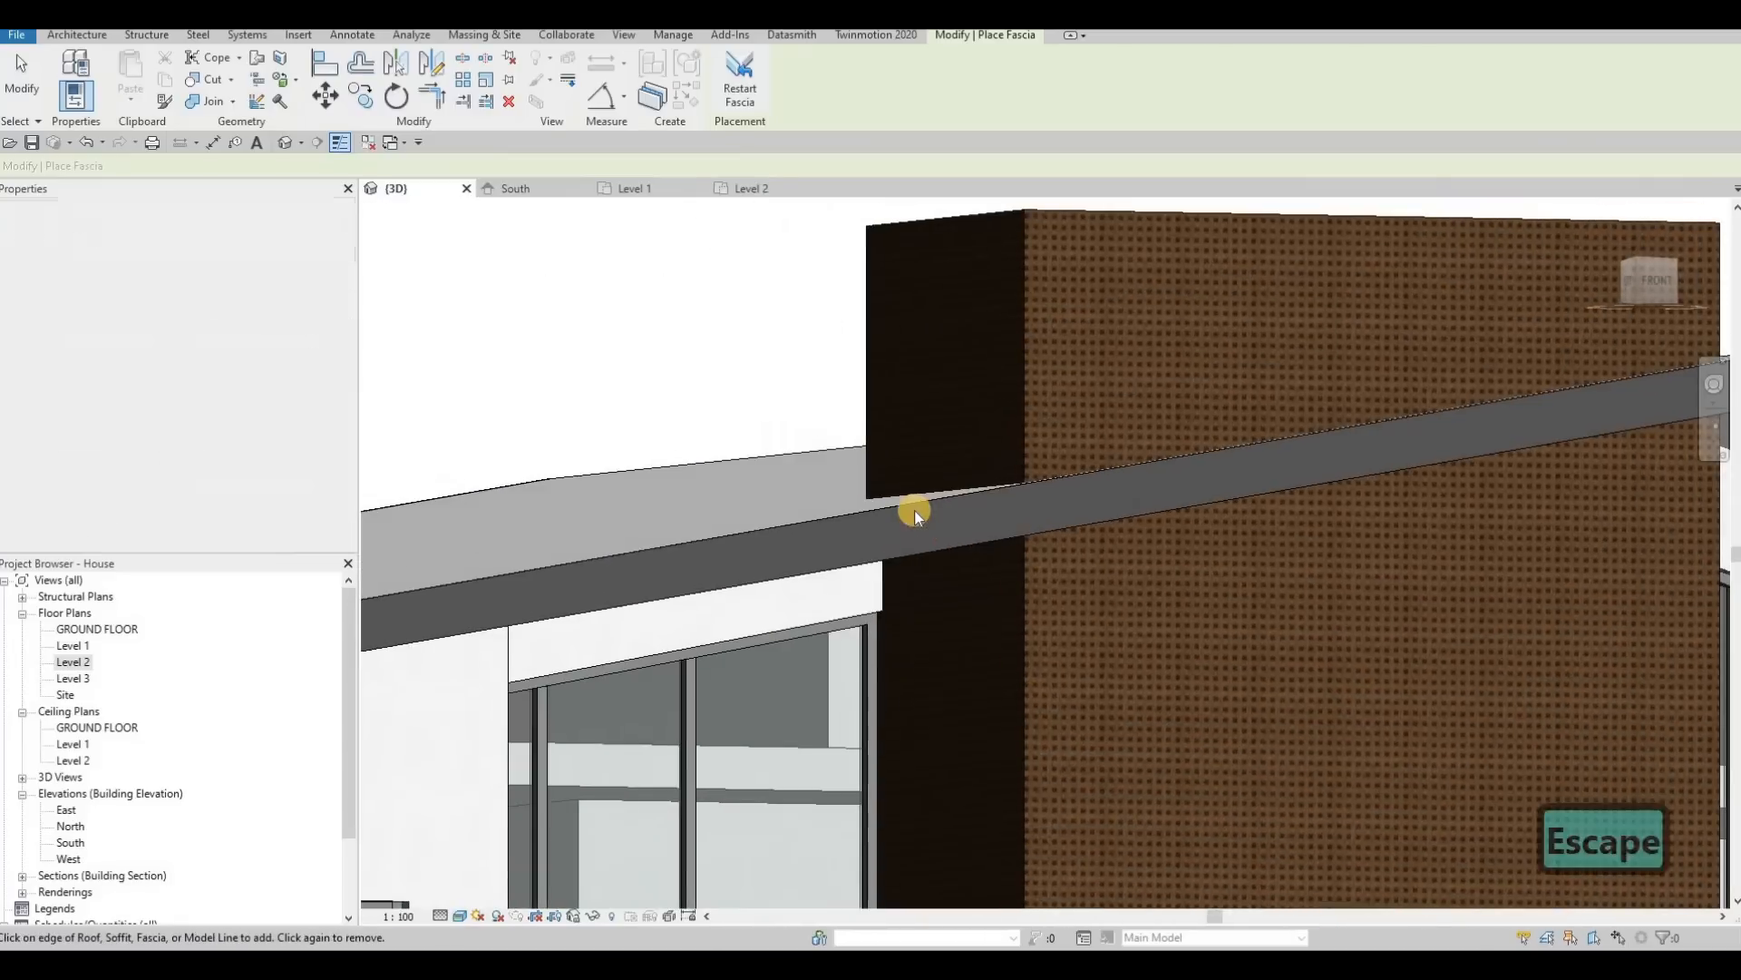
Step: Open the material of the main roof's fascia type for editing and browse the Metal category of the AEC Materials library
{"action": "left_click", "coordinate": [922, 506]}
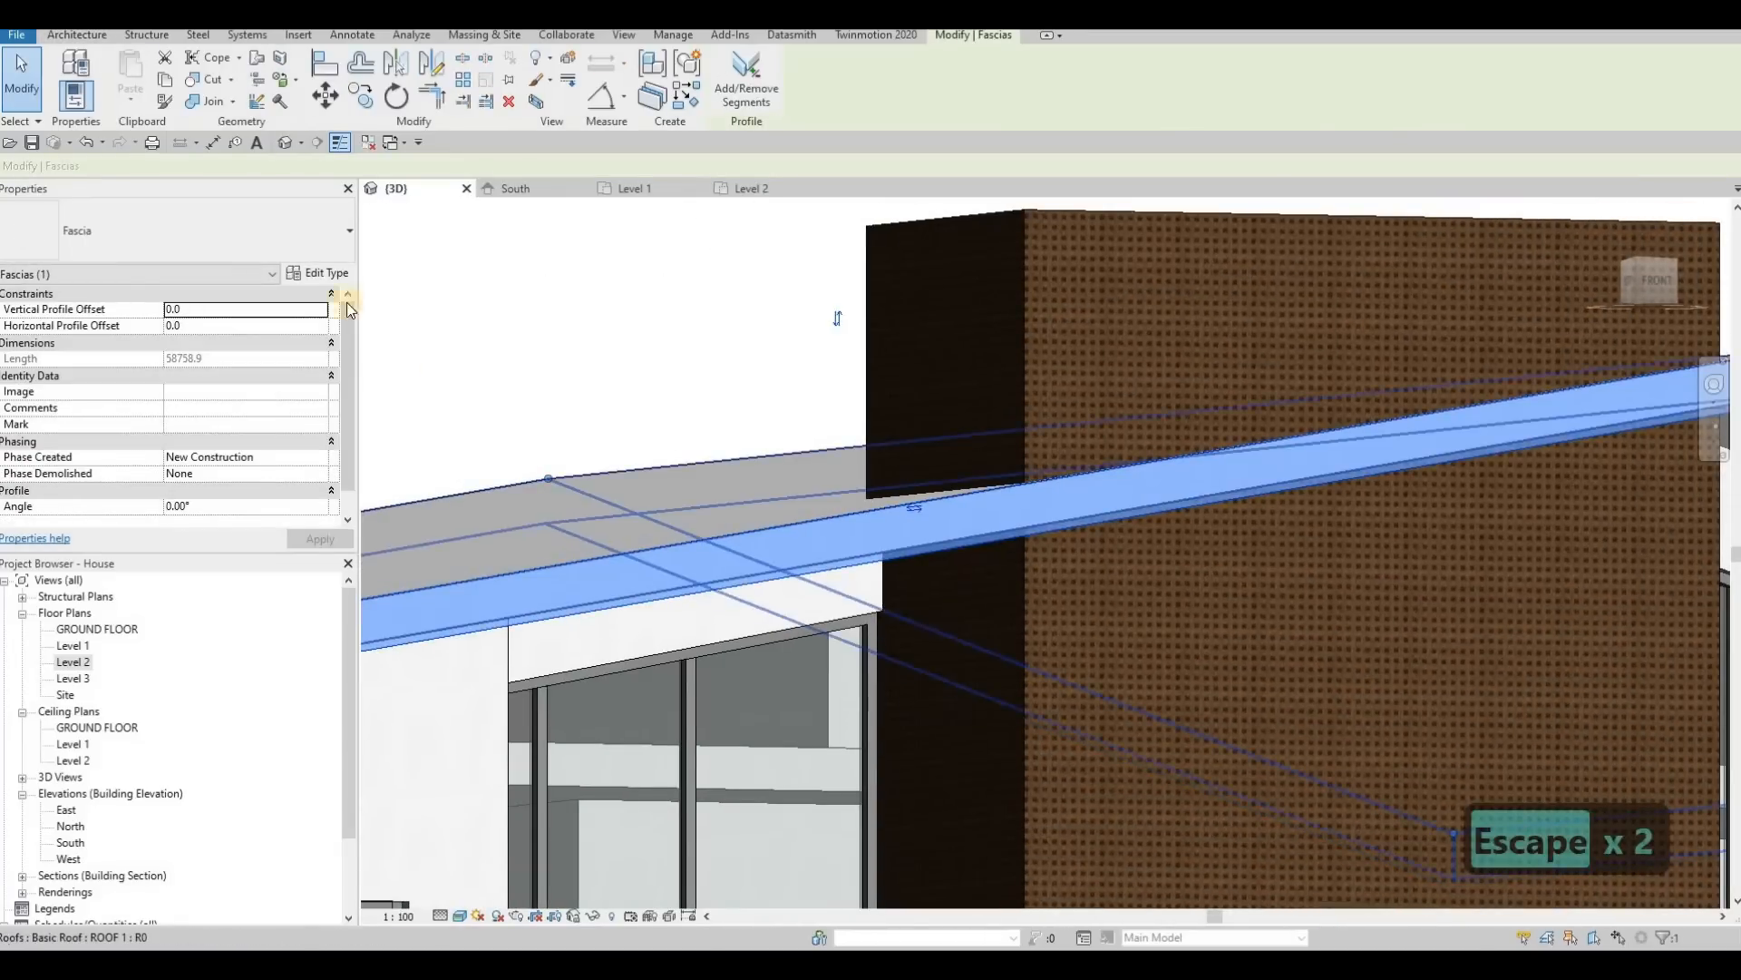
{"action": "left_click", "coordinate": [329, 271]}
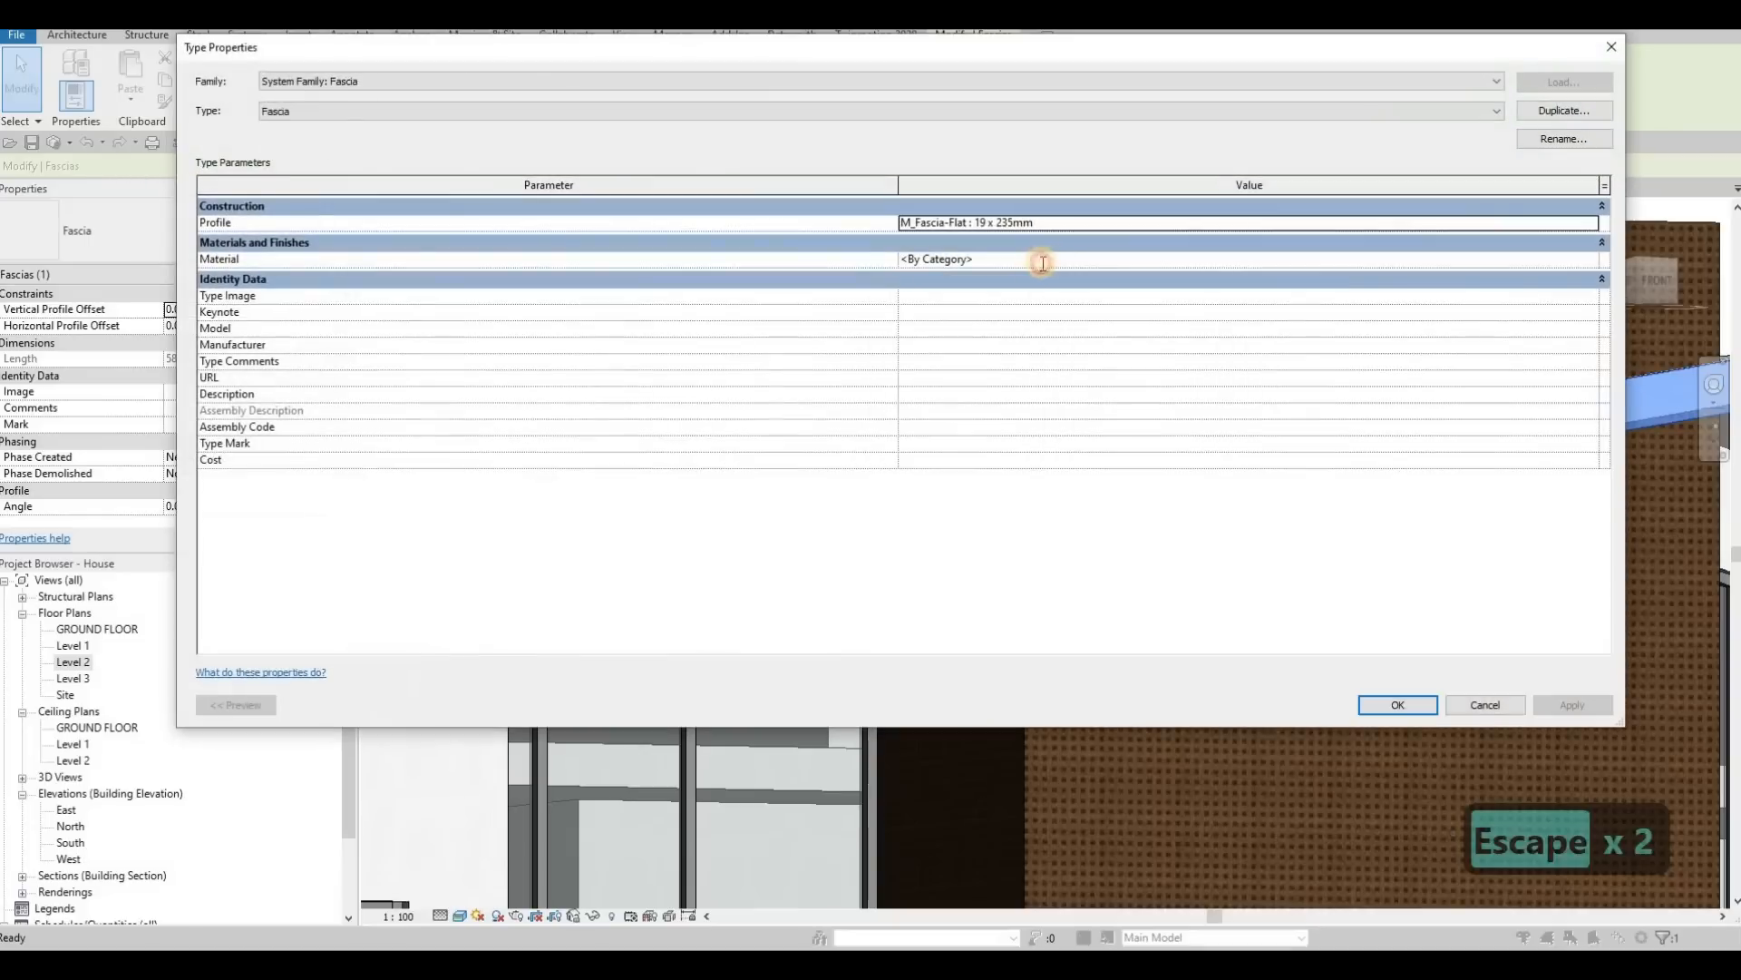
{"action": "left_click", "coordinate": [1041, 261]}
{"action": "left_click", "coordinate": [1593, 259]}
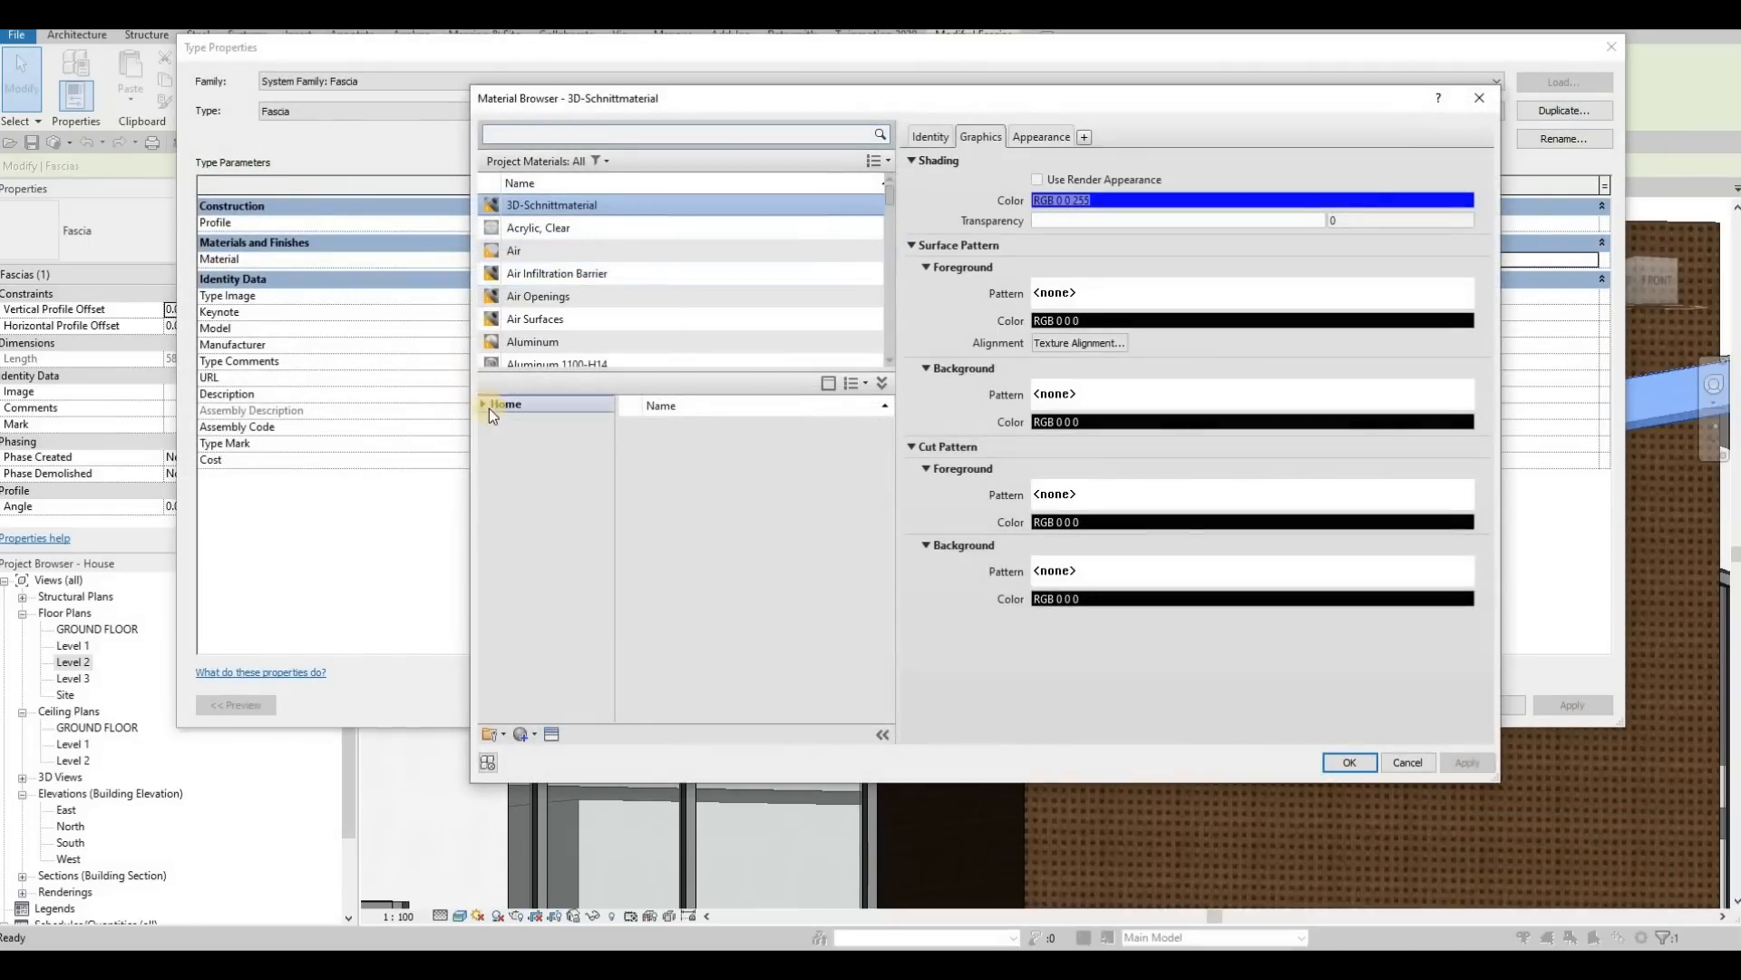
{"action": "double_click", "coordinate": [508, 439]}
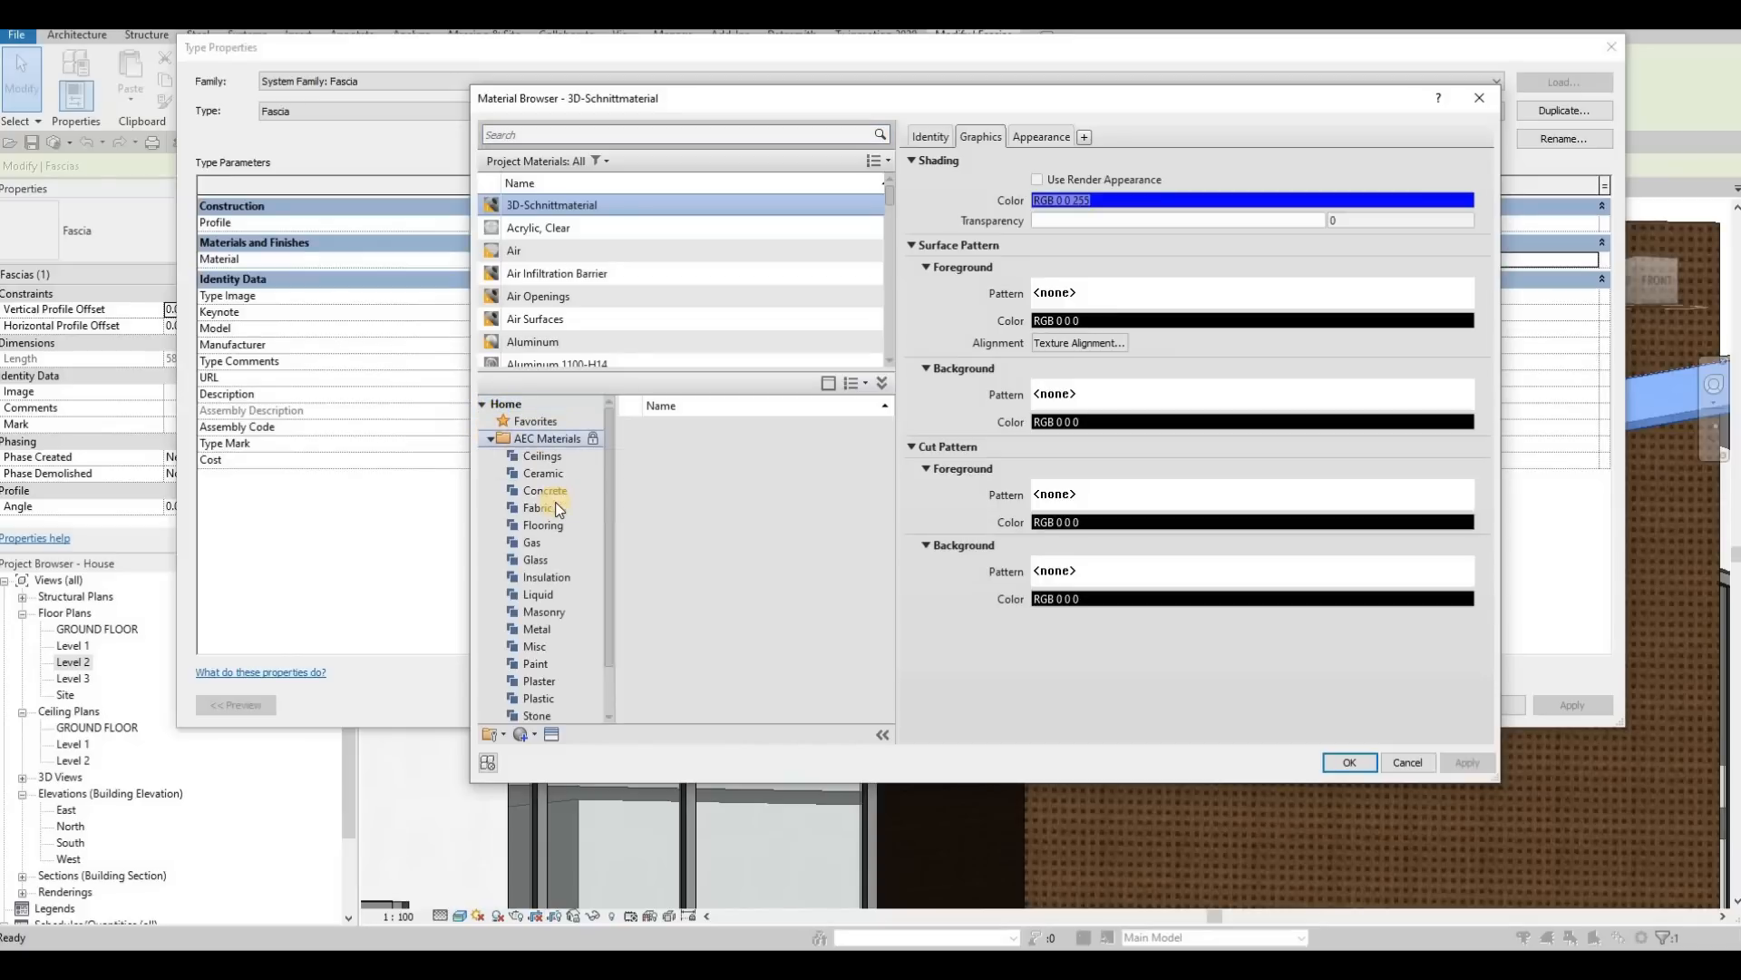
{"action": "scroll", "coordinate": [555, 580], "scroll_direction": "down", "scroll_amount": 1}
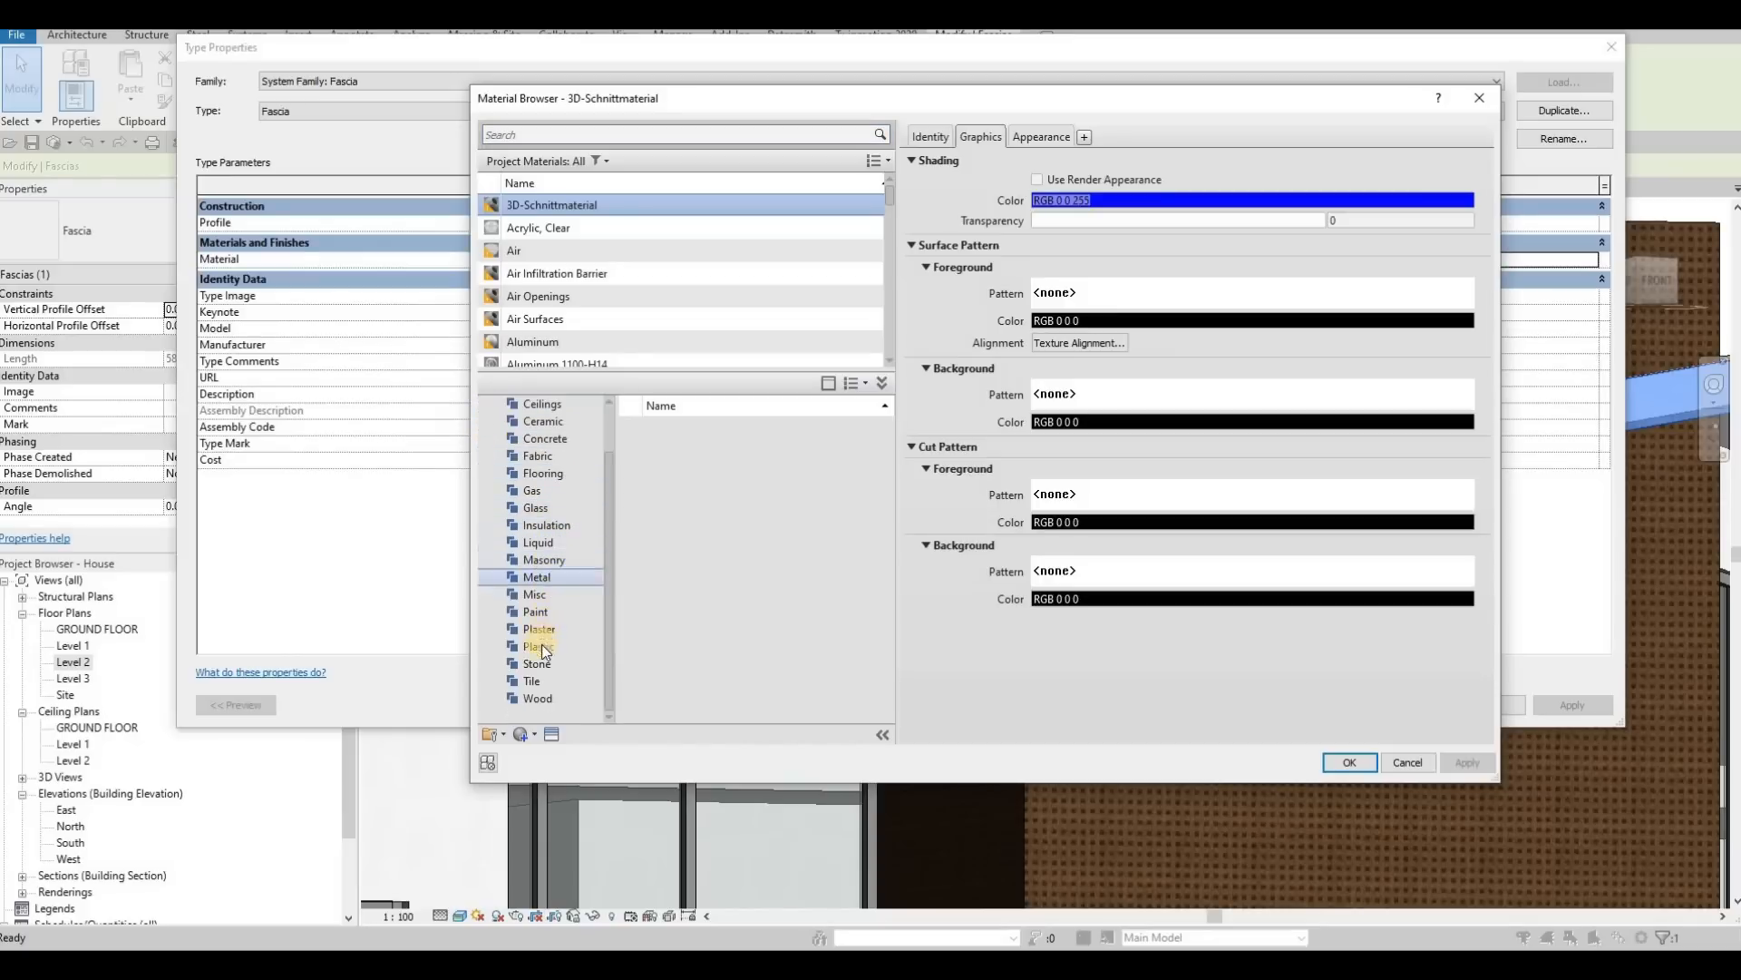
{"action": "left_click", "coordinate": [544, 577]}
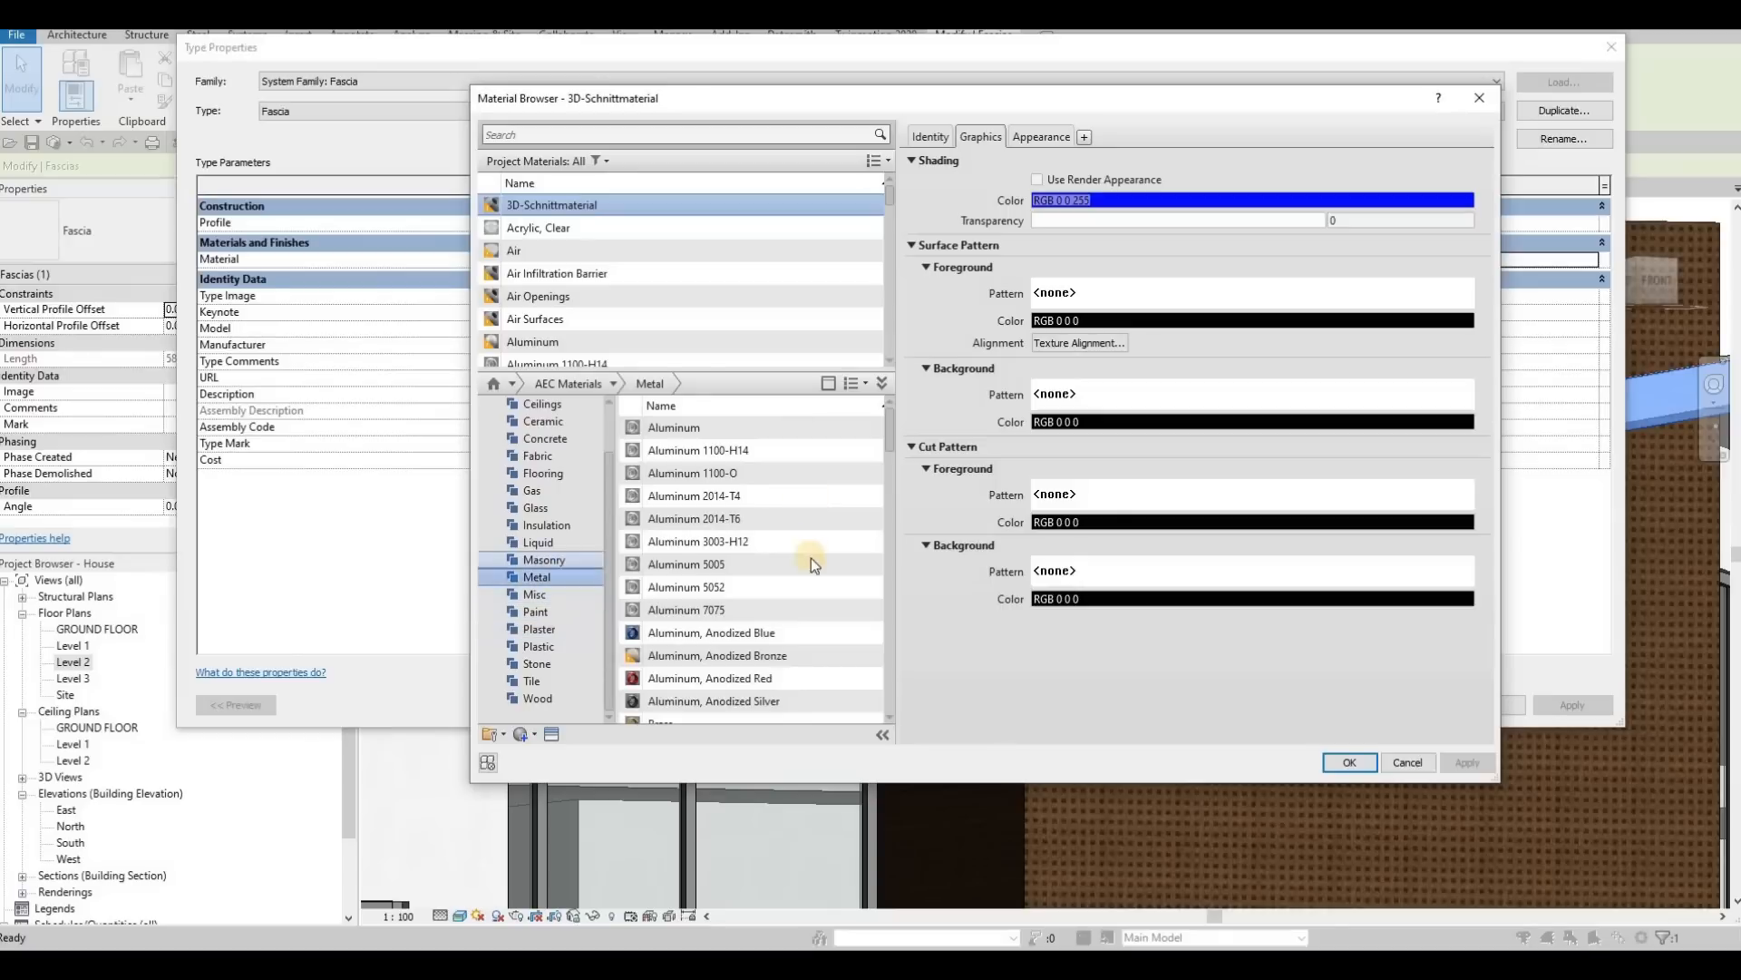
Step: Add Aluminum, Anodized Bronze from the metal library to the project and assign it as the fascia type's material
{"action": "left_click", "coordinate": [856, 562]}
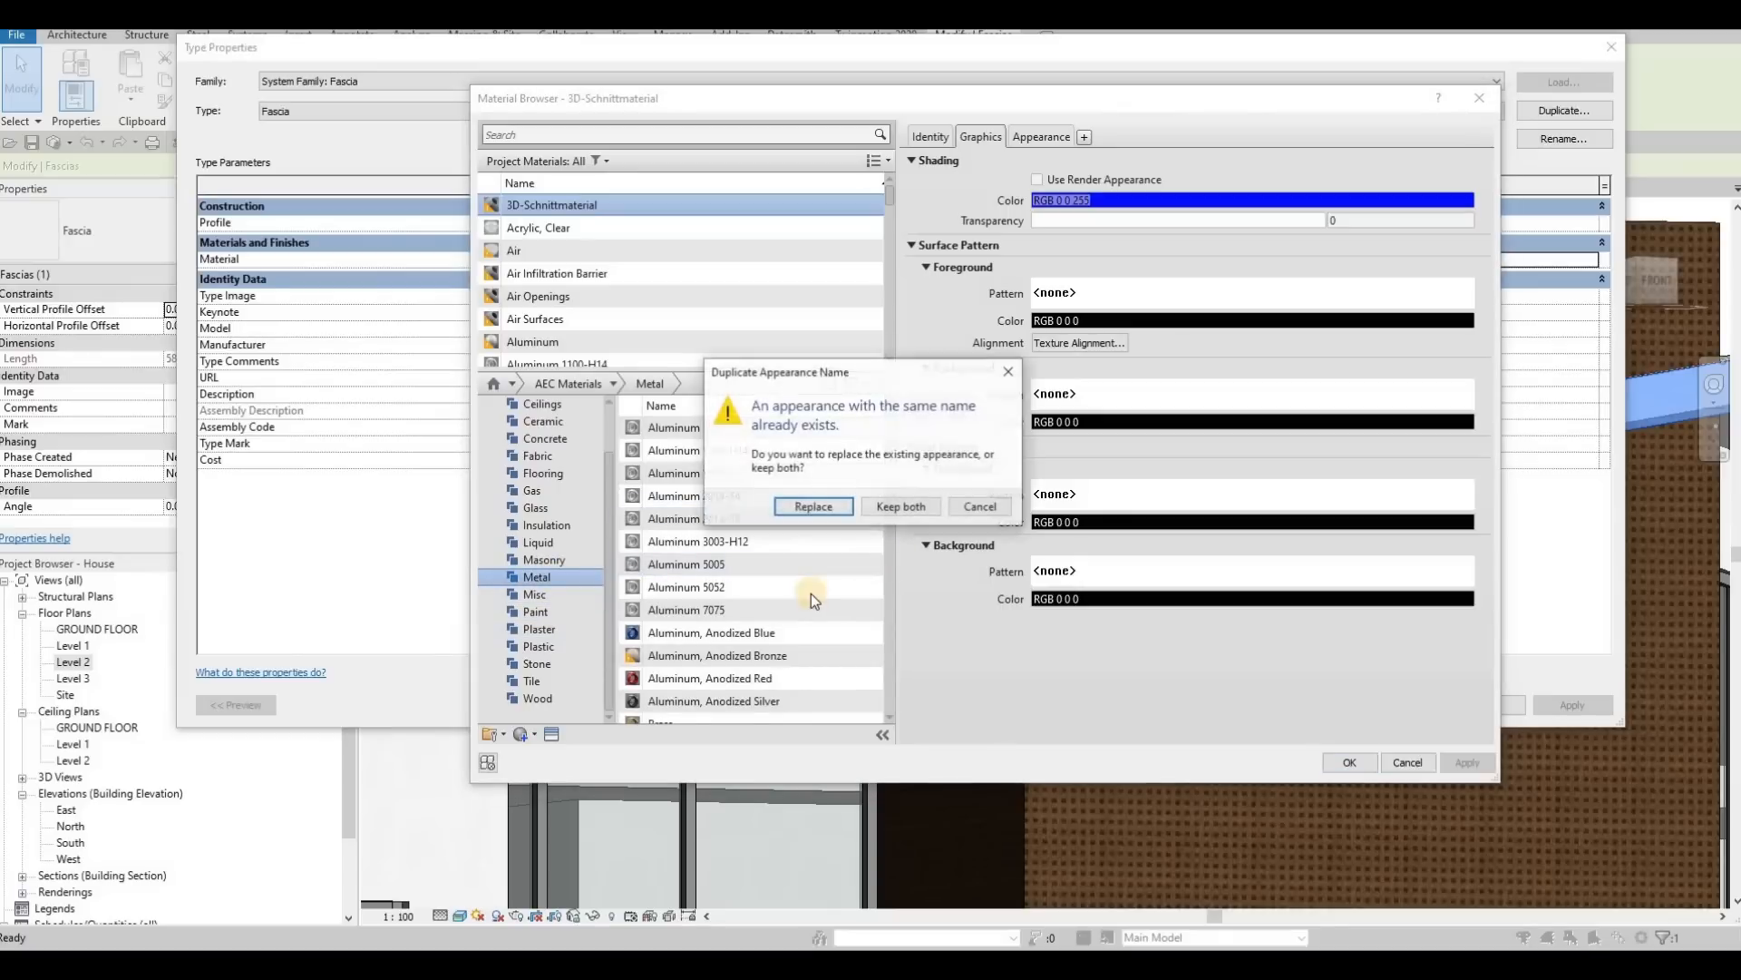
{"action": "key", "text": "Escape"}
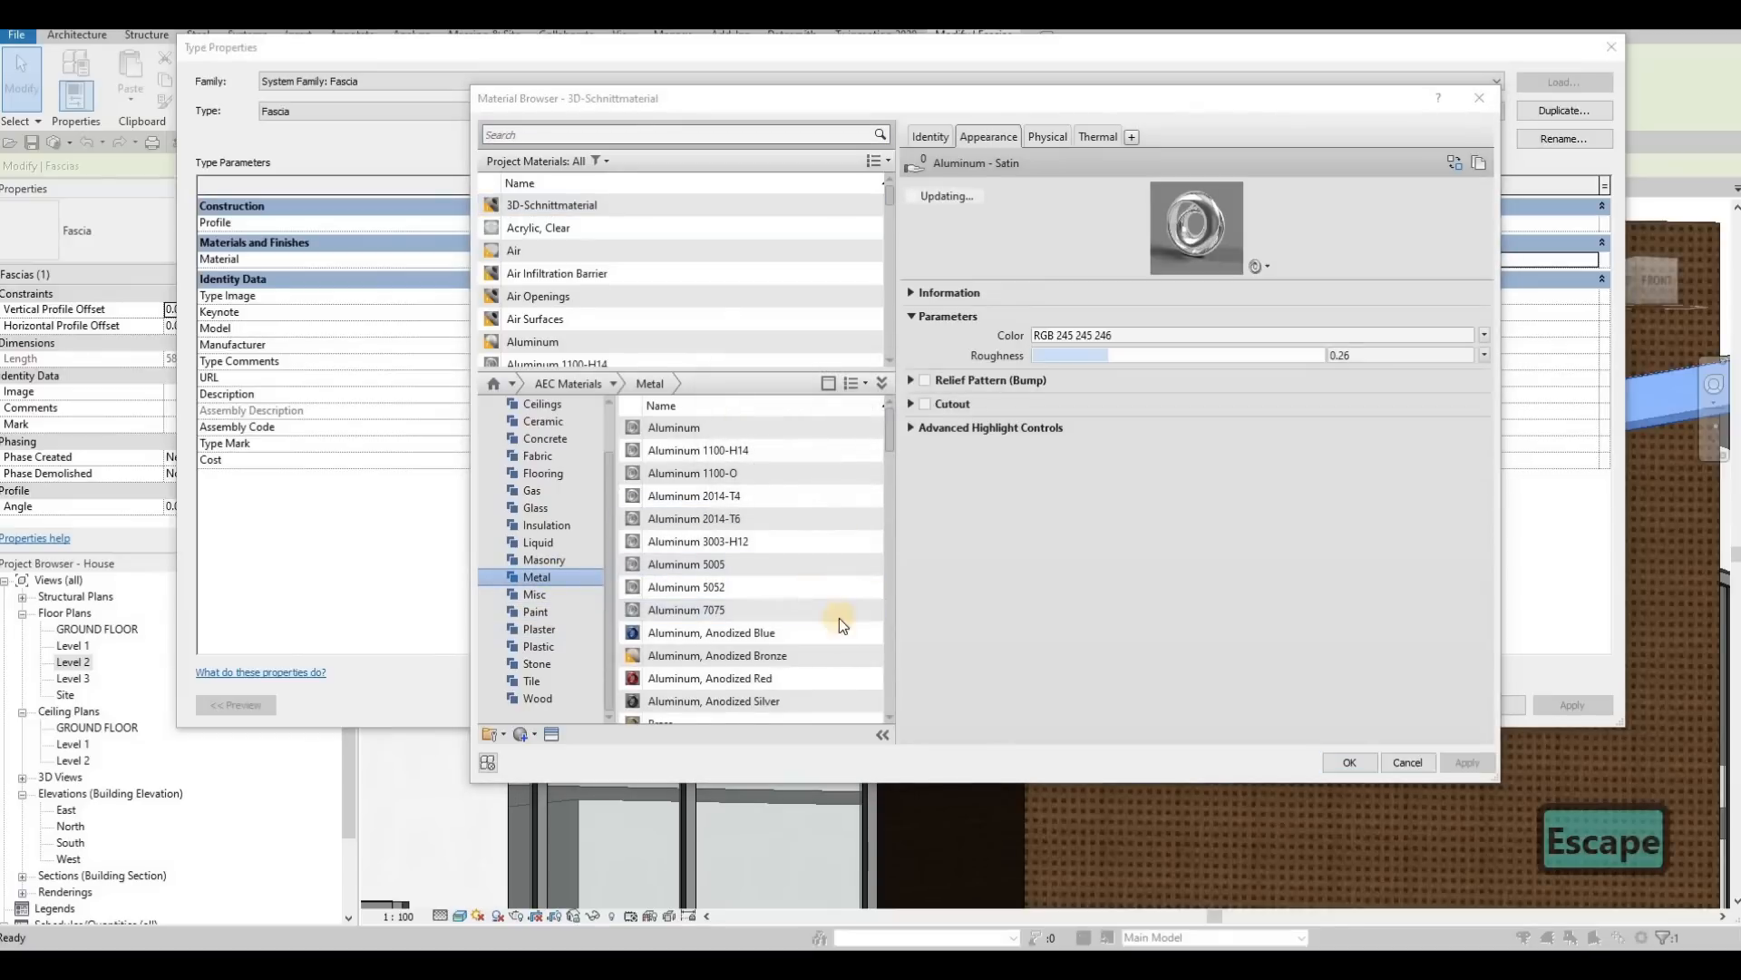
{"action": "left_click", "coordinate": [853, 655]}
{"action": "key", "text": "Escape"}
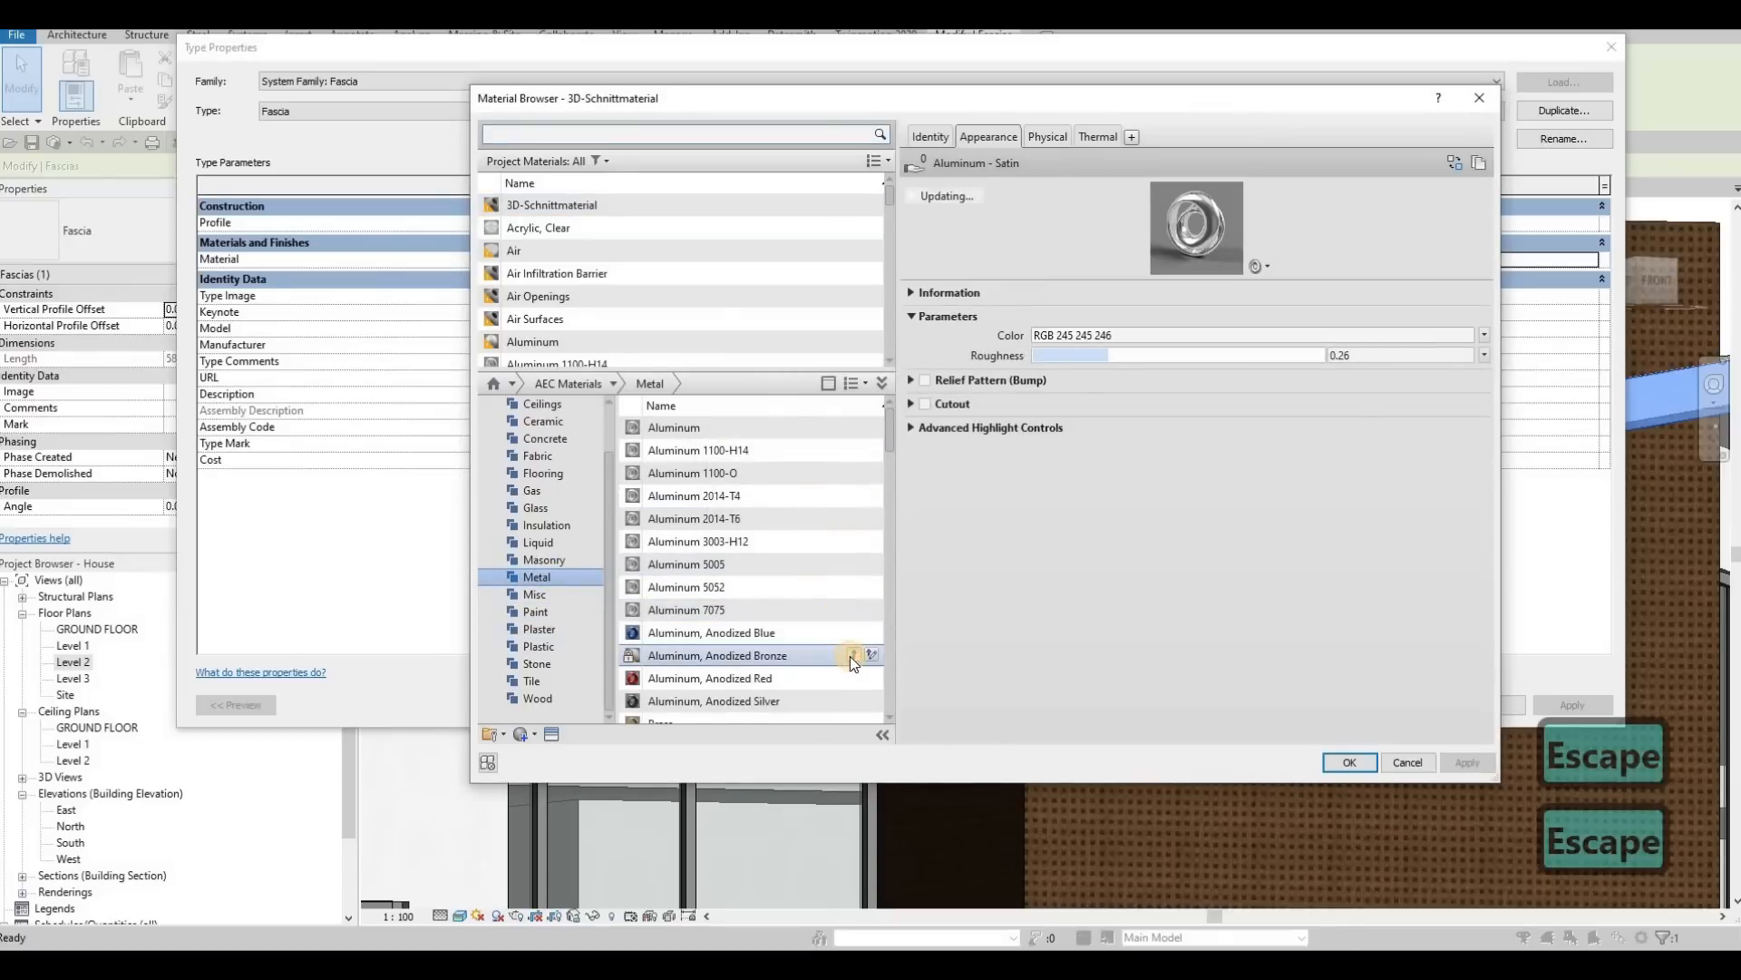
{"action": "left_click", "coordinate": [1461, 768]}
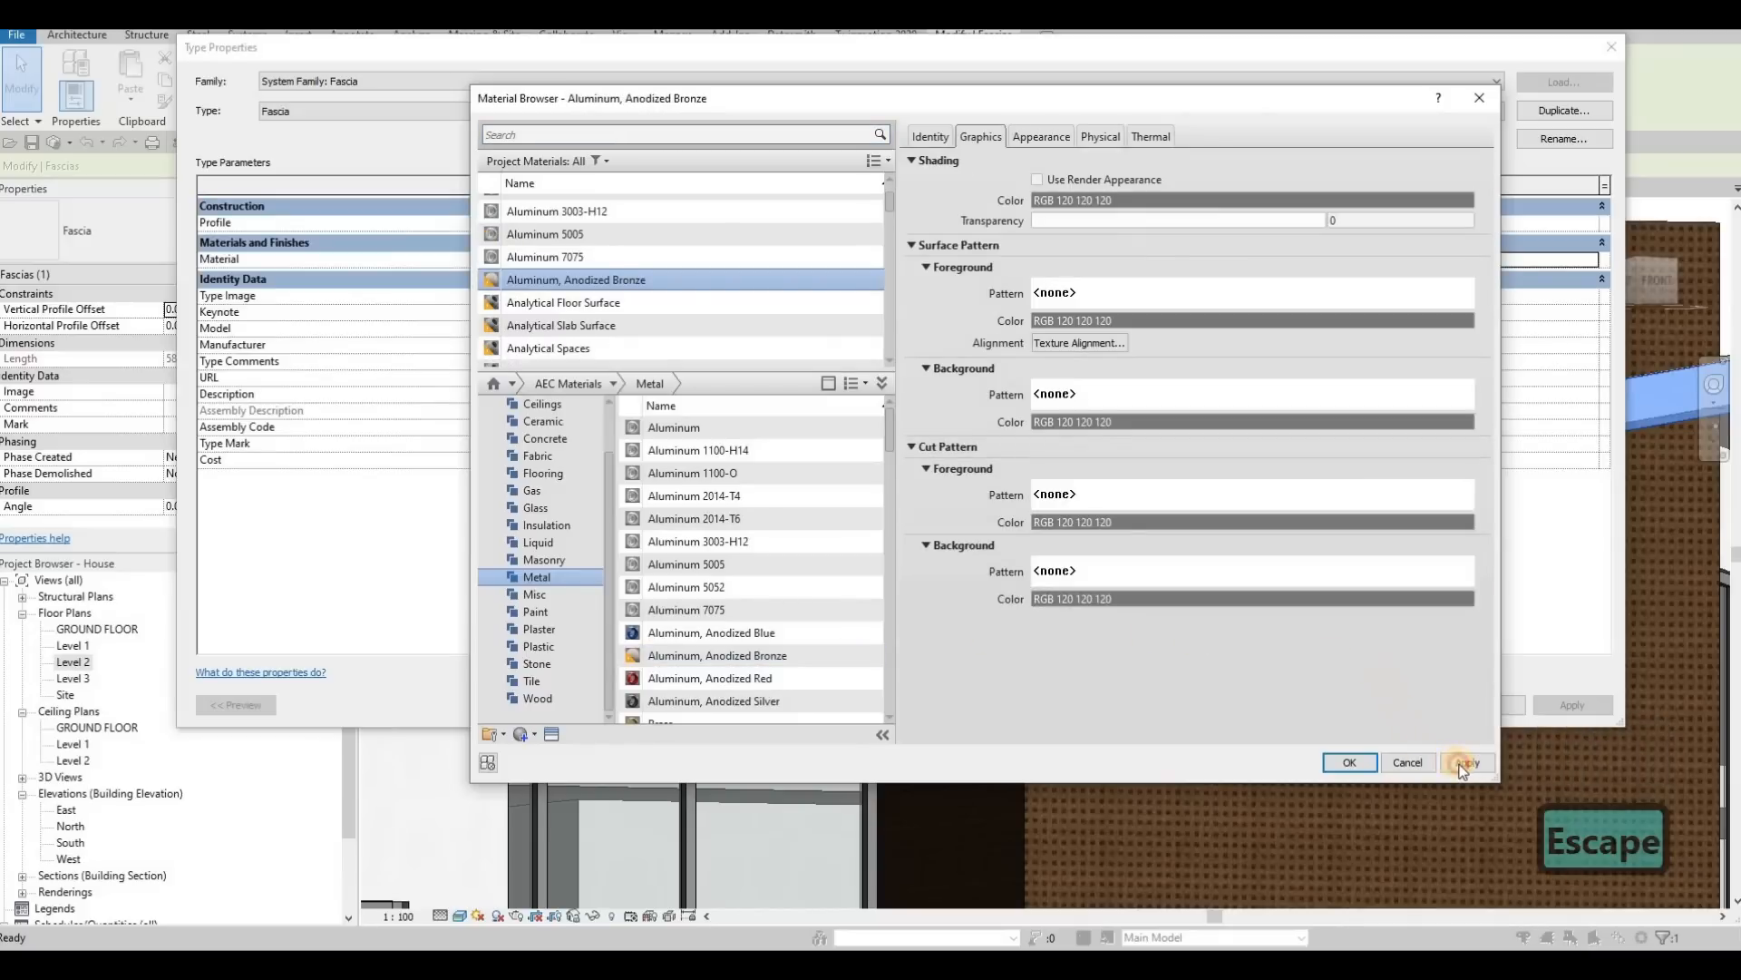
{"action": "left_click", "coordinate": [1348, 764]}
{"action": "left_click", "coordinate": [1553, 705]}
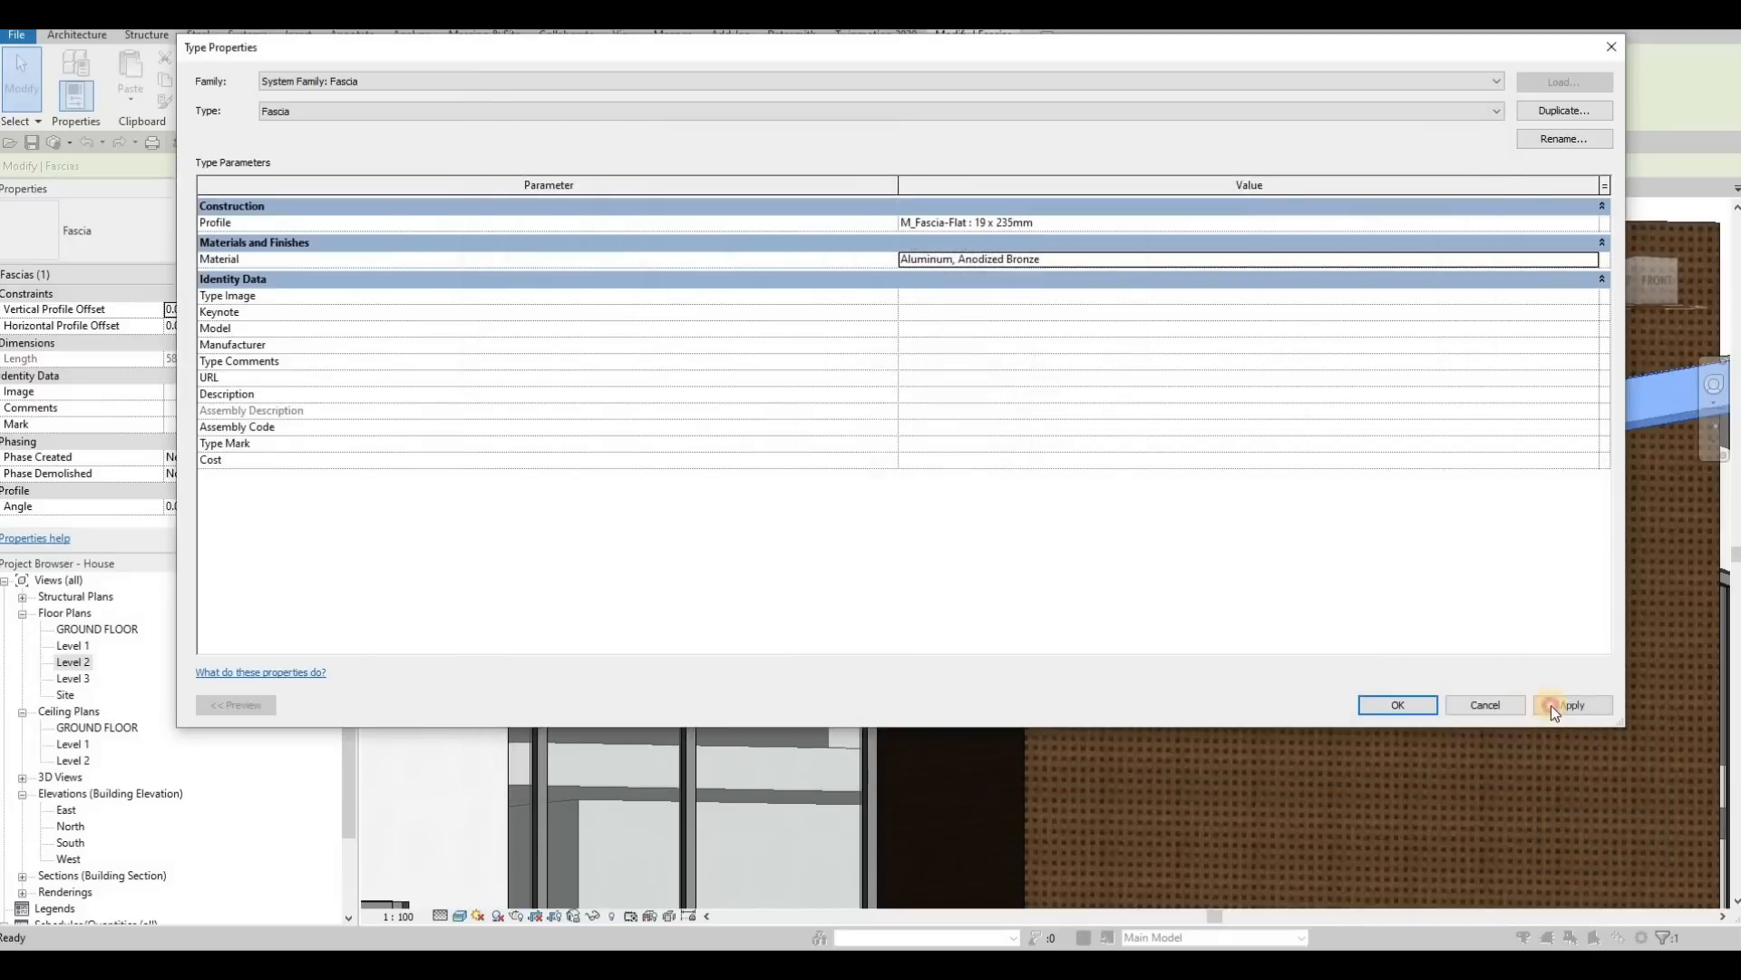
{"action": "left_click", "coordinate": [1405, 708]}
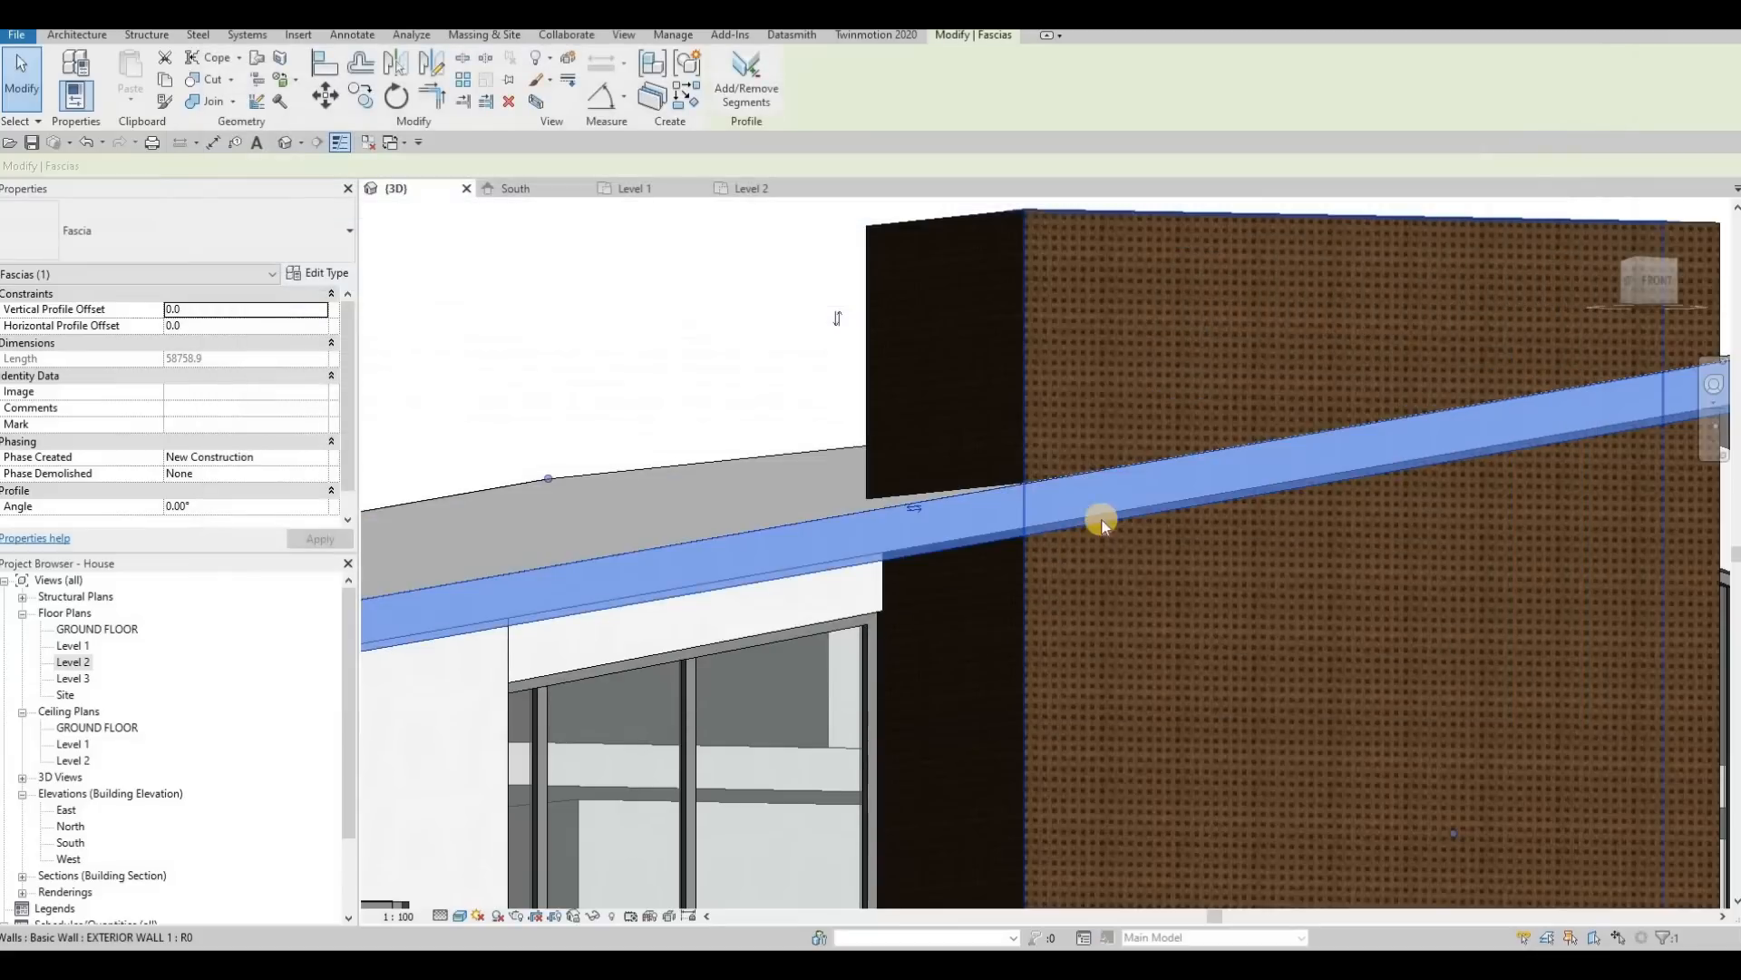
{"action": "scroll", "coordinate": [1043, 531], "scroll_direction": "down", "scroll_amount": 3}
{"action": "scroll", "coordinate": [987, 538], "scroll_direction": "down", "scroll_amount": 2}
{"action": "key", "text": "Escape"}
Step: Start the Paint tool and search the project materials for "AS"
{"action": "middle_click_drag", "start_coordinate": [988, 633], "coordinate": [544, 322], "text": "shift"}
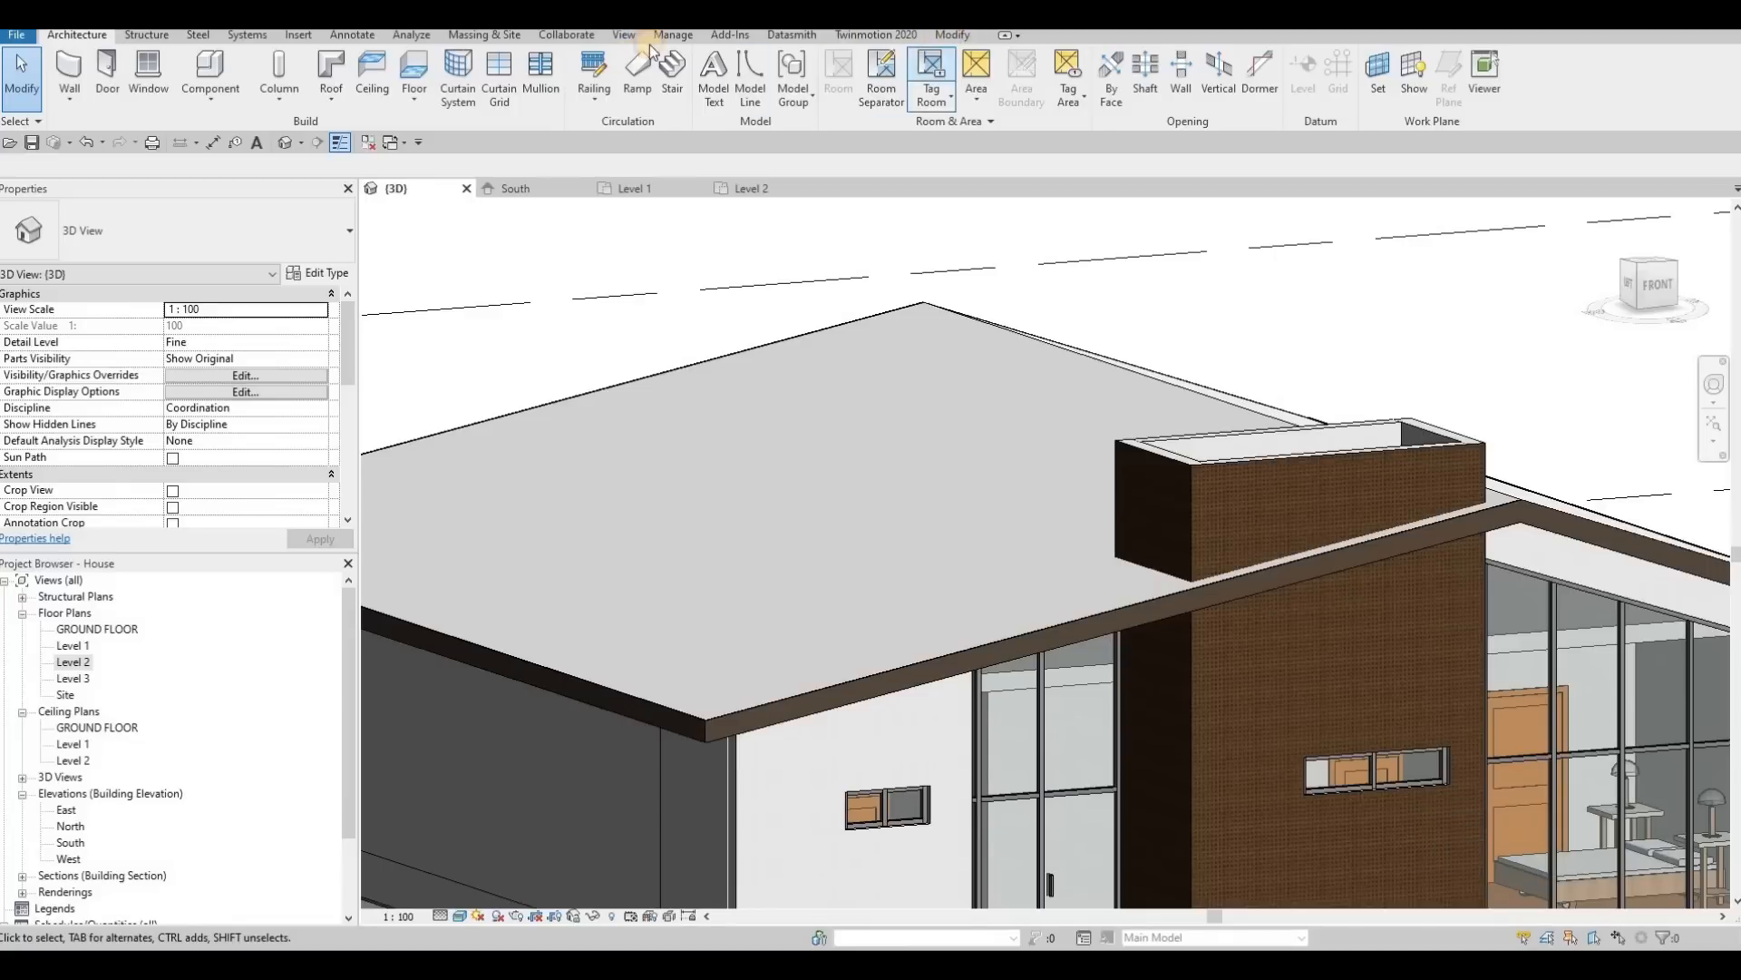
{"action": "left_click", "coordinate": [953, 35]}
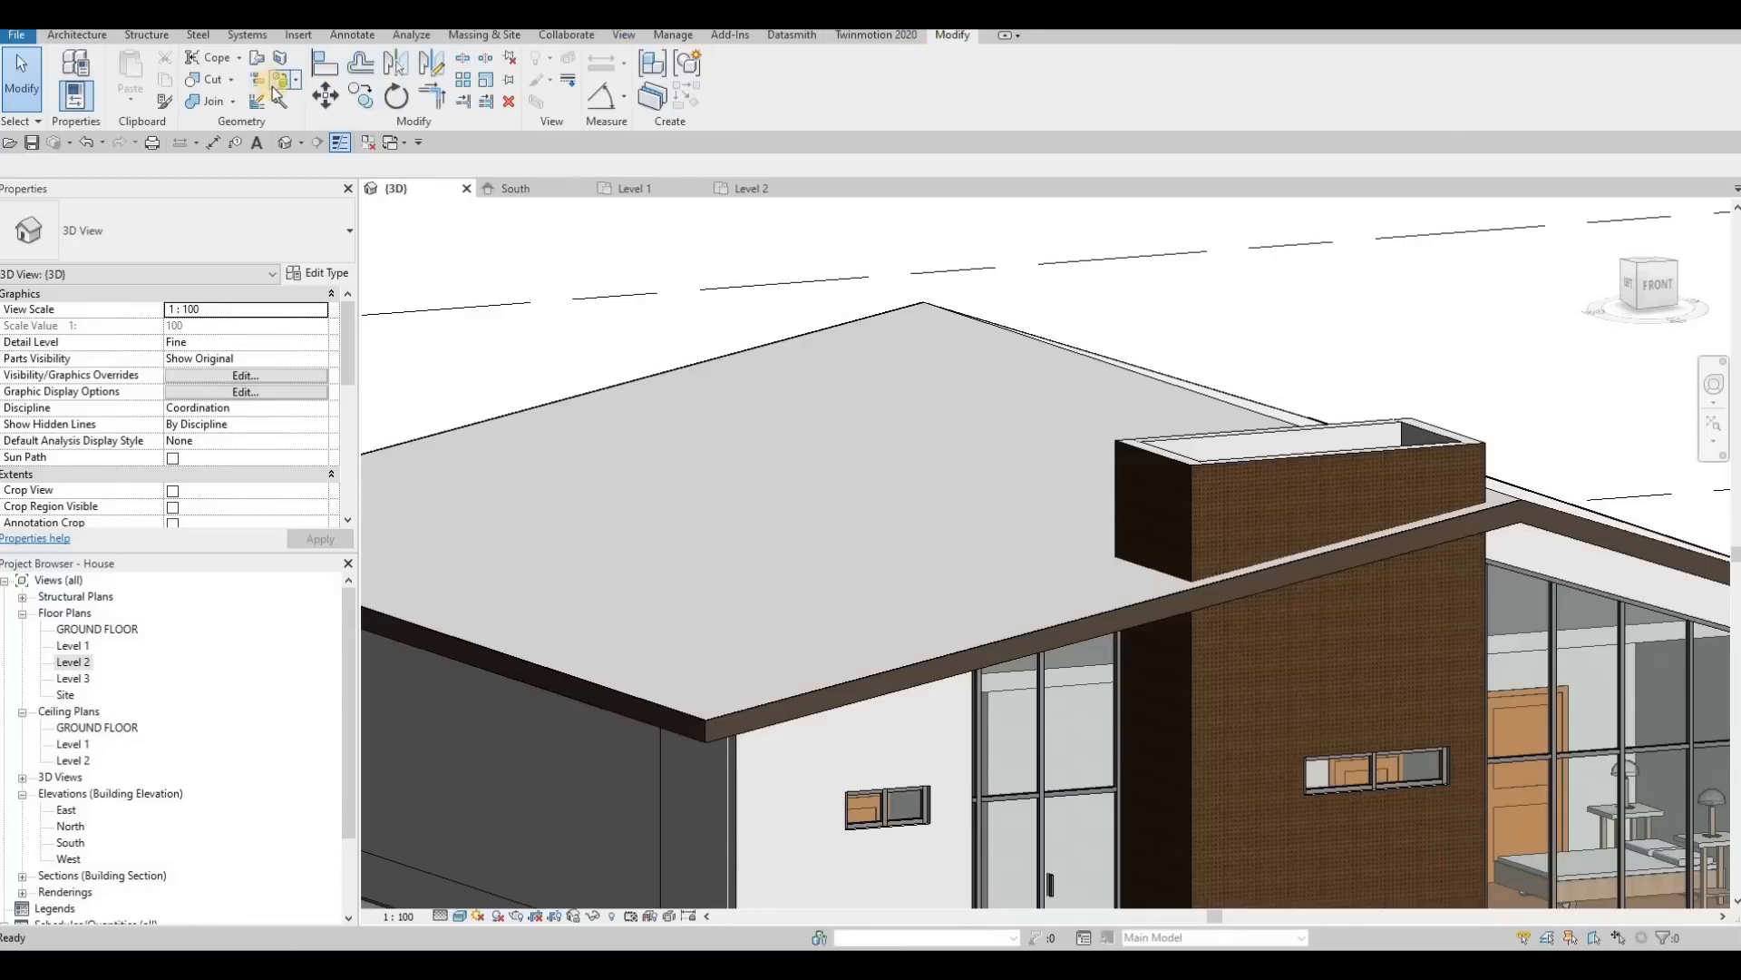
{"action": "left_click", "coordinate": [273, 85]}
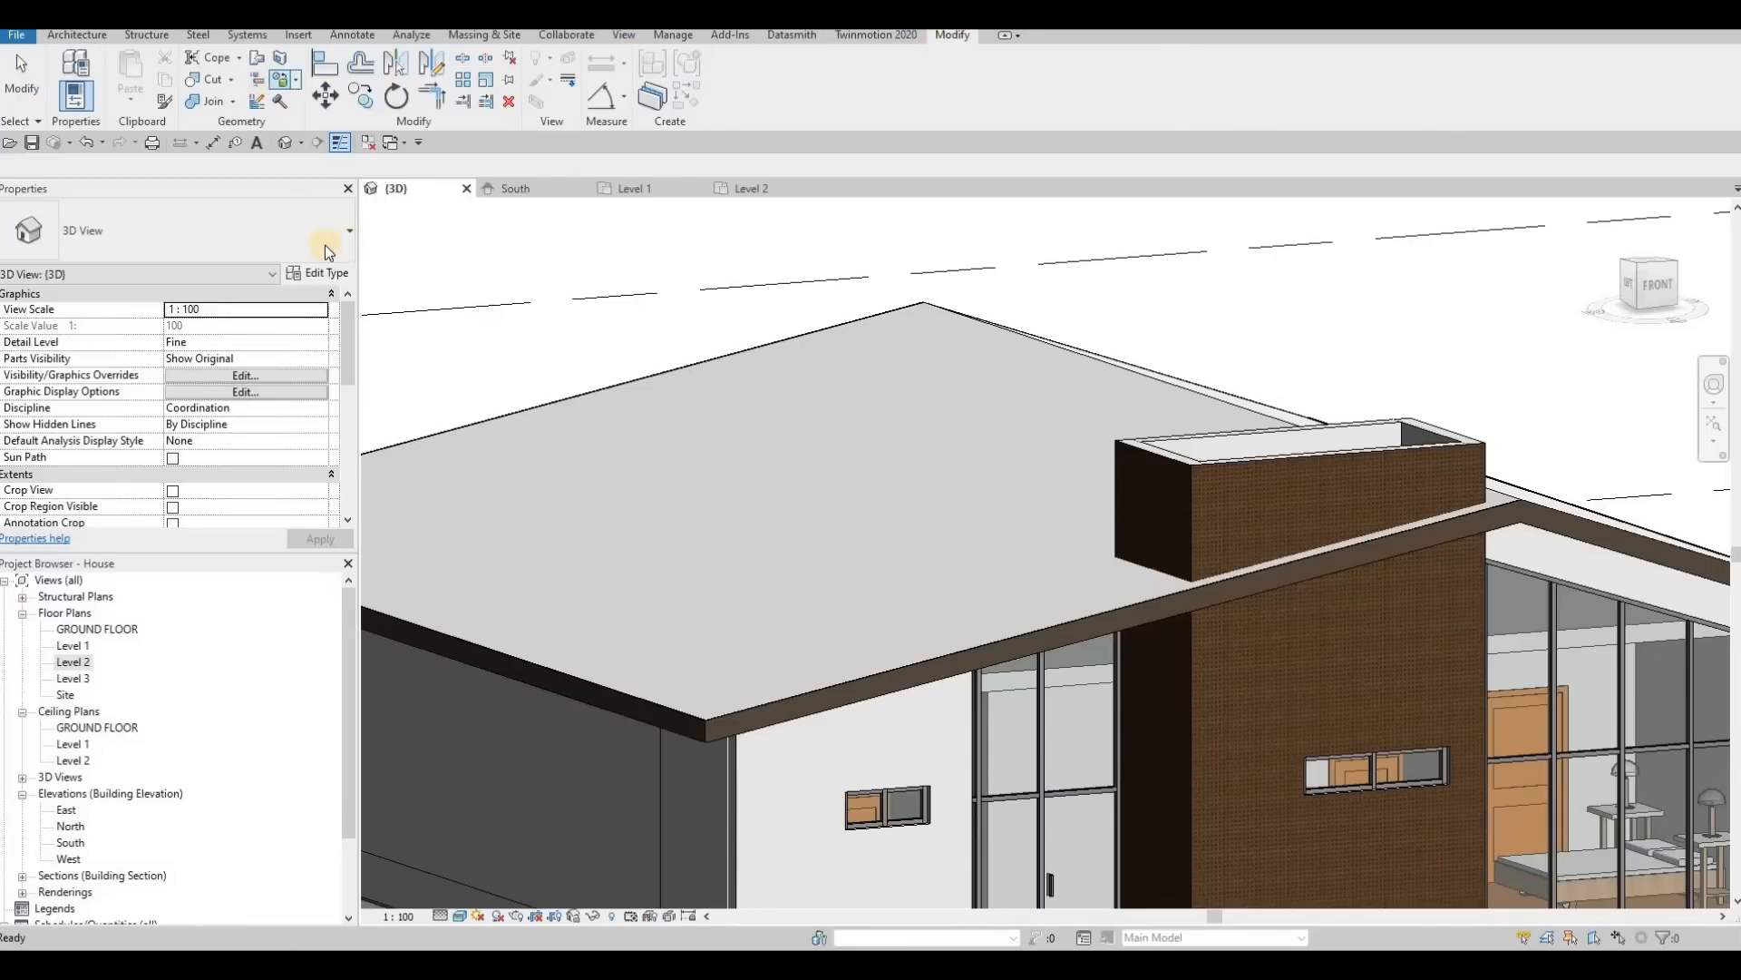
{"action": "left_click", "coordinate": [297, 84]}
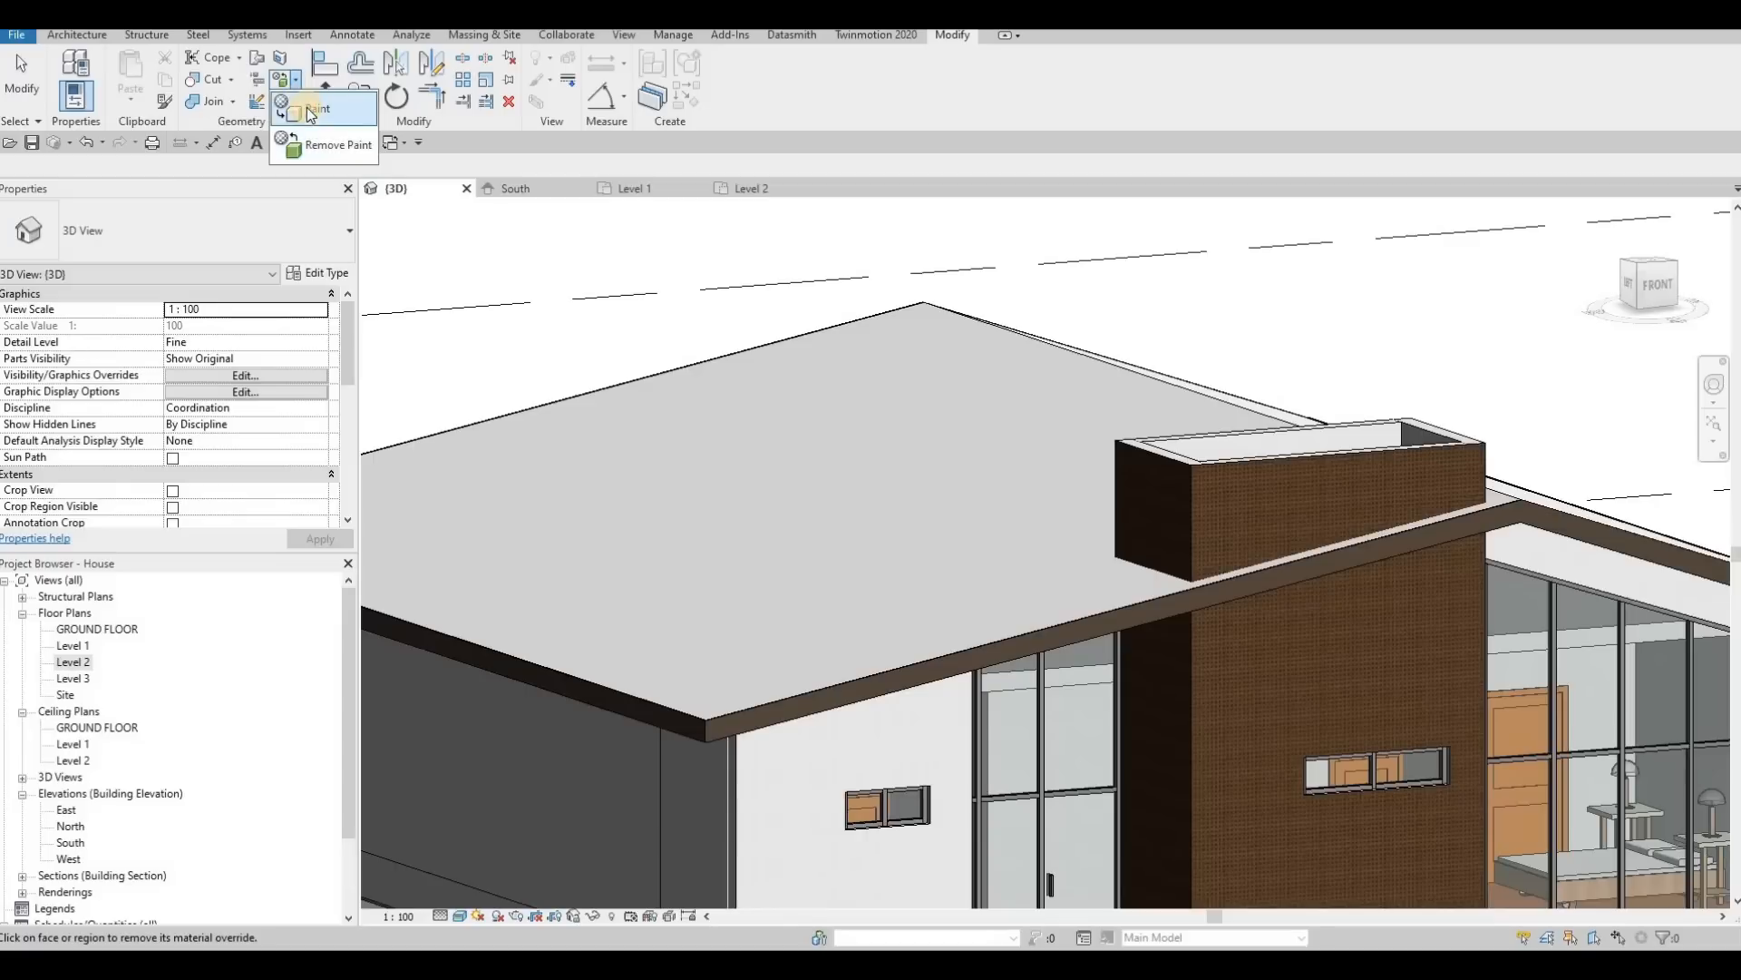
{"action": "left_click", "coordinate": [309, 107]}
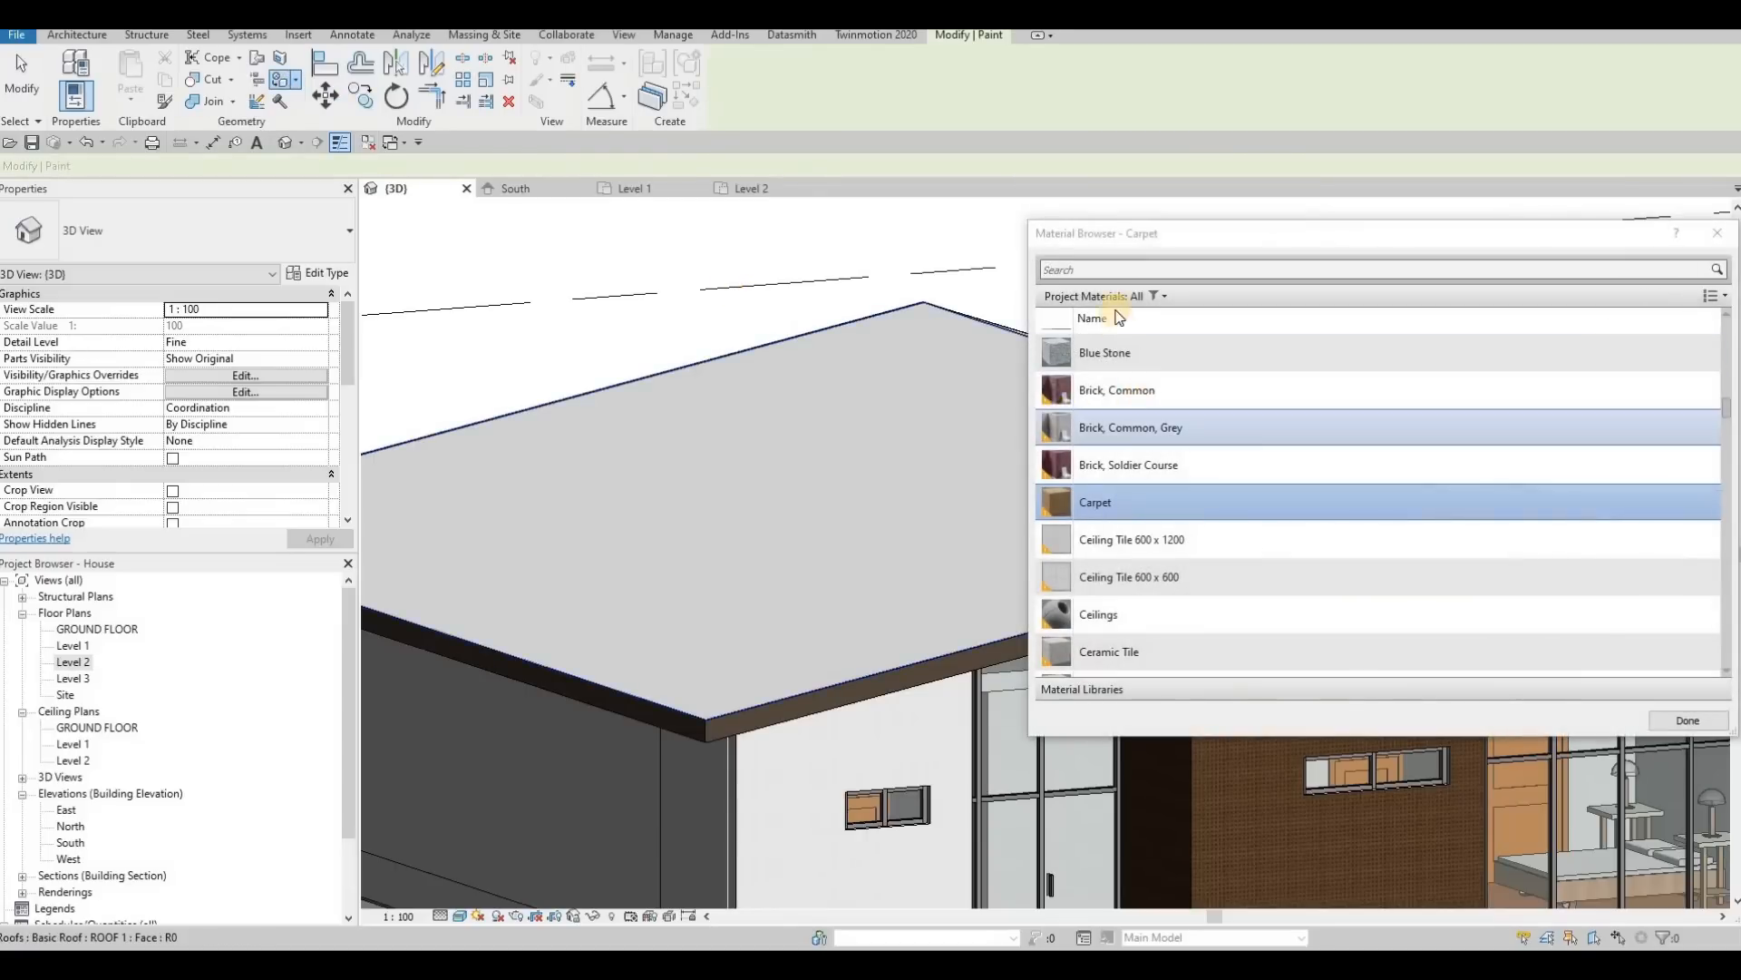
{"action": "scroll", "coordinate": [1151, 392], "scroll_direction": "up", "scroll_amount": 4}
{"action": "scroll", "coordinate": [1170, 399], "scroll_direction": "up", "scroll_amount": 8}
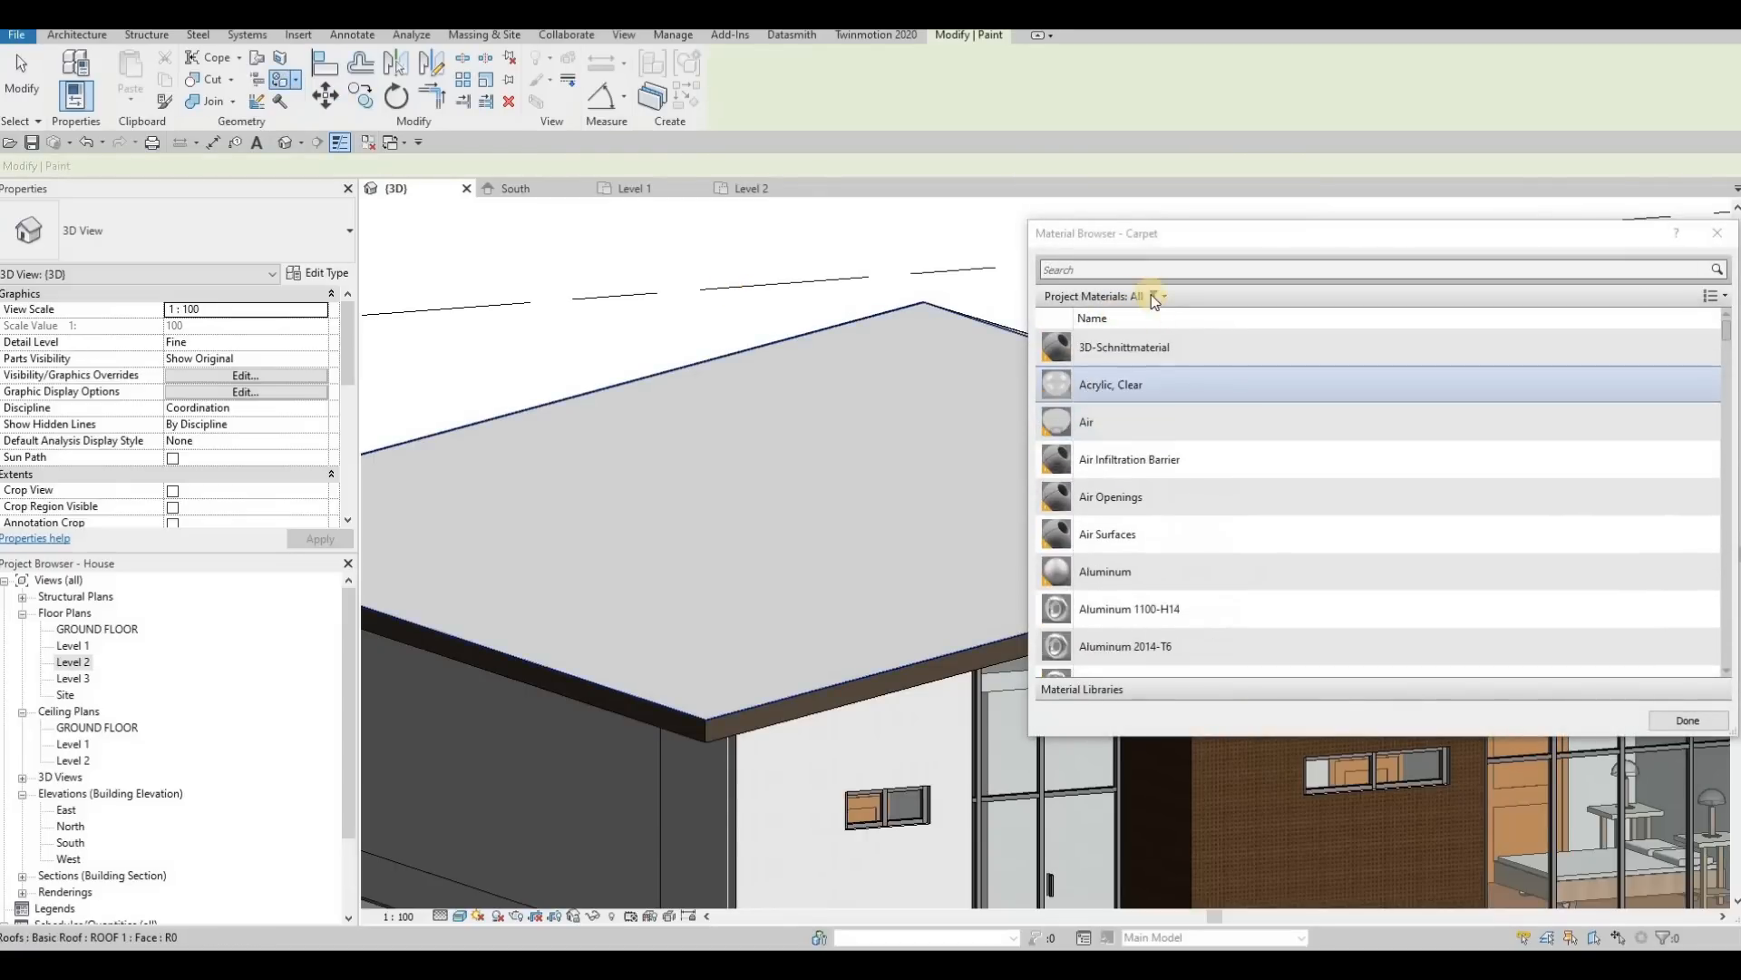
{"action": "left_click", "coordinate": [1141, 270]}
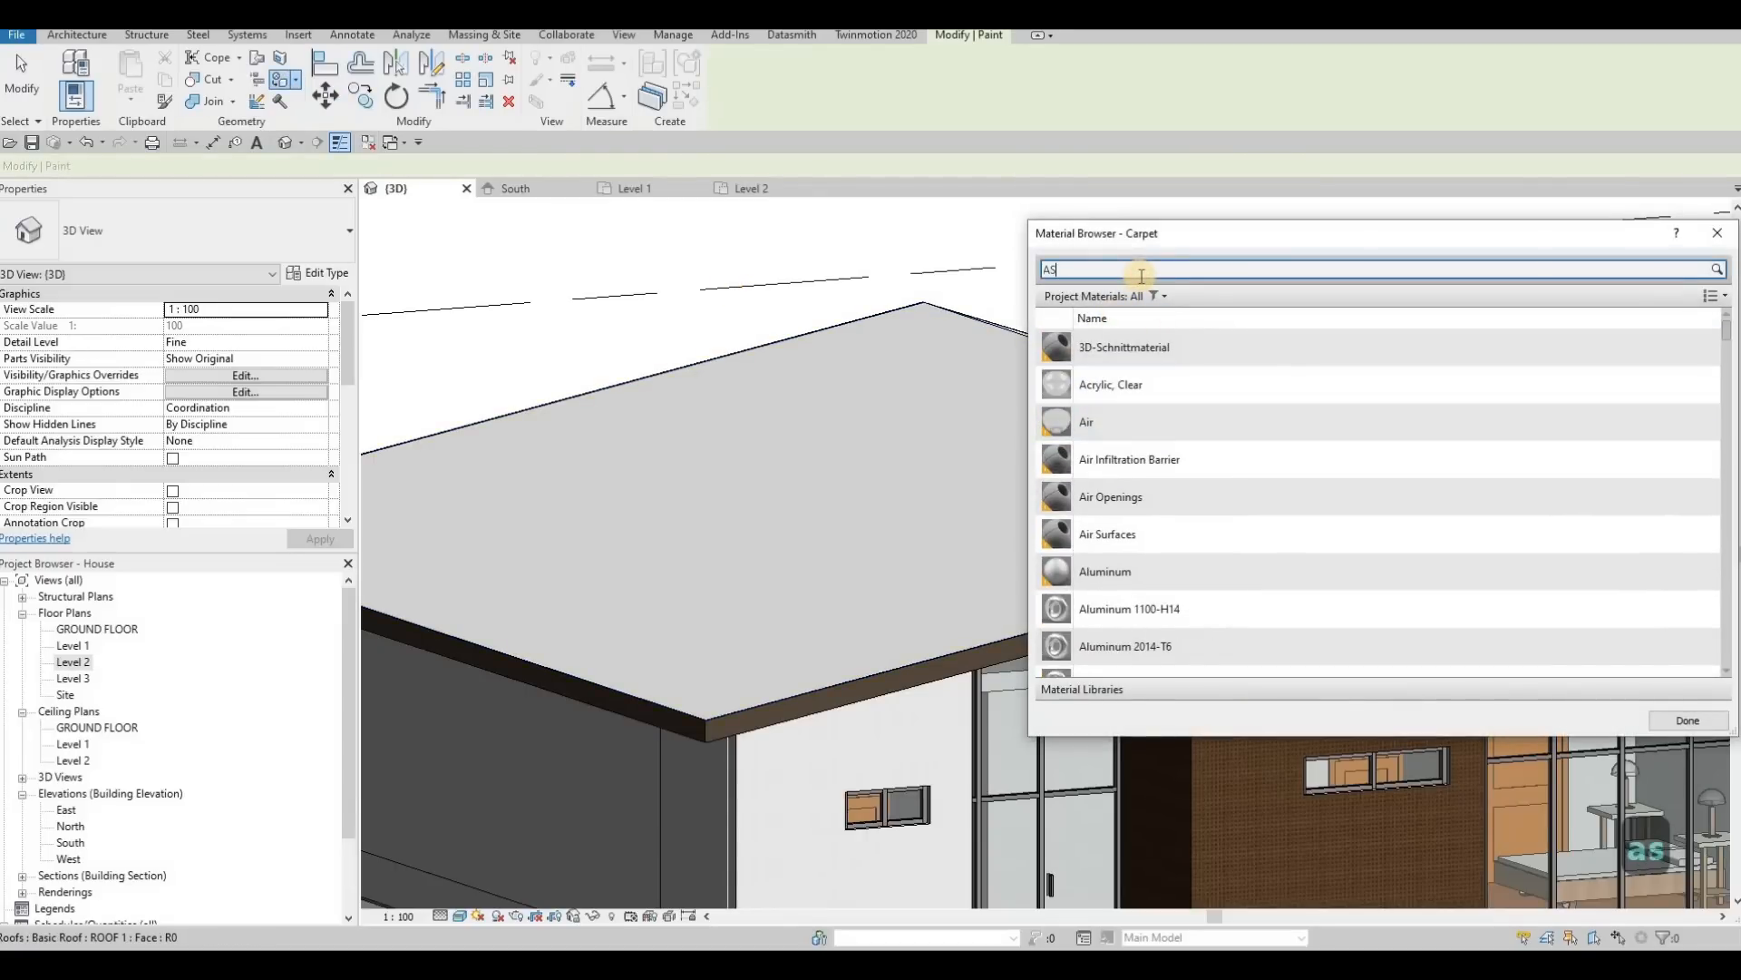
{"action": "type", "text": "ASH"}
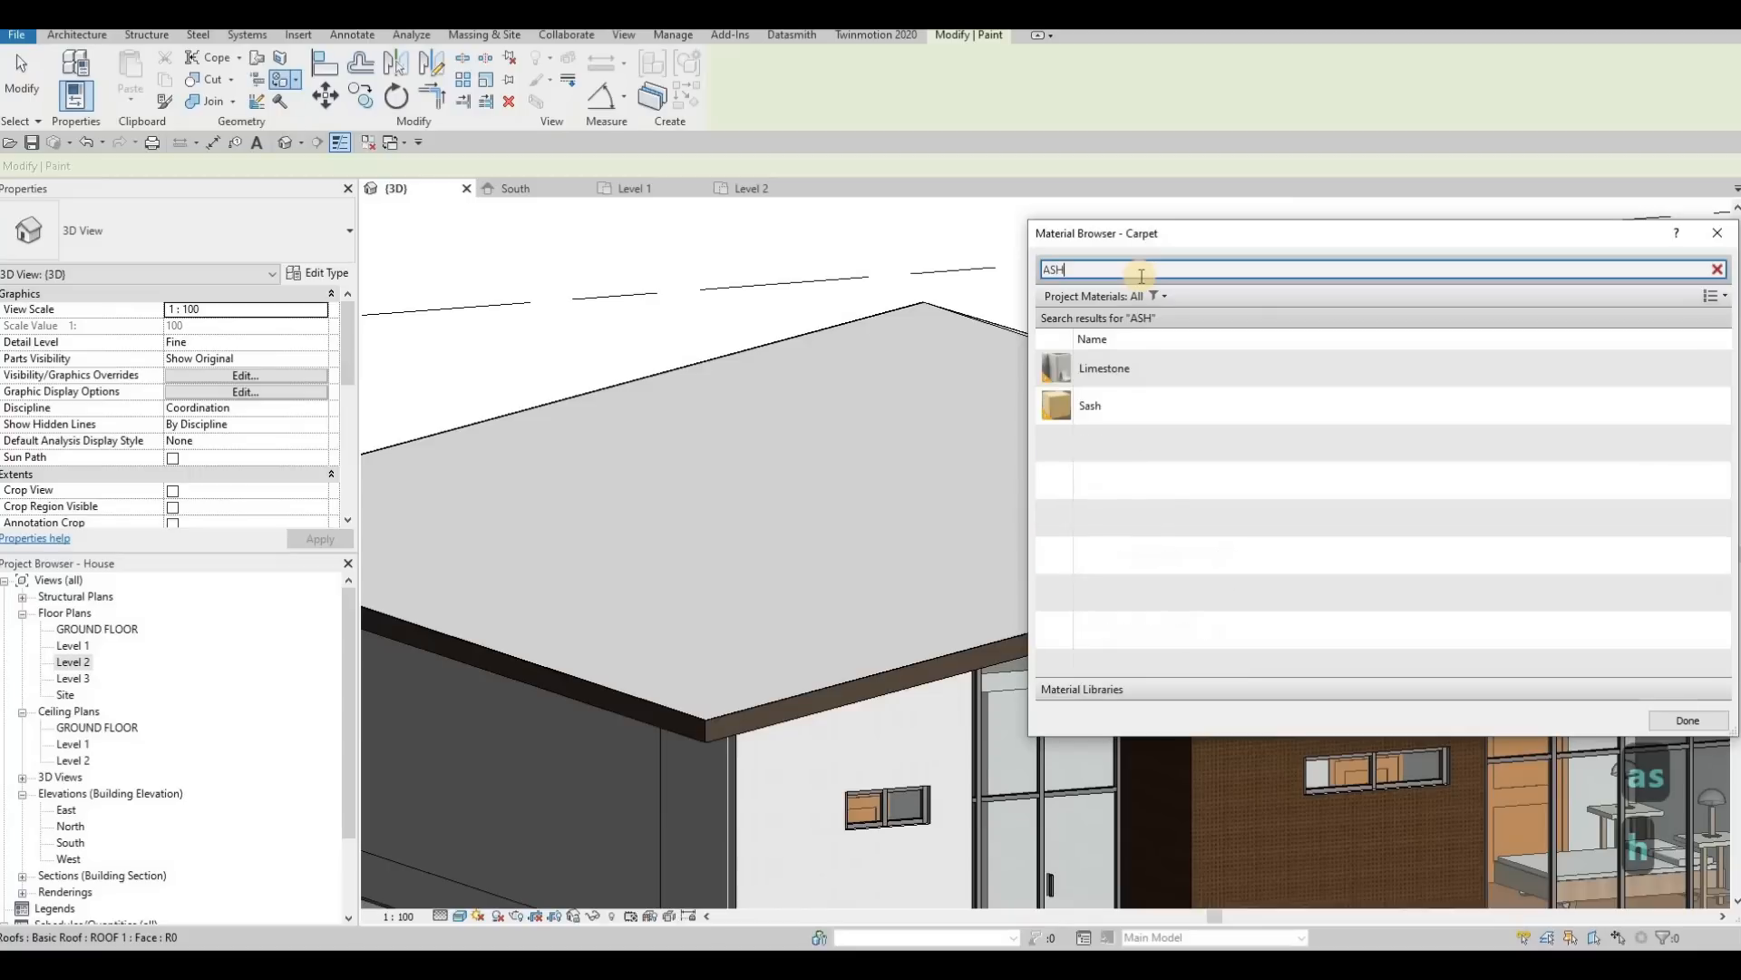
{"action": "key", "text": "BackSpace"}
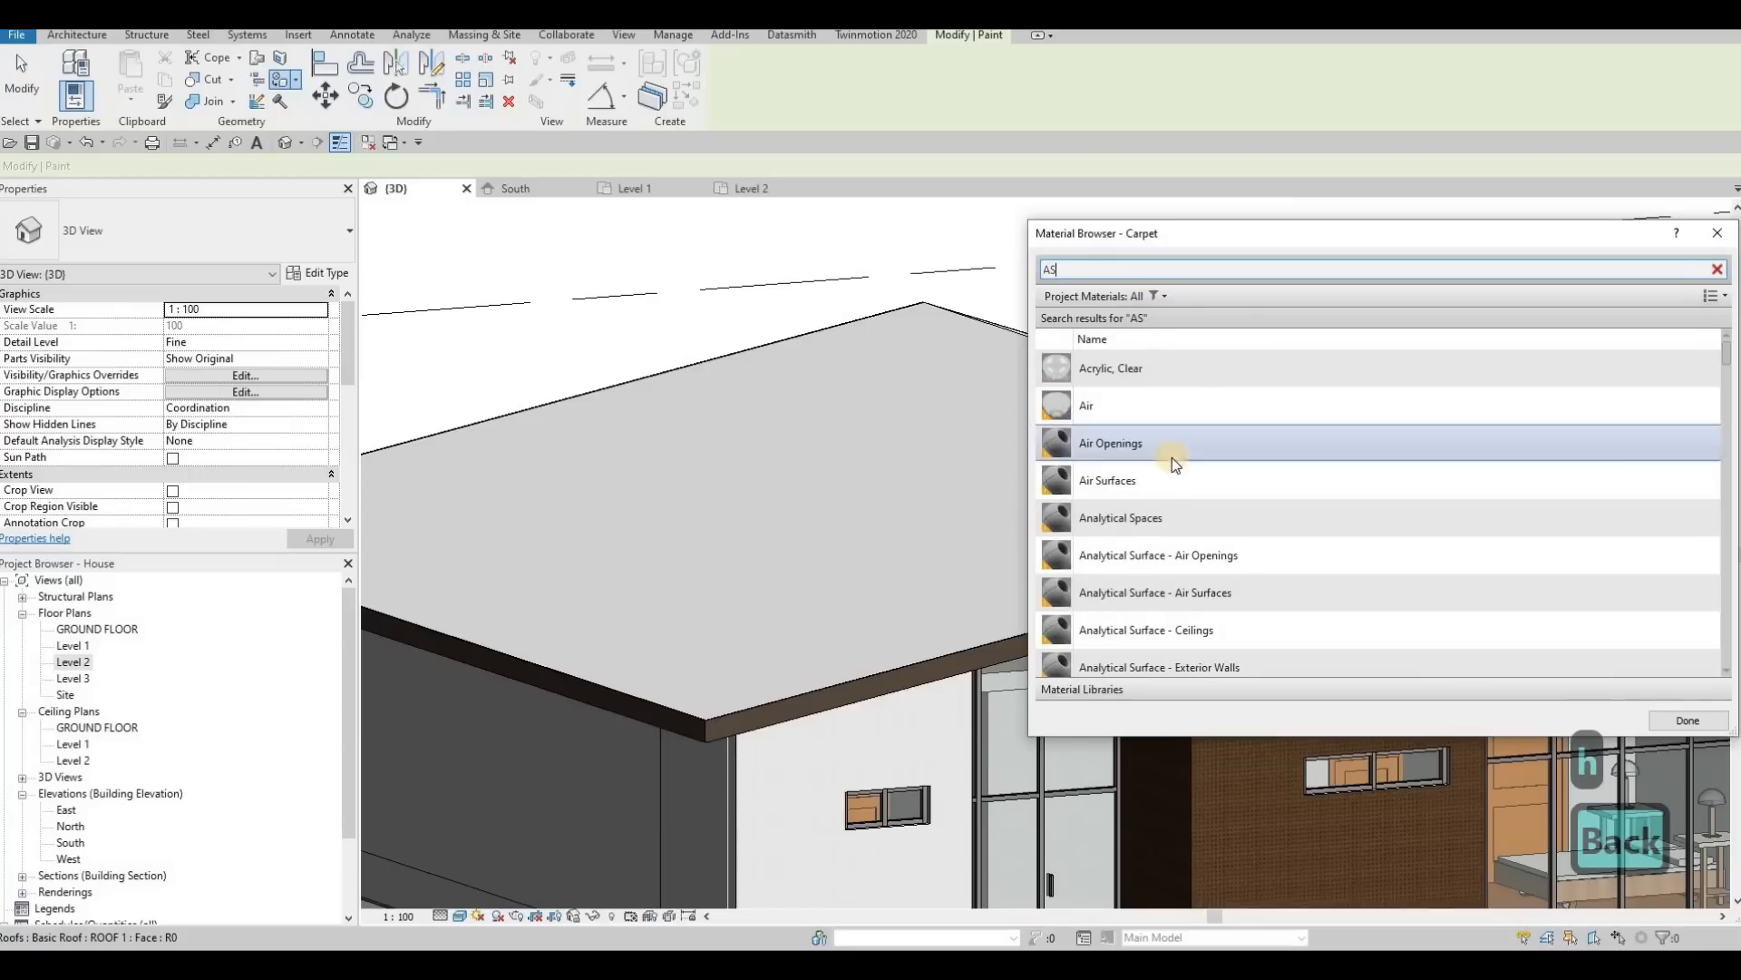
Step: Paint both slopes of the main roof with the Asphalt Shingle material and finish painting
{"action": "scroll", "coordinate": [1172, 457], "scroll_direction": "down", "scroll_amount": 8}
{"action": "scroll", "coordinate": [1182, 472], "scroll_direction": "up", "scroll_amount": 4}
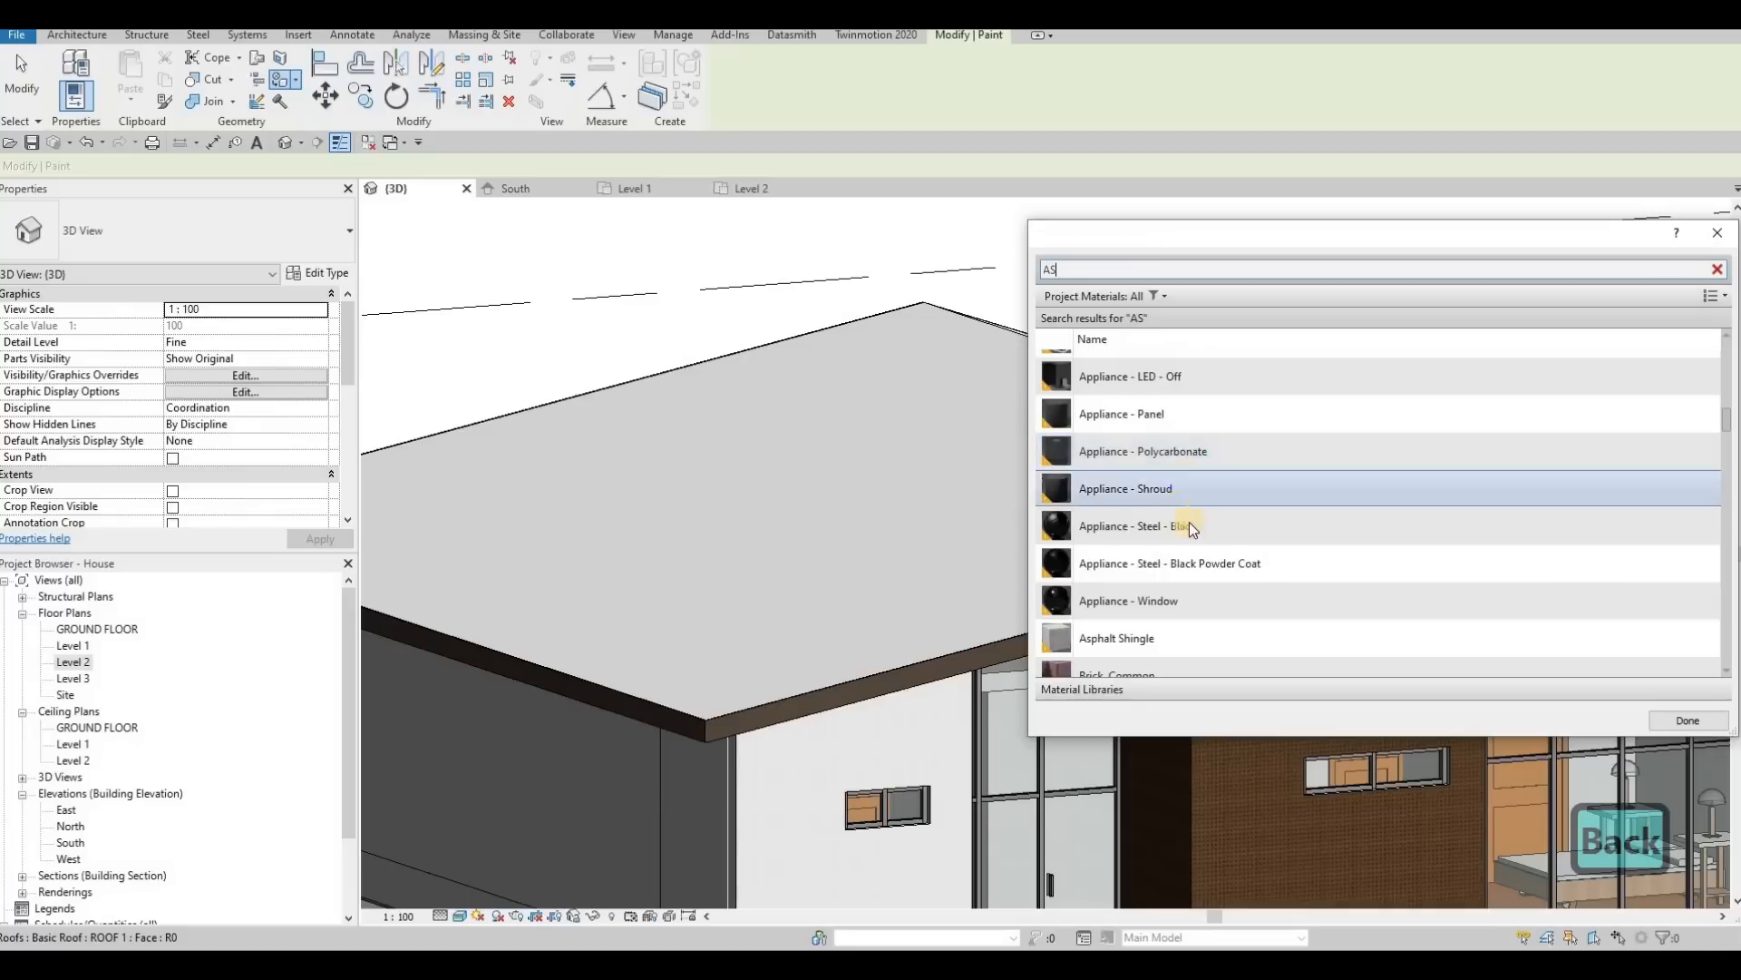
{"action": "scroll", "coordinate": [1189, 508], "scroll_direction": "down", "scroll_amount": 2}
{"action": "left_click", "coordinate": [1160, 460]}
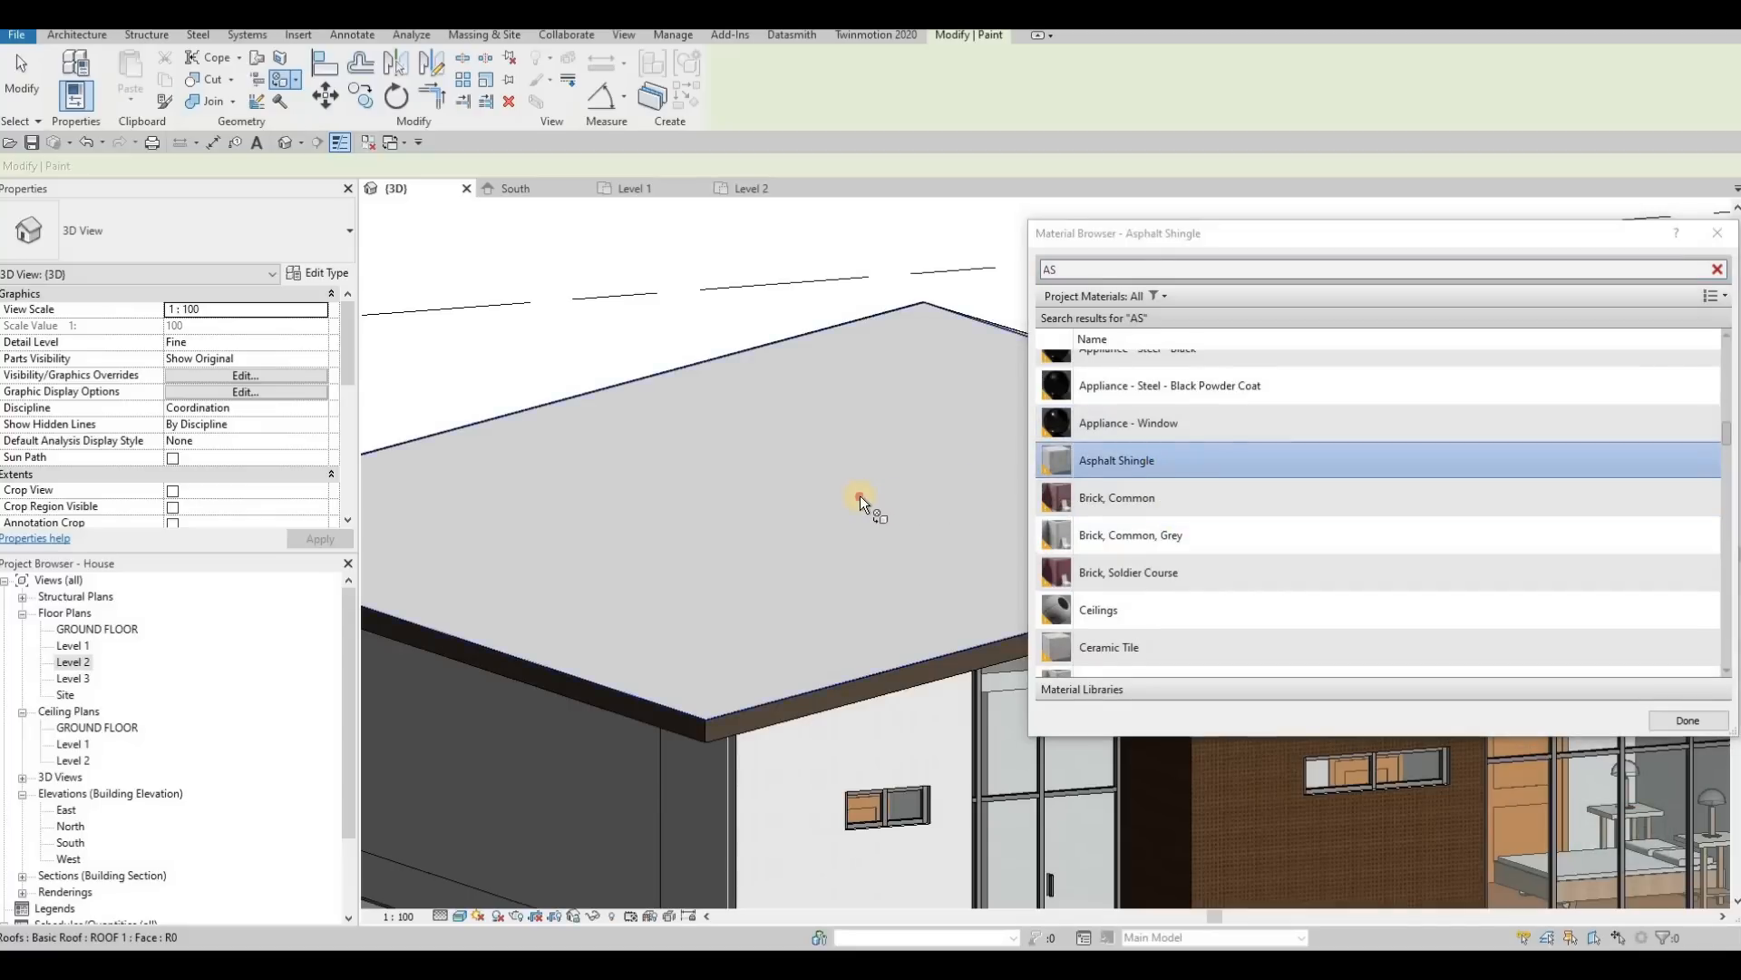
{"action": "left_click", "coordinate": [769, 524]}
{"action": "mouse_move", "coordinate": [769, 523]}
{"action": "middle_mouse_down", "text": "shift"}
{"action": "mouse_move", "coordinate": [572, 553]}
{"action": "mouse_move", "coordinate": [780, 559]}
{"action": "middle_mouse_up", "text": "shift"}
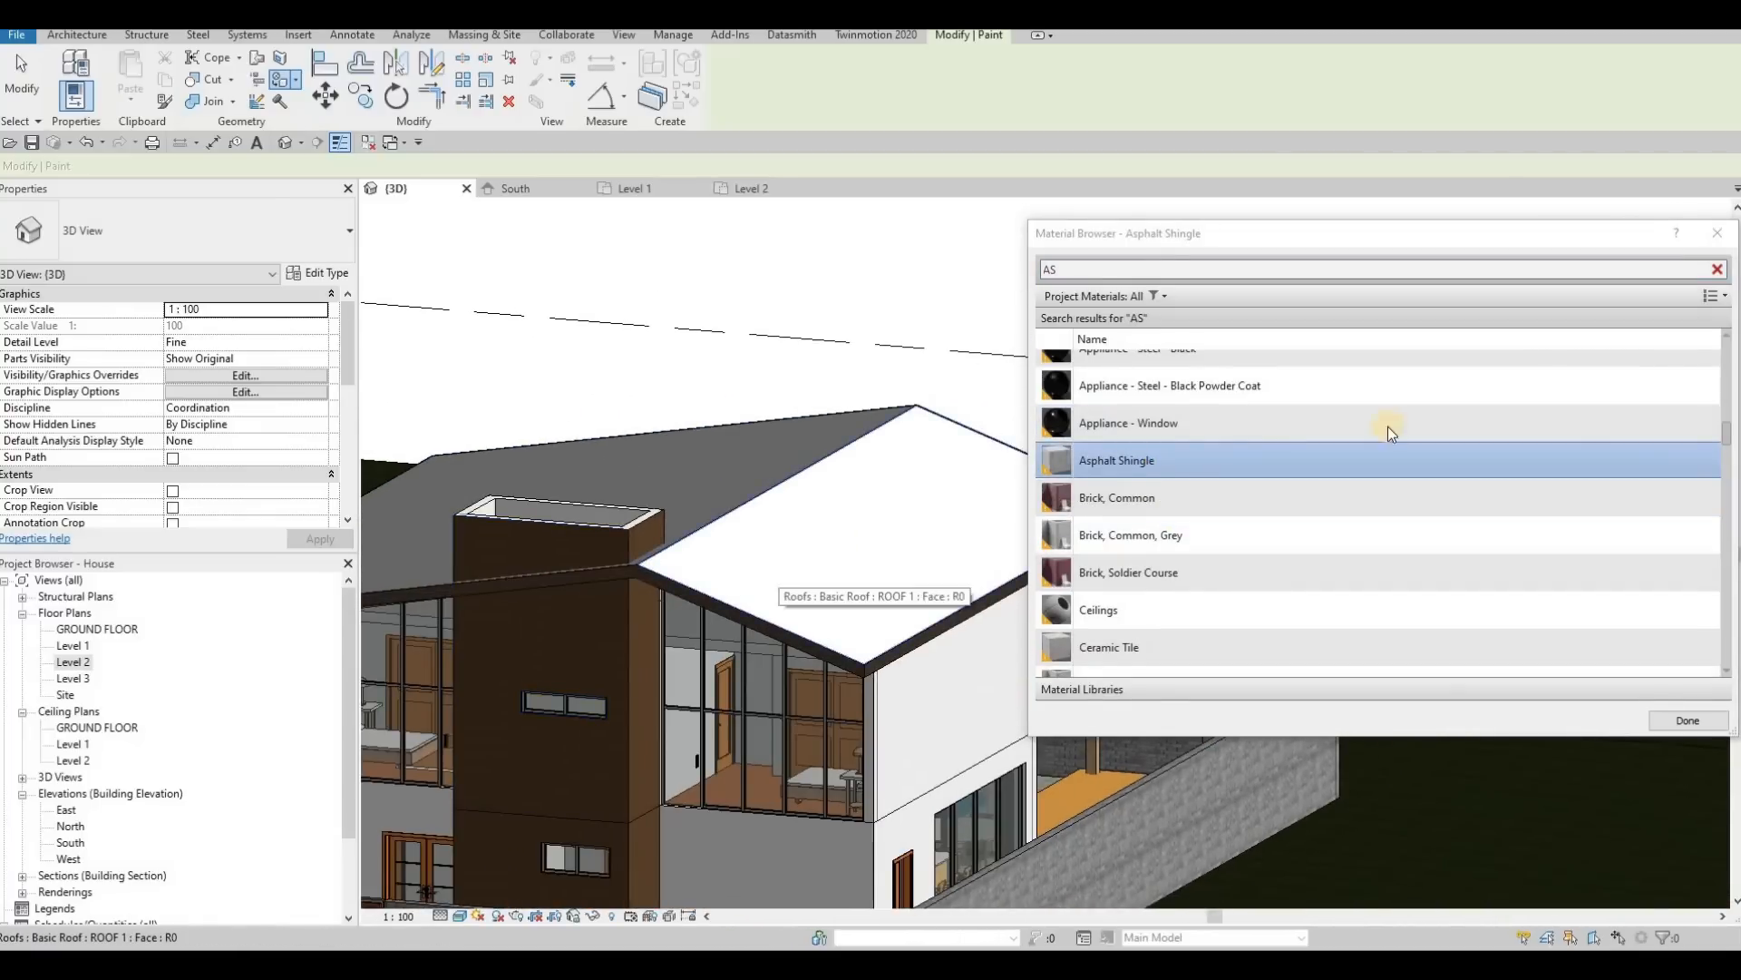
{"action": "left_click", "coordinate": [781, 558]}
{"action": "left_click", "coordinate": [1696, 727]}
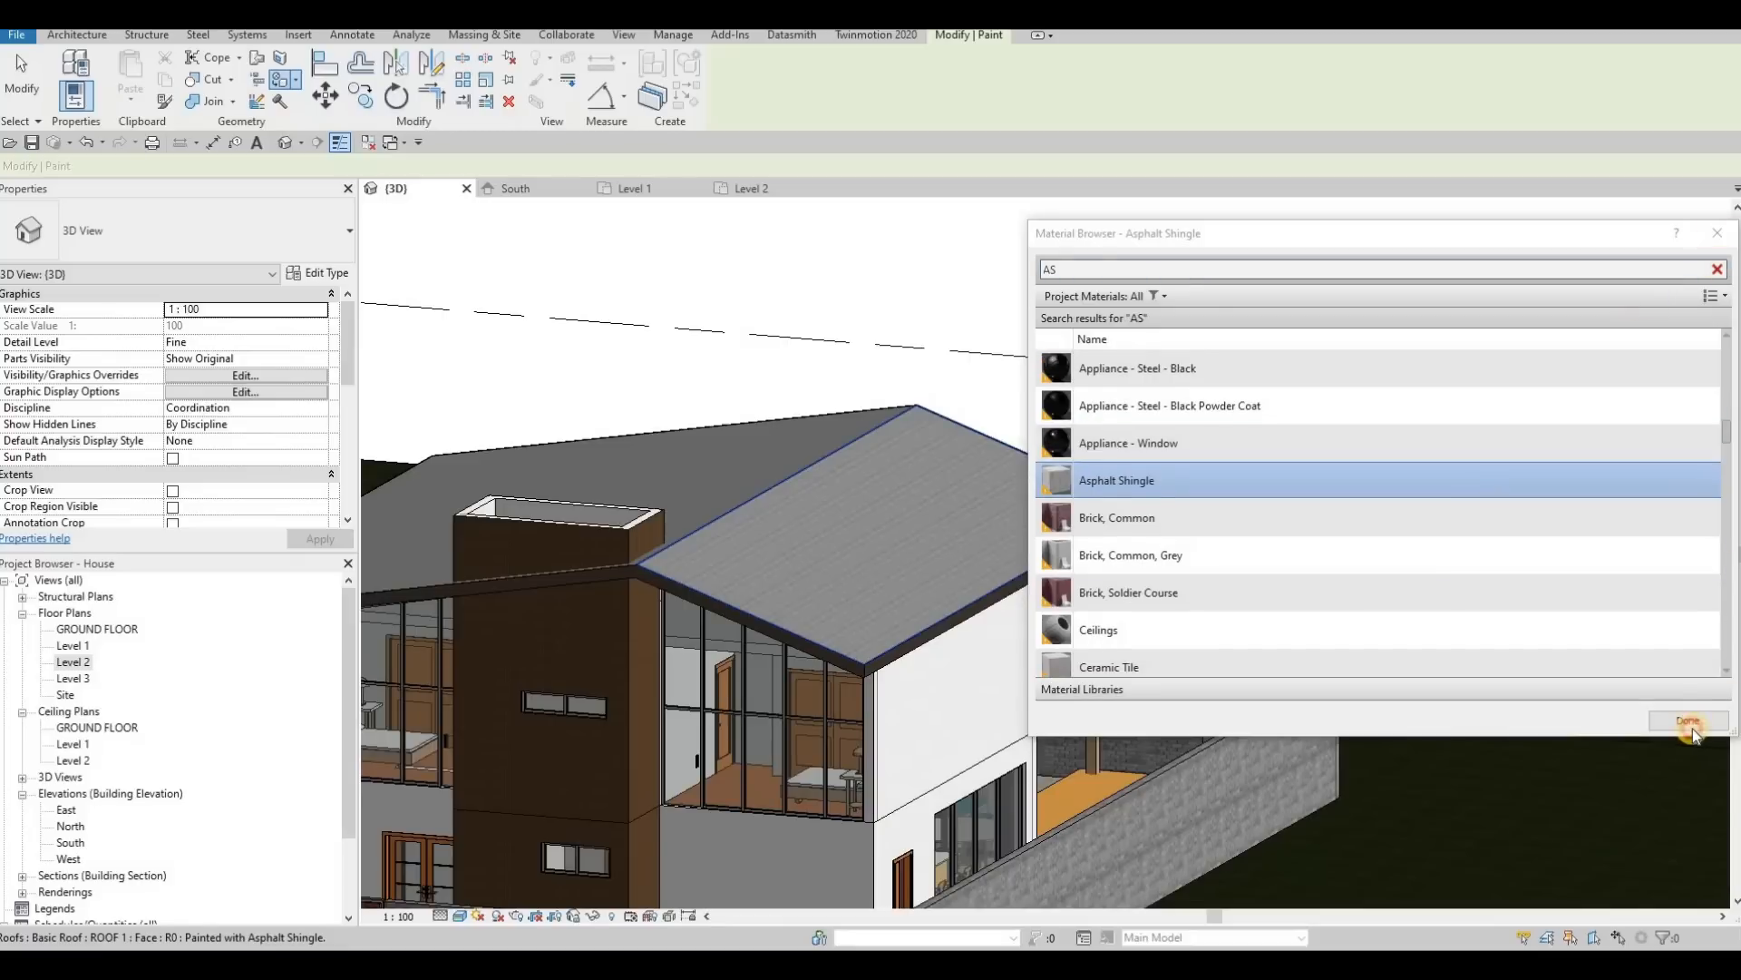
{"action": "key", "text": "Escape"}
Step: Select the flat roof slab behind the upper-floor glazing and open its footprint for editing in the Level 2 plan
{"action": "mouse_move", "coordinate": [1158, 377]}
{"action": "middle_mouse_down", "text": "shift"}
{"action": "mouse_move", "coordinate": [1158, 454]}
{"action": "mouse_move", "coordinate": [1023, 508]}
{"action": "mouse_move", "coordinate": [1085, 498]}
{"action": "mouse_move", "coordinate": [1018, 530]}
{"action": "middle_mouse_up", "text": "shift"}
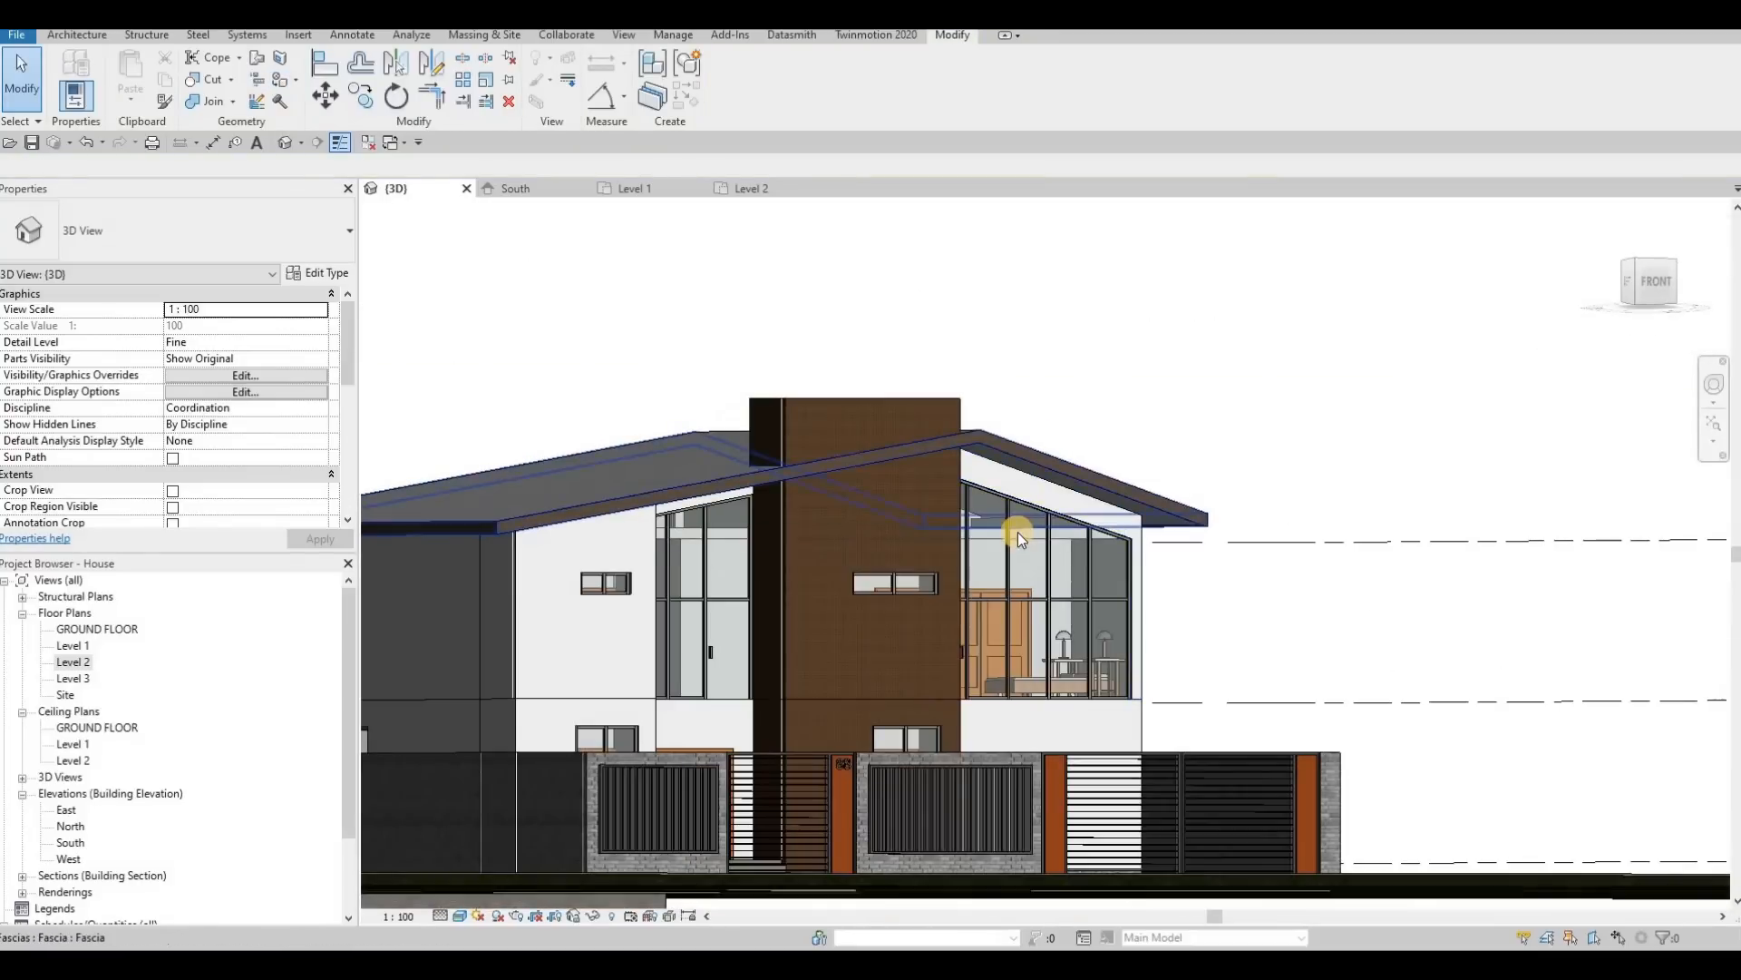
{"action": "left_click", "coordinate": [1020, 539]}
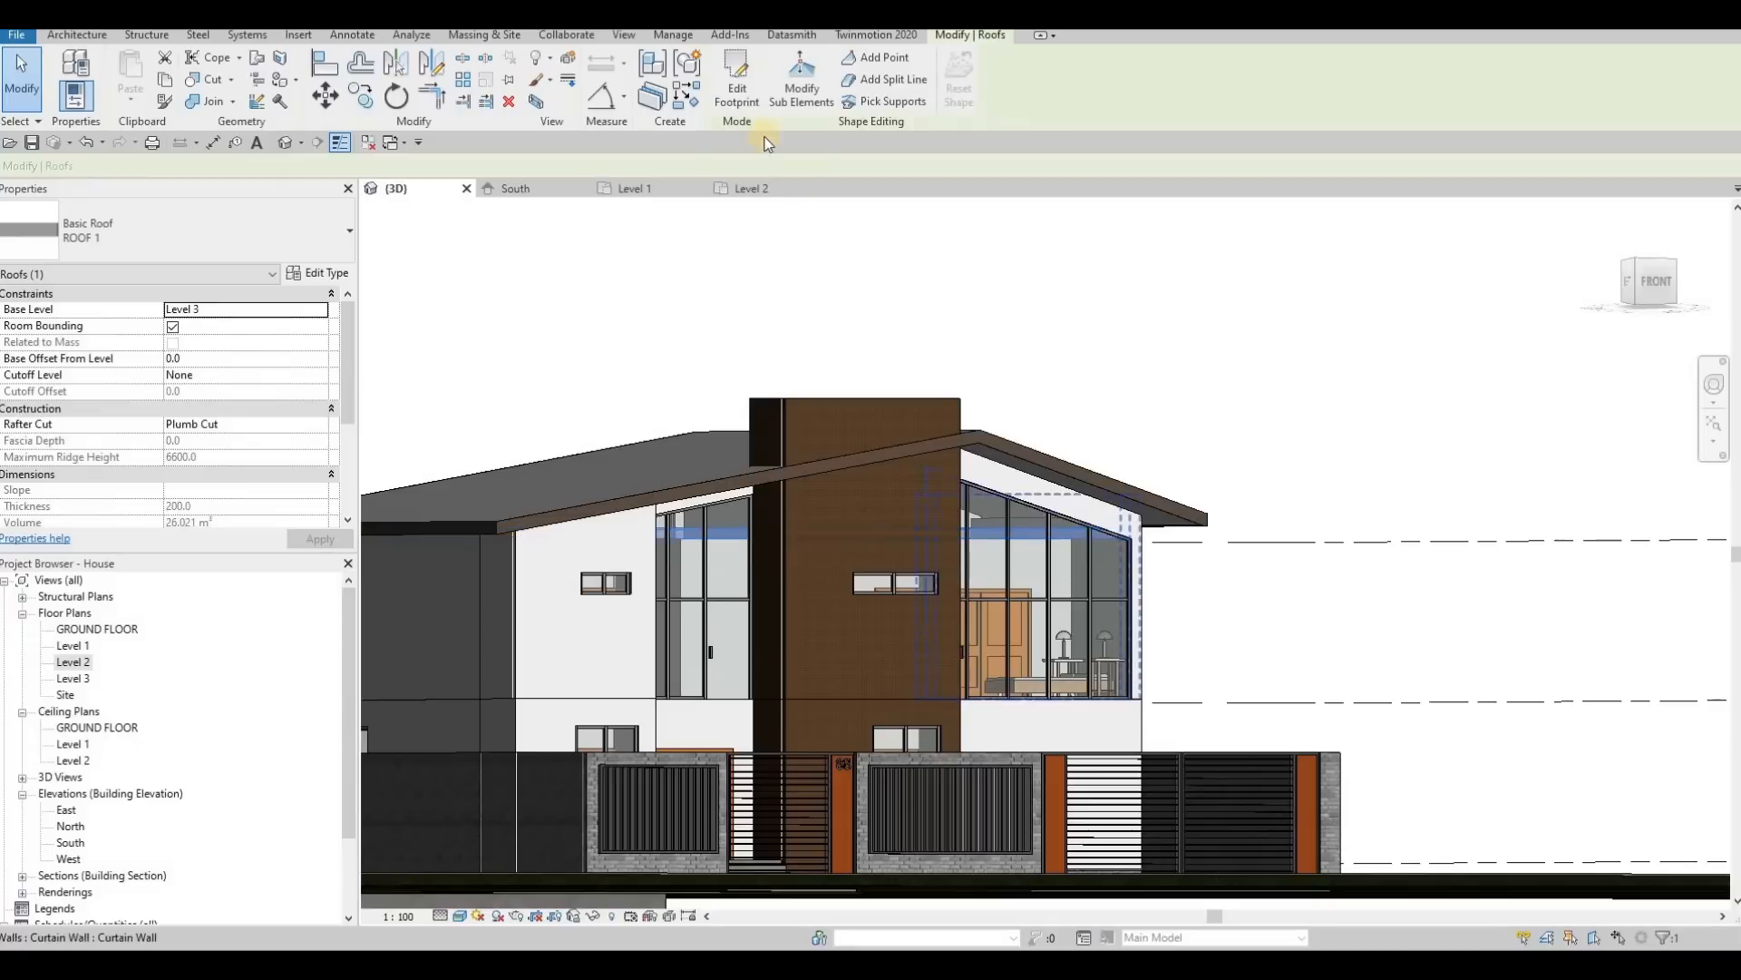
{"action": "left_click", "coordinate": [749, 105]}
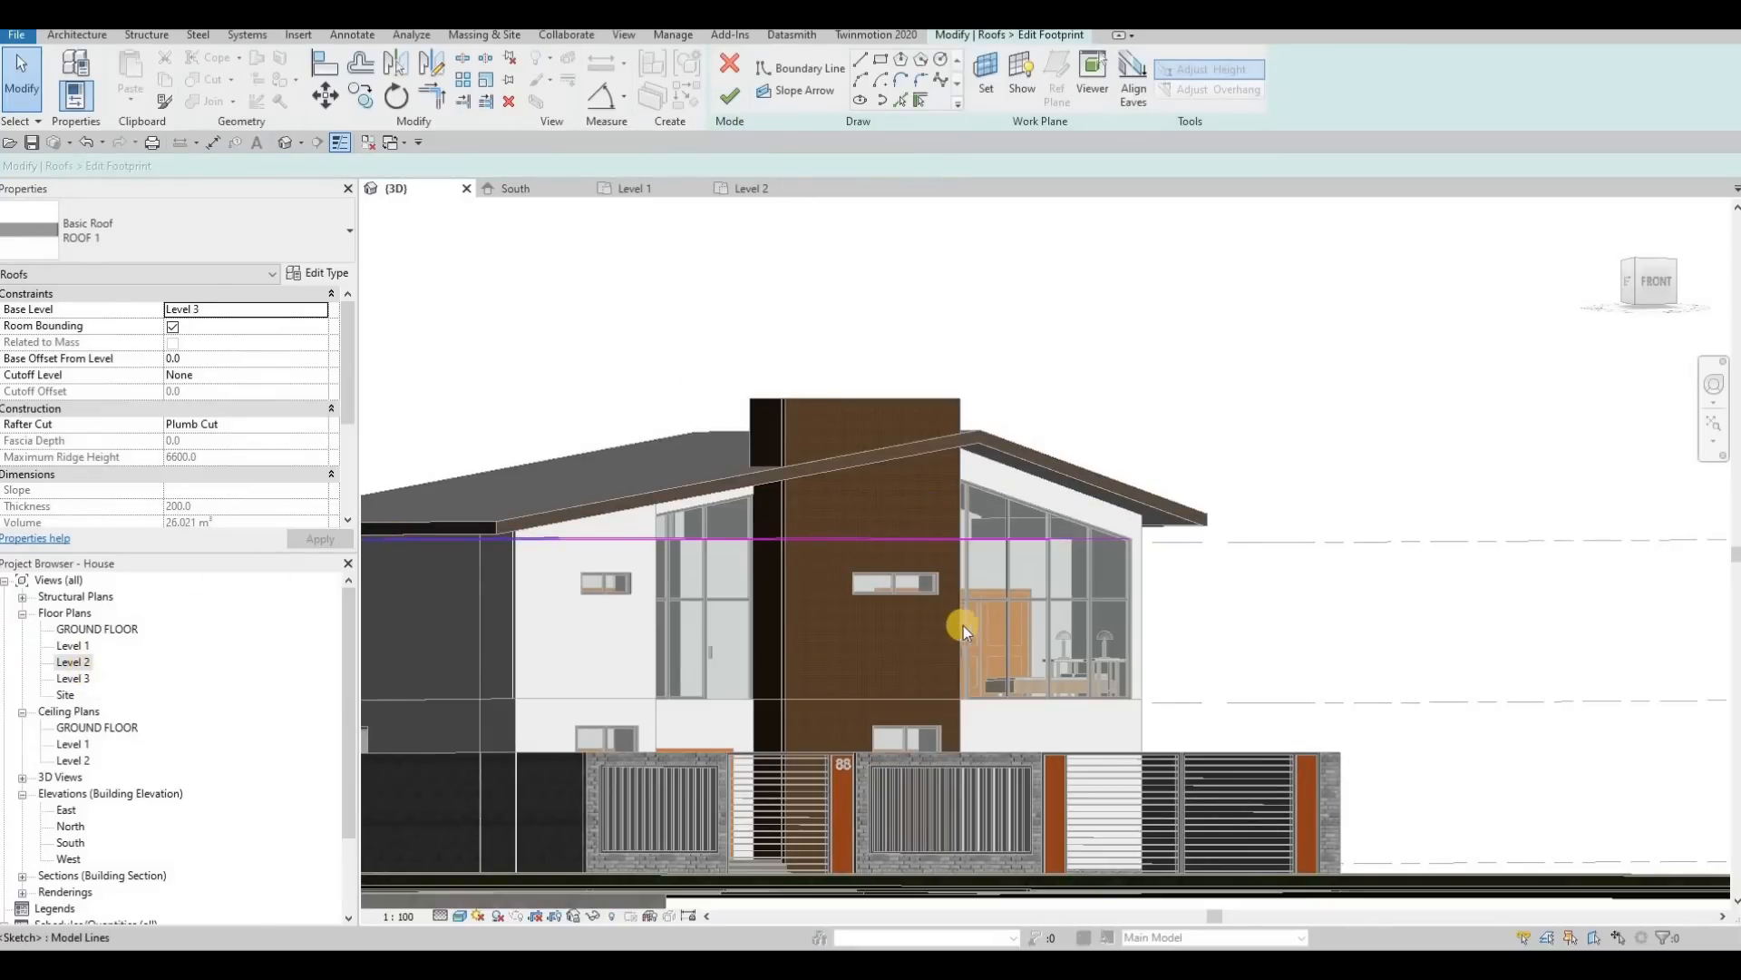
{"action": "scroll", "coordinate": [948, 598], "scroll_direction": "down", "scroll_amount": 5}
{"action": "middle_click_drag", "start_coordinate": [948, 600], "coordinate": [852, 606]}
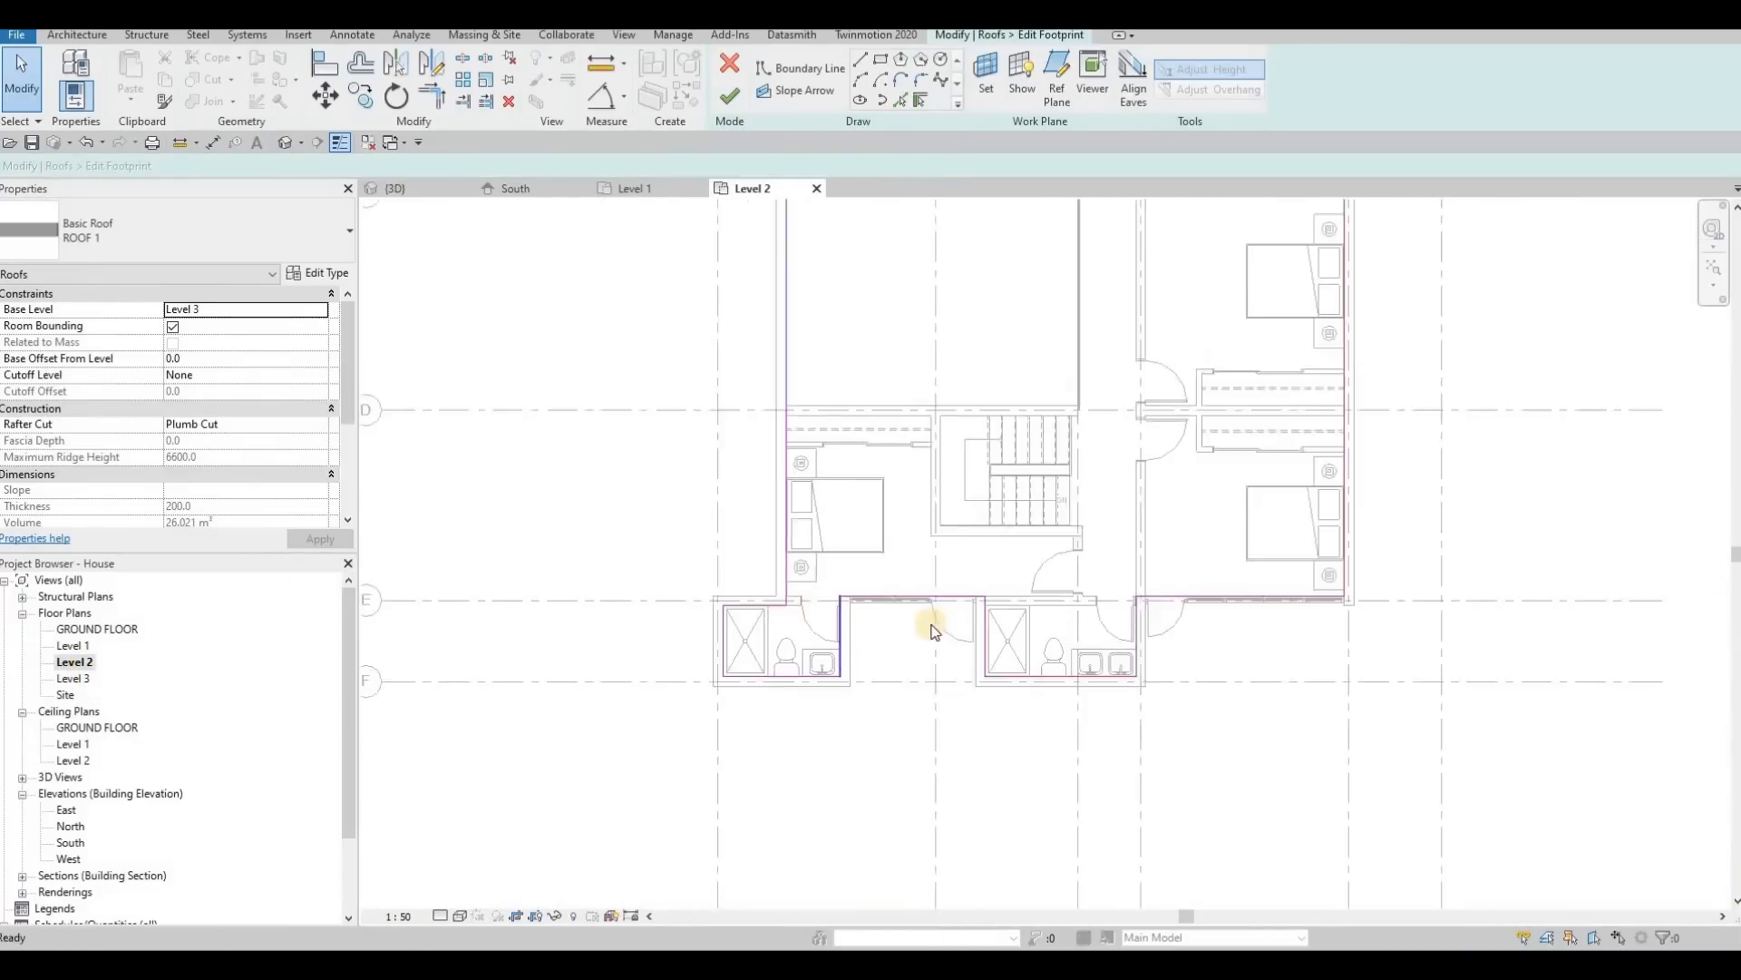
{"action": "scroll", "coordinate": [934, 633], "scroll_direction": "down", "scroll_amount": 3}
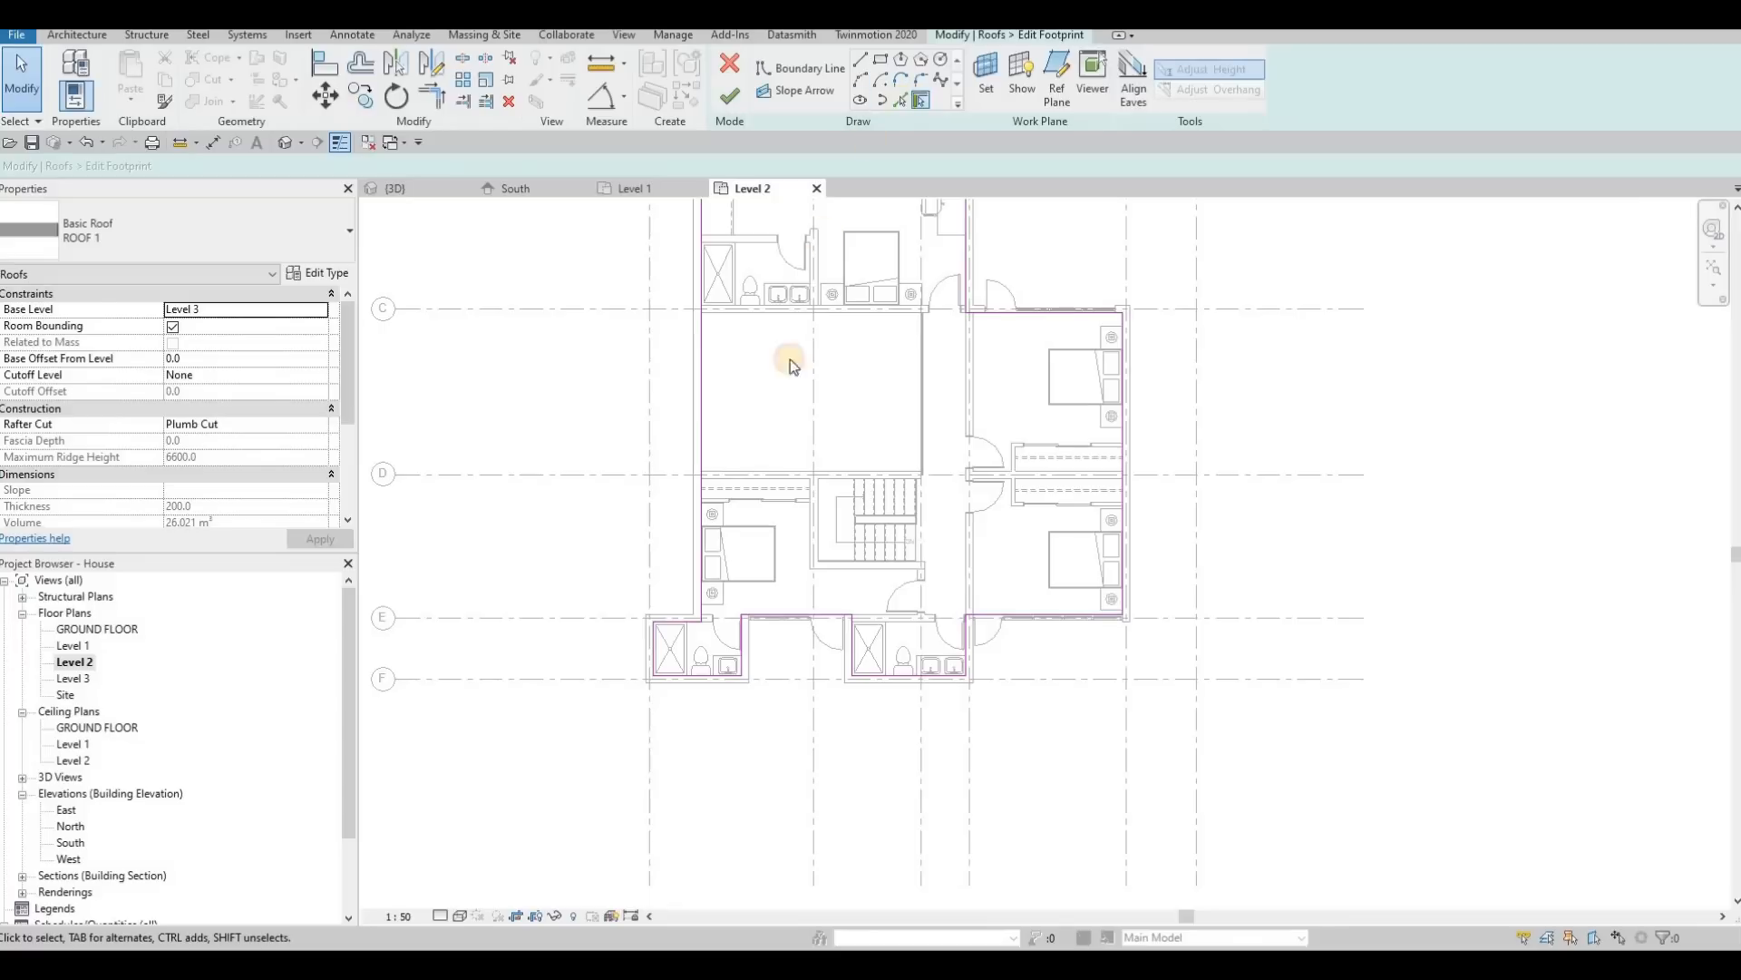
Step: Add roof boundary lines by picking the interior wall faces along grid D, around the stairs and beside the bedroom door
{"action": "key", "text": "l"}
{"action": "key", "text": "i"}
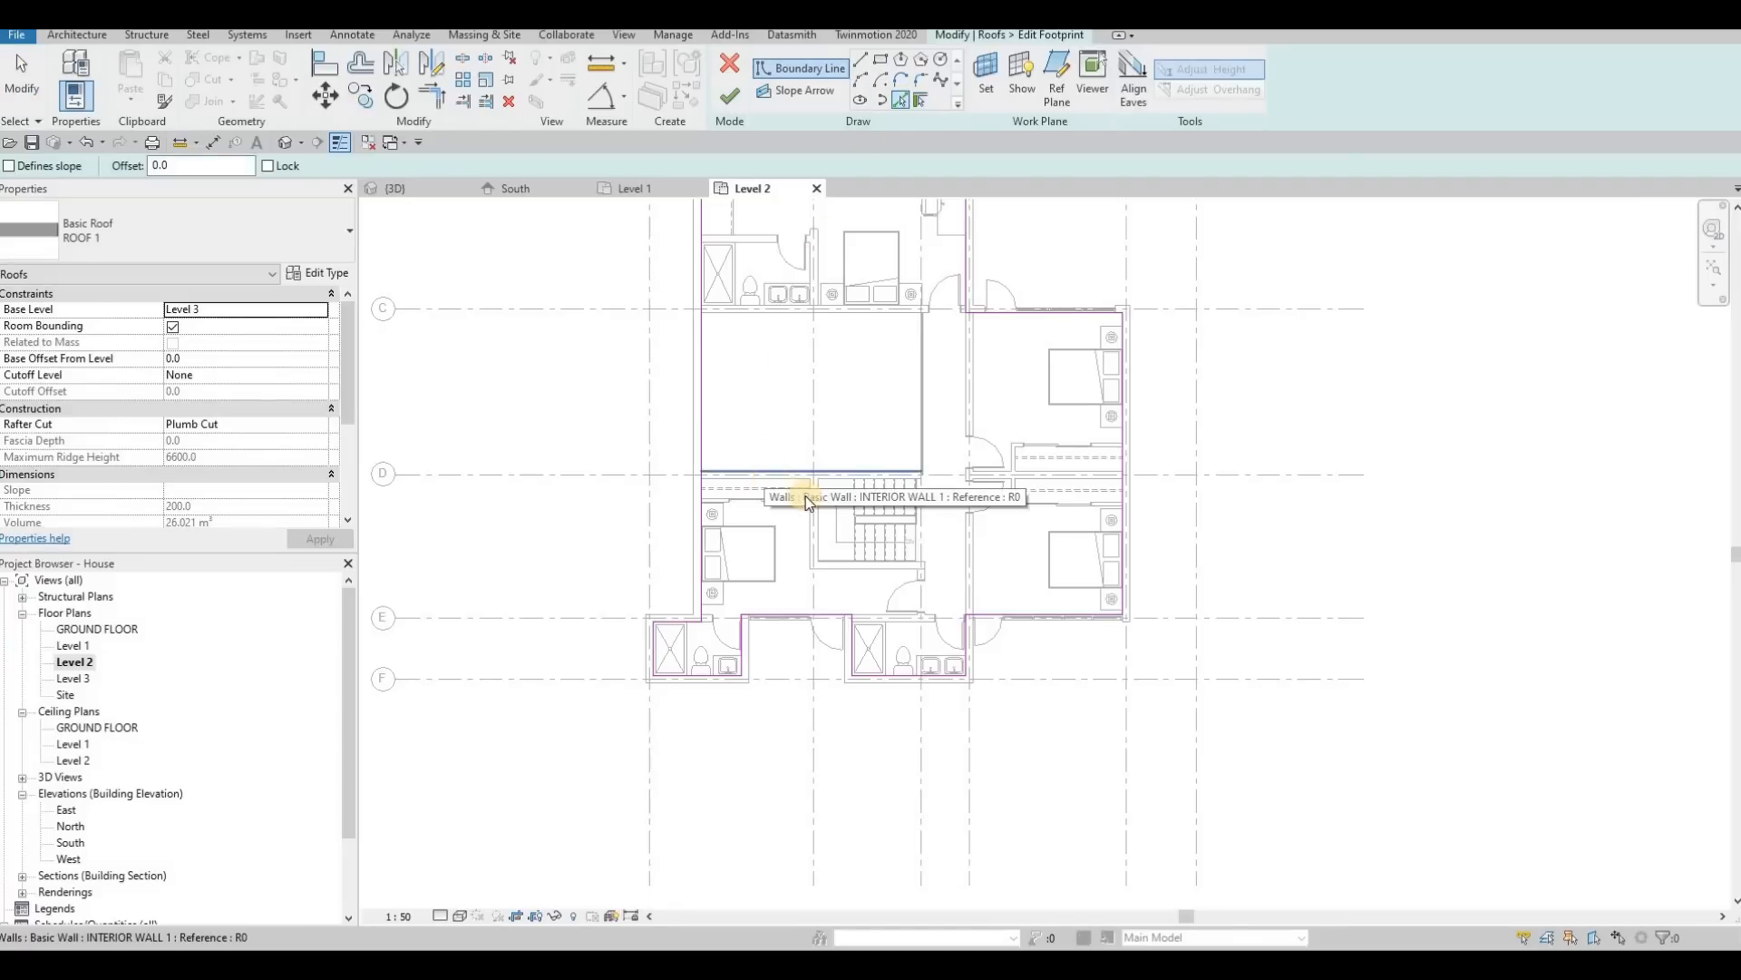
{"action": "left_click", "coordinate": [807, 500]}
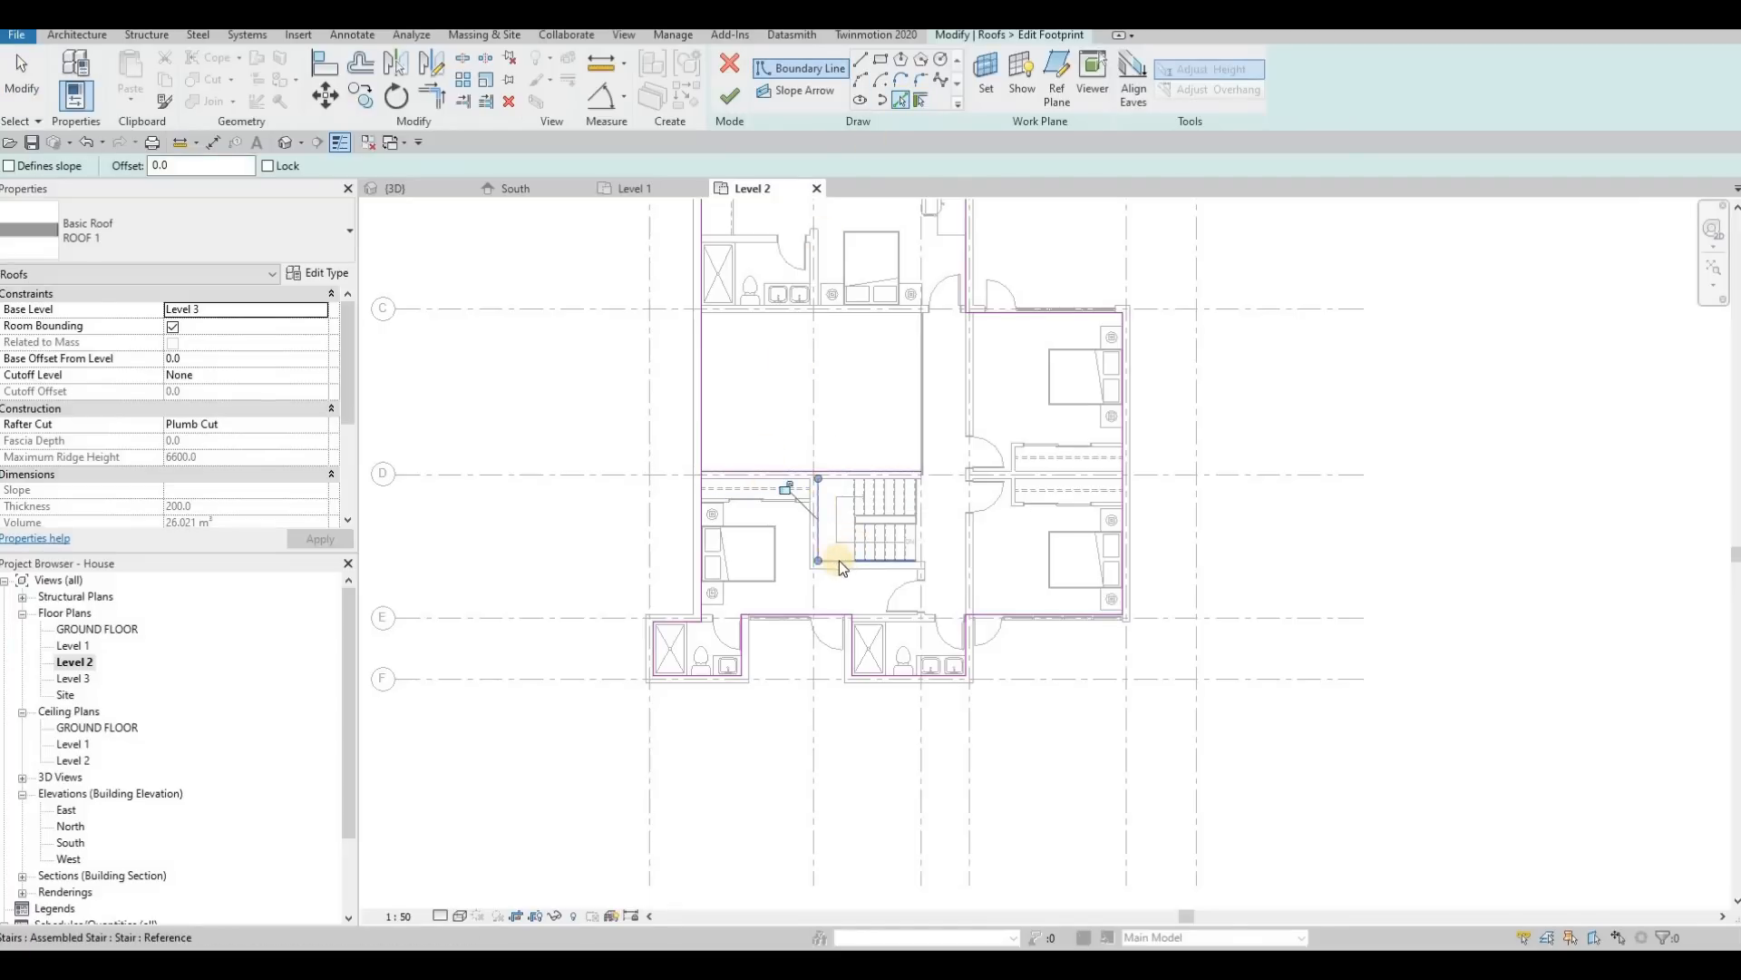
{"action": "left_click", "coordinate": [923, 568]}
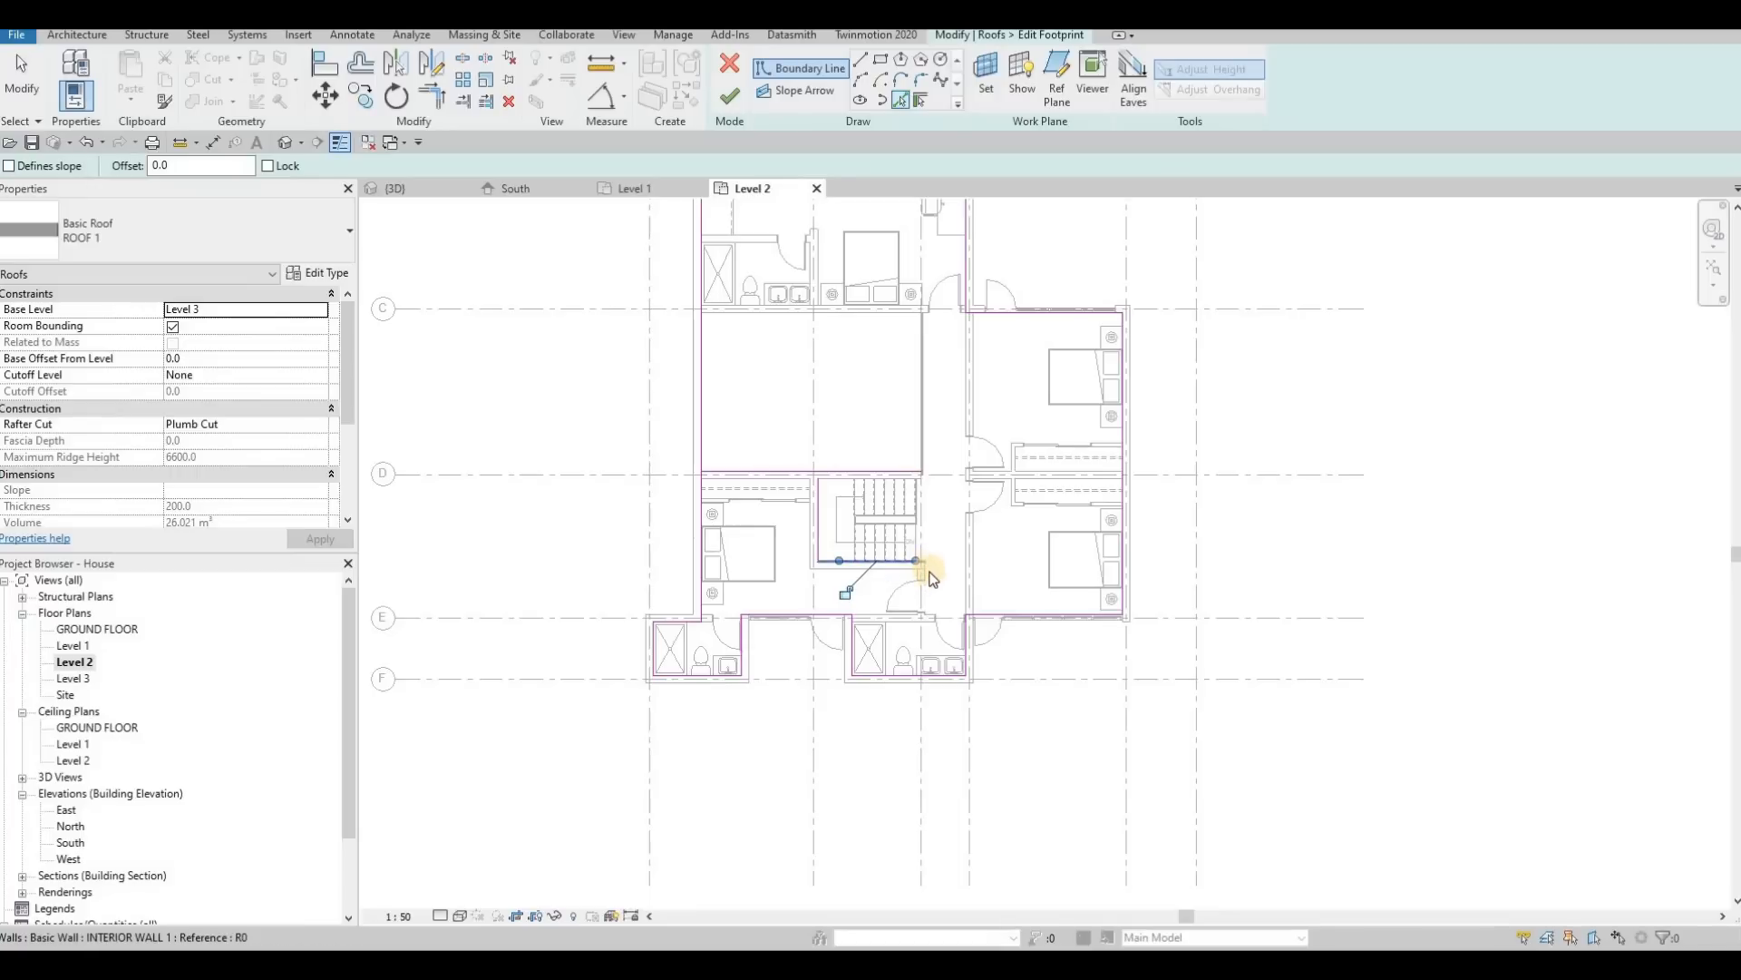
{"action": "scroll", "coordinate": [931, 579], "scroll_direction": "up", "scroll_amount": 3}
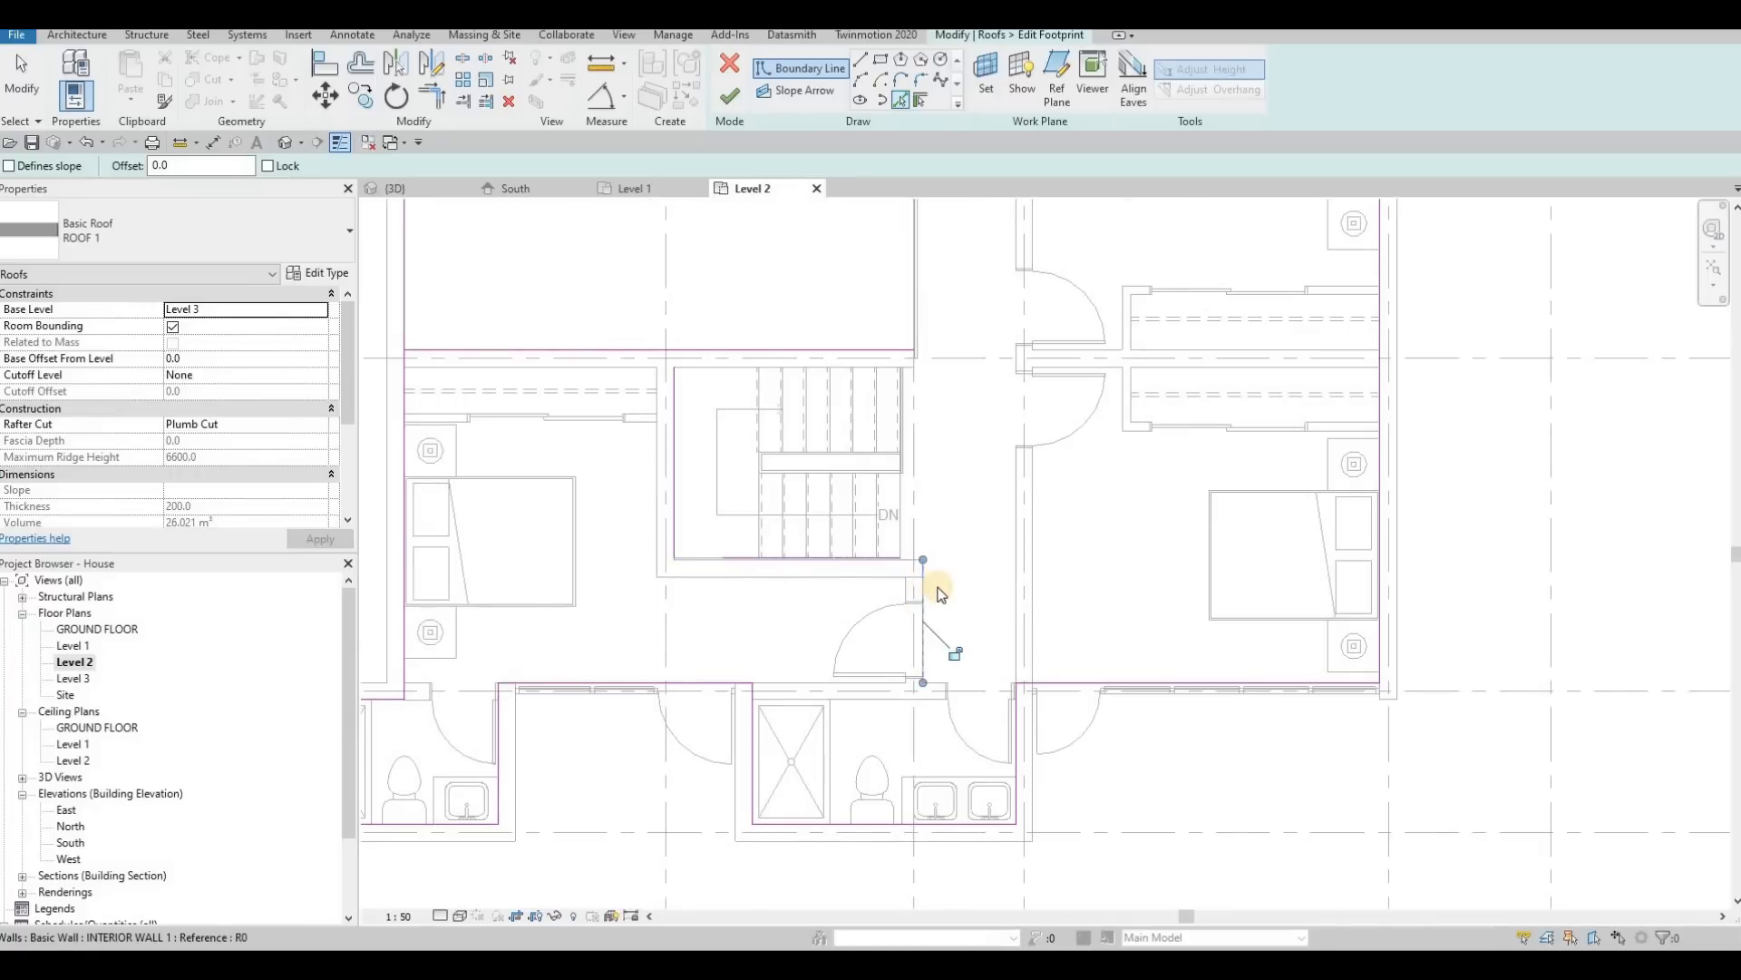
{"action": "key", "text": "Escape"}
{"action": "key", "text": "Escape"}
{"action": "key", "text": "Escape"}
Step: Trim the boundary line beside the bedroom door into corners with the stairwell line and the grid E line joining the middle bathroom's outline
{"action": "key", "text": "t"}
{"action": "key", "text": "r"}
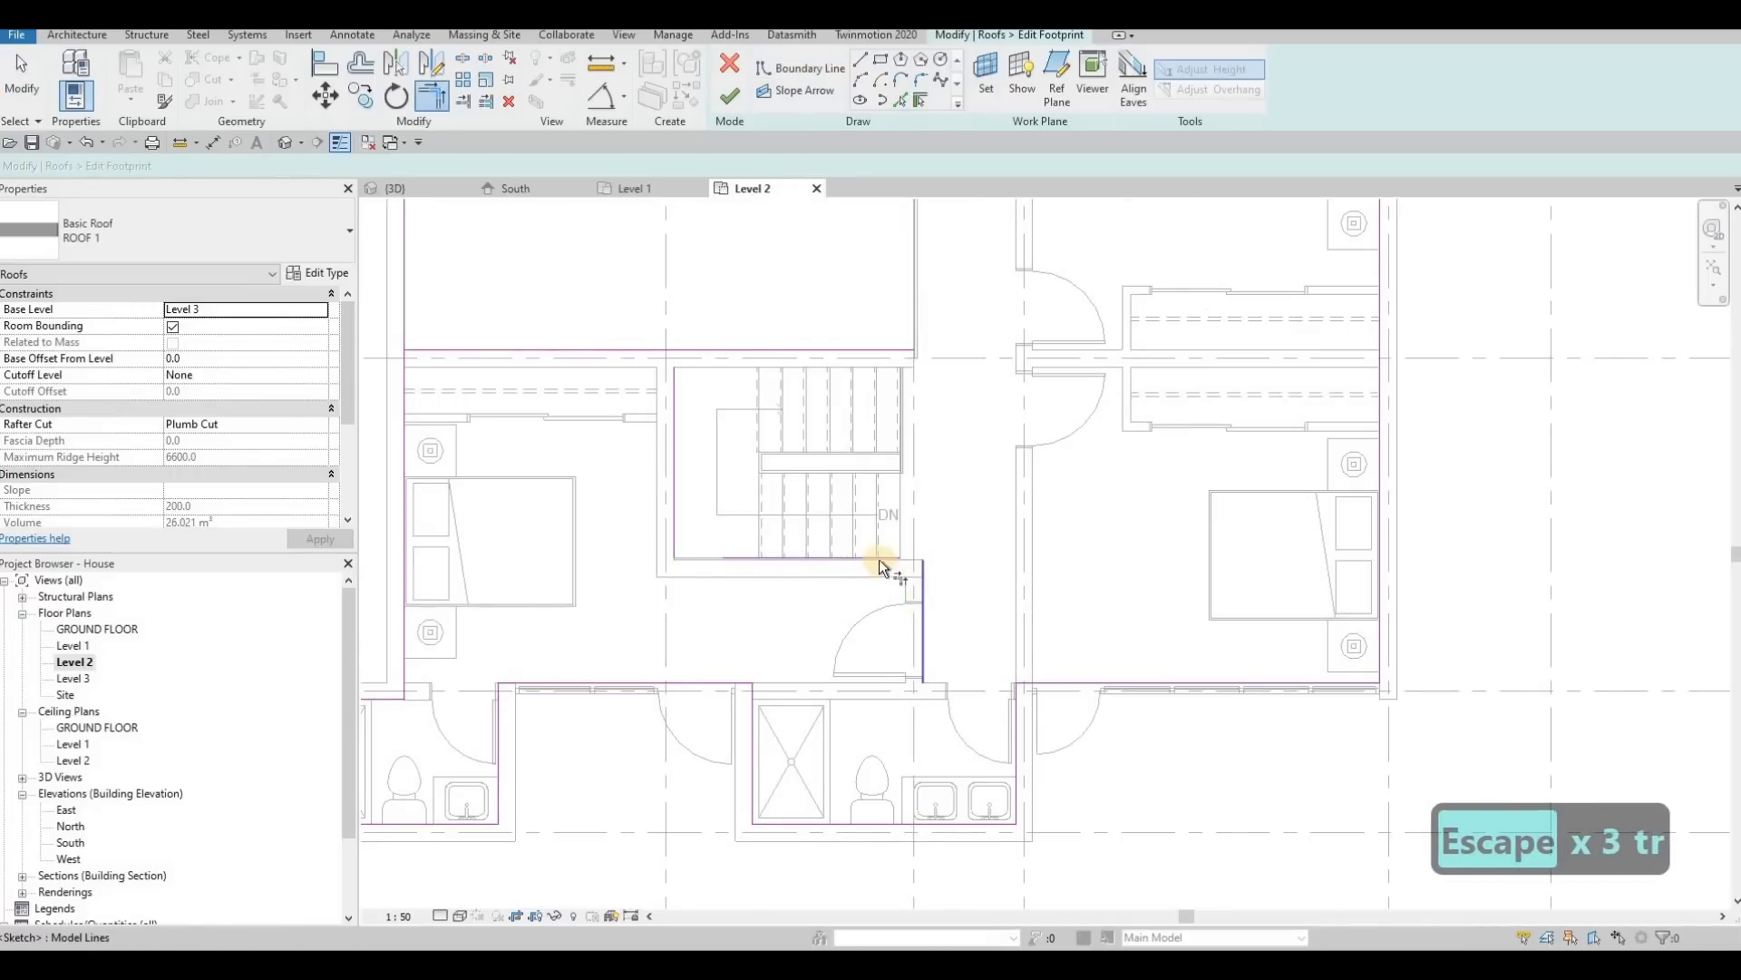
{"action": "left_click", "coordinate": [835, 559]}
{"action": "scroll", "coordinate": [832, 569], "scroll_direction": "down", "scroll_amount": 1}
{"action": "left_click", "coordinate": [759, 654]}
{"action": "middle_click_drag", "start_coordinate": [780, 683], "coordinate": [854, 634]}
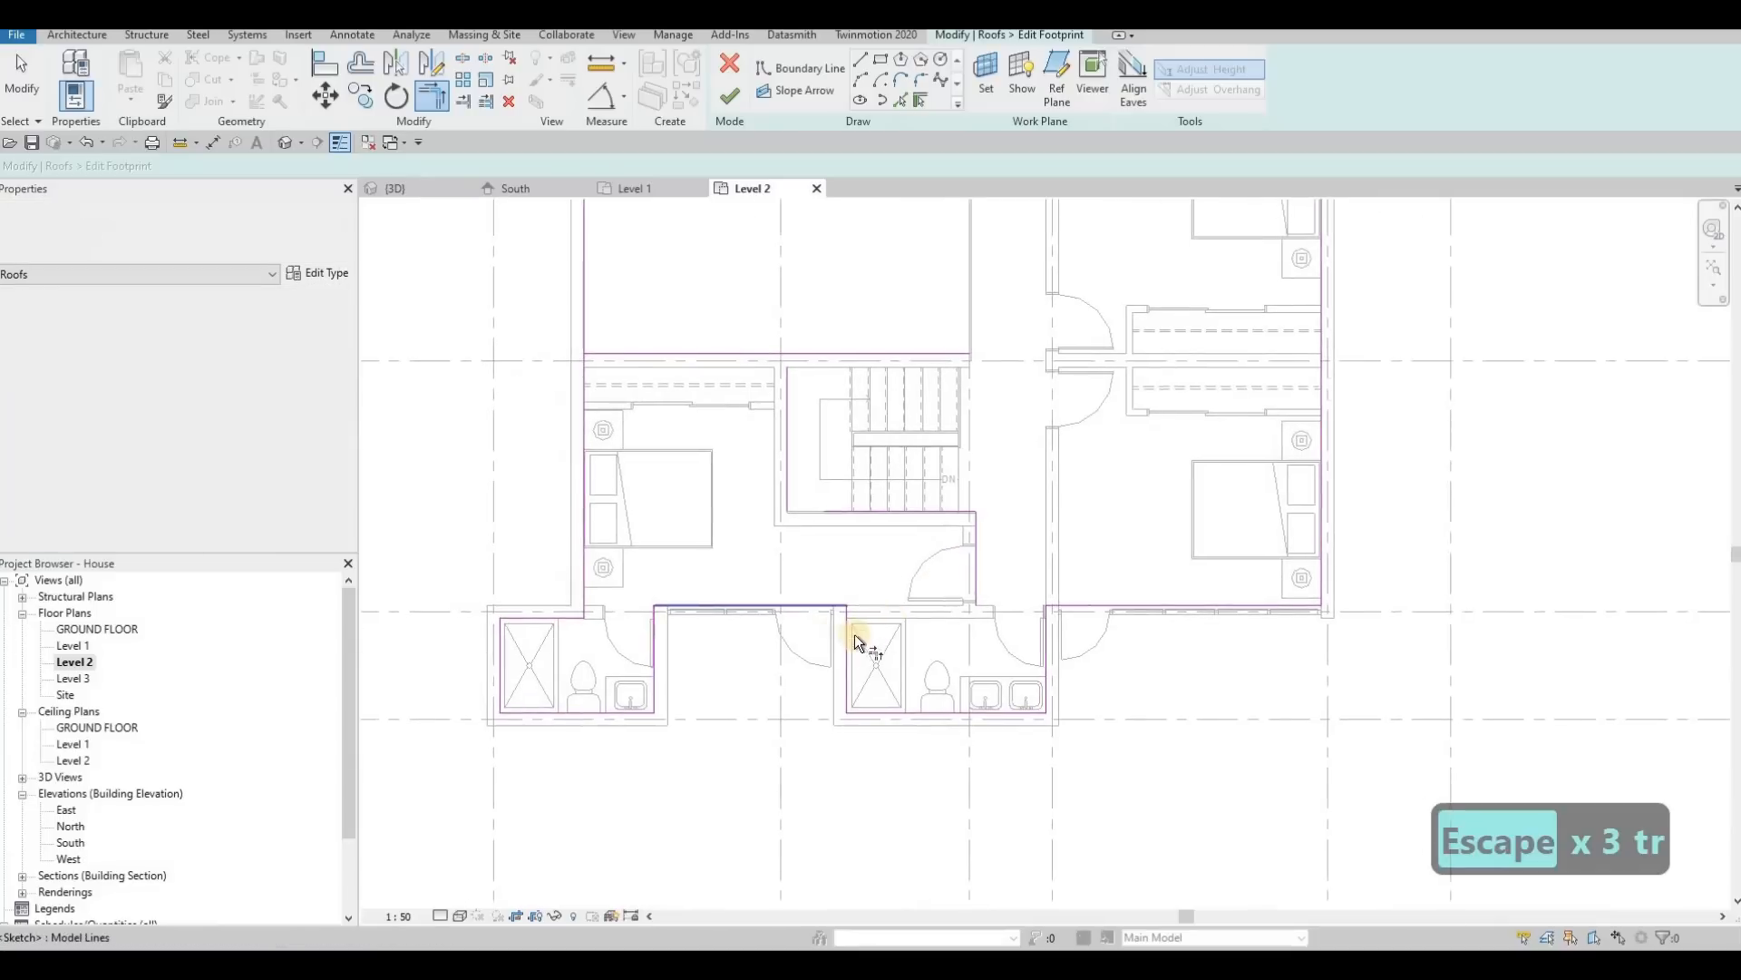
{"action": "left_click", "coordinate": [854, 634]}
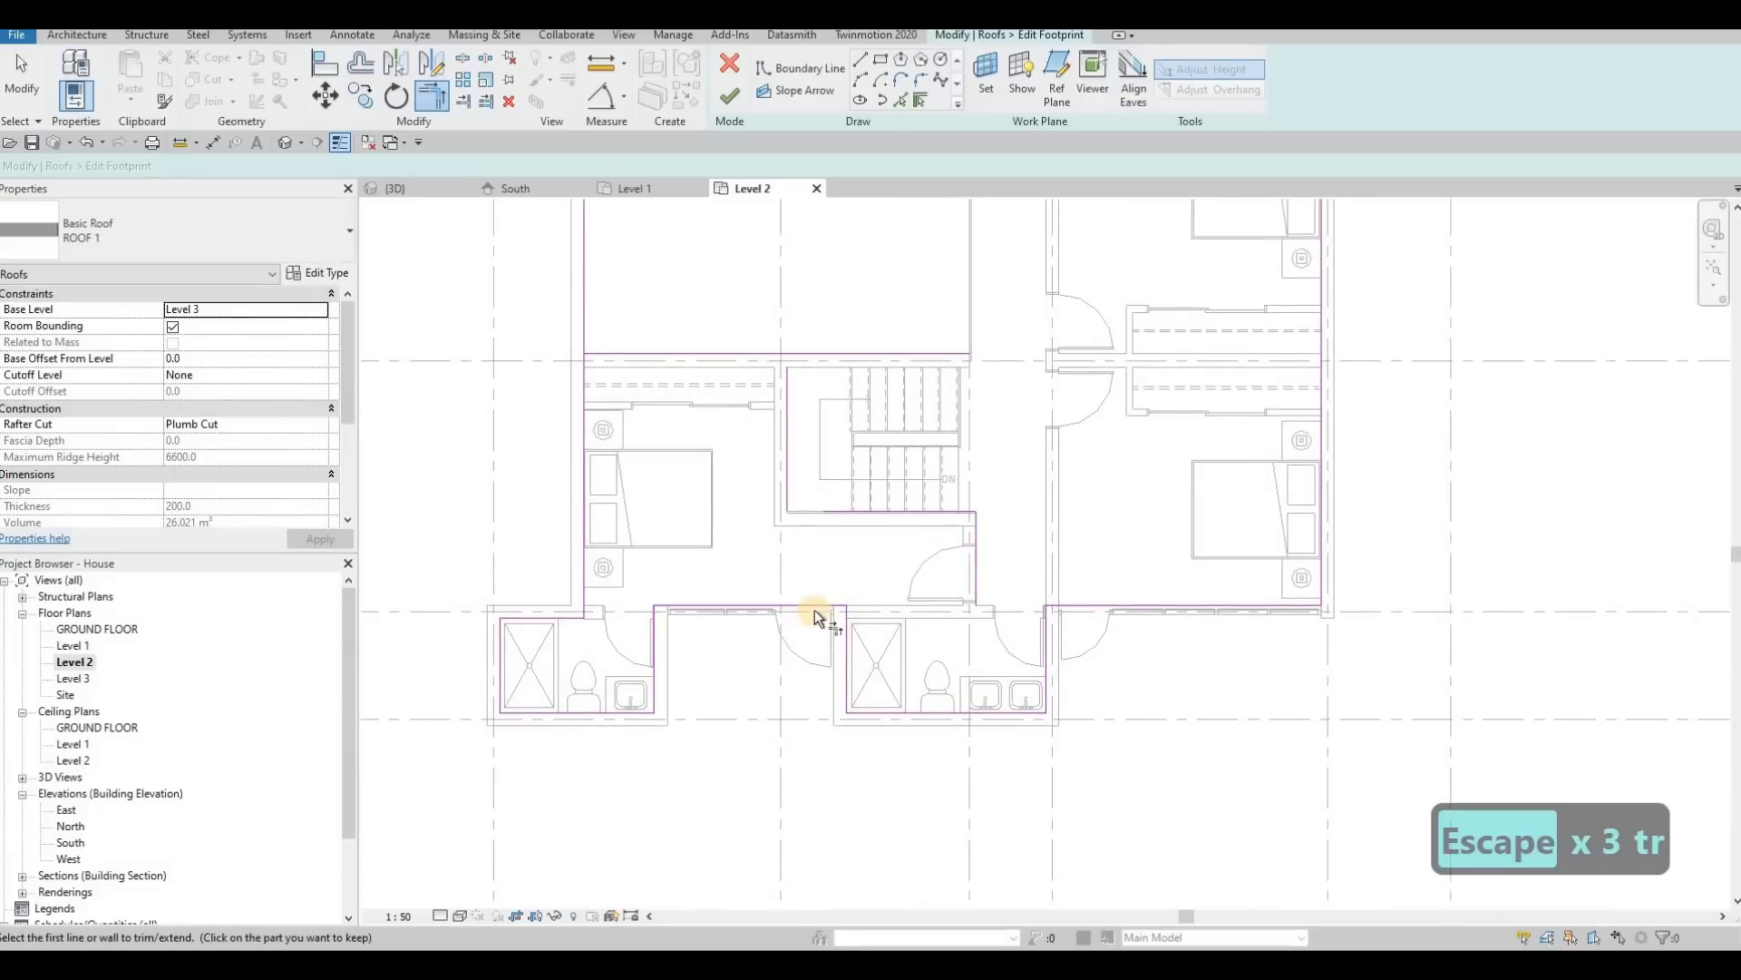
{"action": "left_click", "coordinate": [976, 559]}
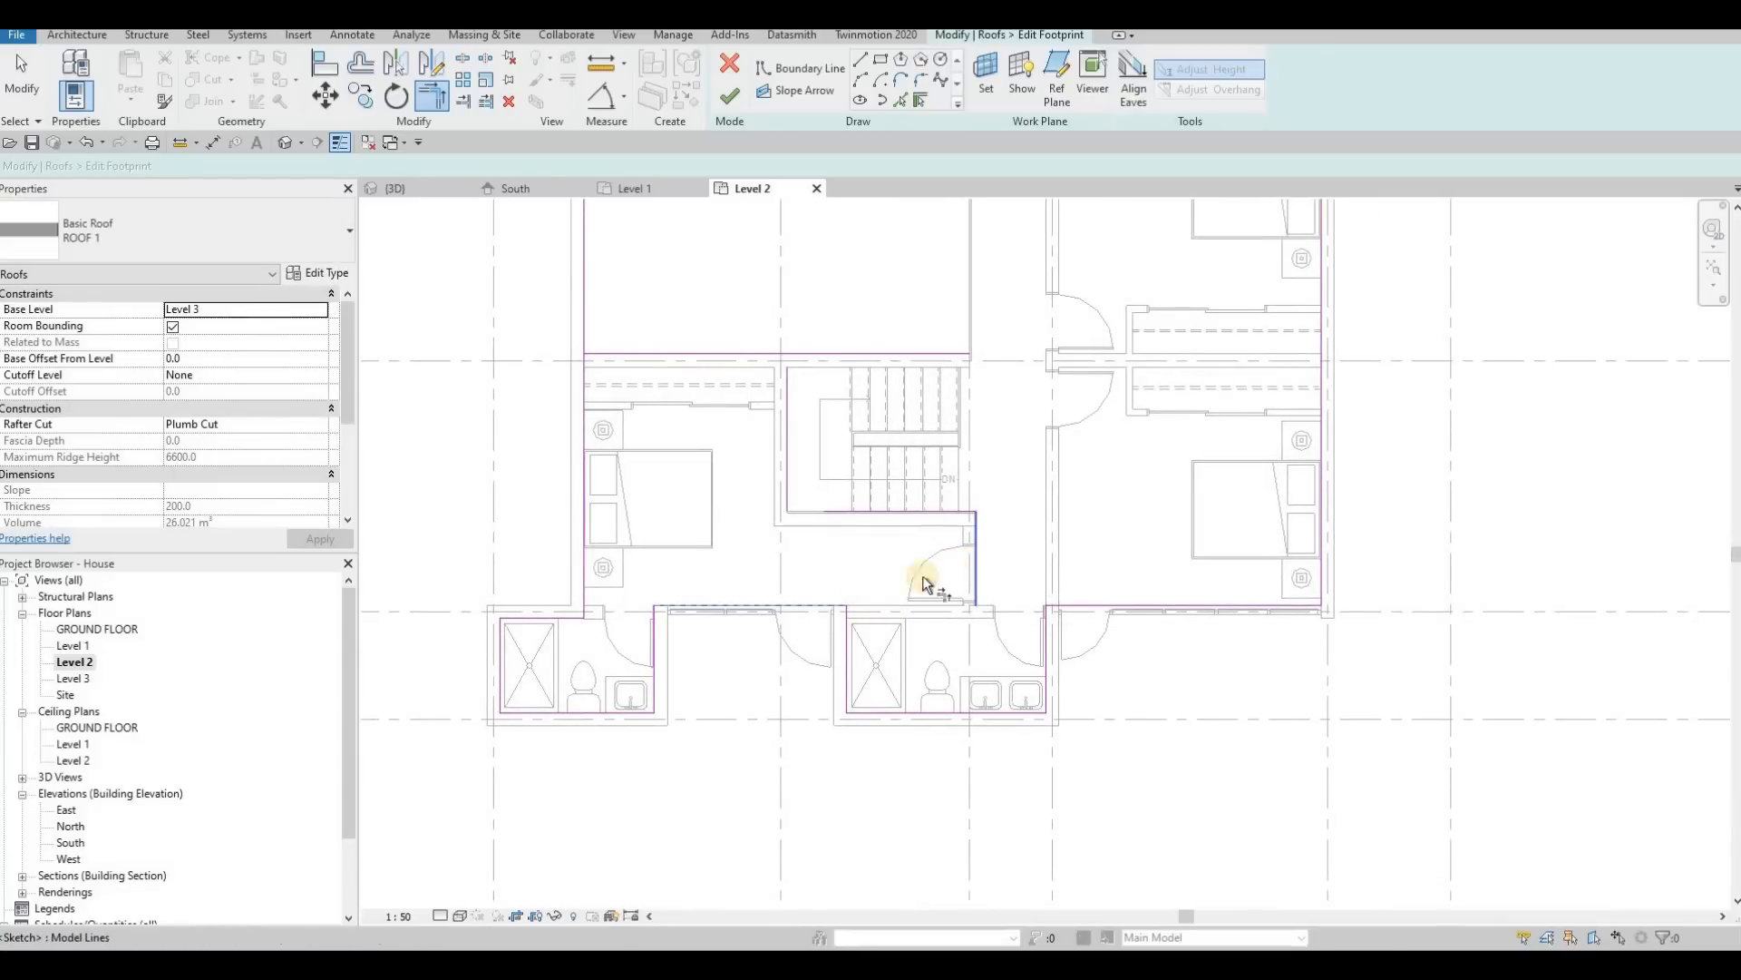
{"action": "left_click", "coordinate": [868, 611]}
{"action": "left_click", "coordinate": [851, 624]}
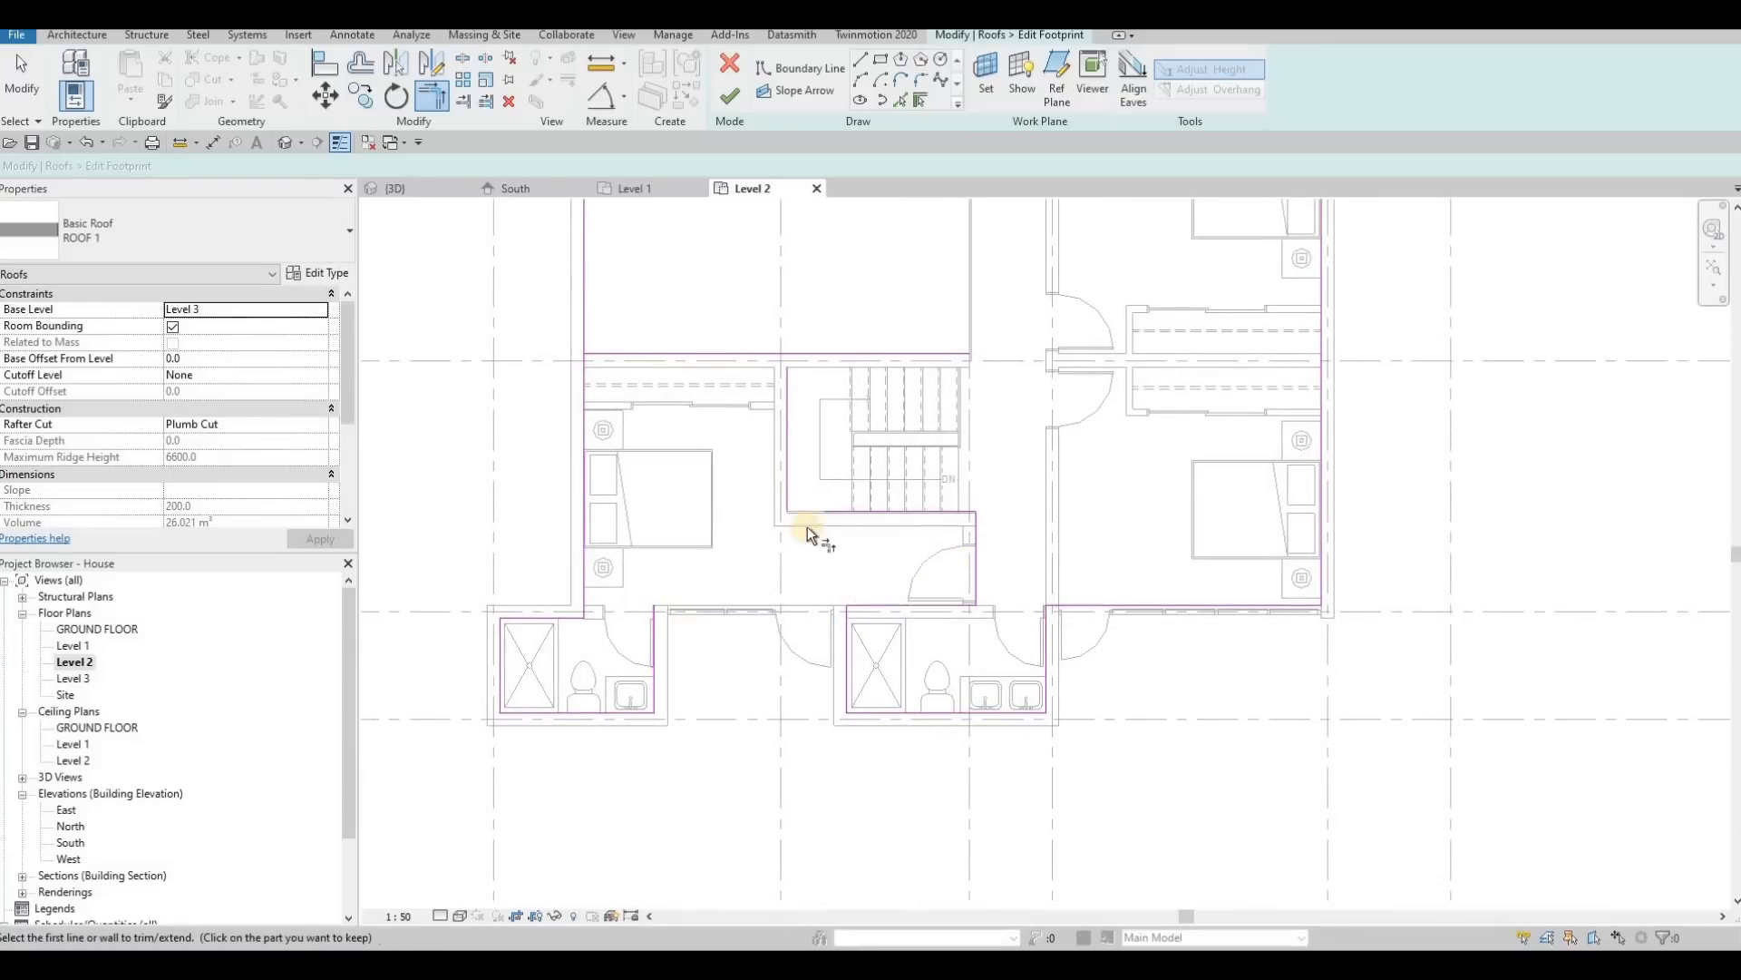
Step: Trim the west exterior boundary line into a corner with the line along grid D
{"action": "middle_click_drag", "start_coordinate": [619, 360], "coordinate": [790, 341]}
{"action": "left_click", "coordinate": [758, 318]}
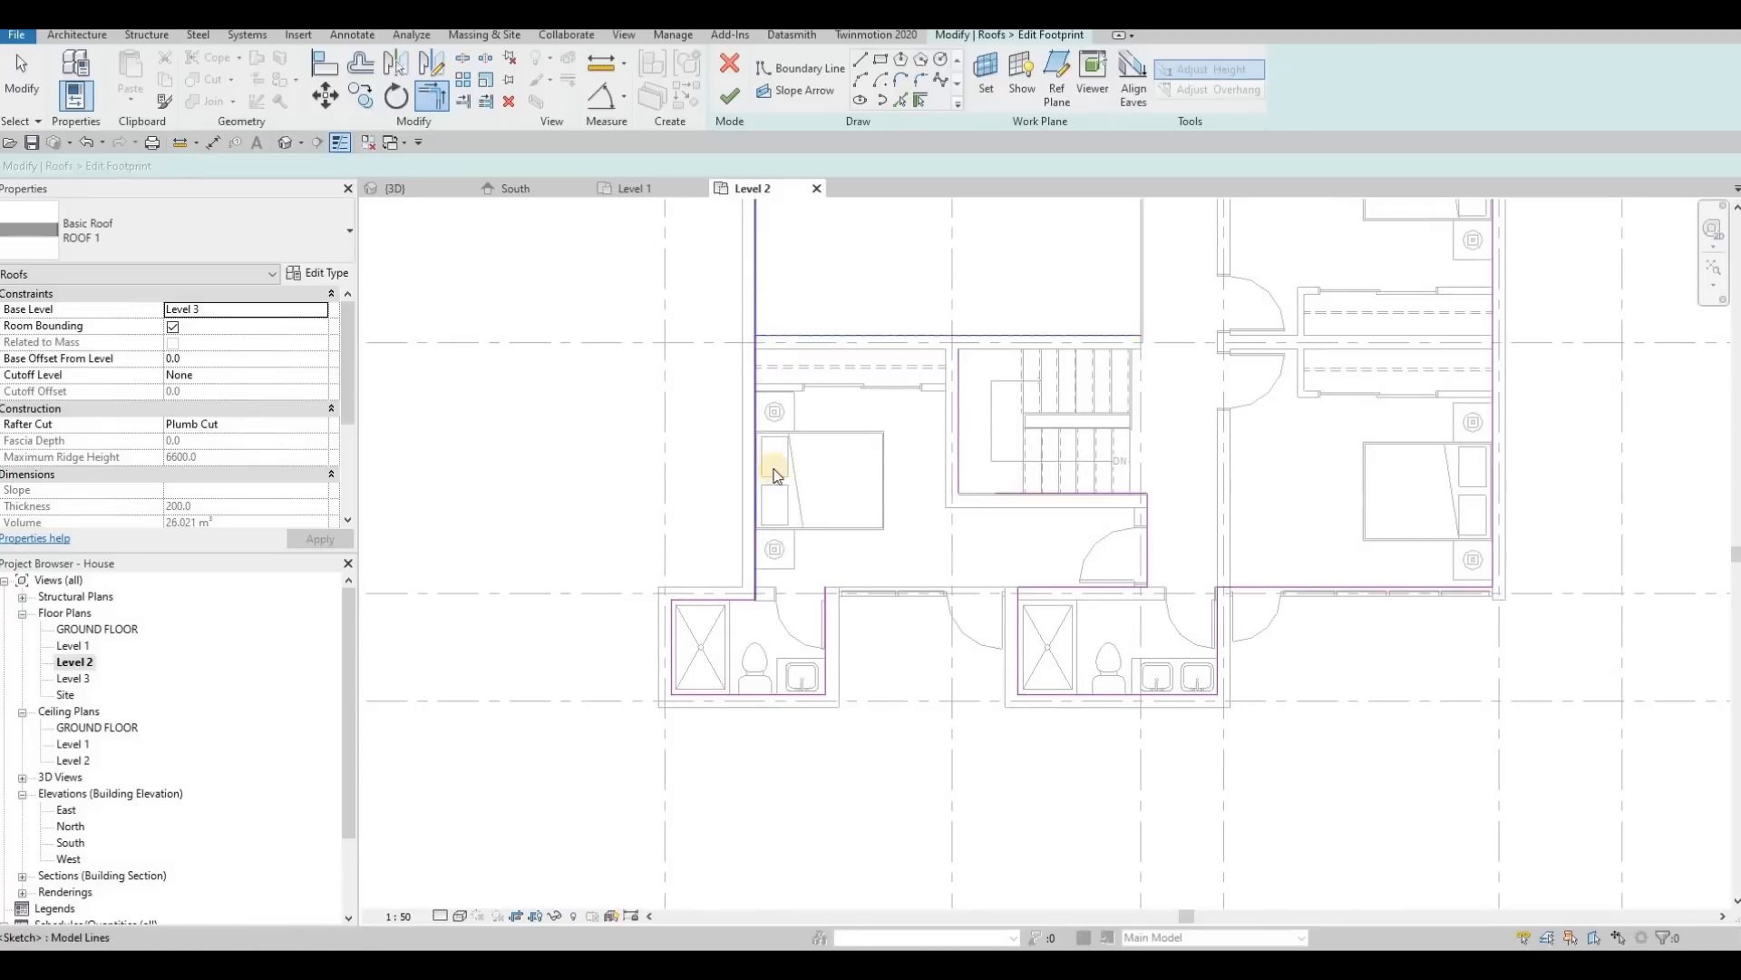
{"action": "left_click", "coordinate": [777, 476]}
{"action": "key", "text": "Escape"}
{"action": "key", "text": "Escape"}
{"action": "key", "text": "Escape"}
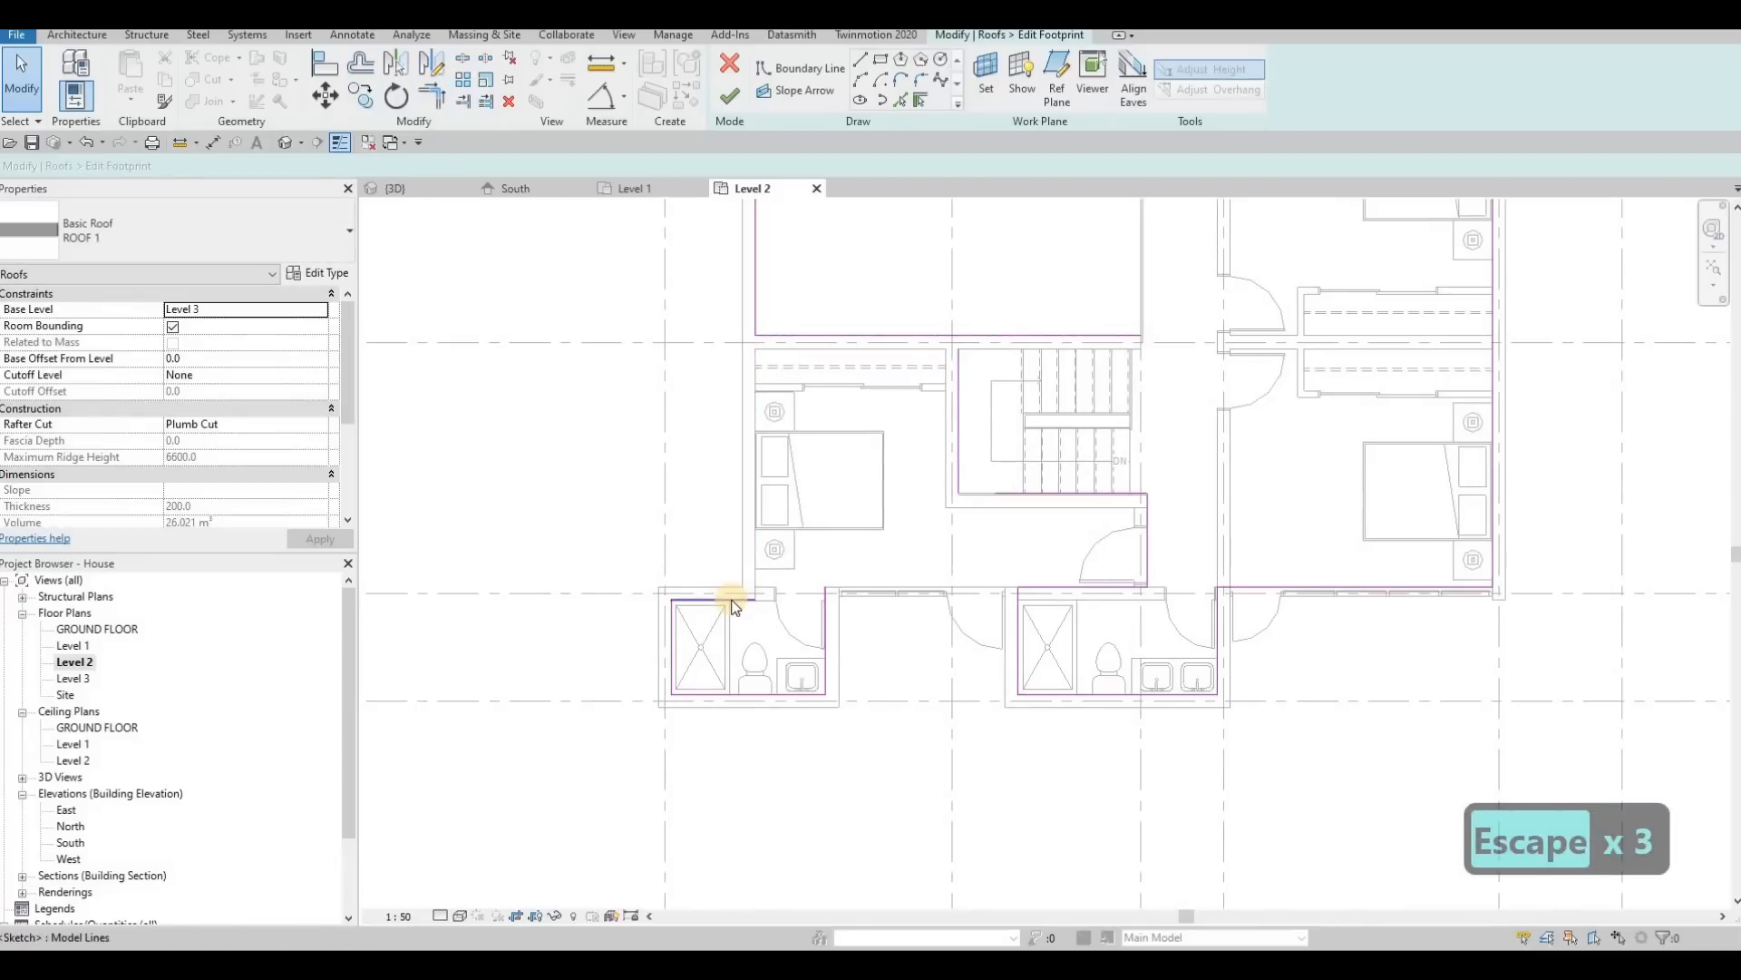
Step: Delete the chain of boundary lines around the southwest bathroom
{"action": "key", "text": "Tab"}
{"action": "left_click", "coordinate": [733, 606]}
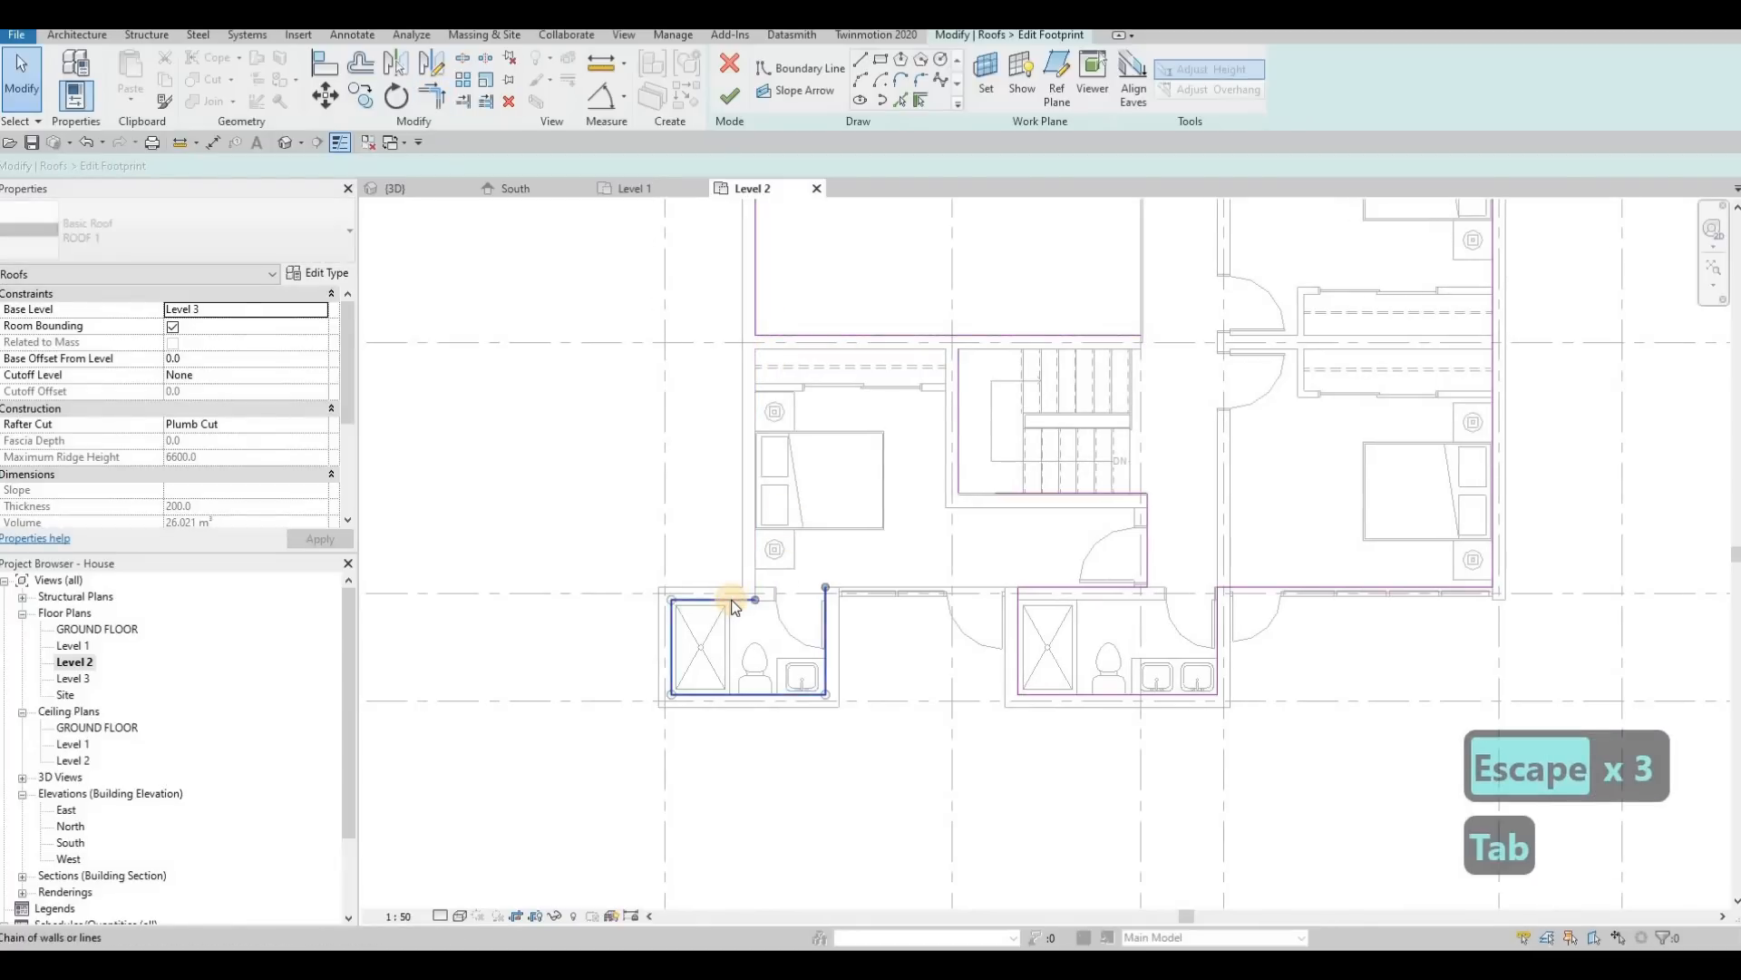
{"action": "key", "text": "Delete"}
{"action": "scroll", "coordinate": [984, 626], "scroll_direction": "down", "scroll_amount": 2}
{"action": "middle_click_drag", "start_coordinate": [984, 626], "coordinate": [973, 616]}
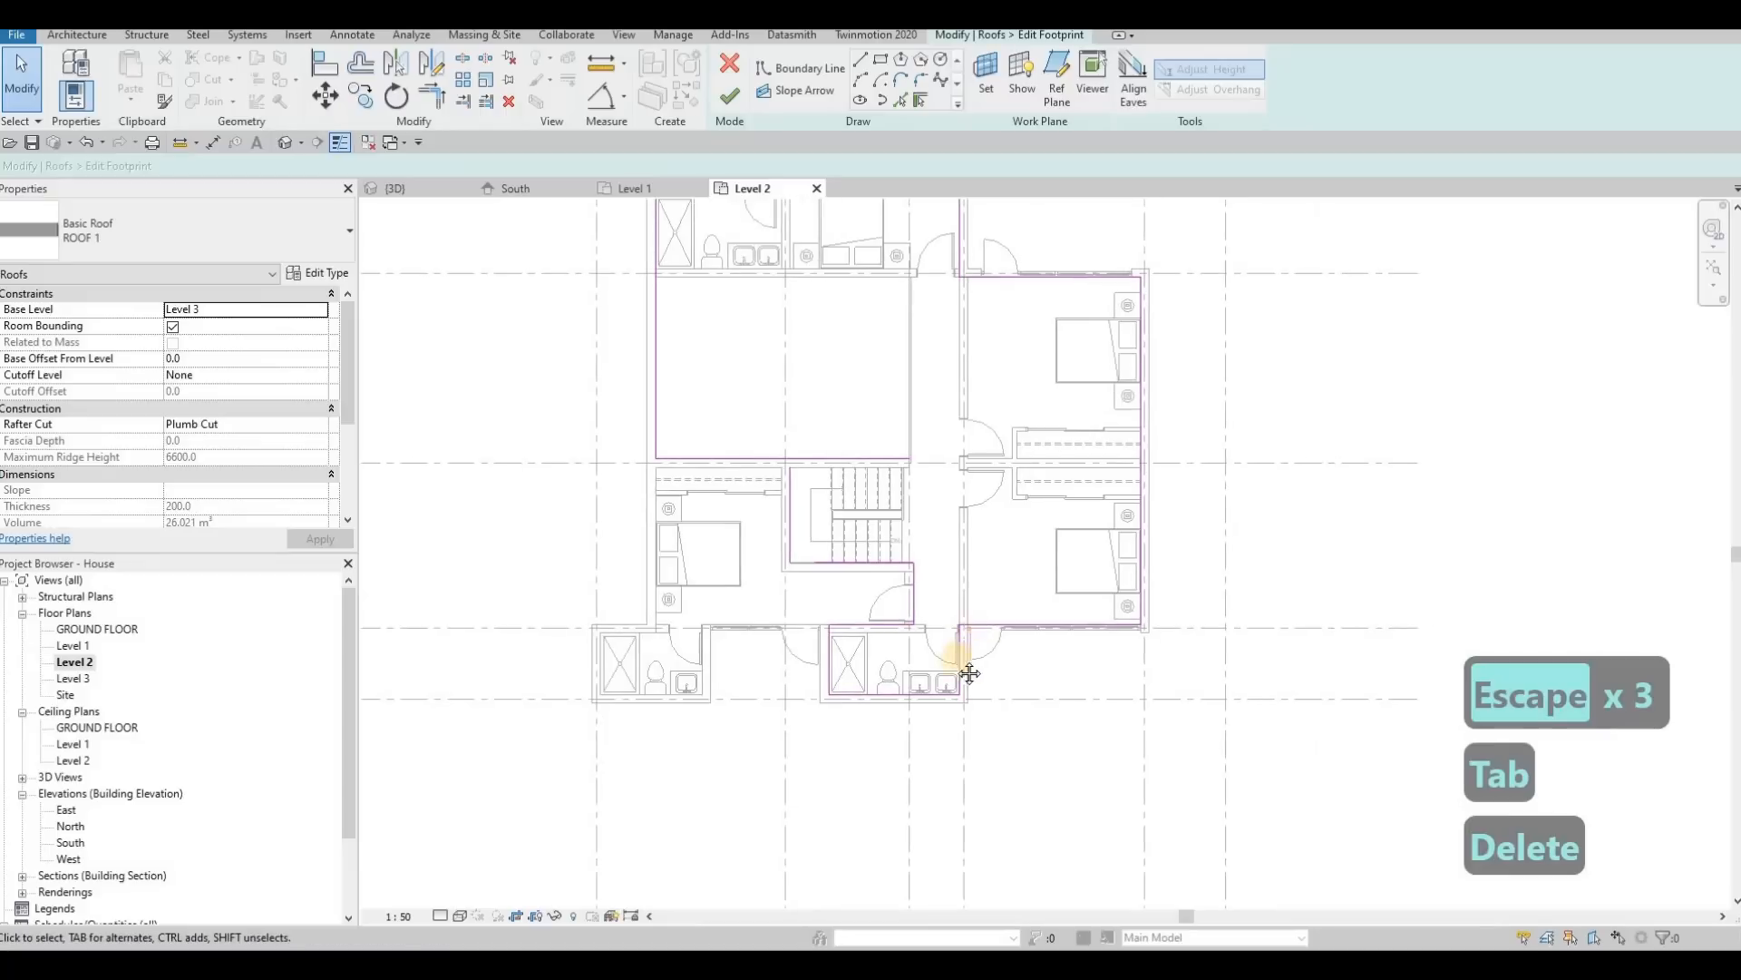
{"action": "scroll", "coordinate": [988, 616], "scroll_direction": "up", "scroll_amount": 2}
{"action": "key", "text": "Escape"}
{"action": "key", "text": "Escape"}
Step: Delete the boundary lines along the outer walls of the two east bedrooms
{"action": "scroll", "coordinate": [1020, 439], "scroll_direction": "down", "scroll_amount": 2}
{"action": "middle_click_drag", "start_coordinate": [1026, 228], "coordinate": [994, 334]}
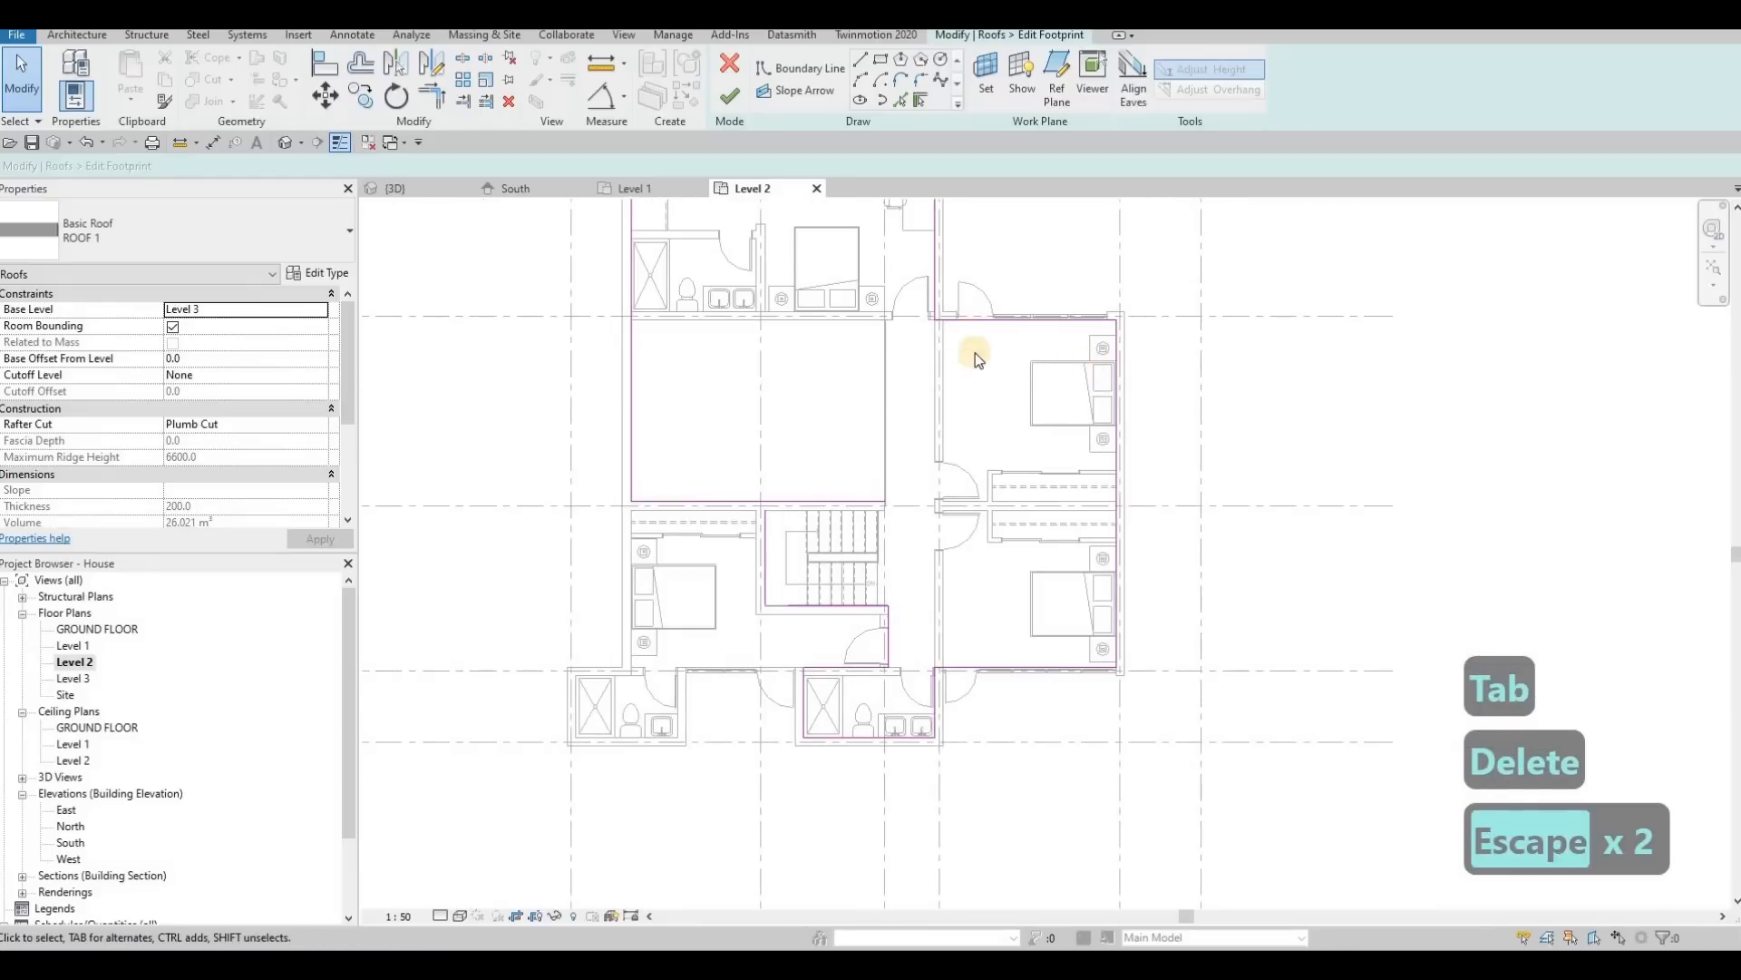
{"action": "key", "text": "Tab"}
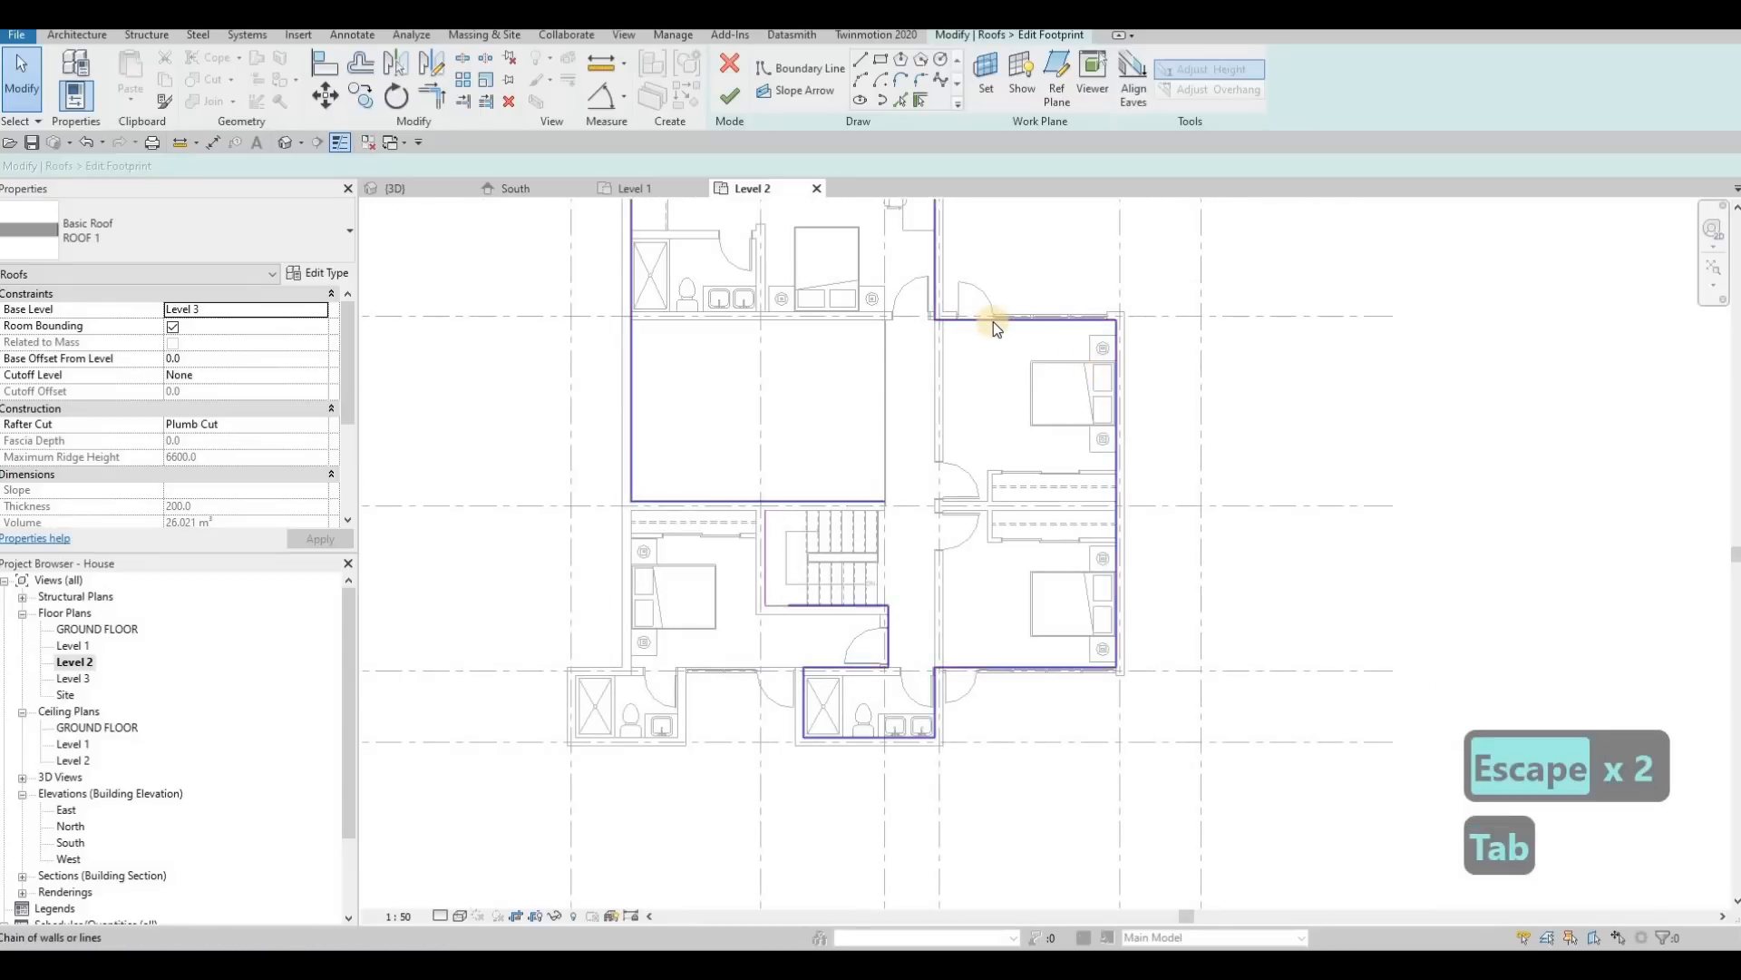
{"action": "key", "text": "Escape"}
{"action": "key", "text": "Escape"}
{"action": "left_click", "coordinate": [1038, 321]}
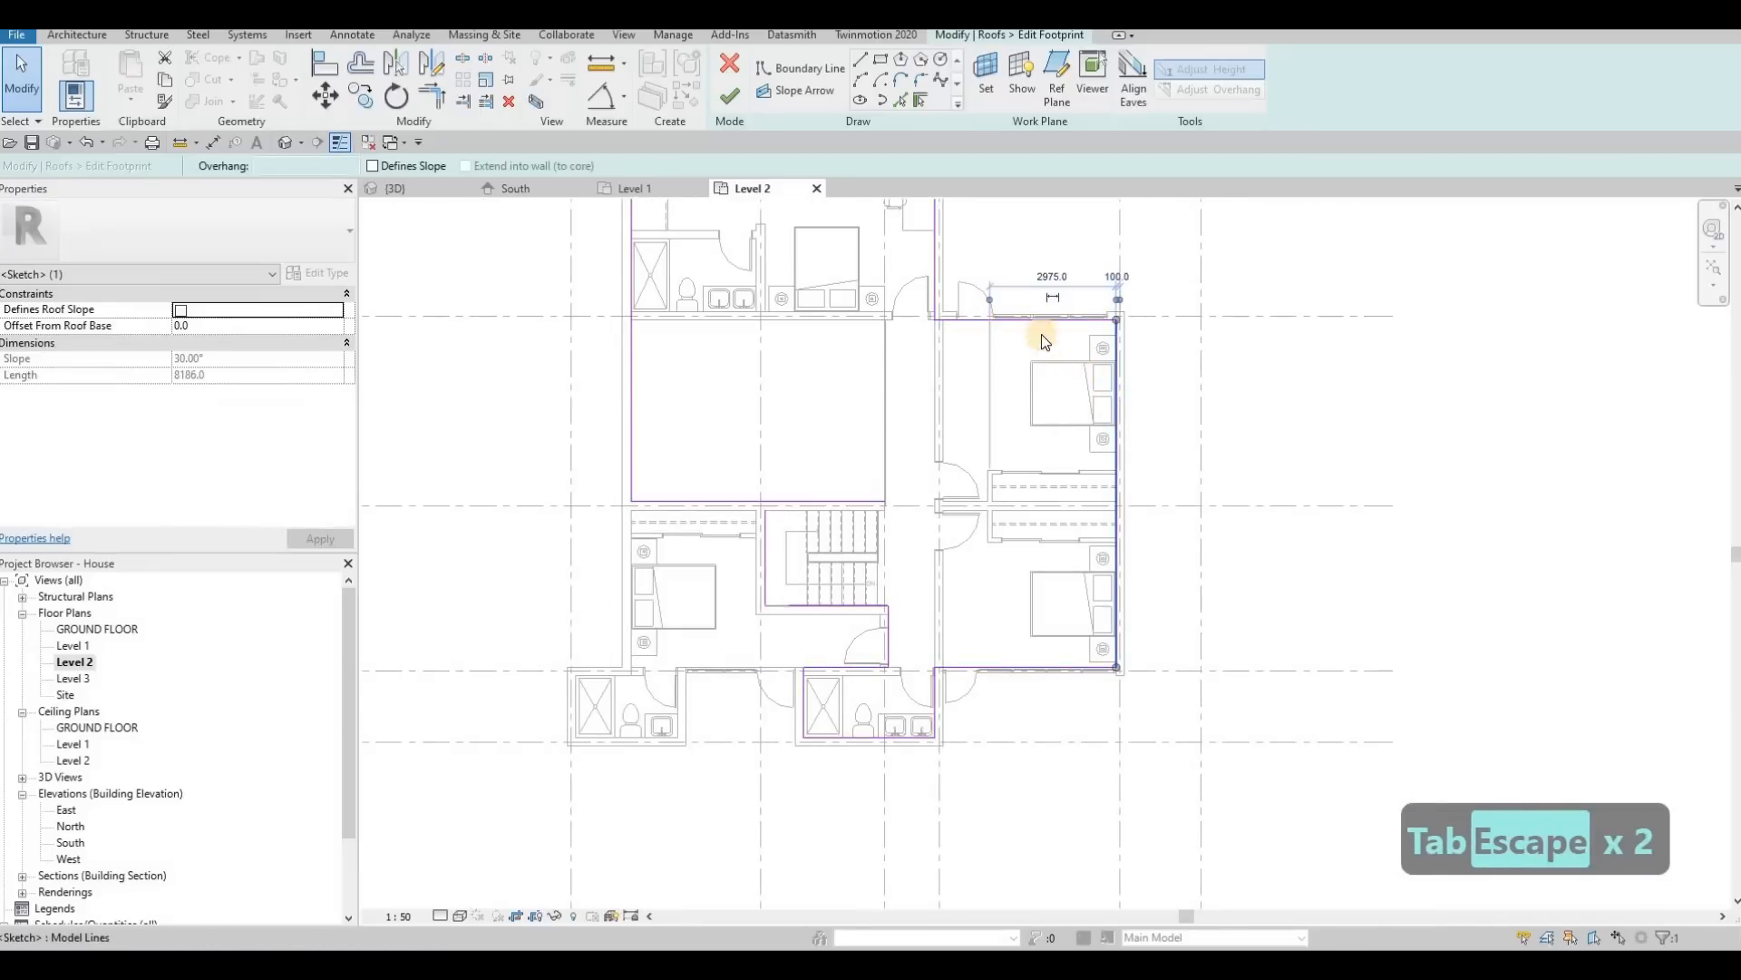
{"action": "key", "text": "Delete"}
{"action": "left_click", "coordinate": [1036, 319]}
{"action": "key", "text": "Delete"}
{"action": "left_click", "coordinate": [988, 667]}
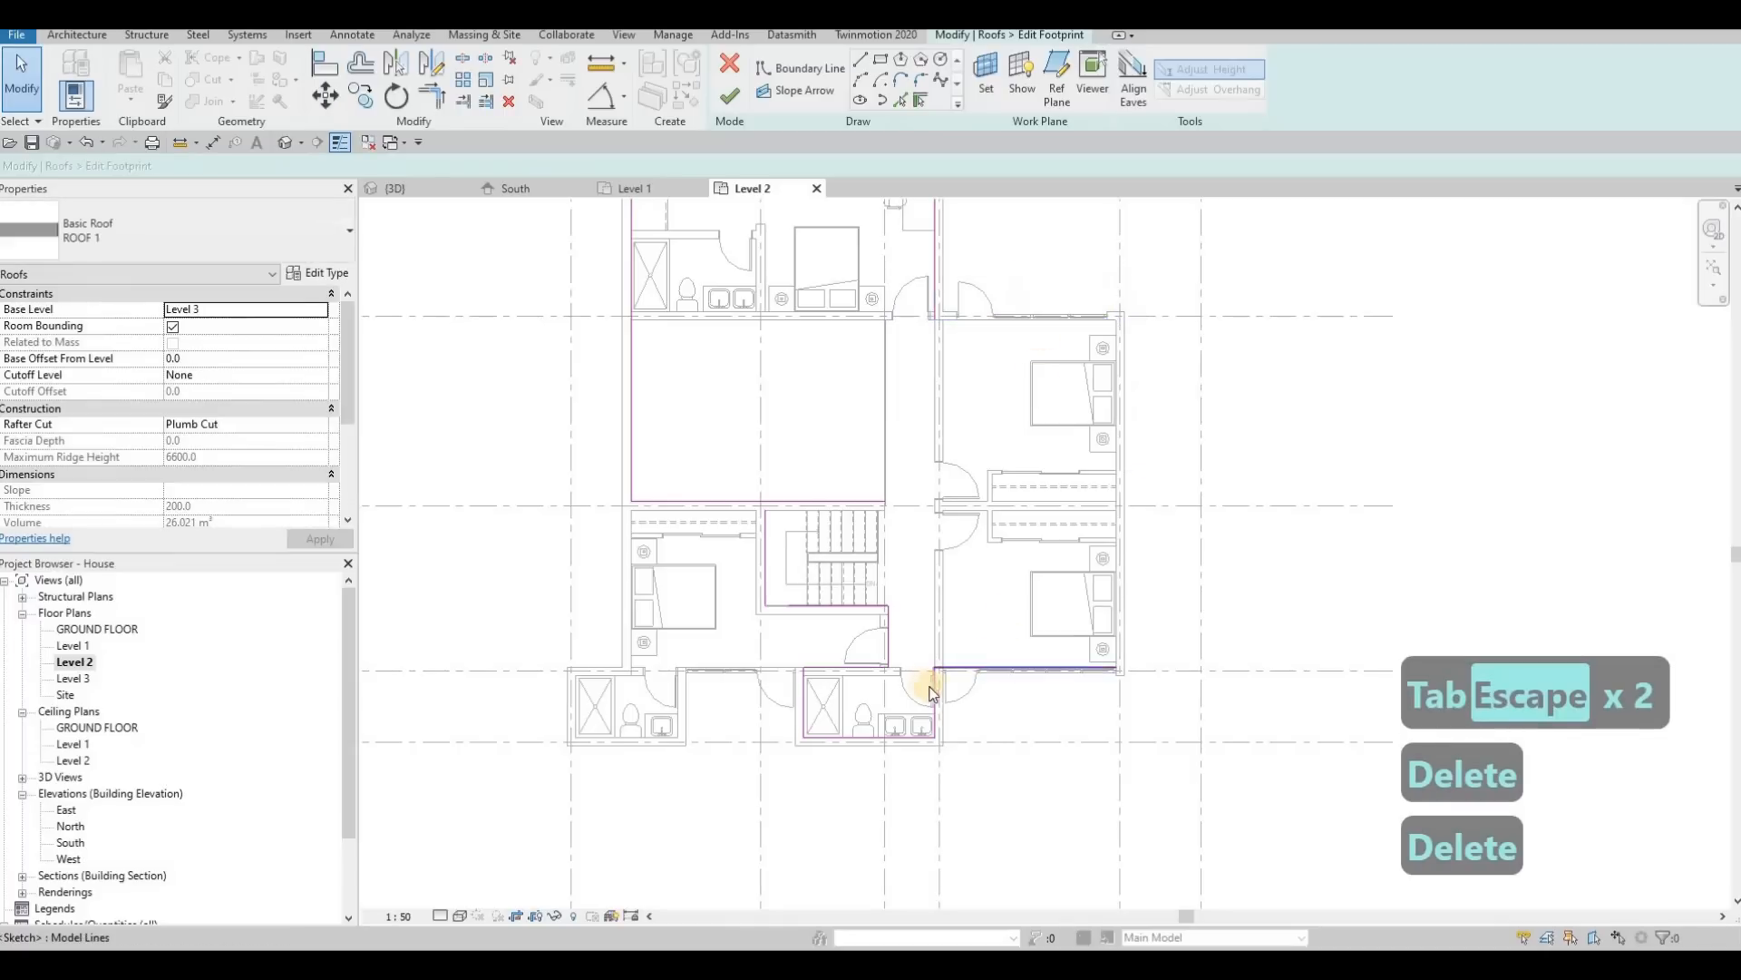
{"action": "key", "text": "Delete"}
{"action": "left_click", "coordinate": [987, 630]}
{"action": "key", "text": "Delete"}
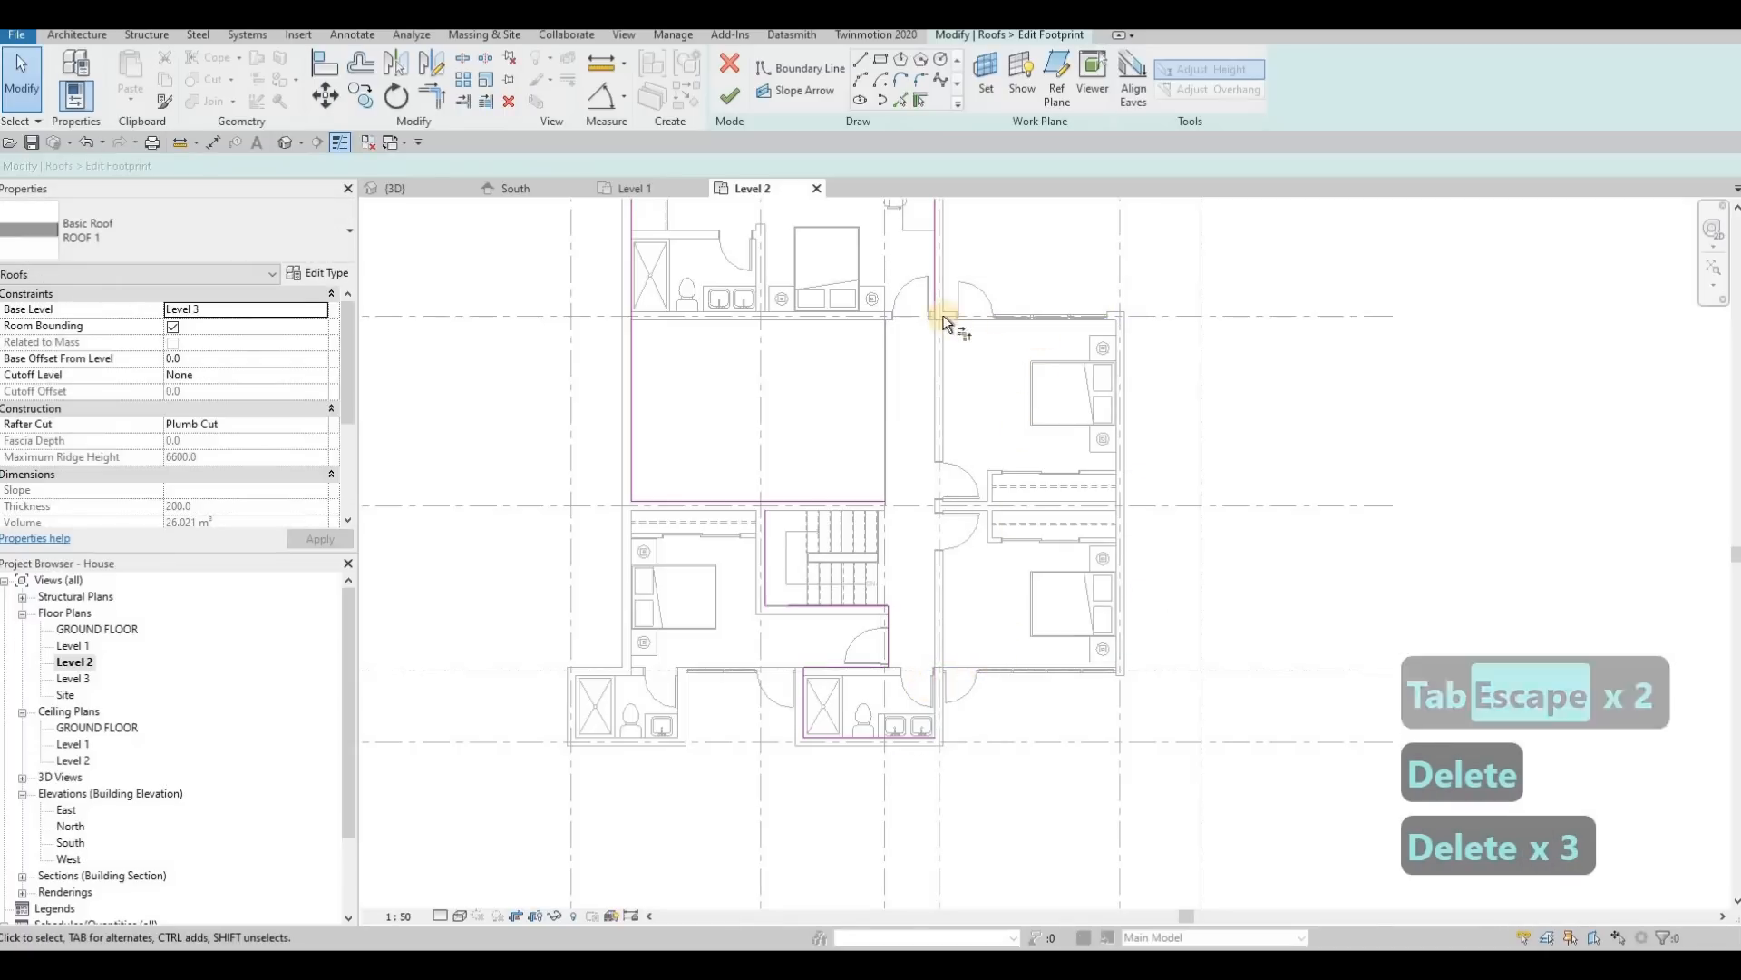
Step: Trim the hallway's east boundary line into one continuous edge down to the middle bathroom
{"action": "key", "text": "t"}
{"action": "key", "text": "r"}
{"action": "left_click", "coordinate": [939, 341]}
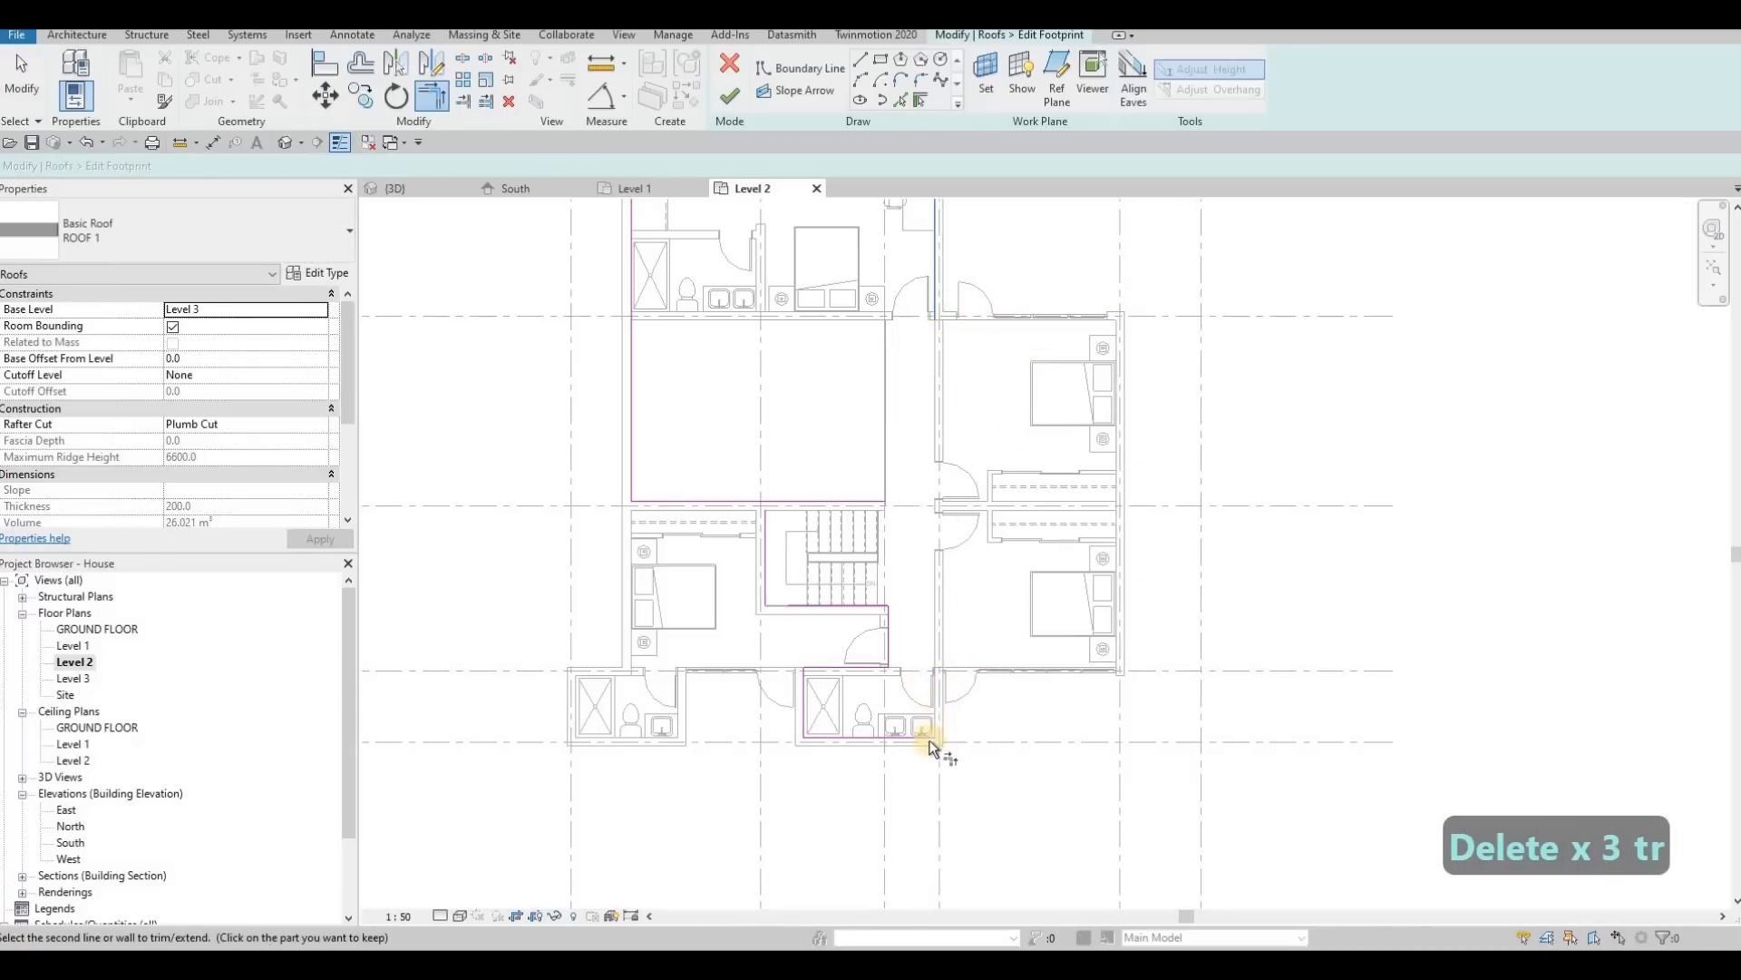
{"action": "left_click", "coordinate": [931, 740]}
{"action": "scroll", "coordinate": [935, 536], "scroll_direction": "down", "scroll_amount": 2}
{"action": "scroll", "coordinate": [857, 435], "scroll_direction": "up", "scroll_amount": 5}
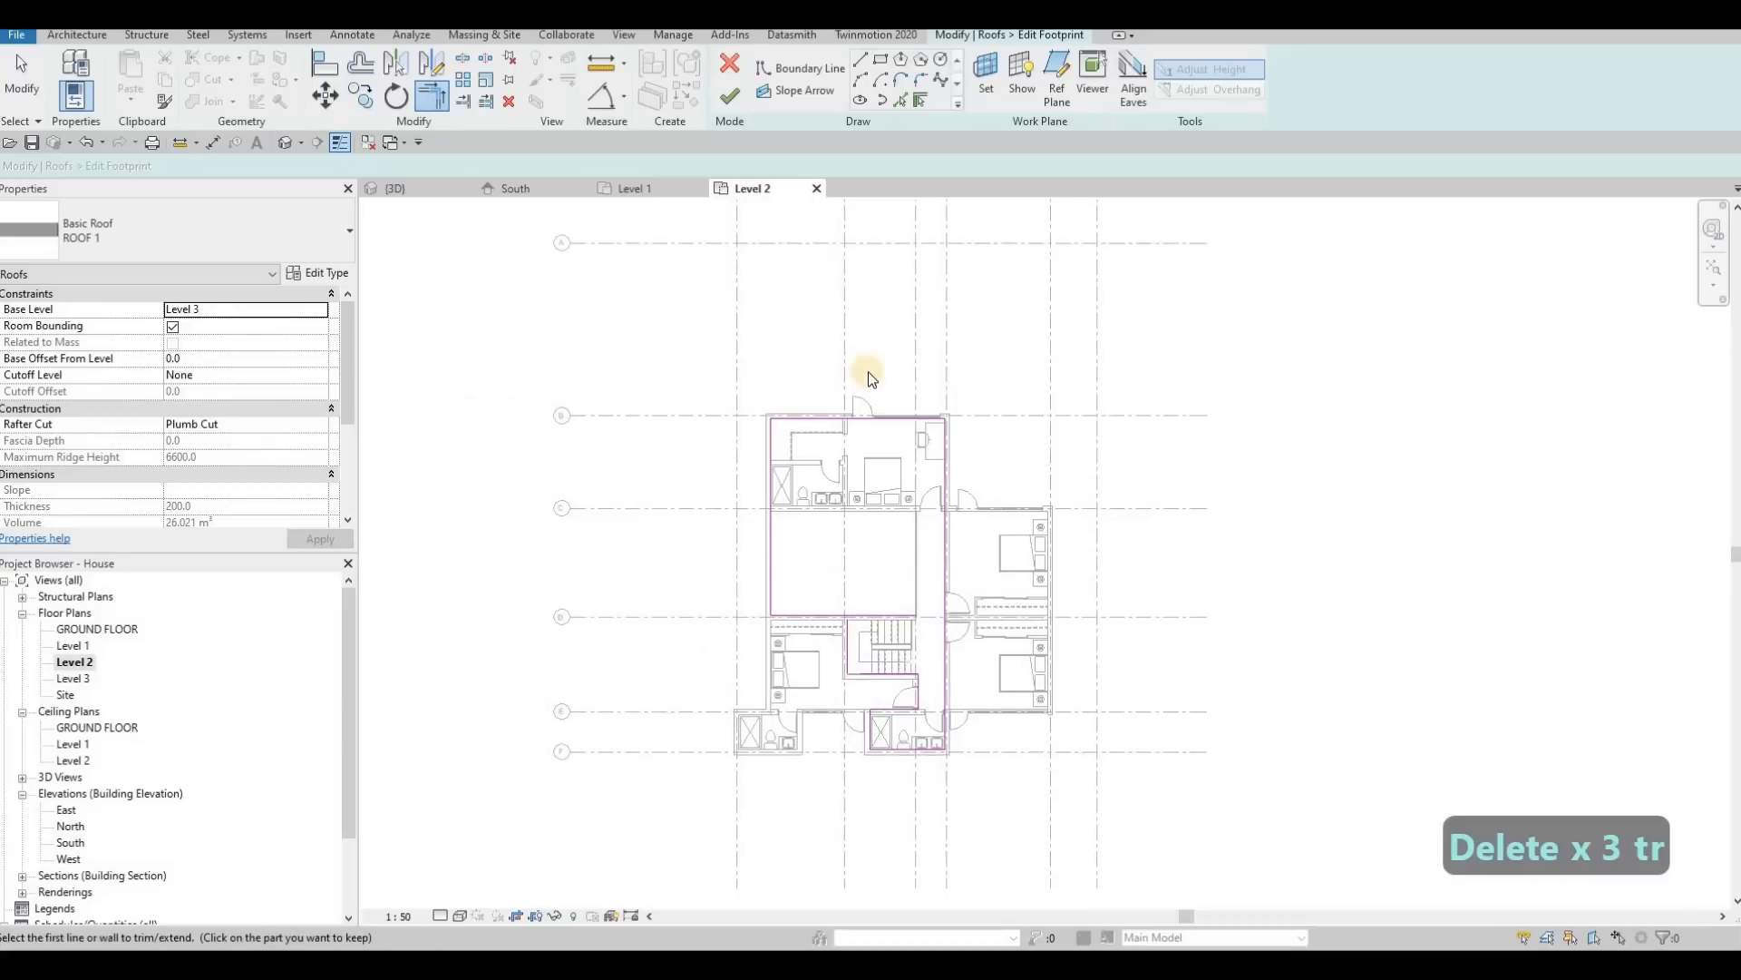
{"action": "key", "text": "Escape"}
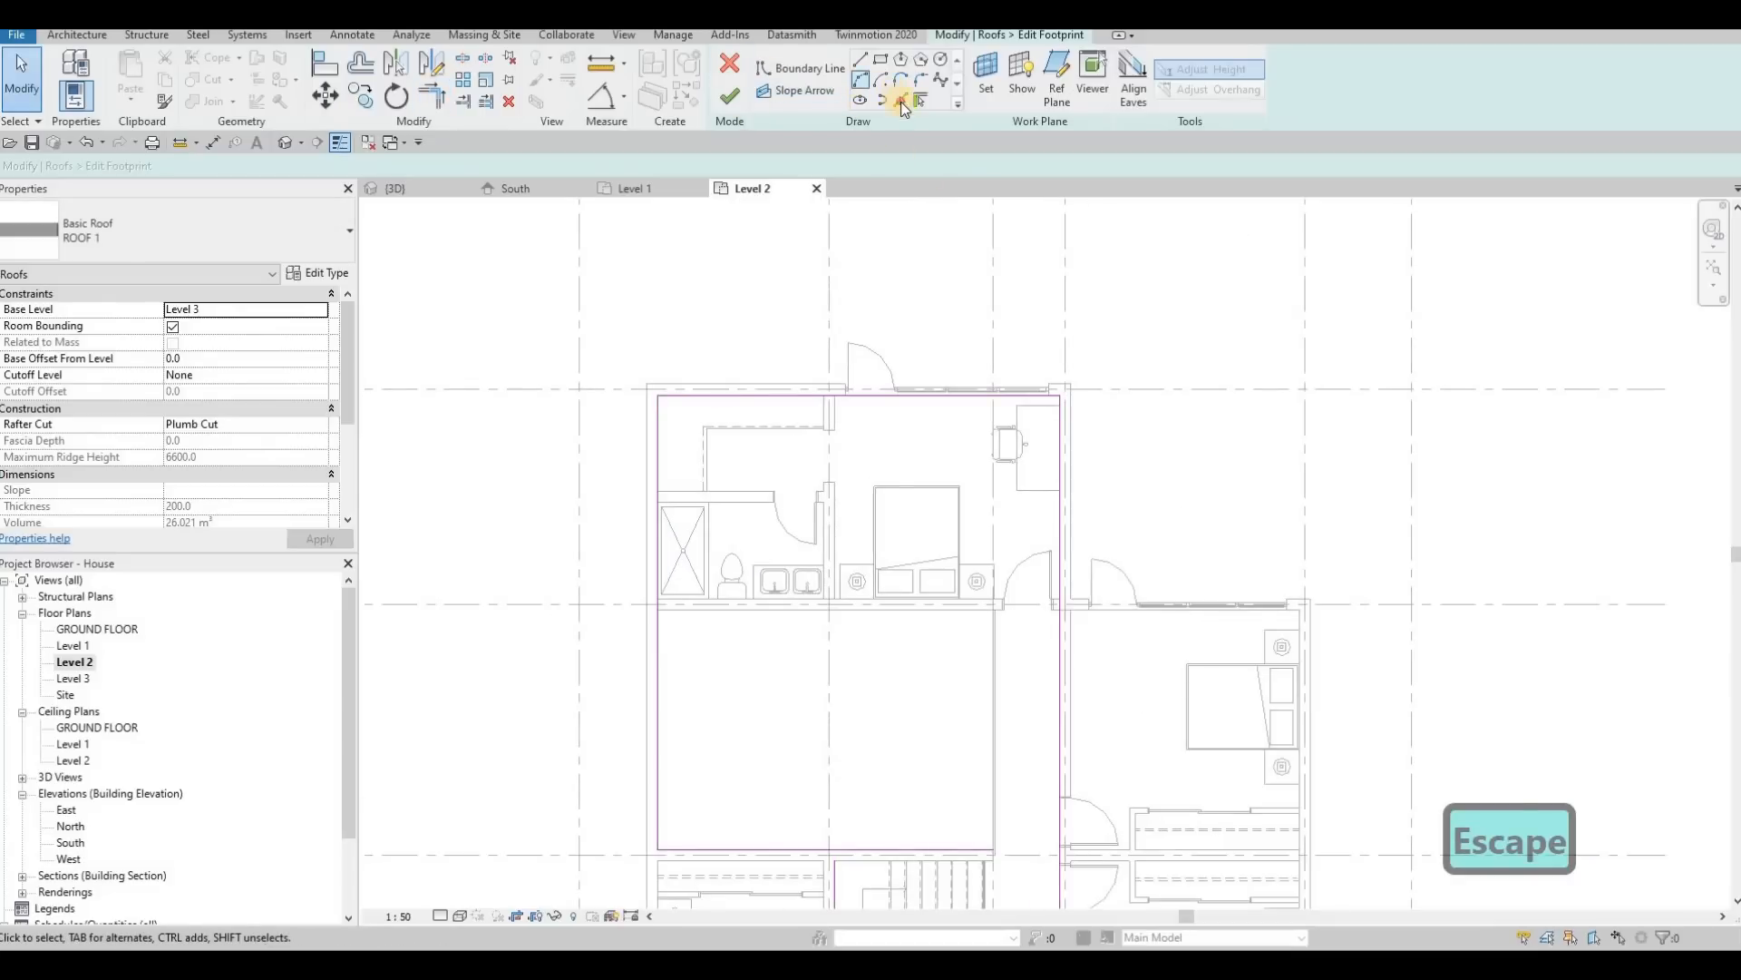
Step: Add a boundary line on the wall between the north bathroom and bedroom and trim it into a corner with the north line
{"action": "left_click", "coordinate": [901, 101]}
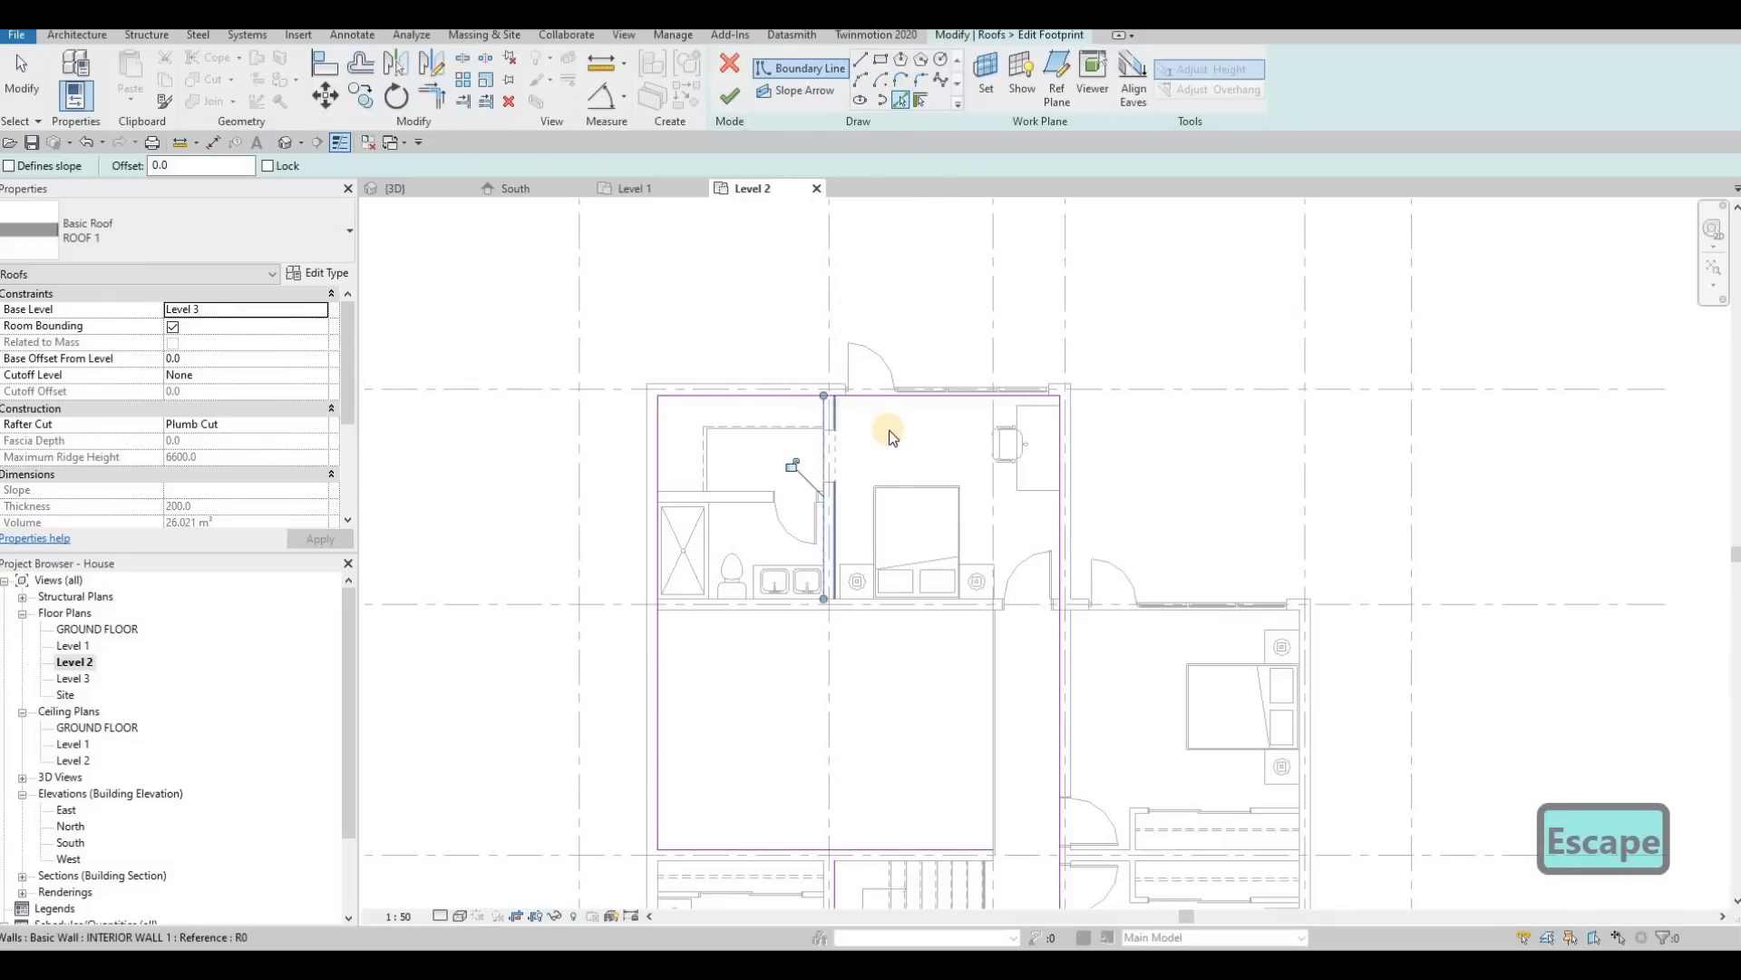
{"action": "key", "text": "Escape"}
{"action": "key", "text": "Escape"}
{"action": "key", "text": "Escape"}
{"action": "key", "text": "t"}
{"action": "key", "text": "r"}
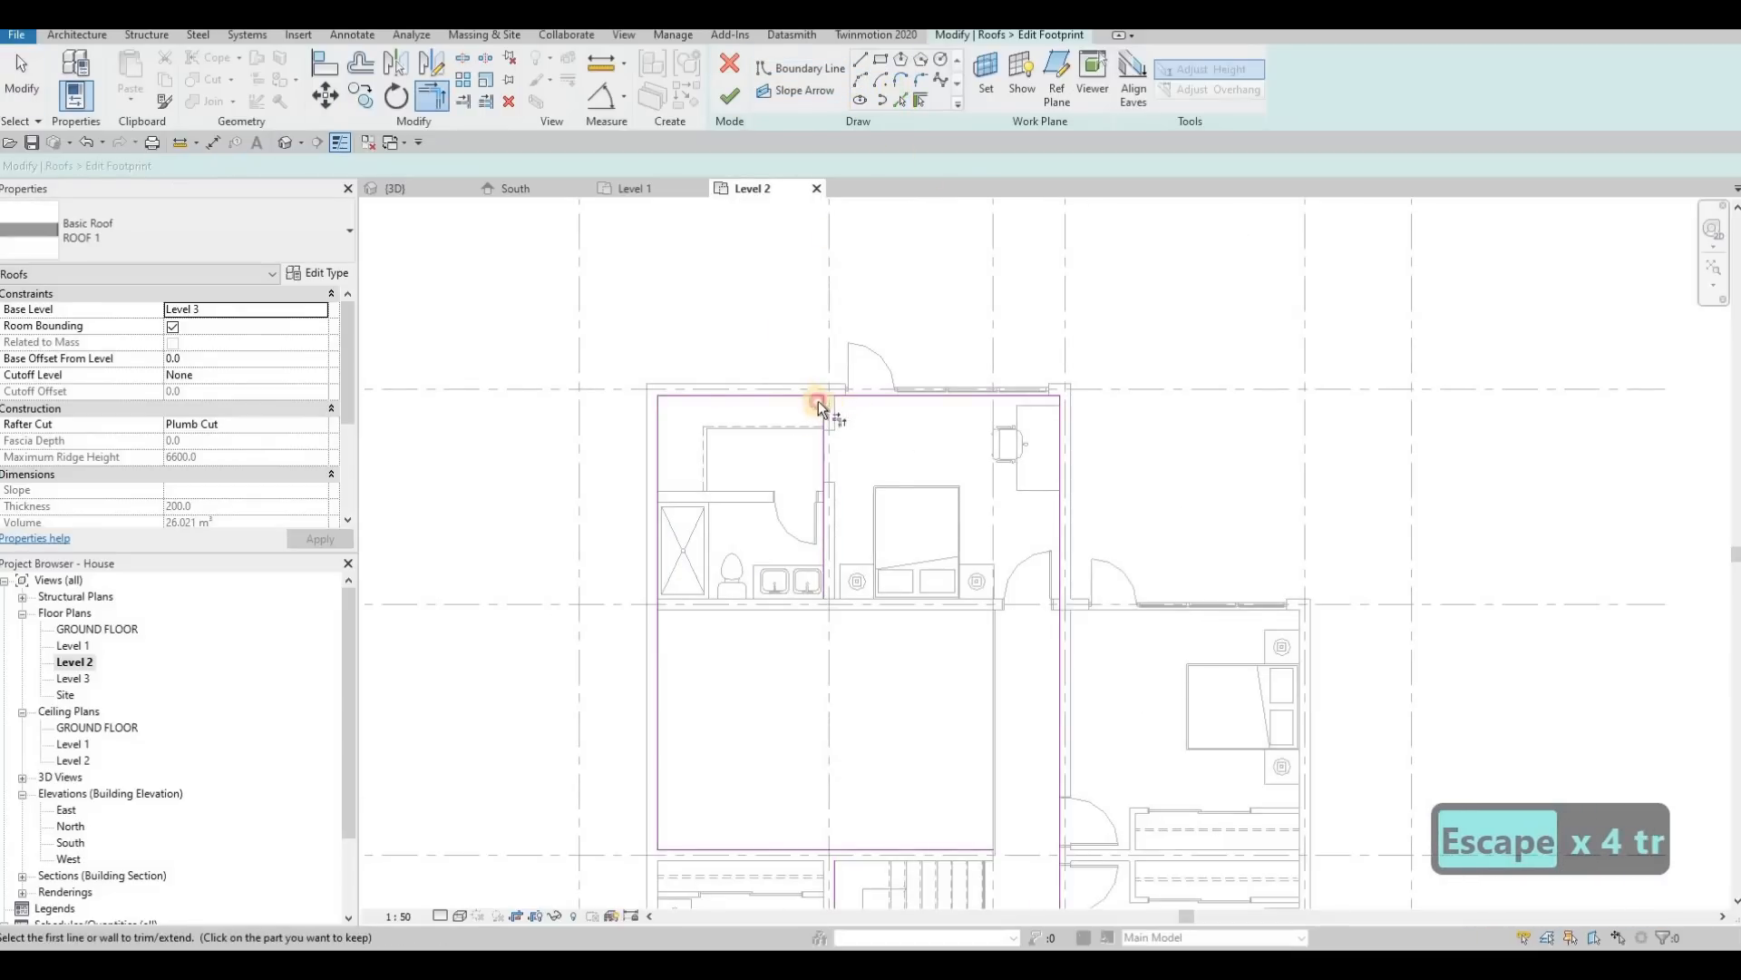
{"action": "left_click", "coordinate": [818, 401]}
{"action": "left_click", "coordinate": [823, 436]}
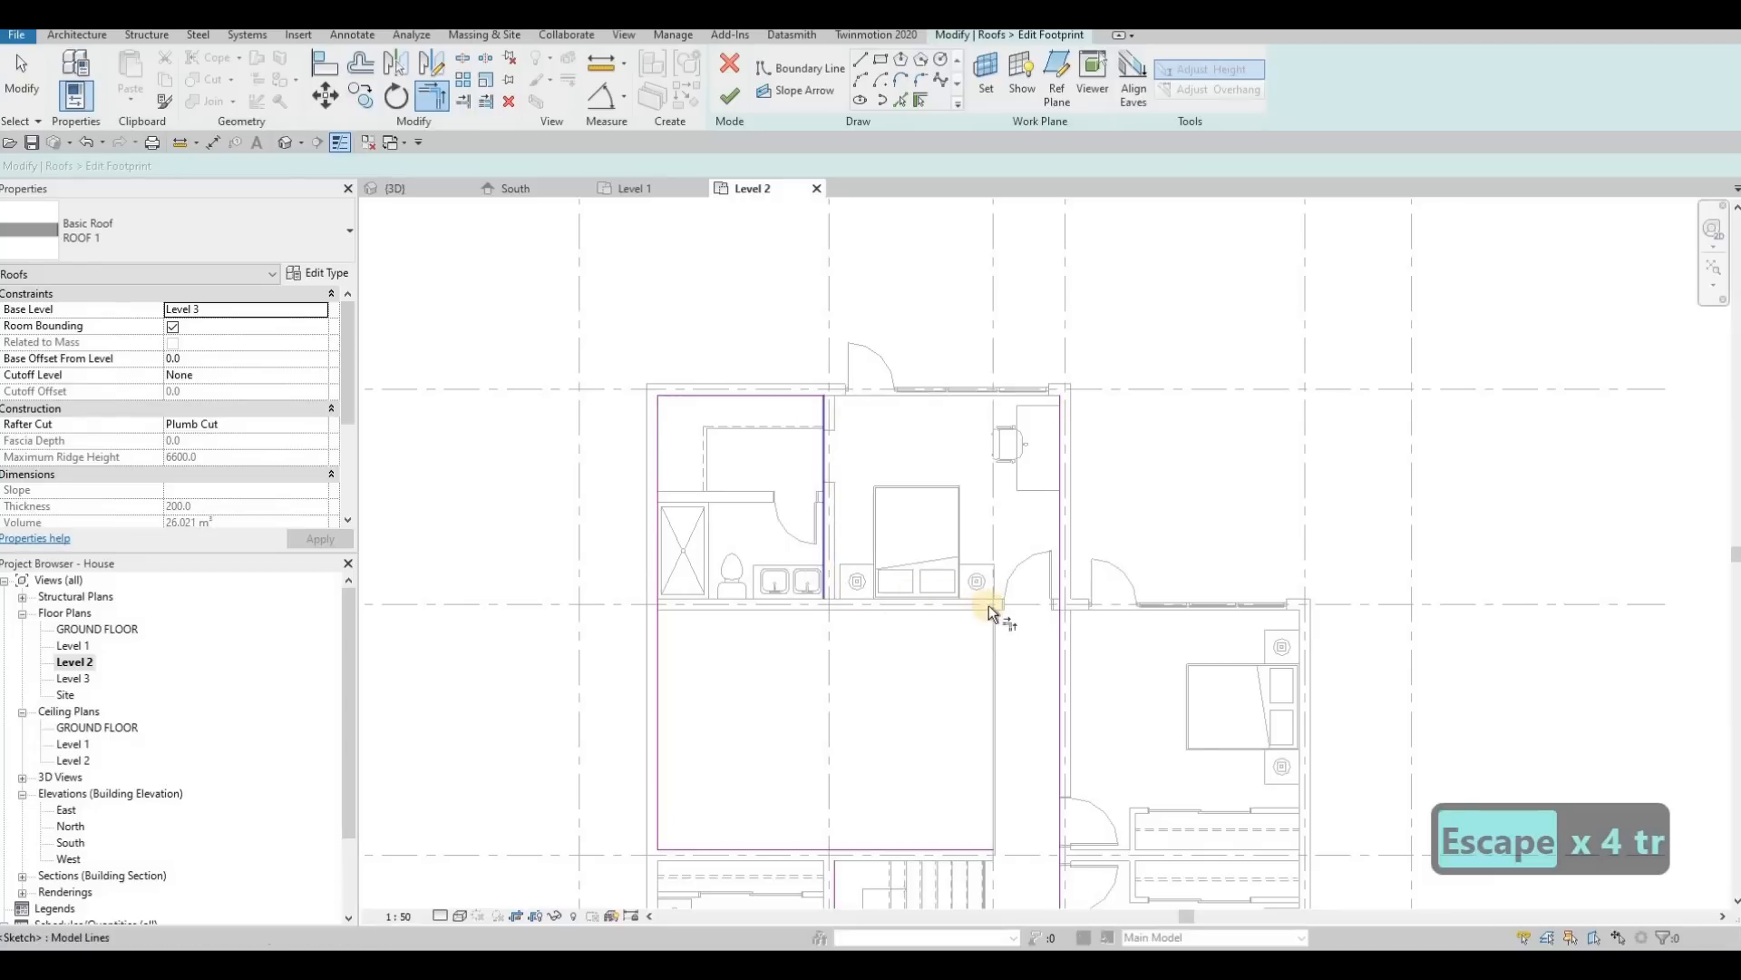
{"action": "middle_click_drag", "start_coordinate": [990, 611], "coordinate": [1018, 504]}
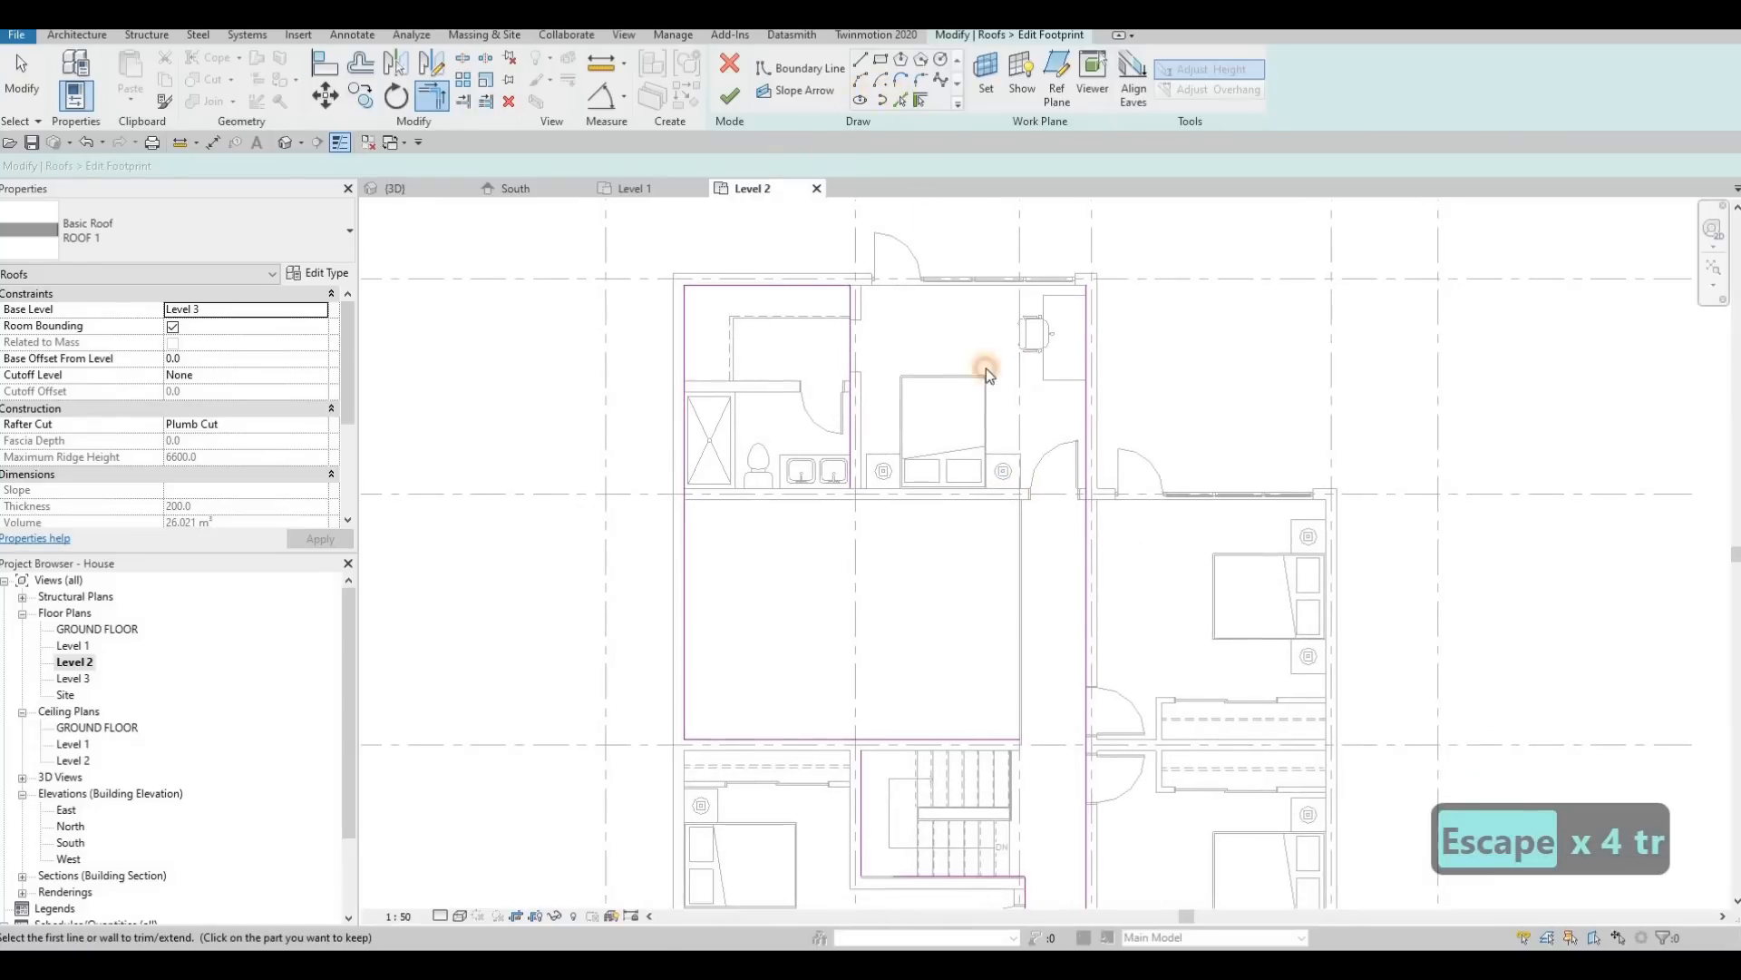
Step: Add a boundary line on the wall along grid C and trim it to the north bathroom's side line and the hallway's east line
{"action": "left_click", "coordinate": [941, 504]}
{"action": "key", "text": "Escape"}
{"action": "key", "text": "Escape"}
{"action": "key", "text": "Escape"}
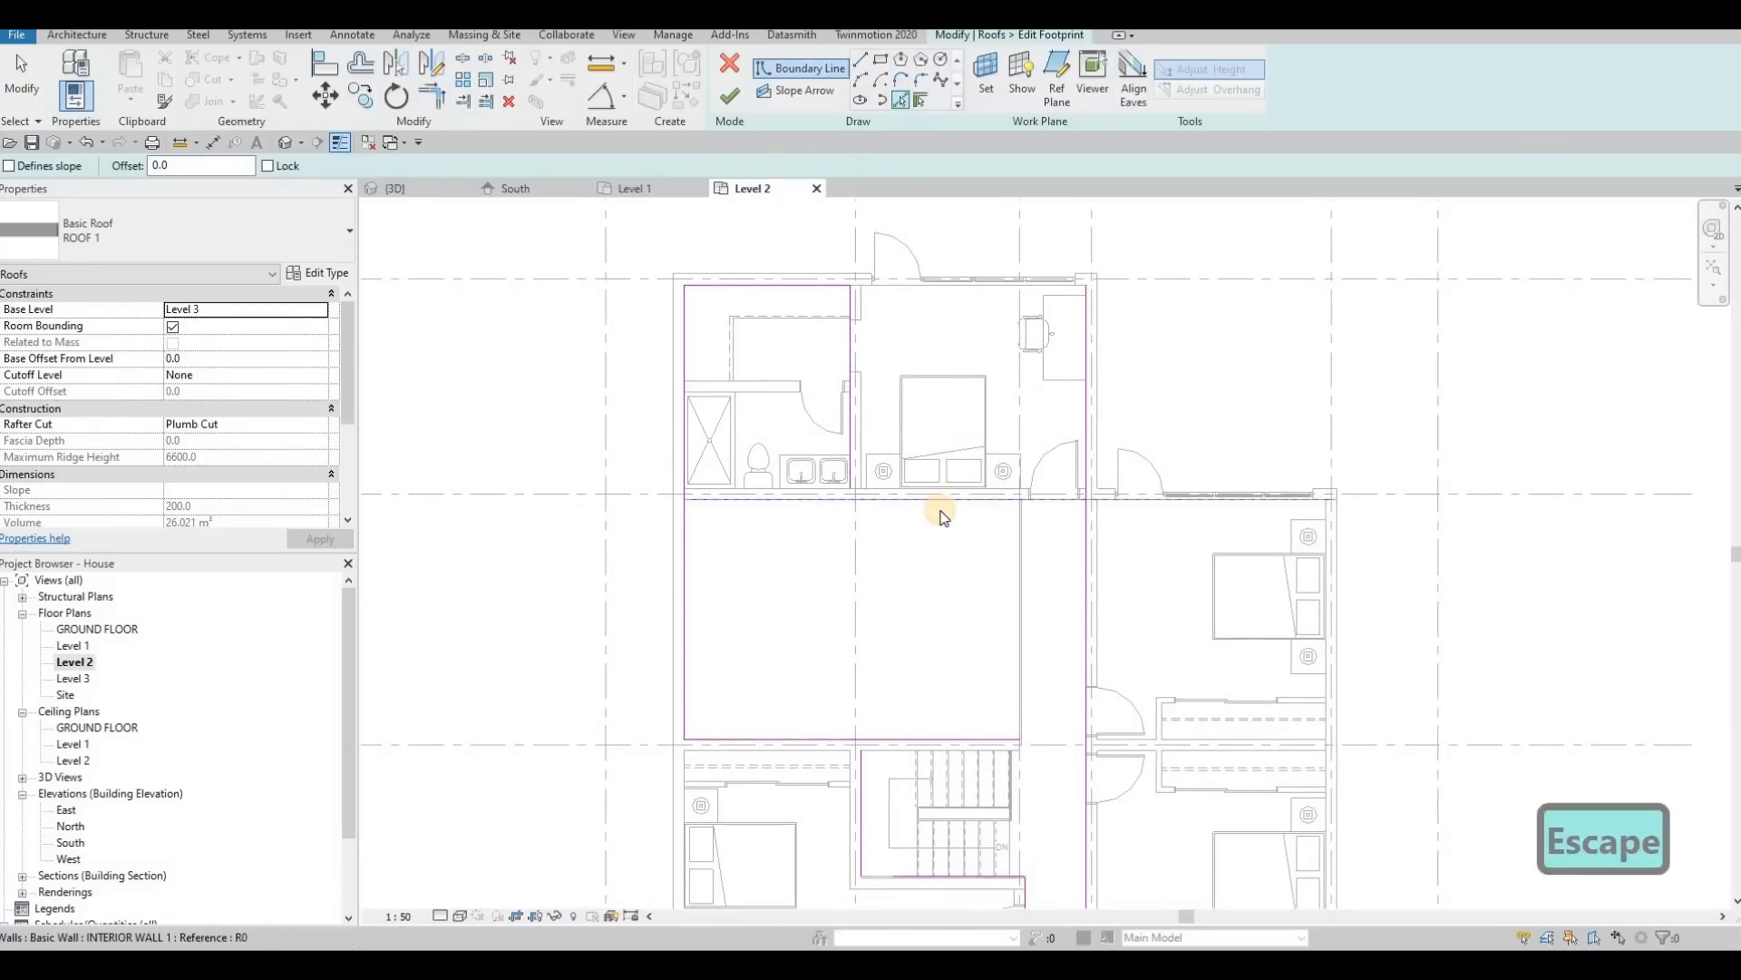
{"action": "key", "text": "t"}
{"action": "key", "text": "r"}
{"action": "key", "text": "t"}
{"action": "key", "text": "r"}
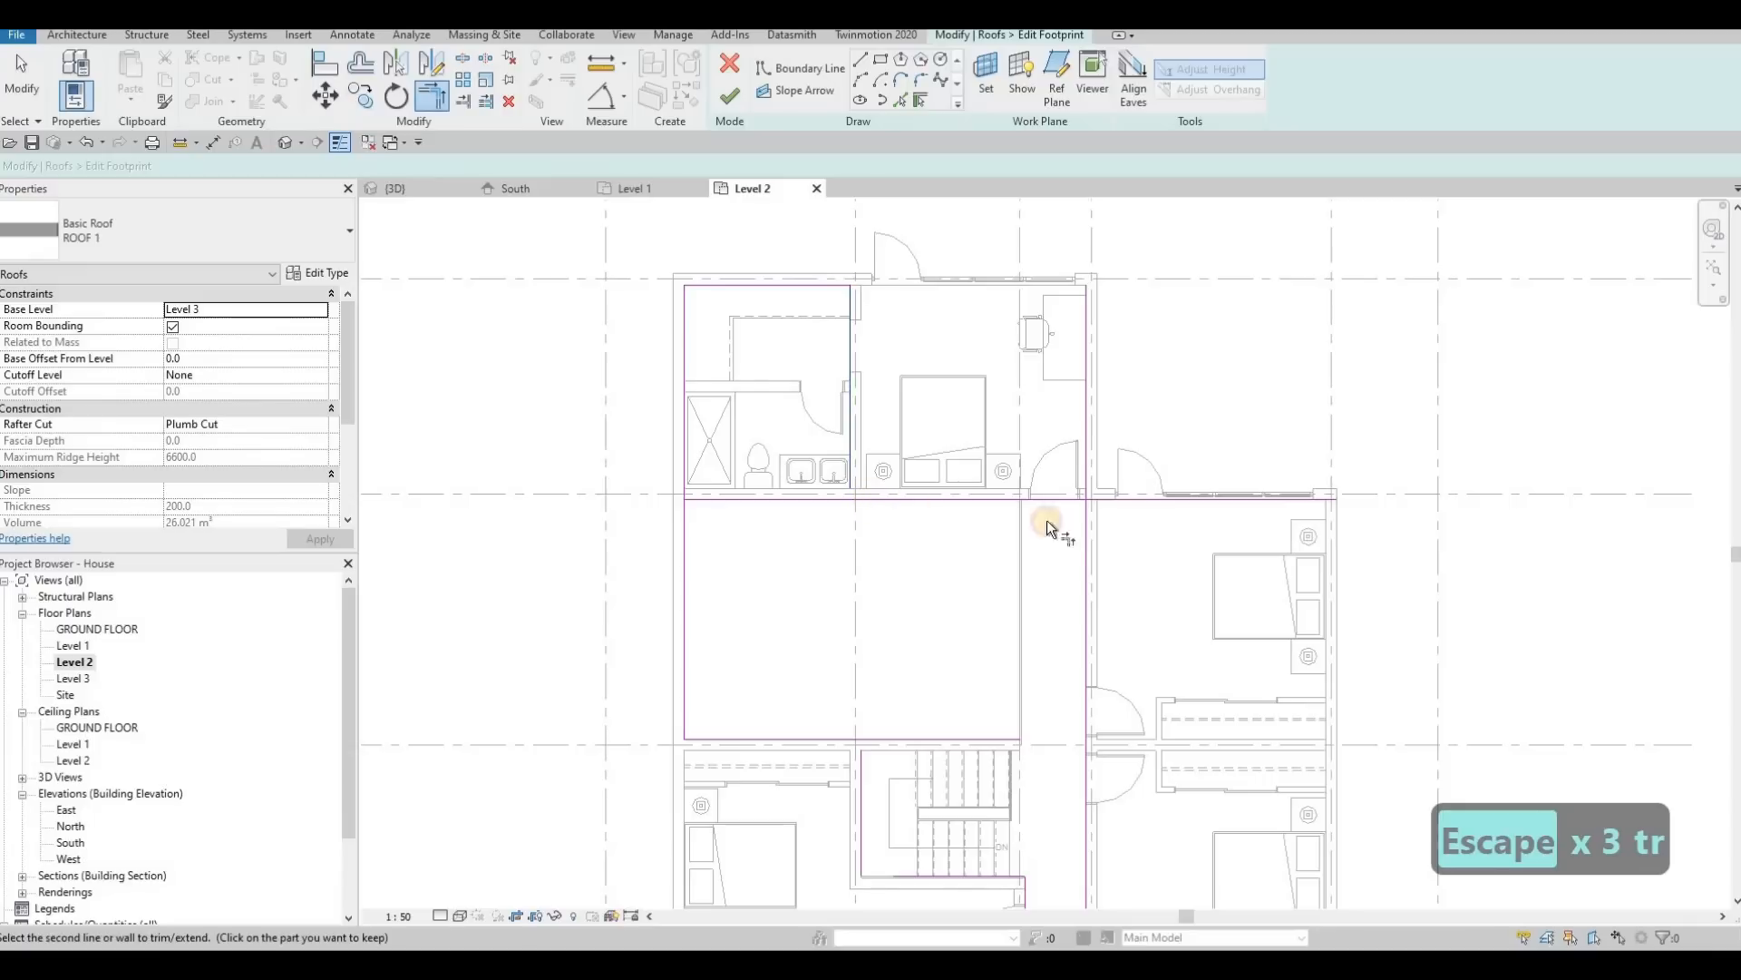
{"action": "left_click", "coordinate": [1068, 502]}
{"action": "left_click", "coordinate": [1081, 520]}
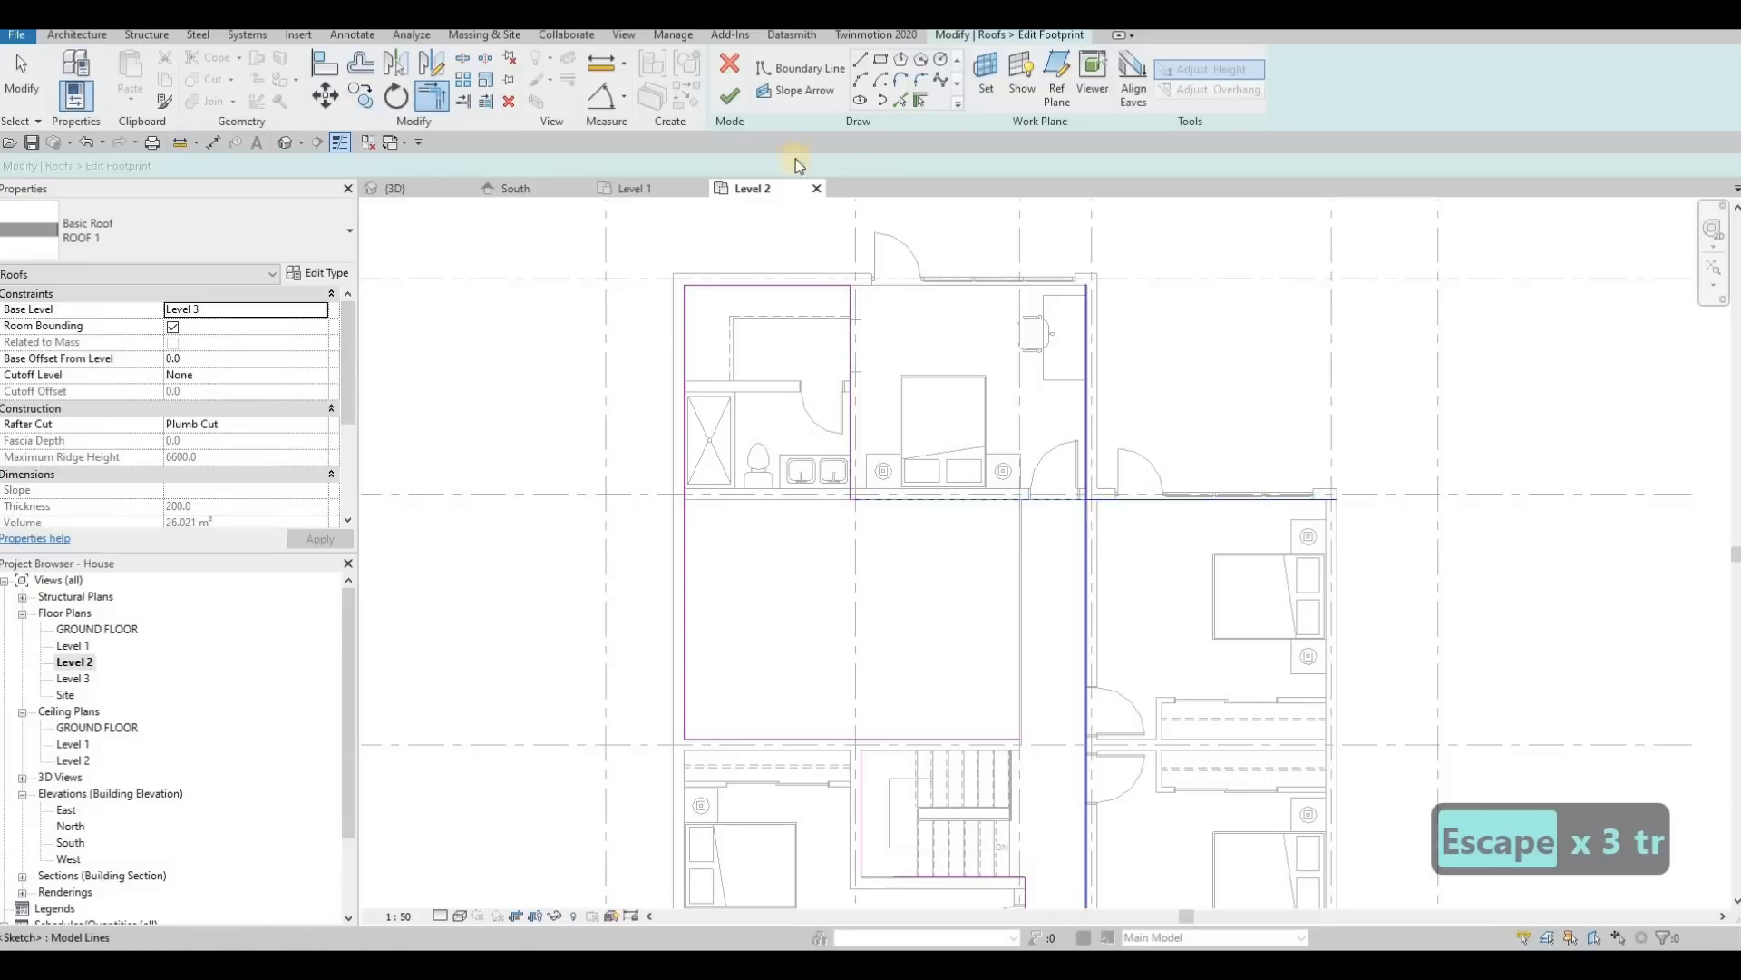
Step: Try to finish the roof footprint sketch
{"action": "left_click", "coordinate": [723, 98]}
{"action": "scroll", "coordinate": [983, 405], "scroll_direction": "down", "scroll_amount": 2}
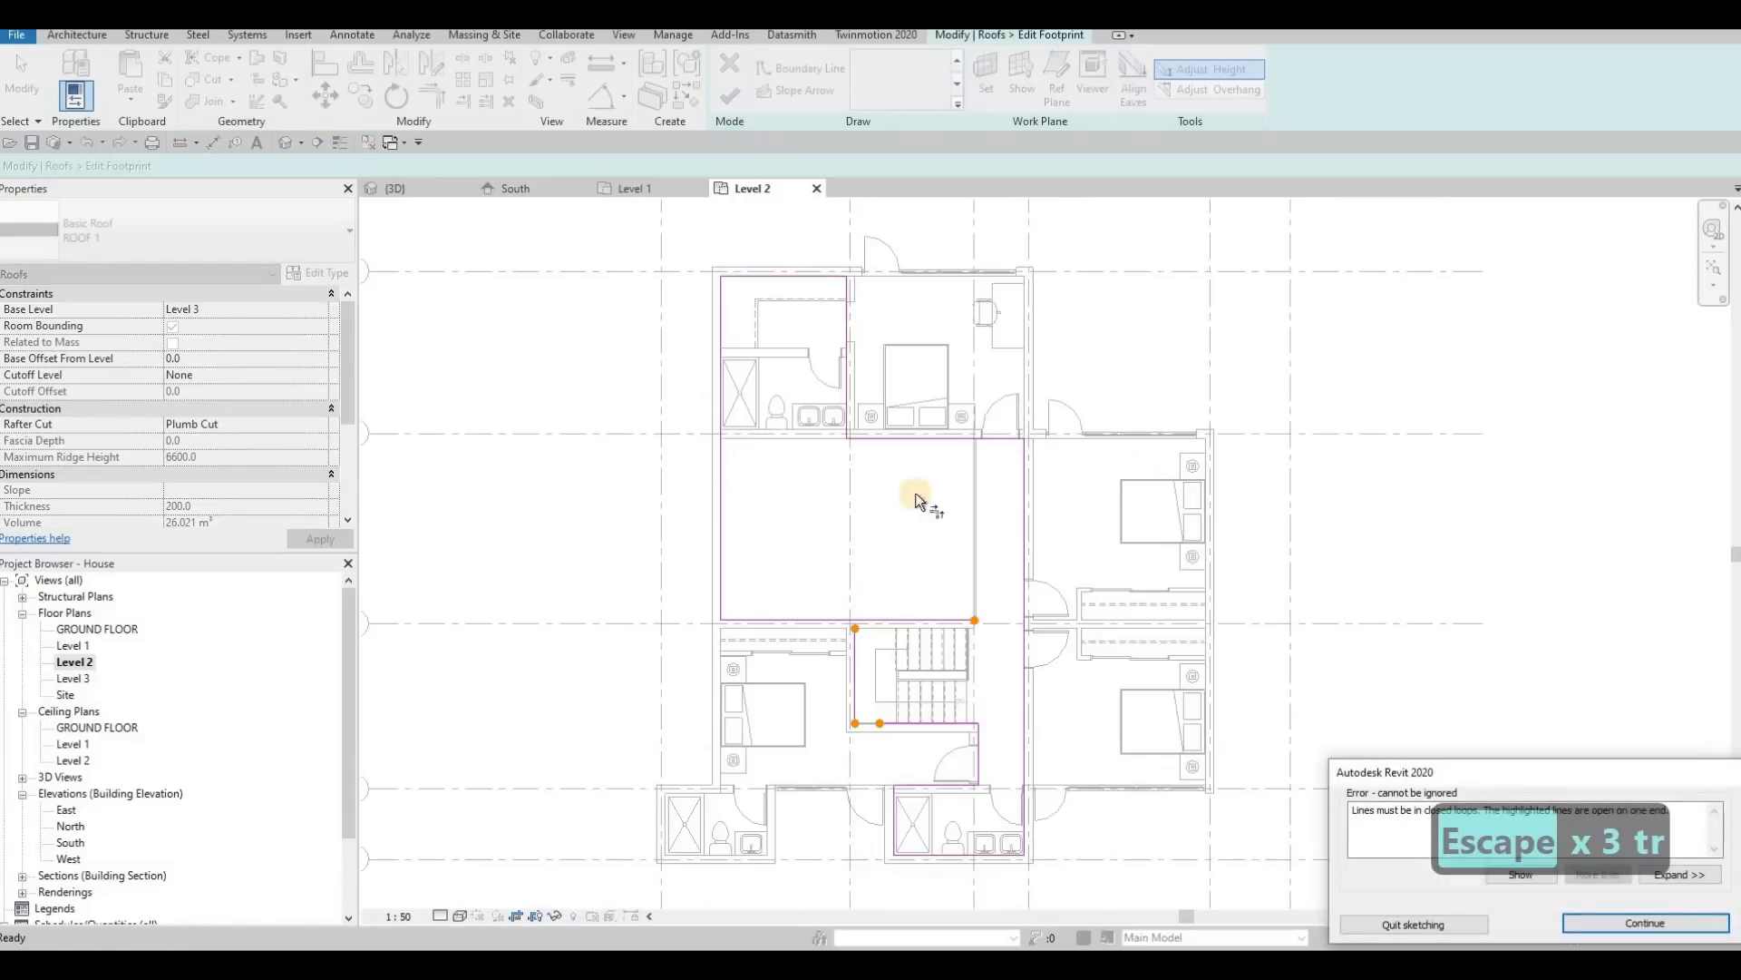
{"action": "key", "text": "Escape"}
Step: Close the boundary around the stairwell by trimming the grid D line to the stair wall line, and finish the roof footprint
{"action": "scroll", "coordinate": [894, 512], "scroll_direction": "up", "scroll_amount": 3}
{"action": "middle_click_drag", "start_coordinate": [893, 513], "coordinate": [925, 474]}
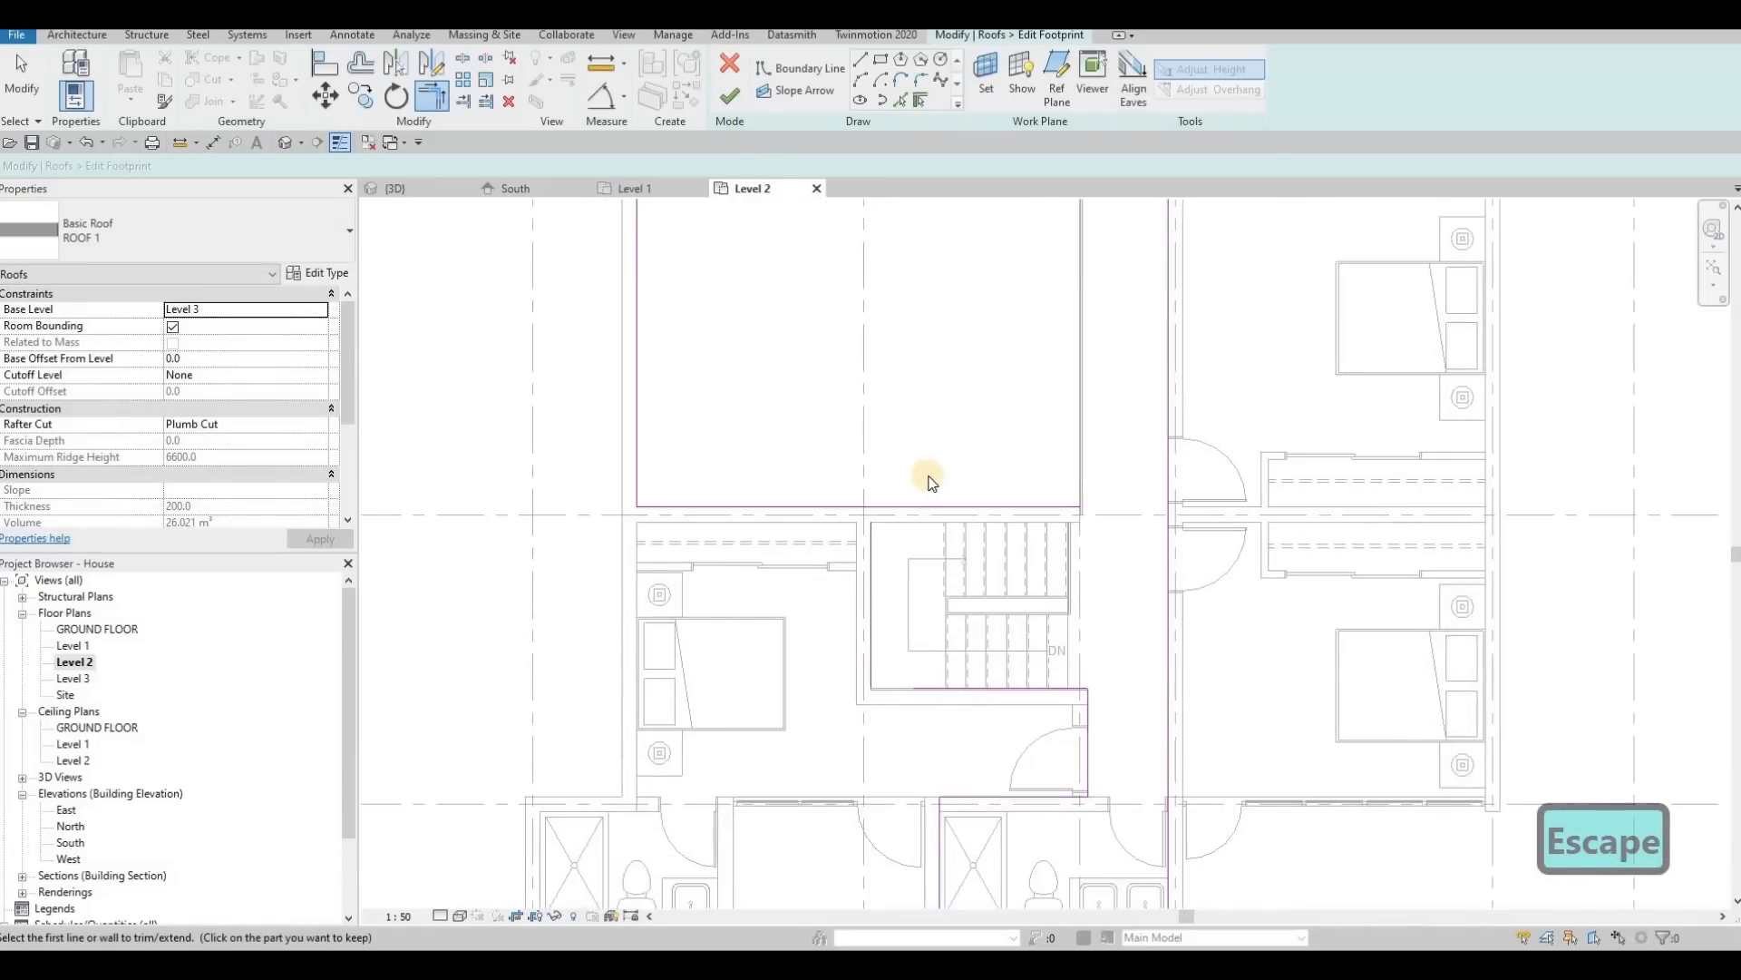
{"action": "key", "text": "Escape"}
{"action": "key", "text": "Escape"}
{"action": "key", "text": "t"}
{"action": "key", "text": "r"}
{"action": "left_click", "coordinate": [851, 508]}
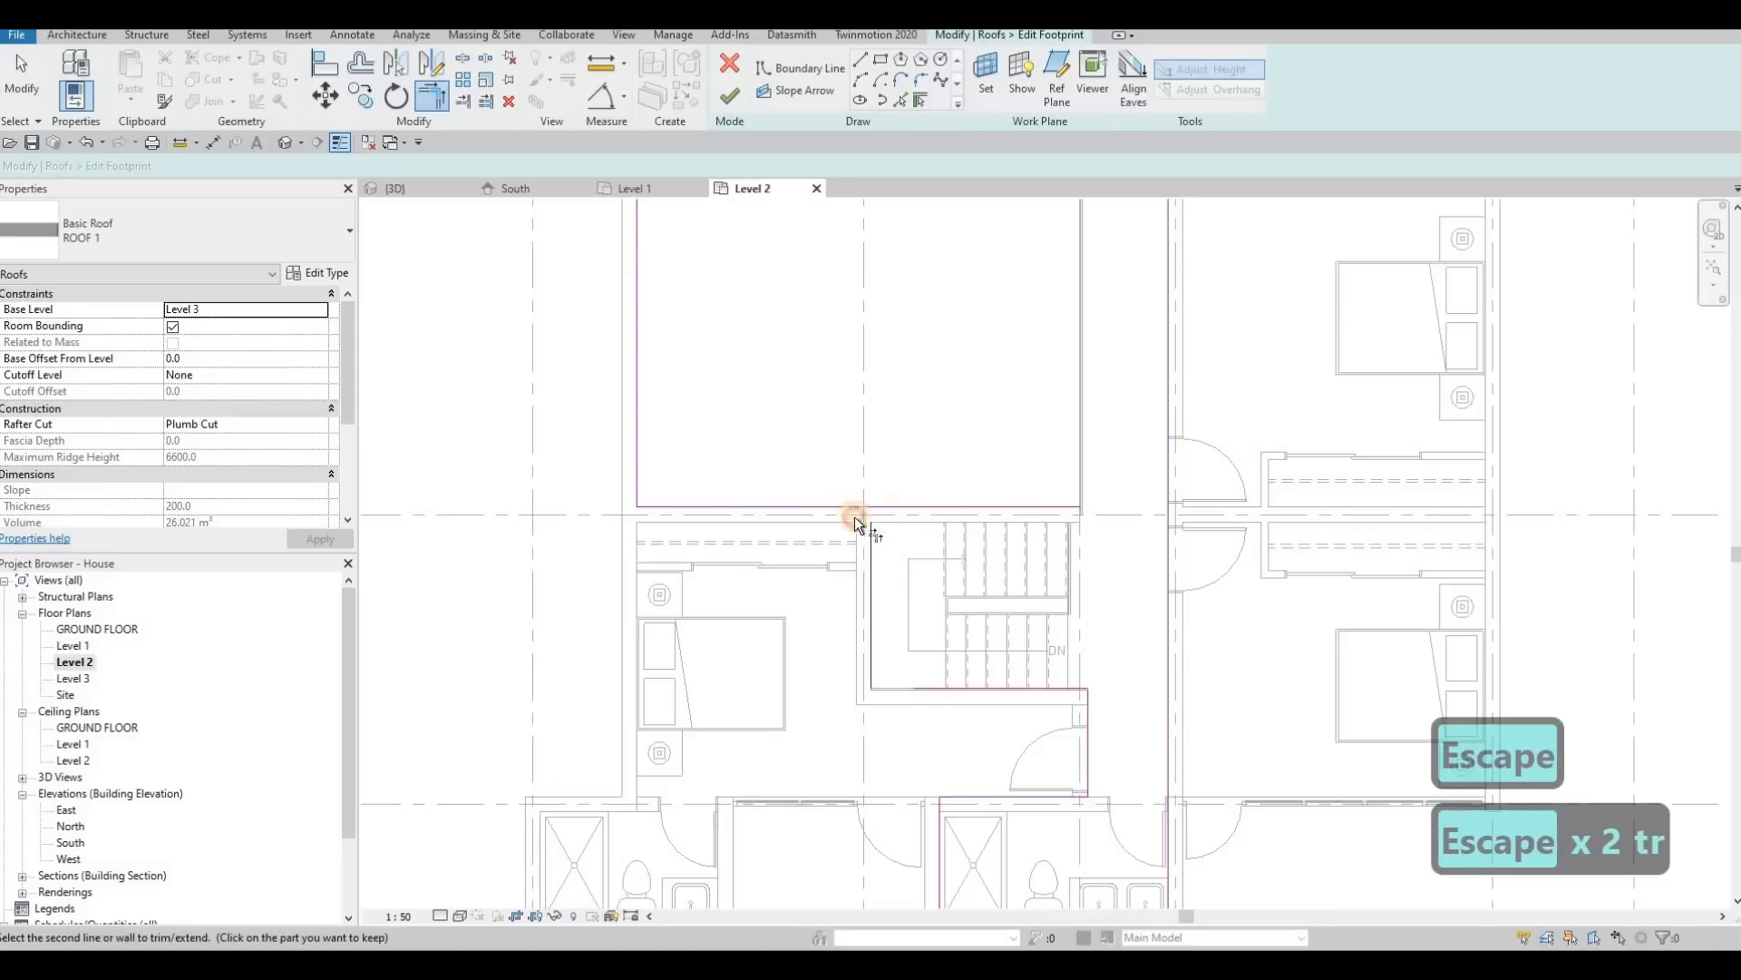
{"action": "left_click", "coordinate": [872, 594]}
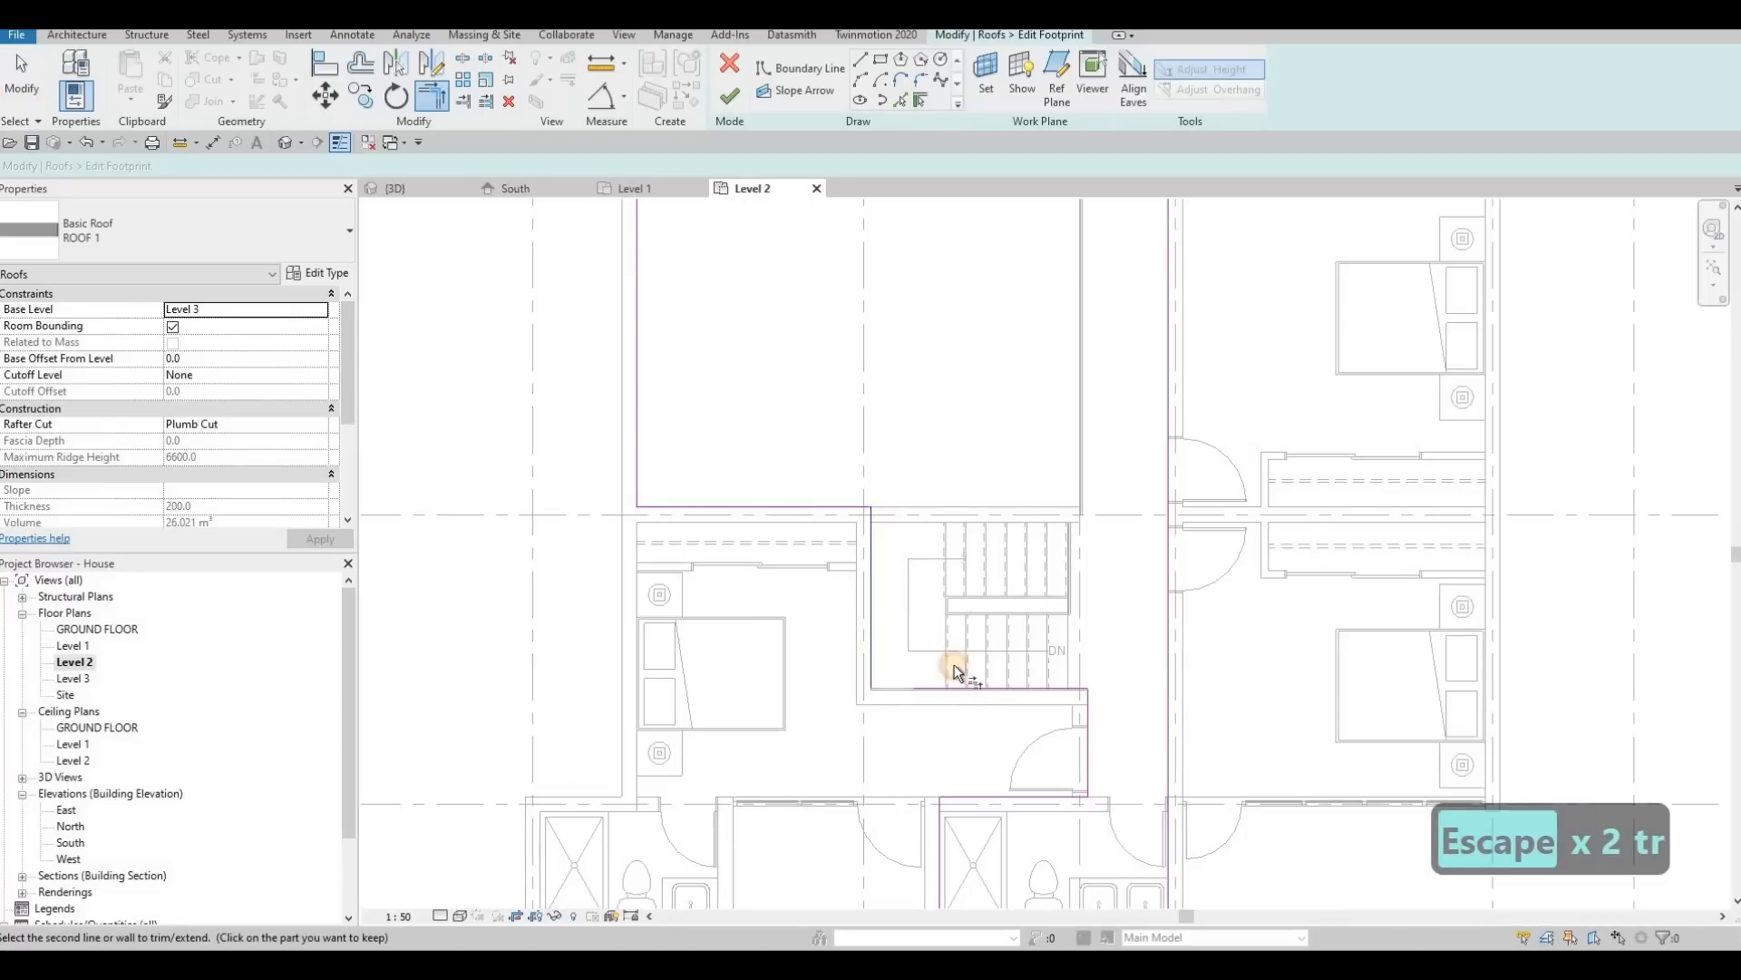
{"action": "scroll", "coordinate": [979, 490], "scroll_direction": "down", "scroll_amount": 2}
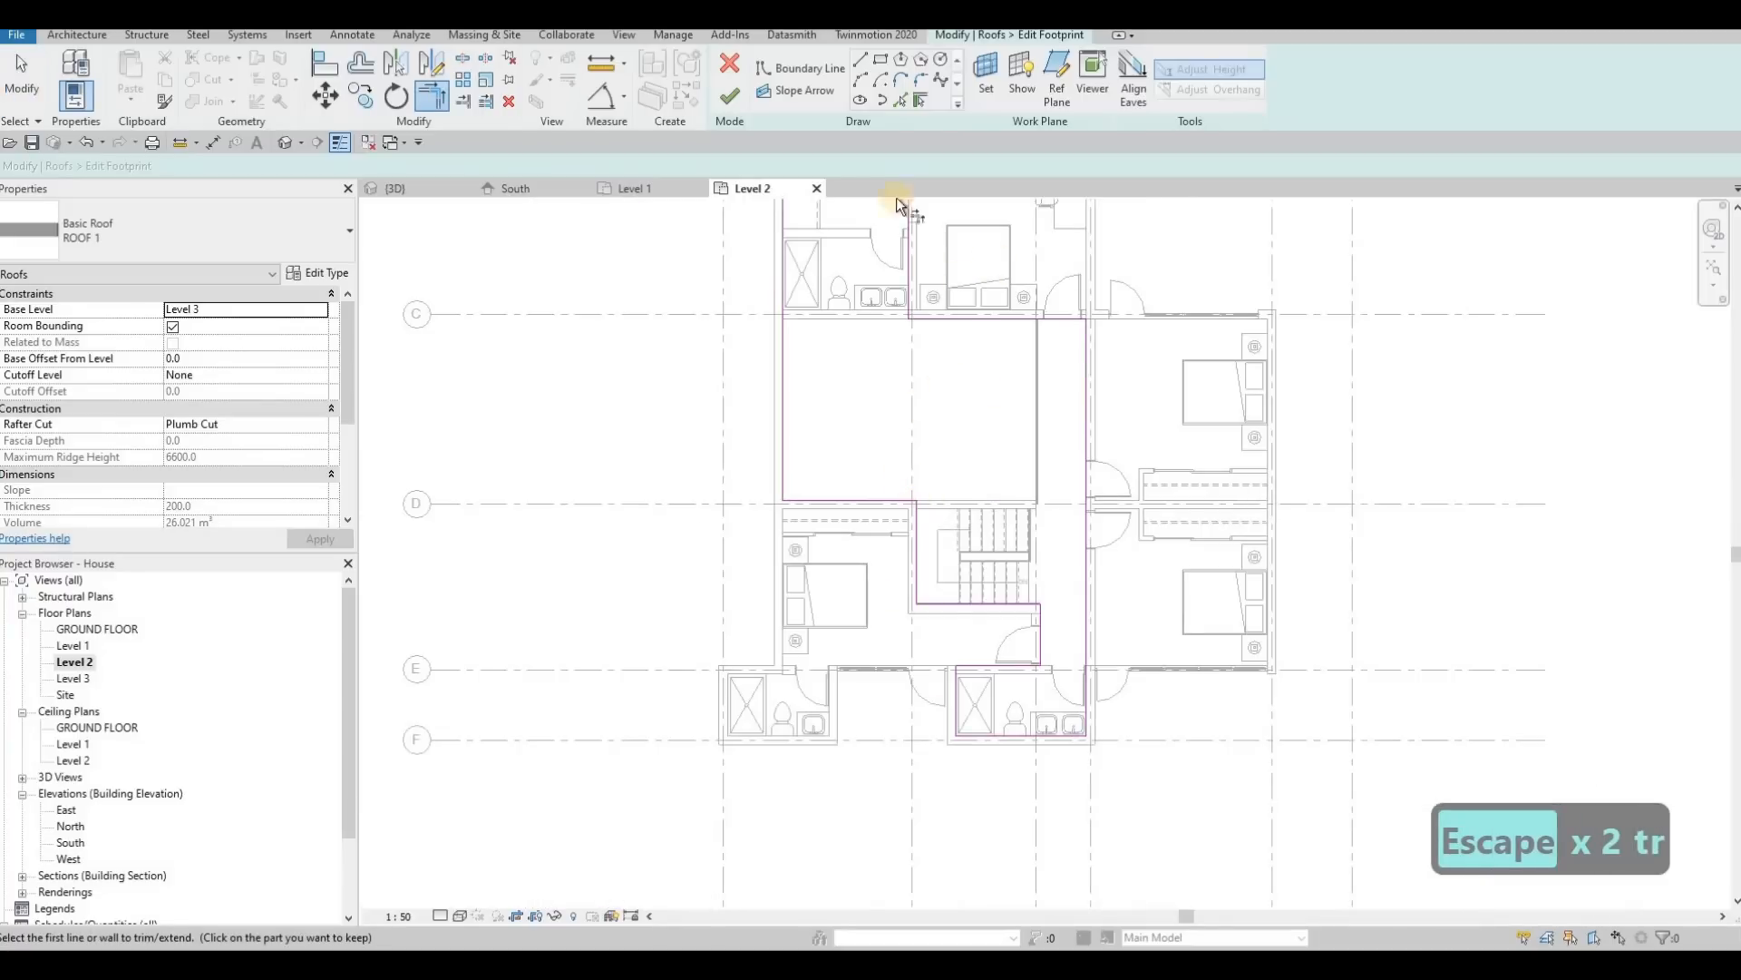
{"action": "left_click", "coordinate": [728, 99]}
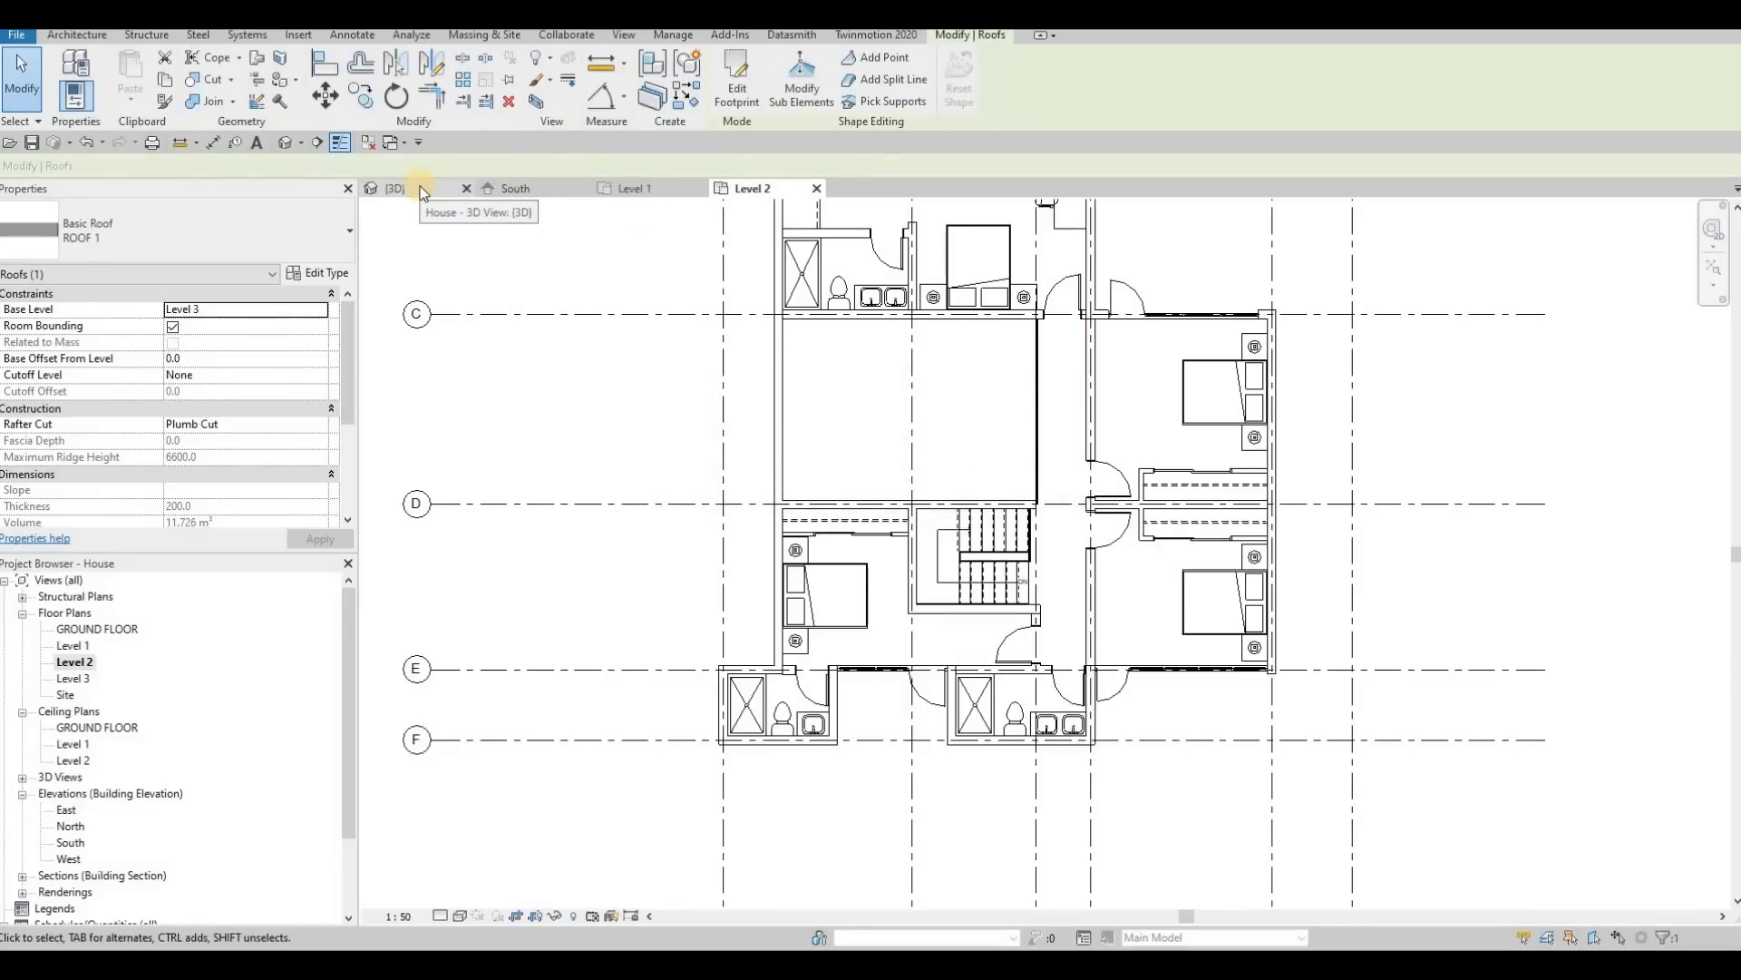
{"action": "key", "text": "Escape"}
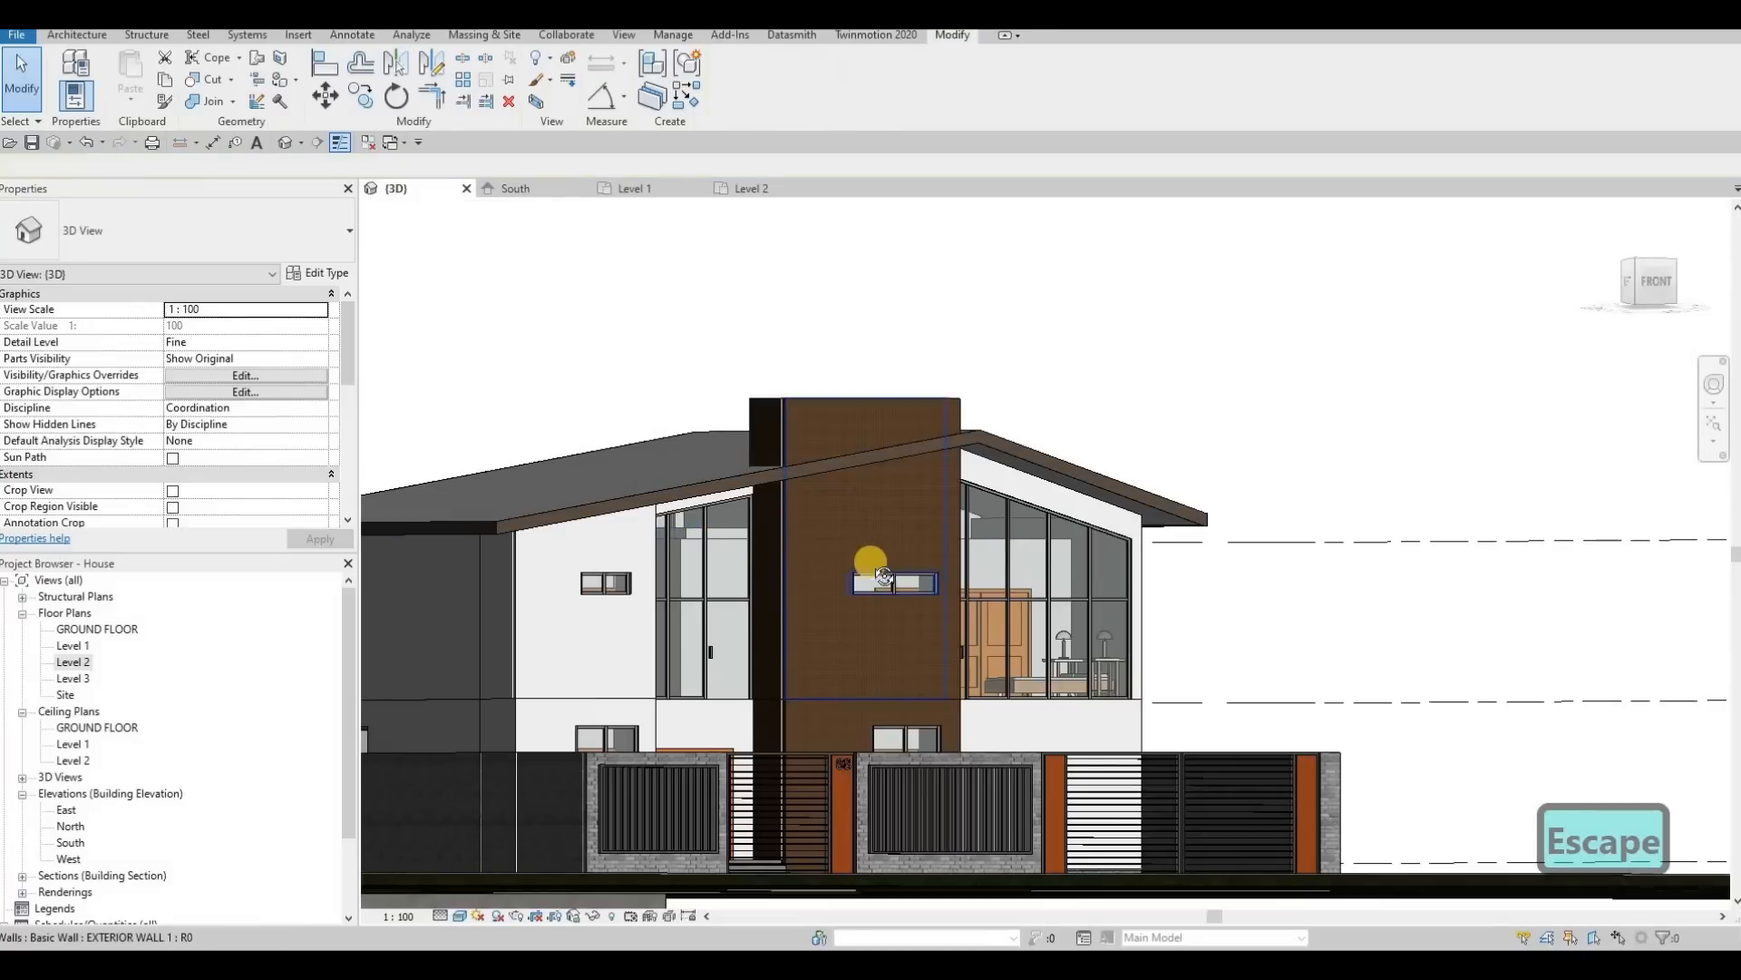
Step: In the 3D view, select the two interior walls behind the upper-floor glazing and attach their tops to the main roof
{"action": "scroll", "coordinate": [860, 554], "scroll_direction": "up", "scroll_amount": 4}
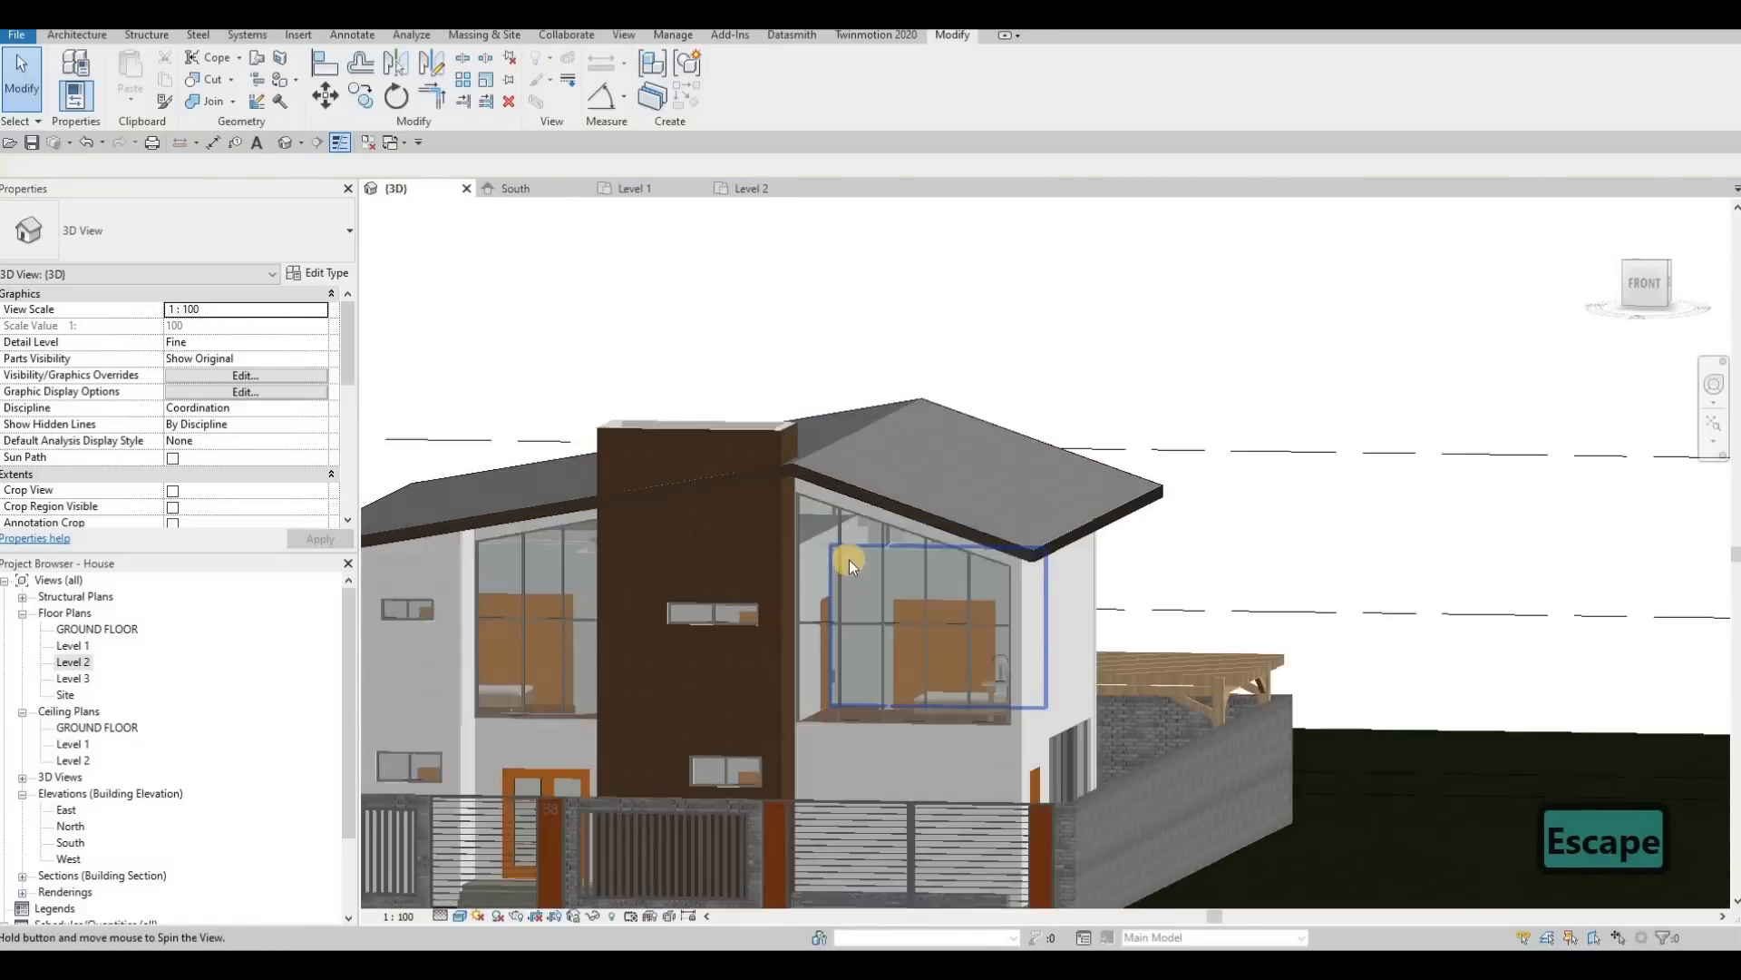
{"action": "left_click", "coordinate": [855, 561]}
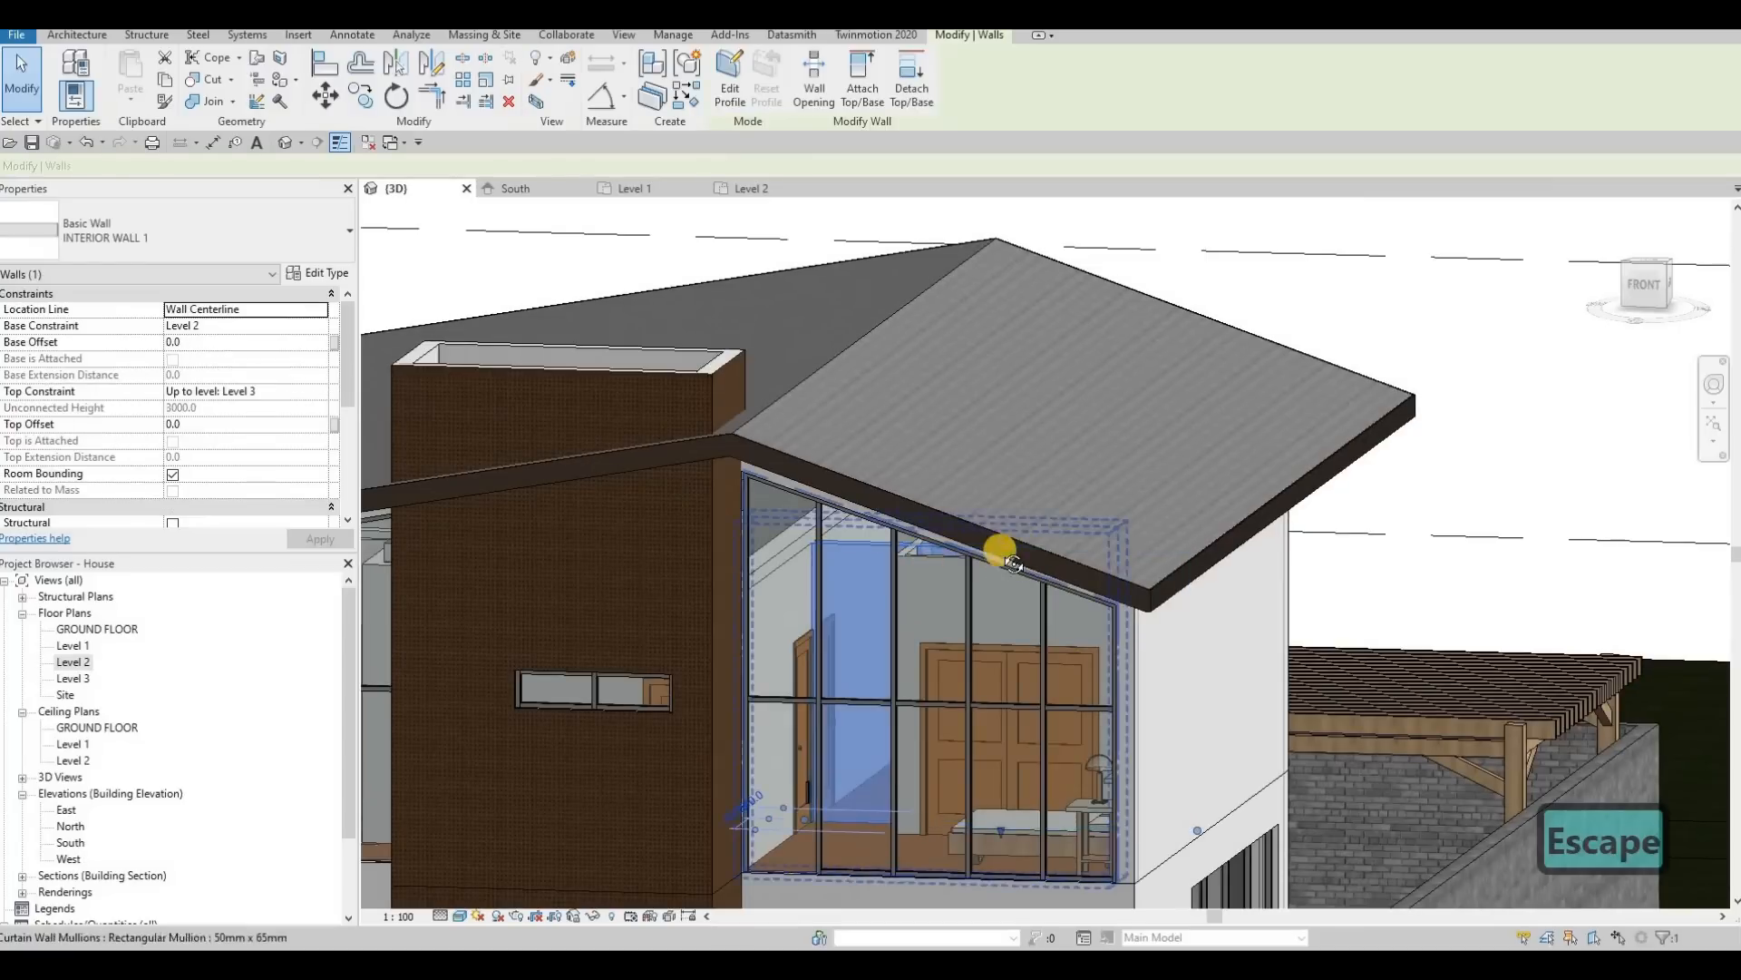
{"action": "middle_click_drag", "start_coordinate": [1000, 549], "coordinate": [914, 541], "text": "shift"}
{"action": "scroll", "coordinate": [914, 537], "scroll_direction": "up", "scroll_amount": 1}
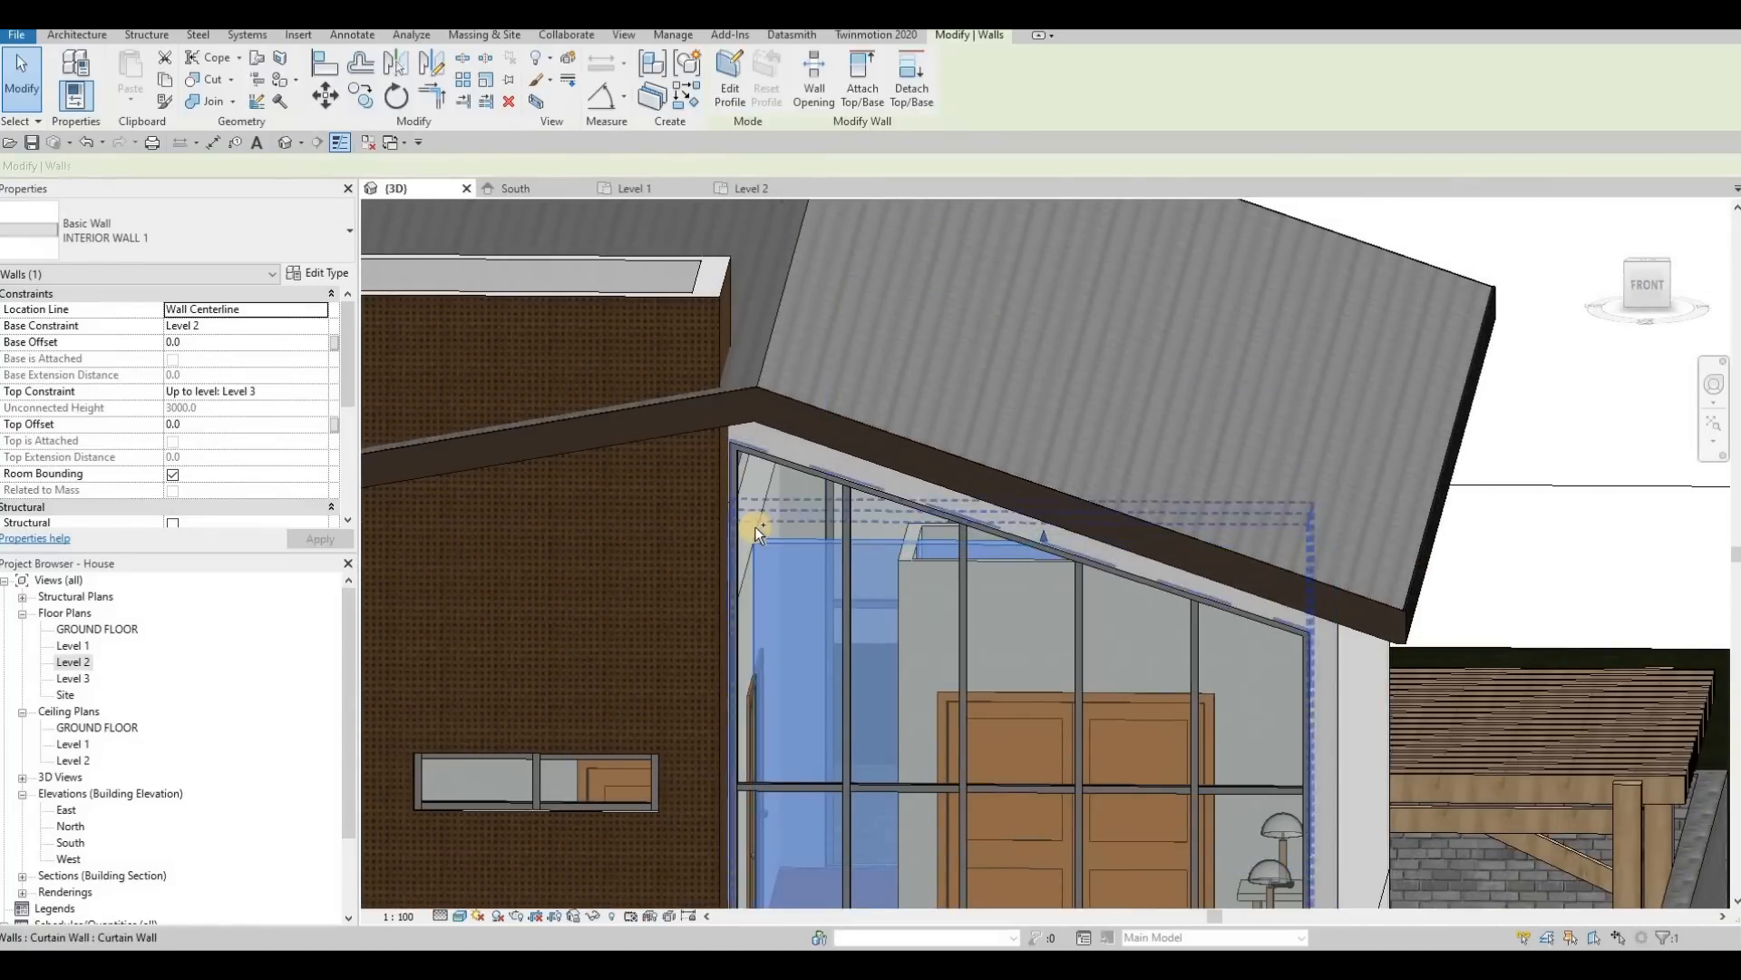
{"action": "middle_click_drag", "start_coordinate": [733, 500], "coordinate": [660, 552], "text": "shift"}
{"action": "left_click", "coordinate": [659, 552], "text": "ctrl"}
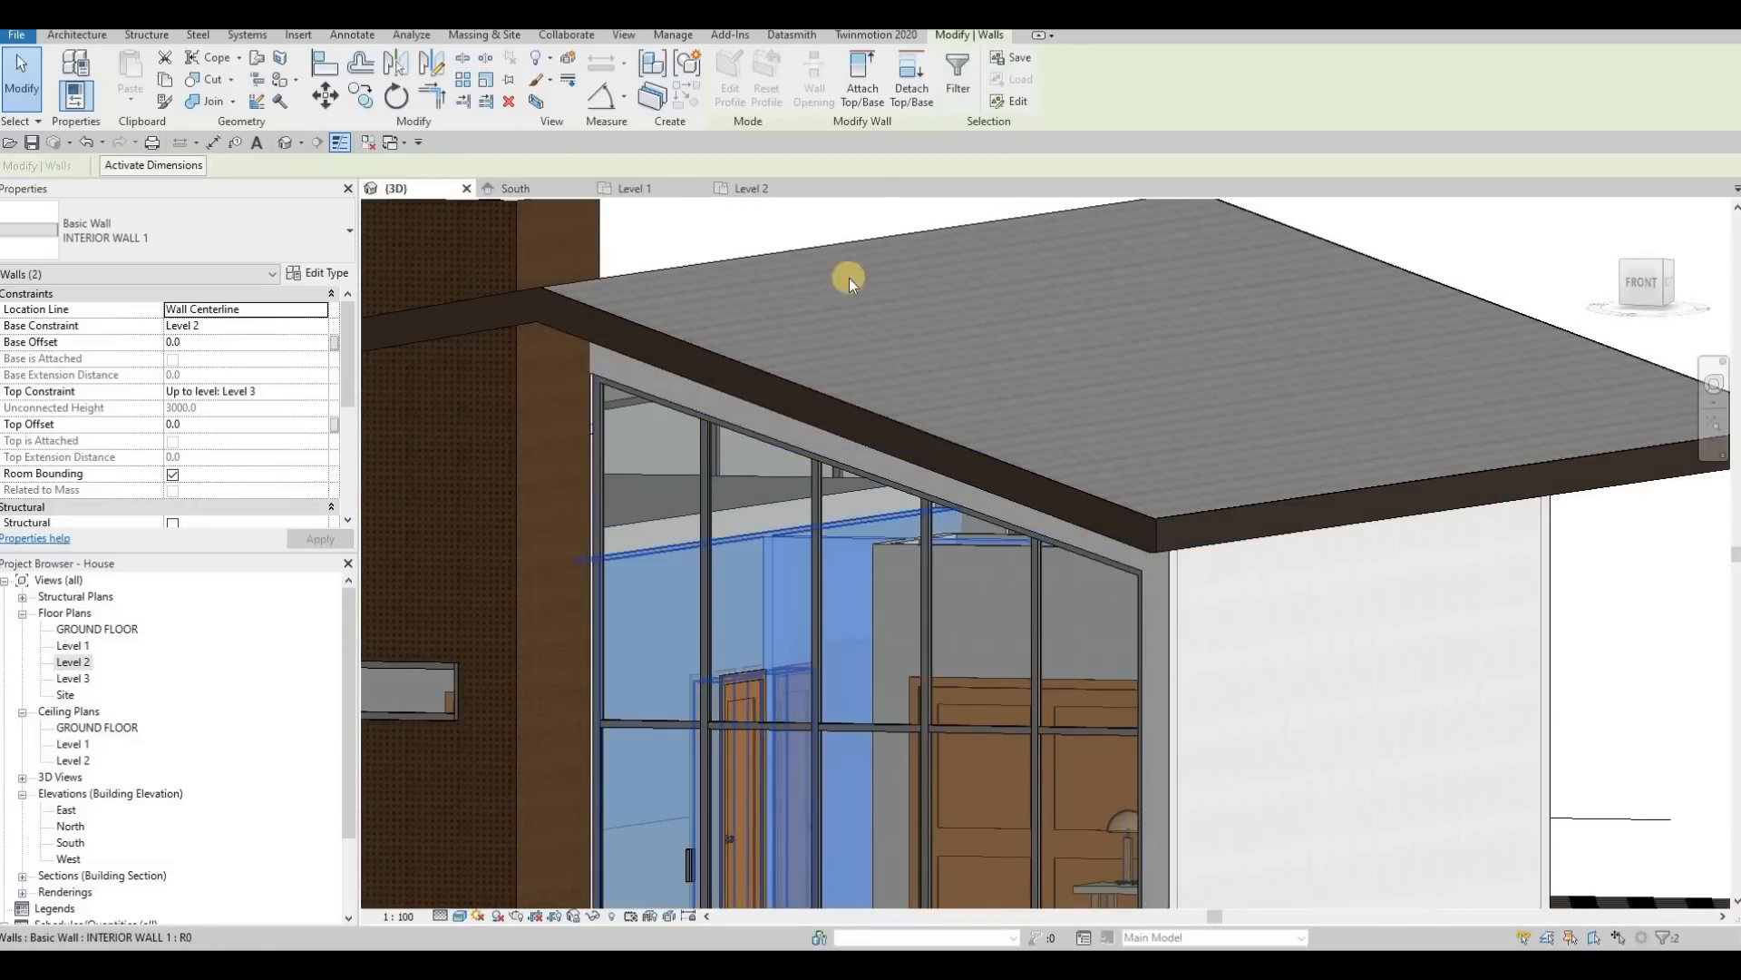
{"action": "left_click", "coordinate": [858, 329]}
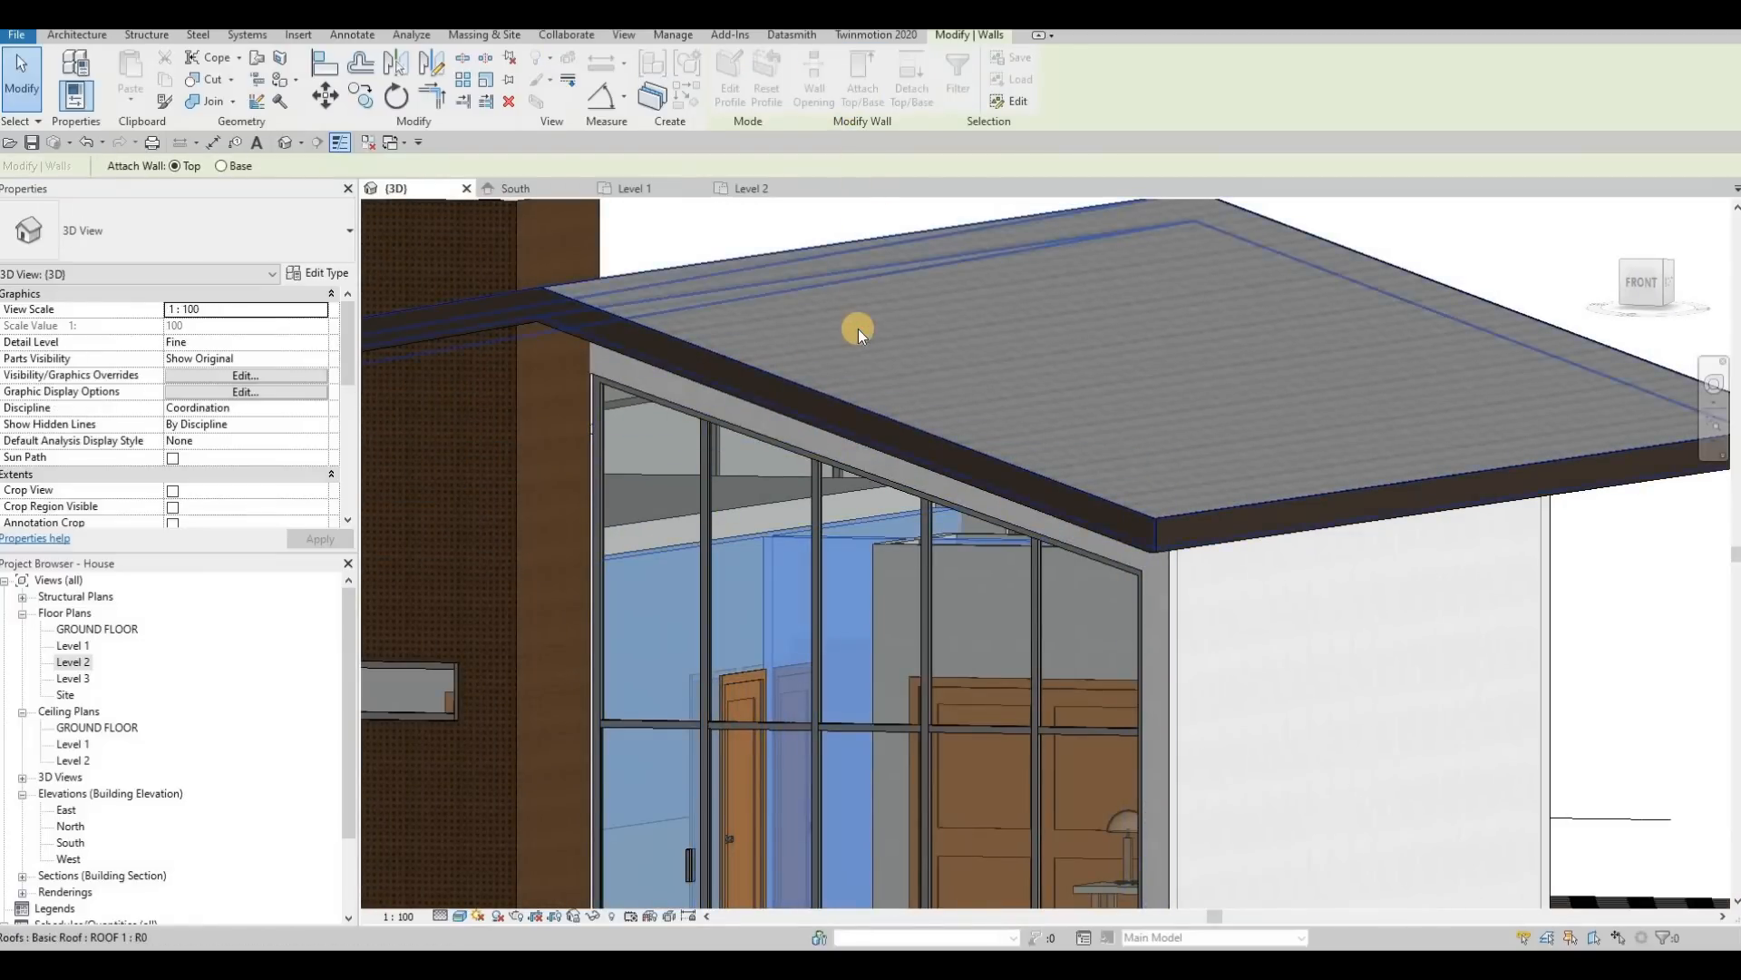
Step: Attach the tops of the two interior walls behind the upper-floor front glazing beside the brown tower to the main roof
{"action": "middle_click_drag", "start_coordinate": [1040, 332], "coordinate": [998, 569], "text": "shift"}
{"action": "key", "text": "Escape"}
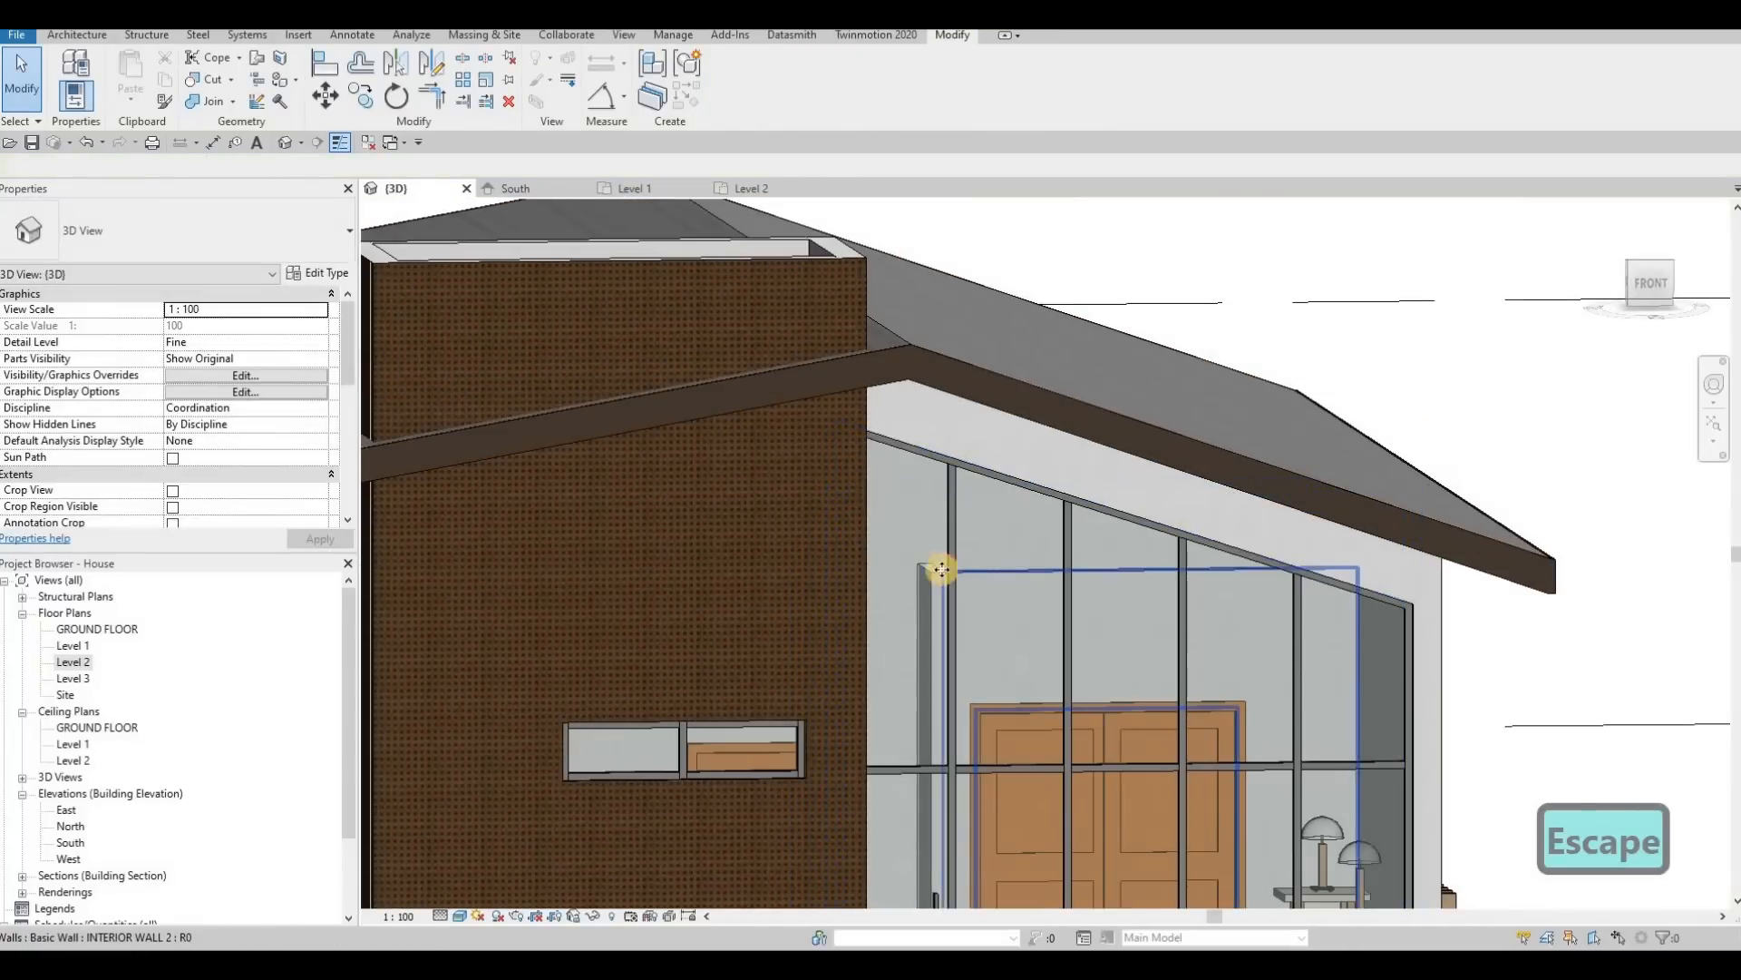
{"action": "left_click", "coordinate": [923, 568]}
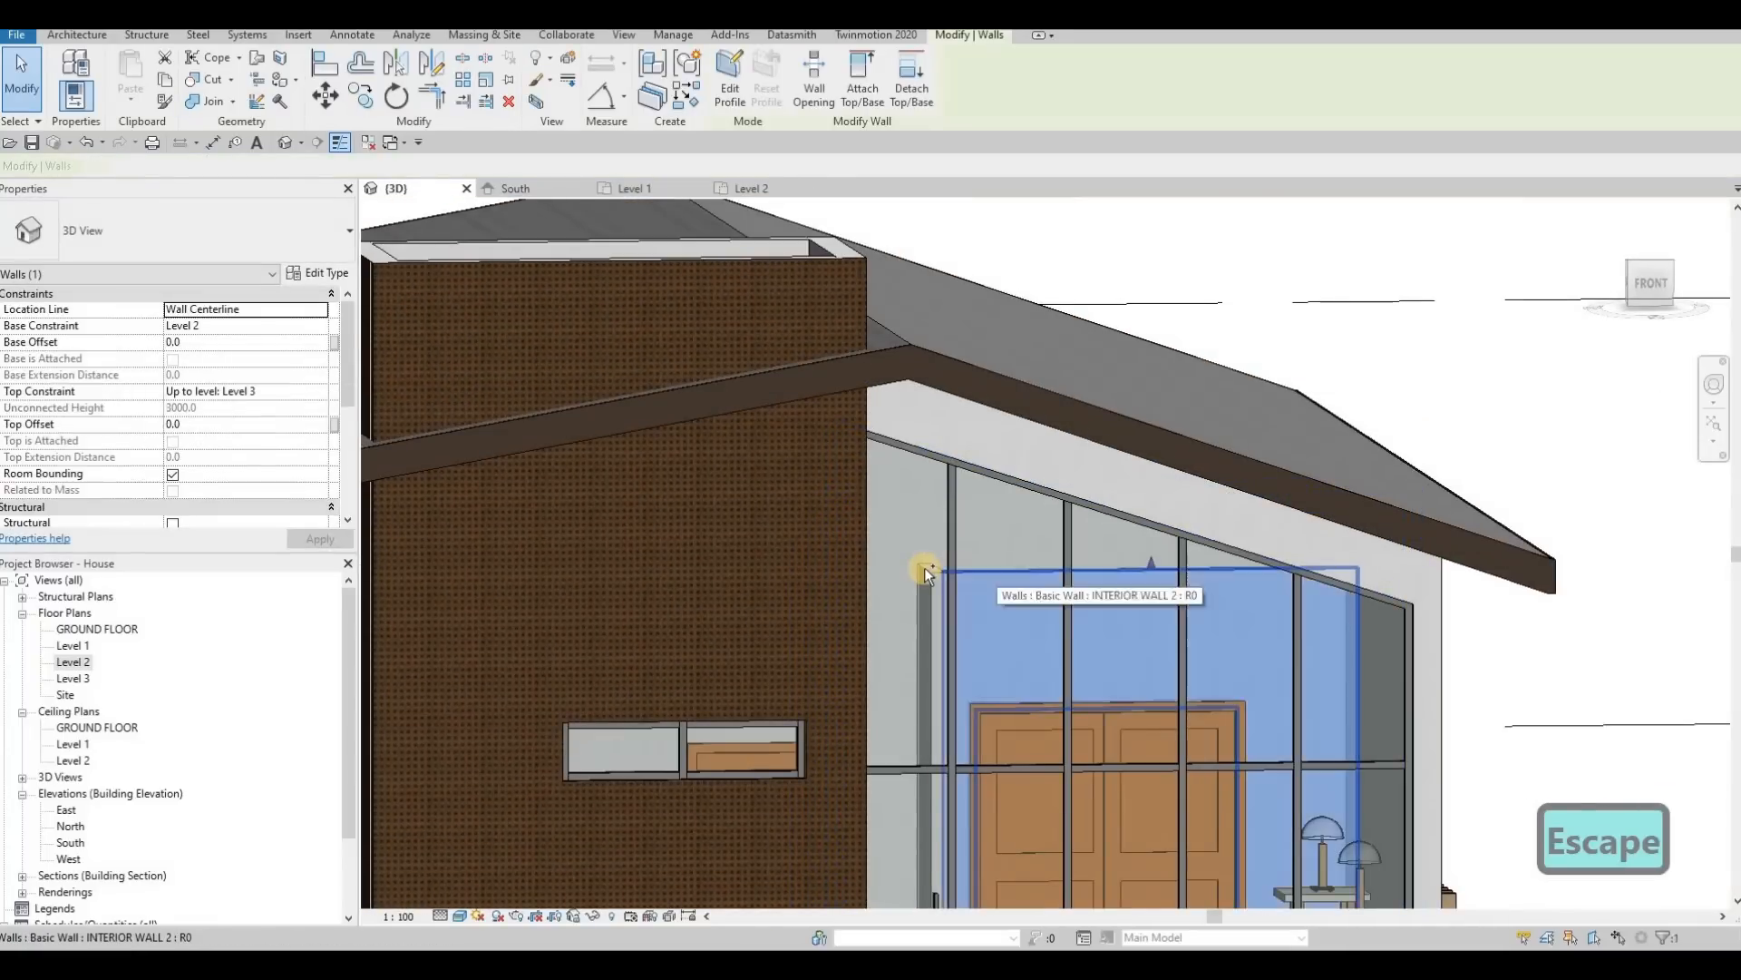
{"action": "left_click", "coordinate": [856, 114]}
{"action": "left_click", "coordinate": [1076, 455]}
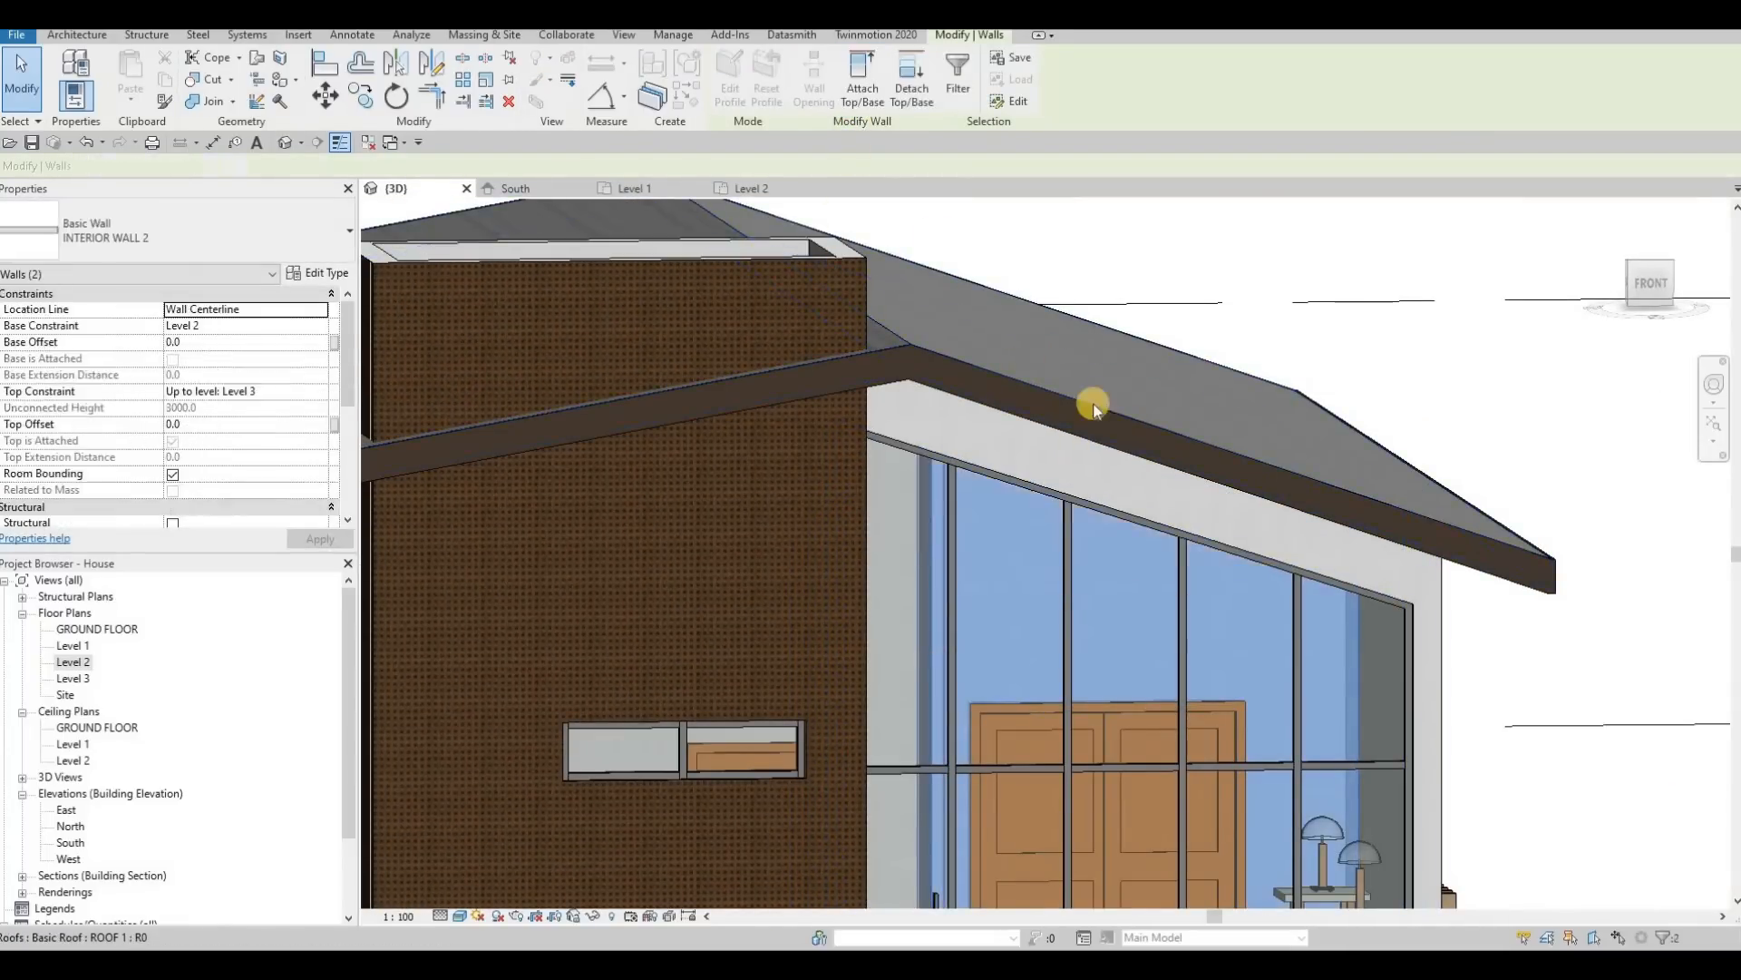
{"action": "middle_click_drag", "start_coordinate": [1092, 392], "coordinate": [793, 487], "text": "shift"}
{"action": "key", "text": "Escape"}
Step: Select the three interior walls behind the upper-floor glazing on the tower's other side and attach their tops to the main roof
{"action": "left_click", "coordinate": [818, 524]}
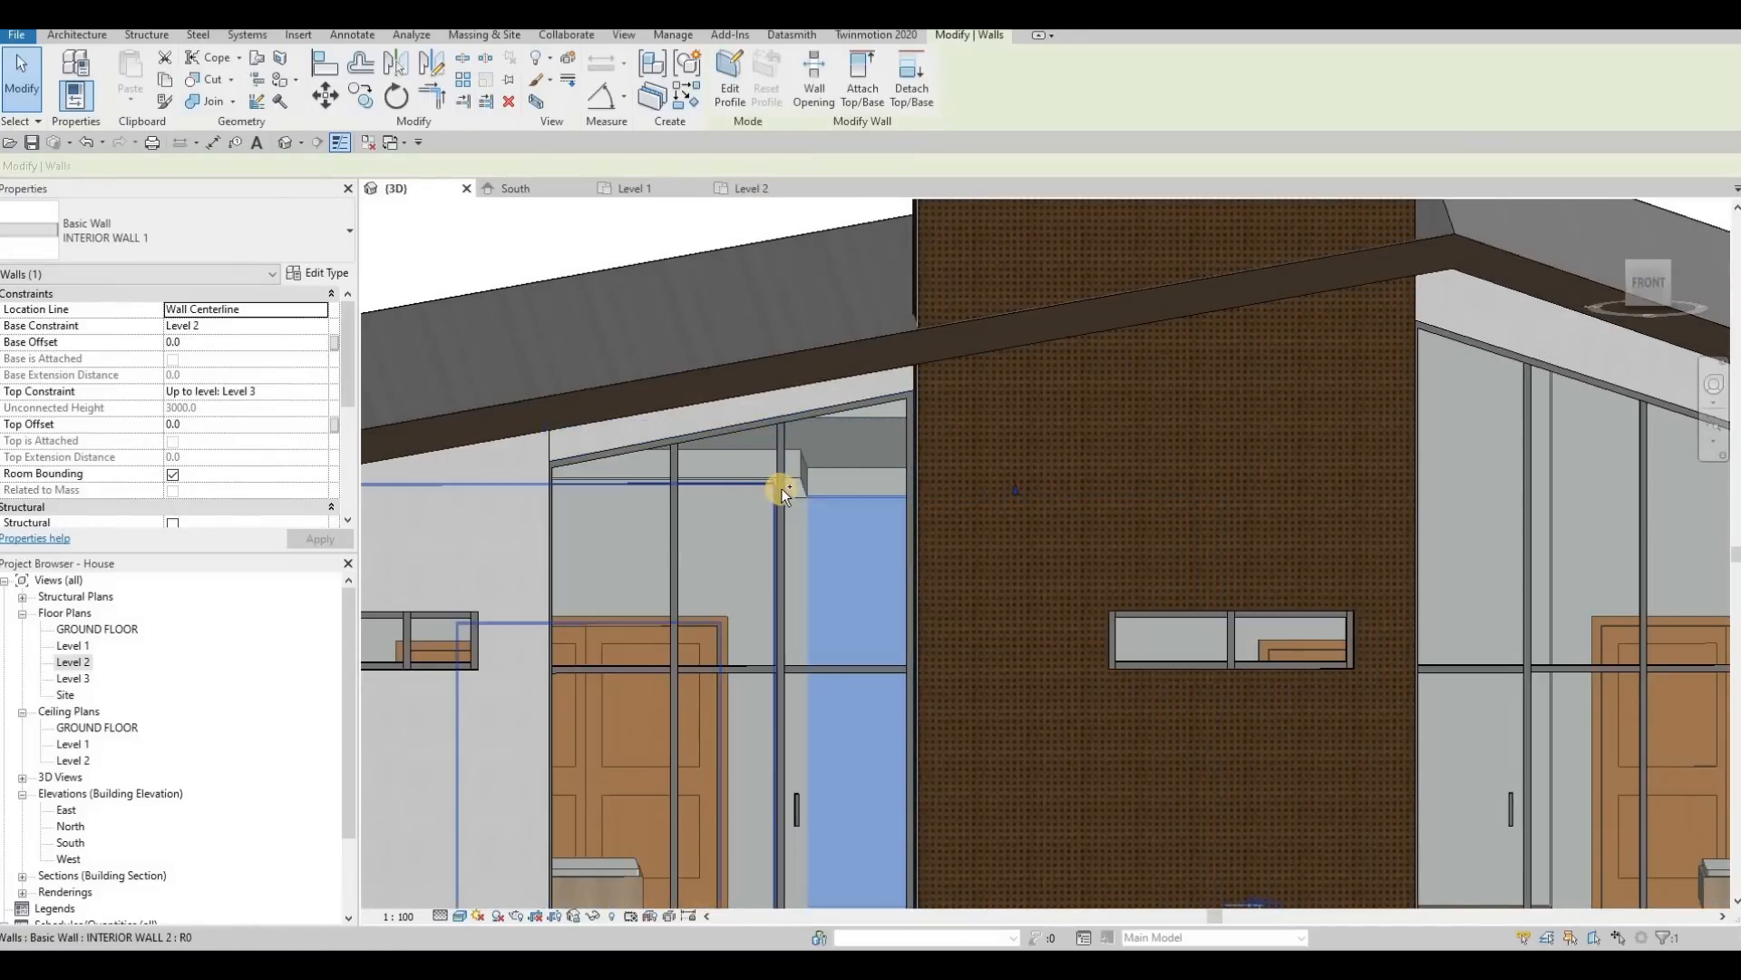
{"action": "scroll", "coordinate": [792, 498], "scroll_direction": "up", "scroll_amount": 4}
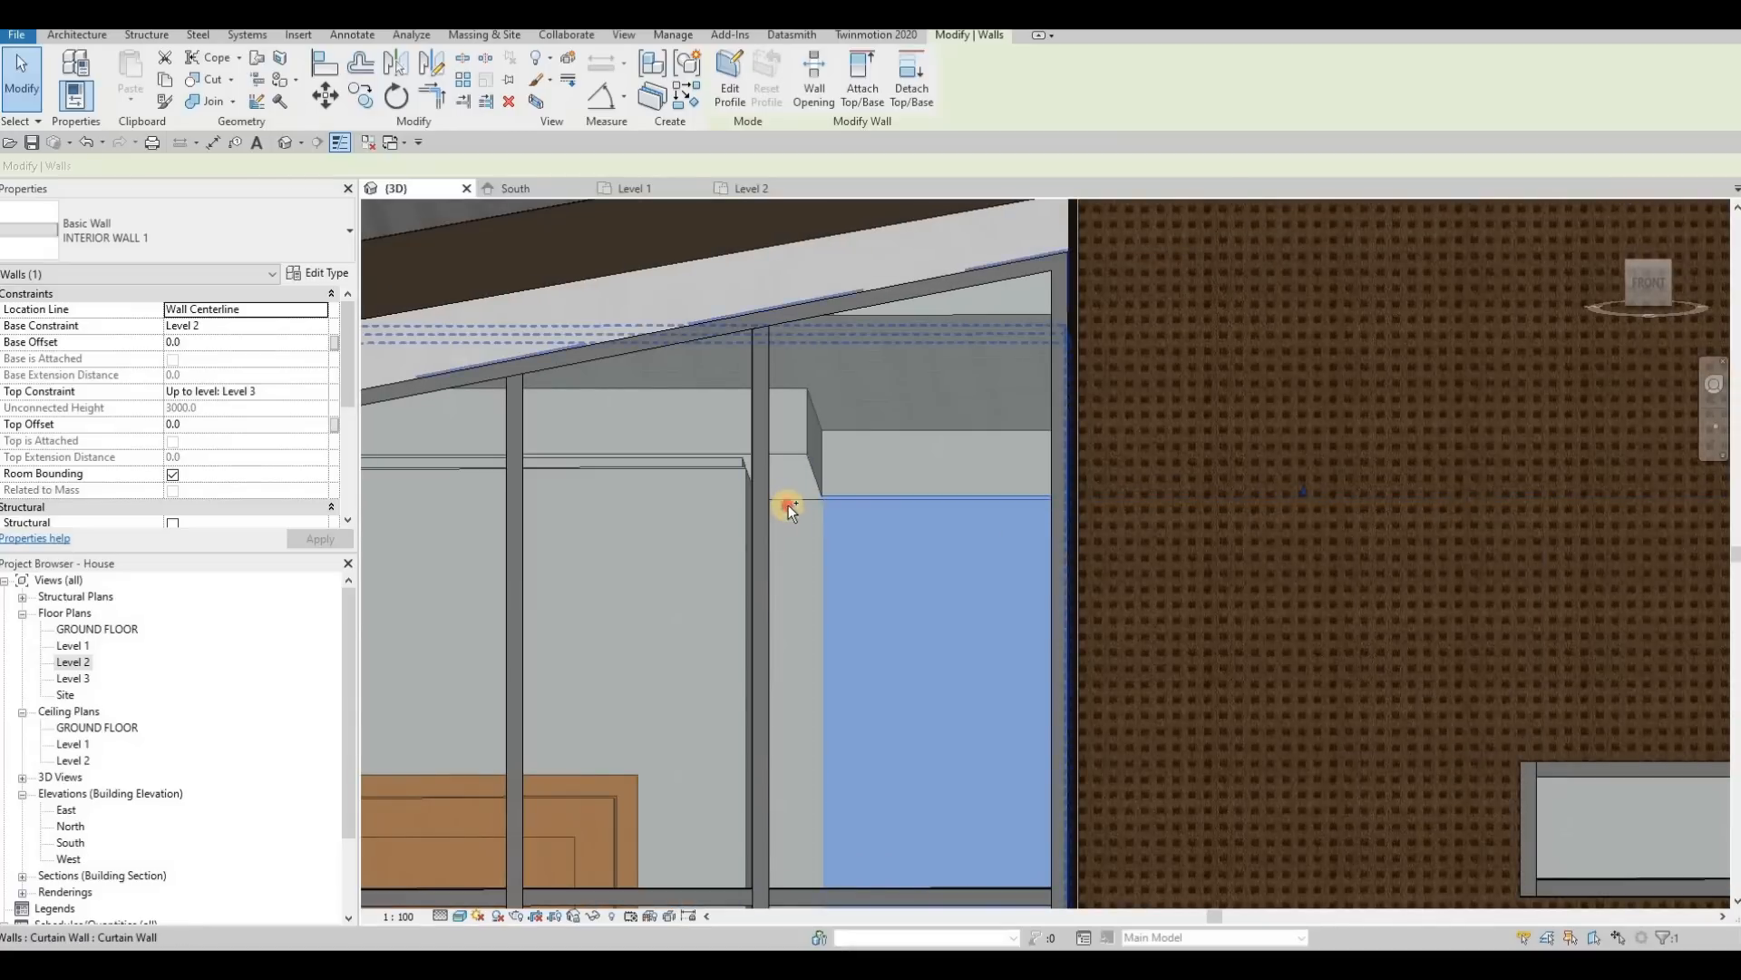
{"action": "left_click", "coordinate": [673, 466], "text": "ctrl"}
{"action": "left_click", "coordinate": [673, 466], "text": "ctrl"}
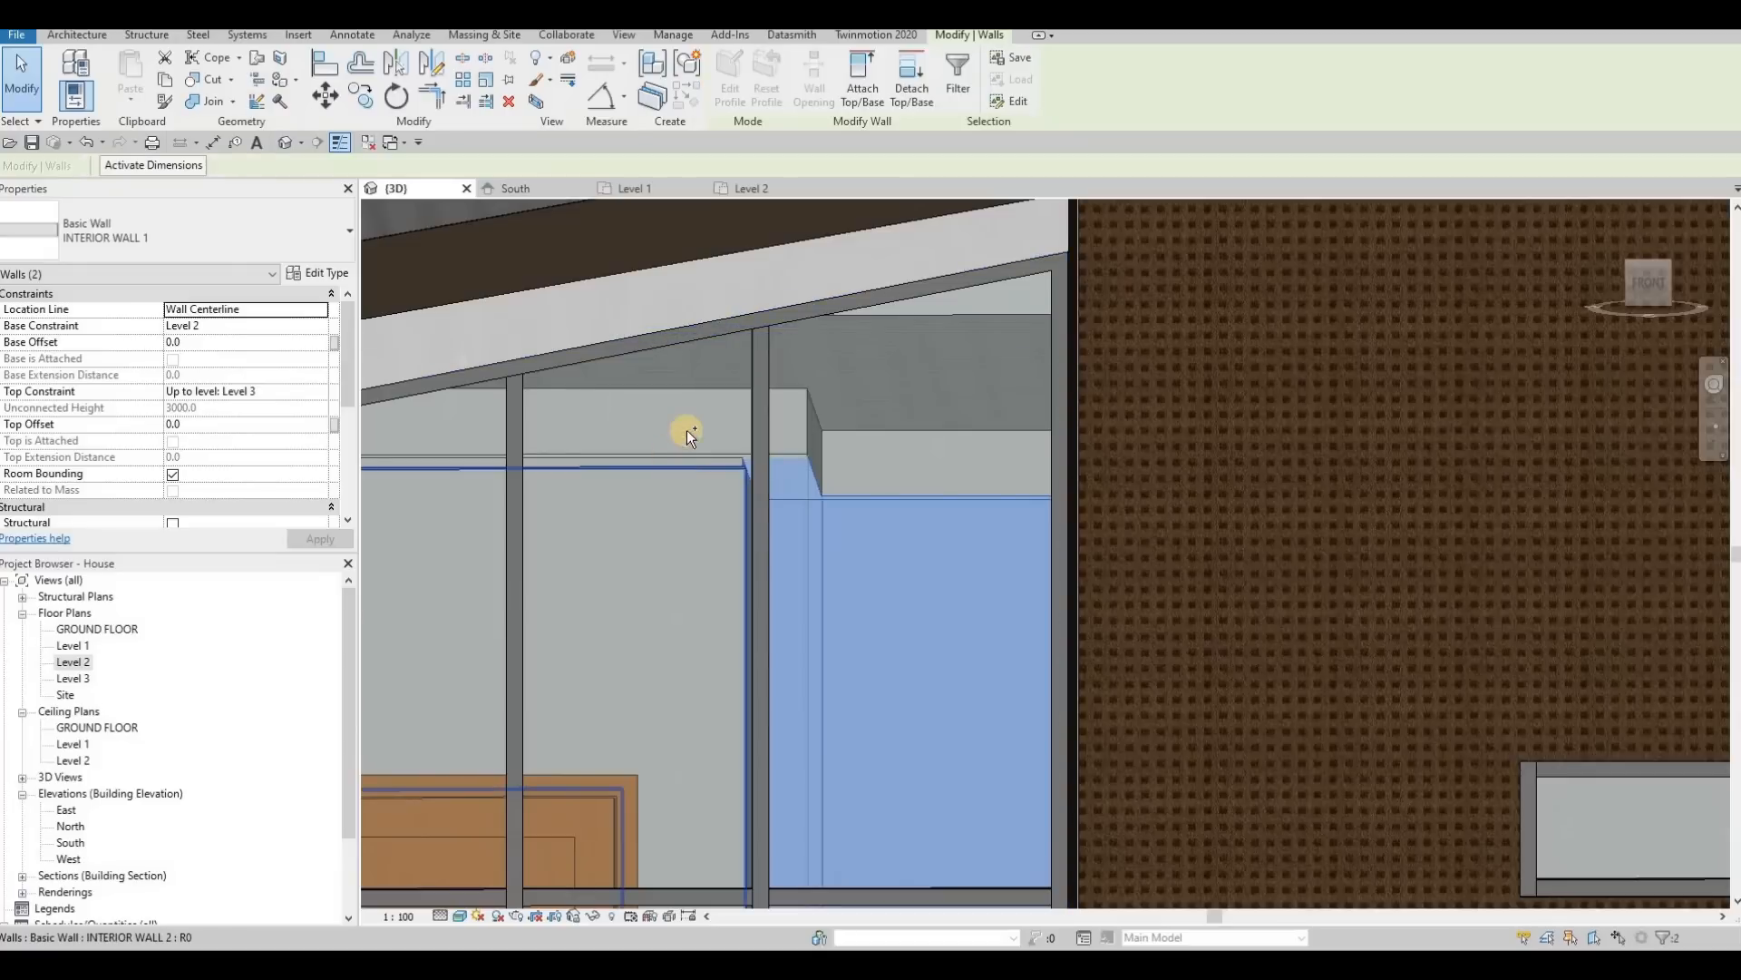
{"action": "left_click", "coordinate": [700, 354], "text": "ctrl"}
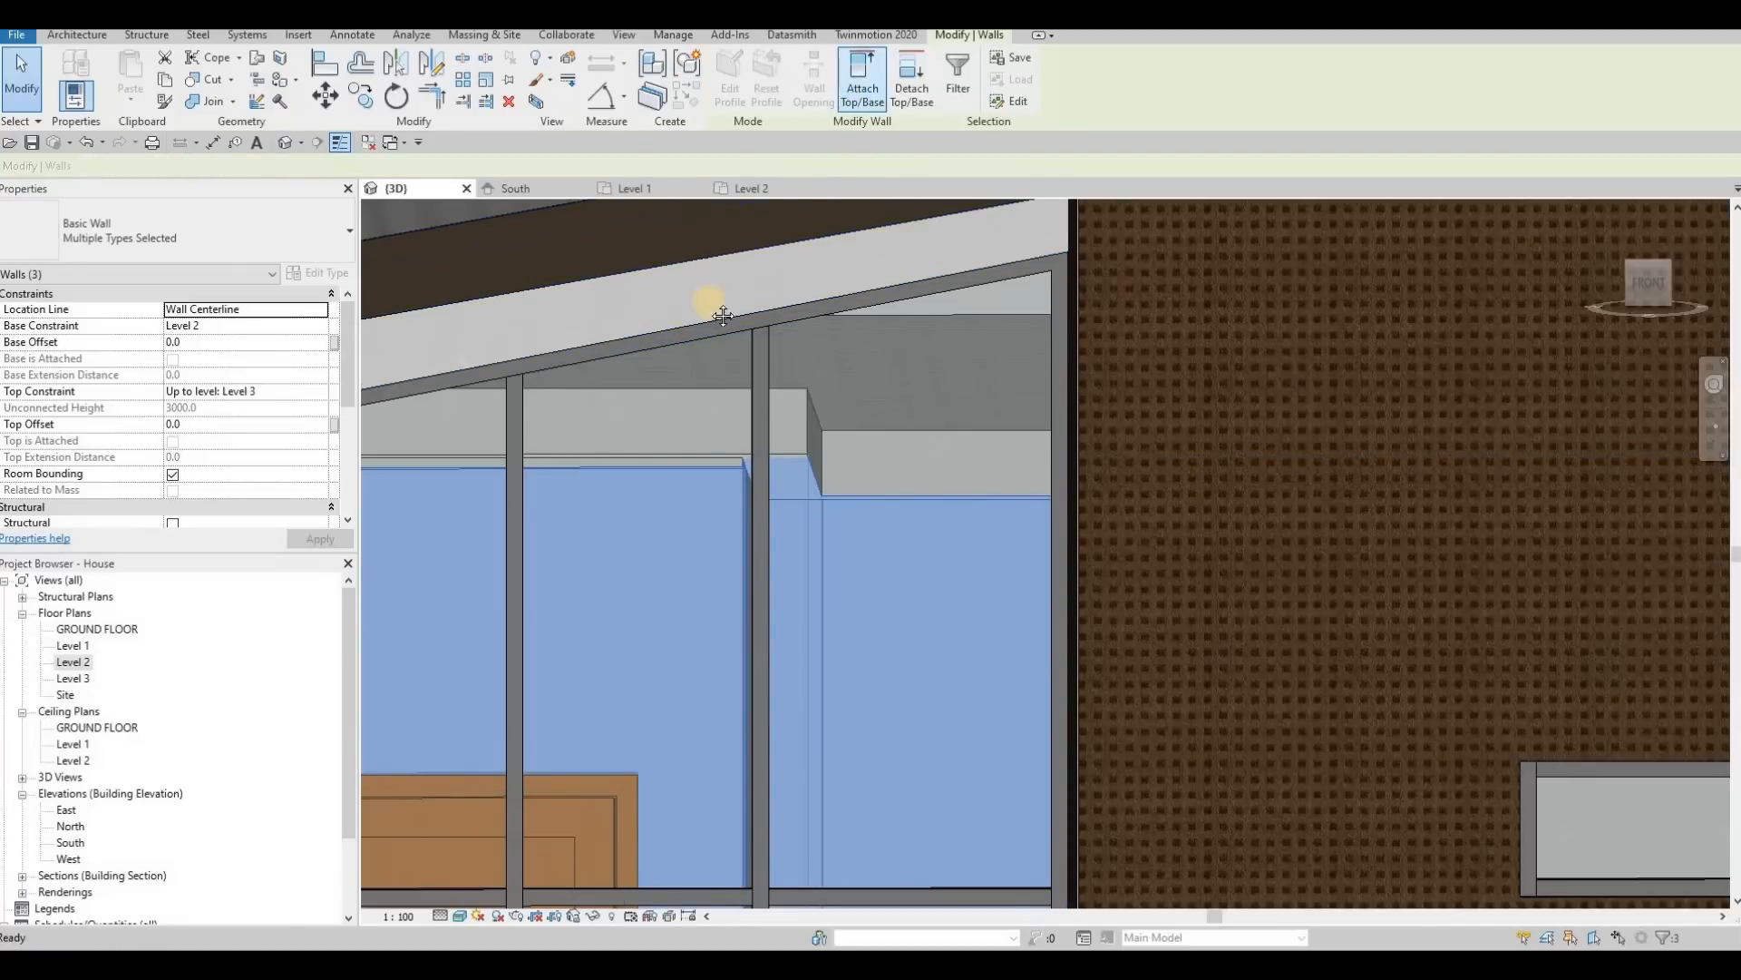
{"action": "left_click", "coordinate": [704, 295]}
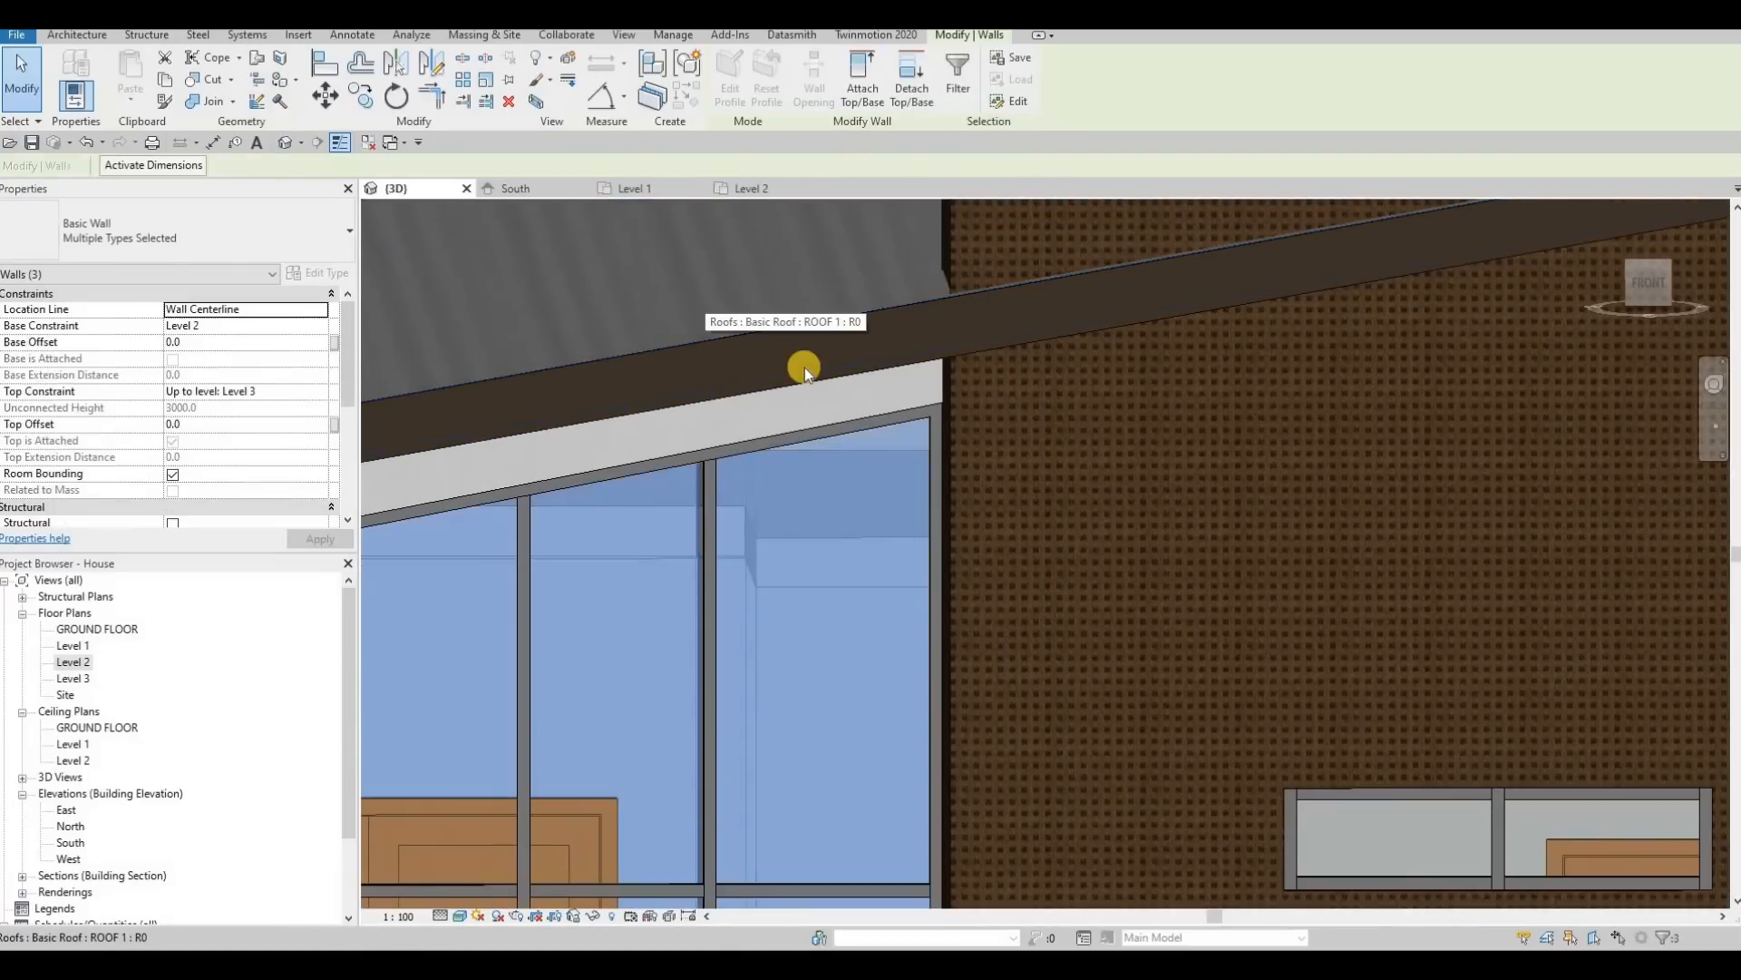
{"action": "key", "text": "Escape"}
{"action": "key", "text": "Escape"}
Step: Attach the tops of the two interior walls in the projecting rear bedroom to the main roof
{"action": "scroll", "coordinate": [791, 362], "scroll_direction": "down", "scroll_amount": 8}
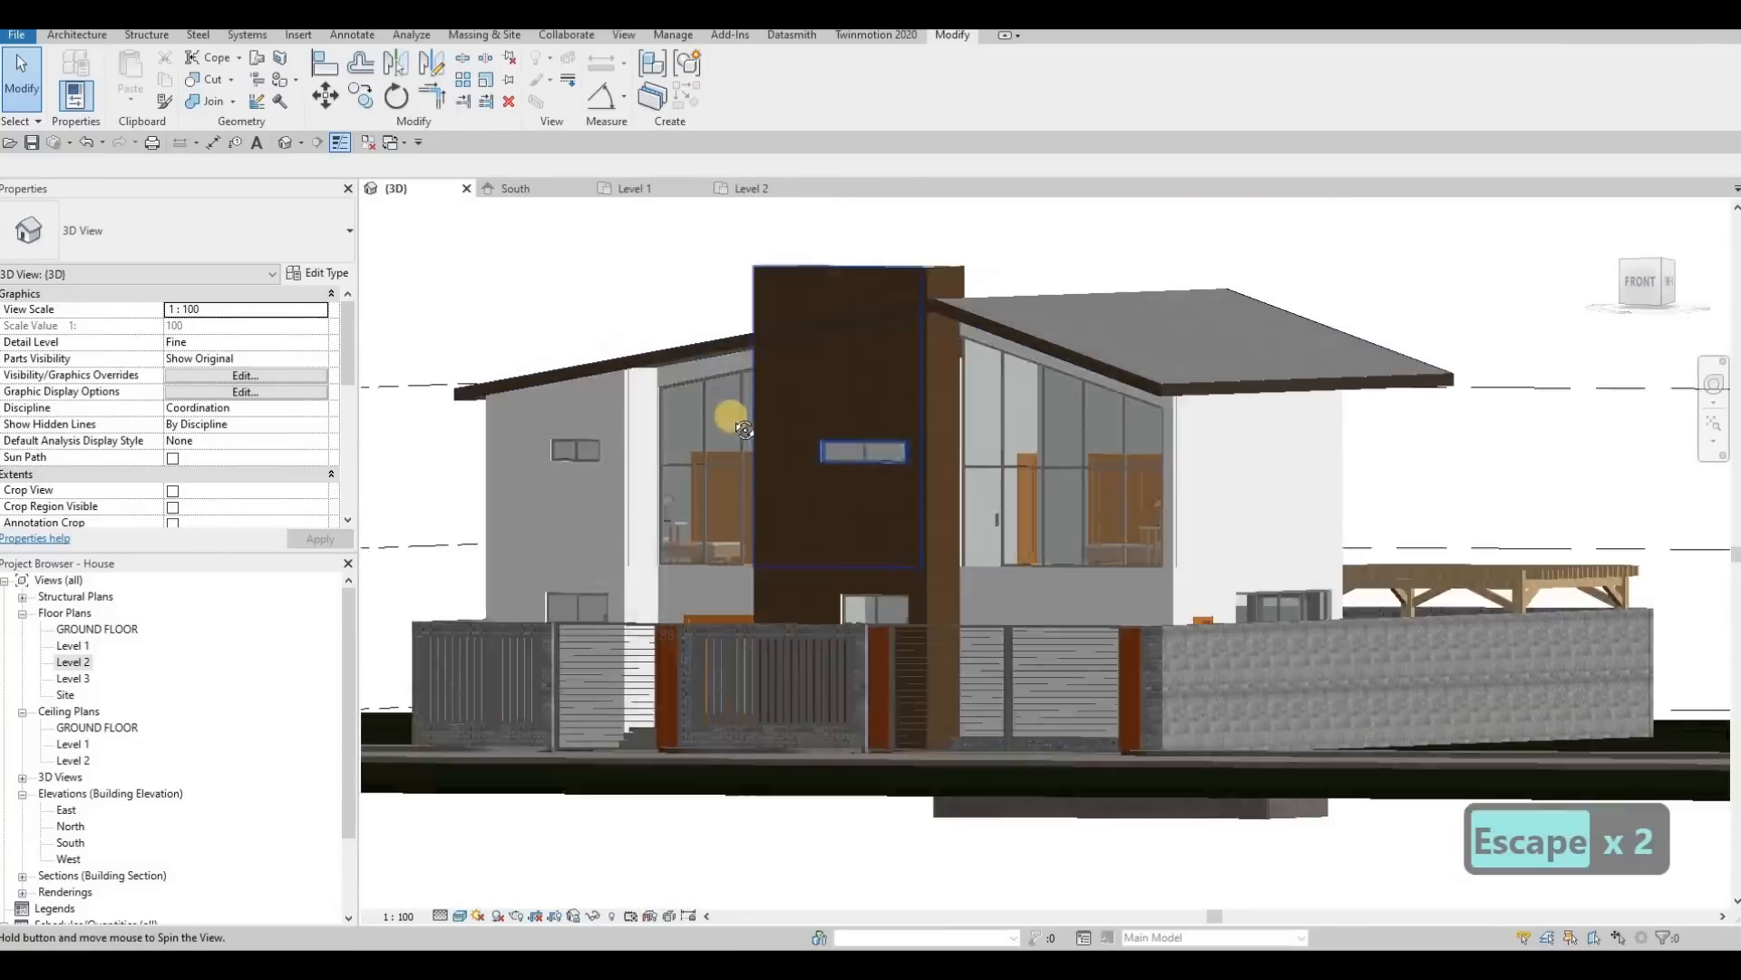
{"action": "middle_click_drag", "start_coordinate": [744, 429], "coordinate": [1145, 439], "text": "shift"}
{"action": "scroll", "coordinate": [911, 424], "scroll_direction": "up", "scroll_amount": 5}
{"action": "left_click", "coordinate": [910, 435]}
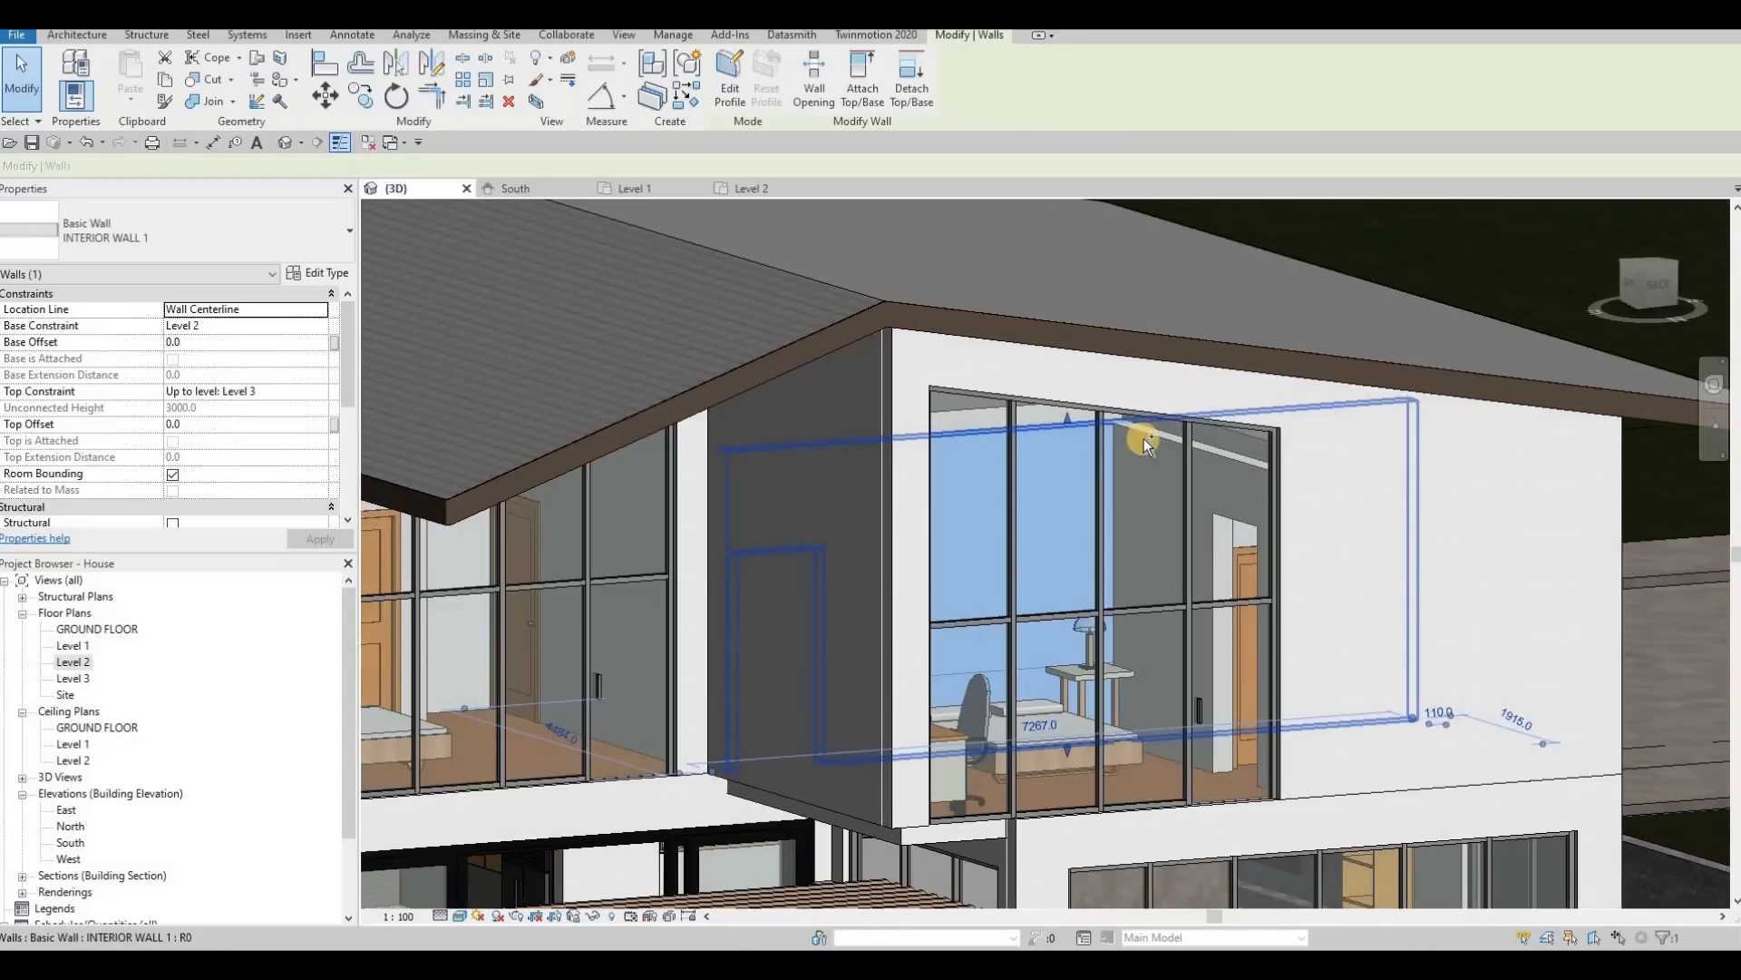
{"action": "left_click", "coordinate": [1221, 445], "text": "ctrl"}
{"action": "left_click", "coordinate": [860, 90]}
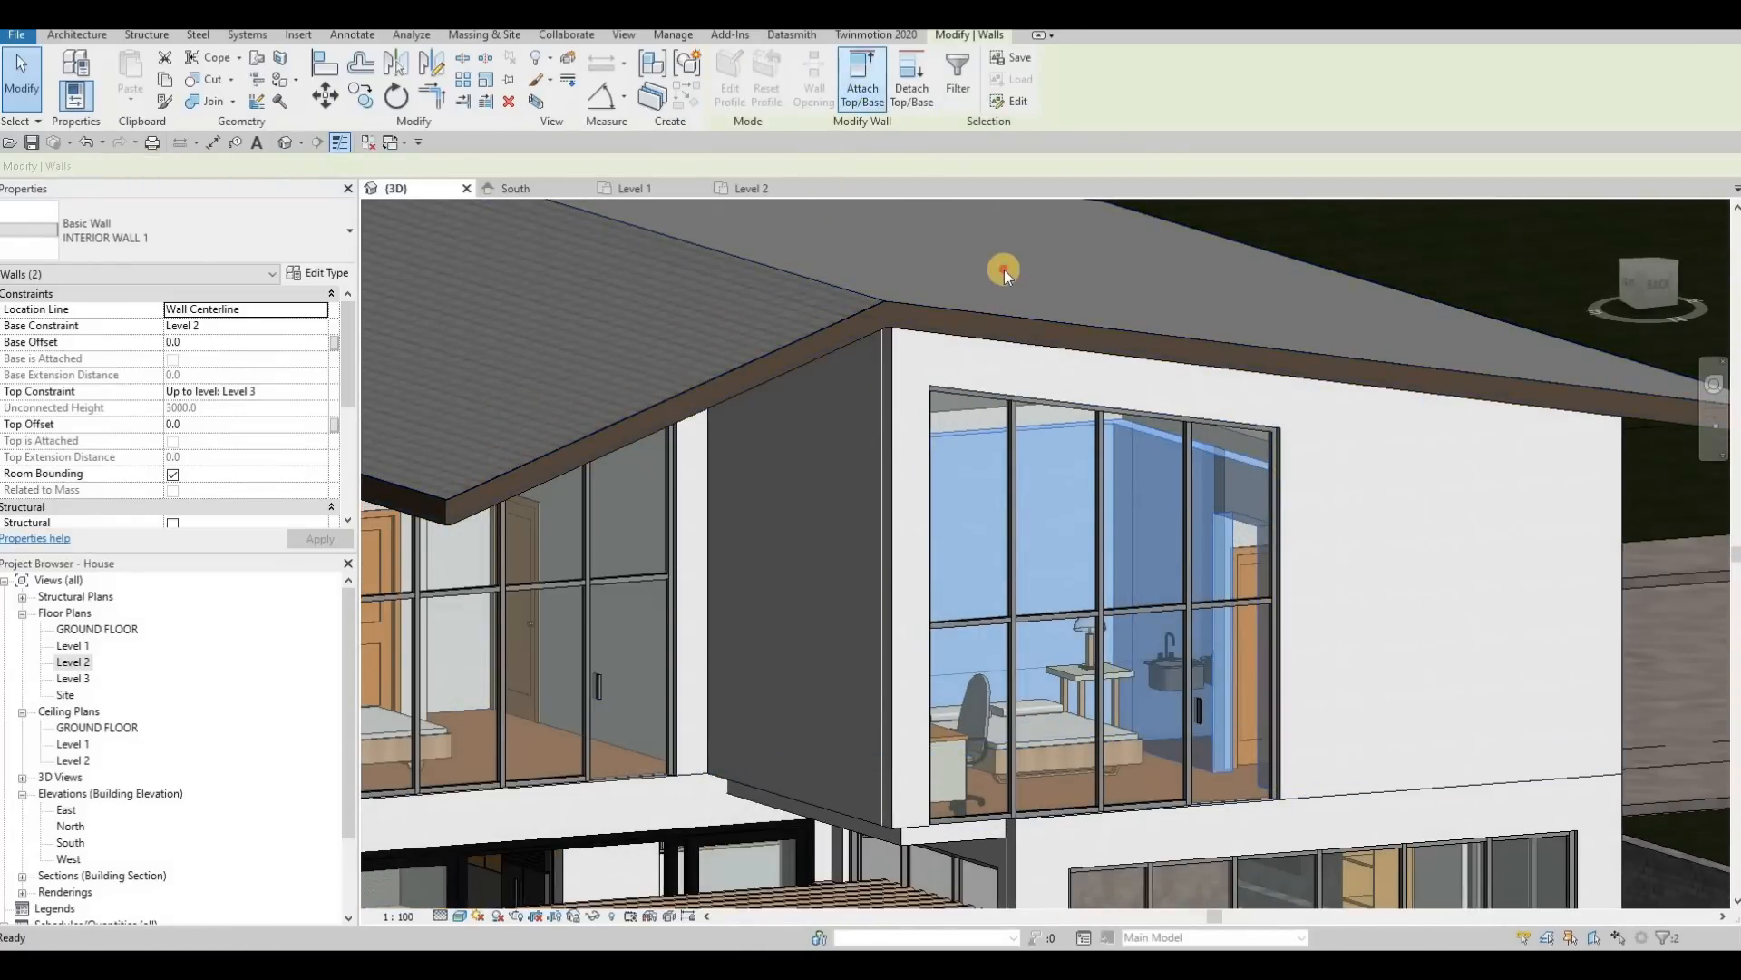
{"action": "left_click", "coordinate": [1004, 269]}
{"action": "key", "text": "Escape"}
Step: Attach the tops of the two interior walls meeting at the corner in the recessed rear bedroom to the main roof
{"action": "middle_click_drag", "start_coordinate": [1011, 377], "coordinate": [836, 368], "text": "shift"}
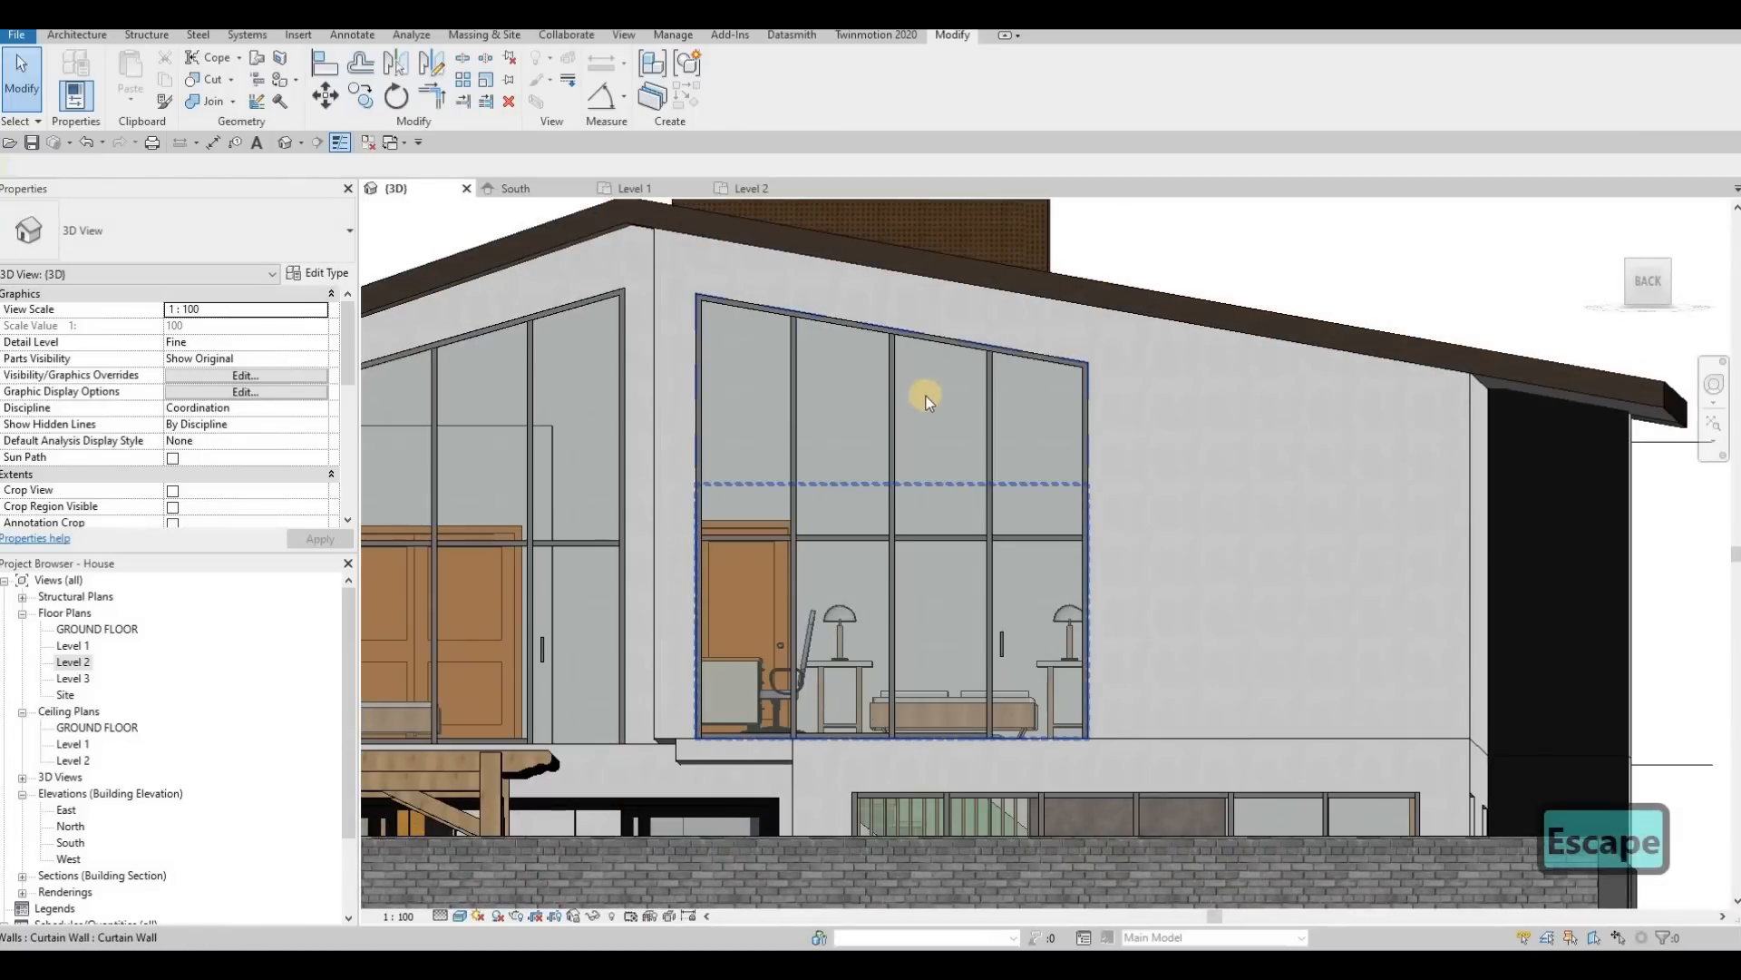
{"action": "key", "text": "Escape"}
{"action": "middle_click_drag", "start_coordinate": [902, 406], "coordinate": [1129, 406]}
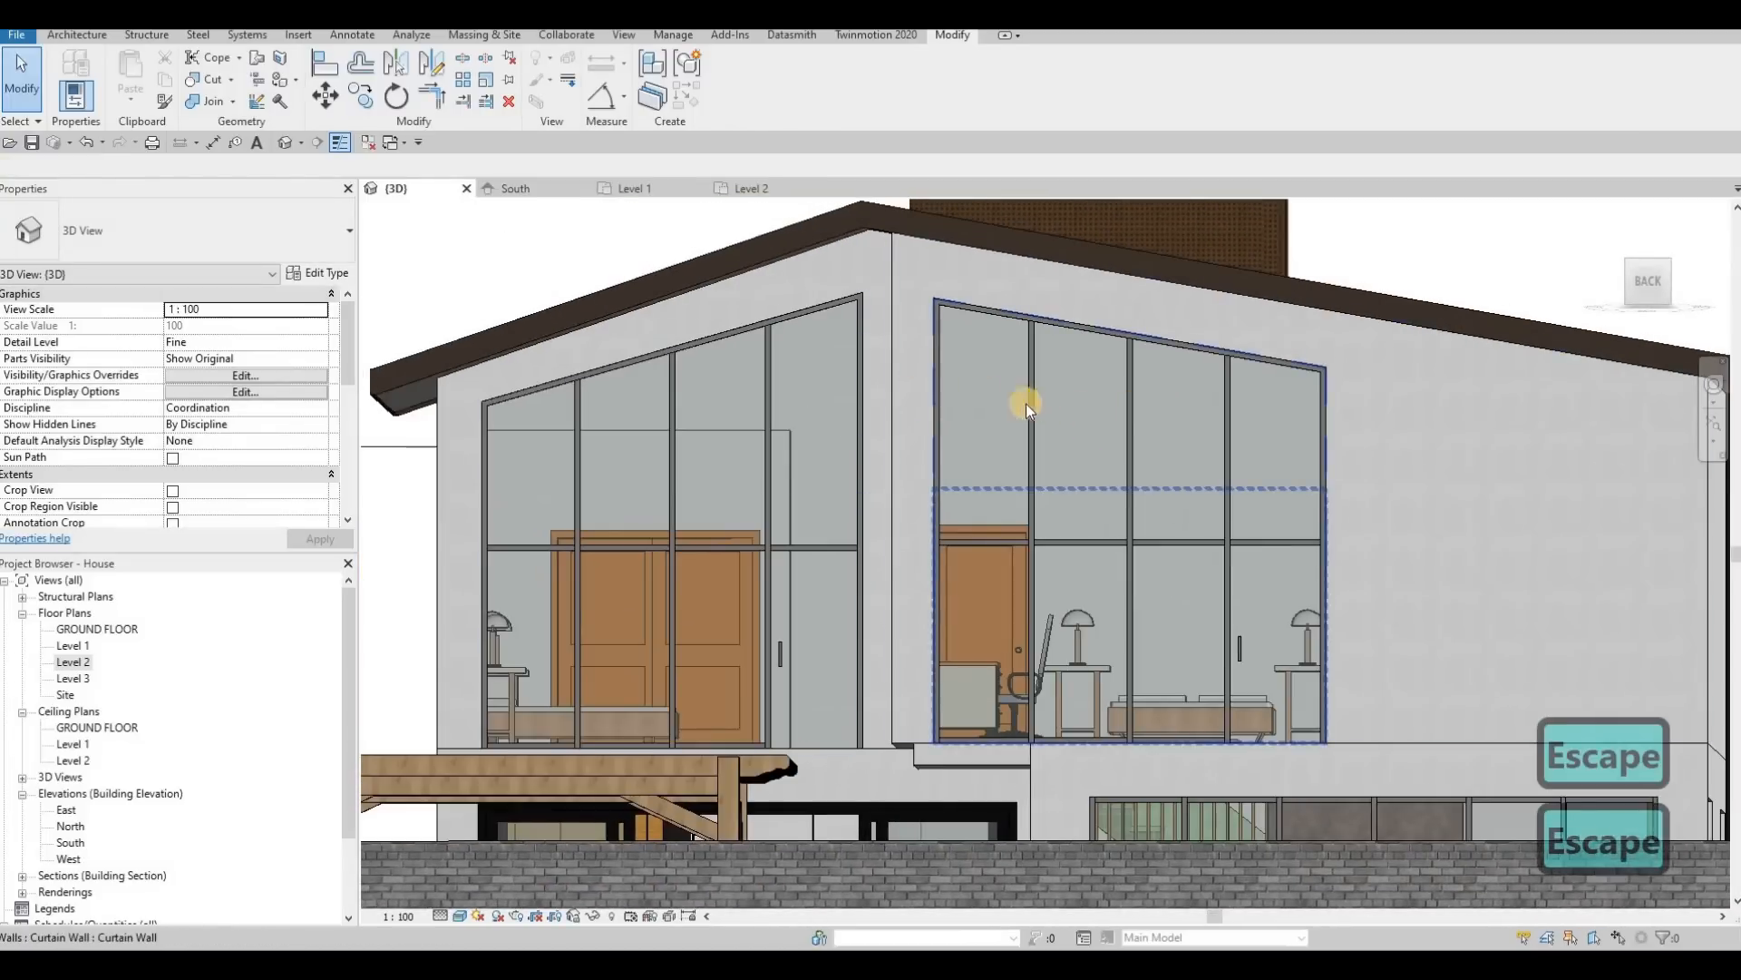
{"action": "middle_click_drag", "start_coordinate": [1252, 389], "coordinate": [737, 406], "text": "shift"}
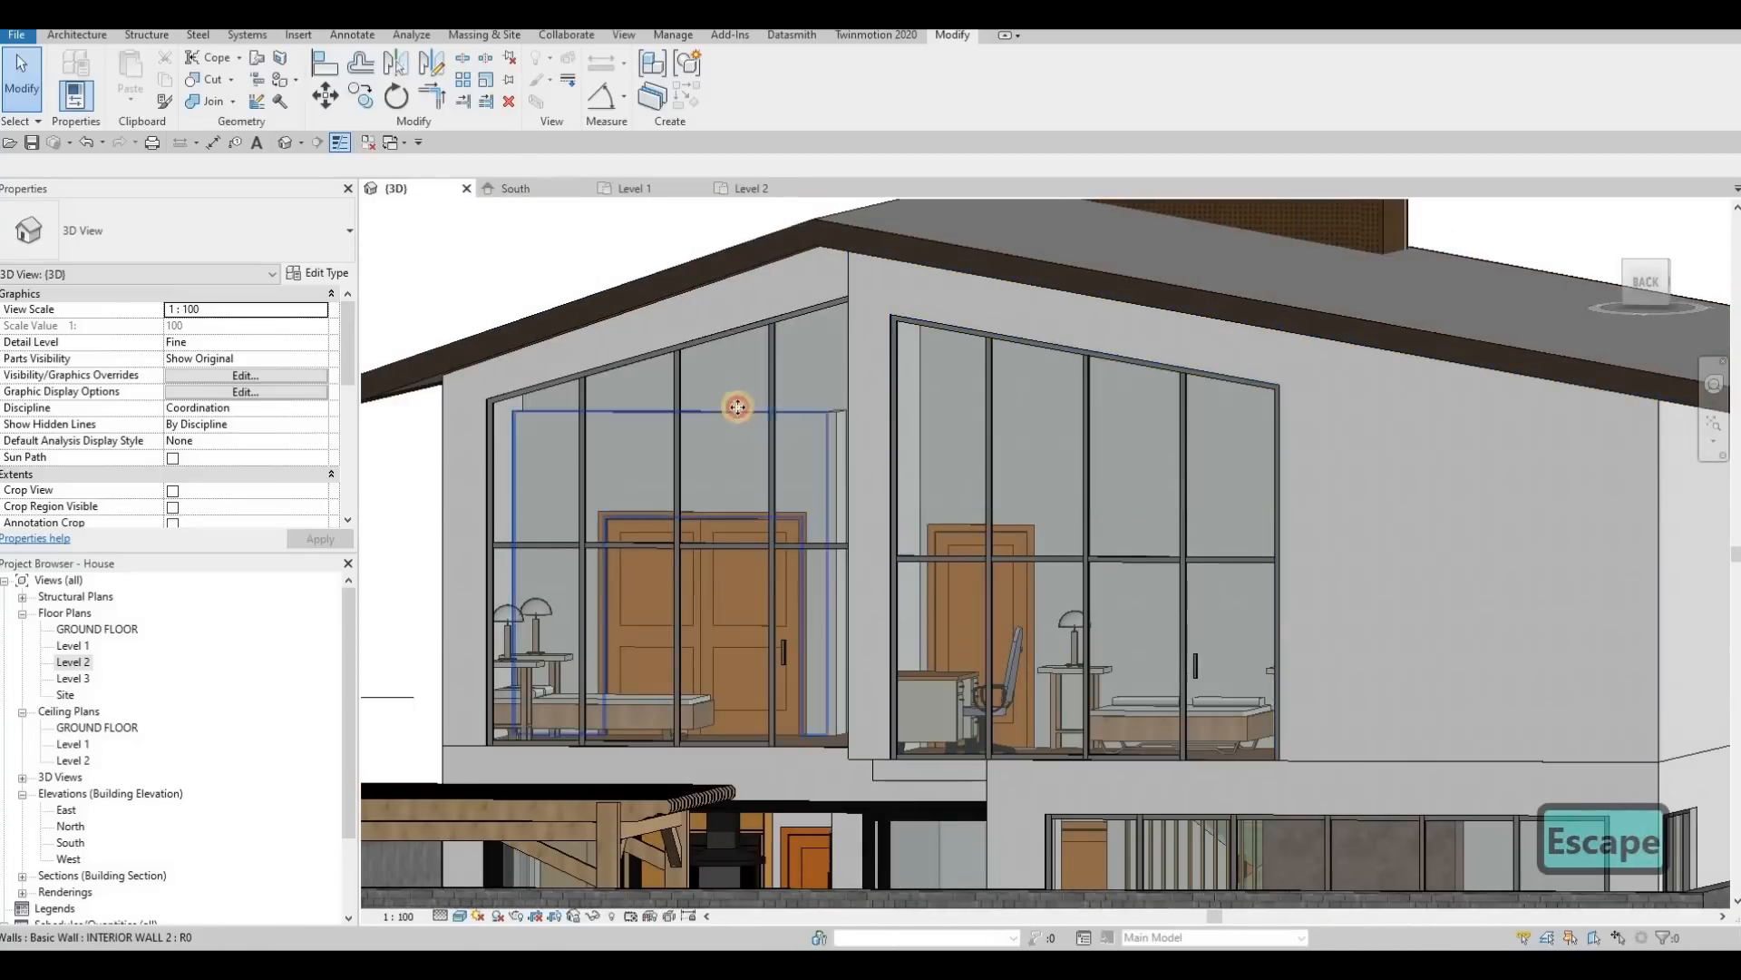
{"action": "left_click", "coordinate": [834, 411]}
{"action": "mouse_move", "coordinate": [845, 423]}
{"action": "middle_mouse_down", "text": "shift"}
{"action": "mouse_move", "coordinate": [824, 400]}
{"action": "mouse_move", "coordinate": [844, 432]}
{"action": "middle_mouse_up", "text": "shift"}
{"action": "scroll", "coordinate": [823, 409], "scroll_direction": "up", "scroll_amount": 2}
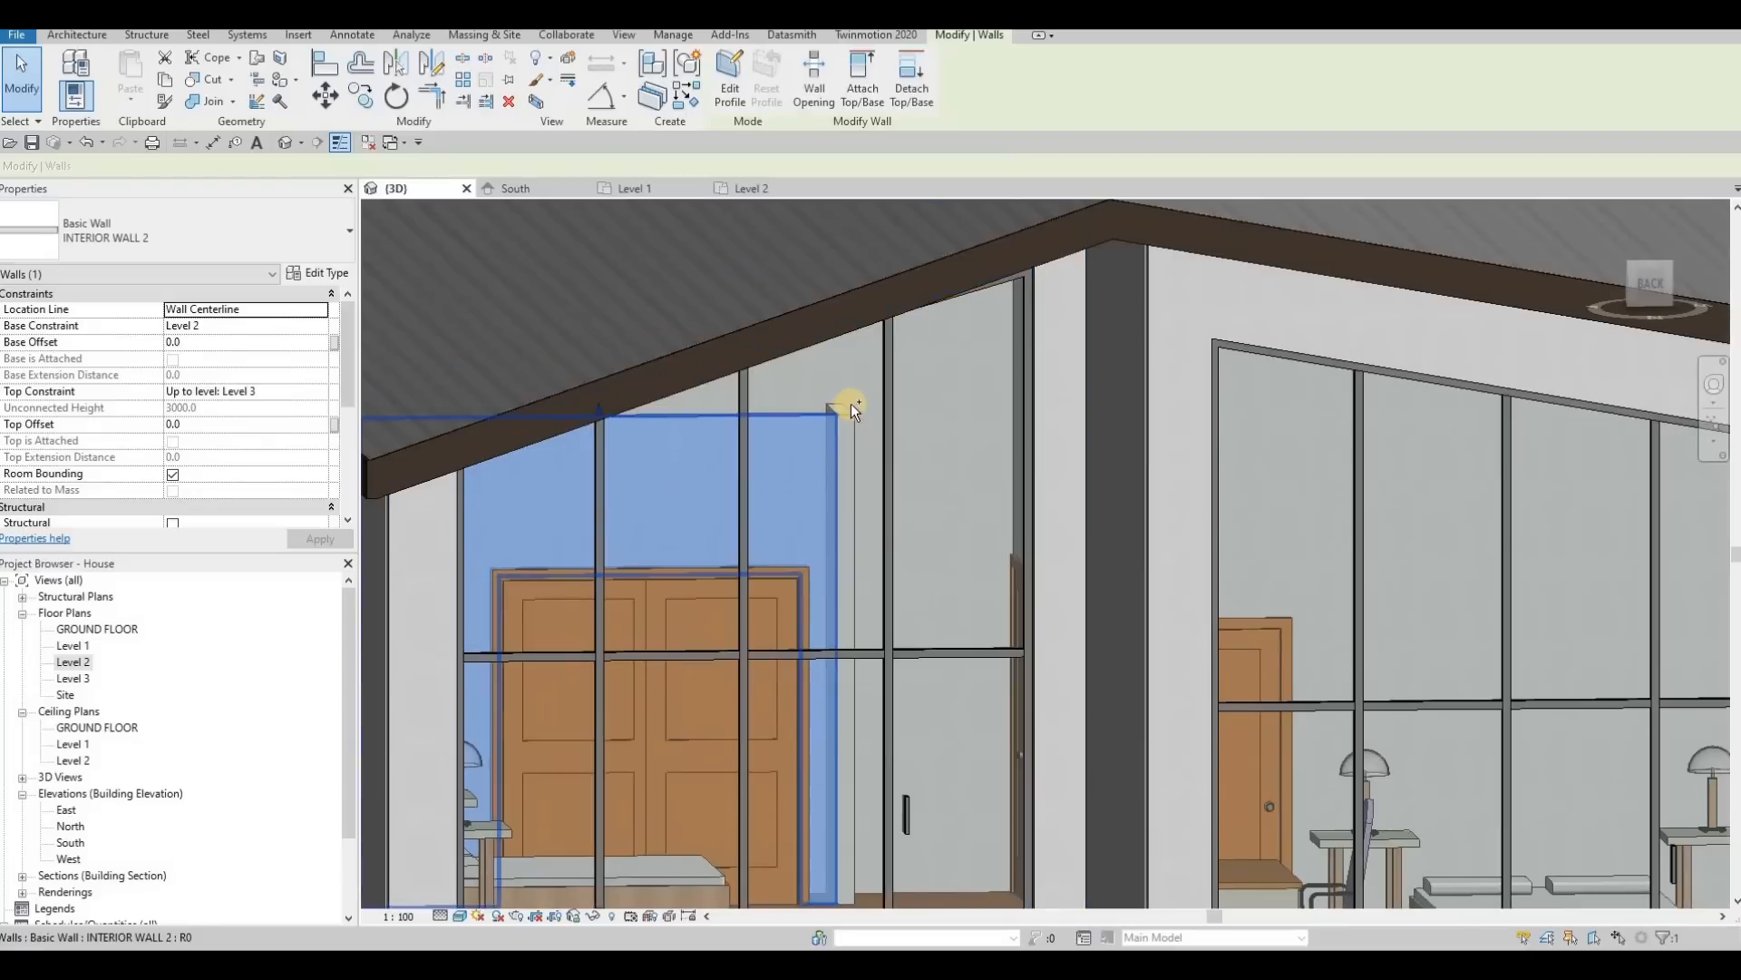
{"action": "scroll", "coordinate": [836, 421], "scroll_direction": "up", "scroll_amount": 4}
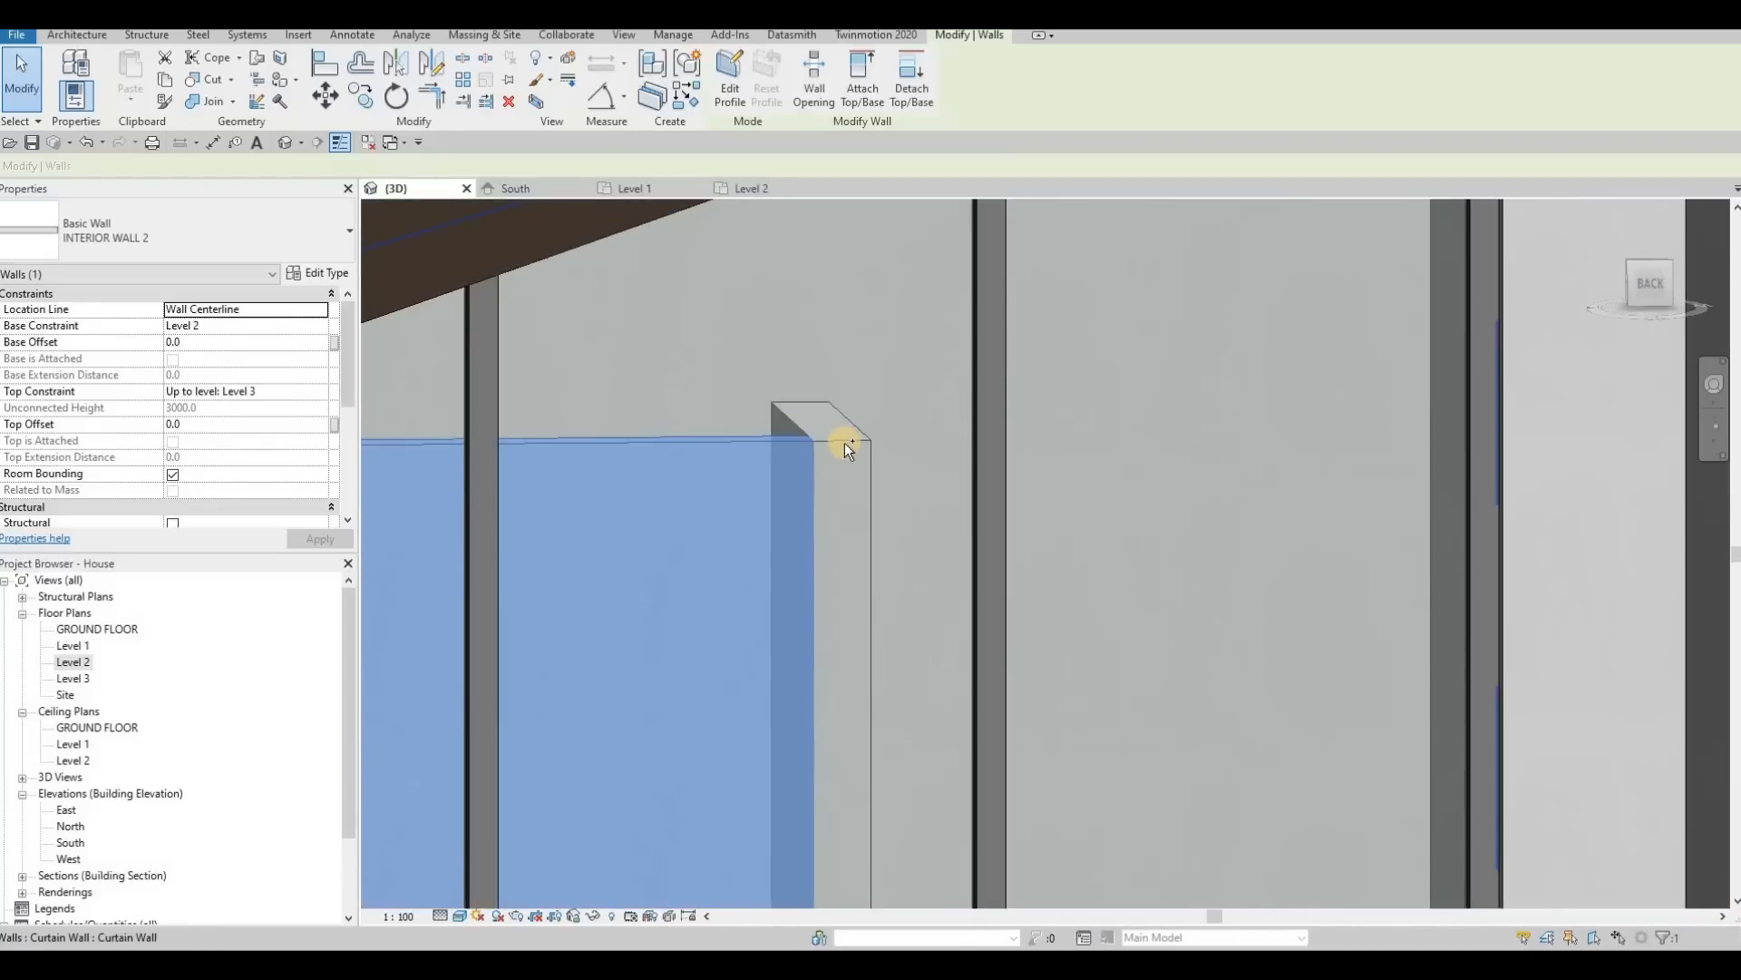
{"action": "left_click", "coordinate": [844, 441], "text": "ctrl"}
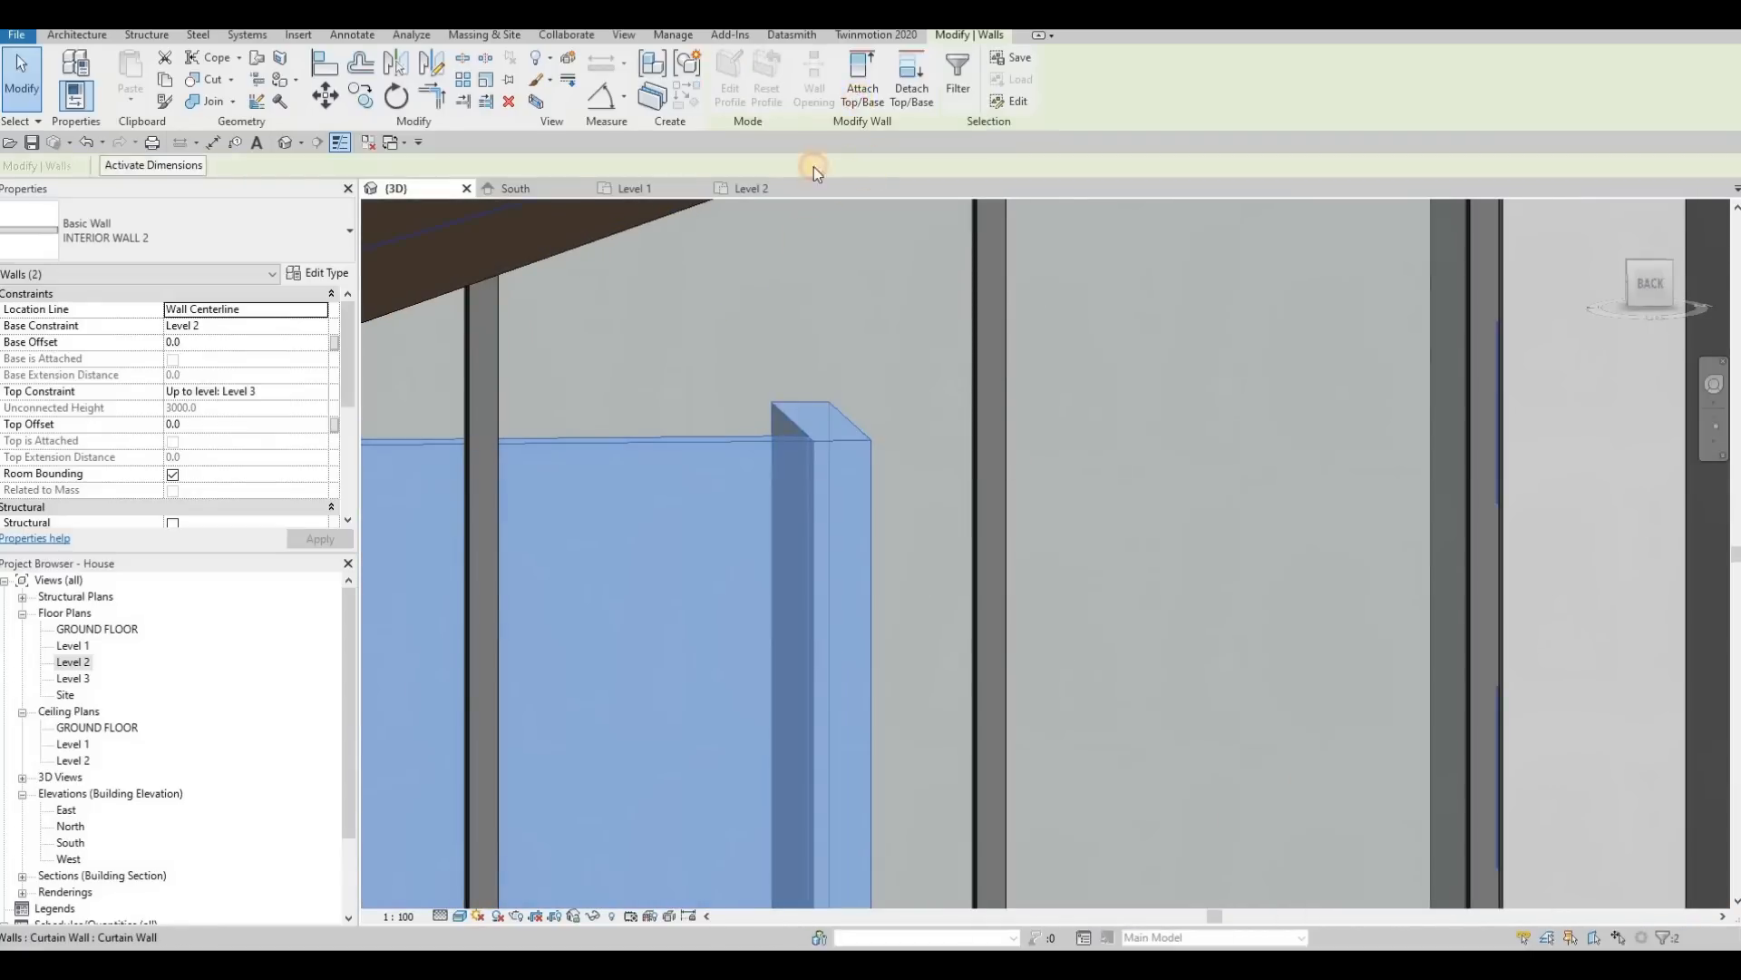
{"action": "key", "text": "Escape"}
{"action": "scroll", "coordinate": [763, 308], "scroll_direction": "down", "scroll_amount": 4}
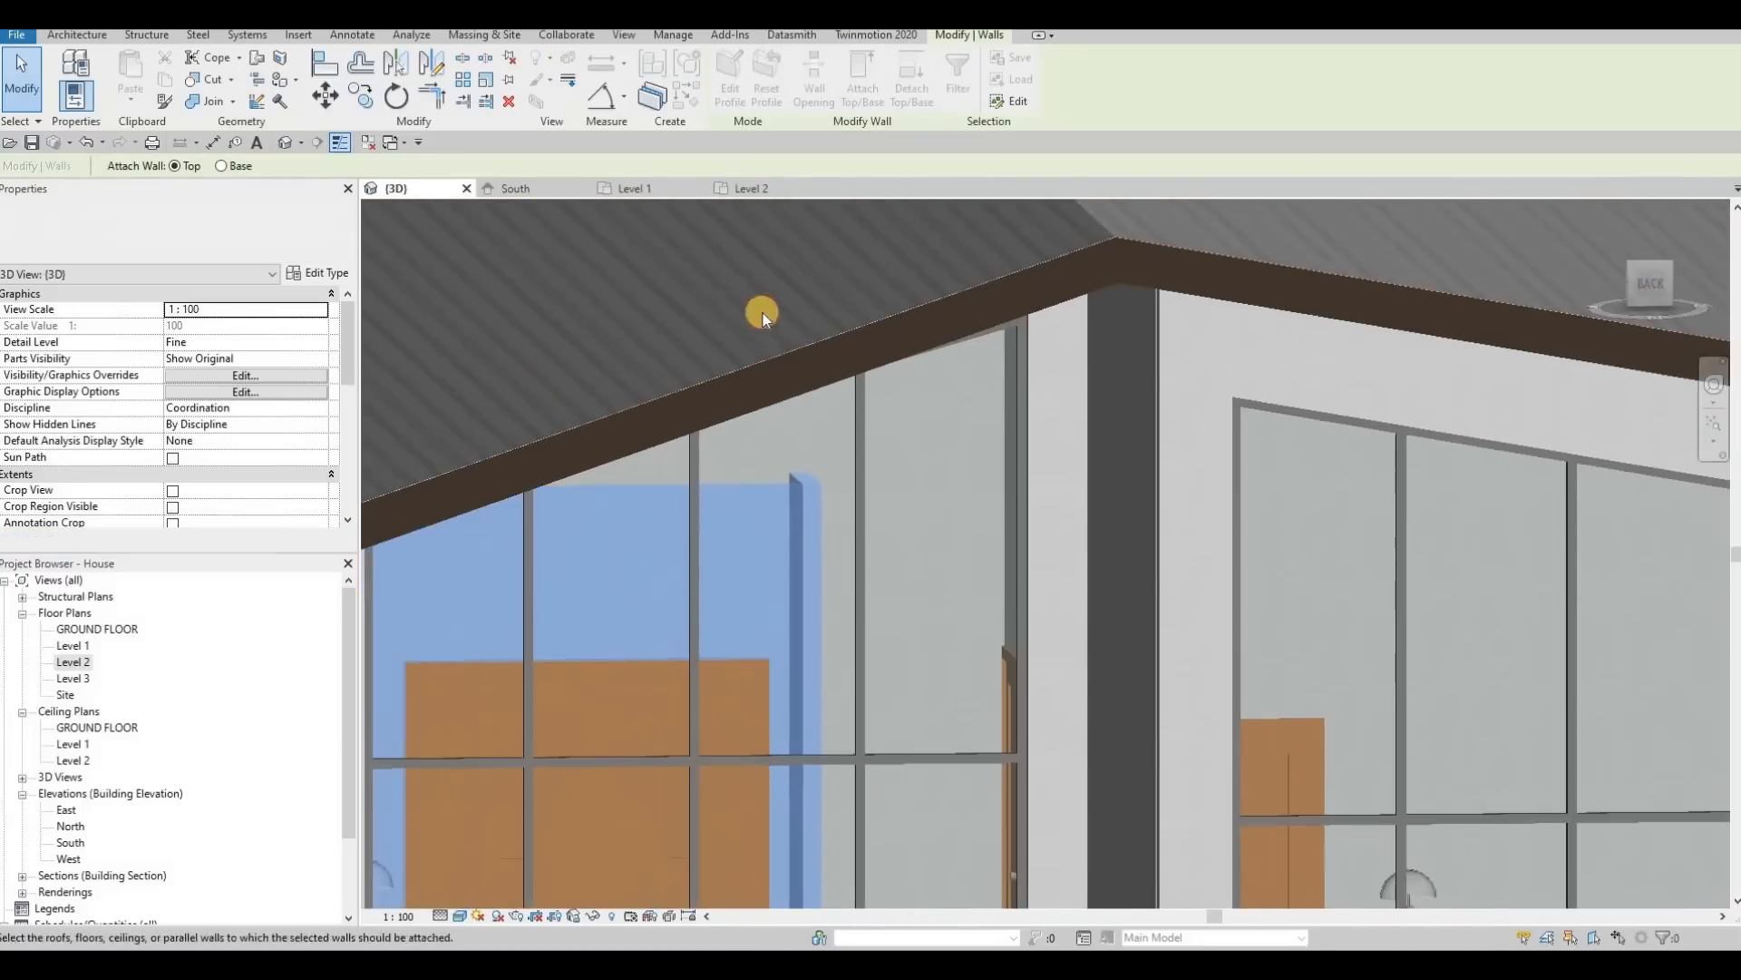
{"action": "scroll", "coordinate": [858, 372], "scroll_direction": "down", "scroll_amount": 5}
{"action": "key", "text": "Escape"}
Step: Try to lower the base of the projecting rear bedroom's side wall over the floor edge, and undo the change
{"action": "middle_click_drag", "start_coordinate": [862, 410], "coordinate": [815, 359], "text": "shift"}
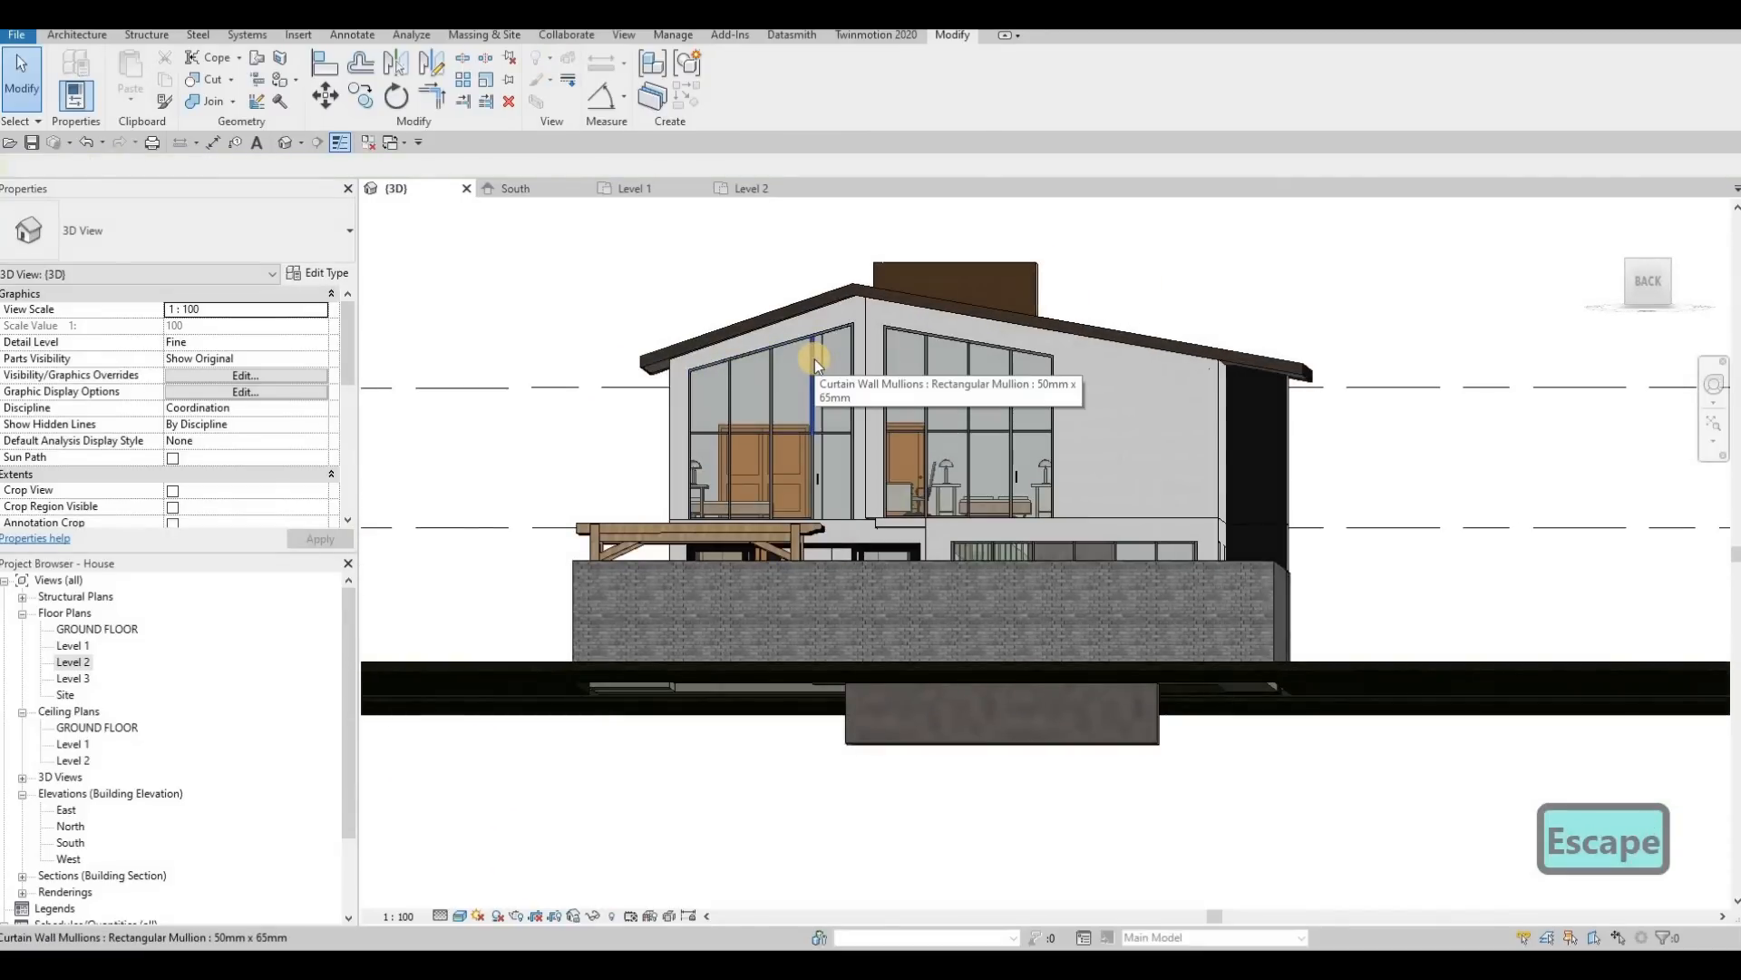
{"action": "key", "text": "Escape"}
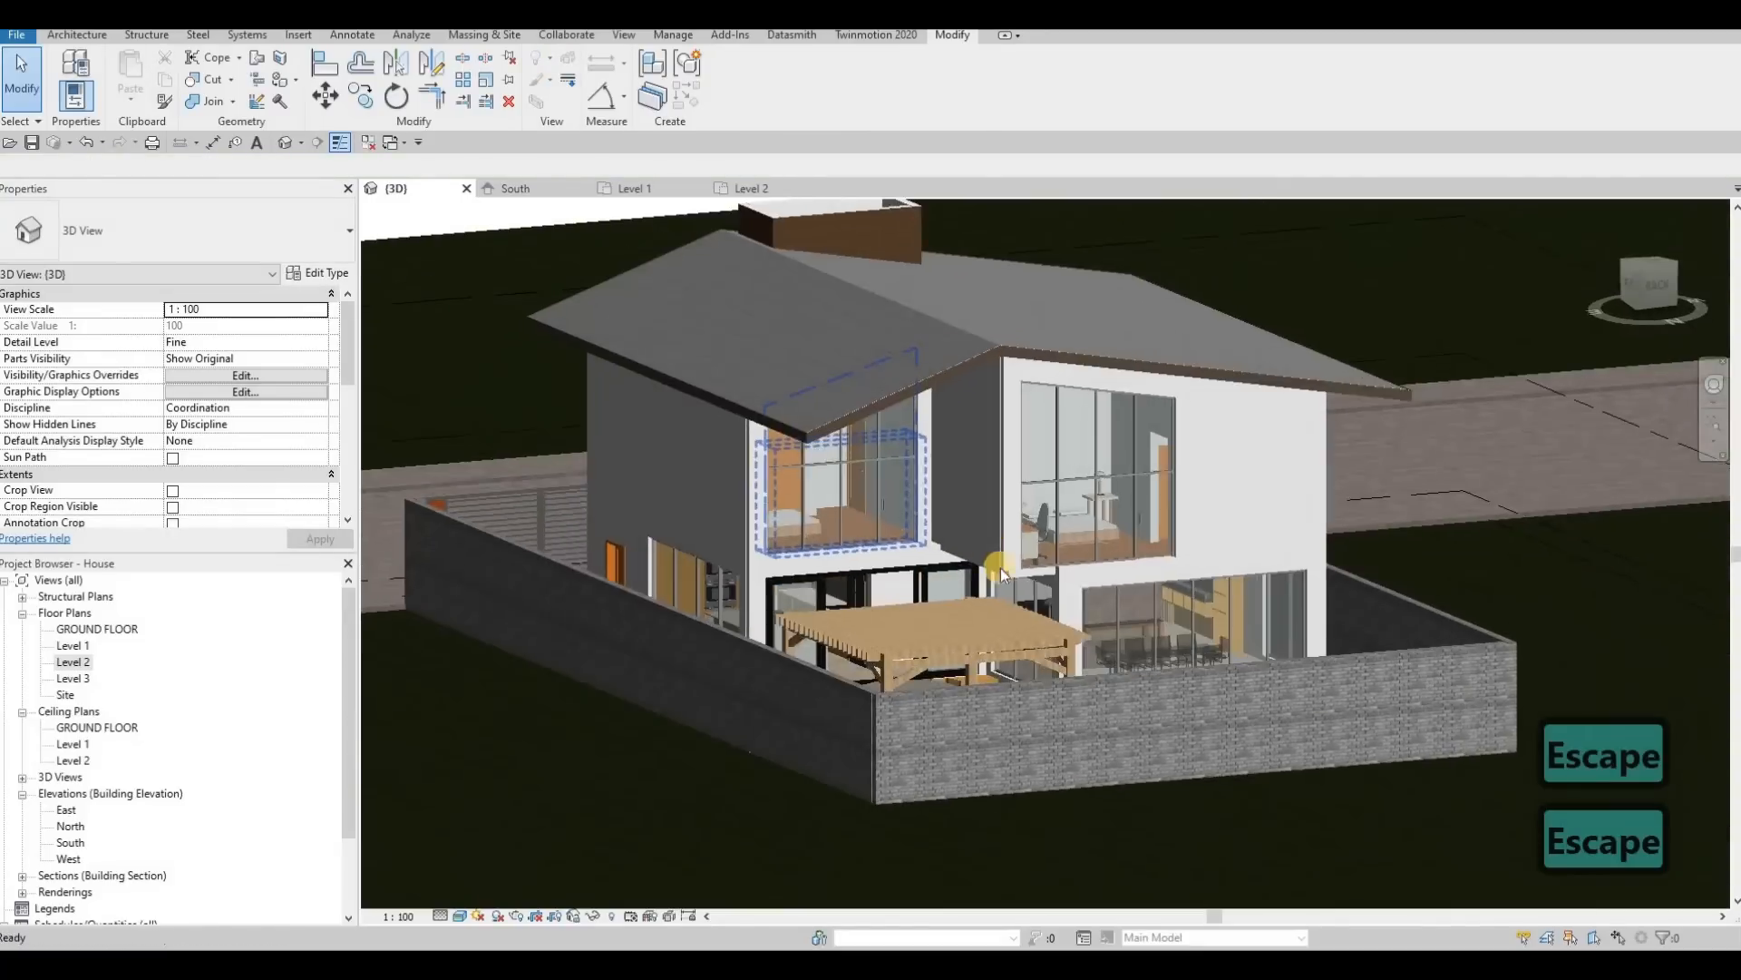
{"action": "scroll", "coordinate": [1025, 512], "scroll_direction": "up", "scroll_amount": 6}
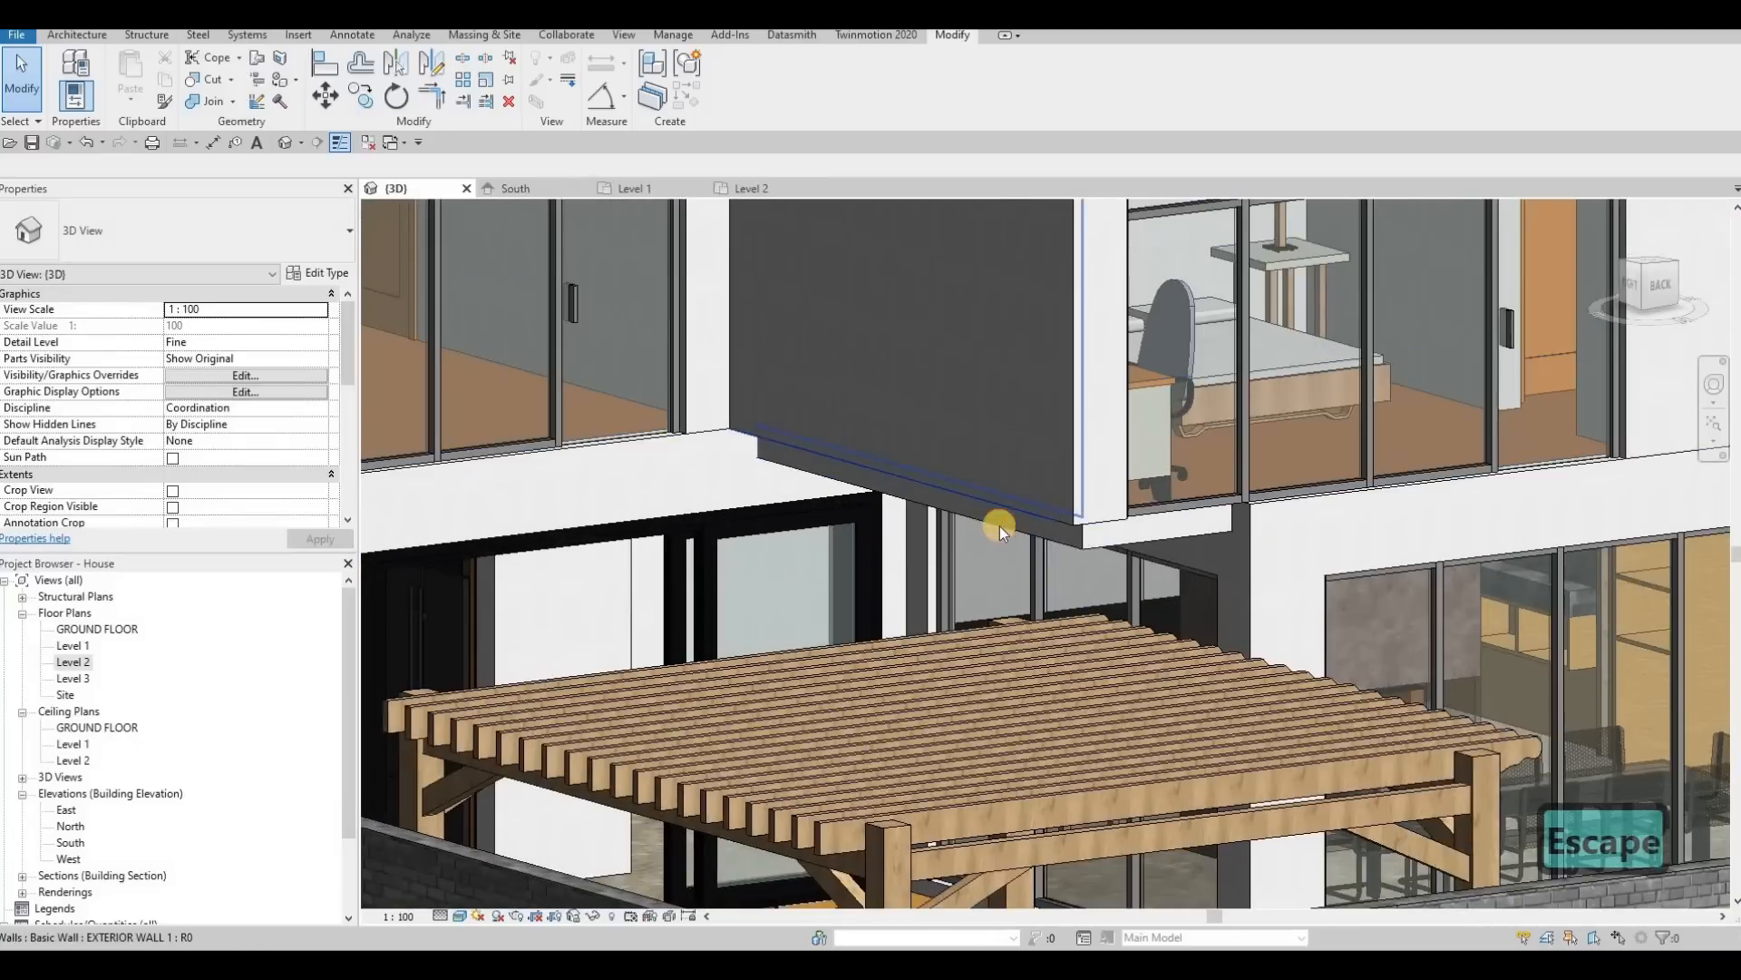
{"action": "left_click", "coordinate": [894, 490]}
{"action": "left_click_drag", "start_coordinate": [896, 489], "coordinate": [1113, 521]}
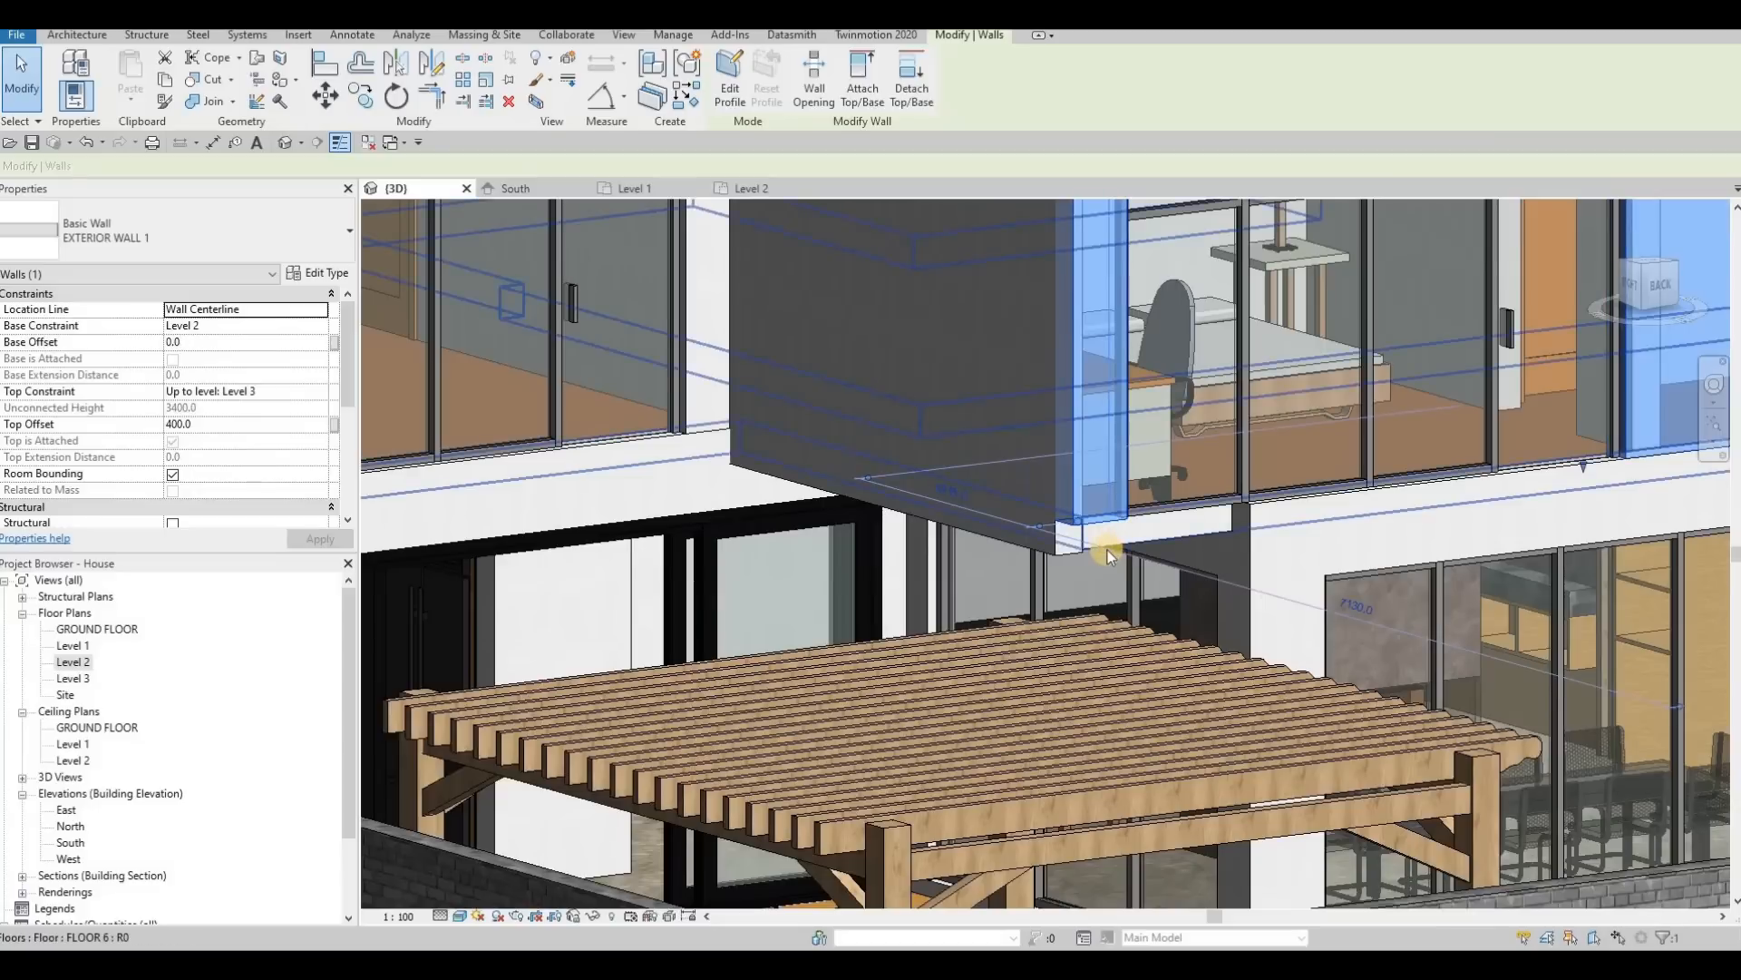
{"action": "key", "text": "Escape"}
{"action": "key", "text": "ctrl+z"}
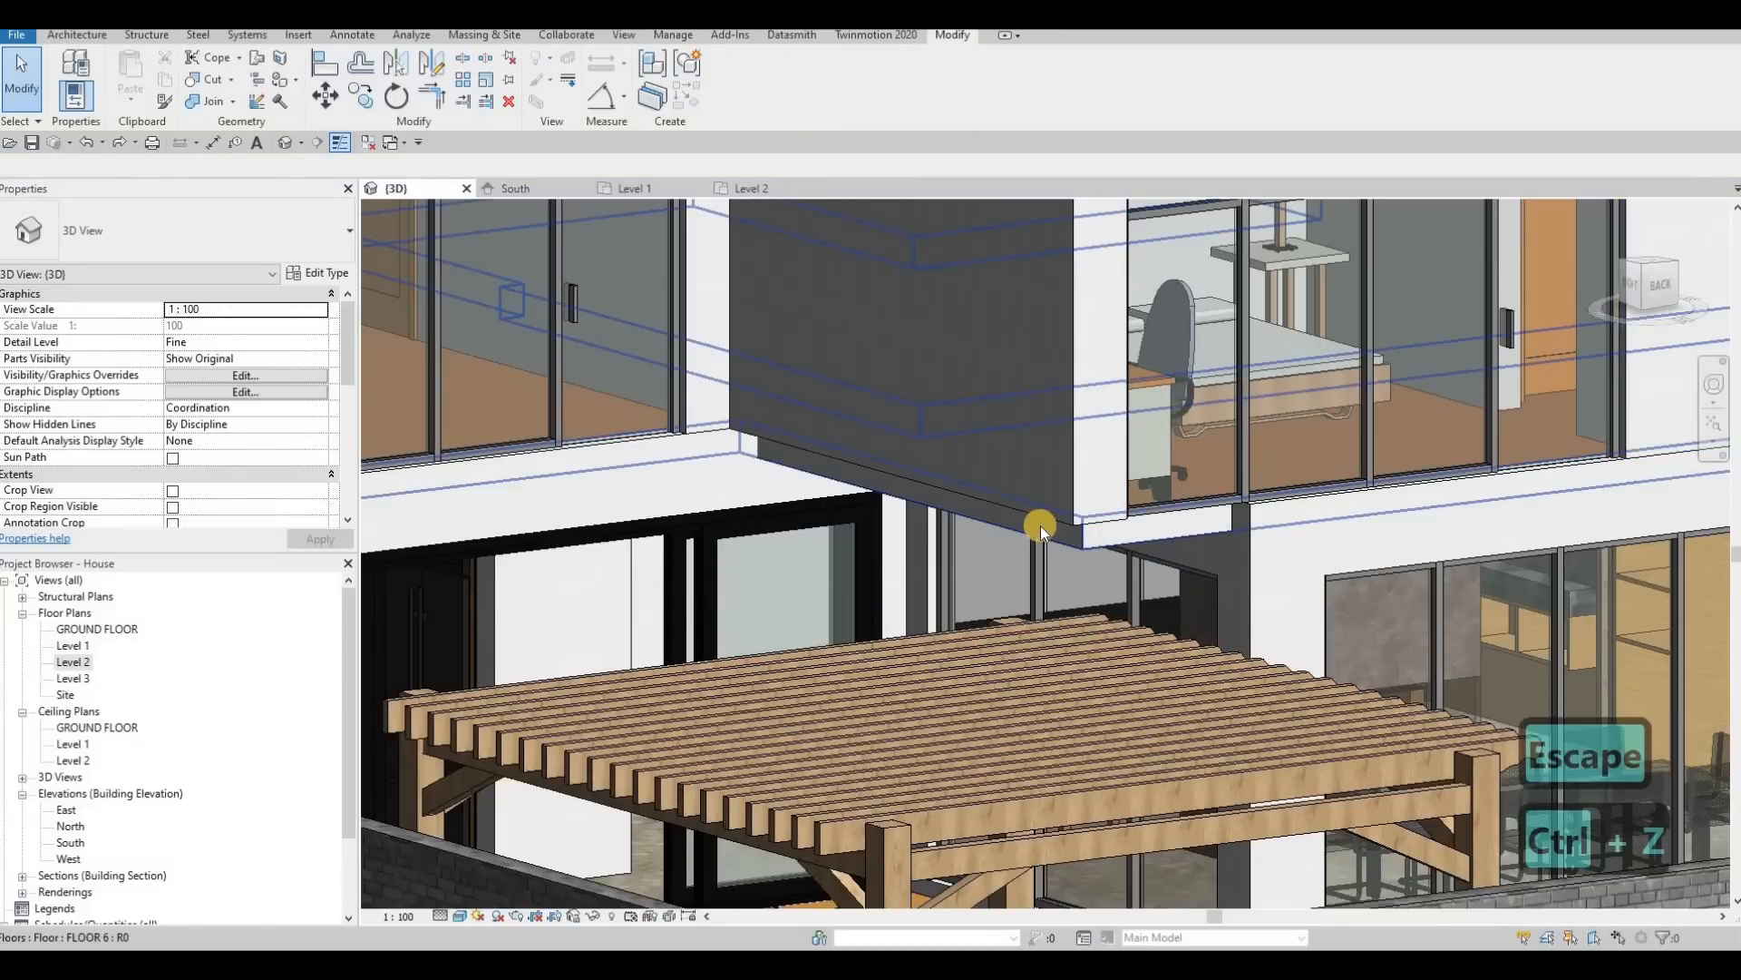
Step: Set the base offset of the projecting rear bedroom's side wall to -200
{"action": "middle_click_drag", "start_coordinate": [1042, 541], "coordinate": [988, 377], "text": "shift"}
{"action": "left_click", "coordinate": [987, 380]}
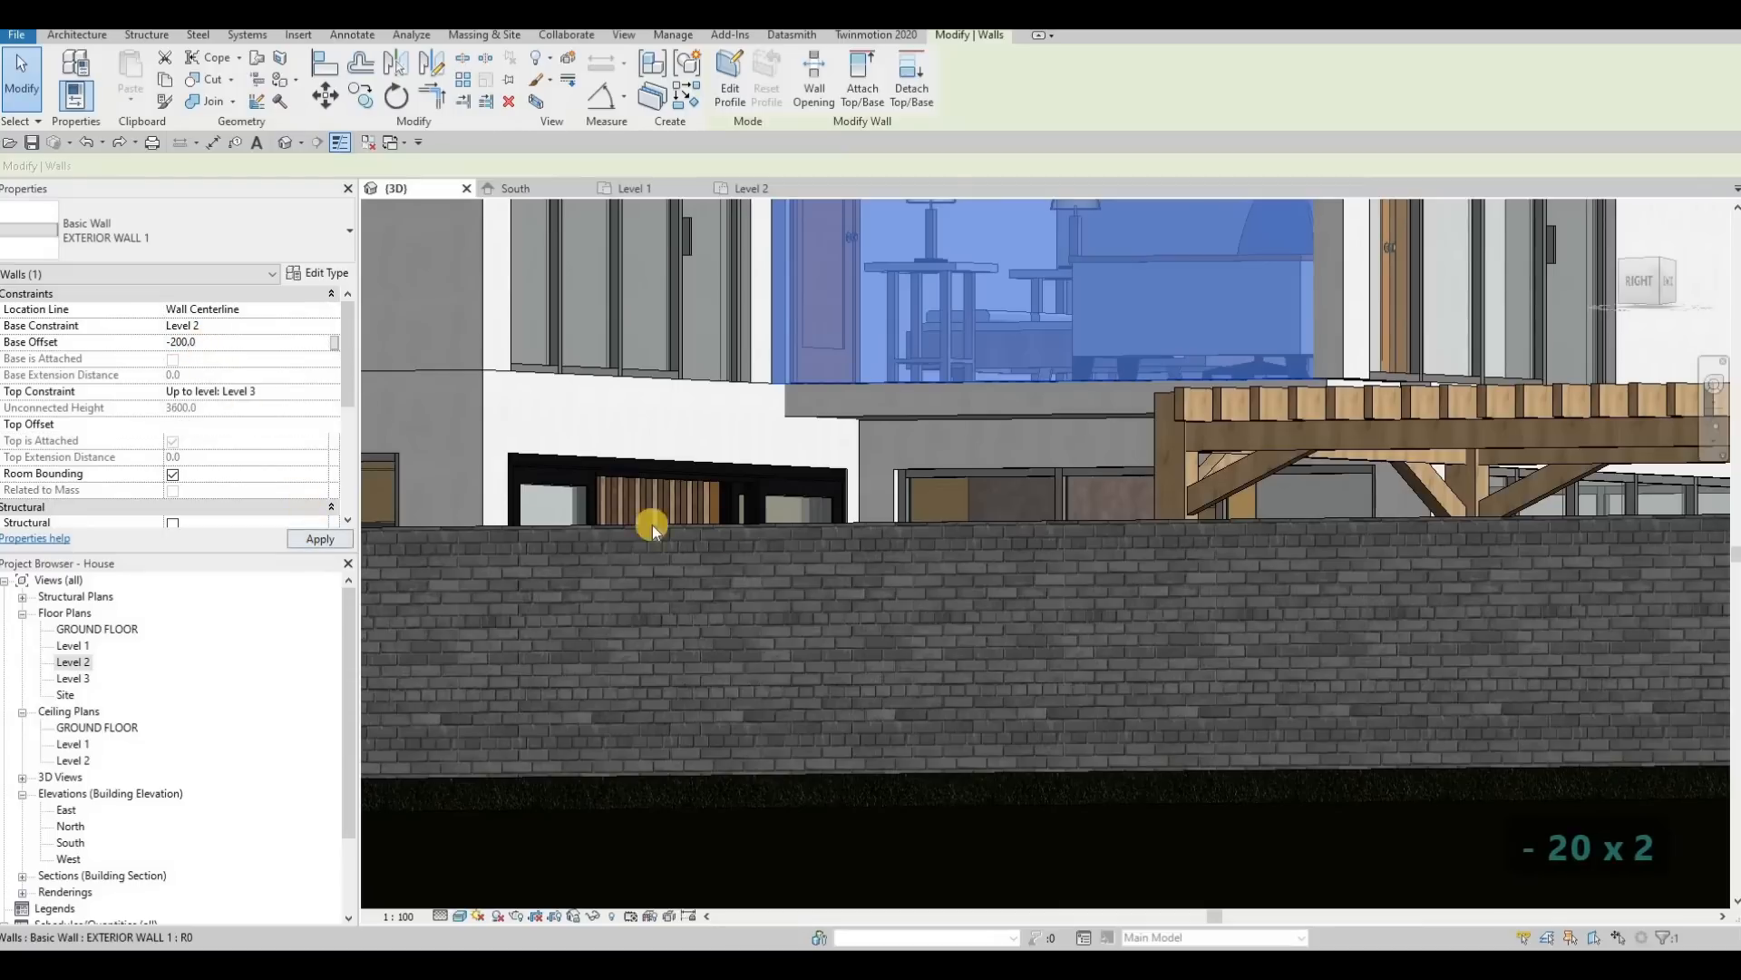
{"action": "key", "text": "Escape"}
{"action": "key", "text": "Escape"}
{"action": "middle_click_drag", "start_coordinate": [808, 634], "coordinate": [1261, 573], "text": "shift"}
{"action": "scroll", "coordinate": [602, 591], "scroll_direction": "down", "scroll_amount": 4}
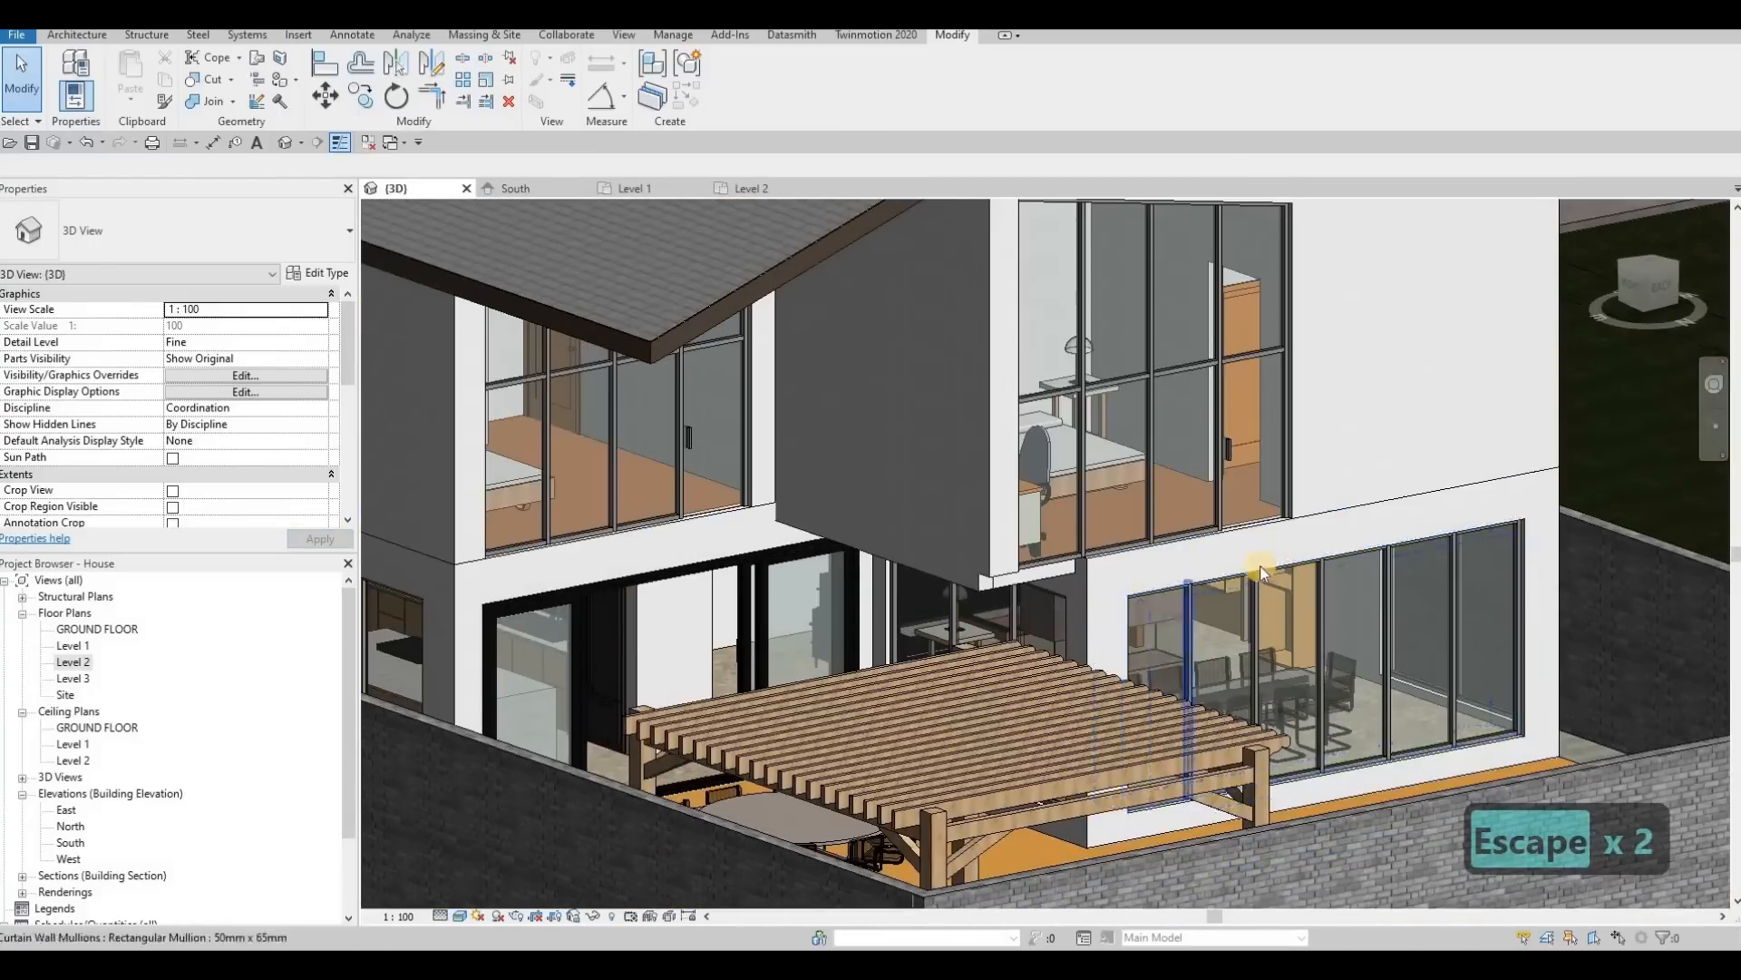
Step: Open the boundary of the upper floor slab (FLOOR 6) for editing in the Level 2 floor plan
{"action": "scroll", "coordinate": [1020, 580], "scroll_direction": "up", "scroll_amount": 3}
{"action": "left_click", "coordinate": [1020, 580]}
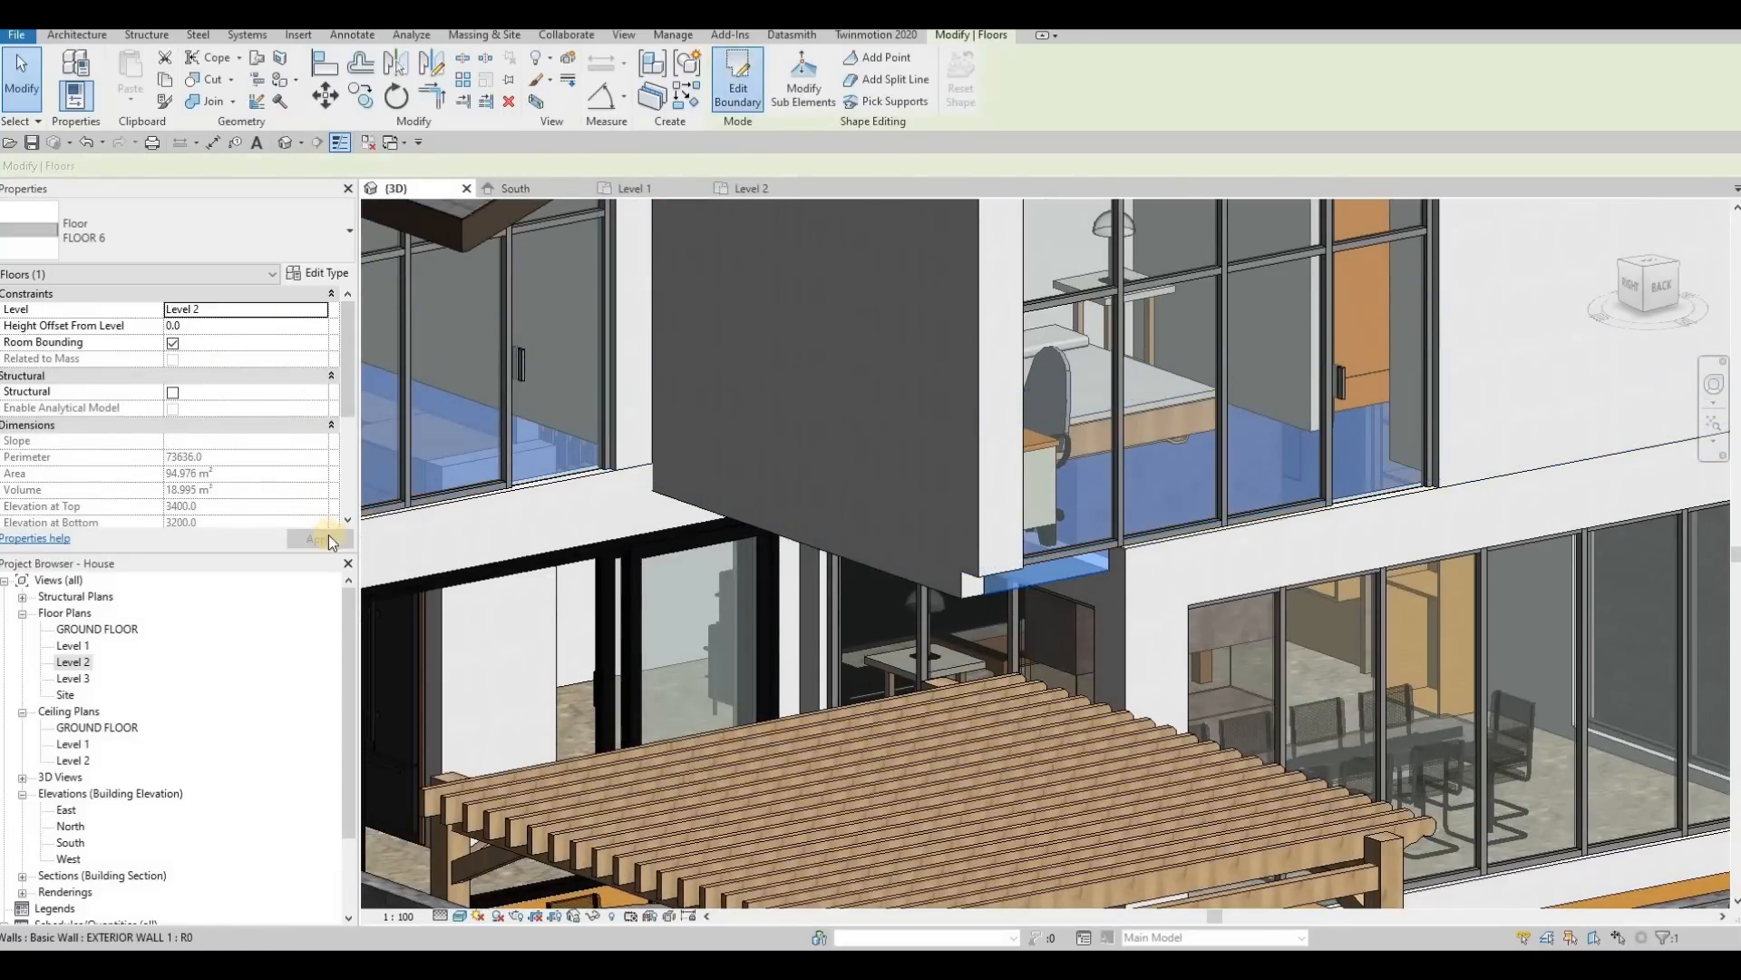
{"action": "double_click", "coordinate": [80, 663]}
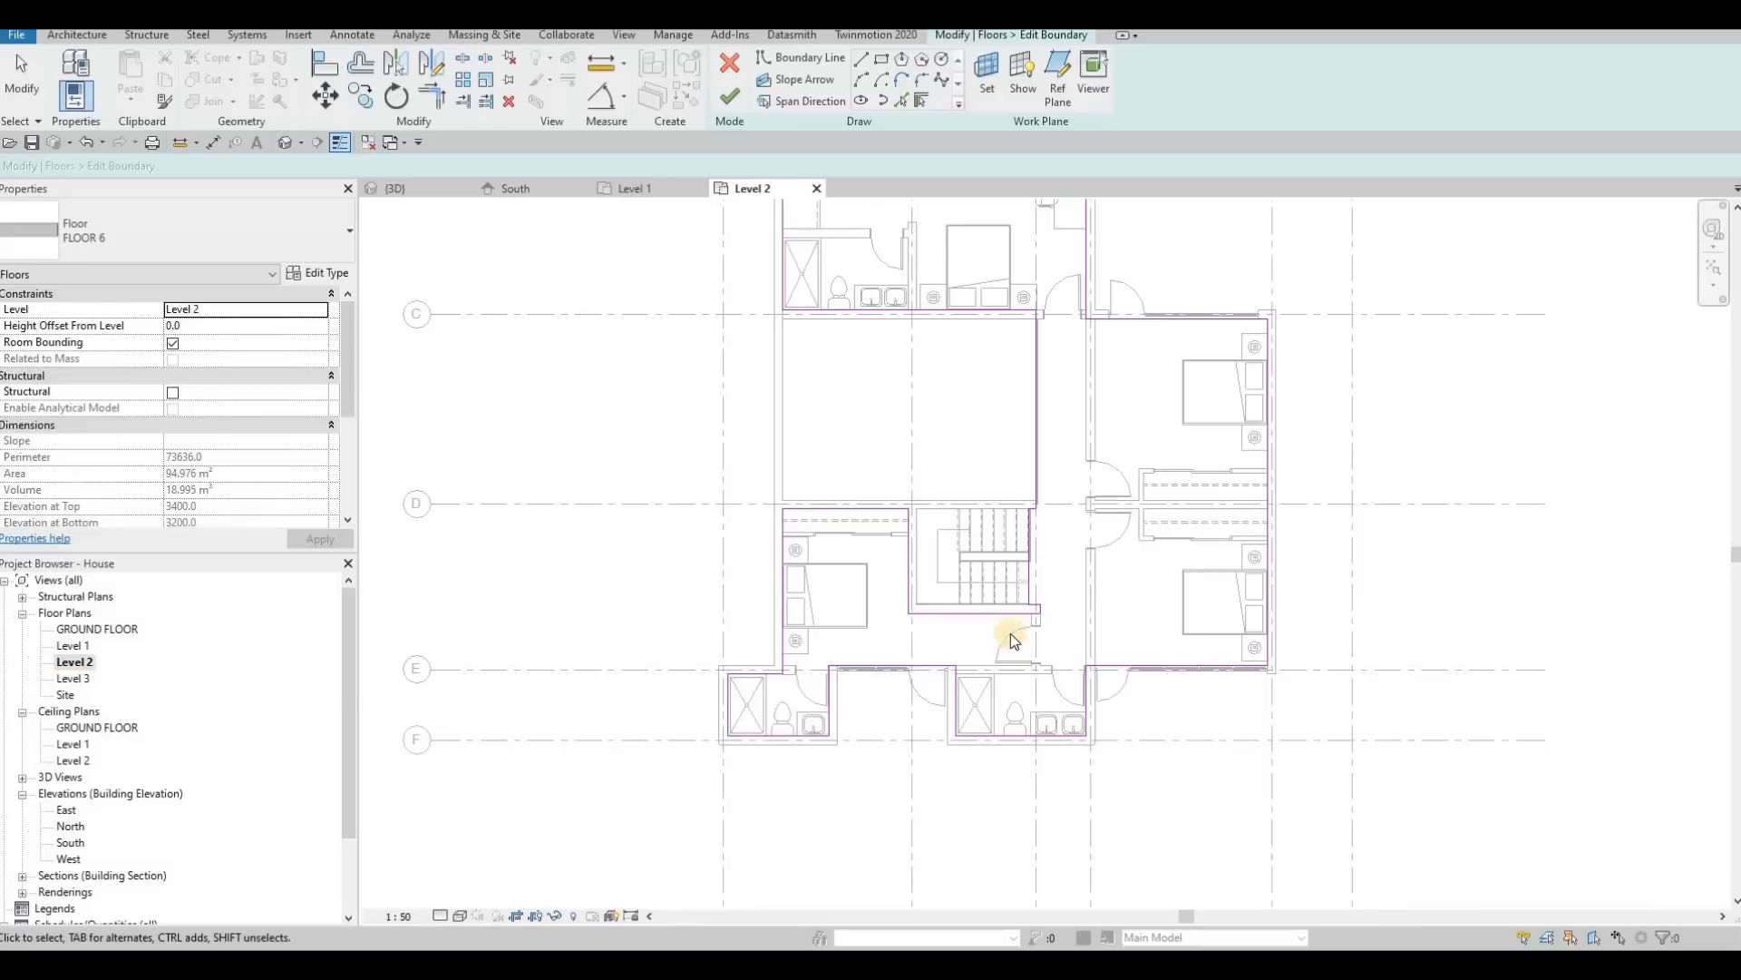
{"action": "middle_click_drag", "start_coordinate": [924, 542], "coordinate": [955, 460]}
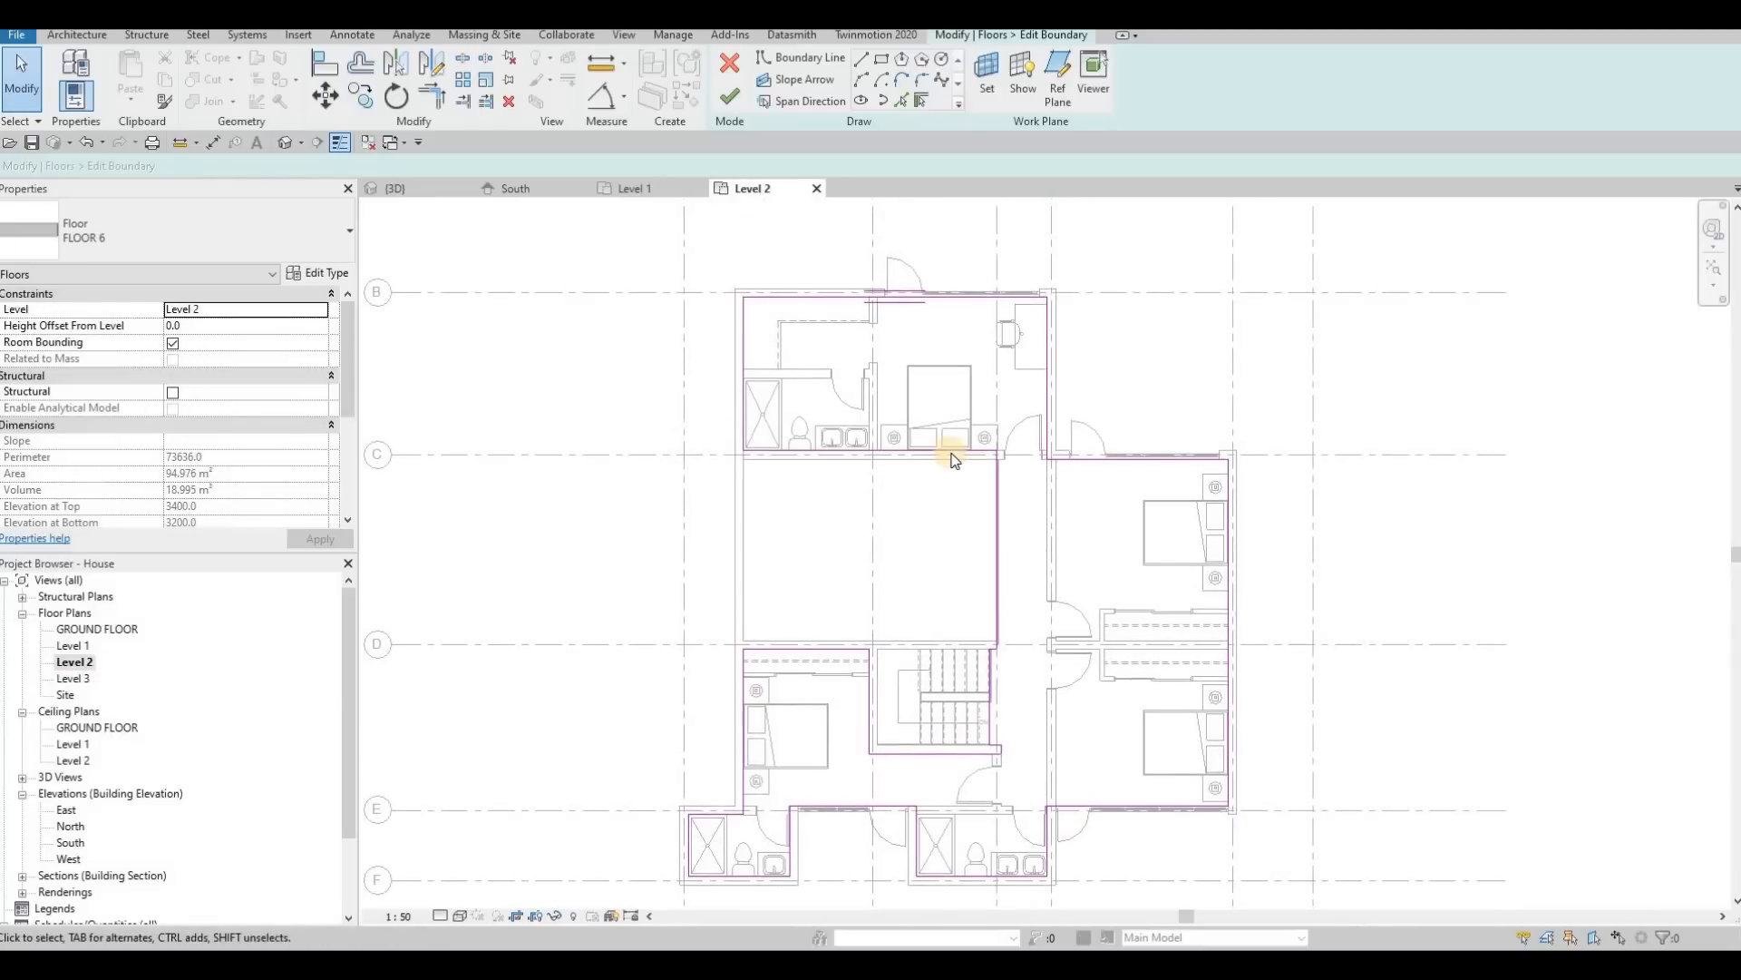
{"action": "middle_click_drag", "start_coordinate": [1062, 403], "coordinate": [1063, 409]}
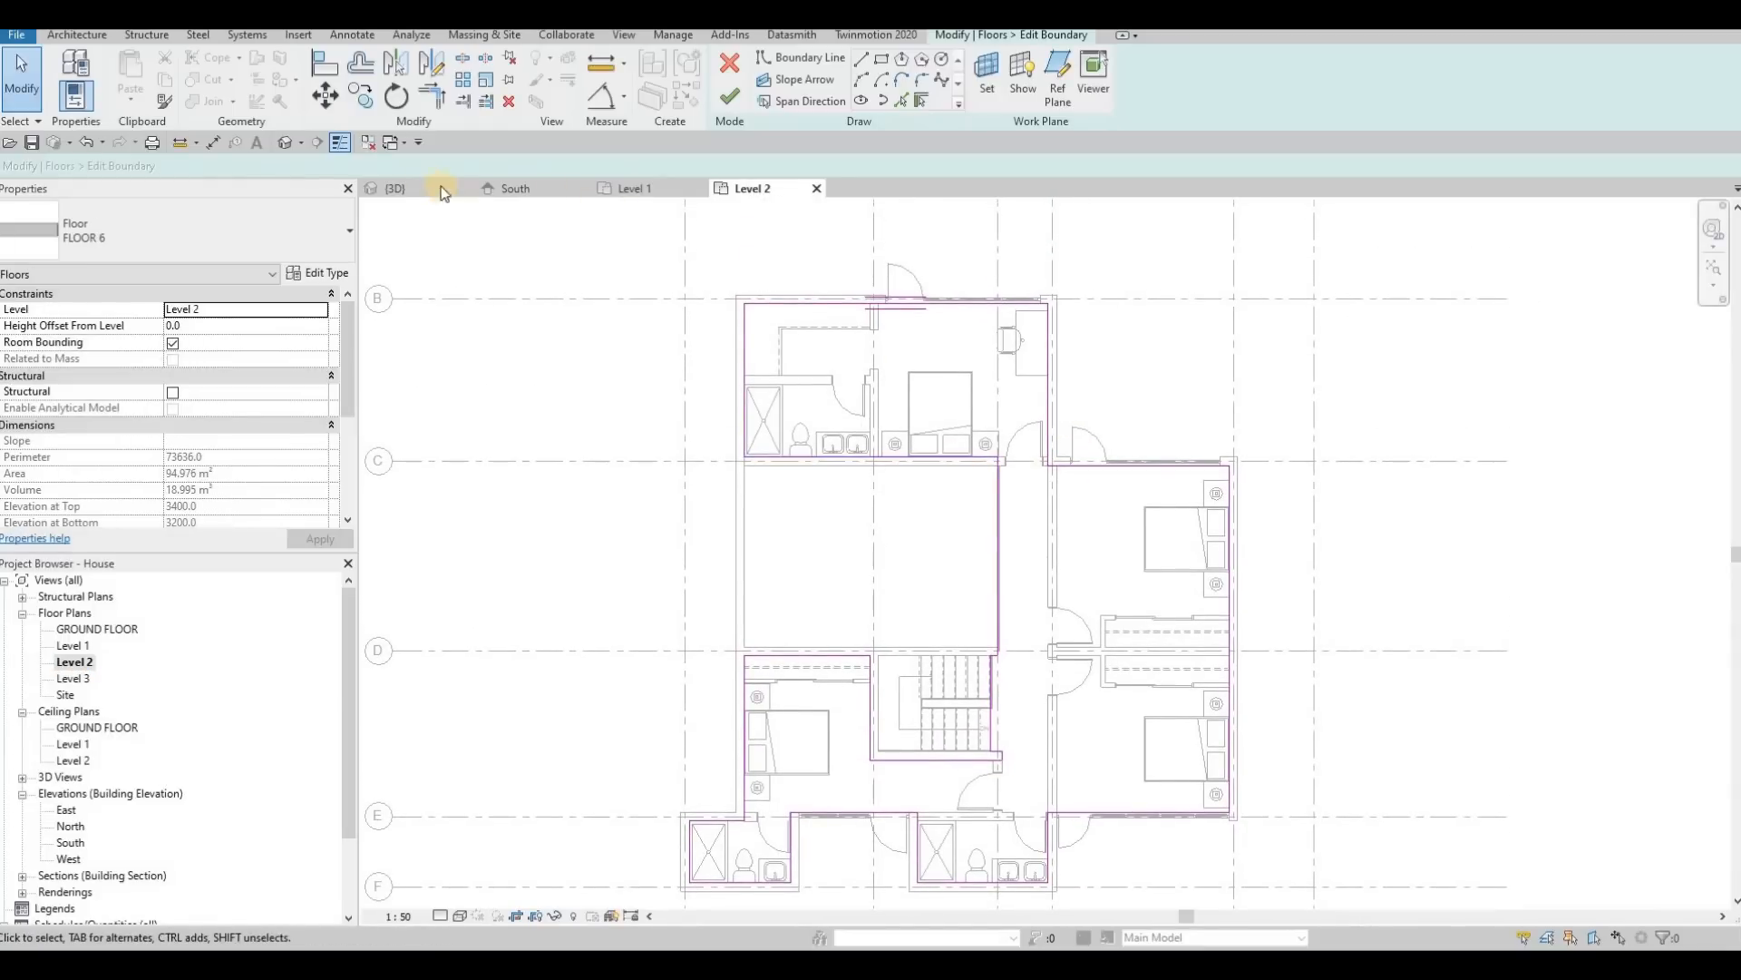
Step: Compare the floor's boundary sketch with the exposed slab edge at the rear facade in the 3D view and the Level 2 plan
{"action": "left_click", "coordinate": [394, 187]}
{"action": "scroll", "coordinate": [798, 454], "scroll_direction": "down", "scroll_amount": 3}
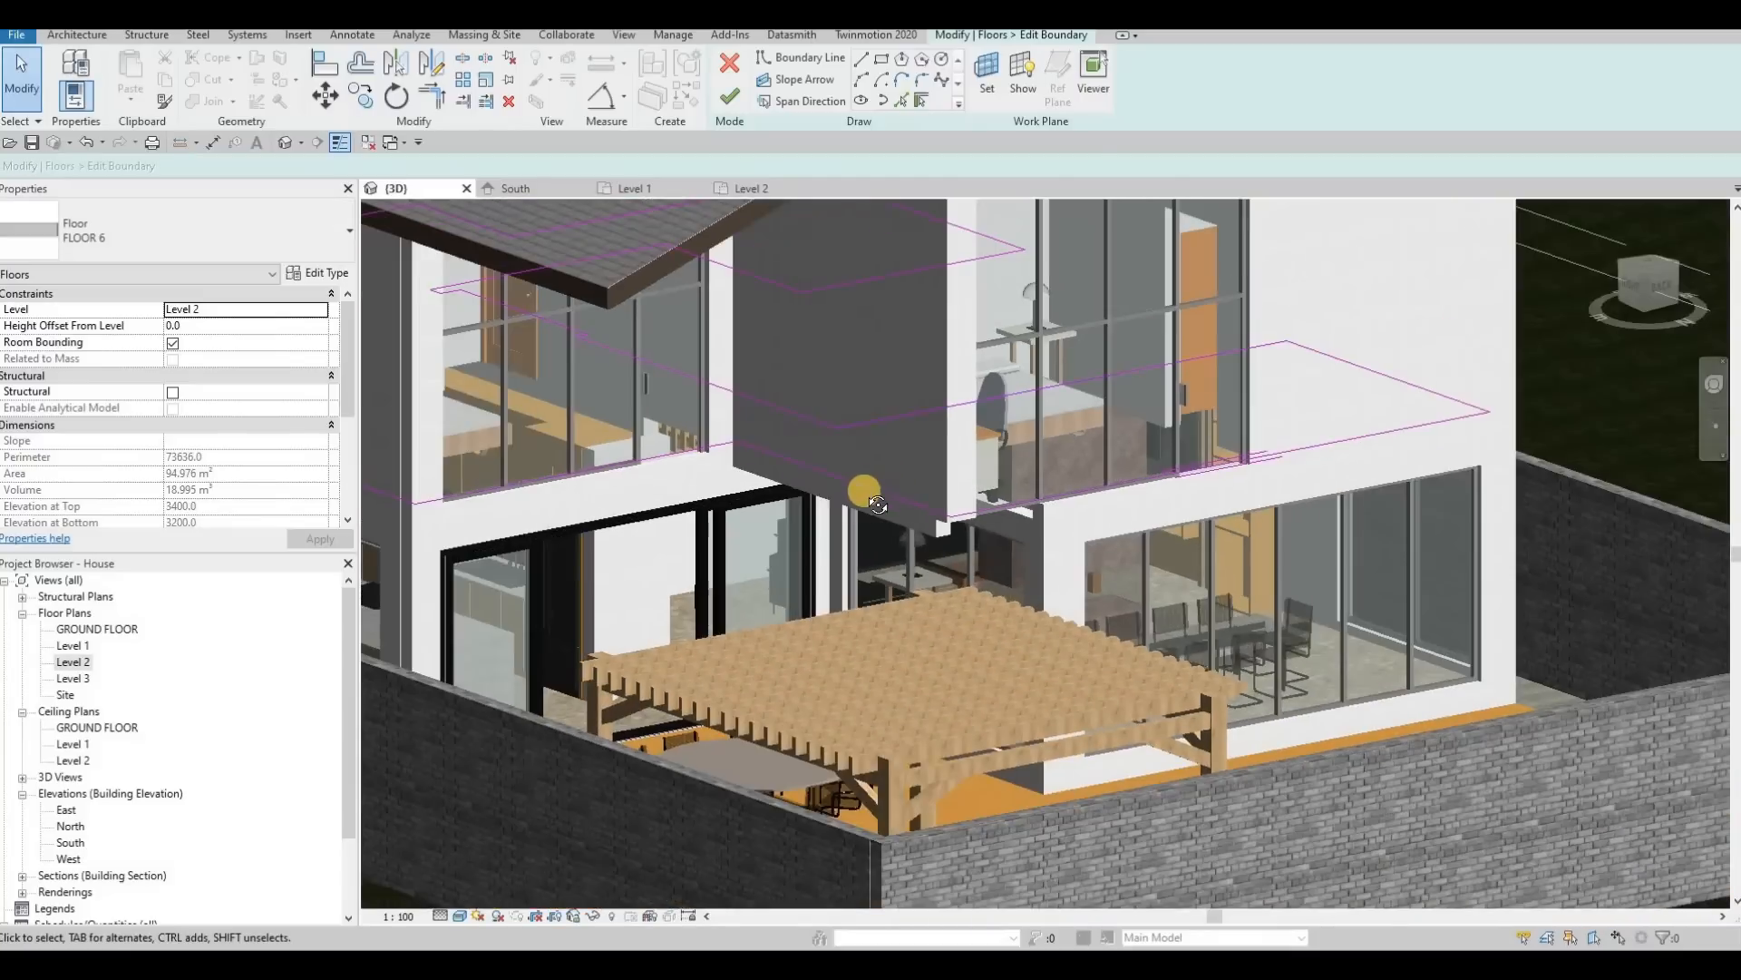
{"action": "middle_click_drag", "start_coordinate": [827, 581], "coordinate": [399, 354], "text": "shift"}
{"action": "left_click", "coordinate": [766, 190]}
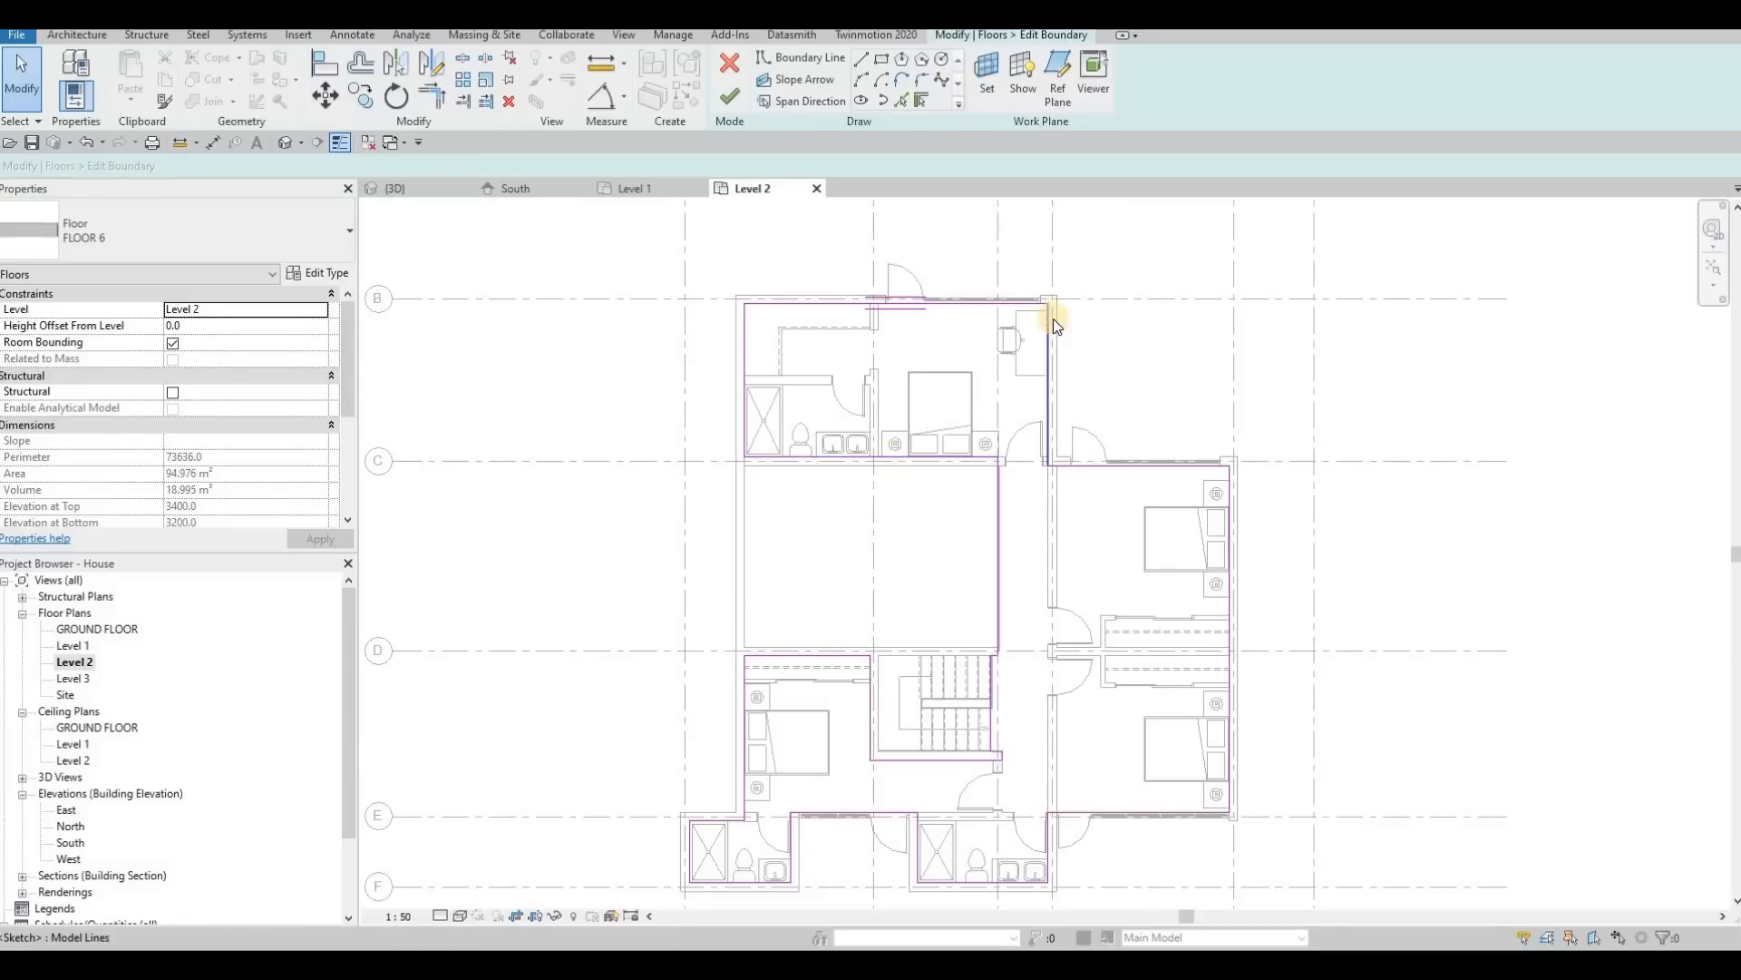
{"action": "left_click", "coordinate": [396, 189]}
{"action": "middle_click_drag", "start_coordinate": [750, 471], "coordinate": [758, 539], "text": "shift"}
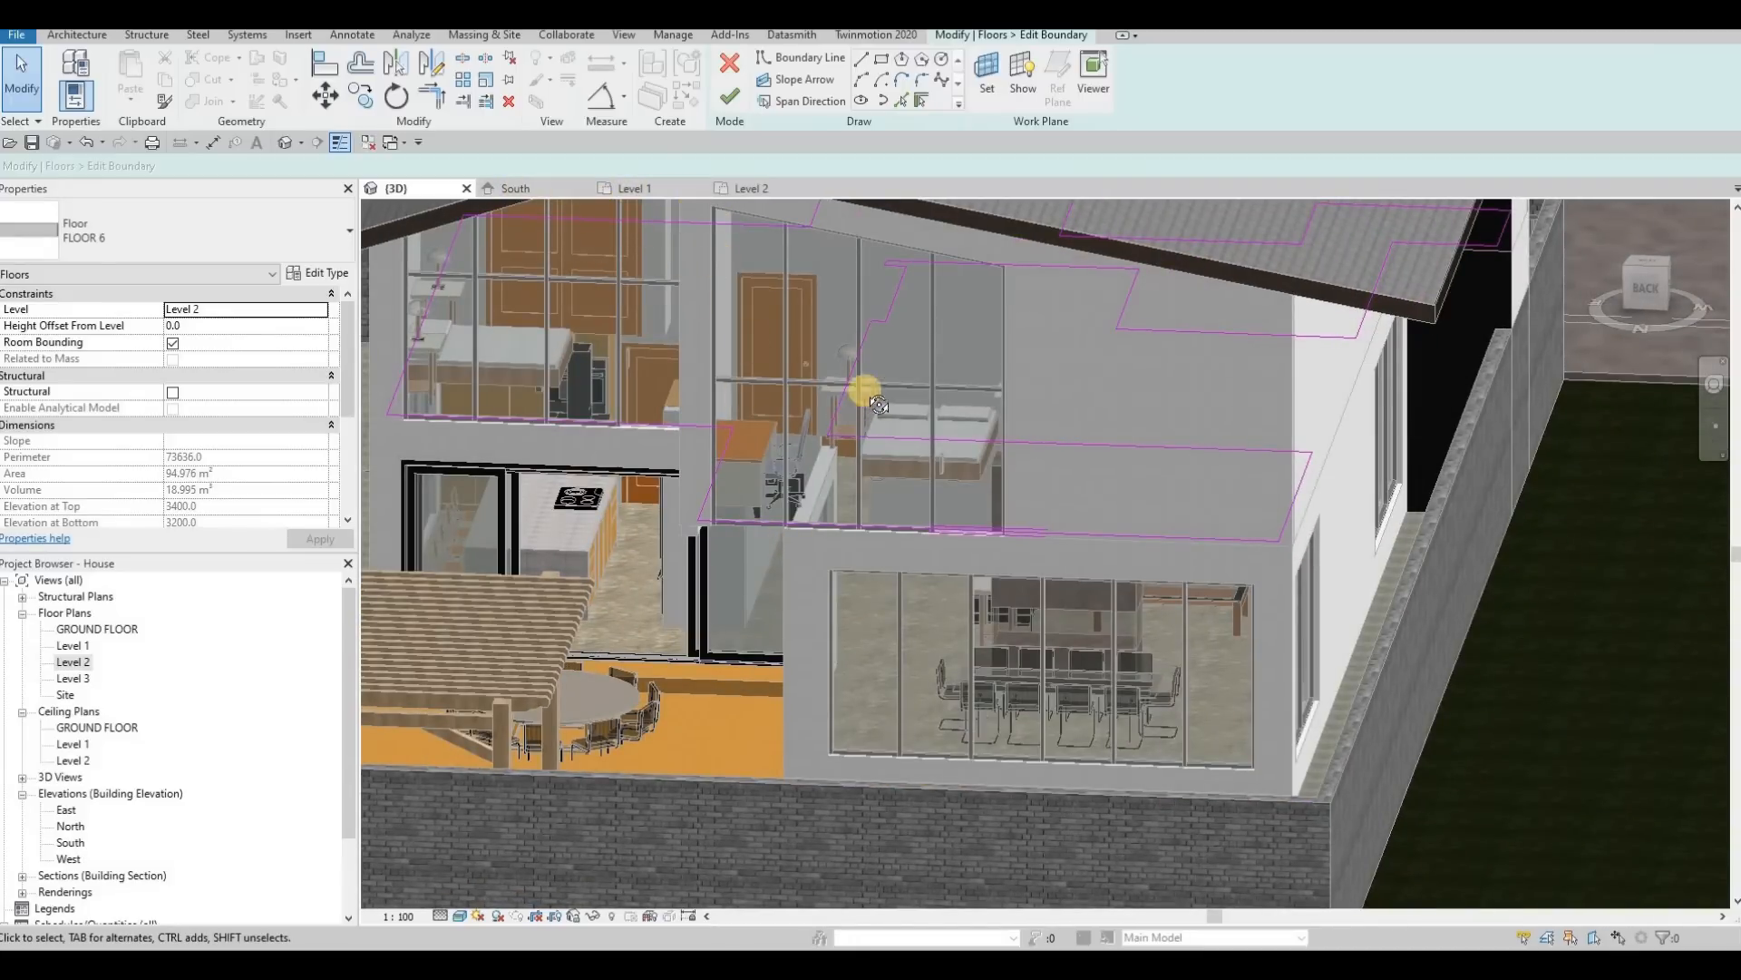
{"action": "middle_click_drag", "start_coordinate": [878, 405], "coordinate": [693, 194], "text": "shift"}
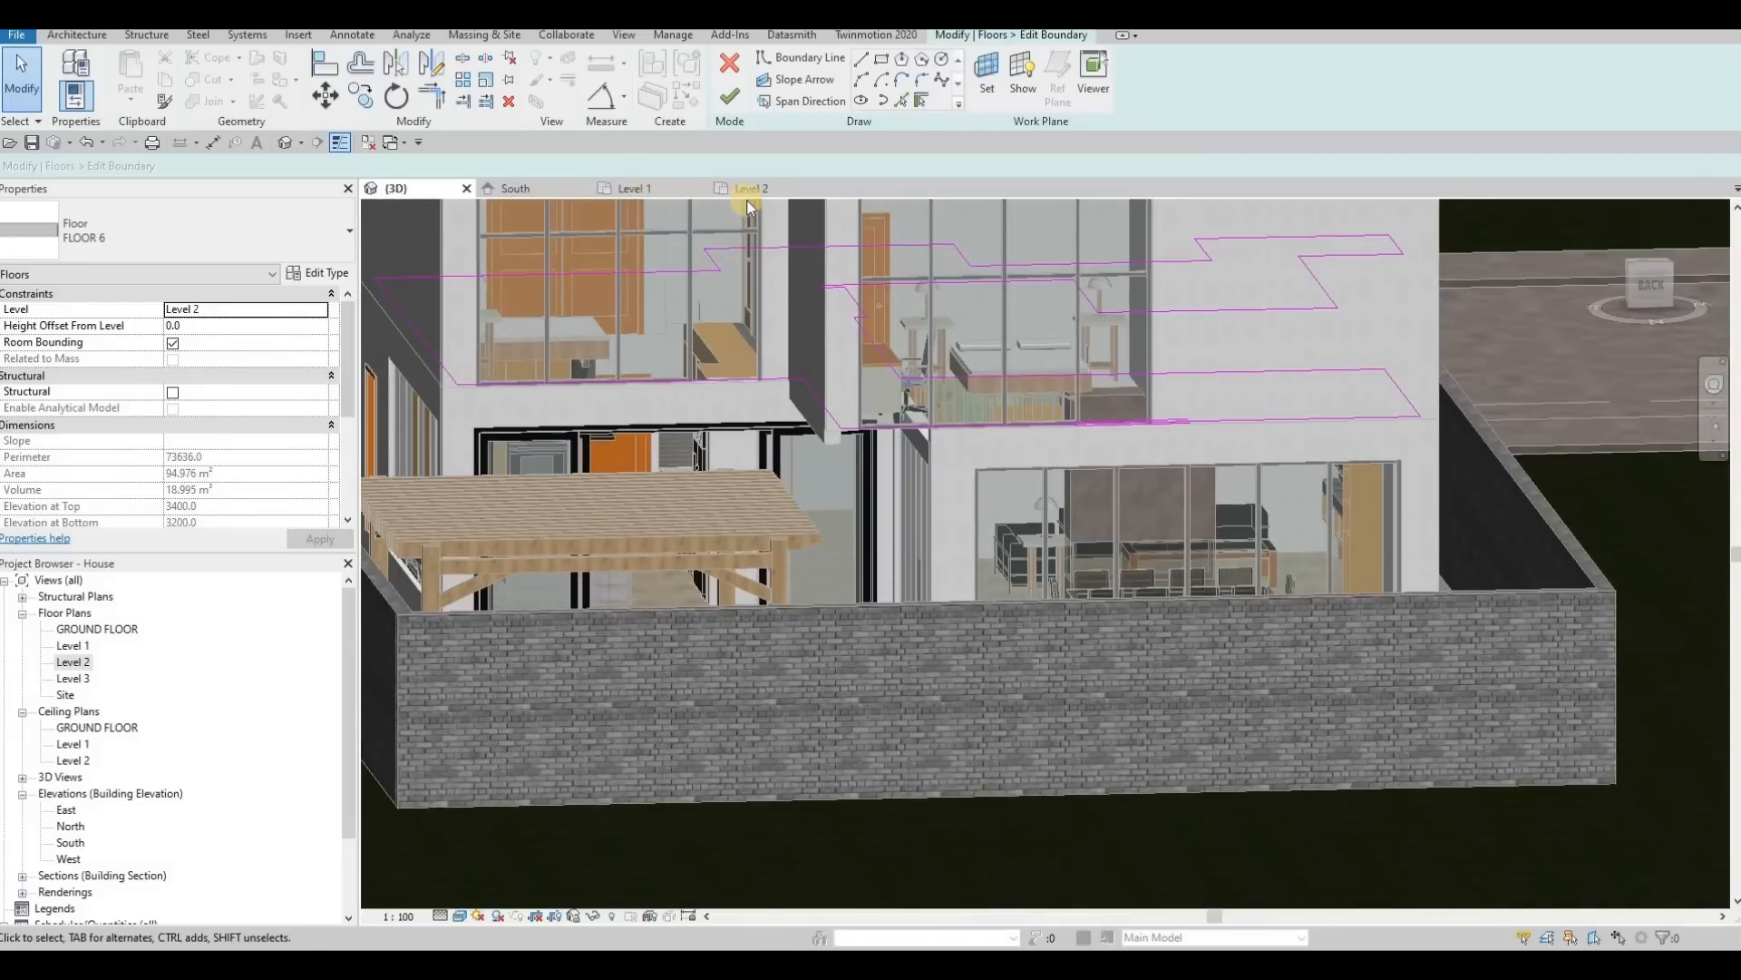
Step: Draw a 200 mm boundary line across the rear bedroom wall's thickness in the Level 2 plan, joining its outer and inner faces
{"action": "left_click", "coordinate": [731, 189]}
{"action": "scroll", "coordinate": [1026, 325], "scroll_direction": "up", "scroll_amount": 5}
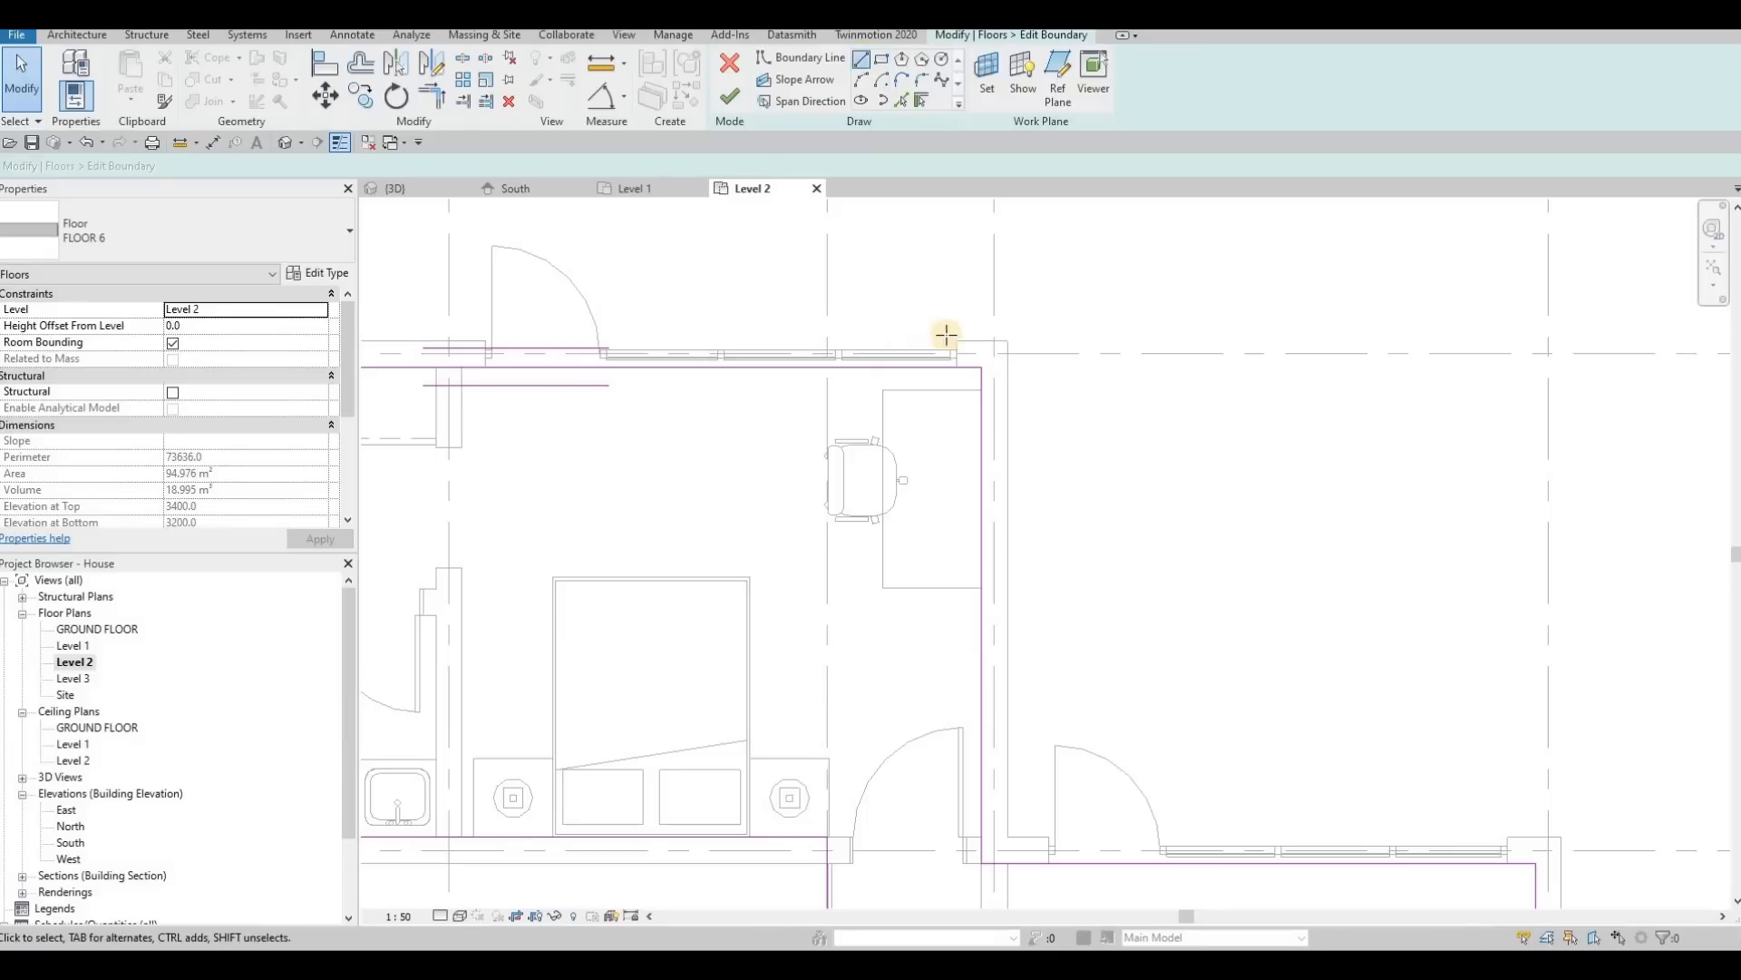
{"action": "left_click", "coordinate": [819, 340]}
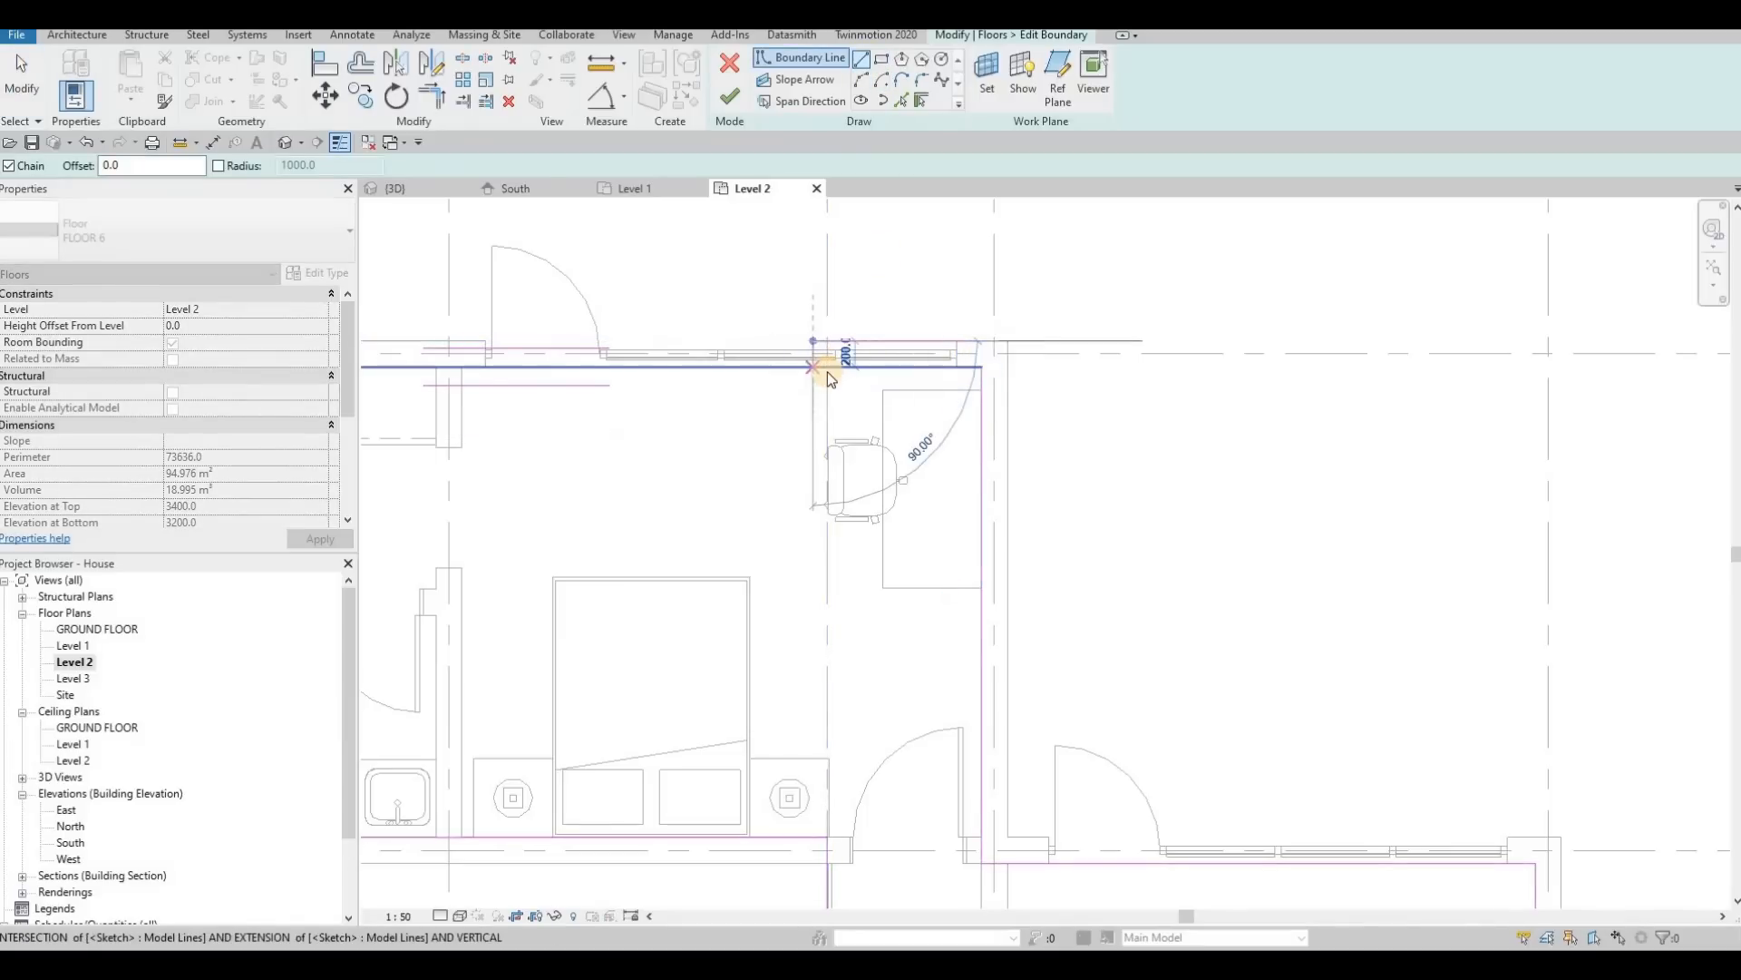
{"action": "key", "text": "Escape"}
{"action": "key", "text": "Escape"}
{"action": "key", "text": "Escape"}
Step: Trim the rear and side floor boundary lines to a corner at the wall's outer face and finish the boundary edit
{"action": "key", "text": "t"}
{"action": "key", "text": "r"}
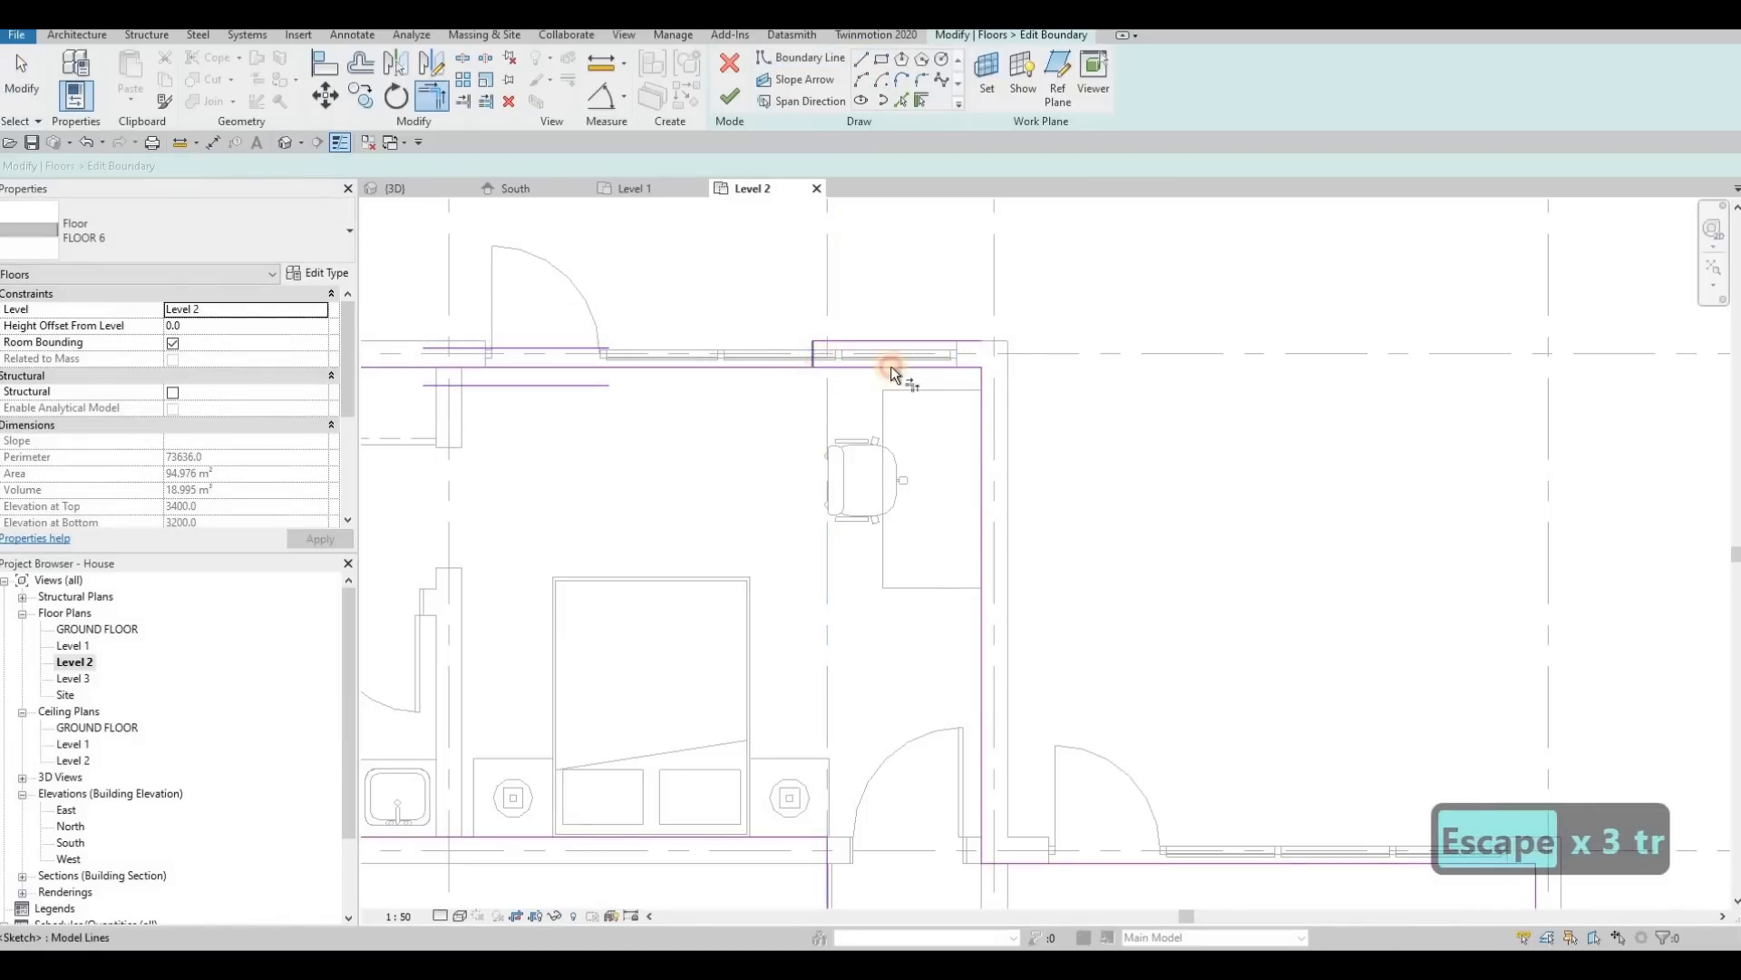
{"action": "left_click", "coordinate": [956, 341]}
{"action": "left_click", "coordinate": [981, 382]}
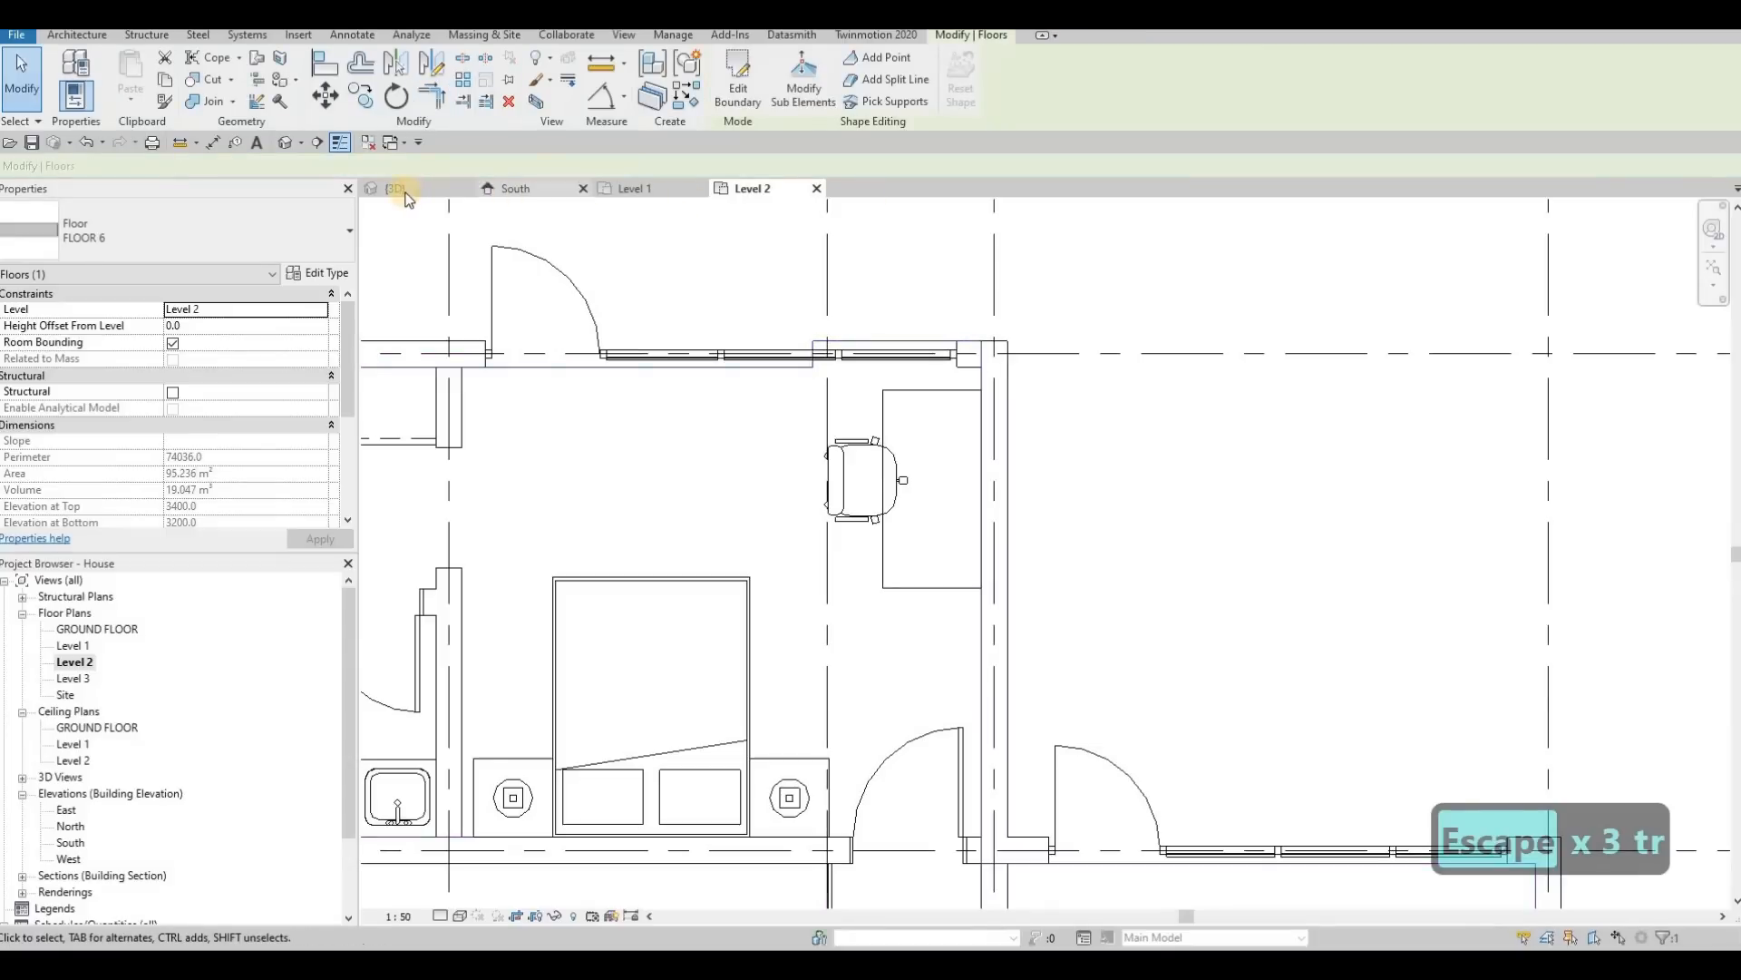
{"action": "key", "text": "ctrl+Tab"}
{"action": "key", "text": "Escape"}
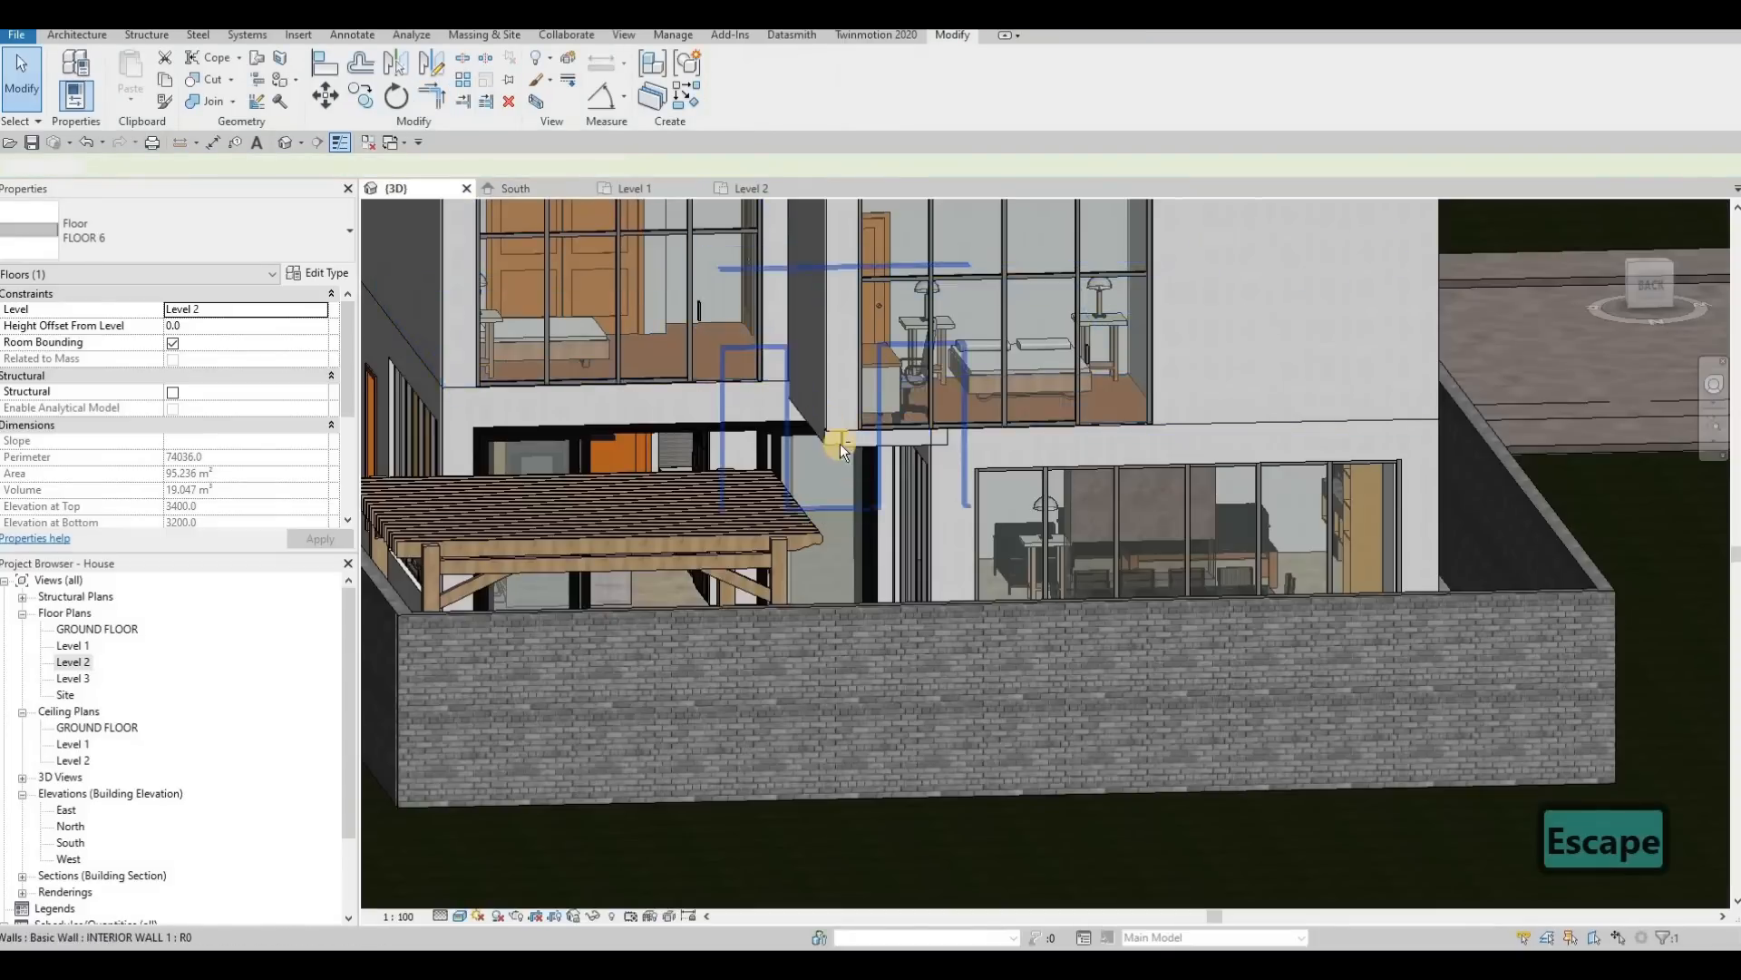
Step: Reopen the boundary of the upper floor slab (FLOOR 6) for editing from the rear 3D view
{"action": "scroll", "coordinate": [953, 458], "scroll_direction": "up", "scroll_amount": 5}
{"action": "middle_click_drag", "start_coordinate": [965, 469], "coordinate": [1228, 396], "text": "shift"}
{"action": "left_click", "coordinate": [1261, 404]}
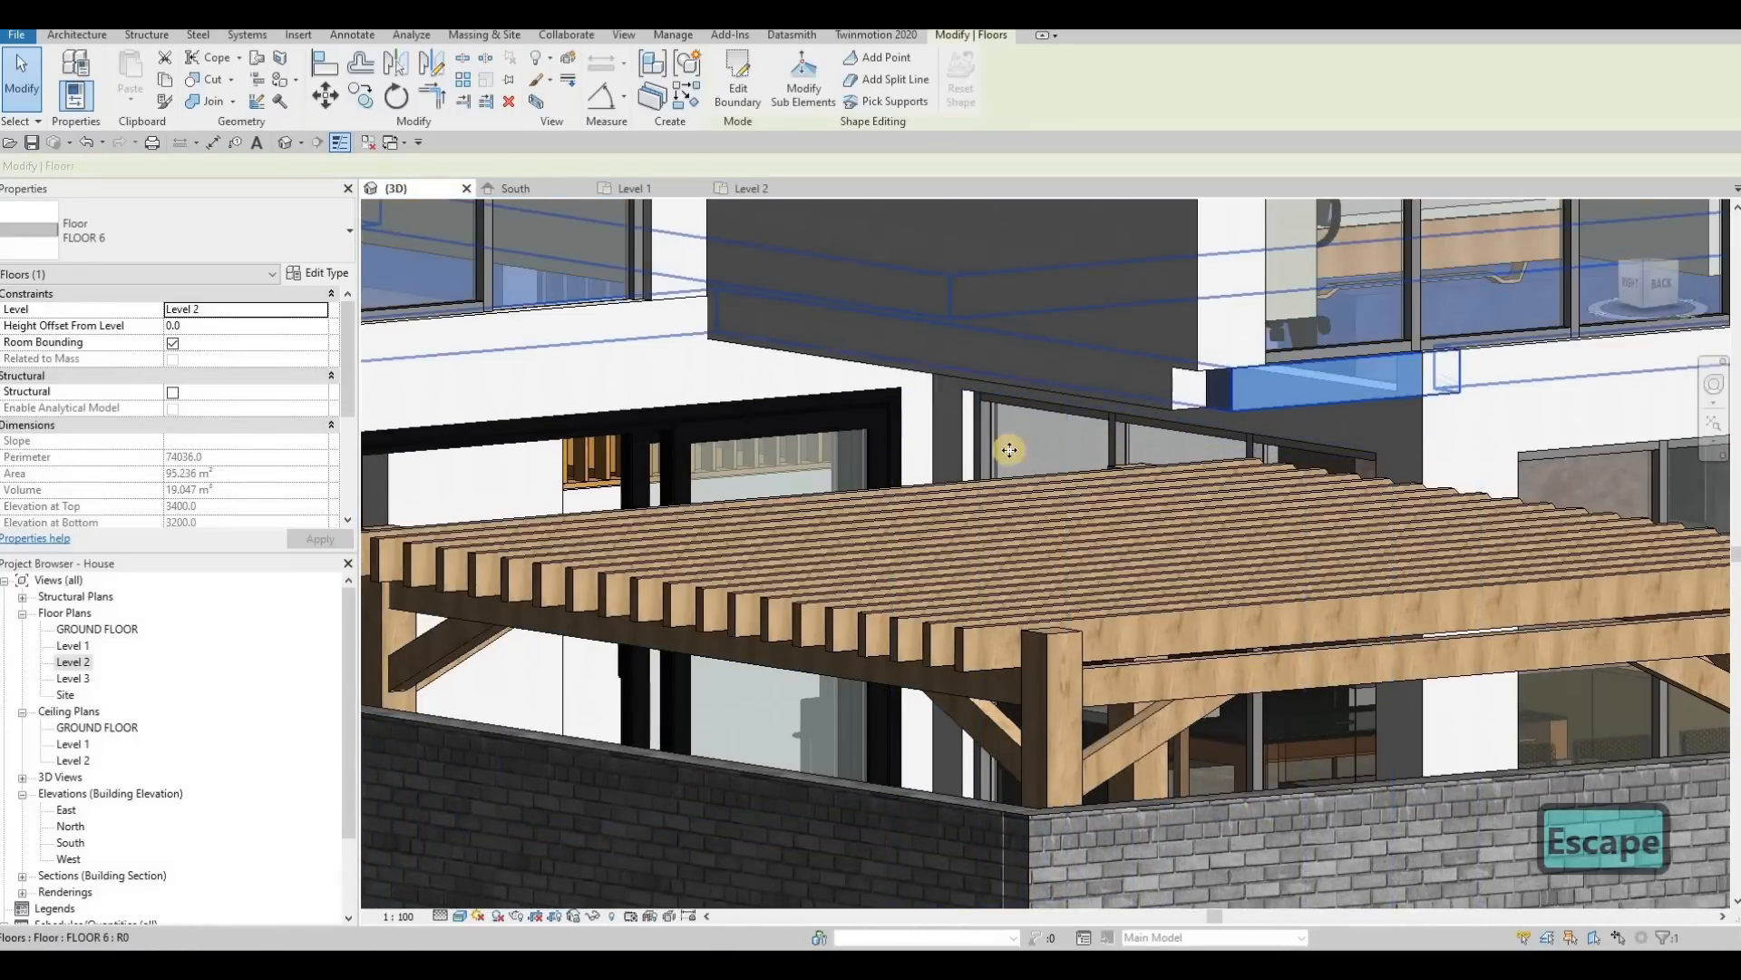
{"action": "middle_click_drag", "start_coordinate": [1011, 447], "coordinate": [873, 426], "text": "shift"}
{"action": "left_click", "coordinate": [755, 84]}
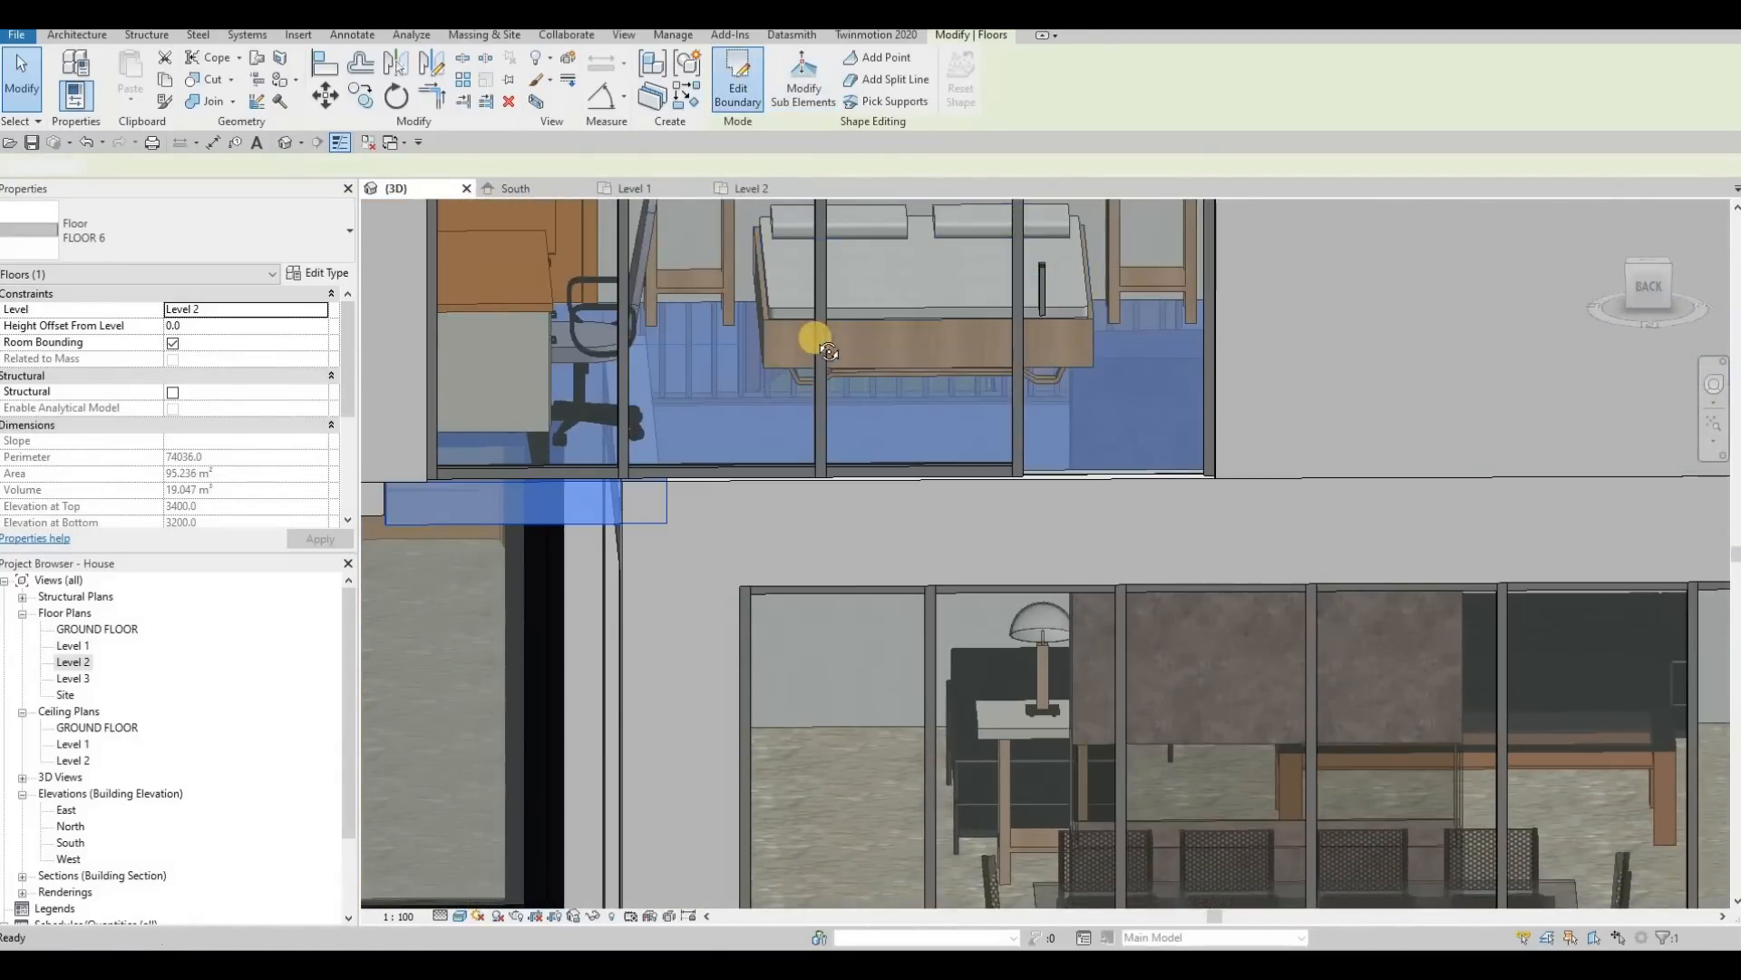
Step: Move the short boundary segment beneath the rear bedroom window to line up with the edge of the ground-floor wall below
{"action": "middle_click_drag", "start_coordinate": [972, 486], "coordinate": [1095, 645], "text": "shift"}
{"action": "scroll", "coordinate": [1098, 635], "scroll_direction": "up", "scroll_amount": 8}
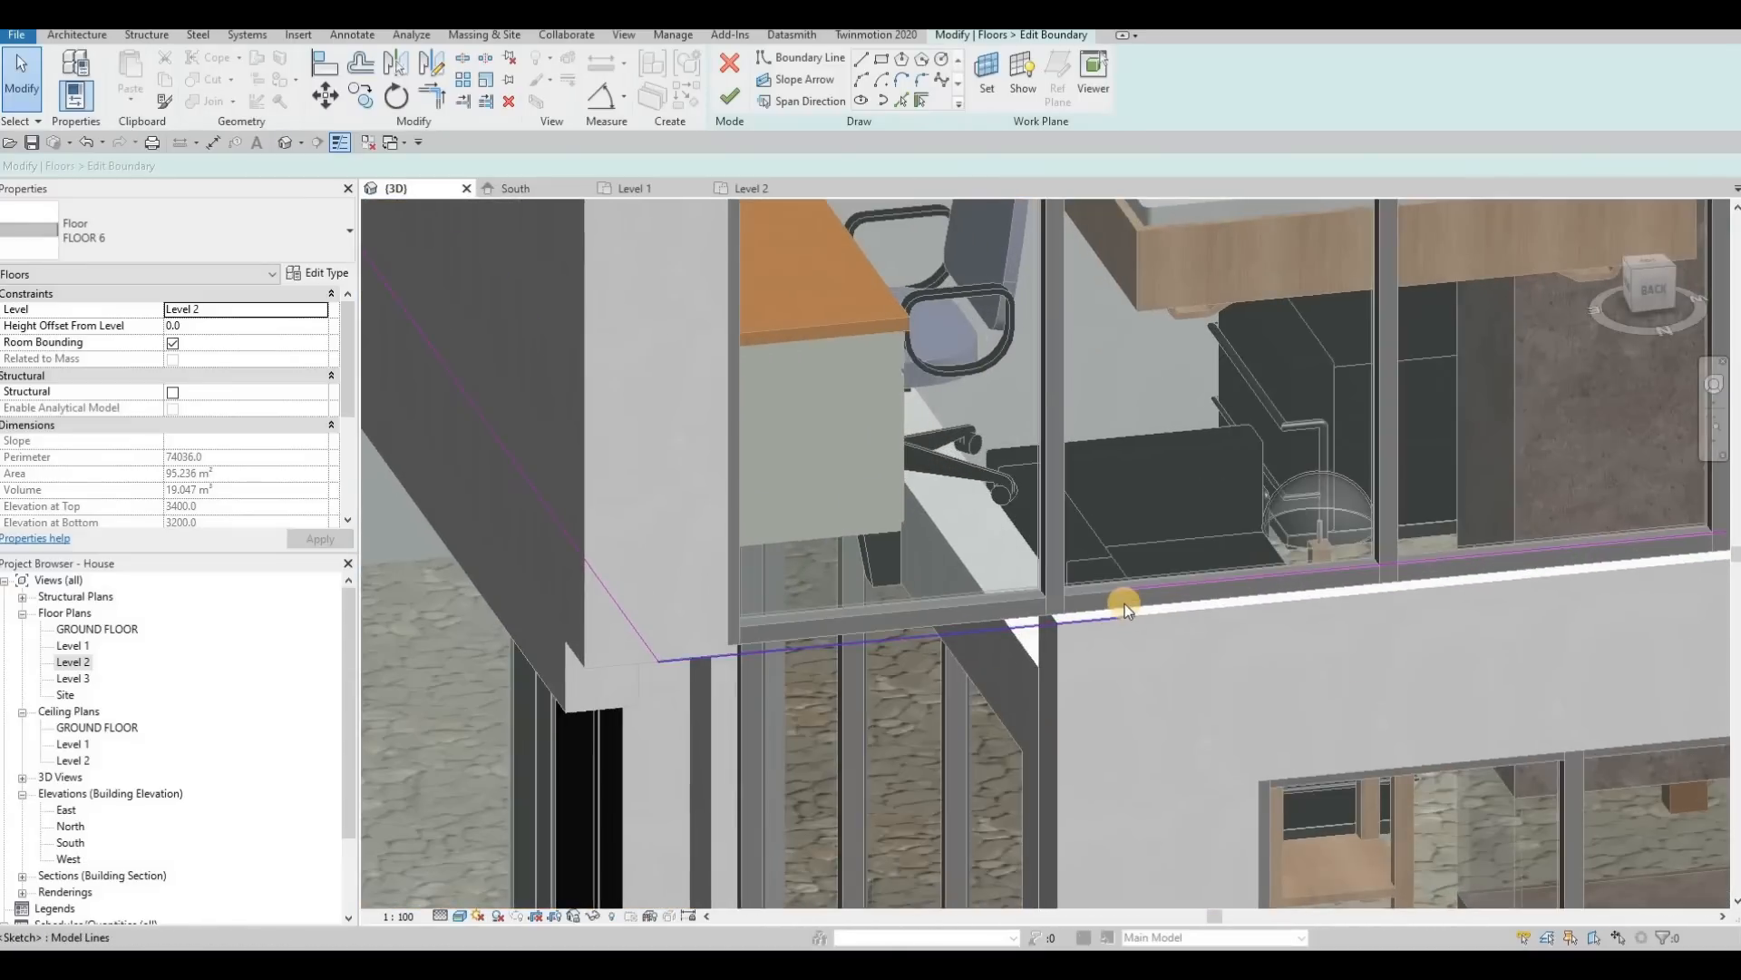
{"action": "left_click", "coordinate": [1125, 602]}
{"action": "key", "text": "Escape"}
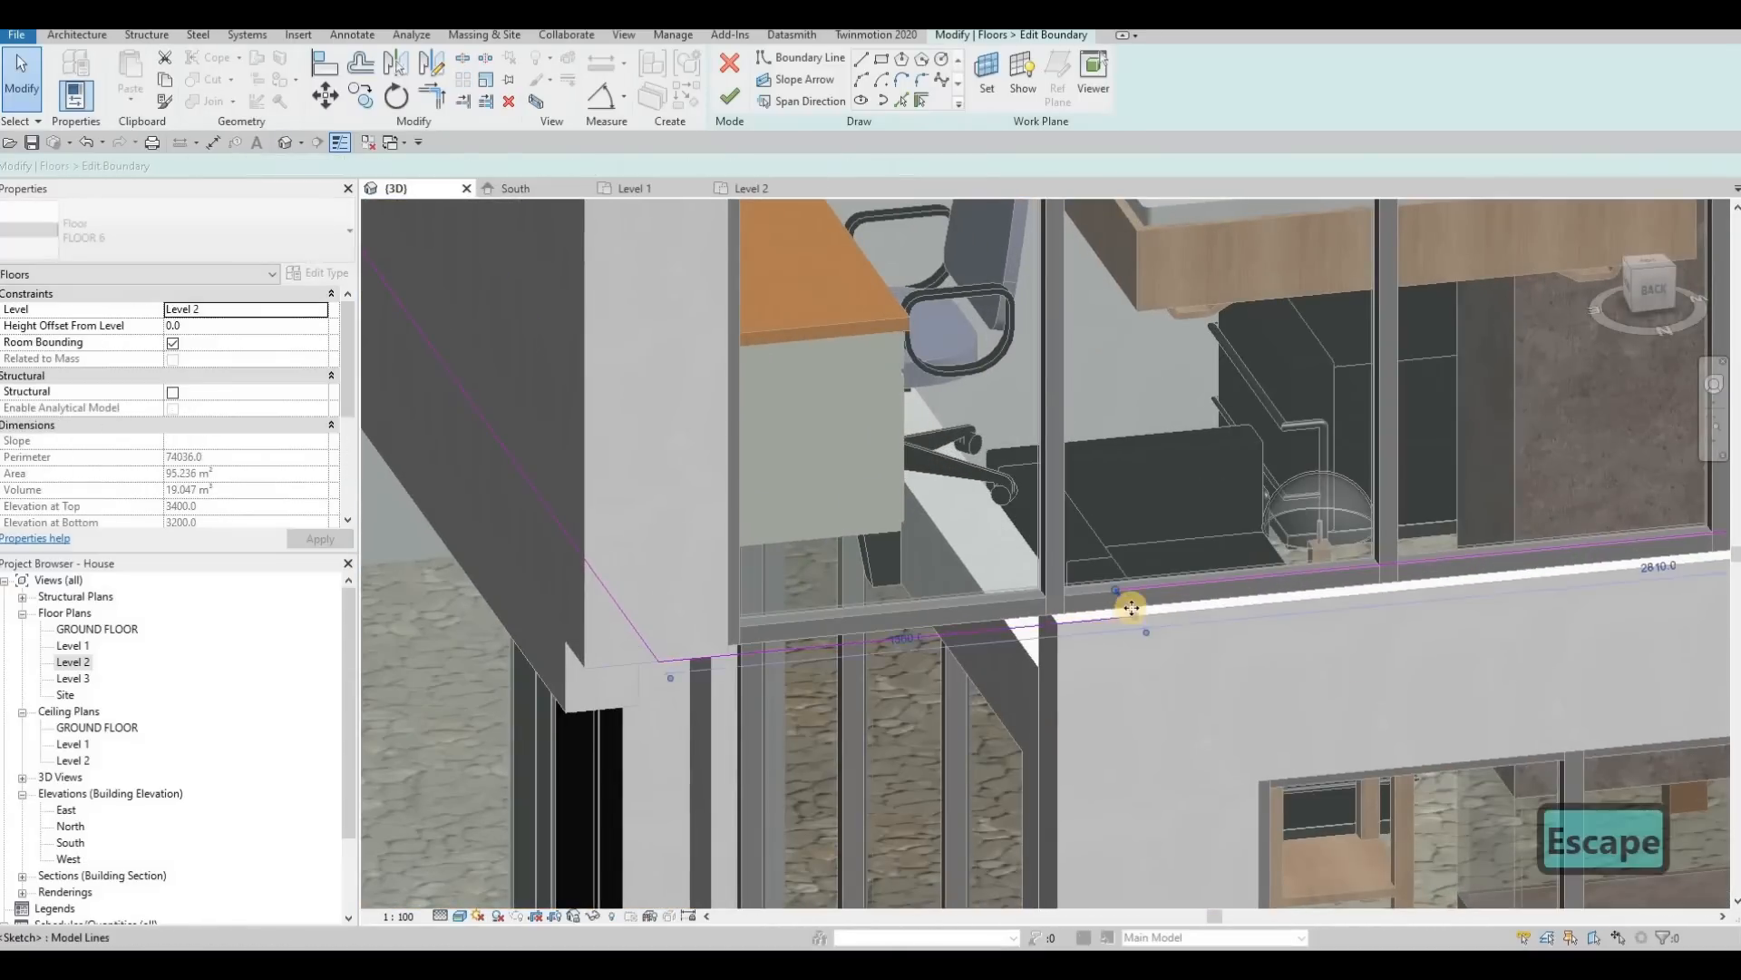
{"action": "left_click", "coordinate": [1127, 607]}
{"action": "scroll", "coordinate": [1108, 610], "scroll_direction": "up", "scroll_amount": 4}
{"action": "left_click_drag", "start_coordinate": [1002, 624], "coordinate": [998, 623]}
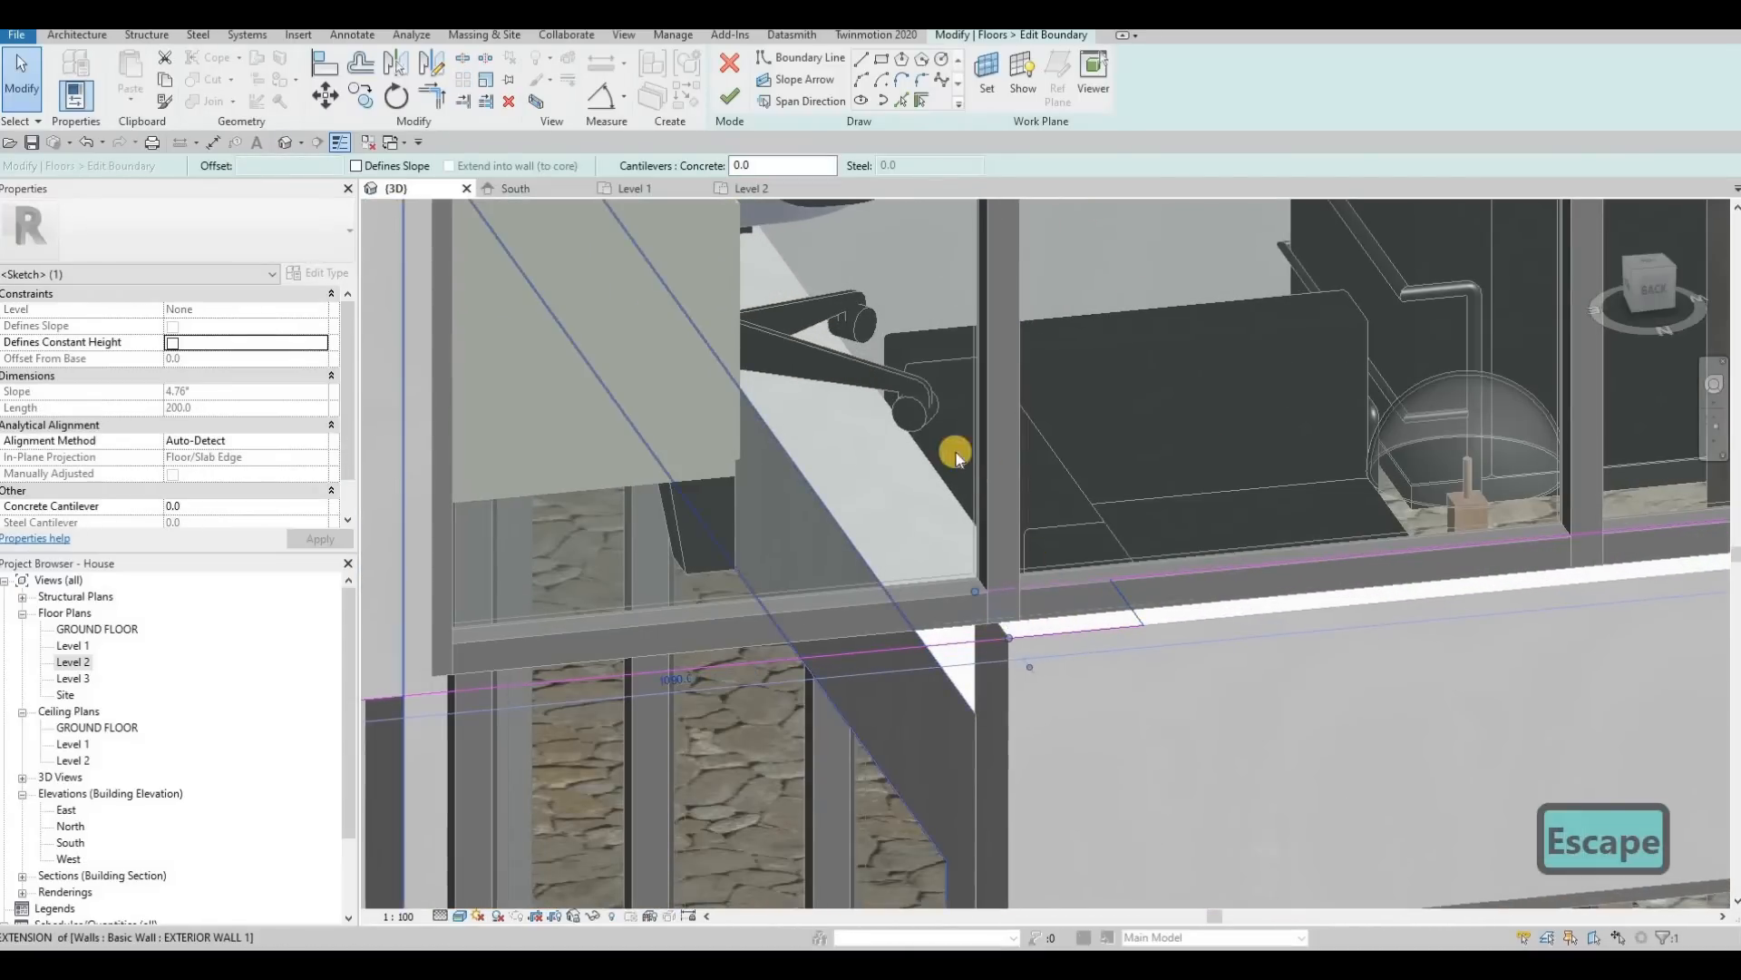
{"action": "scroll", "coordinate": [811, 469], "scroll_direction": "down", "scroll_amount": 3}
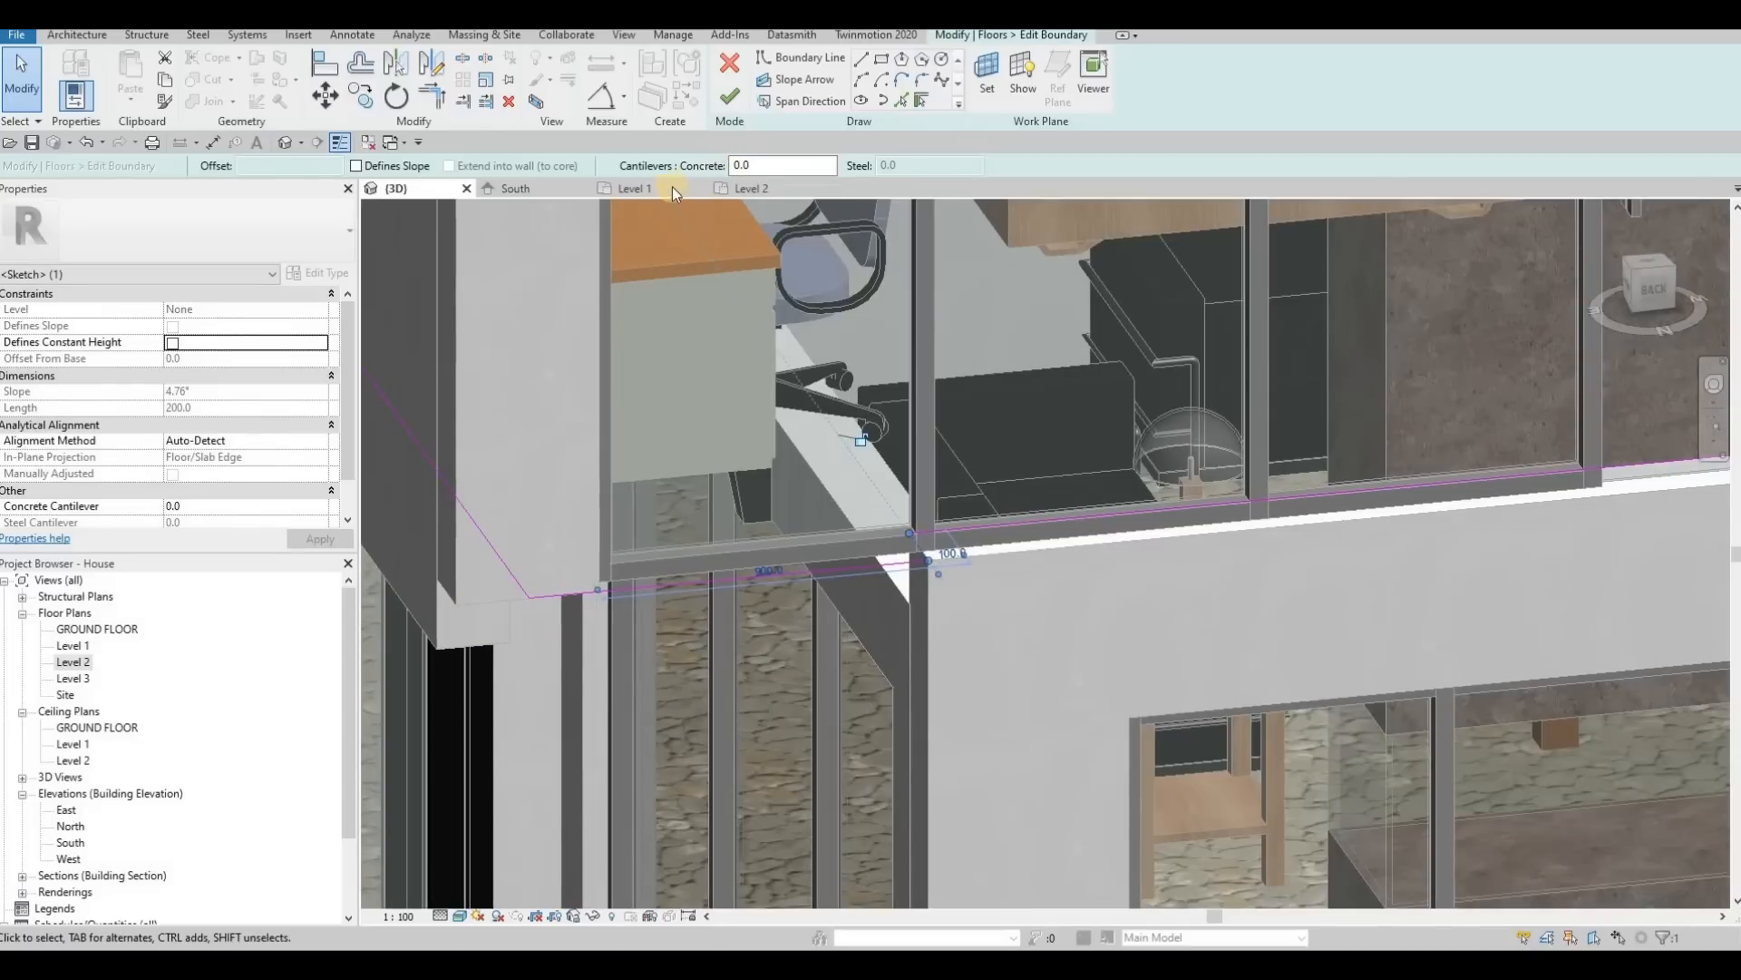
Step: Draw boundary lines in the Level 2 plan 200 mm across the side wall and along its outer face to the rear corner
{"action": "key", "text": "ctrl+Tab"}
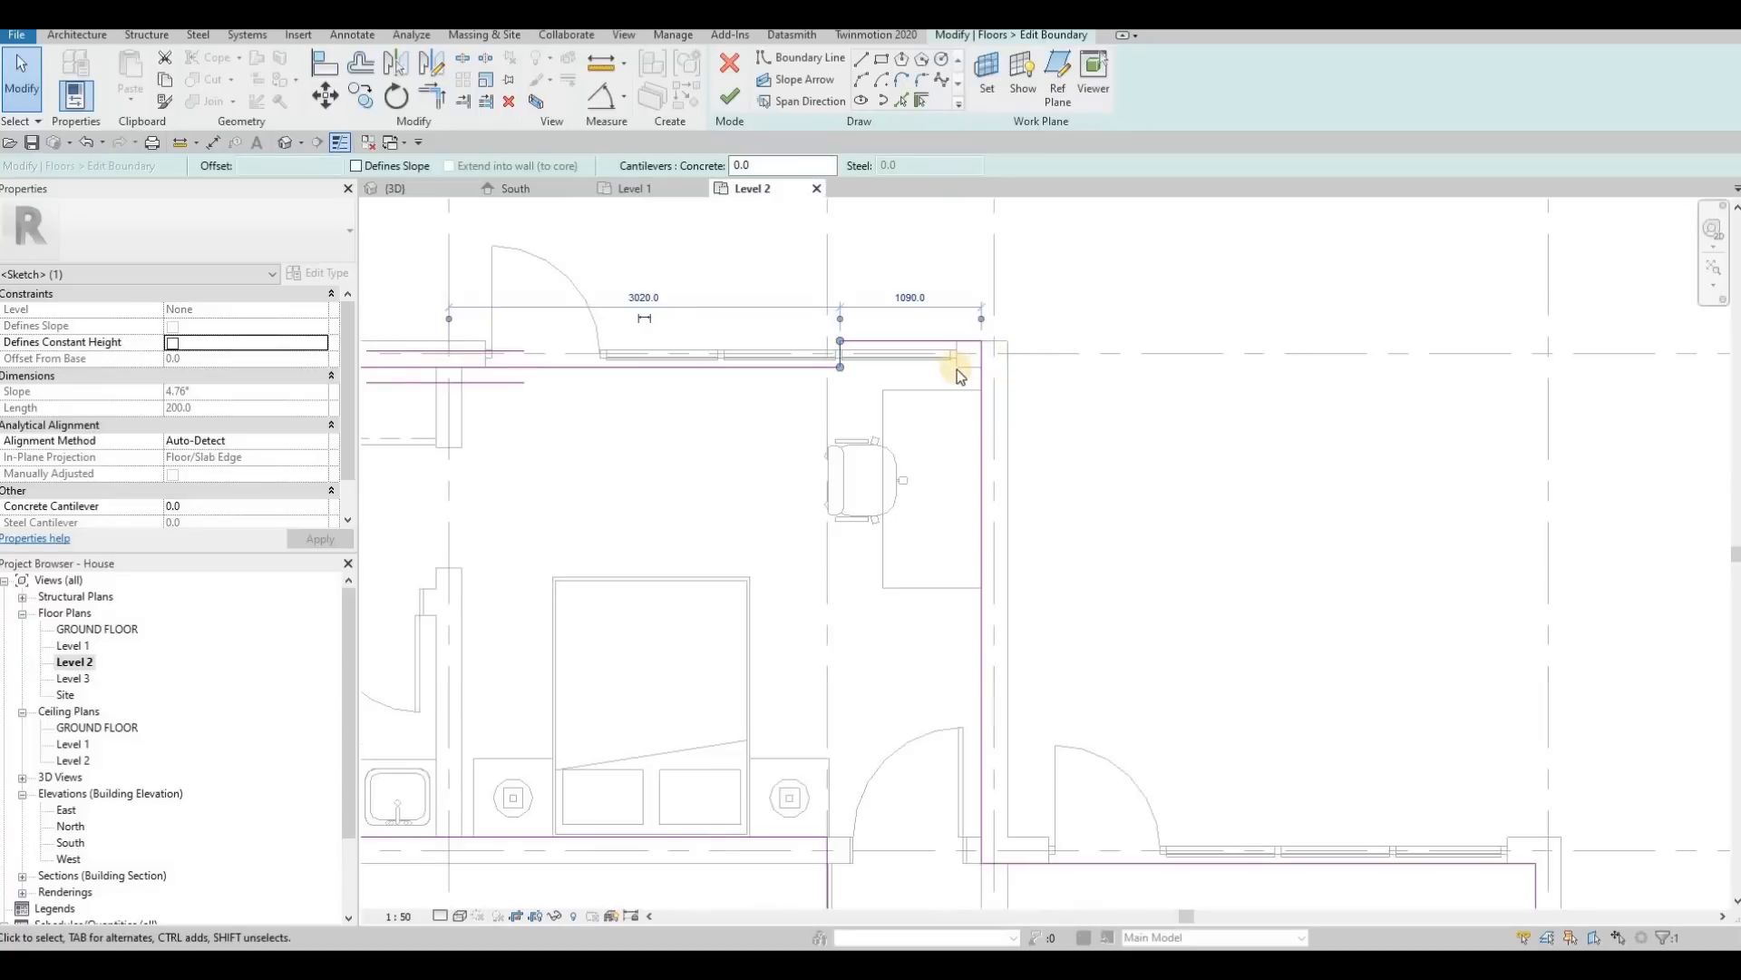
{"action": "scroll", "coordinate": [956, 369], "scroll_direction": "up", "scroll_amount": 3}
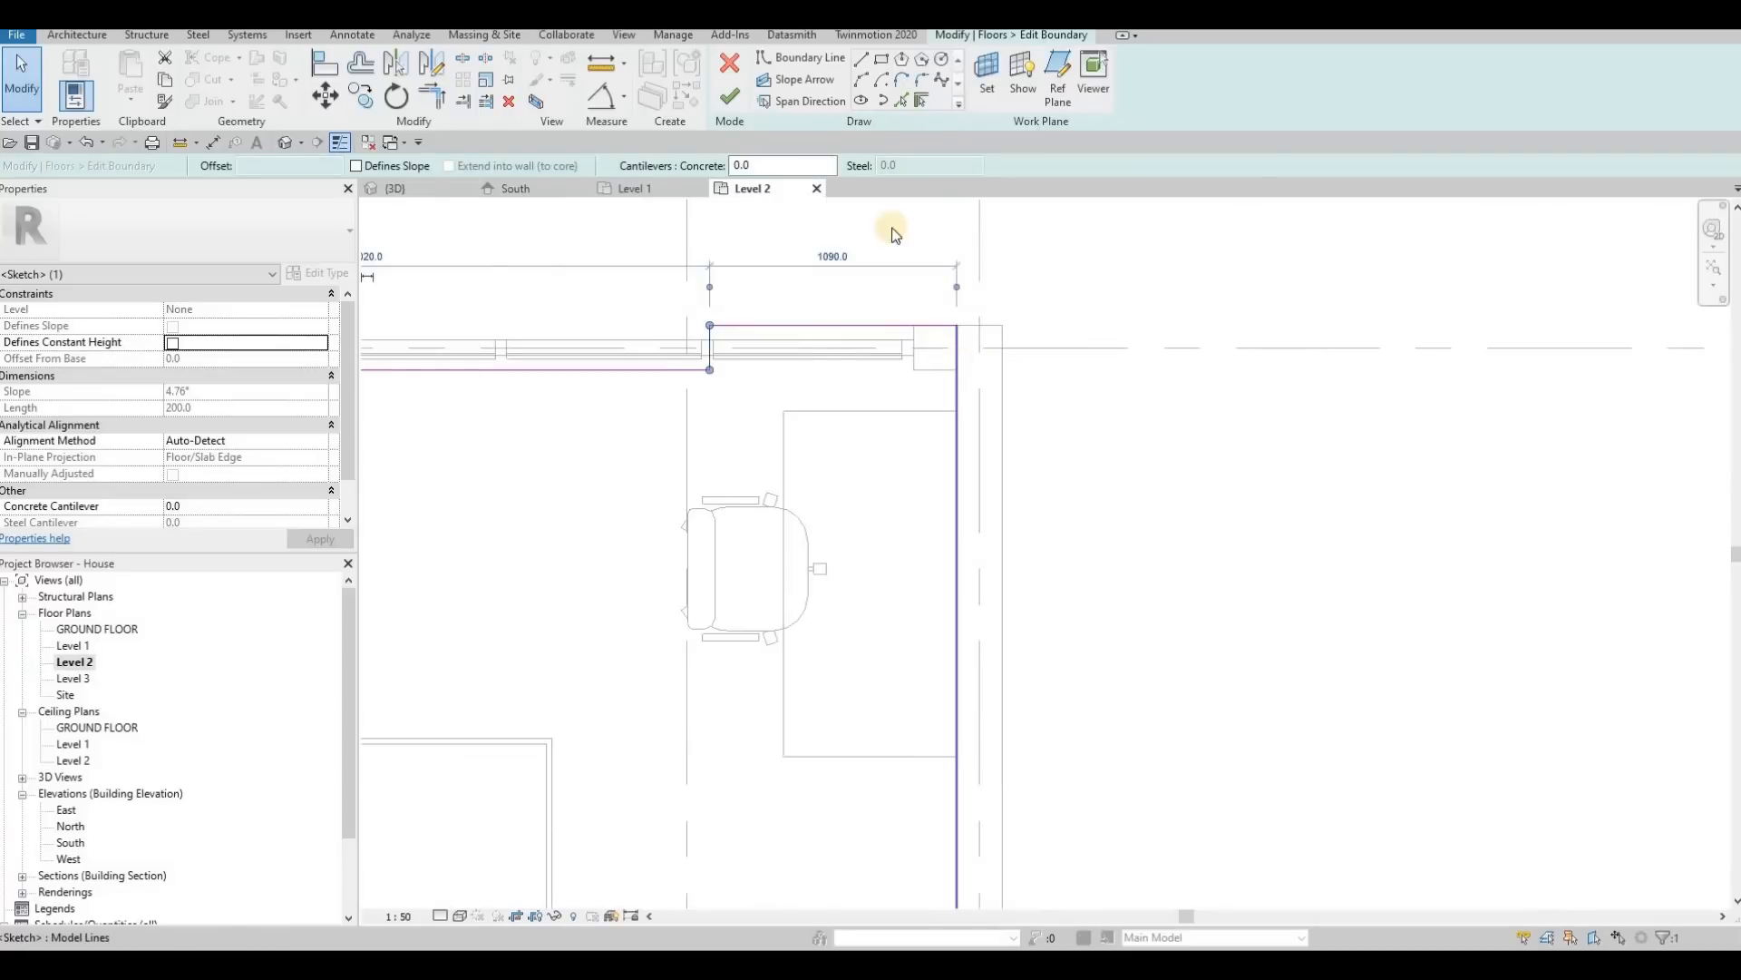
{"action": "left_click", "coordinate": [959, 369]}
{"action": "left_click", "coordinate": [1000, 370]}
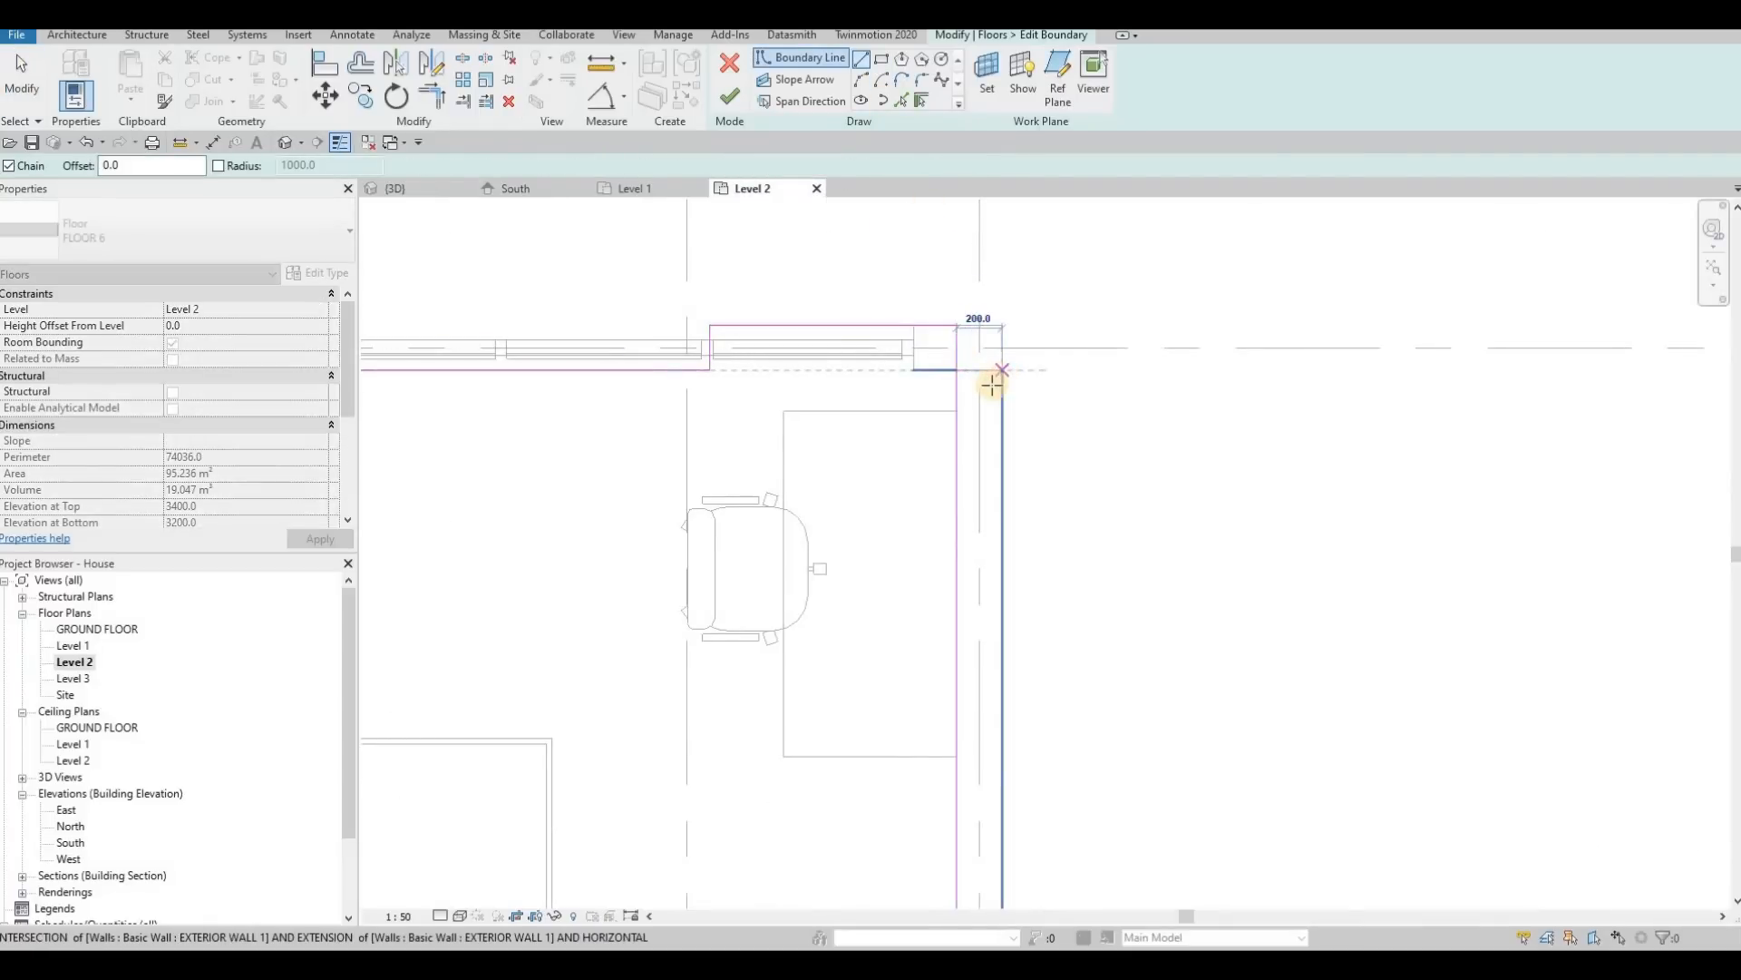
{"action": "key", "text": "Escape"}
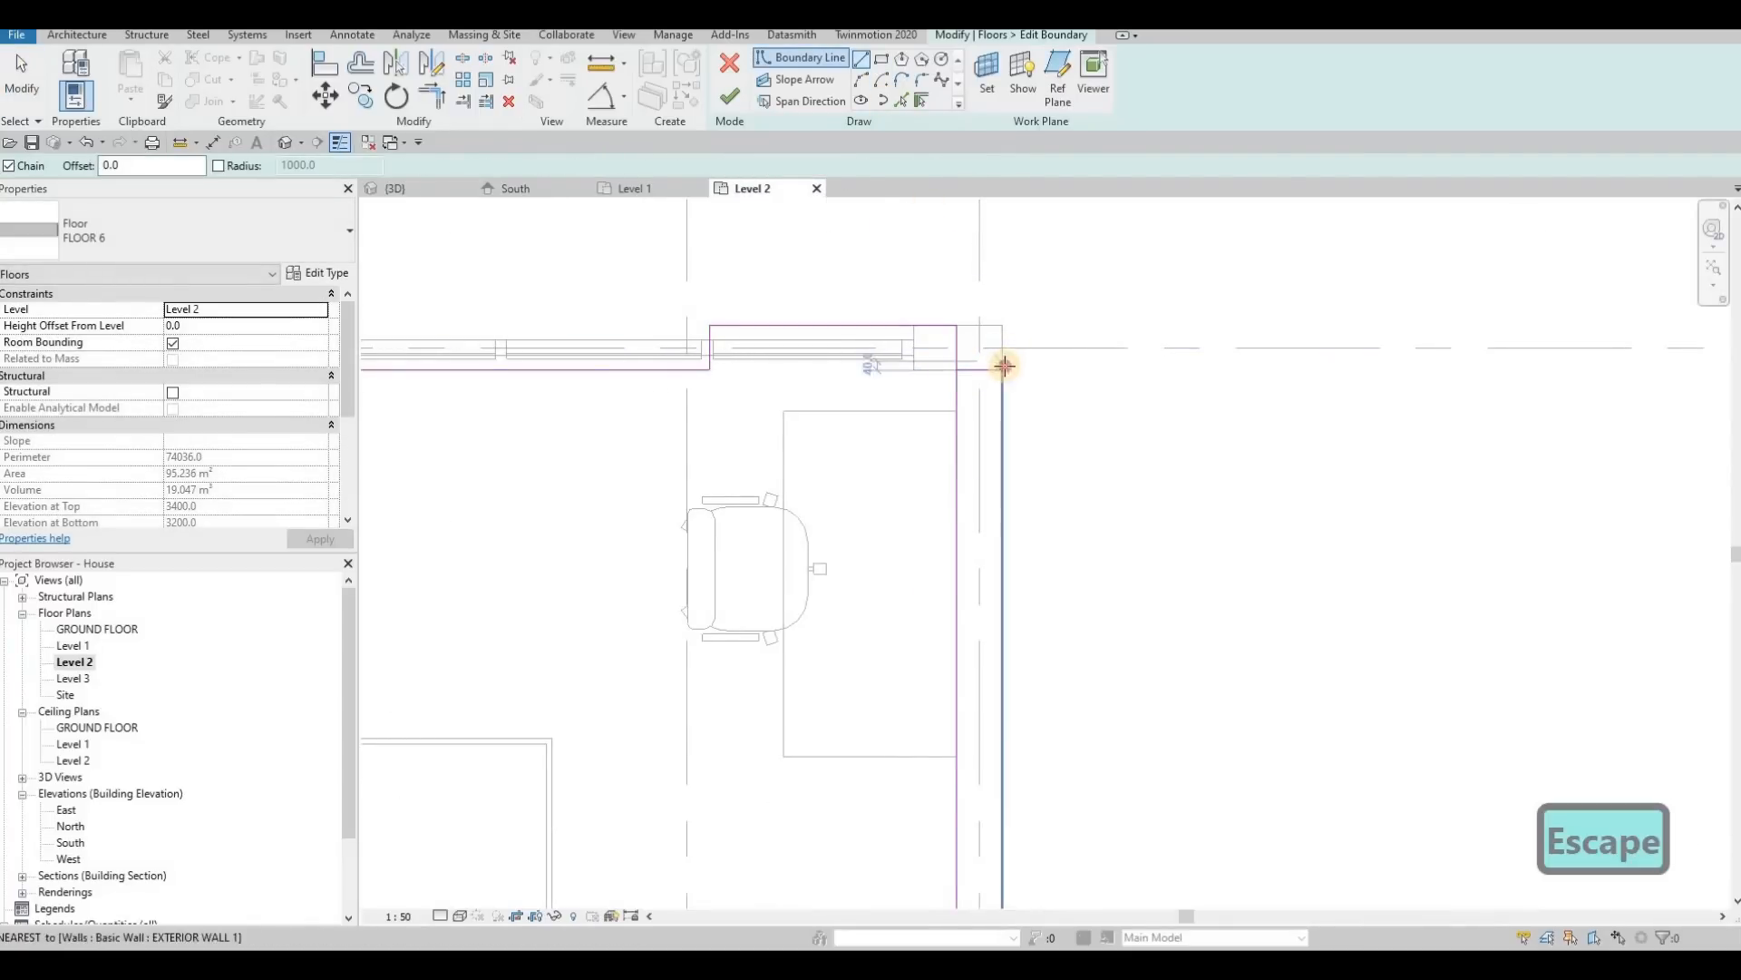
{"action": "left_click", "coordinate": [1003, 326]}
{"action": "key", "text": "Escape"}
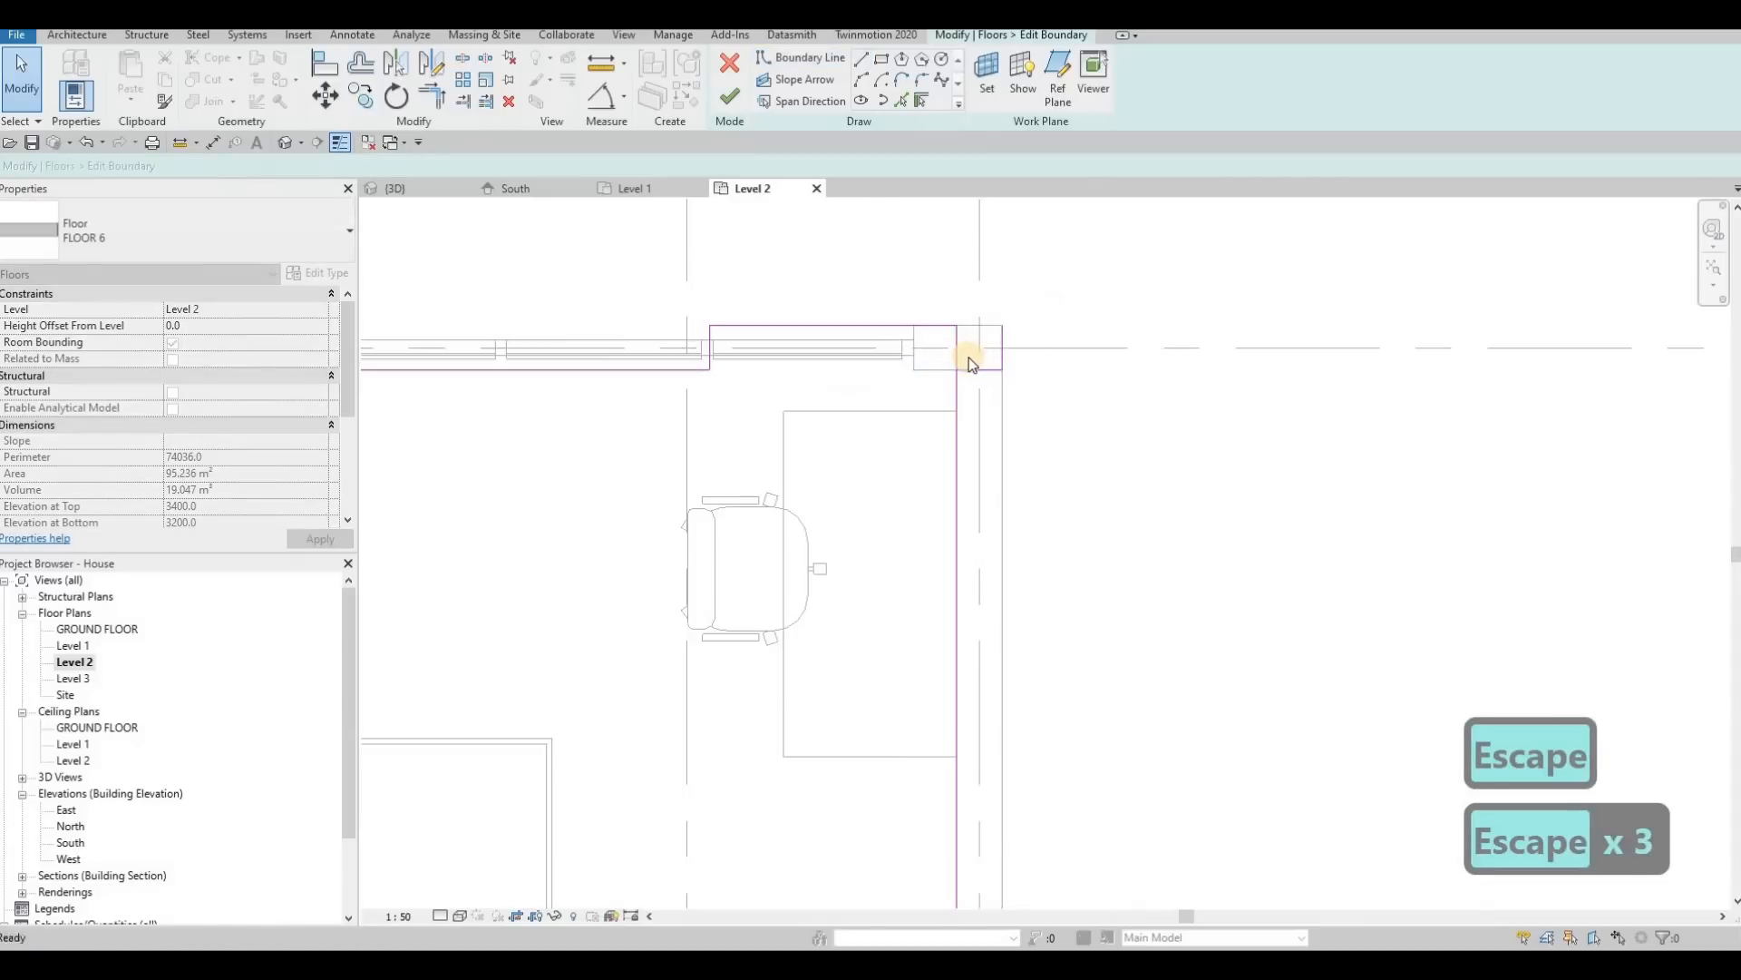
Step: Trim the side and rear boundary lines into a closed outline around the wall corner and finish the floor edit
{"action": "key", "text": "t"}
{"action": "key", "text": "r"}
{"action": "left_click", "coordinate": [955, 379]}
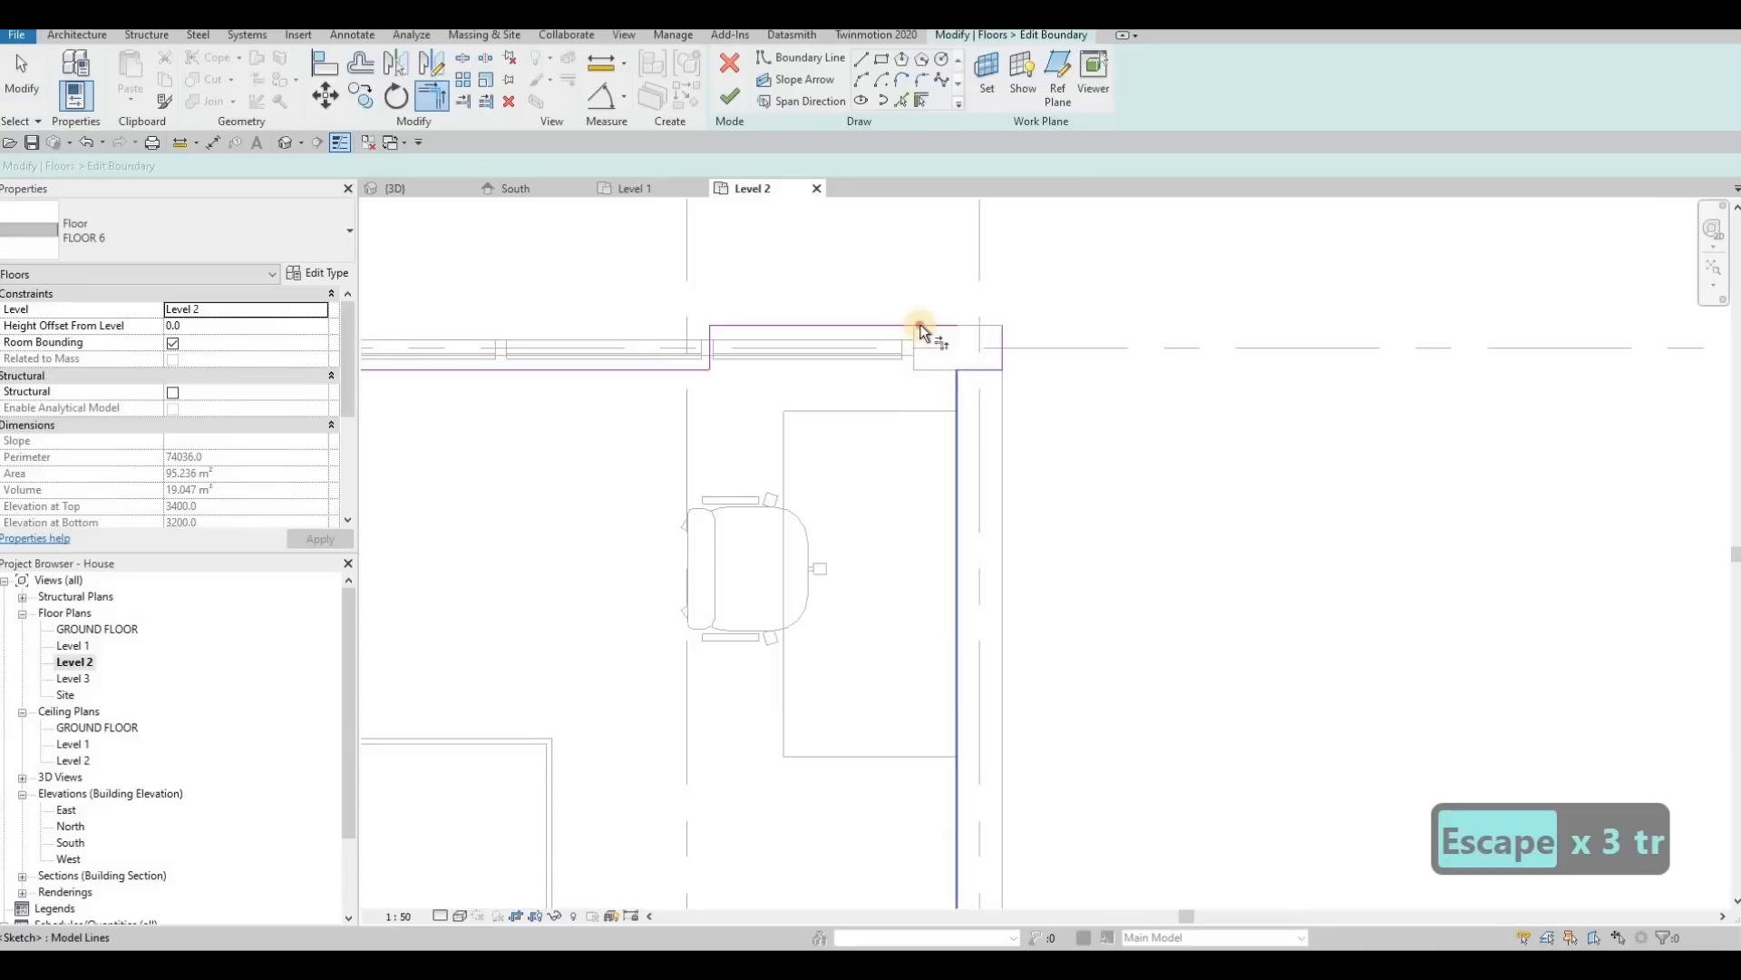
{"action": "left_click", "coordinate": [921, 324]}
{"action": "left_click", "coordinate": [1002, 342]}
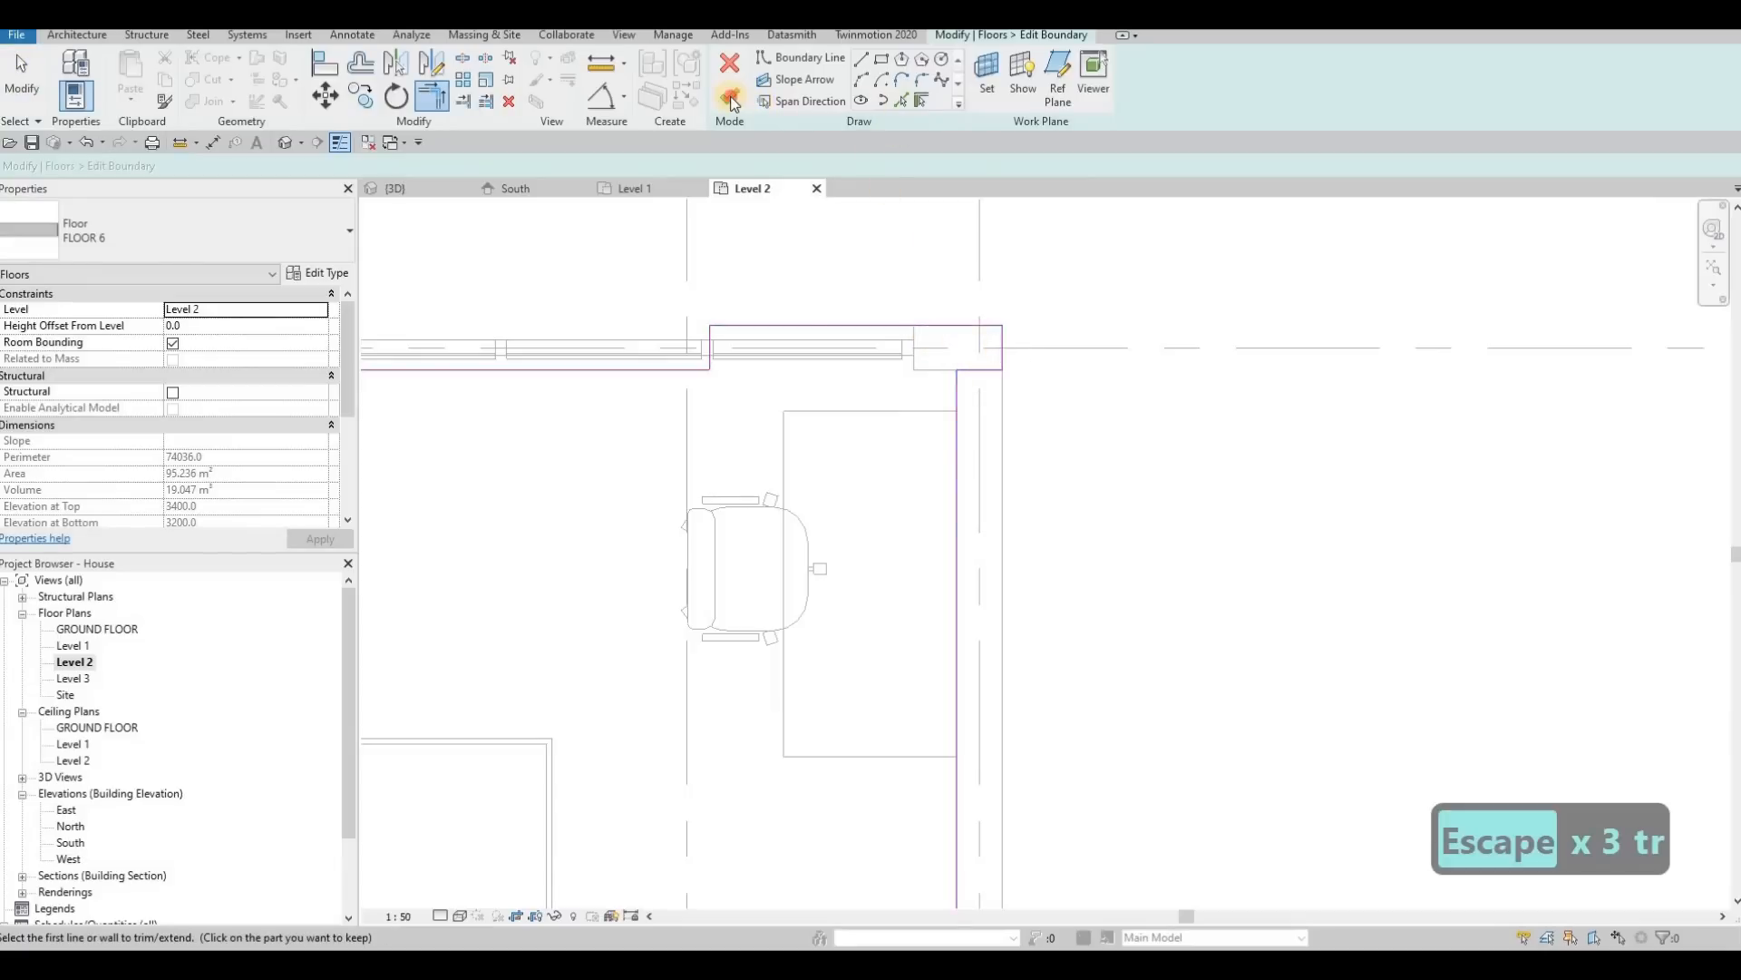
{"action": "left_click", "coordinate": [409, 192]}
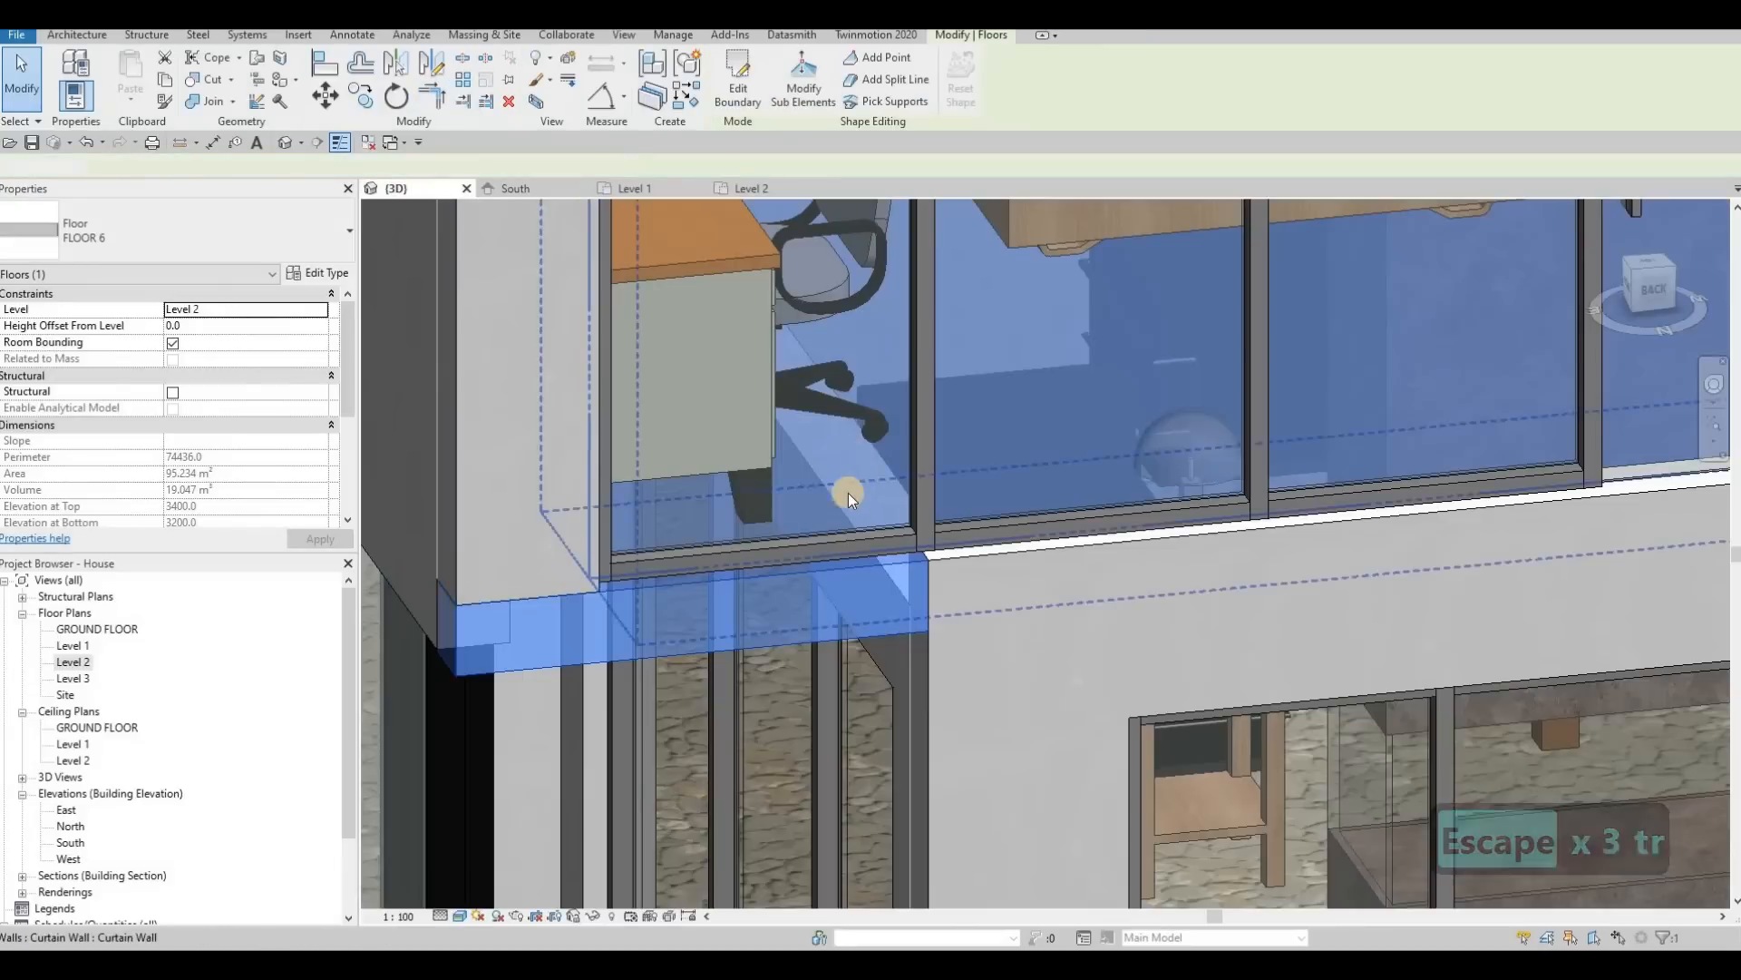
Step: Examine the slab corner beneath the projecting rear bedroom in the 3D view
{"action": "key", "text": "Escape"}
{"action": "key", "text": "Escape"}
{"action": "scroll", "coordinate": [847, 493], "scroll_direction": "down", "scroll_amount": 3}
{"action": "middle_click_drag", "start_coordinate": [820, 551], "coordinate": [825, 562], "text": "shift"}
{"action": "scroll", "coordinate": [833, 571], "scroll_direction": "down", "scroll_amount": 3}
{"action": "middle_click_drag", "start_coordinate": [1096, 556], "coordinate": [1177, 529], "text": "shift"}
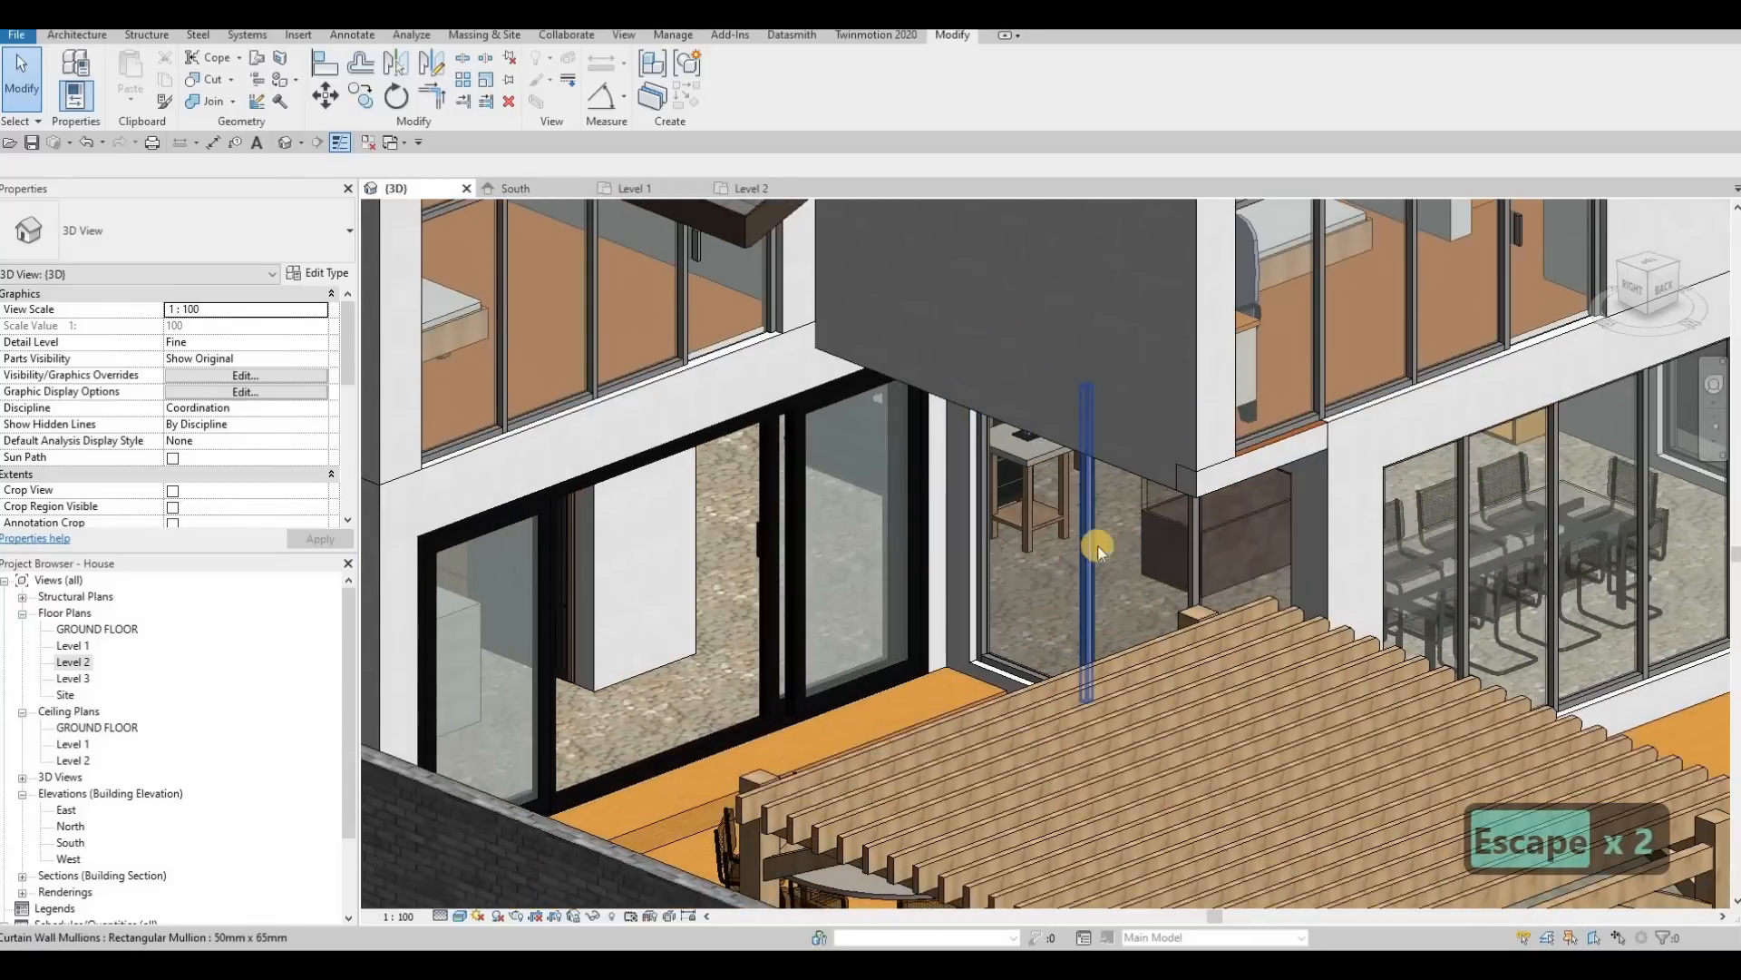
{"action": "scroll", "coordinate": [1259, 488], "scroll_direction": "up", "scroll_amount": 3}
{"action": "middle_click_drag", "start_coordinate": [1258, 488], "coordinate": [1080, 471], "text": "shift"}
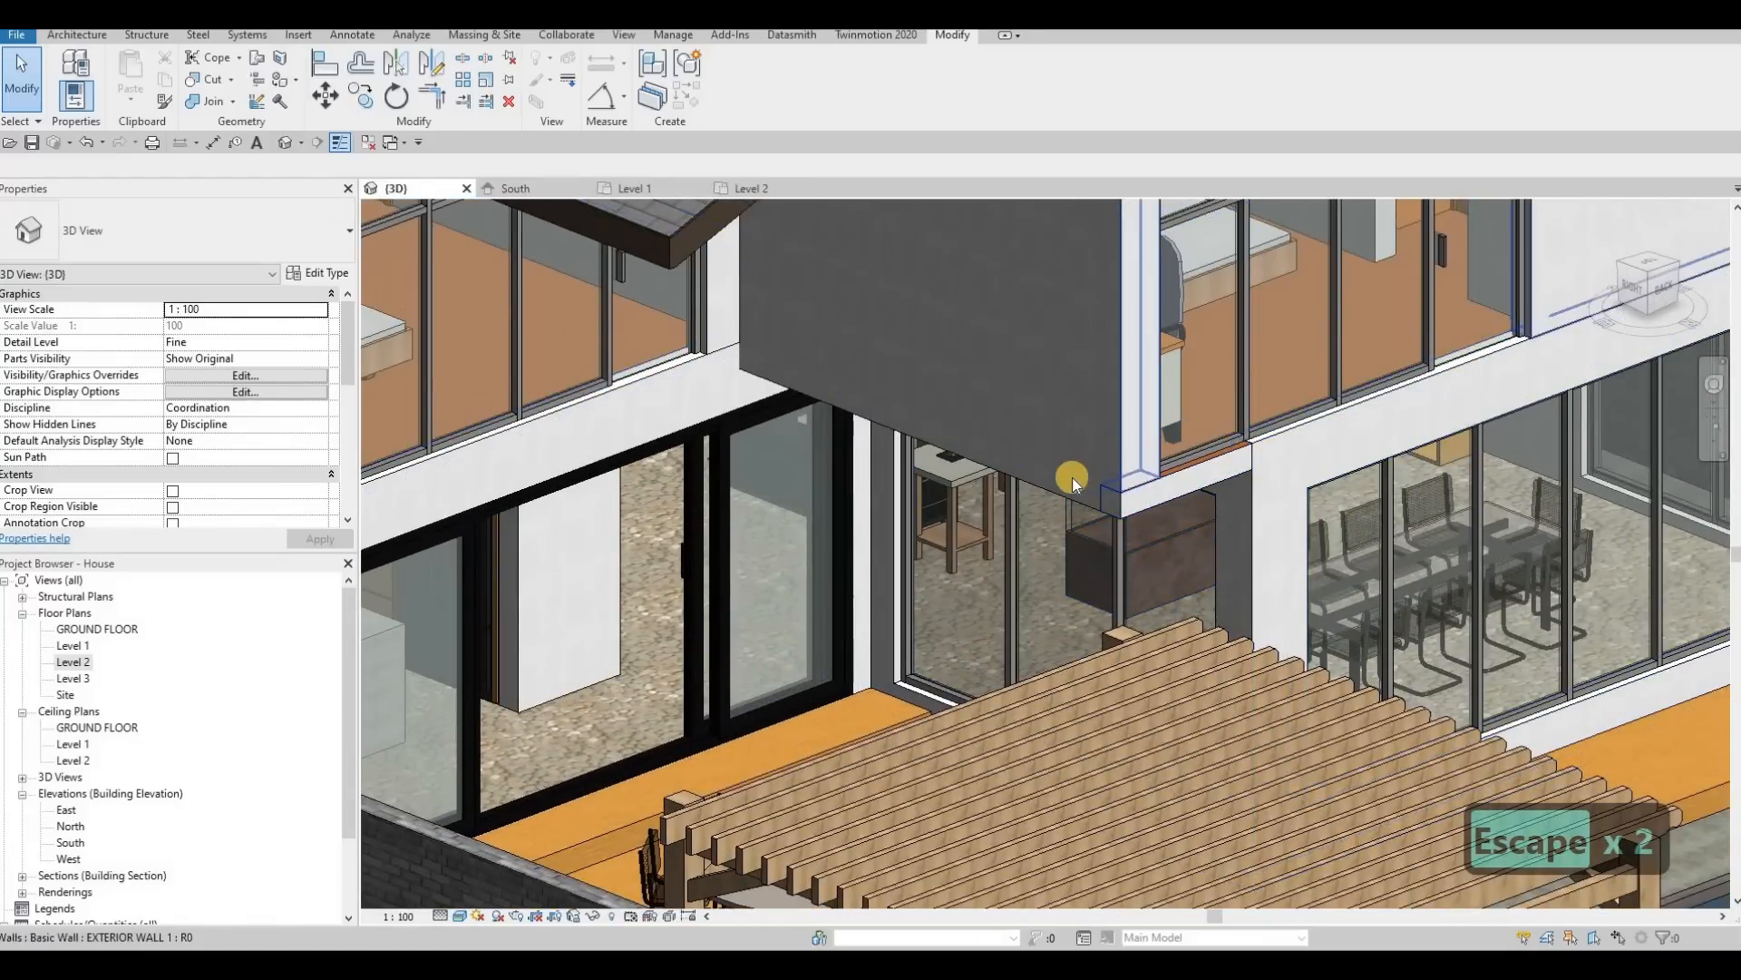
{"action": "scroll", "coordinate": [1003, 475], "scroll_direction": "down", "scroll_amount": 4}
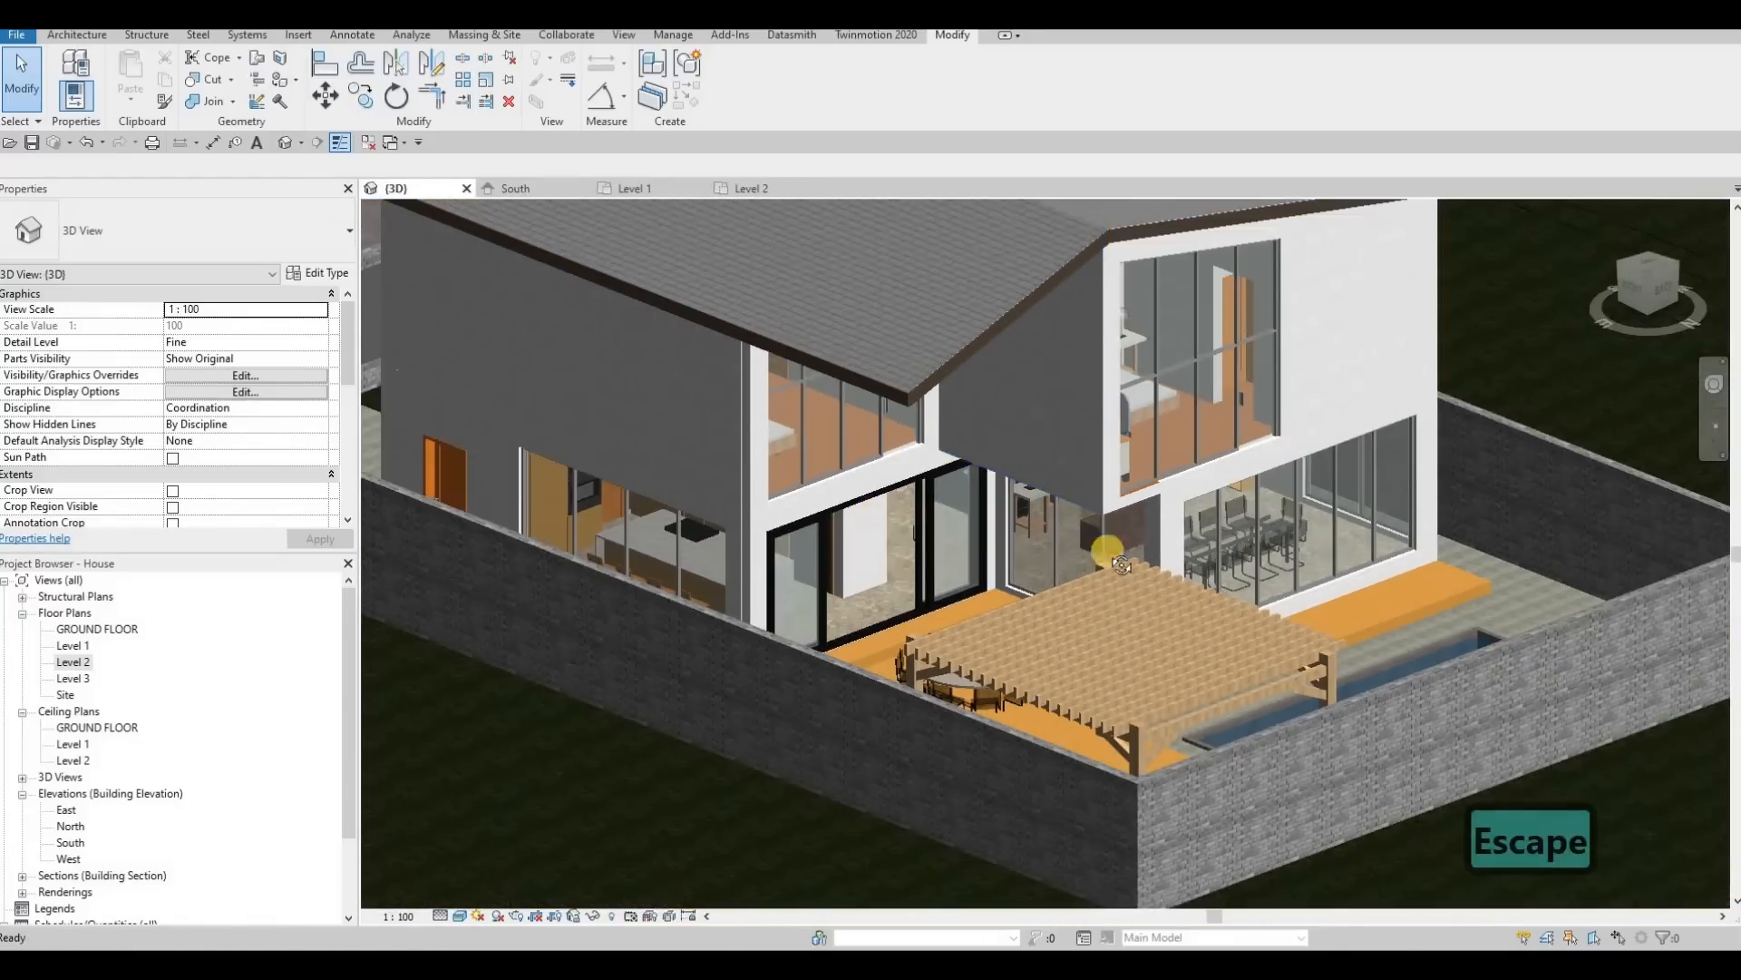
Step: Paint the upper front wall beside the entrance with the Birch material
{"action": "middle_click_drag", "start_coordinate": [1108, 552], "coordinate": [857, 451], "text": "shift"}
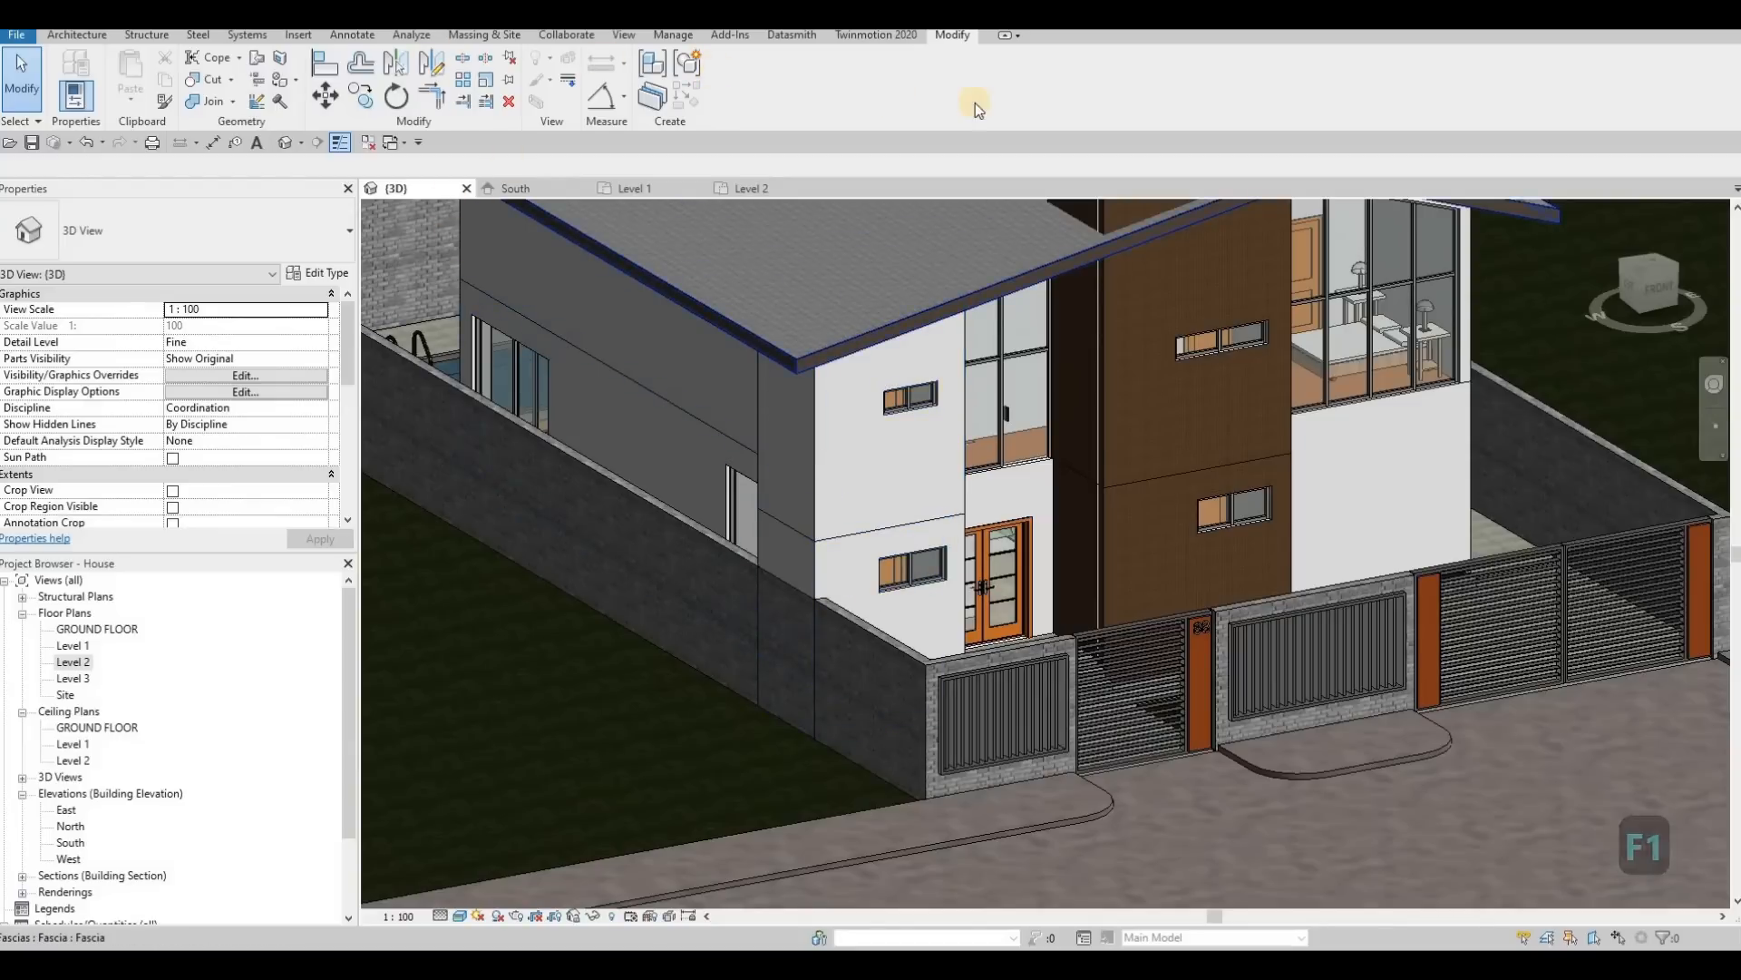
{"action": "left_click", "coordinate": [314, 118]}
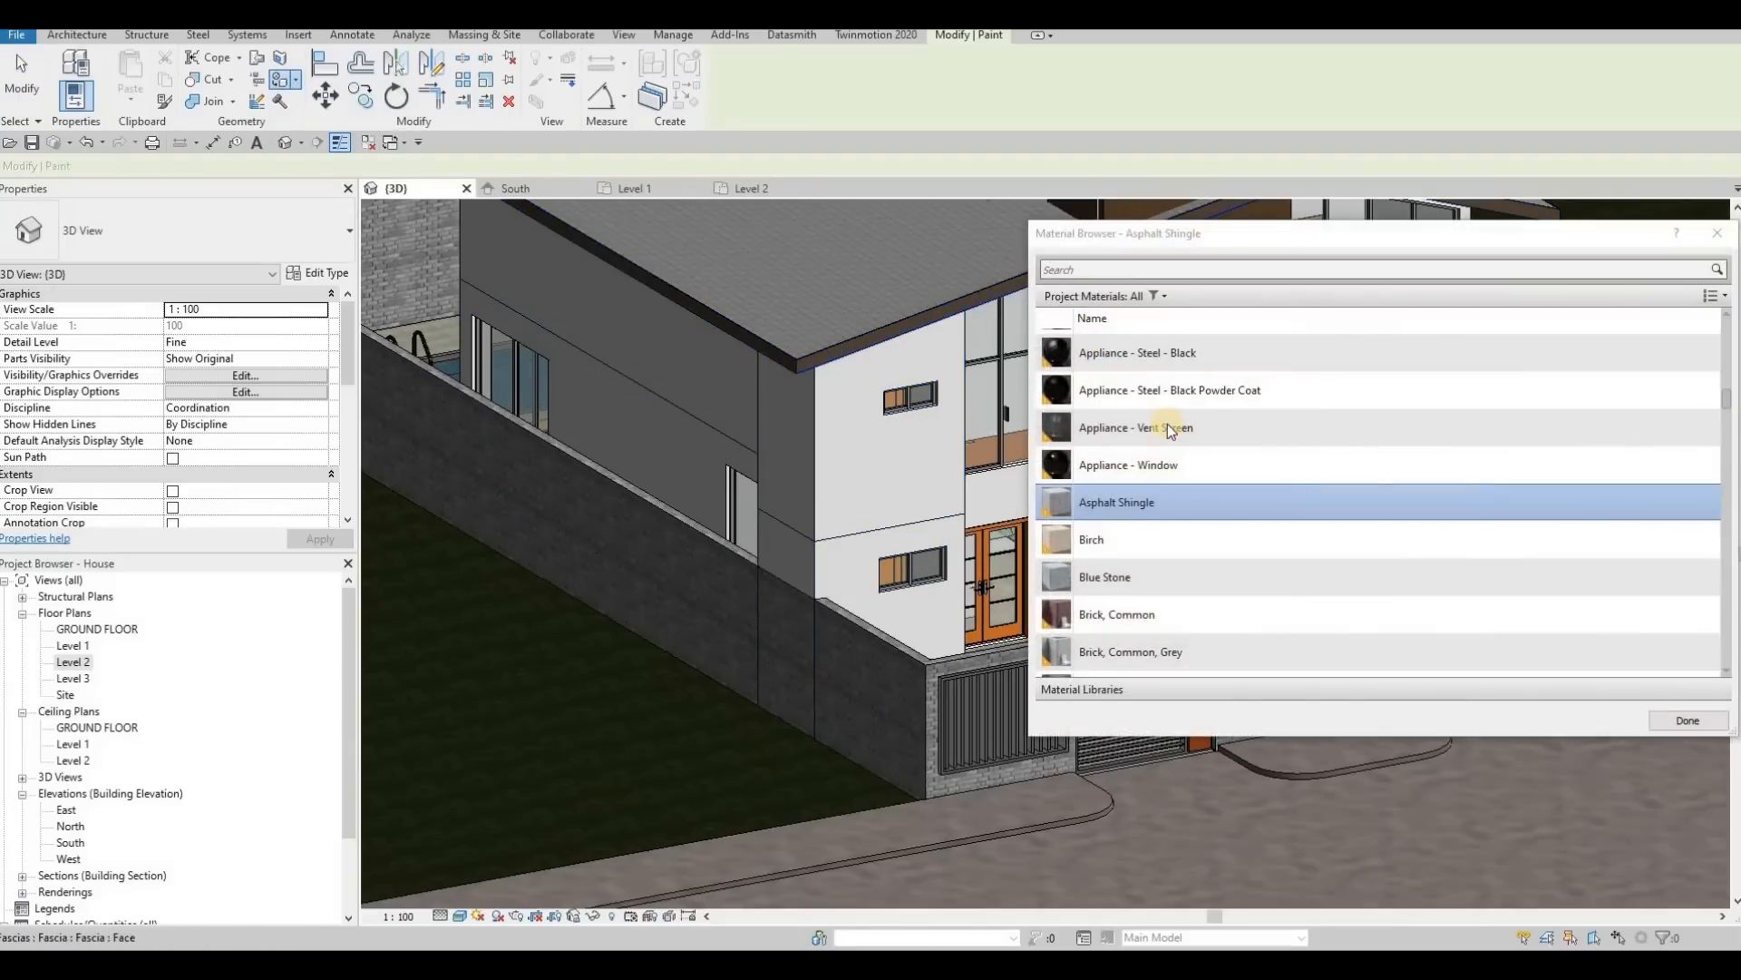
{"action": "scroll", "coordinate": [1183, 481], "scroll_direction": "up", "scroll_amount": 1}
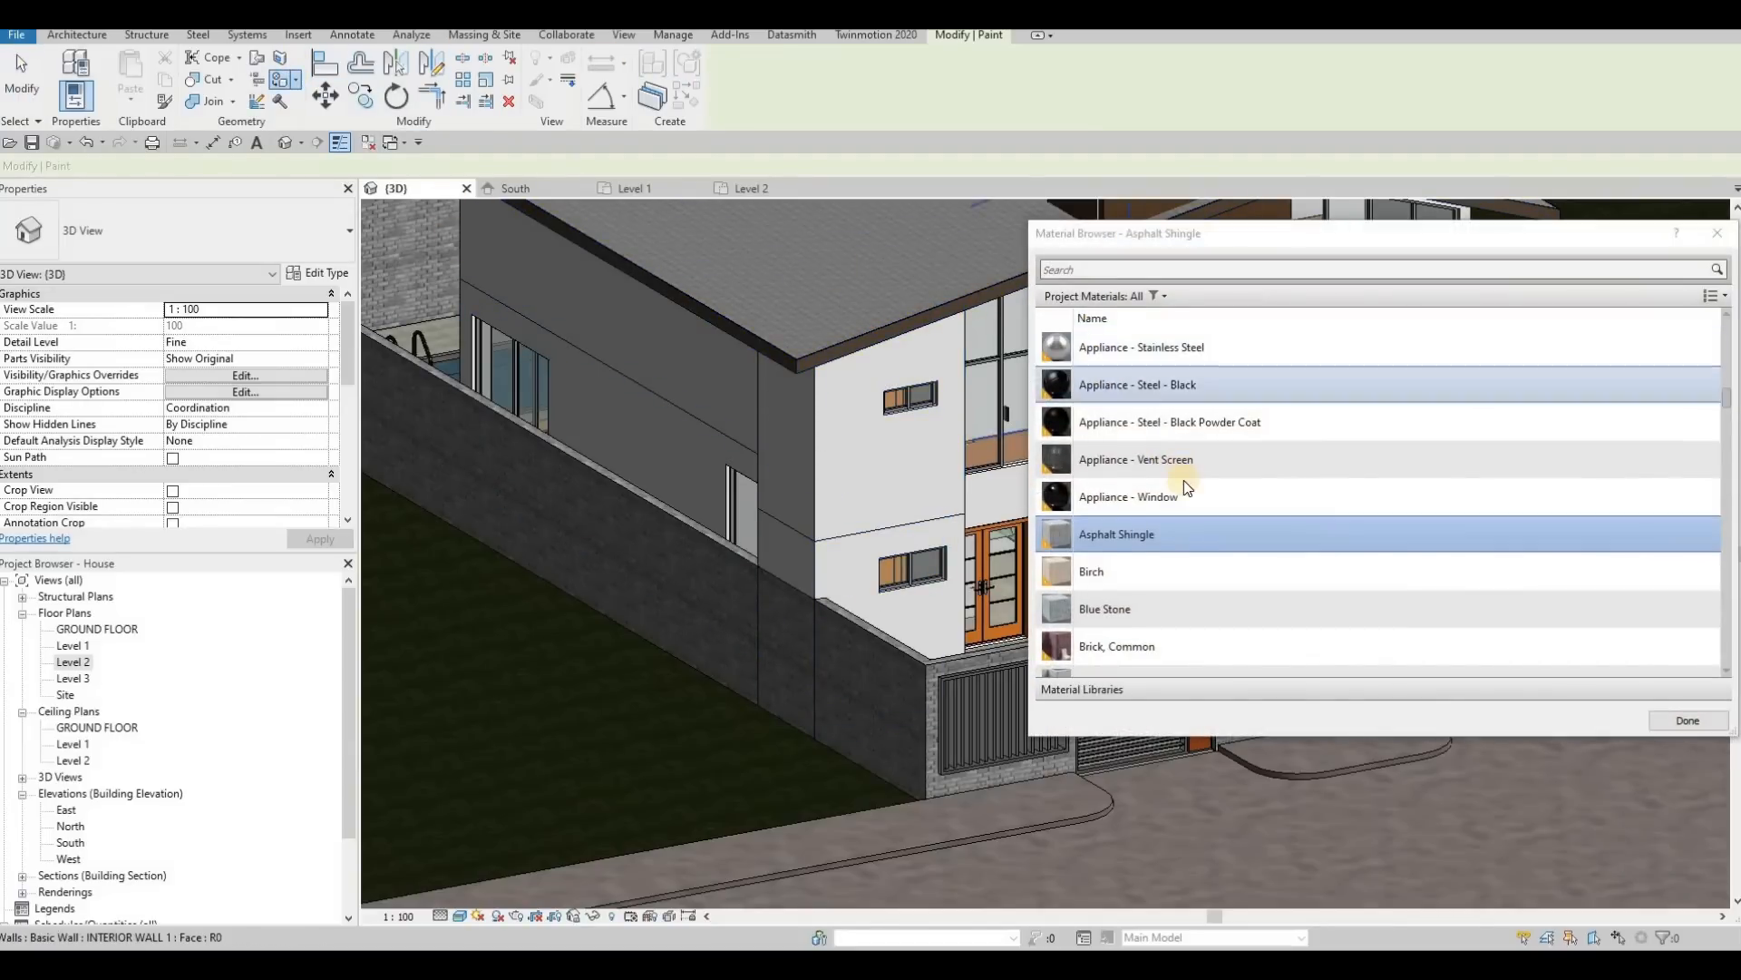
{"action": "left_click", "coordinate": [1179, 572]}
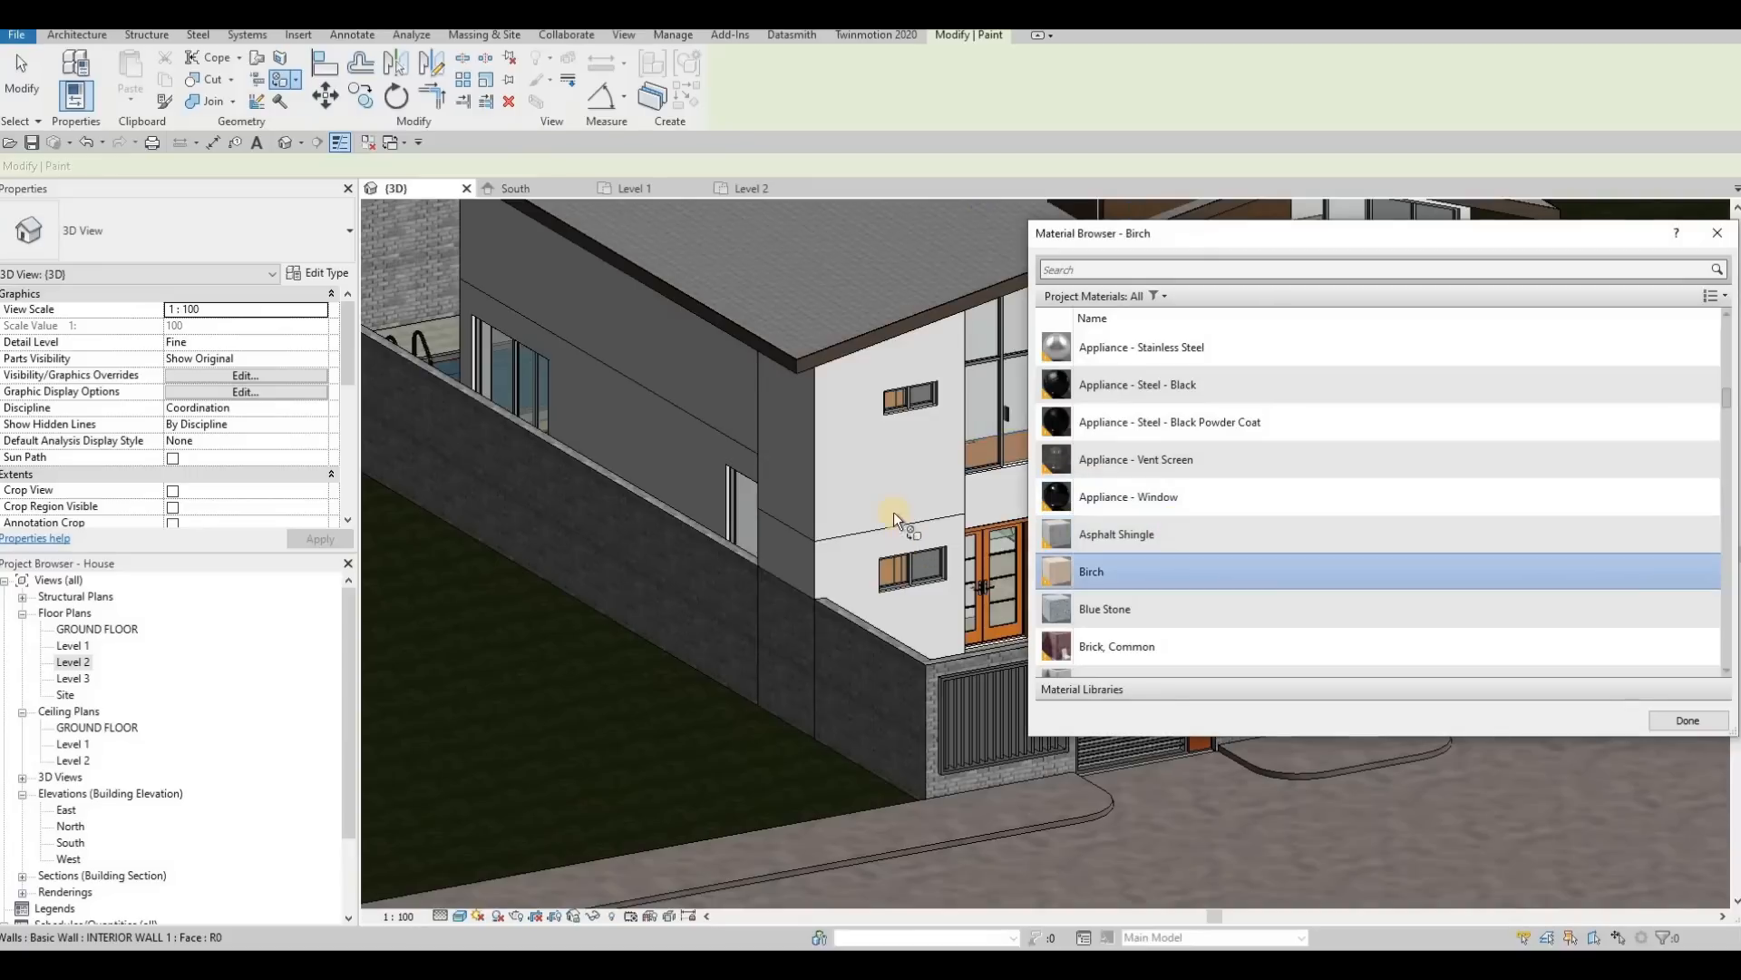
{"action": "left_click", "coordinate": [875, 493]}
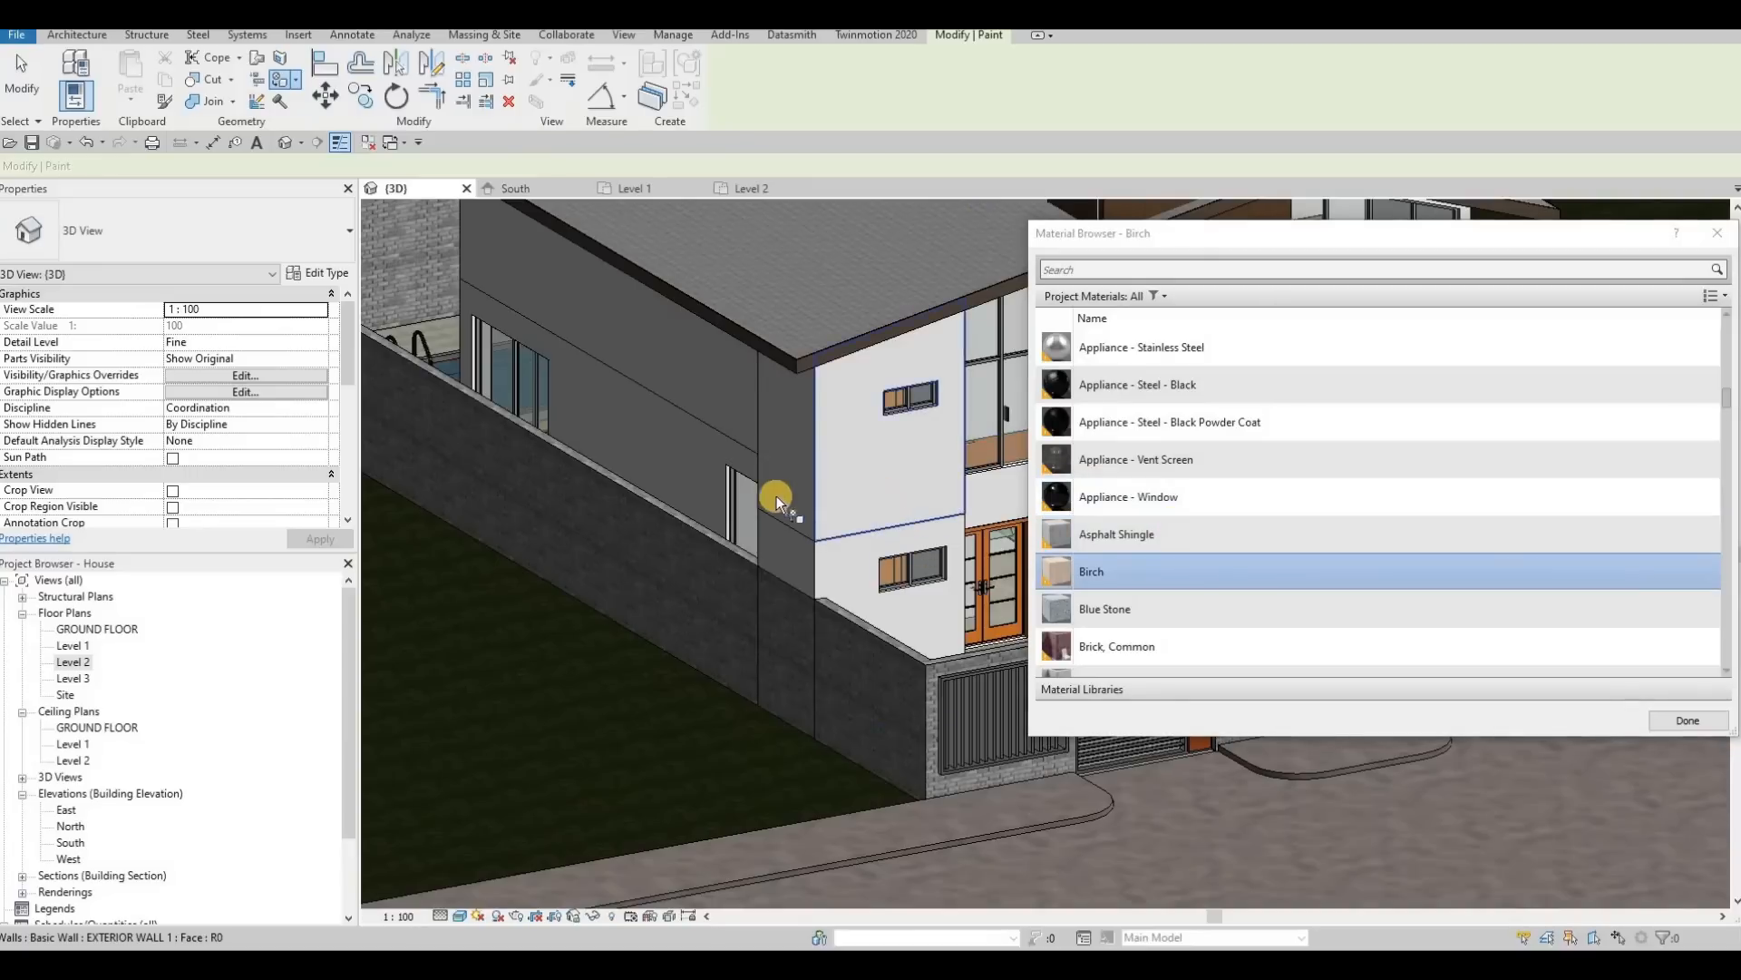
Step: Paint the adjoining narrow side wall's upper and lower faces and the lower front wall with Birch
{"action": "left_click", "coordinate": [788, 542]}
{"action": "left_click", "coordinate": [797, 561]}
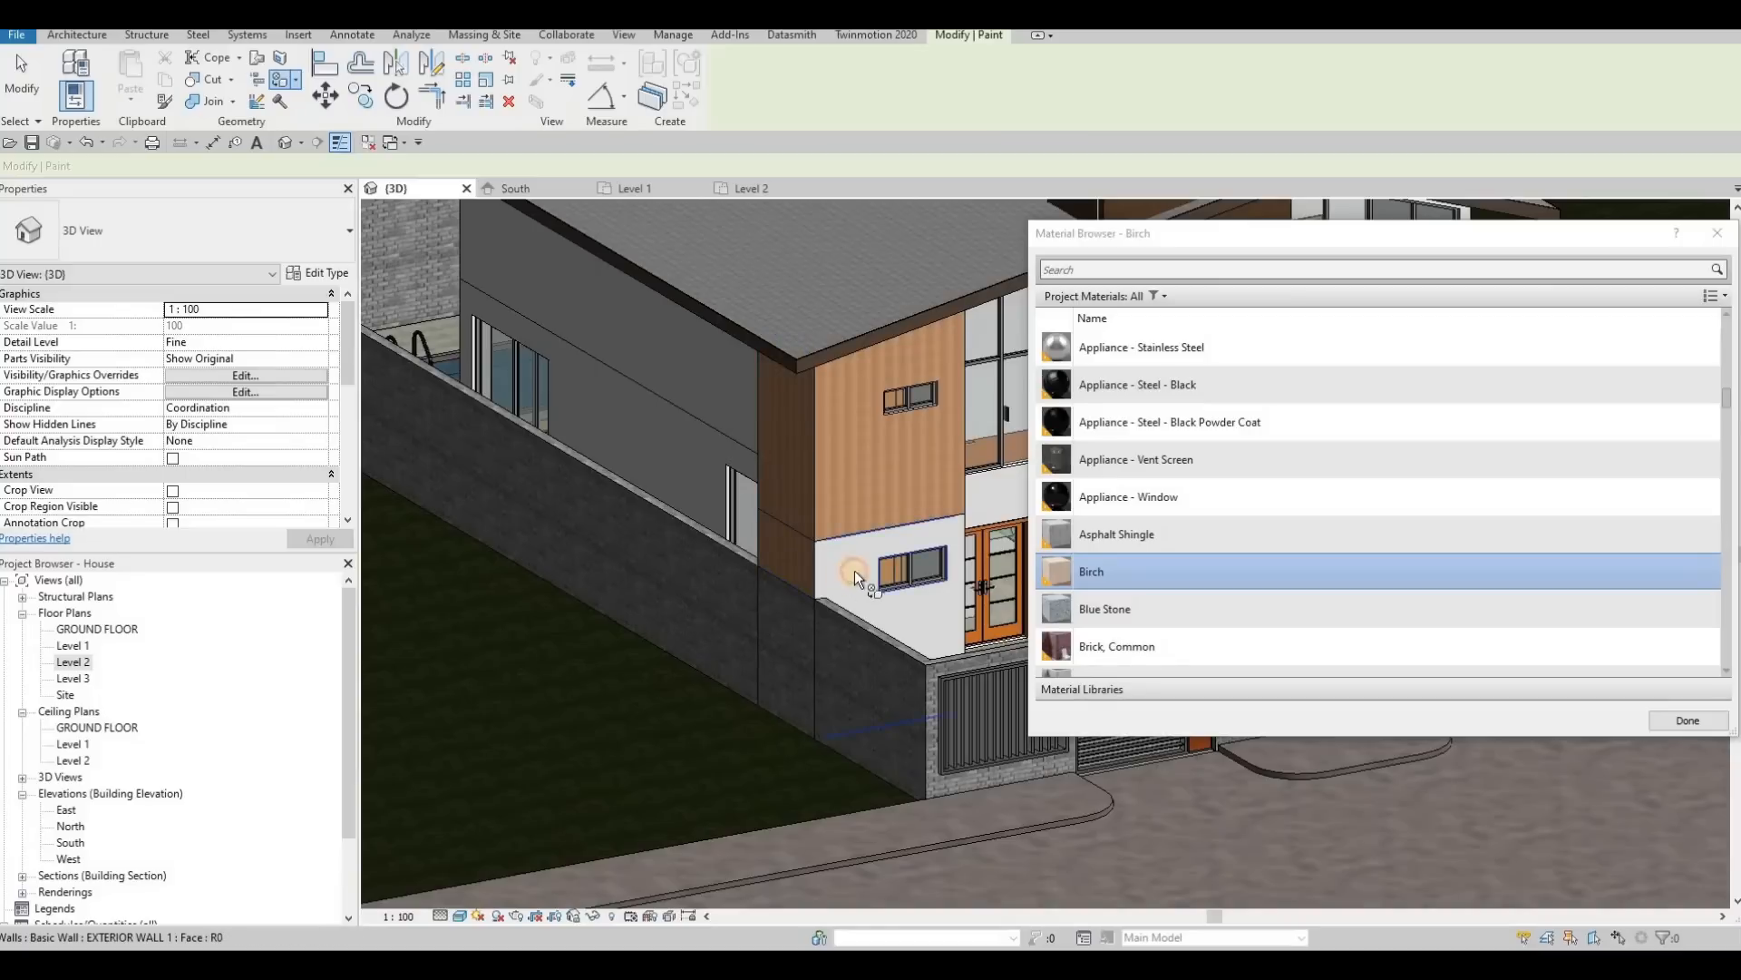
{"action": "left_click", "coordinate": [829, 570]}
{"action": "scroll", "coordinate": [819, 555], "scroll_direction": "up", "scroll_amount": 5}
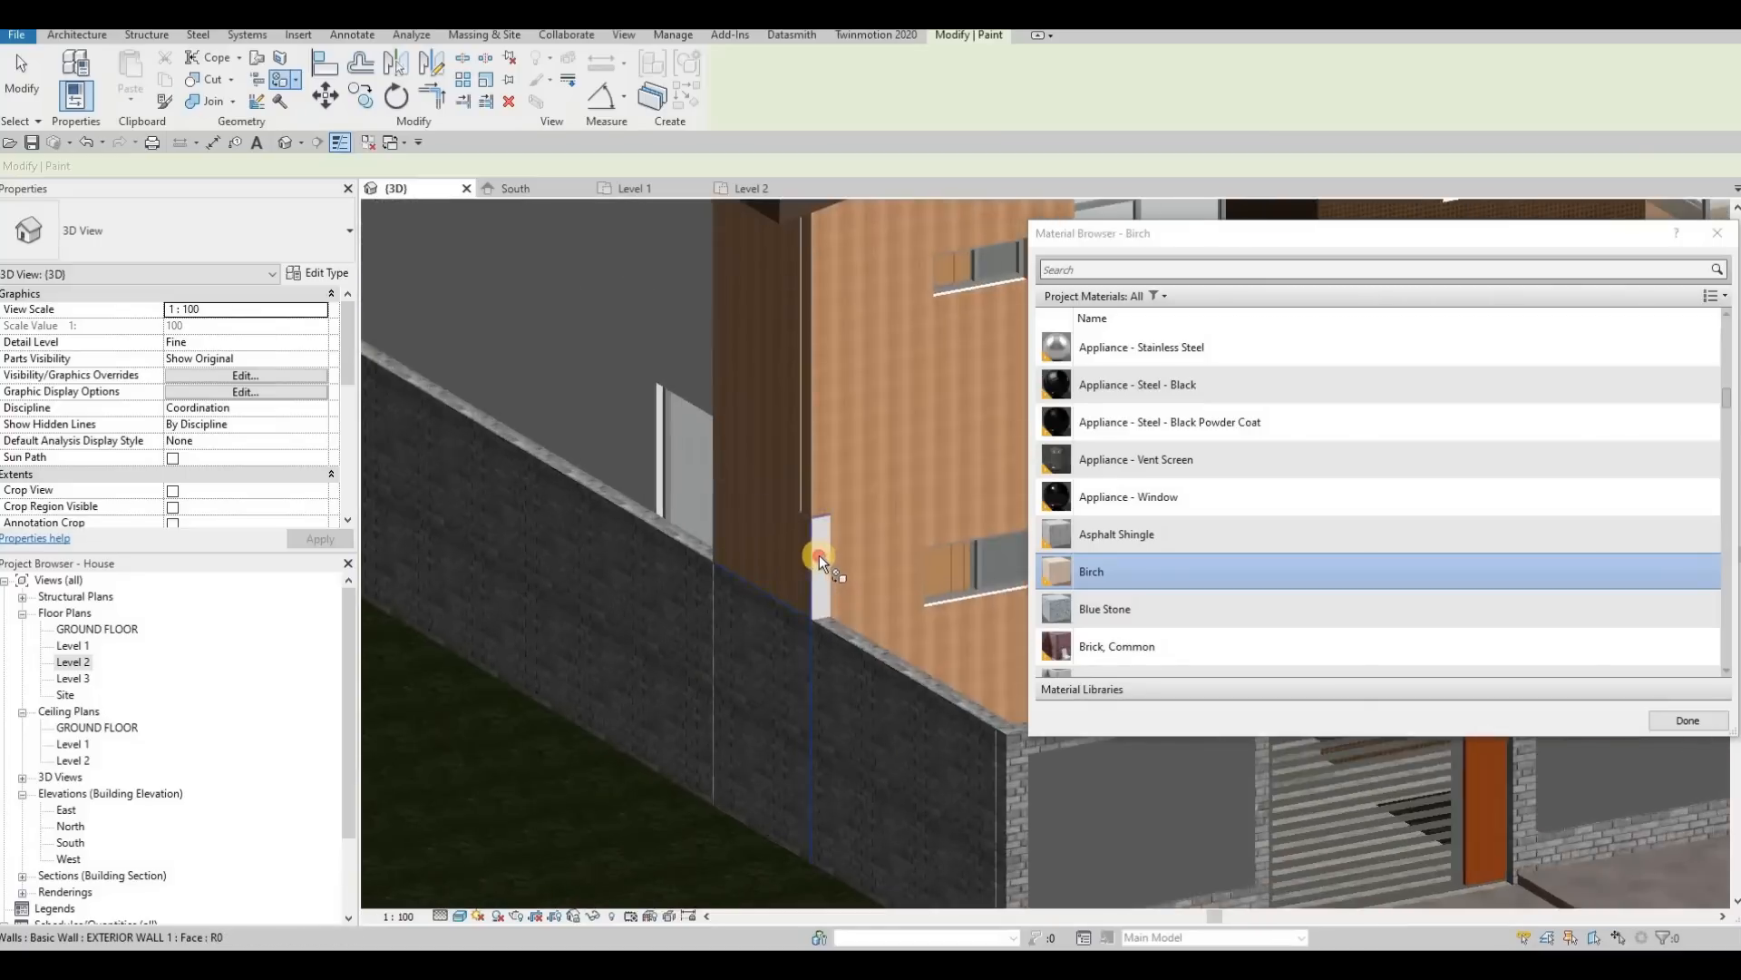
Step: Paint the upper and lower faces of the return wall facing the entrance door with Birch
{"action": "scroll", "coordinate": [771, 521], "scroll_direction": "down", "scroll_amount": 3}
{"action": "middle_click_drag", "start_coordinate": [572, 451], "coordinate": [532, 368], "text": "shift"}
{"action": "left_click", "coordinate": [531, 370]}
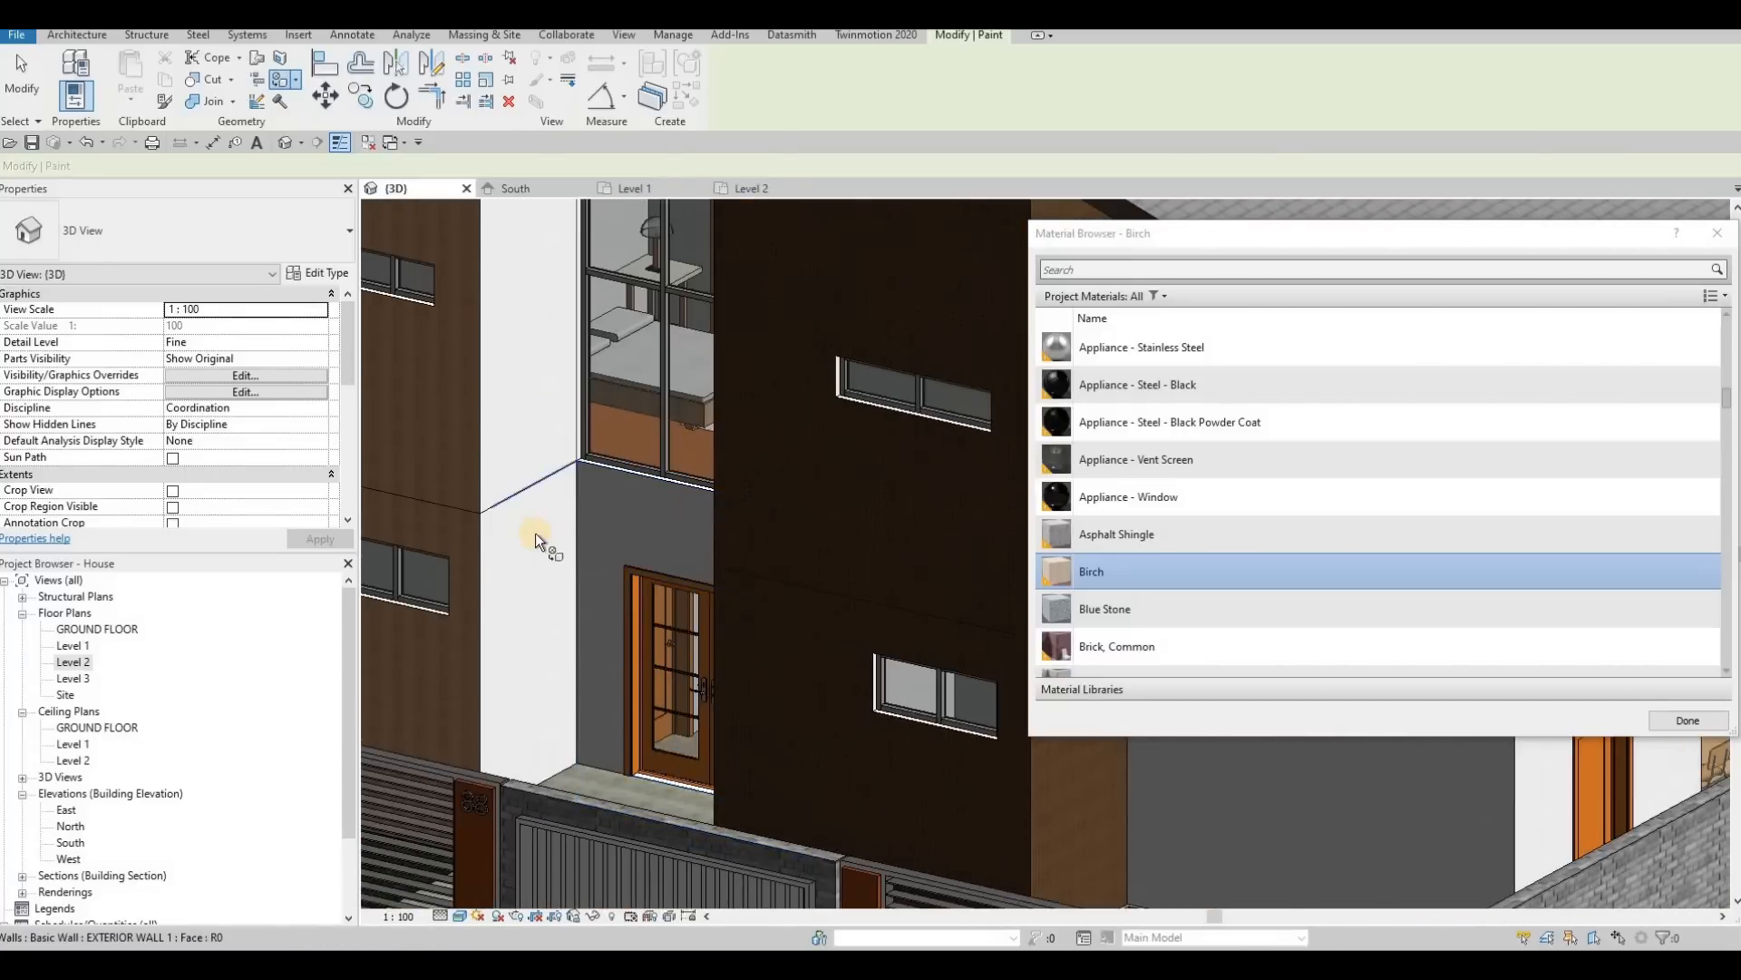
{"action": "left_click", "coordinate": [531, 534]}
Step: Paint the upper and lower faces of the narrow return behind the Birch front volume, above the boundary wall, with Birch
{"action": "scroll", "coordinate": [582, 475], "scroll_direction": "down", "scroll_amount": 4}
{"action": "middle_click_drag", "start_coordinate": [731, 496], "coordinate": [1079, 614]}
{"action": "middle_click_drag", "start_coordinate": [916, 560], "coordinate": [509, 463], "text": "shift"}
{"action": "middle_click_drag", "start_coordinate": [831, 526], "coordinate": [807, 400], "text": "shift"}
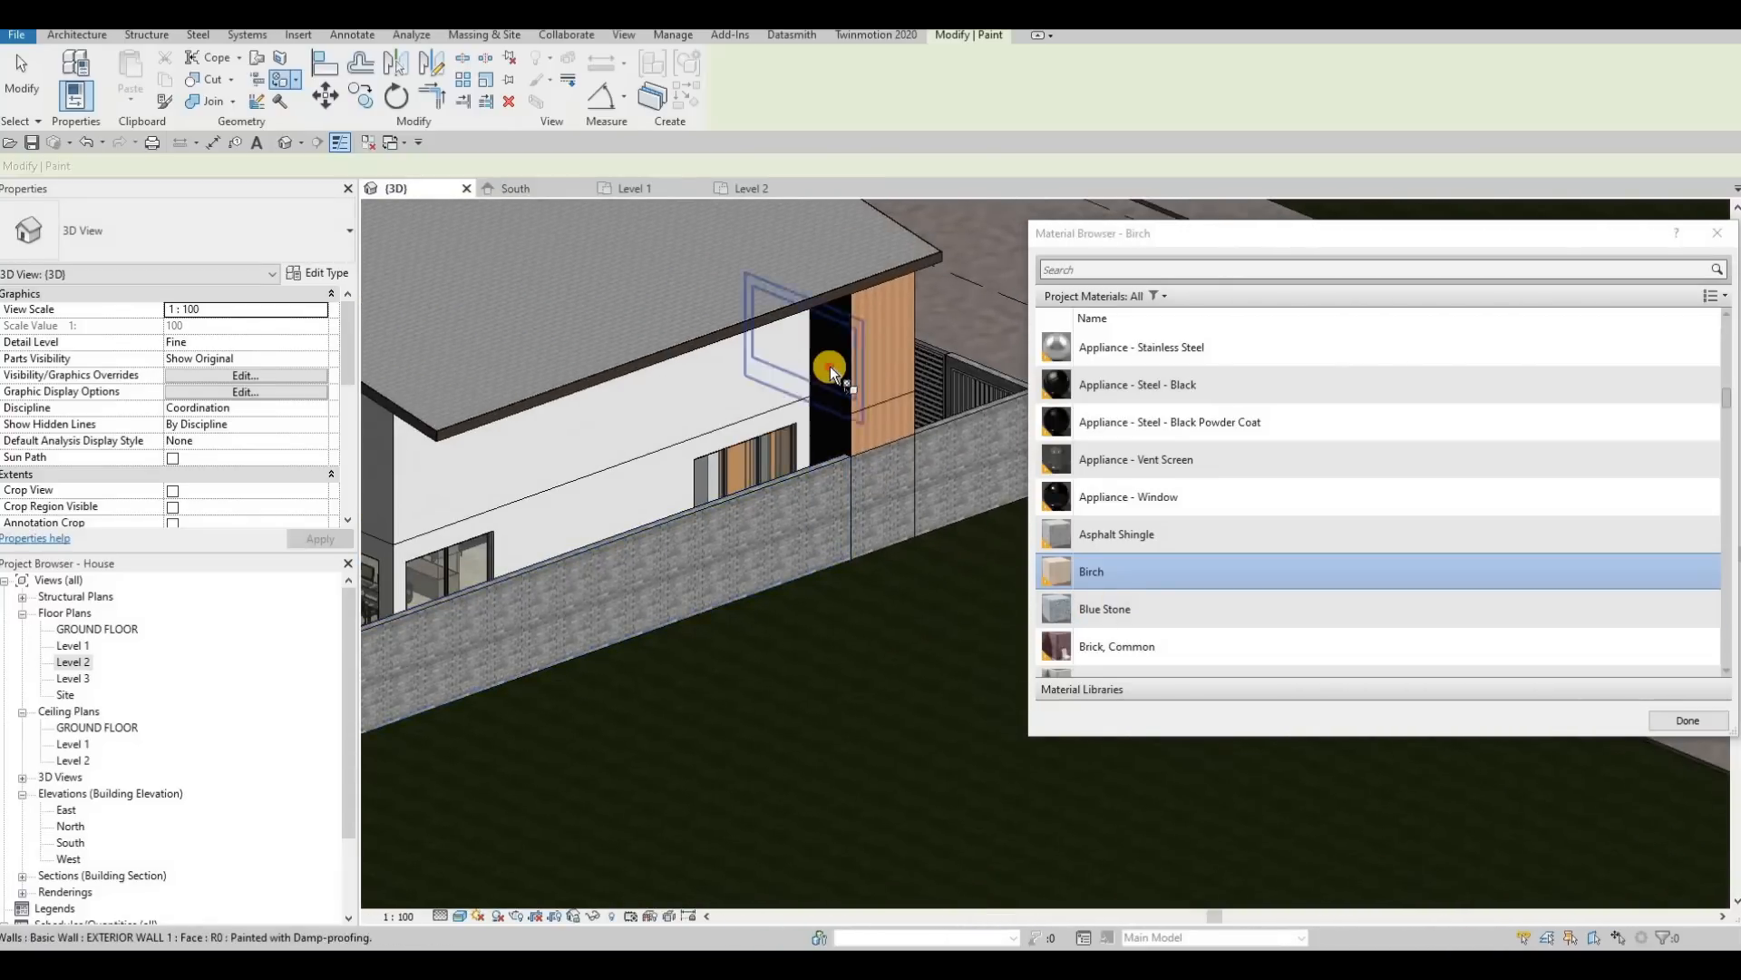
{"action": "left_click", "coordinate": [830, 367]}
{"action": "scroll", "coordinate": [836, 426], "scroll_direction": "up", "scroll_amount": 3}
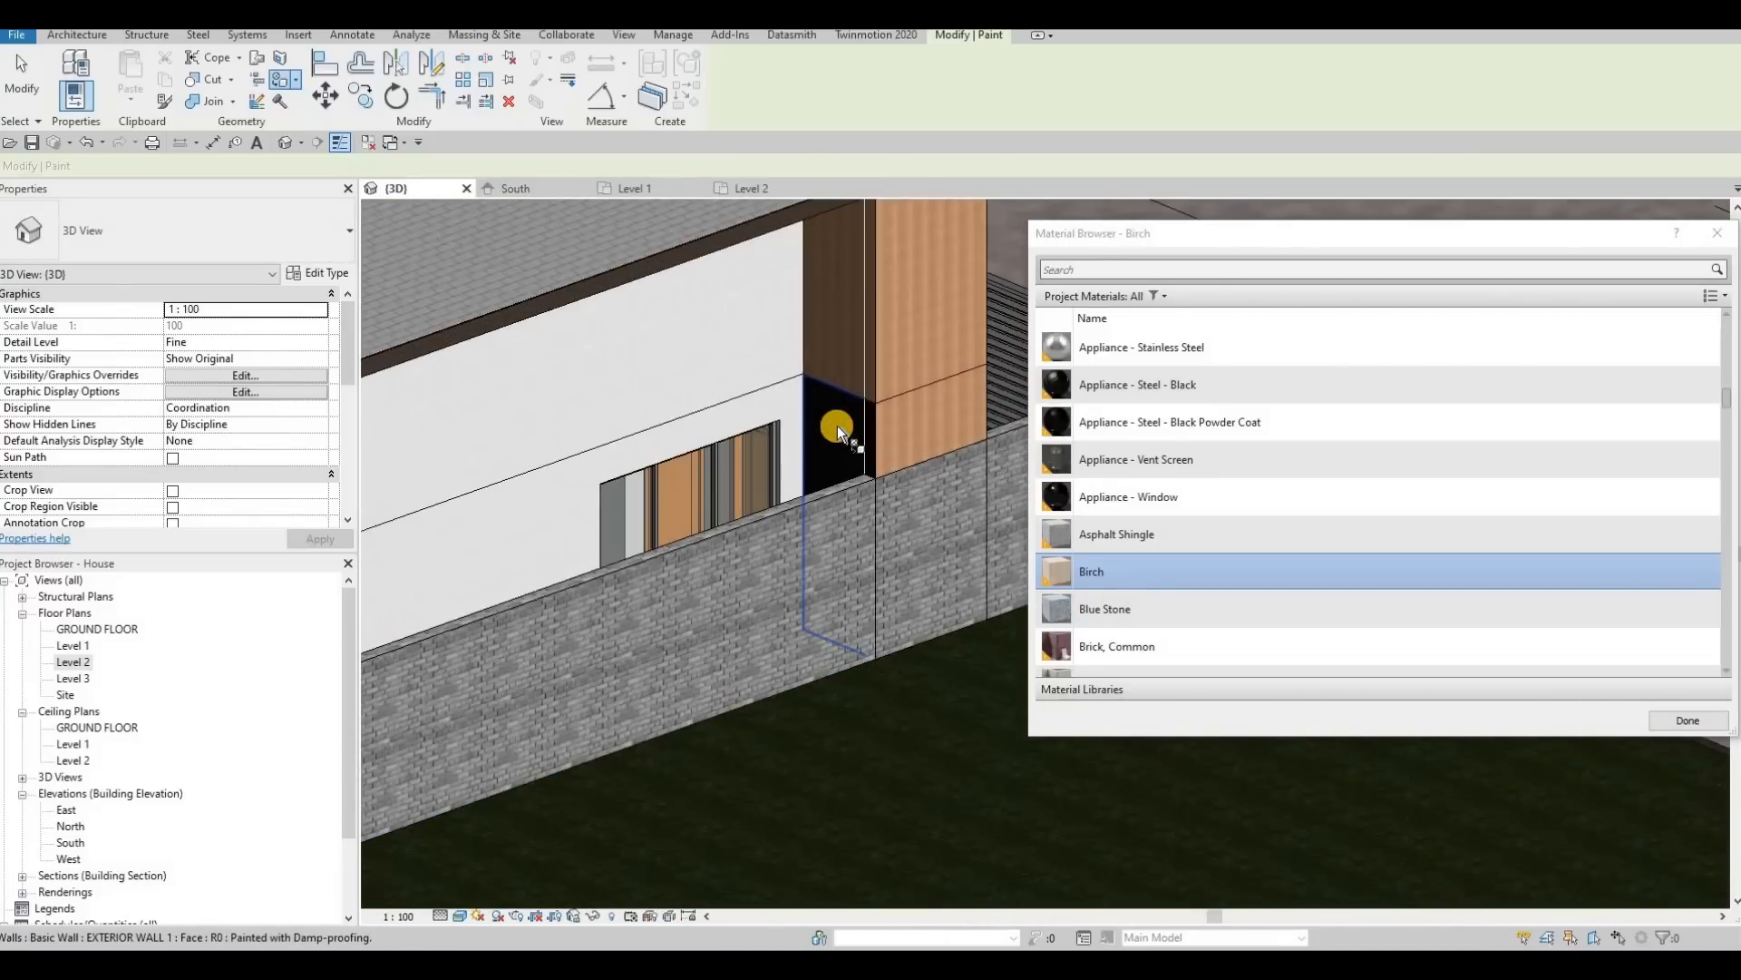
{"action": "left_click", "coordinate": [836, 426]}
Step: End the painting and examine the Birch finish across the street-side facade in the 3D view
{"action": "scroll", "coordinate": [851, 428], "scroll_direction": "down", "scroll_amount": 3}
{"action": "middle_click_drag", "start_coordinate": [677, 486], "coordinate": [797, 395], "text": "shift"}
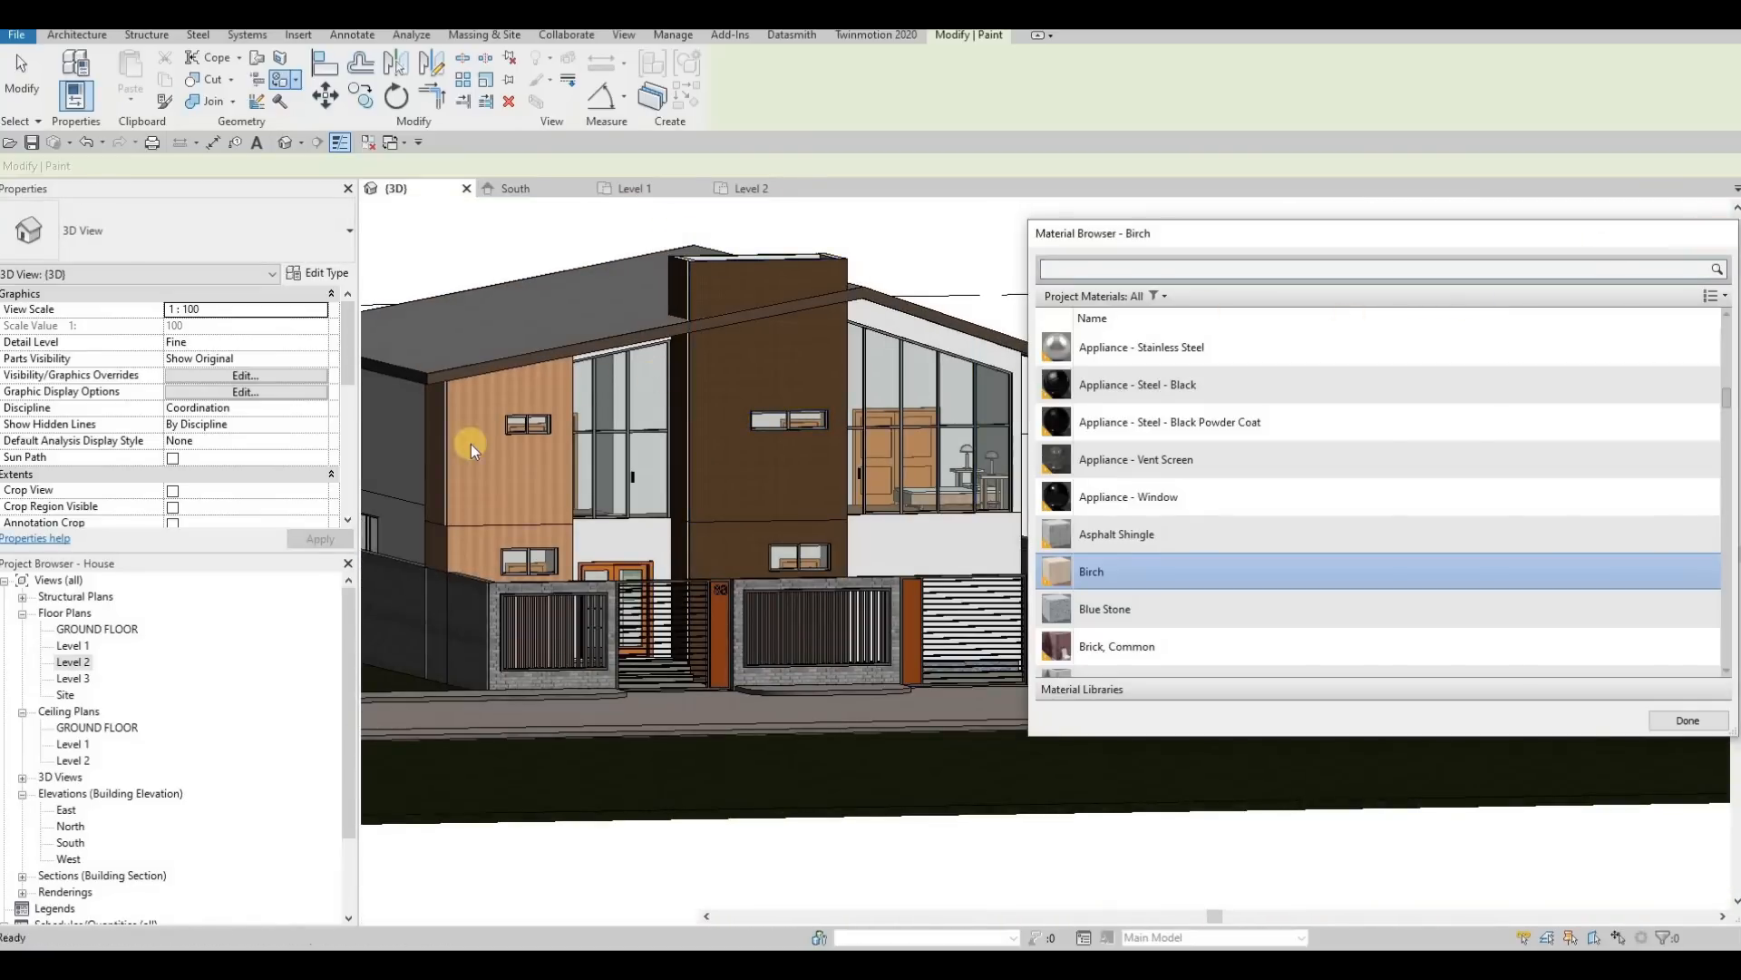
{"action": "key", "text": "Escape"}
{"action": "middle_click_drag", "start_coordinate": [475, 495], "coordinate": [563, 523], "text": "shift"}
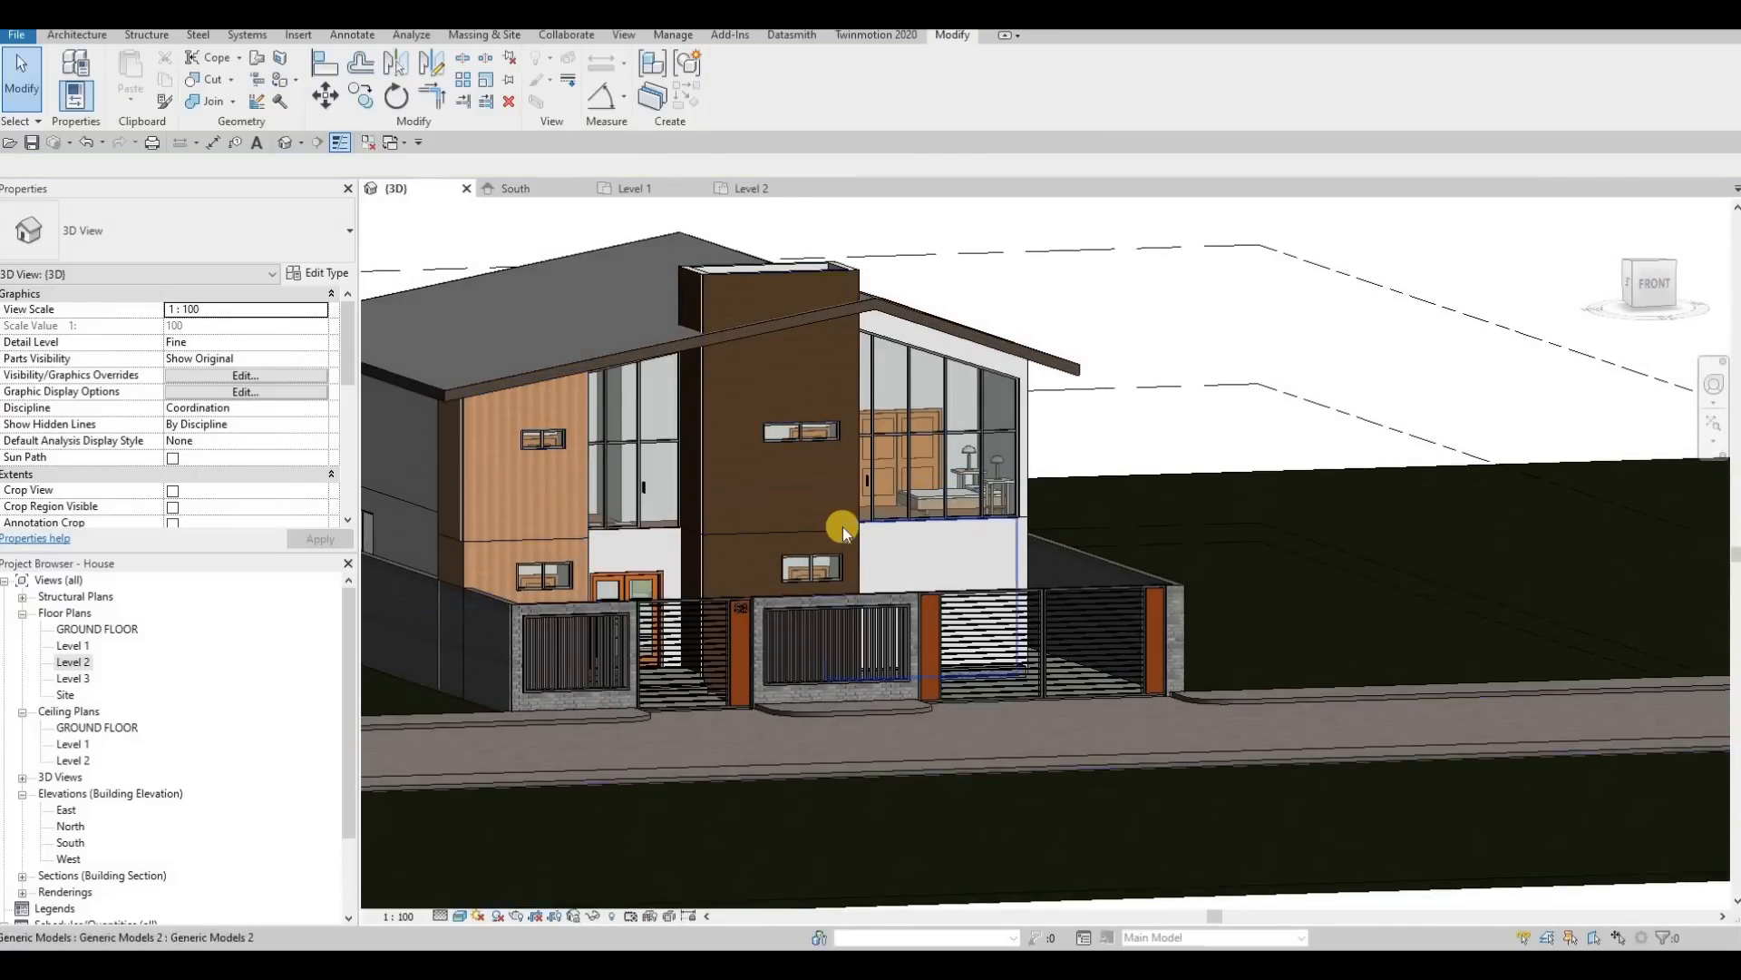
{"action": "middle_click_drag", "start_coordinate": [872, 495], "coordinate": [1089, 493], "text": "shift"}
{"action": "scroll", "coordinate": [1043, 511], "scroll_direction": "up", "scroll_amount": 2}
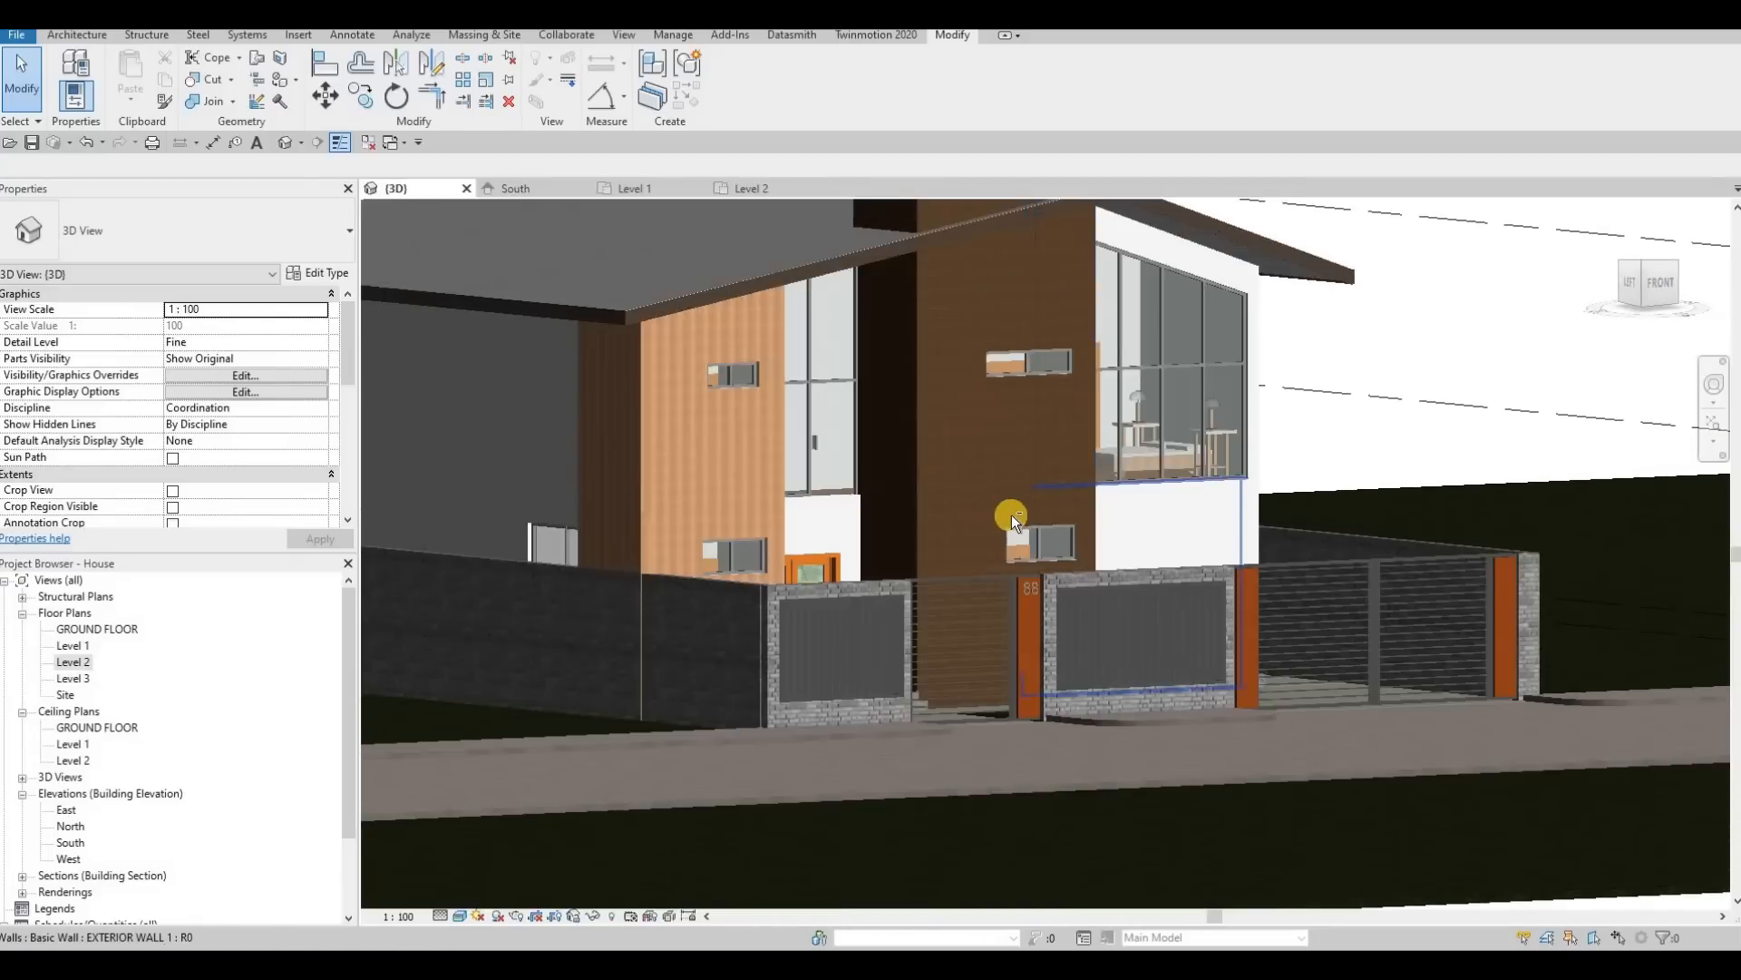
Step: Open the South elevation showing the street-side facade around the Level 2 line
{"action": "middle_click_drag", "start_coordinate": [937, 548], "coordinate": [816, 595], "text": "shift"}
{"action": "scroll", "coordinate": [914, 535], "scroll_direction": "up", "scroll_amount": 3}
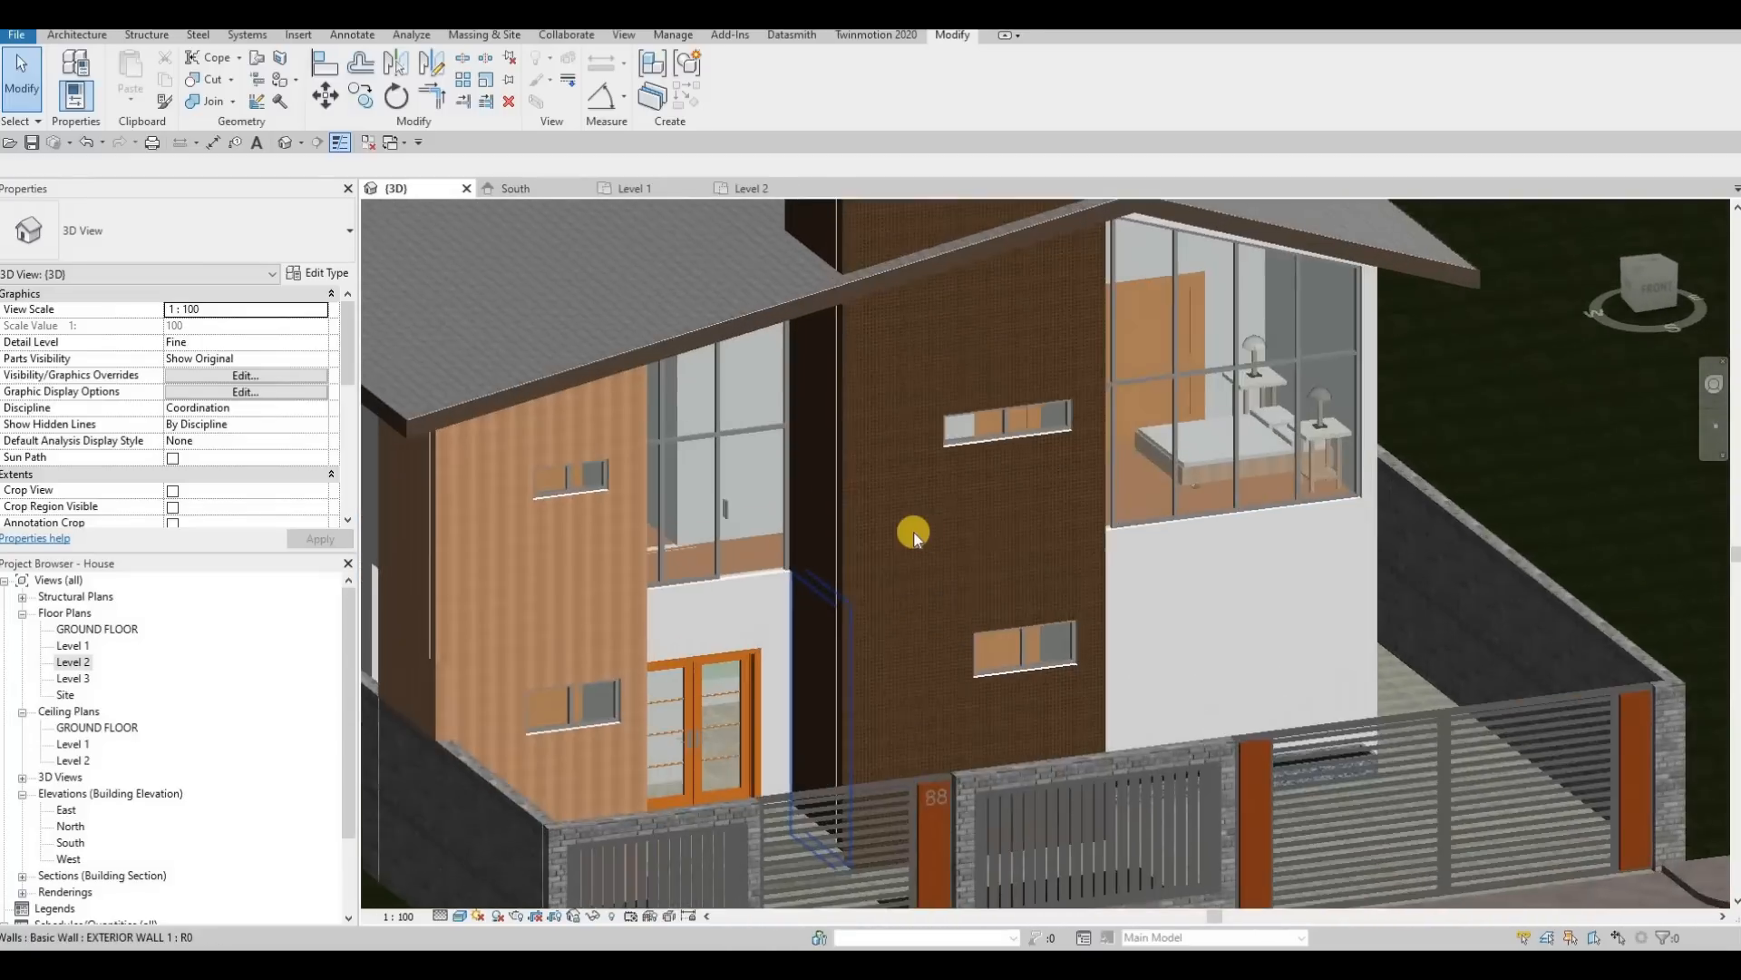
{"action": "scroll", "coordinate": [914, 535], "scroll_direction": "down", "scroll_amount": 3}
{"action": "middle_click_drag", "start_coordinate": [993, 535], "coordinate": [1170, 451], "text": "shift"}
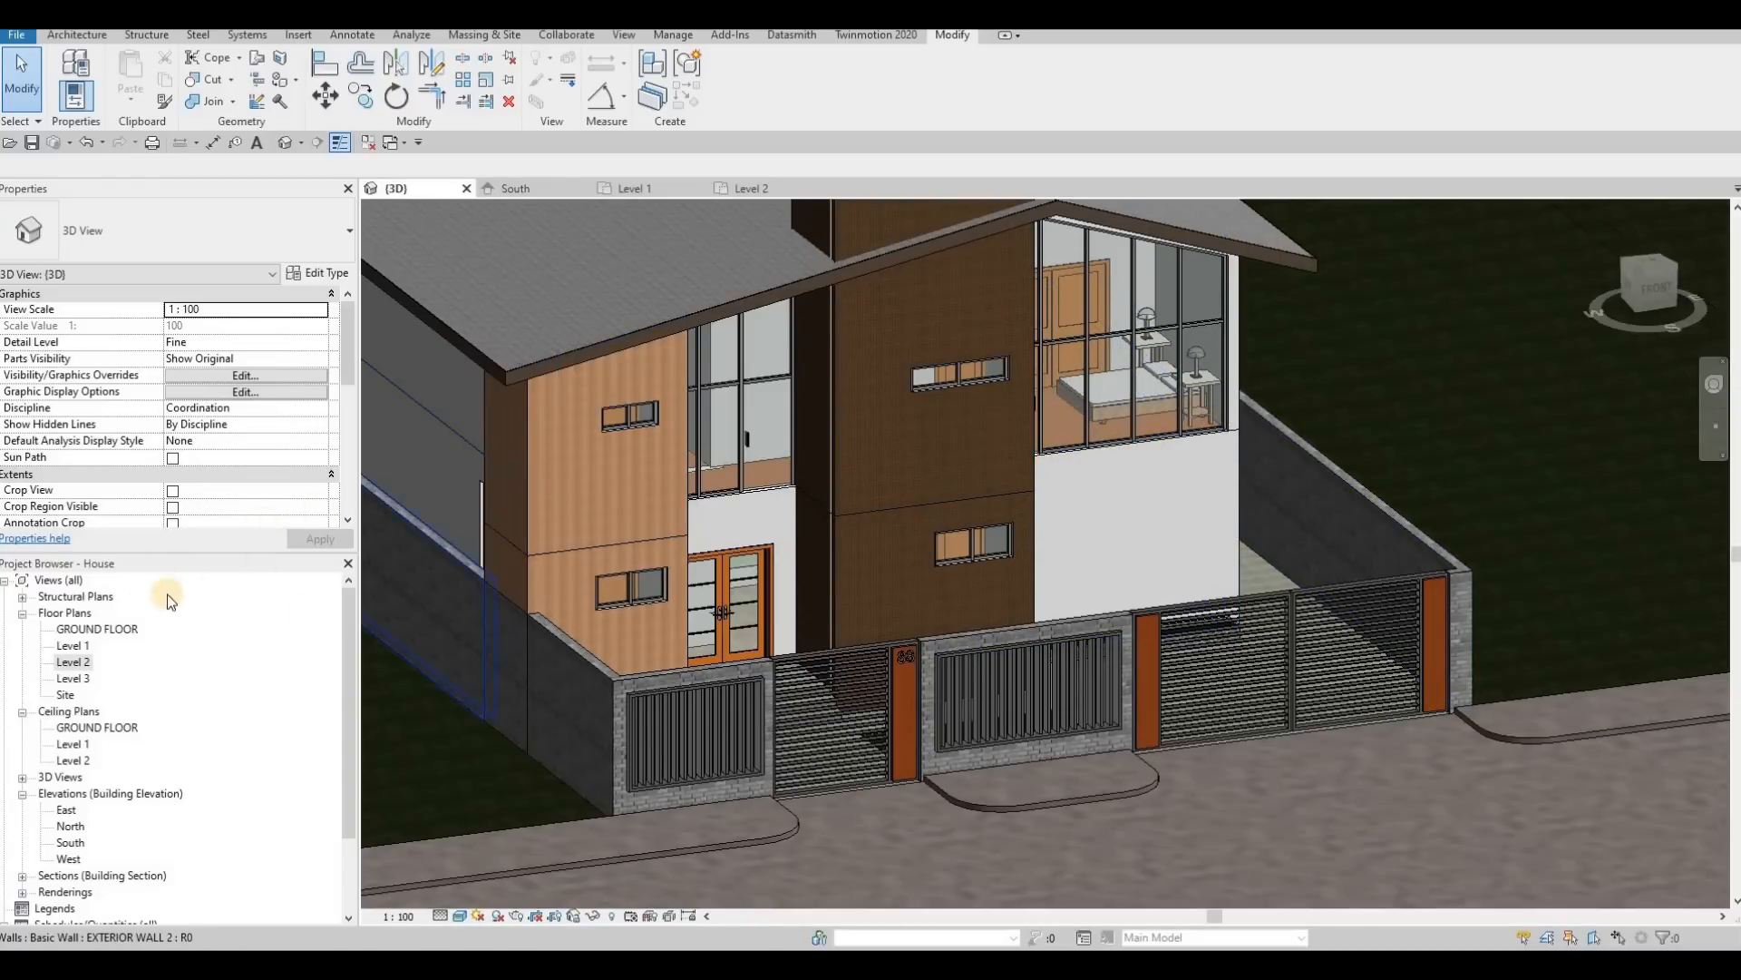
{"action": "left_click", "coordinate": [552, 186]}
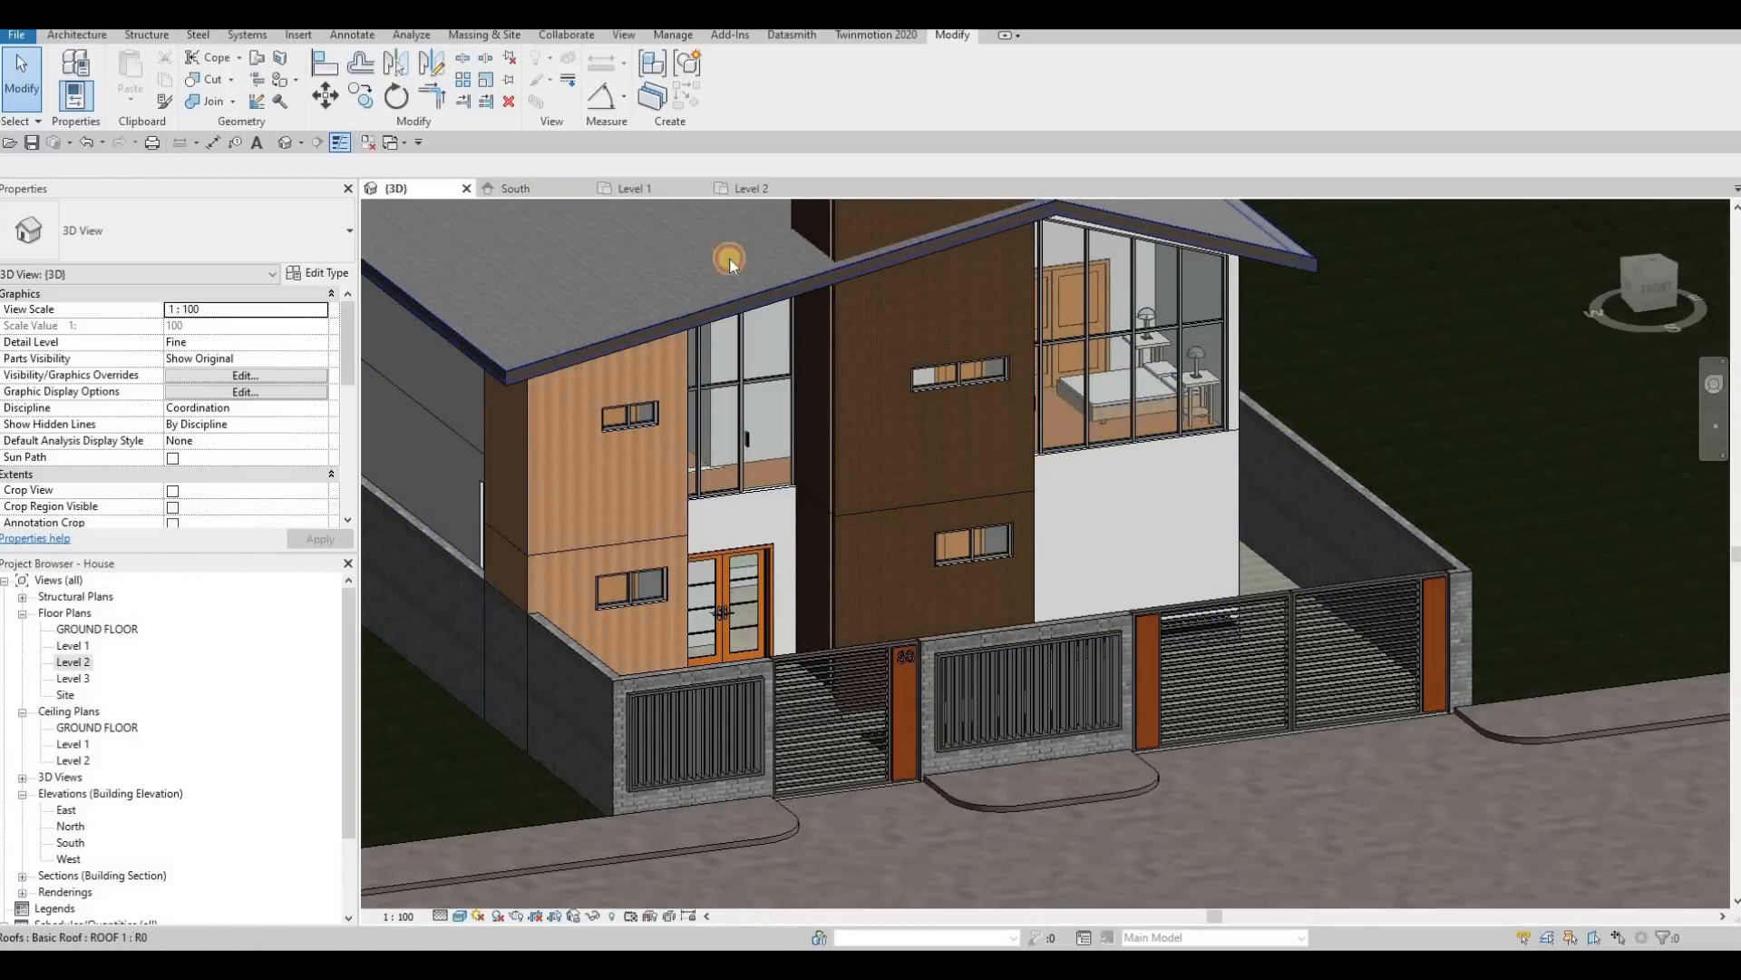
{"action": "middle_click_drag", "start_coordinate": [537, 347], "coordinate": [778, 434]}
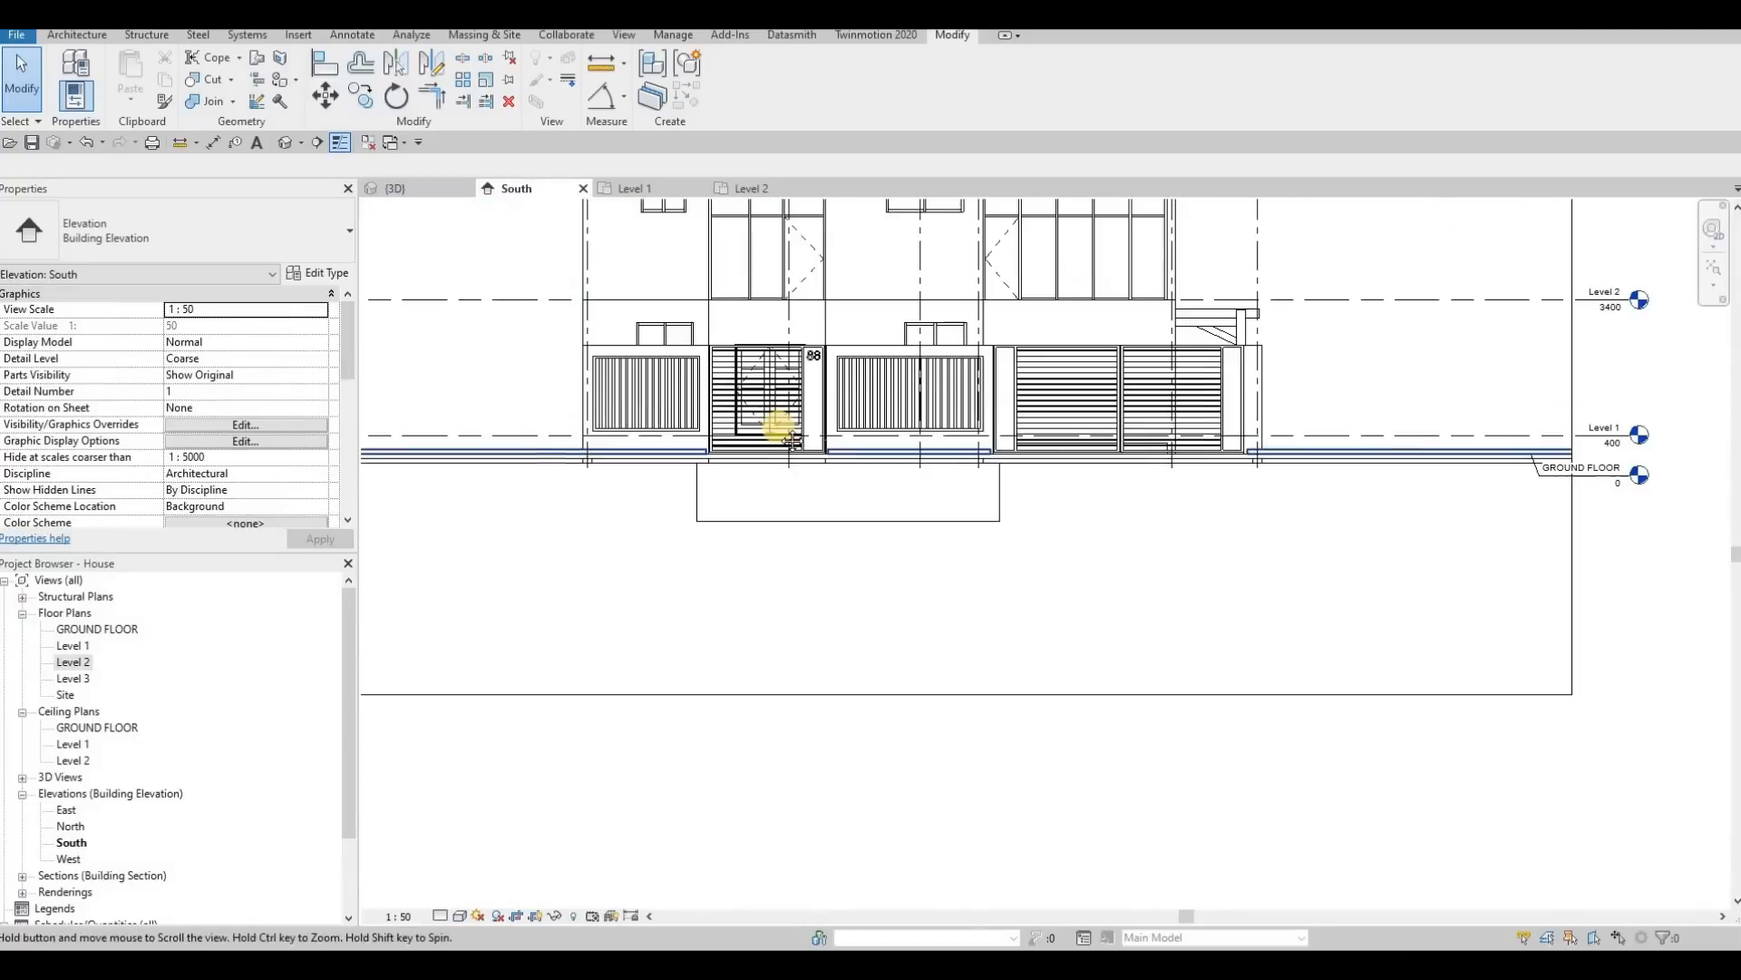
{"action": "key", "text": "Escape"}
{"action": "middle_click_drag", "start_coordinate": [923, 204], "coordinate": [946, 306]}
{"action": "scroll", "coordinate": [862, 363], "scroll_direction": "up", "scroll_amount": 2}
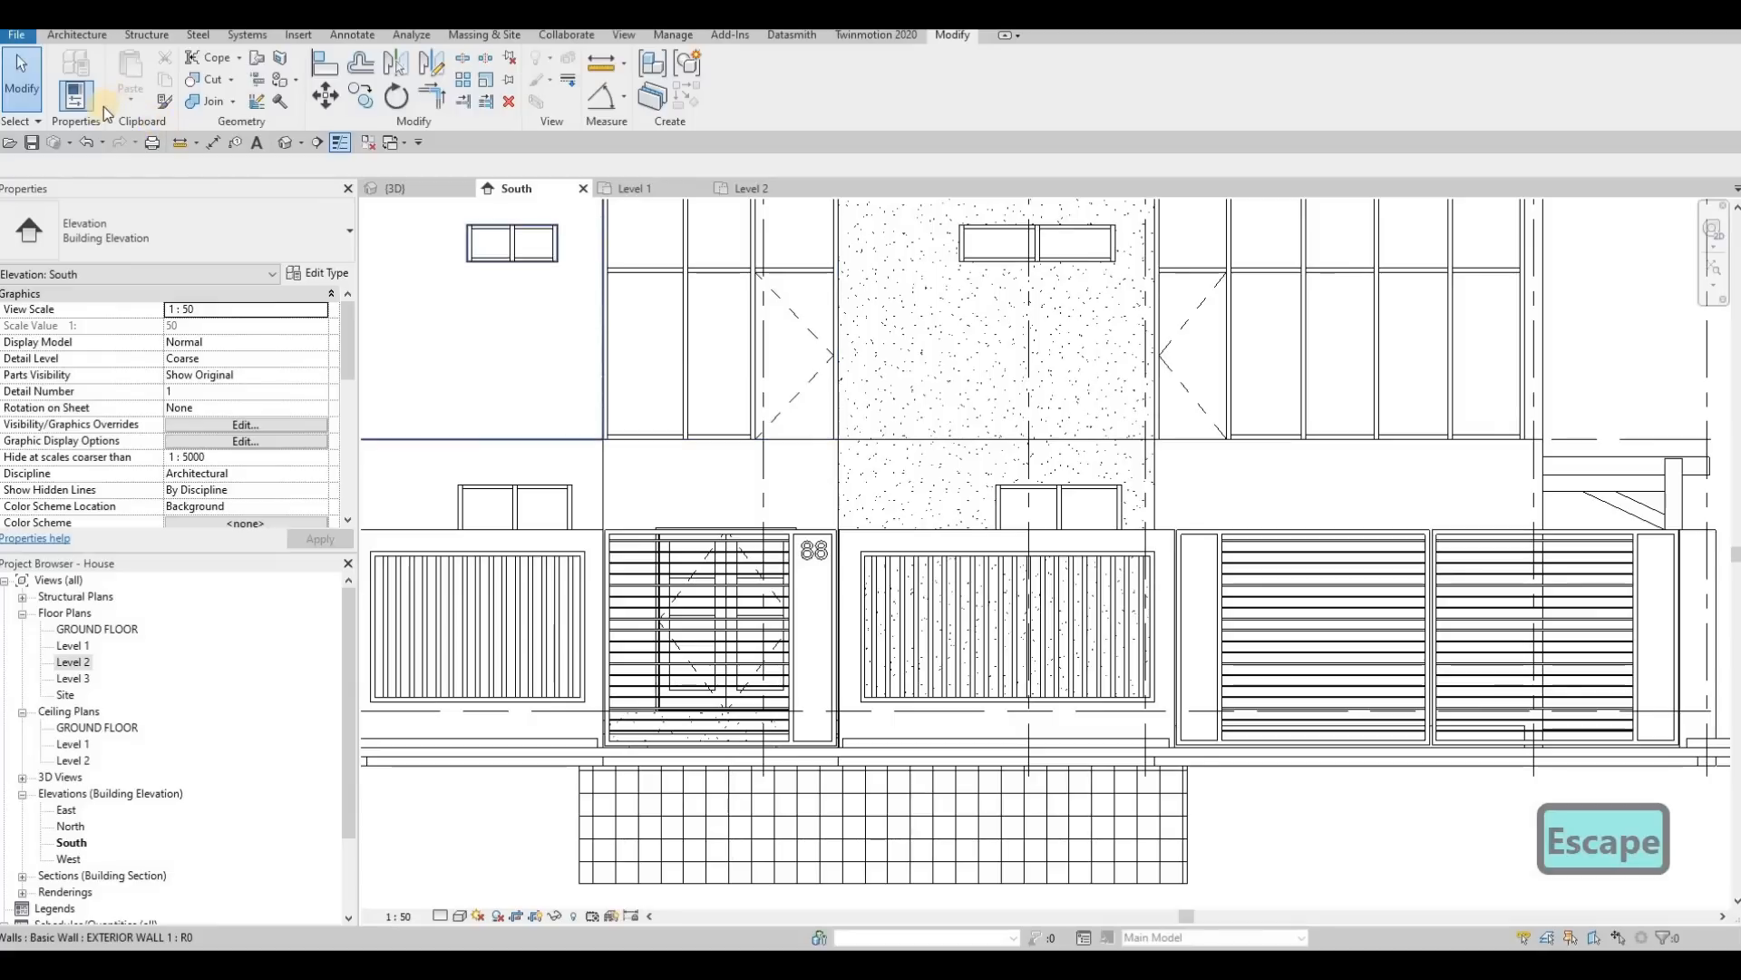
Step: Create an in-place model component in the Generic Models category, keeping the suggested name
{"action": "left_click", "coordinate": [80, 38]}
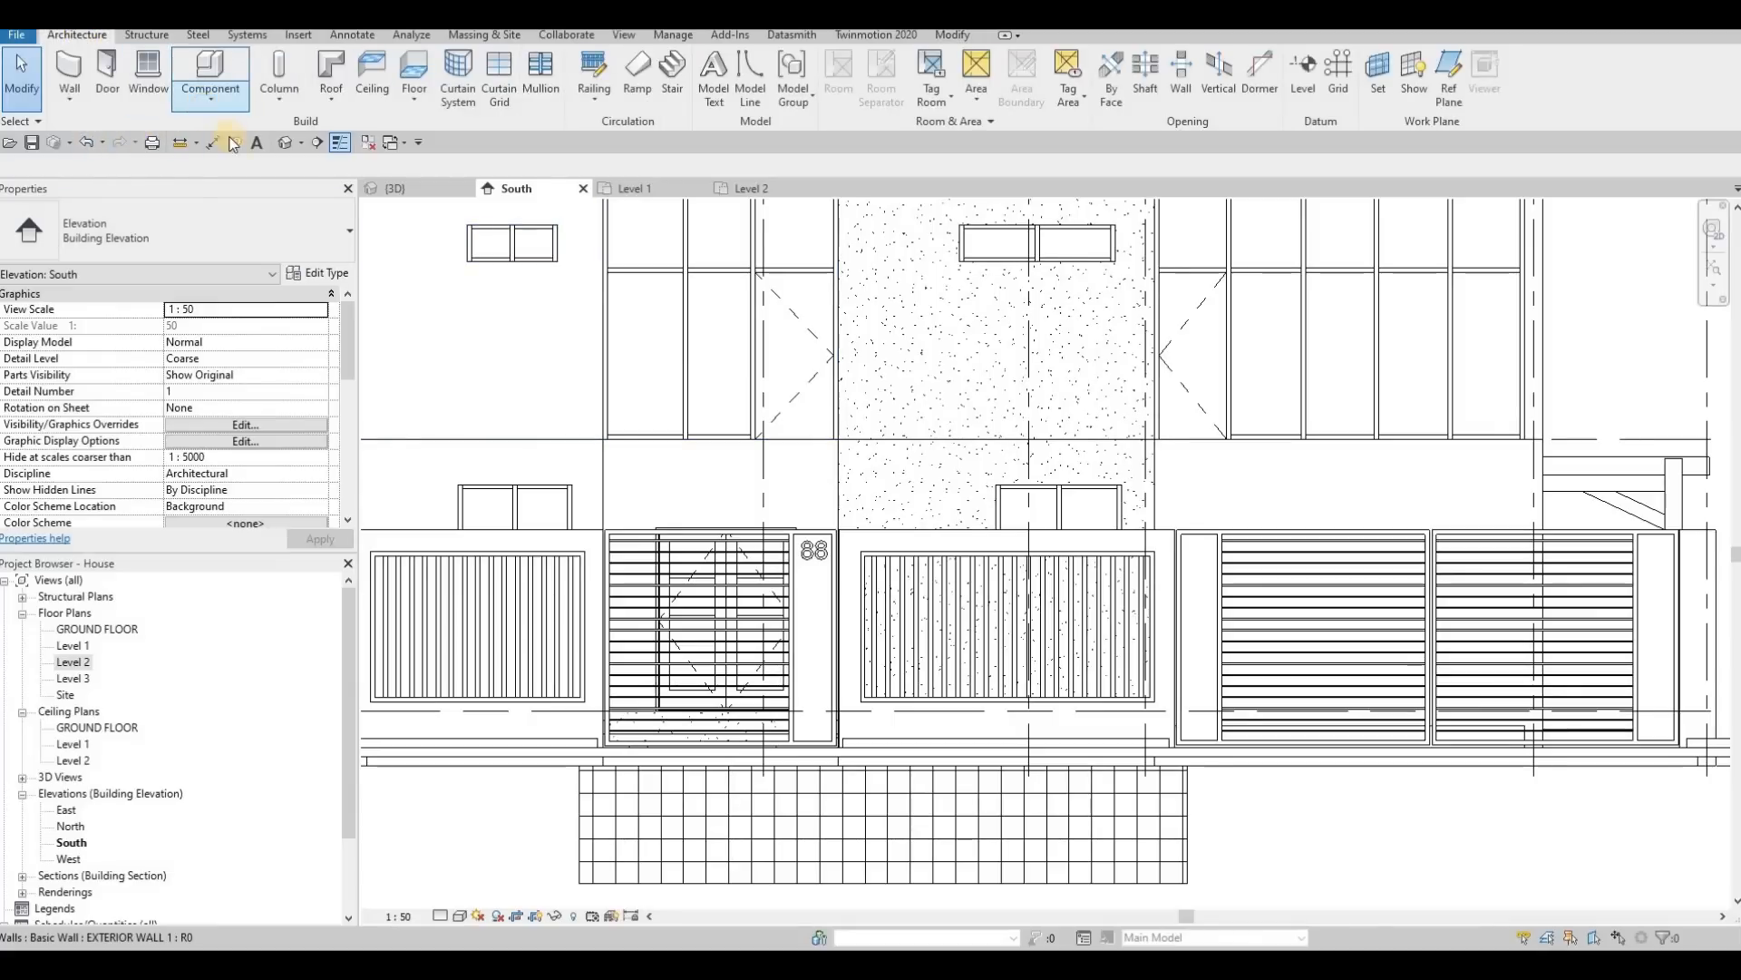
{"action": "left_click", "coordinate": [210, 97]}
{"action": "left_click", "coordinate": [258, 161]}
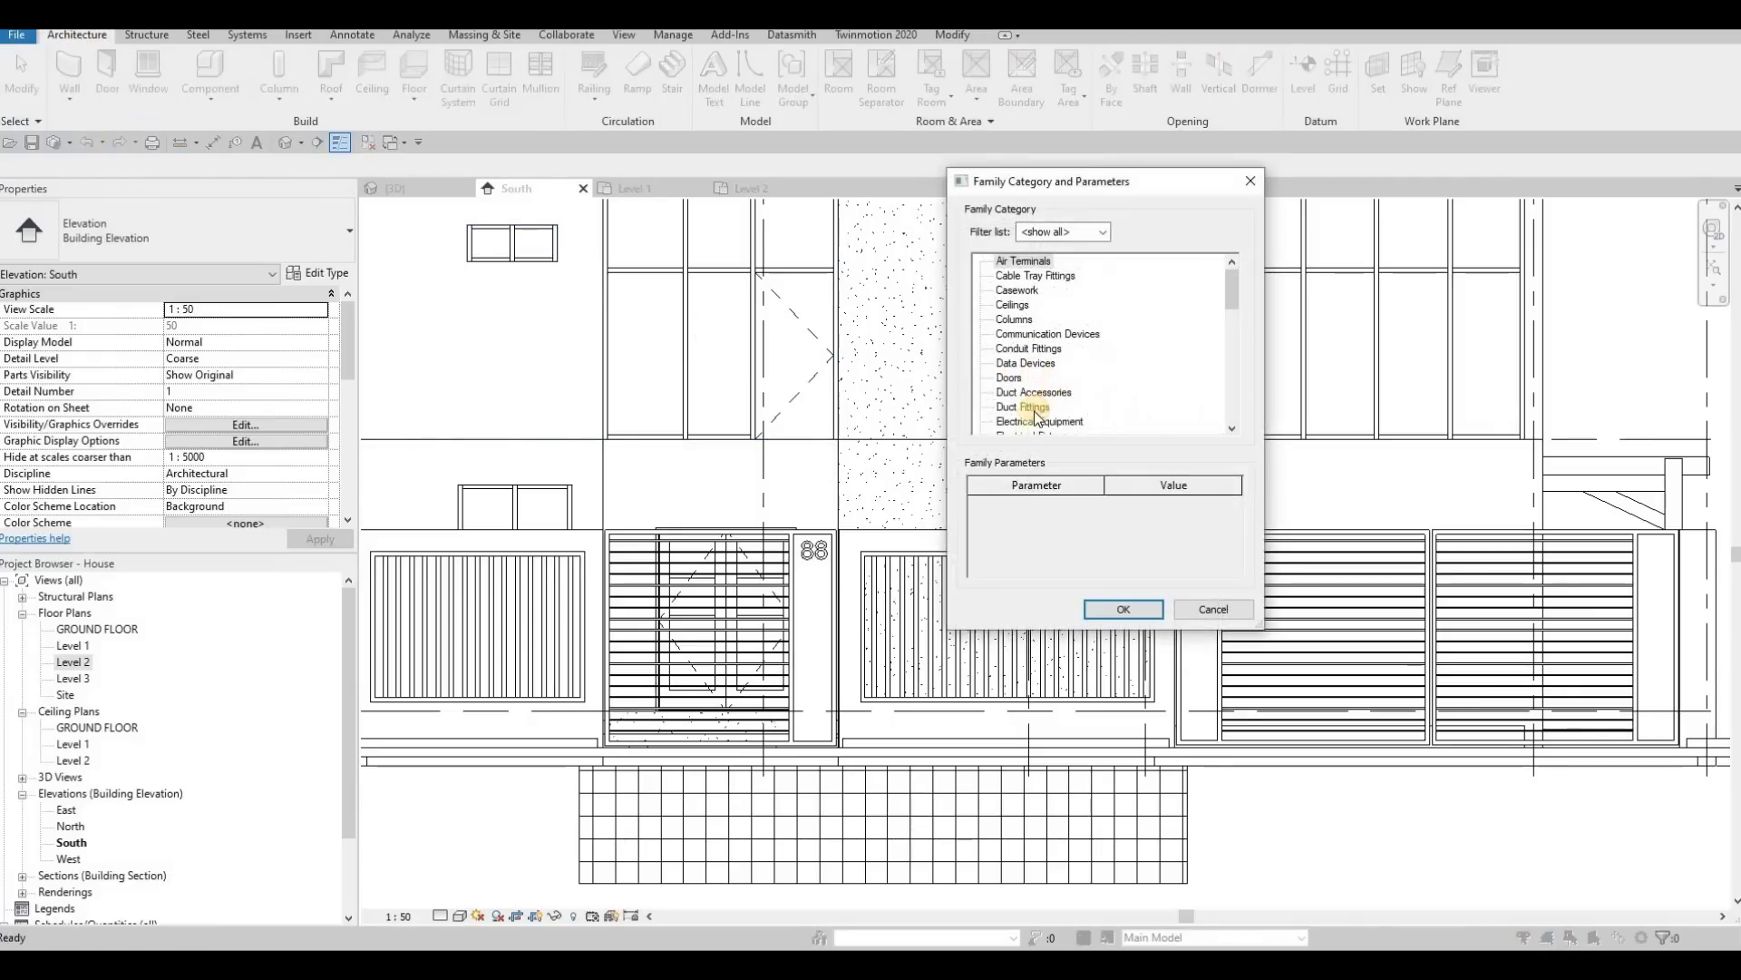
{"action": "scroll", "coordinate": [1039, 416], "scroll_direction": "down", "scroll_amount": 2}
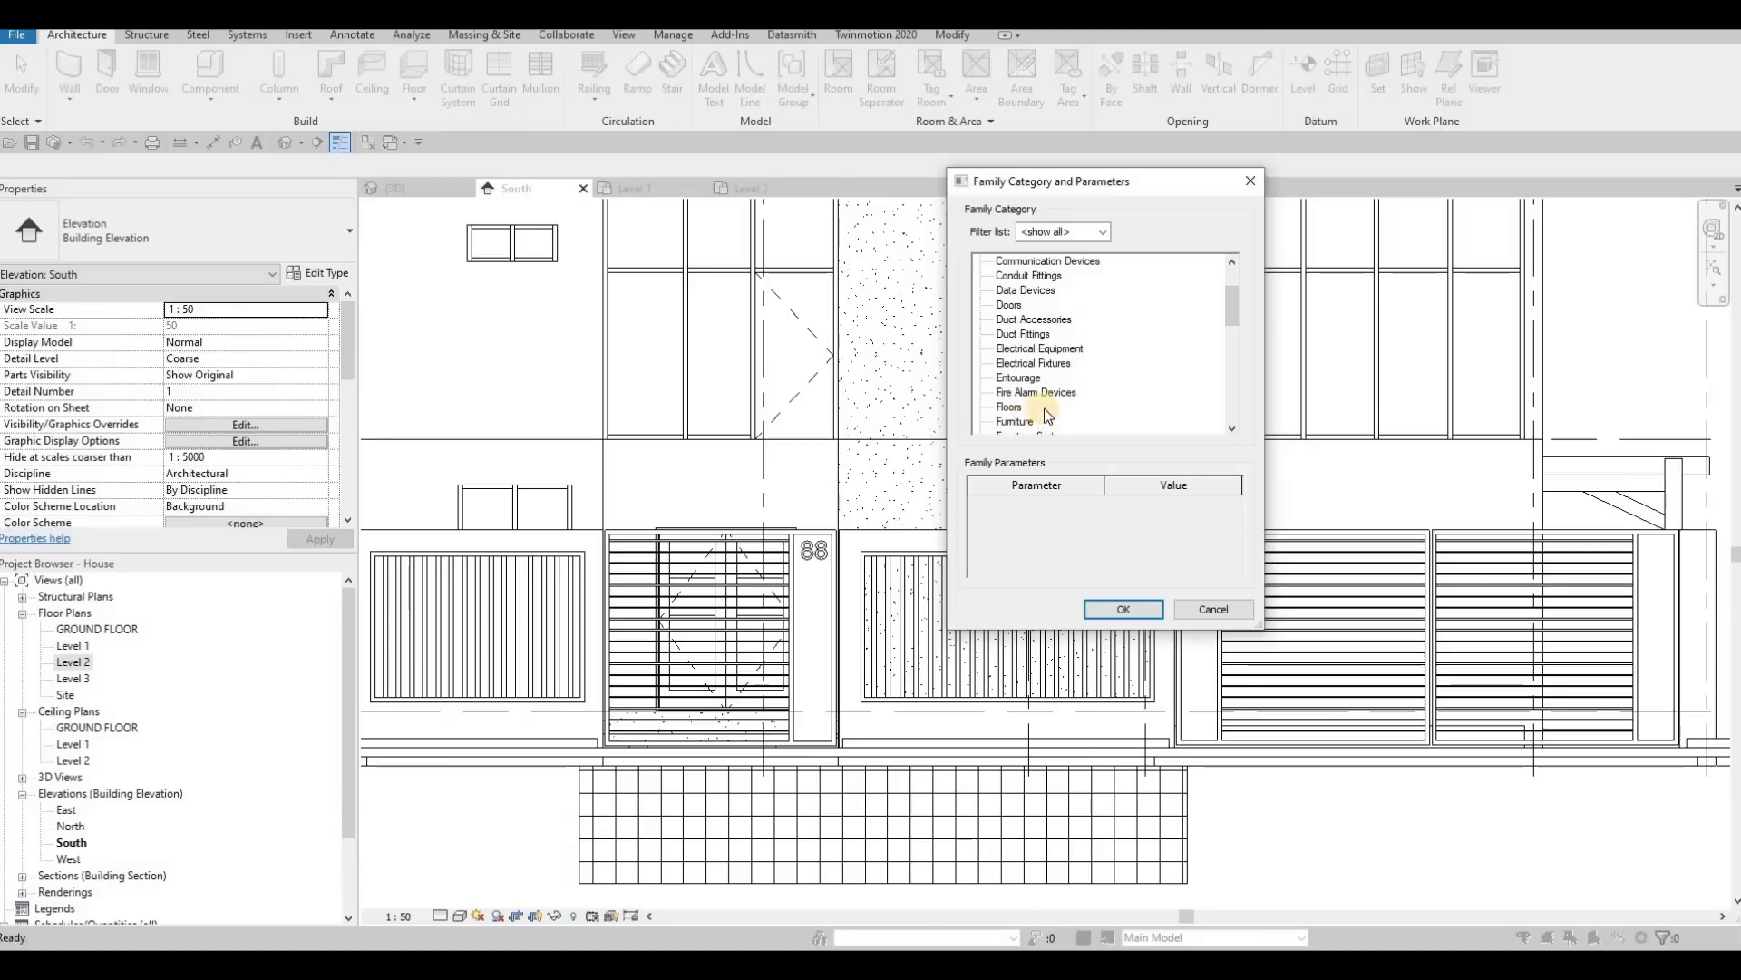
{"action": "scroll", "coordinate": [1043, 408], "scroll_direction": "down", "scroll_amount": 1}
{"action": "left_click", "coordinate": [1113, 609]}
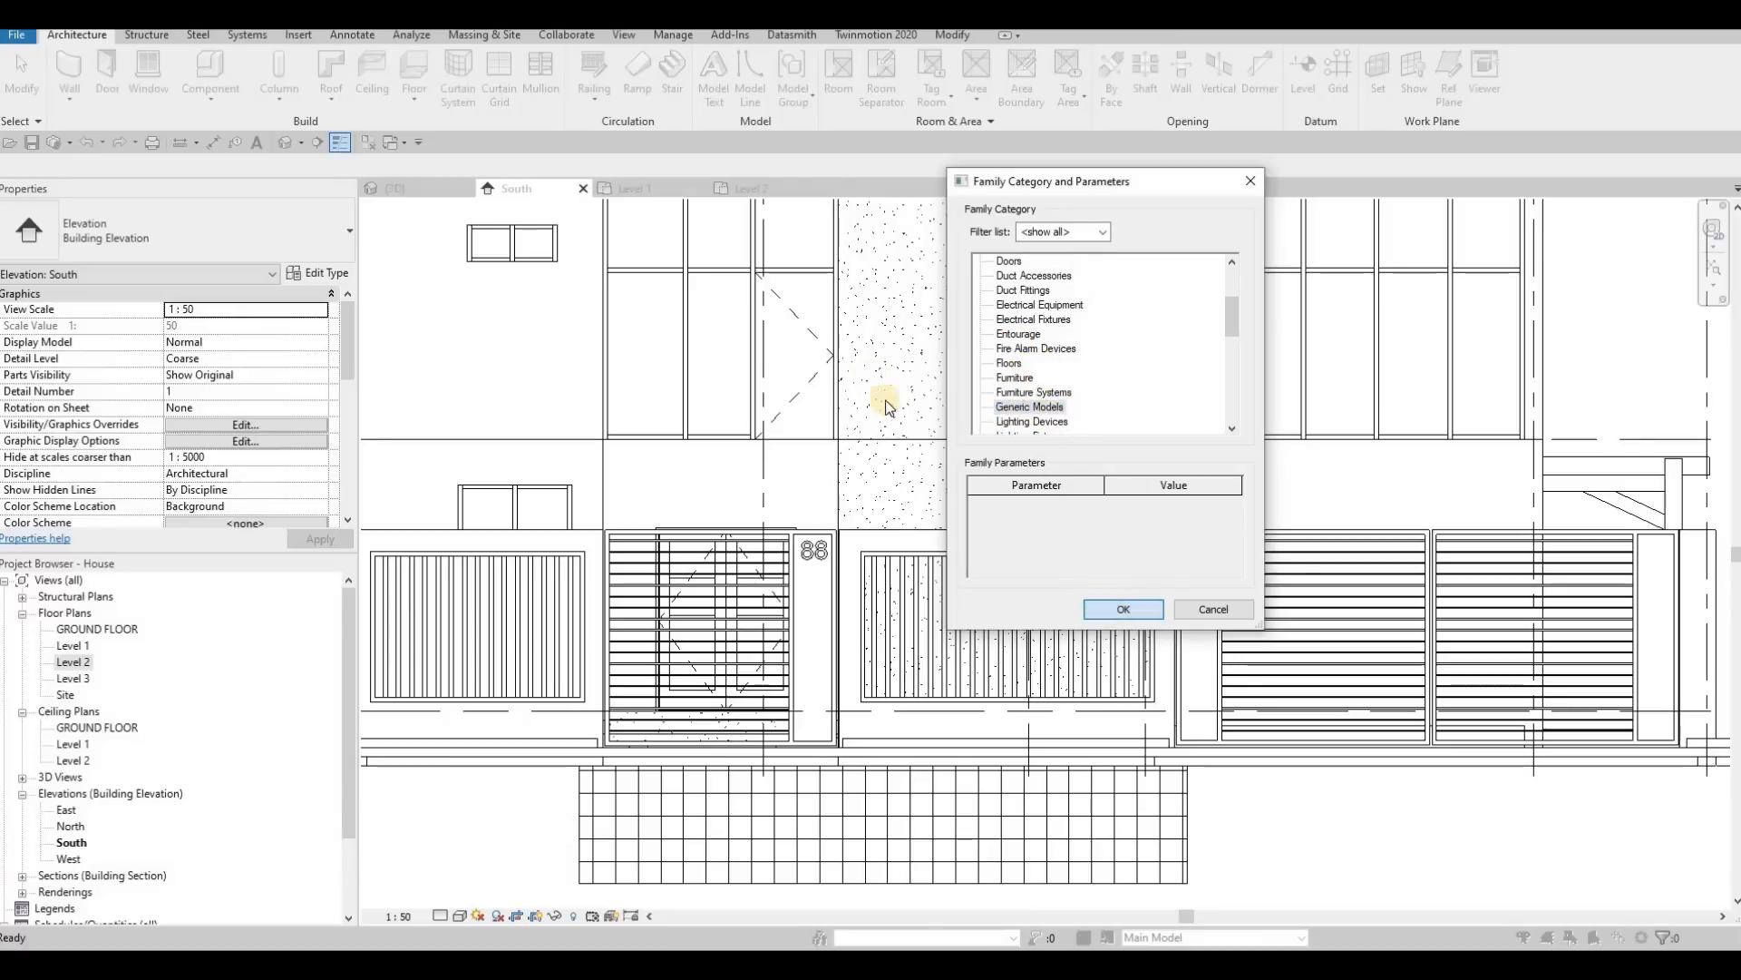
{"action": "key", "text": "Return"}
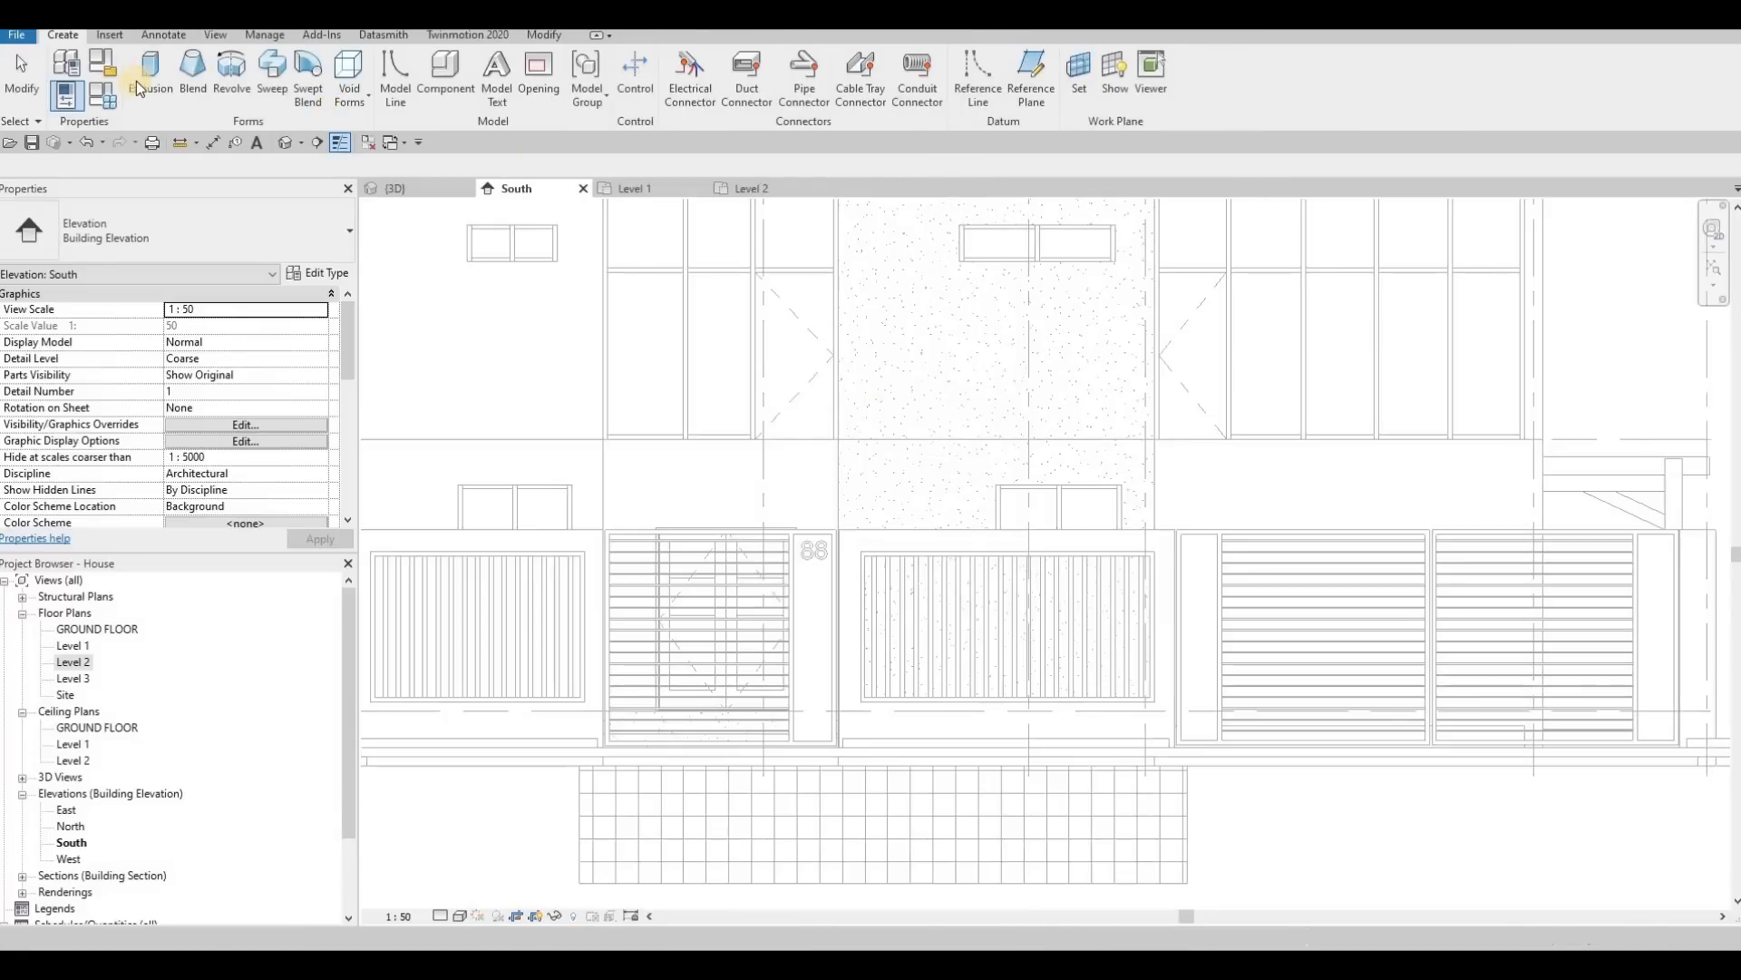
Step: Begin an extrusion on the face of the central front wall as the picked work plane, with Extrusion End at 1500
{"action": "left_click", "coordinate": [138, 83]}
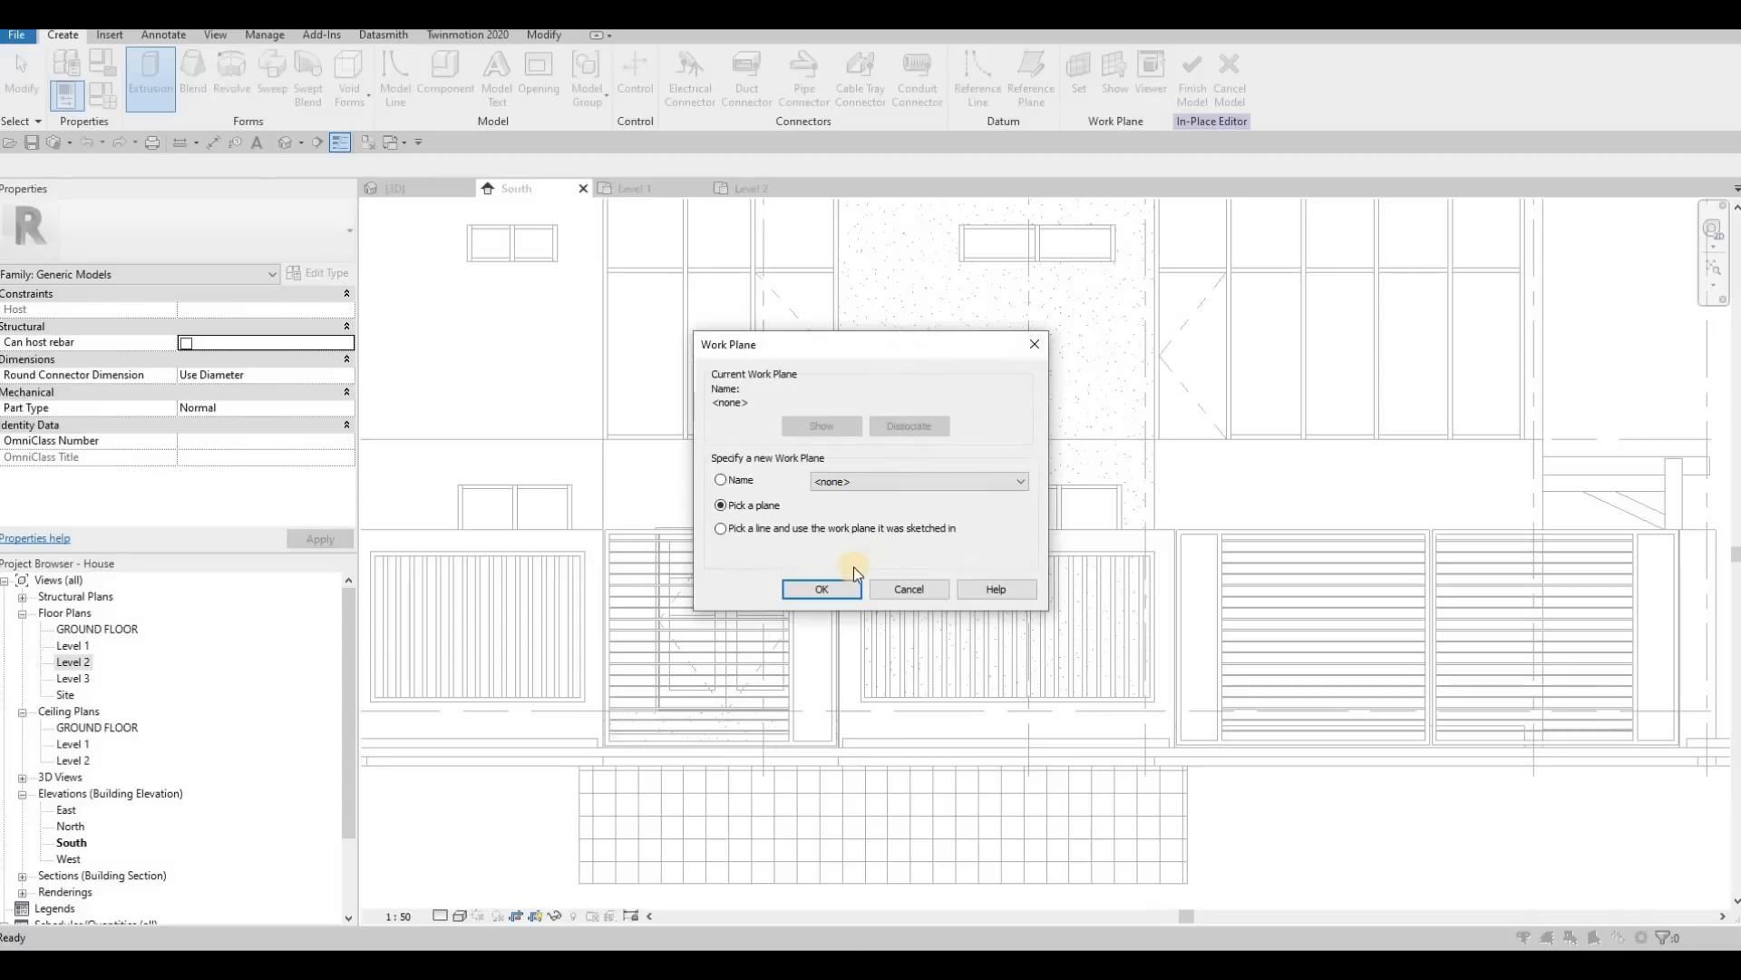
{"action": "key", "text": "Return"}
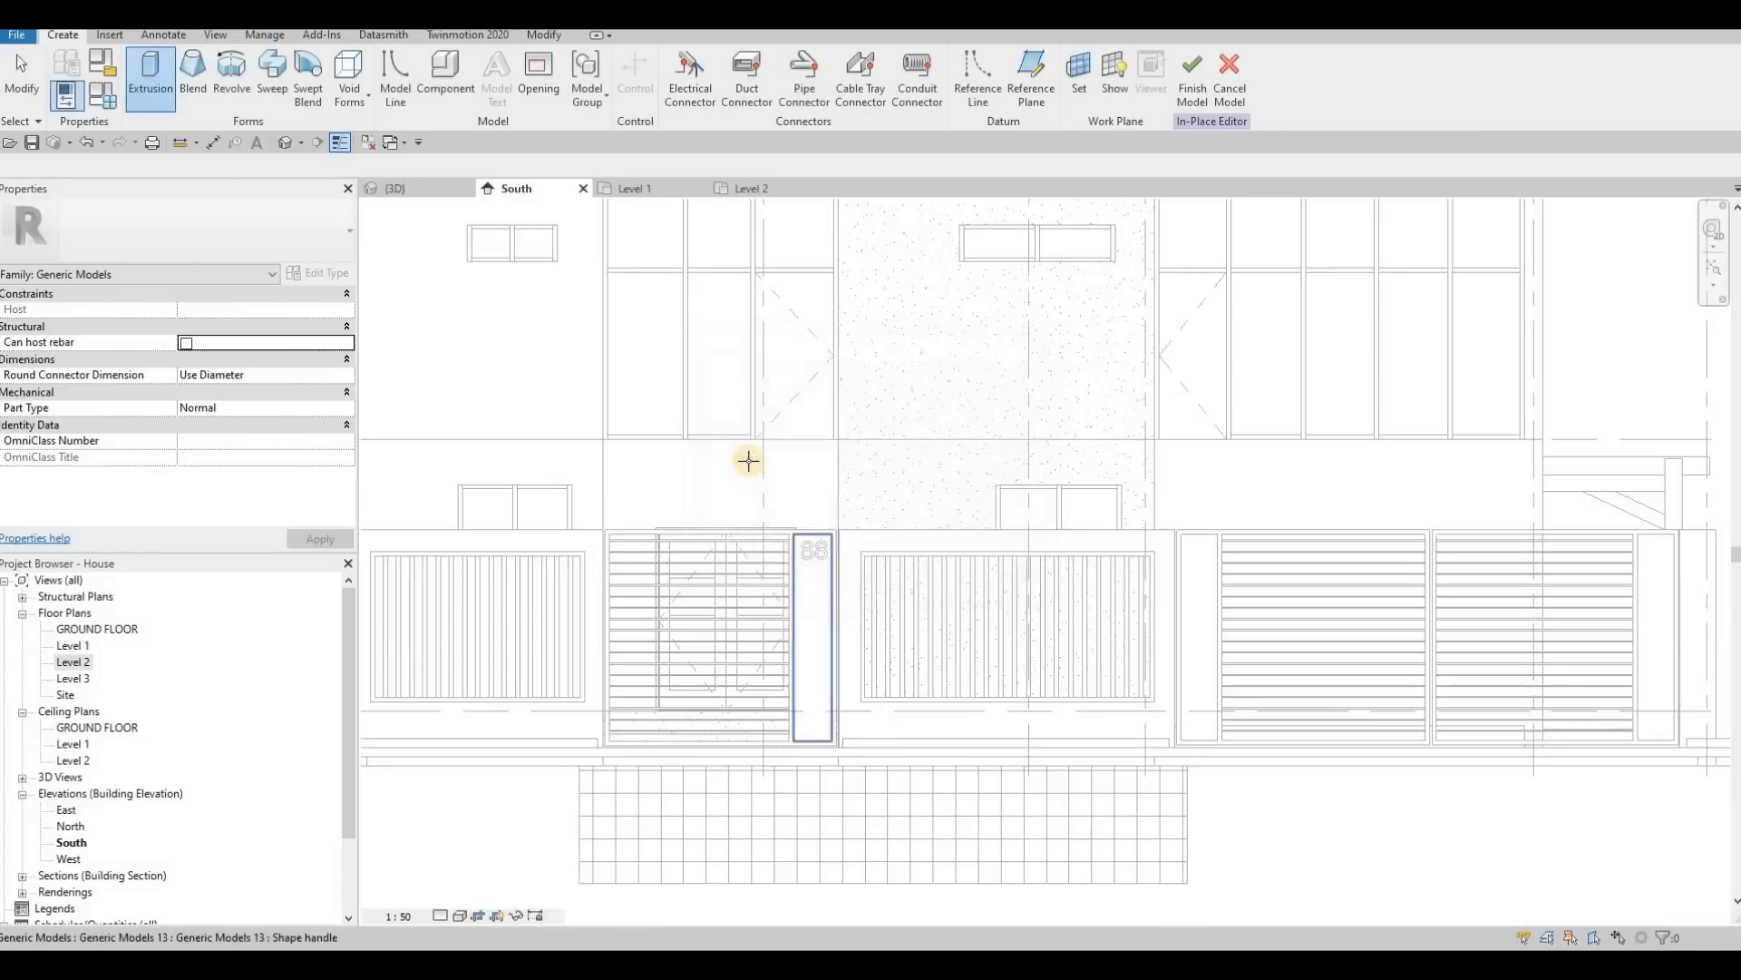
{"action": "left_click", "coordinate": [1042, 459]}
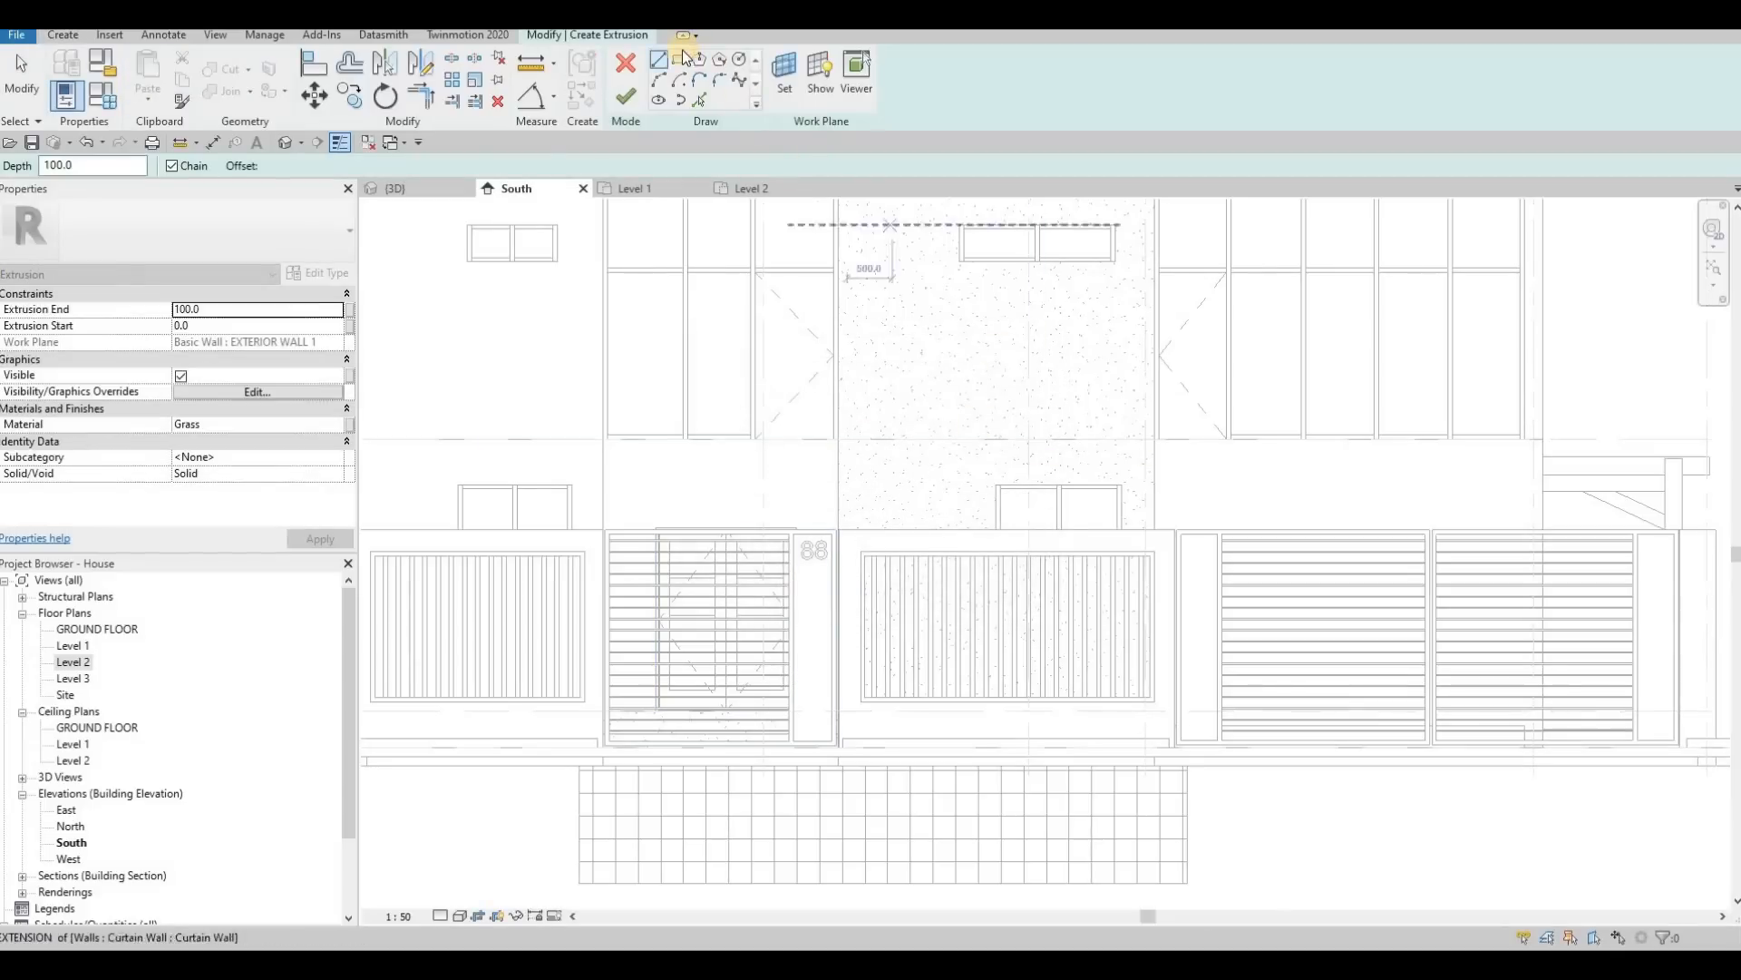
{"action": "double_click", "coordinate": [337, 308]}
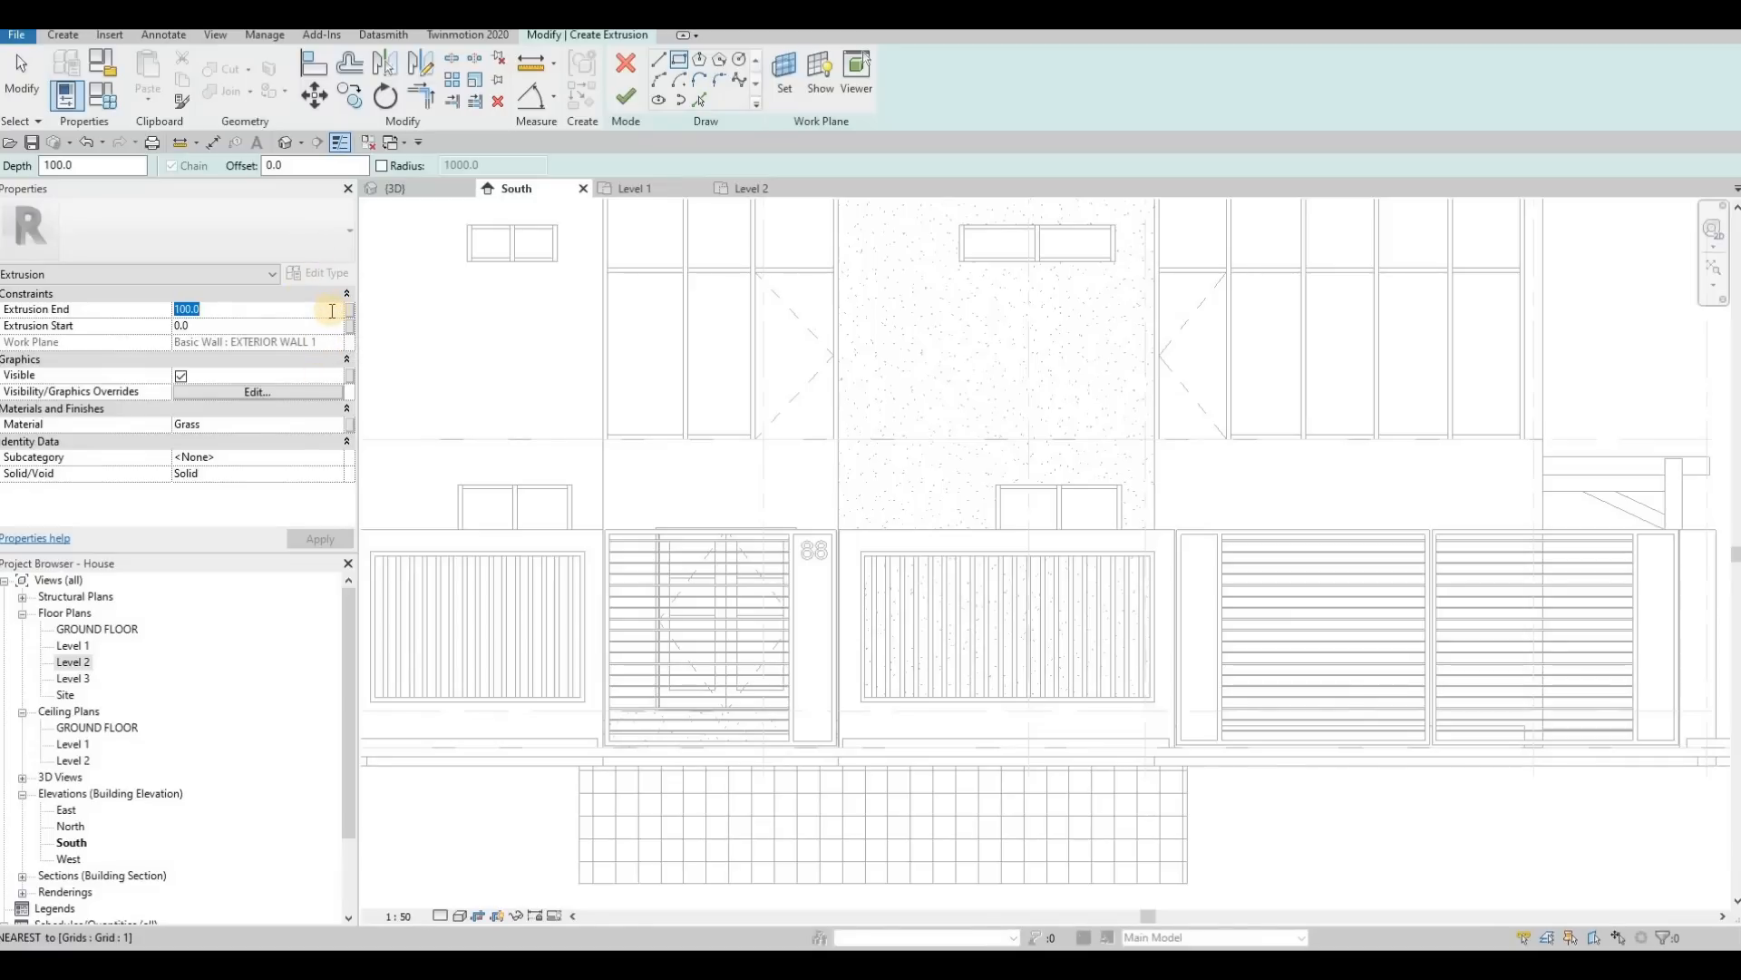
{"action": "type", "text": "1500"}
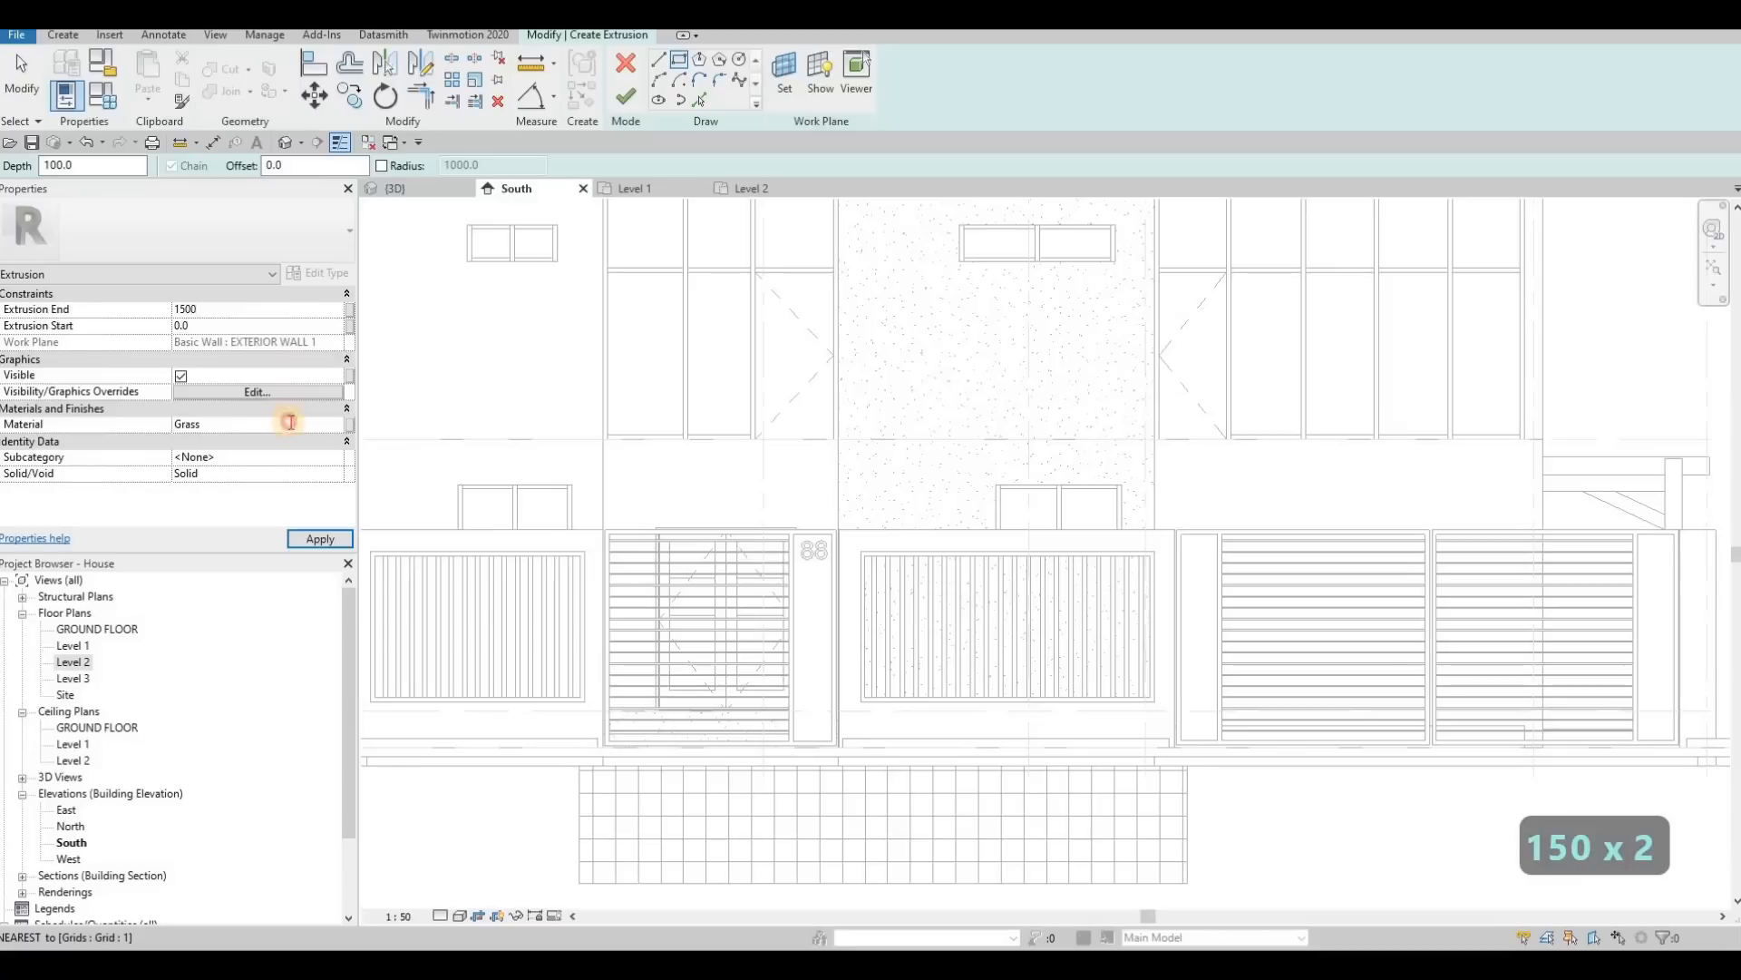
Step: Duplicate the Gypsum Wall Board(1) material and assign the copy to the extrusion
{"action": "left_click", "coordinate": [337, 426]}
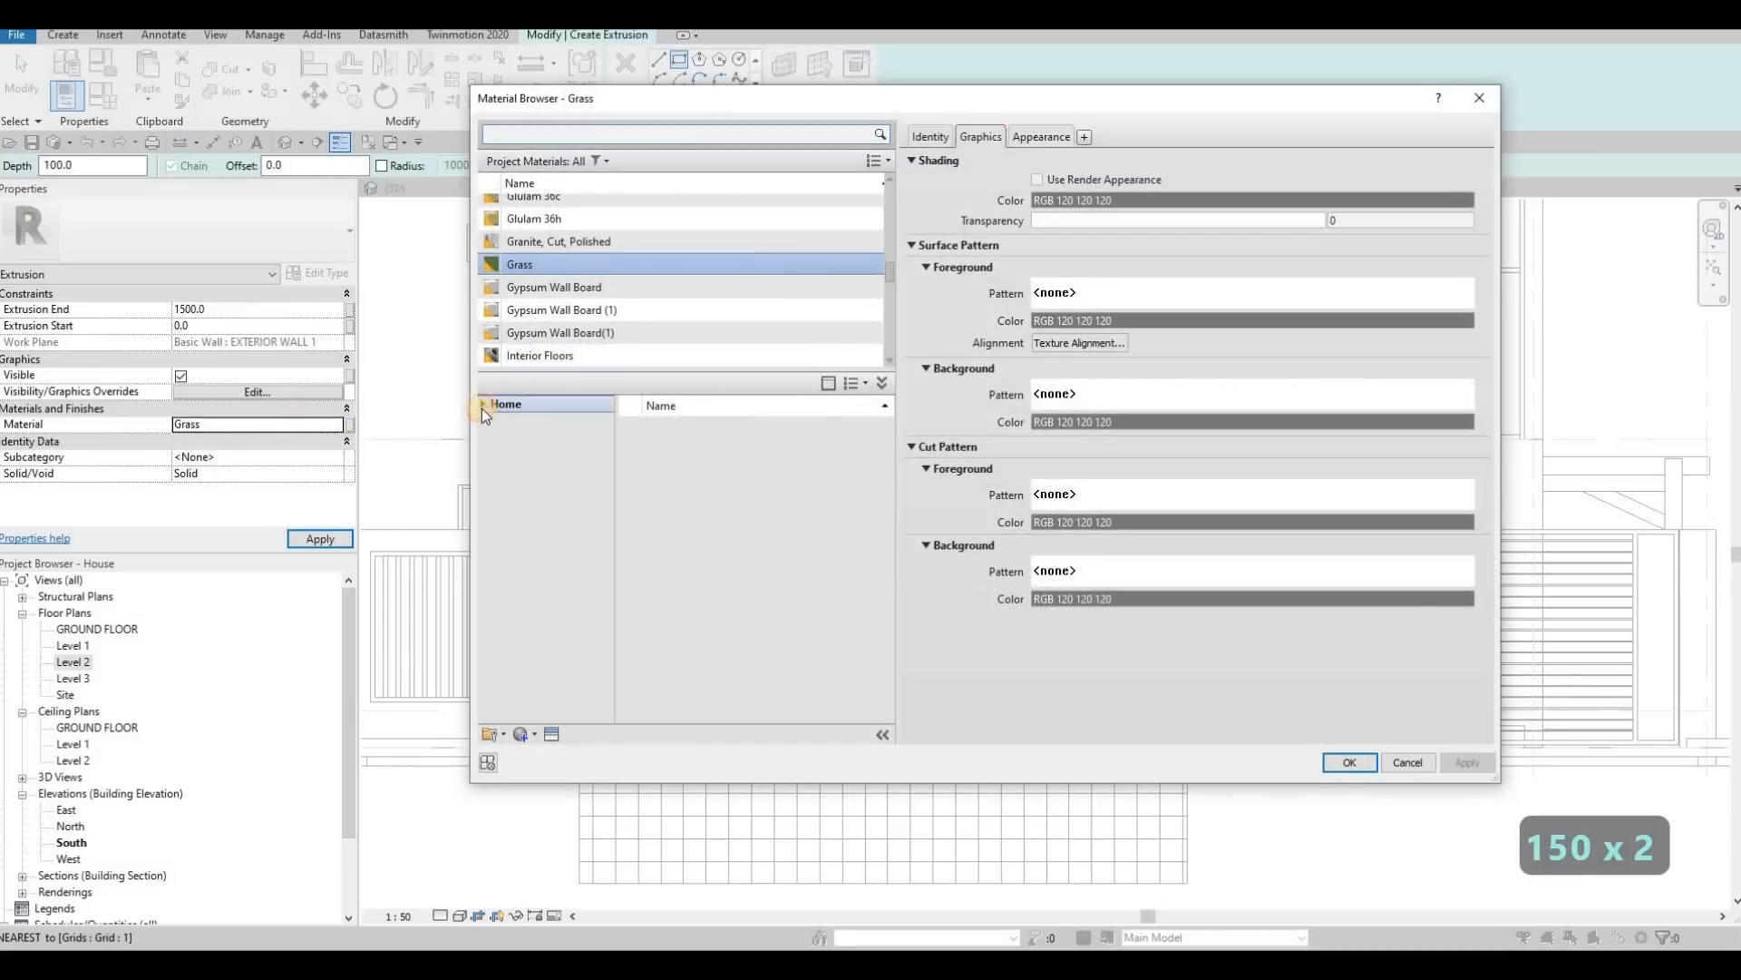
{"action": "left_click", "coordinate": [481, 404]}
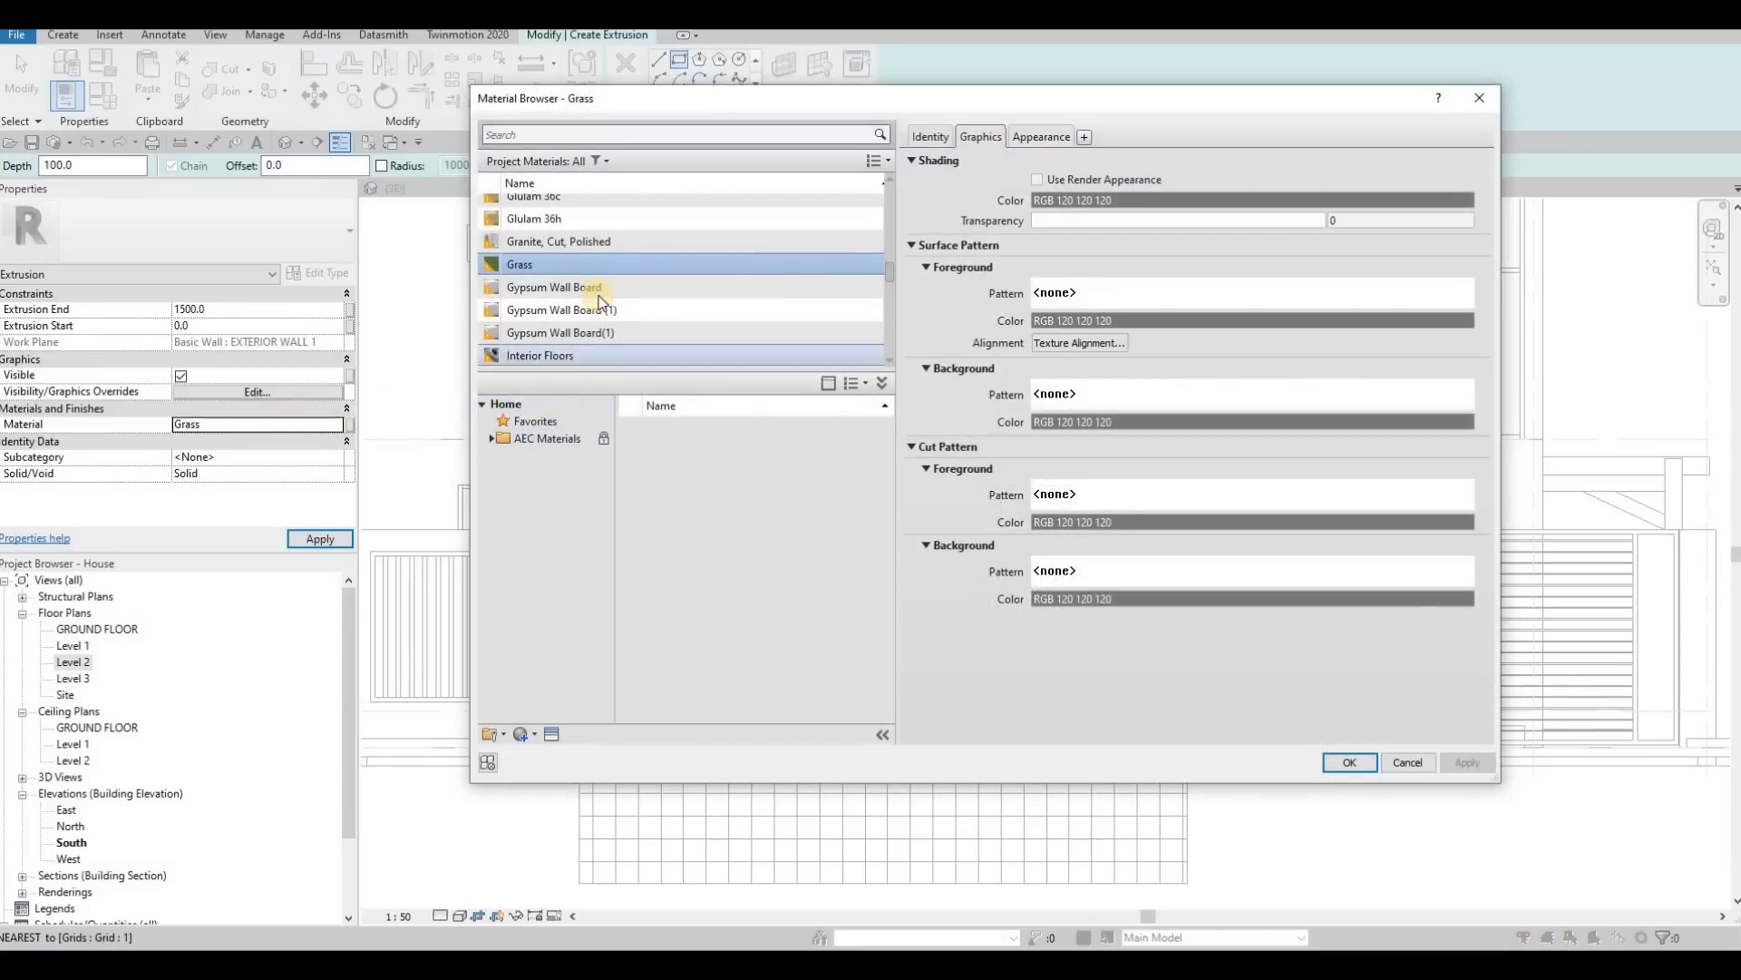
{"action": "scroll", "coordinate": [597, 295], "scroll_direction": "up", "scroll_amount": 3}
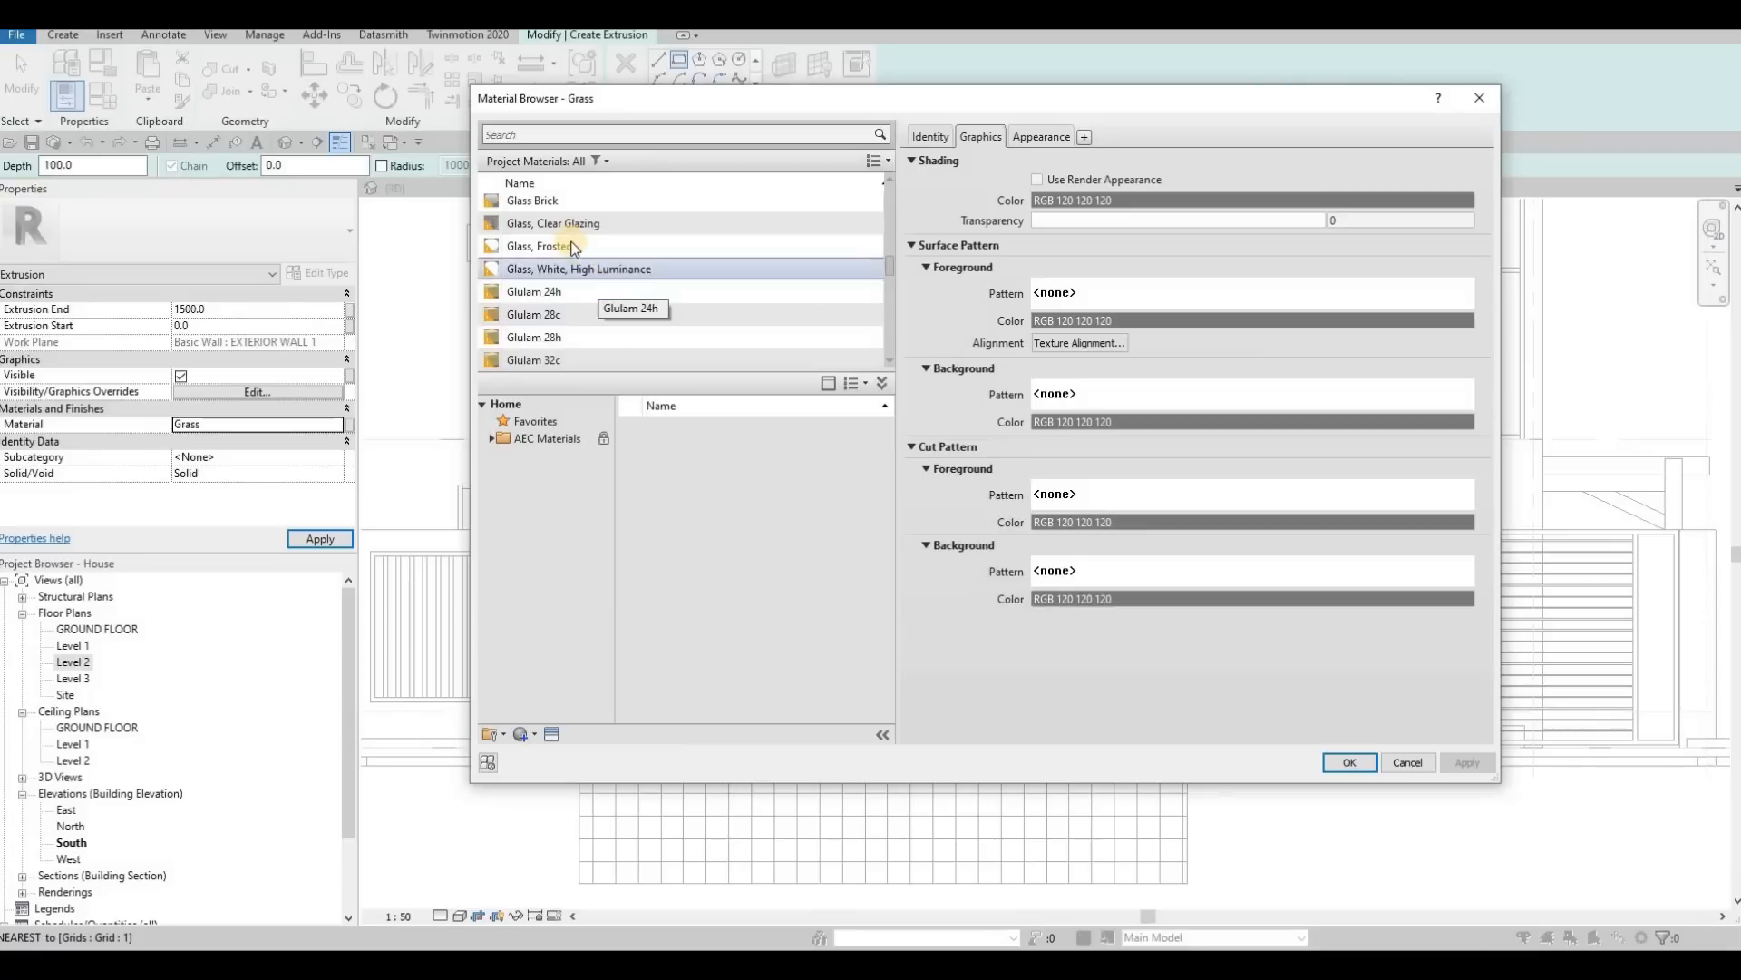
{"action": "scroll", "coordinate": [575, 259], "scroll_direction": "up", "scroll_amount": 3}
{"action": "scroll", "coordinate": [575, 270], "scroll_direction": "down", "scroll_amount": 3}
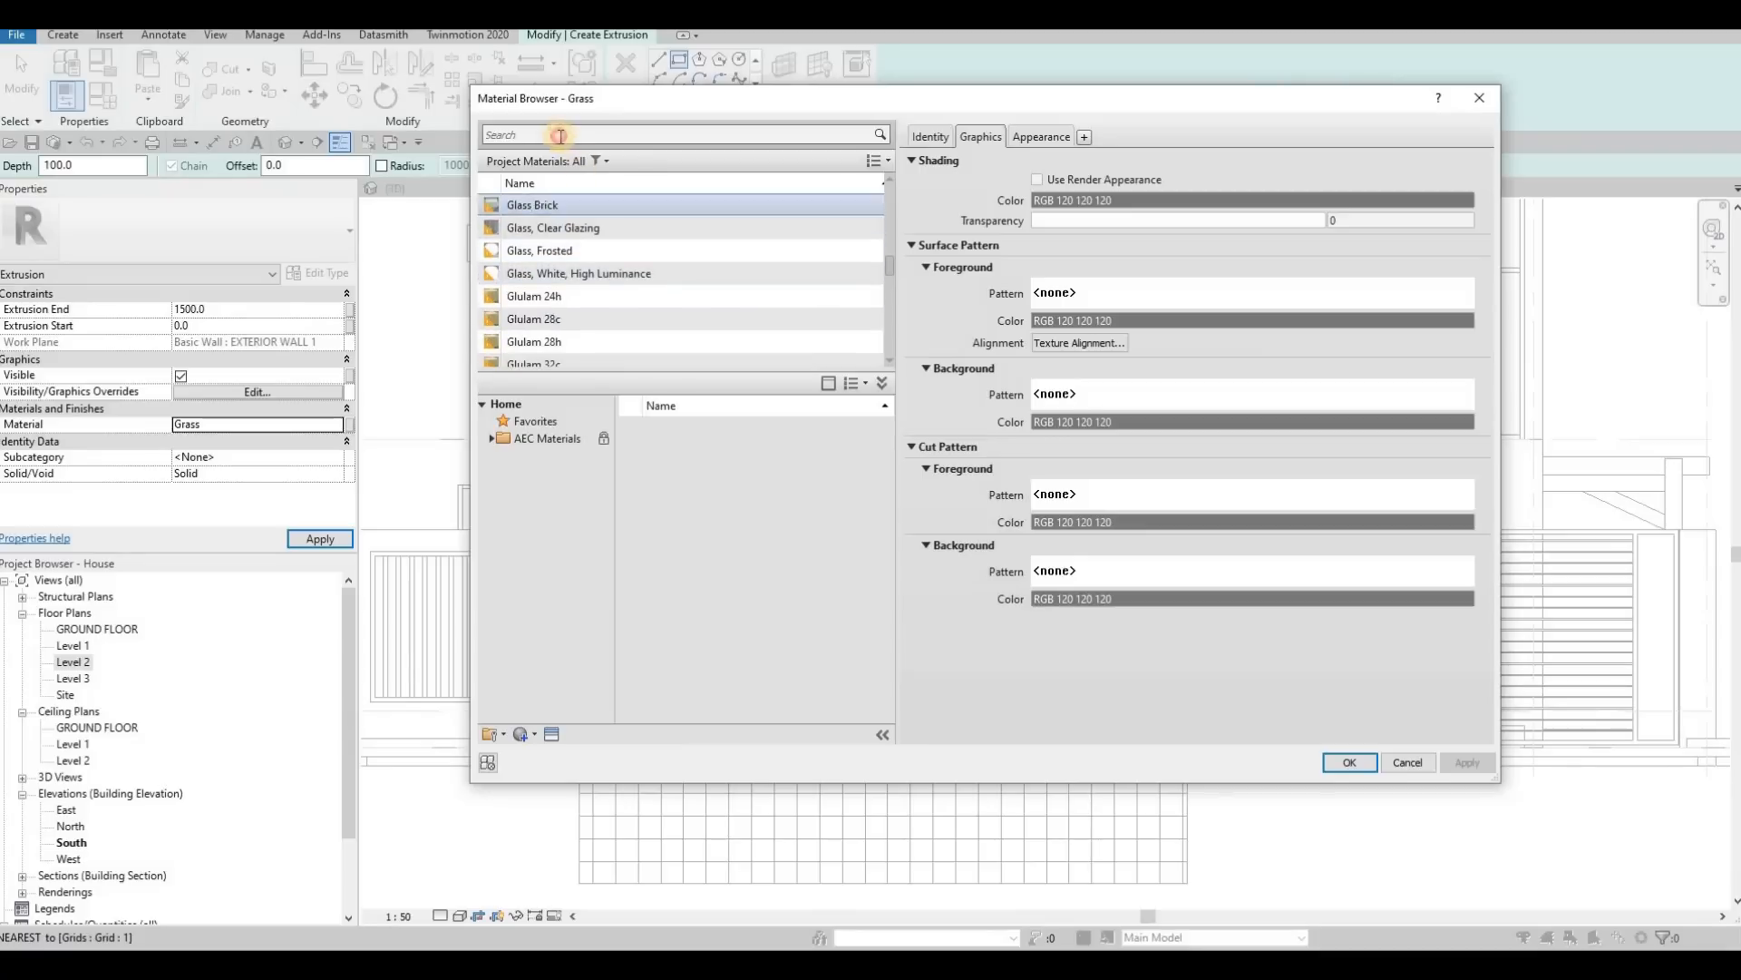
{"action": "left_click", "coordinate": [560, 136]}
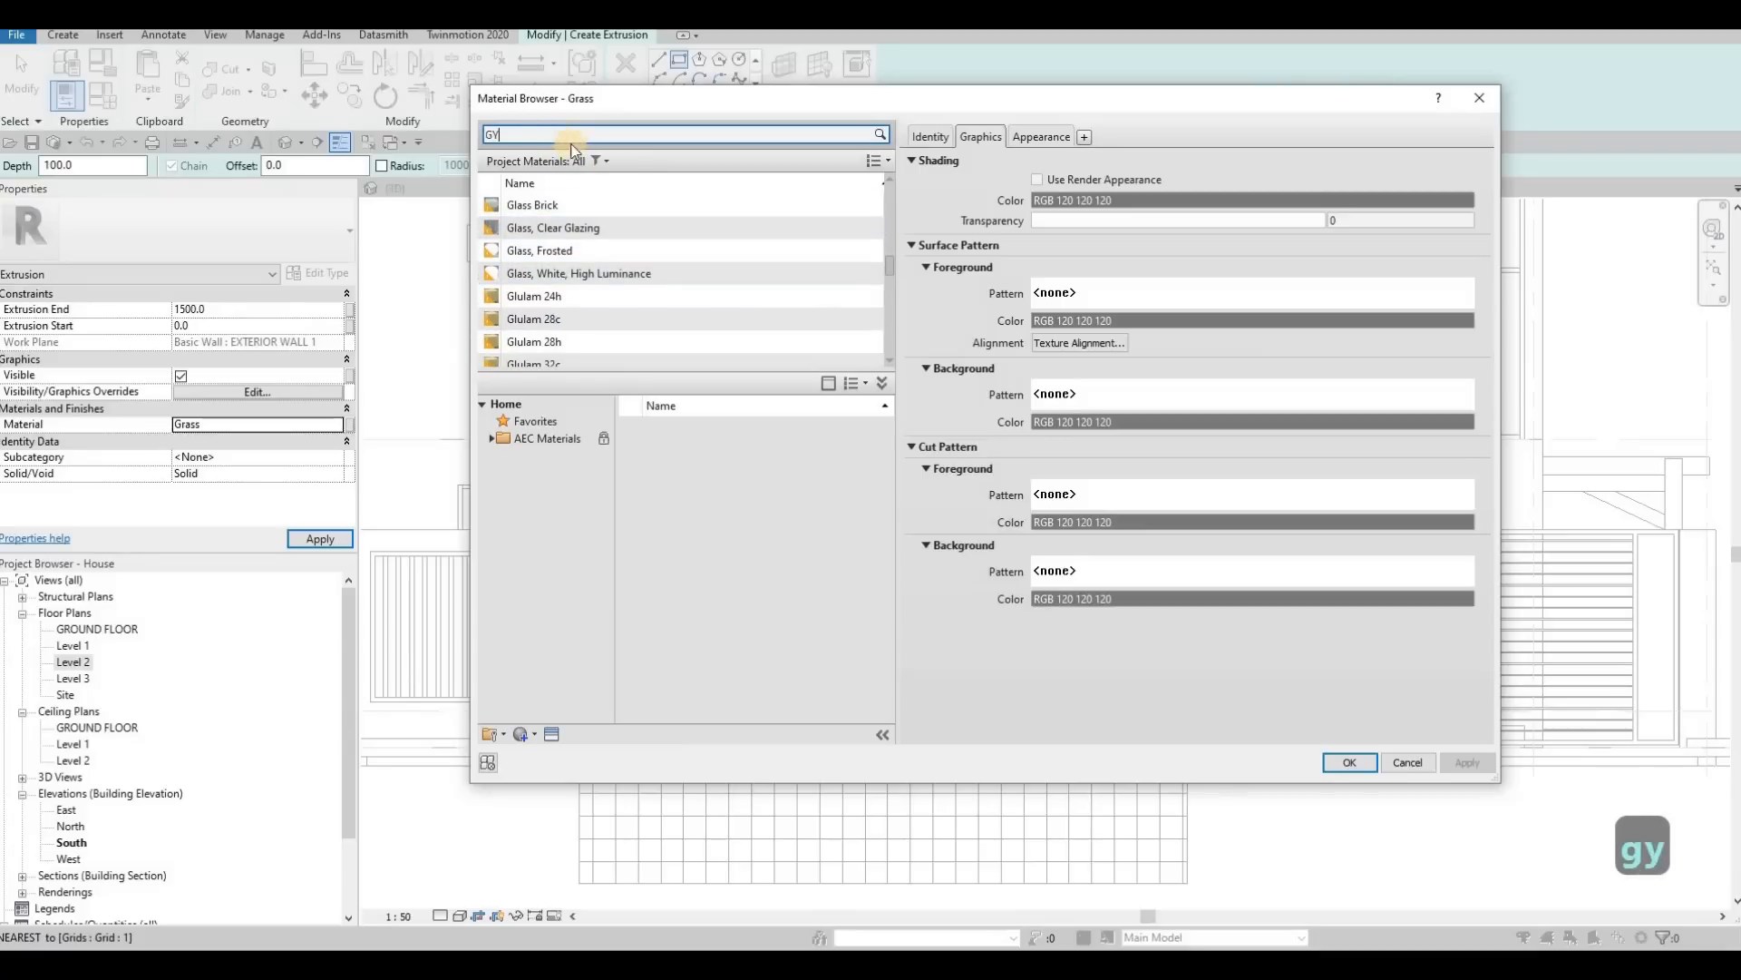
{"action": "left_click", "coordinate": [661, 271]}
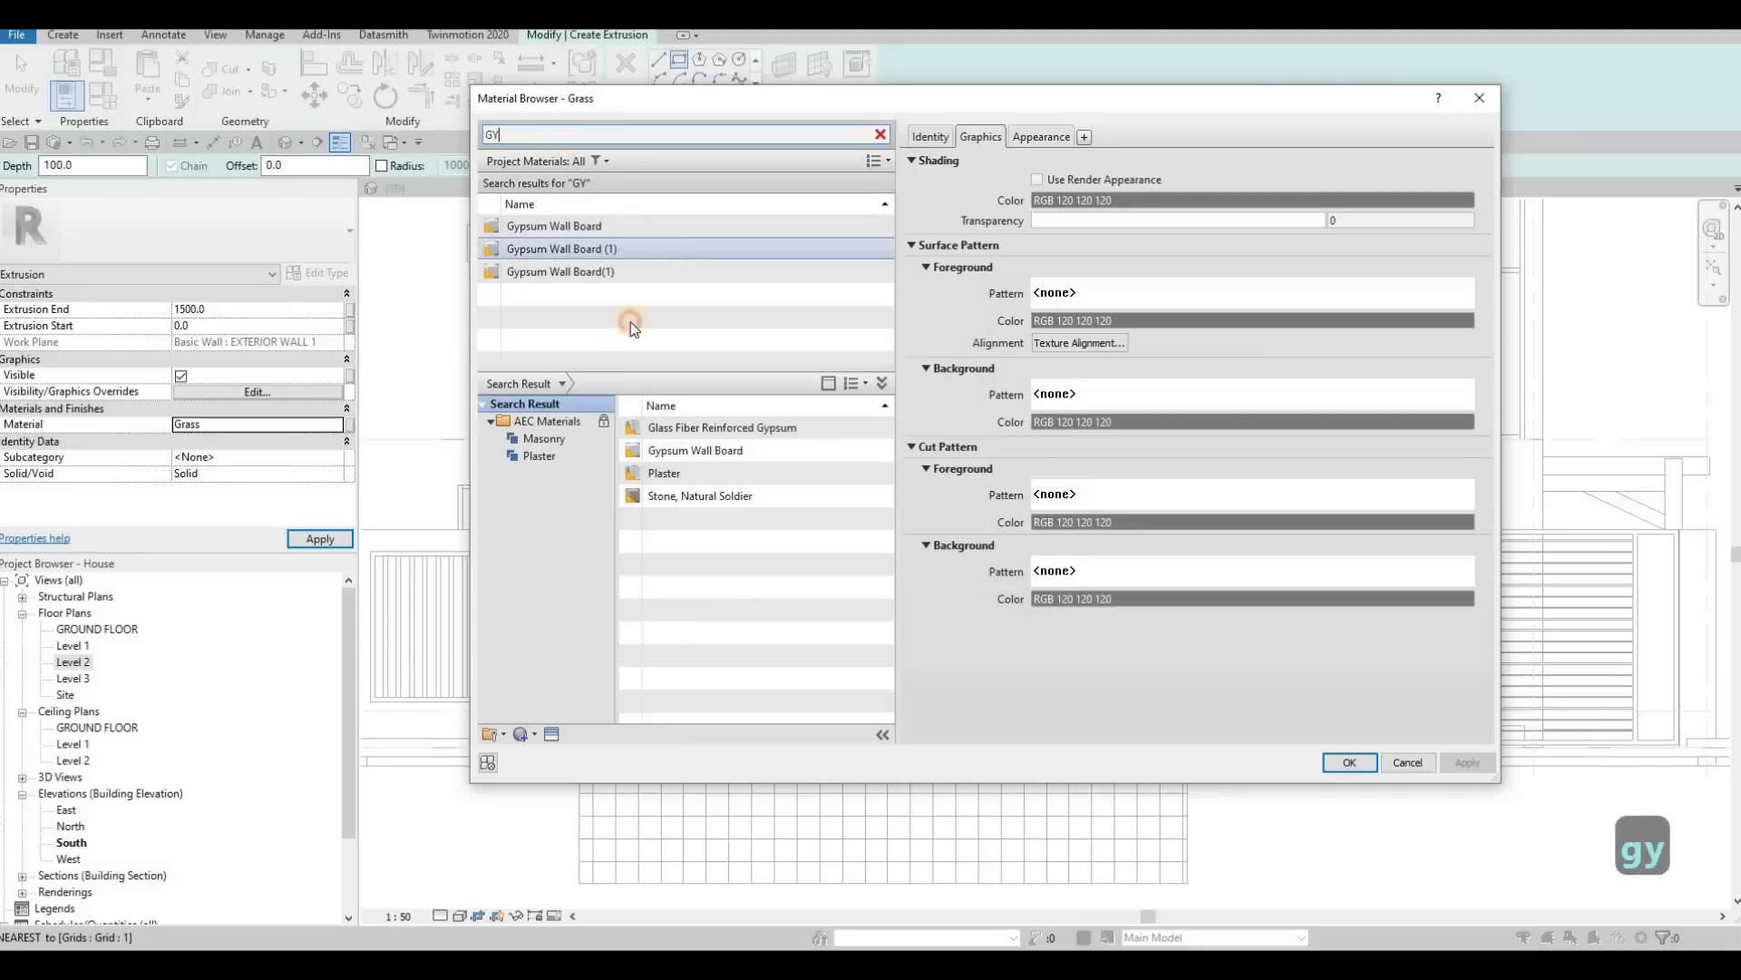
{"action": "left_click", "coordinate": [535, 734]}
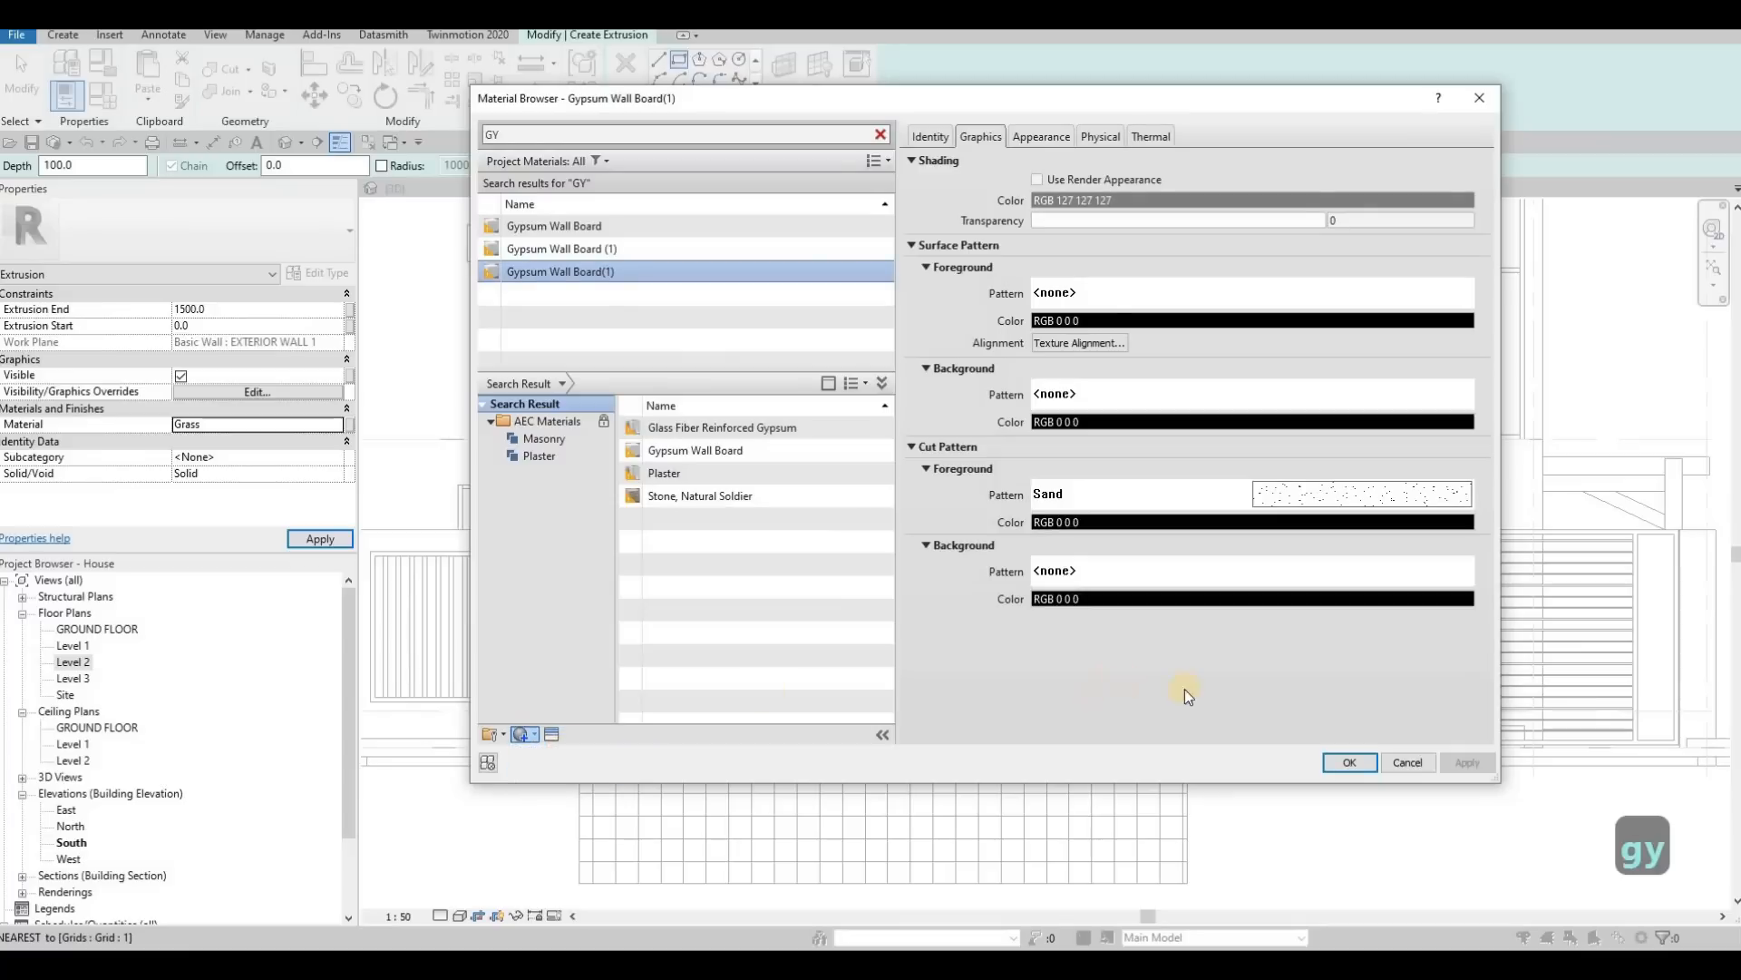
{"action": "left_click", "coordinate": [1352, 762]}
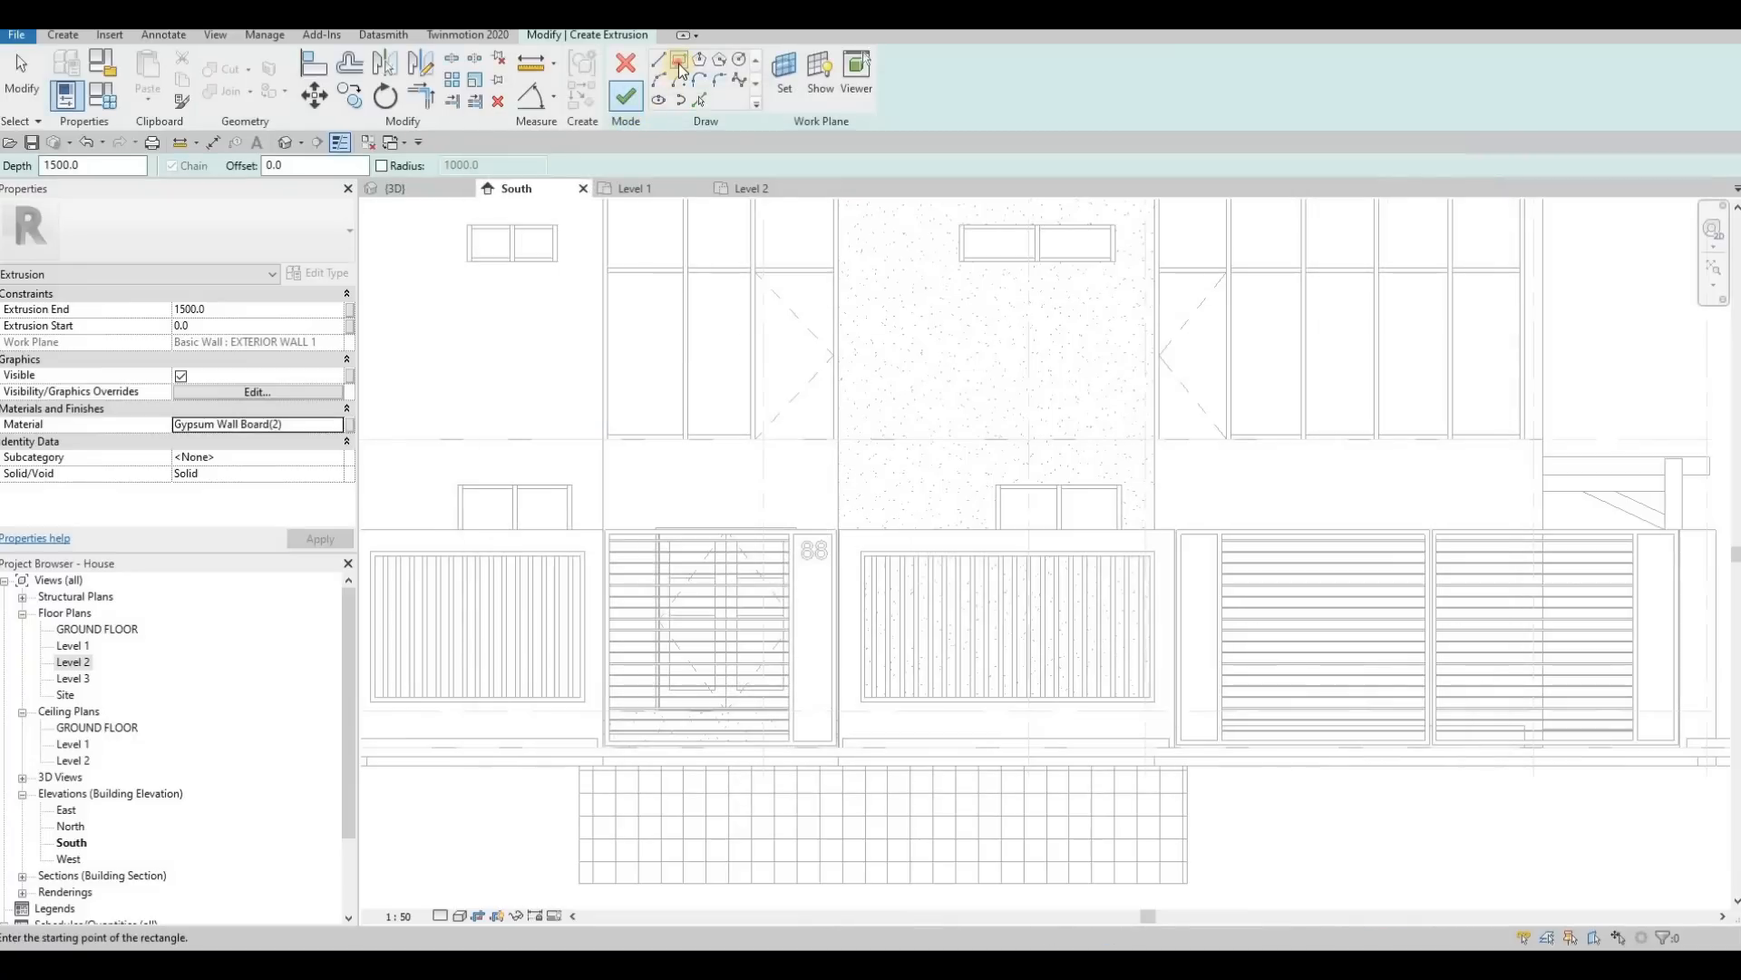
Step: Sketch a rectangle about 2587 mm wide and 110 mm high directly beneath the upper windows above the entrance gate
{"action": "scroll", "coordinate": [596, 437], "scroll_direction": "up", "scroll_amount": 3}
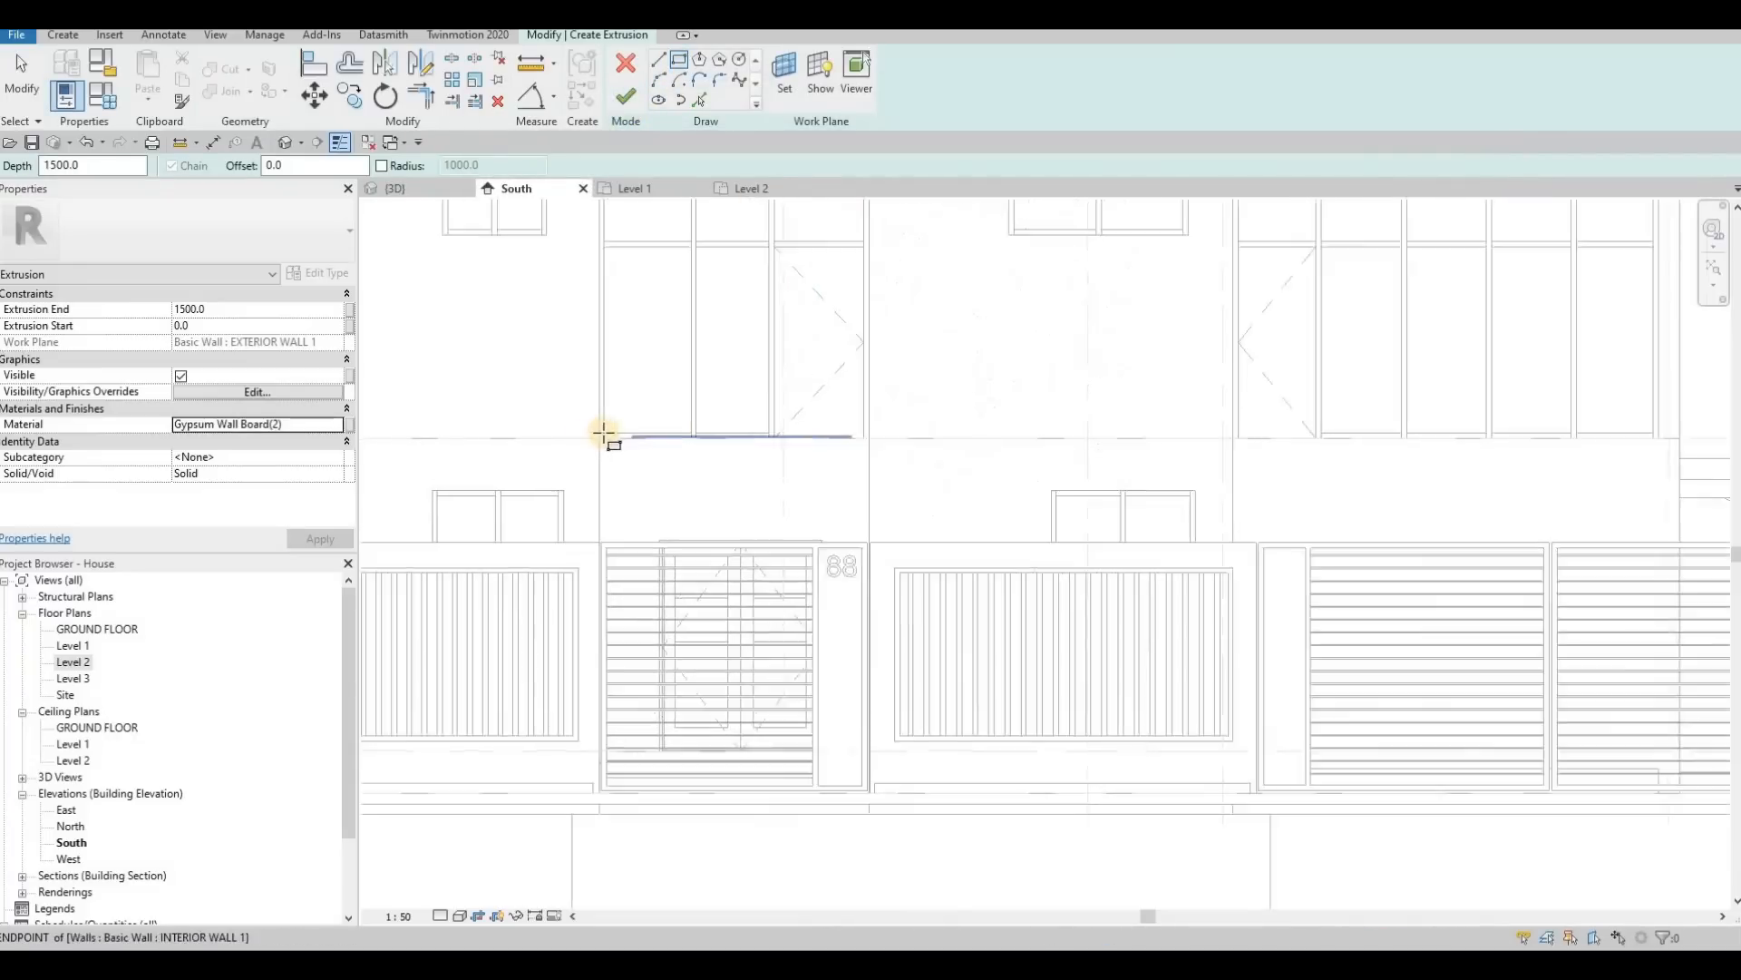
{"action": "left_click", "coordinate": [596, 437]}
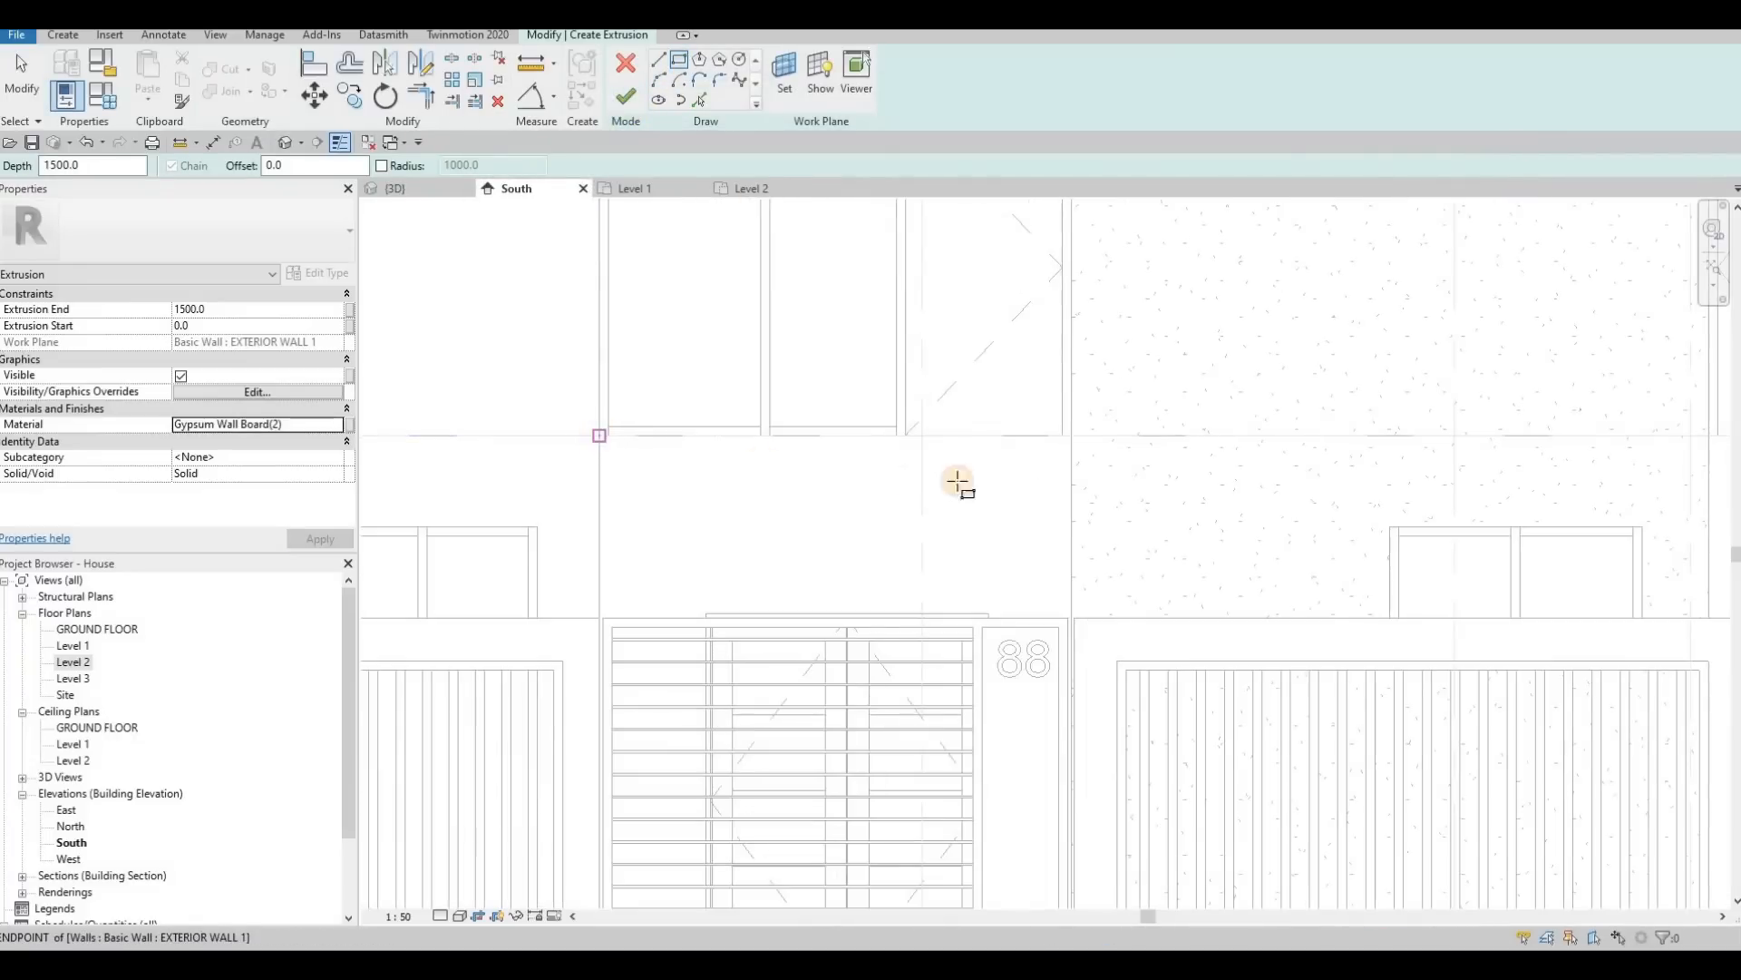
{"action": "left_click", "coordinate": [1071, 452]}
{"action": "scroll", "coordinate": [1011, 400], "scroll_direction": "down", "scroll_amount": 3}
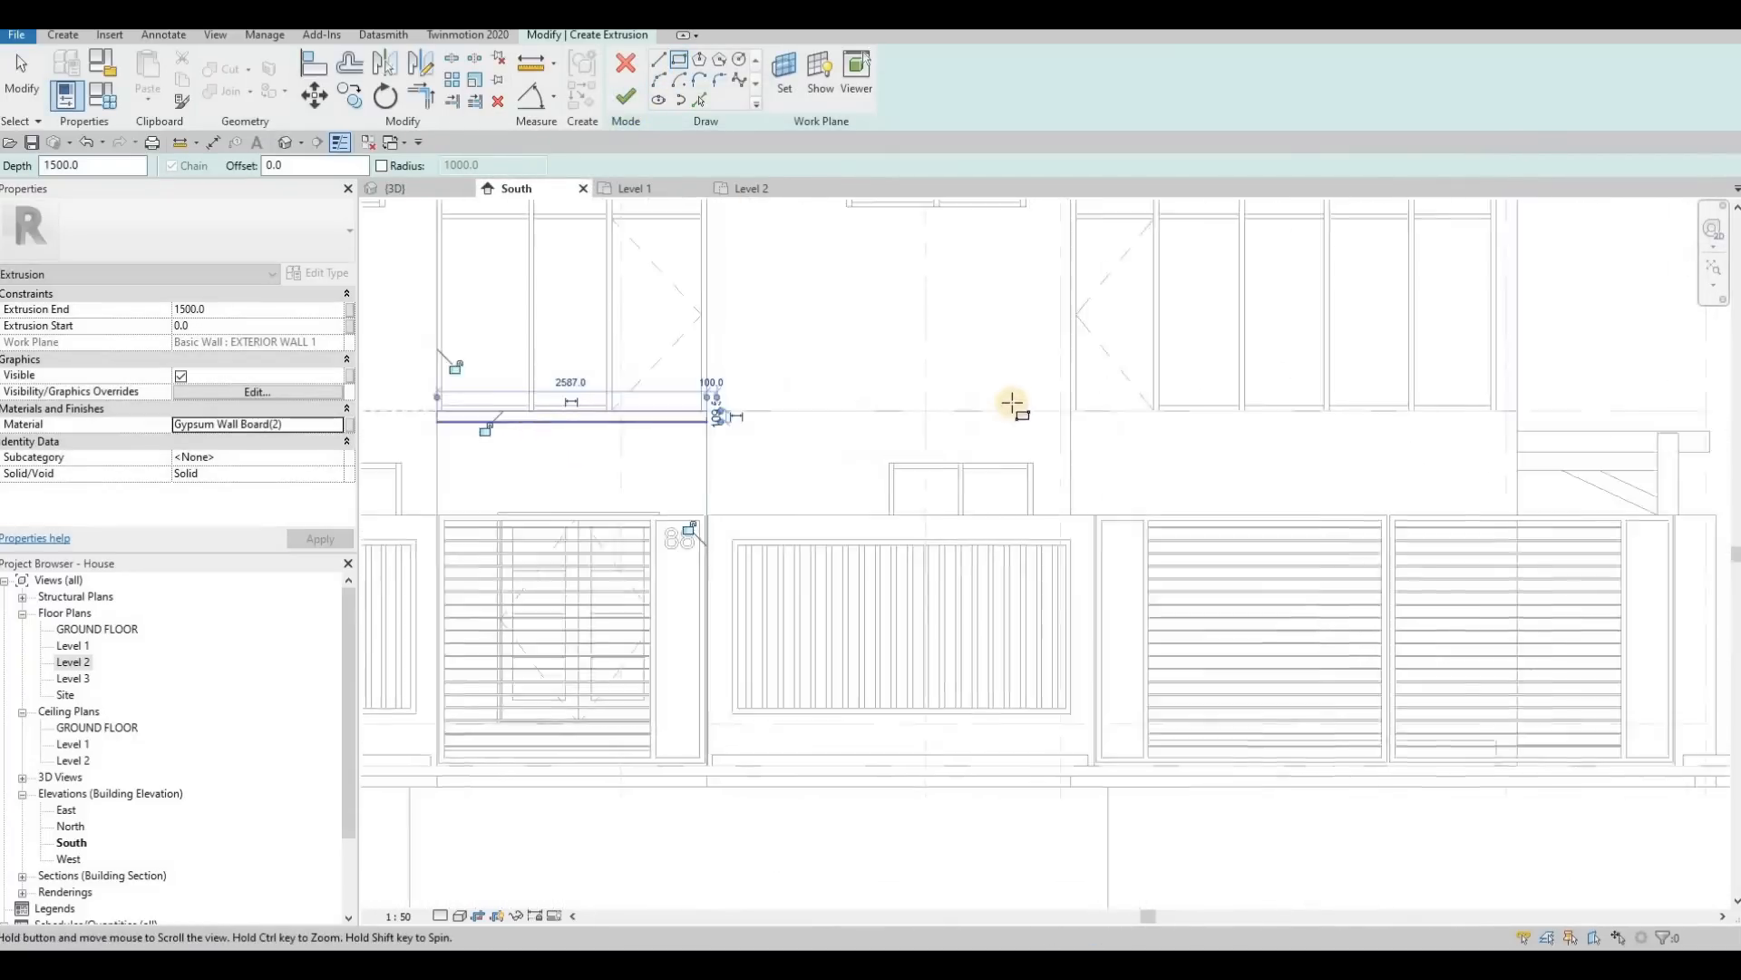
Step: Sketch a rectangle about 4275 mm wide and 200 mm high beneath the upper windows above the driveway gate, and check its height
{"action": "left_click", "coordinate": [1003, 403]}
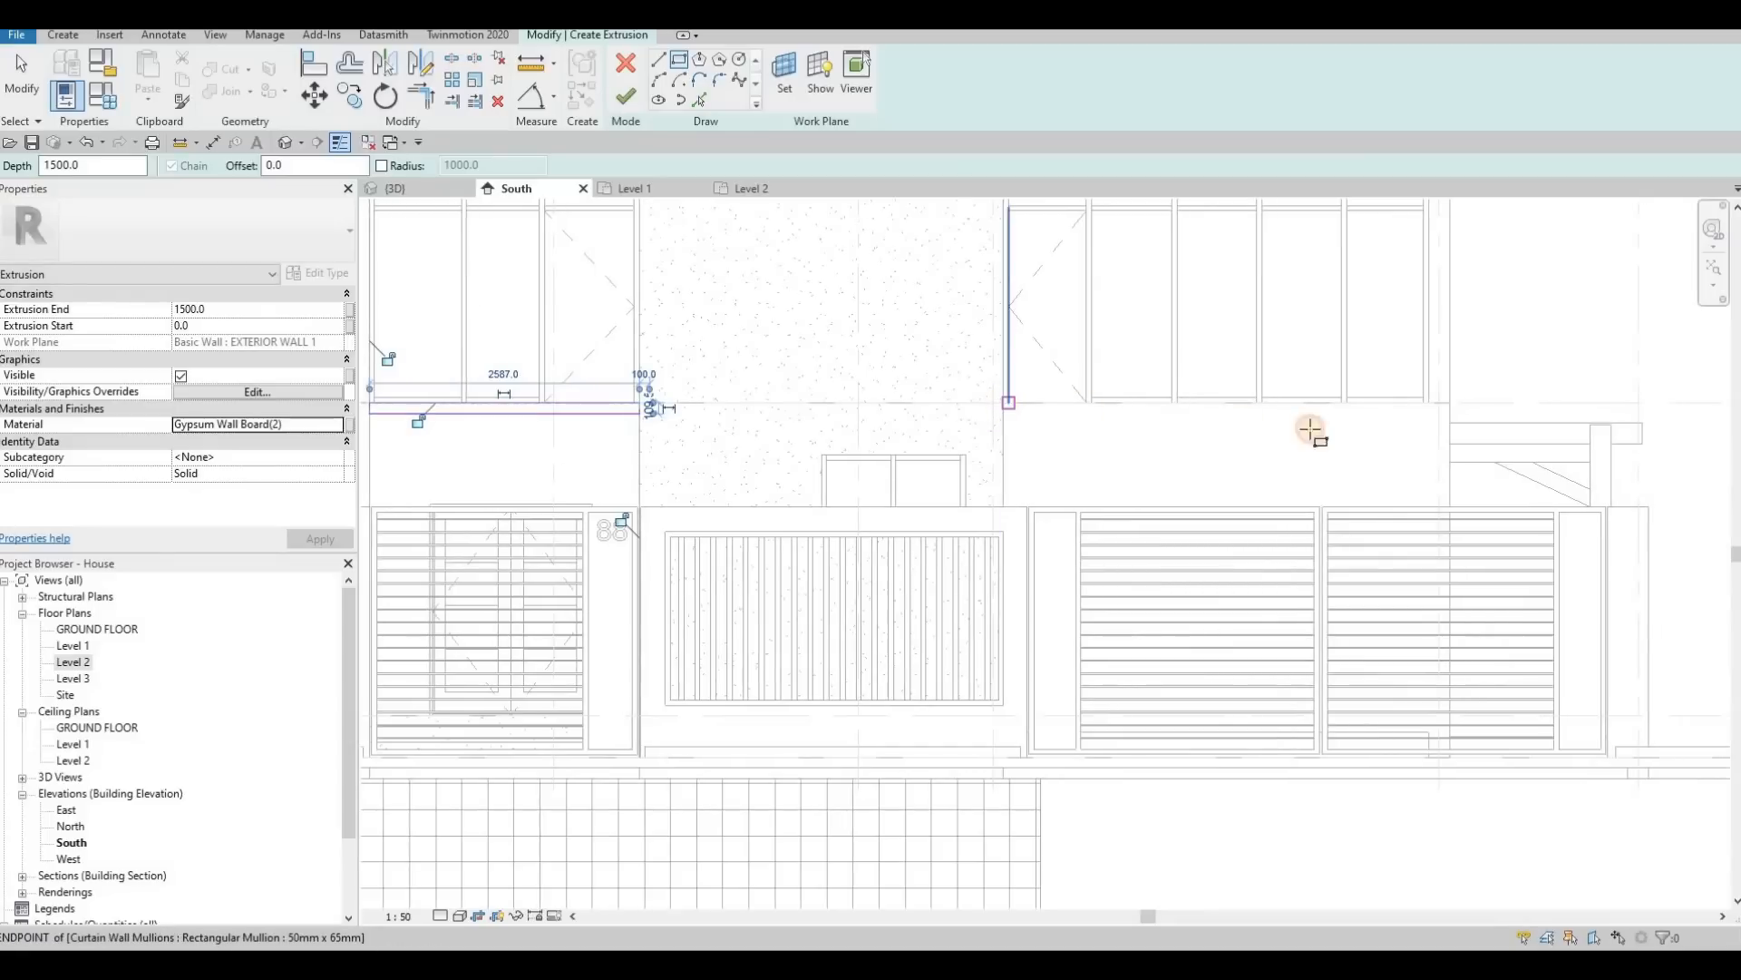
{"action": "left_click", "coordinate": [1448, 422]}
{"action": "key", "text": "Escape"}
{"action": "key", "text": "Escape"}
{"action": "key", "text": "Escape"}
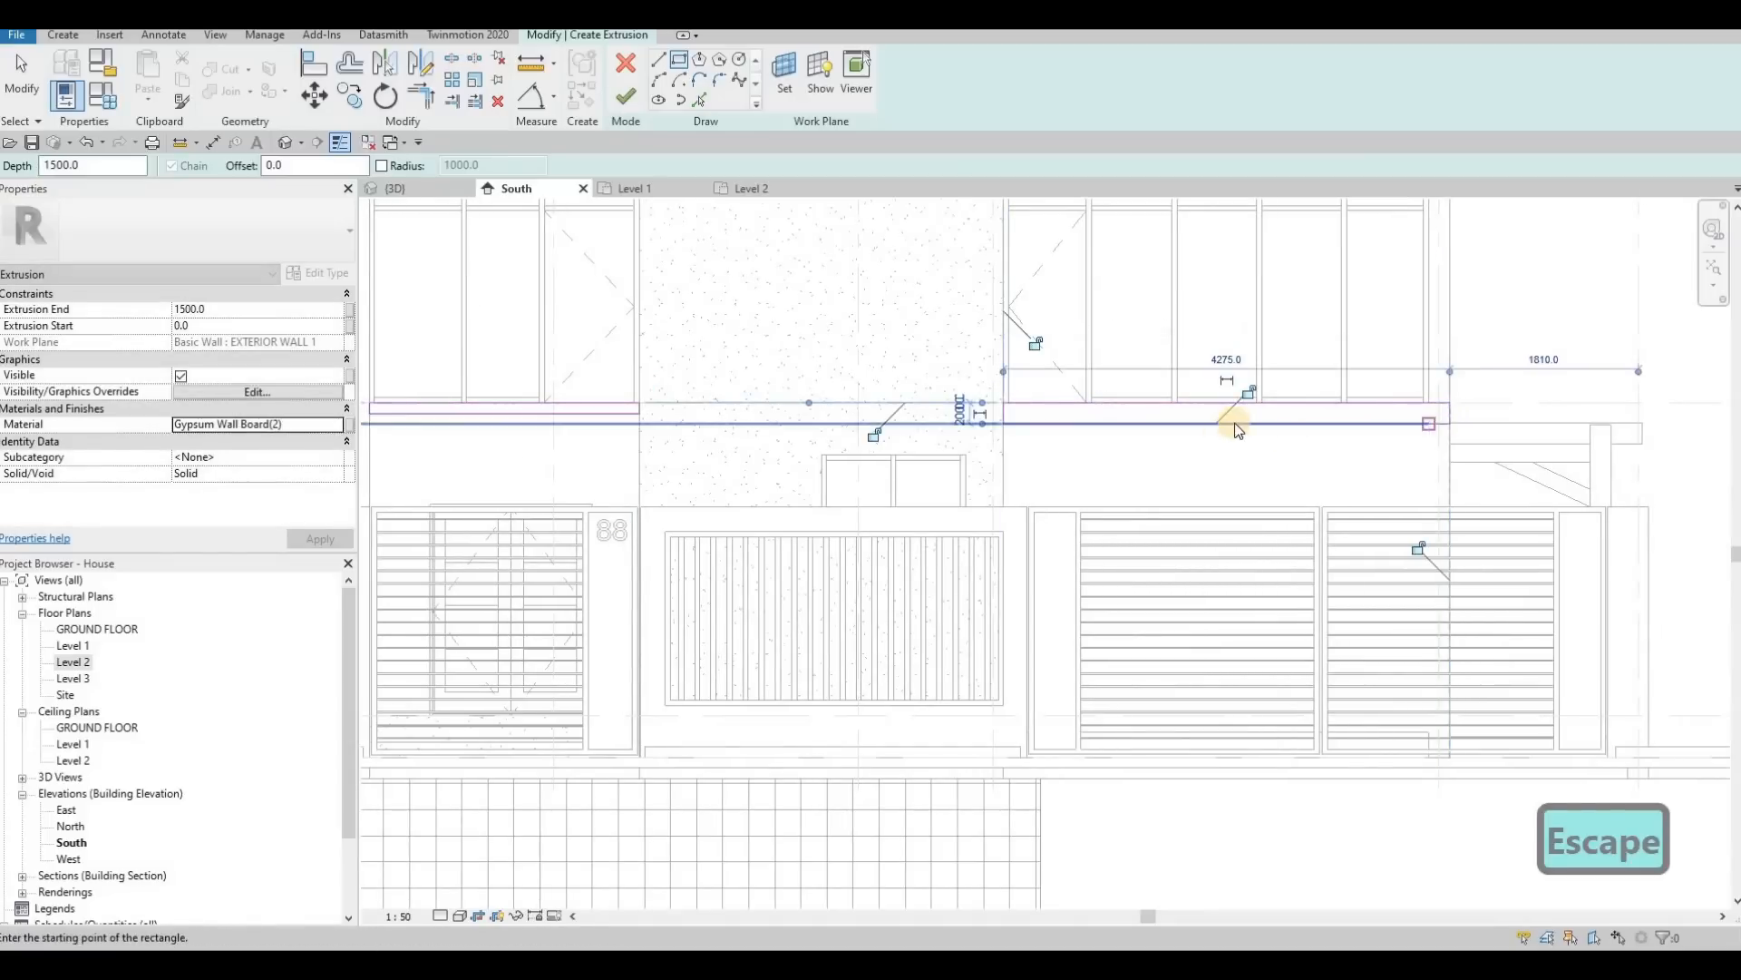
{"action": "left_click", "coordinate": [1215, 424]}
{"action": "scroll", "coordinate": [1553, 422], "scroll_direction": "up", "scroll_amount": 3}
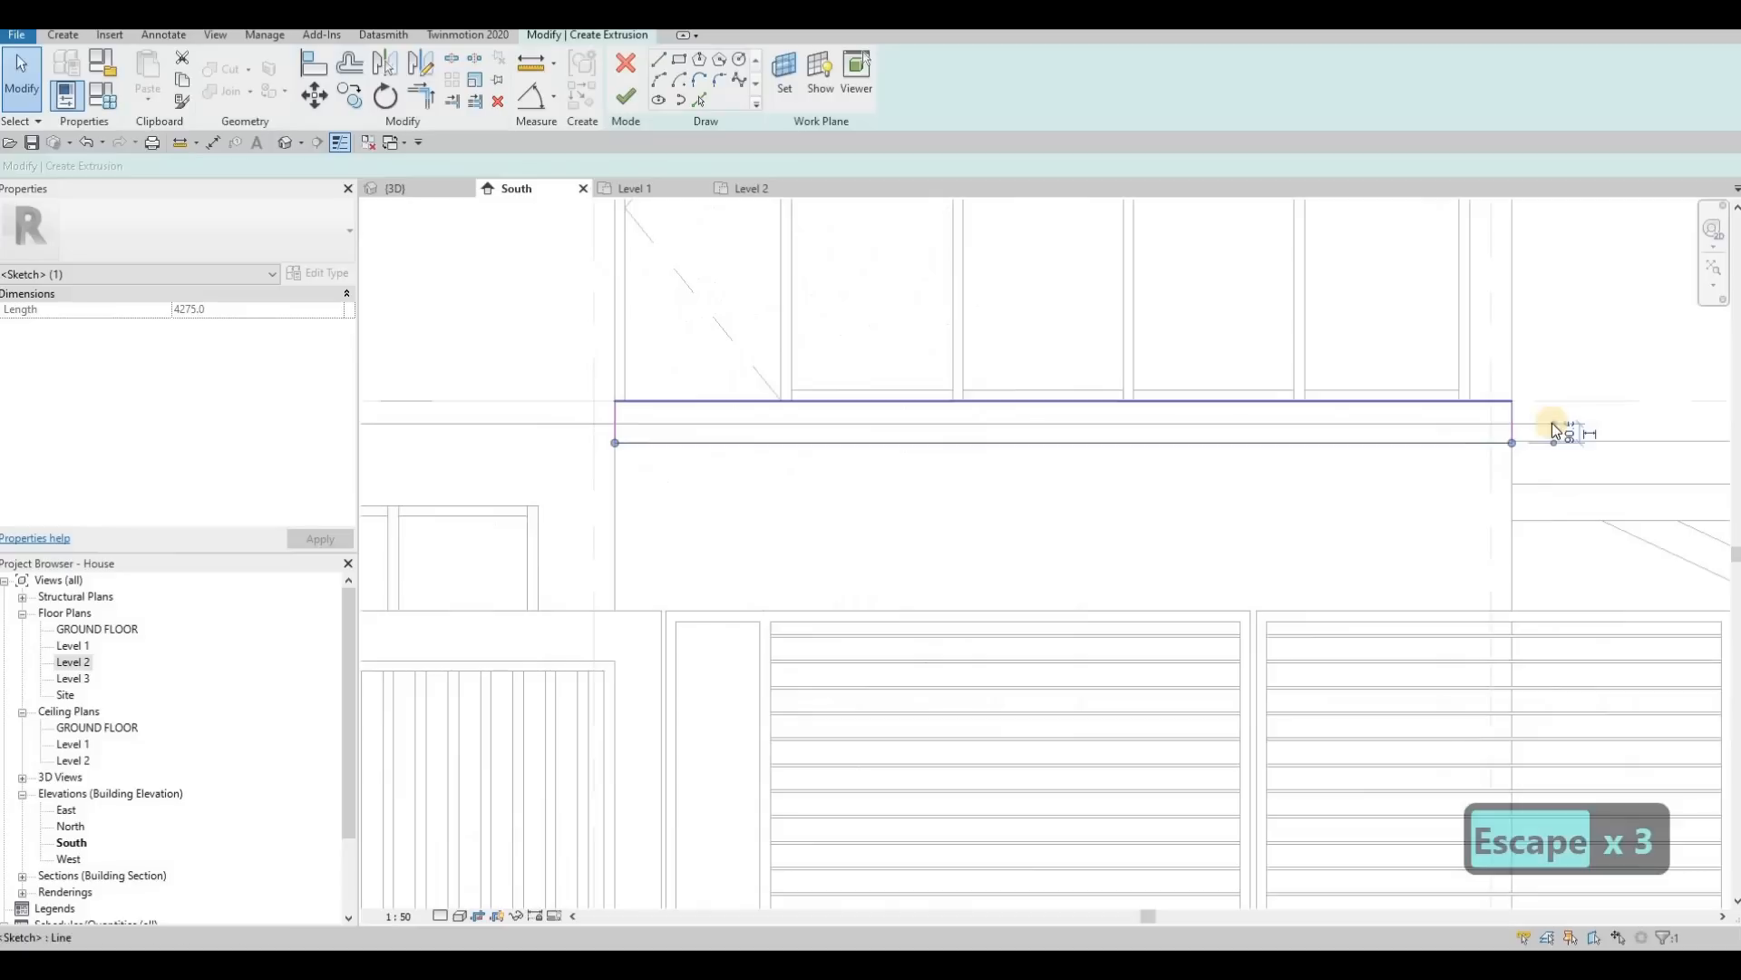
{"action": "left_click_drag", "start_coordinate": [1506, 399], "coordinate": [1551, 415]}
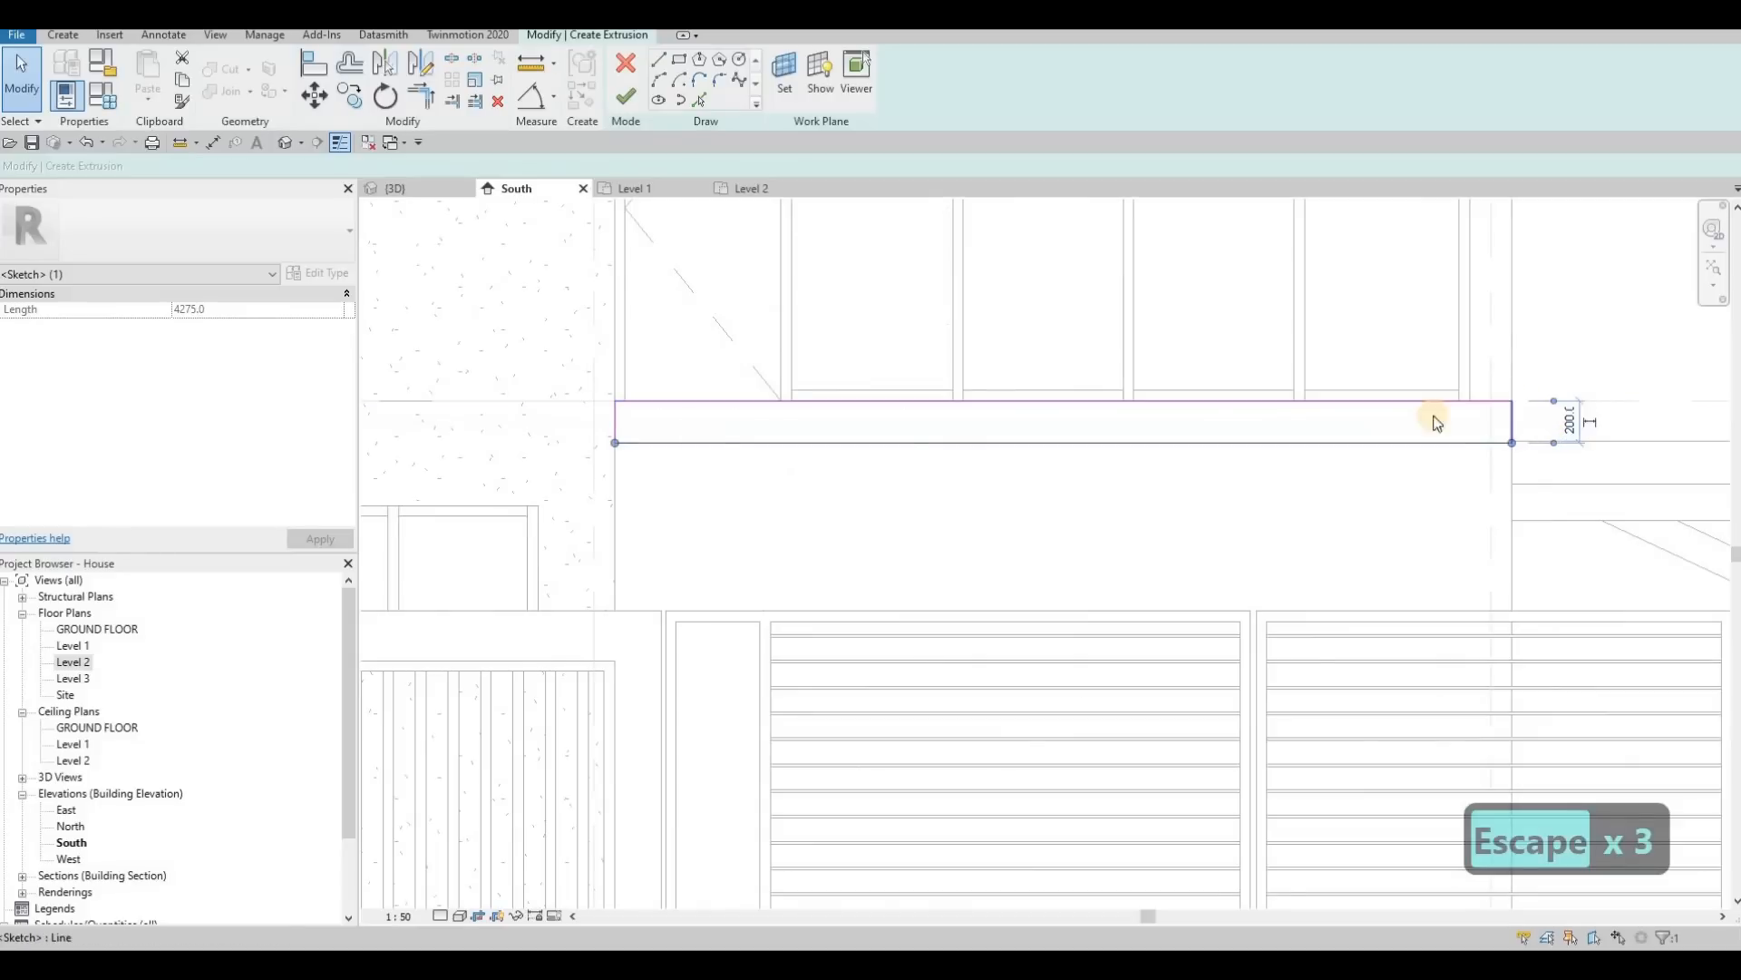
Step: Set the height of the rectangle above the entrance gate to 200 mm by moving its lower edge
{"action": "scroll", "coordinate": [1133, 407], "scroll_direction": "down", "scroll_amount": 1}
{"action": "scroll", "coordinate": [848, 417], "scroll_direction": "down", "scroll_amount": 3}
{"action": "key", "text": "Escape"}
{"action": "left_click", "coordinate": [862, 420]}
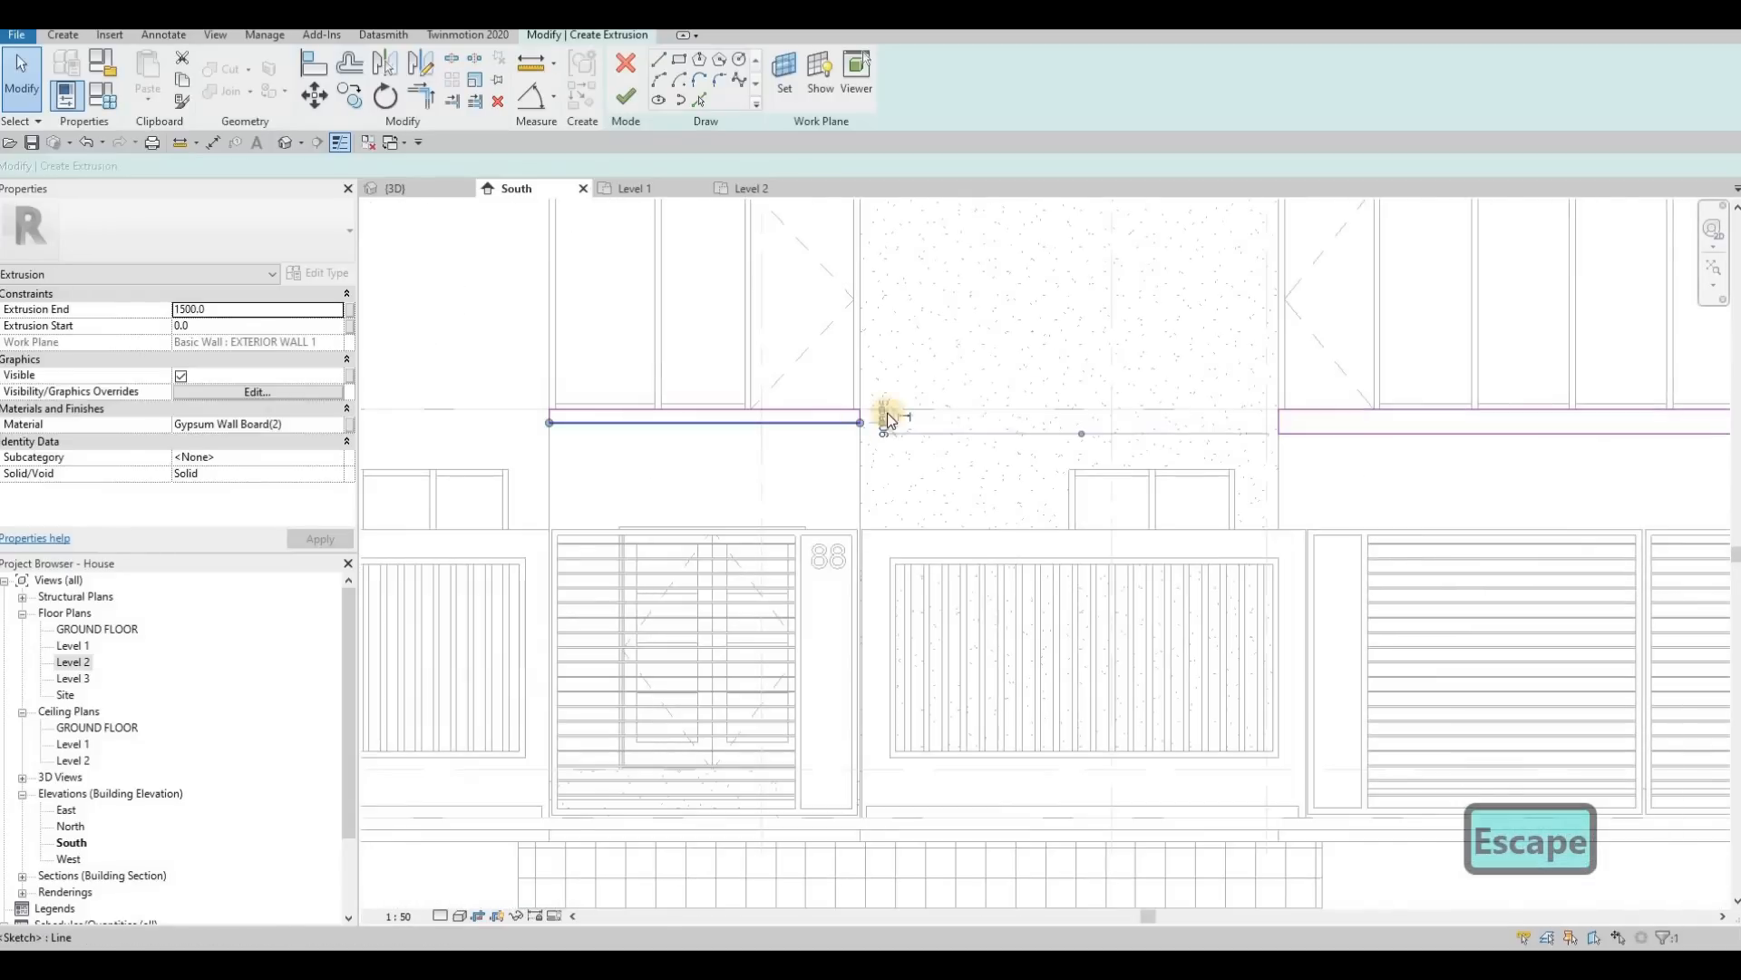
{"action": "scroll", "coordinate": [894, 422], "scroll_direction": "up", "scroll_amount": 4}
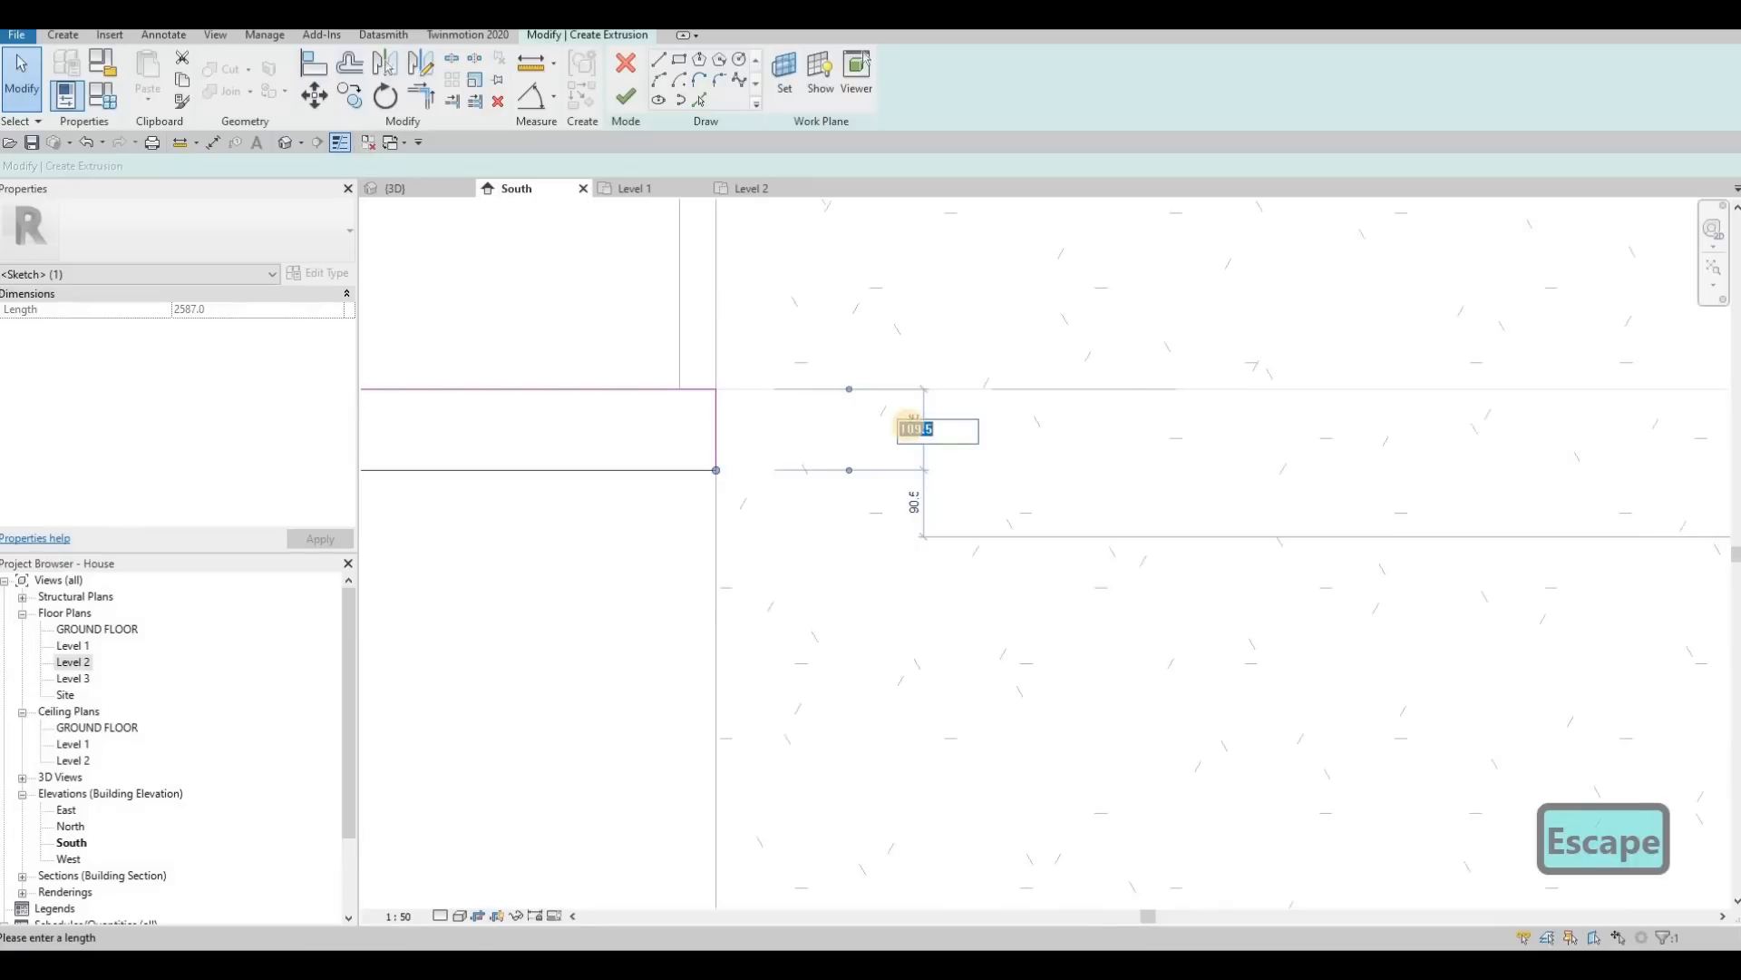
{"action": "type", "text": "200"}
{"action": "key", "text": "Return"}
{"action": "key", "text": "Escape"}
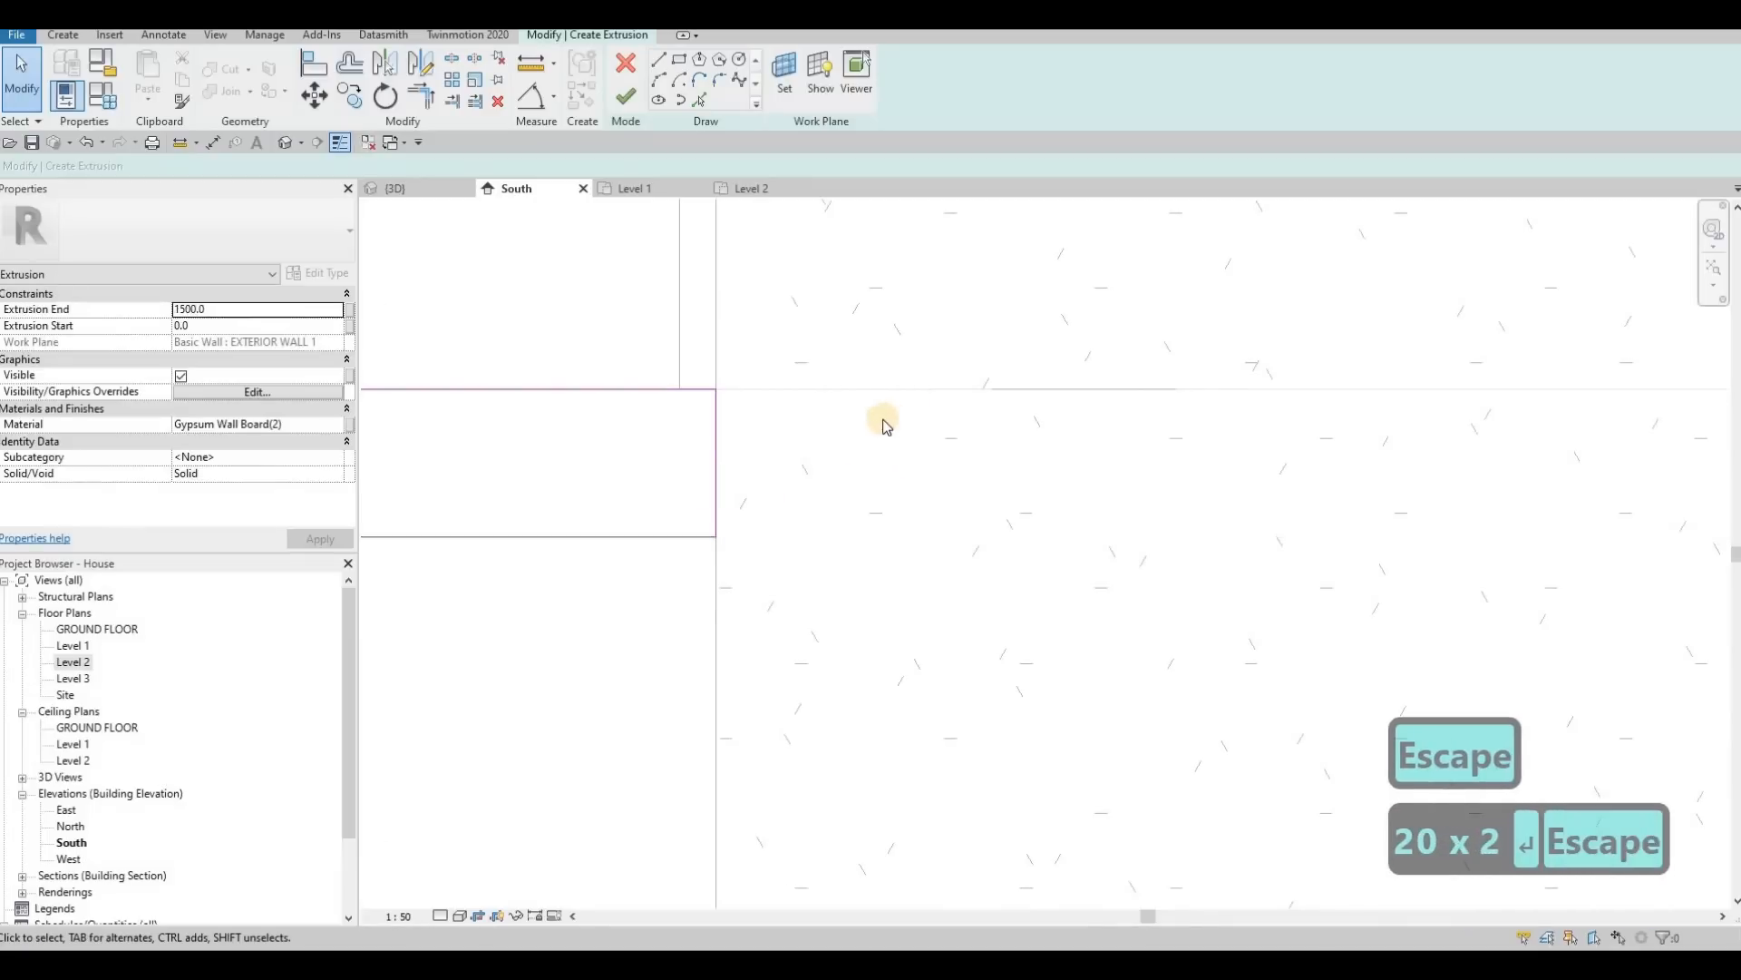
{"action": "scroll", "coordinate": [981, 470], "scroll_direction": "down", "scroll_amount": 5}
{"action": "scroll", "coordinate": [1104, 486], "scroll_direction": "up", "scroll_amount": 3}
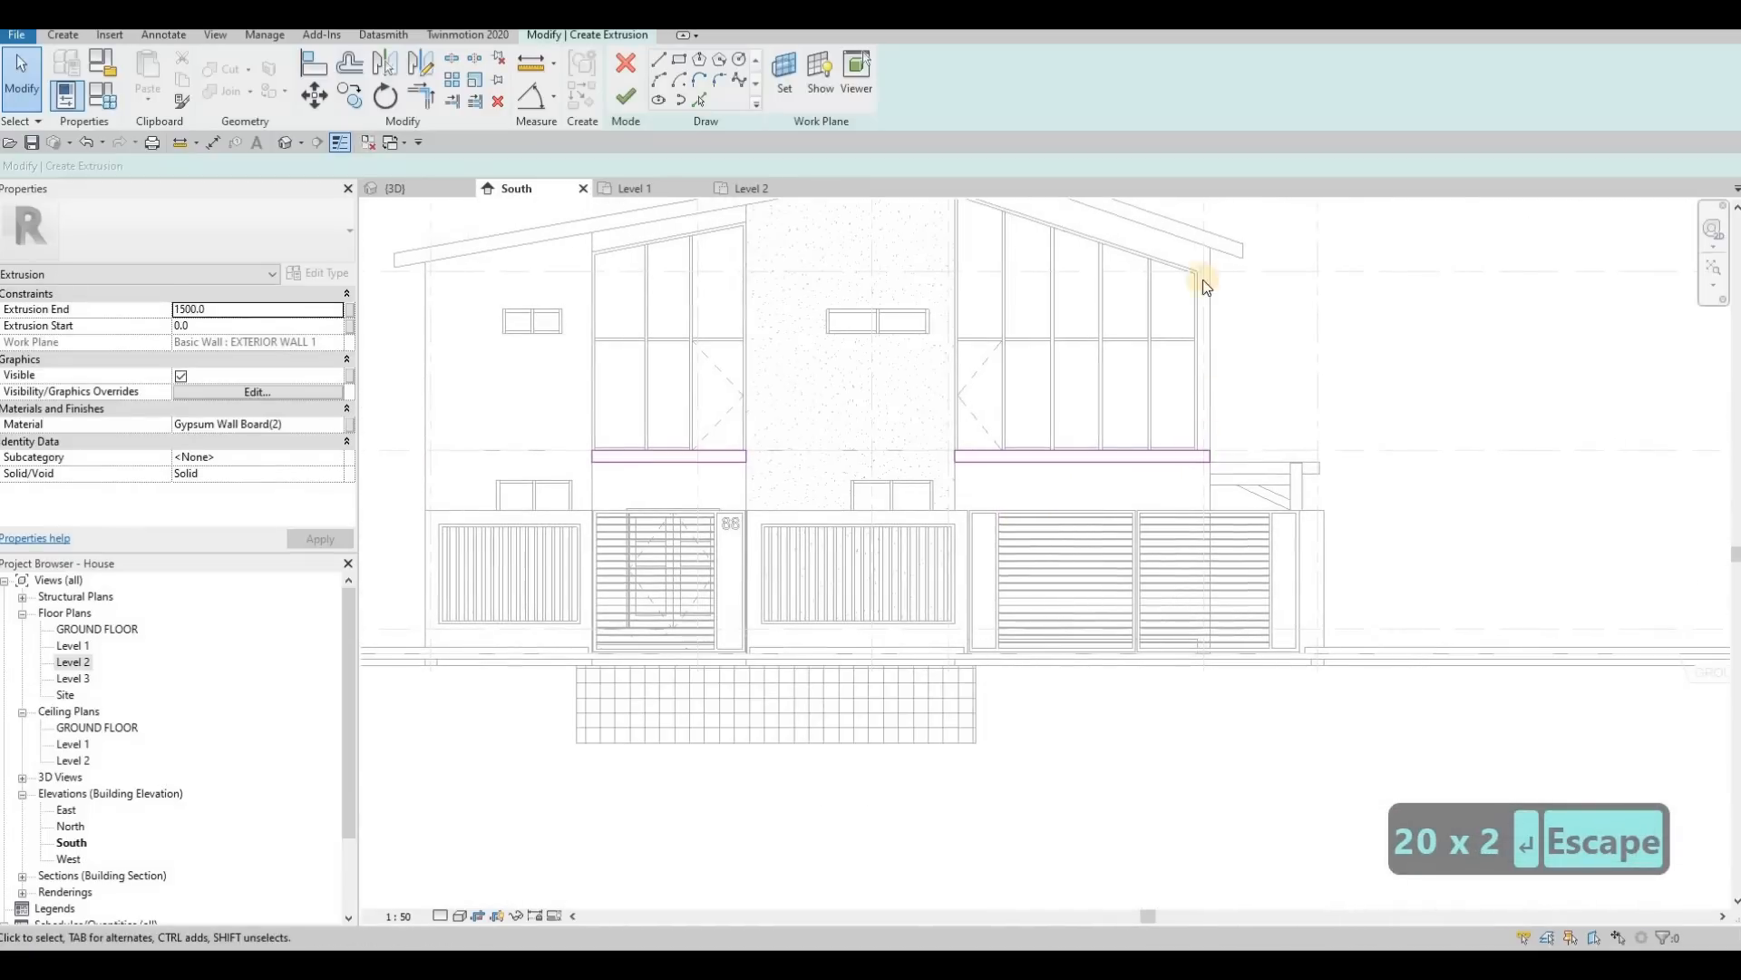
{"action": "scroll", "coordinate": [1195, 433], "scroll_direction": "up", "scroll_amount": 3}
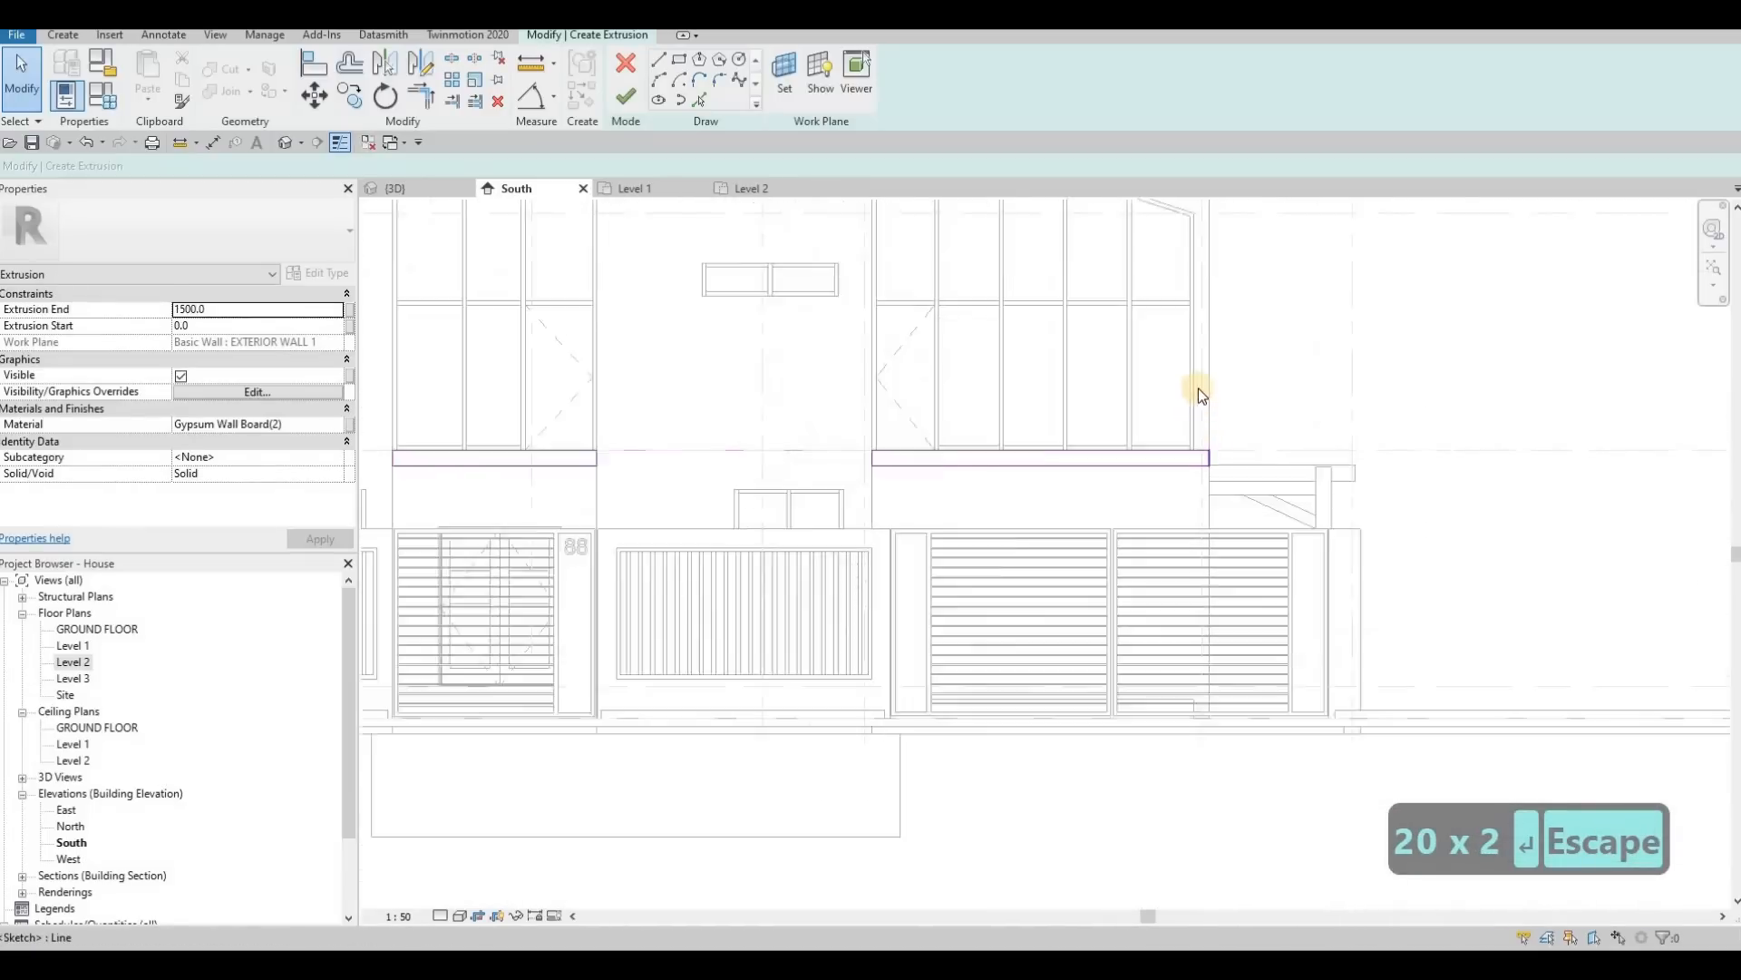
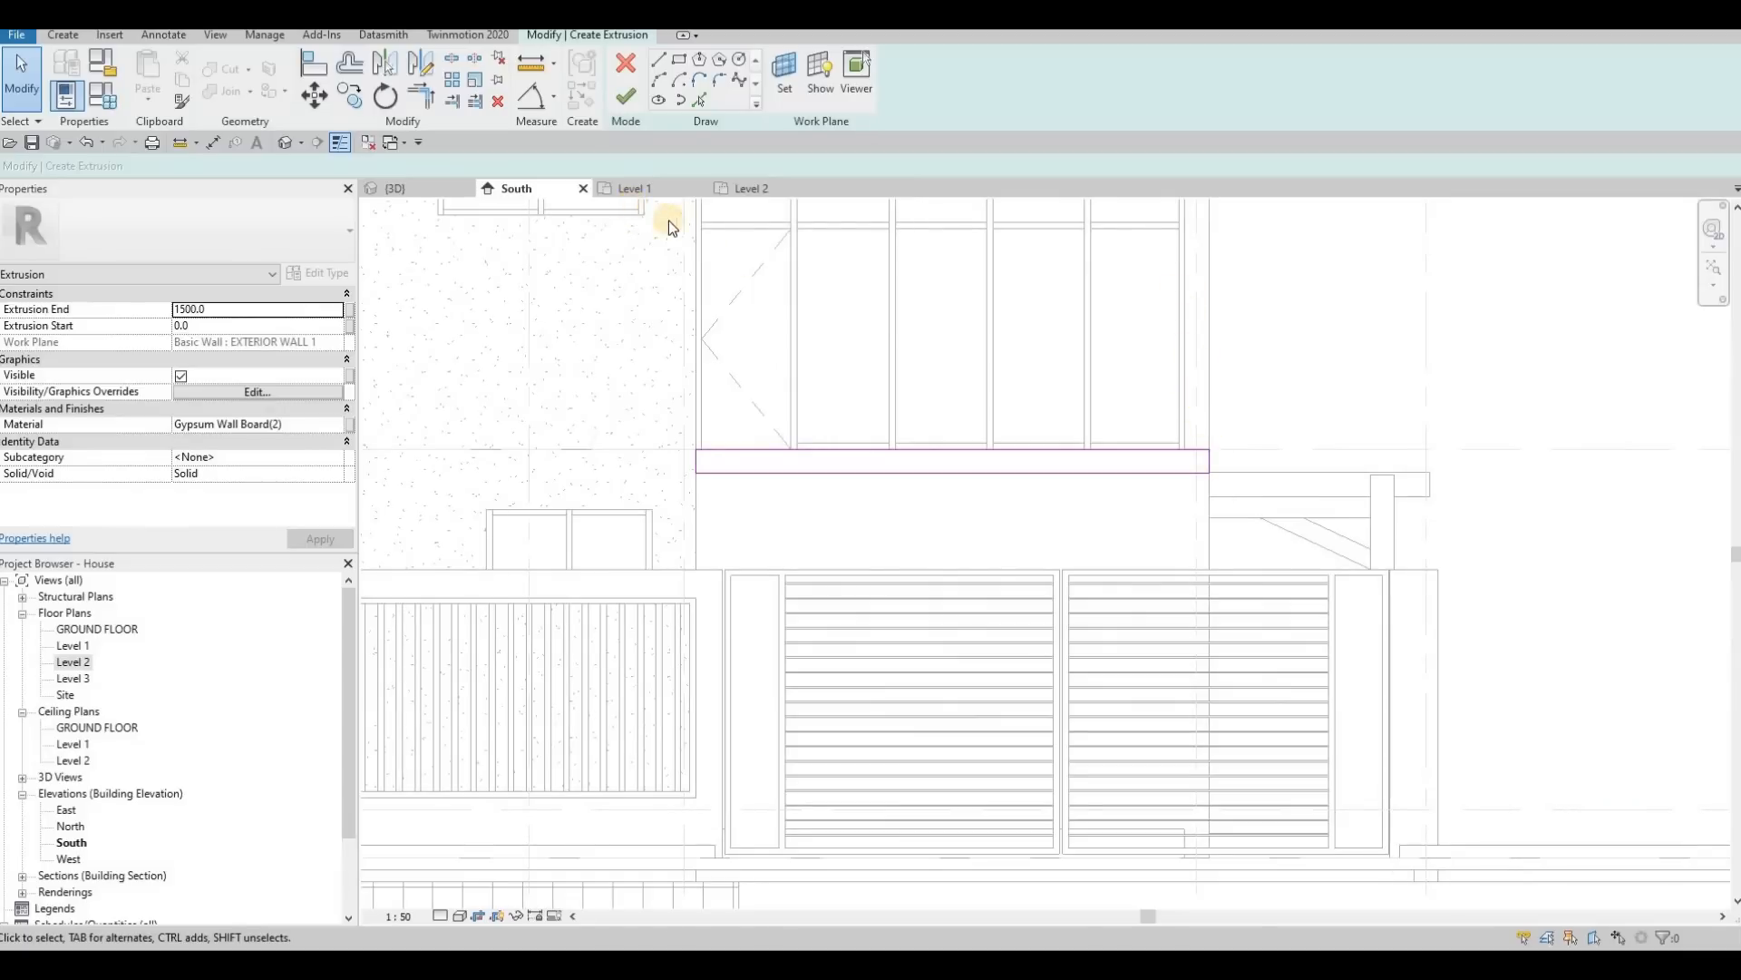
Step: Finish the extrusion sketch and the in-place model, and view the slab above the entrance up close in 3D
{"action": "left_click", "coordinate": [626, 102]}
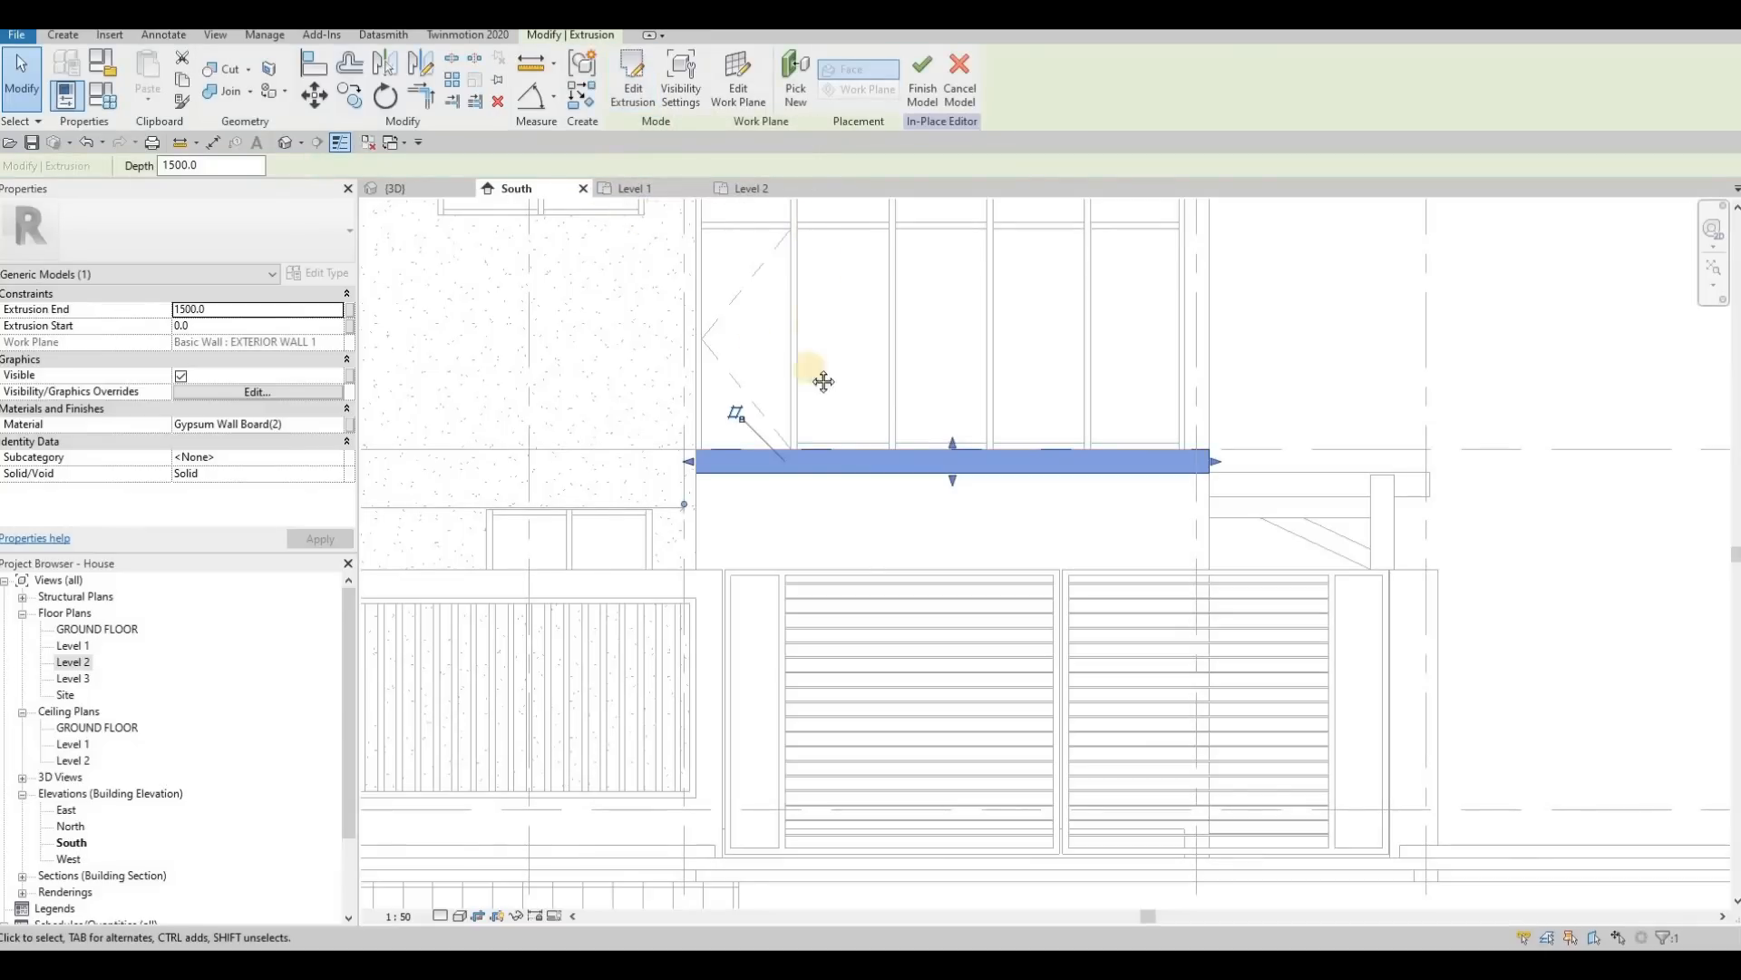
{"action": "scroll", "coordinate": [820, 381], "scroll_direction": "down", "scroll_amount": 3}
{"action": "middle_click_drag", "start_coordinate": [510, 333], "coordinate": [674, 381]}
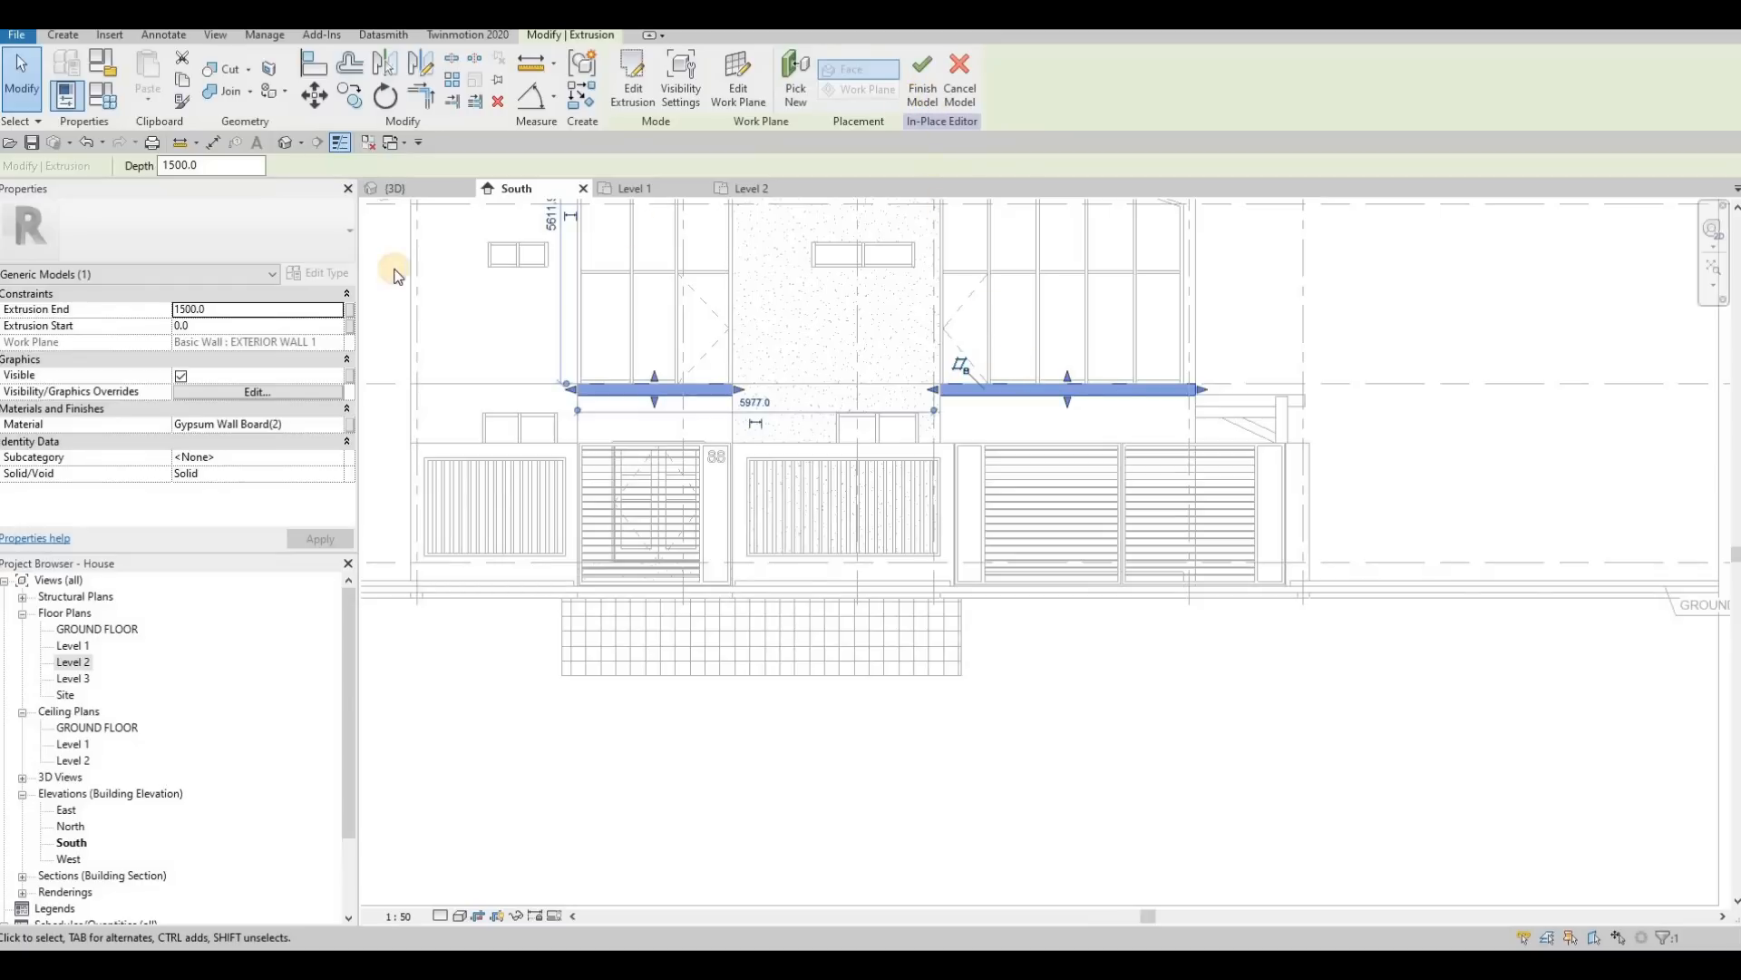
{"action": "left_click", "coordinate": [923, 84]}
{"action": "left_click", "coordinate": [396, 189]}
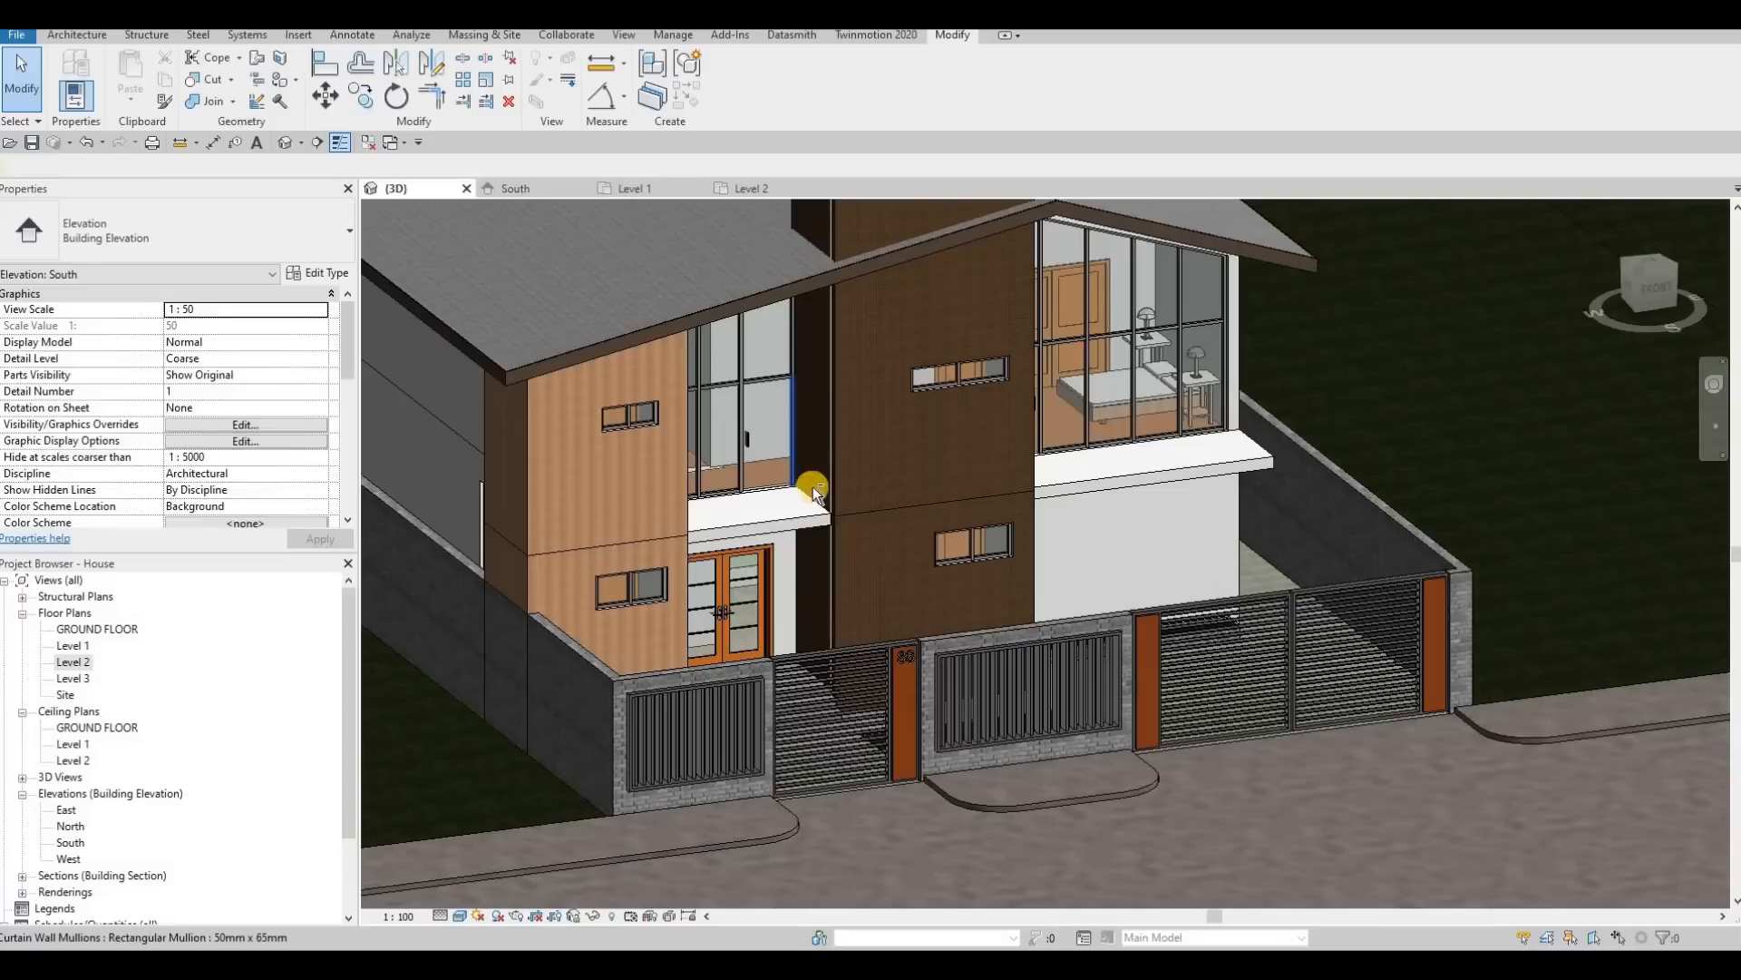
{"action": "key", "text": "Escape"}
{"action": "scroll", "coordinate": [812, 490], "scroll_direction": "down", "scroll_amount": 3}
{"action": "middle_click_drag", "start_coordinate": [816, 495], "coordinate": [1027, 558], "text": "shift"}
{"action": "middle_click_drag", "start_coordinate": [798, 463], "coordinate": [972, 470], "text": "shift"}
{"action": "scroll", "coordinate": [944, 466], "scroll_direction": "up", "scroll_amount": 4}
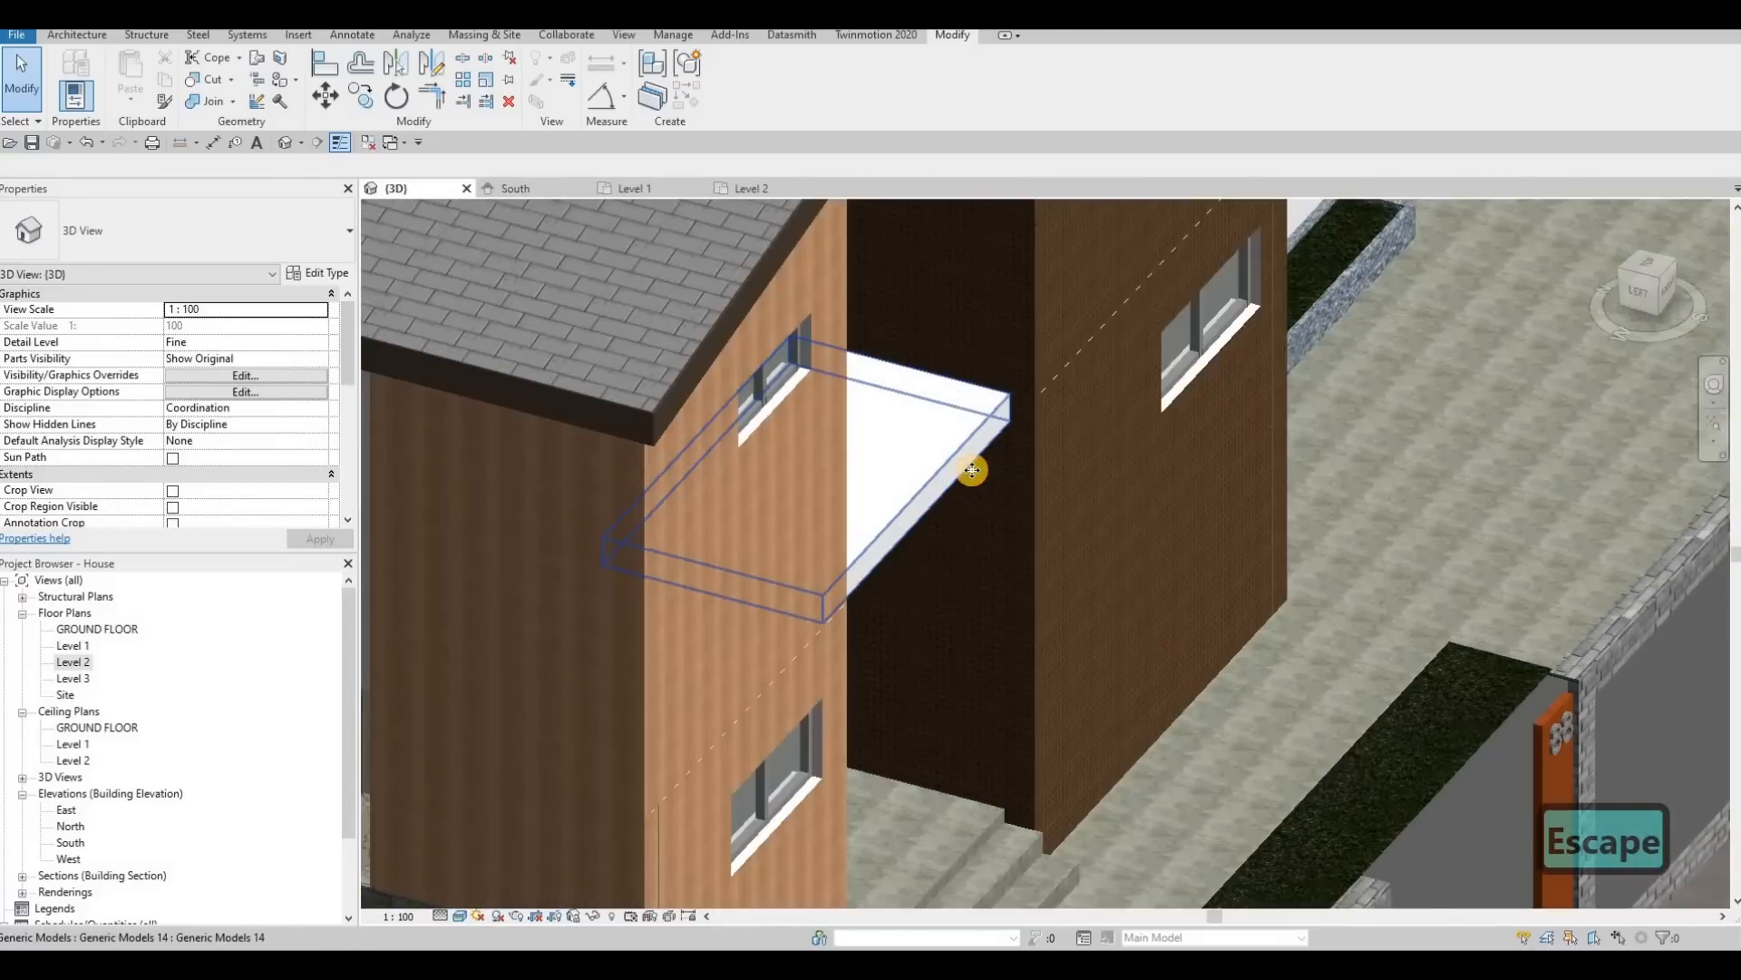
{"action": "left_click", "coordinate": [973, 470]}
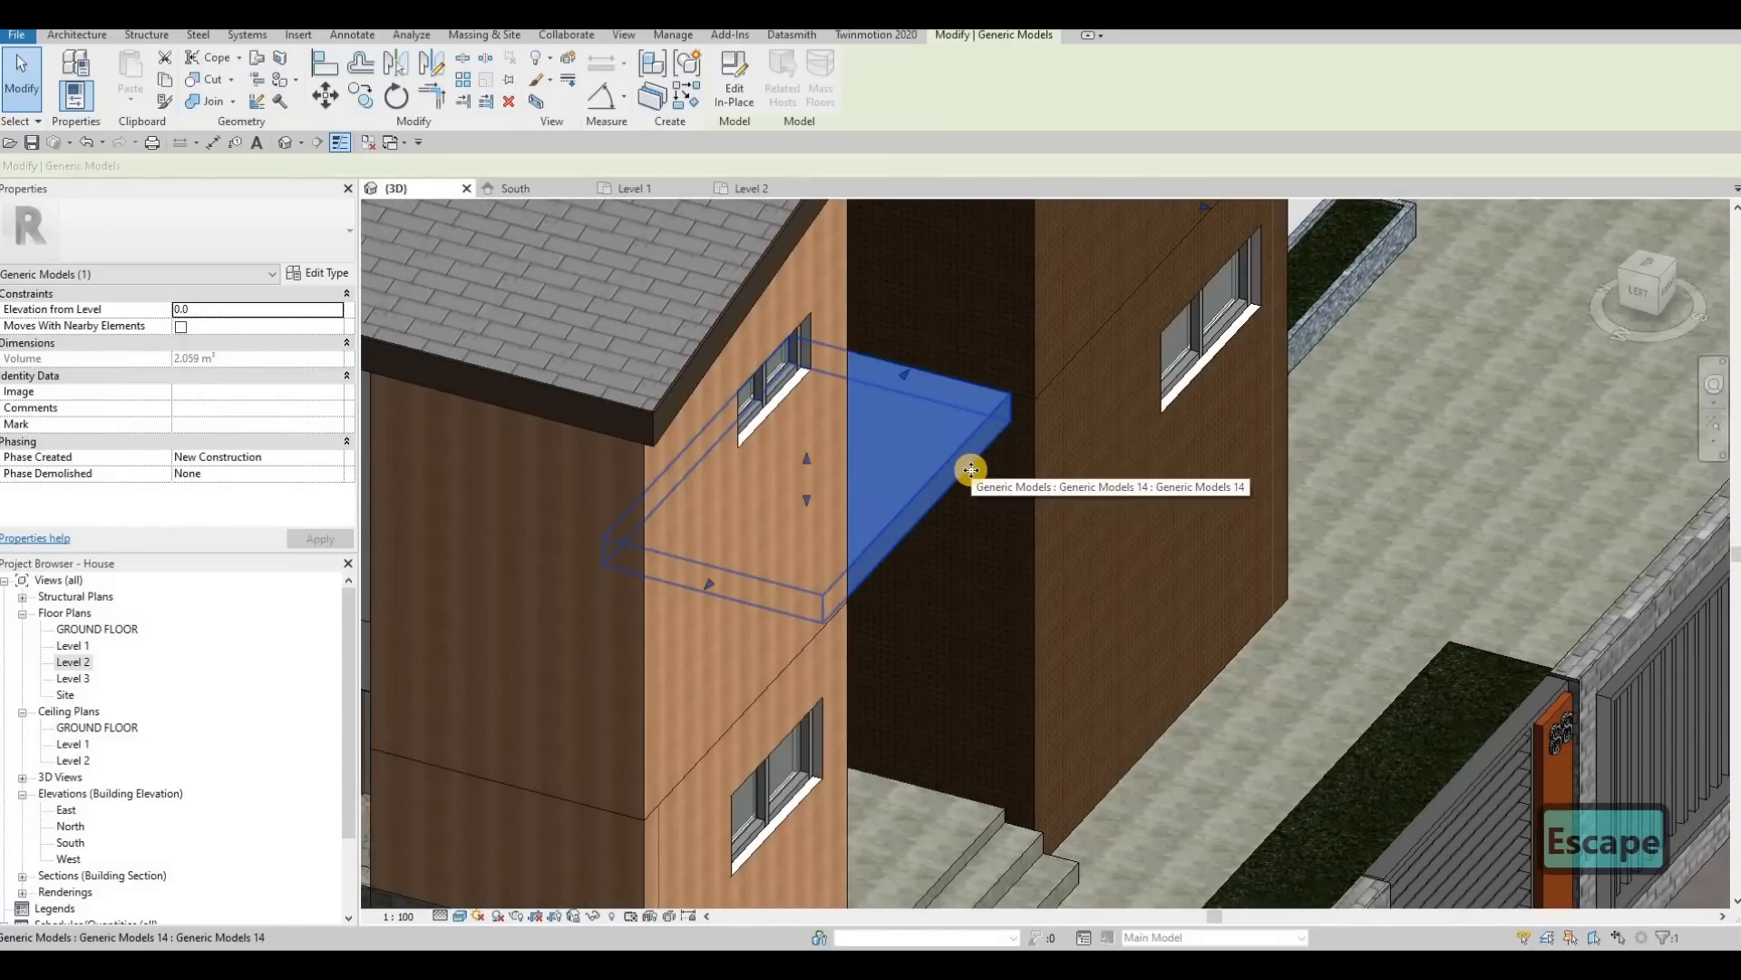
{"action": "key", "text": "a"}
{"action": "key", "text": "l"}
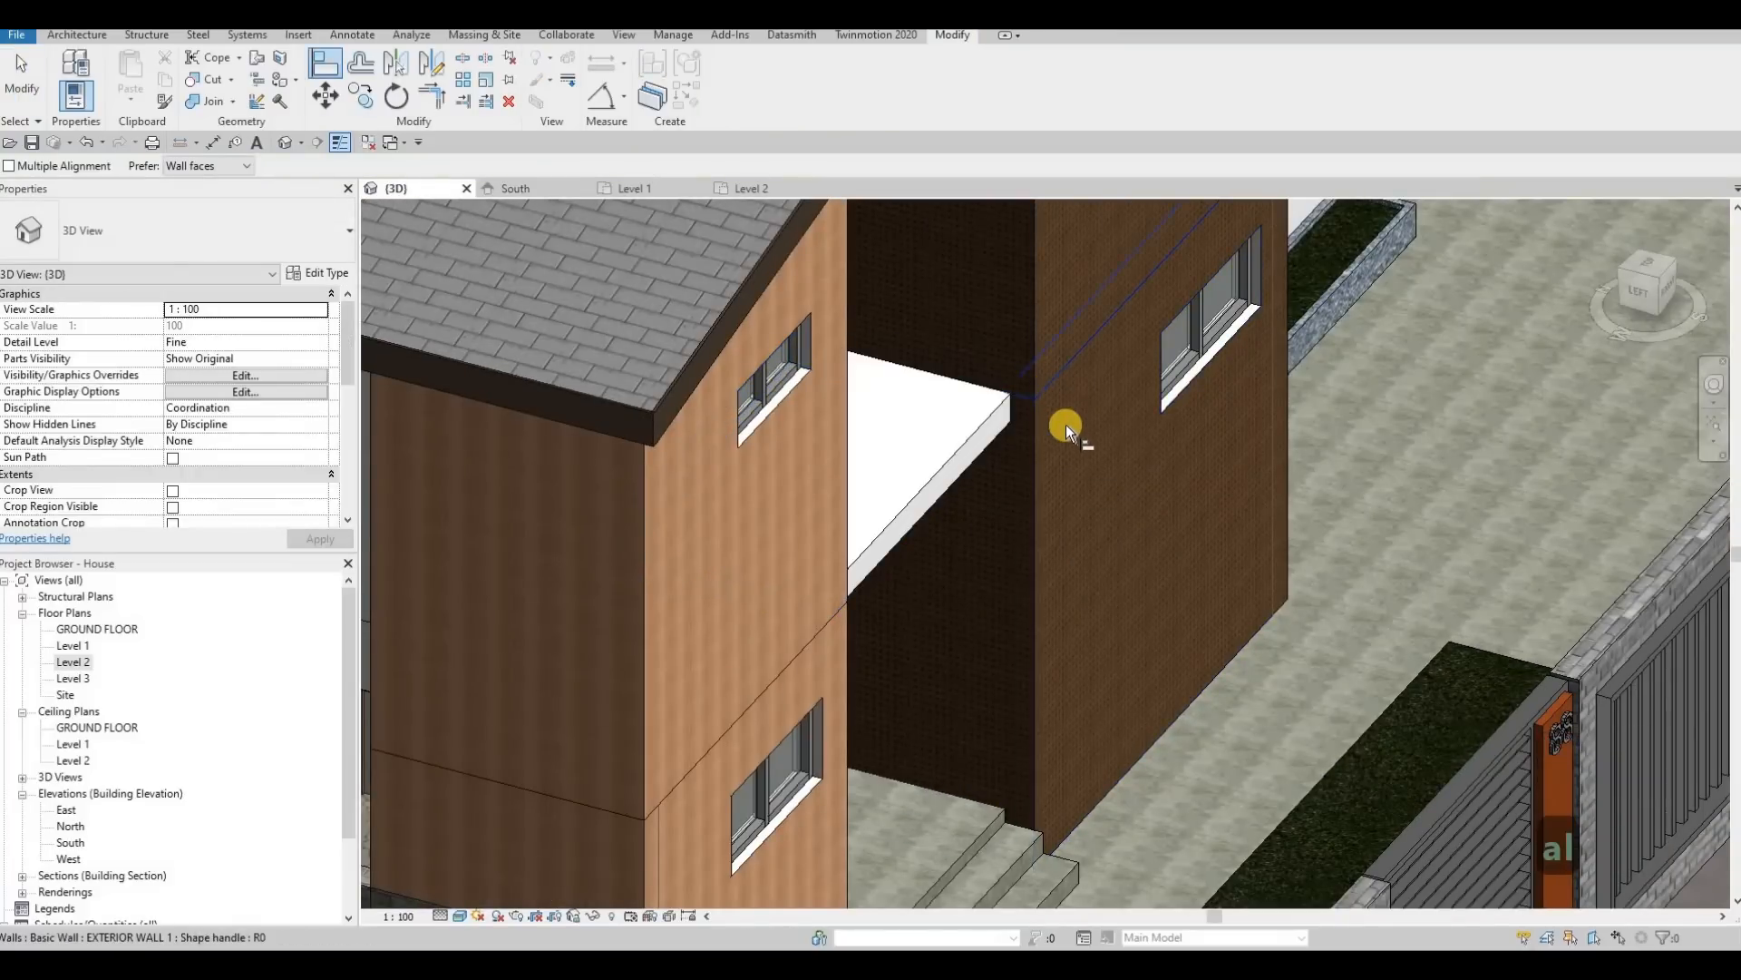
{"action": "key", "text": "Escape"}
{"action": "key", "text": "Escape"}
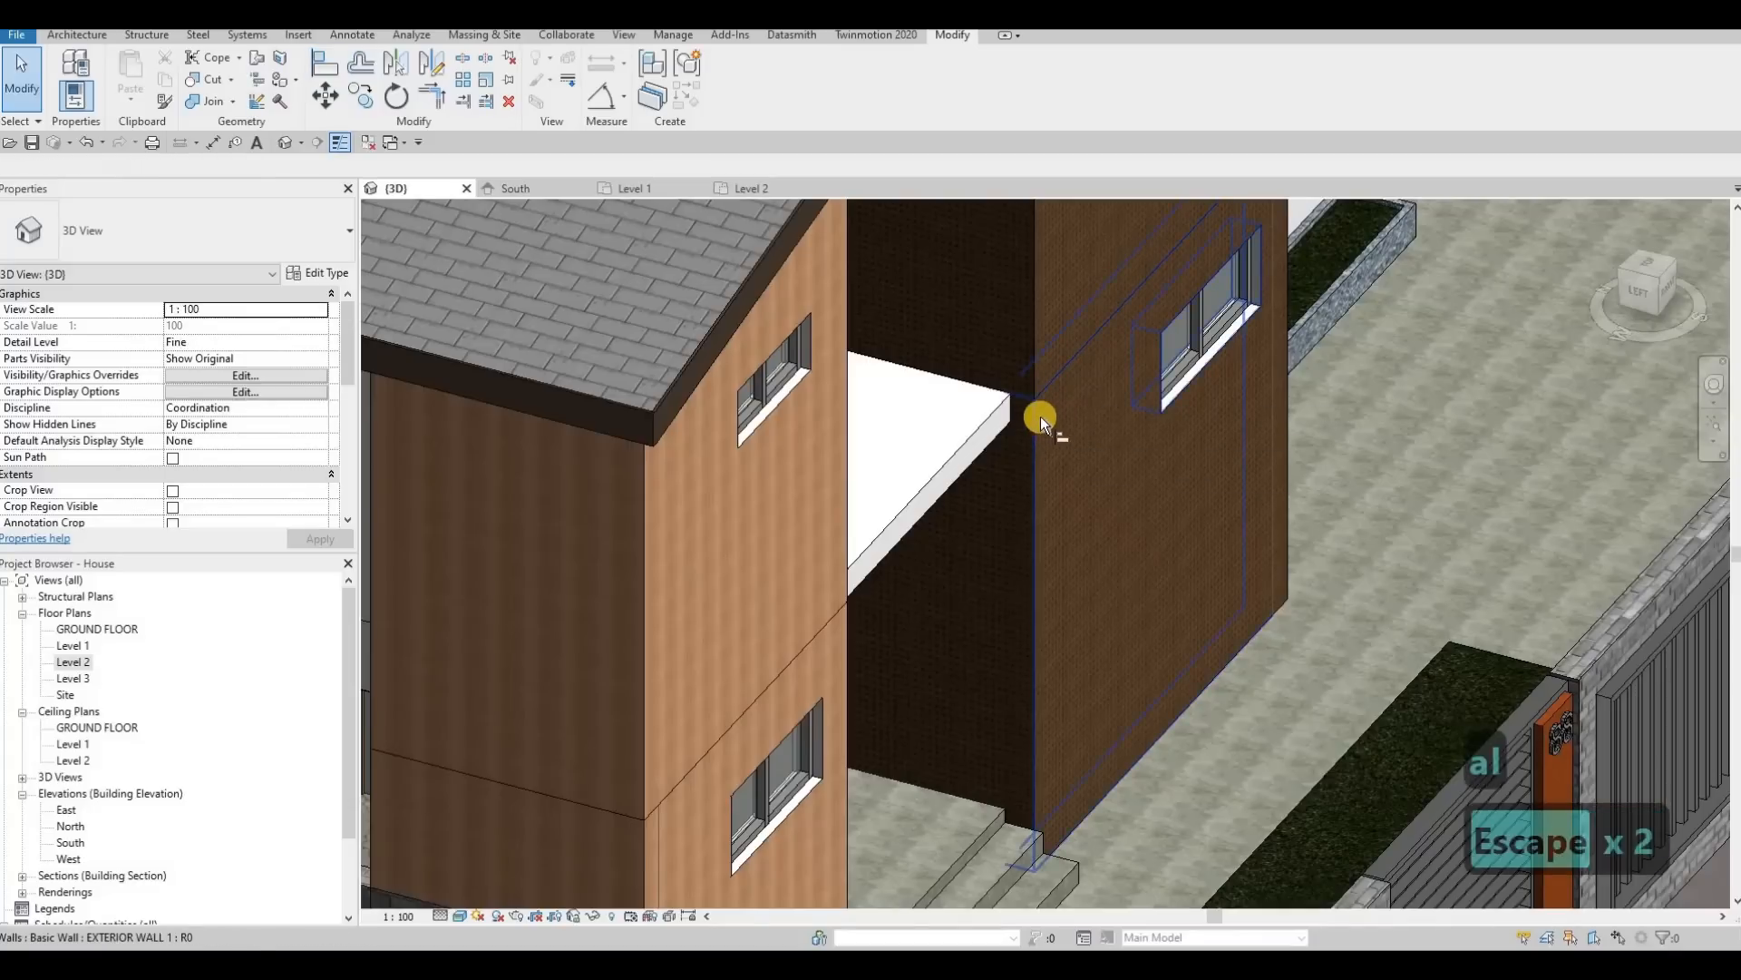
Step: Align the front face of the slab above the entrance with the front face of the dark brown wall
{"action": "key", "text": "a"}
{"action": "key", "text": "l"}
{"action": "left_click", "coordinate": [977, 429]}
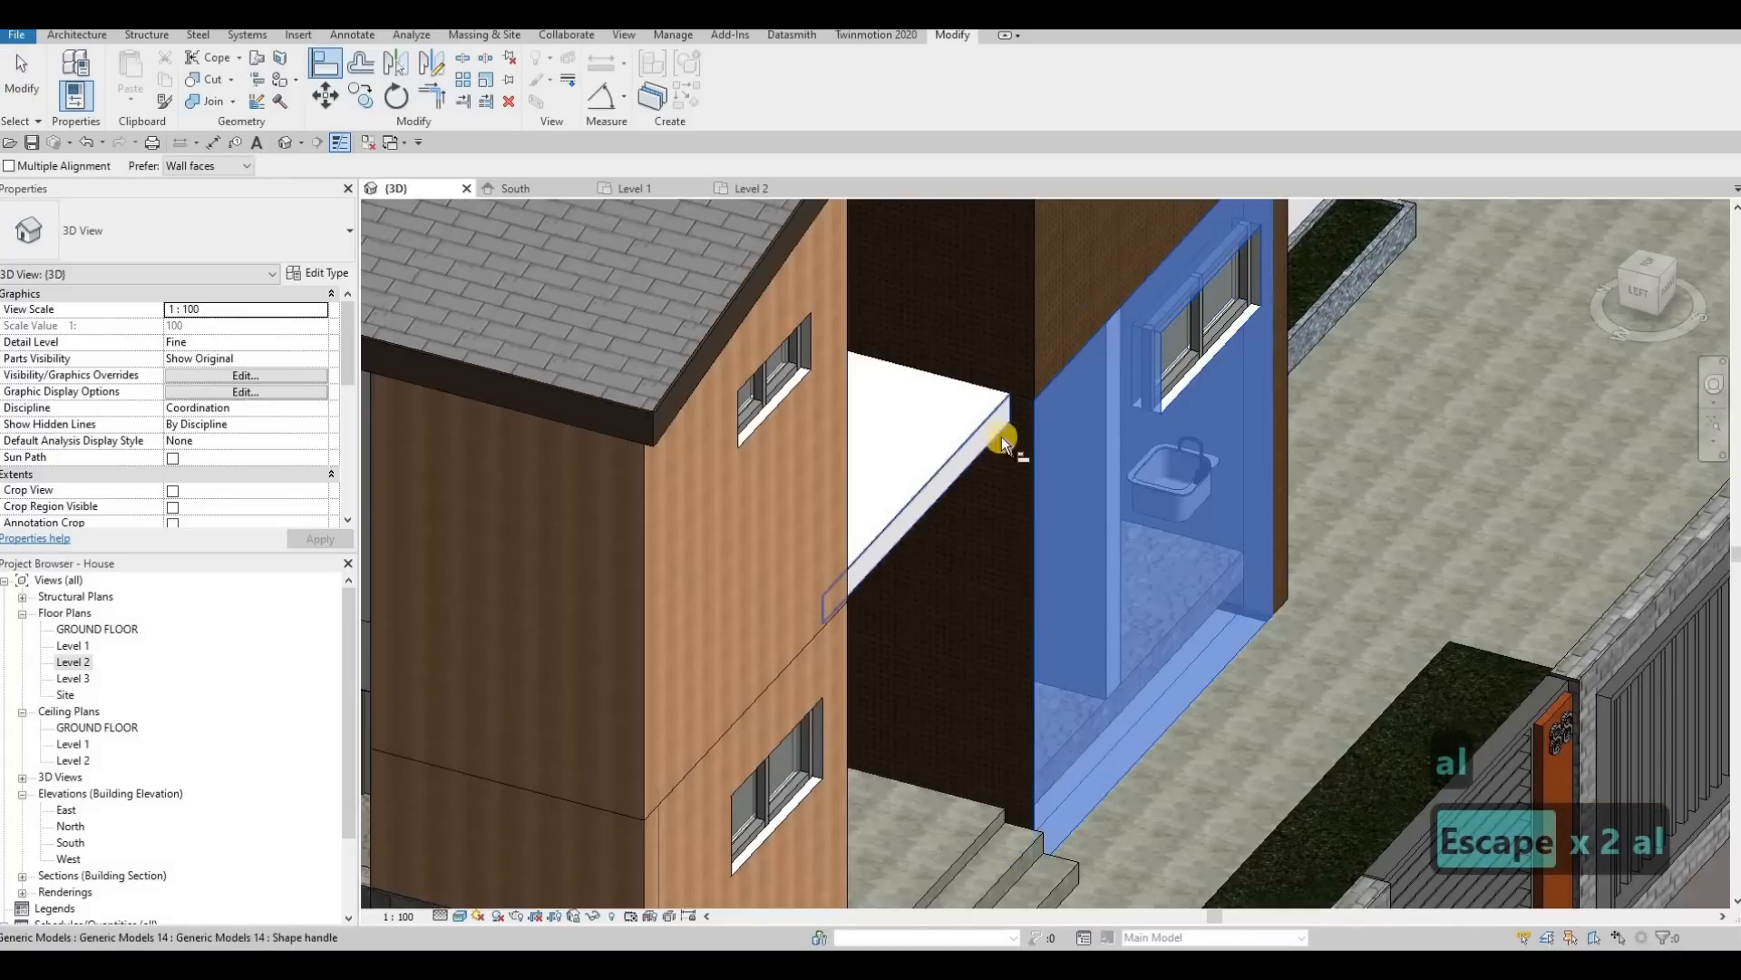
{"action": "middle_click_drag", "start_coordinate": [1001, 437], "coordinate": [971, 531], "text": "shift"}
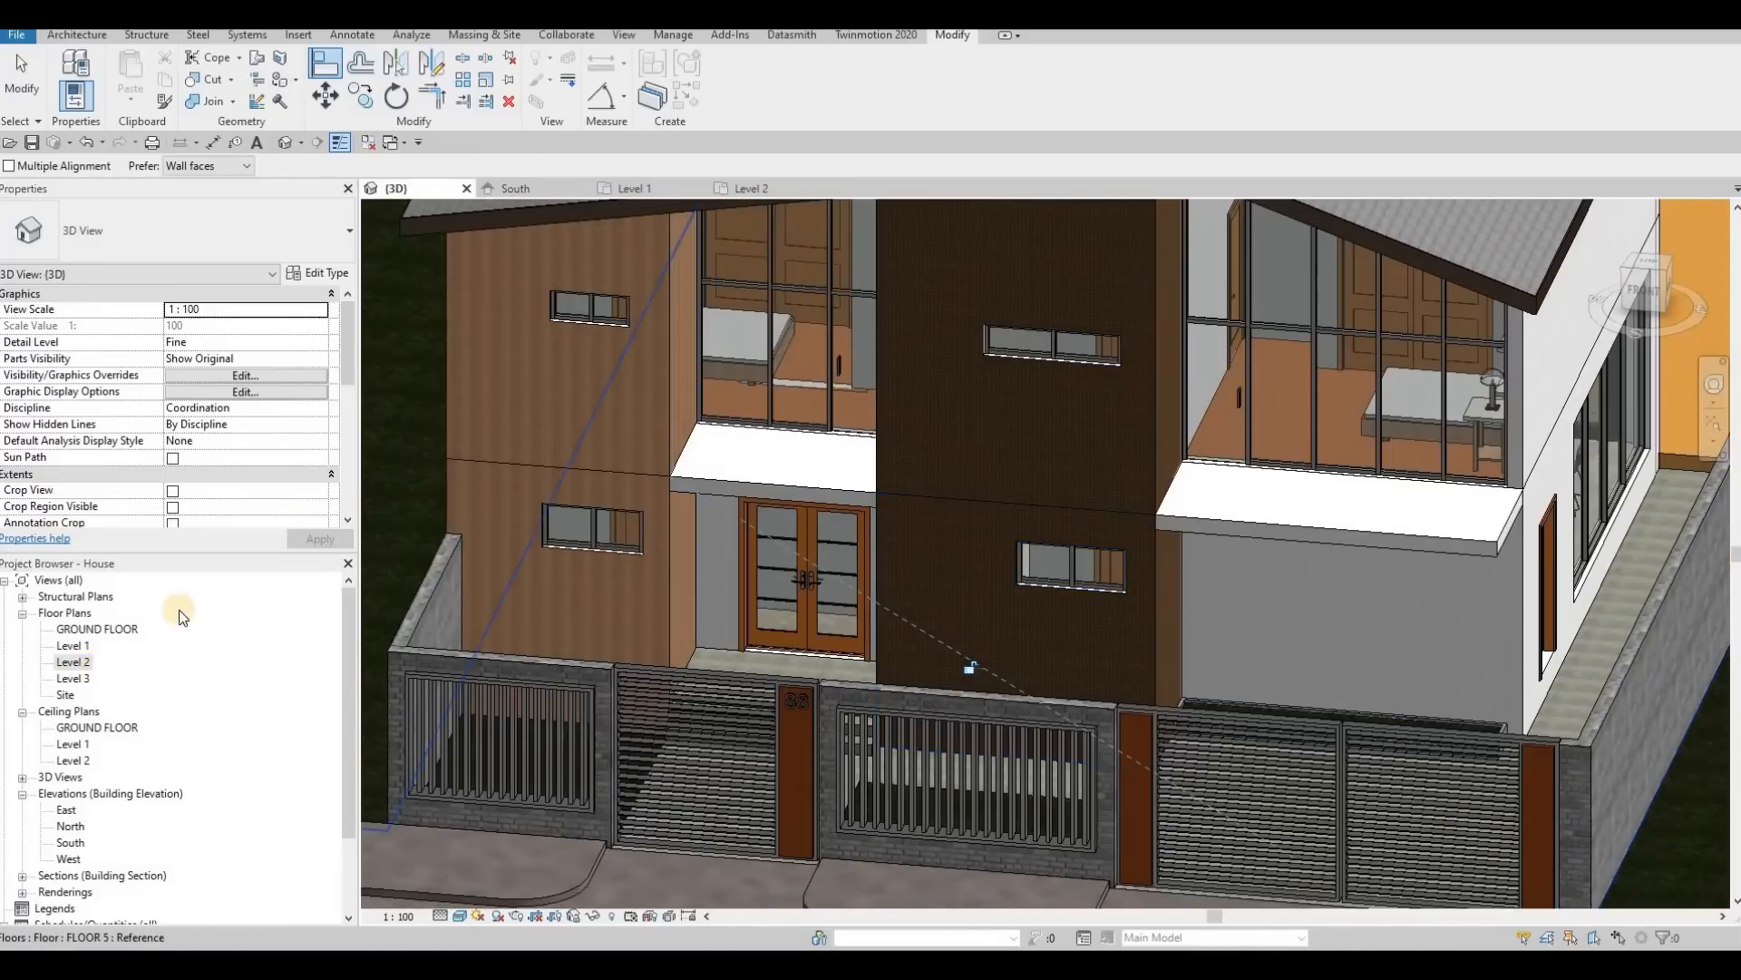
Step: Open the Level 2 floor plan and start a new wall with the Curtain Wall type
{"action": "double_click", "coordinate": [77, 666]}
{"action": "scroll", "coordinate": [961, 393], "scroll_direction": "down", "scroll_amount": 5}
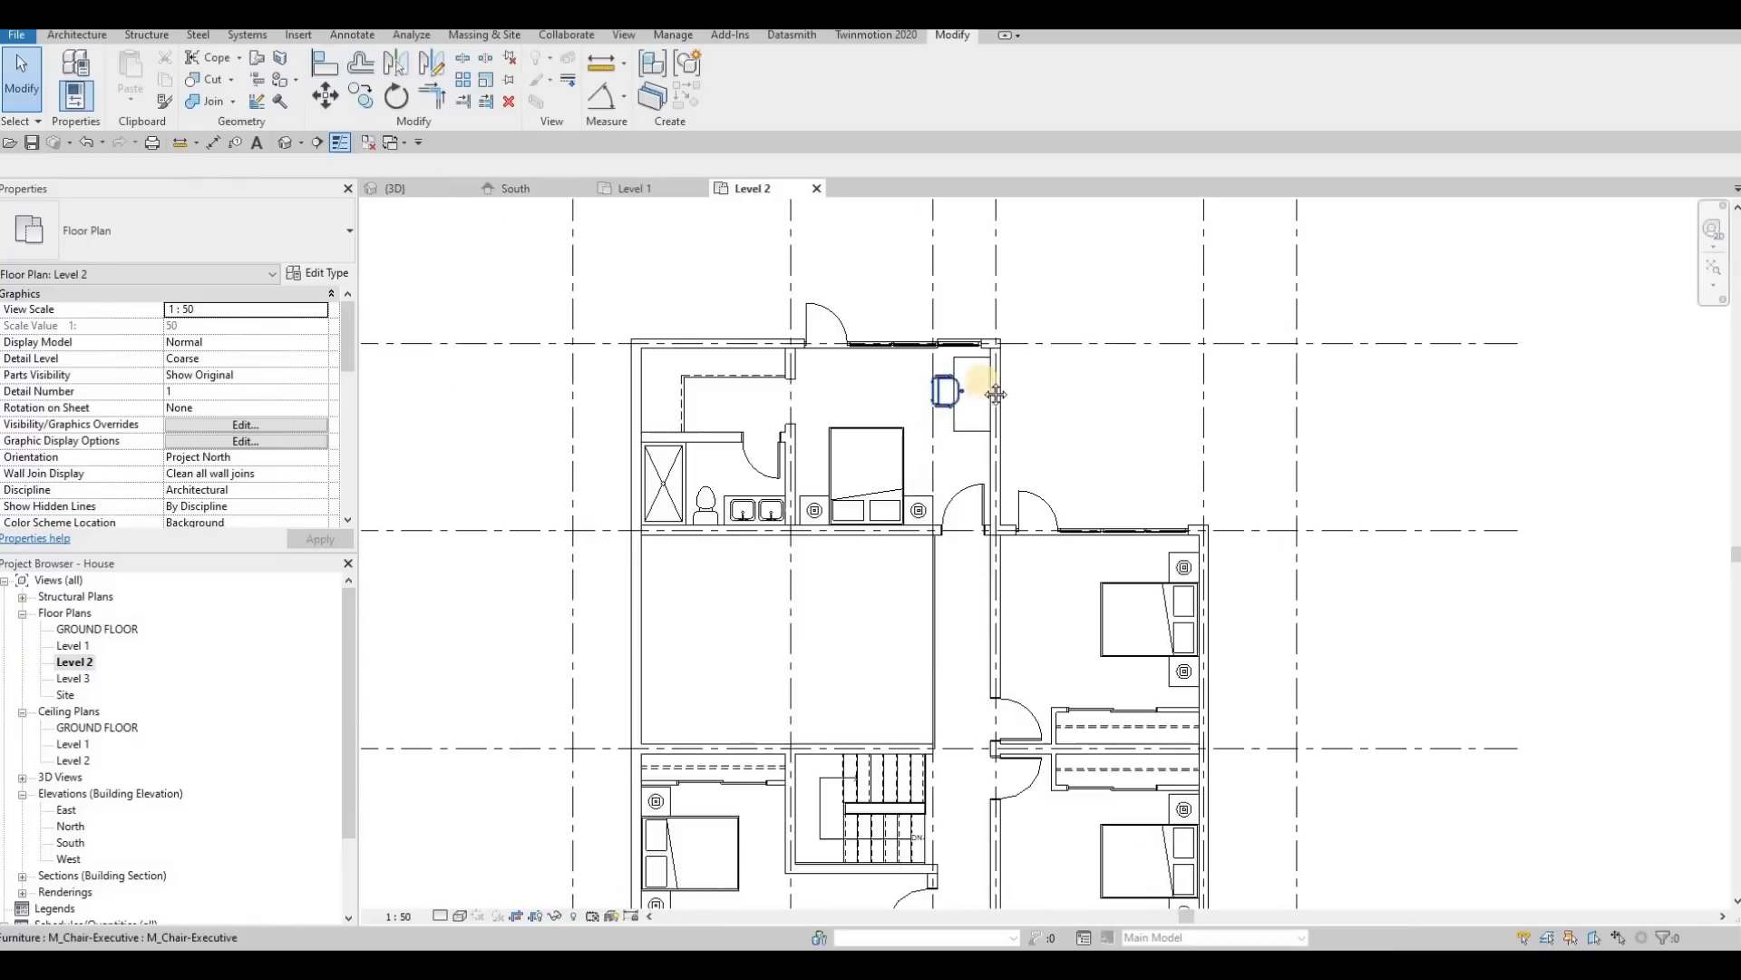
{"action": "scroll", "coordinate": [961, 395], "scroll_direction": "down", "scroll_amount": 2}
{"action": "middle_click_drag", "start_coordinate": [878, 563], "coordinate": [912, 409]}
{"action": "scroll", "coordinate": [876, 562], "scroll_direction": "up", "scroll_amount": 3}
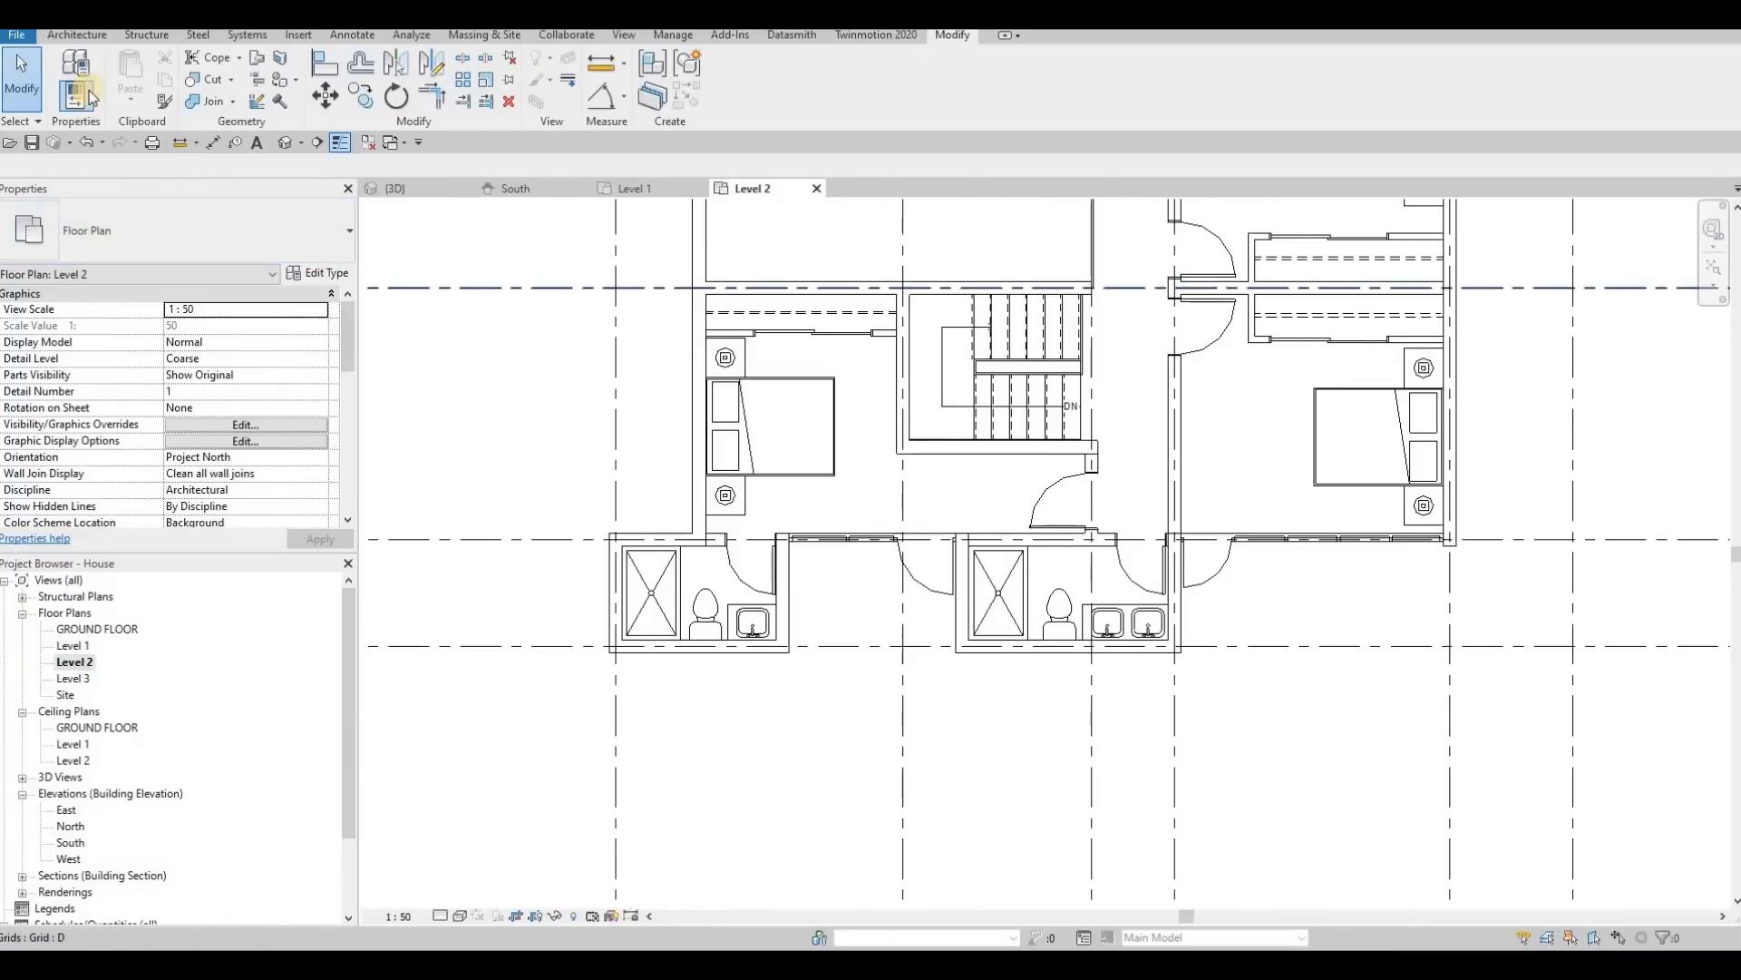
{"action": "left_click", "coordinate": [79, 36]}
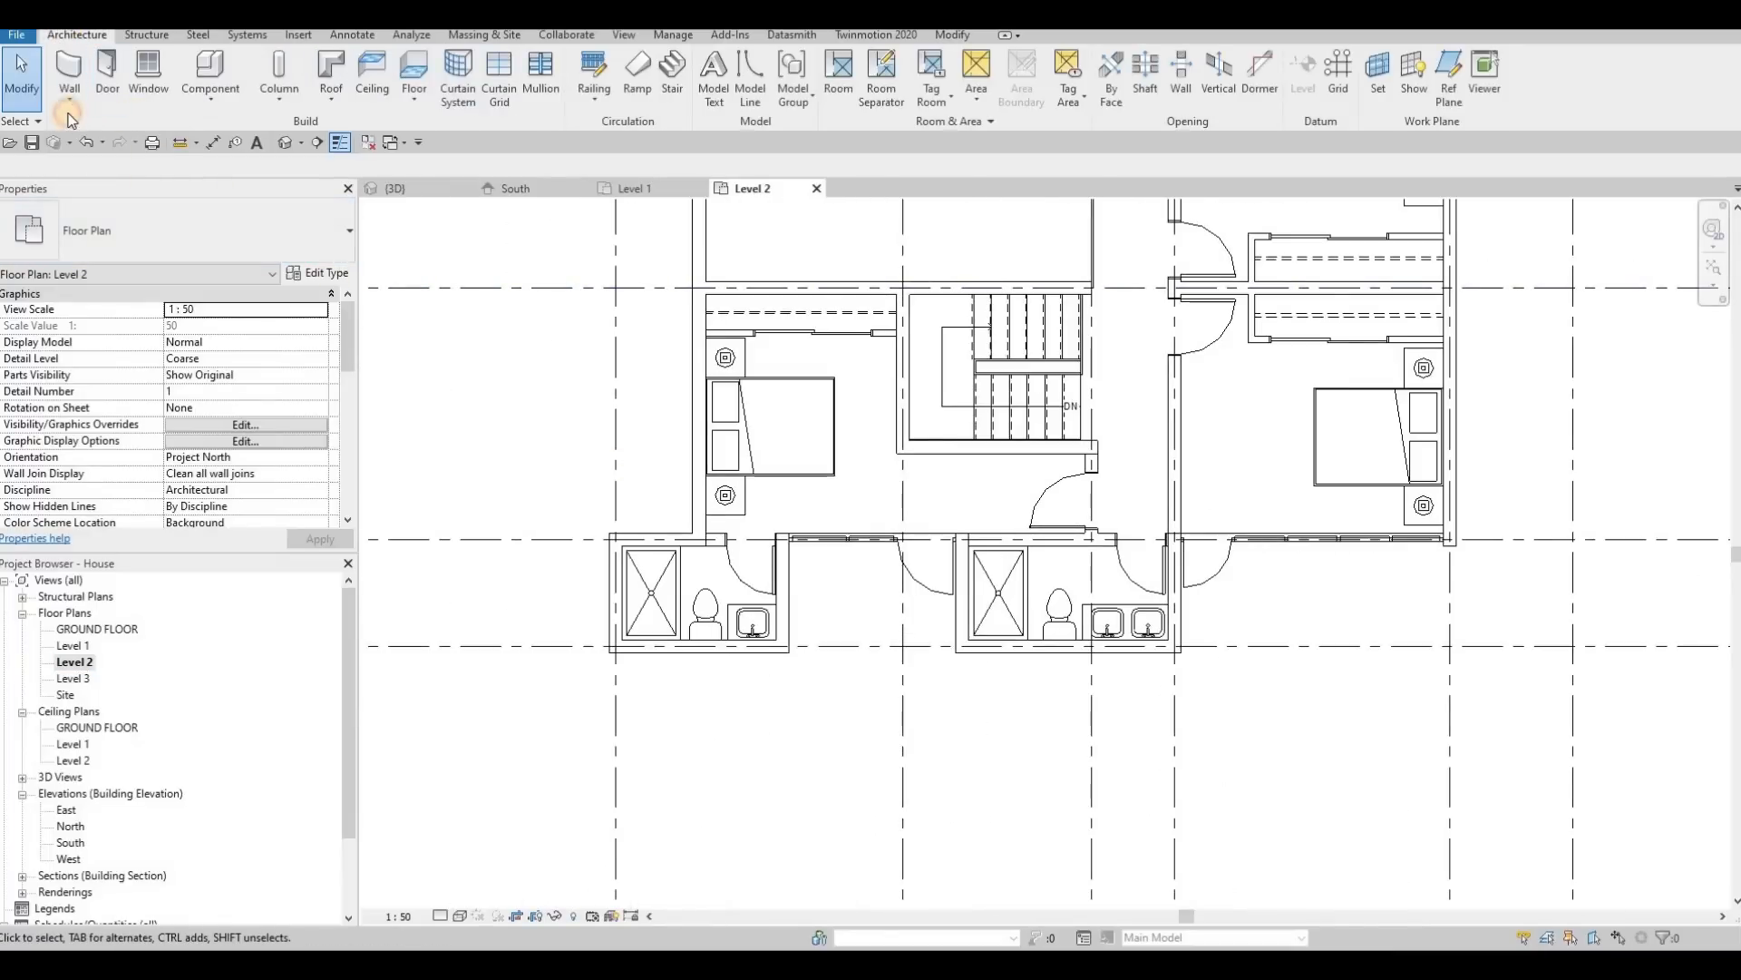
{"action": "key", "text": "w"}
{"action": "key", "text": "a"}
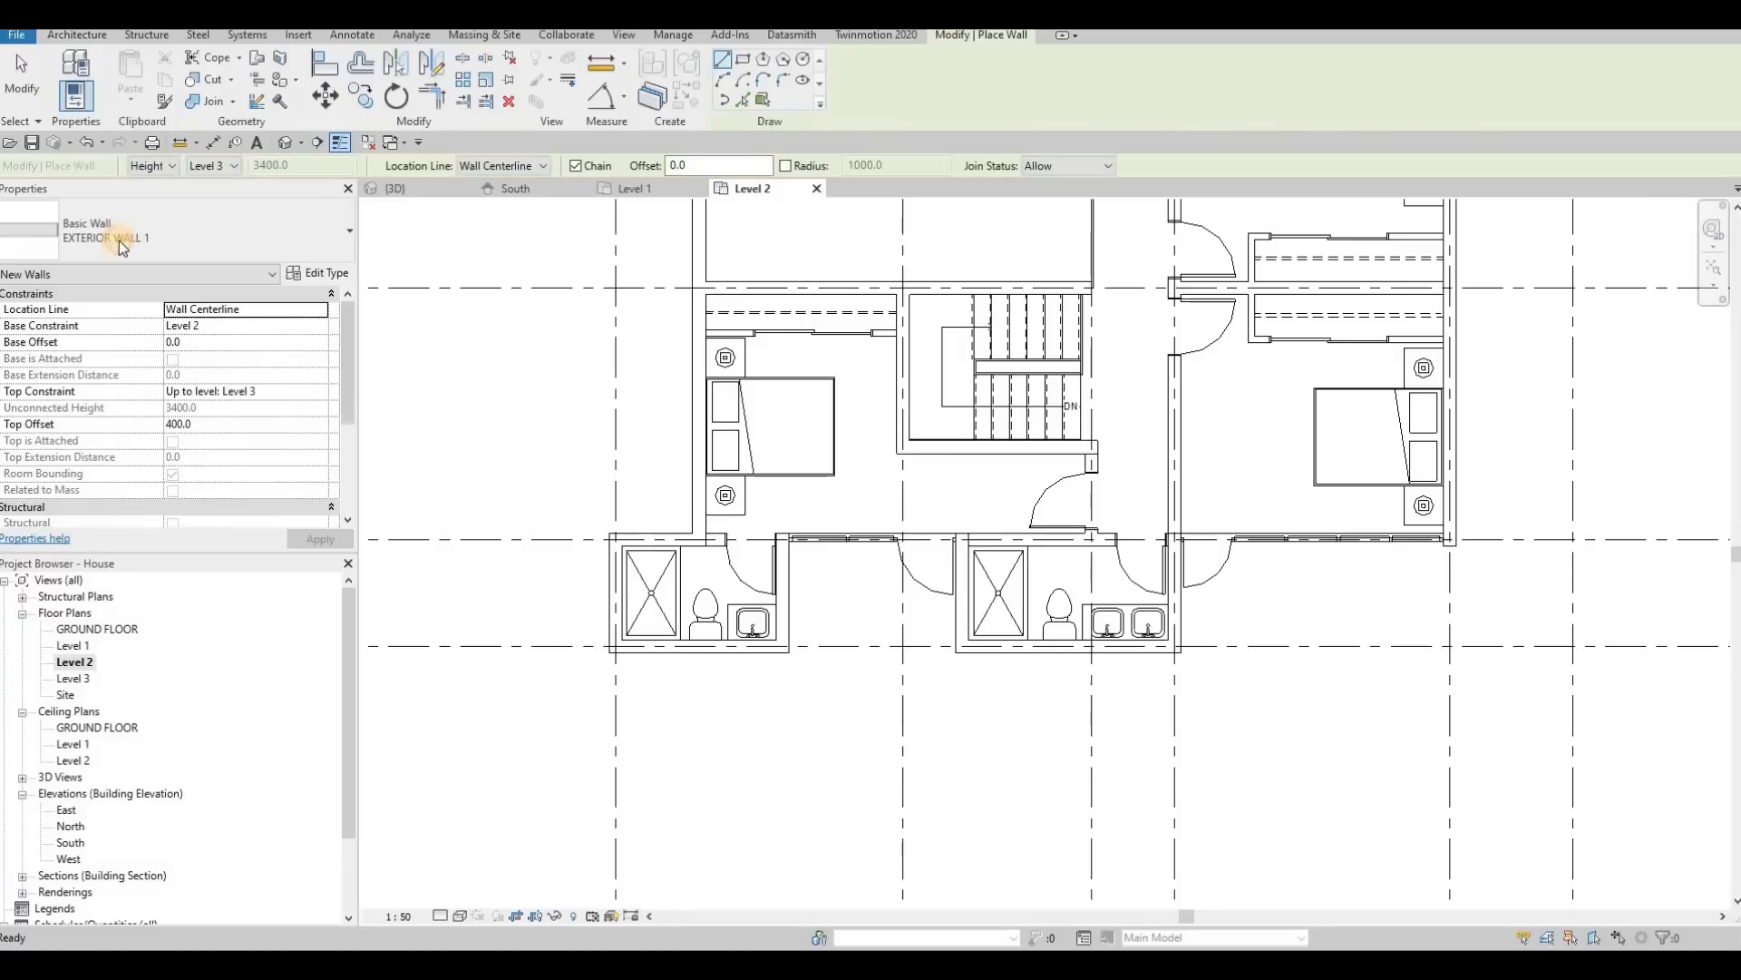
{"action": "left_click", "coordinate": [118, 239]}
{"action": "scroll", "coordinate": [127, 539], "scroll_direction": "down", "scroll_amount": 8}
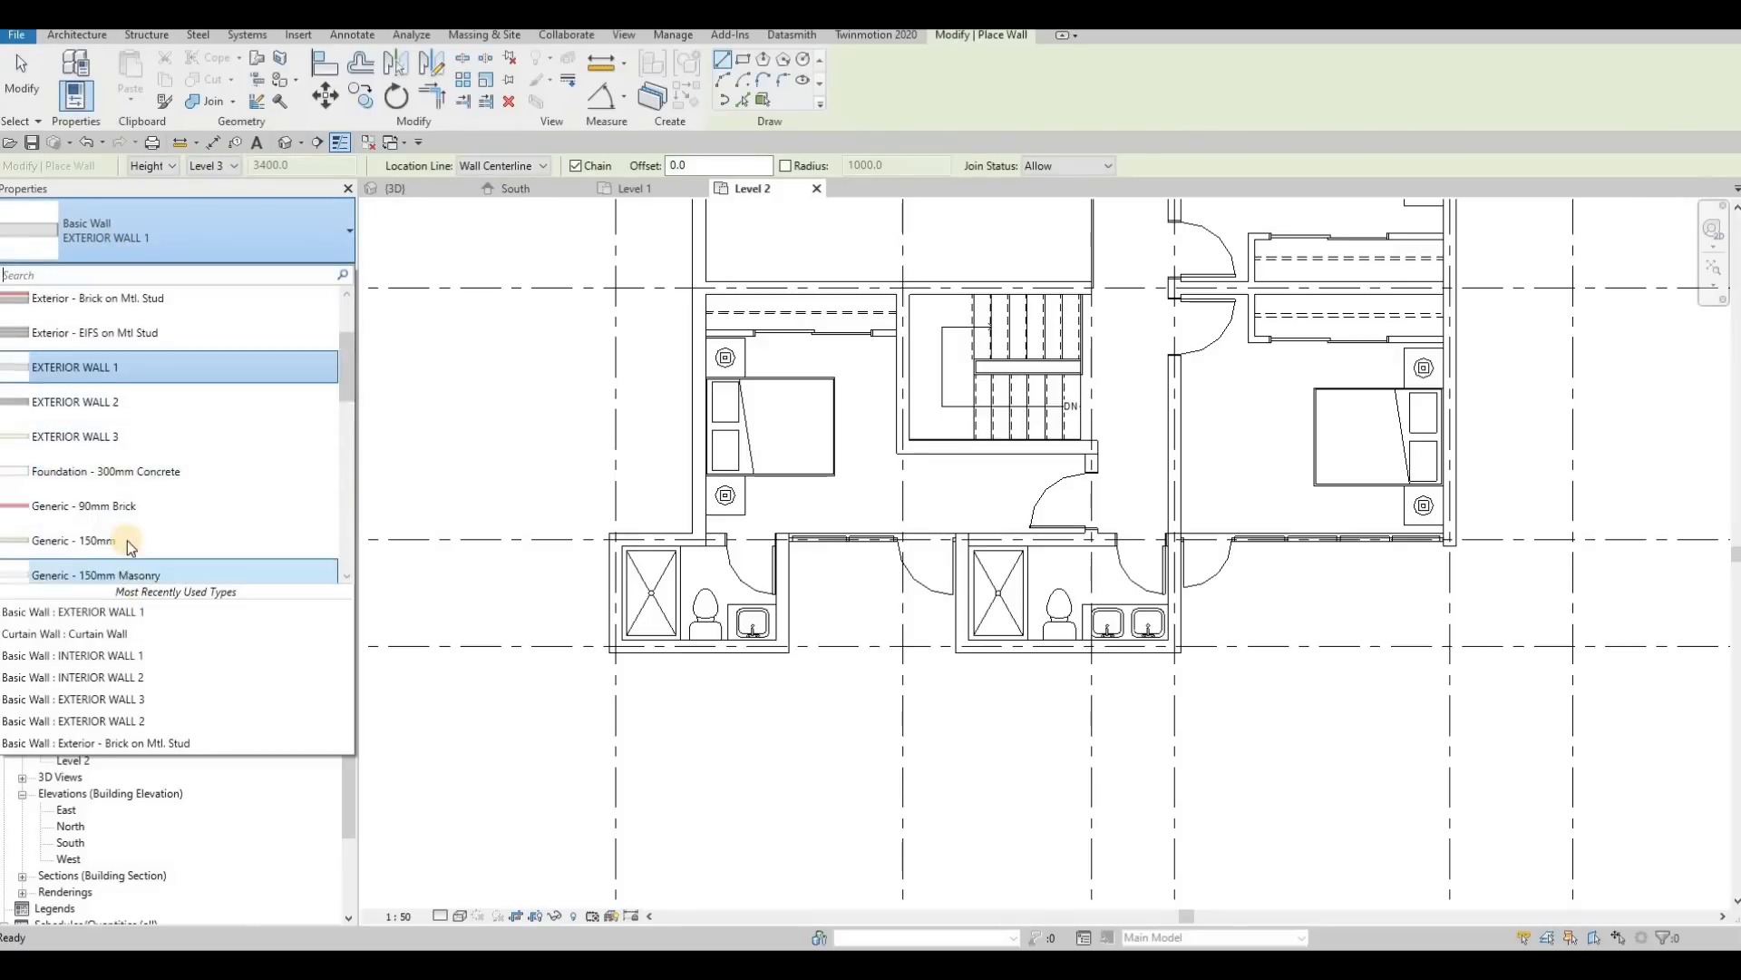
{"action": "scroll", "coordinate": [91, 440], "scroll_direction": "down", "scroll_amount": 2}
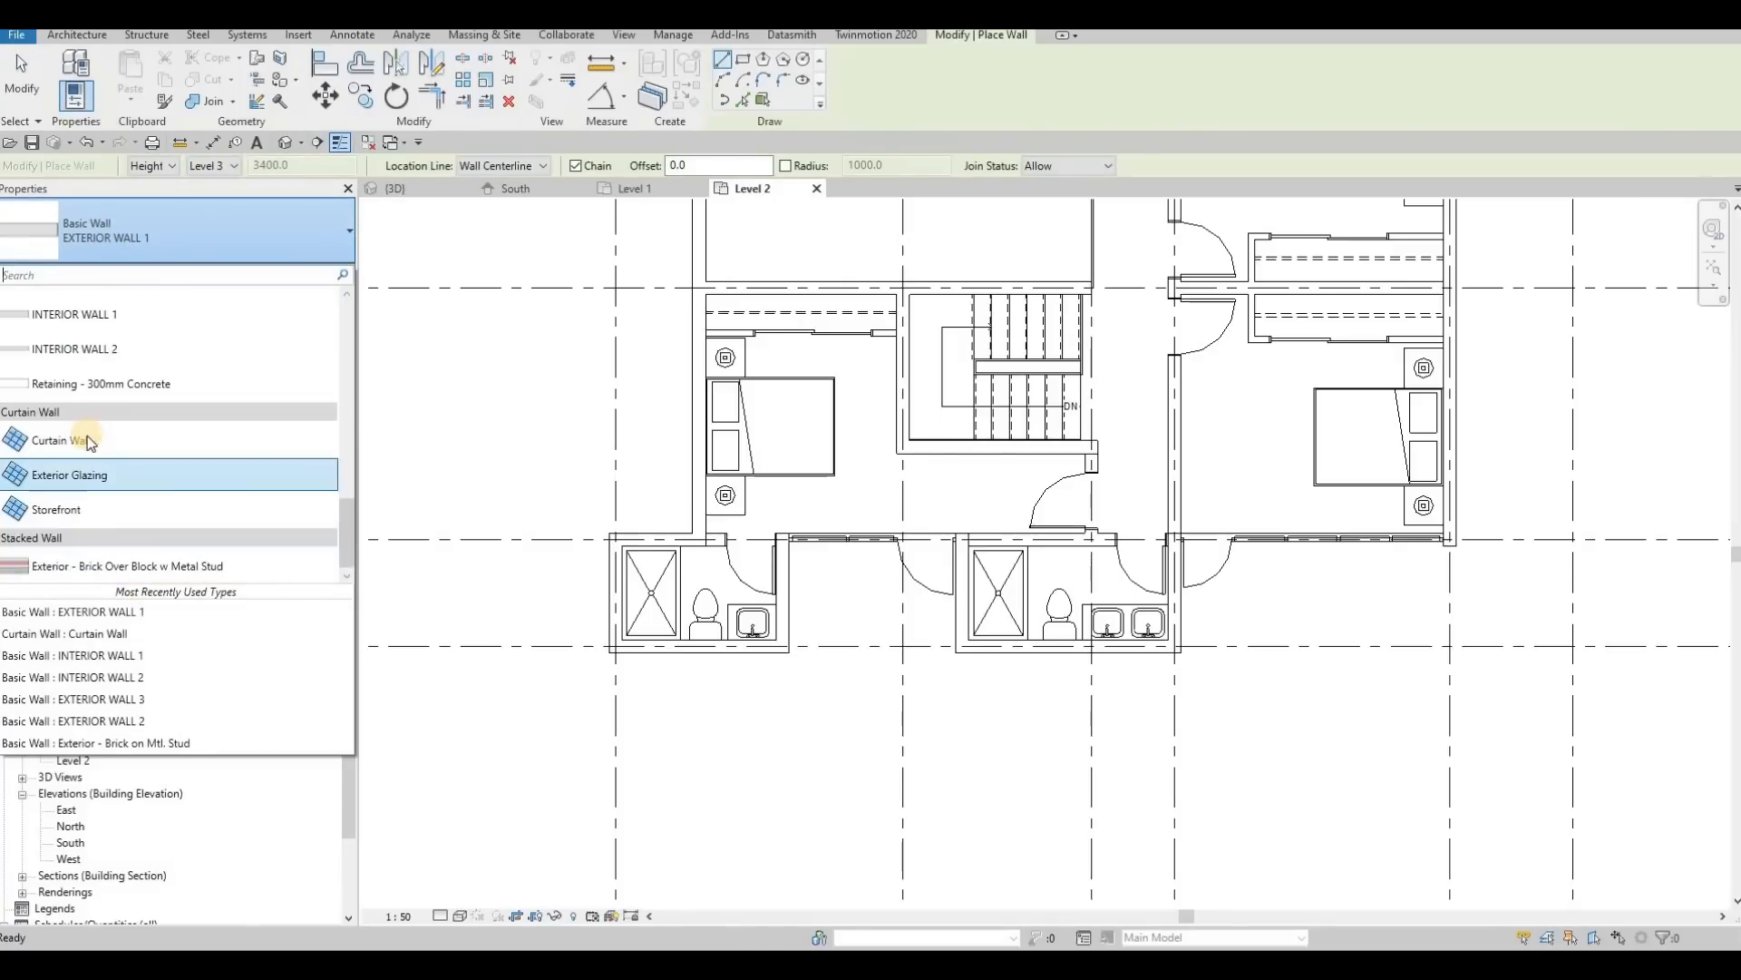
{"action": "left_click", "coordinate": [86, 440]}
Step: Draw a 2587 mm curtain wall along grid F, closing the balcony opening between the two bathrooms
{"action": "scroll", "coordinate": [809, 625], "scroll_direction": "up", "scroll_amount": 3}
{"action": "scroll", "coordinate": [749, 617], "scroll_direction": "up", "scroll_amount": 2}
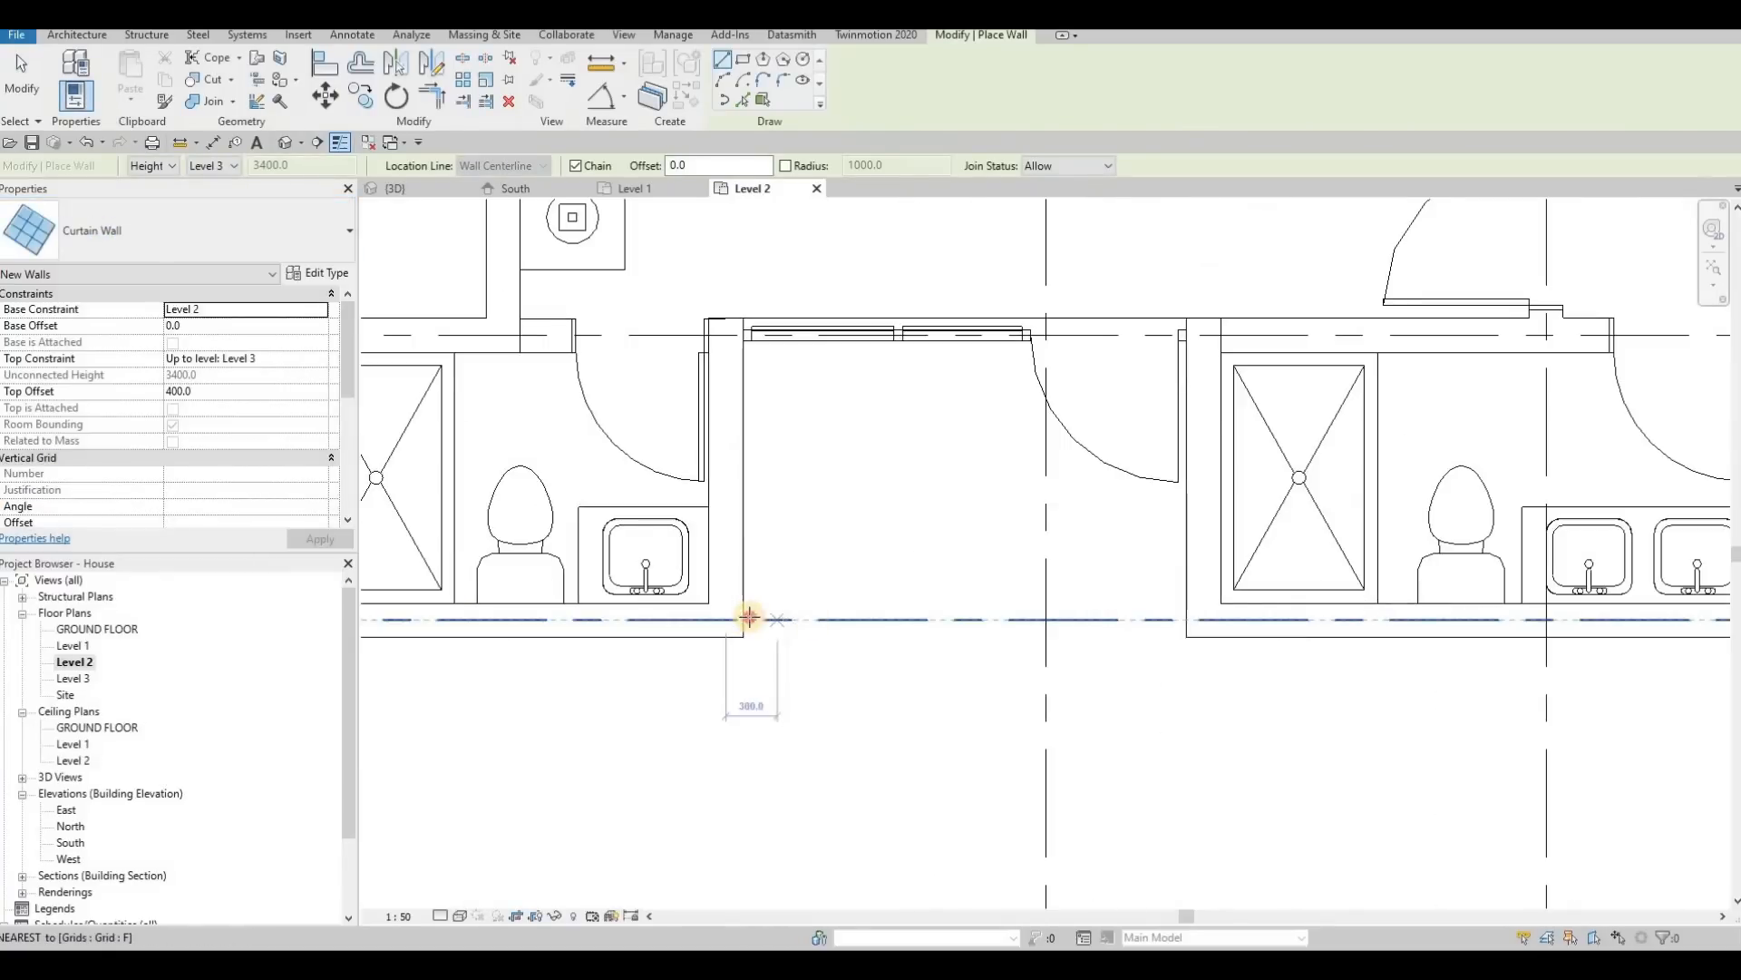
{"action": "left_click", "coordinate": [742, 620]}
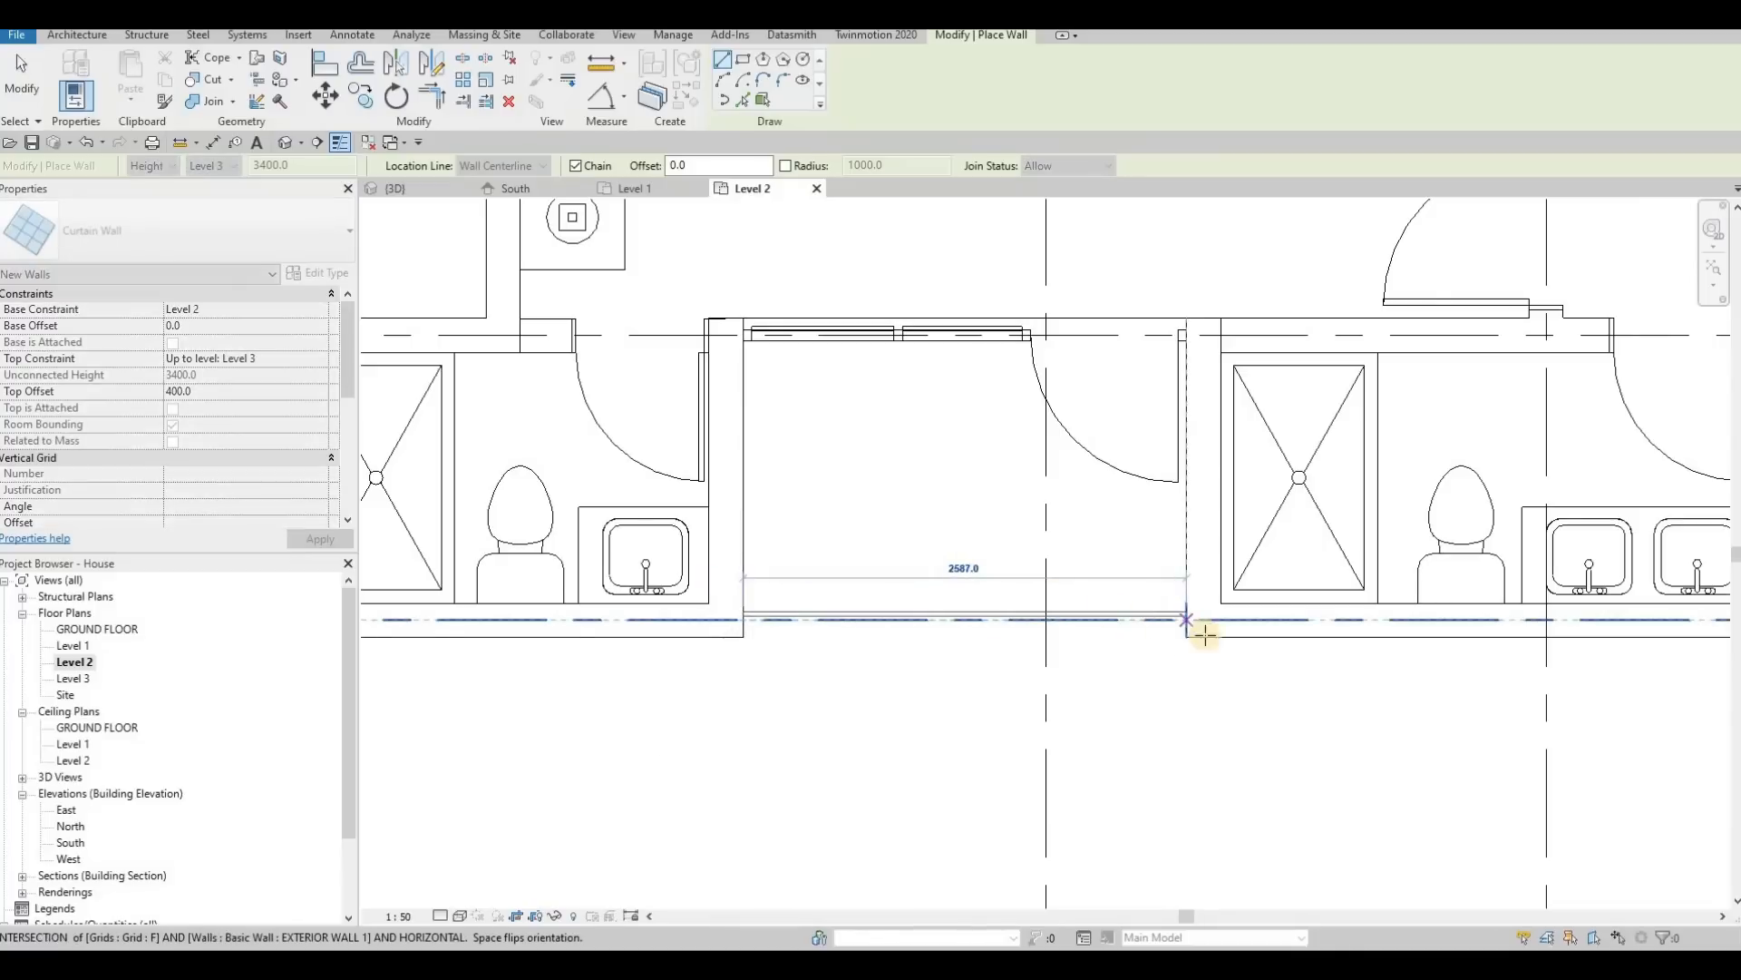
{"action": "key", "text": "Escape"}
Step: Draw curtain walls around the driveway-side balcony: 4175 mm along grid F, with a perpendicular return to the exterior wall
{"action": "scroll", "coordinate": [1006, 572], "scroll_direction": "down", "scroll_amount": 3}
{"action": "scroll", "coordinate": [1007, 535], "scroll_direction": "up", "scroll_amount": 1}
{"action": "left_click", "coordinate": [1010, 537]}
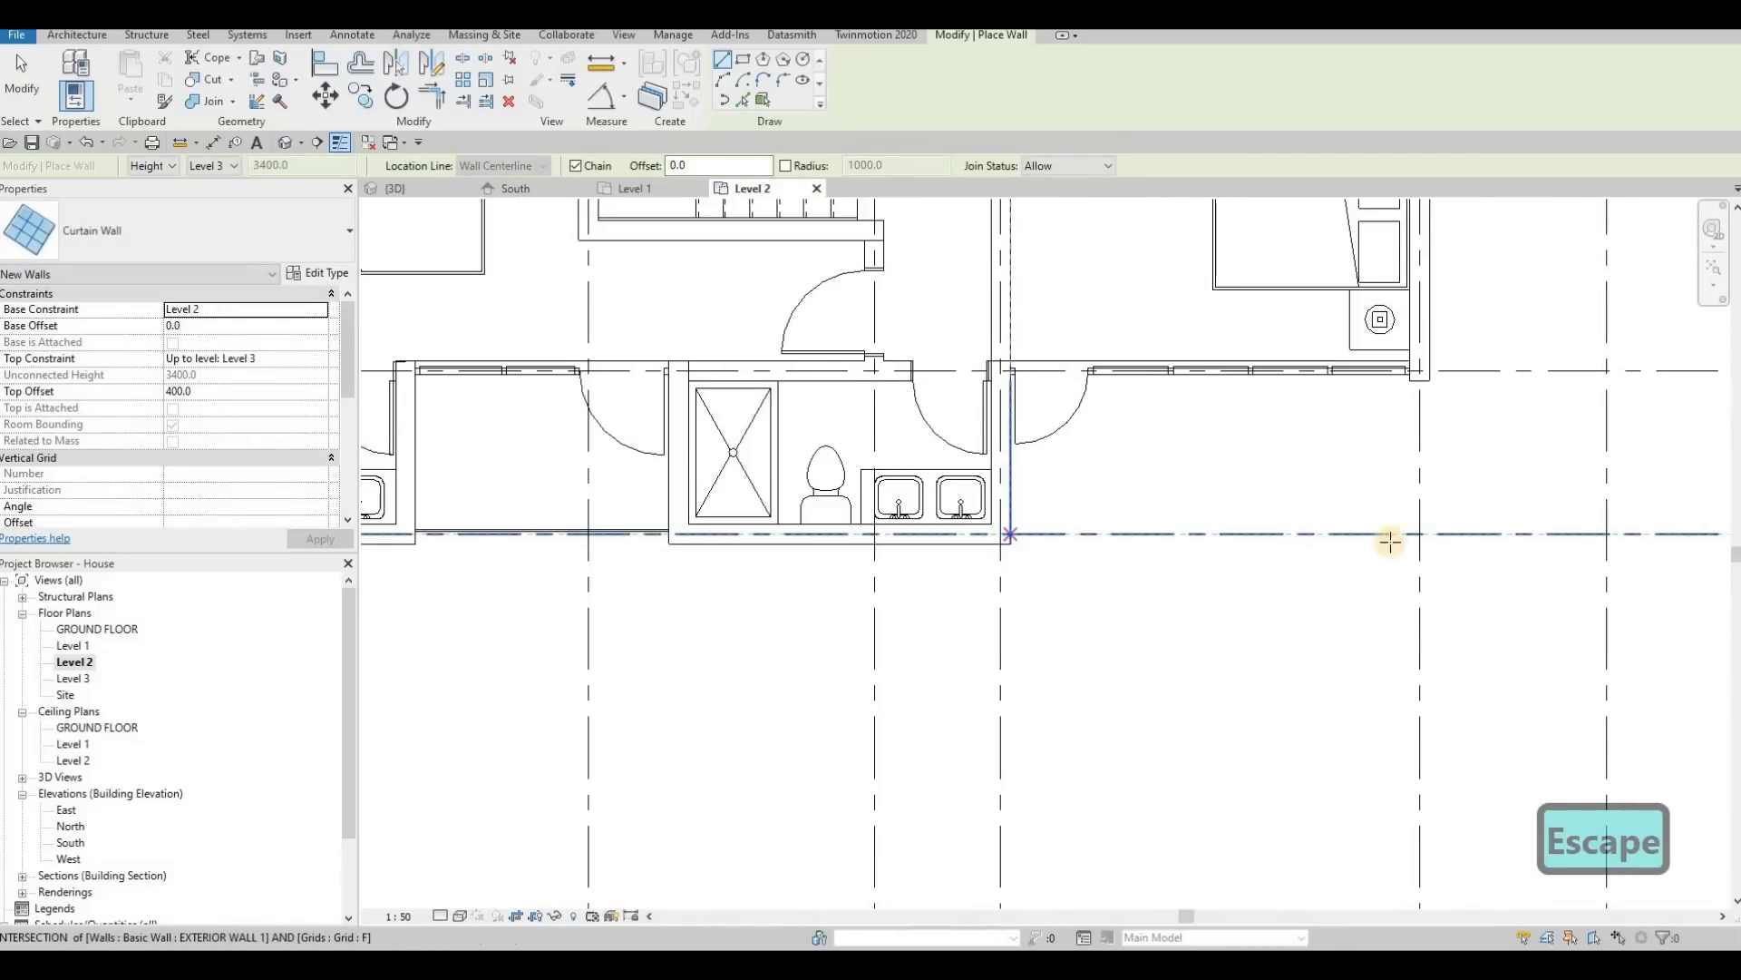
{"action": "left_click", "coordinate": [1422, 433]}
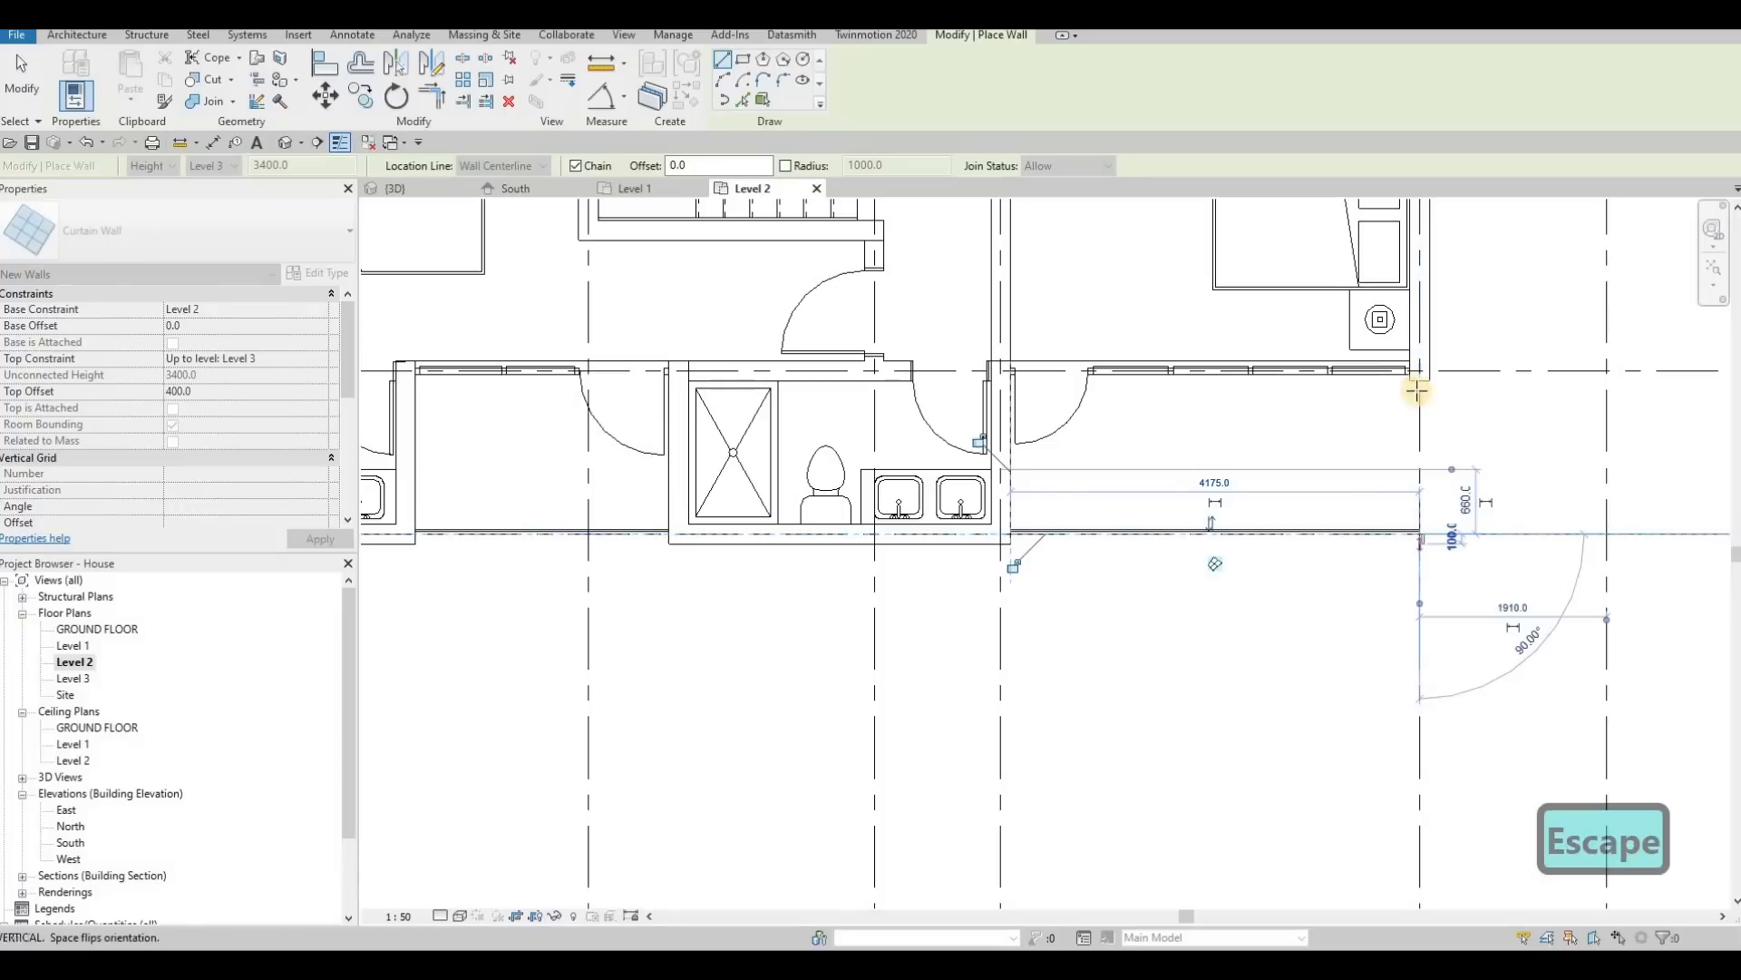
{"action": "left_click", "coordinate": [1420, 380]}
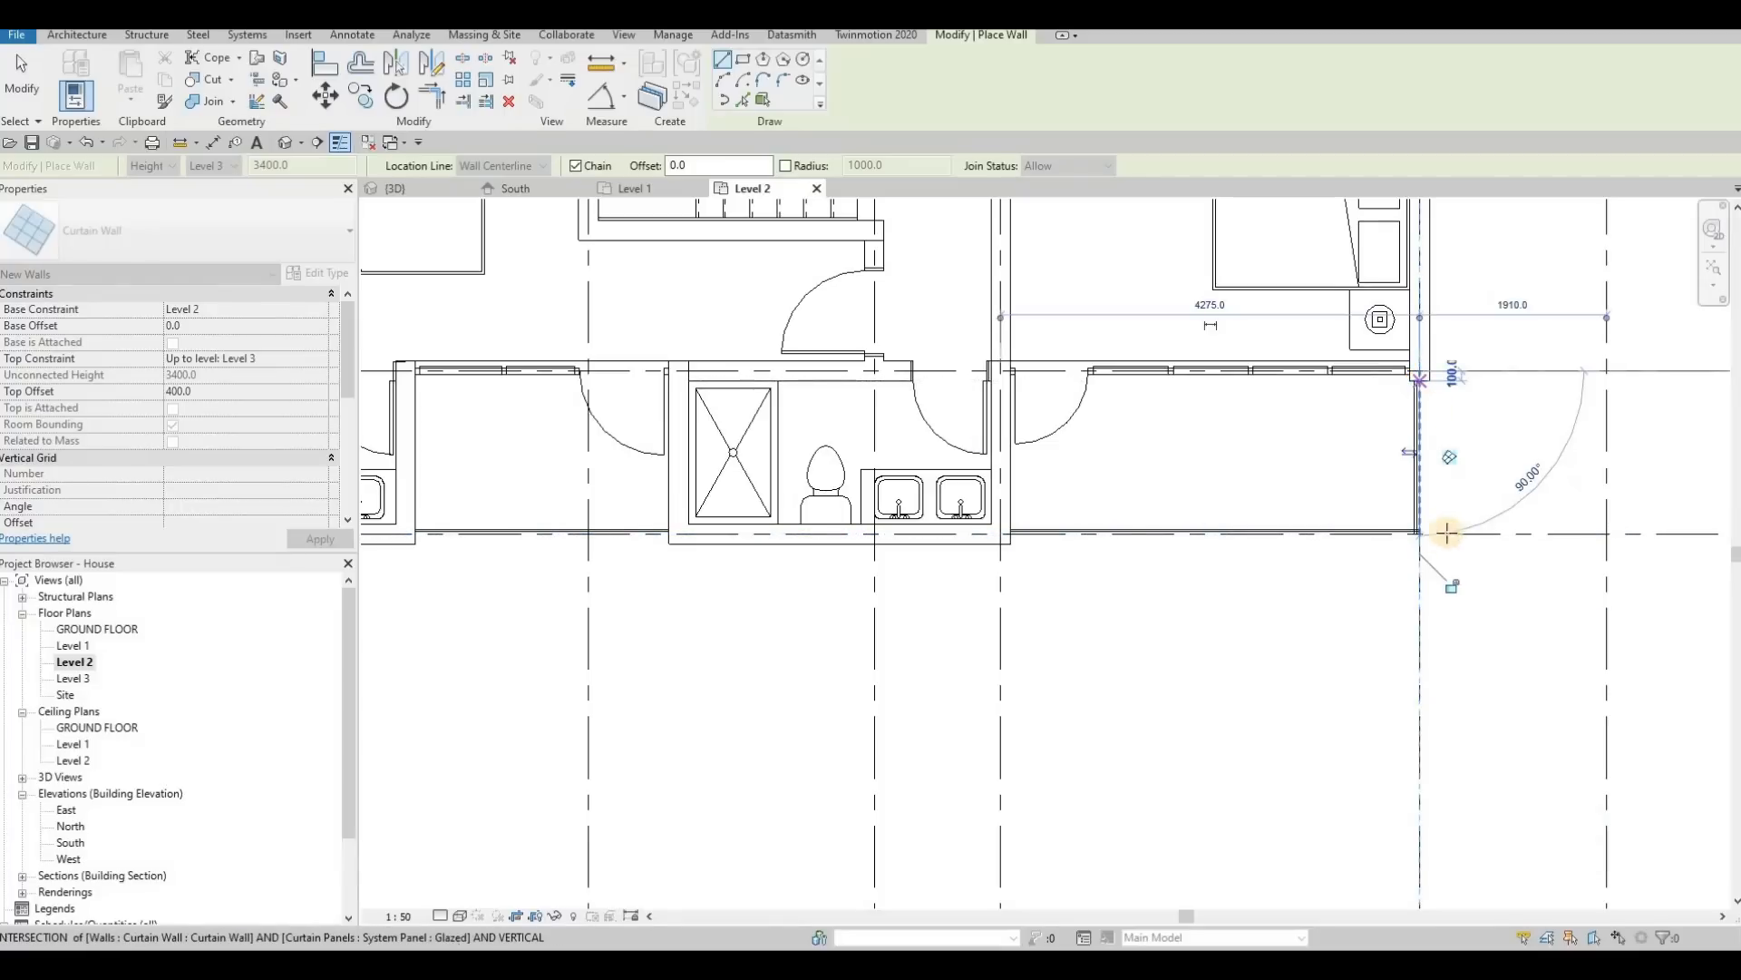
{"action": "key", "text": "Escape"}
{"action": "scroll", "coordinate": [1415, 532], "scroll_direction": "up", "scroll_amount": 4}
{"action": "key", "text": "Escape"}
{"action": "key", "text": "Escape"}
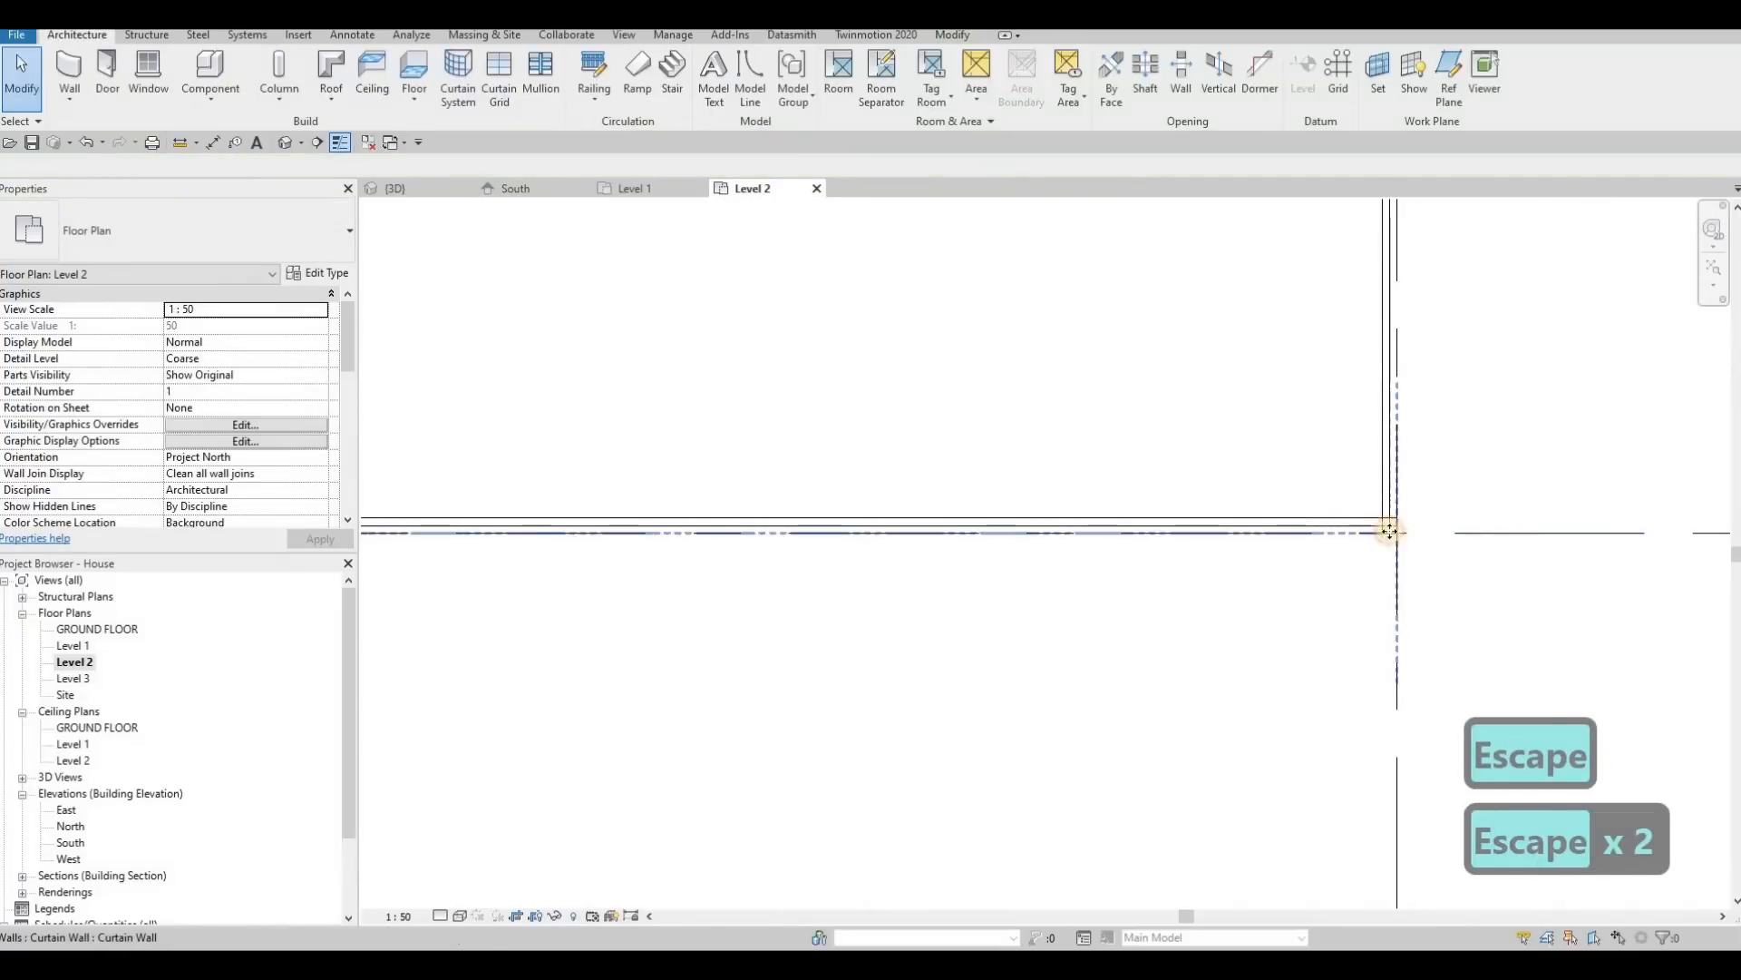
Step: Adjust the end of the front curtain wall at the balcony corner so it meets the side curtain wall cleanly
{"action": "scroll", "coordinate": [1394, 532], "scroll_direction": "up", "scroll_amount": 2}
{"action": "left_click_drag", "start_coordinate": [1400, 533], "coordinate": [1376, 535]}
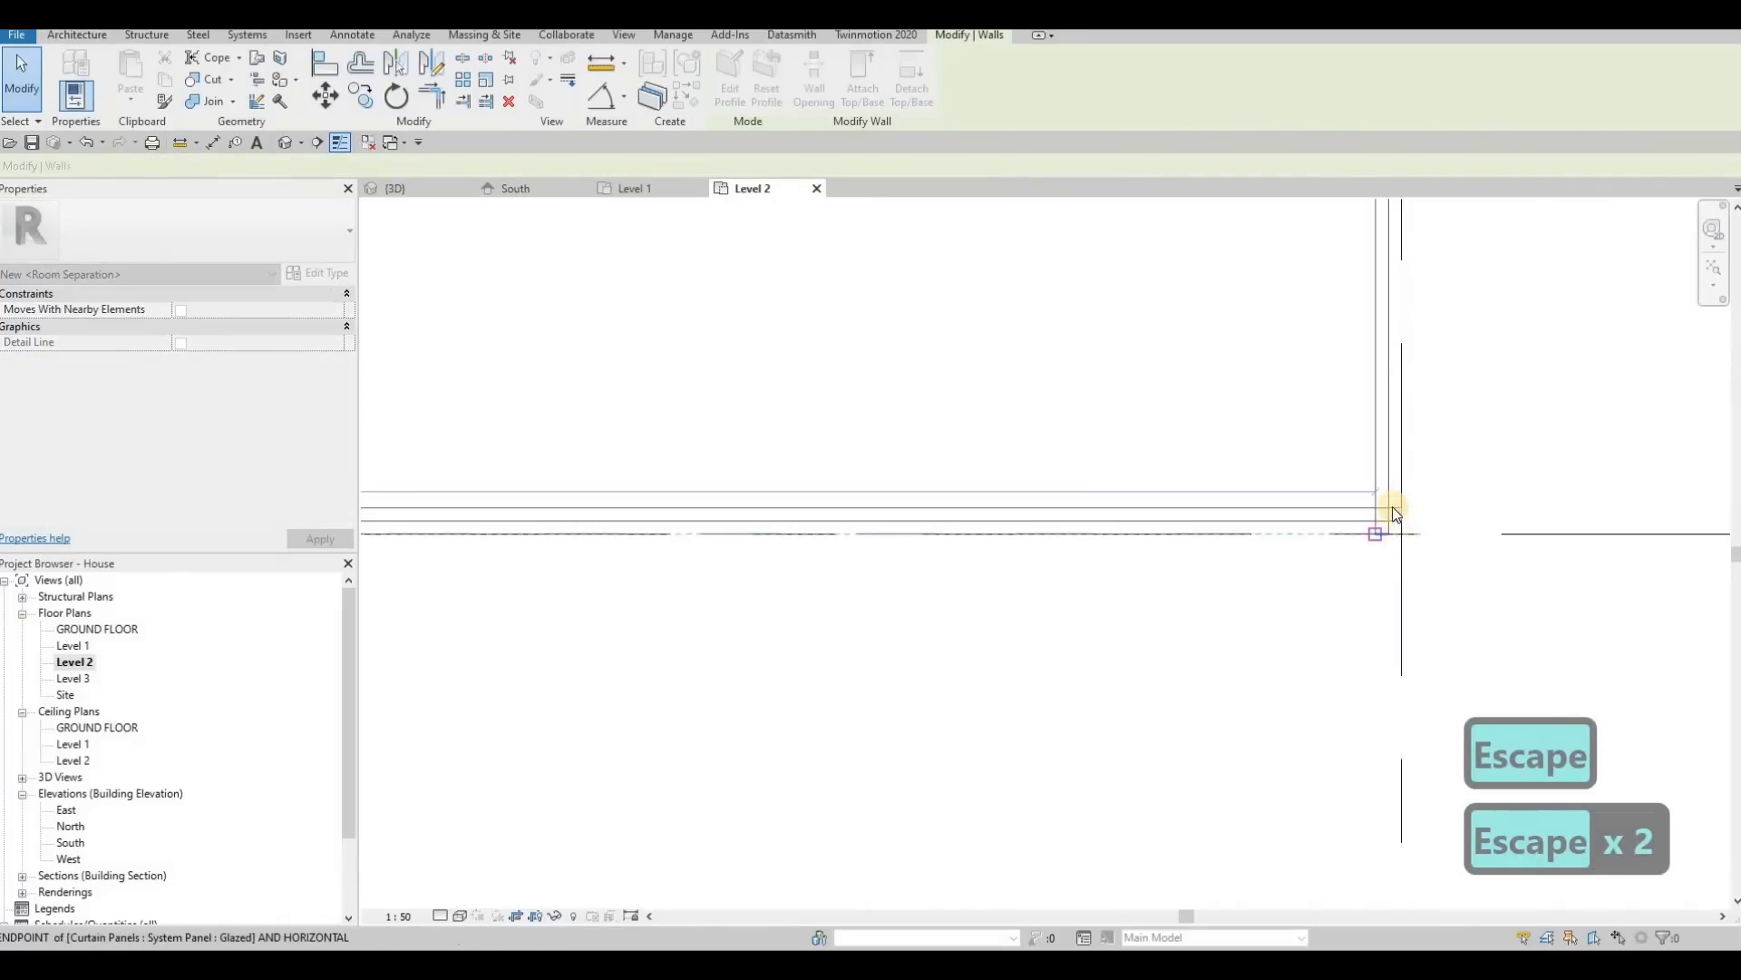
{"action": "left_click", "coordinate": [1390, 504]}
{"action": "key", "text": "Escape"}
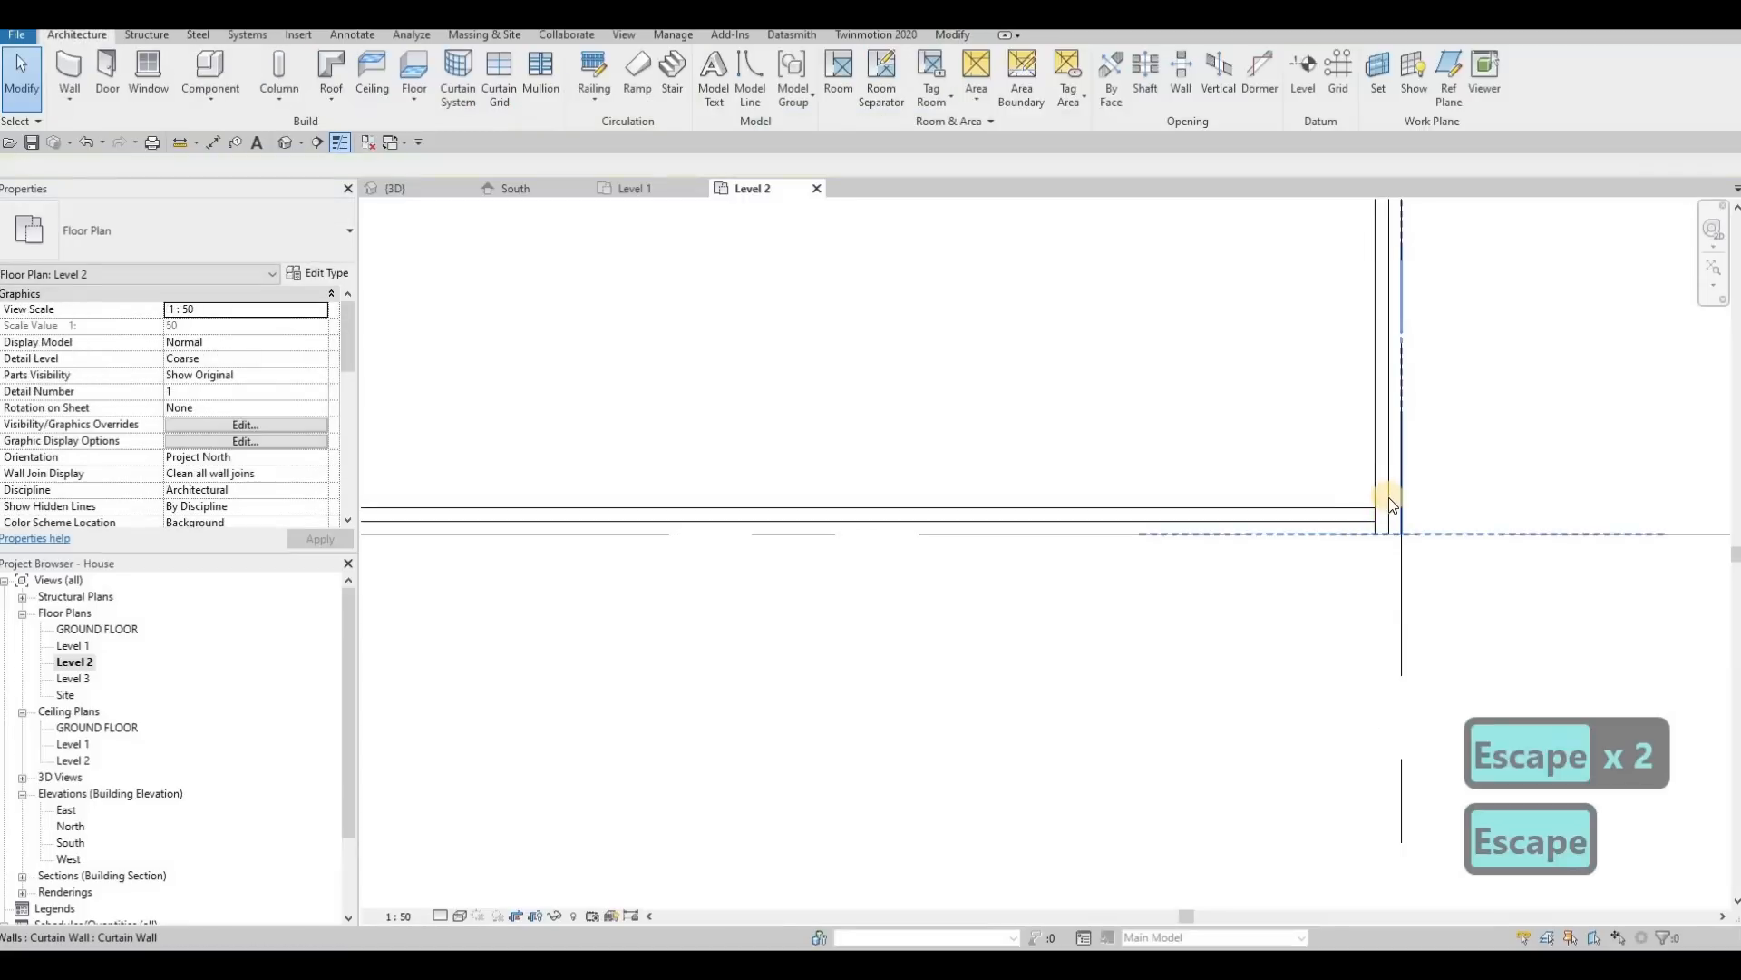
{"action": "left_click", "coordinate": [1398, 530]}
{"action": "left_click_drag", "start_coordinate": [1399, 524], "coordinate": [1337, 541]}
{"action": "key", "text": "Escape"}
{"action": "scroll", "coordinate": [1271, 544], "scroll_direction": "down", "scroll_amount": 4}
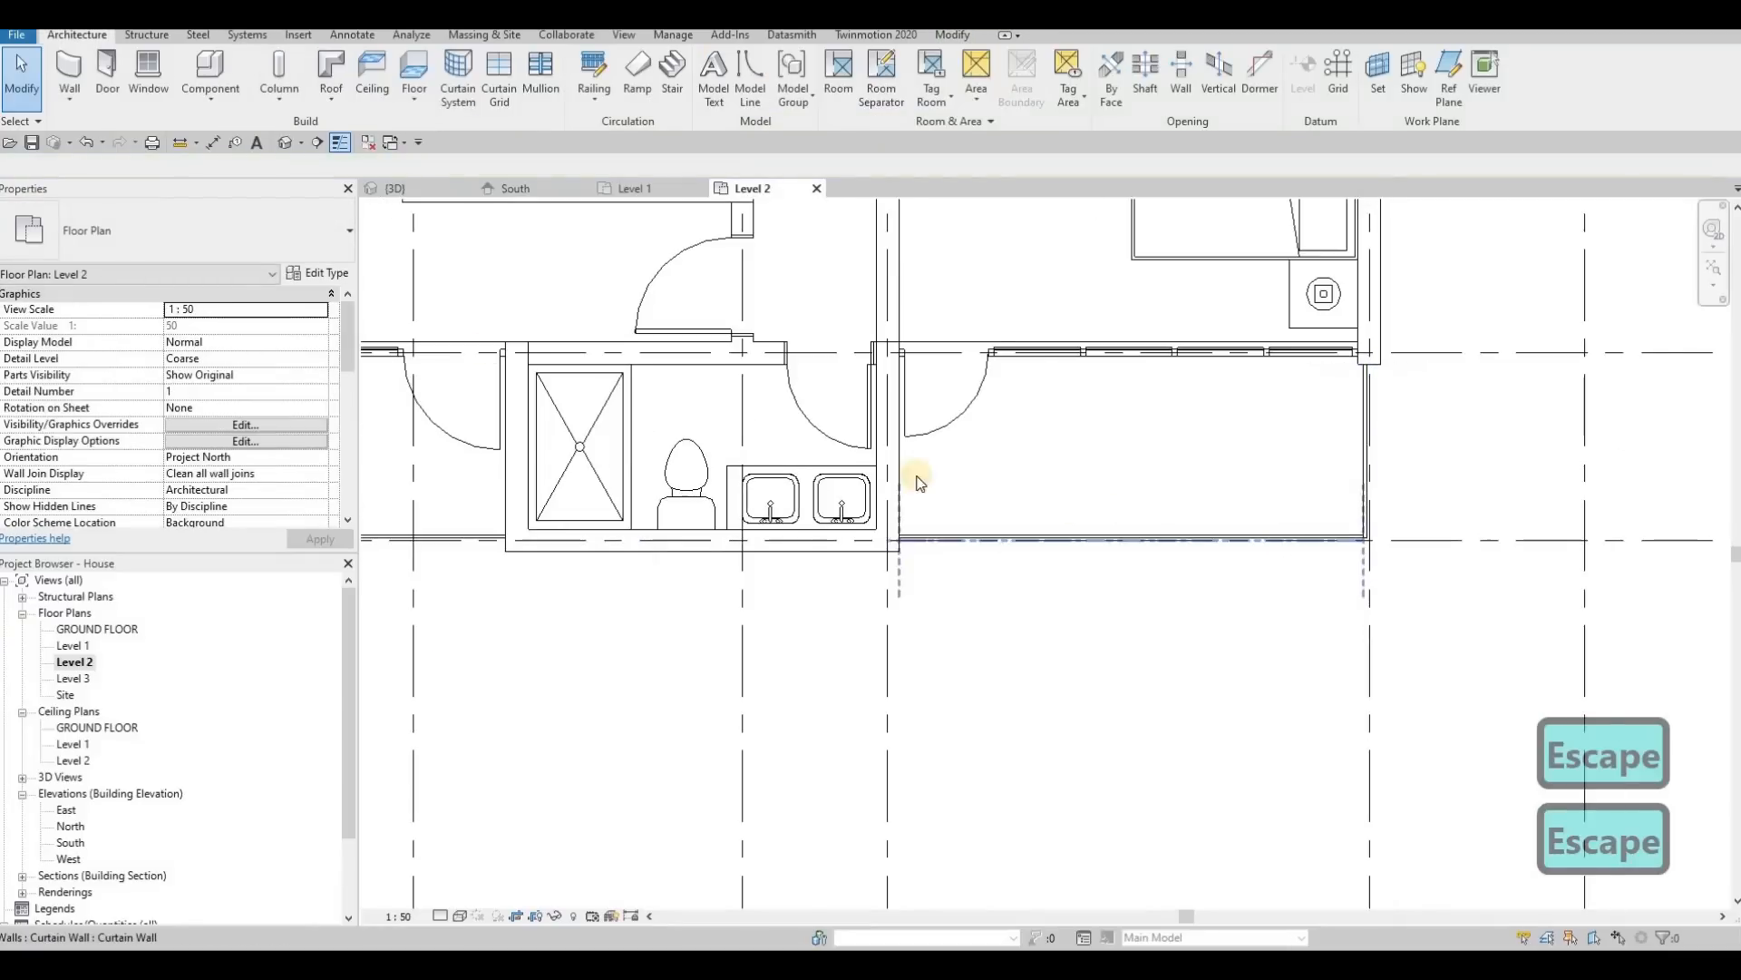
Step: Lower the top of the driveway-side balcony's front curtain wall to a height of about 911 mm, refining it in the South elevation
{"action": "left_click", "coordinate": [390, 188]}
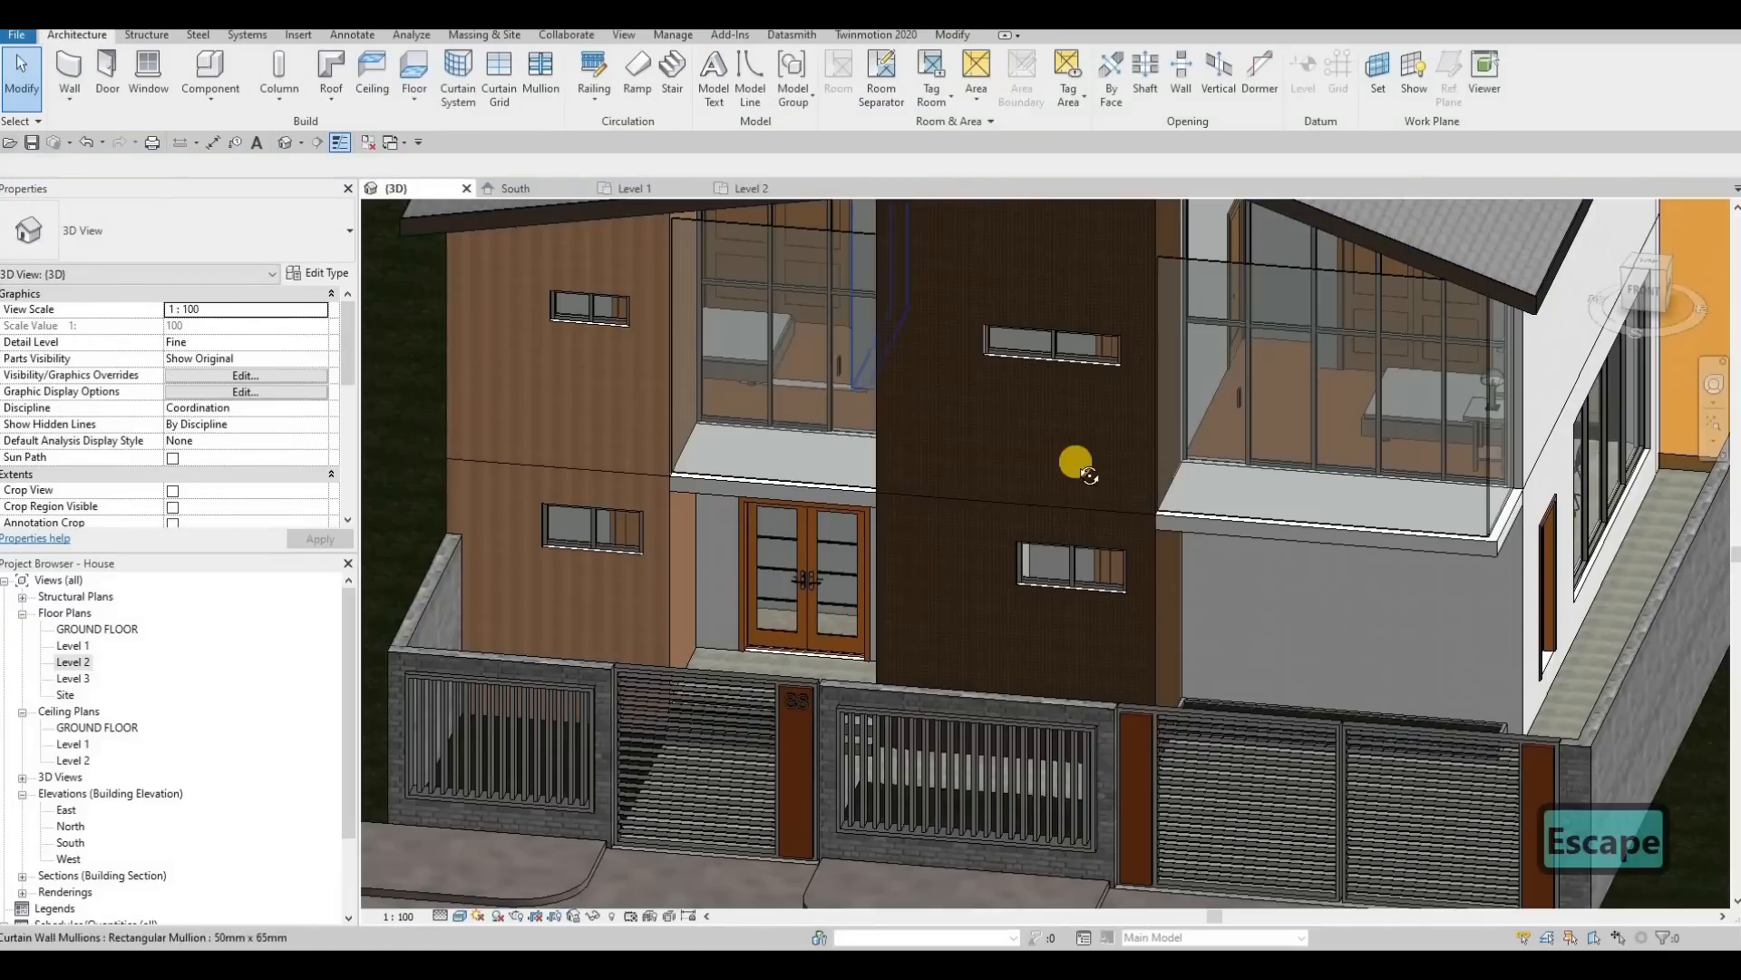
{"action": "middle_click_drag", "start_coordinate": [1227, 393], "coordinate": [1146, 474], "text": "shift"}
{"action": "scroll", "coordinate": [1225, 401], "scroll_direction": "down", "scroll_amount": 1}
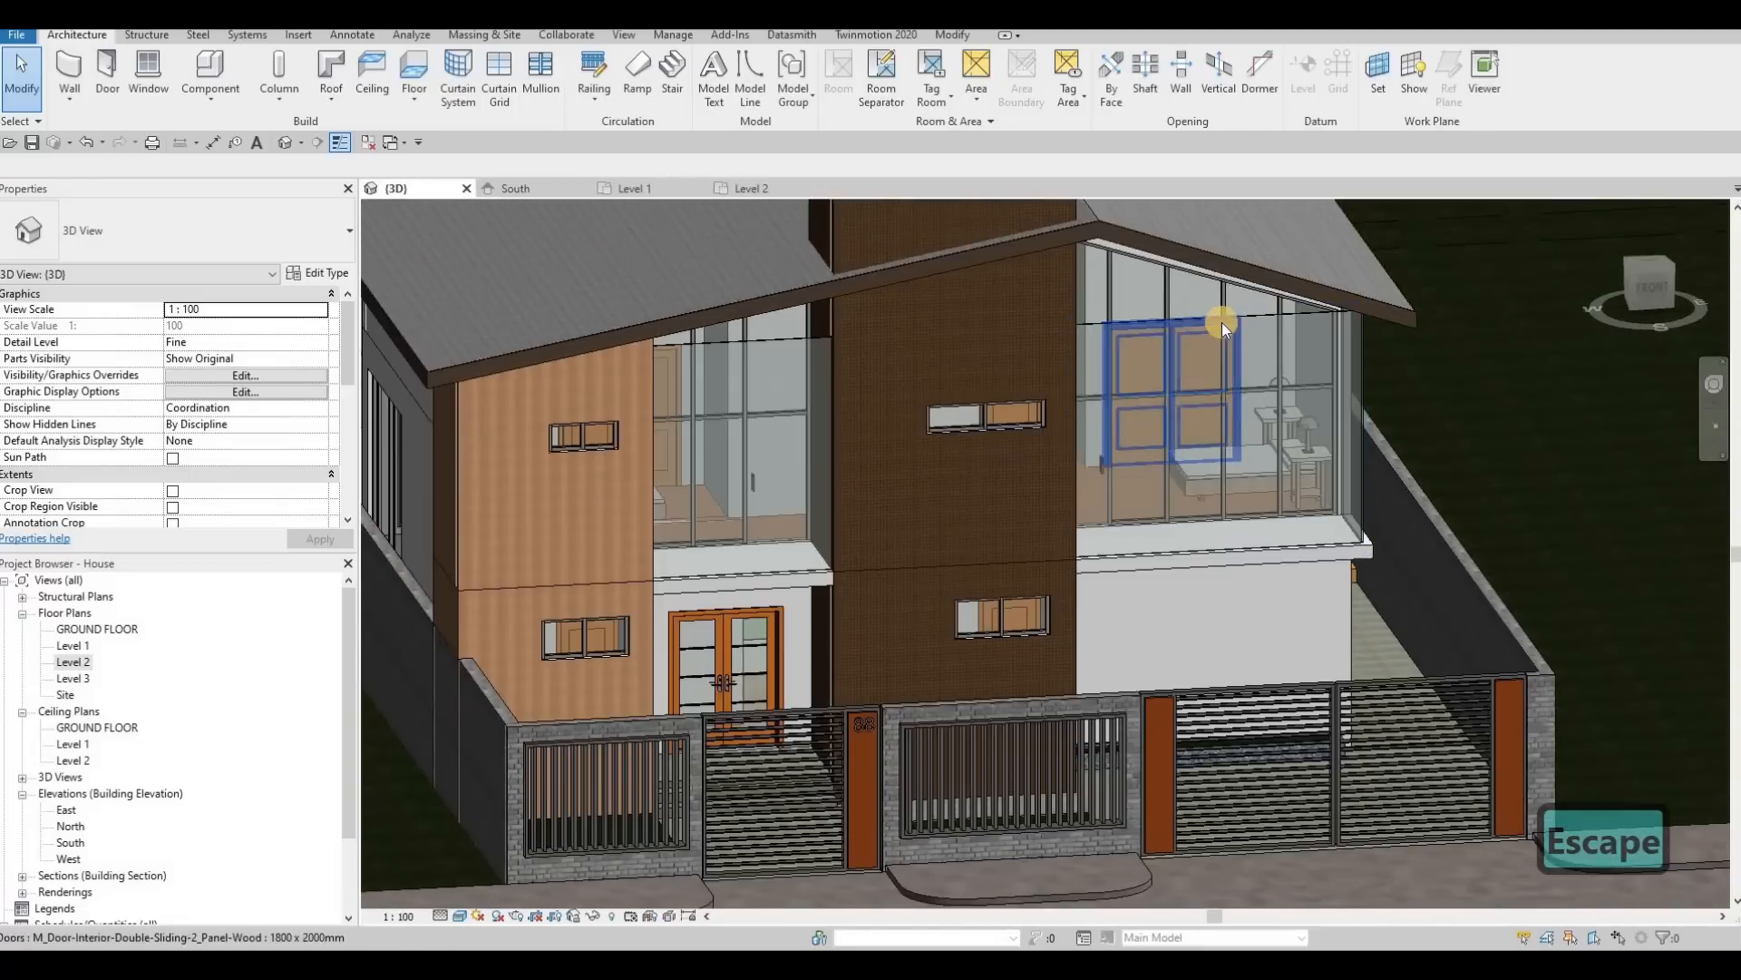
{"action": "left_click", "coordinate": [1220, 320]}
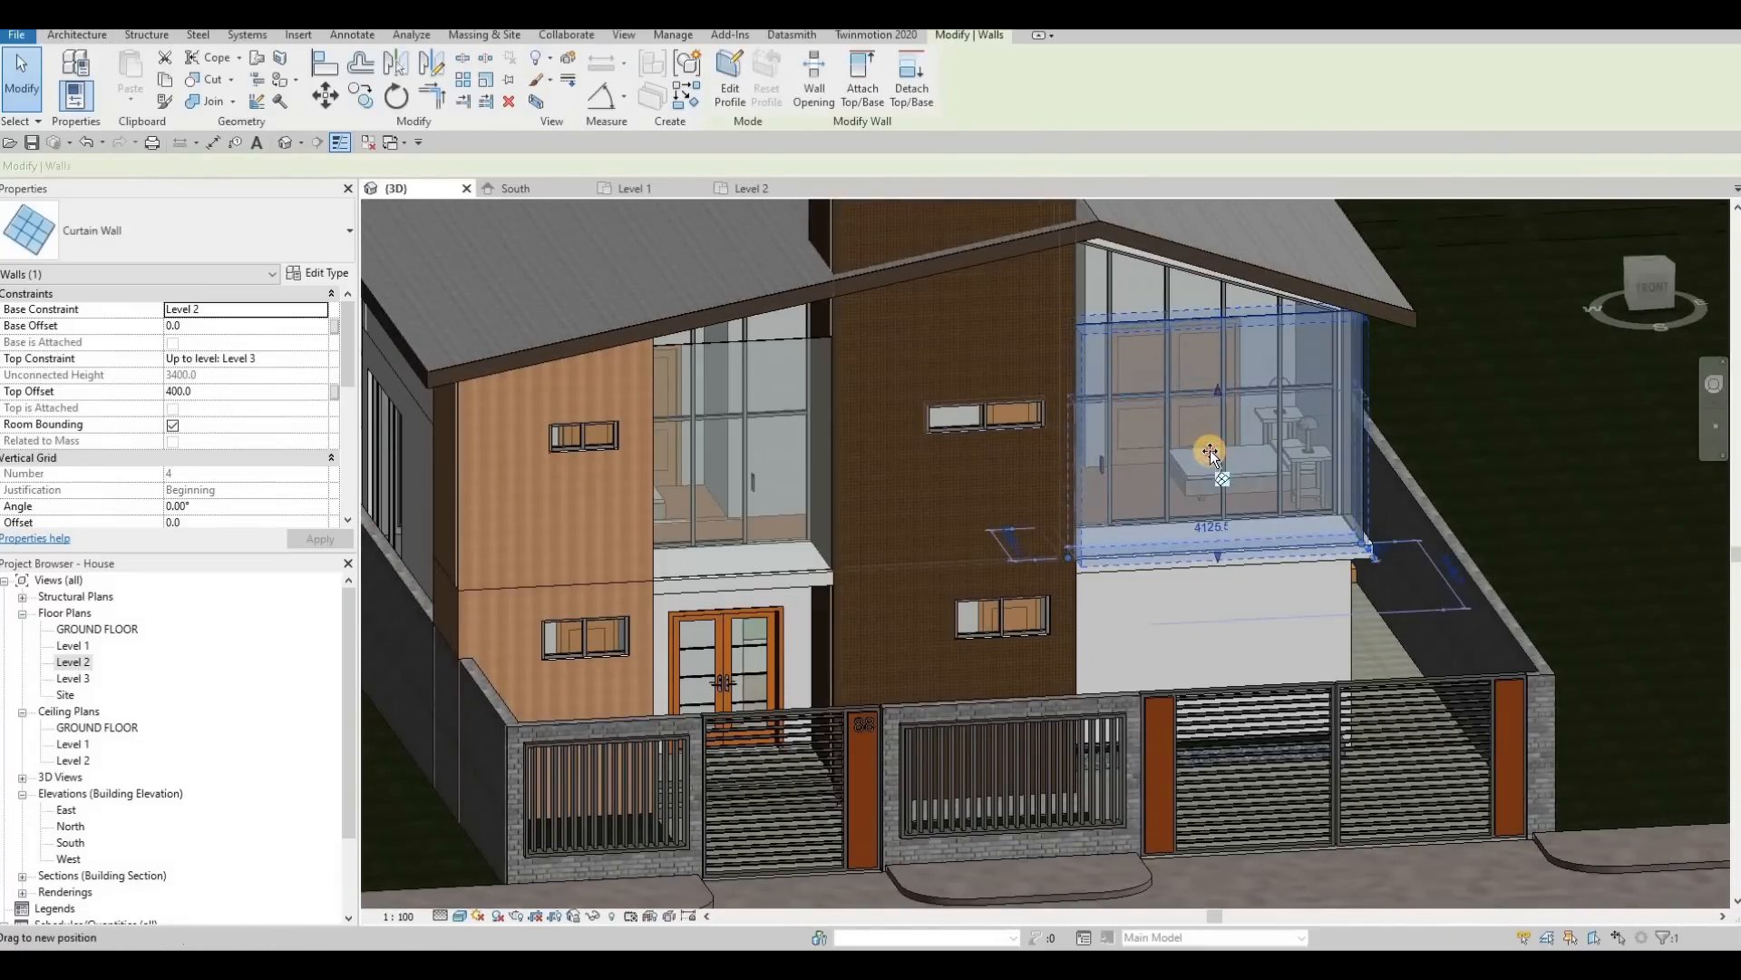
{"action": "left_click_drag", "start_coordinate": [1210, 464], "coordinate": [1191, 446]}
{"action": "middle_click_drag", "start_coordinate": [700, 218], "coordinate": [508, 192], "text": "shift"}
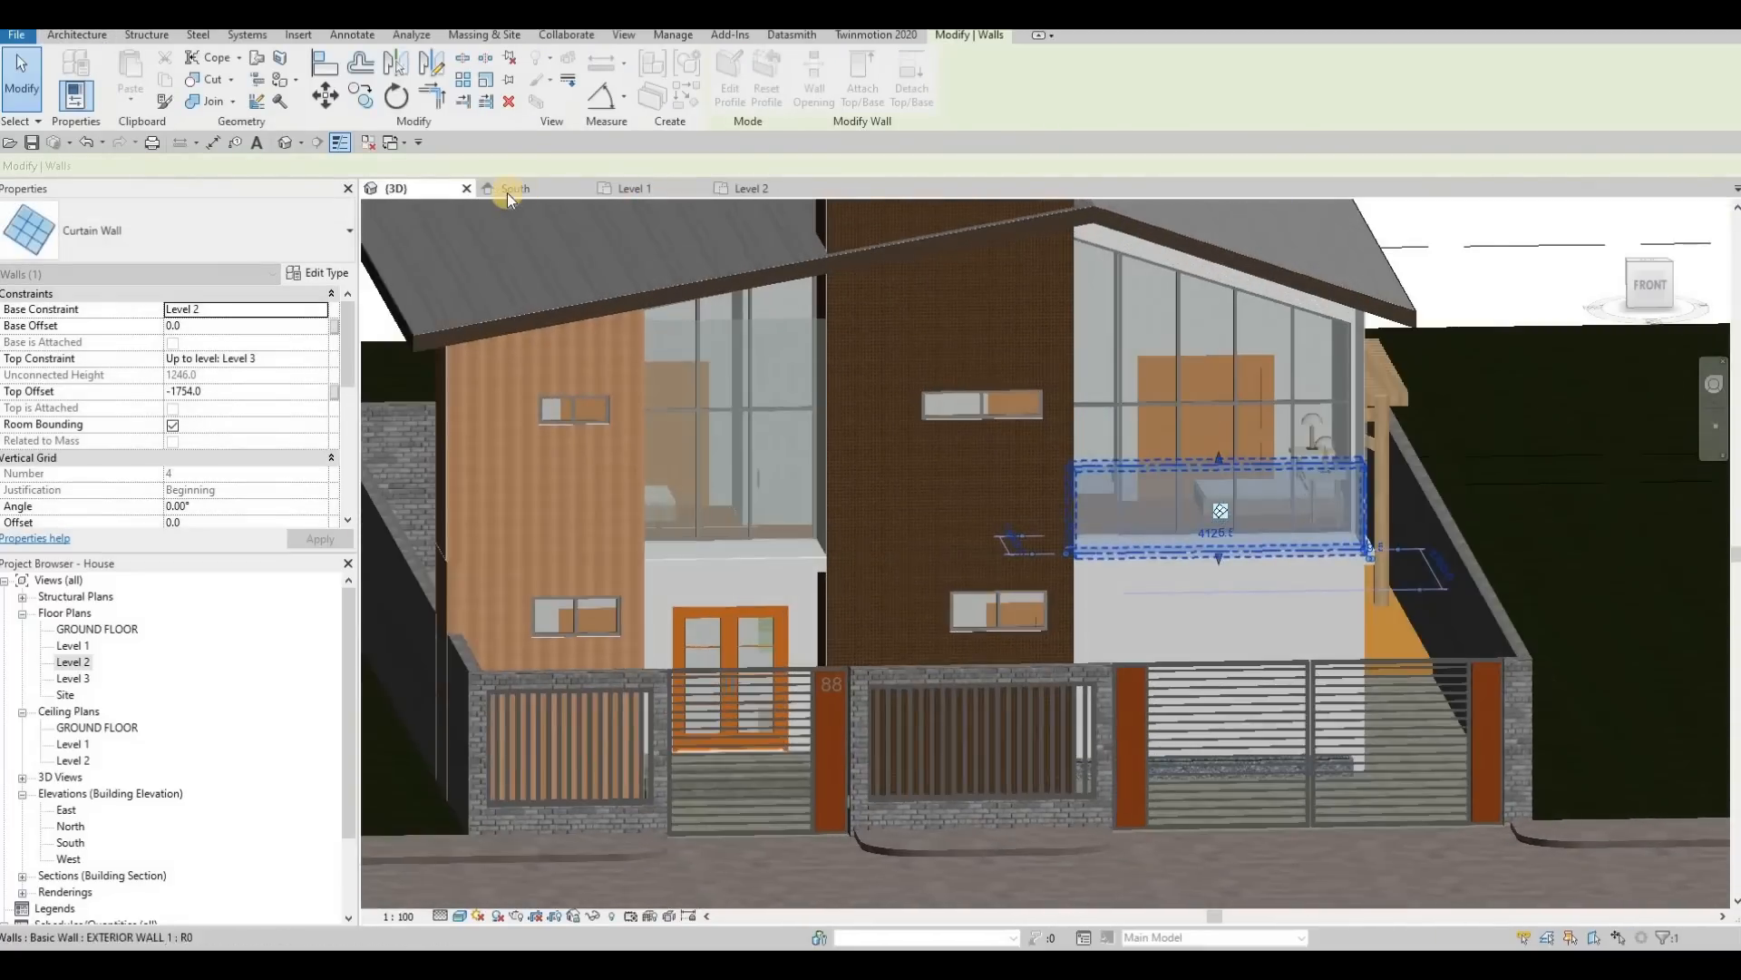
{"action": "left_click", "coordinate": [515, 190]}
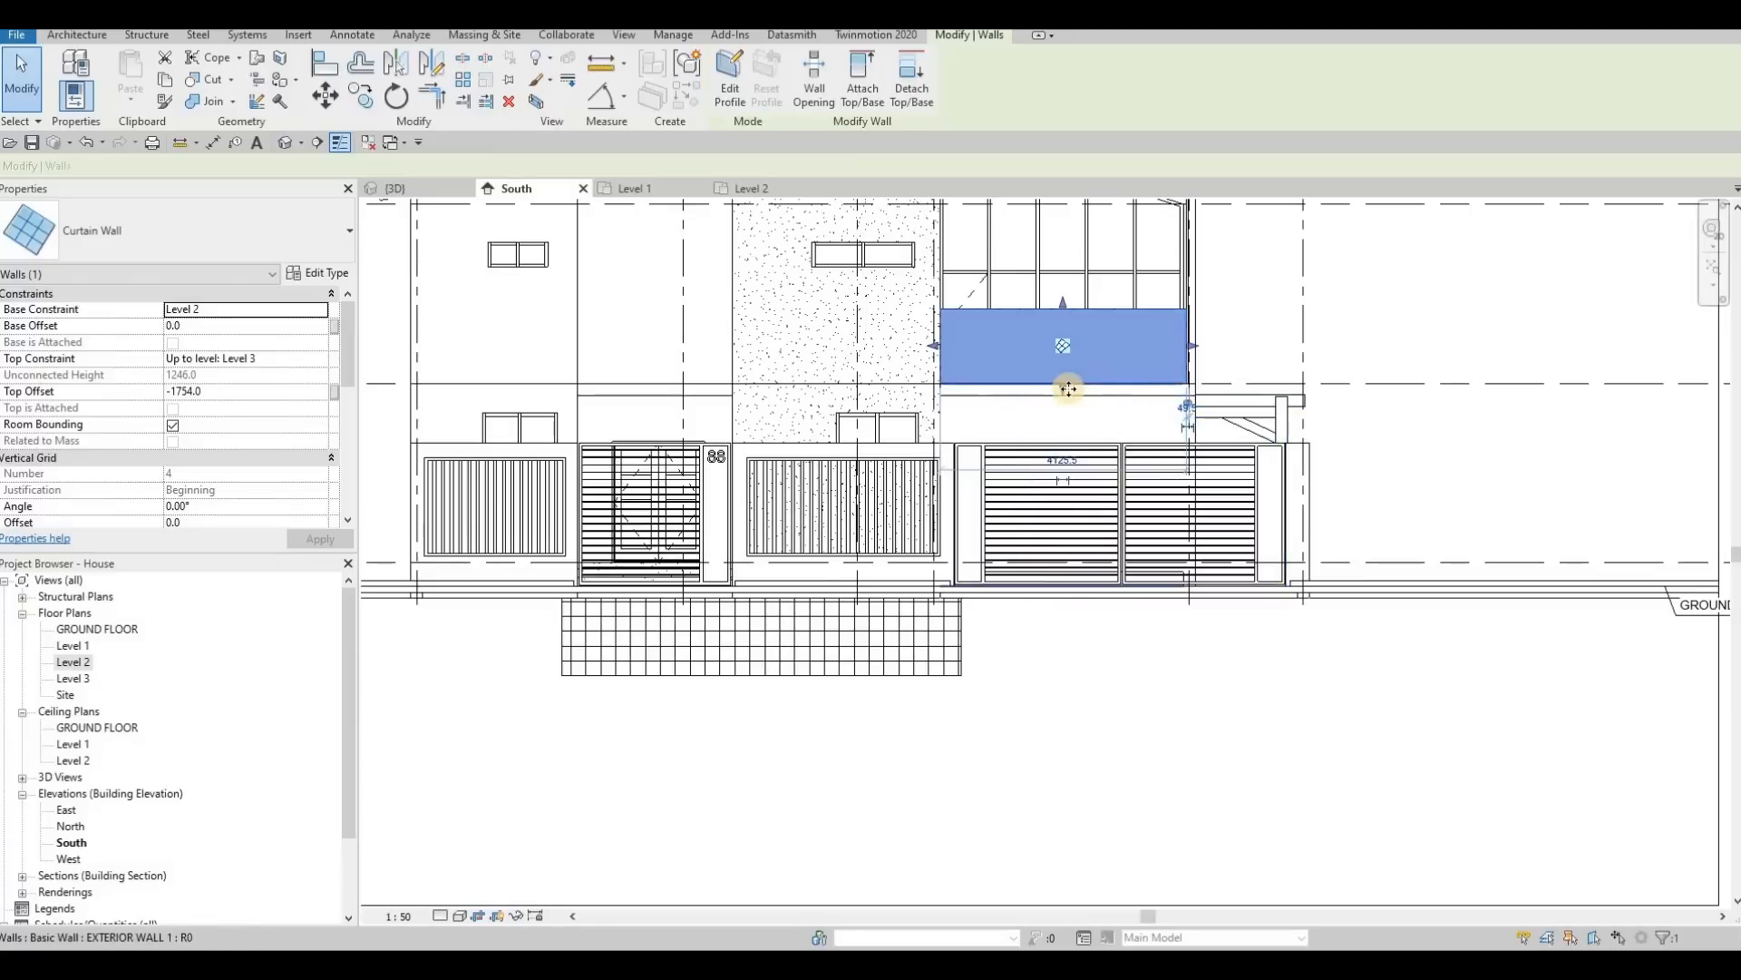
{"action": "scroll", "coordinate": [1065, 327], "scroll_direction": "up", "scroll_amount": 1}
{"action": "middle_click_drag", "start_coordinate": [1065, 327], "coordinate": [1057, 406]}
{"action": "left_click_drag", "start_coordinate": [1055, 374], "coordinate": [947, 399]}
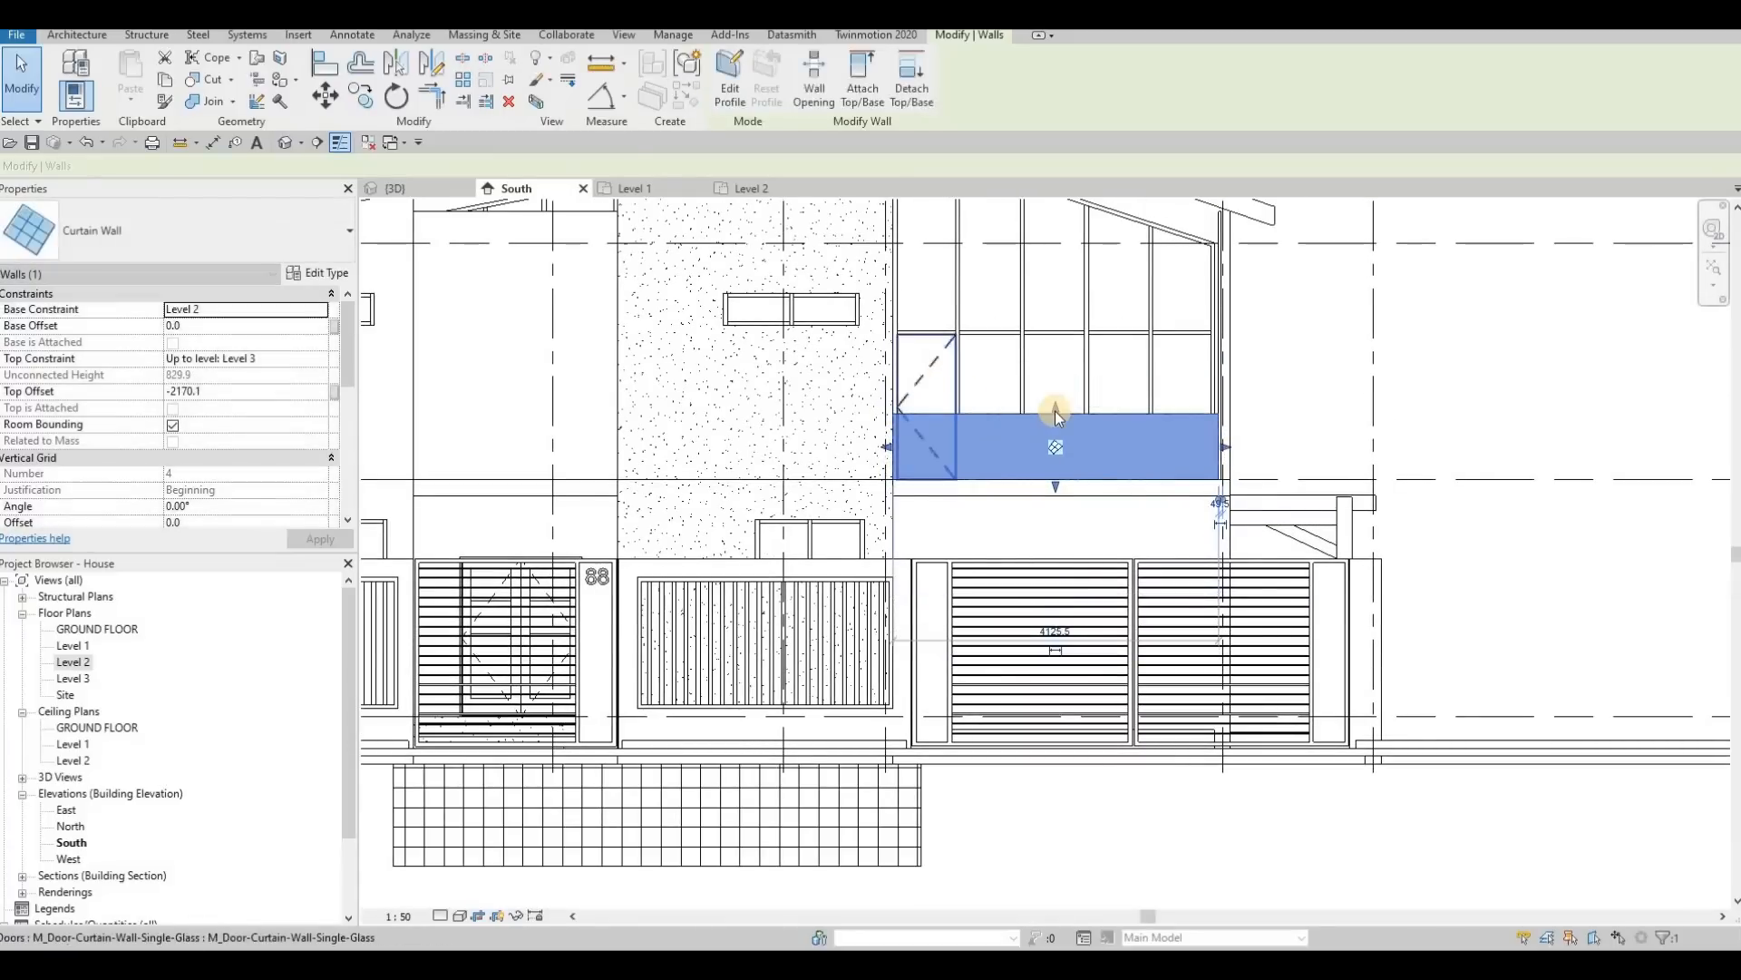
{"action": "left_click_drag", "start_coordinate": [1055, 411], "coordinate": [1055, 407]}
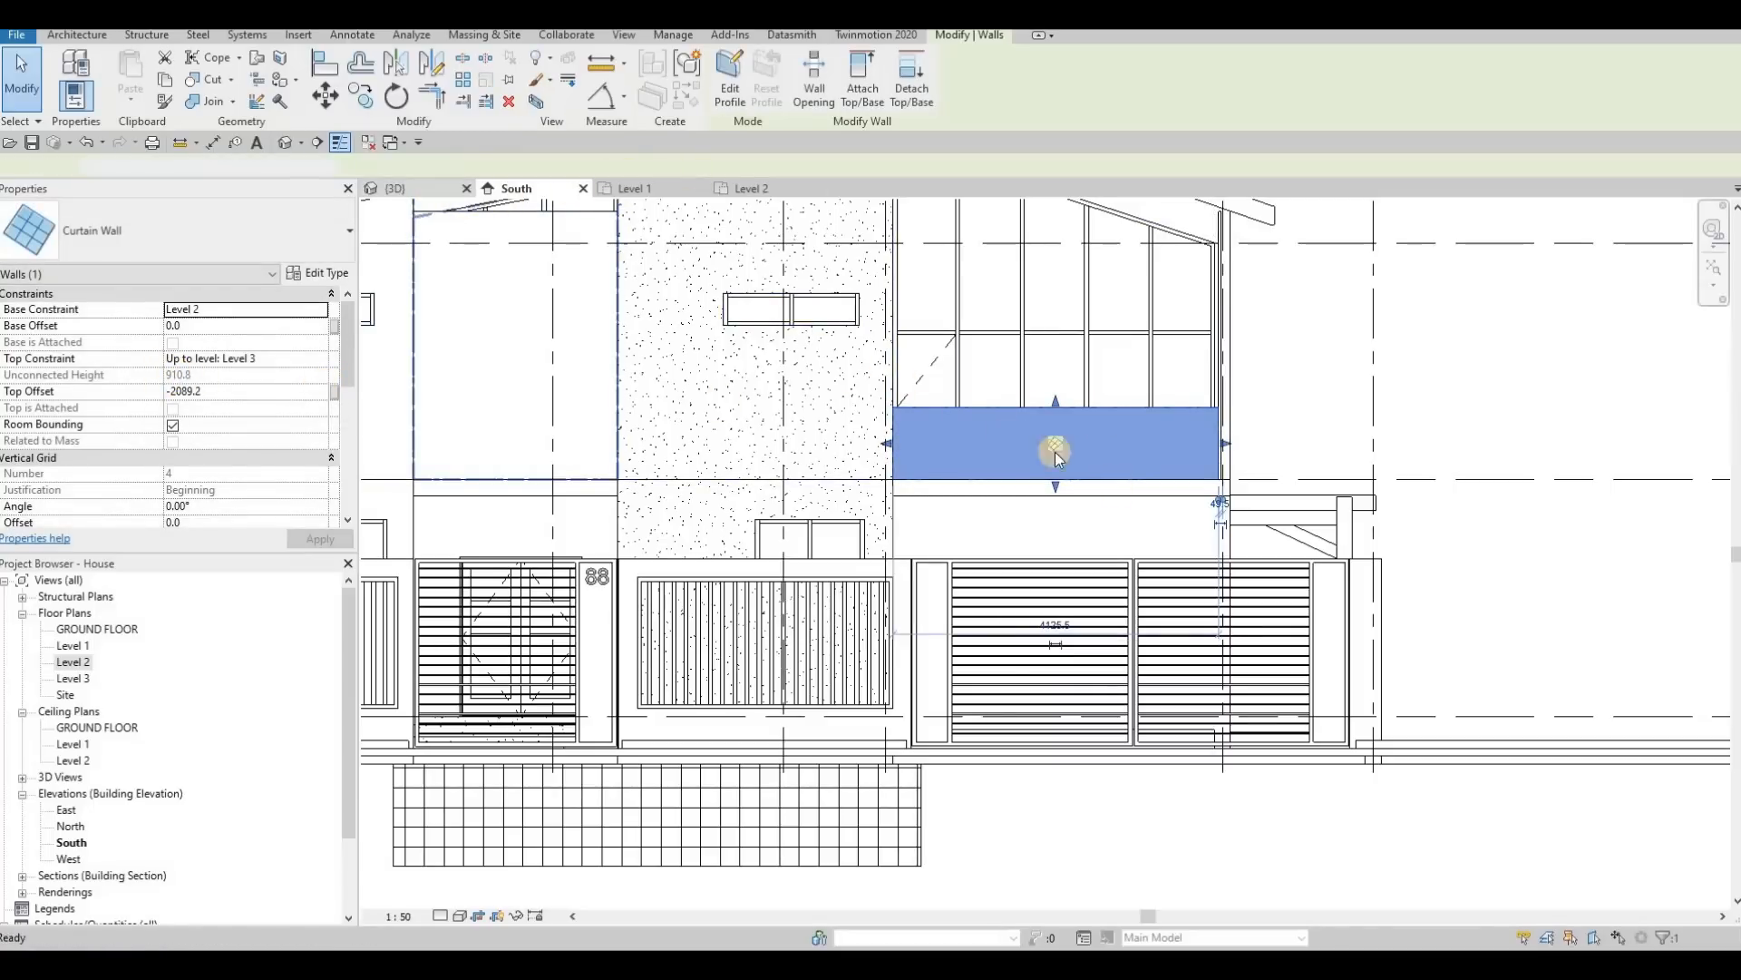
Step: Lower the top of the driveway-side balcony's side curtain wall to roughly railing height in the 3D view
{"action": "left_click", "coordinate": [399, 188]}
{"action": "key", "text": "Escape"}
{"action": "middle_click_drag", "start_coordinate": [1015, 558], "coordinate": [1275, 515], "text": "shift"}
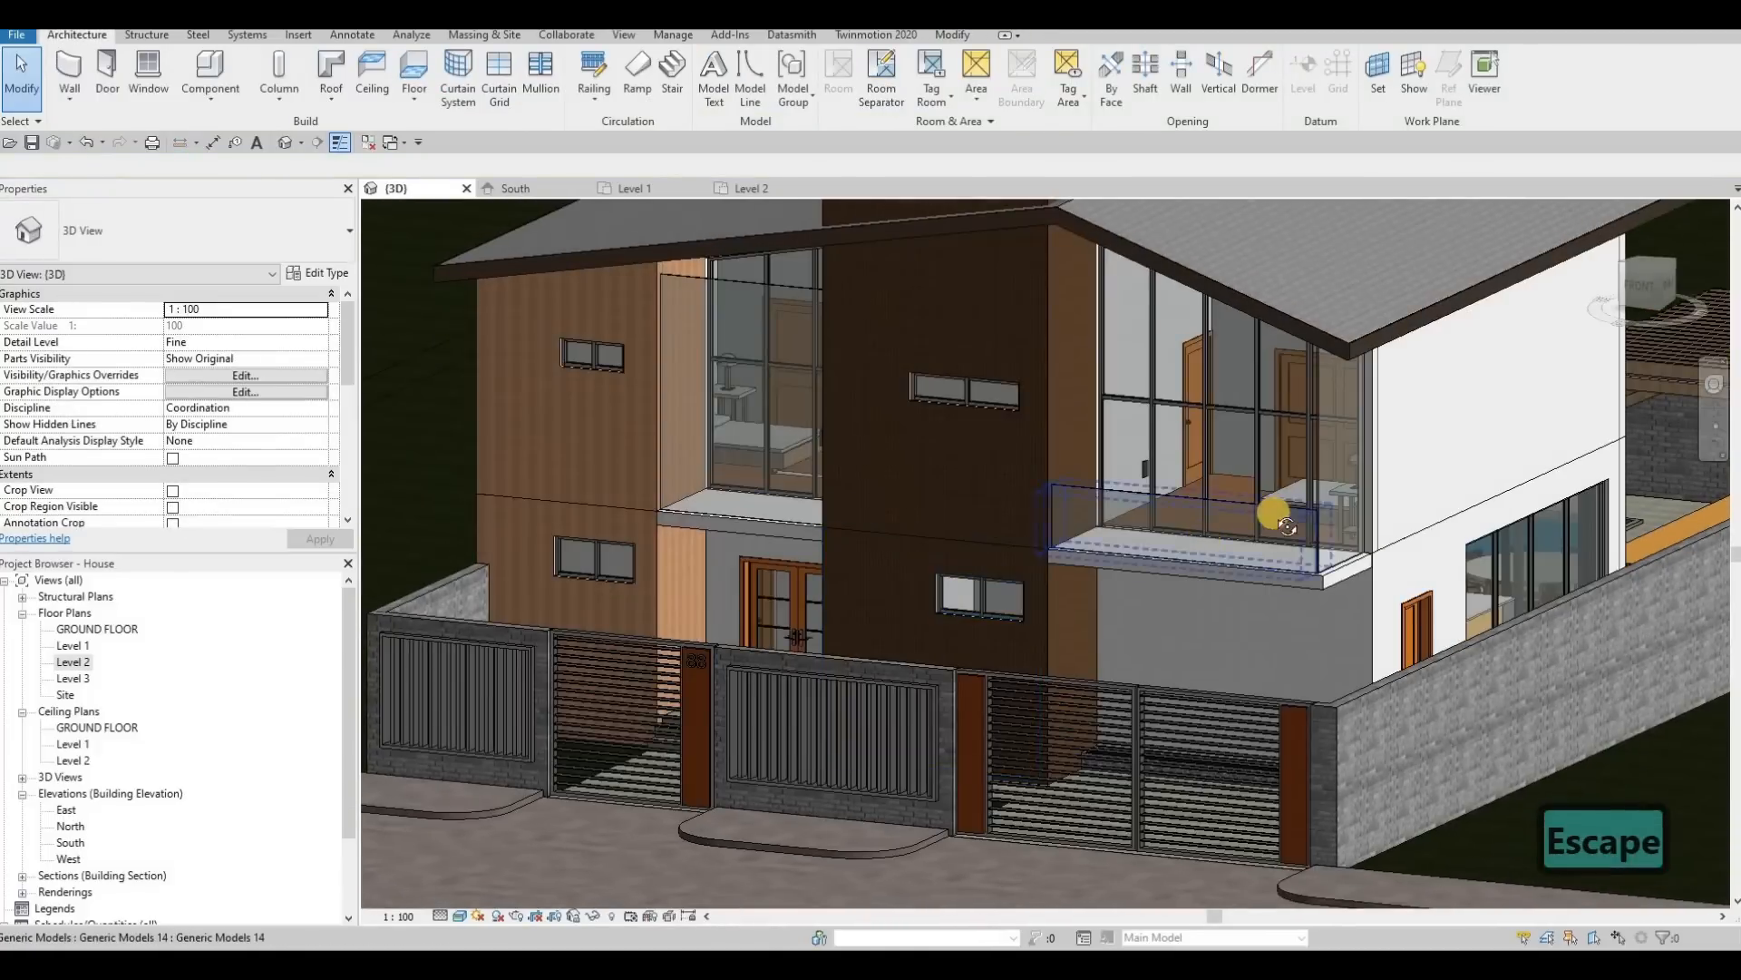
{"action": "middle_click_drag", "start_coordinate": [1329, 428], "coordinate": [1337, 318], "text": "shift"}
{"action": "left_click", "coordinate": [1341, 415]}
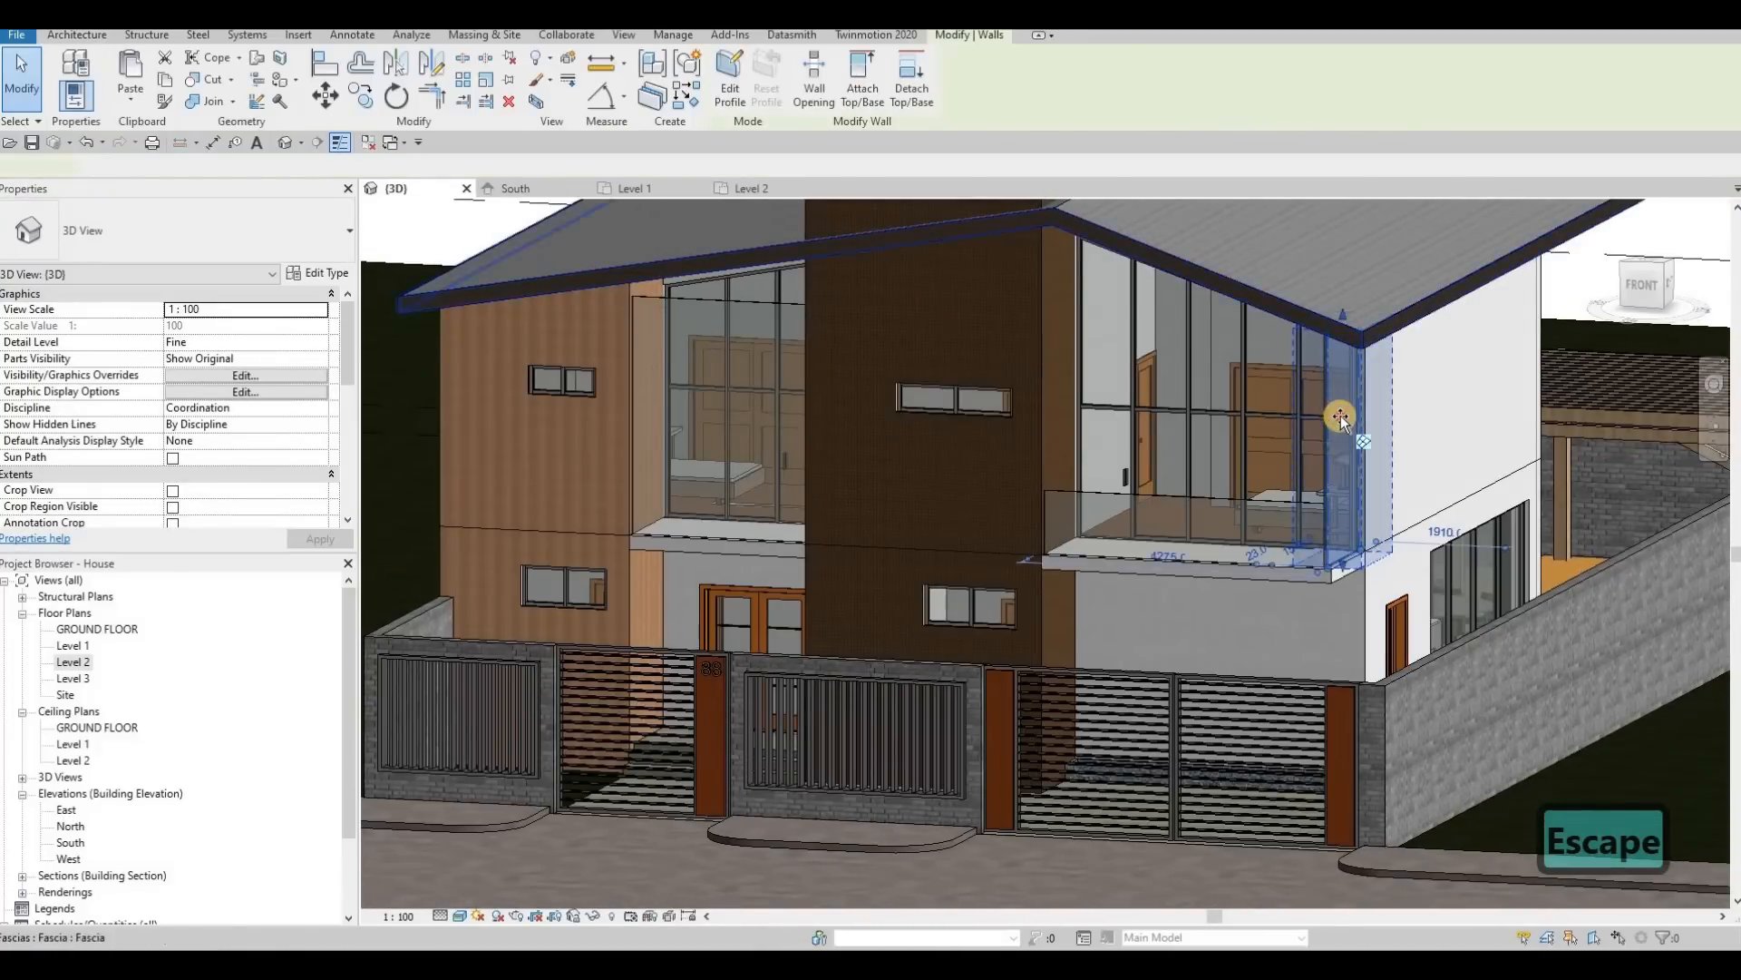
{"action": "key", "text": "Escape"}
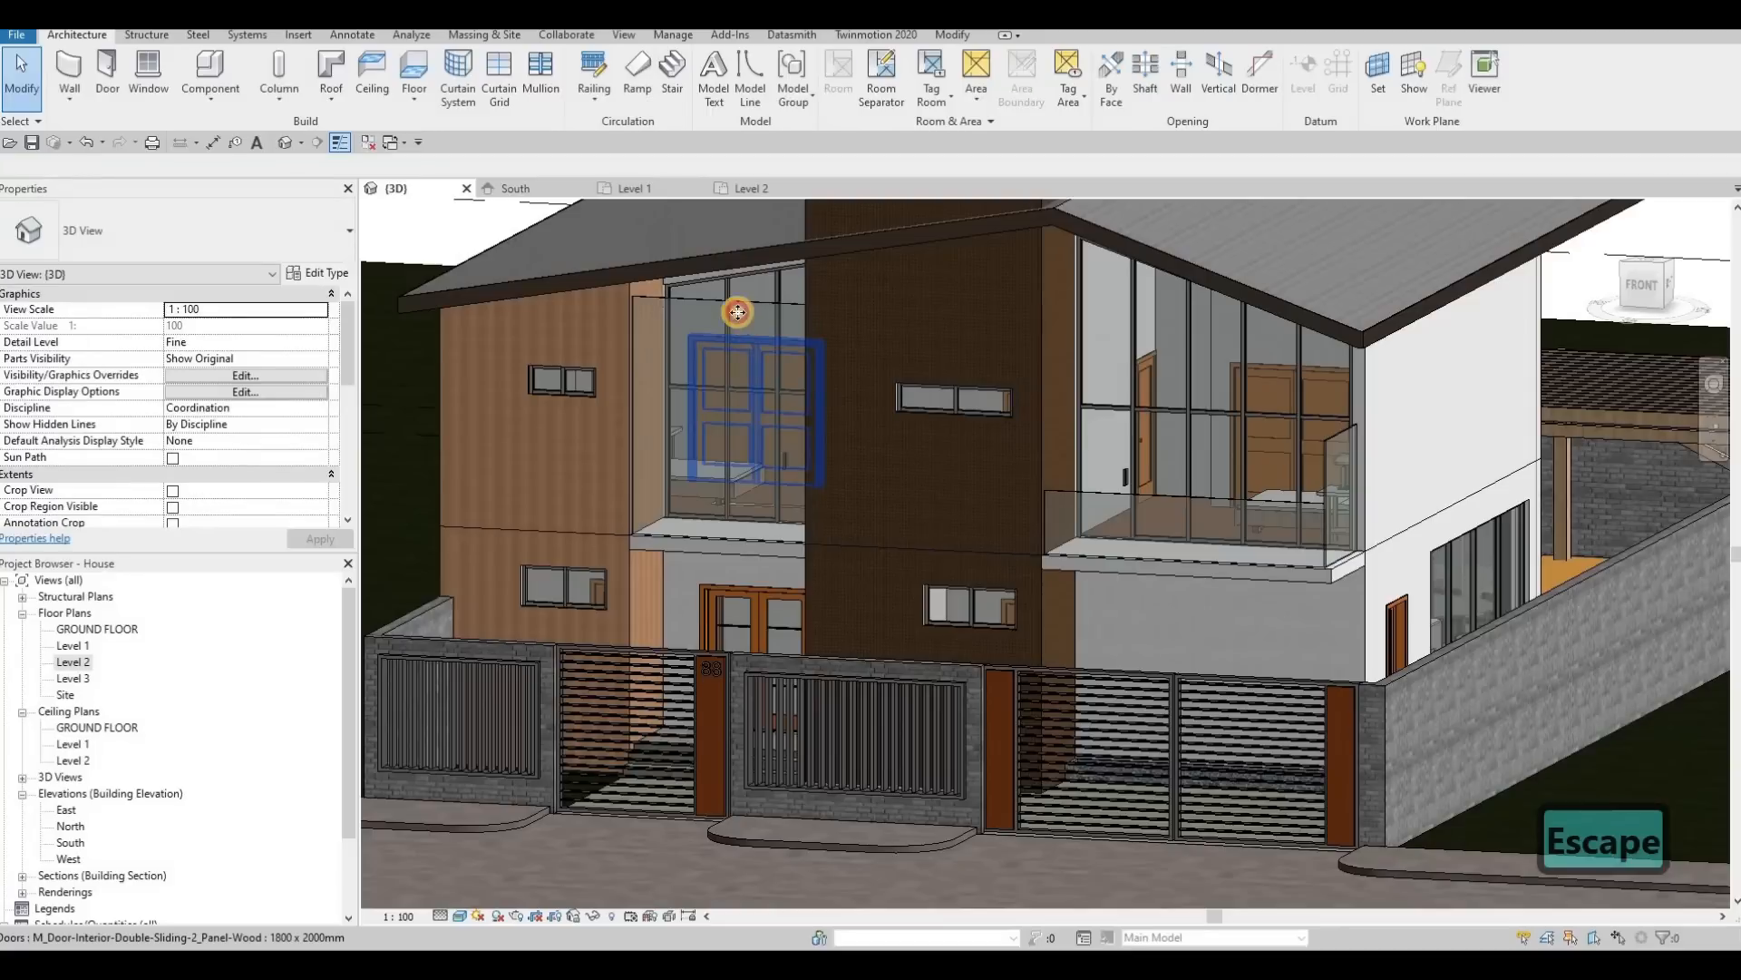
Step: Lower the top of the entrance-side balcony's curtain wall to roughly railing height in the 3D view
{"action": "left_click", "coordinate": [727, 299]}
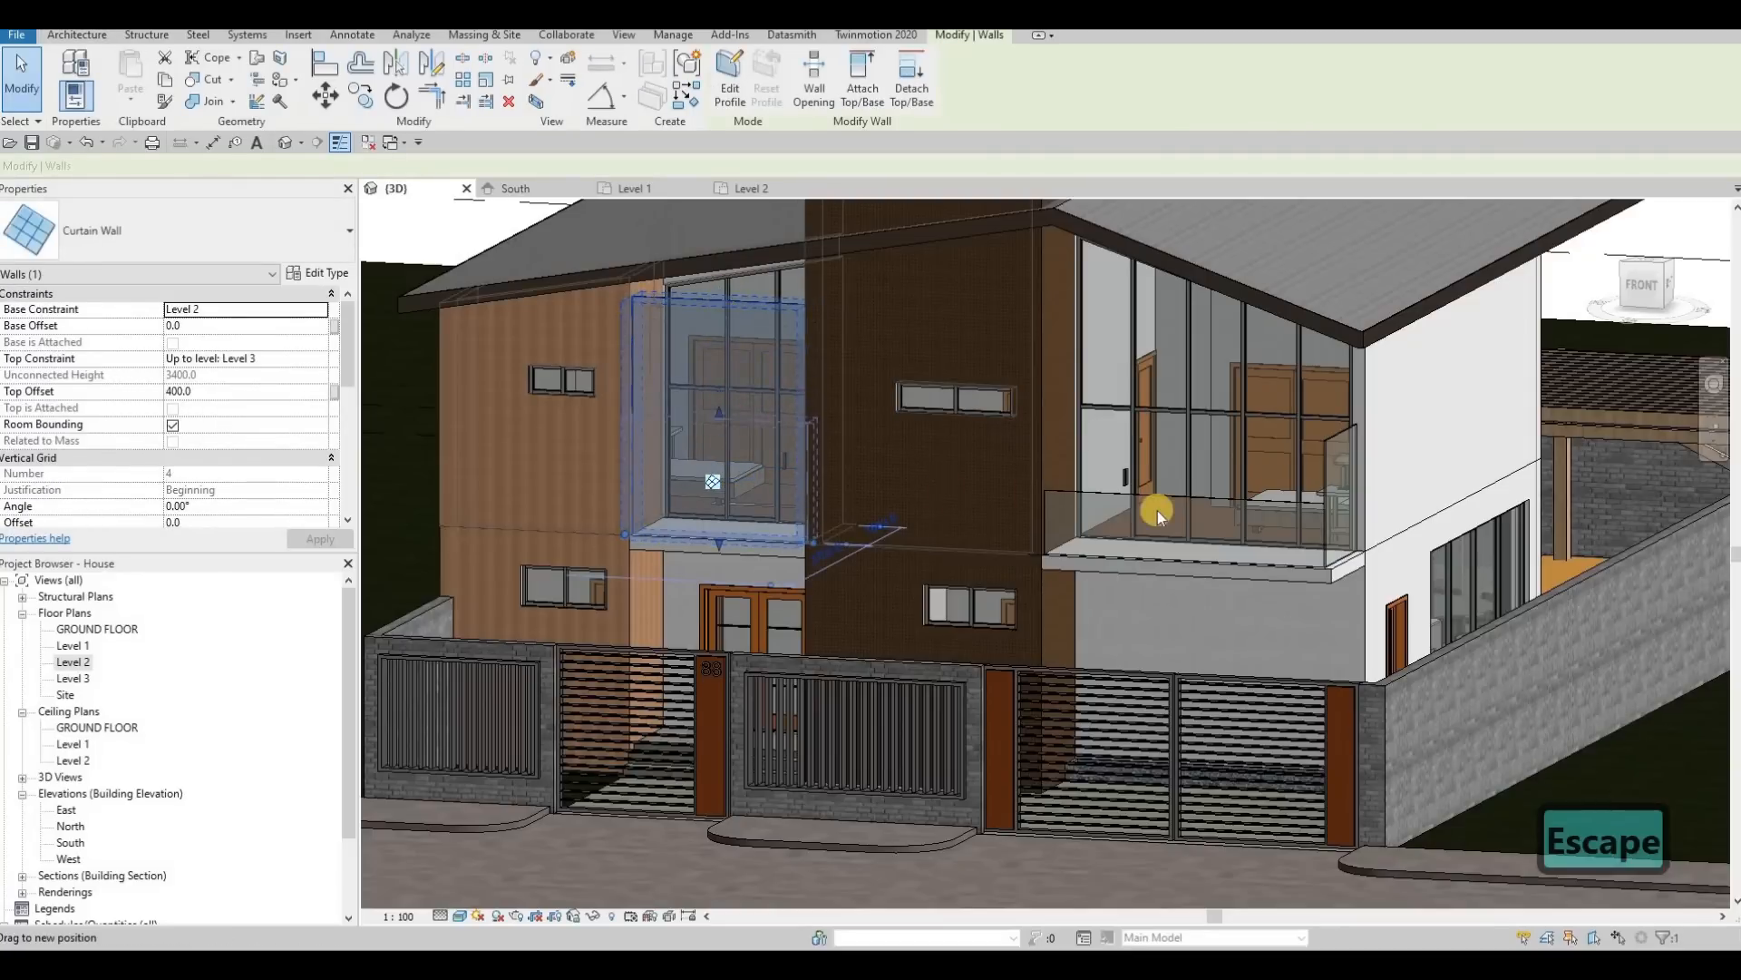
{"action": "key", "text": "Escape"}
{"action": "key", "text": "Escape"}
{"action": "middle_click_drag", "start_coordinate": [1158, 509], "coordinate": [1194, 521], "text": "shift"}
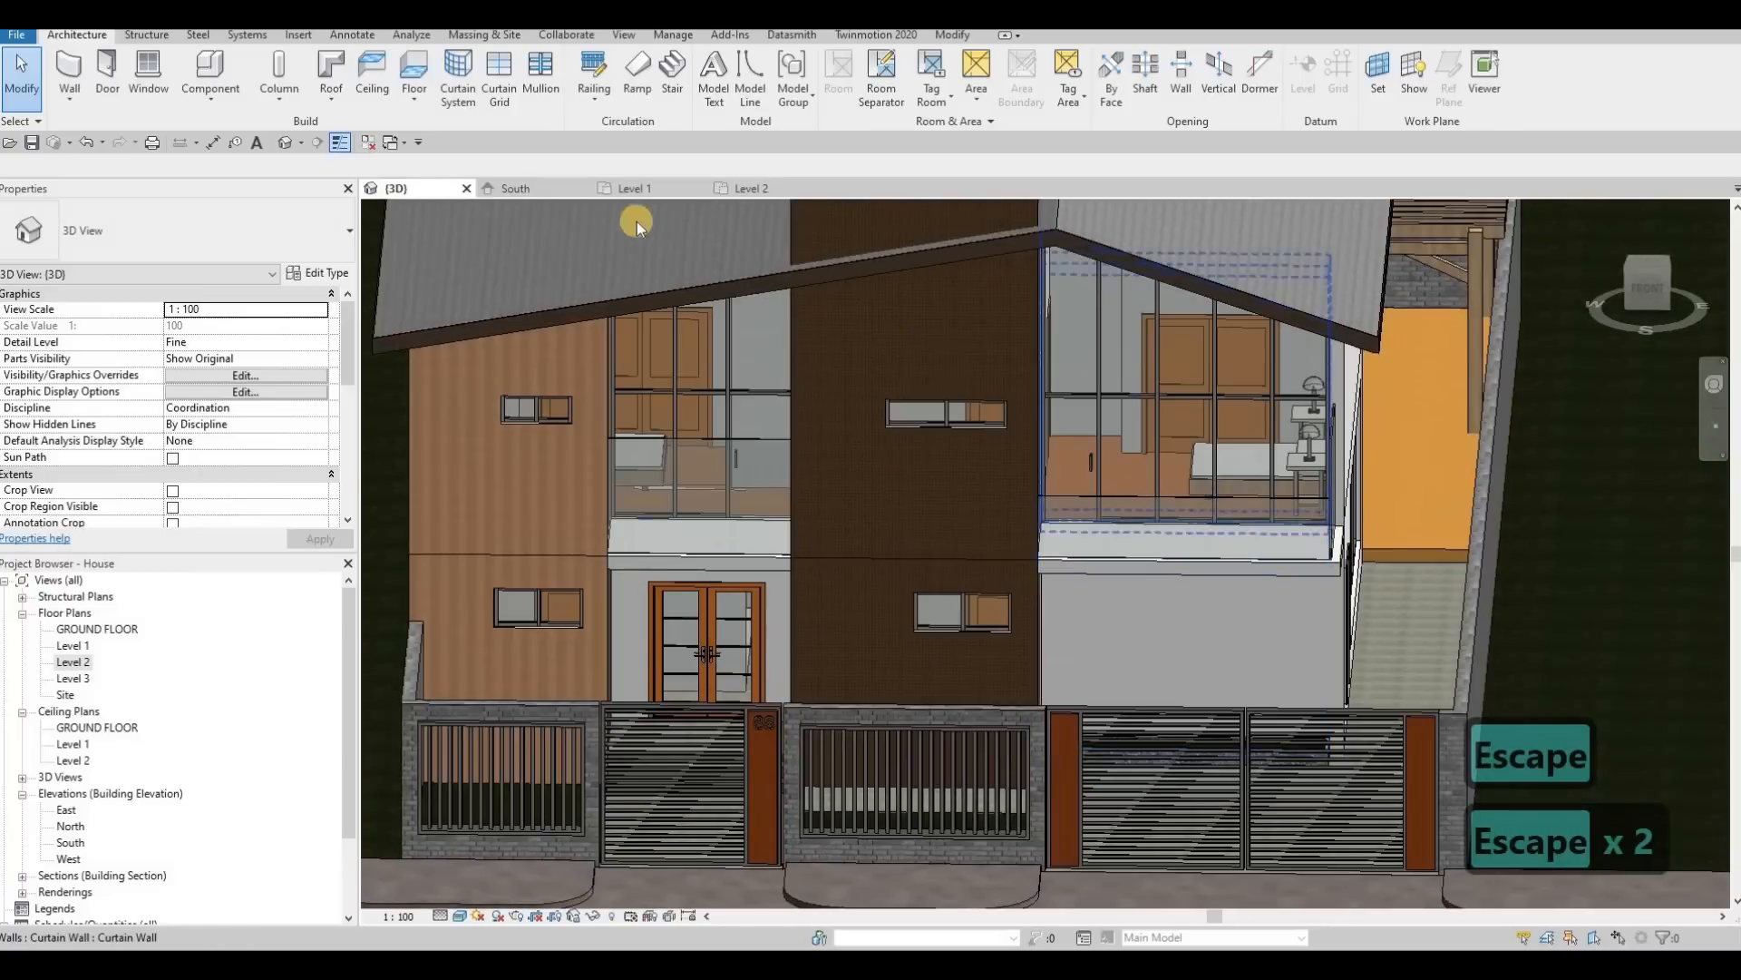
{"action": "left_click", "coordinate": [1211, 497]}
{"action": "middle_click_drag", "start_coordinate": [1210, 497], "coordinate": [1156, 448], "text": "shift"}
{"action": "key", "text": "Escape"}
{"action": "key", "text": "Escape"}
Step: Align the tops of the driveway-side balcony's side curtain wall and the entrance-side curtain wall with the driveway-side front curtain wall
{"action": "key", "text": "a"}
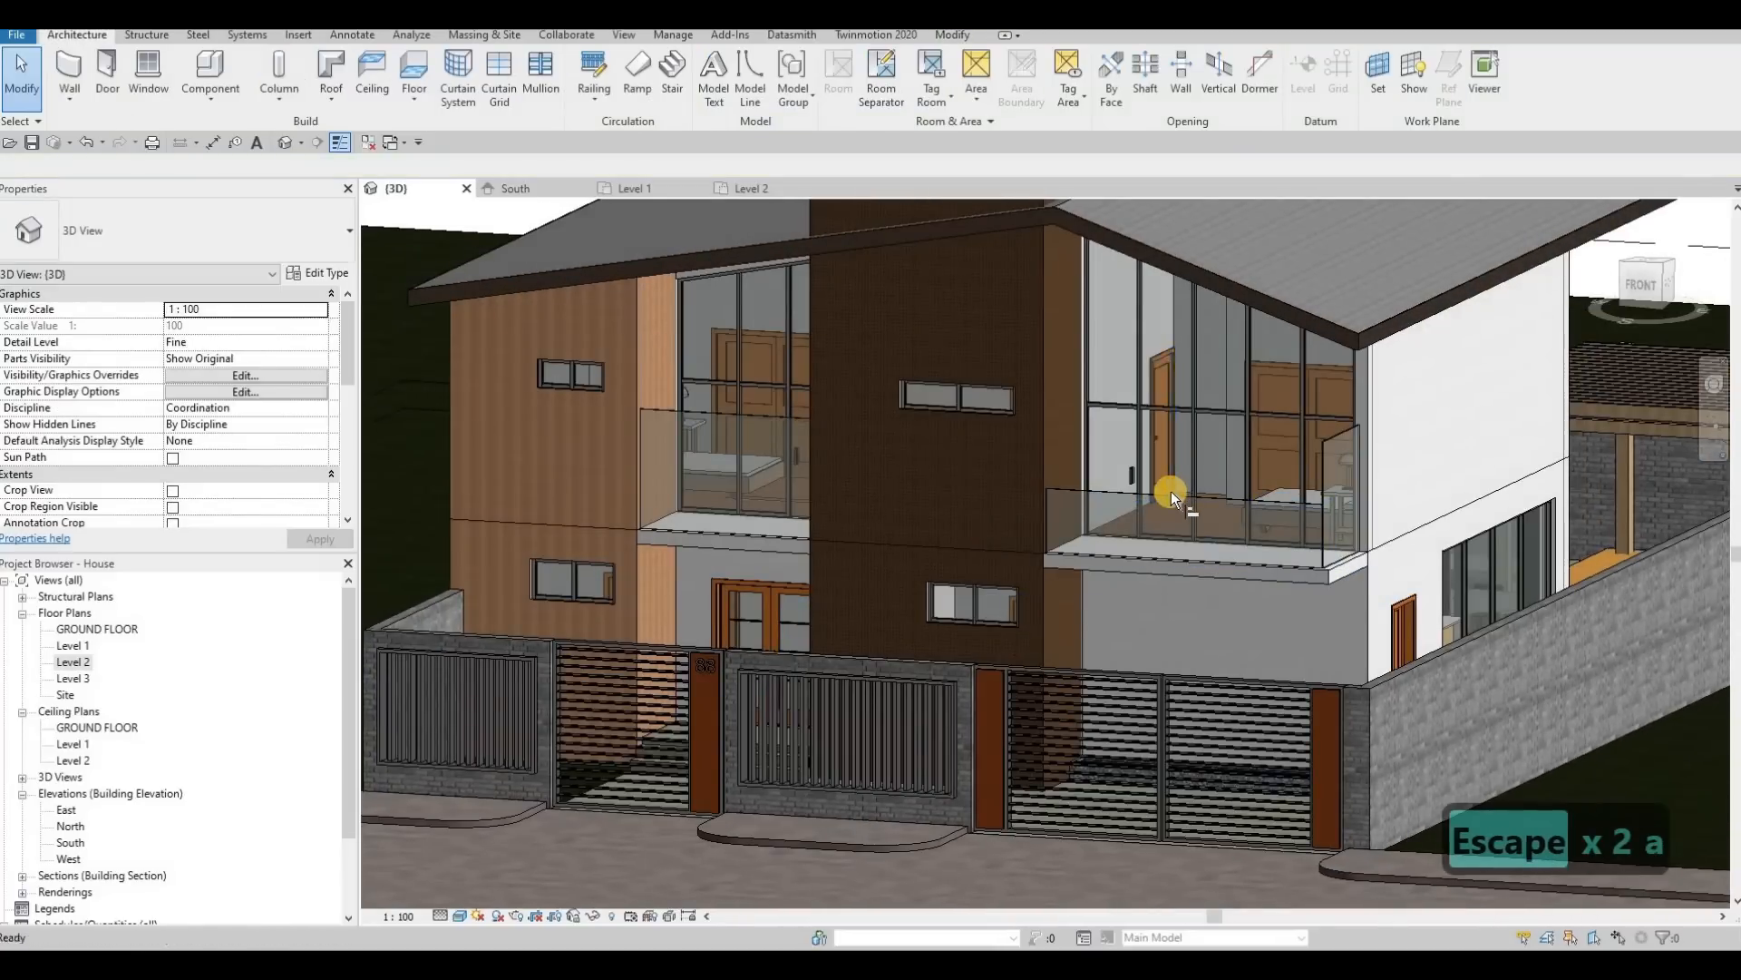
{"action": "key", "text": "l"}
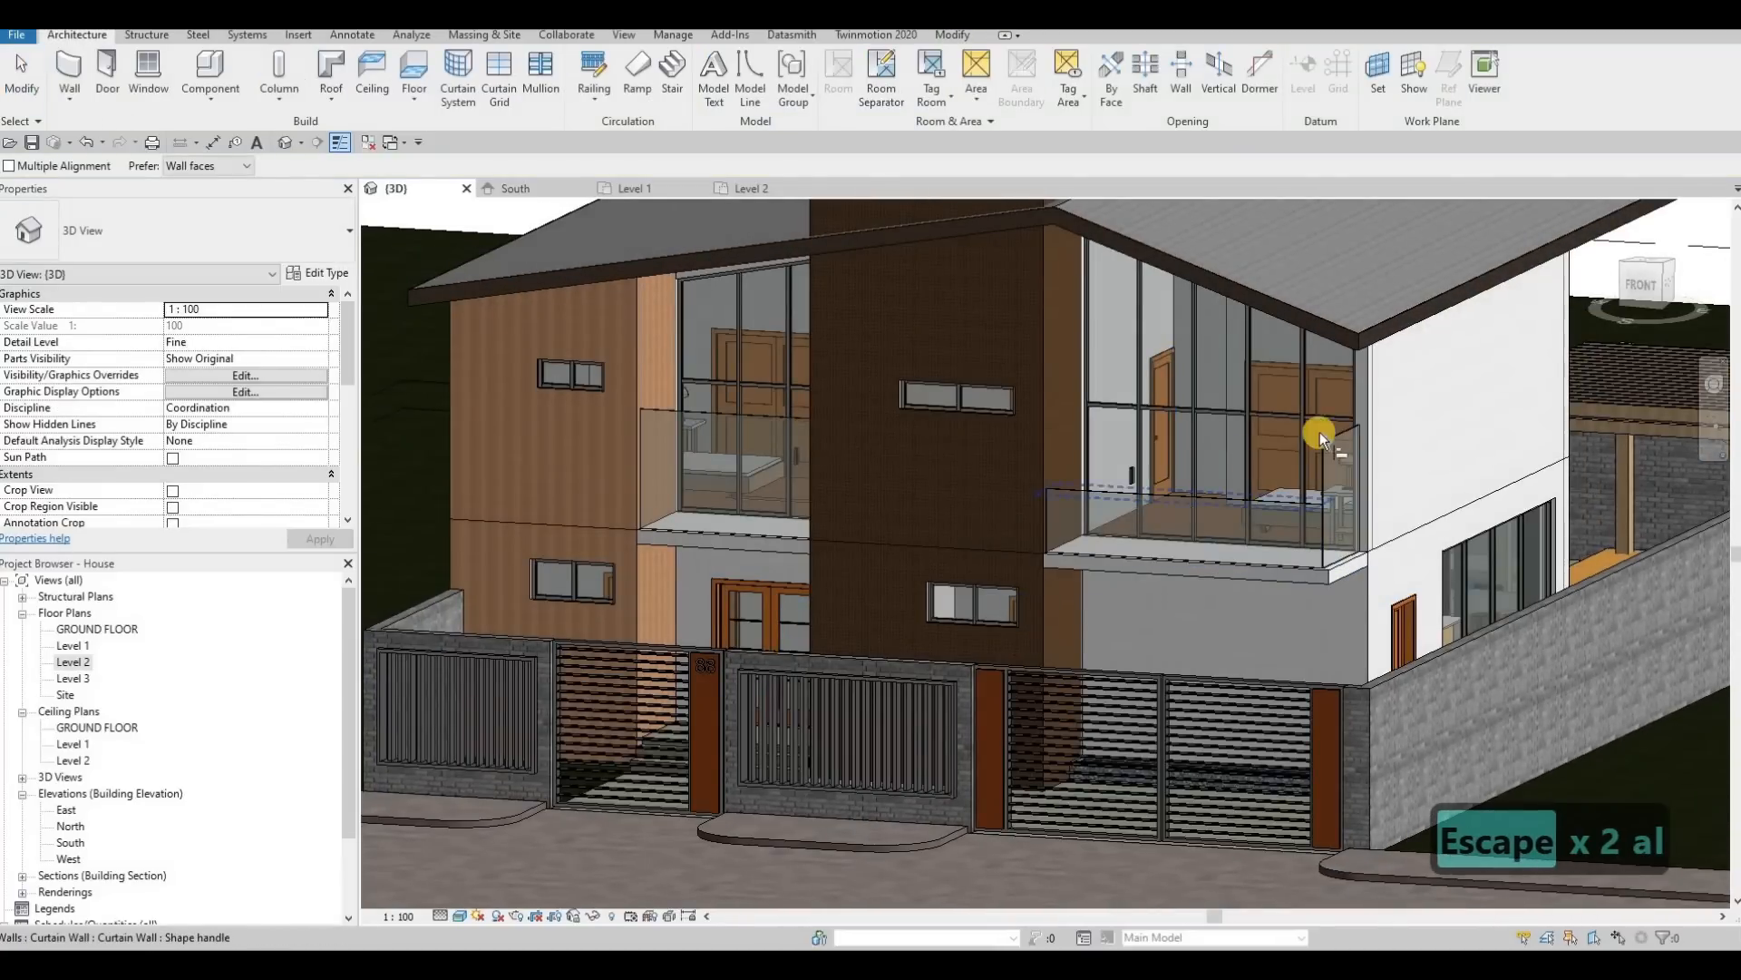
{"action": "left_click", "coordinate": [1194, 497]}
{"action": "left_click", "coordinate": [775, 419]}
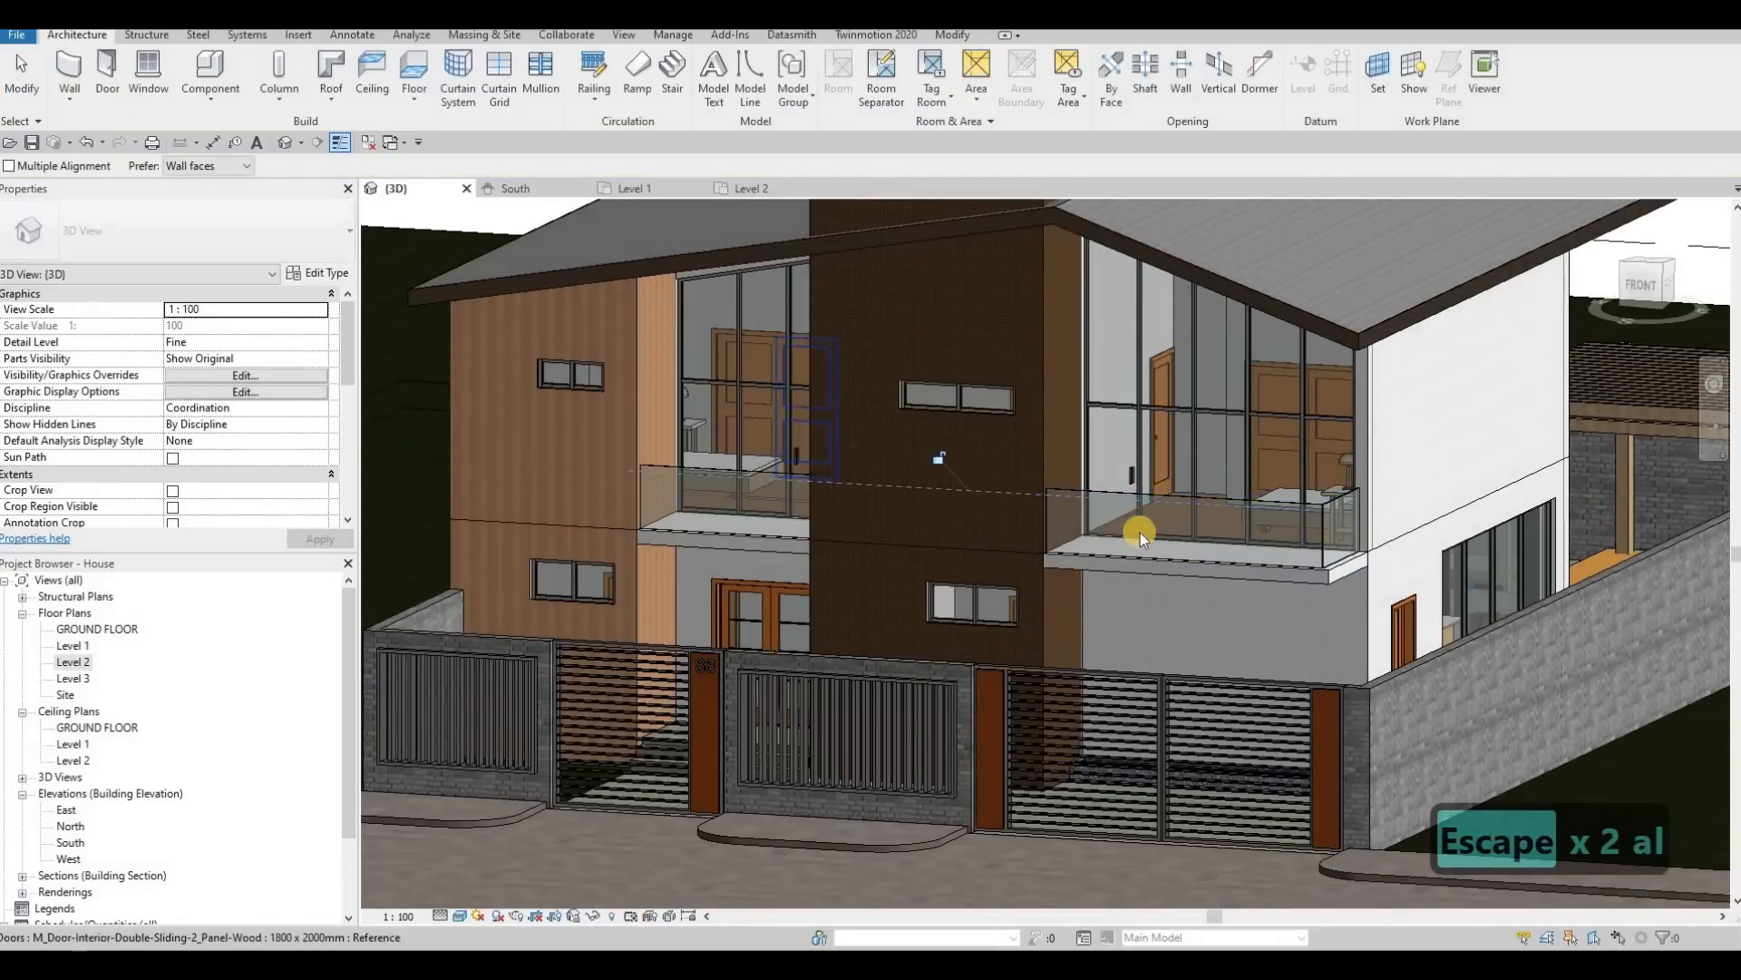
{"action": "key", "text": "Escape"}
{"action": "key", "text": "Escape"}
Step: Examine the type and instance properties of the driveway-side balcony's front curtain wall for a material setting
{"action": "middle_click_drag", "start_coordinate": [1140, 532], "coordinate": [1190, 508], "text": "shift"}
{"action": "key", "text": "Escape"}
{"action": "key", "text": "Escape"}
{"action": "left_click", "coordinate": [1192, 506]}
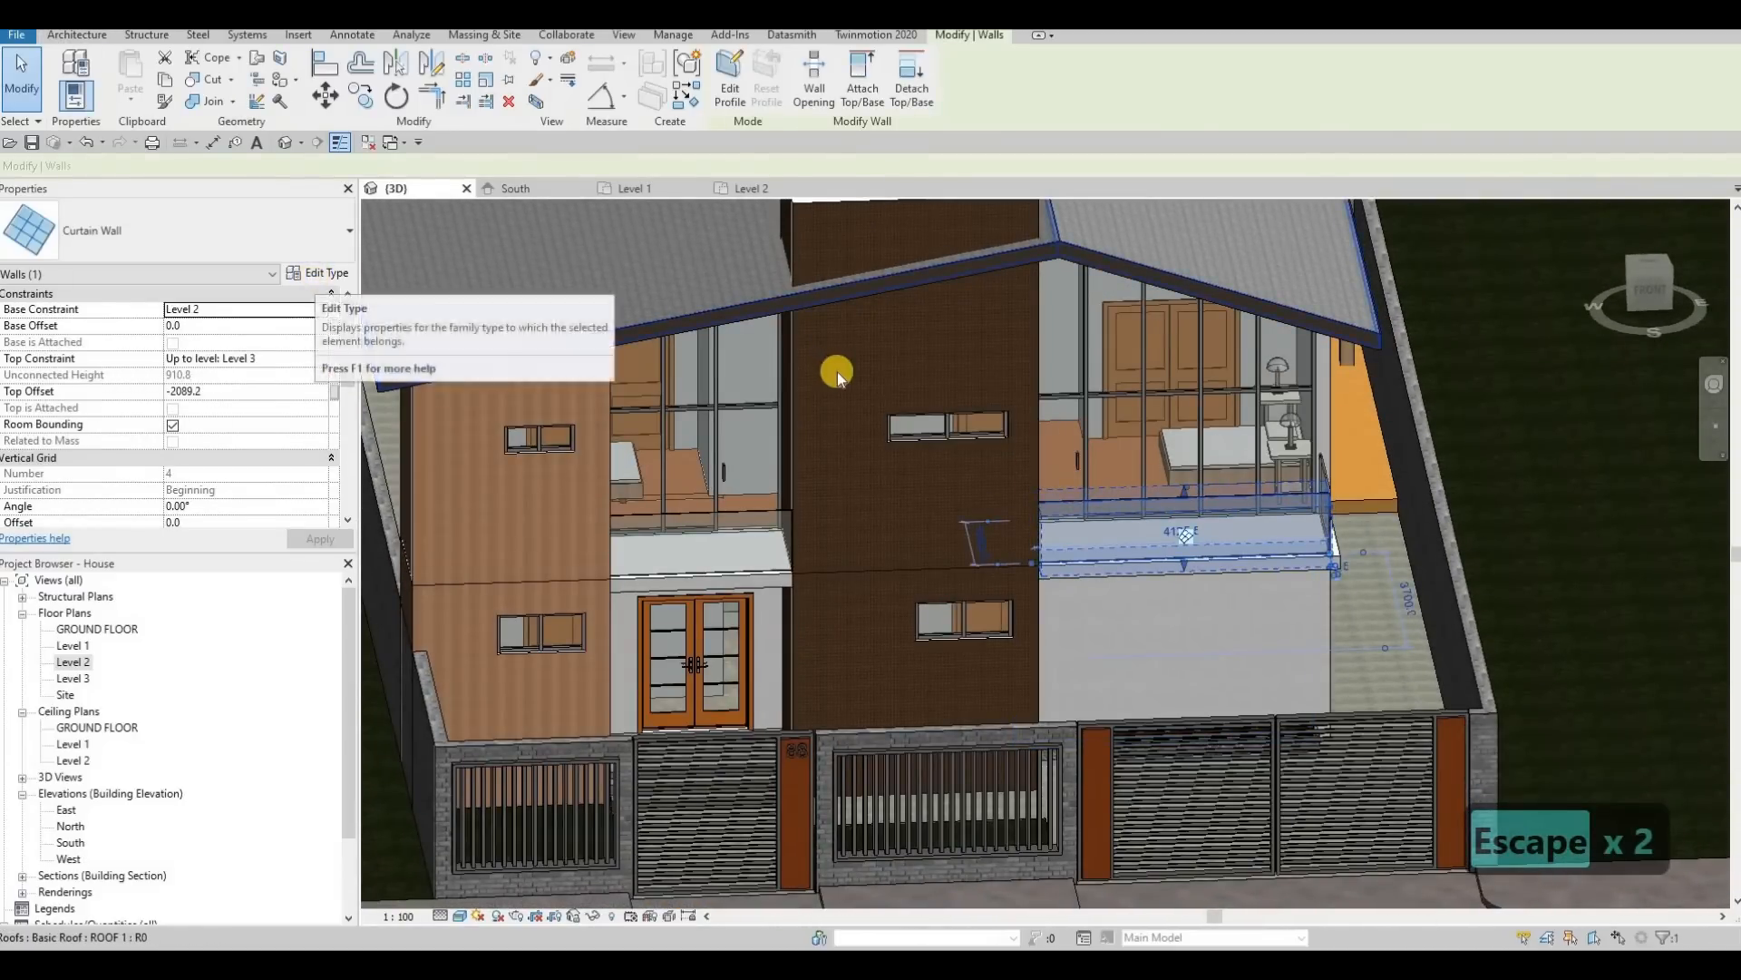
{"action": "left_click", "coordinate": [314, 275]}
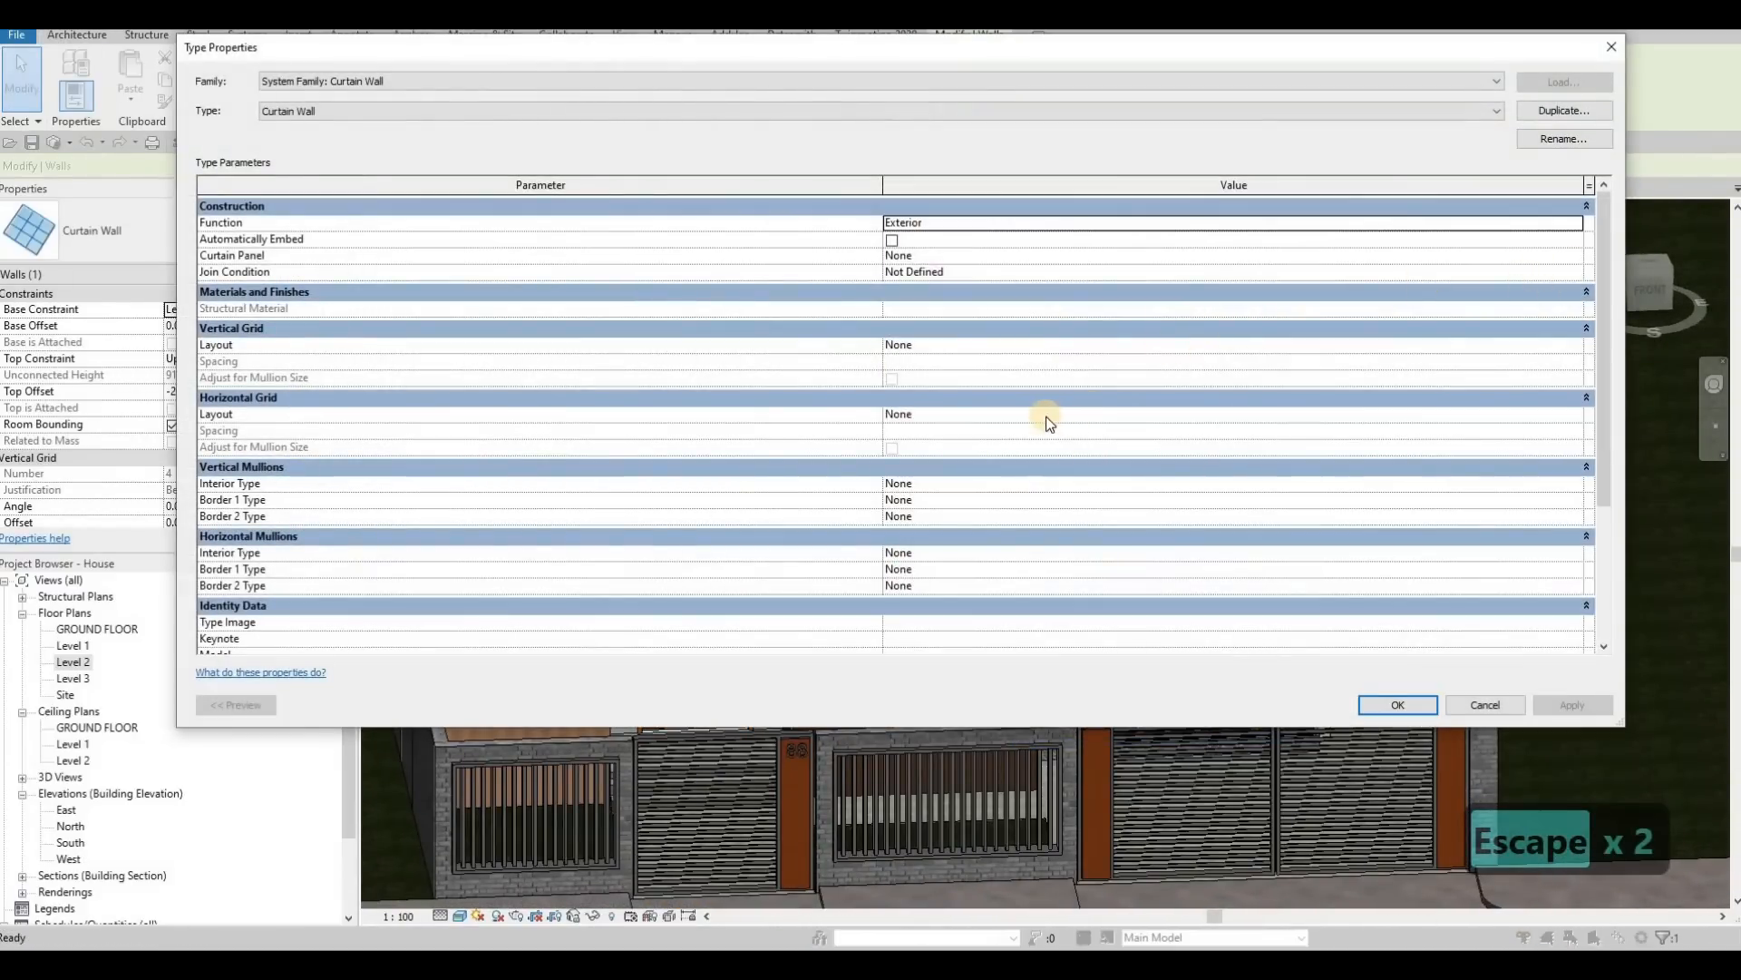
{"action": "scroll", "coordinate": [985, 439], "scroll_direction": "down", "scroll_amount": 2}
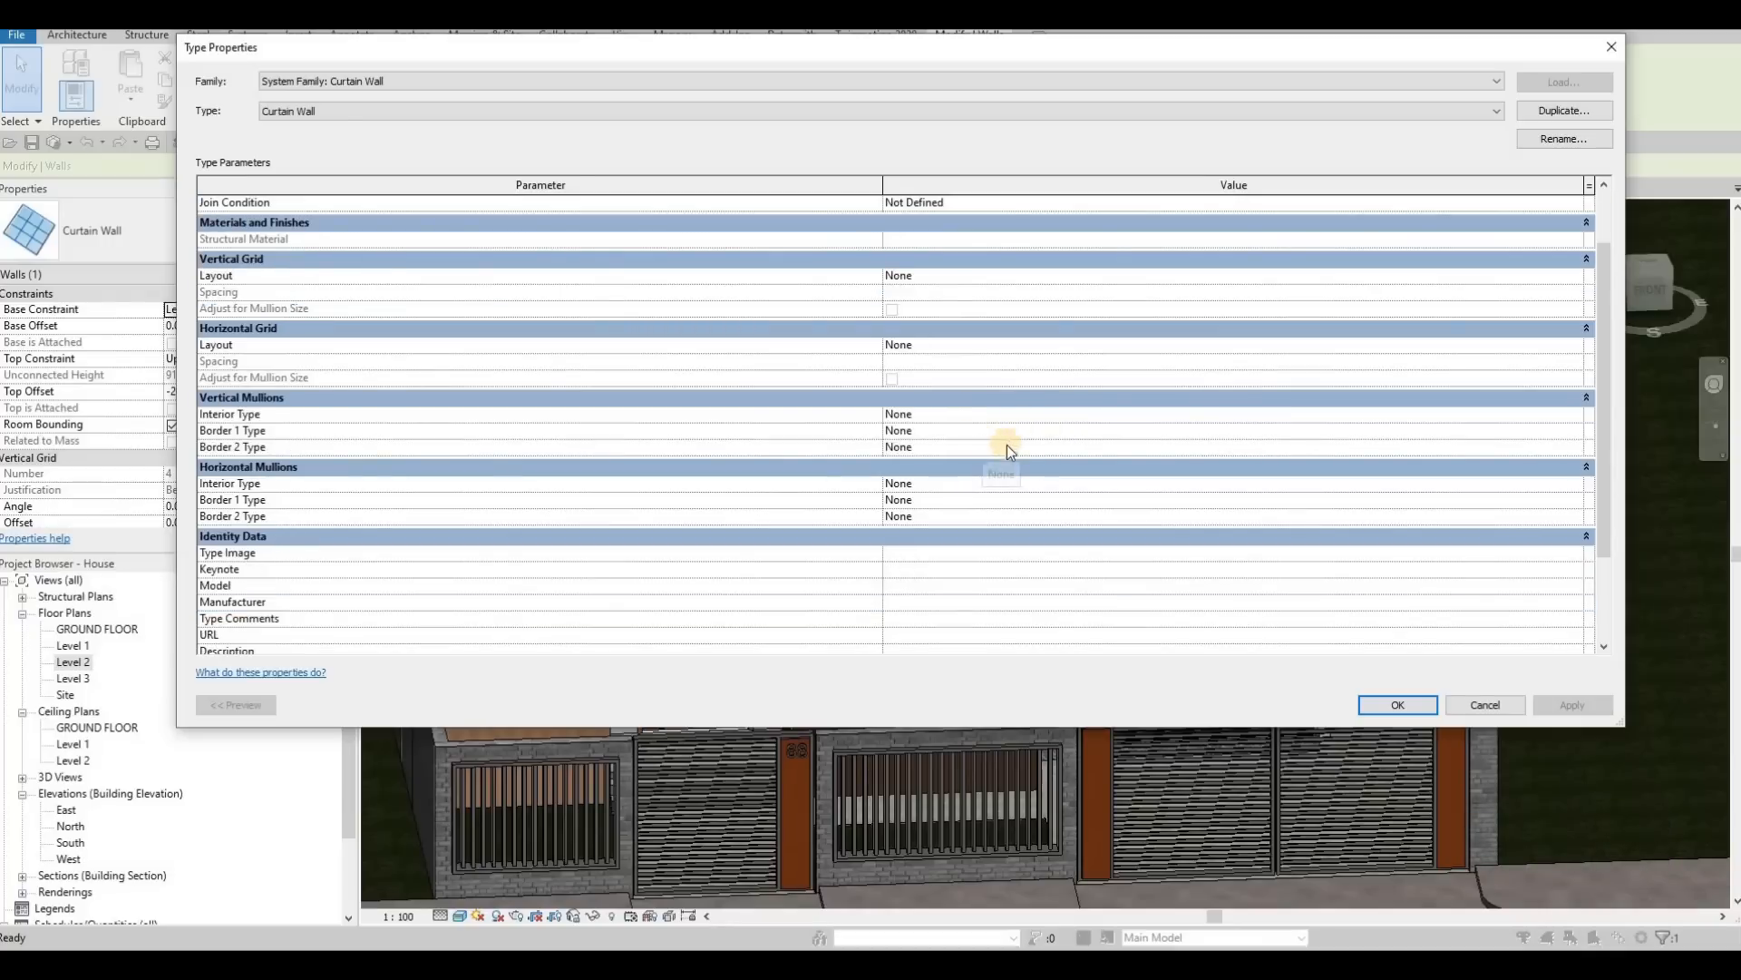
{"action": "scroll", "coordinate": [1007, 444], "scroll_direction": "up", "scroll_amount": 2}
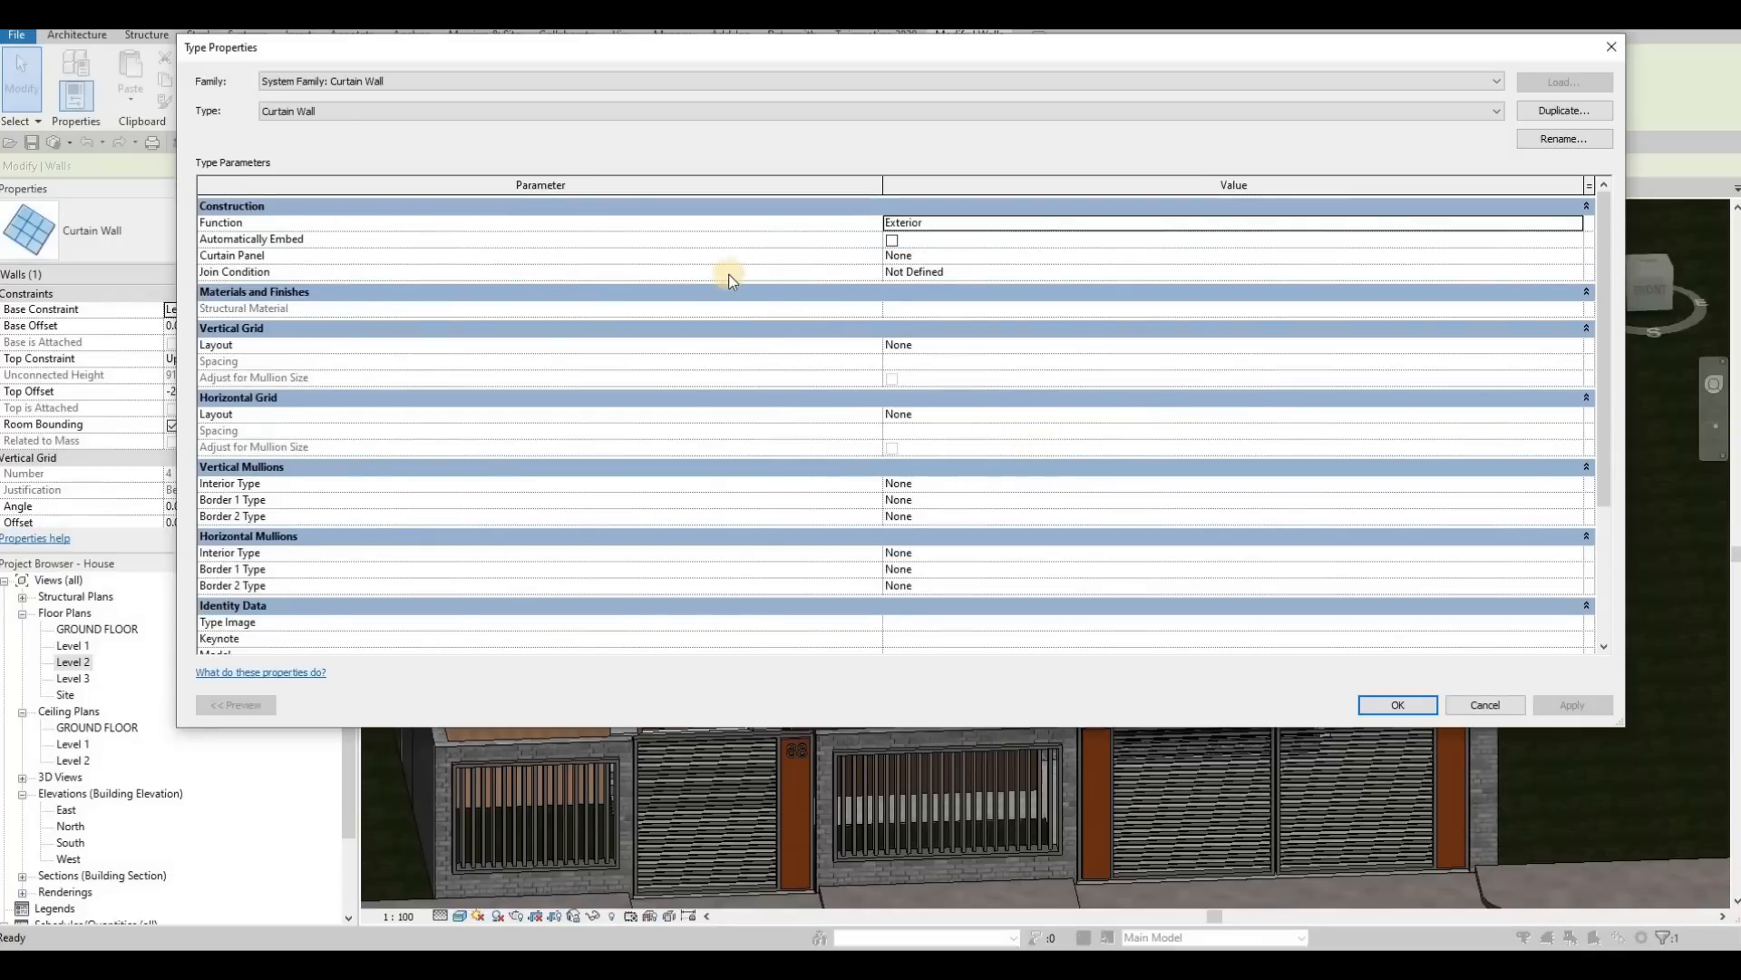
{"action": "key", "text": "Escape"}
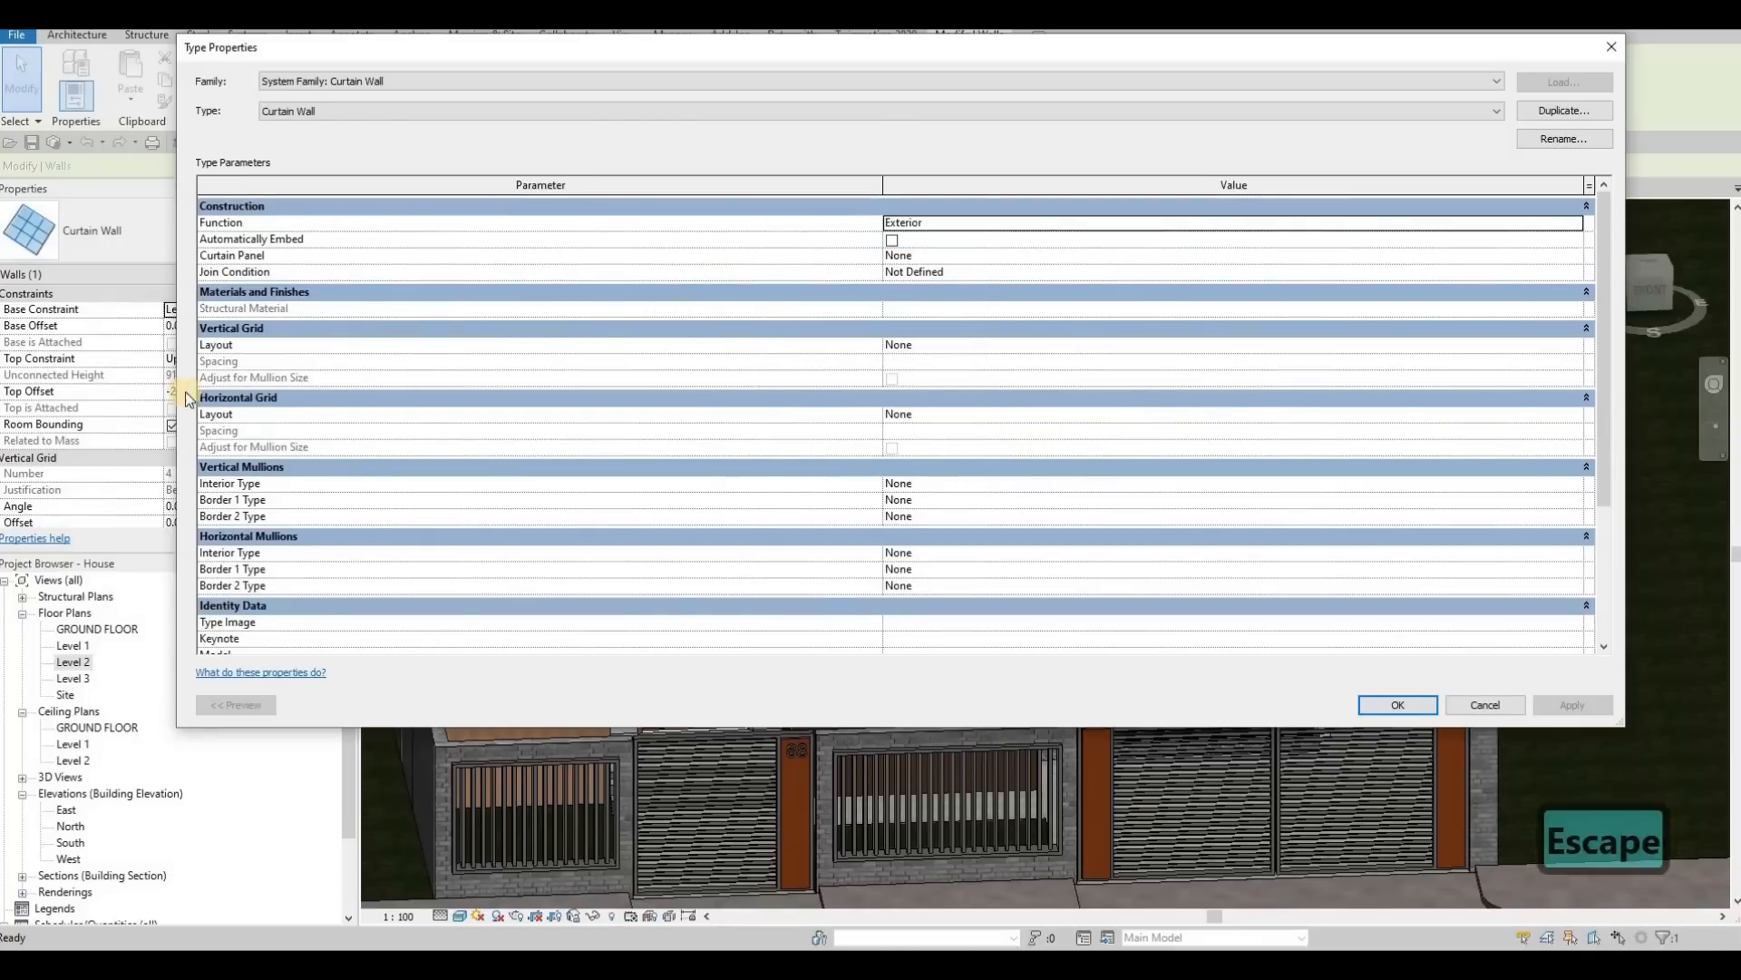
{"action": "scroll", "coordinate": [241, 419], "scroll_direction": "down", "scroll_amount": 5}
{"action": "scroll", "coordinate": [322, 276], "scroll_direction": "up", "scroll_amount": 3}
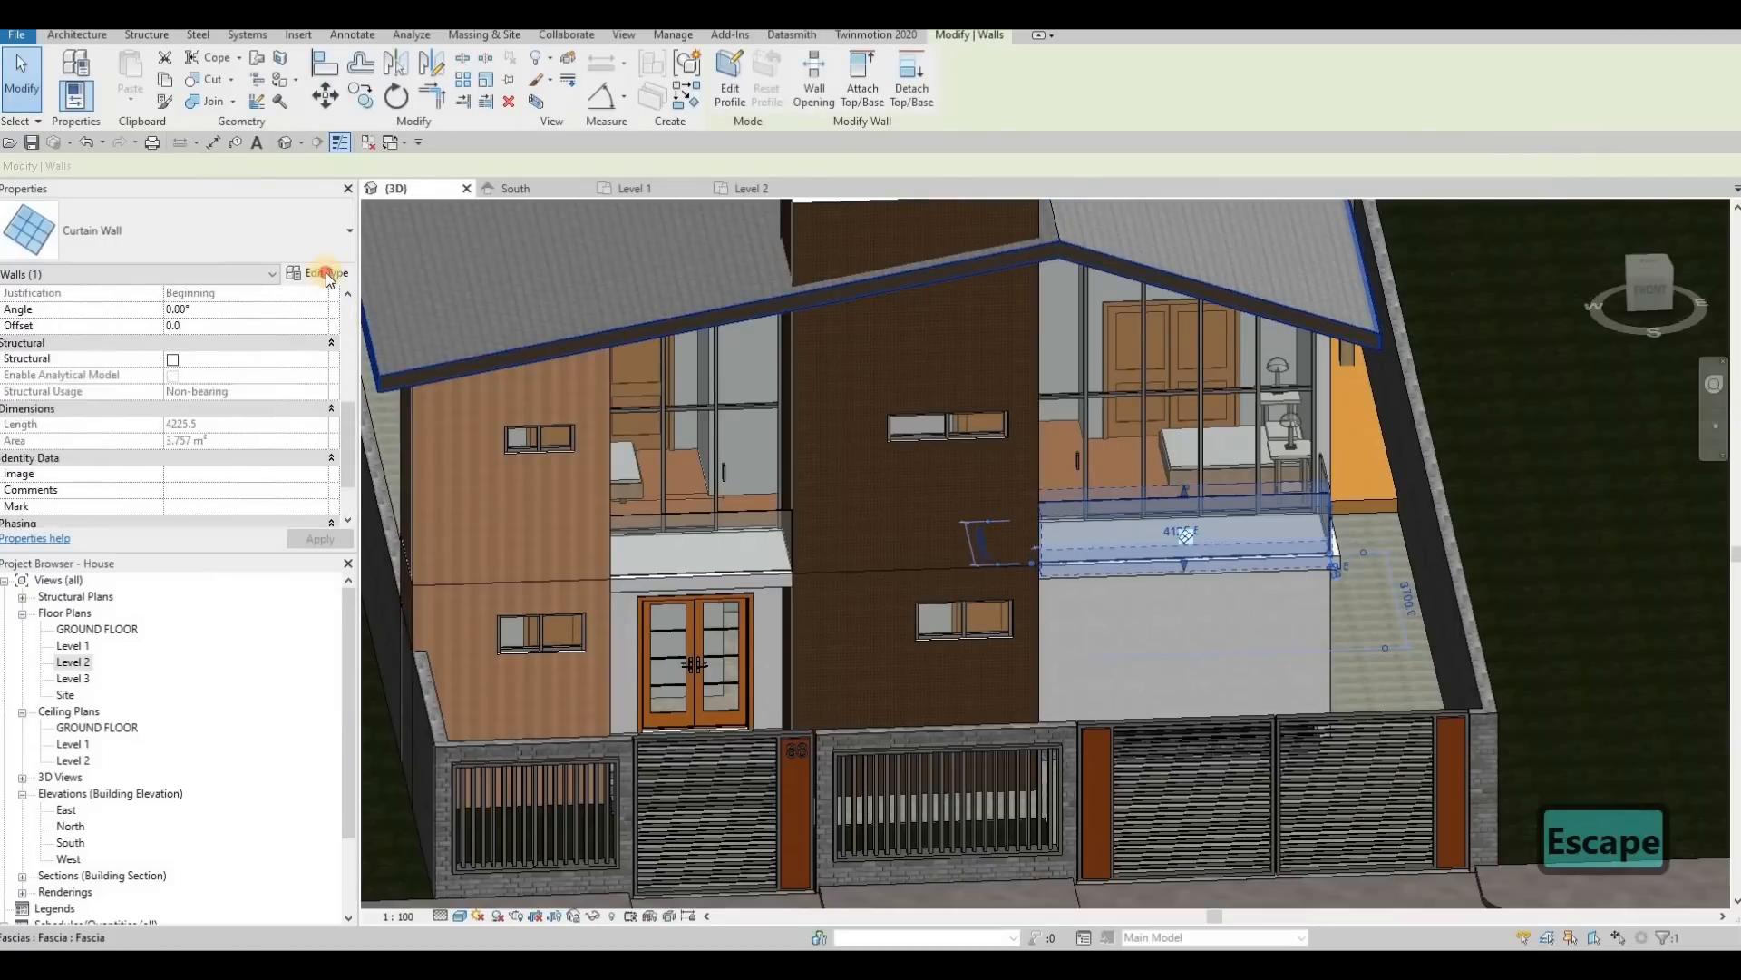
Step: Try to duplicate the front railing's curtain wall type as Curtain Wall 2 and review its parameters
{"action": "left_click", "coordinate": [322, 273]}
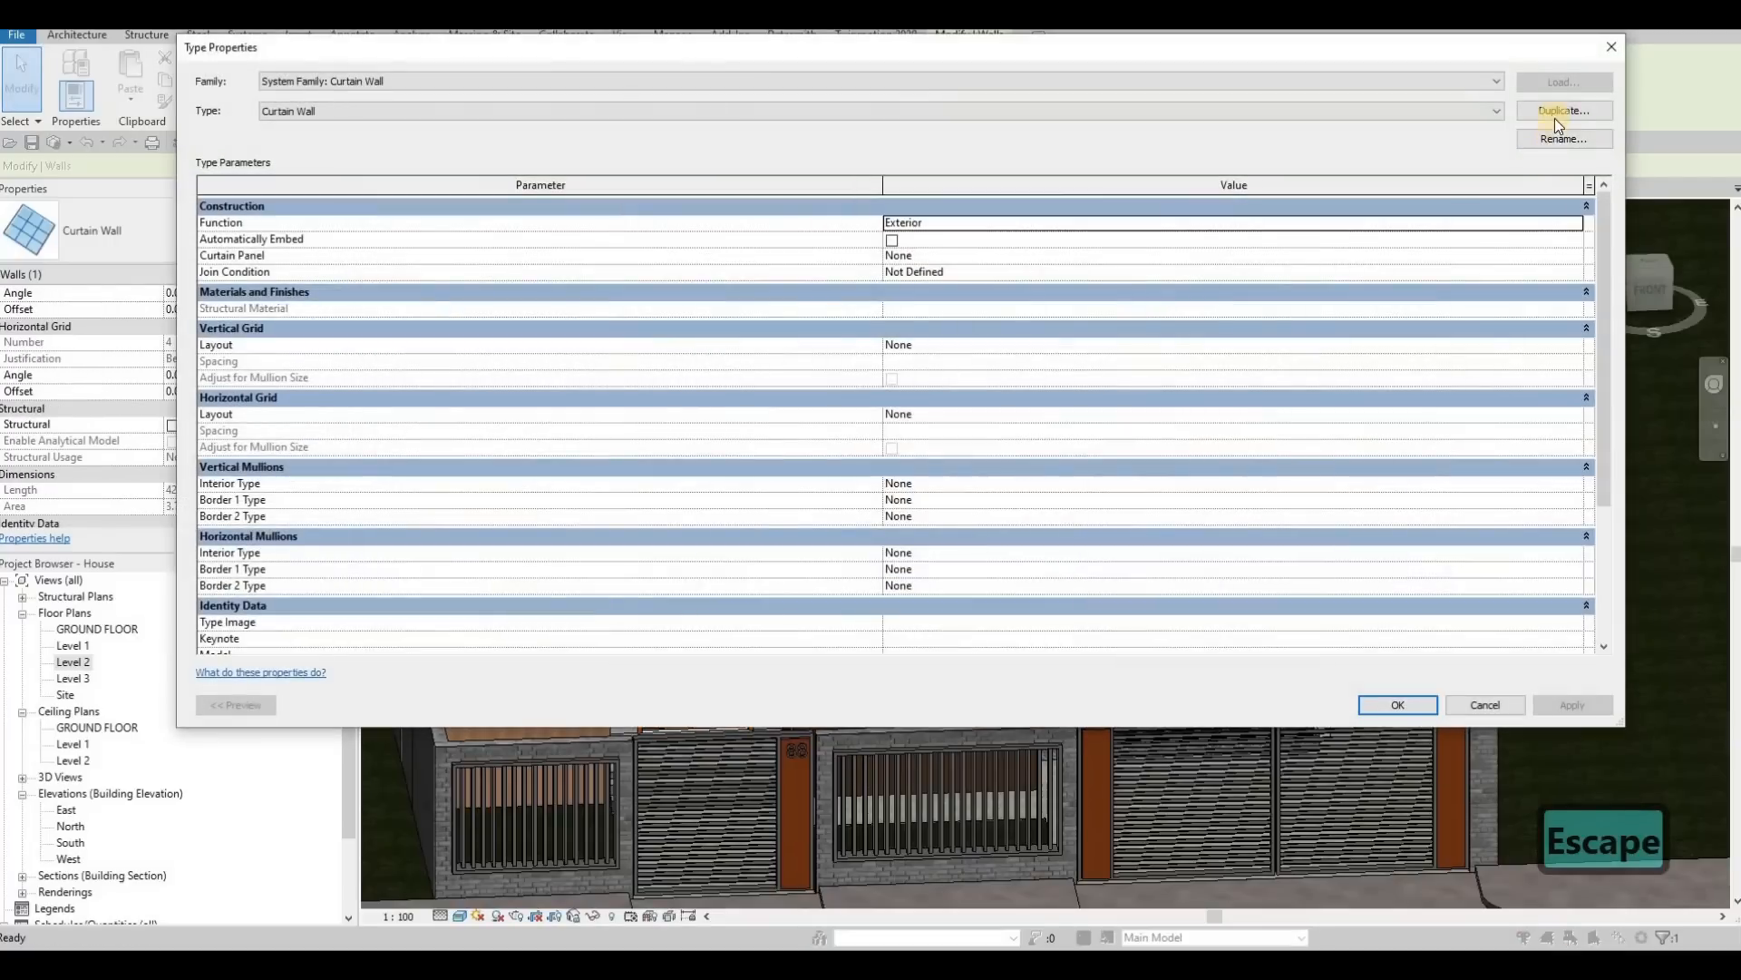
{"action": "left_click", "coordinate": [1555, 114]}
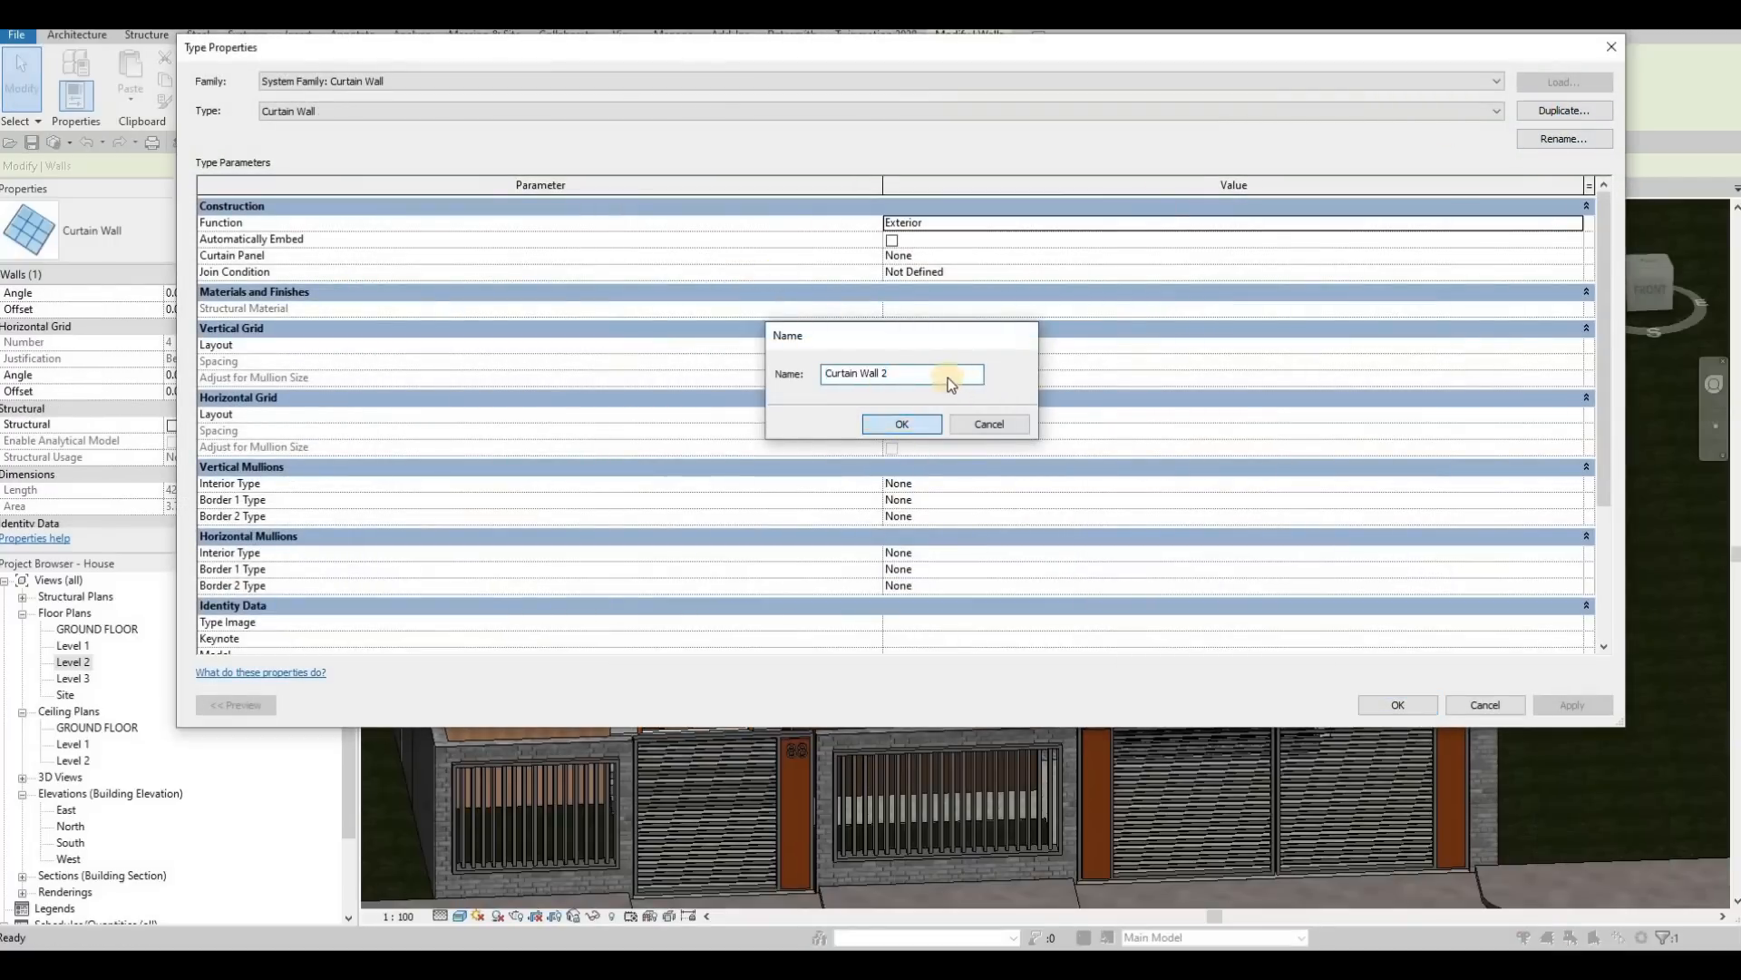
{"action": "key", "text": "Return"}
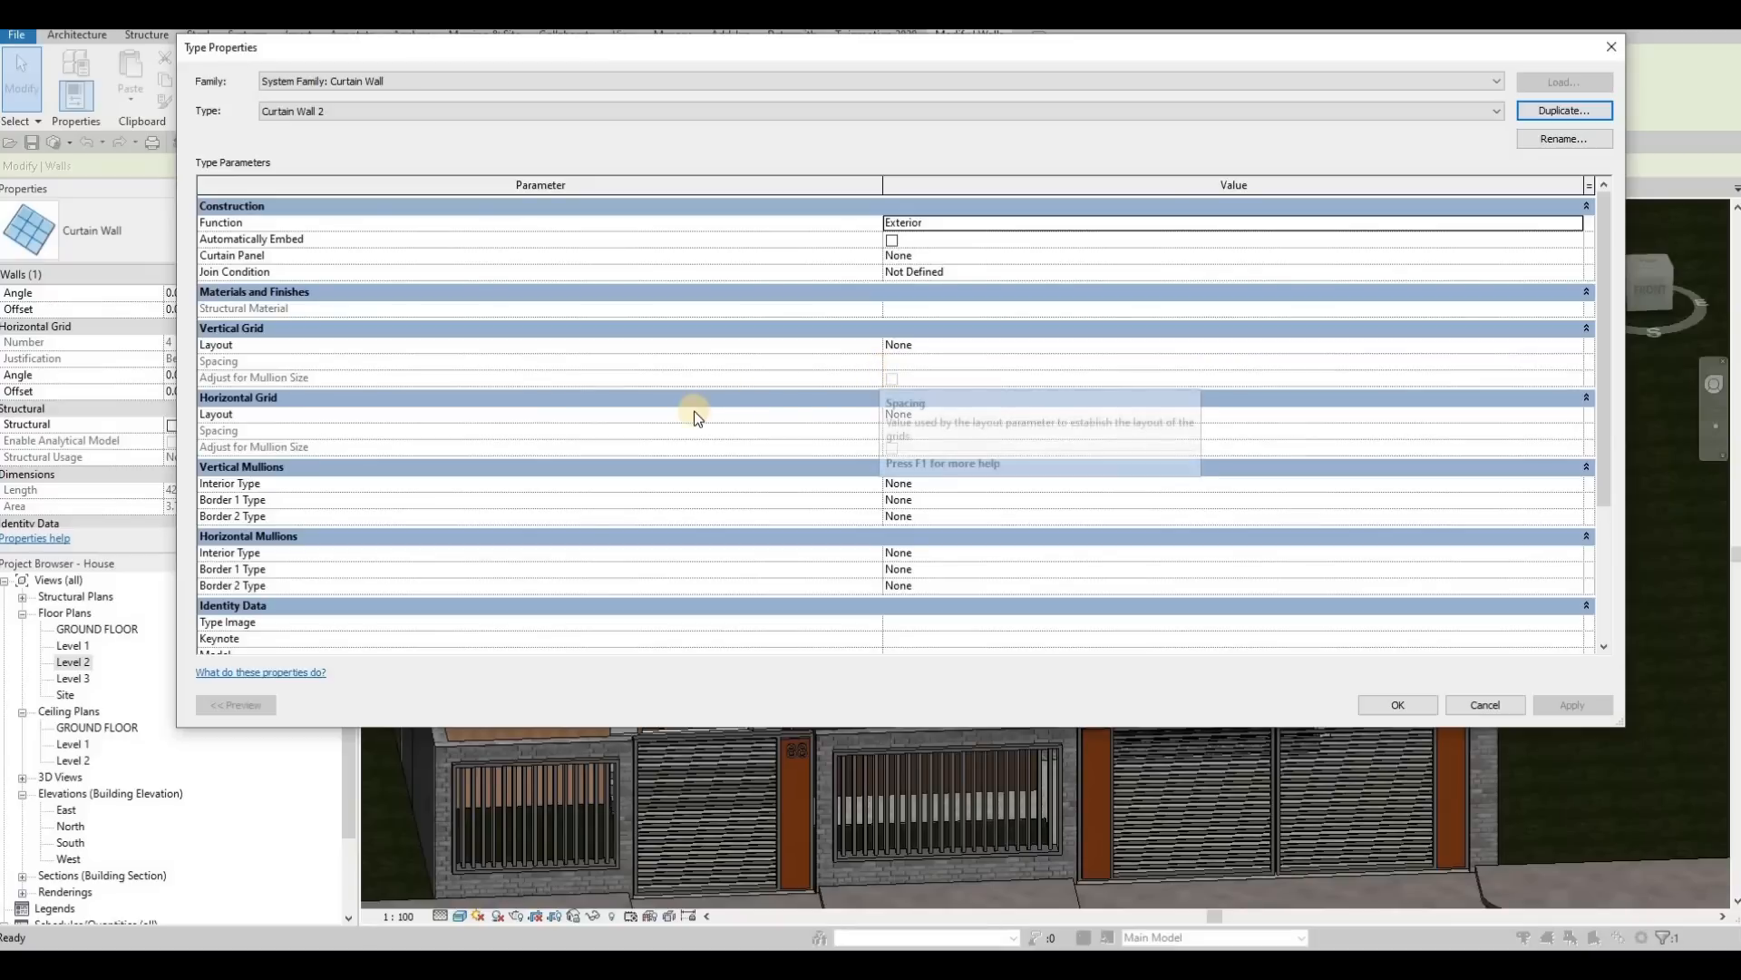
{"action": "scroll", "coordinate": [996, 414], "scroll_direction": "down", "scroll_amount": 5}
{"action": "scroll", "coordinate": [996, 412], "scroll_direction": "up", "scroll_amount": 4}
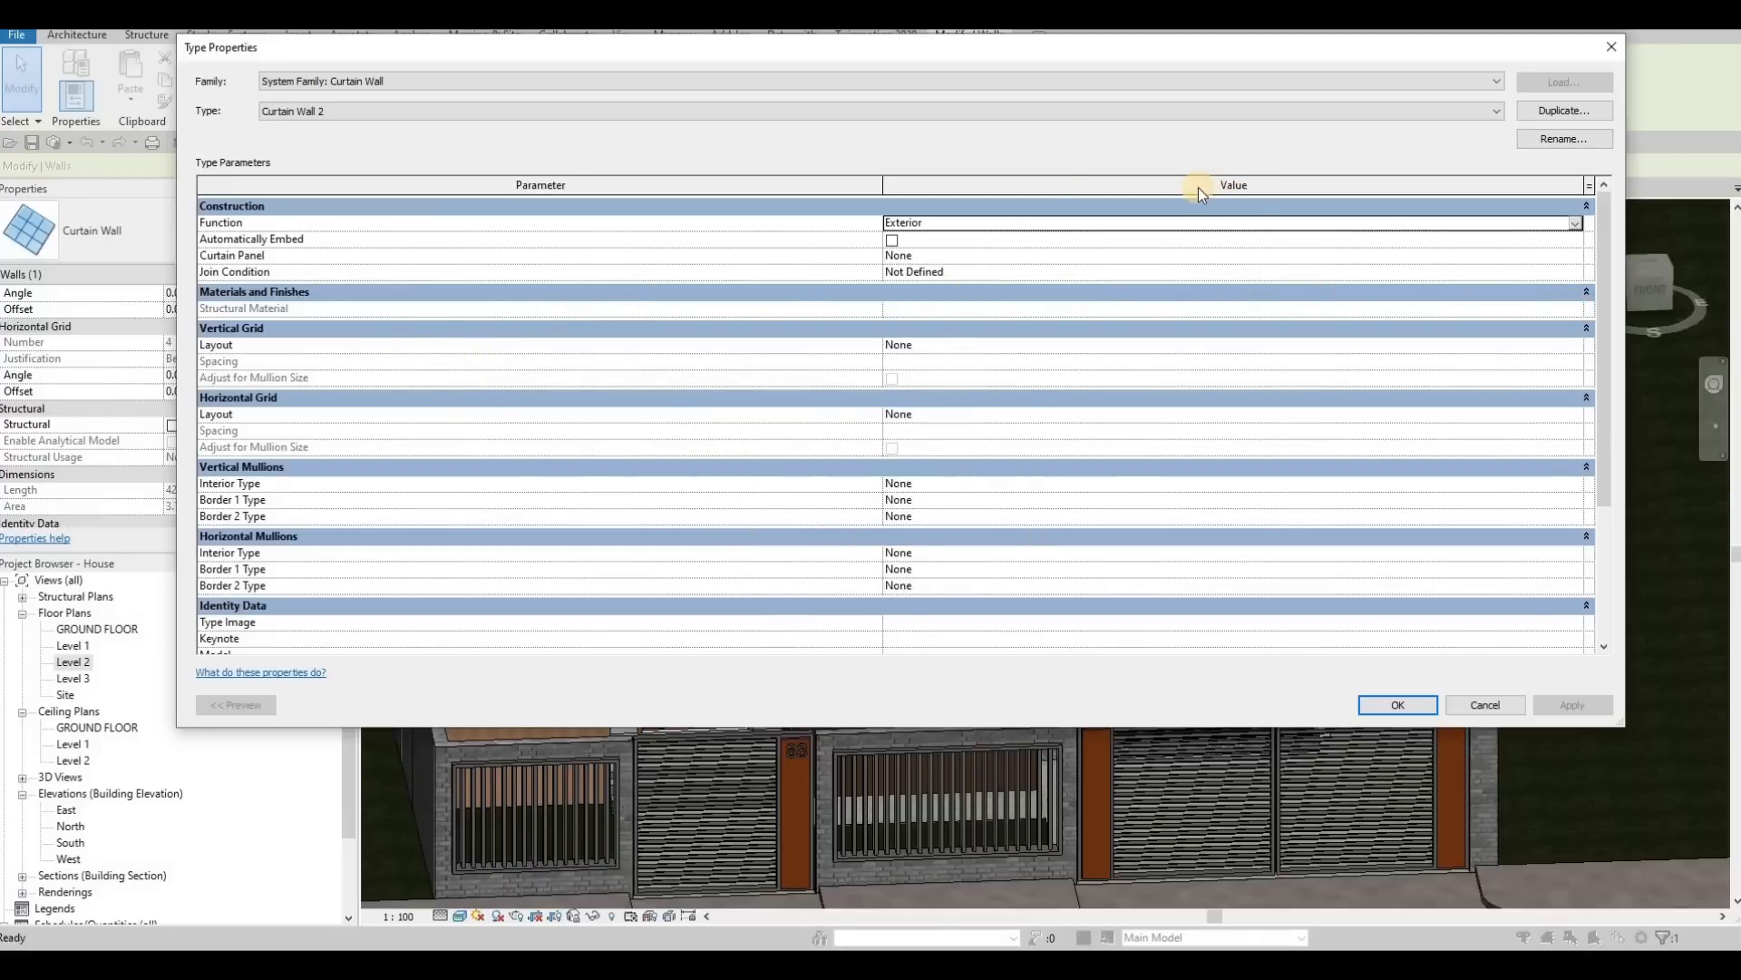
{"action": "key", "text": "Escape"}
{"action": "key", "text": "Escape"}
{"action": "key", "text": "Escape"}
{"action": "key", "text": "Escape"}
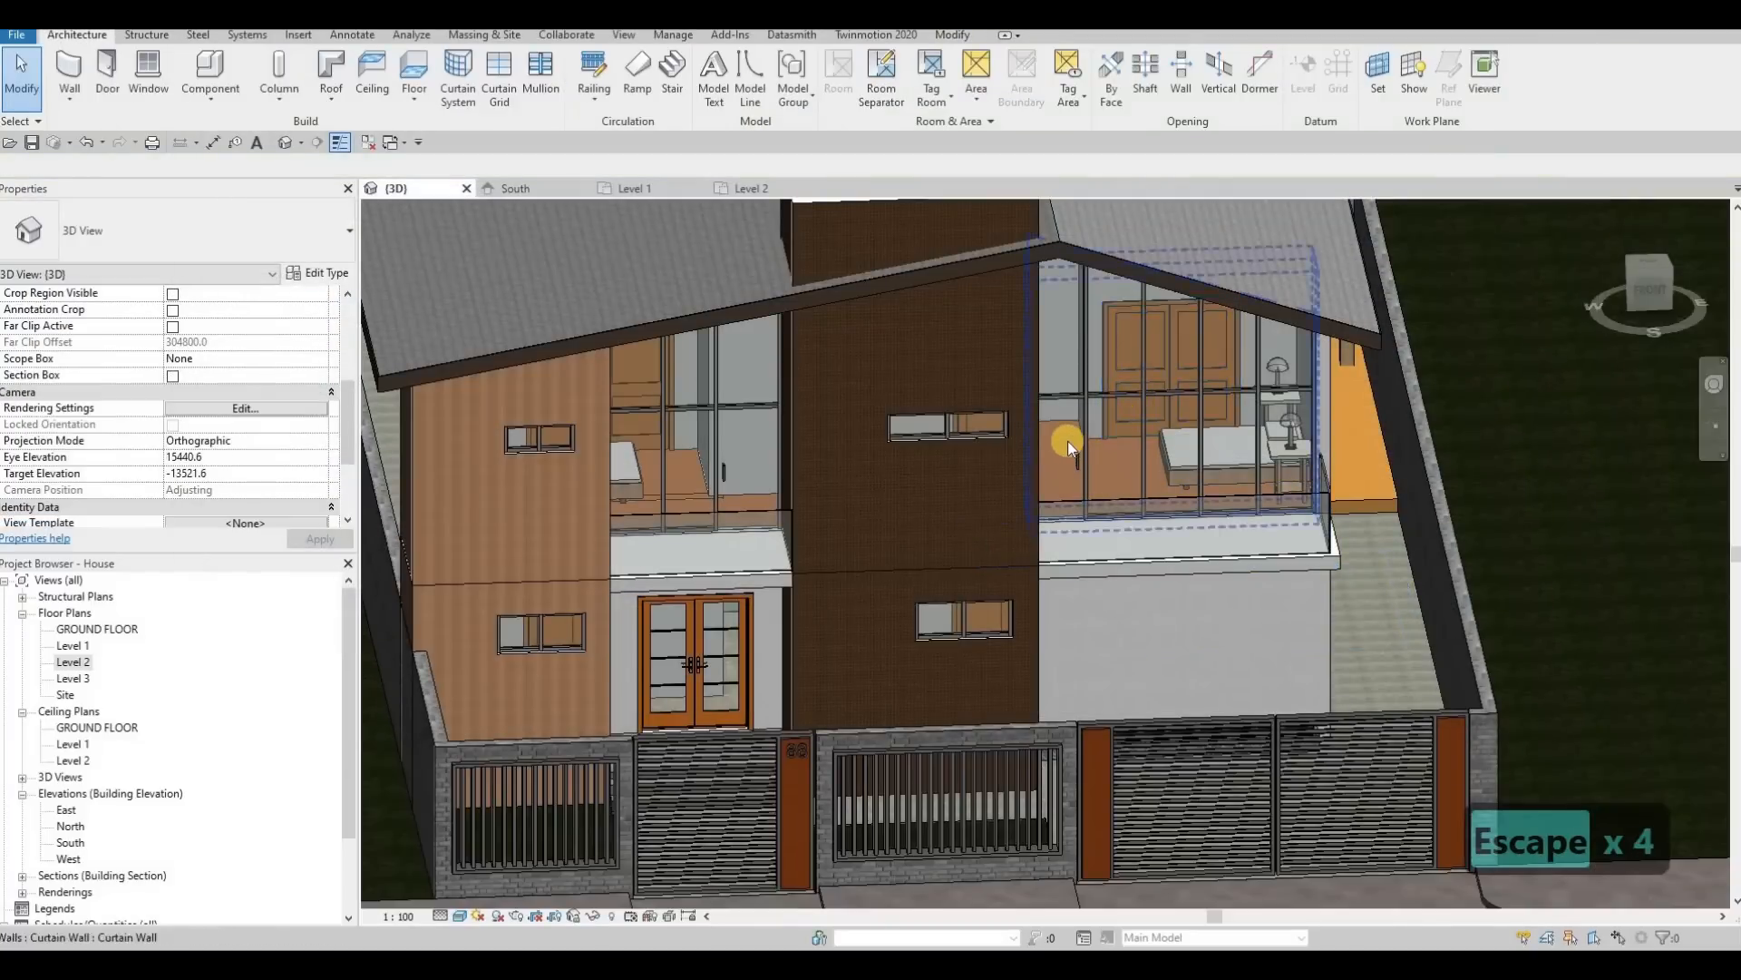
Step: Set the glazing material of the upper curtain-wall glass door type to Glass, Green from the AEC Materials glass library
{"action": "left_click", "coordinate": [1068, 441]}
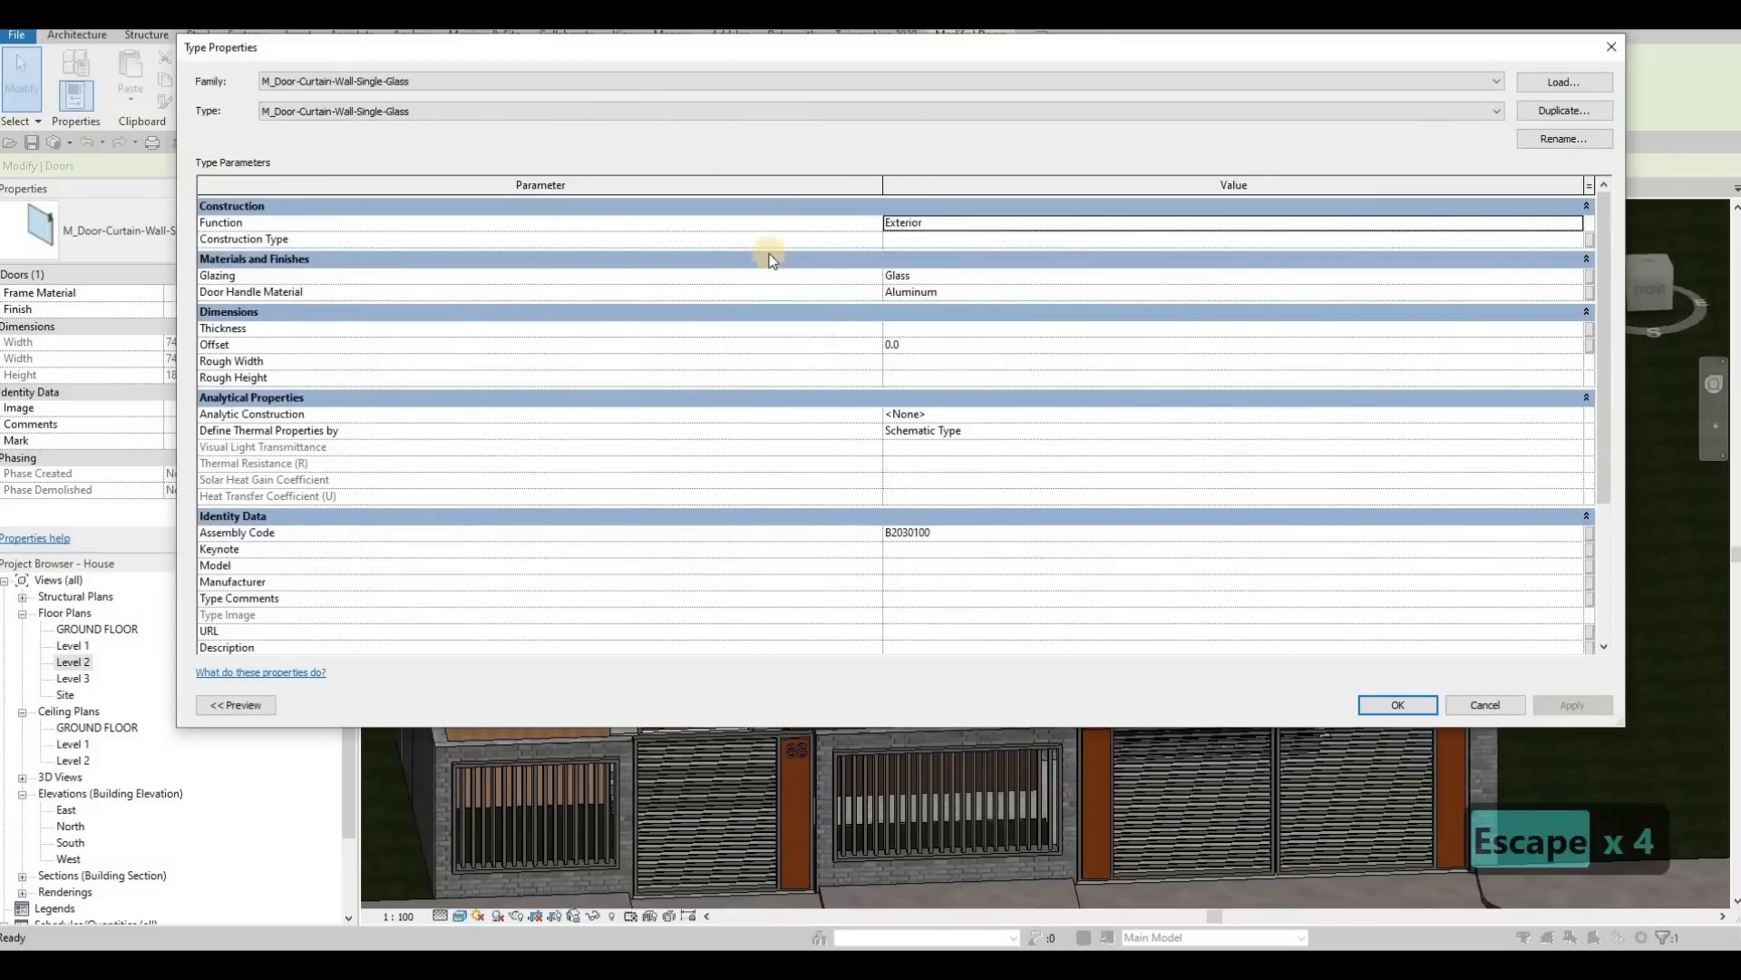
{"action": "left_click", "coordinate": [1042, 277]}
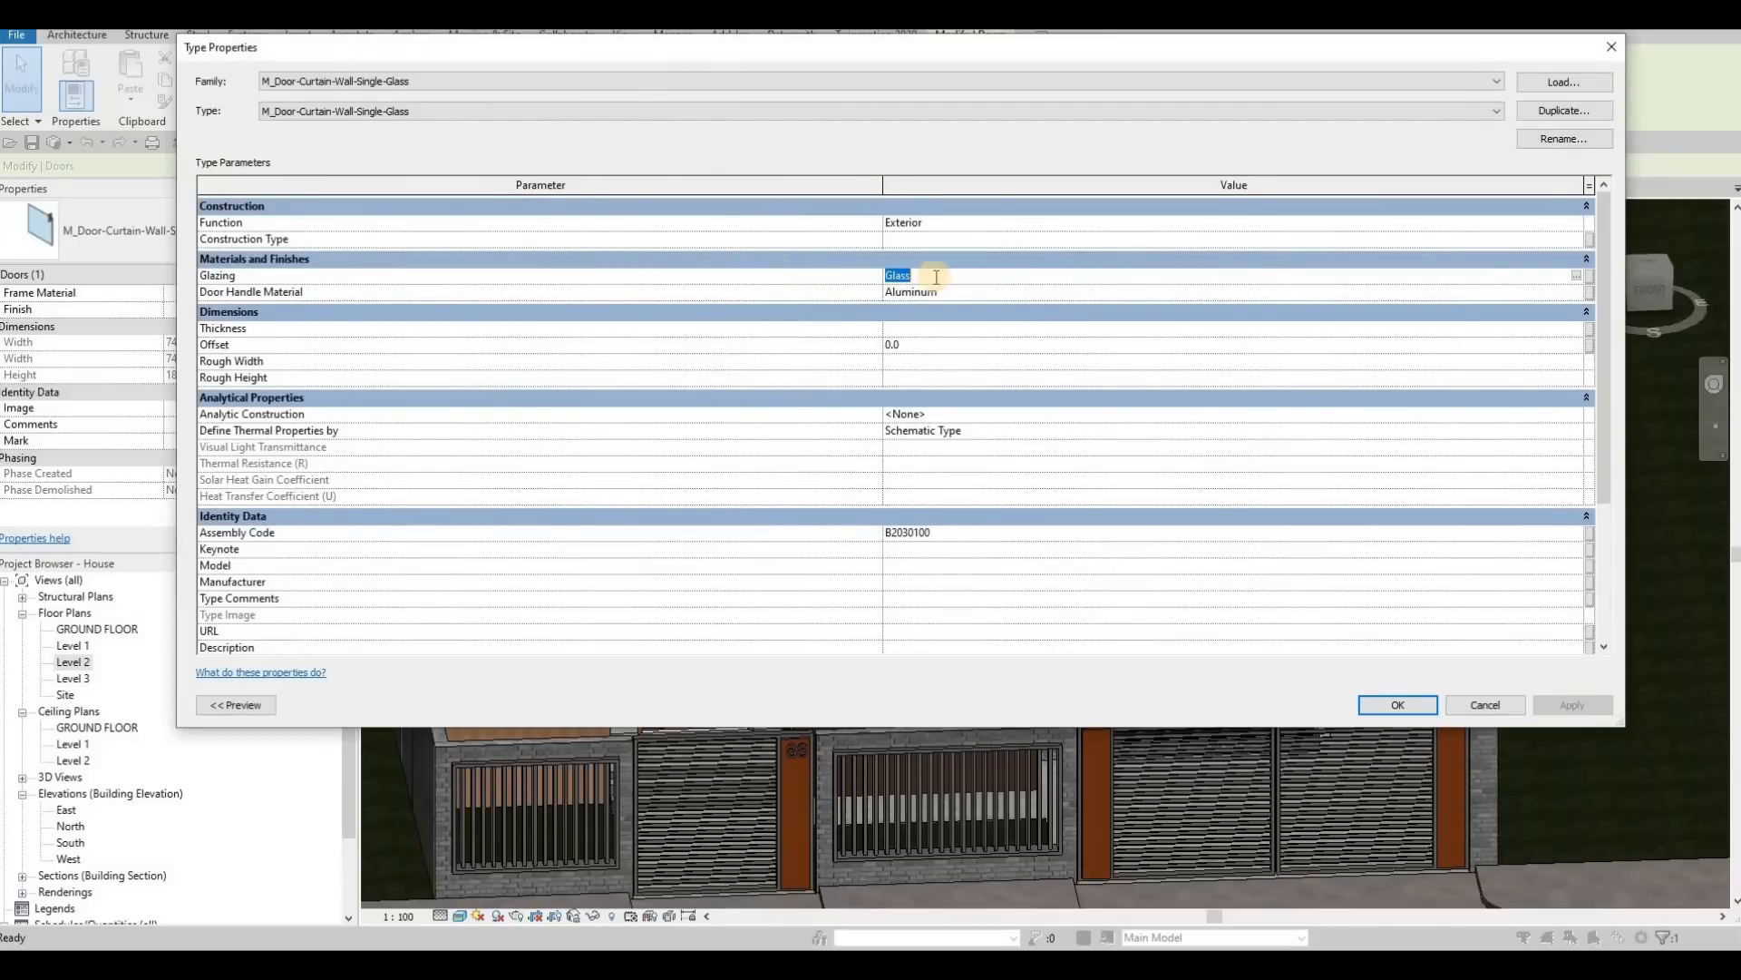
{"action": "left_click", "coordinate": [1578, 277]}
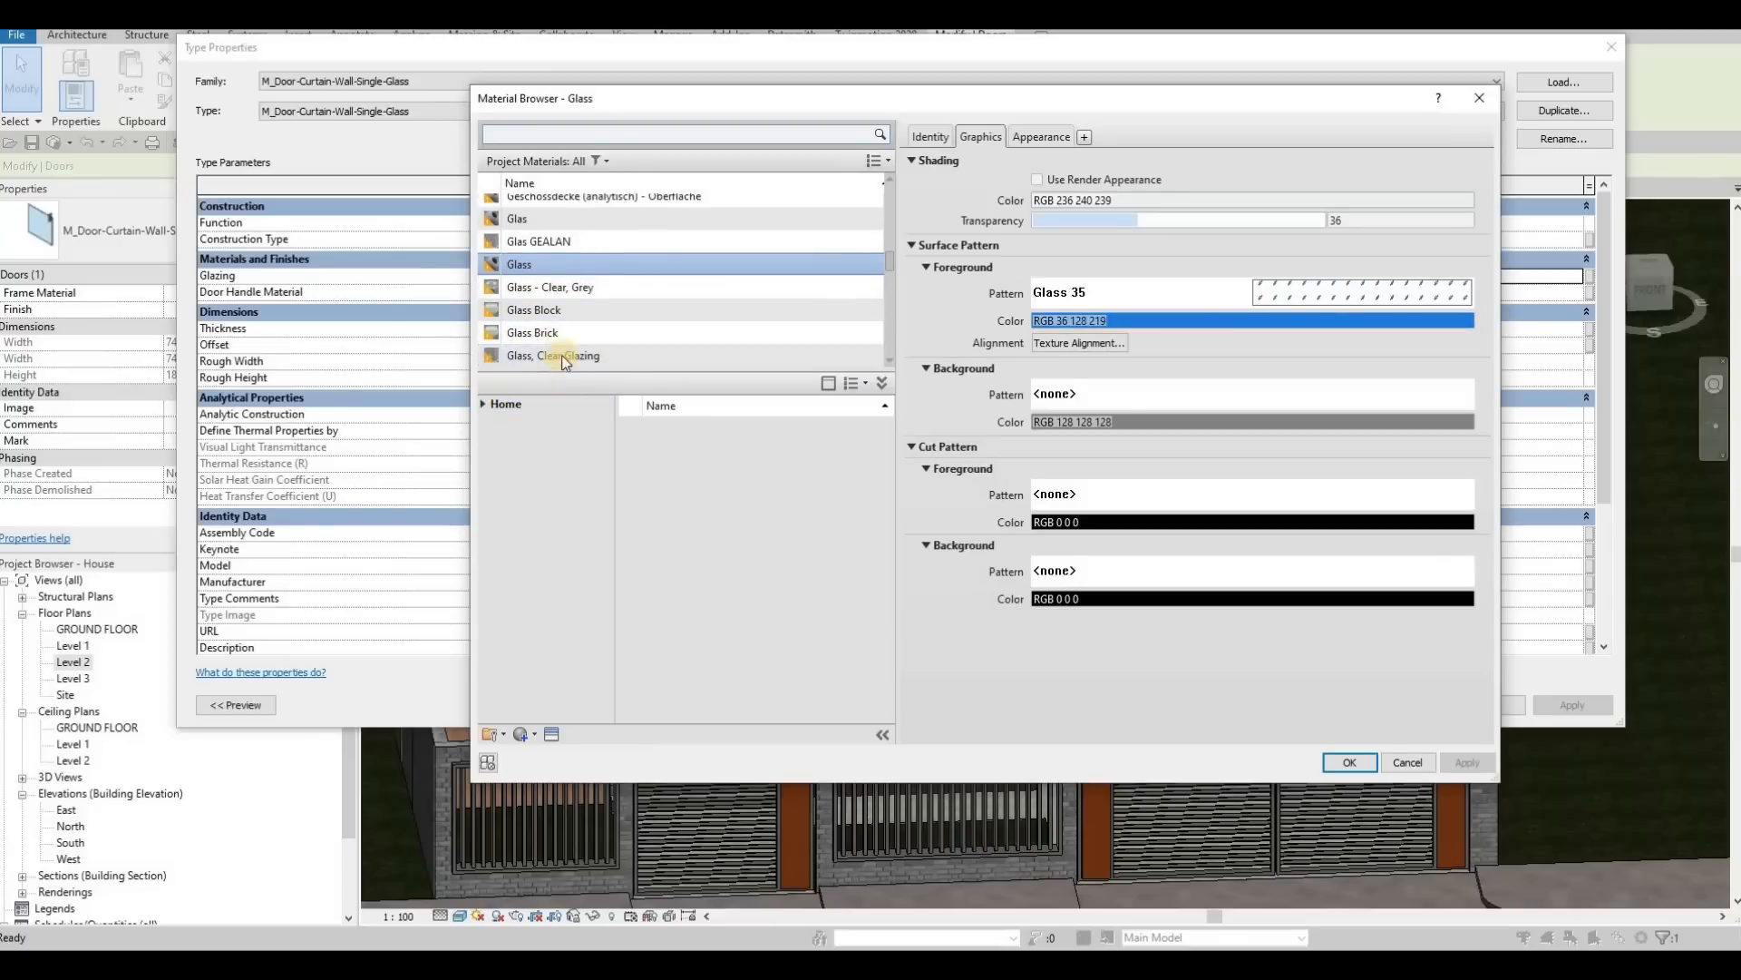
{"action": "double_click", "coordinate": [501, 403]}
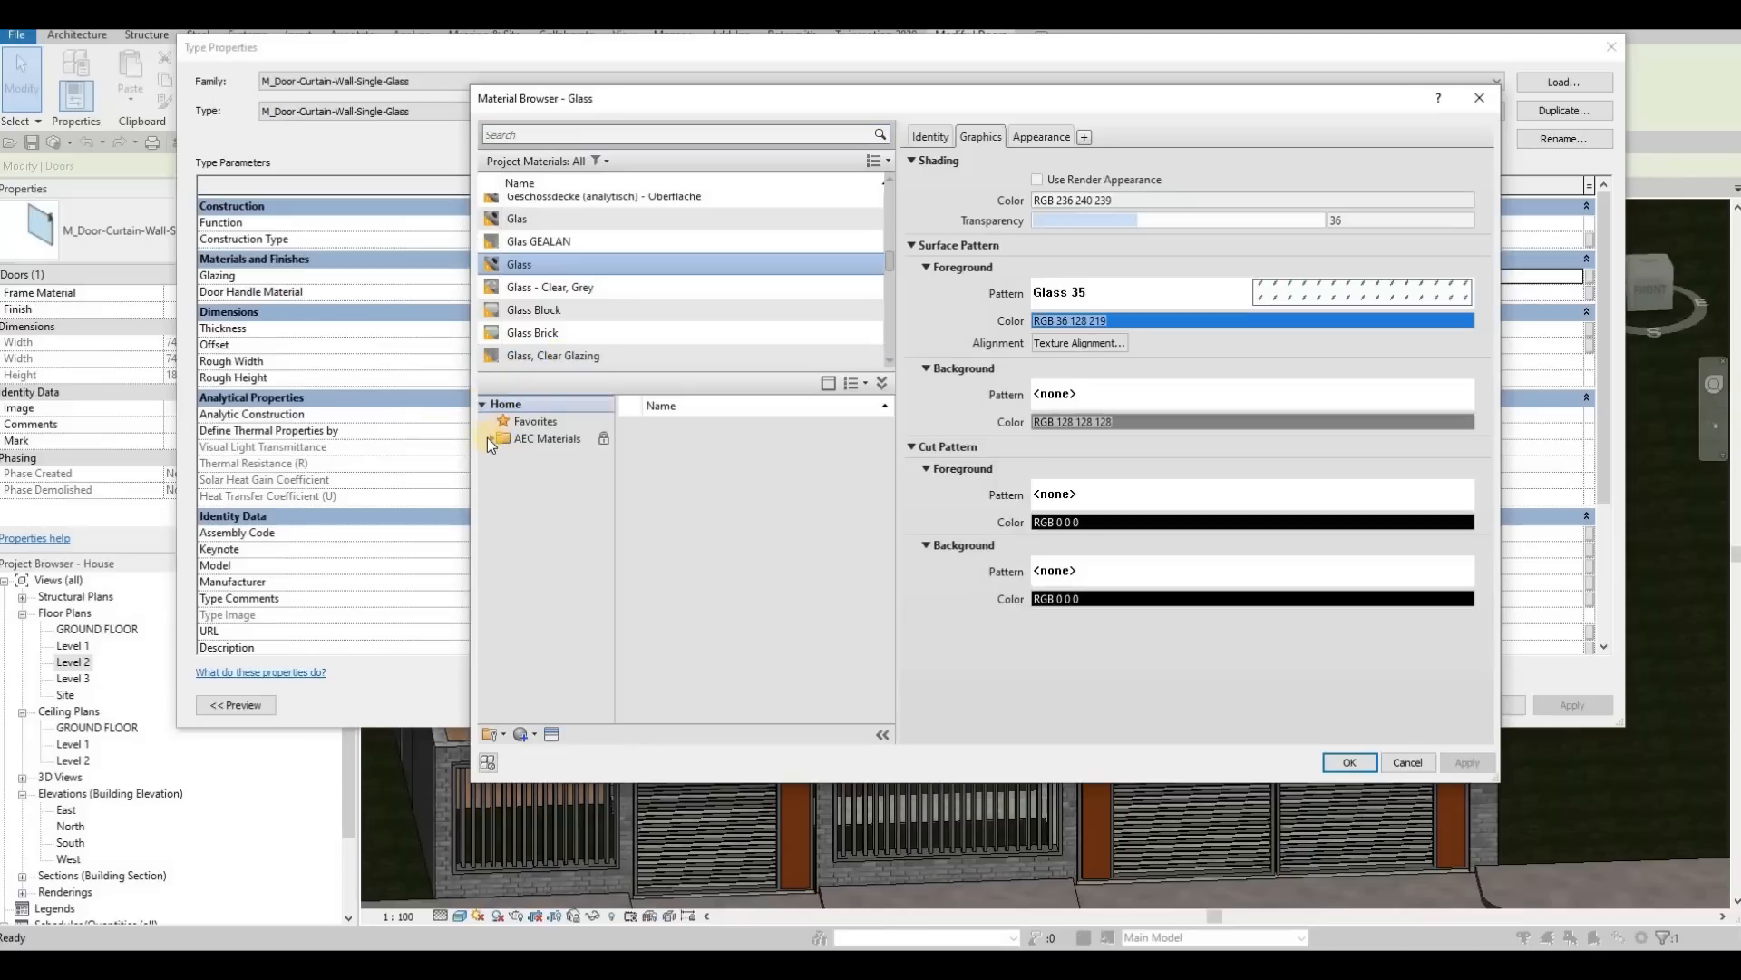
{"action": "left_click", "coordinate": [497, 438]}
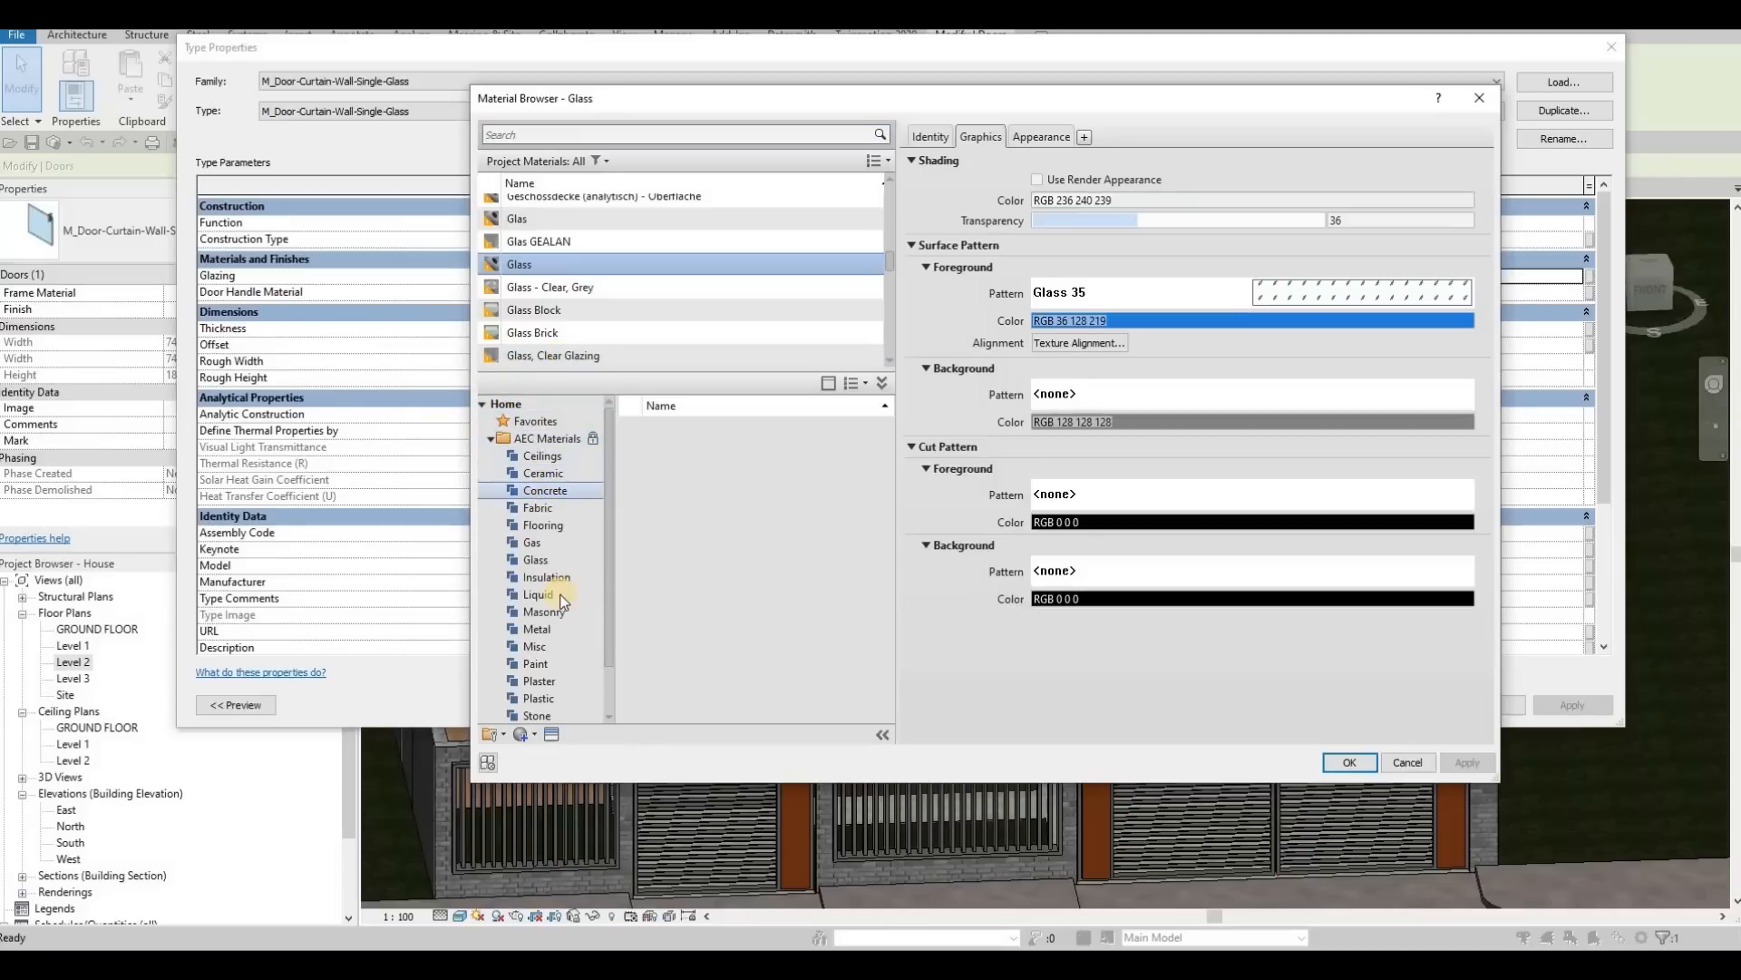
{"action": "scroll", "coordinate": [555, 544], "scroll_direction": "down", "scroll_amount": 1}
{"action": "left_click", "coordinate": [536, 507]}
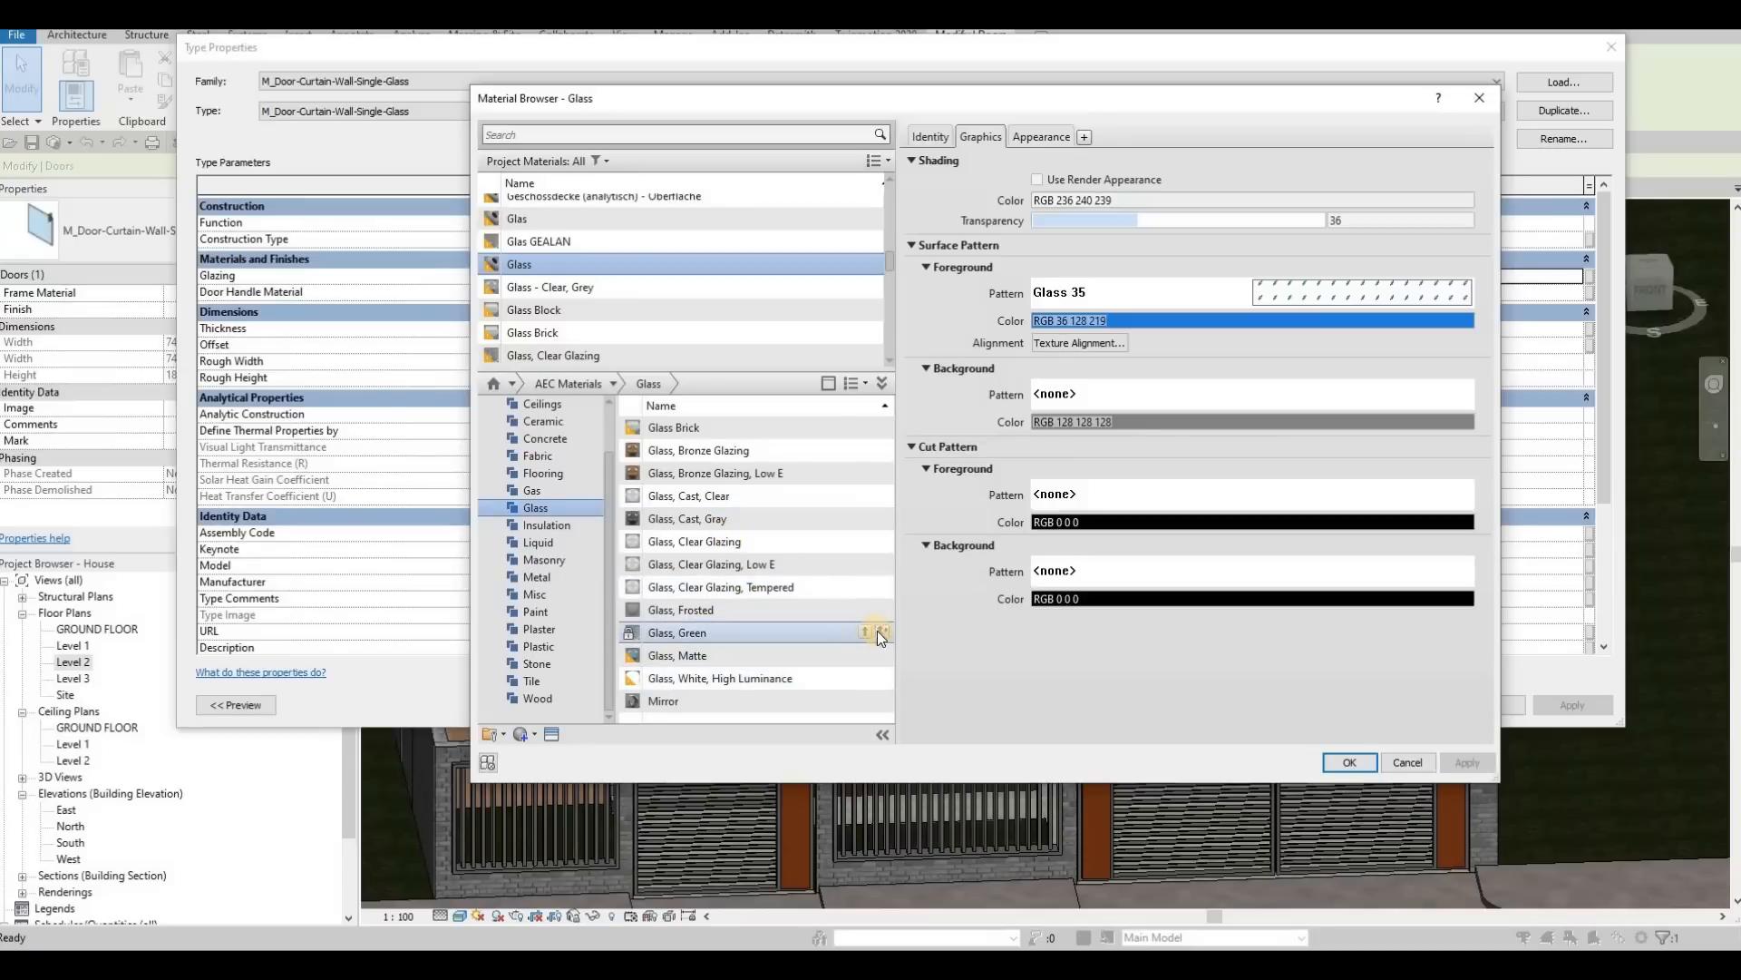
{"action": "left_click", "coordinate": [880, 631]}
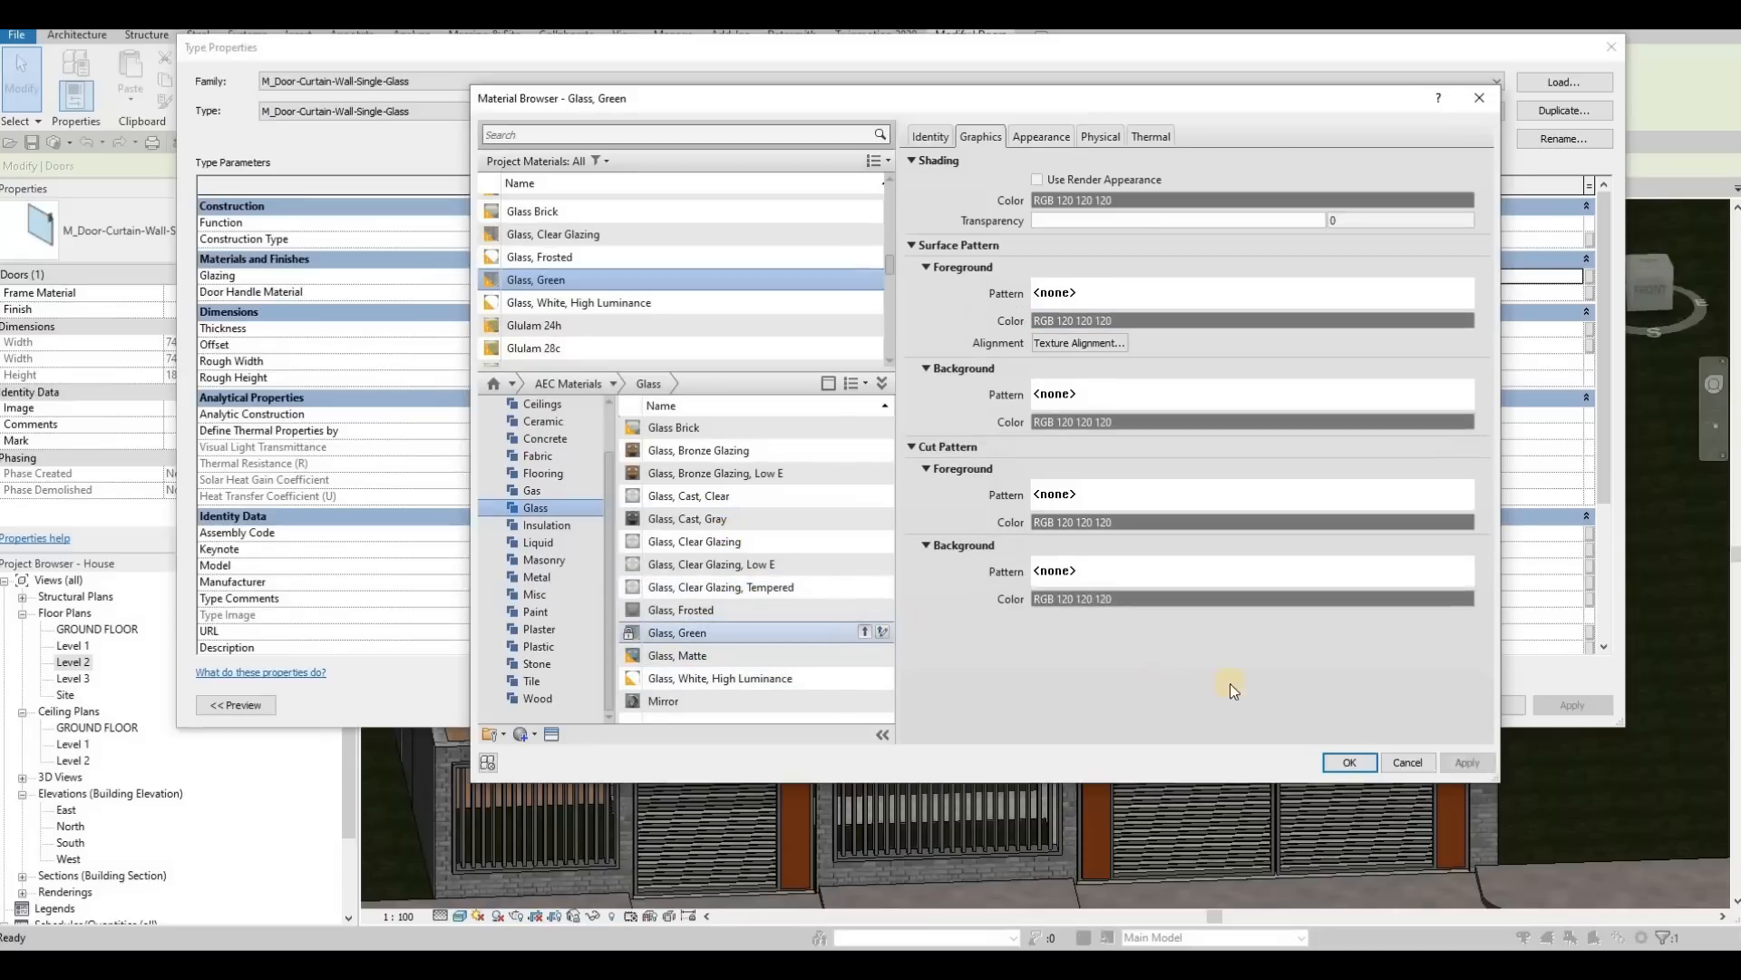
{"action": "left_click", "coordinate": [1351, 763]}
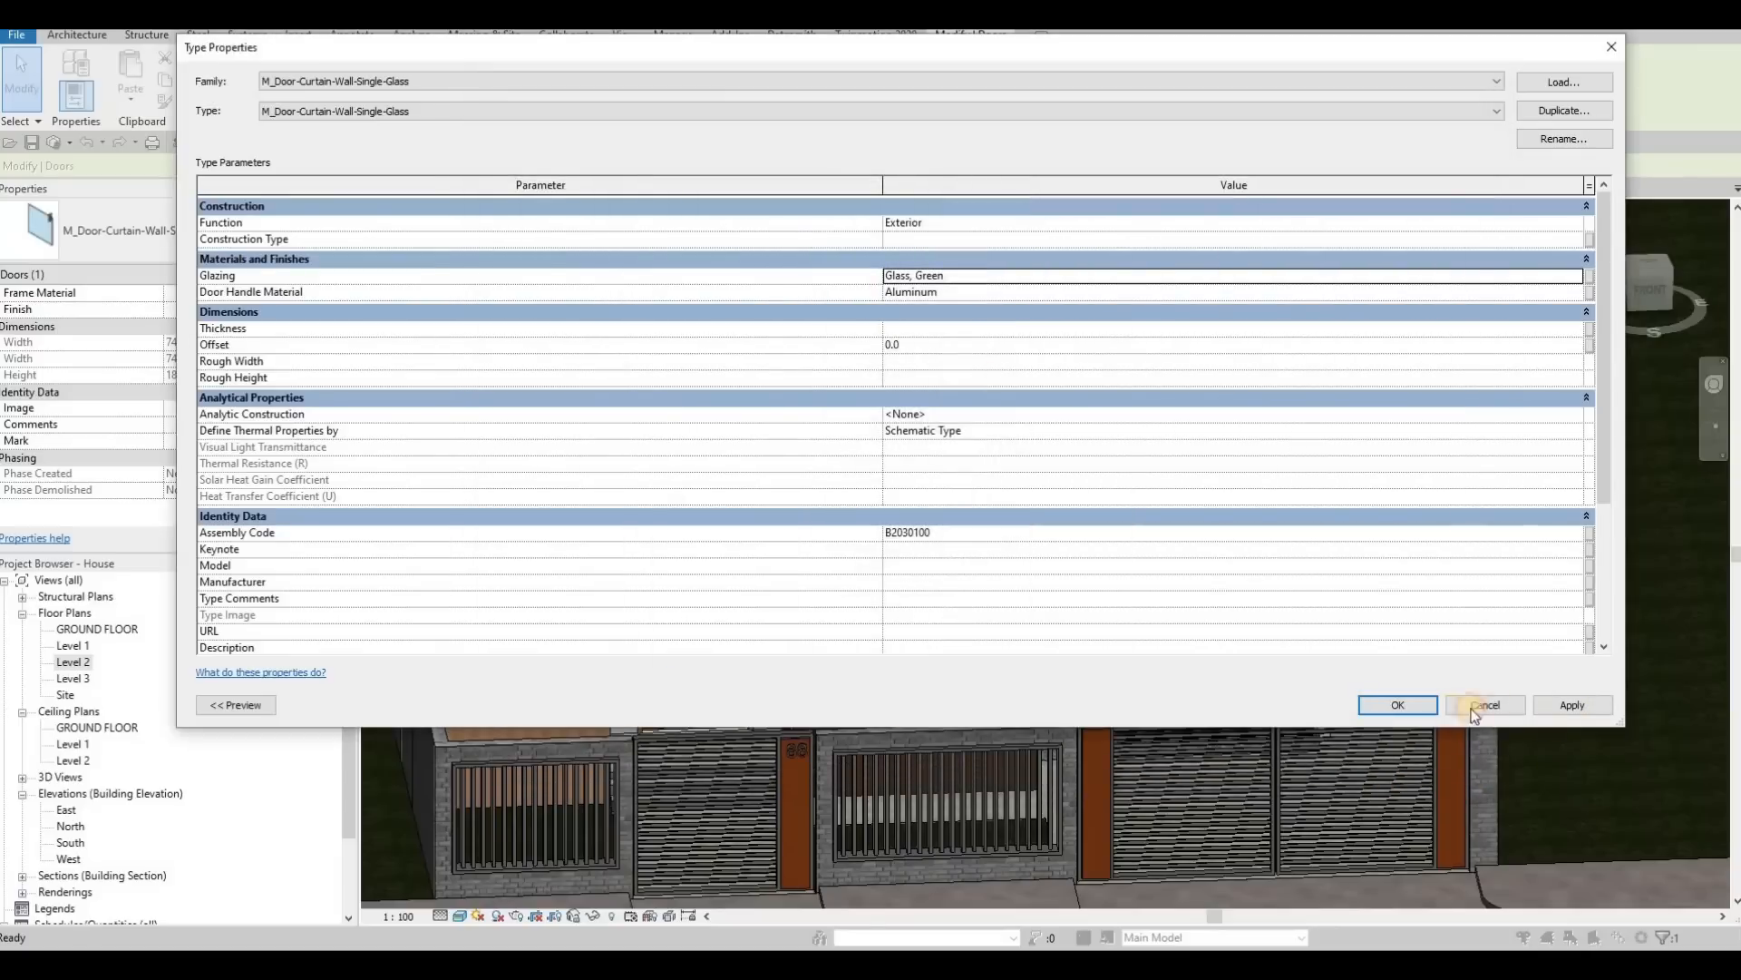
{"action": "left_click", "coordinate": [1411, 700]}
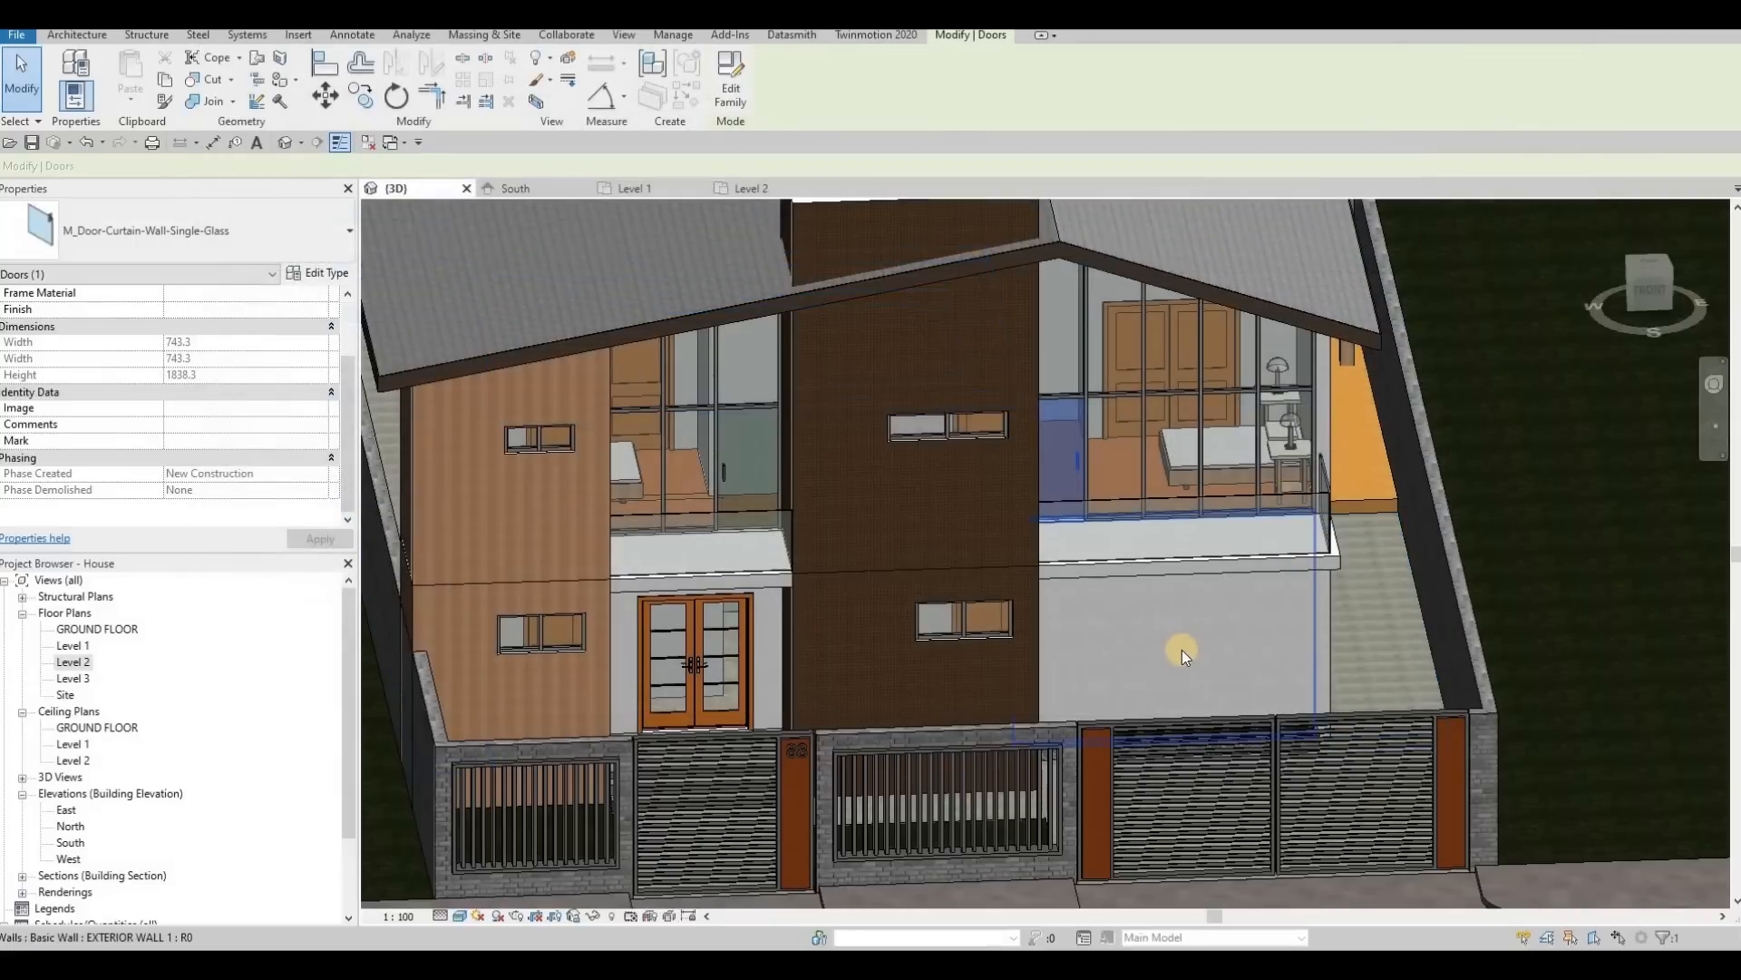
{"action": "key", "text": "Escape"}
{"action": "key", "text": "Escape"}
Step: Try to pick the glass panel of the driveway-side balcony railing among the overlapping elements
{"action": "middle_click_drag", "start_coordinate": [1038, 606], "coordinate": [1161, 441], "text": "shift"}
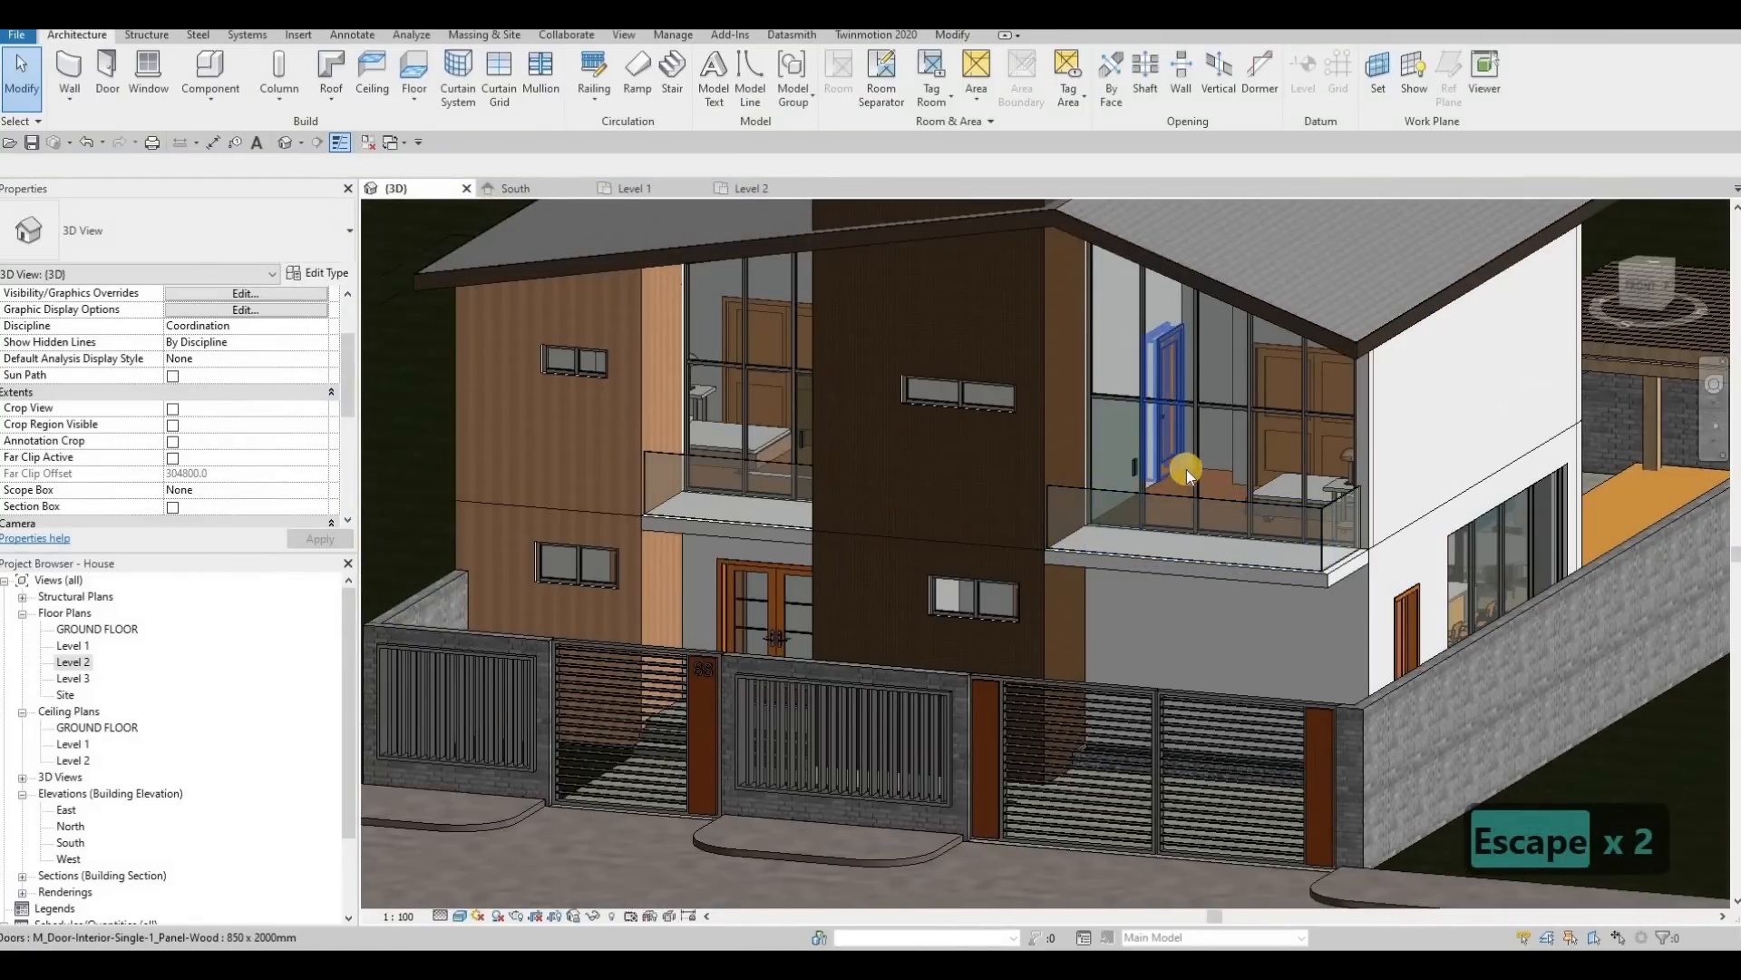
{"action": "key", "text": "Tab"}
{"action": "key", "text": "Tab"}
{"action": "key", "text": "Tab"}
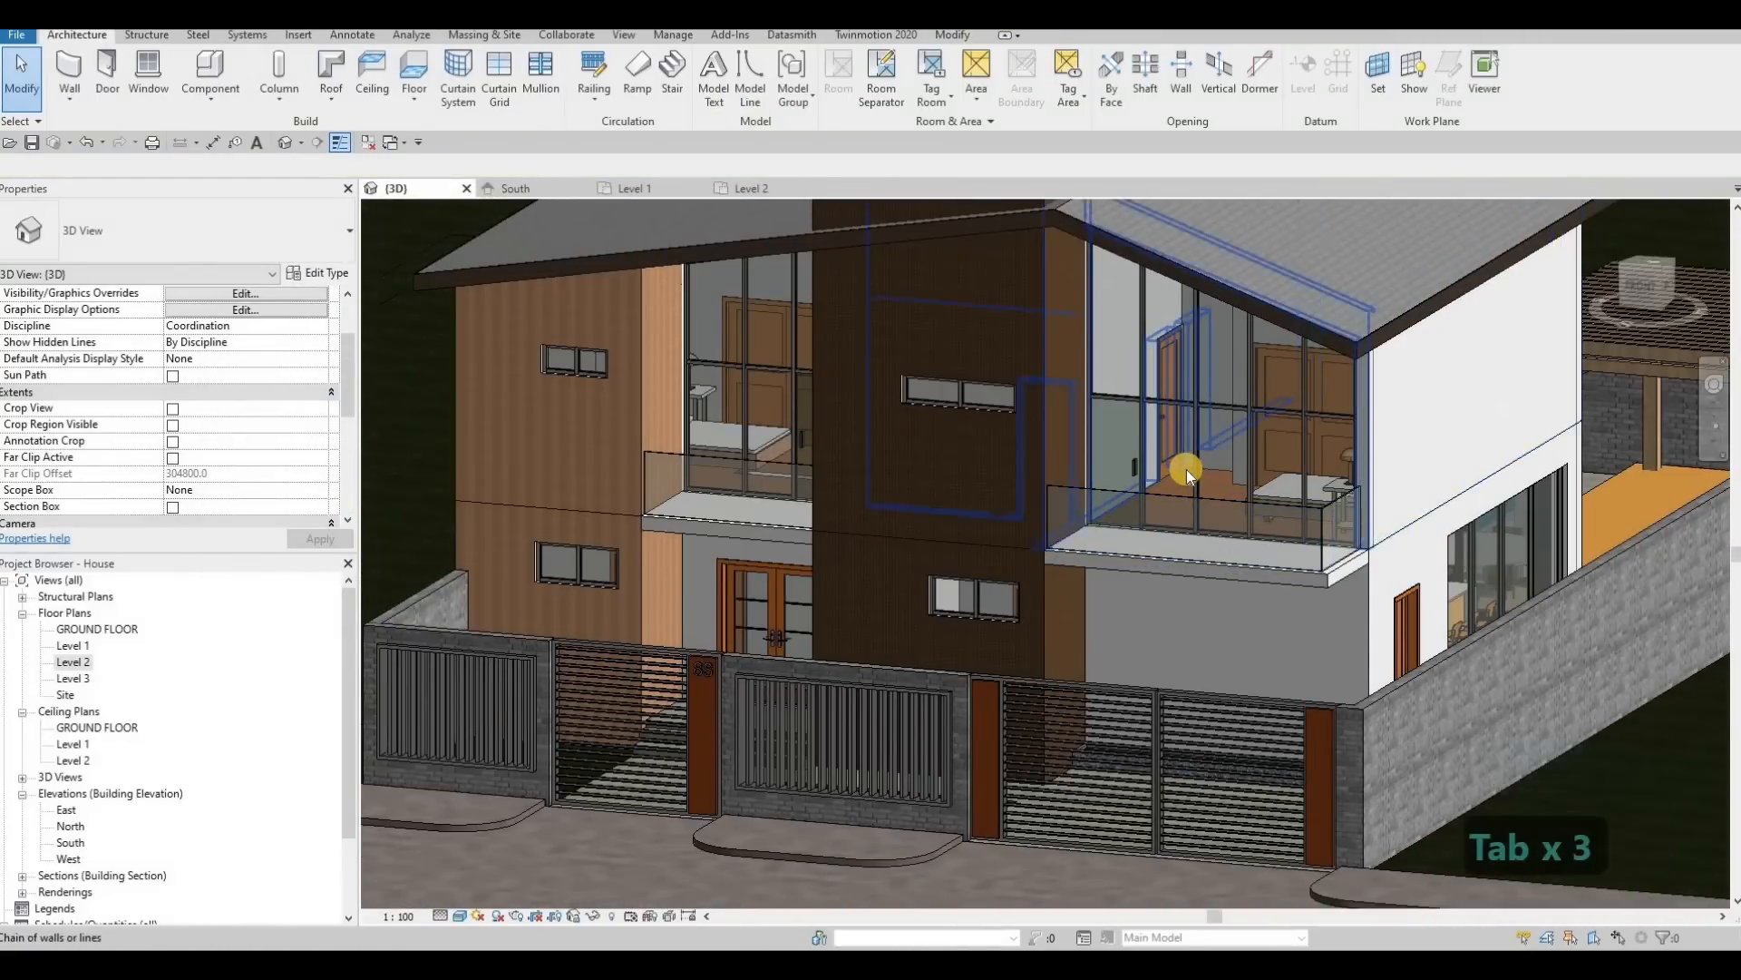
{"action": "key", "text": "Tab"}
{"action": "key", "text": "Tab"}
{"action": "key", "text": "Tab"}
{"action": "key", "text": "Tab"}
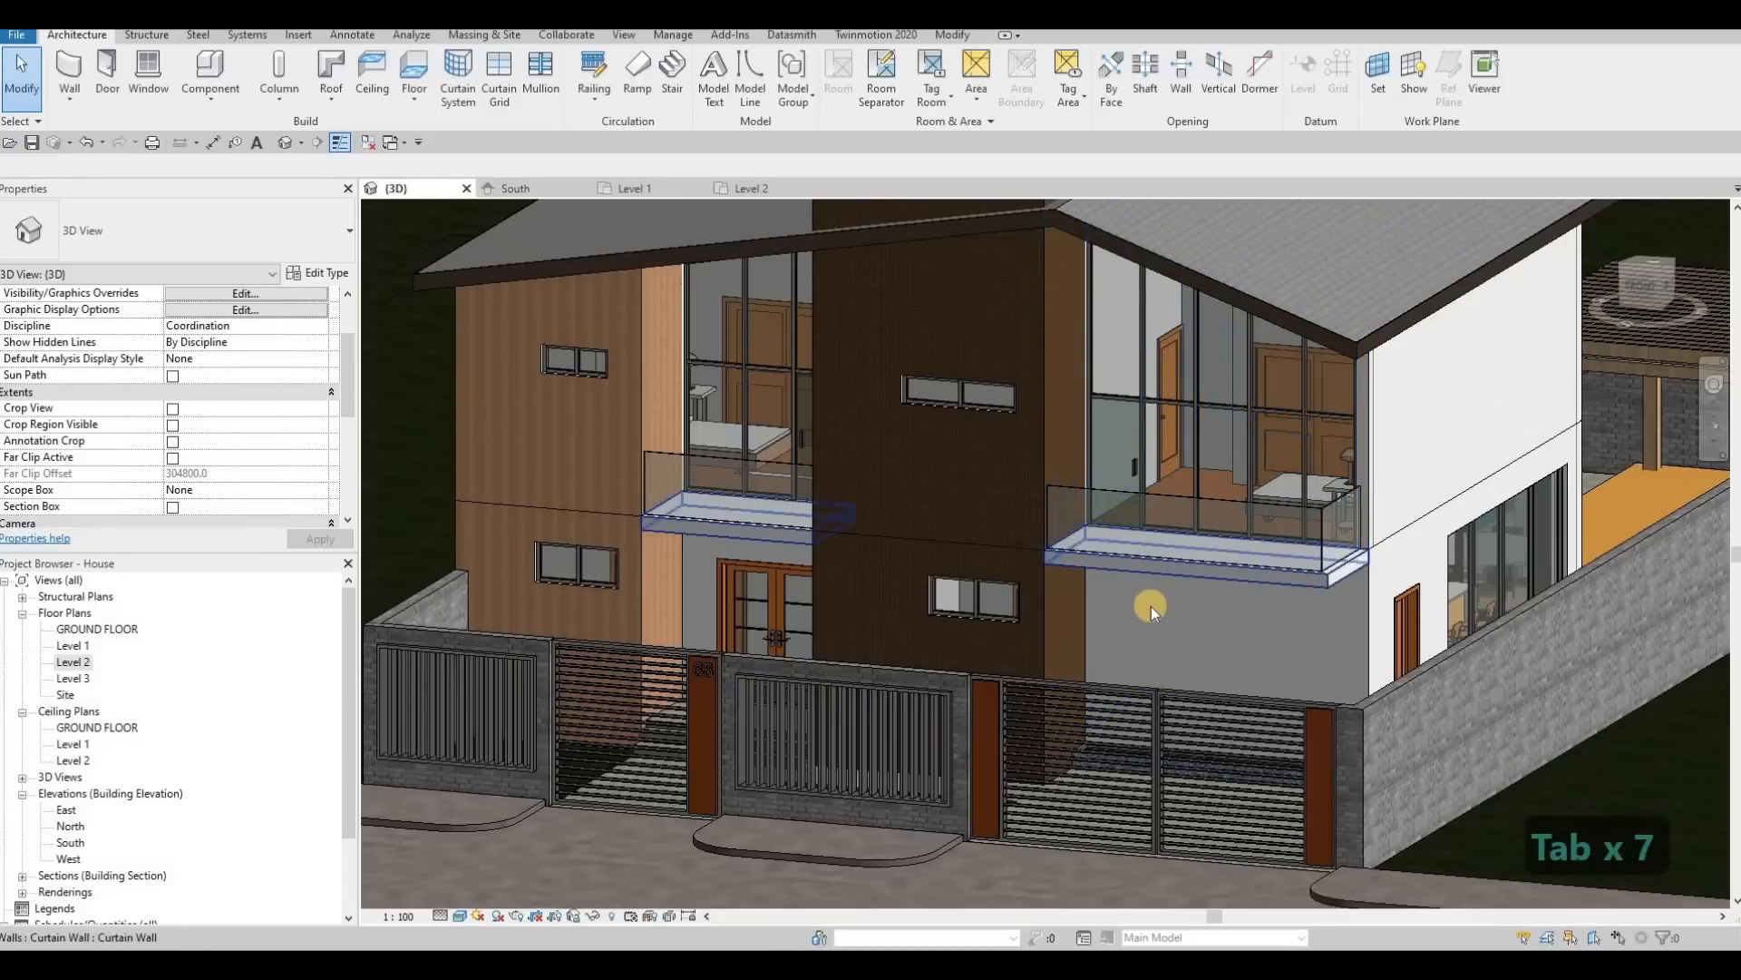
{"action": "key", "text": "Escape"}
{"action": "key", "text": "Escape"}
Step: Undo the green glazing change on the curtain-wall glass doors
{"action": "key", "text": "ctrl+z"}
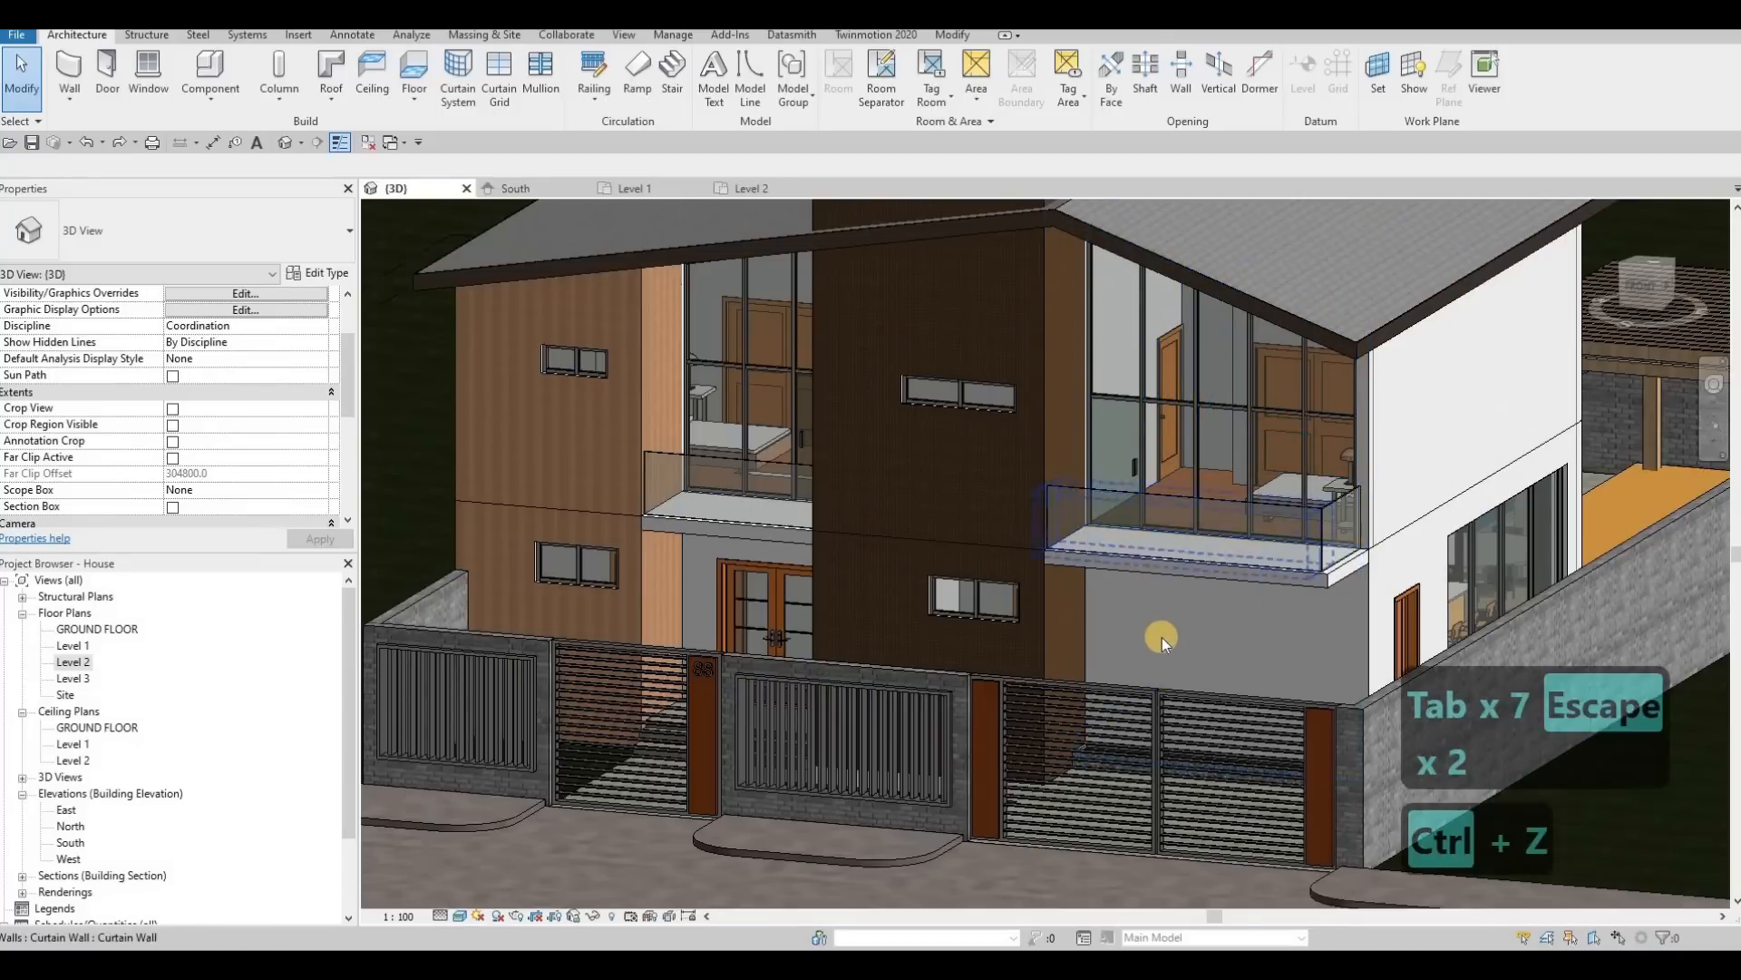
{"action": "key", "text": "Escape"}
{"action": "key", "text": "ctrl+z"}
{"action": "key", "text": "ctrl+z"}
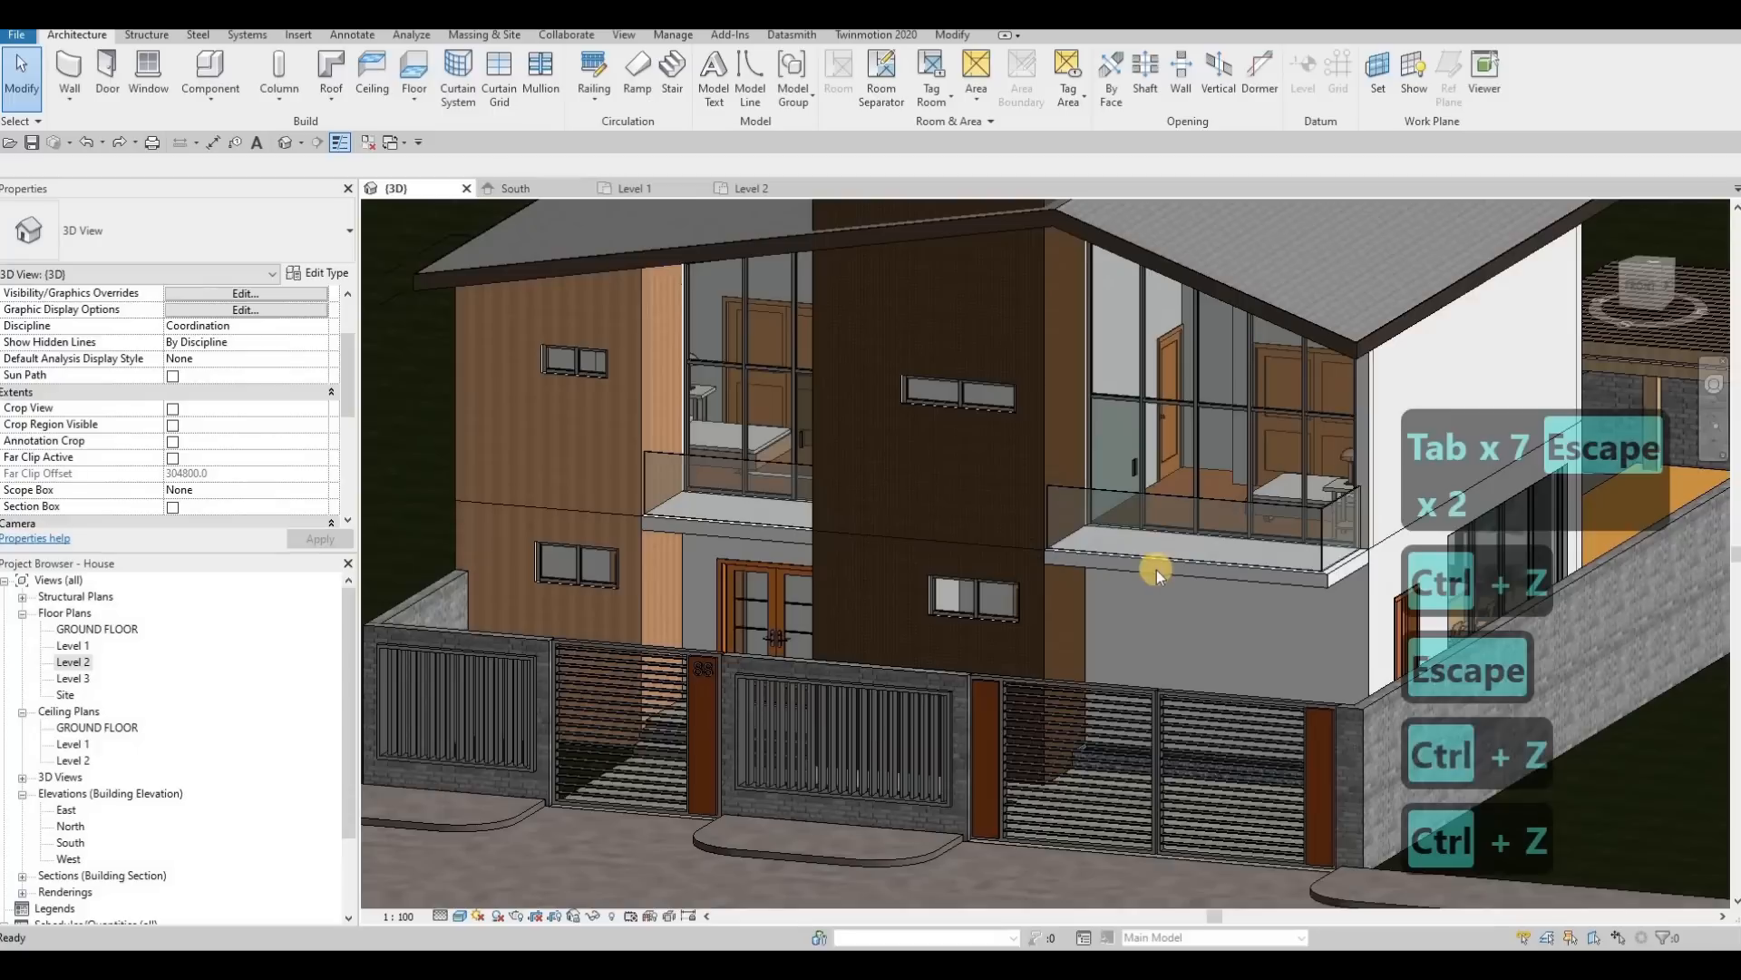
Step: Review the curtain wall type parameters and available types of the driveway-side balcony's front railing, leaving them as they are
{"action": "left_click", "coordinate": [1147, 504]}
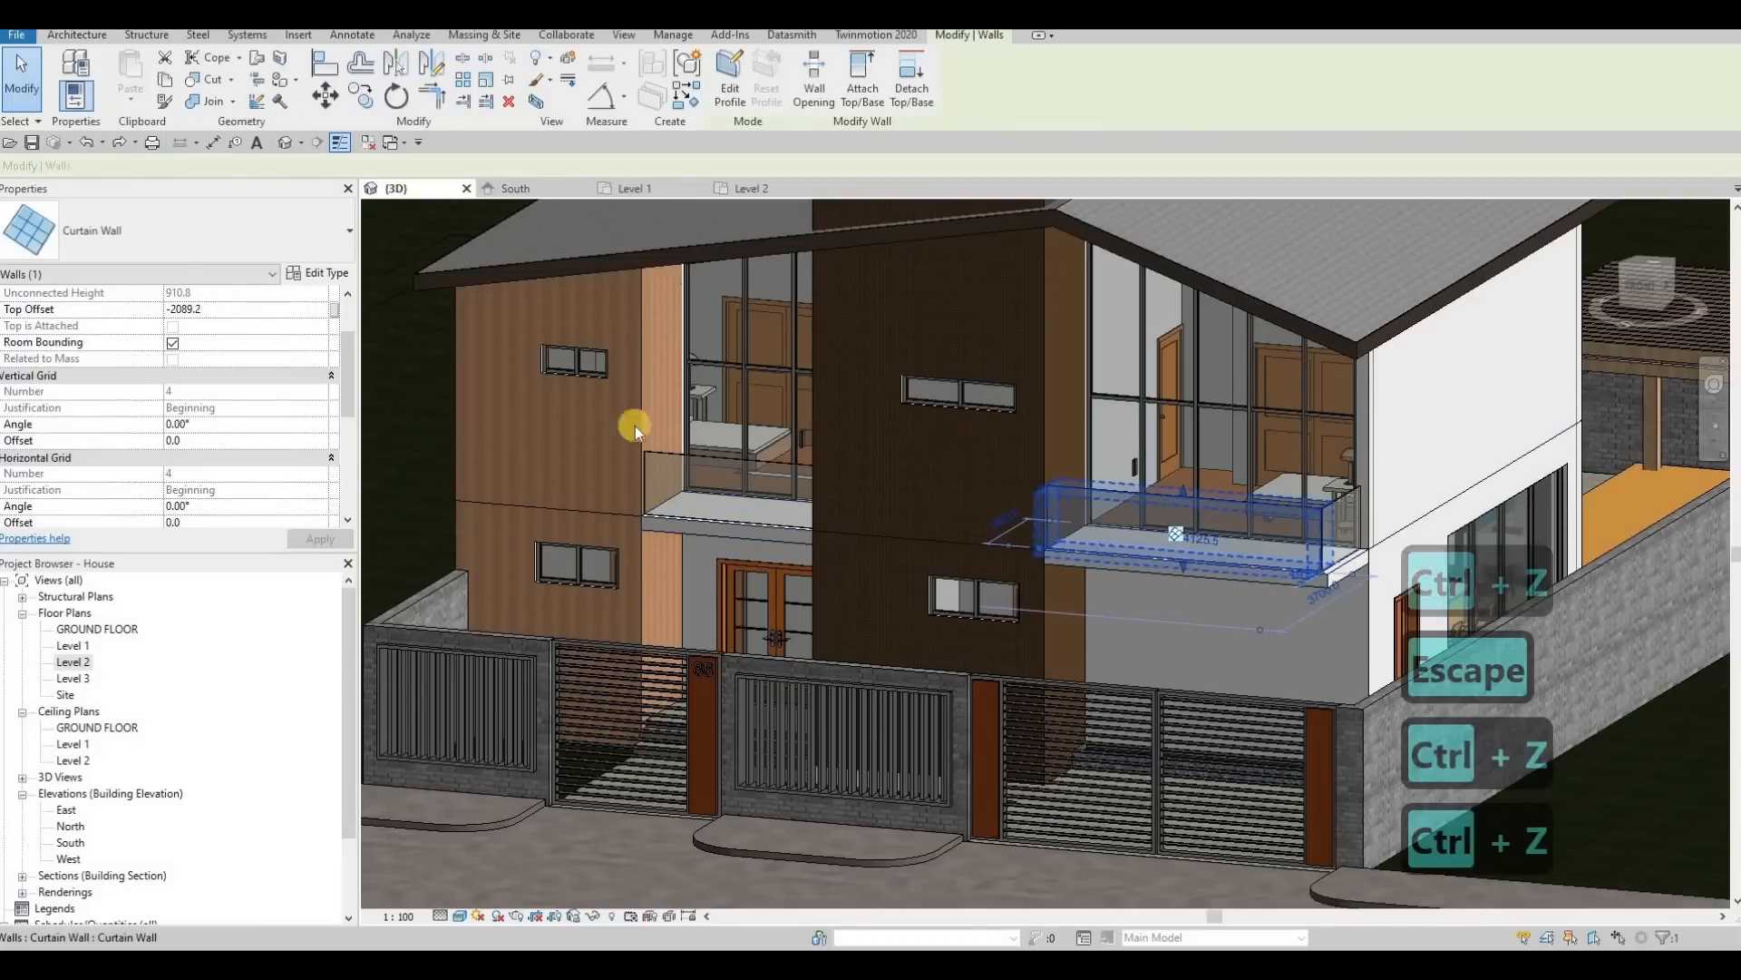
{"action": "scroll", "coordinate": [252, 453], "scroll_direction": "down", "scroll_amount": 5}
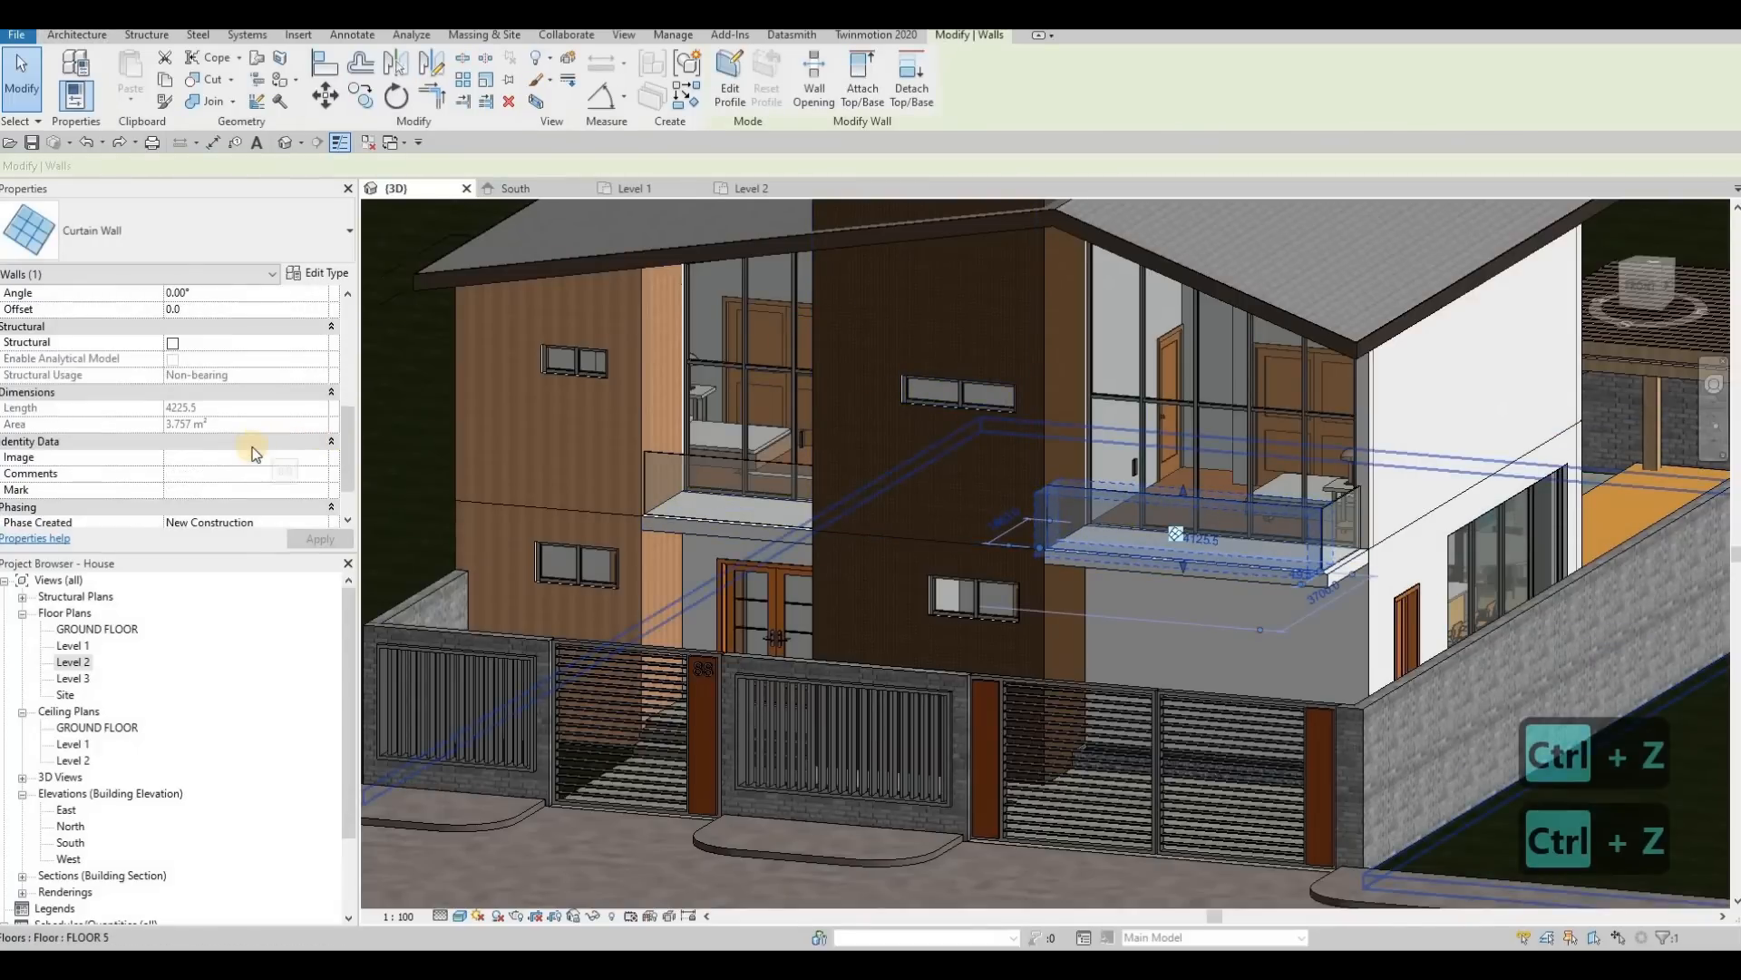
{"action": "left_click", "coordinate": [317, 265]}
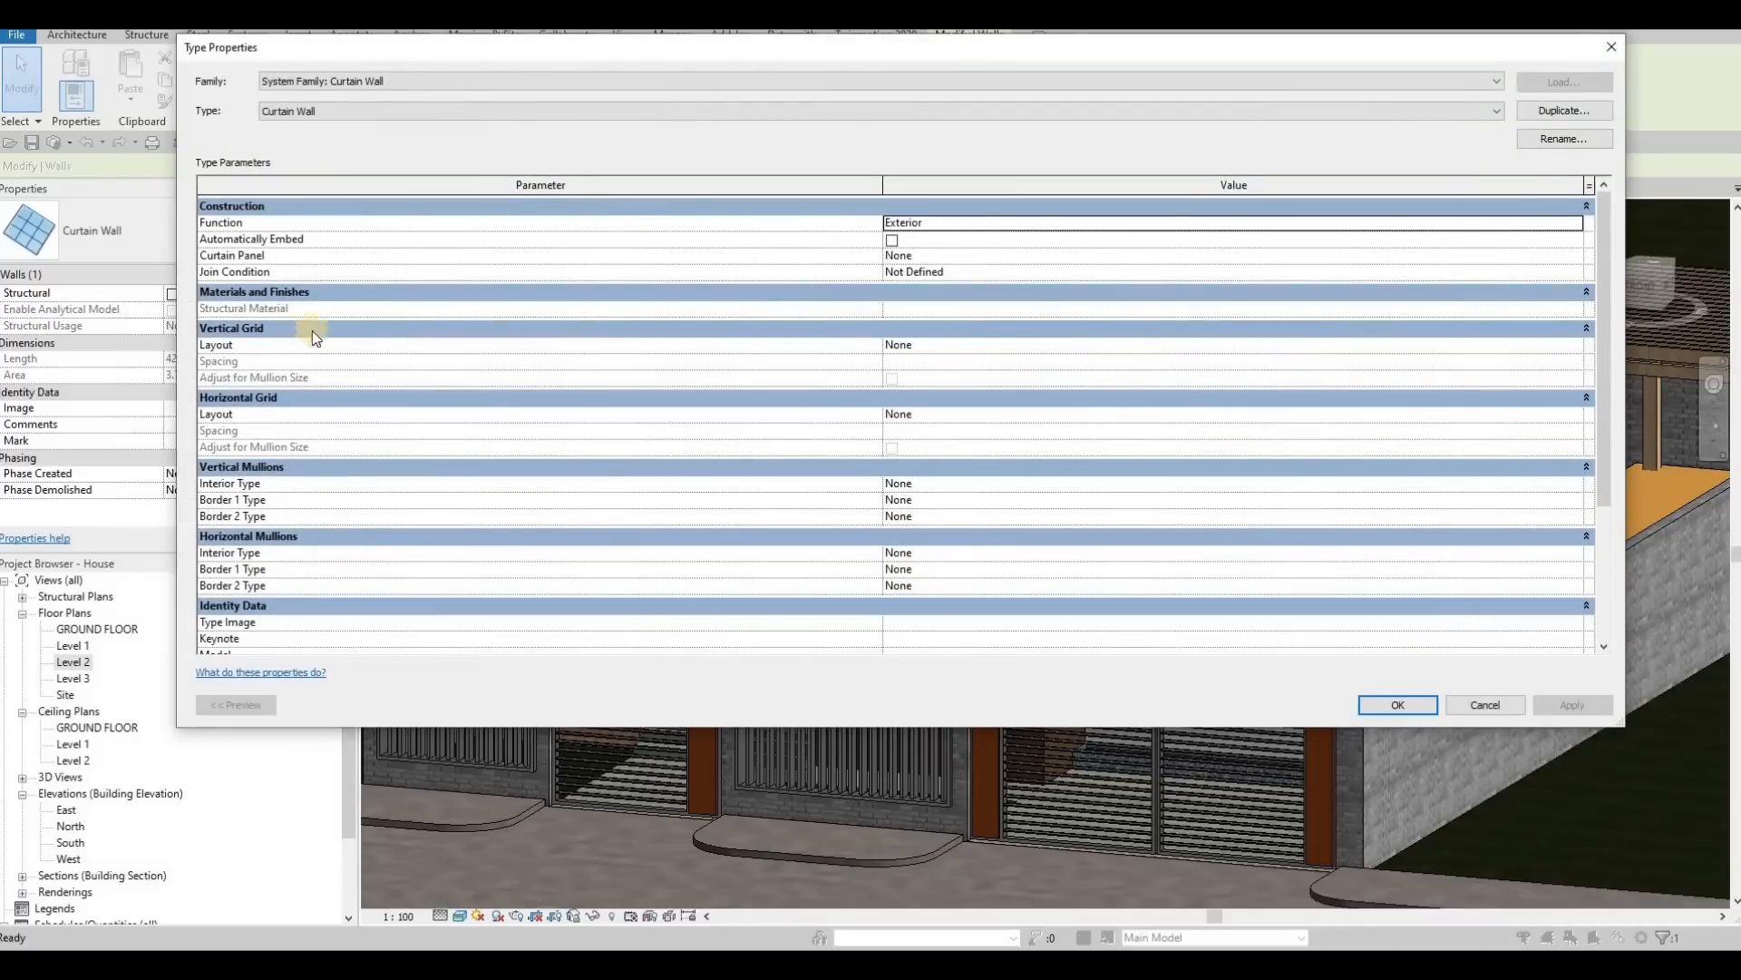
{"action": "key", "text": "Escape"}
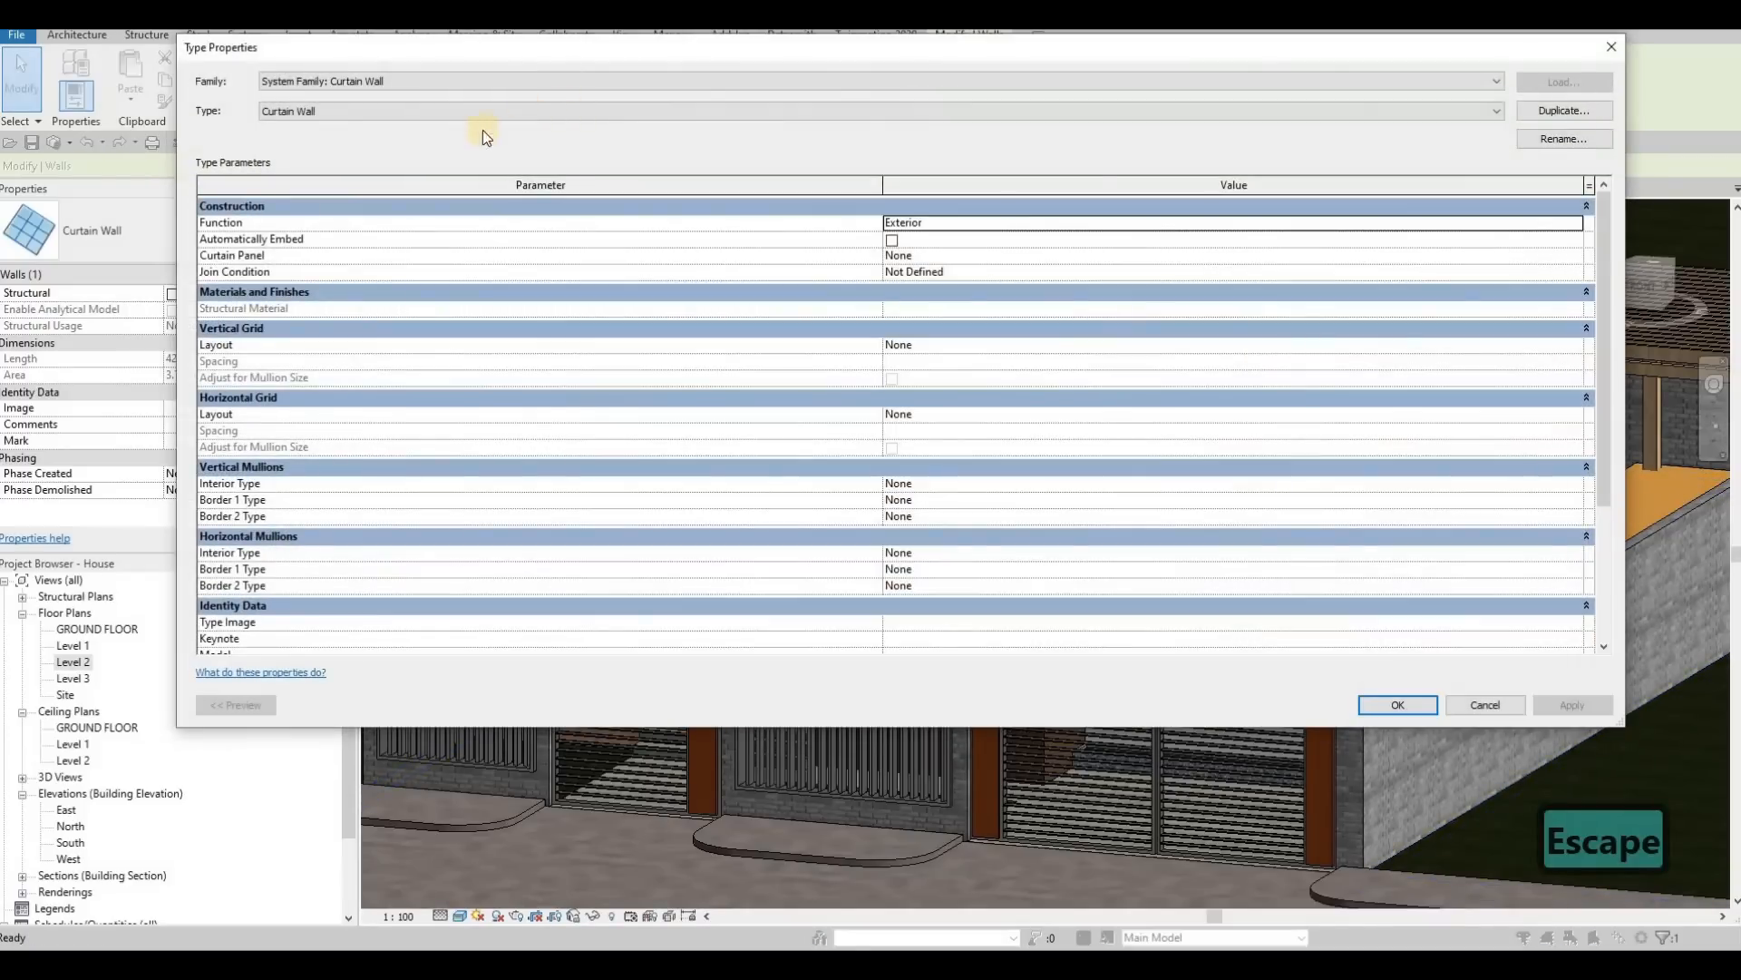
{"action": "left_click", "coordinate": [458, 111]}
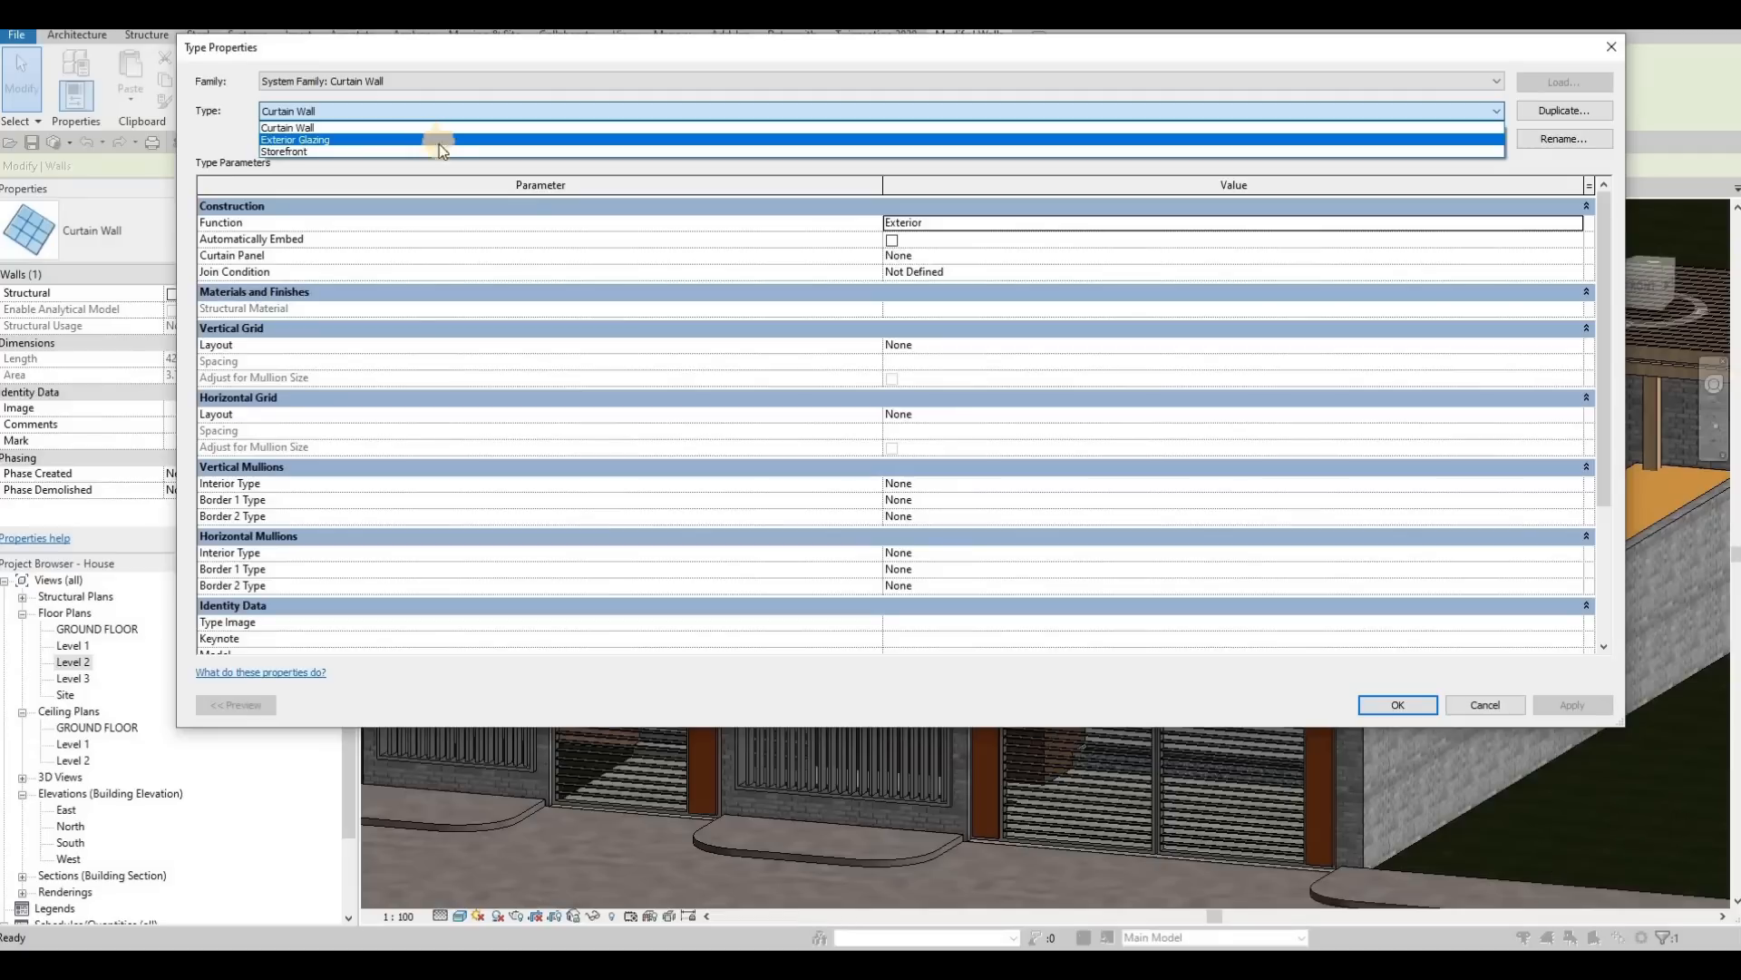
{"action": "key", "text": "Escape"}
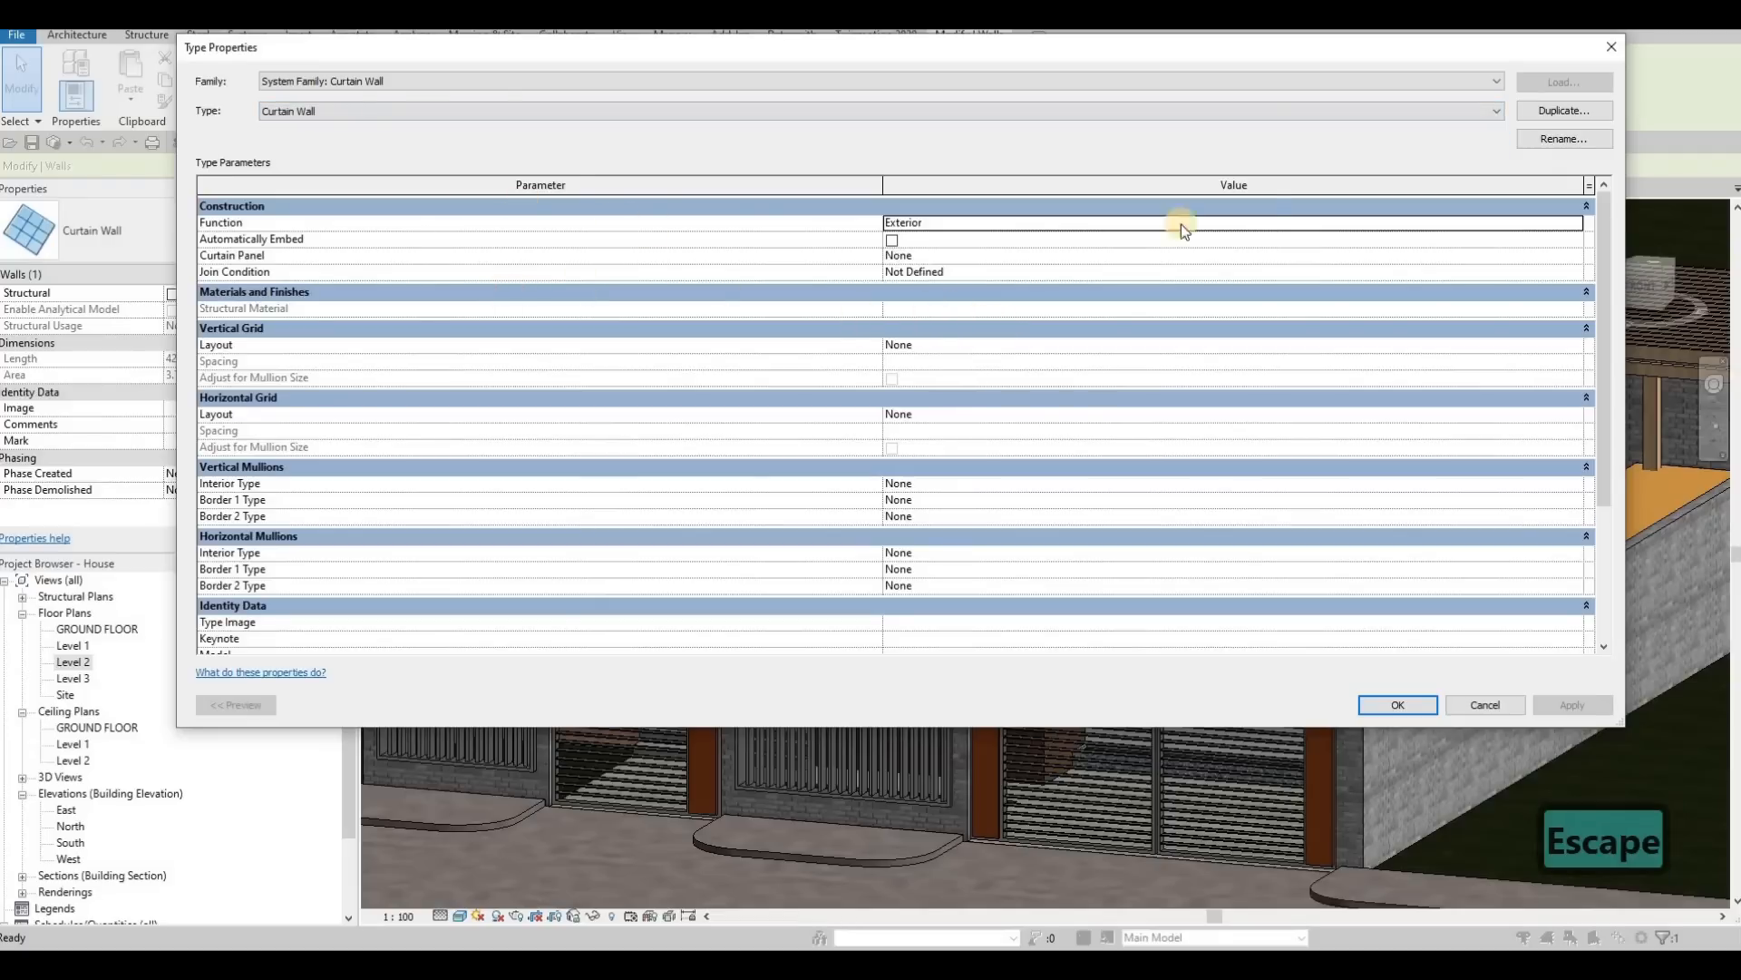
{"action": "left_click", "coordinate": [1368, 141]}
{"action": "key", "text": "Escape"}
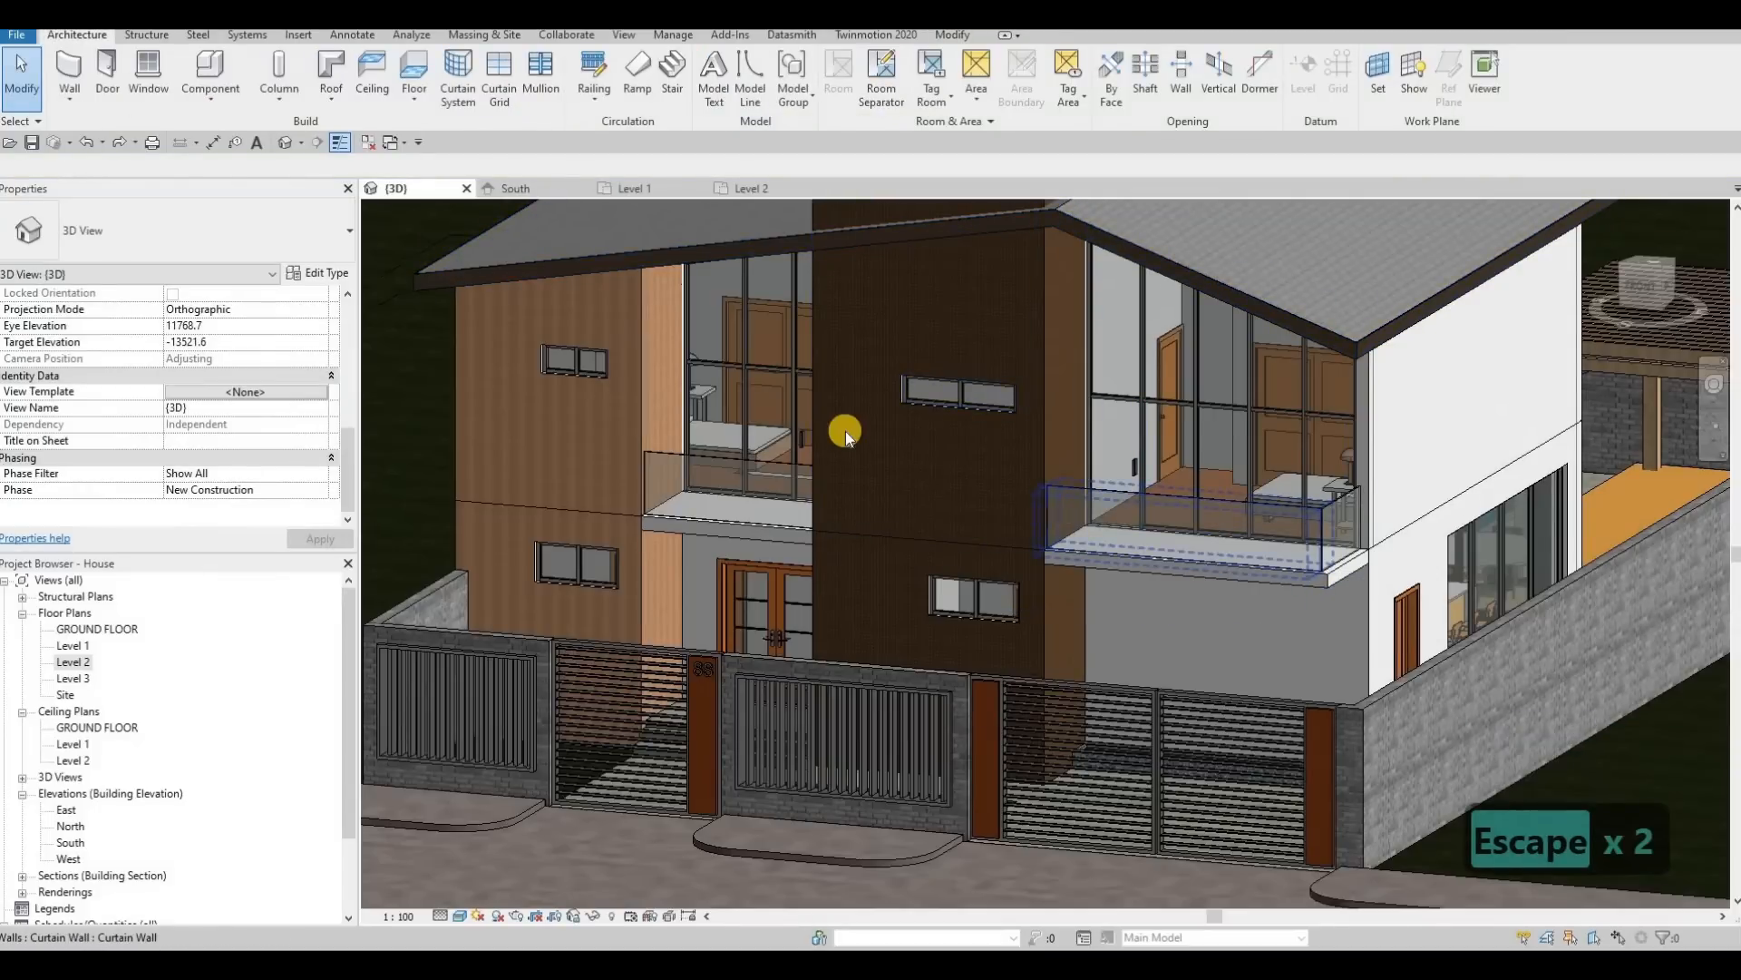
Step: Place 50mm x 65mm rectangular mullions on all grid lines of the driveway-side front and side railings and the railing above the entrance door
{"action": "left_click", "coordinate": [1070, 459]}
{"action": "key", "text": "F1"}
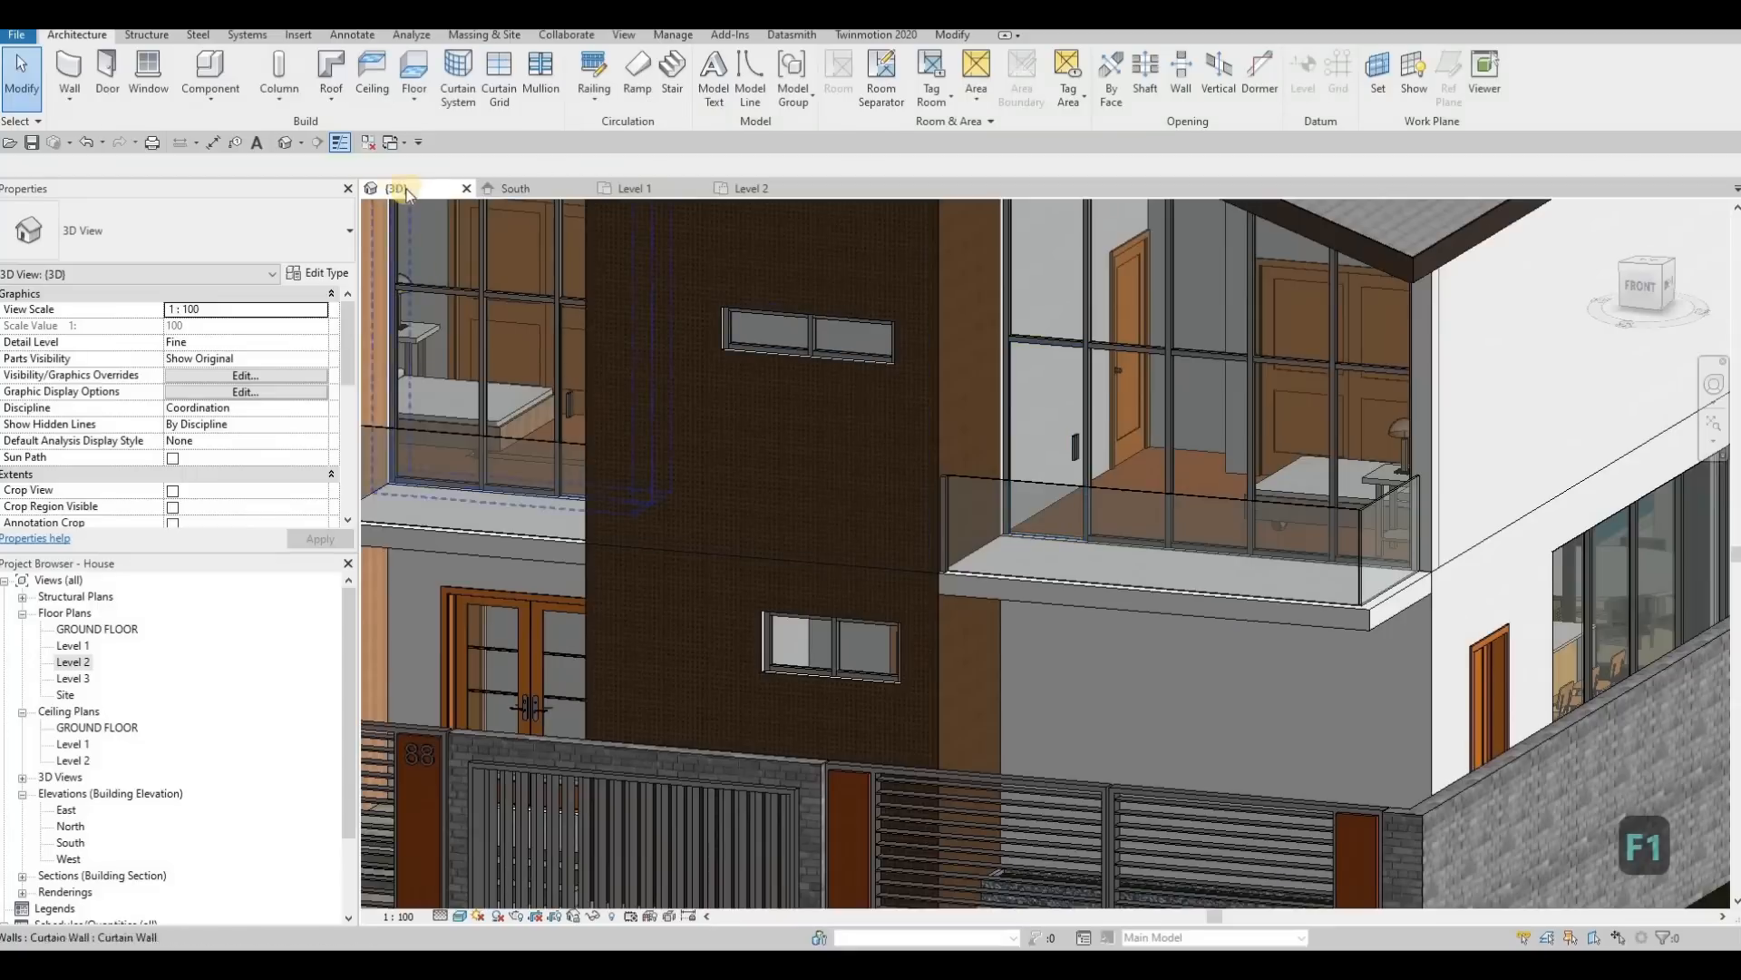
{"action": "left_click", "coordinate": [543, 69]}
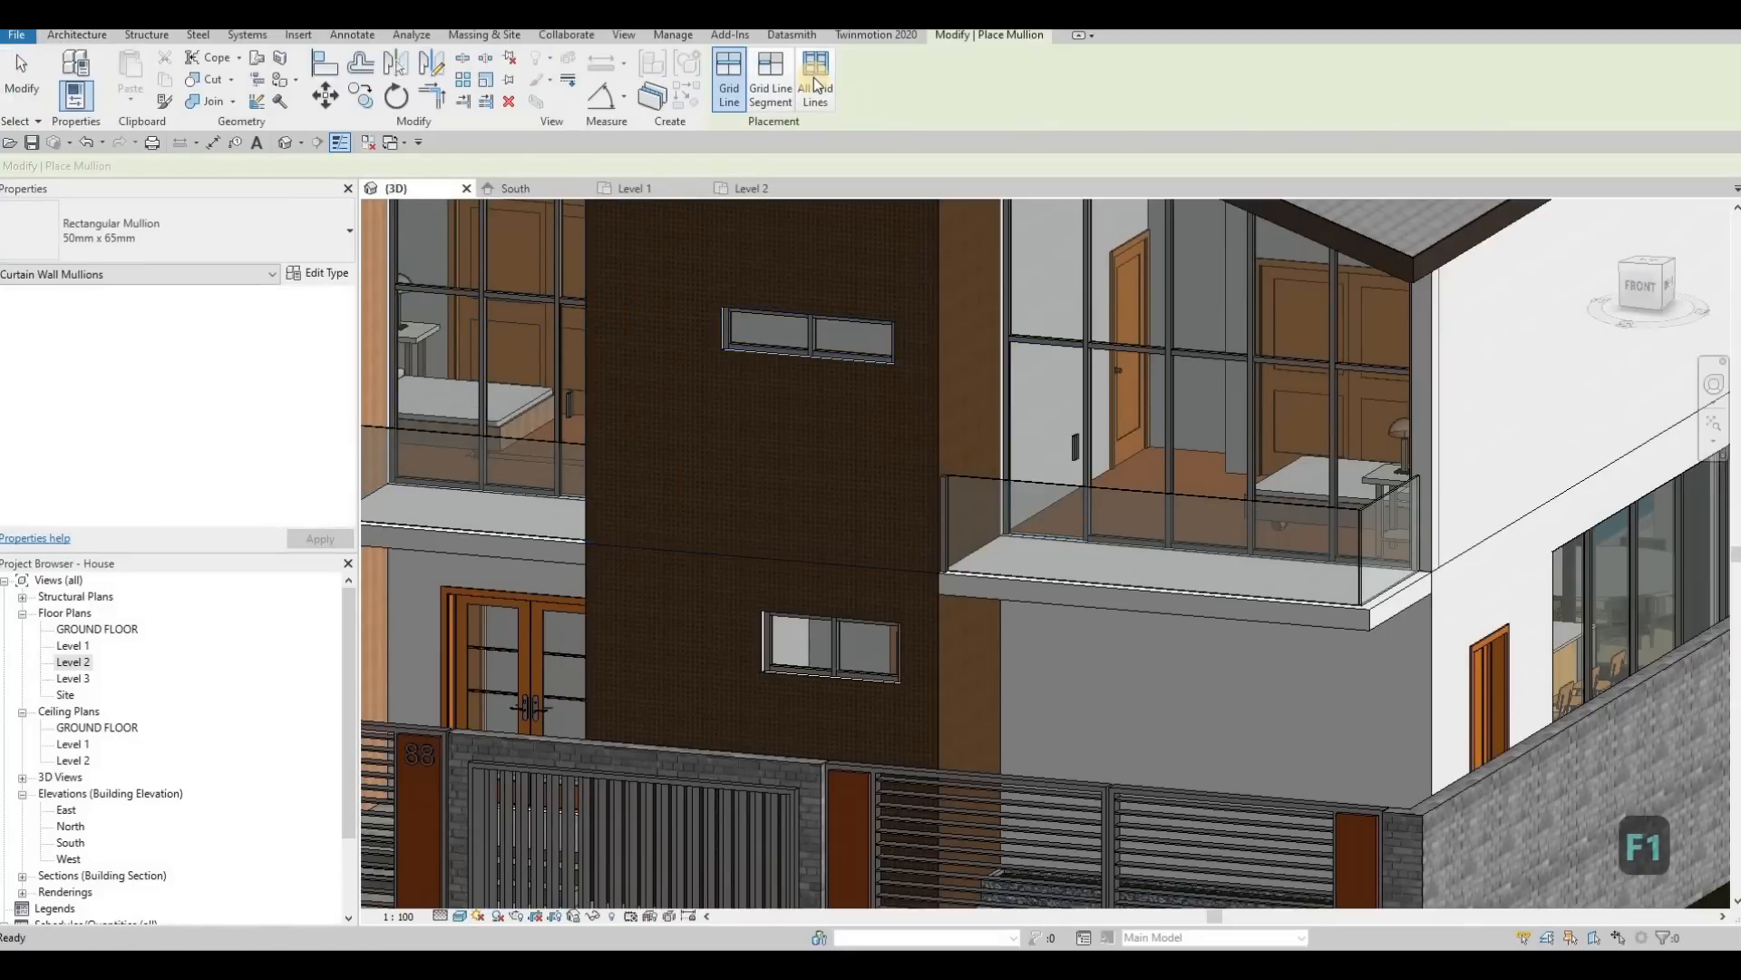
{"action": "left_click", "coordinate": [813, 78]}
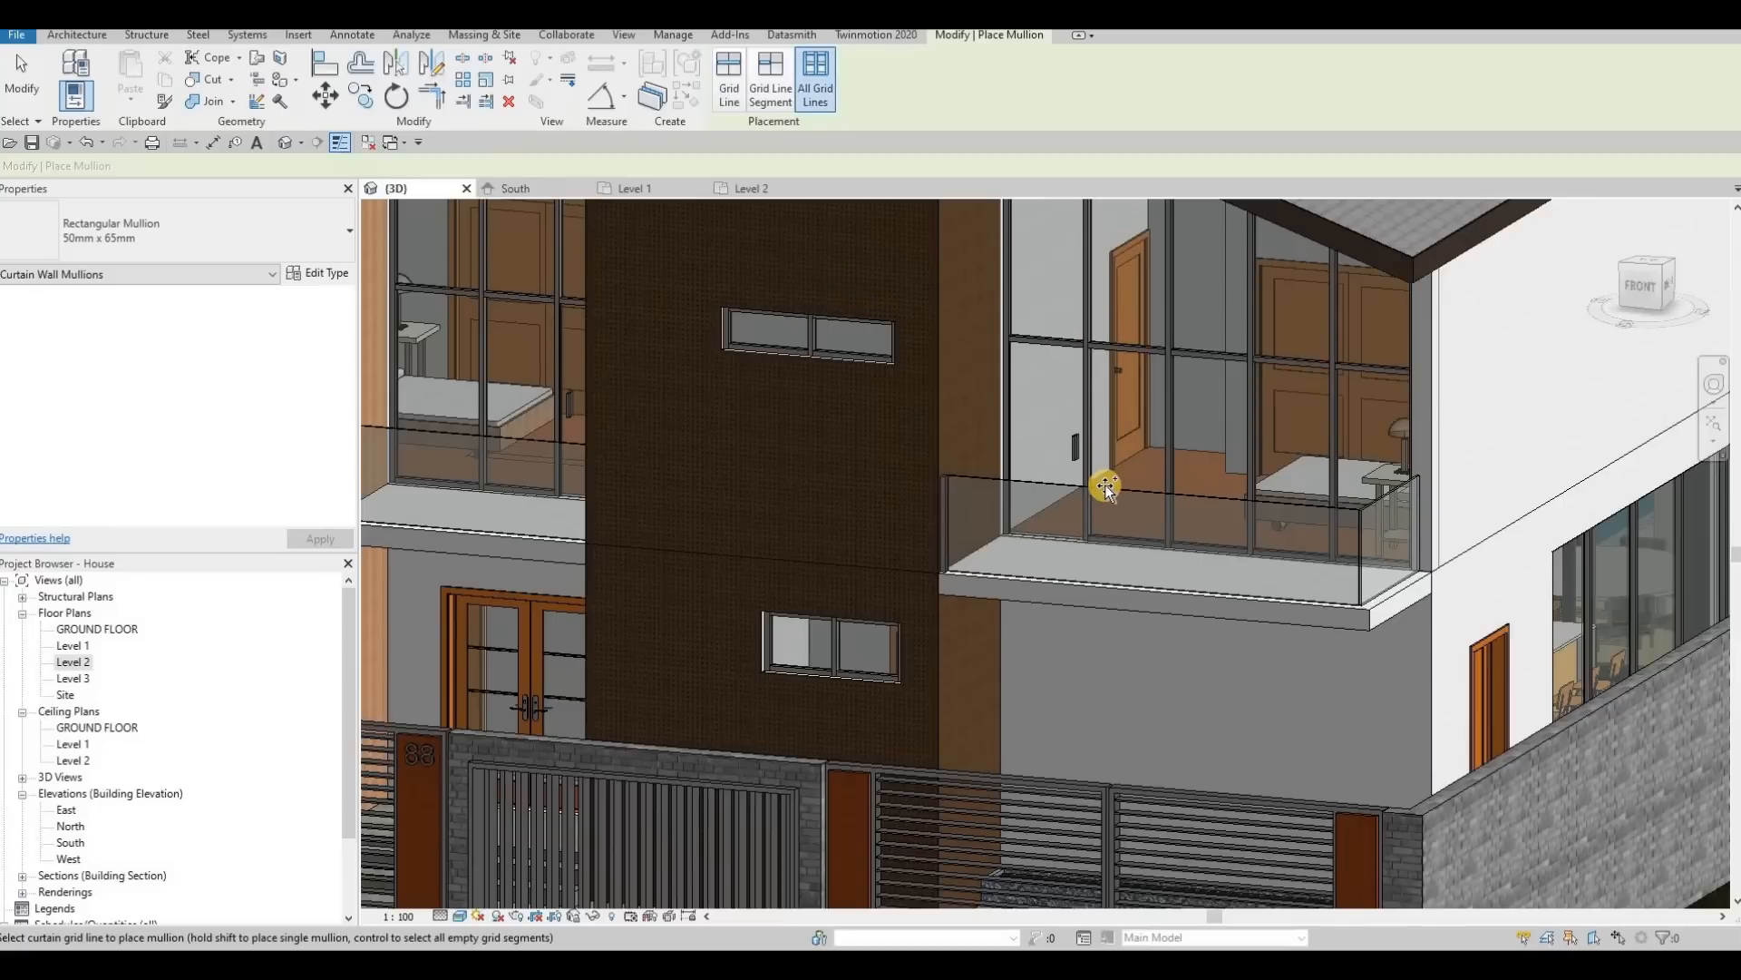
{"action": "left_click", "coordinate": [1372, 501]}
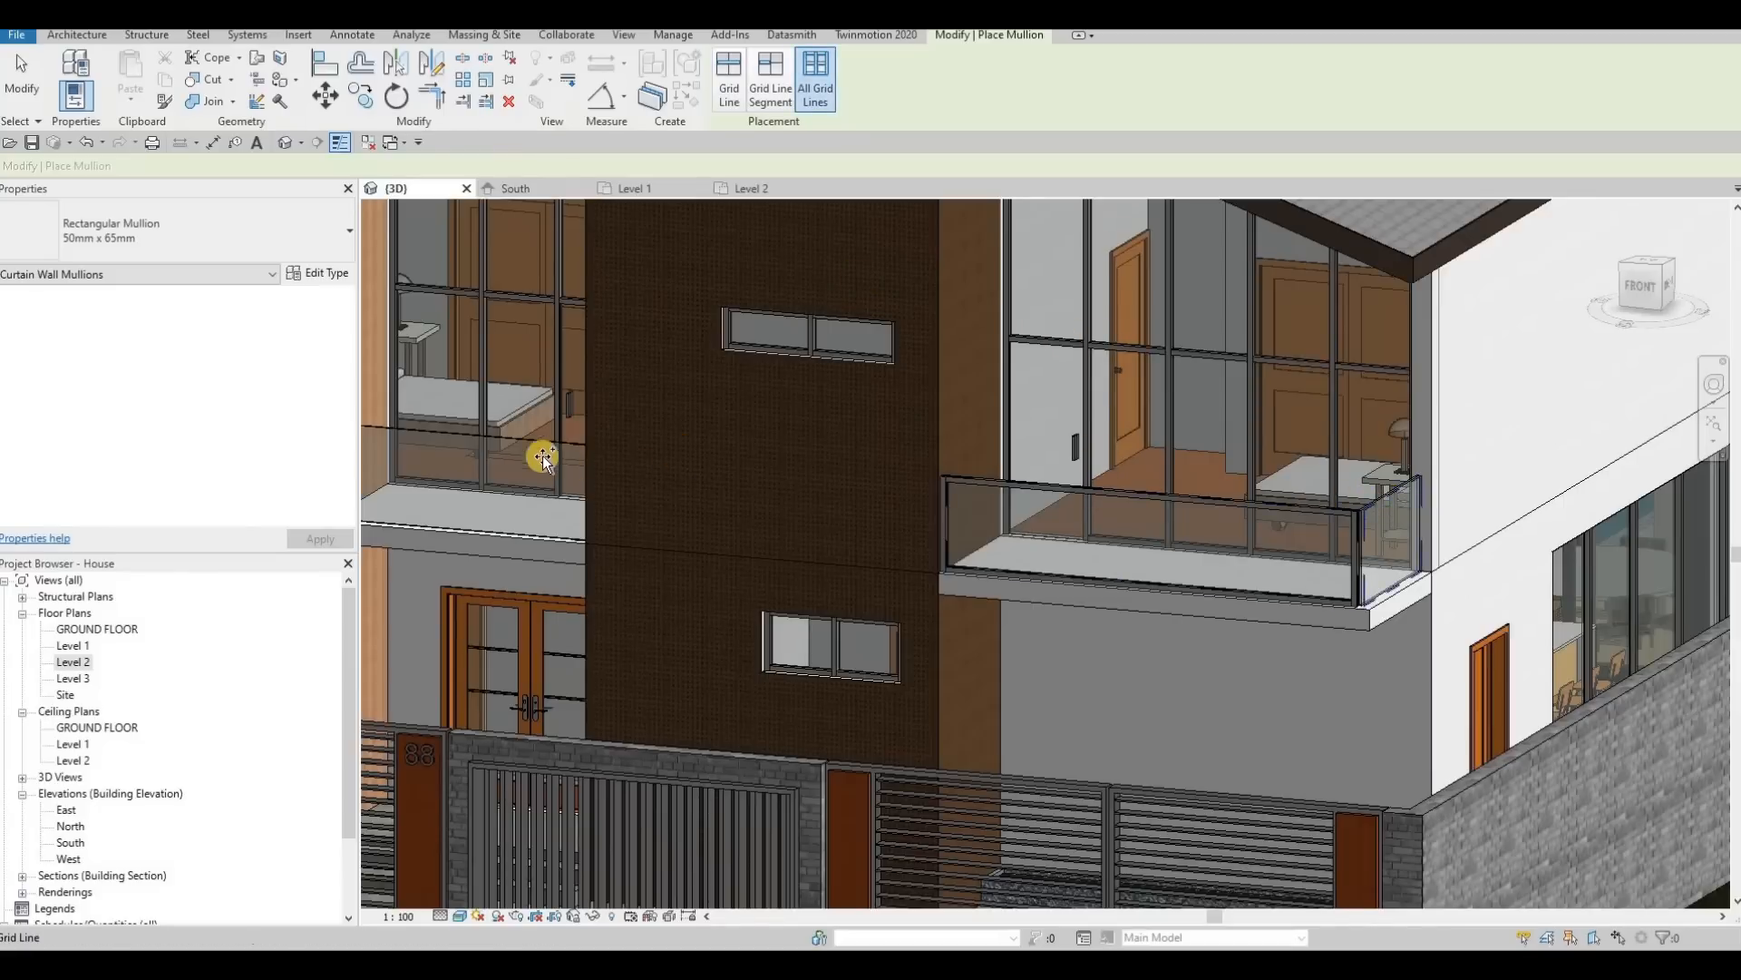
{"action": "left_click", "coordinate": [581, 443]}
{"action": "key", "text": "Escape"}
{"action": "key", "text": "Escape"}
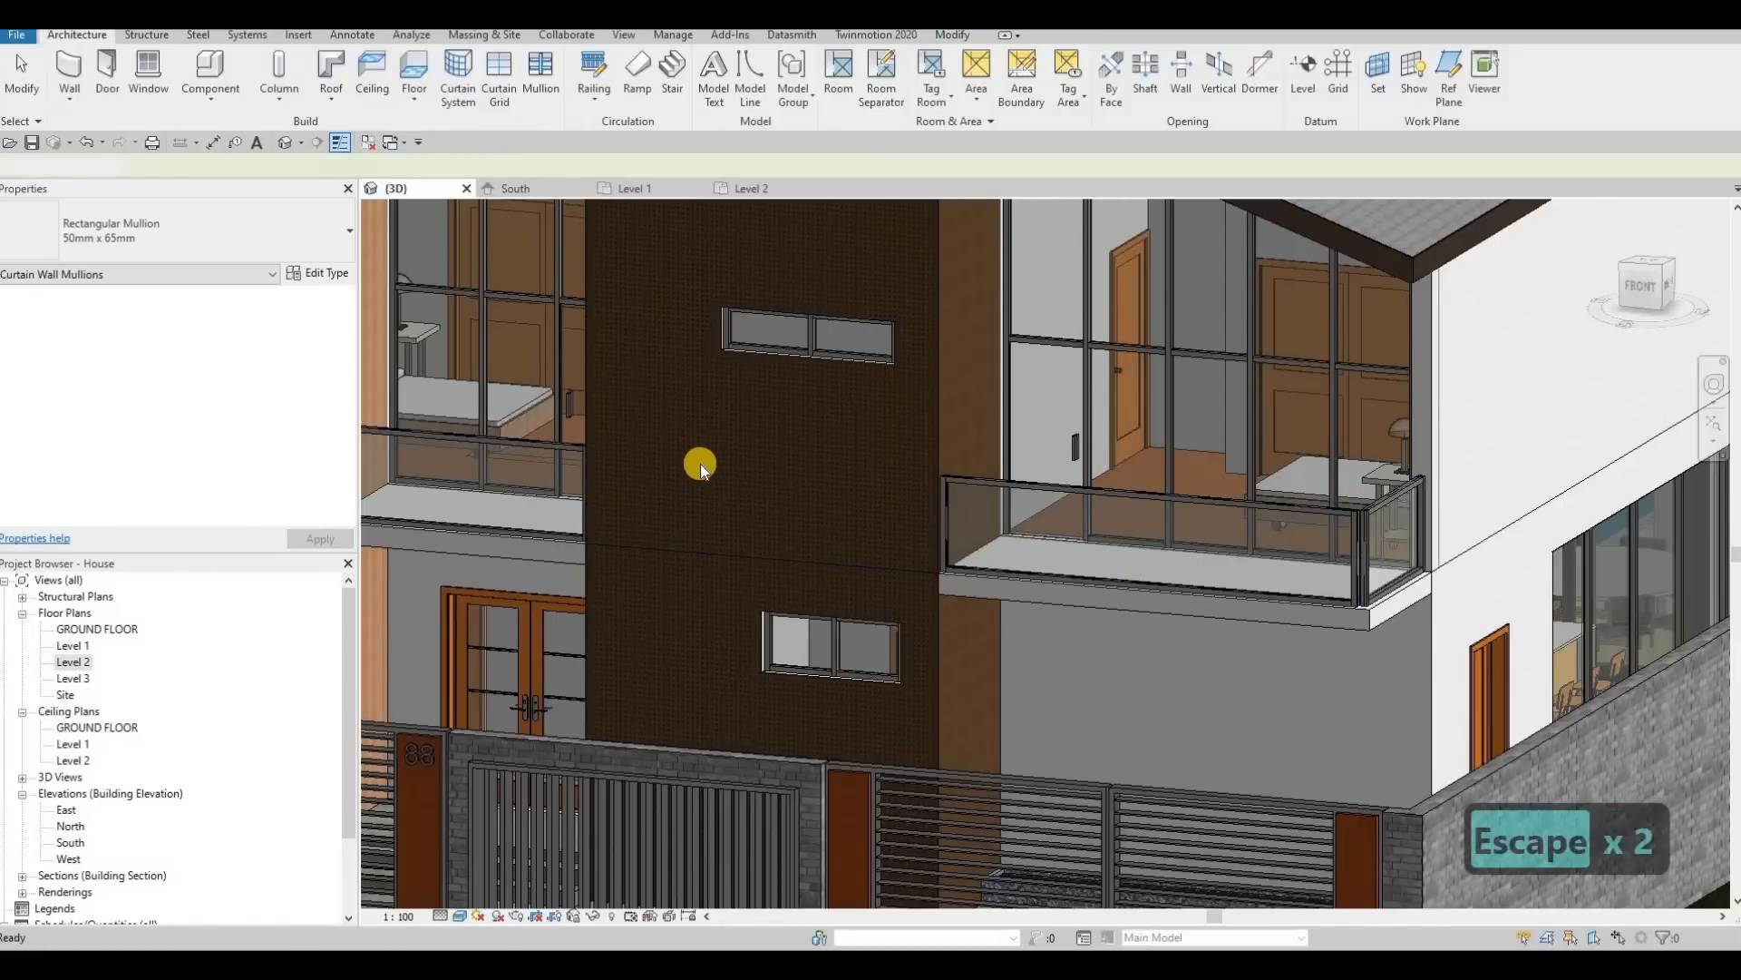
{"action": "key", "text": "Escape"}
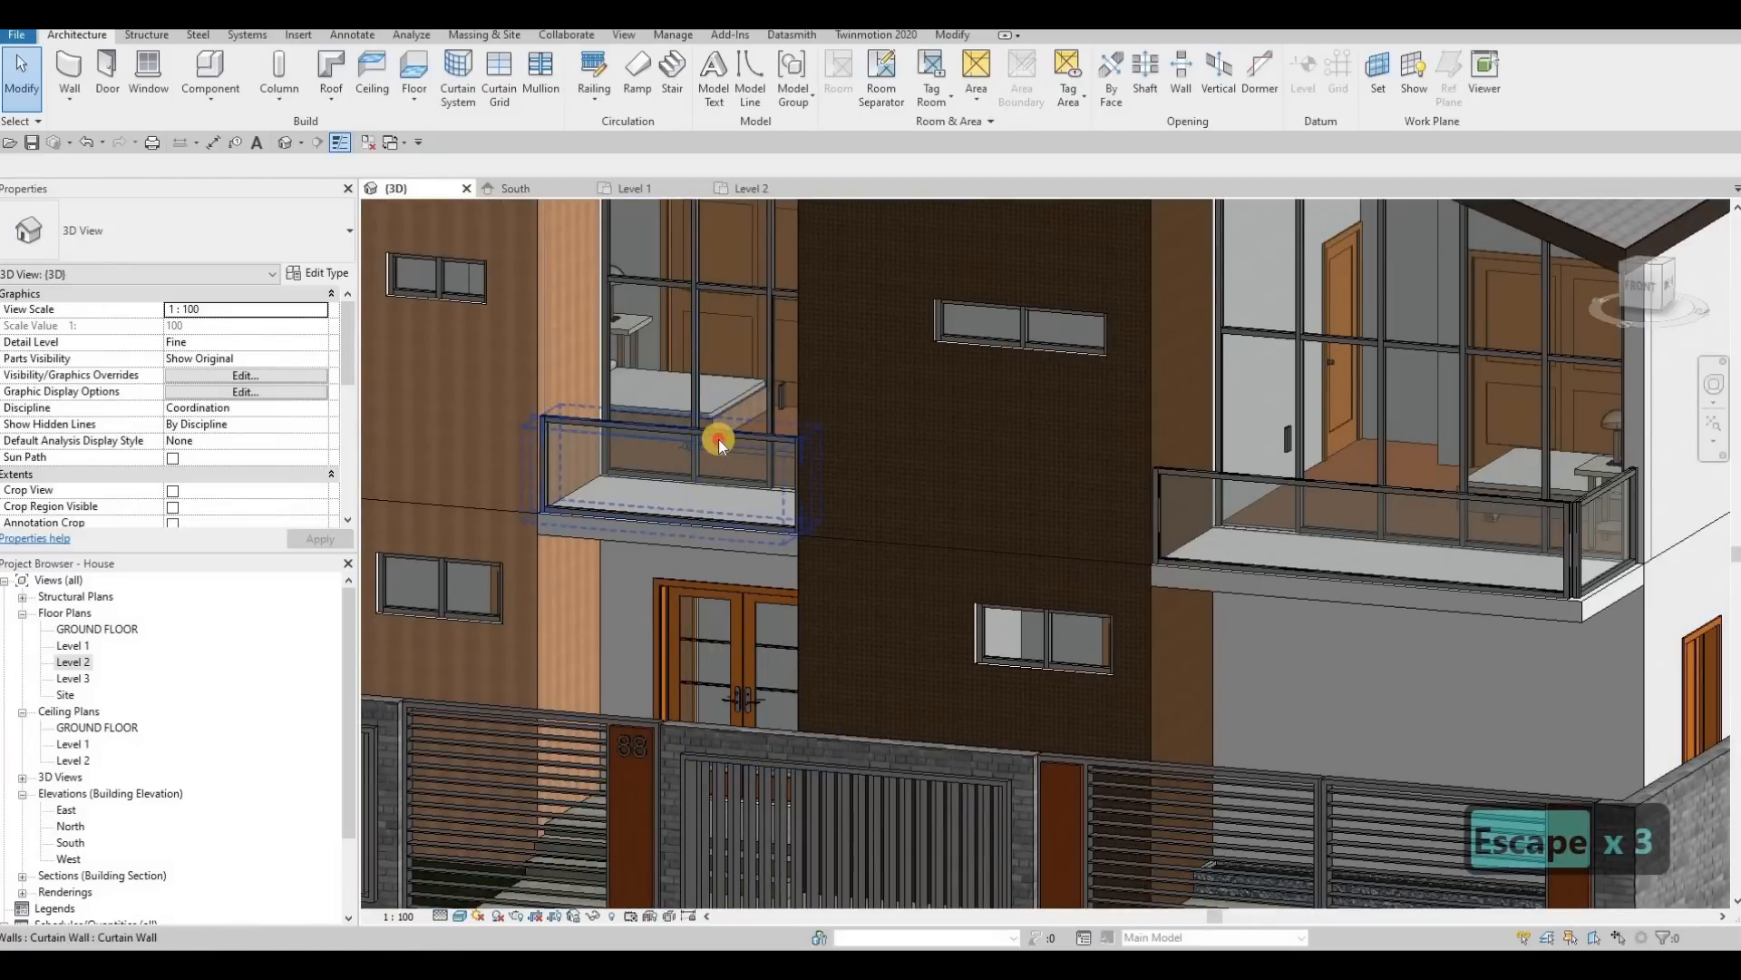
Step: Duplicate the glass panel type of the balcony railing above the entrance door as Glazed 2
{"action": "left_click", "coordinate": [713, 443]}
{"action": "key", "text": "Escape"}
{"action": "key", "text": "Escape"}
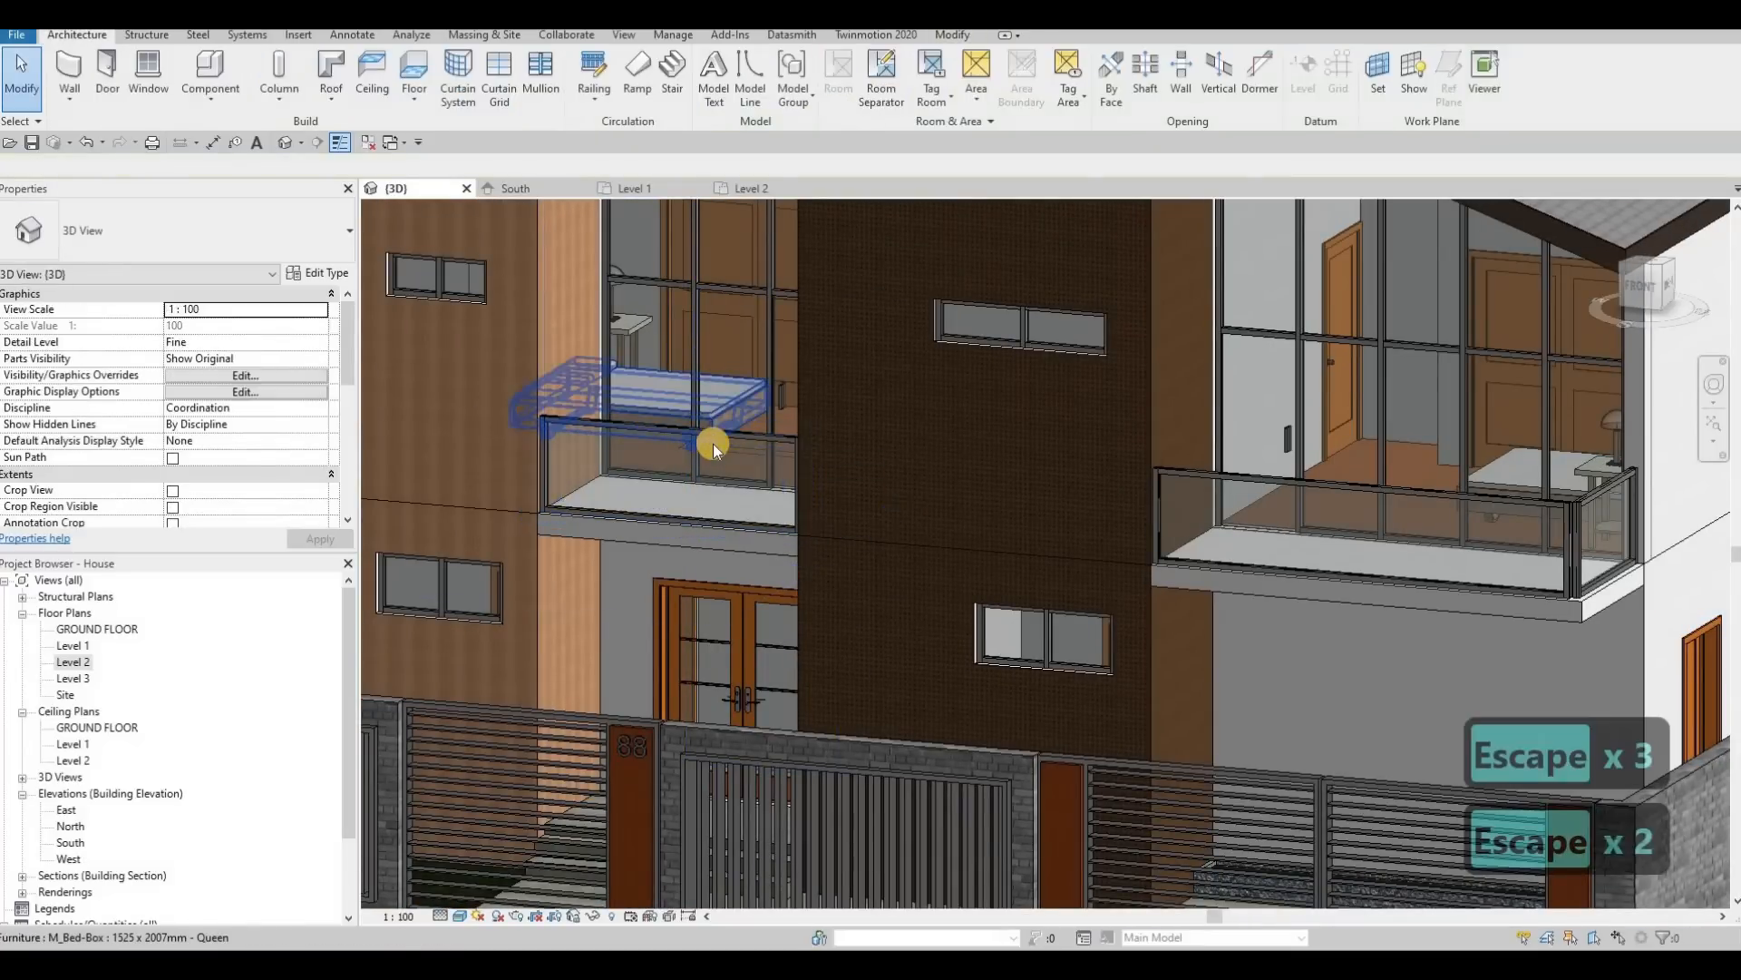
{"action": "key", "text": "Tab"}
{"action": "key", "text": "Tab"}
{"action": "key", "text": "Tab"}
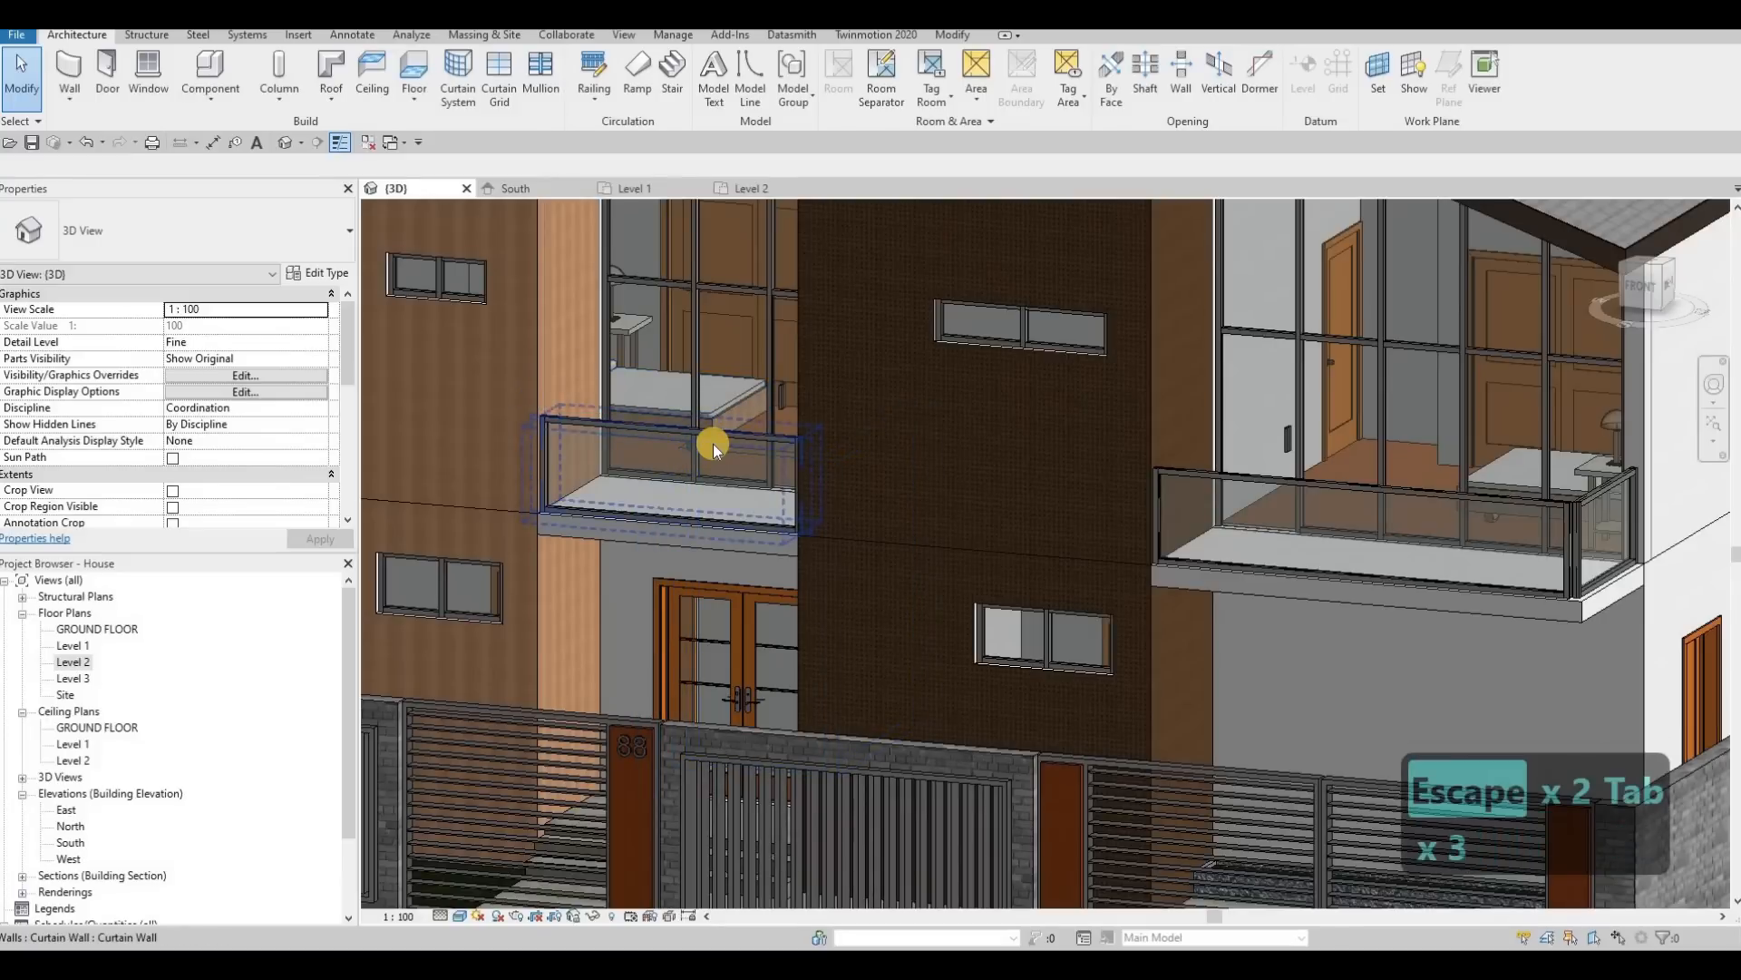
{"action": "key", "text": "Tab"}
{"action": "key", "text": "Tab"}
{"action": "key", "text": "Tab"}
{"action": "key", "text": "Tab"}
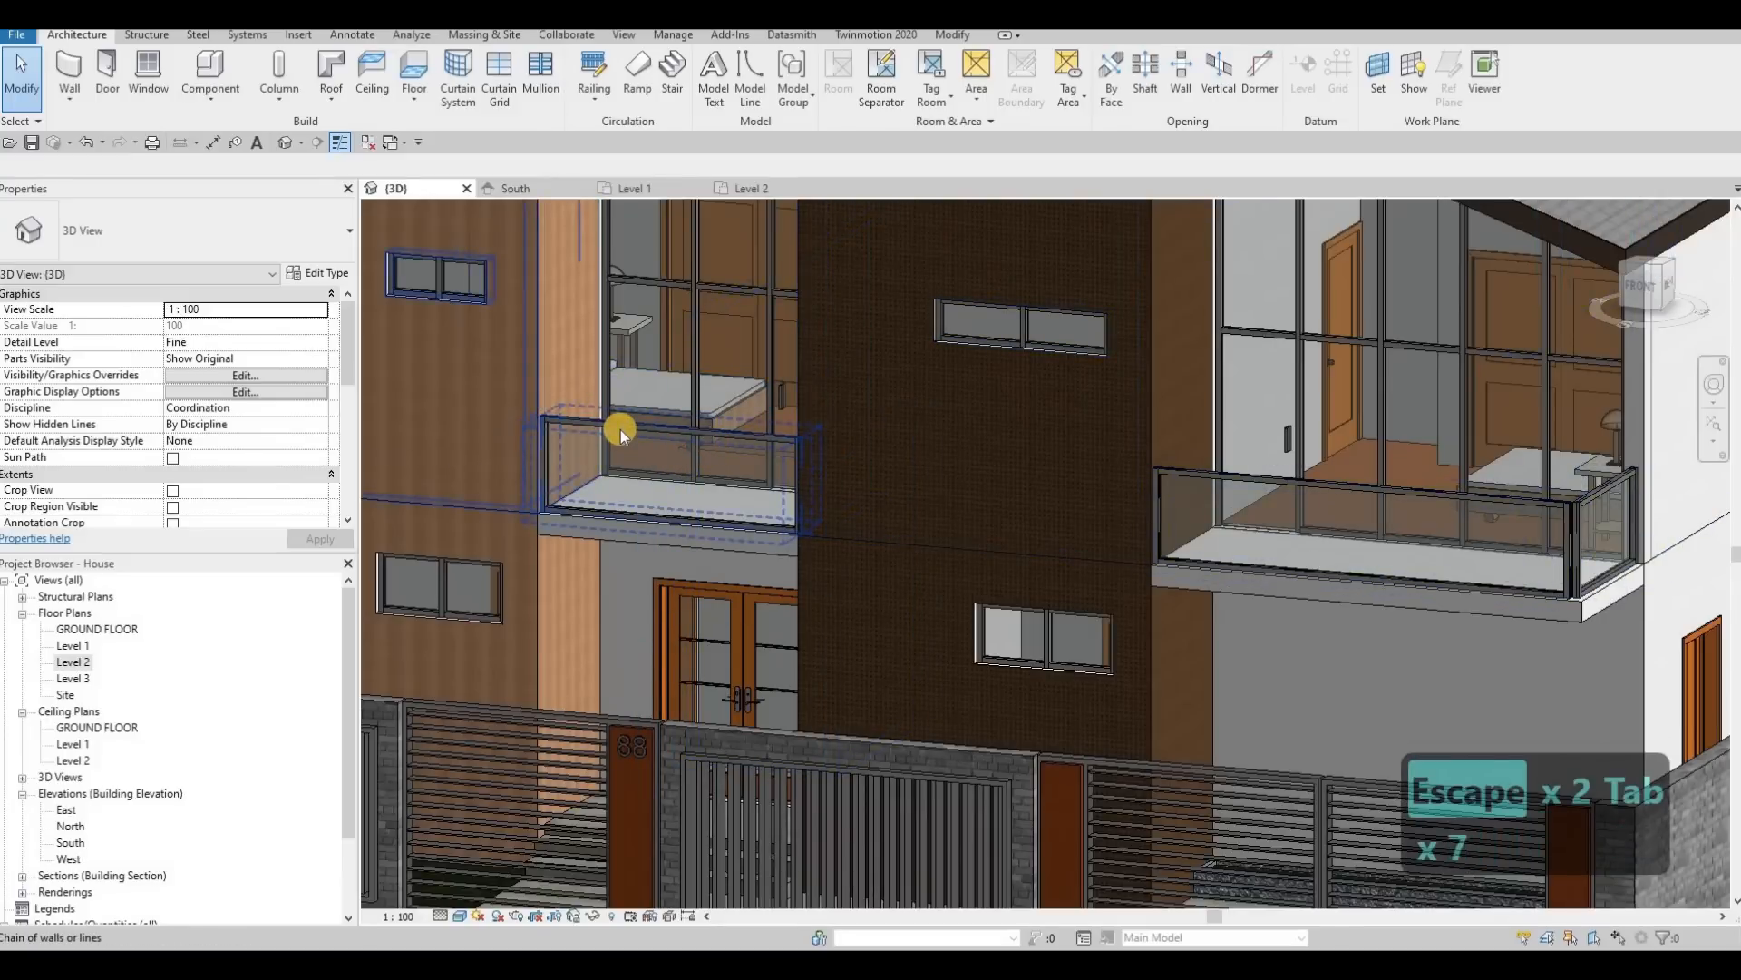
{"action": "key", "text": "Tab"}
{"action": "key", "text": "Tab"}
{"action": "left_click", "coordinate": [620, 428]}
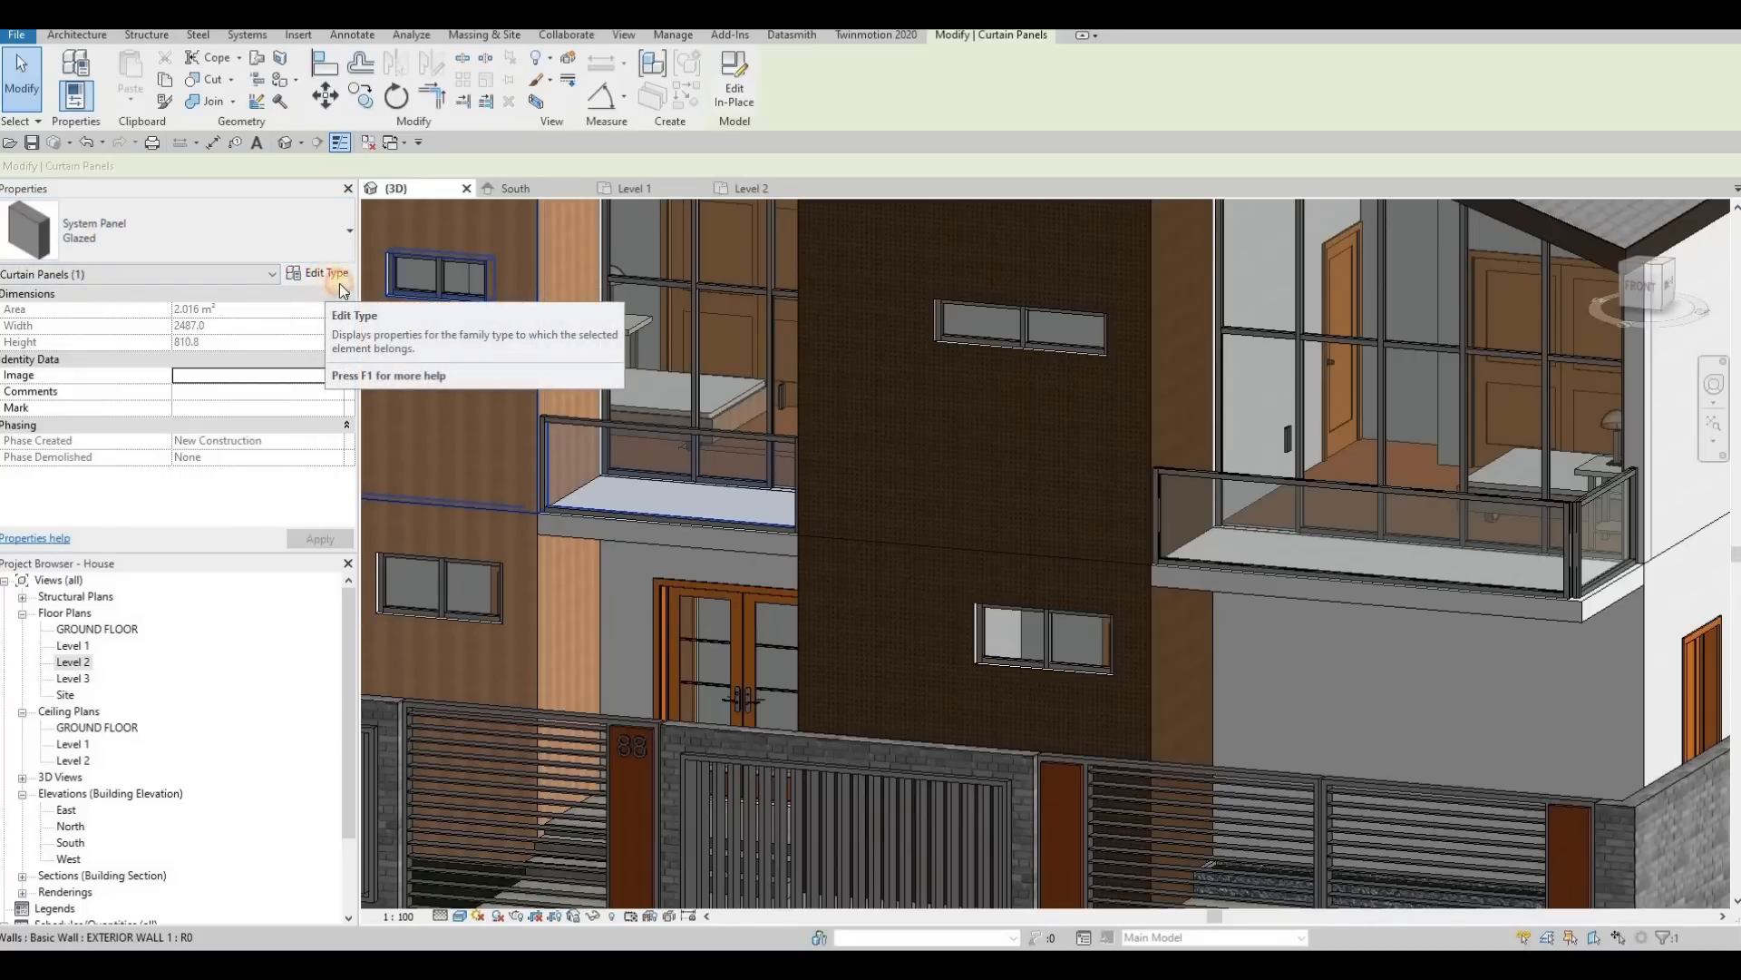
{"action": "left_click", "coordinate": [326, 277]}
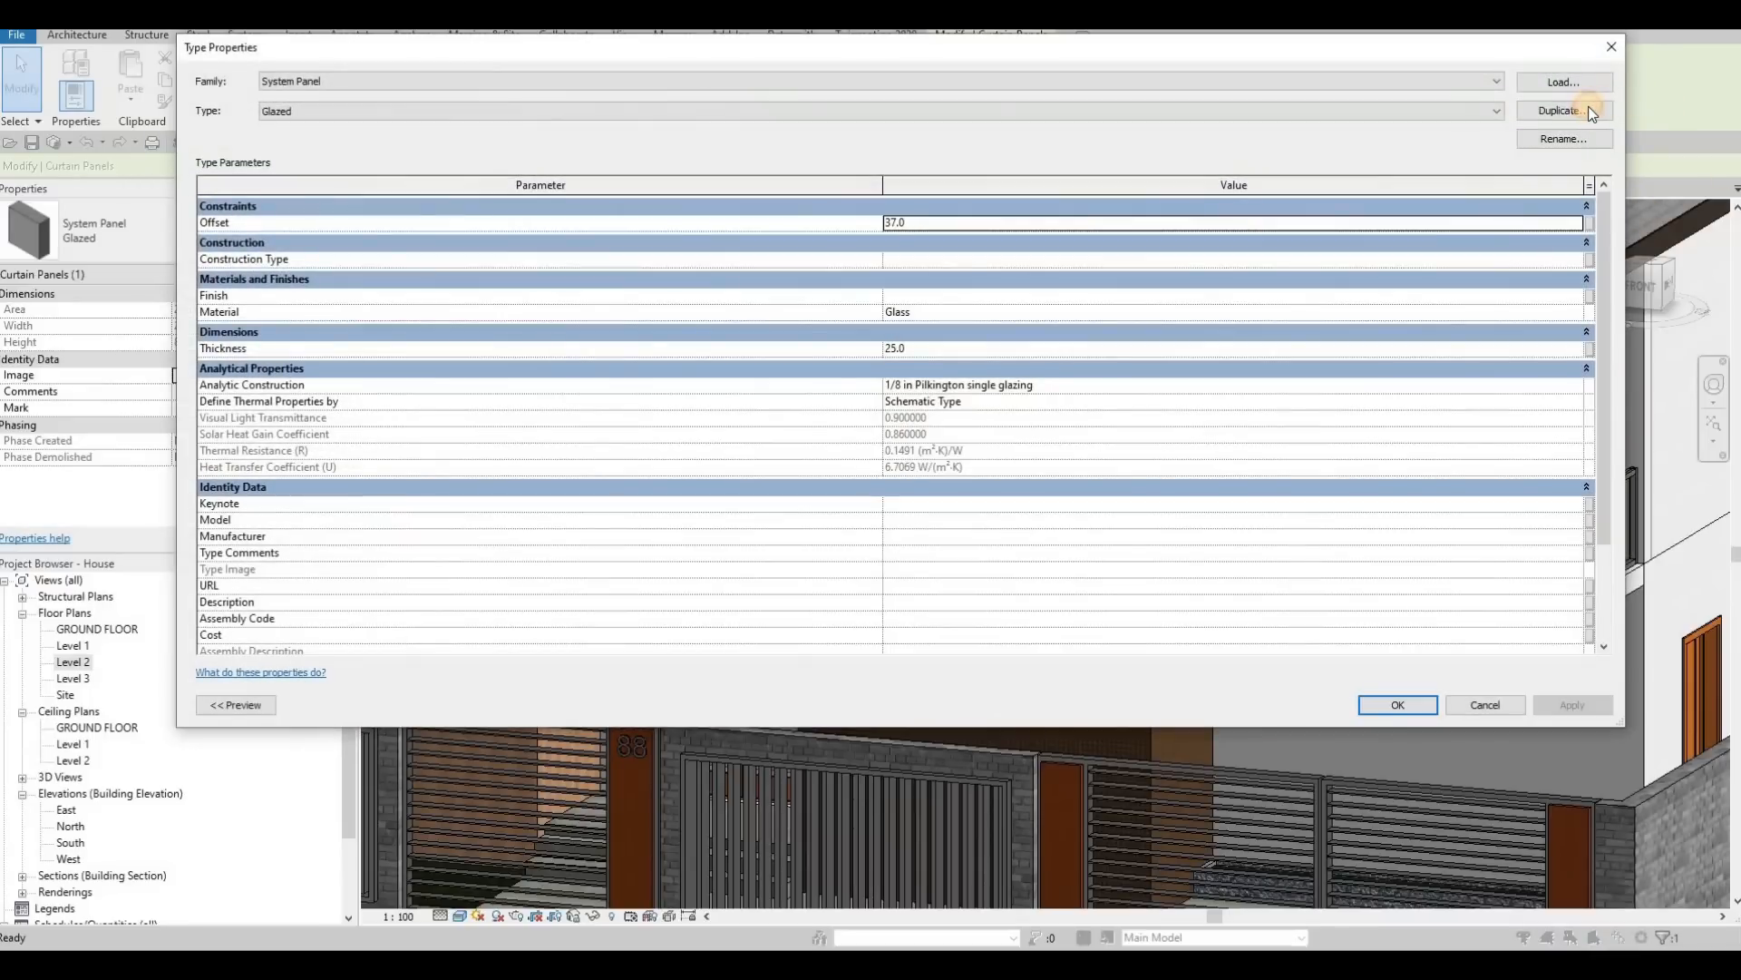
{"action": "left_click", "coordinate": [1589, 110]}
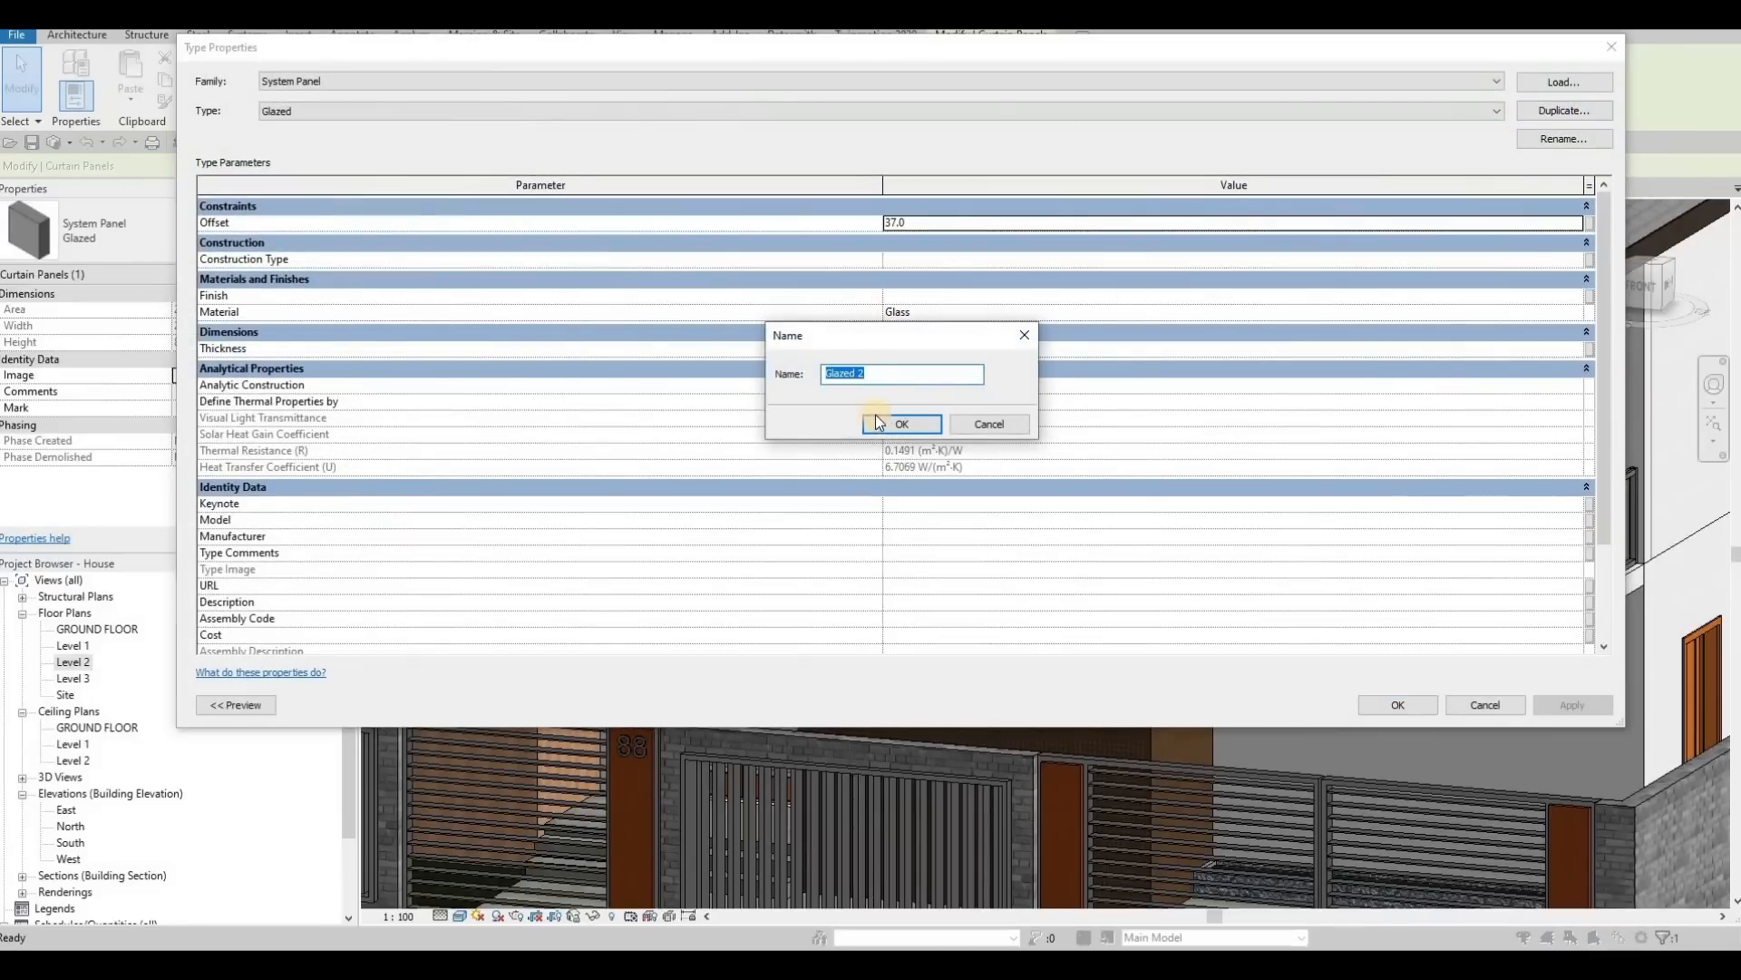
{"action": "left_click", "coordinate": [883, 422]}
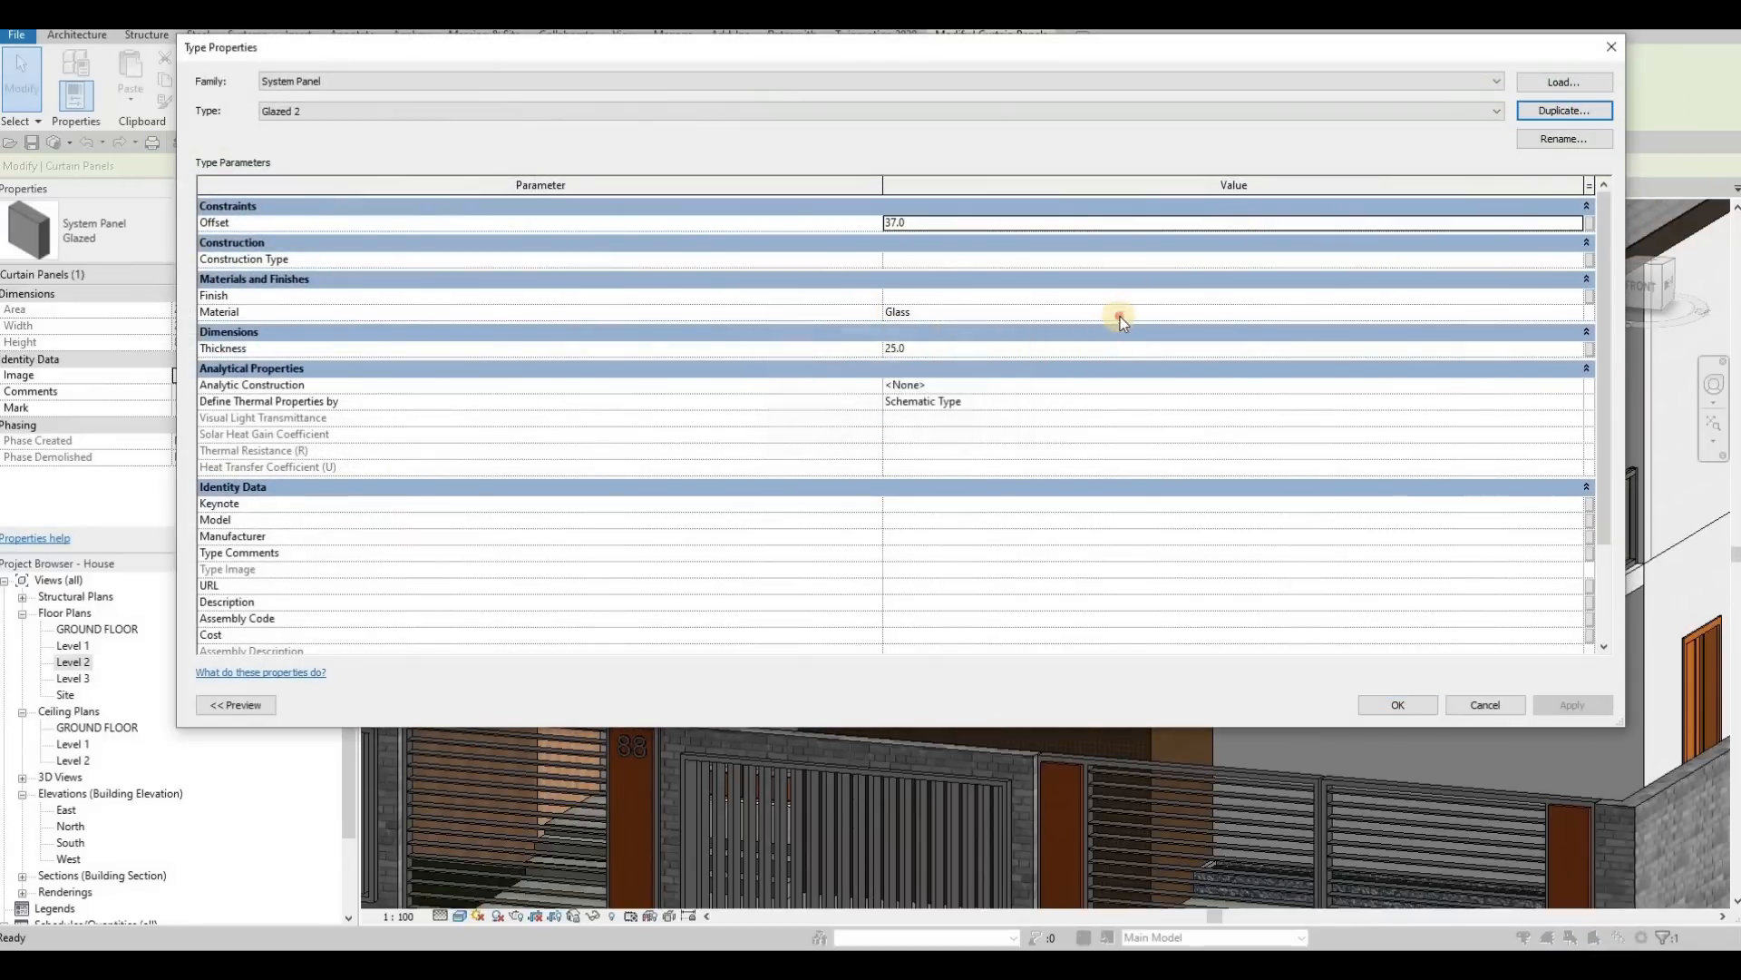
Step: Set the Glazed 2 panel type's material to Glass, Matte from the AEC Materials glass library
{"action": "left_click", "coordinate": [1557, 312]}
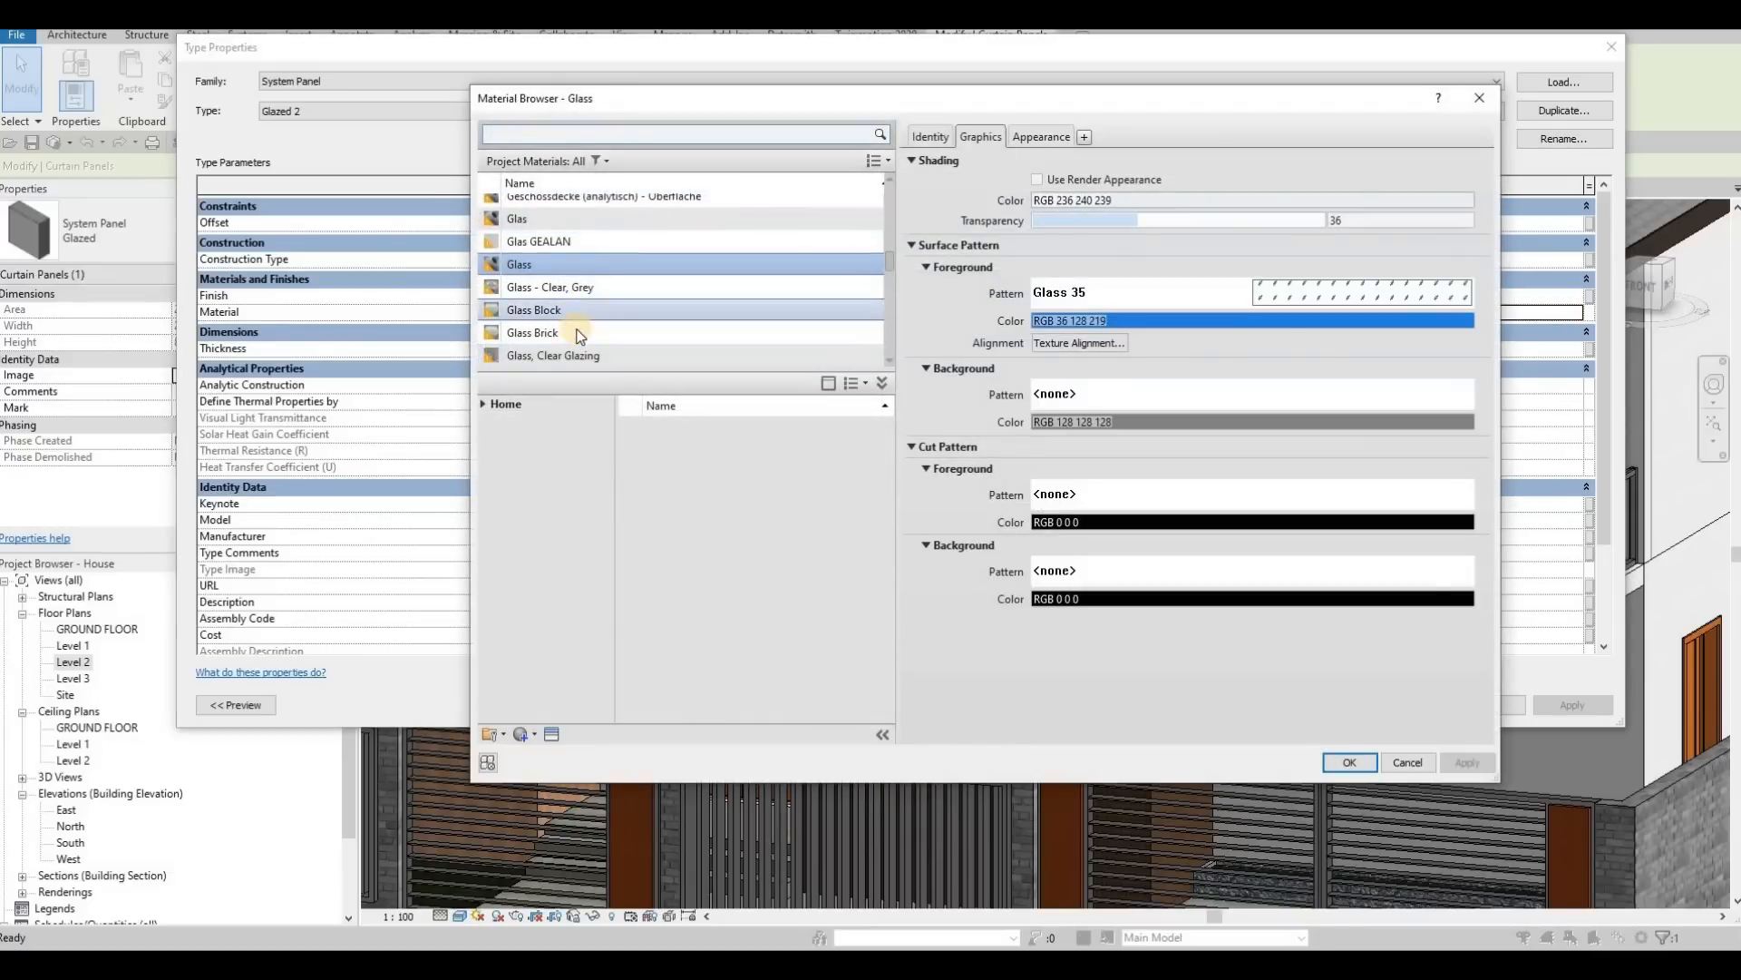
{"action": "scroll", "coordinate": [636, 325], "scroll_direction": "down", "scroll_amount": 2}
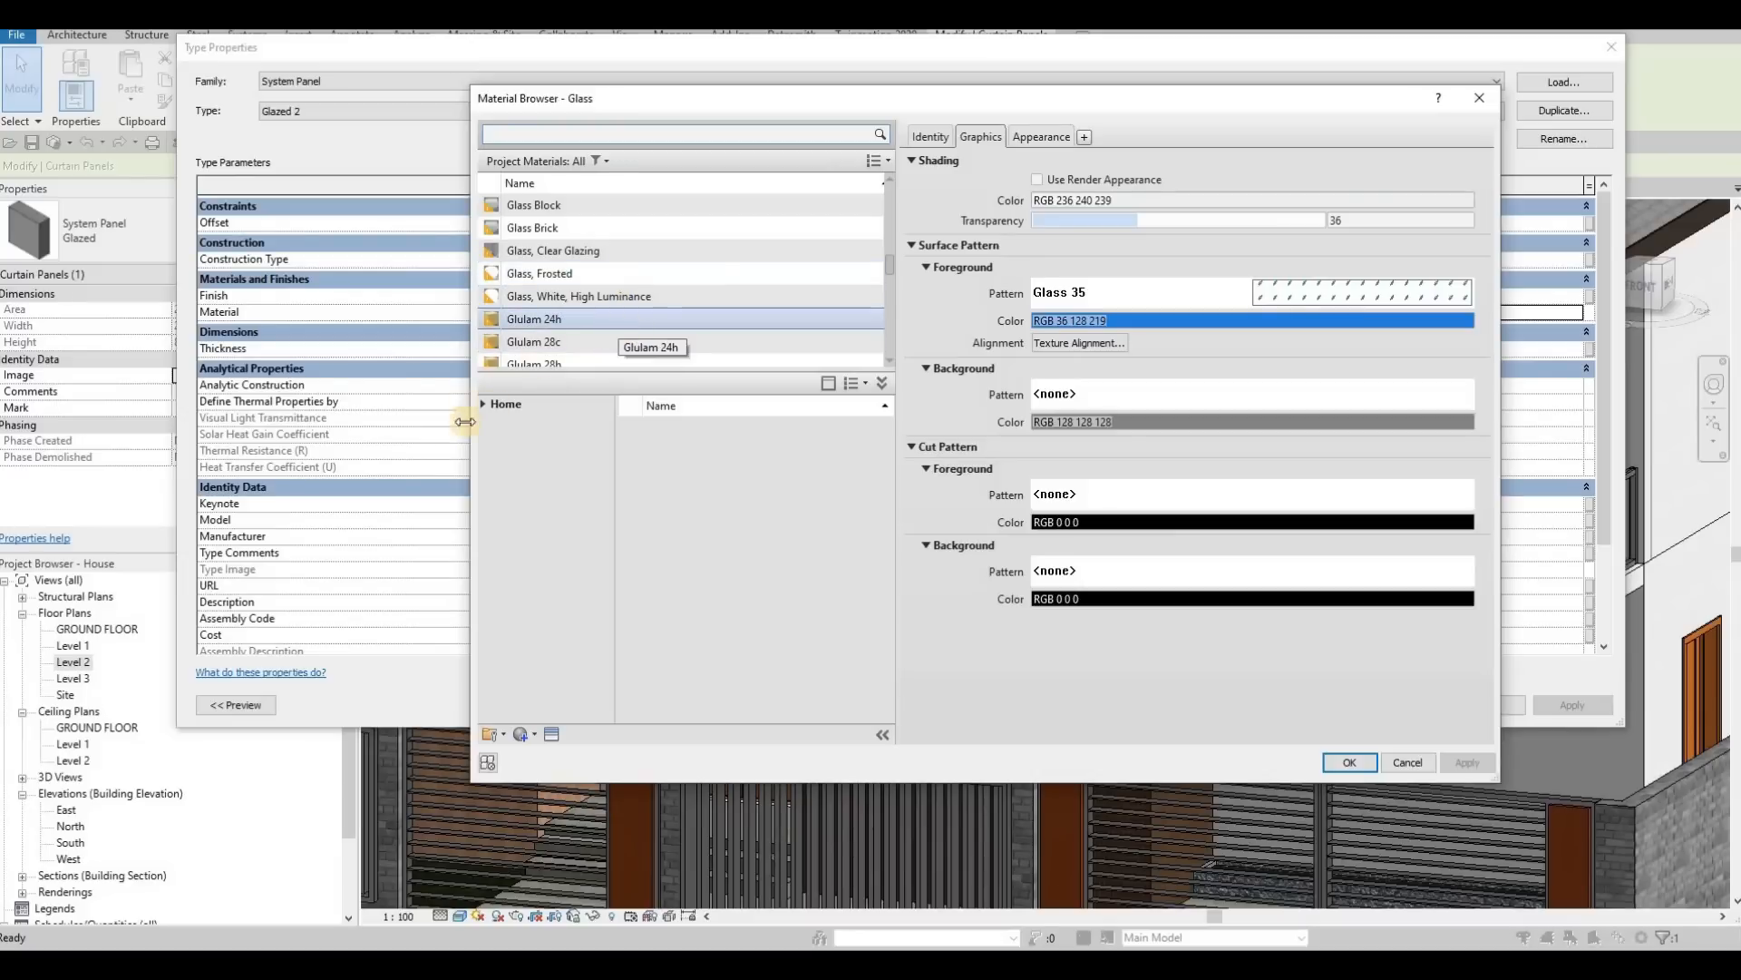
{"action": "left_click", "coordinate": [490, 407]}
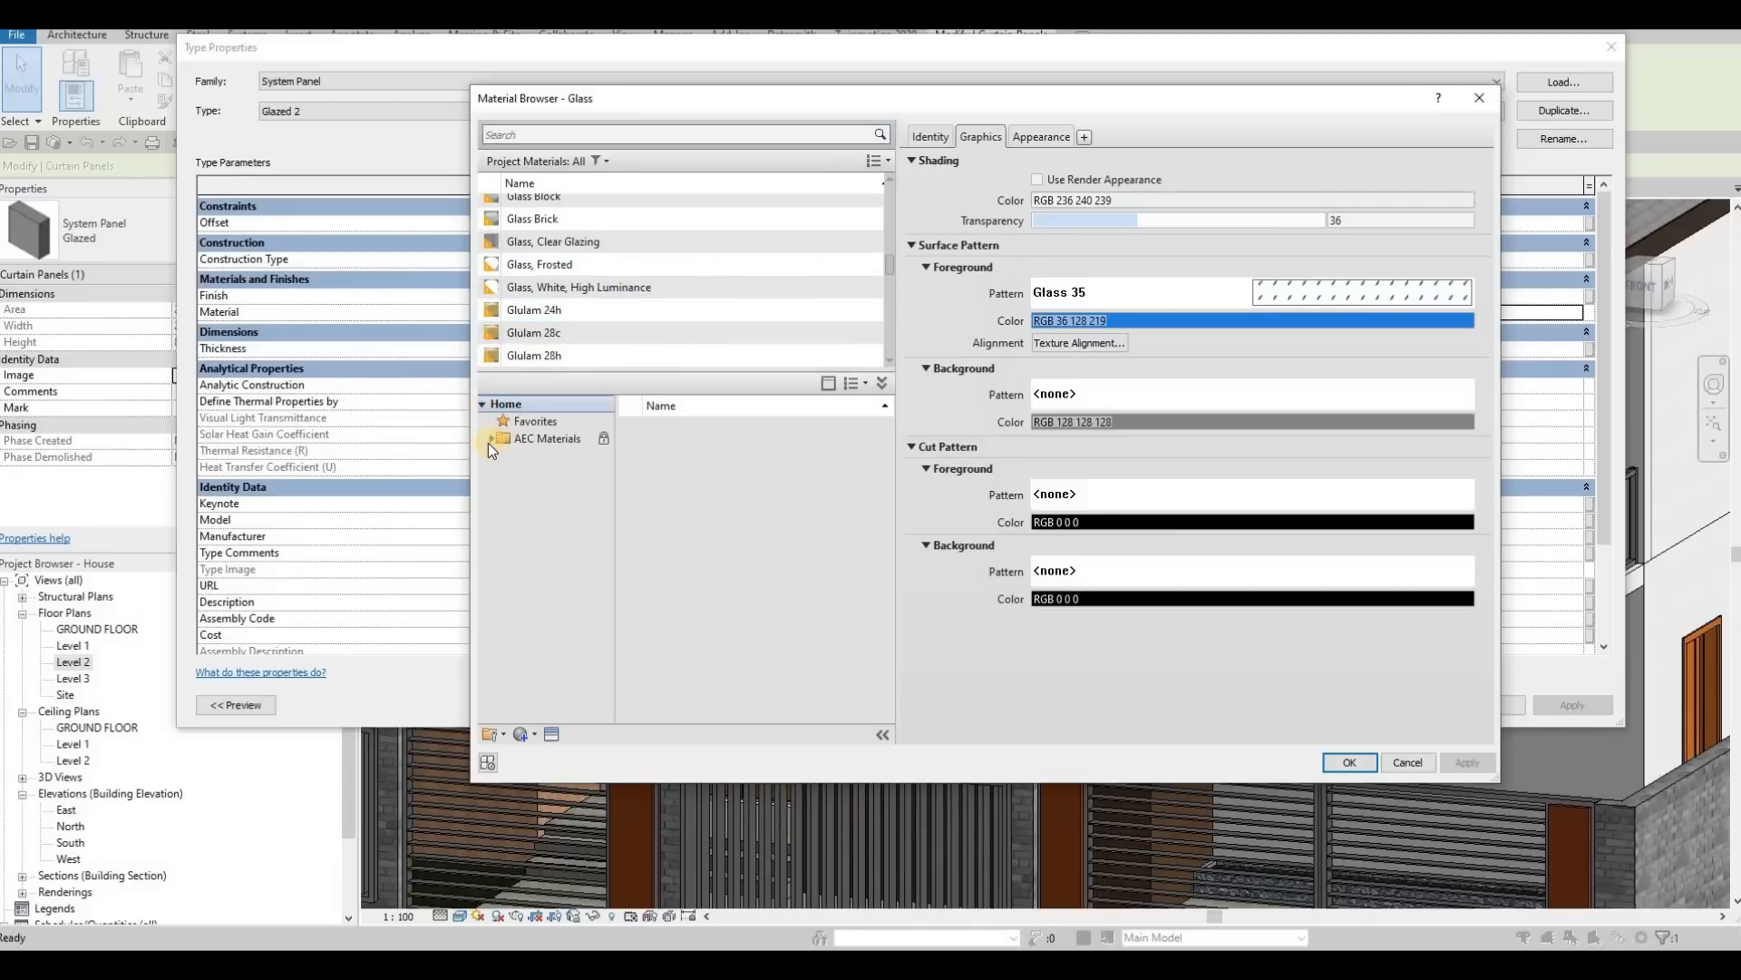
{"action": "left_click", "coordinate": [490, 441]}
{"action": "left_click", "coordinate": [491, 438]}
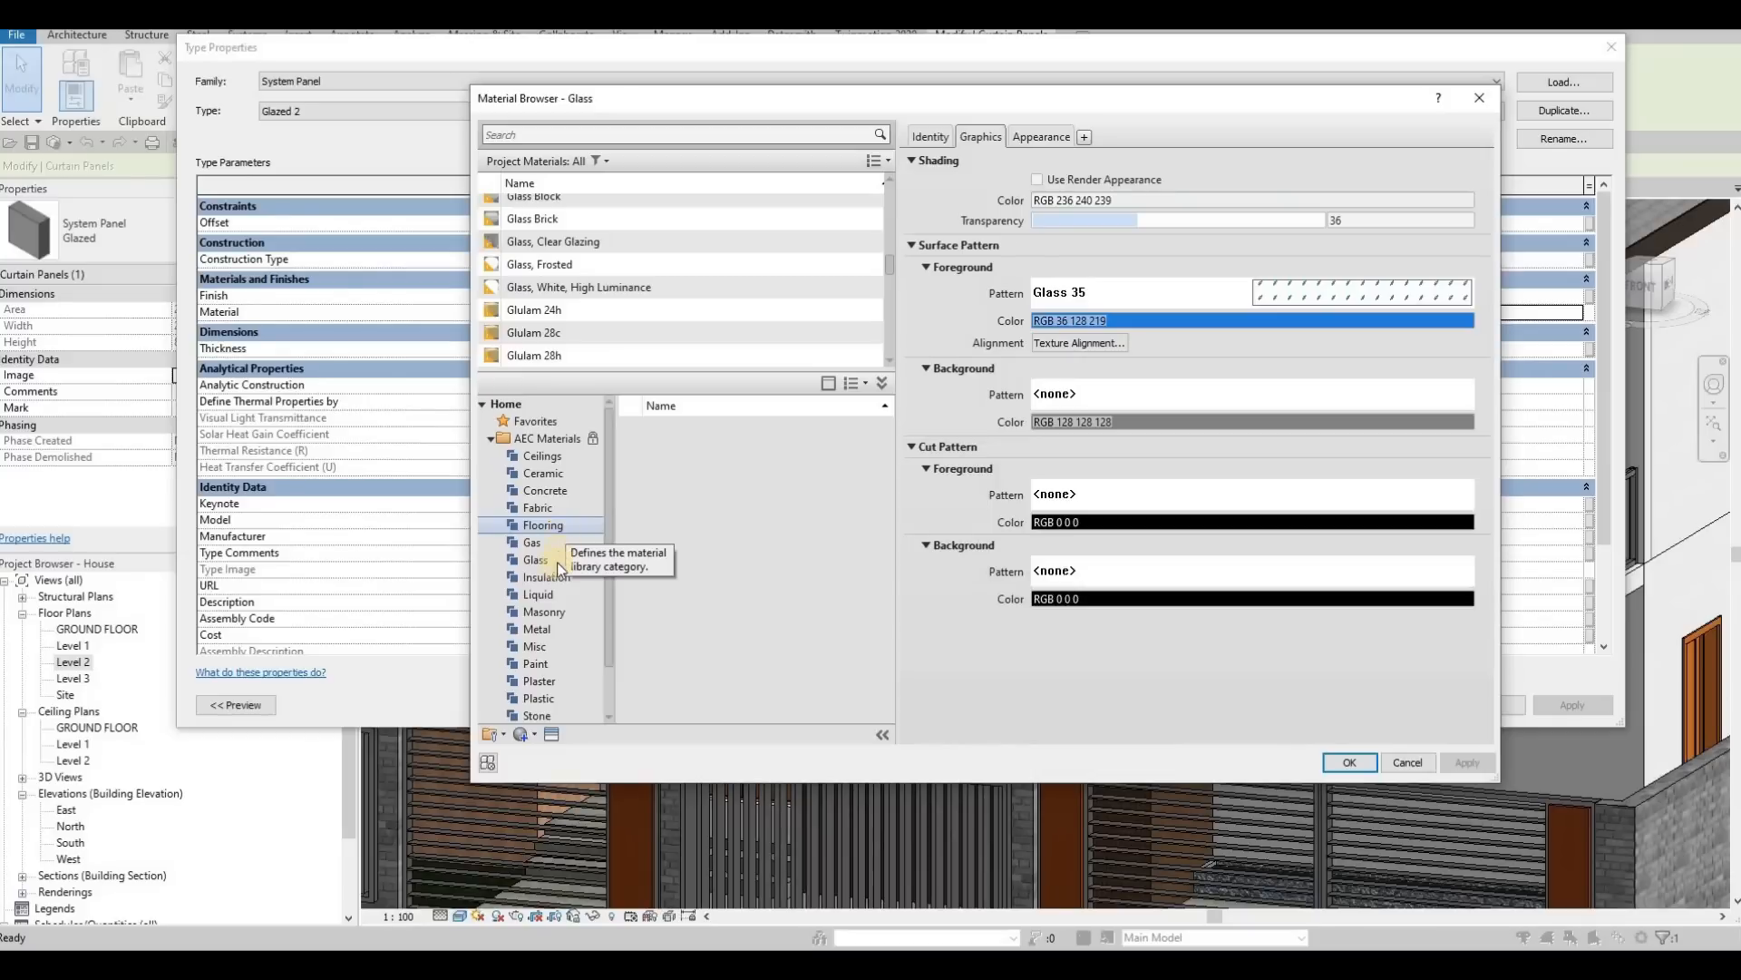
{"action": "left_click", "coordinate": [558, 563]}
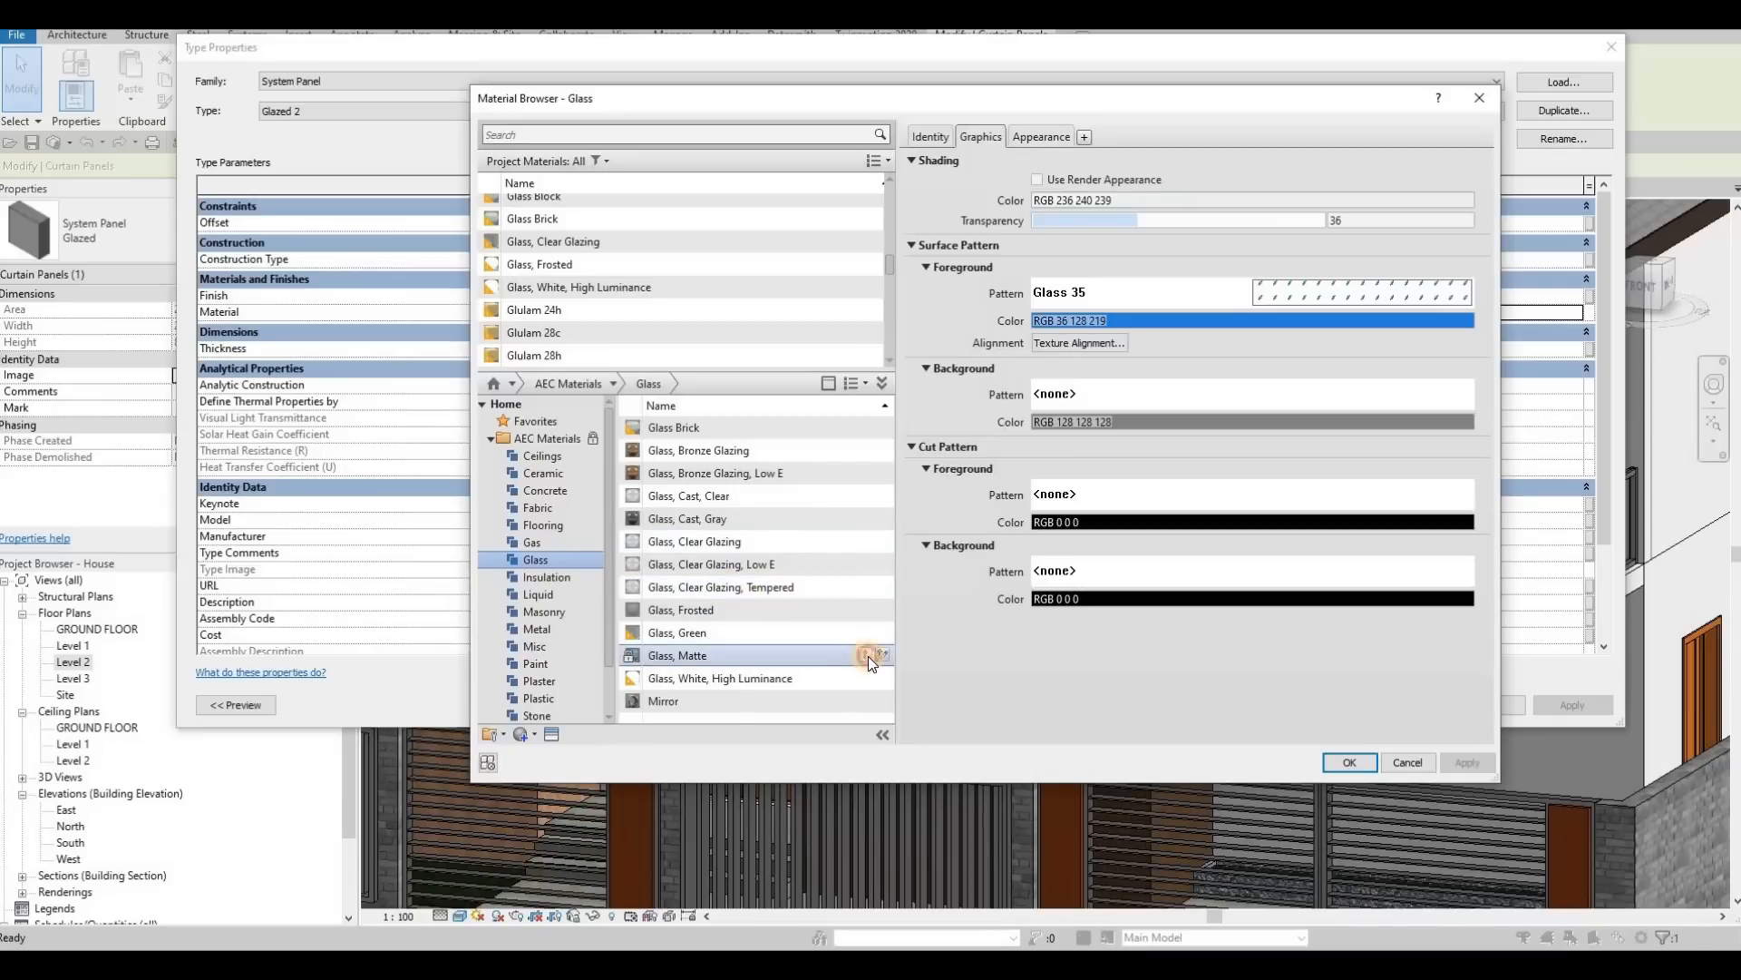
{"action": "left_click", "coordinate": [866, 655]}
{"action": "left_click", "coordinate": [1468, 763]}
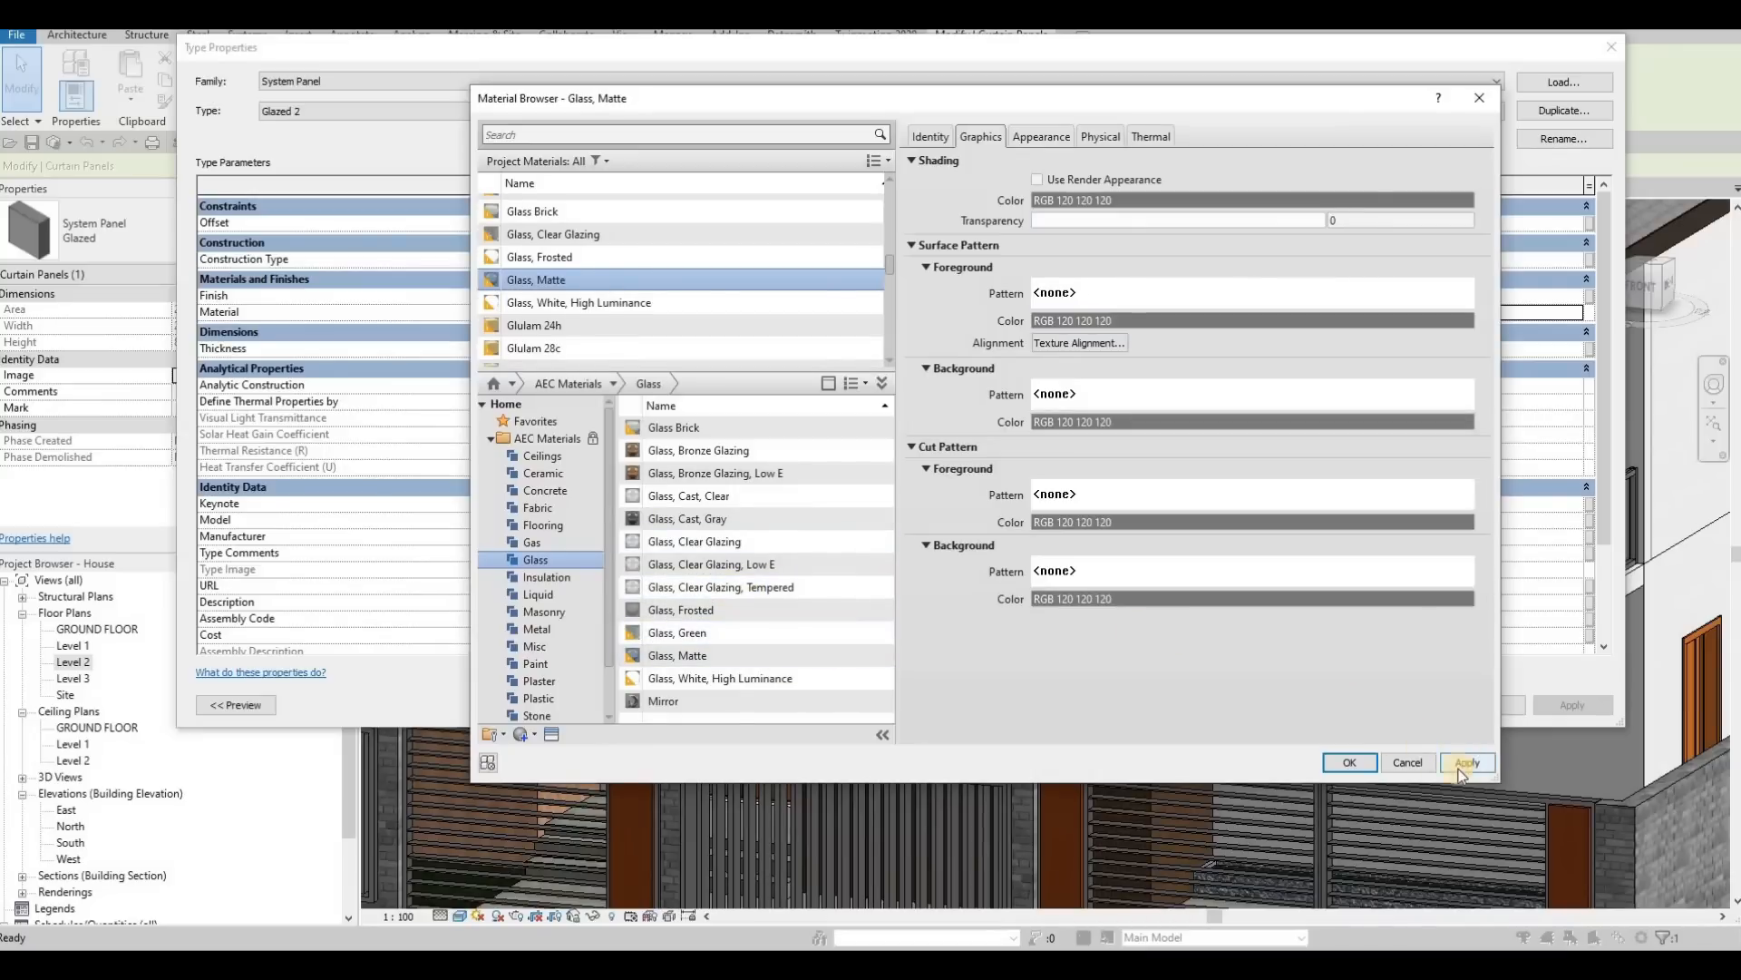
{"action": "left_click", "coordinate": [1351, 766]}
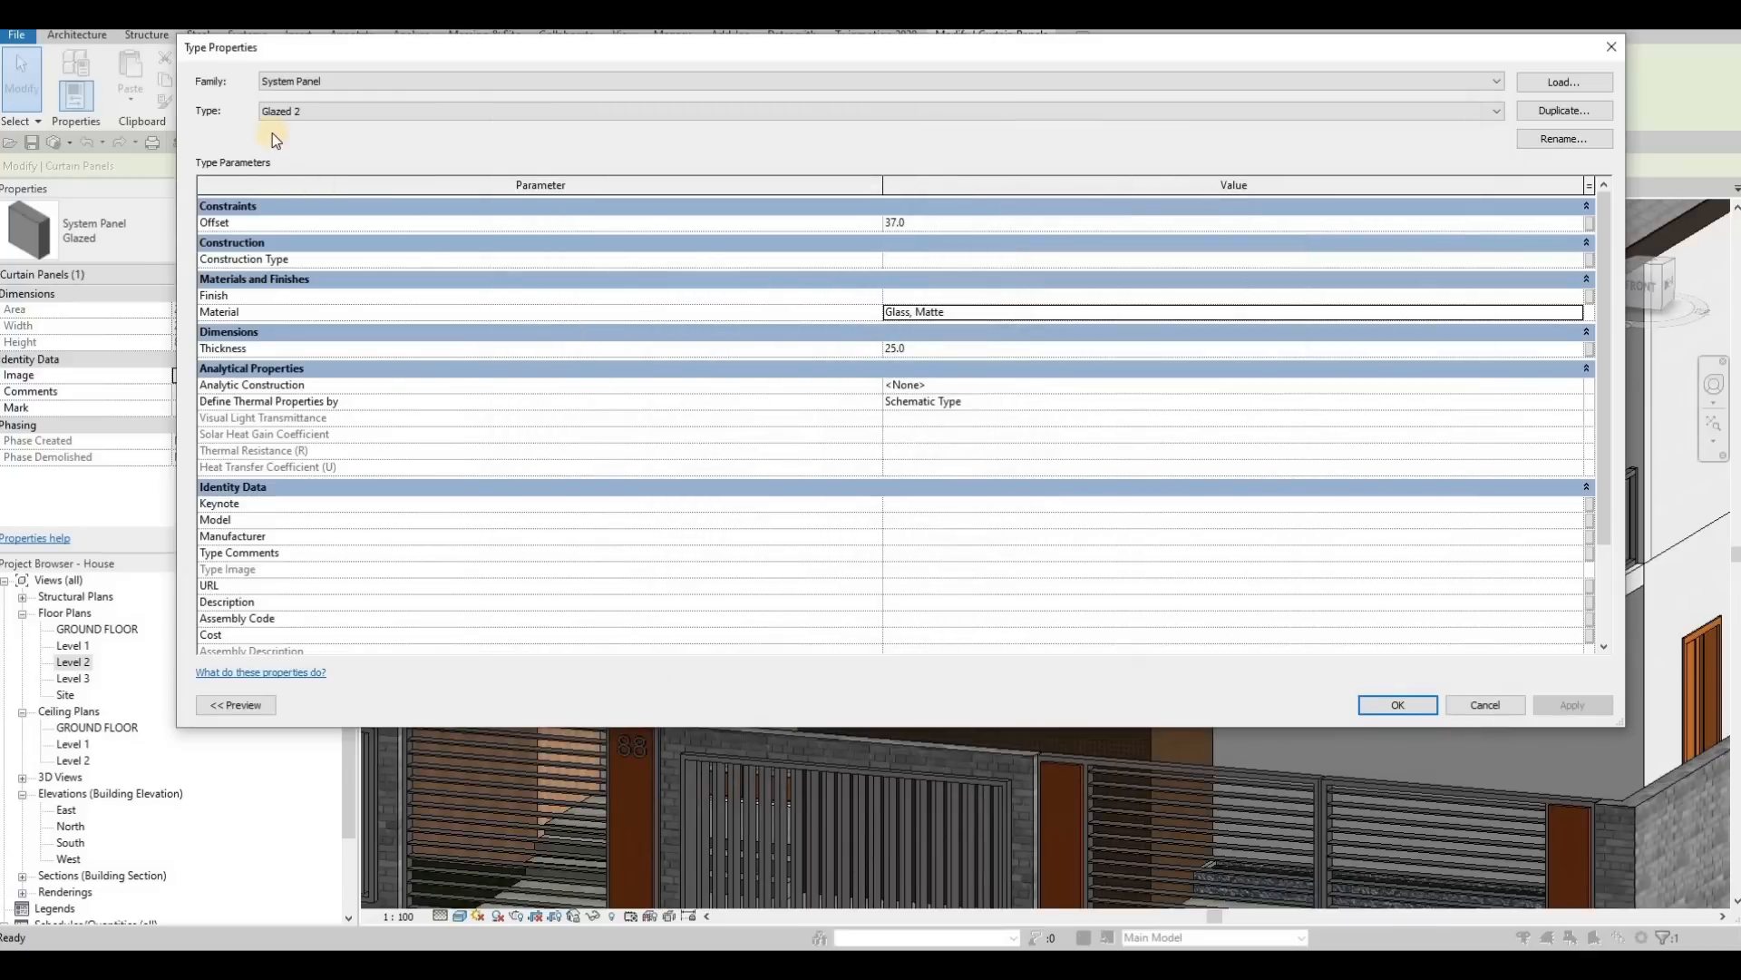
{"action": "left_click", "coordinate": [1386, 707]}
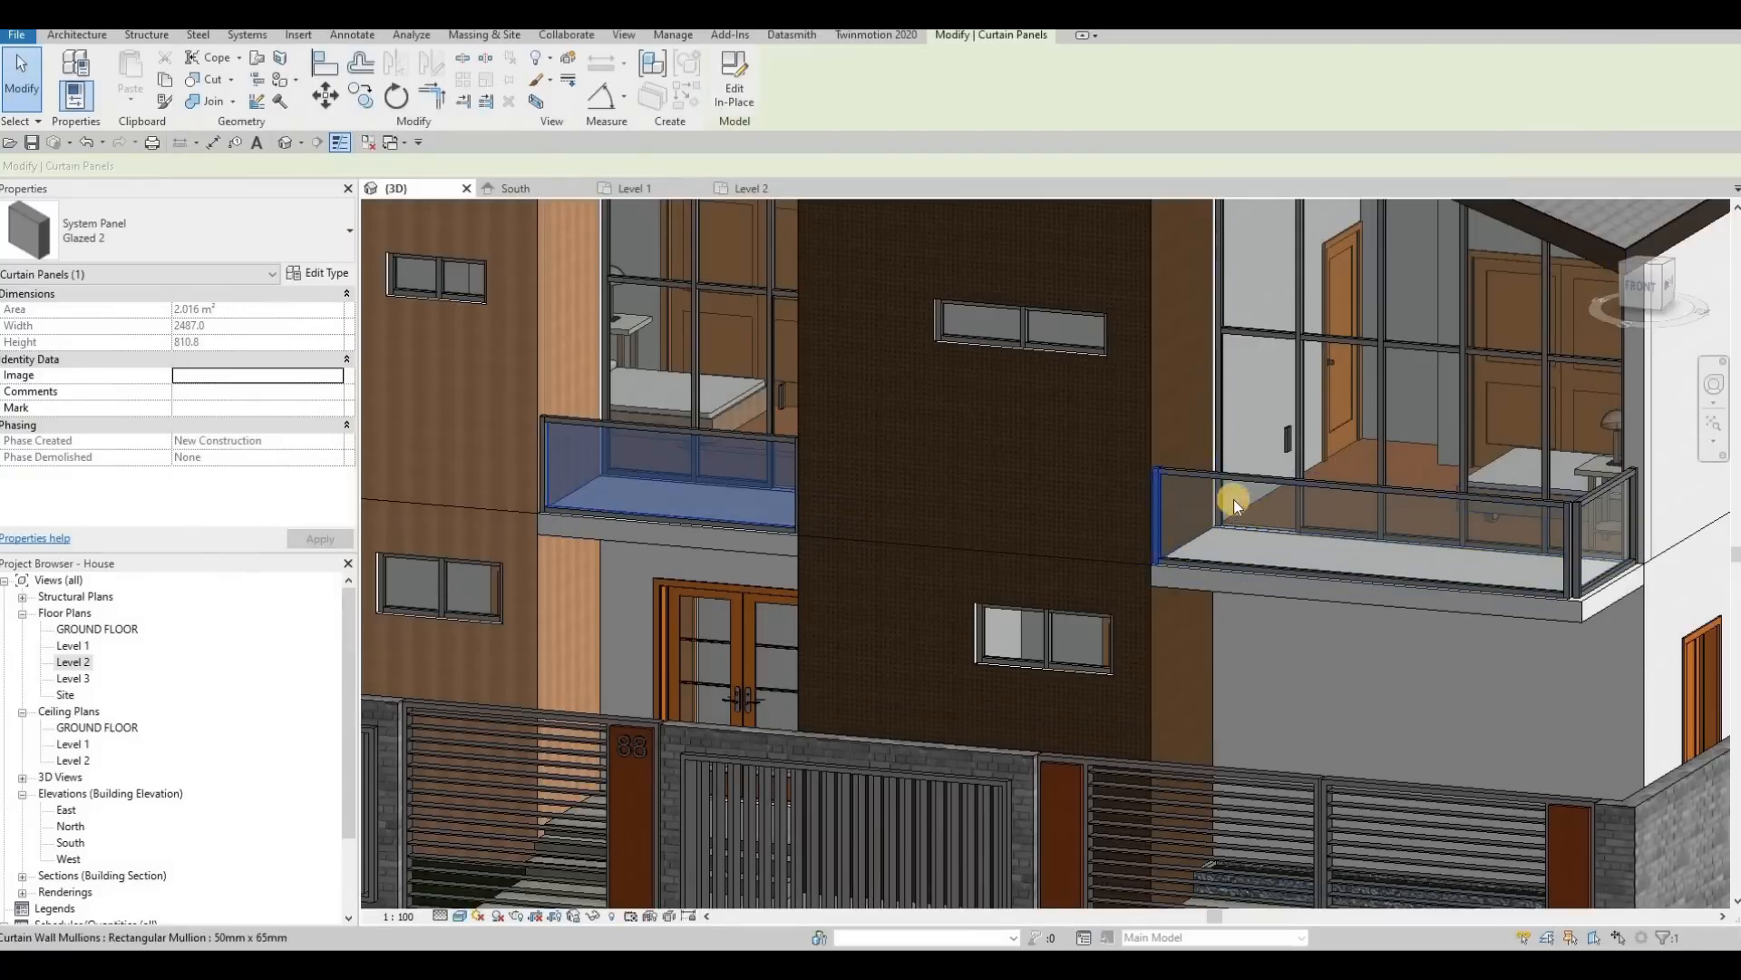
{"action": "key", "text": "Escape"}
{"action": "key", "text": "Escape"}
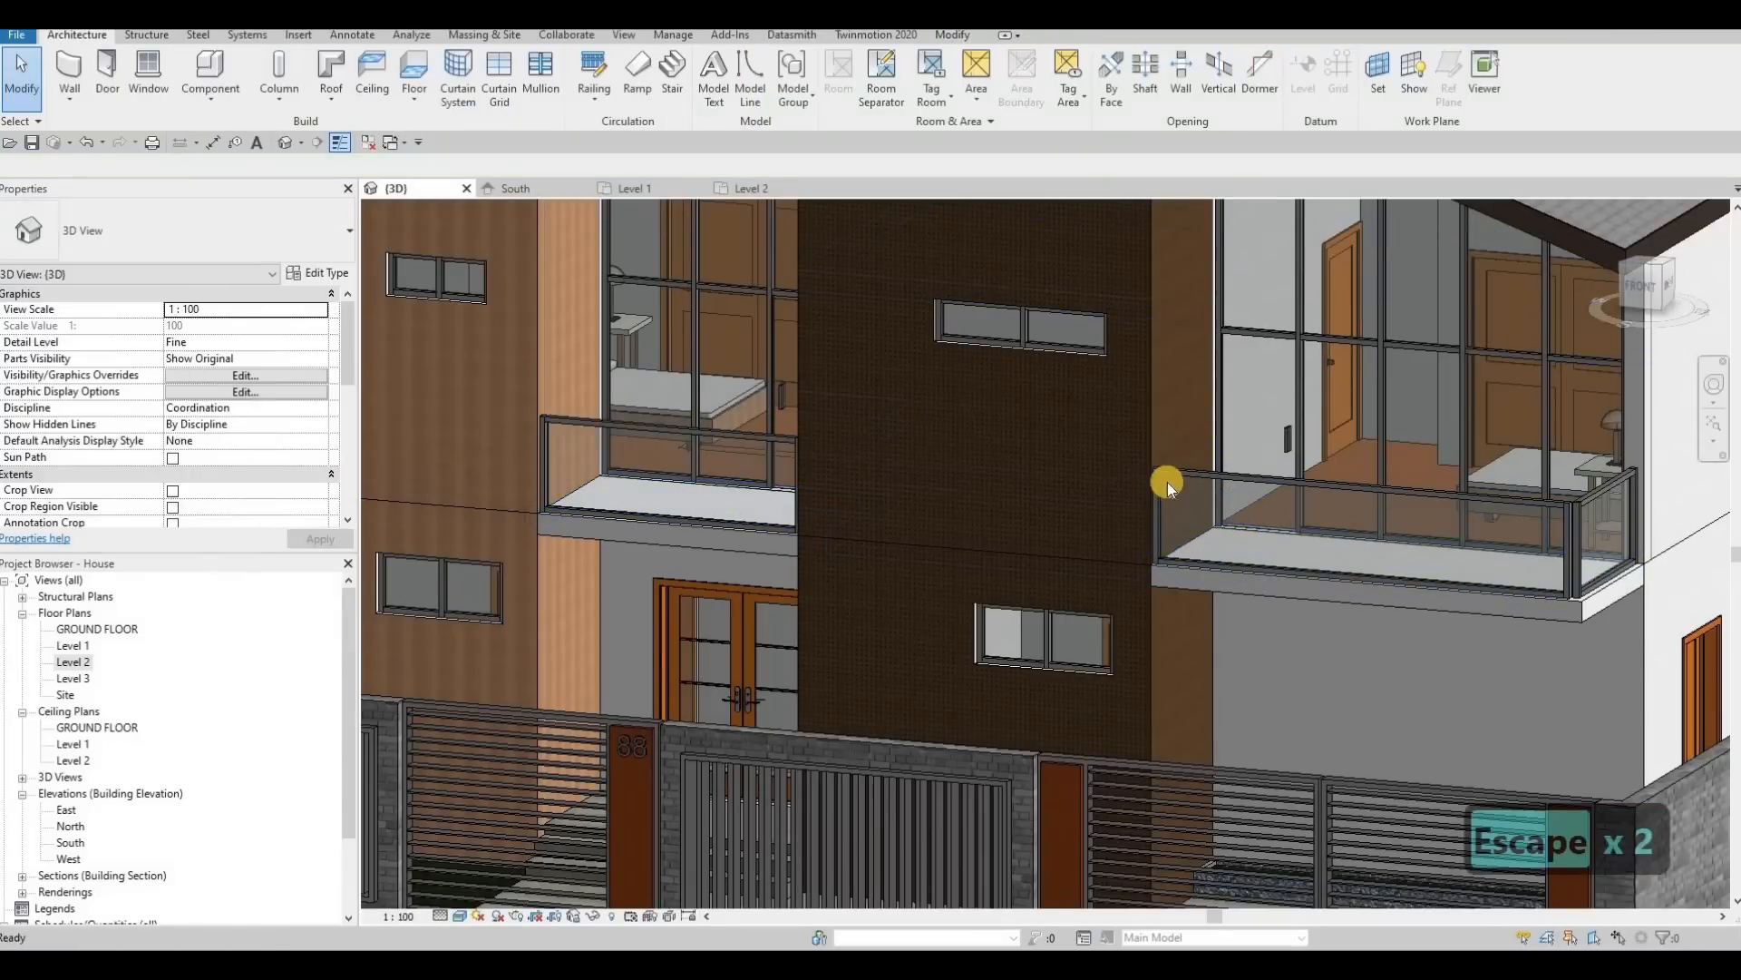
Step: Change the Glazed 2 panel type's material to Glass, Green from the AEC Materials glass library using the railing panel above the entrance door
{"action": "left_click", "coordinate": [715, 447]}
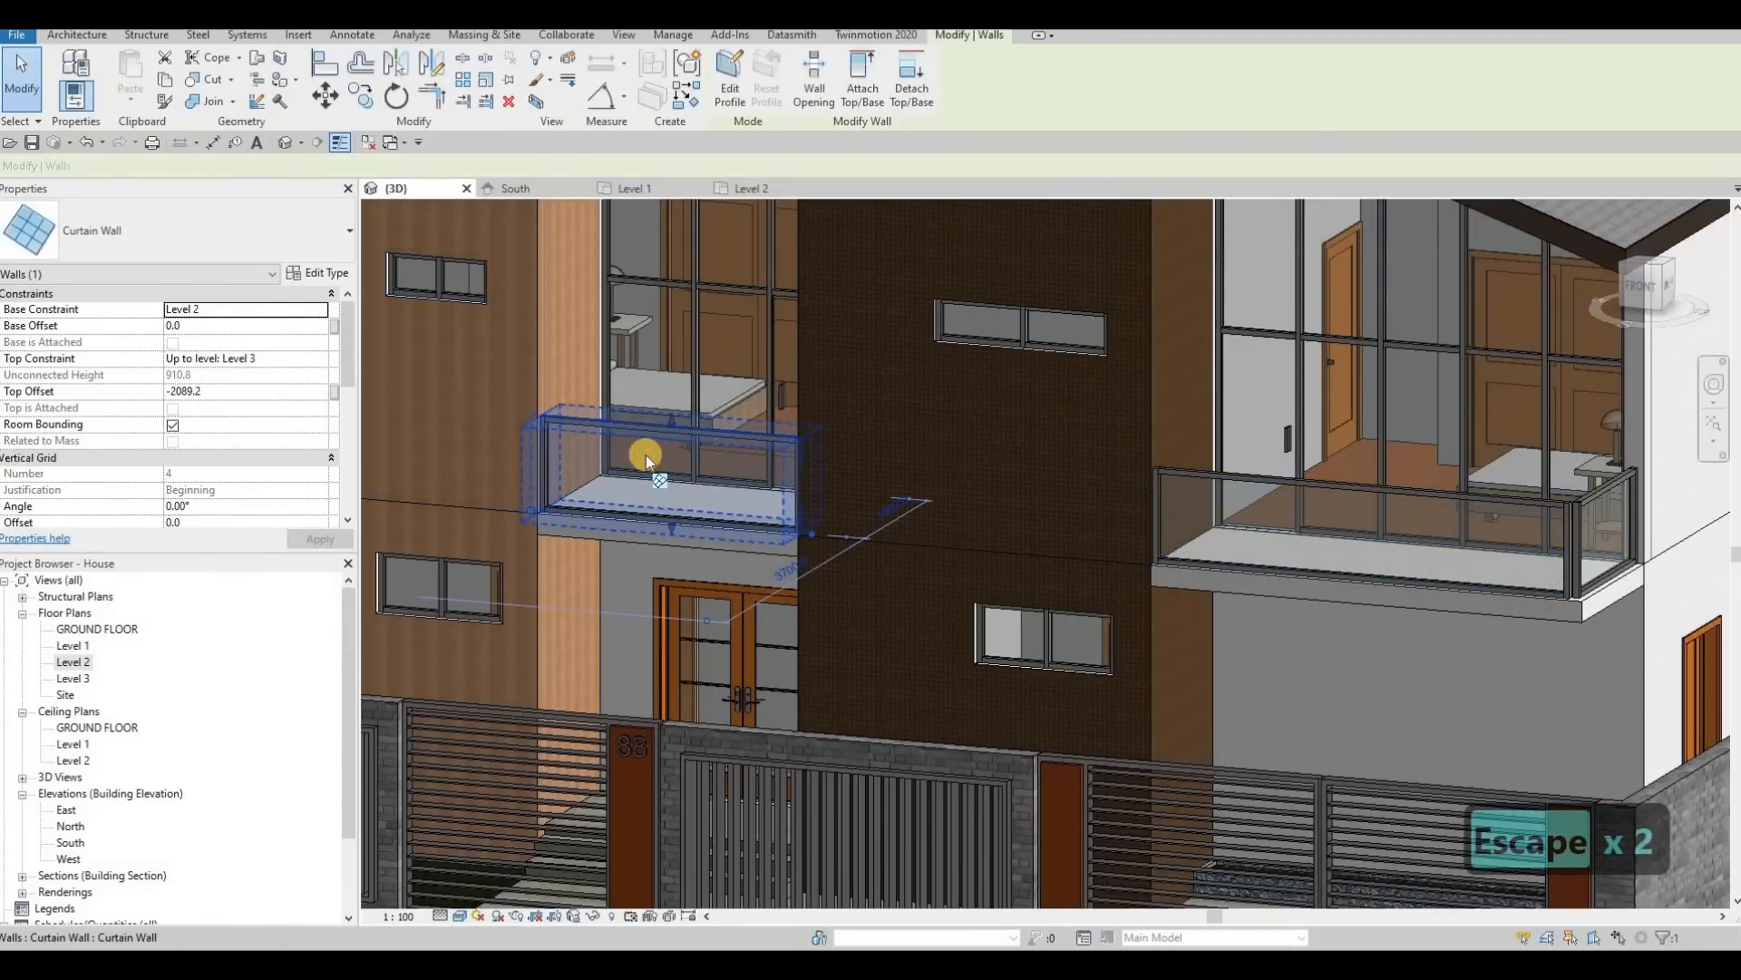
{"action": "key", "text": "Escape"}
{"action": "key", "text": "Escape"}
{"action": "key", "text": "Tab"}
{"action": "key", "text": "Tab"}
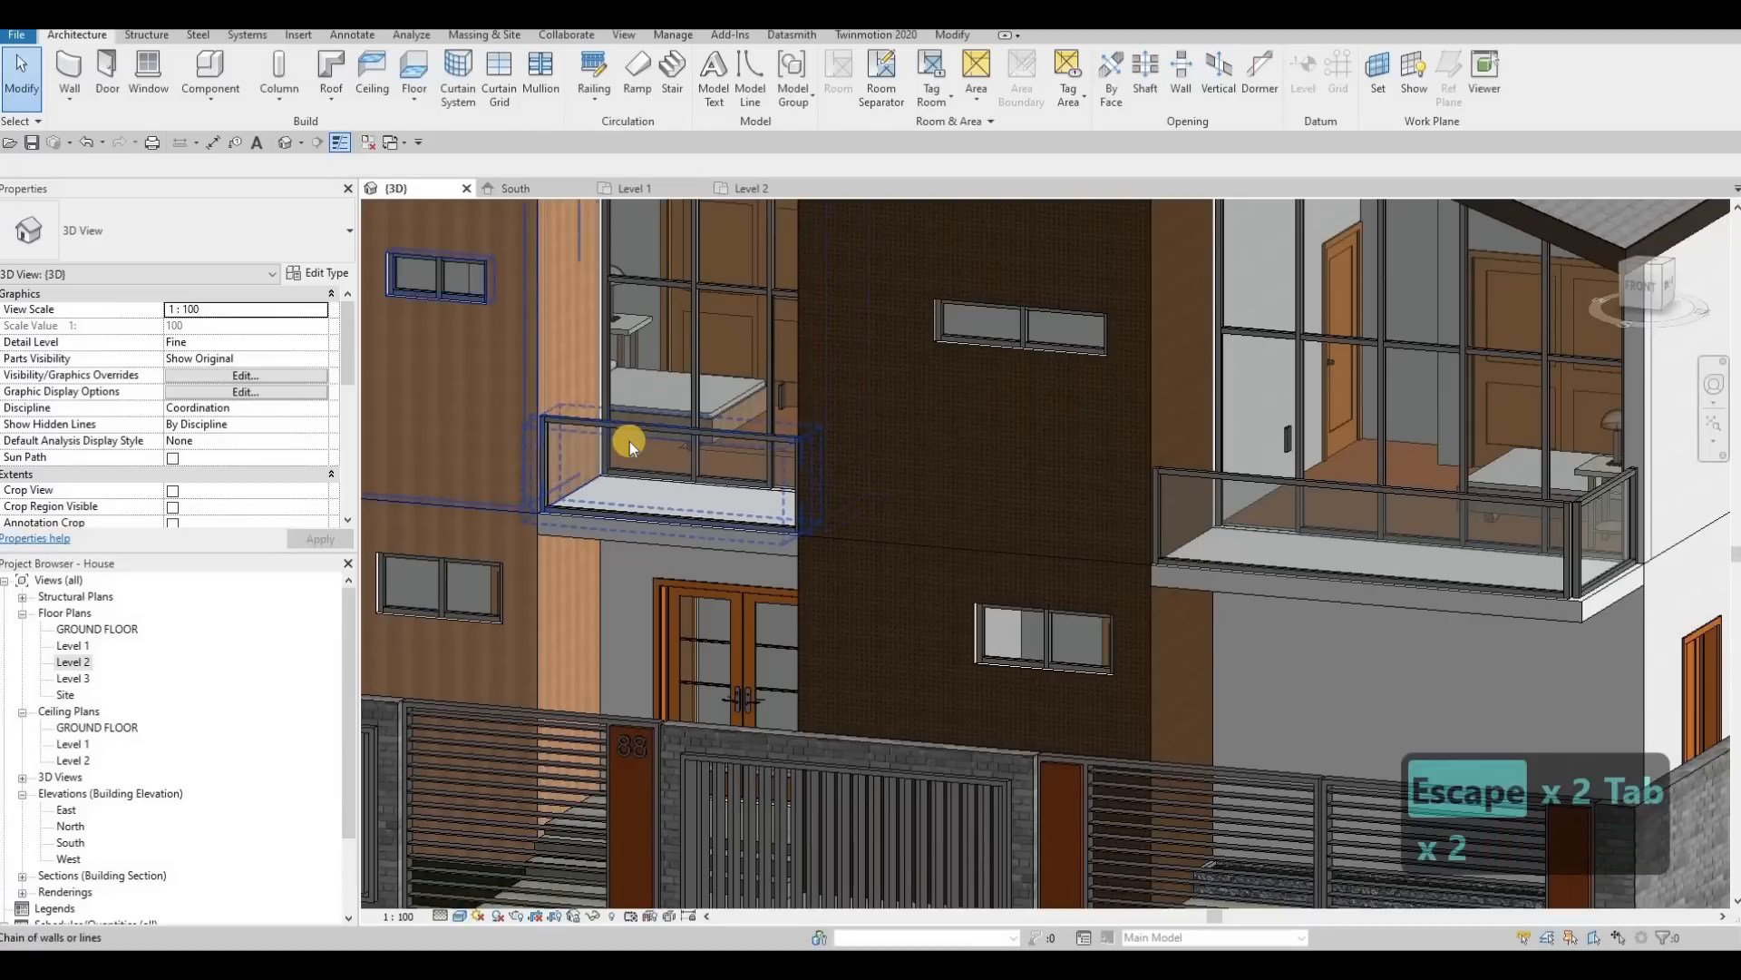
{"action": "key", "text": "Tab"}
{"action": "left_click", "coordinate": [630, 441]}
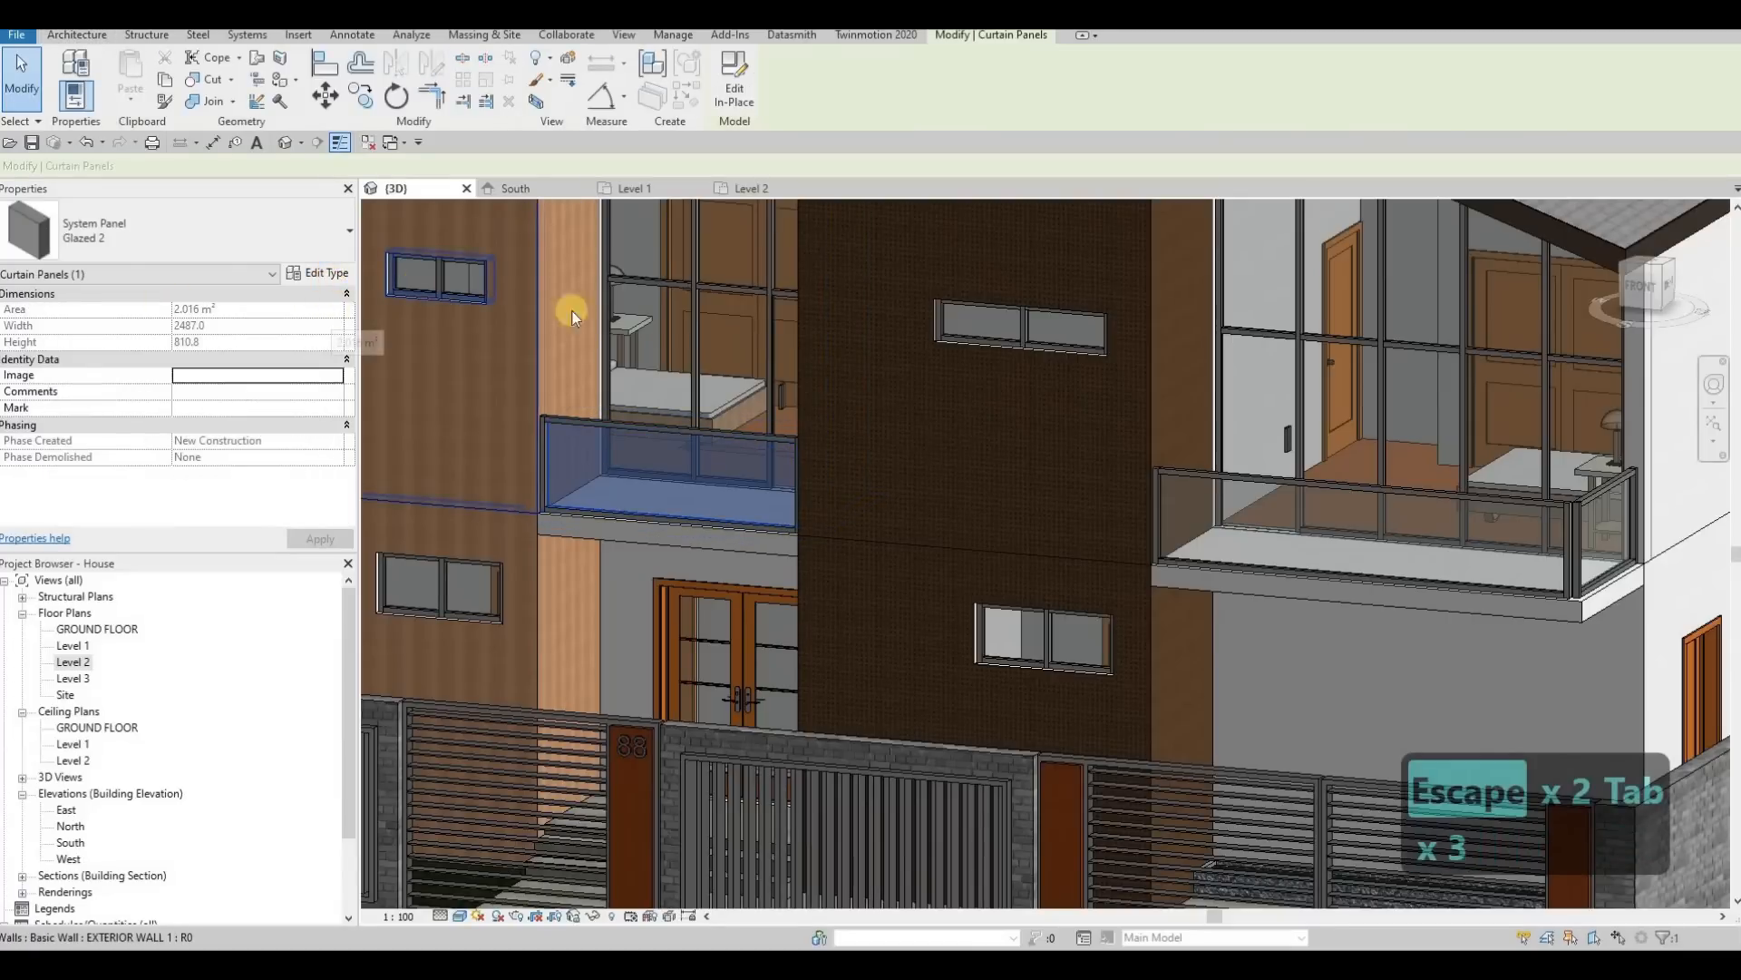
{"action": "left_click", "coordinate": [329, 276]}
{"action": "left_click", "coordinate": [1442, 314]}
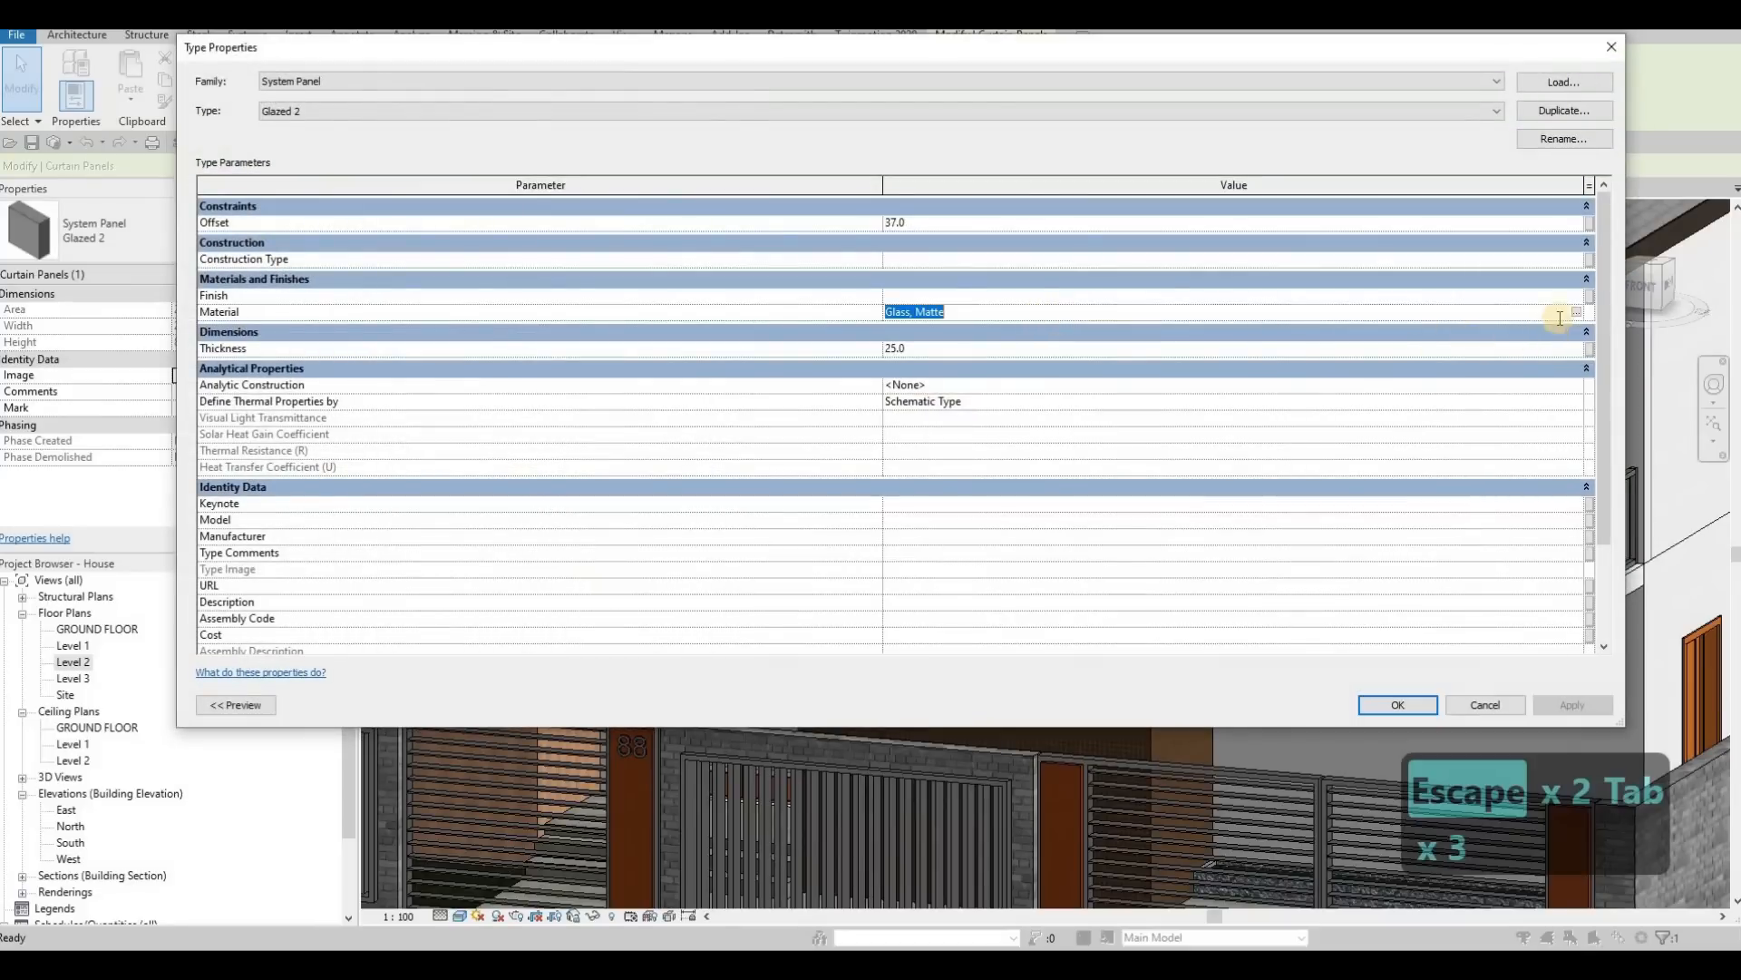
{"action": "left_click", "coordinate": [1578, 311]}
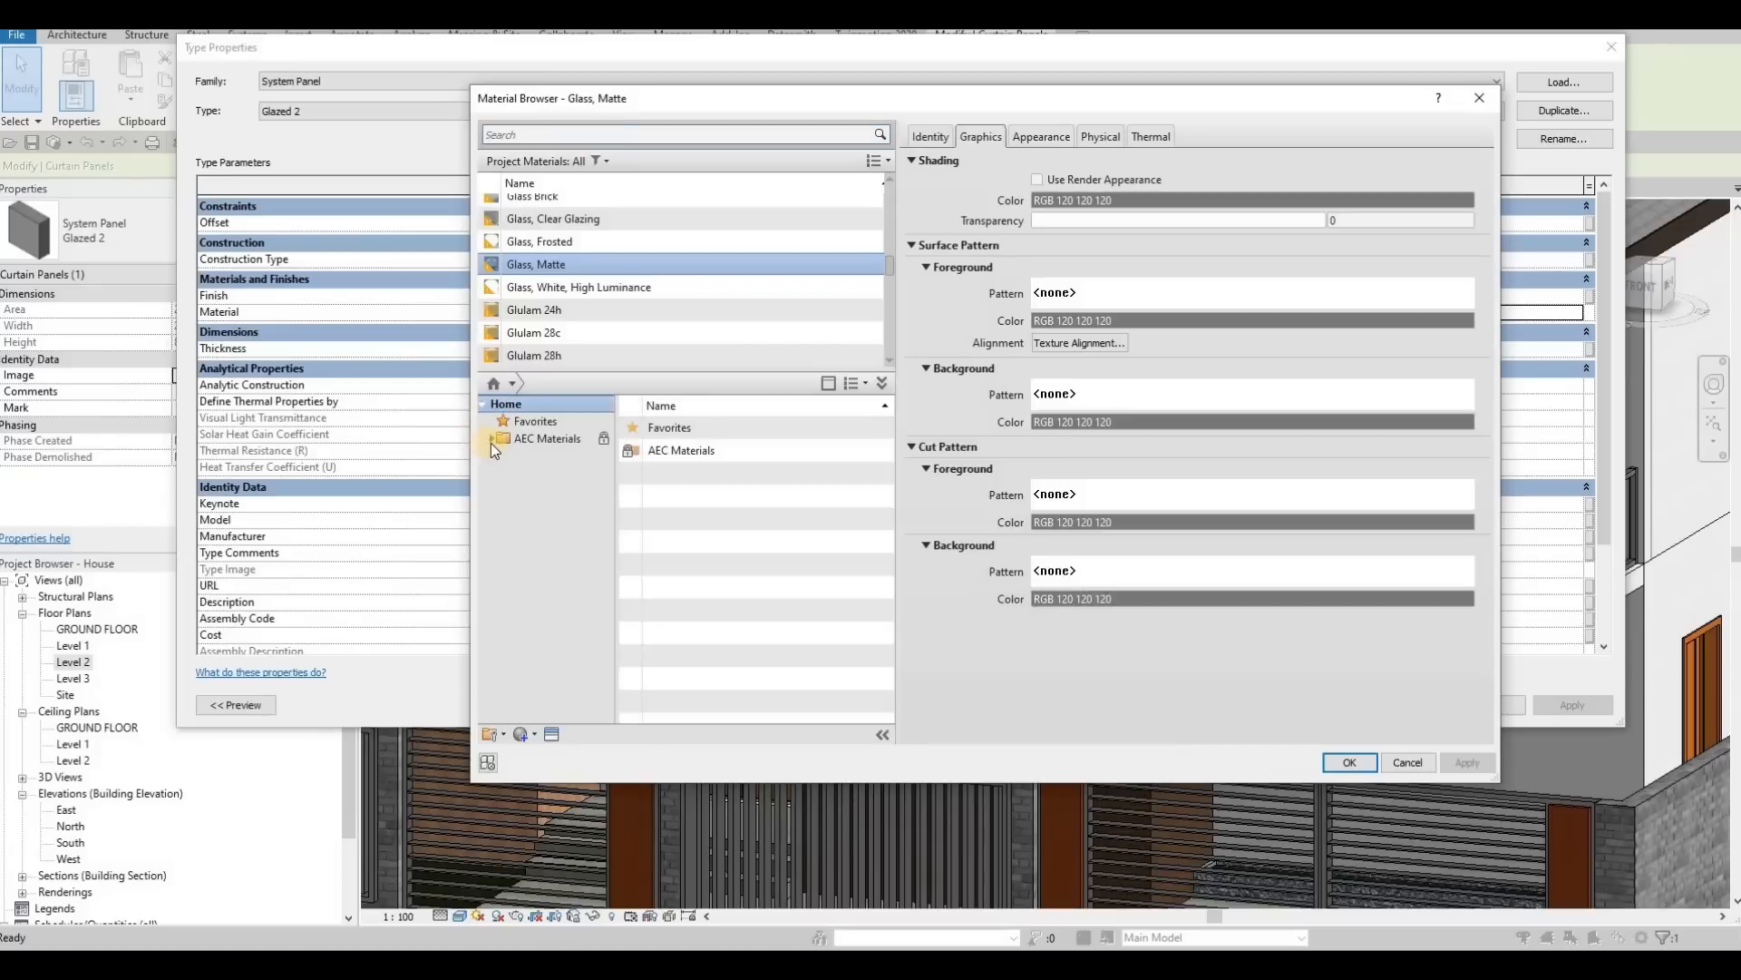
{"action": "left_click", "coordinate": [491, 440]}
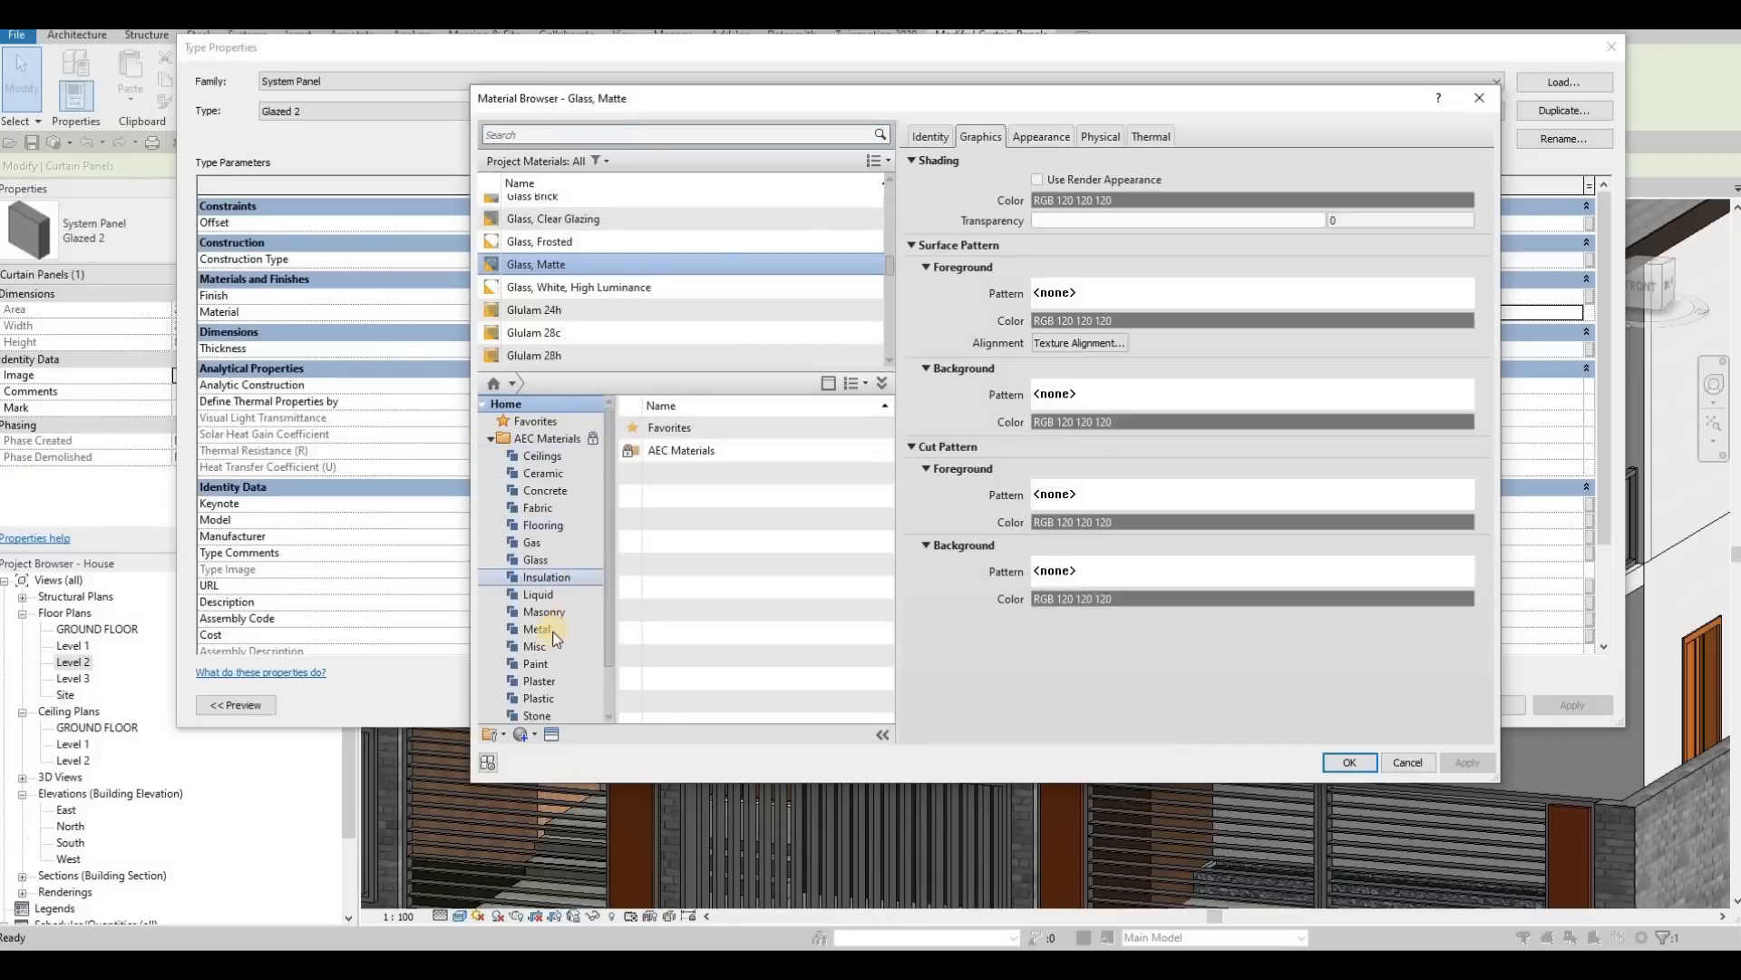
{"action": "left_click", "coordinate": [537, 559]}
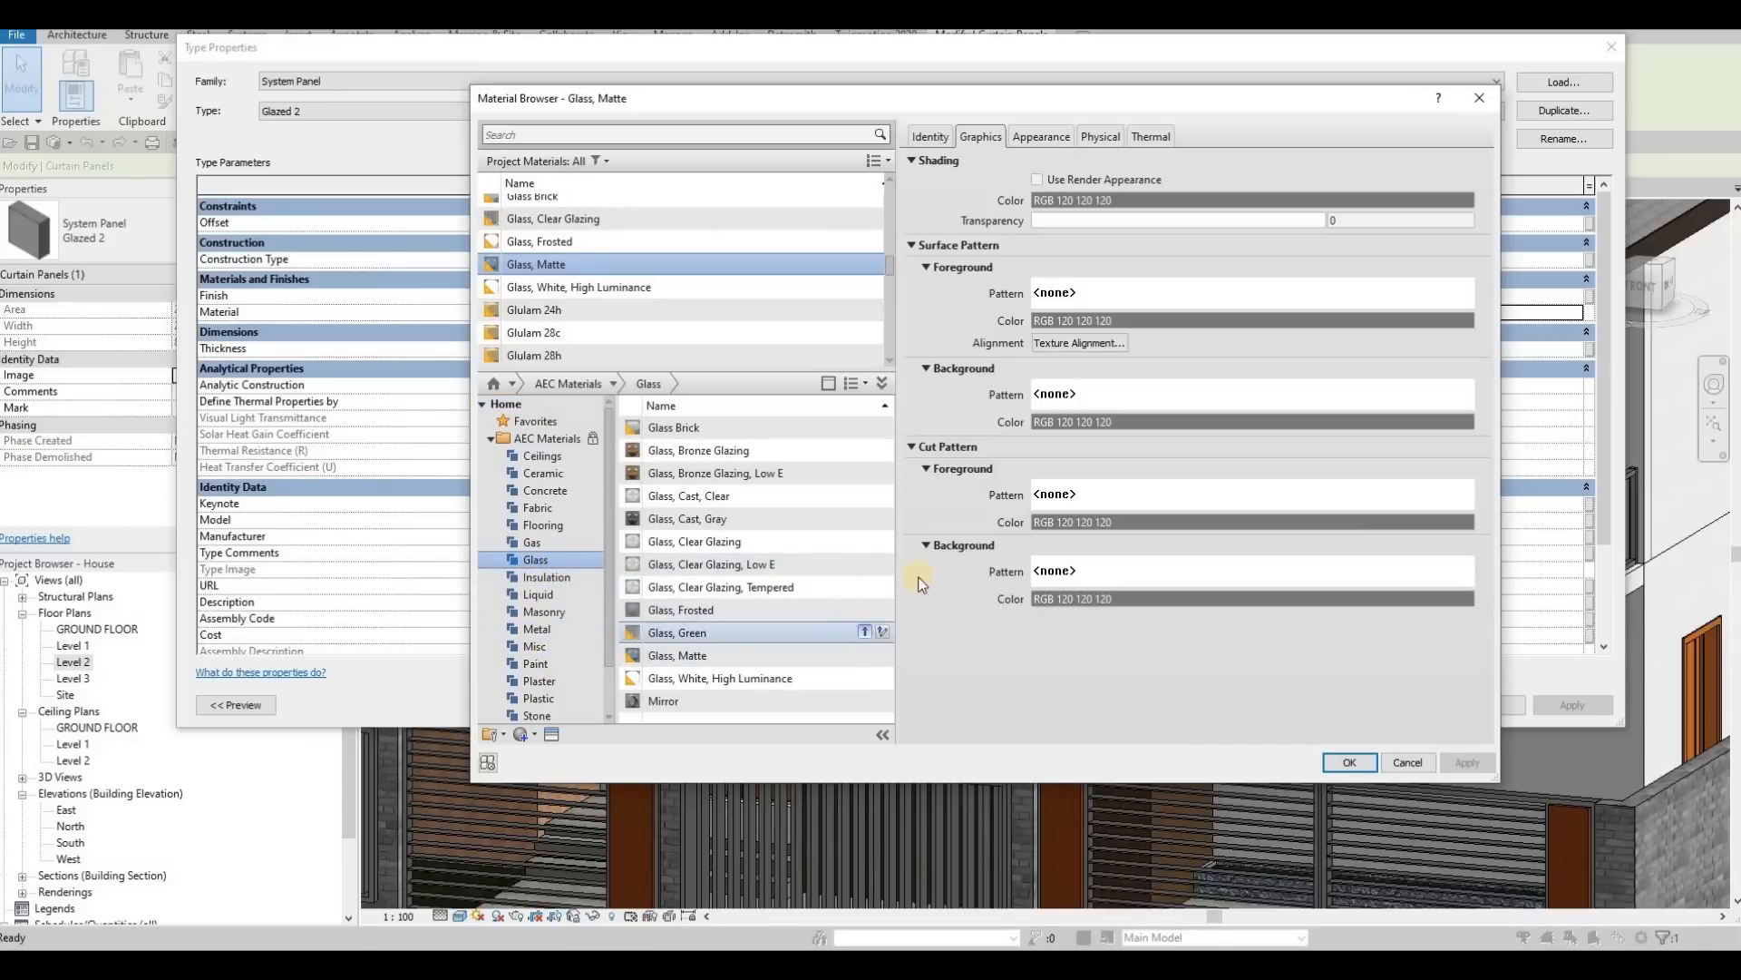
{"action": "left_click", "coordinate": [1359, 753]}
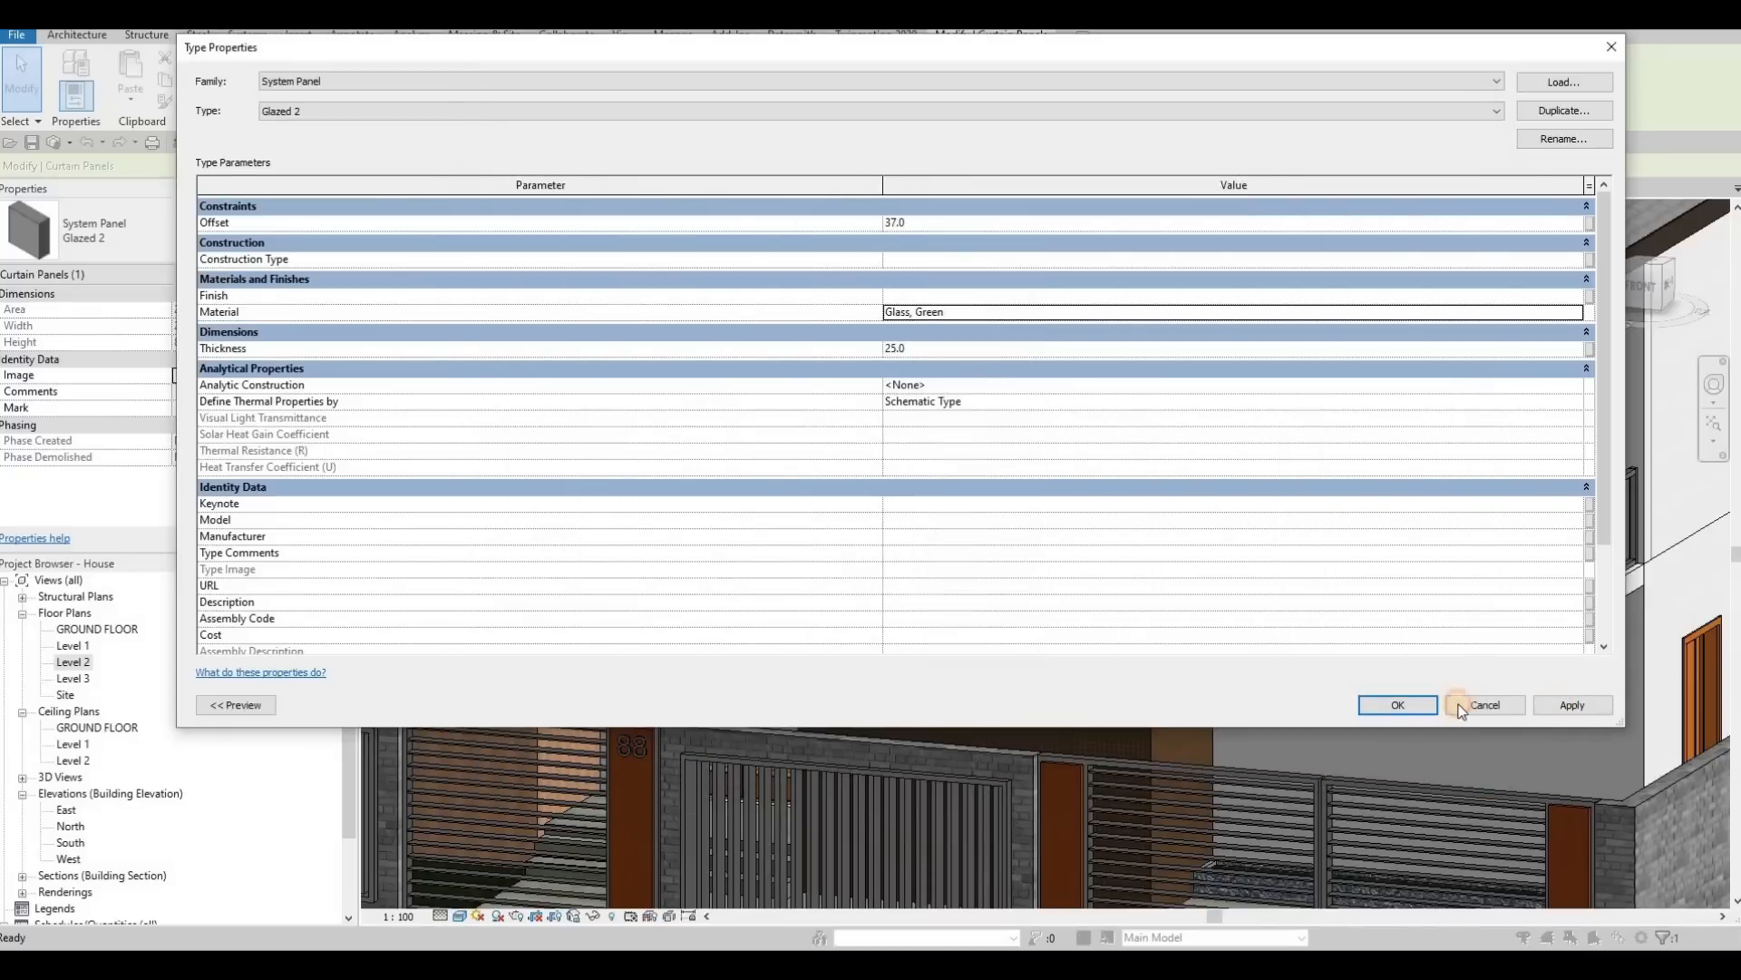
{"action": "left_click", "coordinate": [1412, 704]}
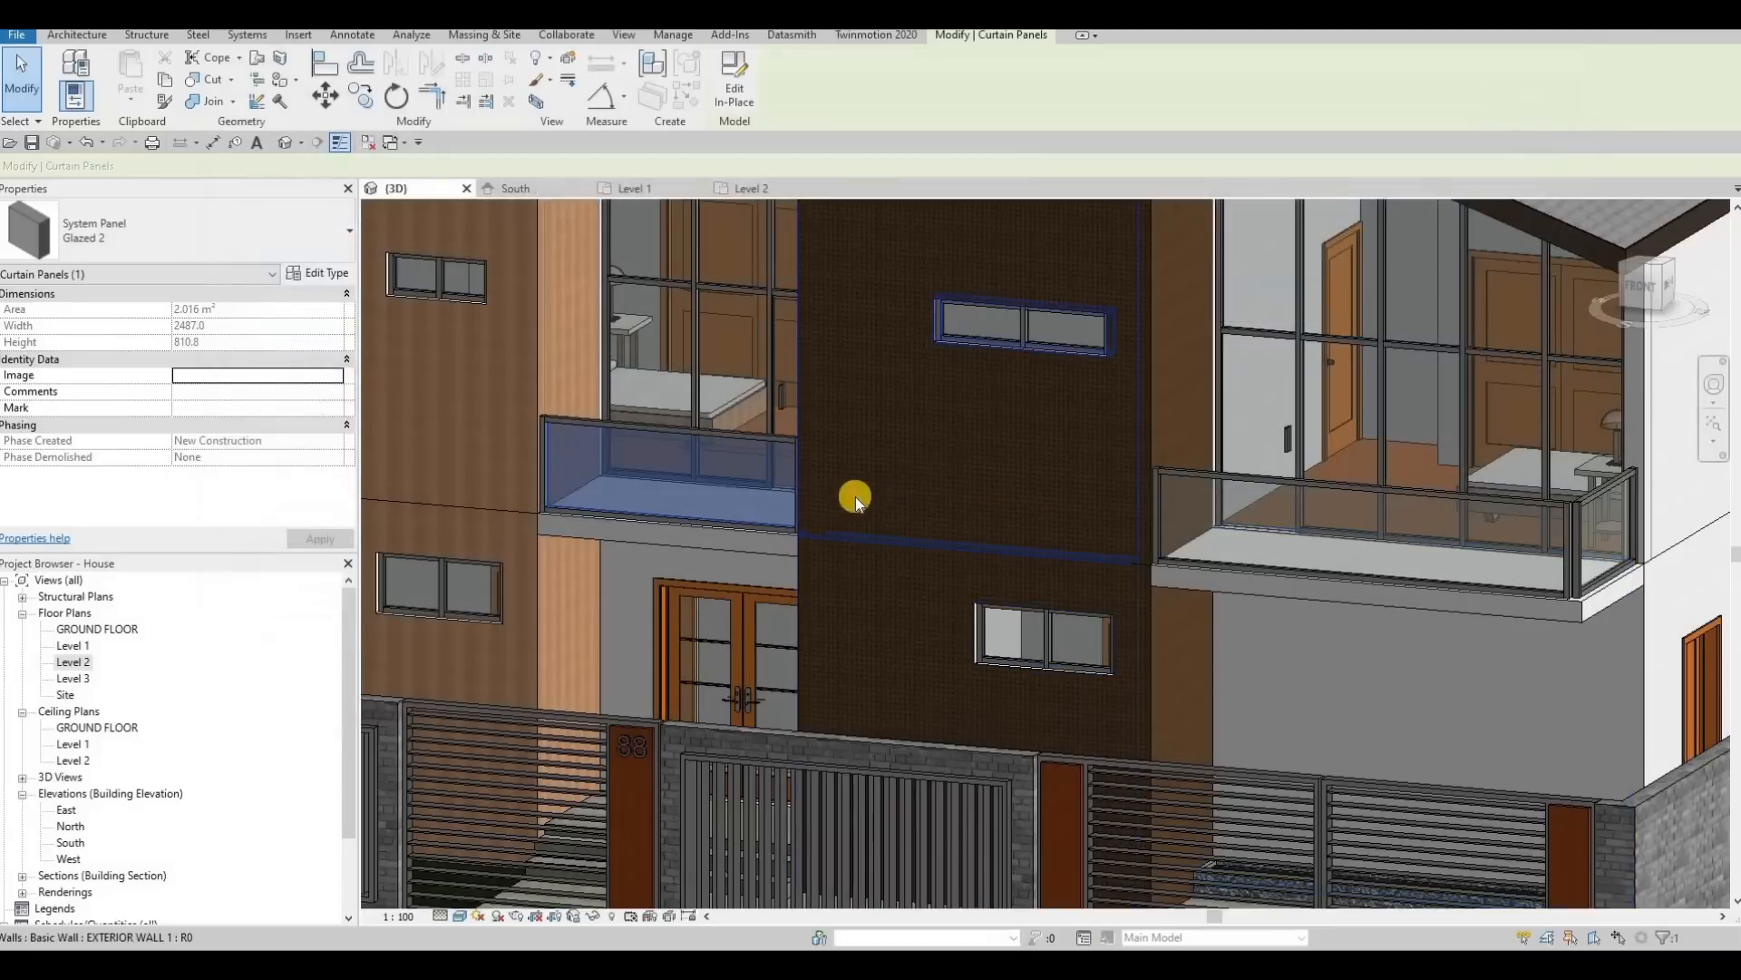
{"action": "key", "text": "Escape"}
{"action": "key", "text": "Escape"}
Step: Switch the front railing panel of the driveway-side balcony to the Glazed 2 system panel type
{"action": "middle_click_drag", "start_coordinate": [1195, 513], "coordinate": [1087, 513]}
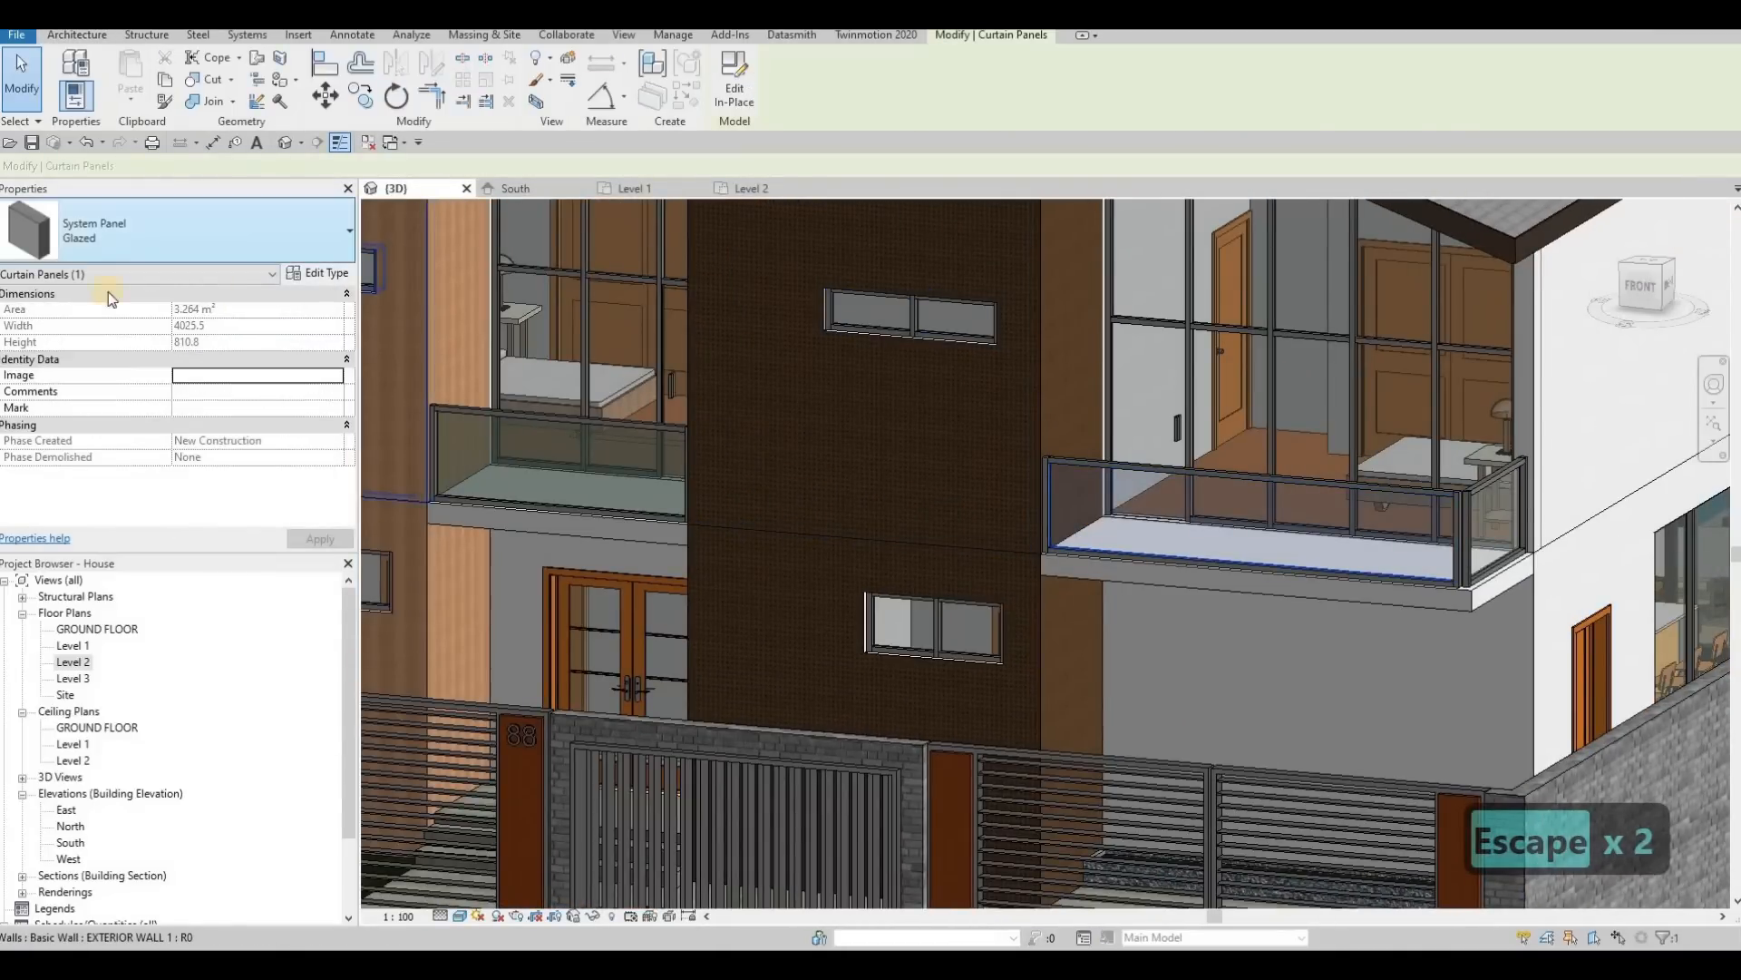
{"action": "left_click", "coordinate": [136, 232]}
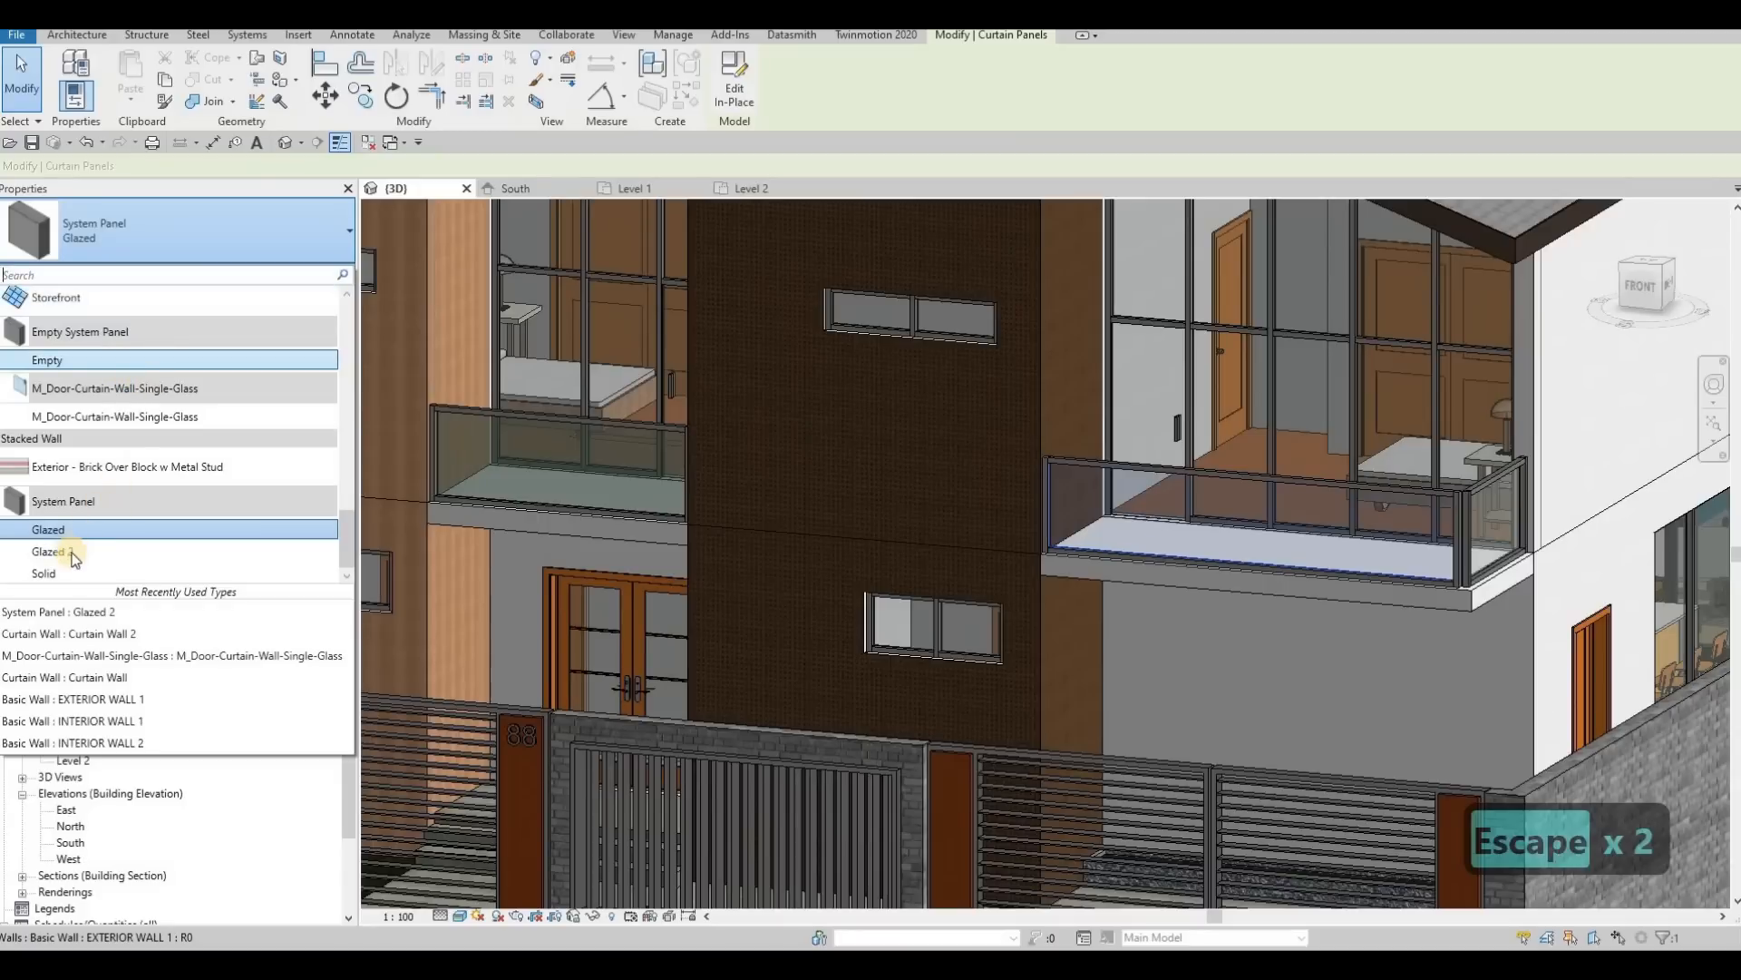
{"action": "left_click", "coordinate": [71, 551]}
{"action": "middle_click_drag", "start_coordinate": [1496, 530], "coordinate": [1314, 554]}
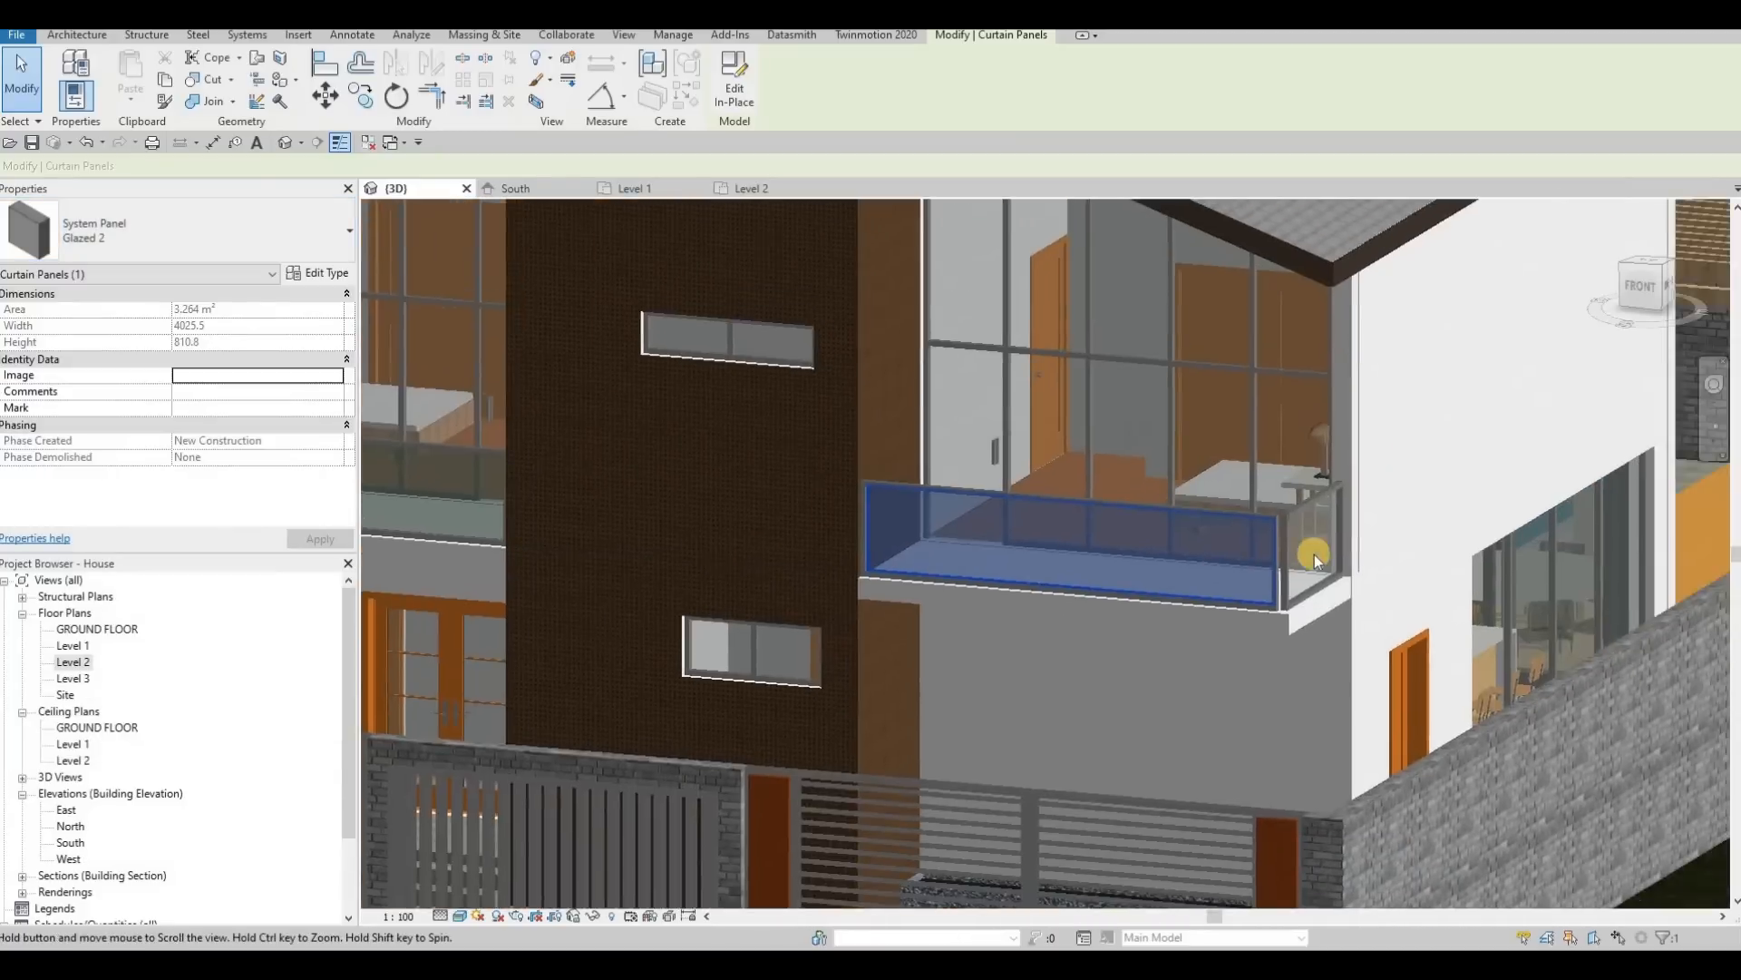
{"action": "key", "text": "Escape"}
{"action": "key", "text": "Escape"}
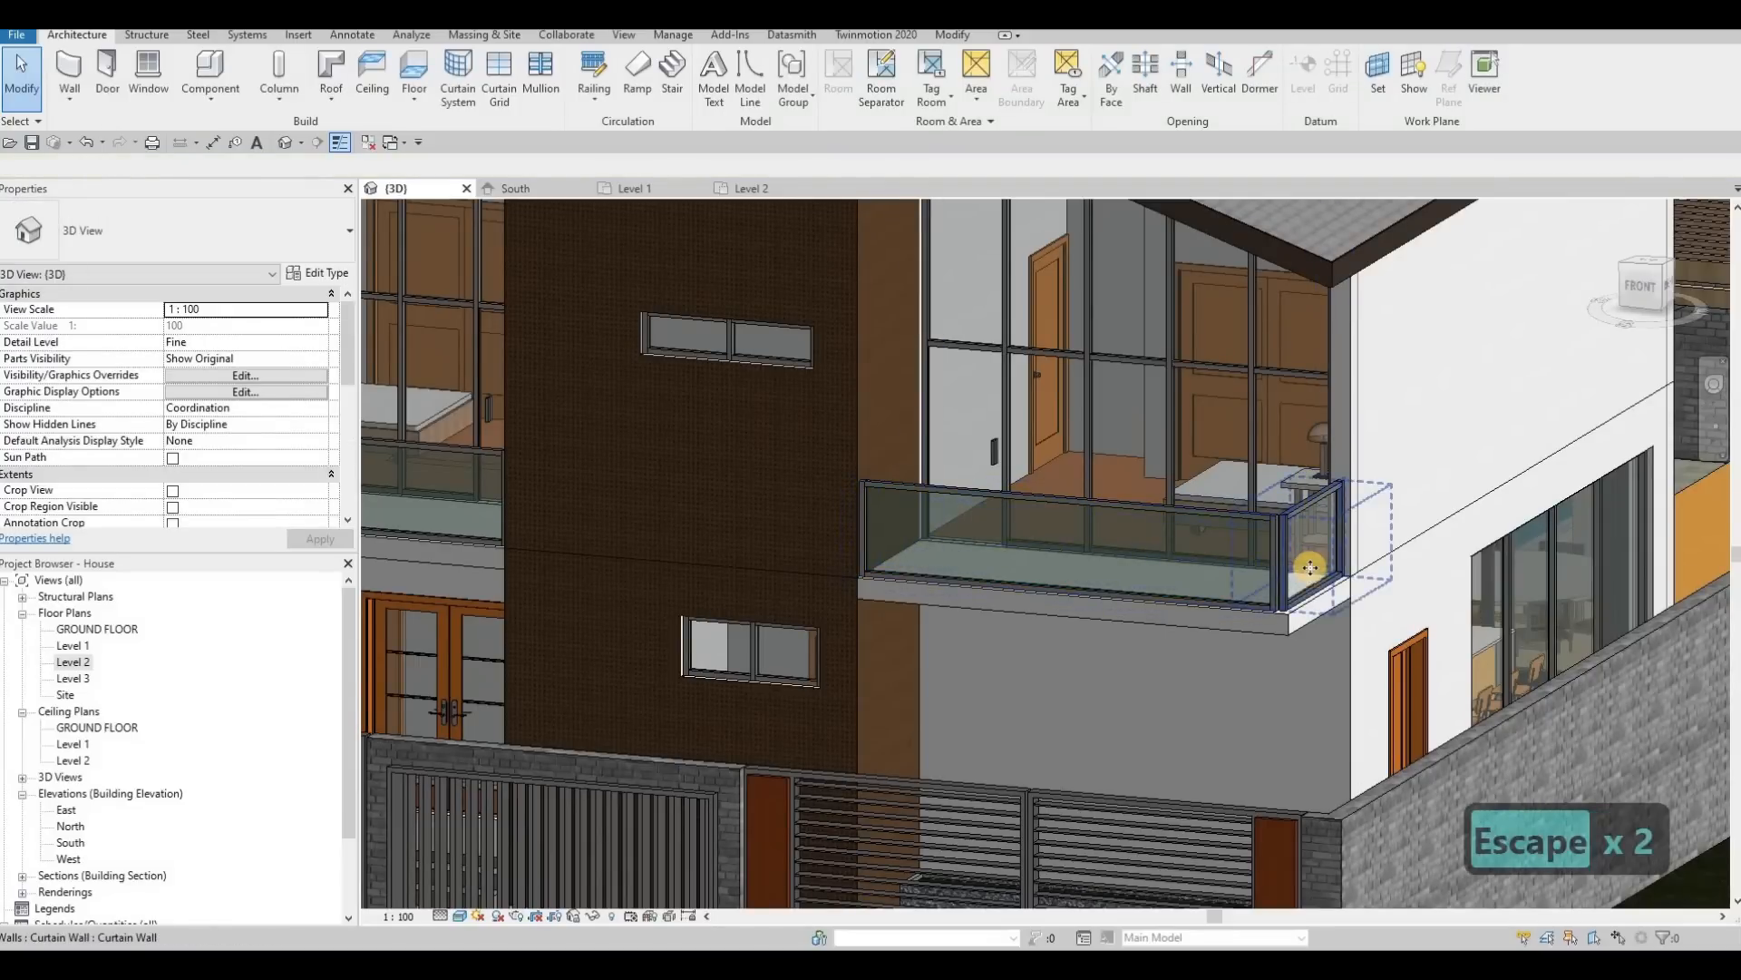
Step: Switch the side railing panel of the driveway-side balcony to the Glazed 2 system panel type
{"action": "left_click", "coordinate": [1311, 567]}
{"action": "key", "text": "Escape"}
{"action": "key", "text": "Tab"}
{"action": "key", "text": "Tab"}
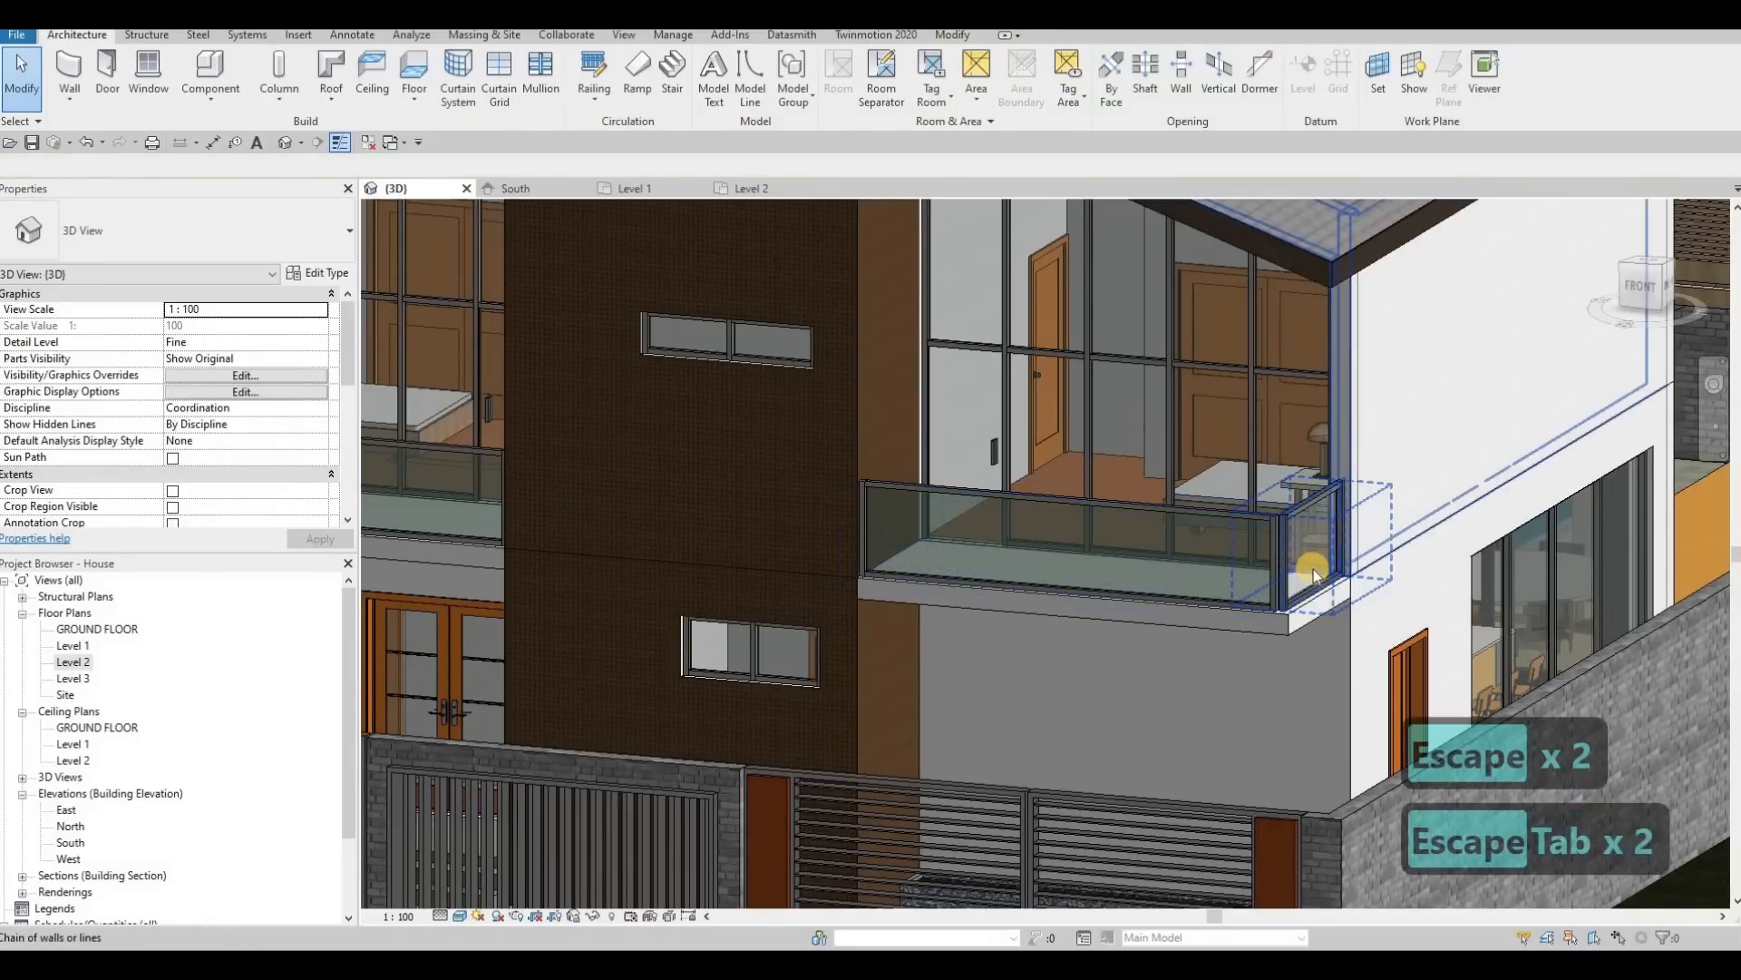
{"action": "key", "text": "Tab"}
{"action": "key", "text": "Tab"}
{"action": "key", "text": "Tab"}
{"action": "key", "text": "Tab"}
{"action": "key", "text": "Tab"}
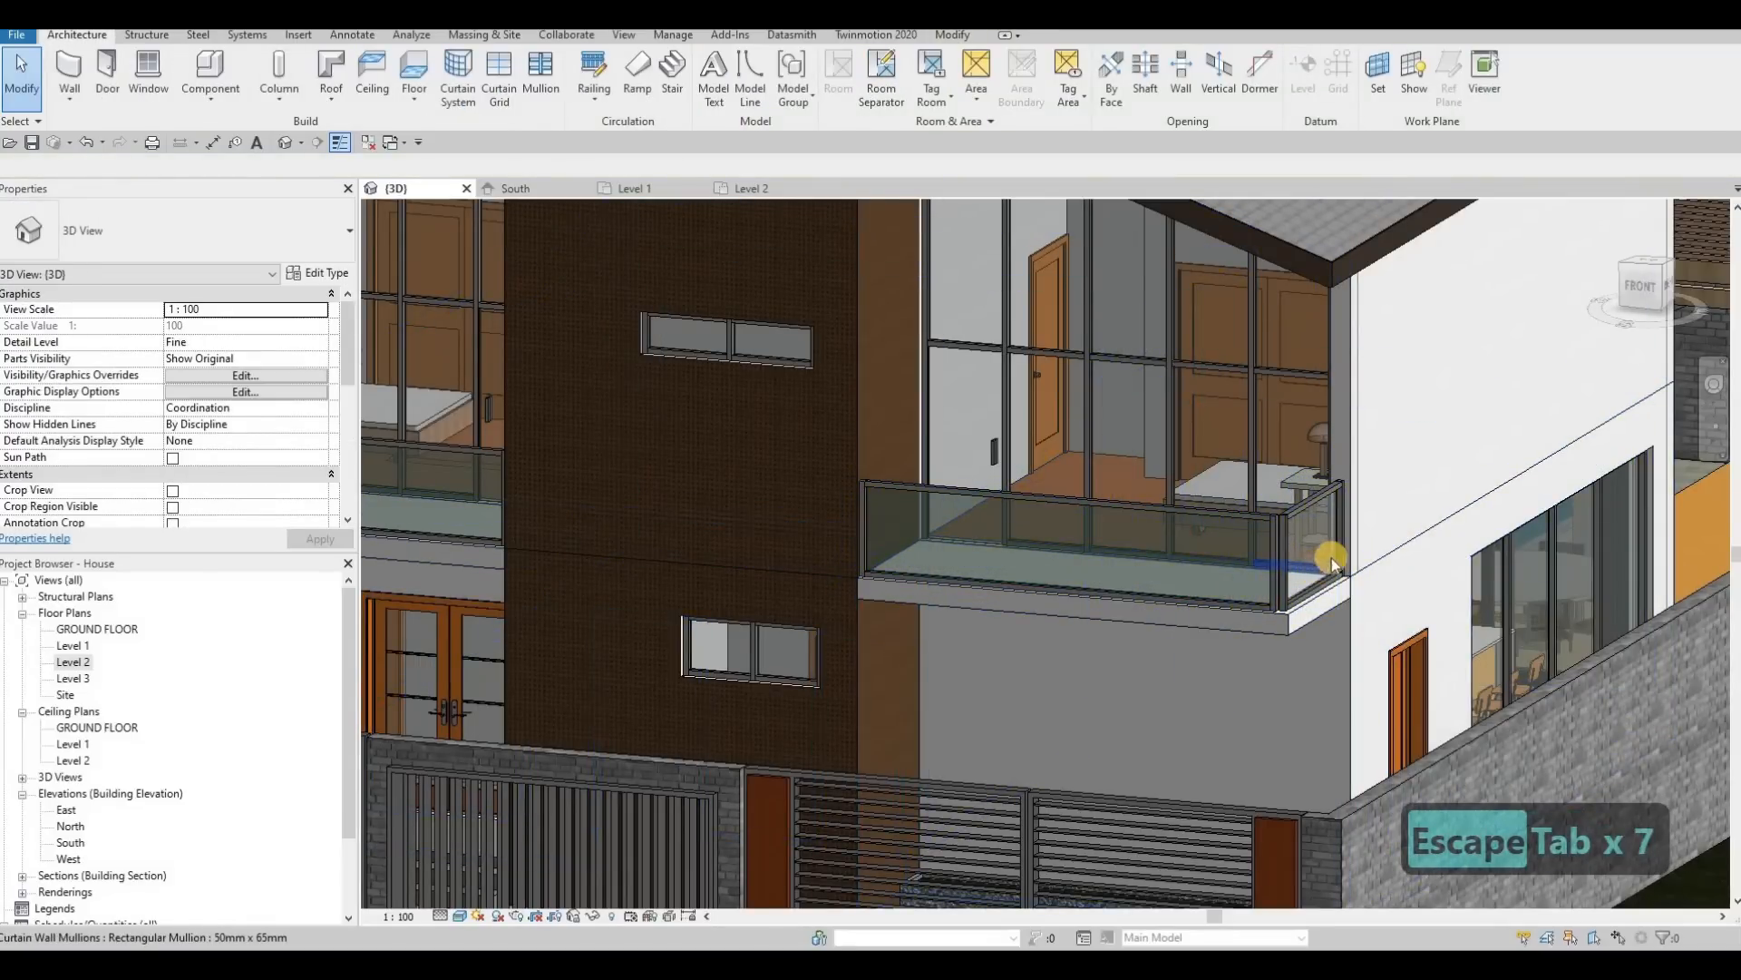
{"action": "key", "text": "Tab"}
{"action": "key", "text": "Tab"}
{"action": "scroll", "coordinate": [1315, 487], "scroll_direction": "up", "scroll_amount": 3}
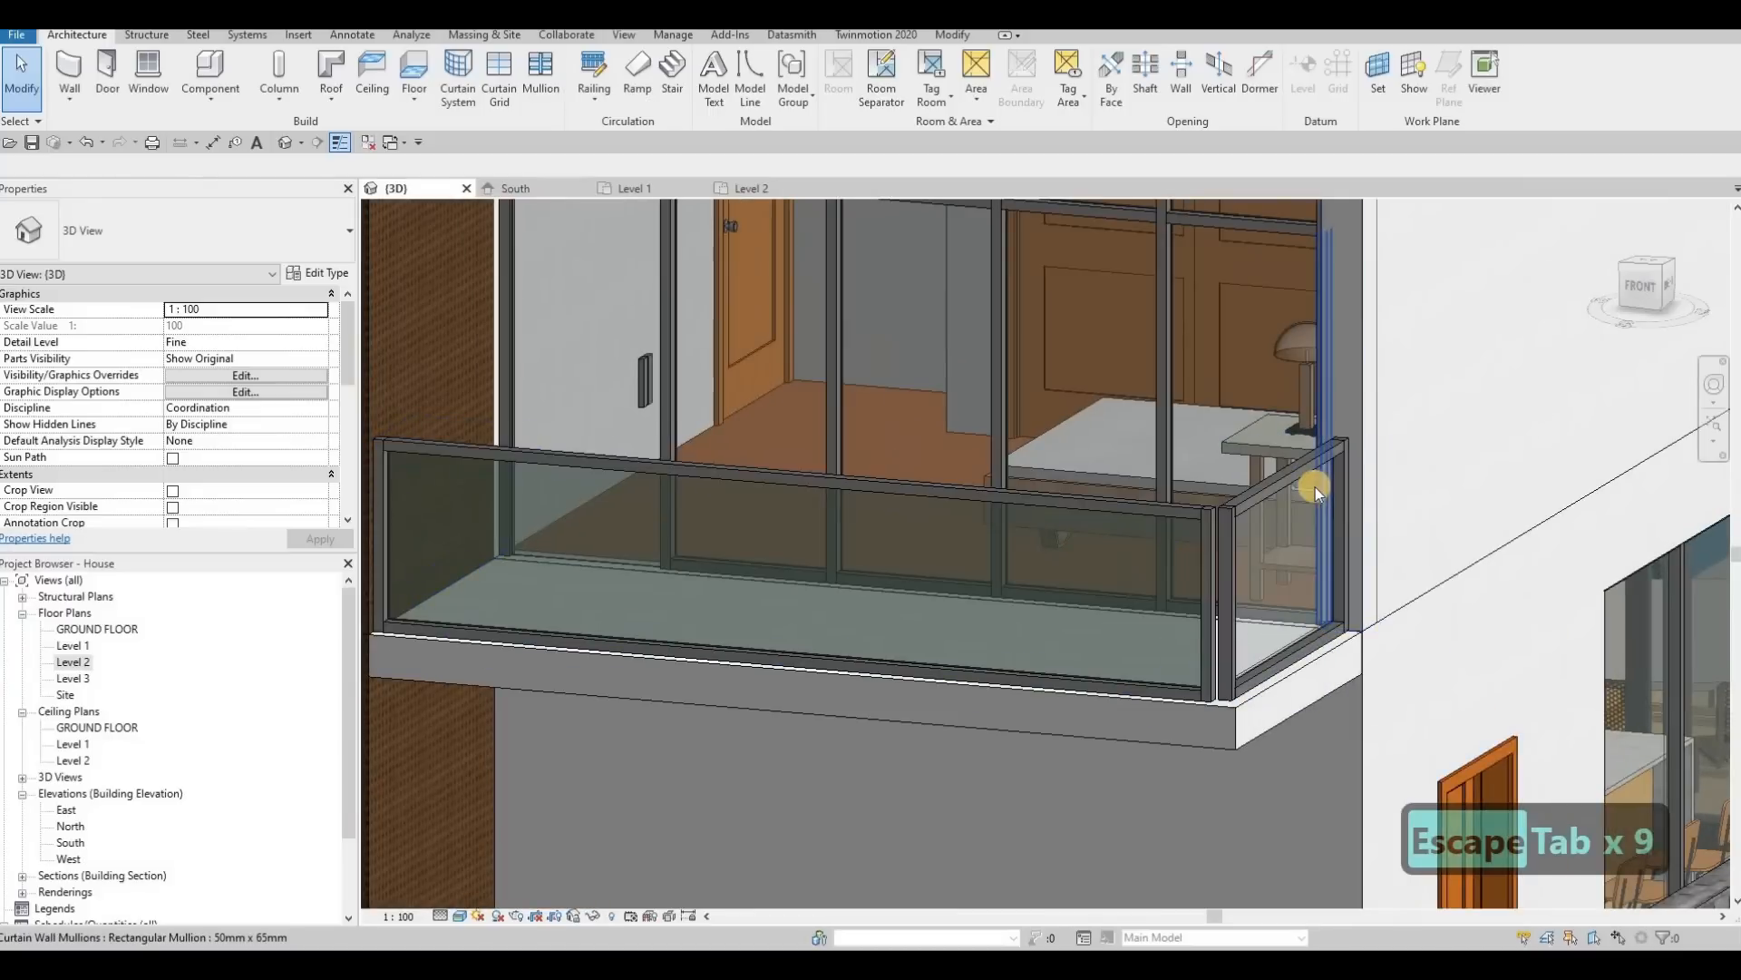
{"action": "key", "text": "Tab"}
{"action": "key", "text": "Tab"}
{"action": "key", "text": "Tab"}
{"action": "key", "text": "Tab"}
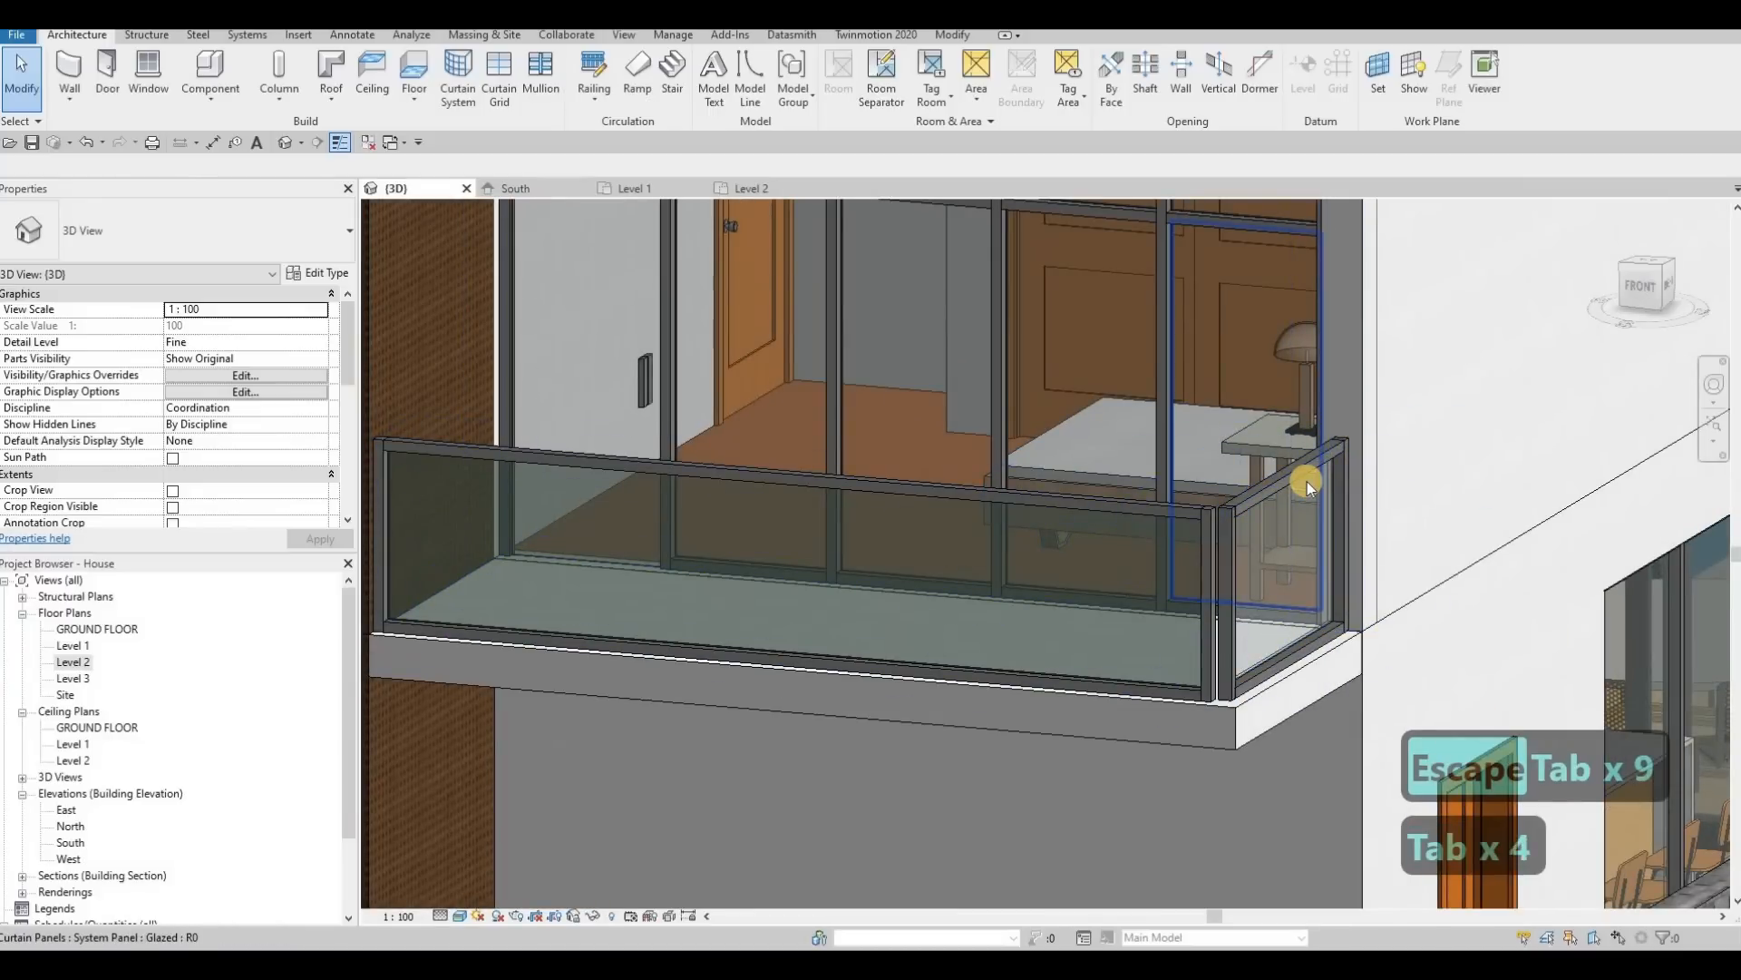
{"action": "key", "text": "Tab"}
{"action": "key", "text": "Tab"}
{"action": "key", "text": "Tab"}
{"action": "key", "text": "Tab"}
{"action": "key", "text": "Tab"}
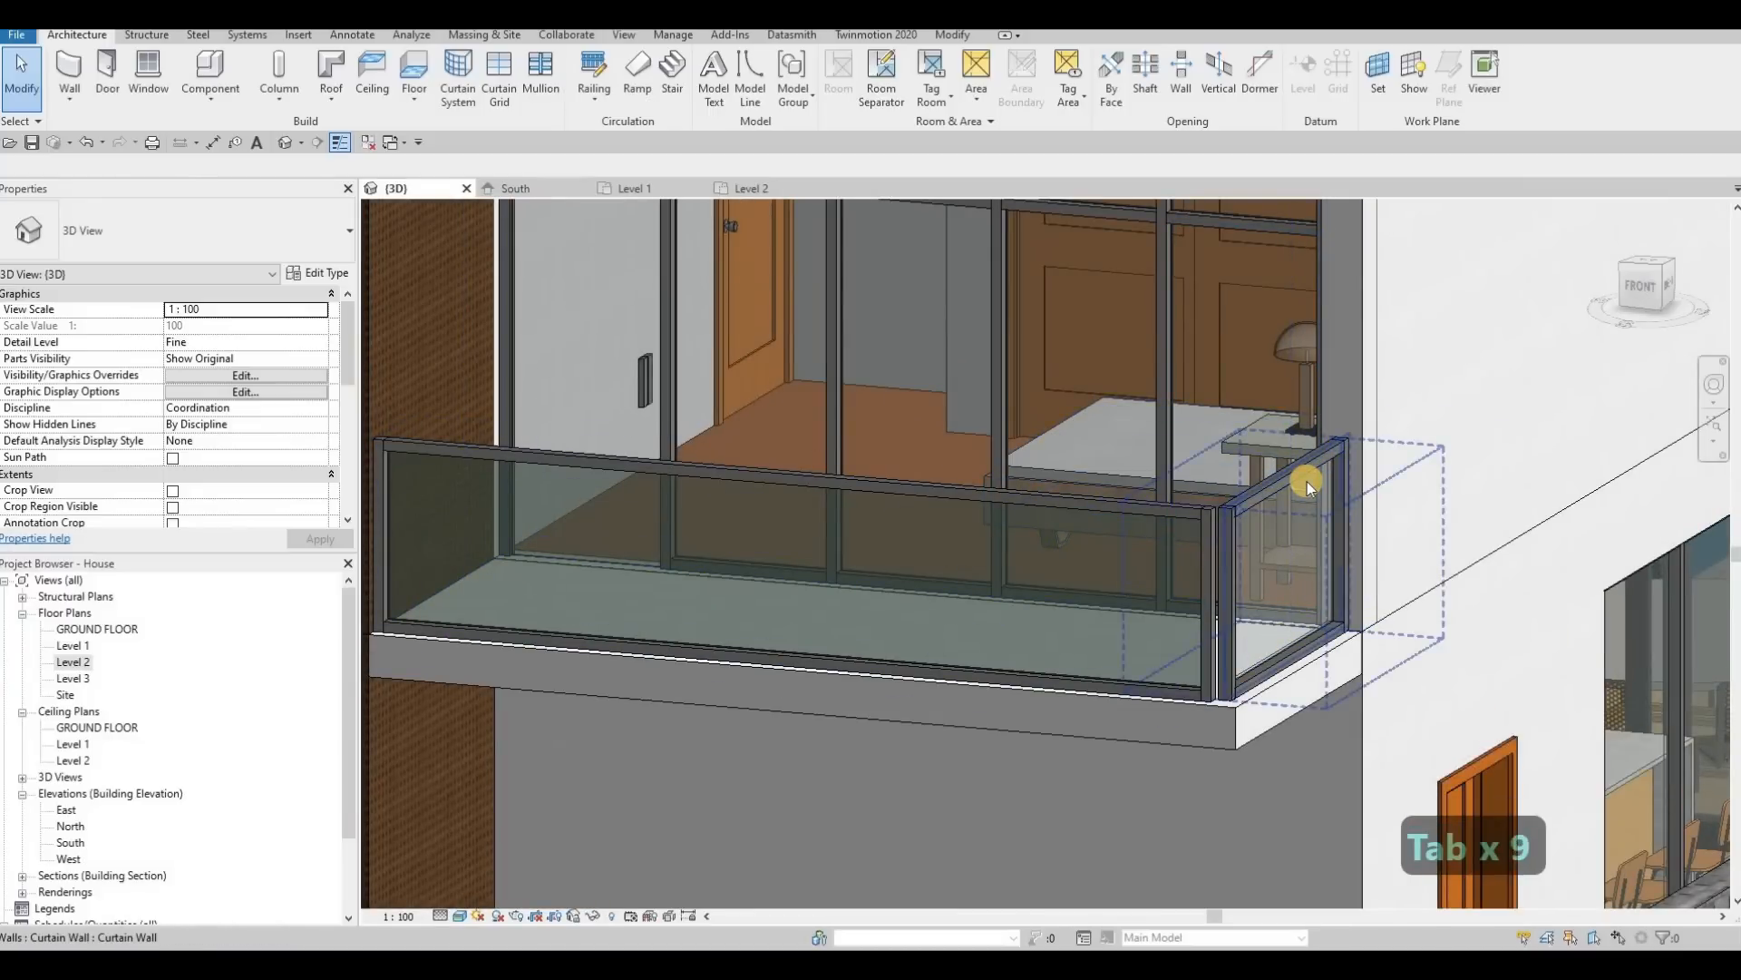
{"action": "key", "text": "Tab"}
{"action": "key", "text": "Tab"}
{"action": "key", "text": "Tab"}
{"action": "left_click", "coordinate": [1308, 481]}
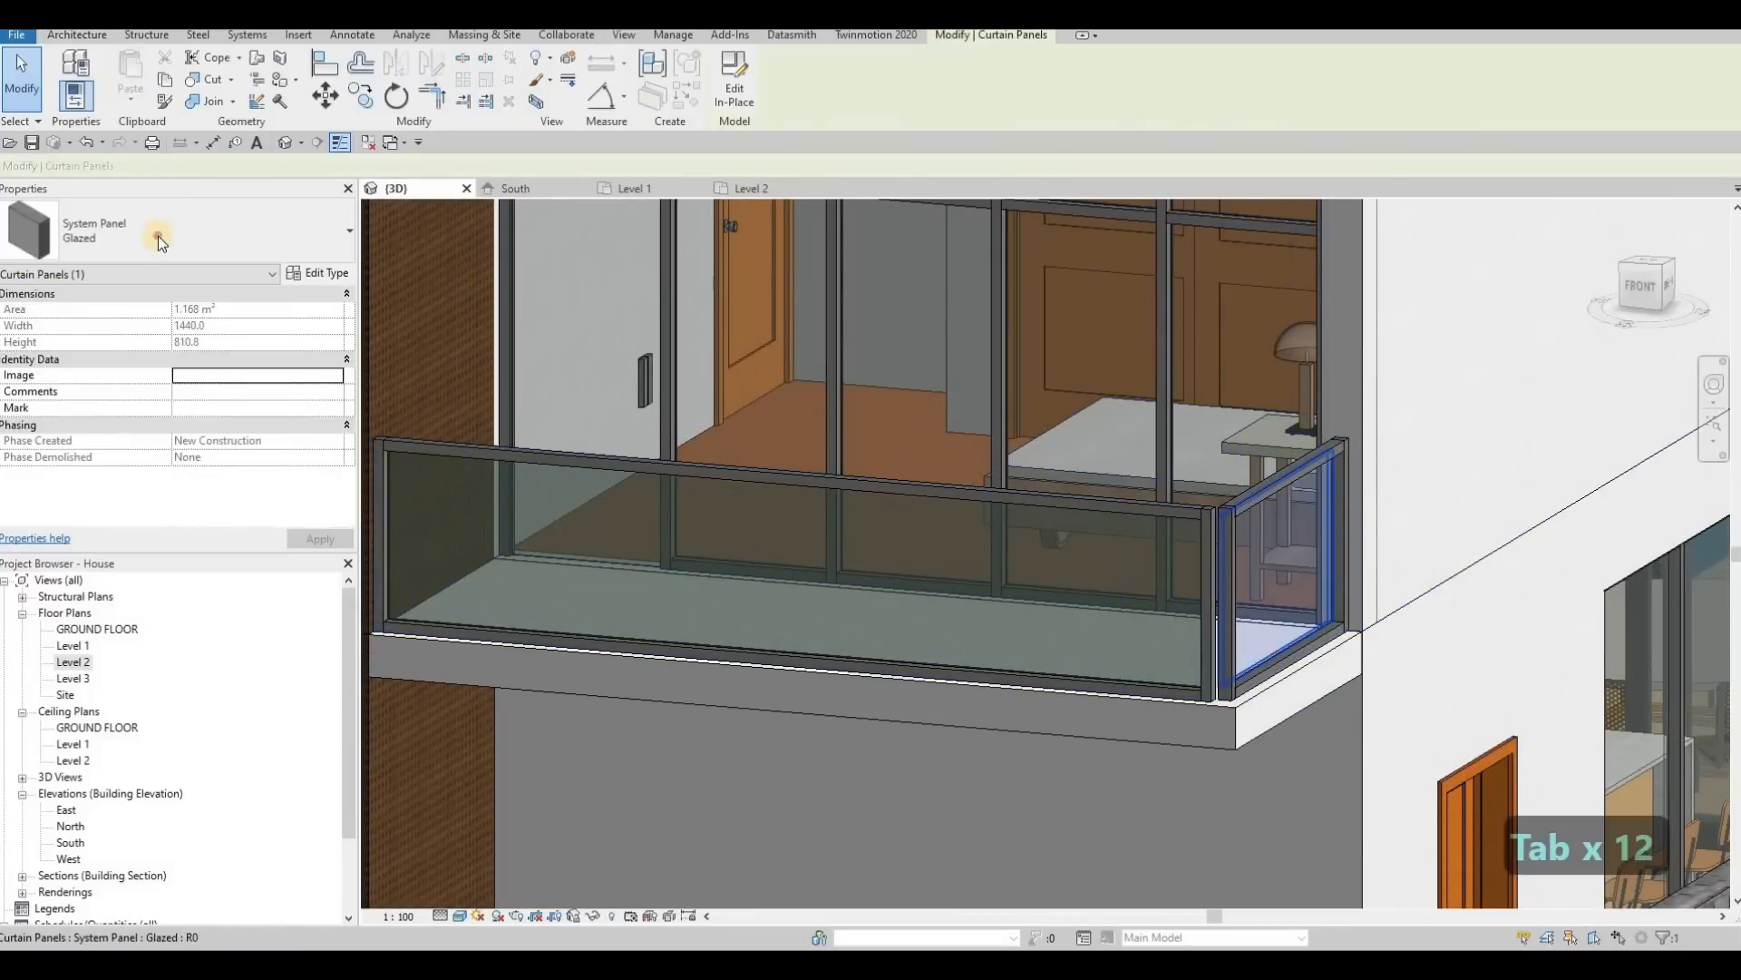
{"action": "left_click", "coordinate": [158, 236]}
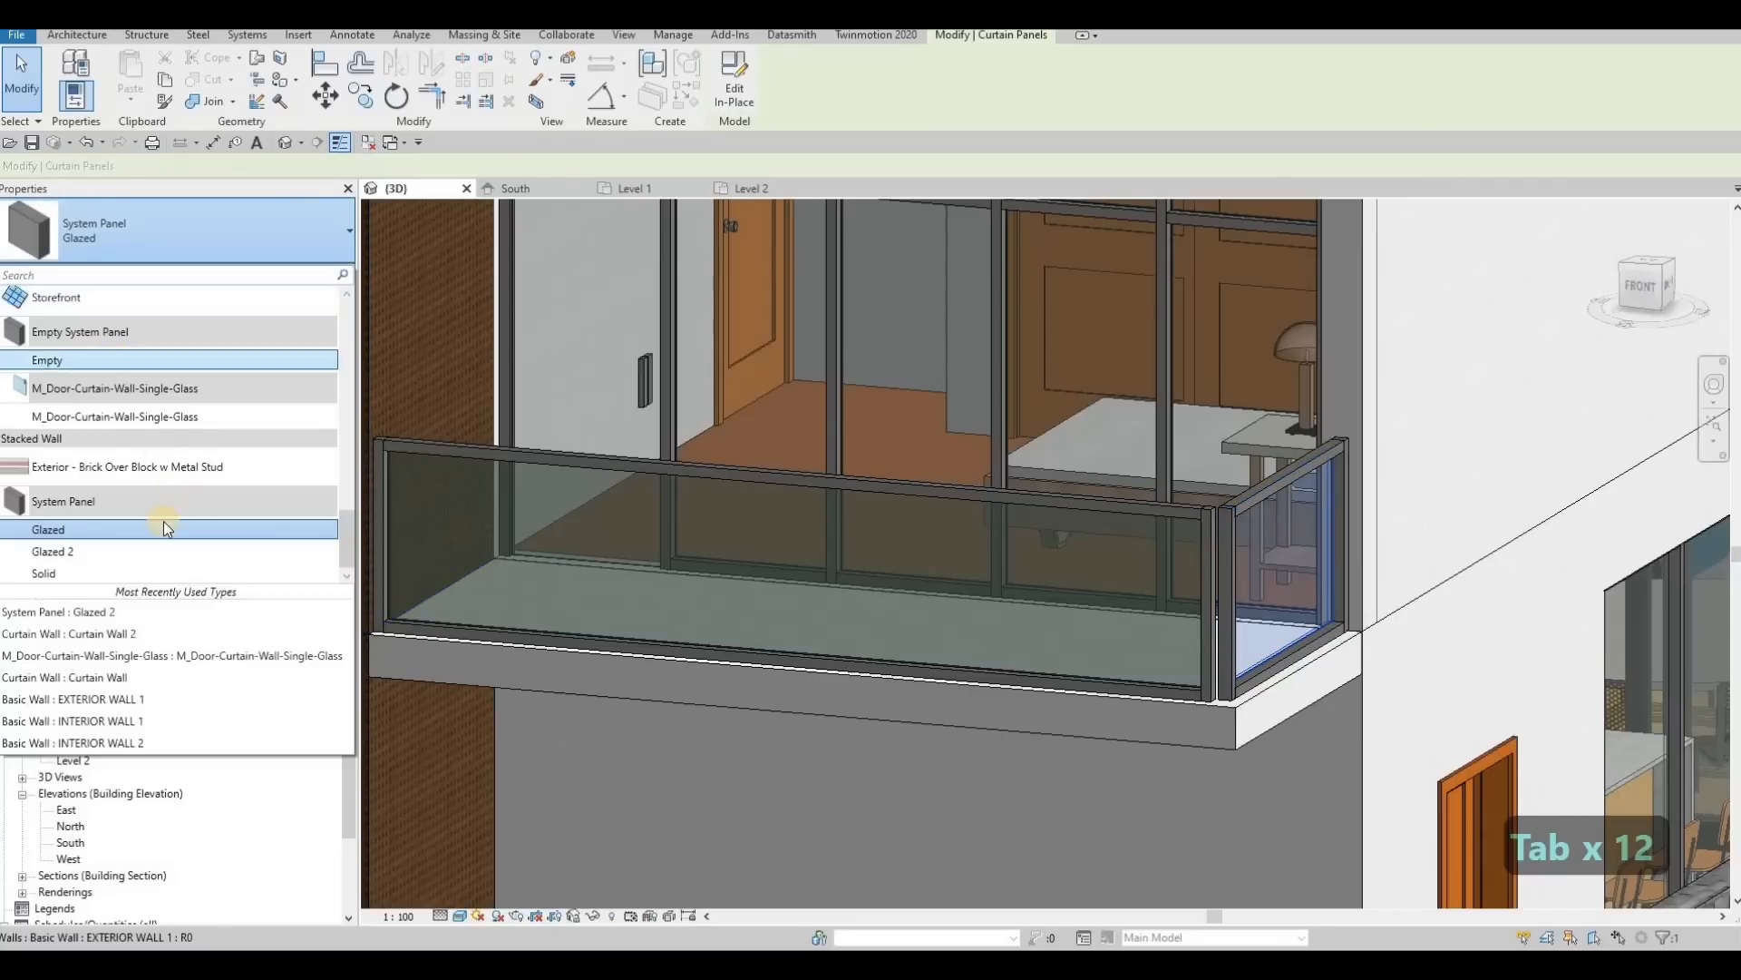
{"action": "left_click", "coordinate": [122, 547]}
{"action": "key", "text": "Escape"}
{"action": "key", "text": "Escape"}
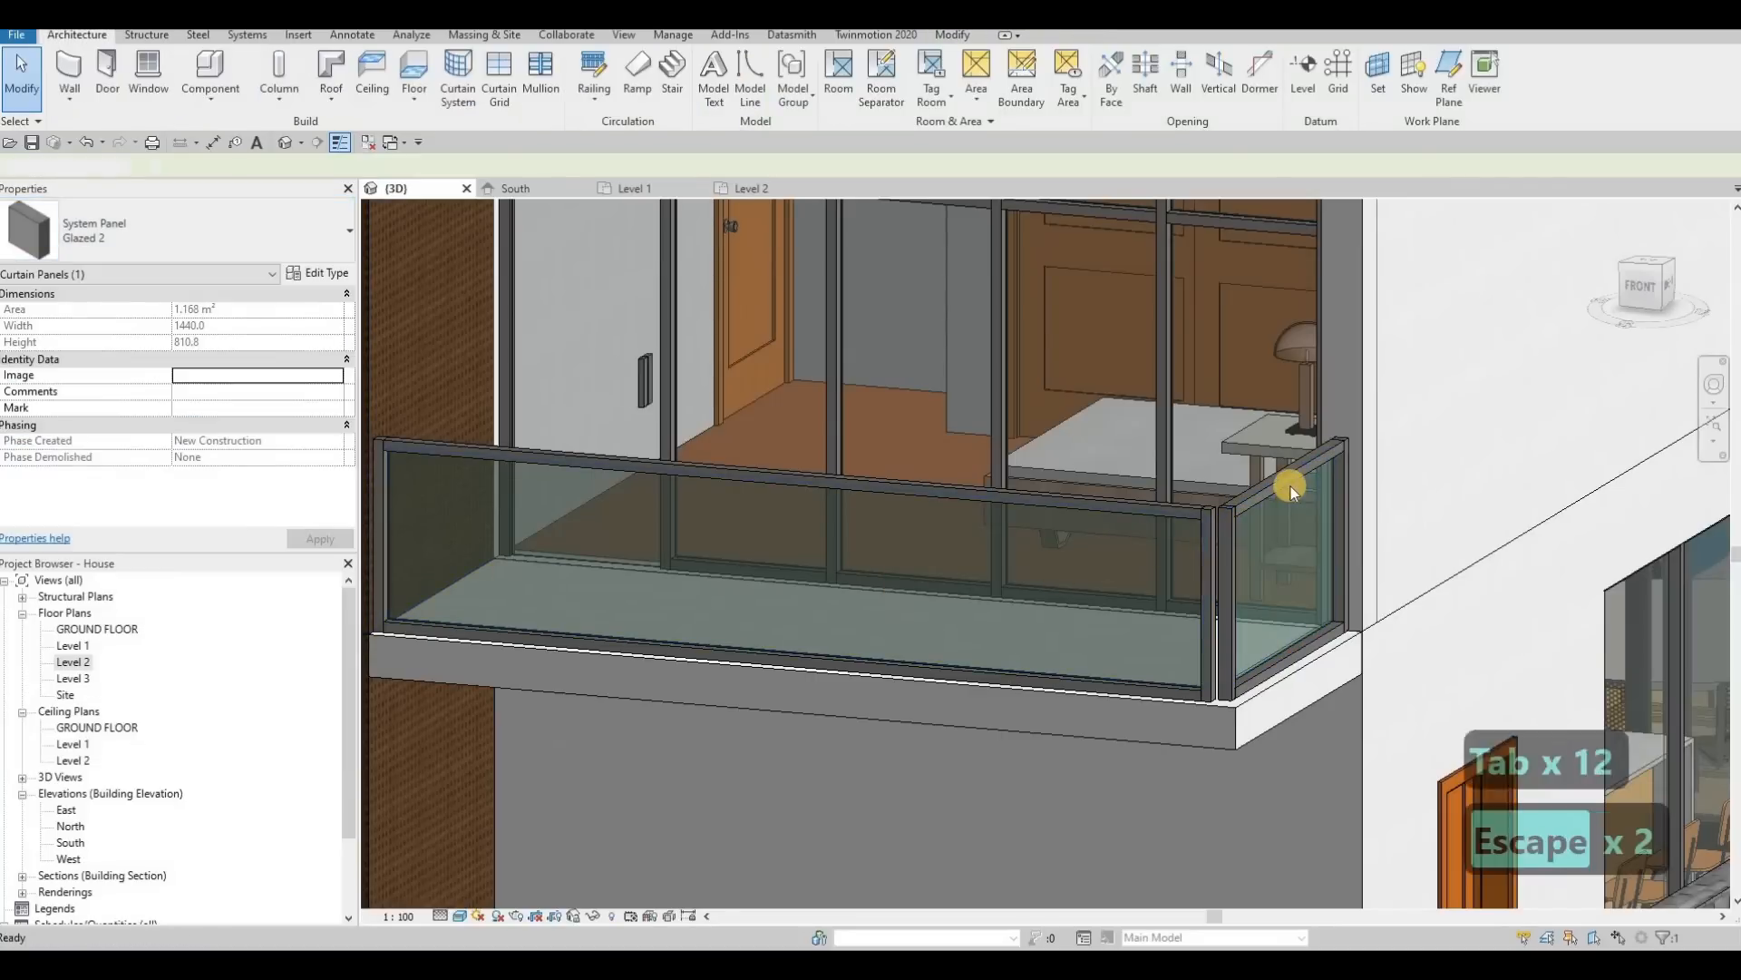
Step: Delete the 50mm x 65mm rectangular mullions around the side railing of the driveway-side balcony
{"action": "left_click", "coordinate": [1322, 483]}
{"action": "key", "text": "Delete"}
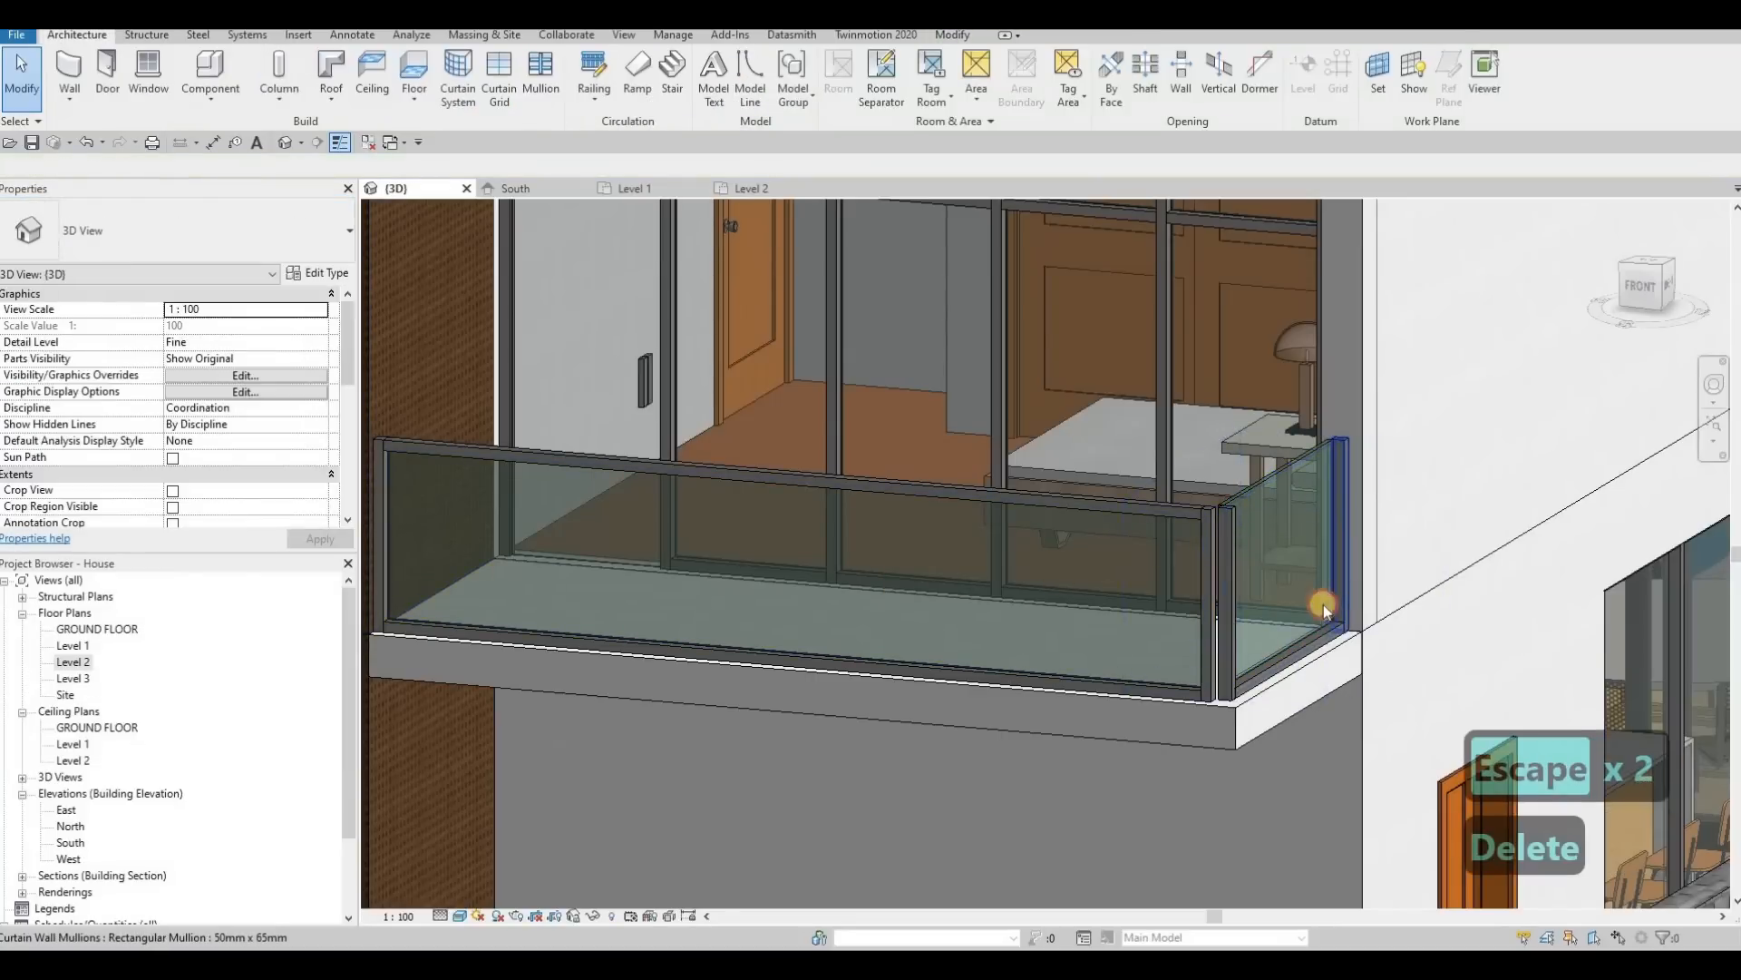
{"action": "left_click", "coordinate": [1347, 475]}
{"action": "key", "text": "Delete"}
{"action": "left_click", "coordinate": [1282, 646]}
{"action": "key", "text": "Delete"}
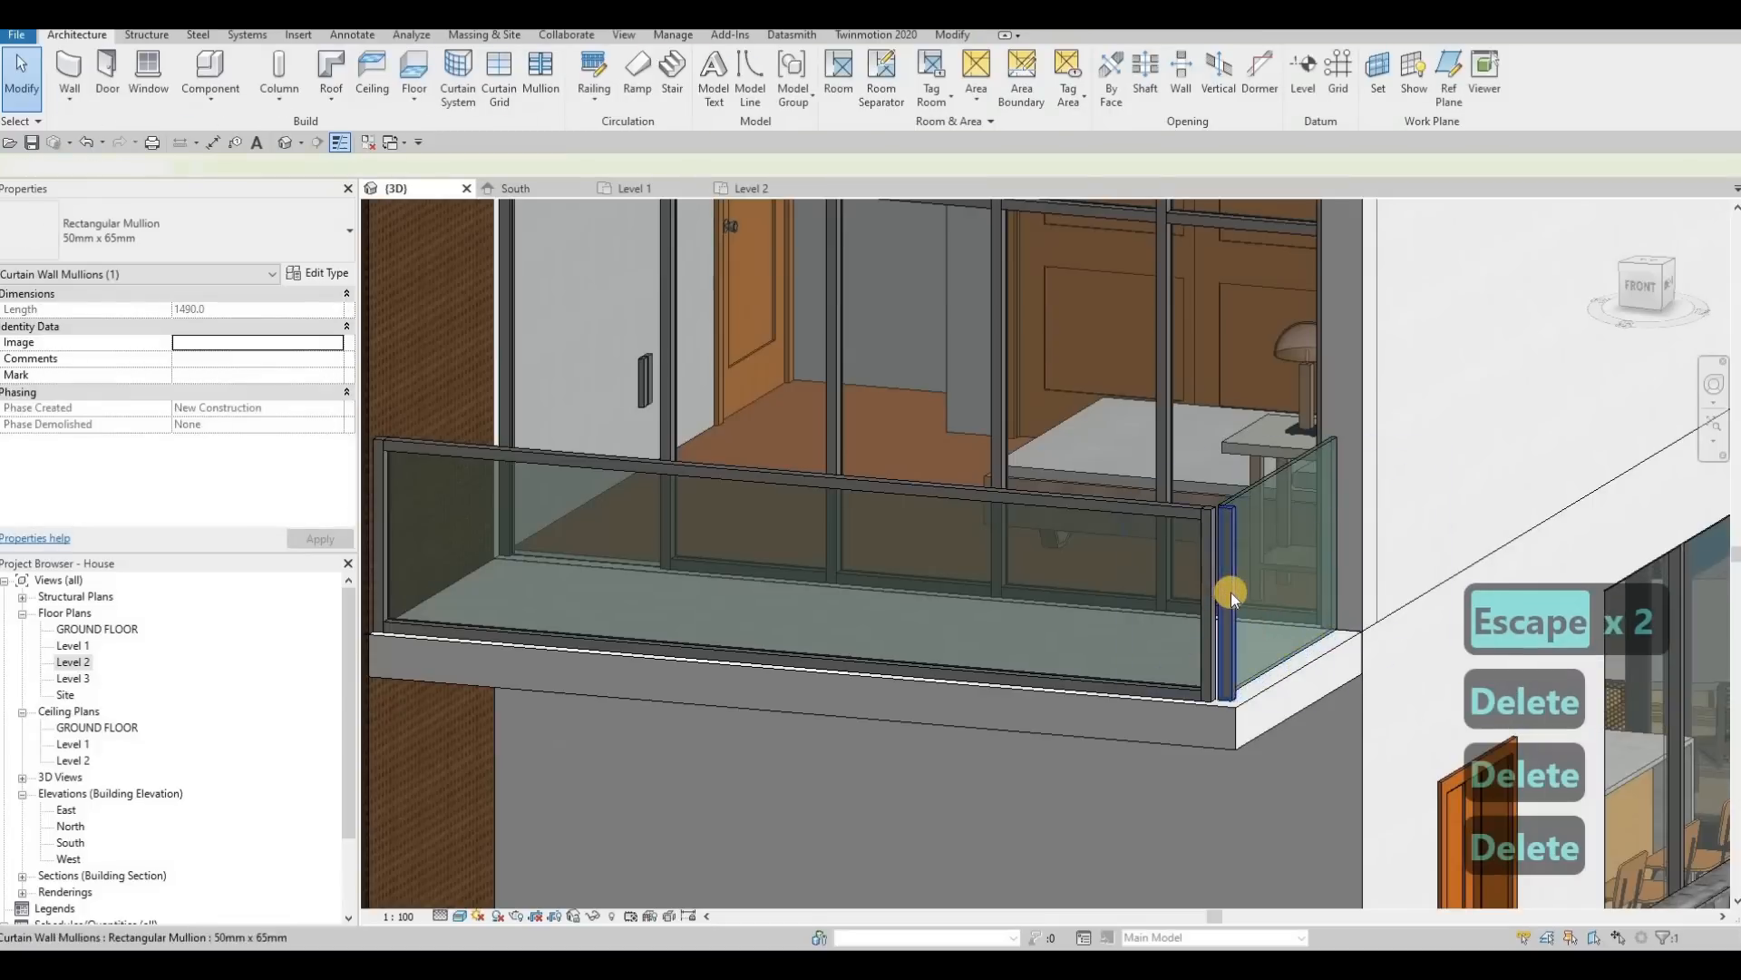
{"action": "left_click", "coordinate": [1207, 580]}
{"action": "key", "text": "Delete"}
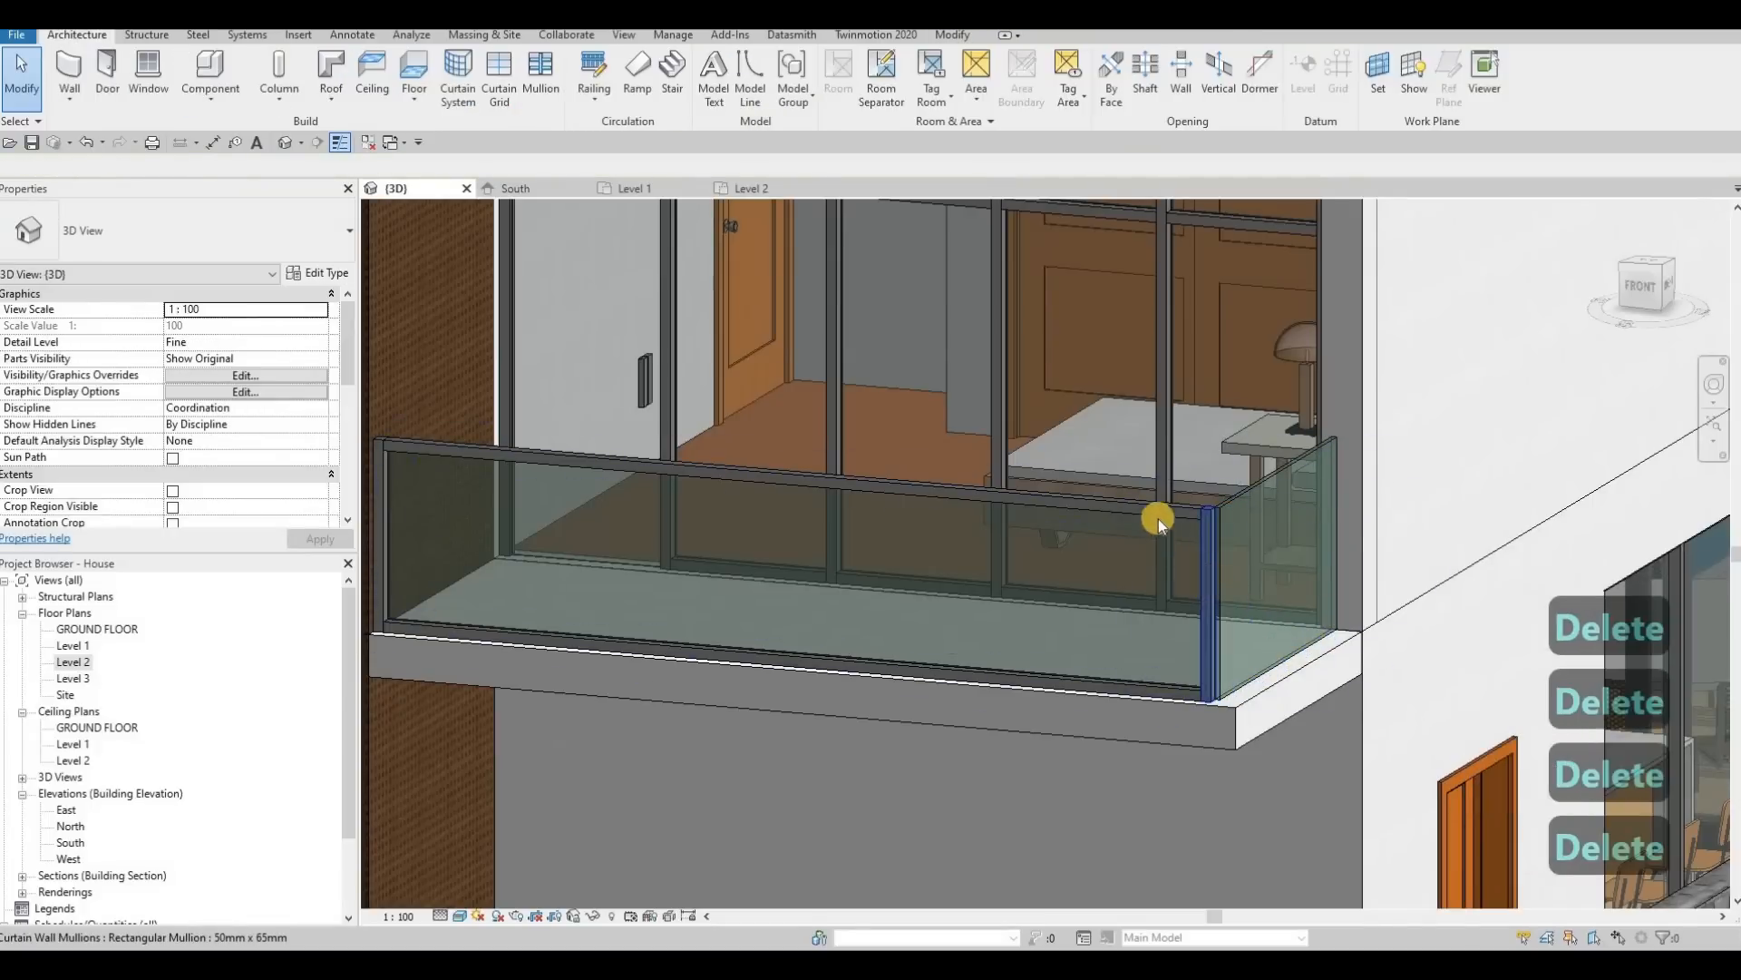
Step: Delete the rectangular mullions around the front railing of the driveway-side balcony, including its bottom rail, leaving only the glass panel
{"action": "left_click", "coordinate": [1157, 515]}
{"action": "key", "text": "Delete"}
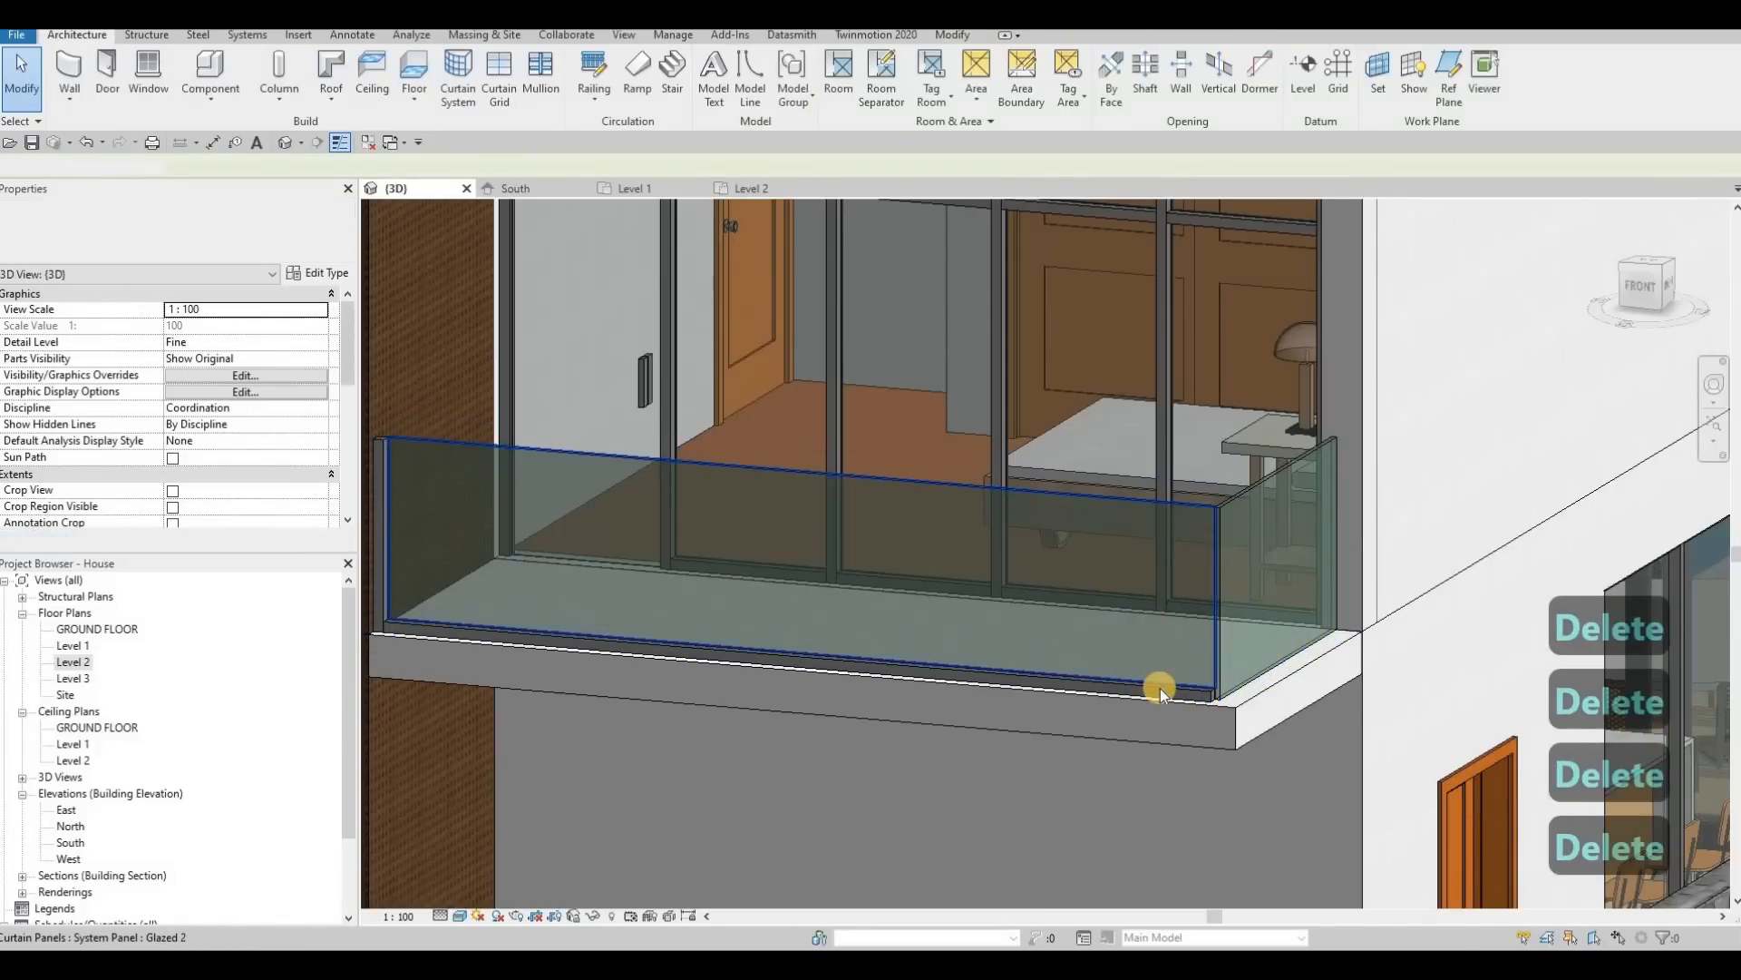
{"action": "left_click", "coordinate": [1138, 680]}
{"action": "middle_click_drag", "start_coordinate": [1104, 614], "coordinate": [740, 544]}
{"action": "key", "text": "Escape"}
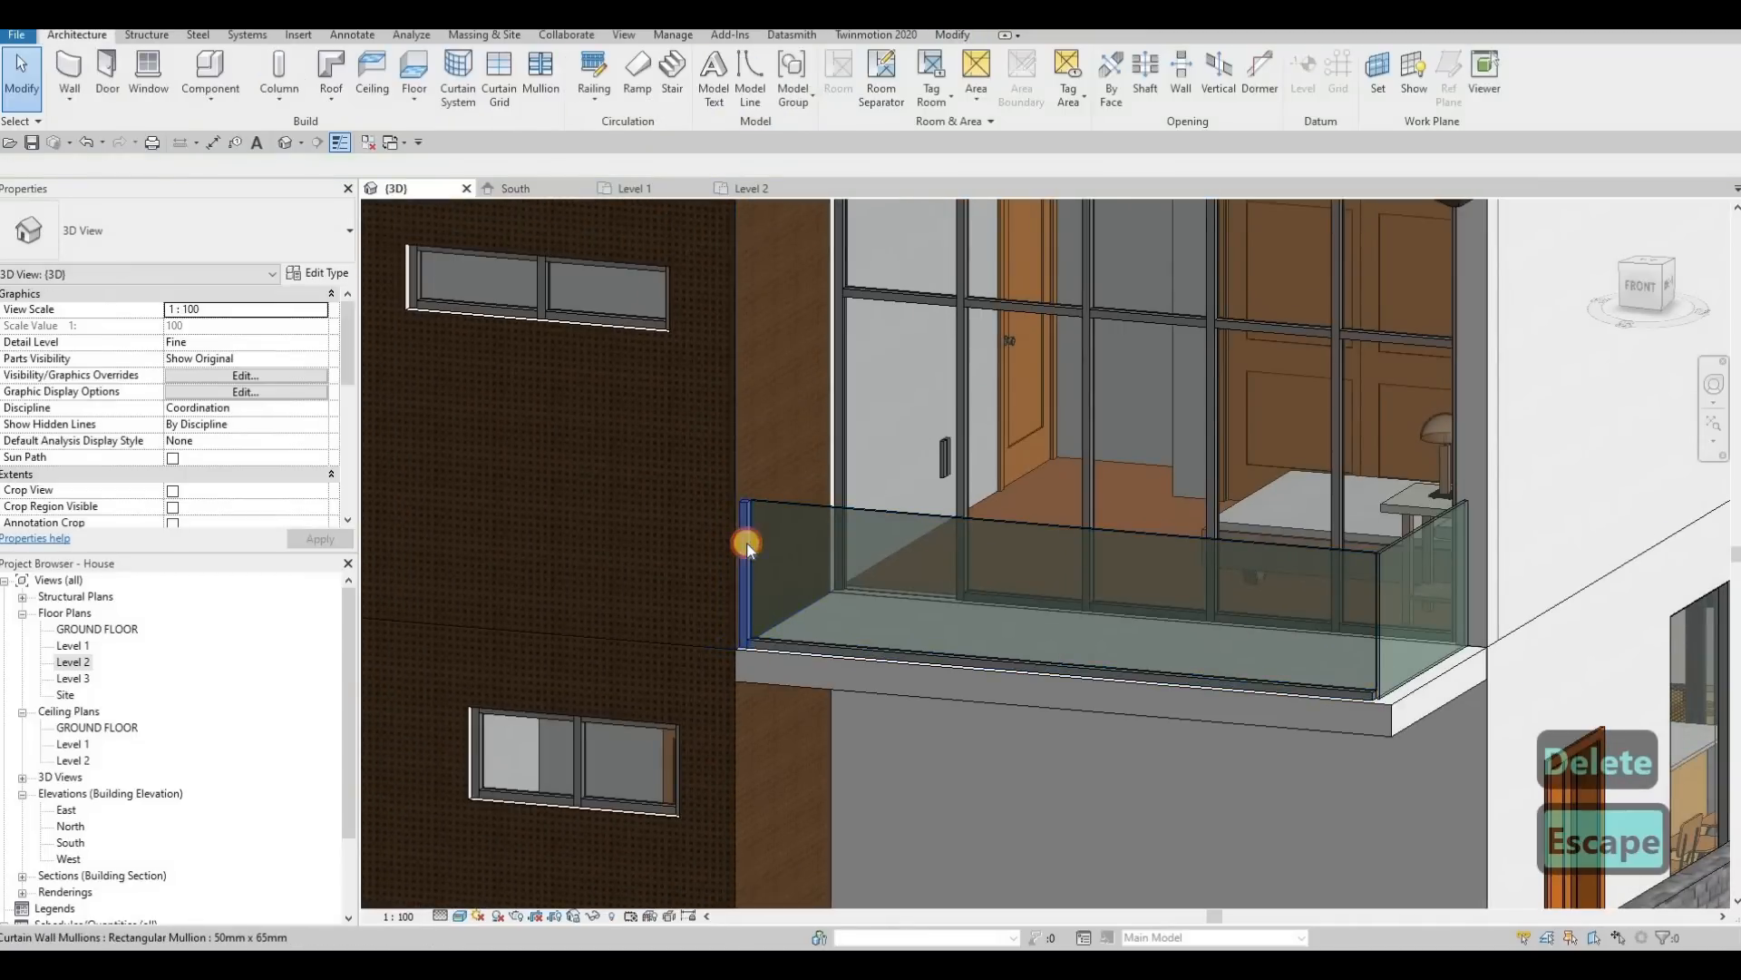
{"action": "left_click", "coordinate": [747, 543]}
{"action": "key", "text": "Delete"}
{"action": "scroll", "coordinate": [943, 671], "scroll_direction": "down", "scroll_amount": 2}
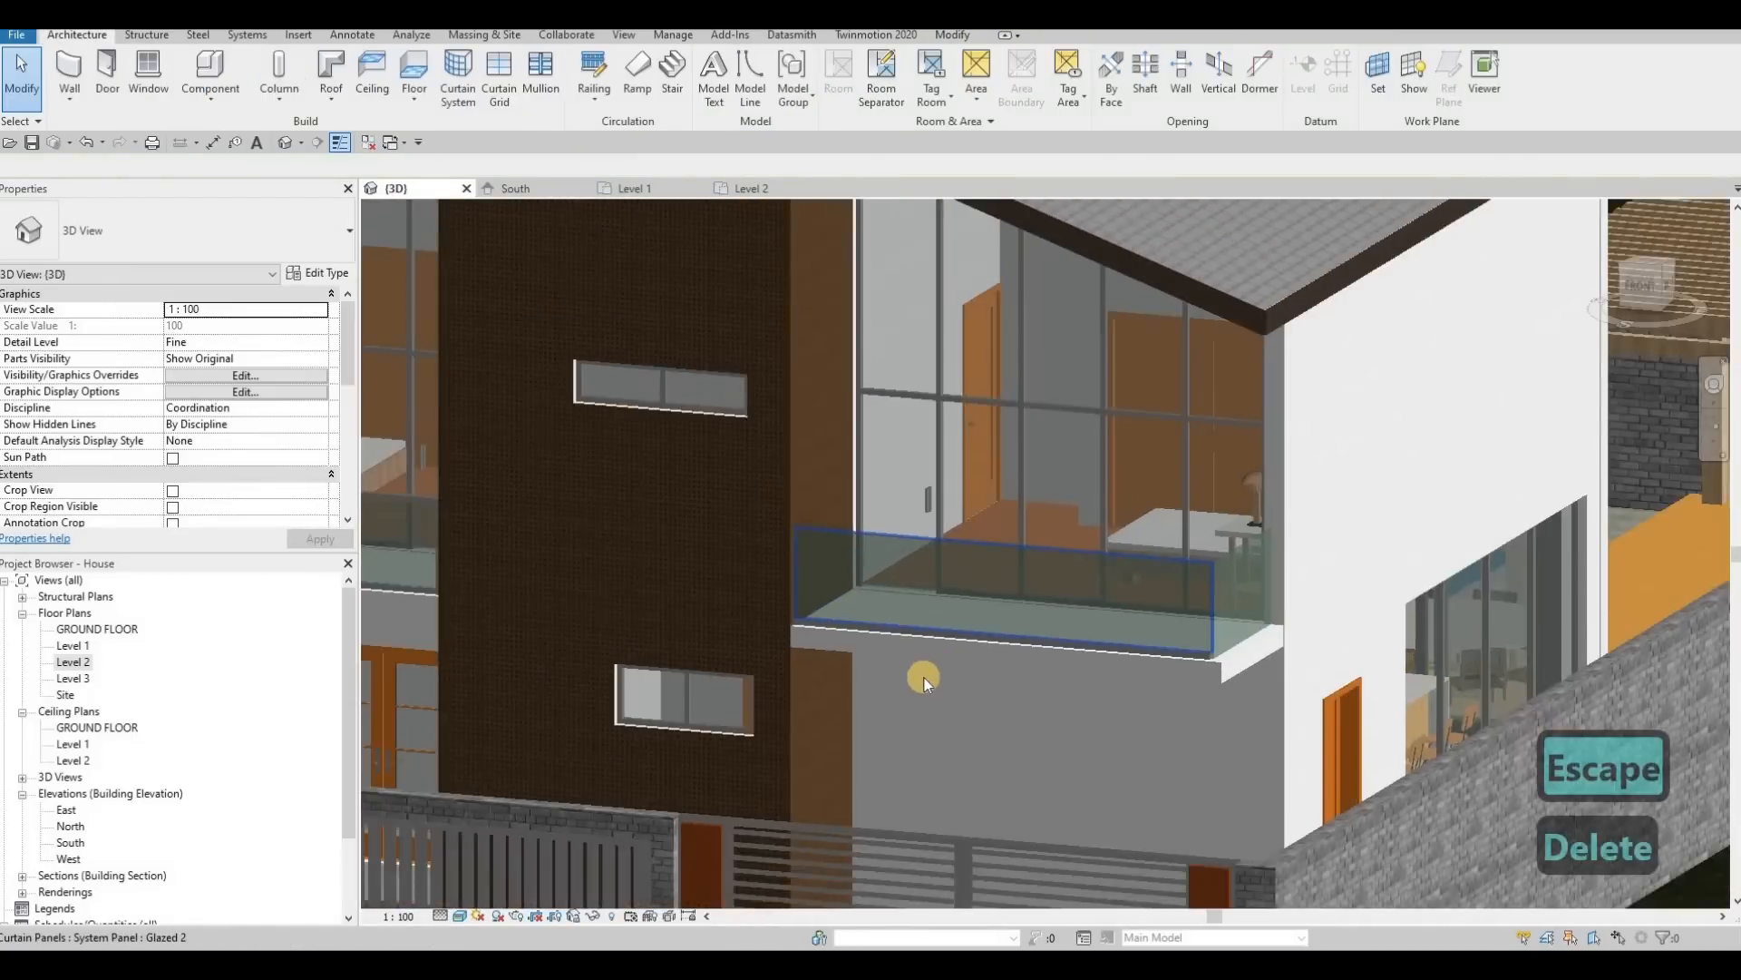
{"action": "key", "text": "Escape"}
{"action": "middle_click_drag", "start_coordinate": [924, 677], "coordinate": [1002, 697], "text": "shift"}
{"action": "middle_click_drag", "start_coordinate": [1117, 693], "coordinate": [1174, 677], "text": "shift"}
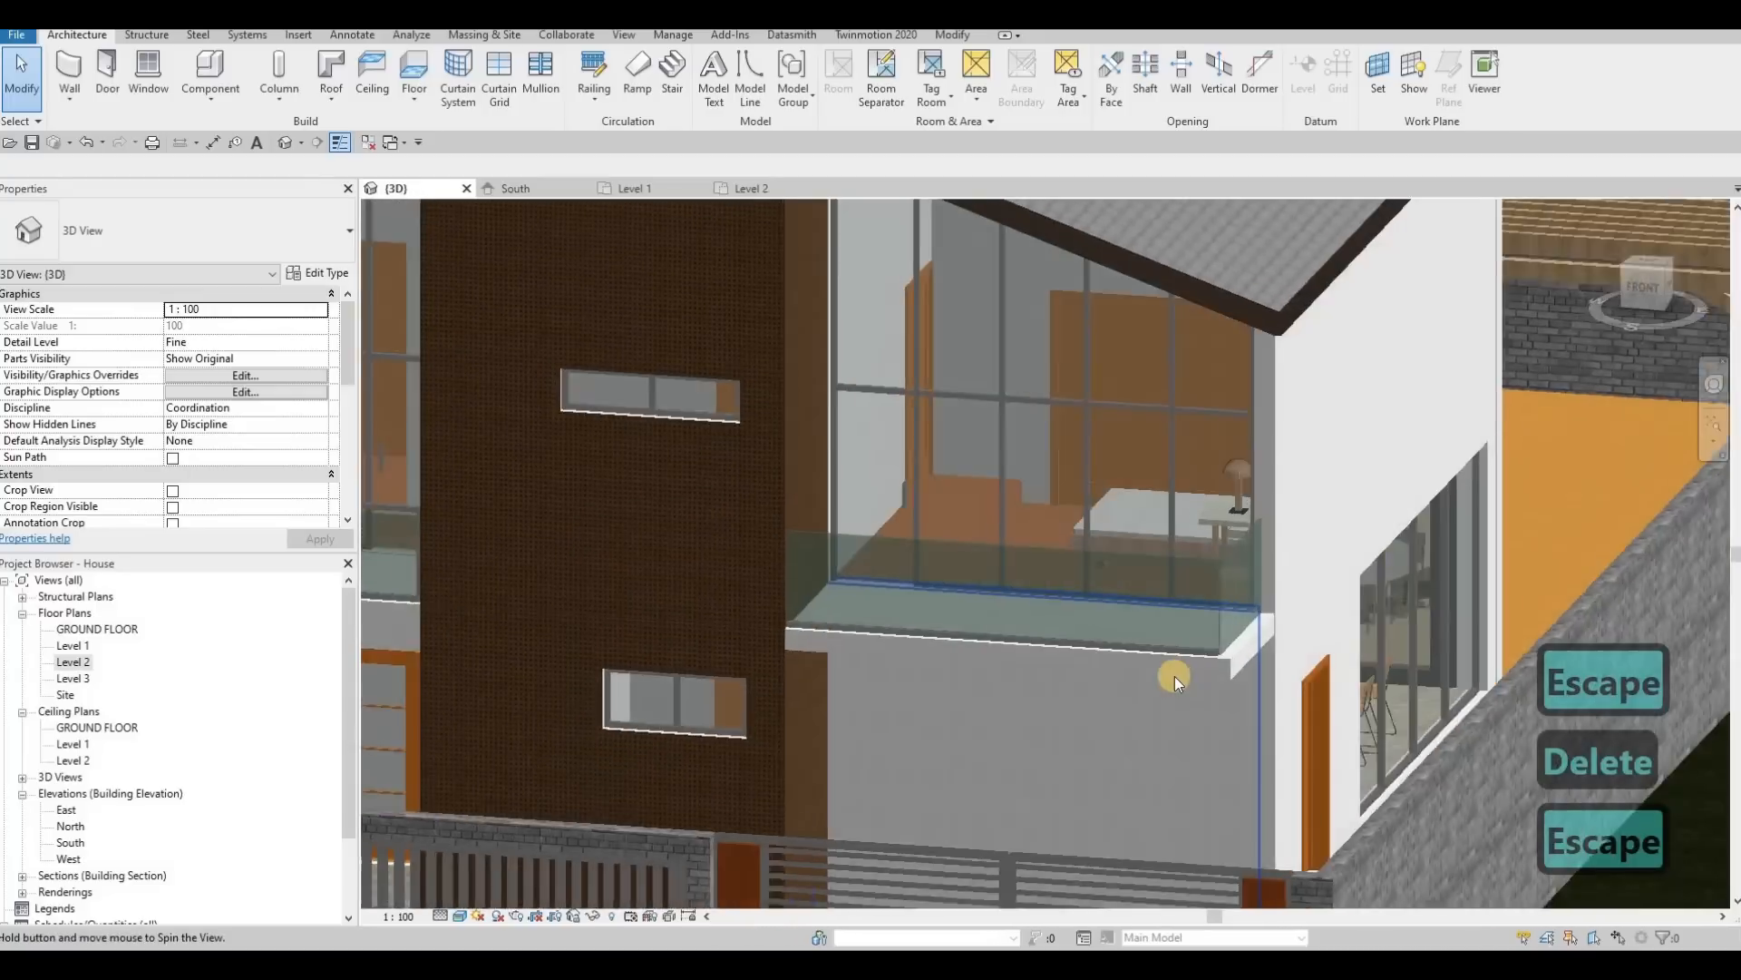
{"action": "scroll", "coordinate": [1188, 695], "scroll_direction": "up", "scroll_amount": 4}
{"action": "scroll", "coordinate": [1188, 694], "scroll_direction": "down", "scroll_amount": 4}
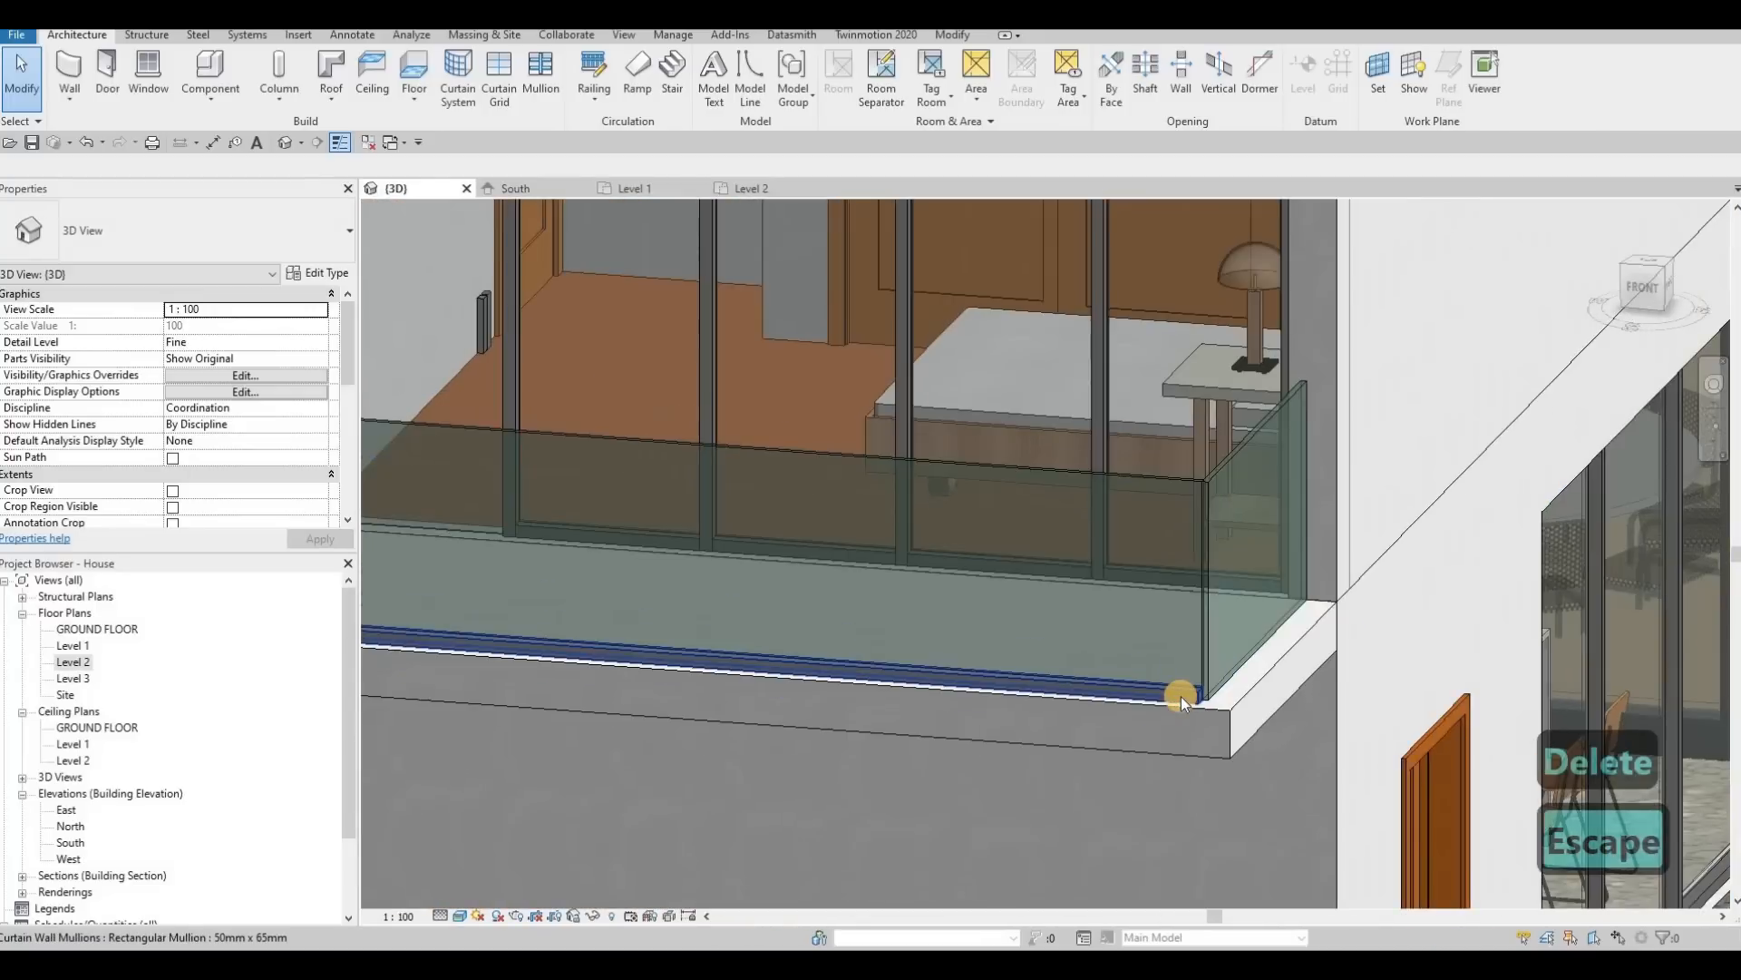
{"action": "left_click", "coordinate": [1181, 695]}
{"action": "key", "text": "Delete"}
Step: Delete the upper, lower and both end mullions of the balcony railing above the entrance door
{"action": "scroll", "coordinate": [887, 687], "scroll_direction": "down", "scroll_amount": 4}
{"action": "middle_click_drag", "start_coordinate": [770, 618], "coordinate": [1154, 587]}
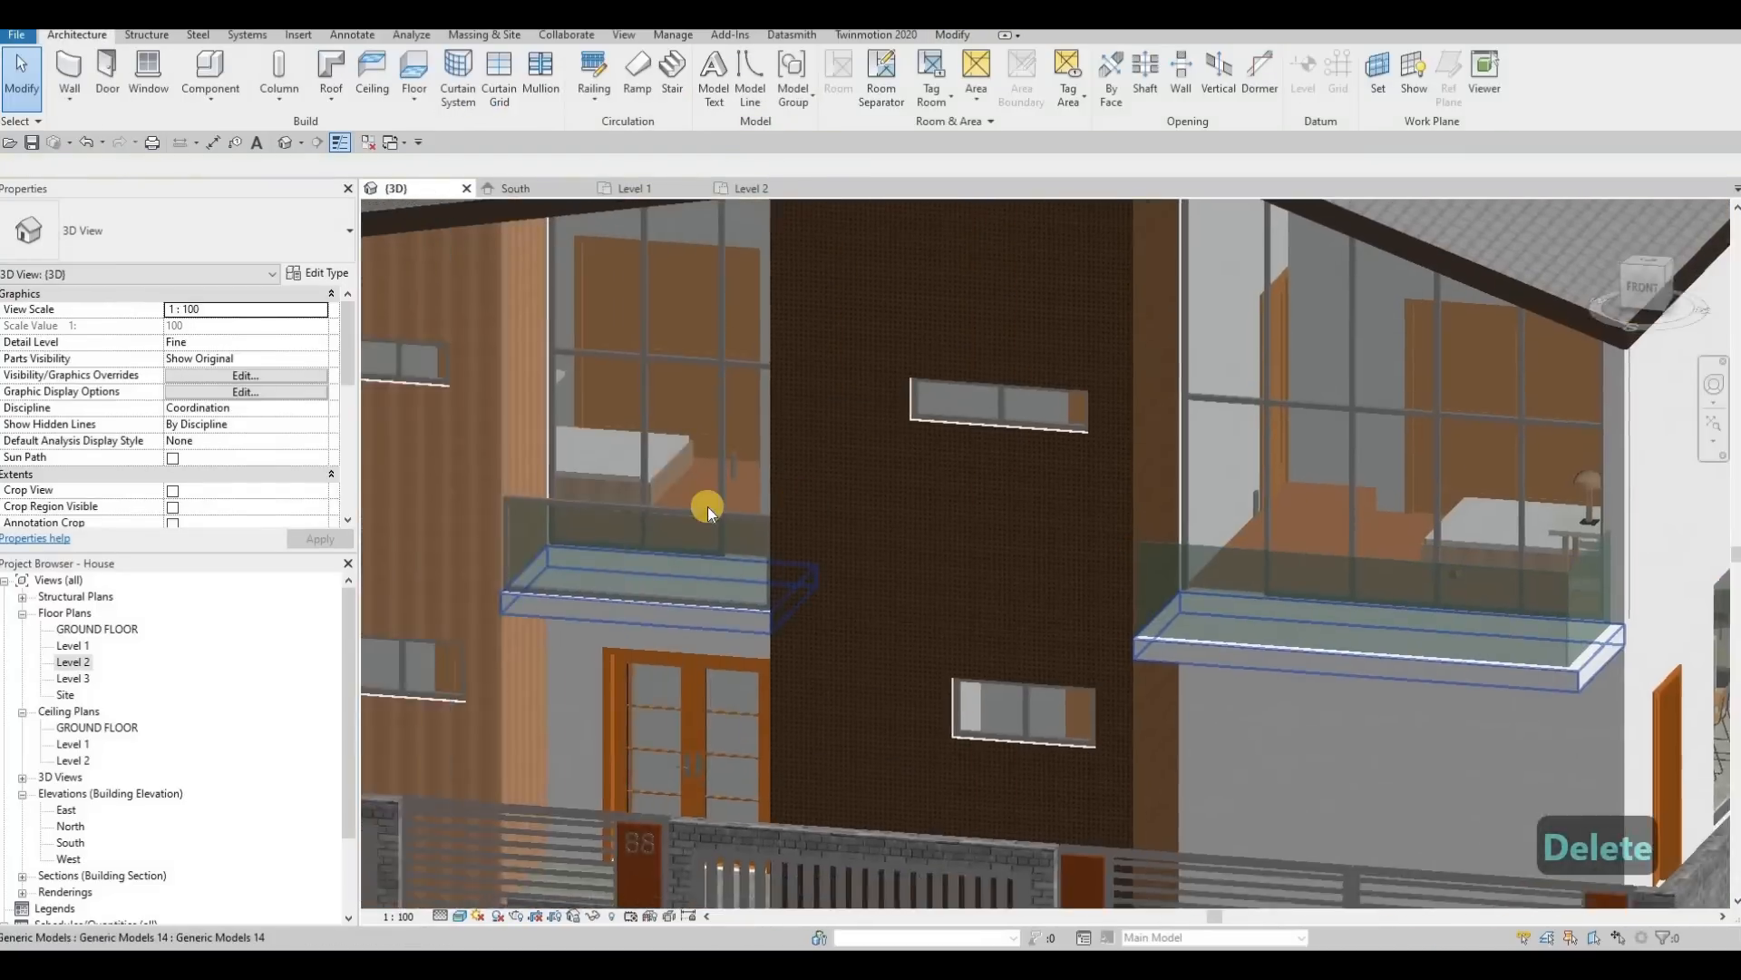
{"action": "key", "text": "Escape"}
{"action": "scroll", "coordinate": [707, 506], "scroll_direction": "up", "scroll_amount": 2}
{"action": "left_click", "coordinate": [708, 506]}
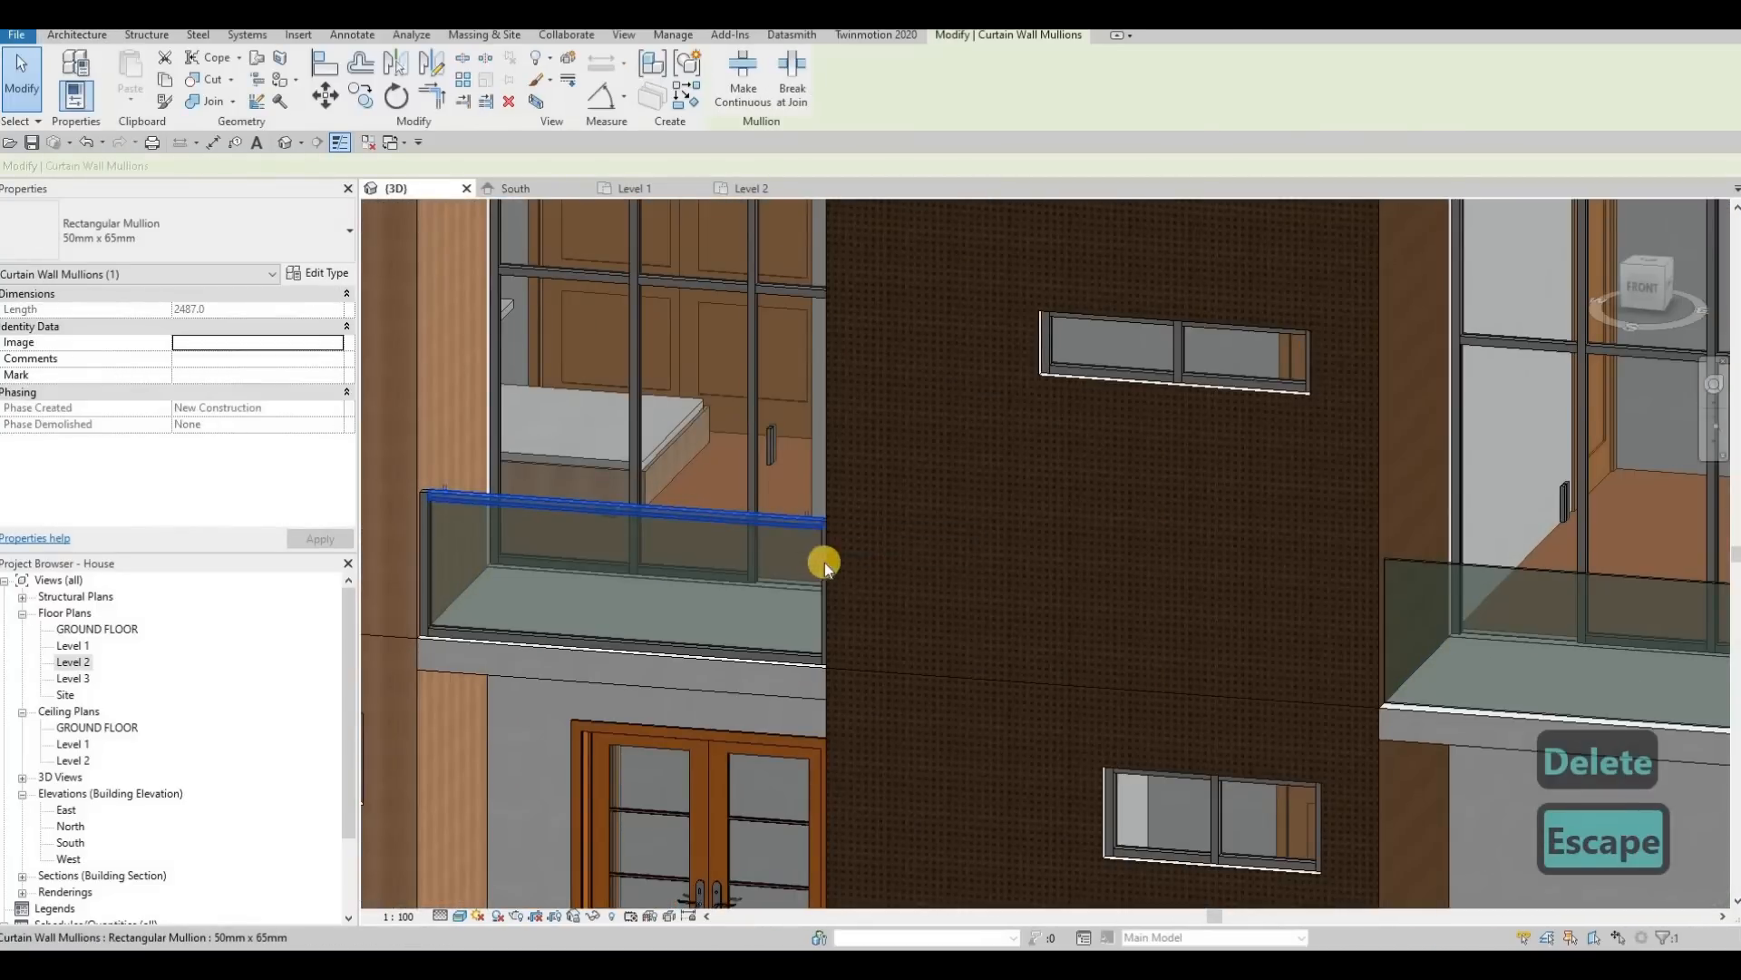
{"action": "key", "text": "Delete"}
{"action": "left_click", "coordinate": [819, 558]}
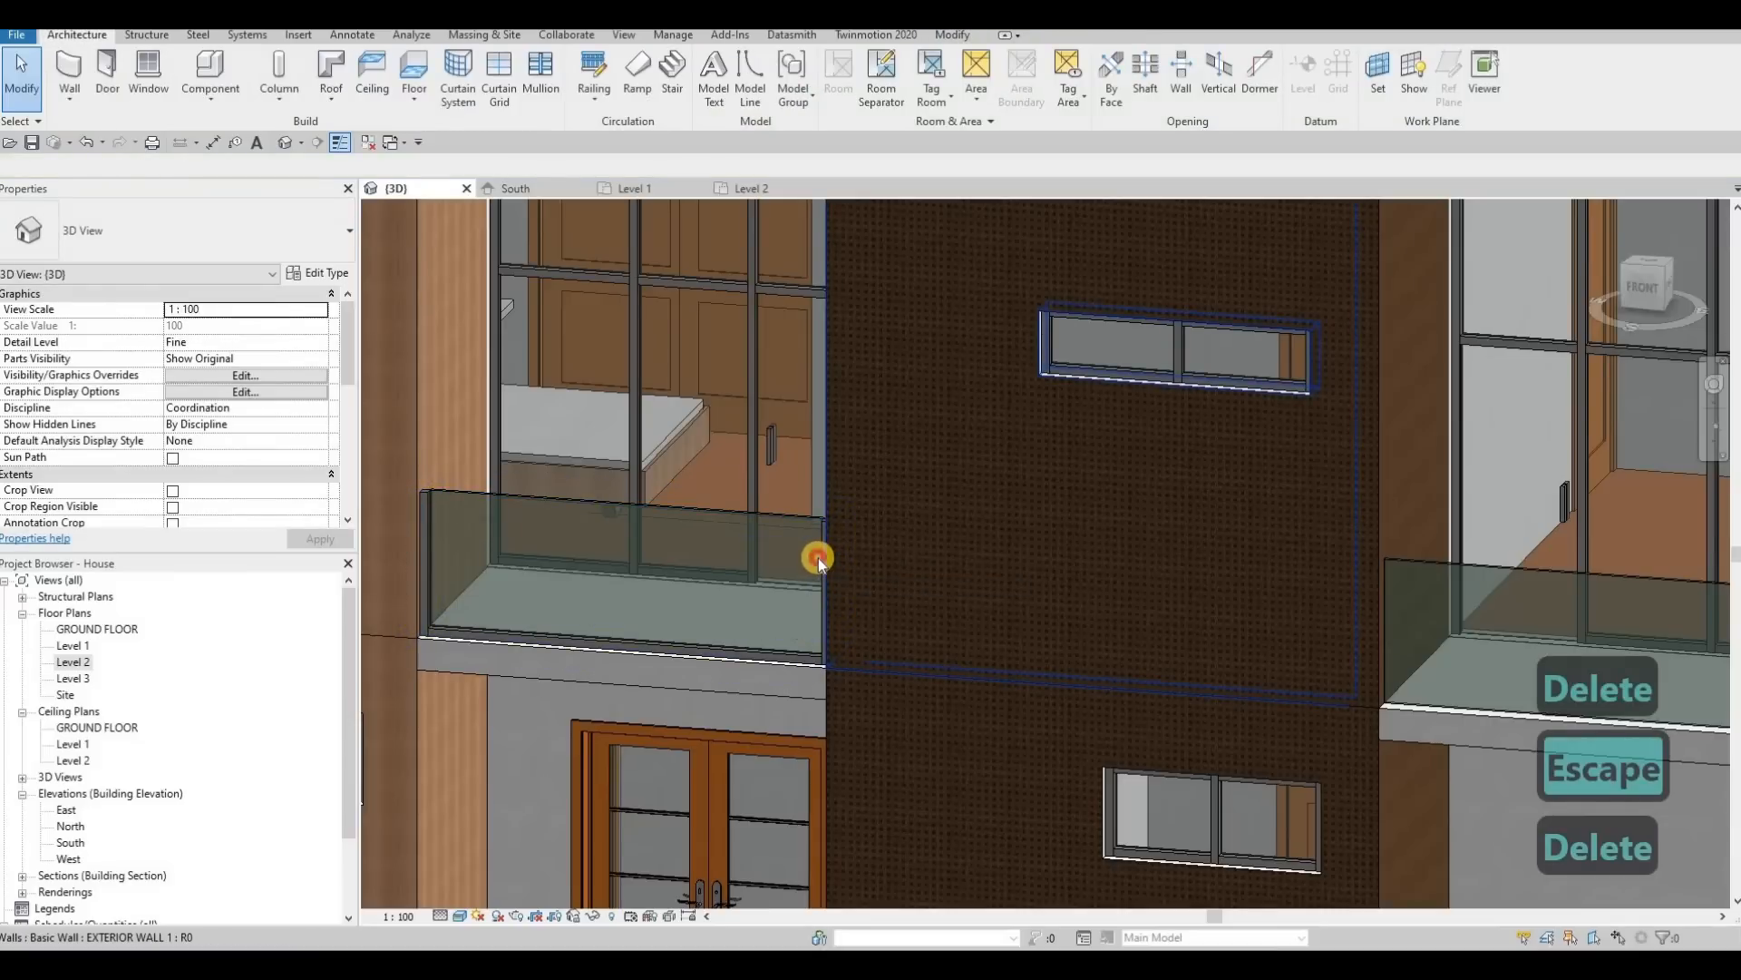
{"action": "key", "text": "Delete"}
{"action": "left_click", "coordinate": [439, 548]}
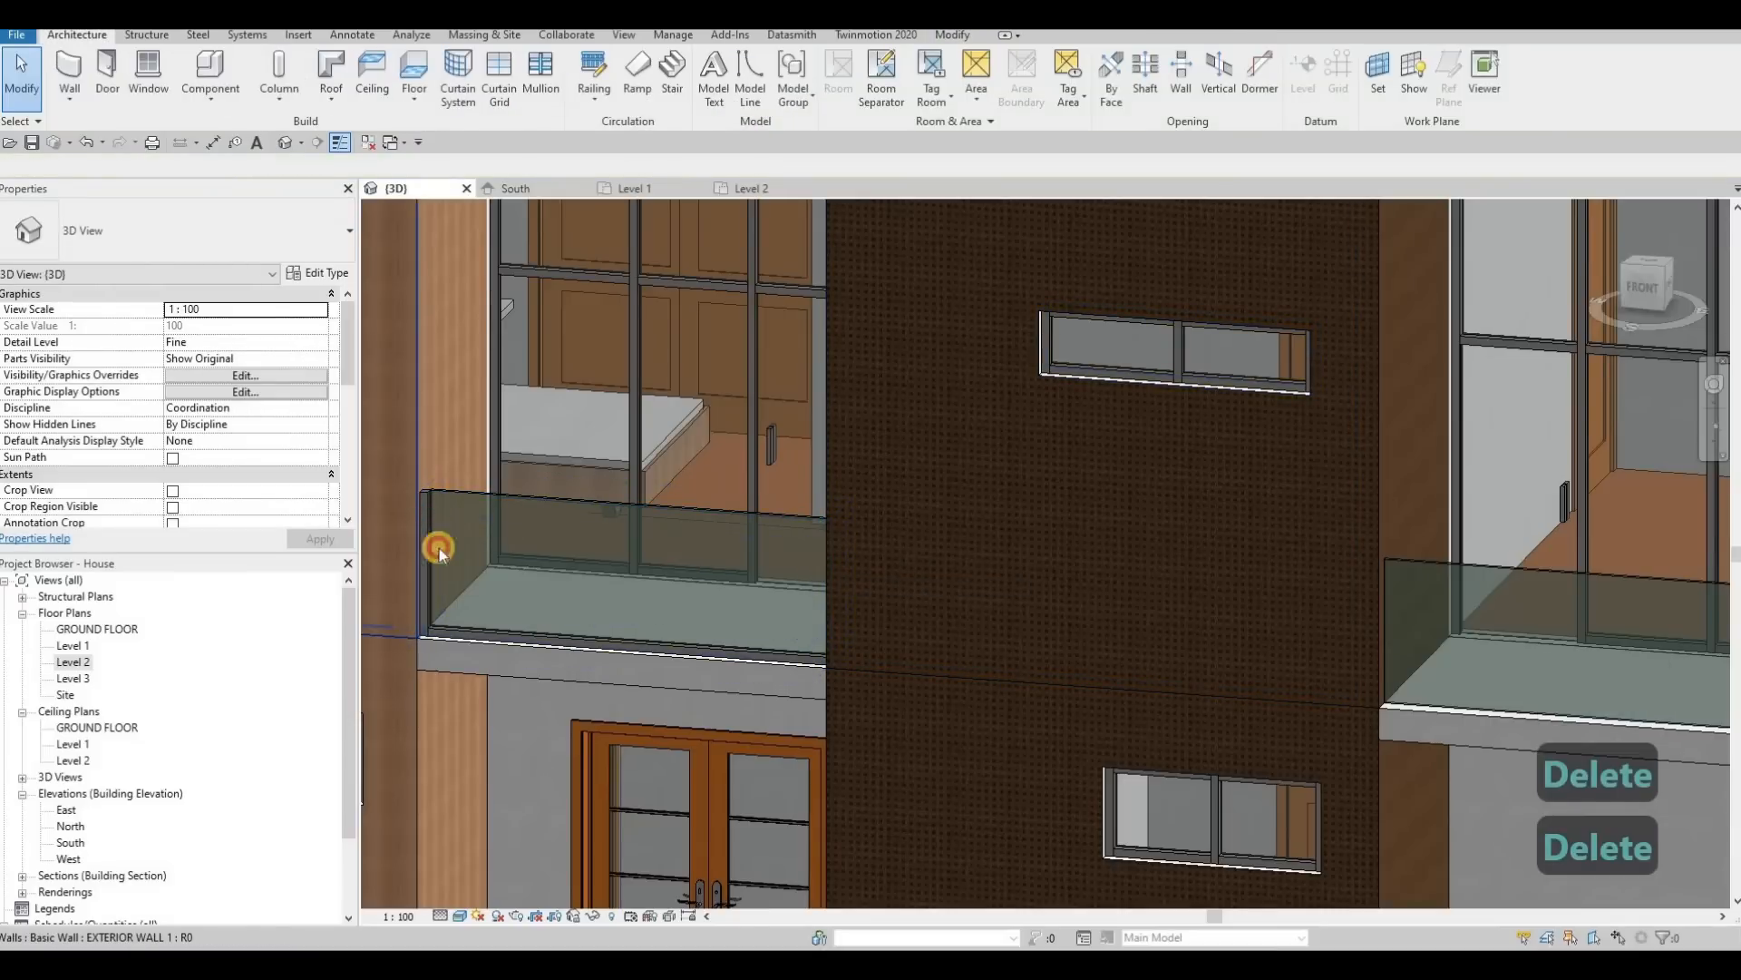
{"action": "left_click", "coordinate": [456, 630]}
{"action": "key", "text": "Delete"}
{"action": "left_click", "coordinate": [635, 635]}
{"action": "scroll", "coordinate": [838, 640], "scroll_direction": "down", "scroll_amount": 2}
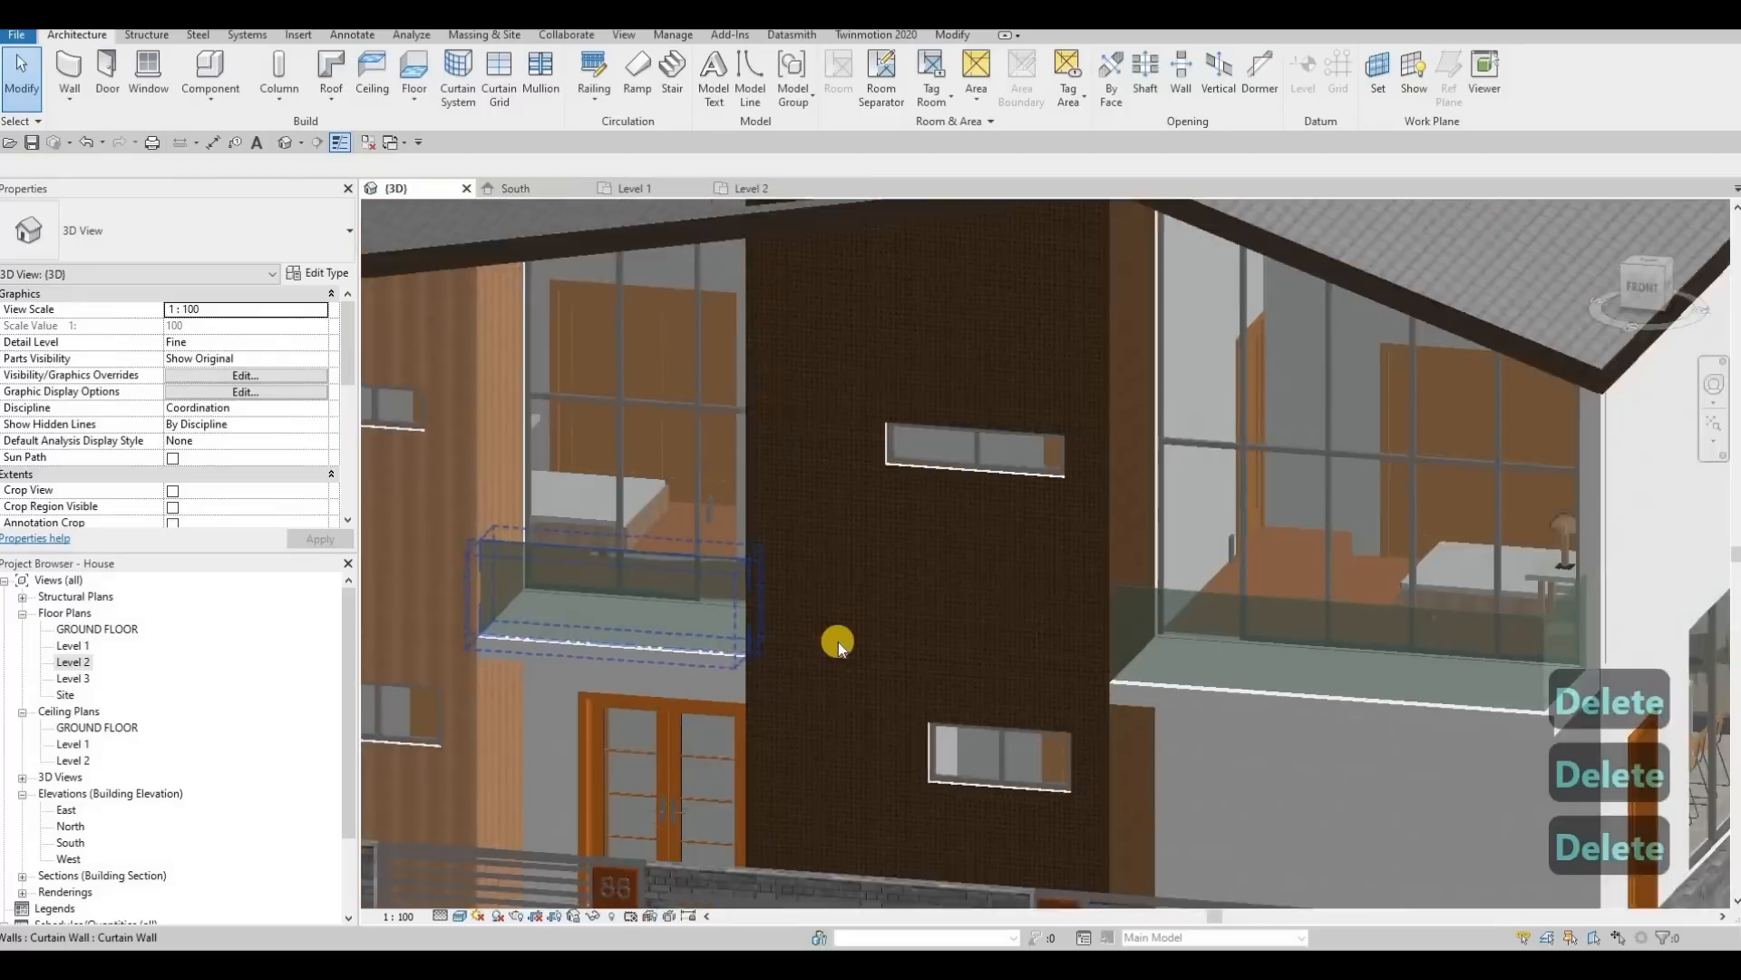
{"action": "scroll", "coordinate": [838, 640], "scroll_direction": "down", "scroll_amount": 4}
{"action": "key", "text": "Escape"}
{"action": "key", "text": "Escape"}
{"action": "middle_click_drag", "start_coordinate": [872, 662], "coordinate": [114, 758], "text": "shift"}
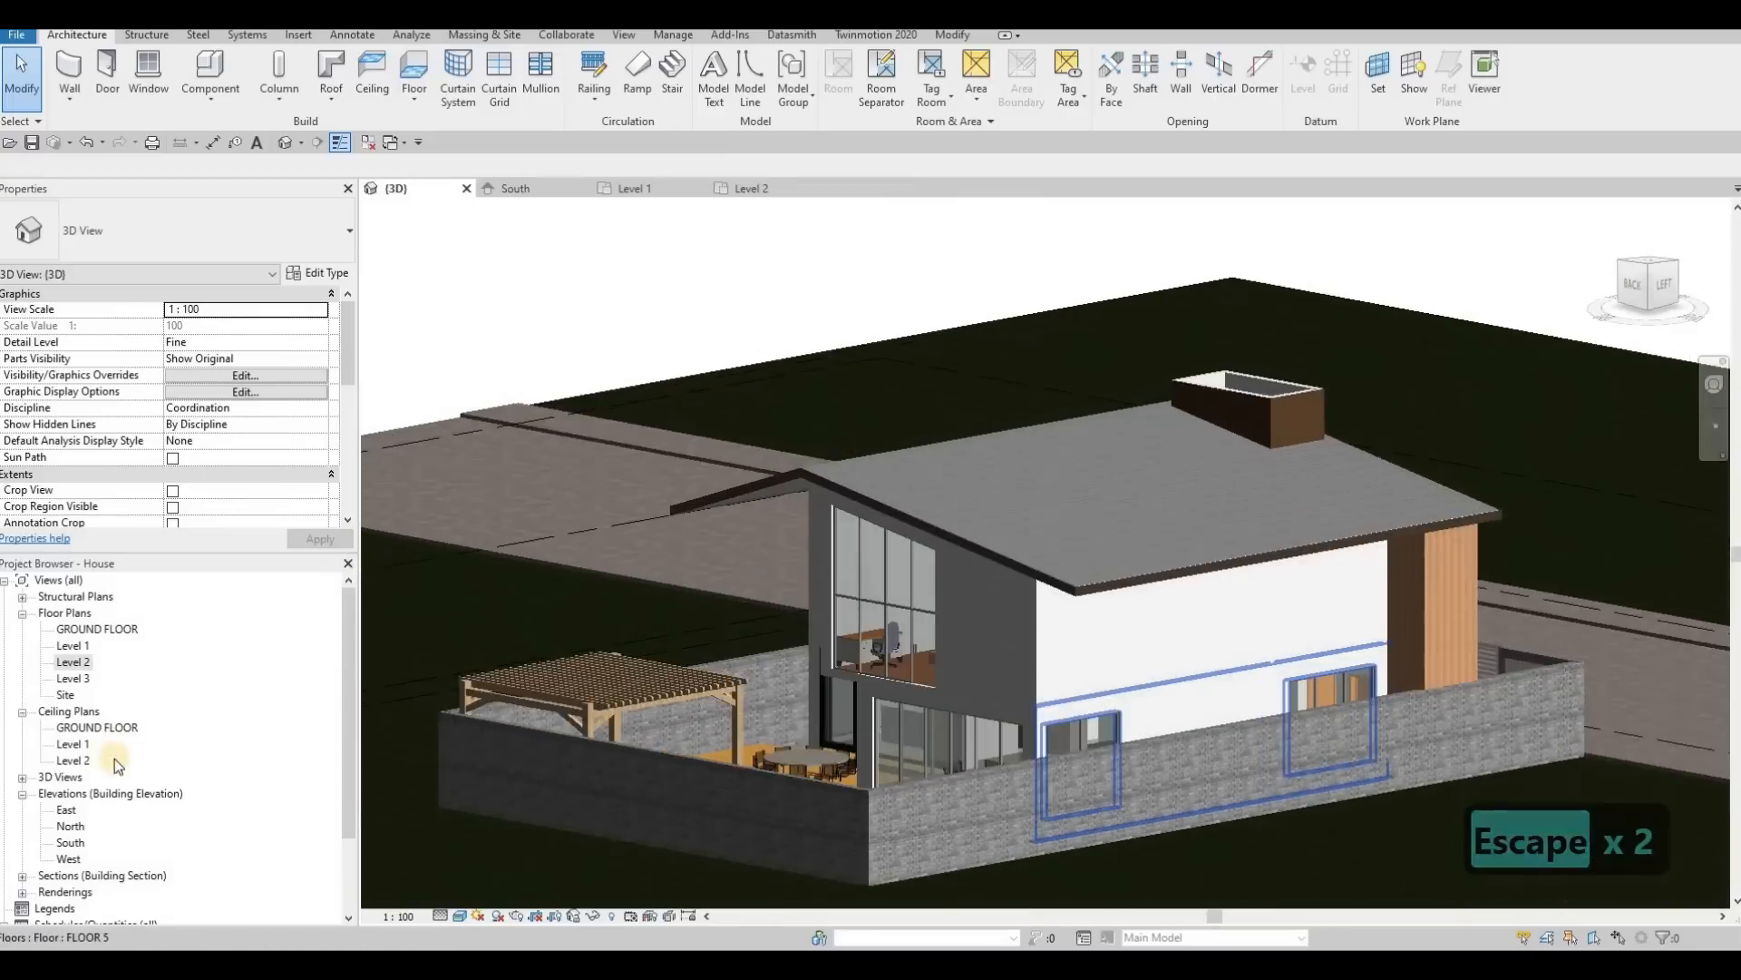
Step: Open the North elevation and start an in-place component in the Generic Models category, named Generic Models 15
{"action": "double_click", "coordinate": [78, 832]}
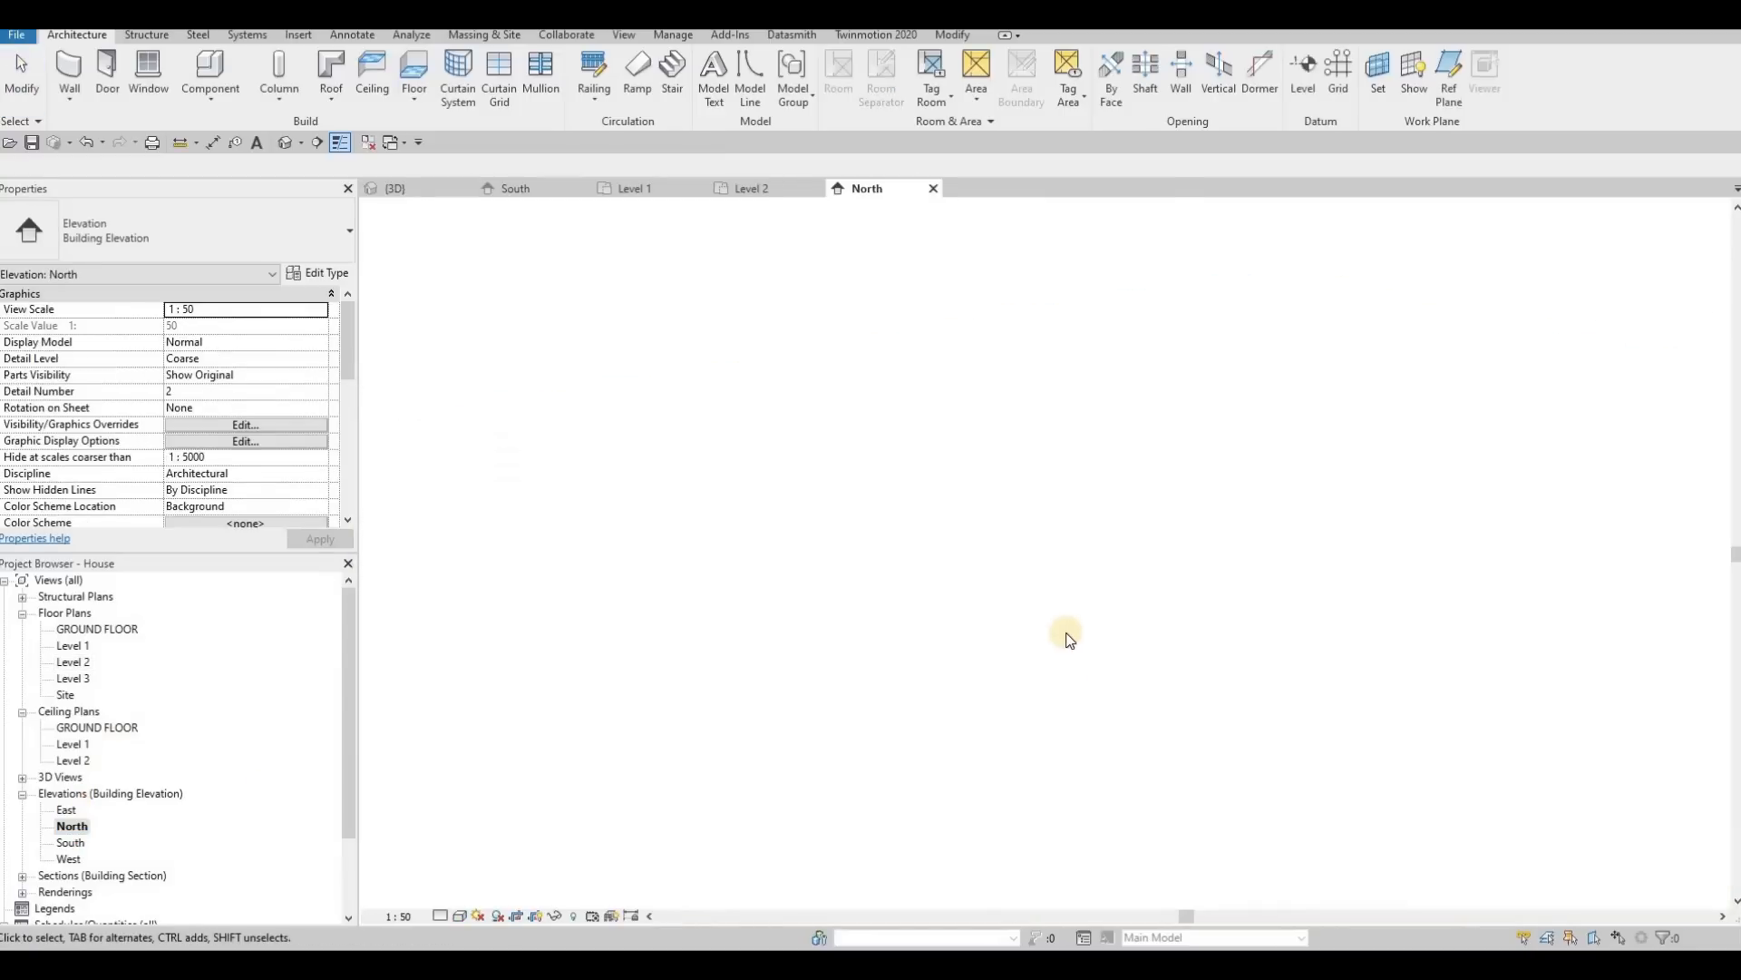
{"action": "scroll", "coordinate": [689, 590], "scroll_direction": "up", "scroll_amount": 5}
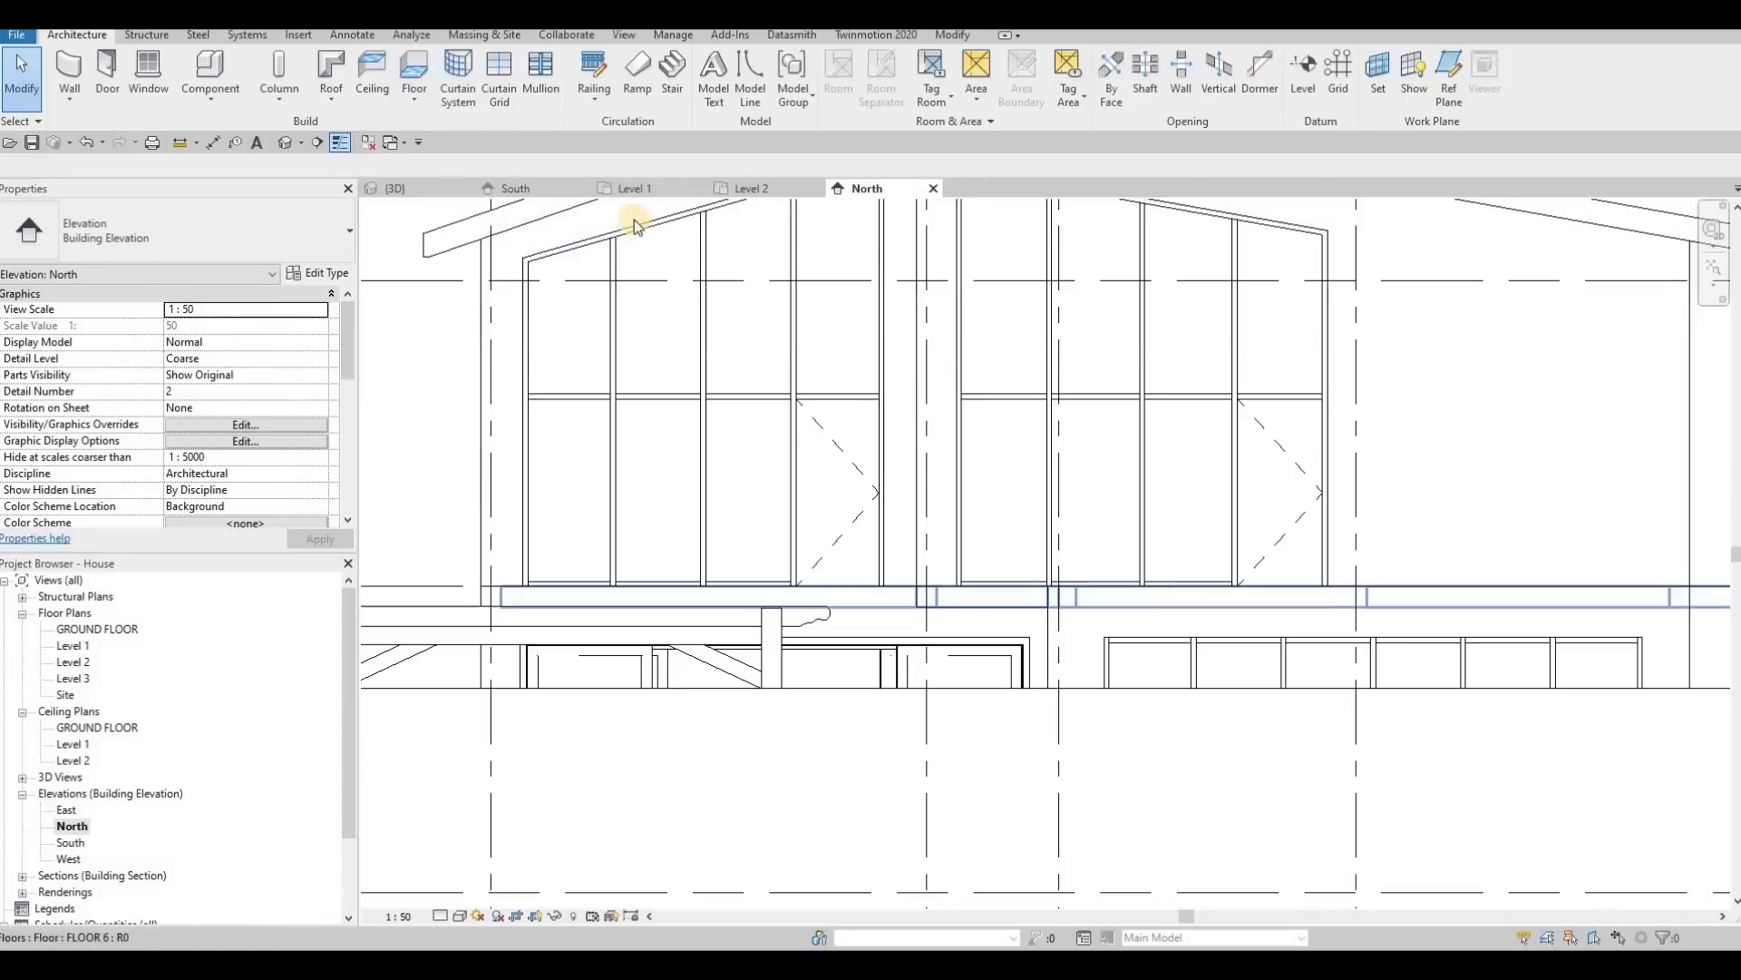
{"action": "left_click", "coordinate": [211, 98]}
{"action": "left_click", "coordinate": [229, 171]}
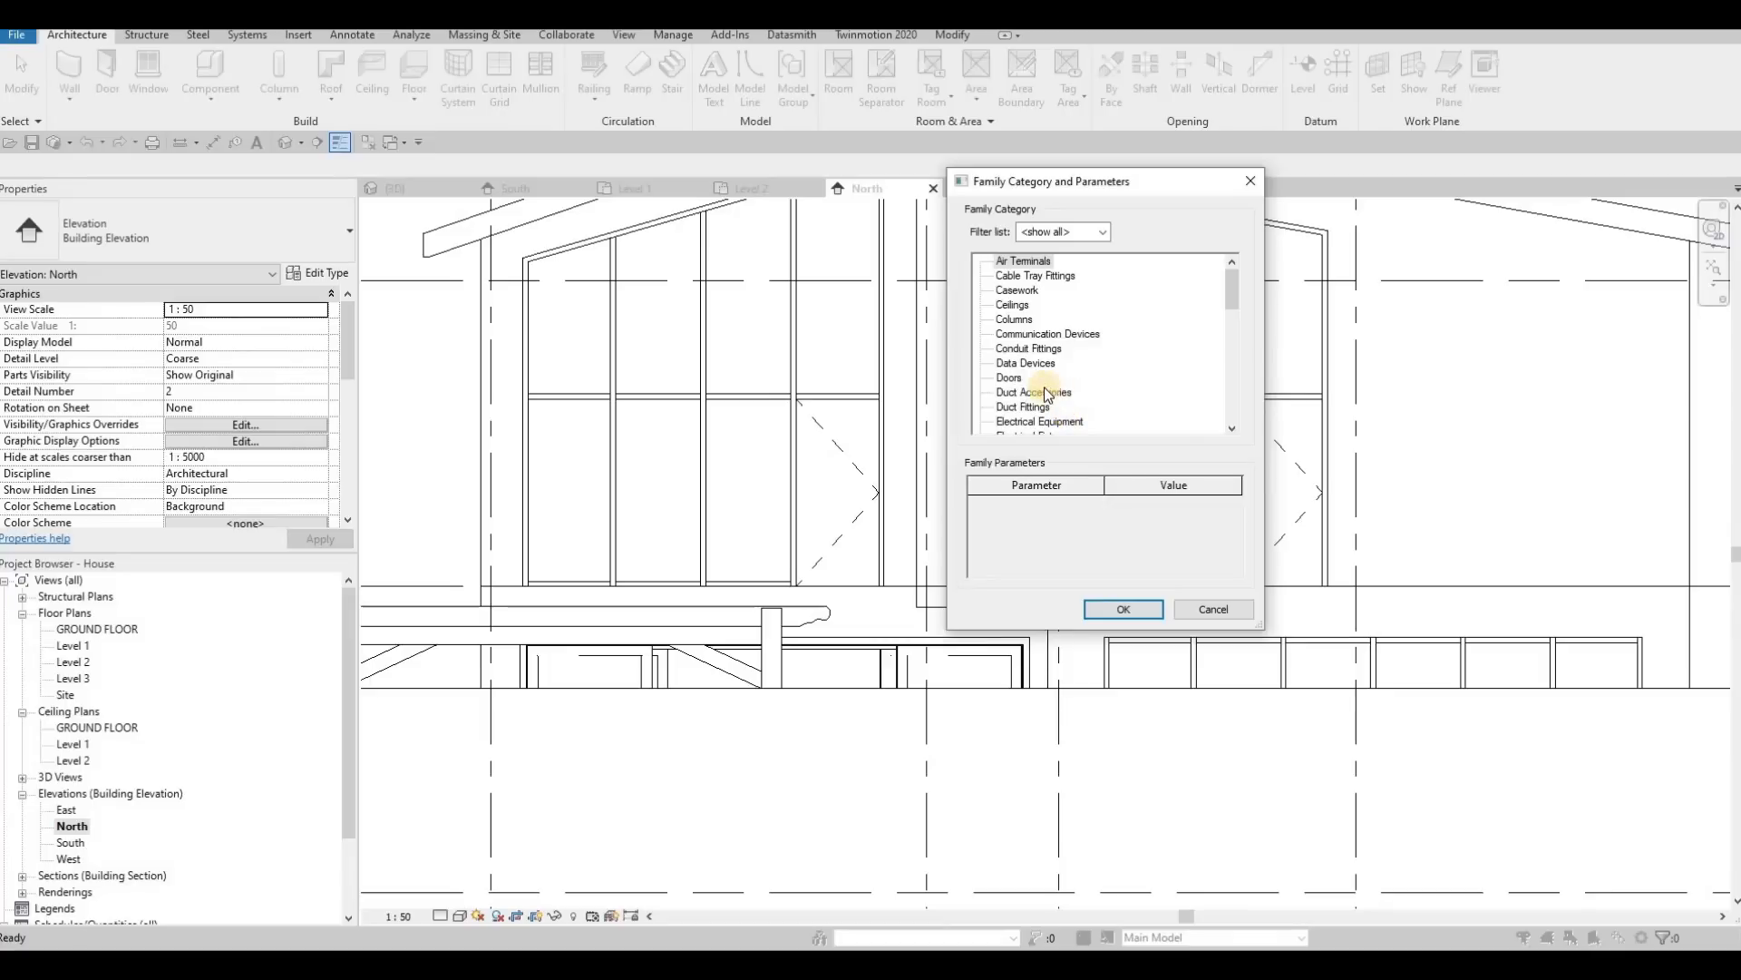
{"action": "scroll", "coordinate": [1037, 402], "scroll_direction": "down", "scroll_amount": 1}
{"action": "scroll", "coordinate": [1034, 397], "scroll_direction": "down", "scroll_amount": 2}
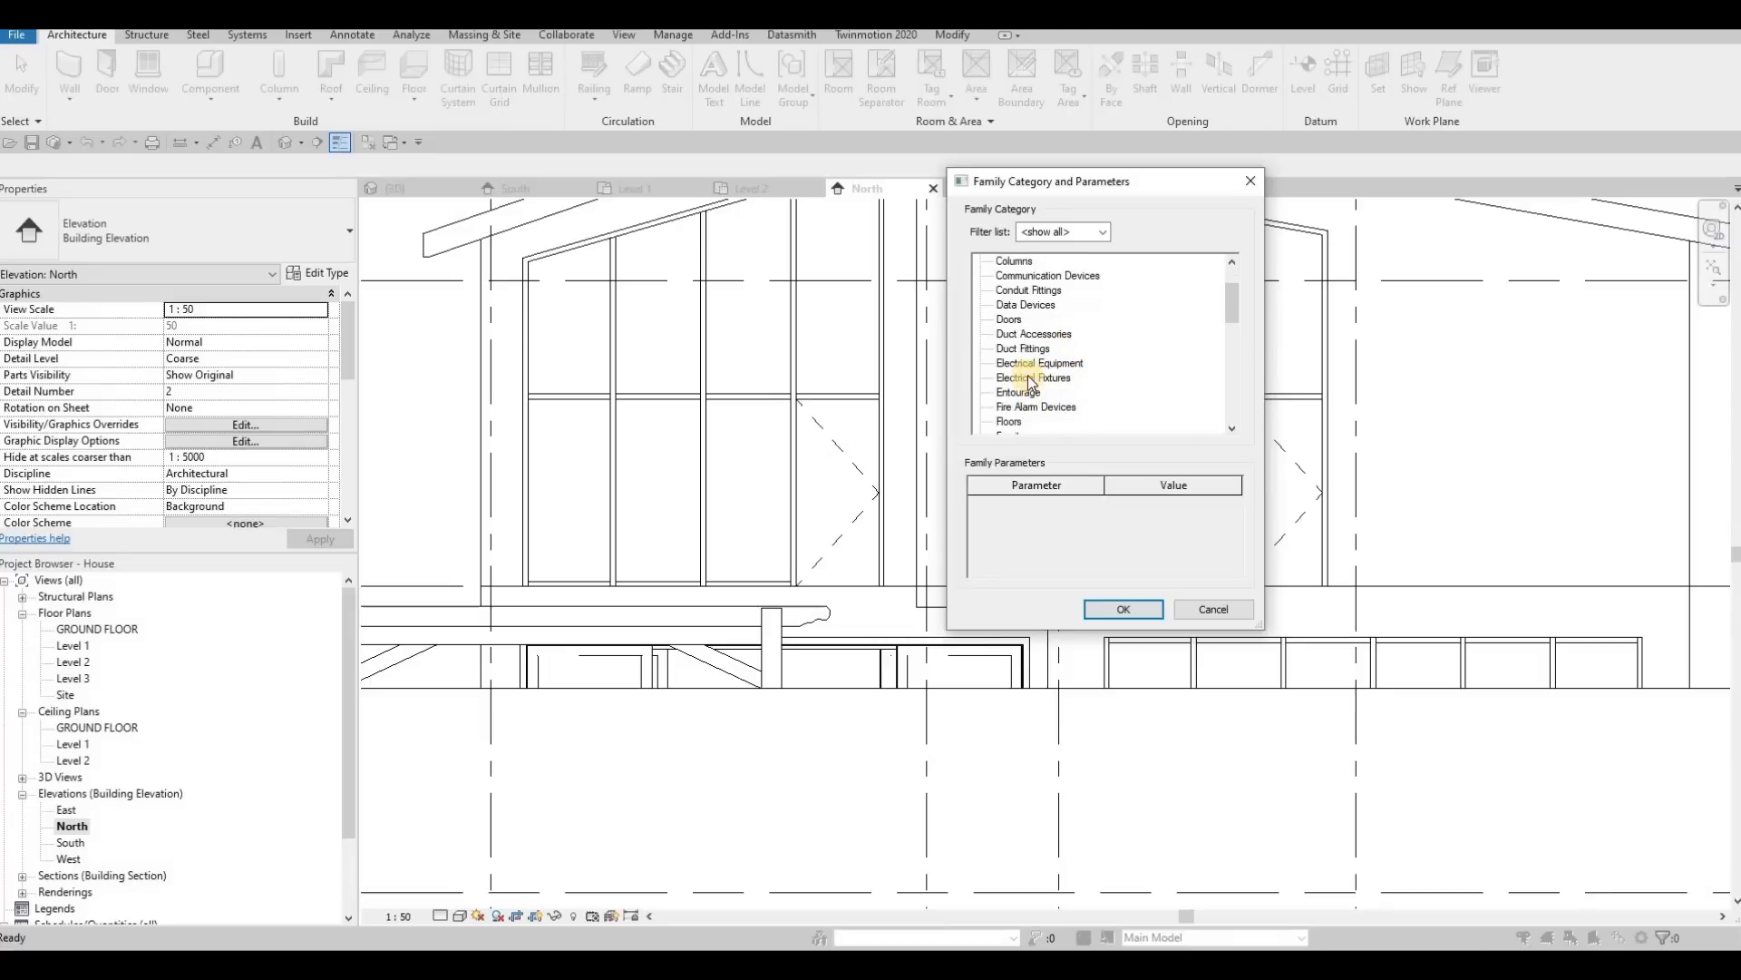
{"action": "scroll", "coordinate": [1040, 396], "scroll_direction": "down", "scroll_amount": 2}
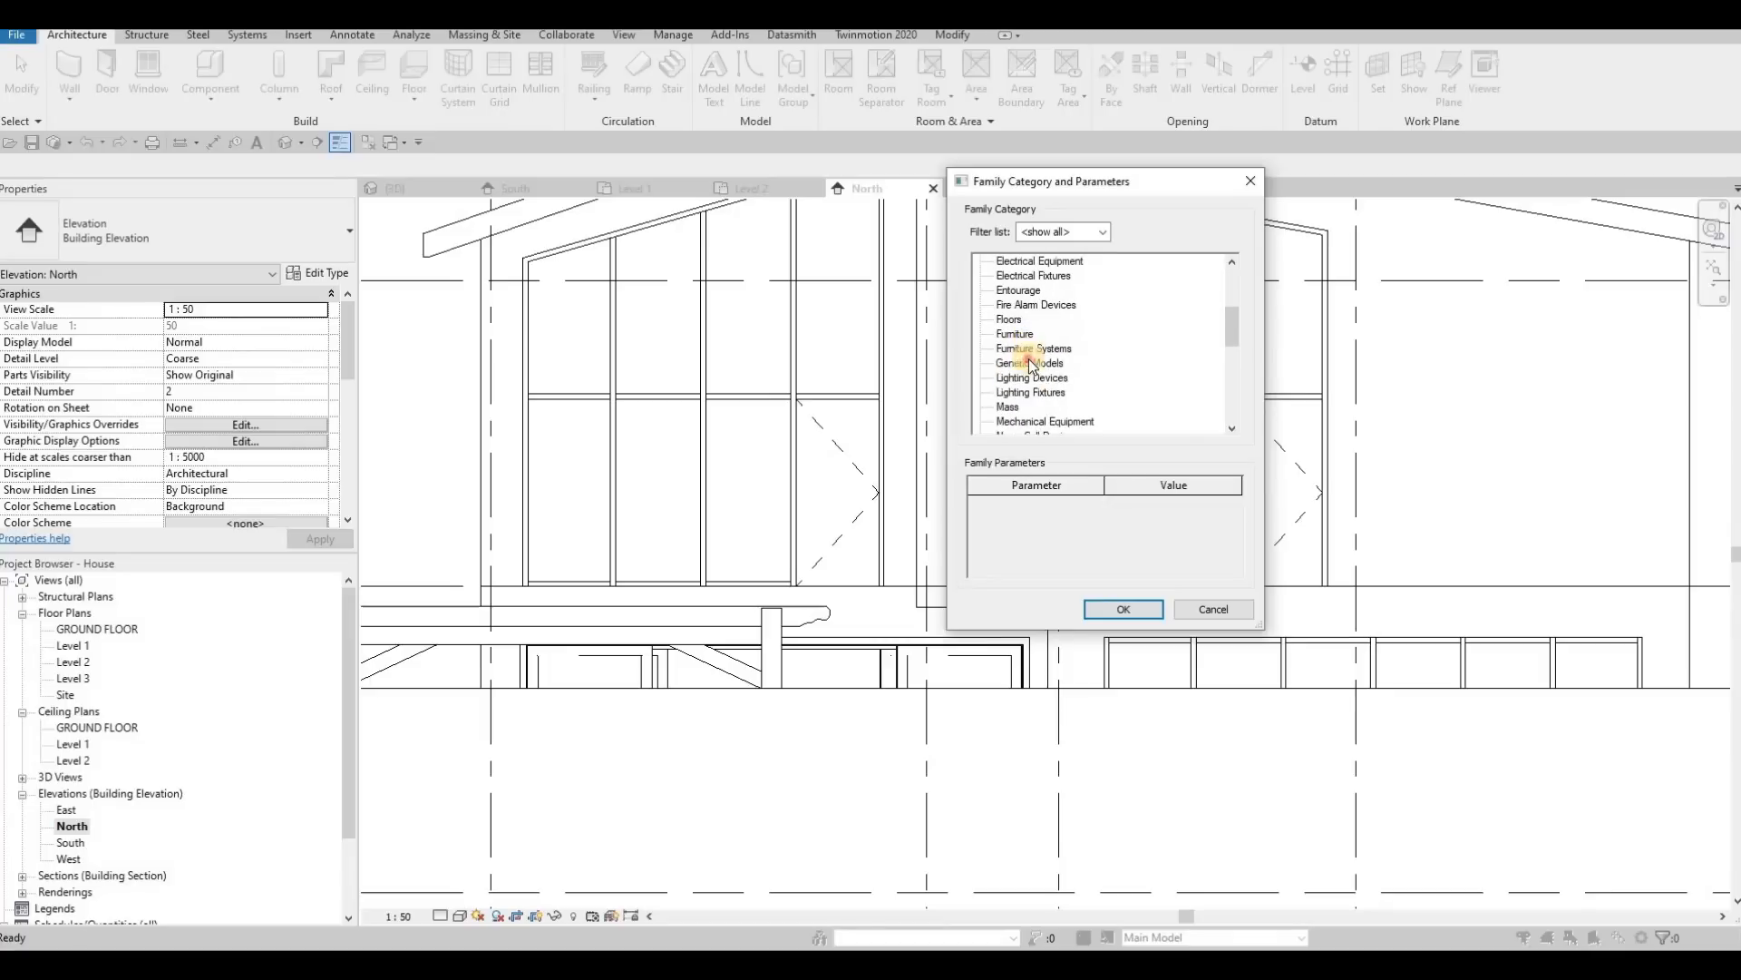
{"action": "left_click", "coordinate": [1123, 609]}
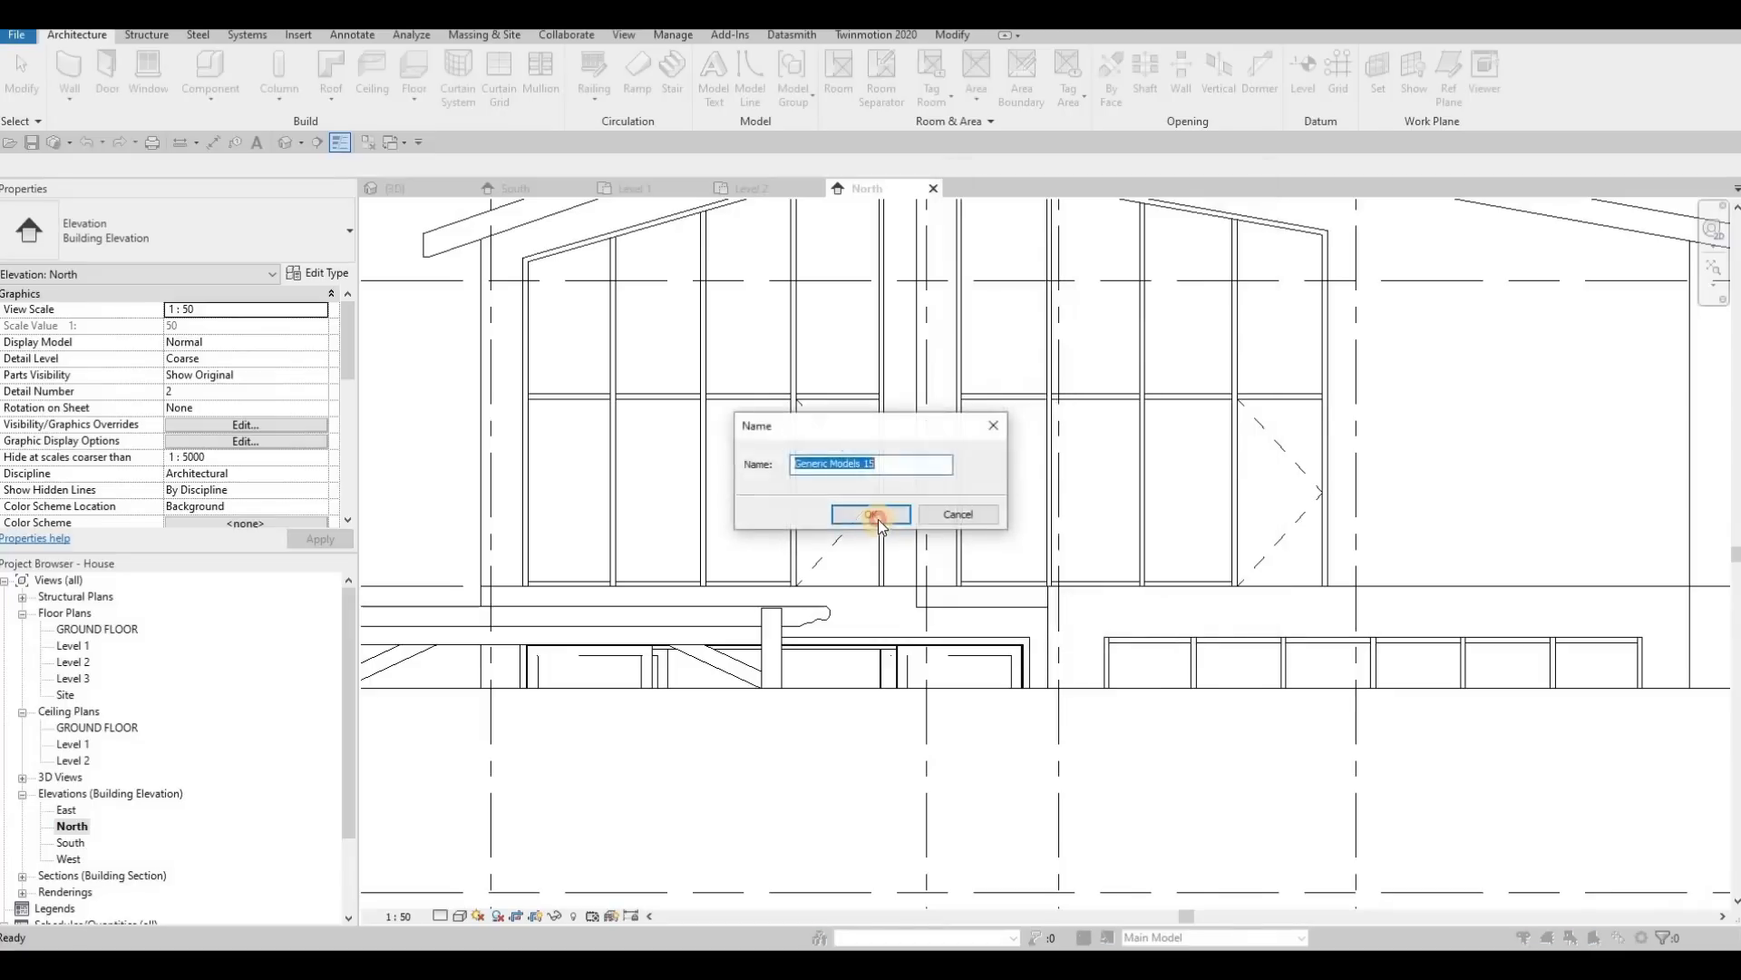
{"action": "key", "text": "Return"}
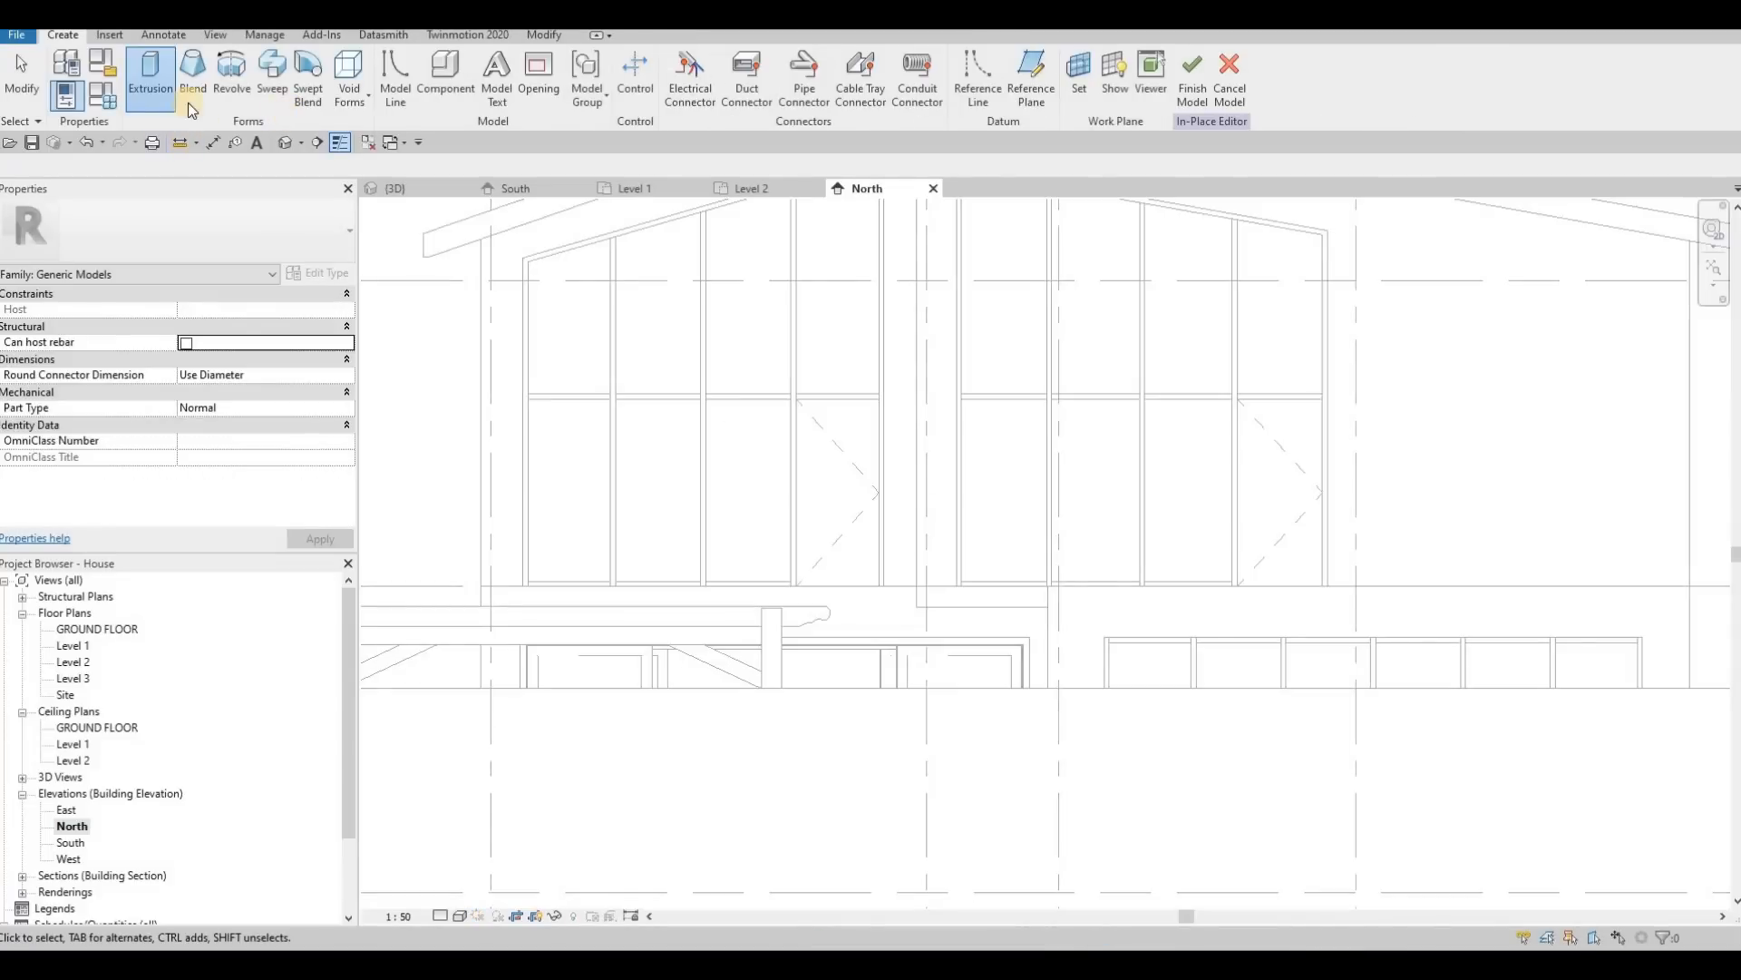
Step: Extrude a 200 mm high rectangle 1500 mm from the EXTERIOR WALL 1 plane, along the floor line beneath the left upper curtain wall
{"action": "left_click", "coordinate": [148, 98]}
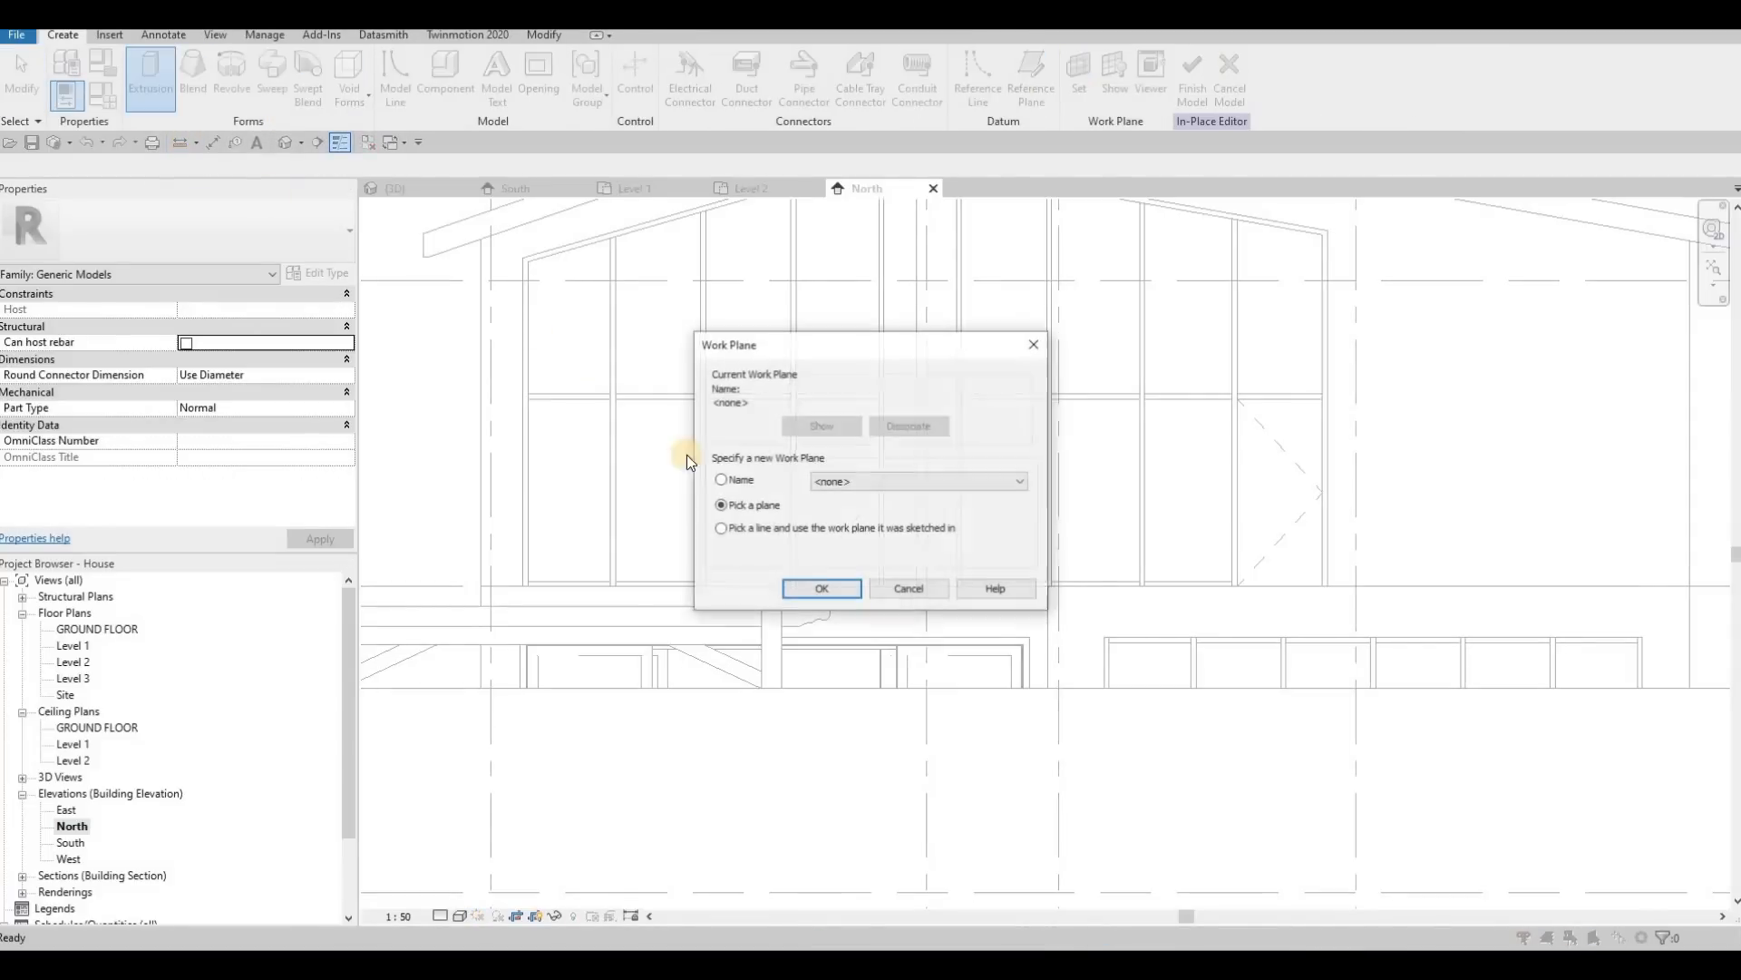
{"action": "left_click", "coordinate": [877, 591]}
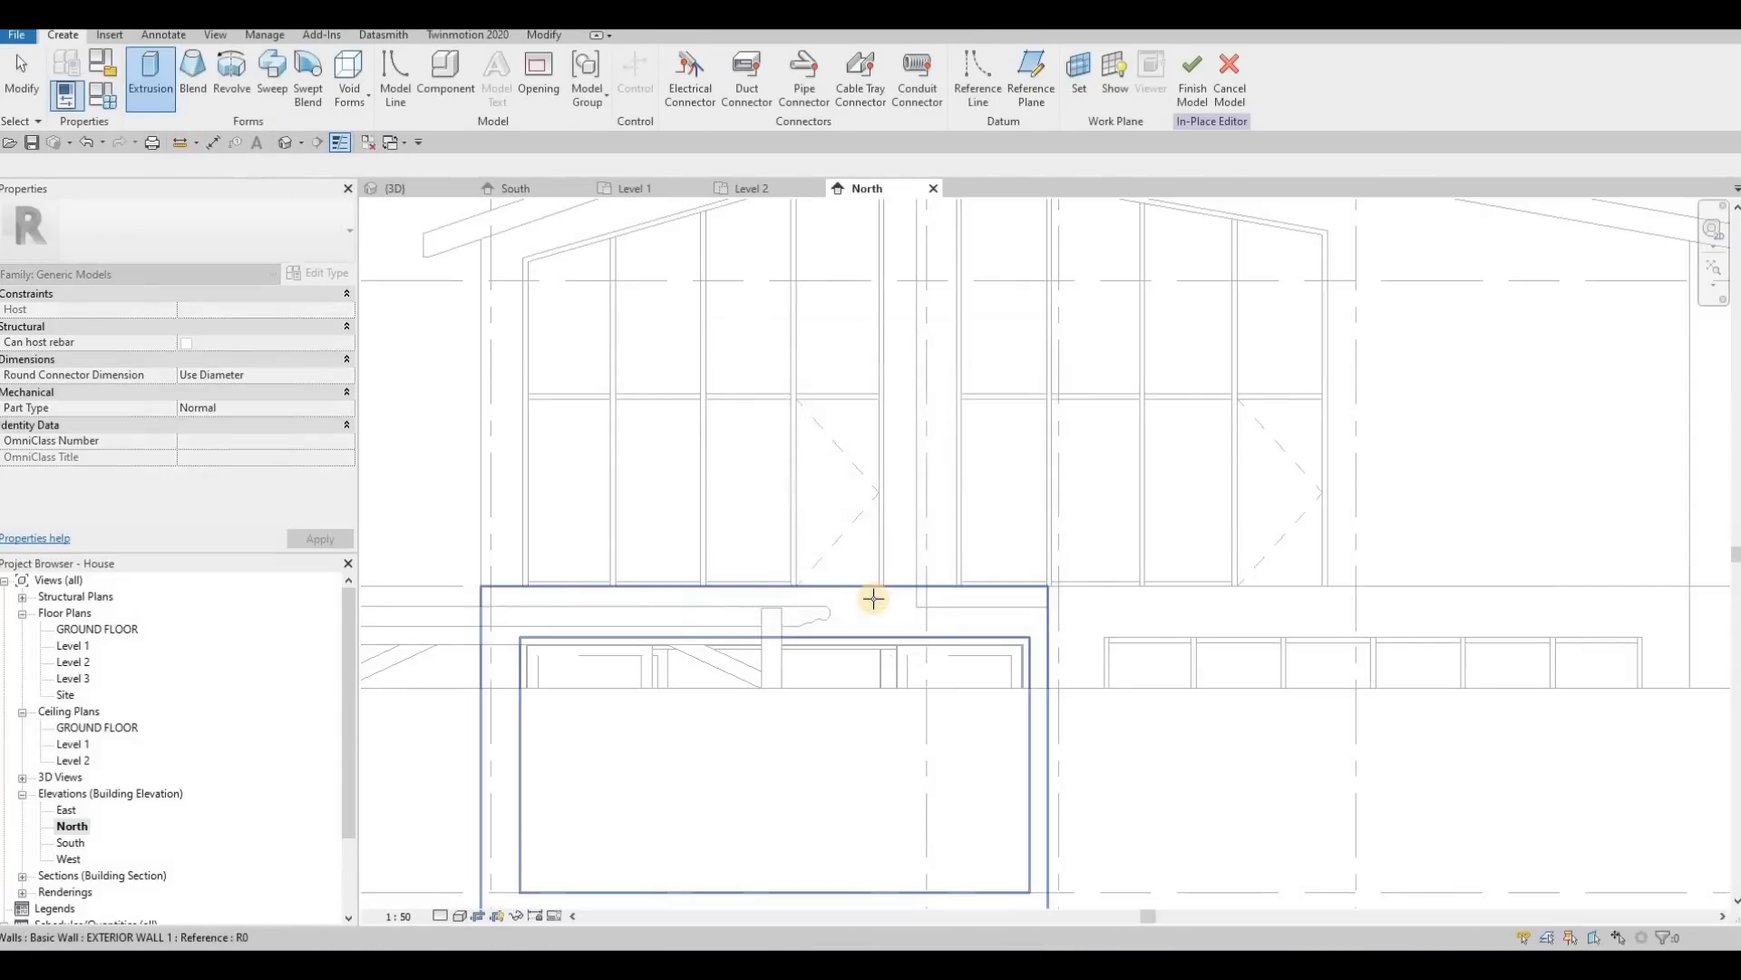
{"action": "left_click", "coordinate": [870, 600]}
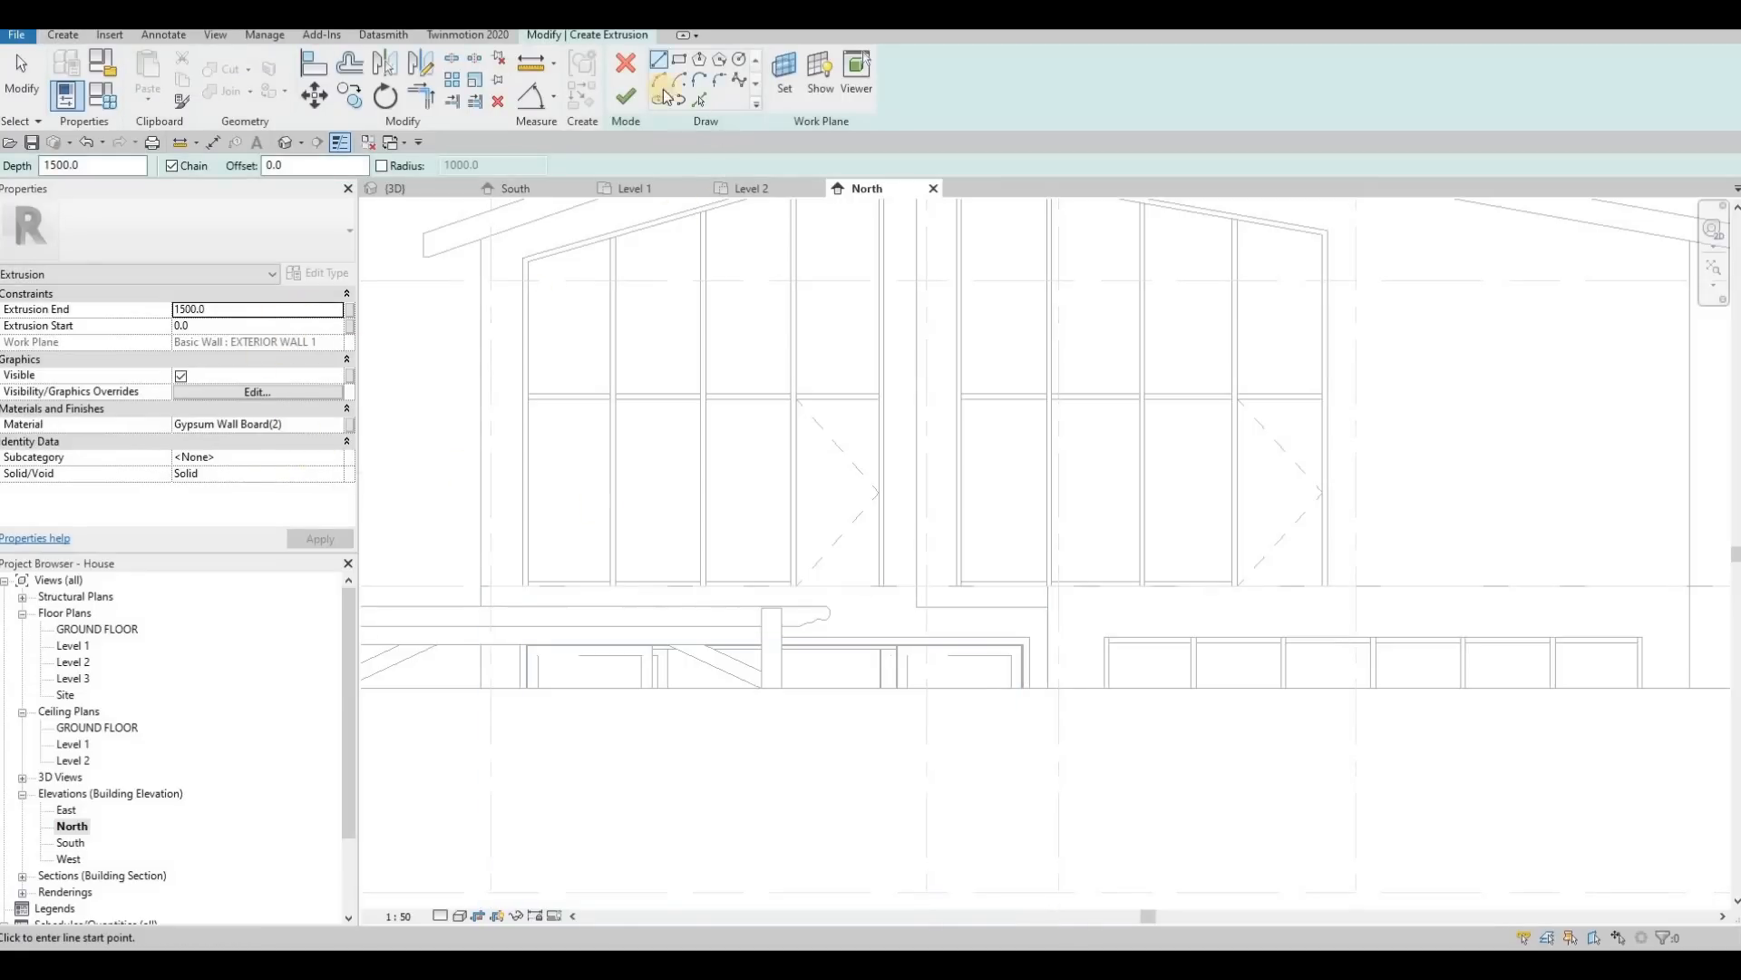
{"action": "left_click", "coordinate": [480, 587]}
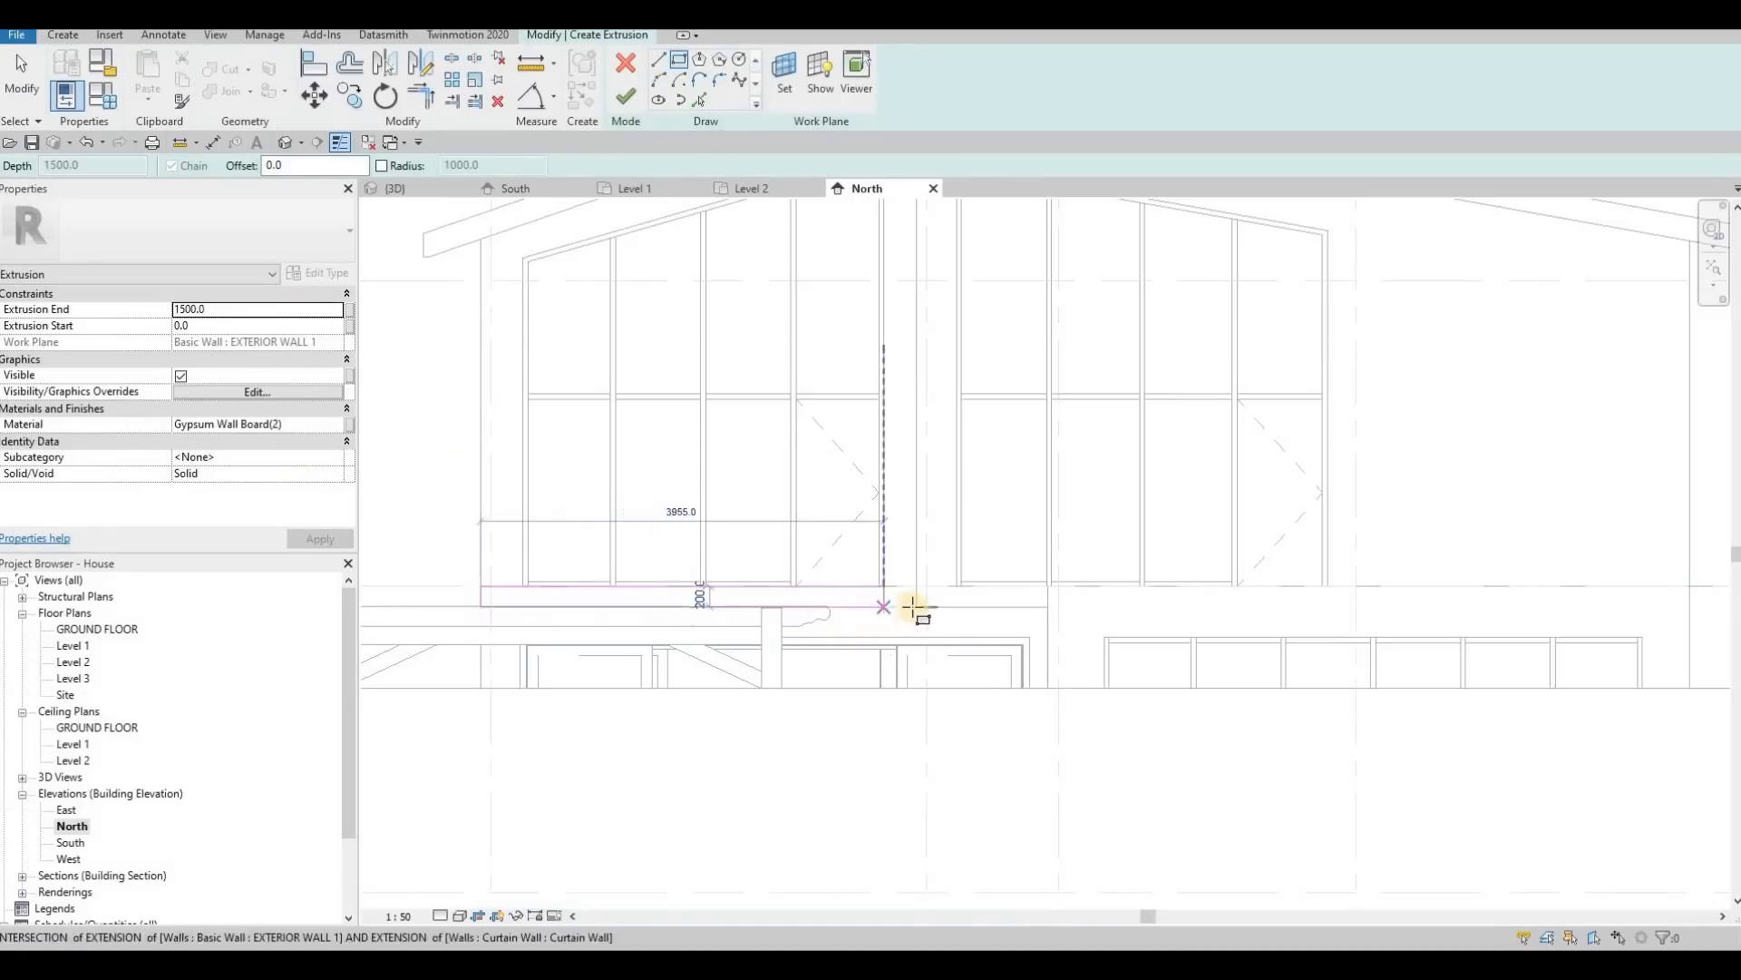
{"action": "left_click", "coordinate": [645, 578]}
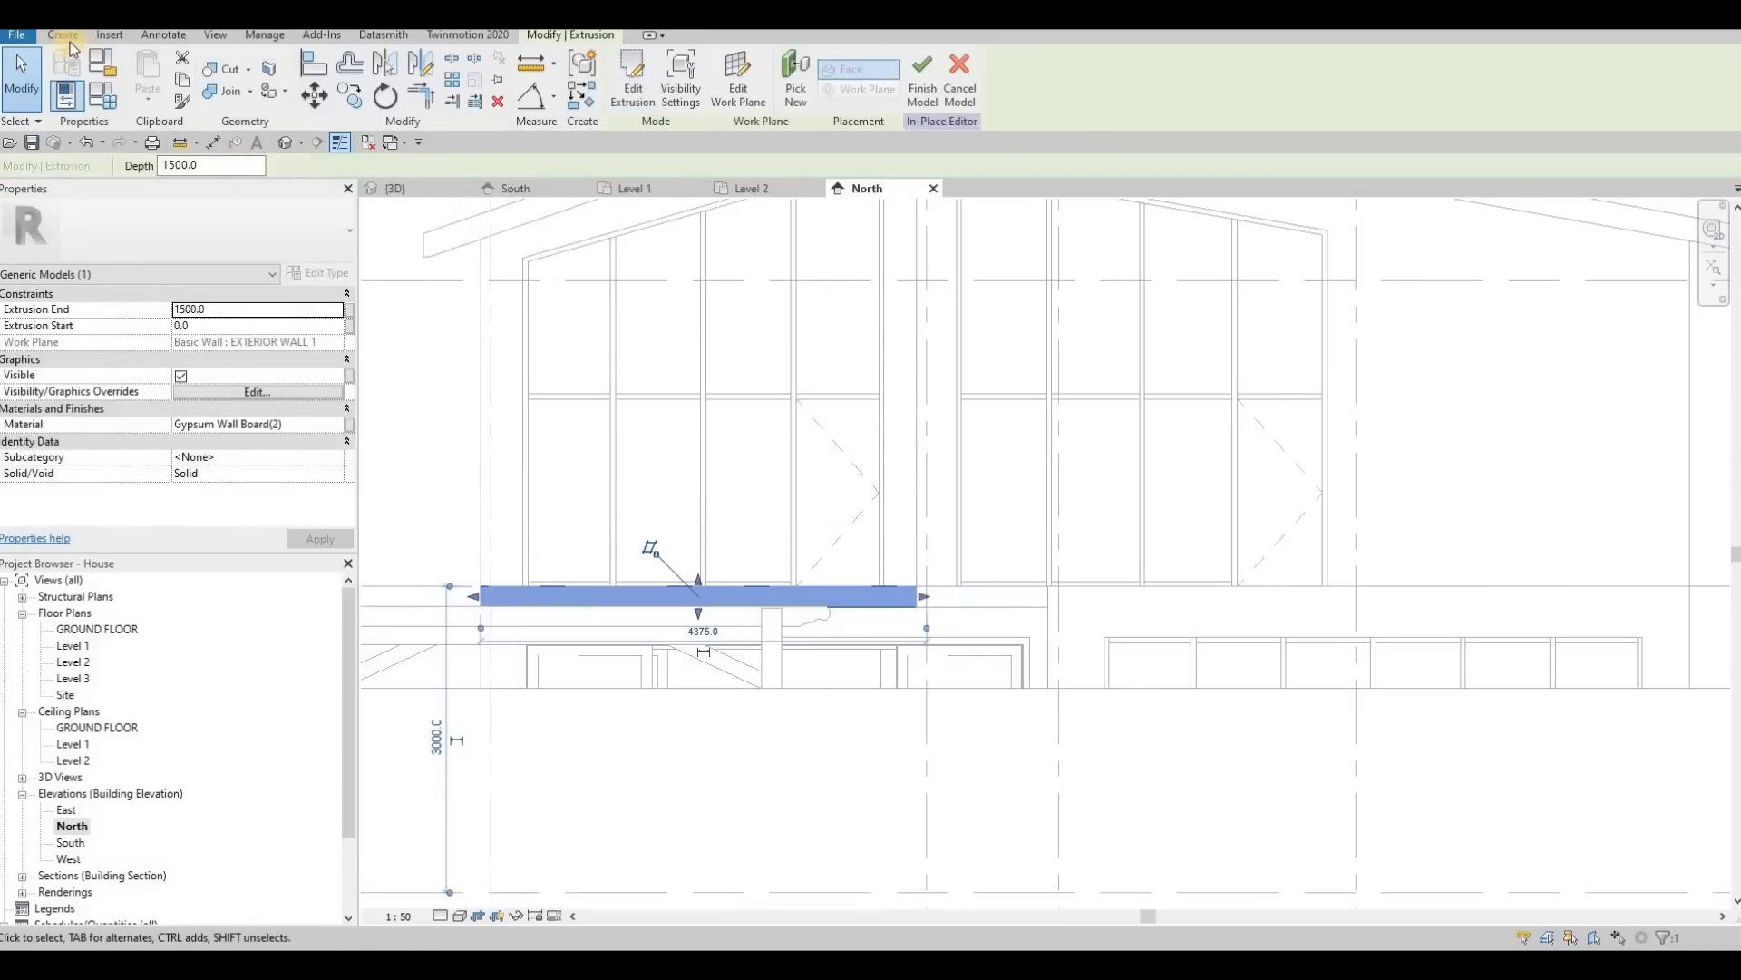
Step: Extrude a second rectangle, 4310 by 200 mm, 1500 mm from the EXTERIOR WALL 1 face beneath the right upper curtain wall
{"action": "left_click", "coordinate": [64, 36]}
{"action": "left_click", "coordinate": [147, 78]}
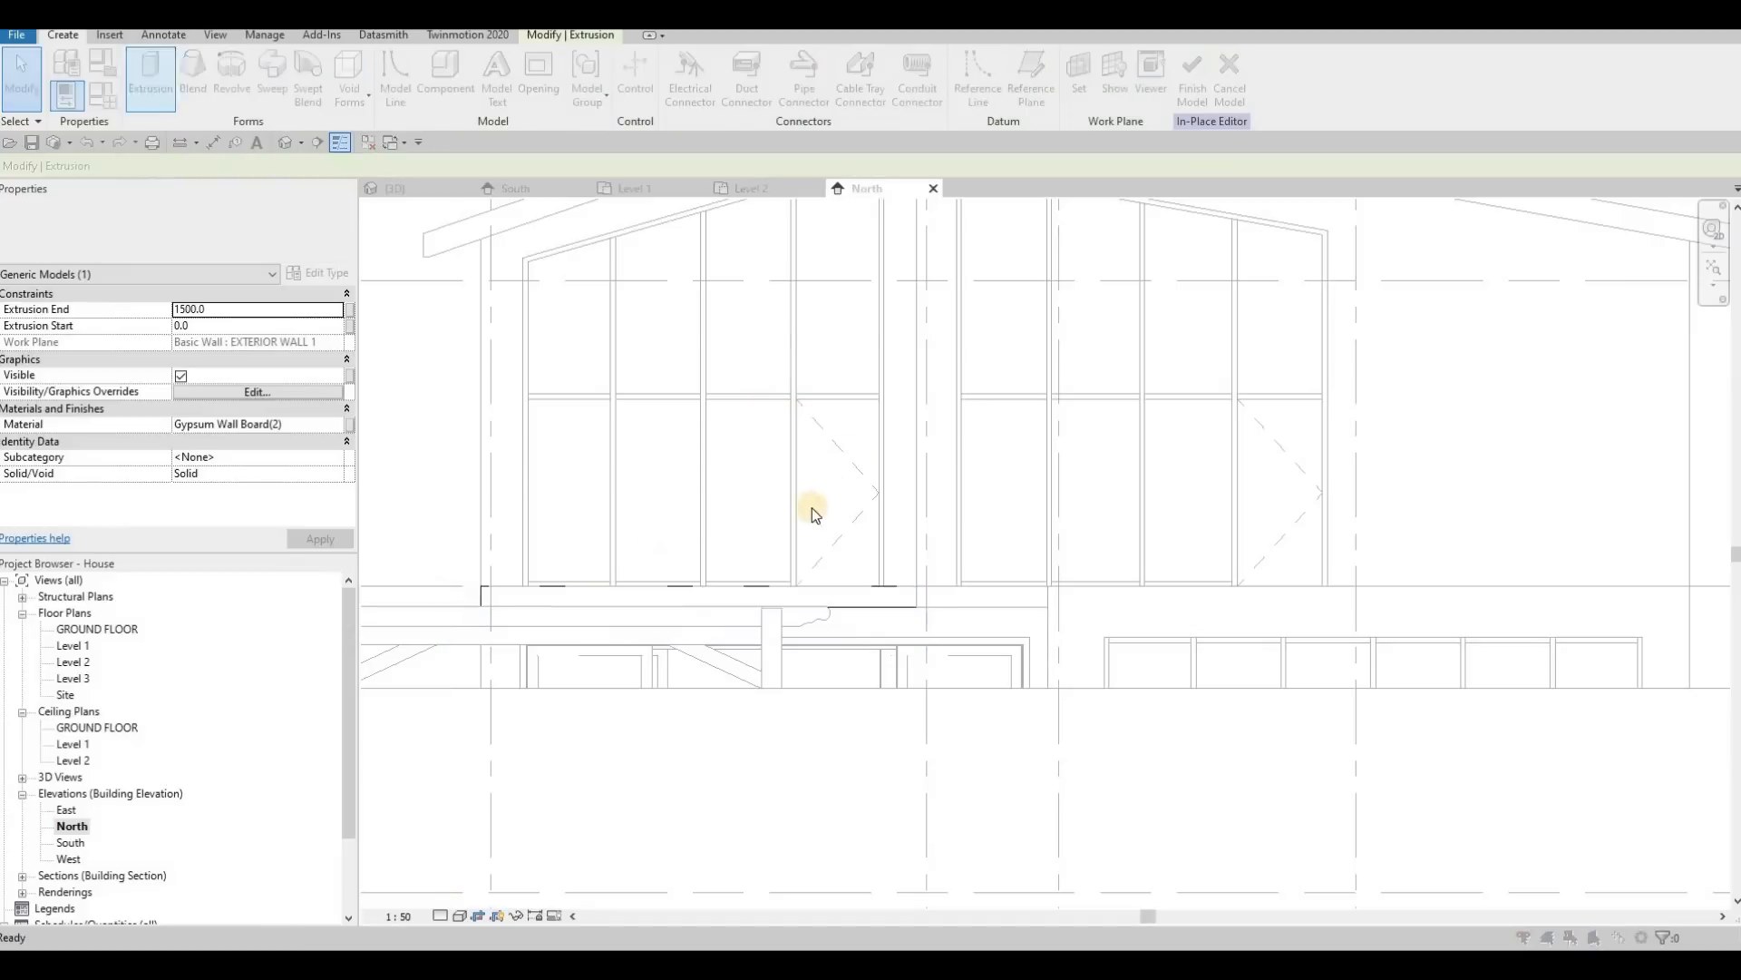
{"action": "key", "text": "Return"}
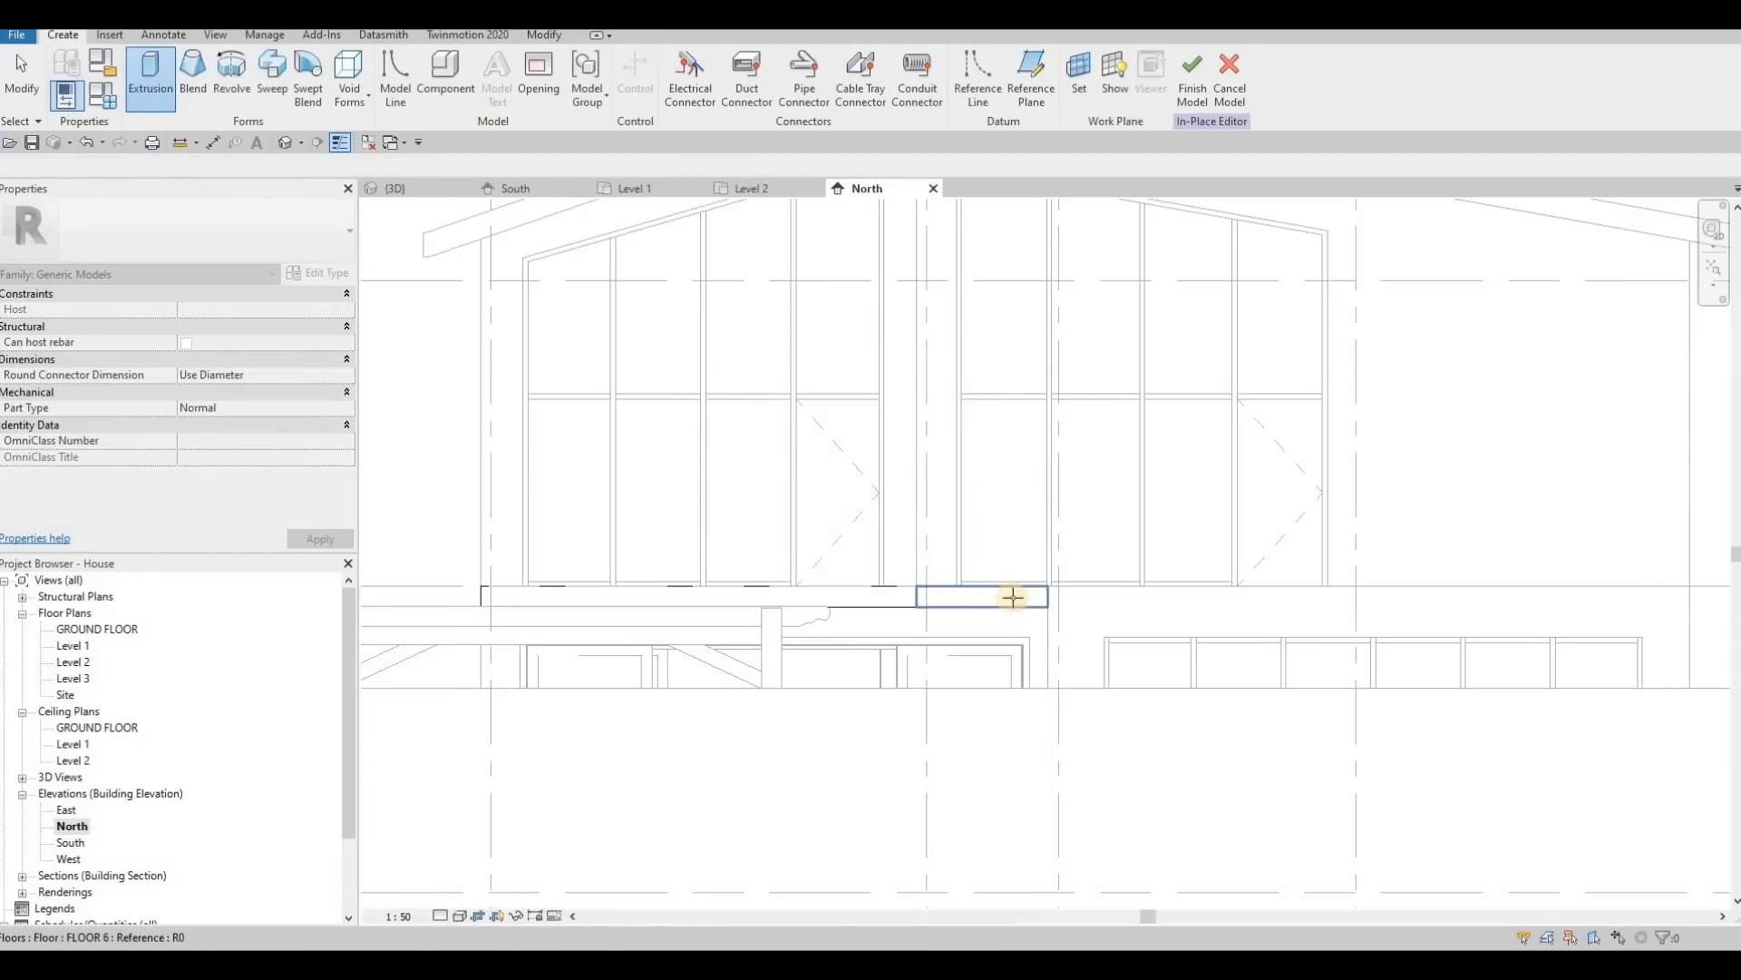
{"action": "left_click", "coordinate": [1076, 602]}
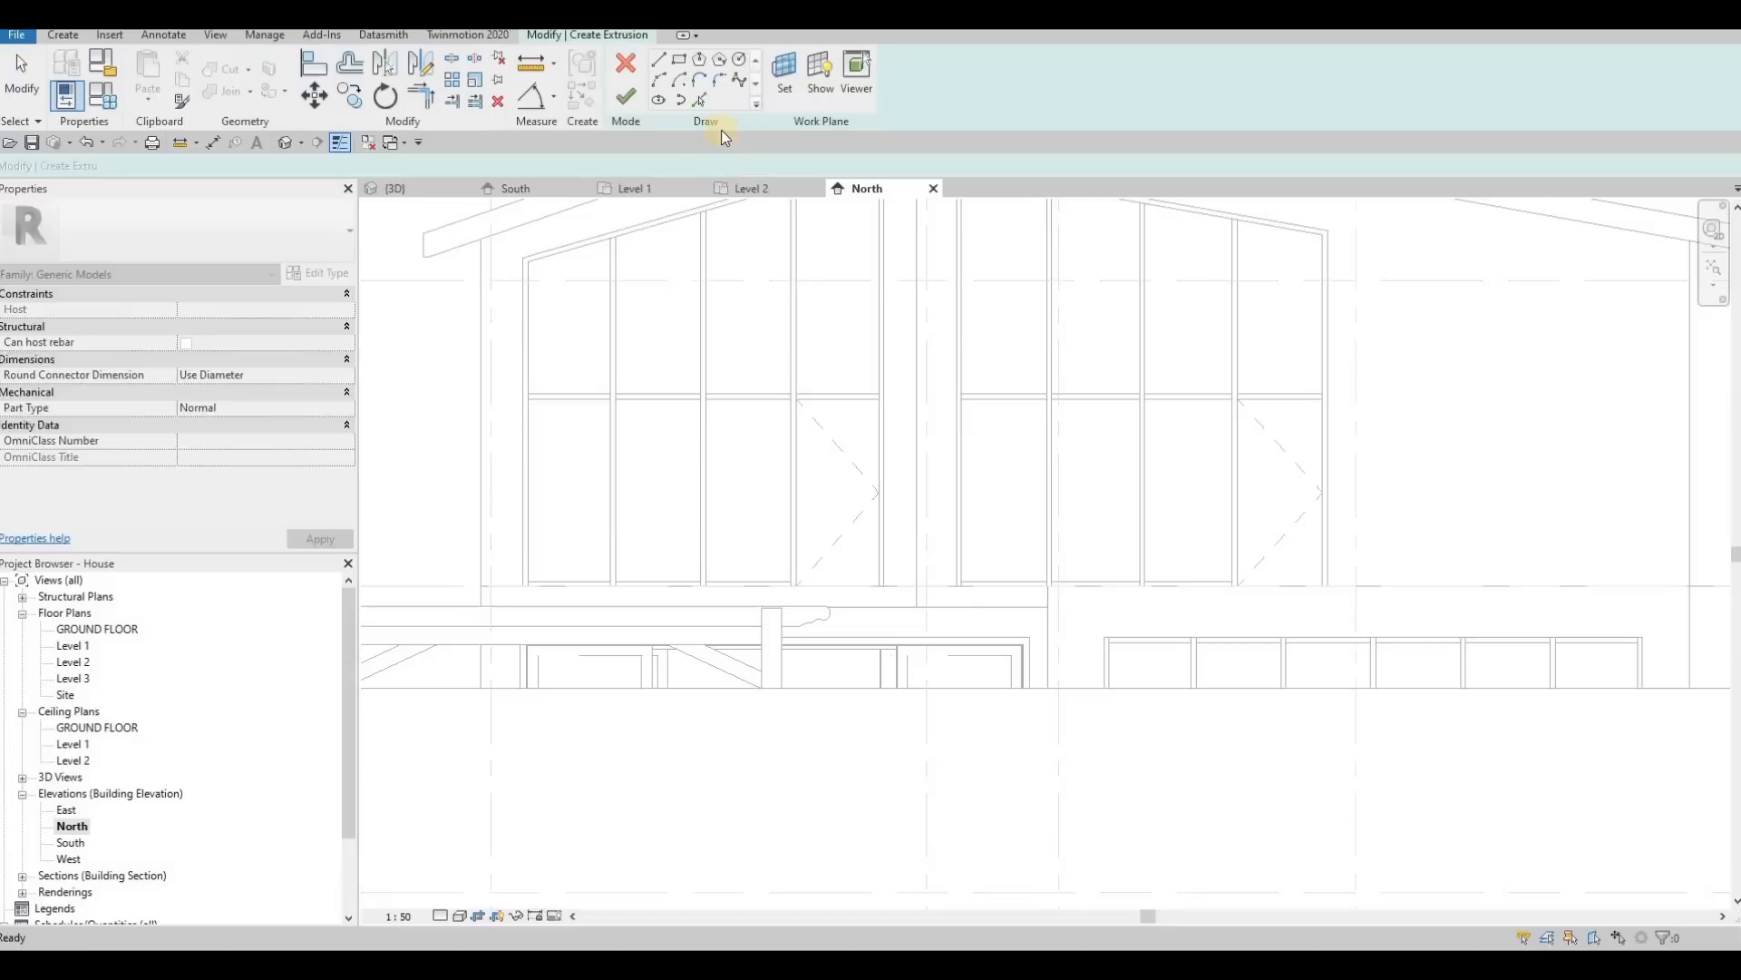
{"action": "left_click", "coordinate": [680, 60]}
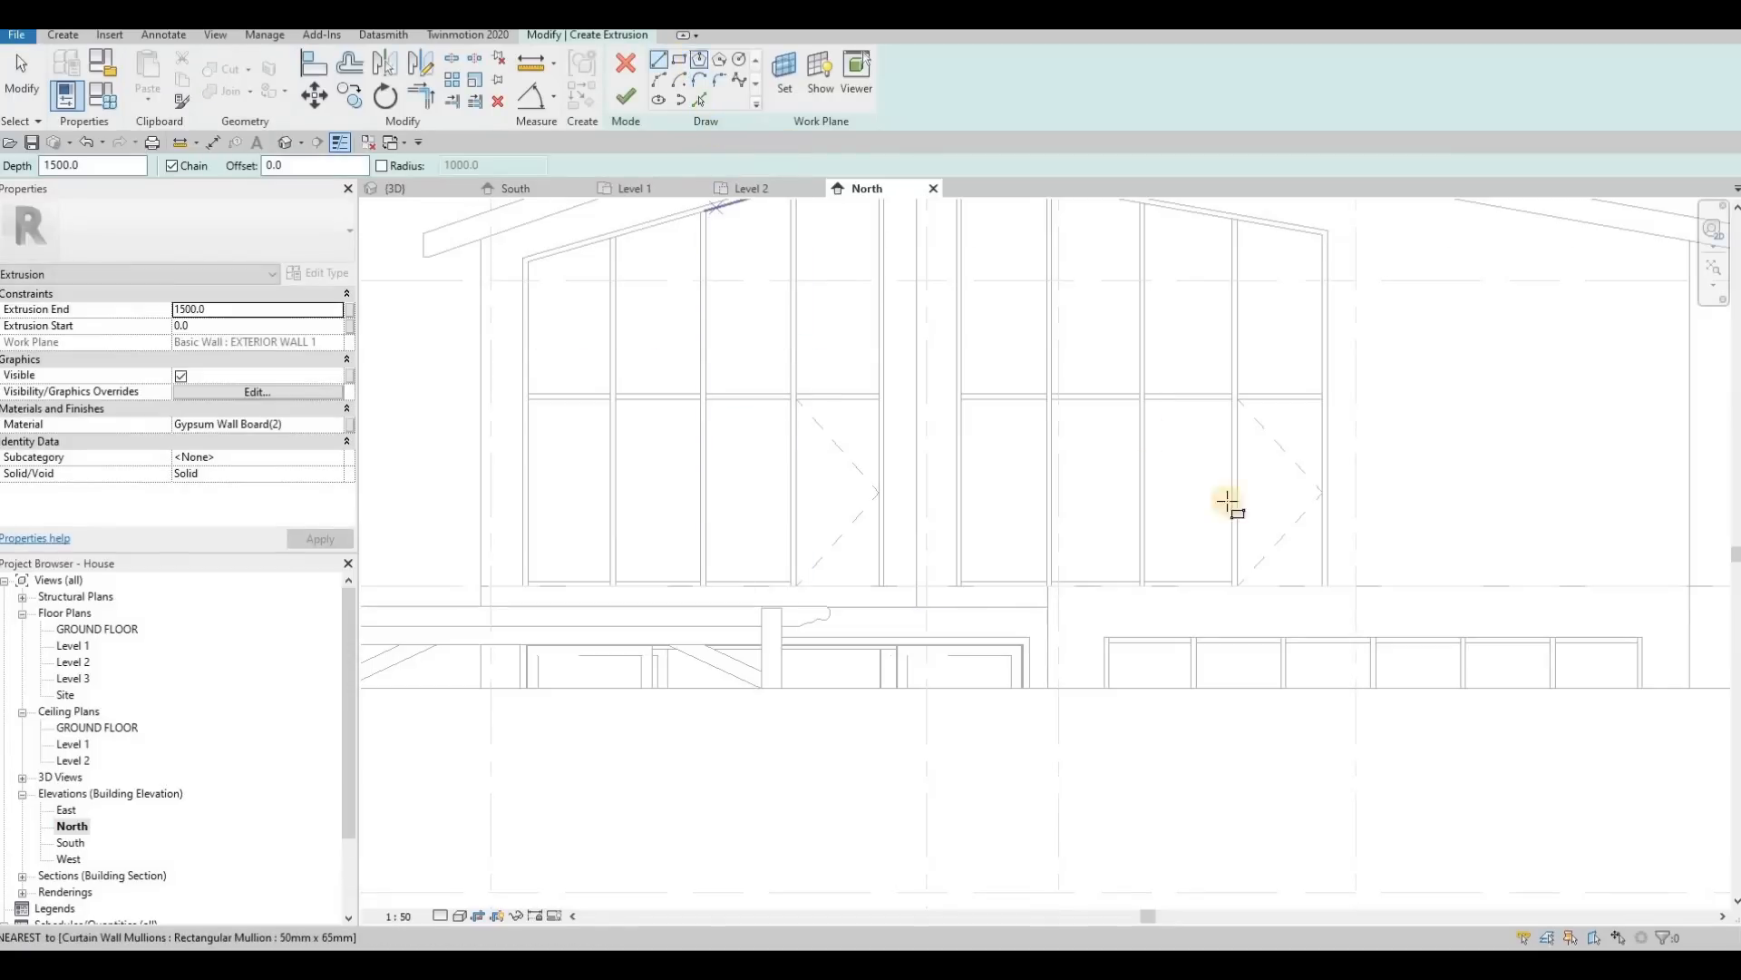
{"action": "left_click", "coordinate": [1356, 586]}
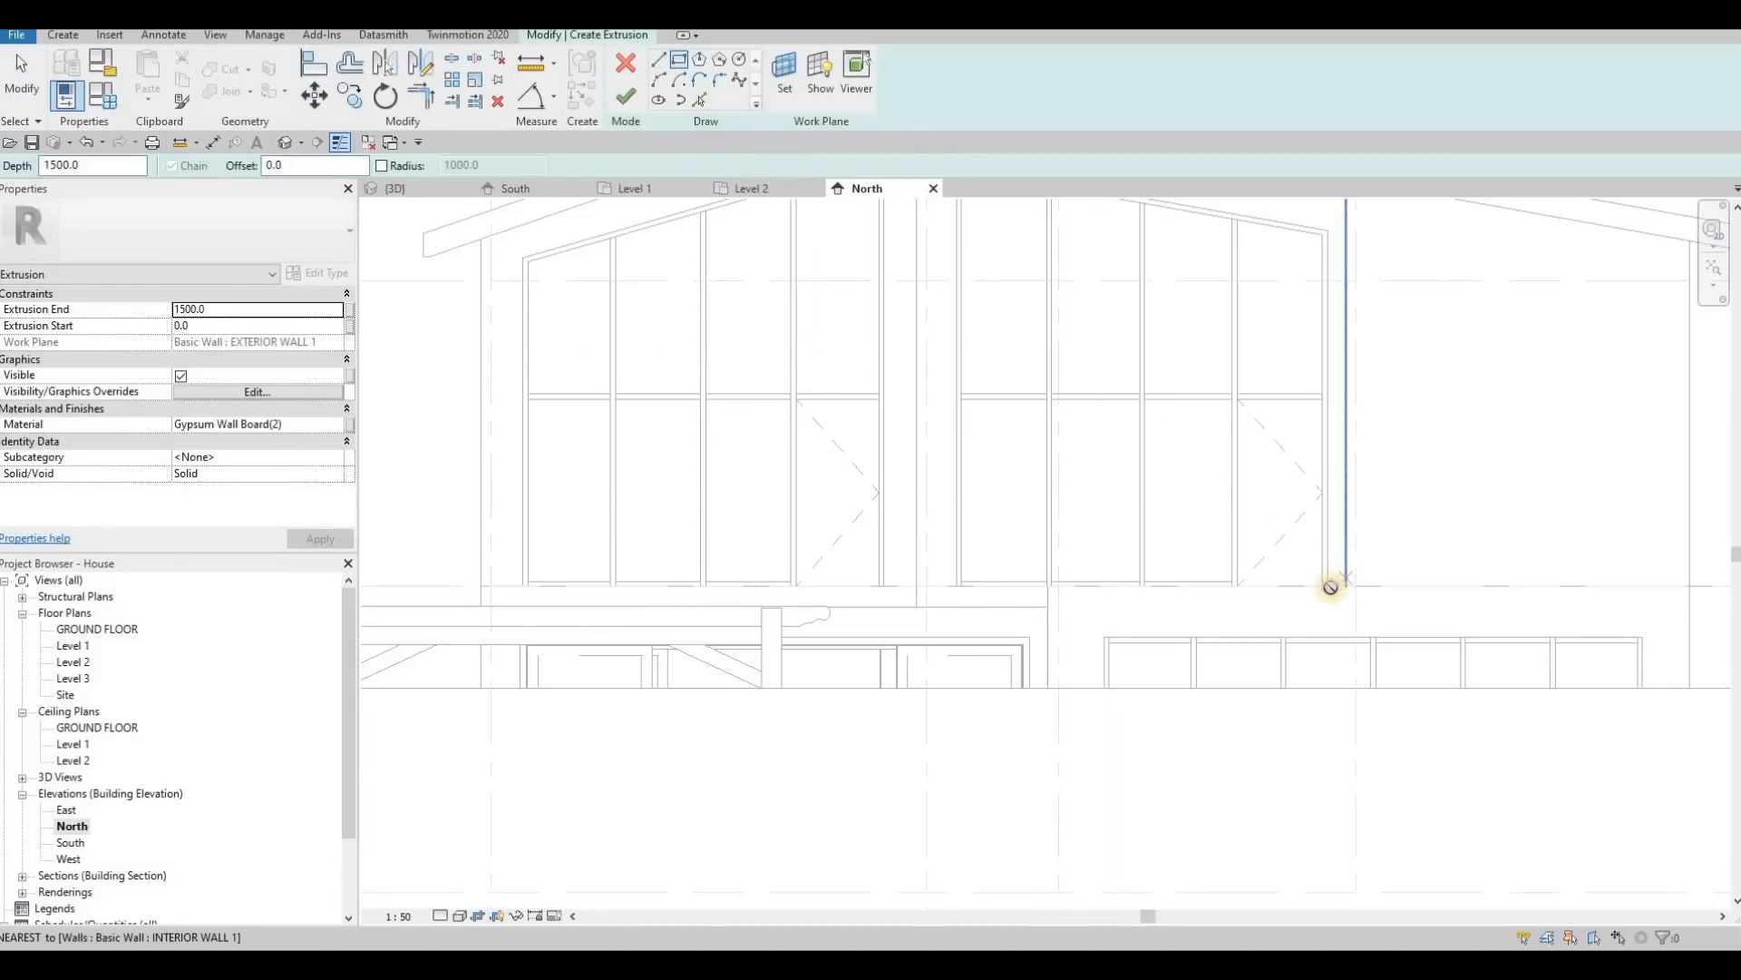
{"action": "left_click", "coordinate": [916, 601]}
{"action": "key", "text": "Escape"}
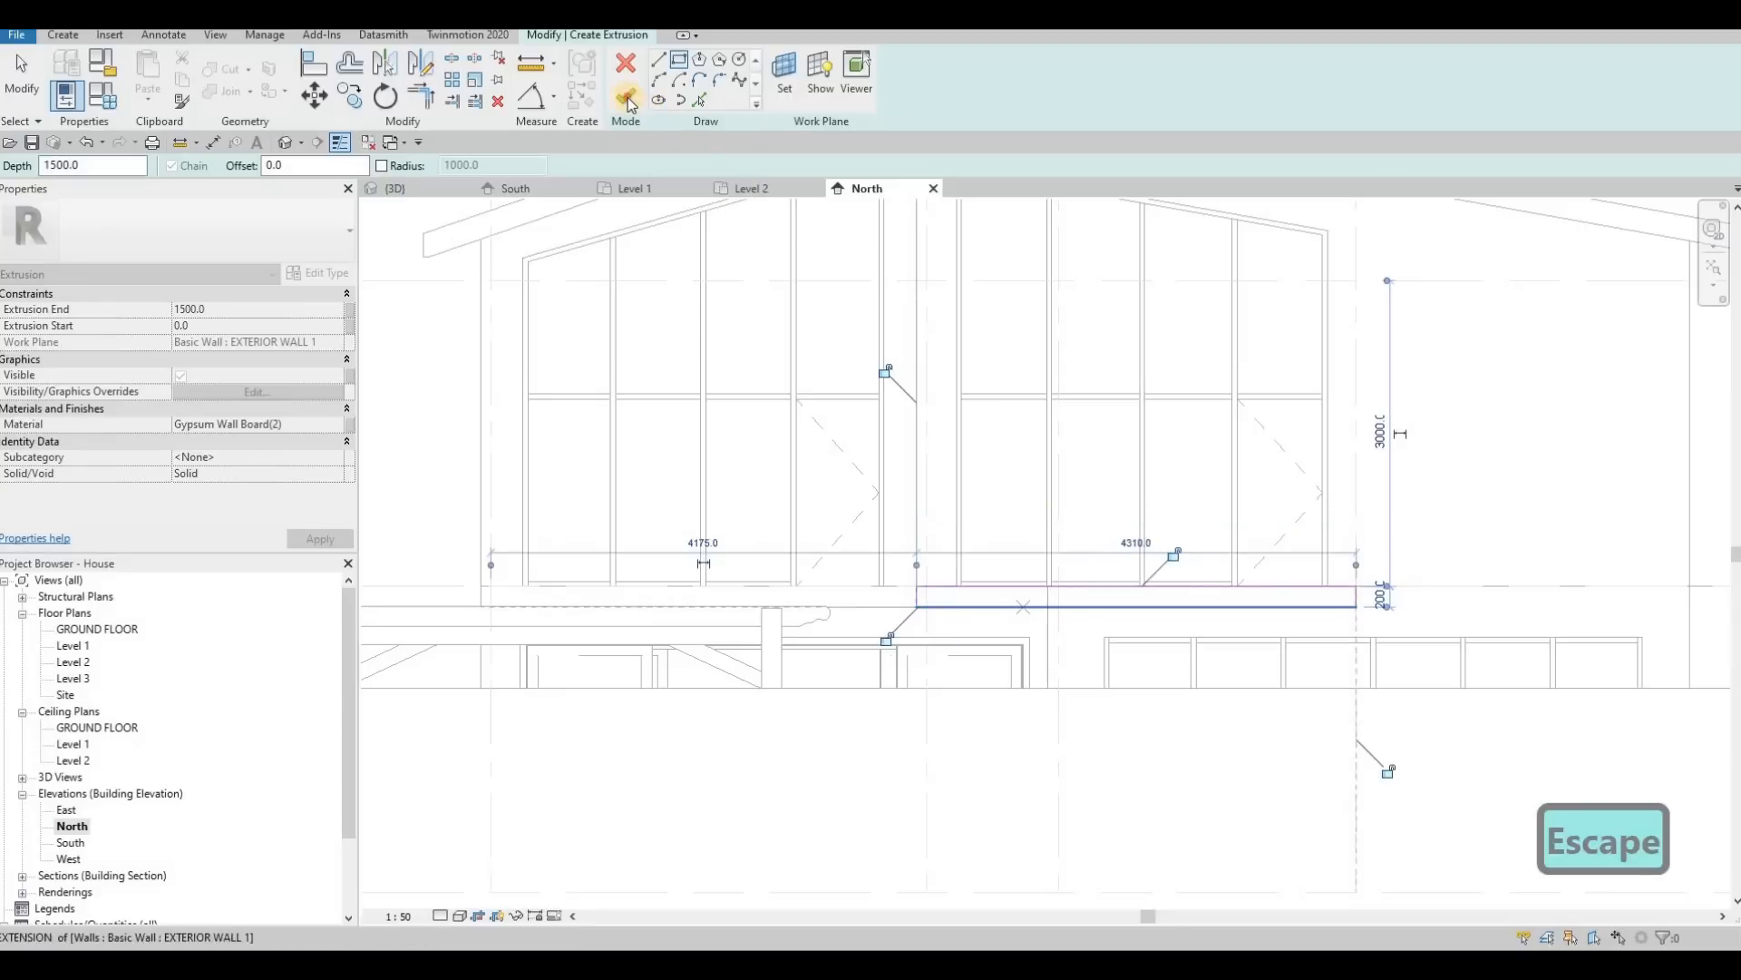
{"action": "left_click", "coordinate": [626, 98]}
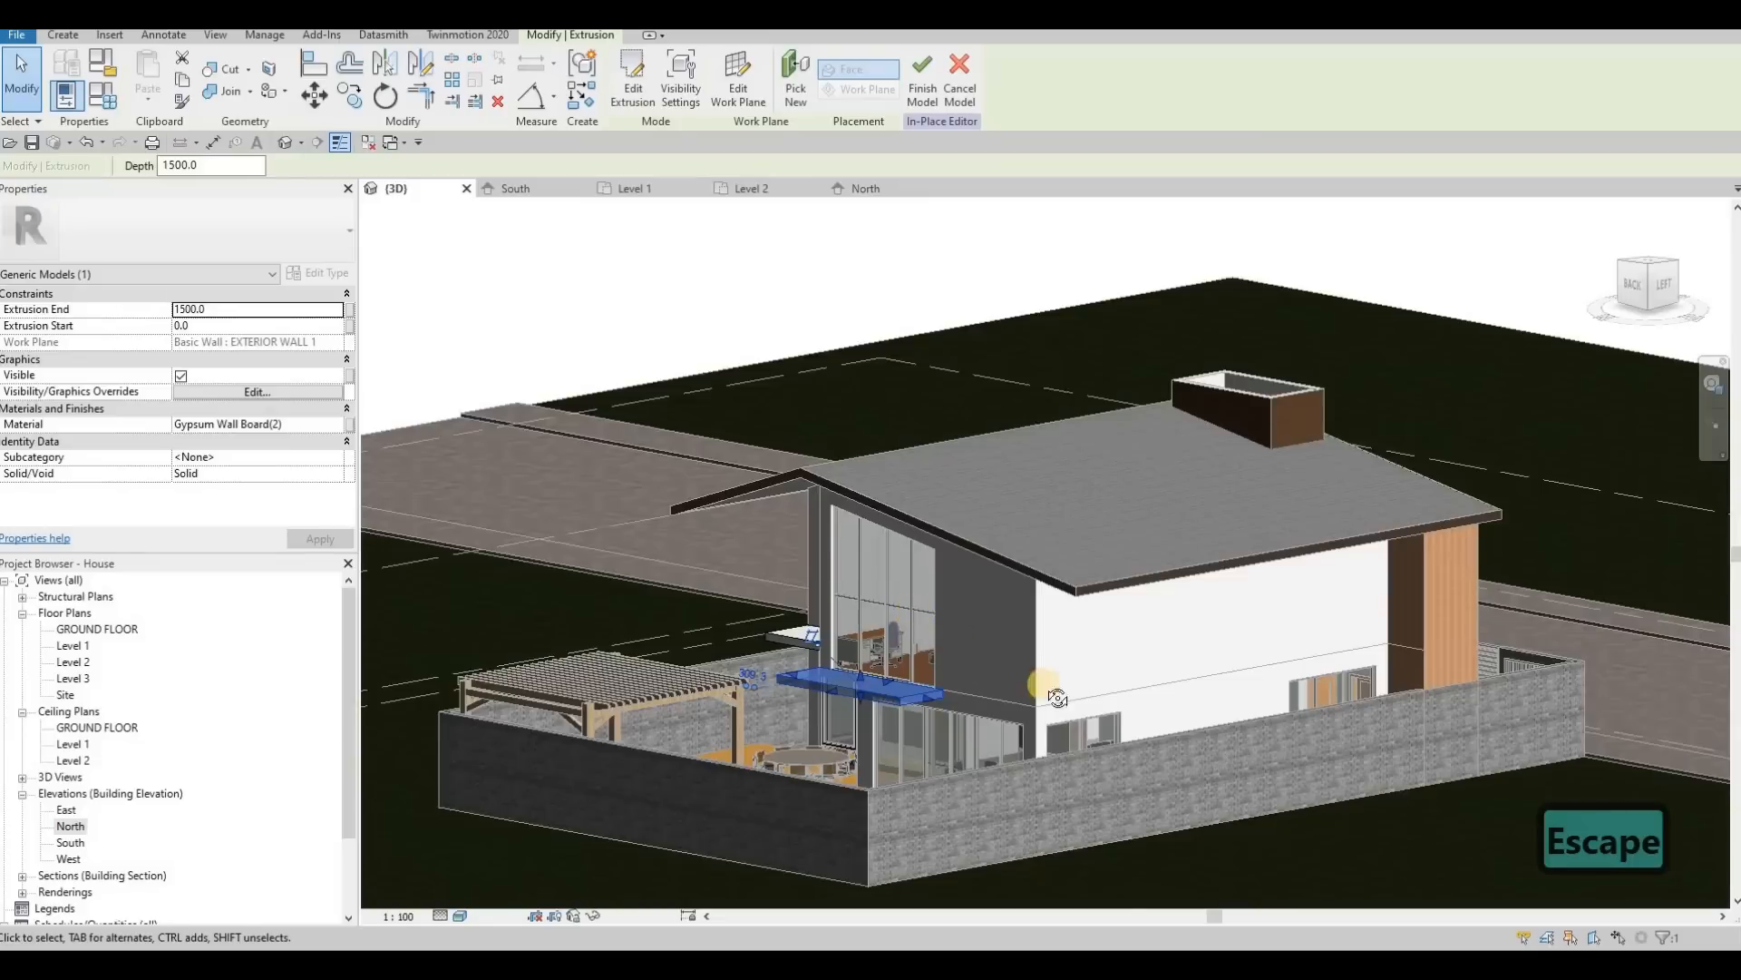
Step: Inspect both extruded slabs on the rear facade in 3D and finish the in-place model
{"action": "middle_click_drag", "start_coordinate": [1281, 753], "coordinate": [1070, 728], "text": "shift"}
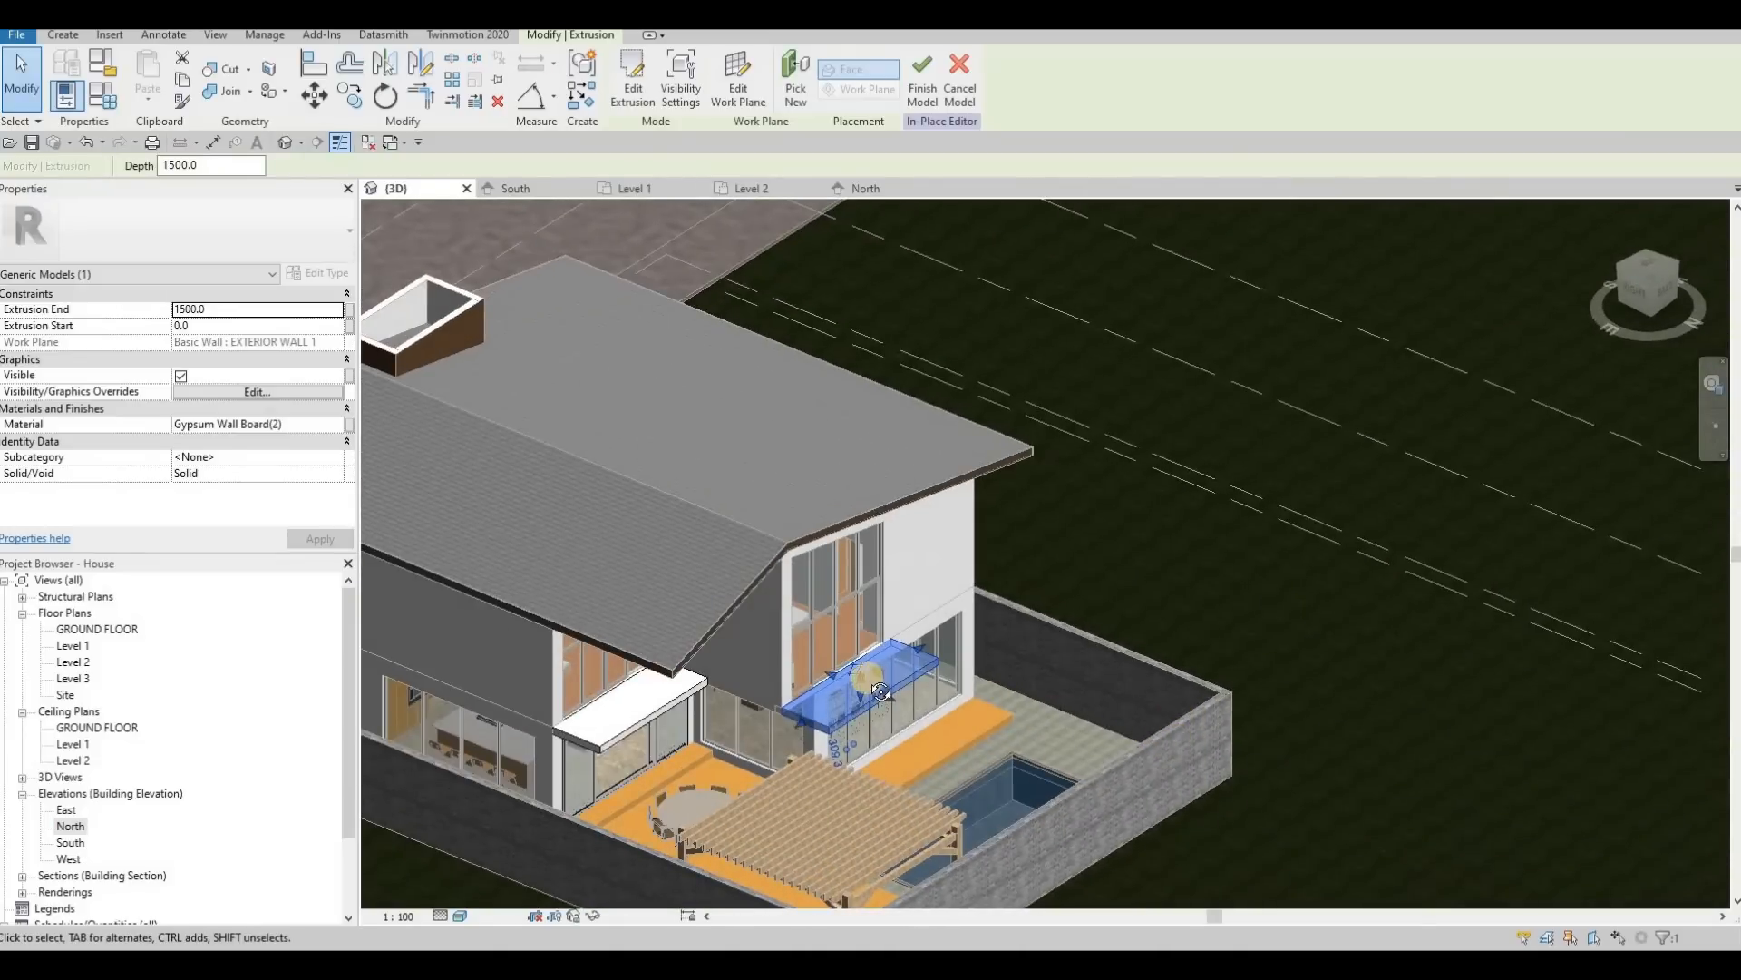
{"action": "middle_click_drag", "start_coordinate": [881, 692], "coordinate": [989, 640], "text": "shift"}
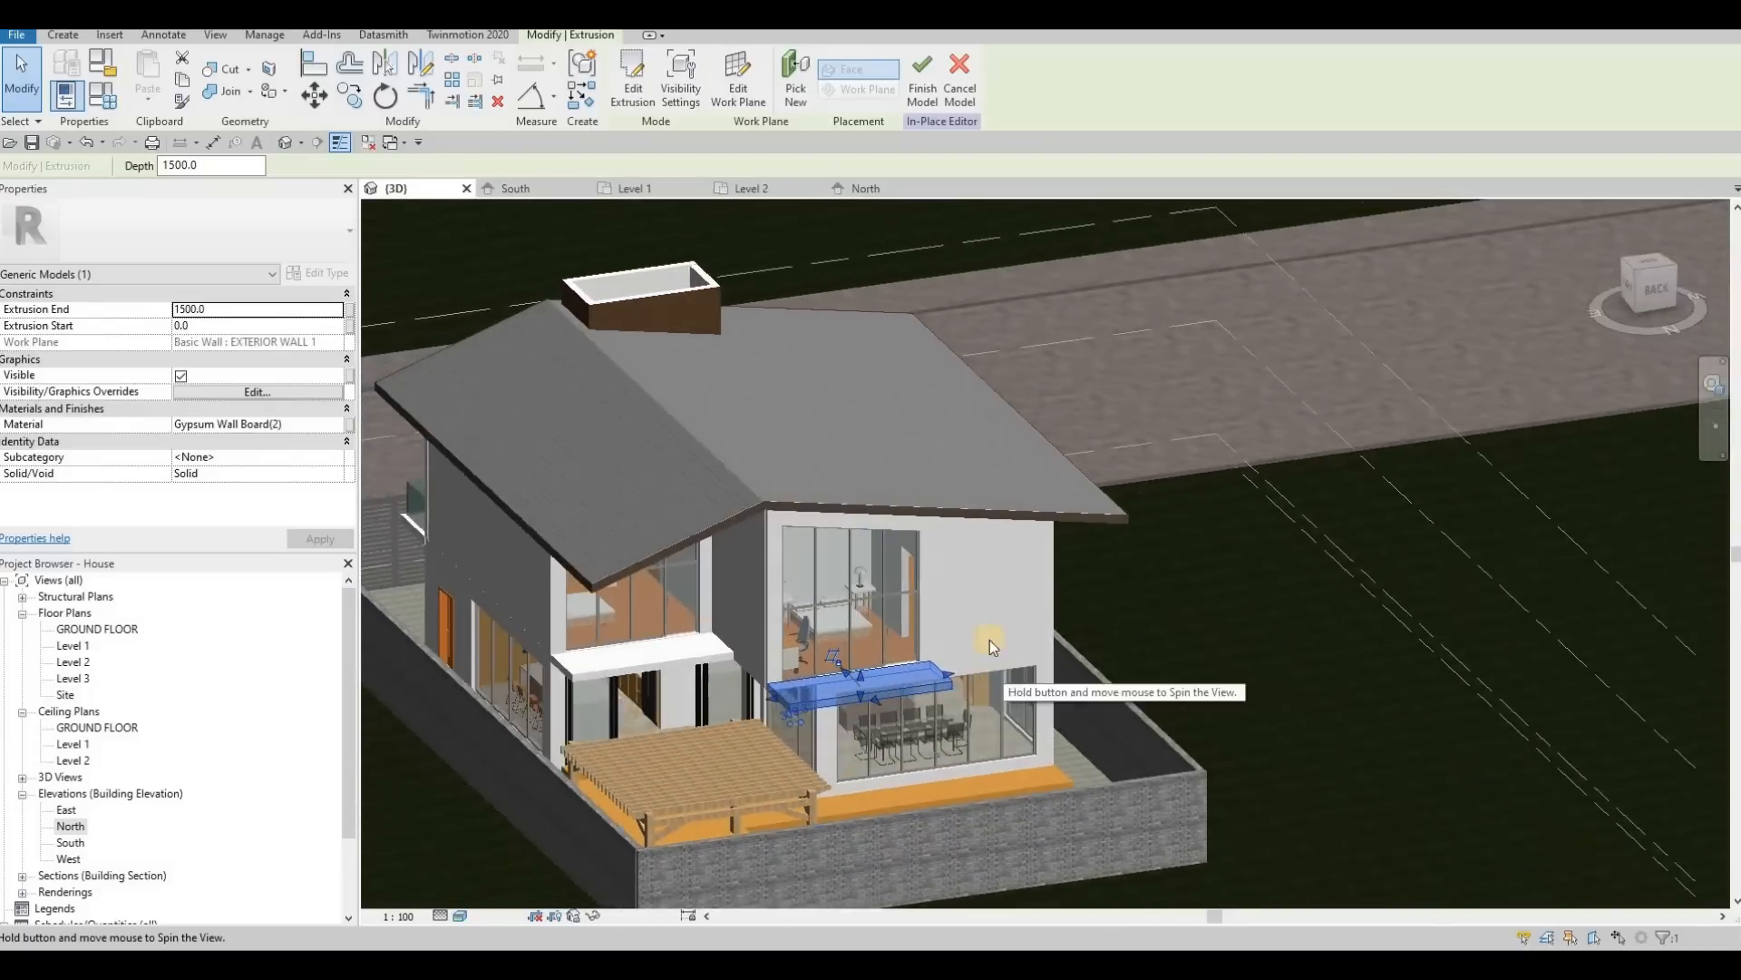
{"action": "left_click", "coordinate": [921, 91]}
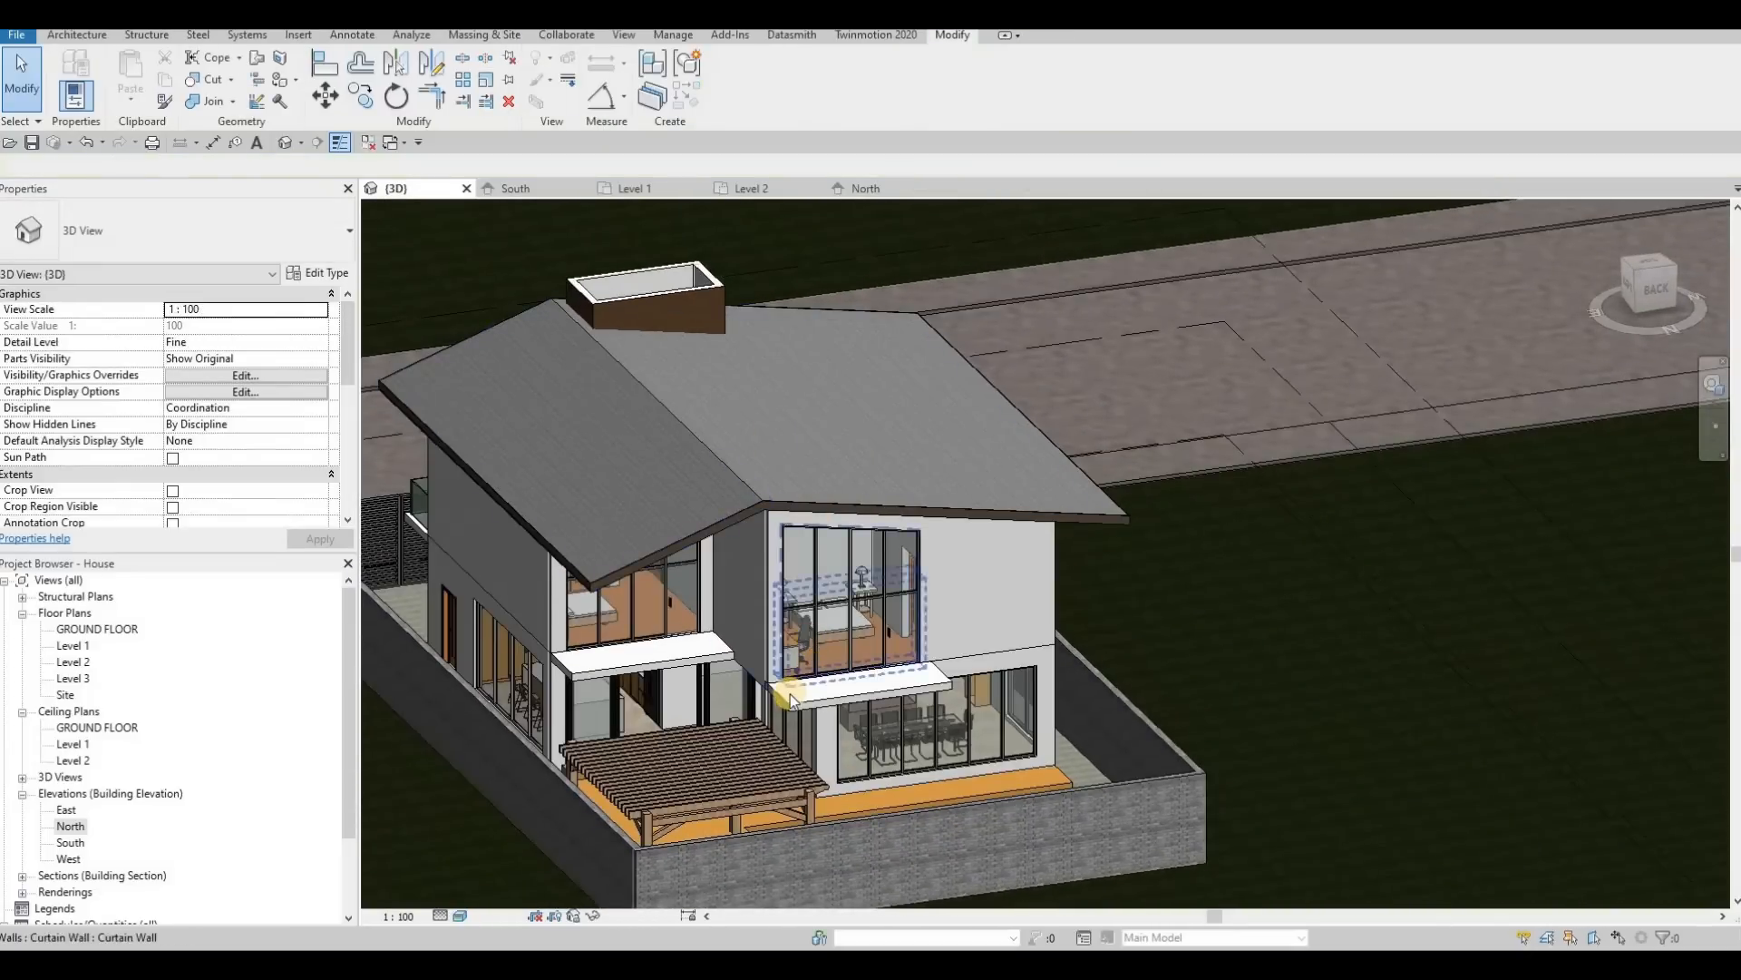
{"action": "key", "text": "Escape"}
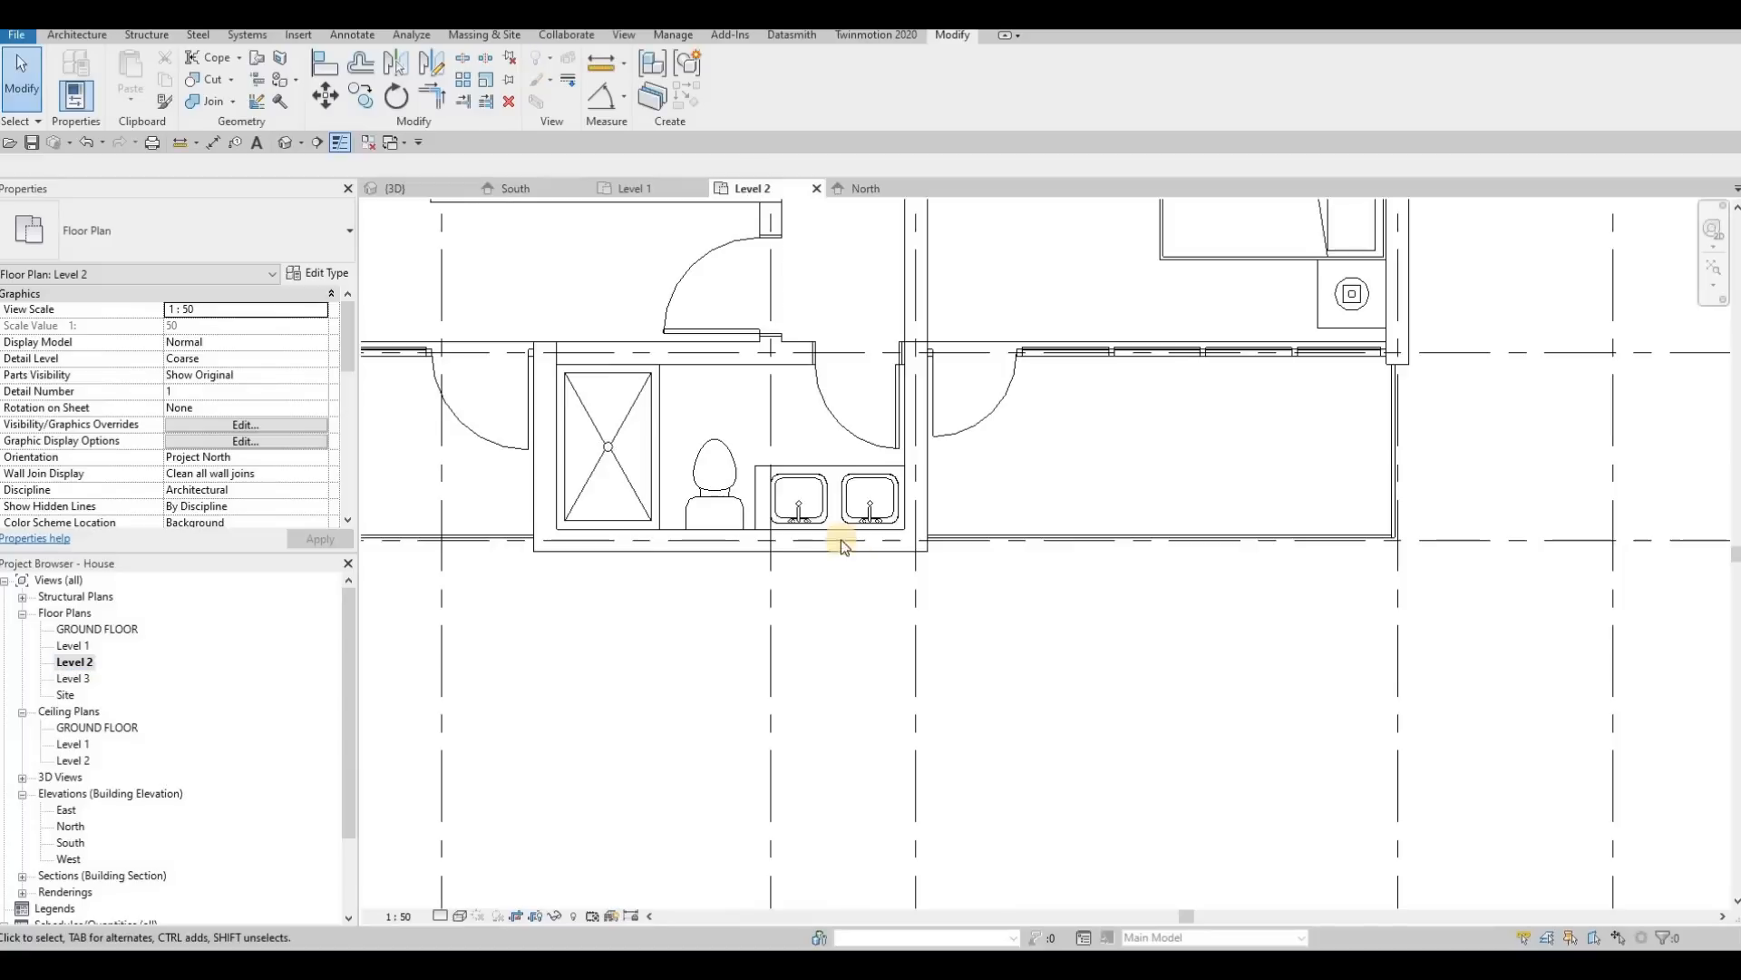
Step: Look through the Level 2, Level 3 and Level 1 floor plans, examining the rear bedroom openings along grids B and C
{"action": "scroll", "coordinate": [844, 546], "scroll_direction": "down", "scroll_amount": 5}
{"action": "middle_click_drag", "start_coordinate": [843, 548], "coordinate": [888, 855]}
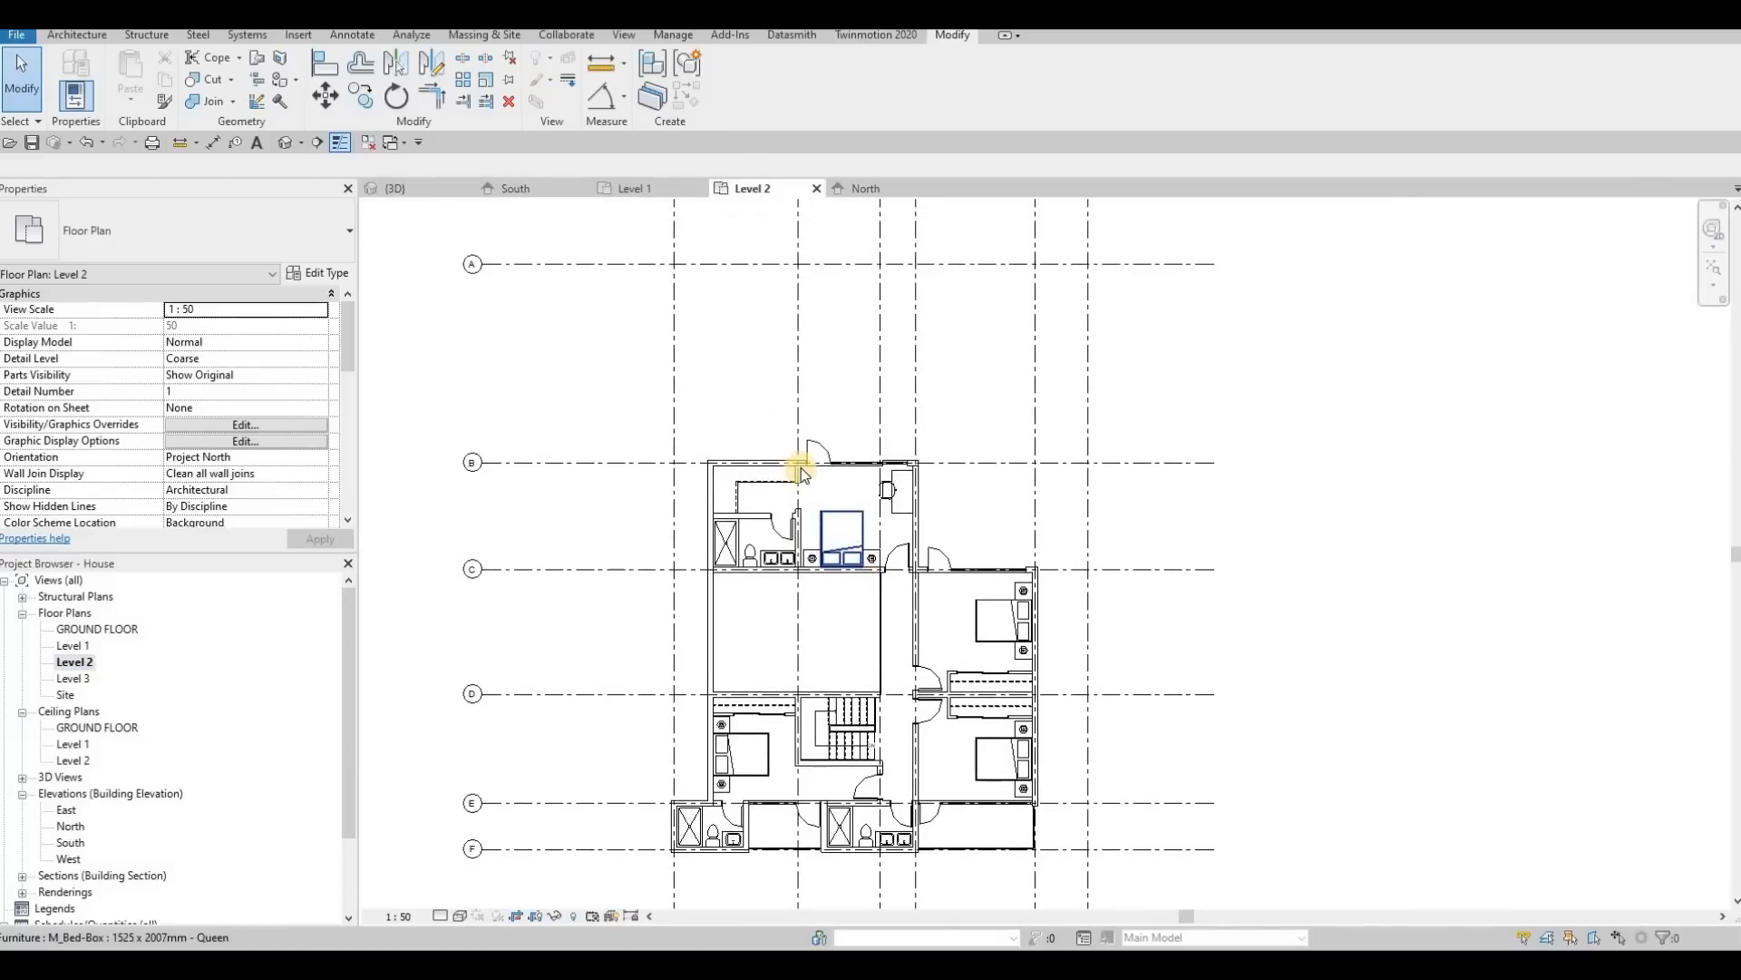
{"action": "scroll", "coordinate": [801, 467], "scroll_direction": "up", "scroll_amount": 3}
{"action": "double_click", "coordinate": [73, 677]}
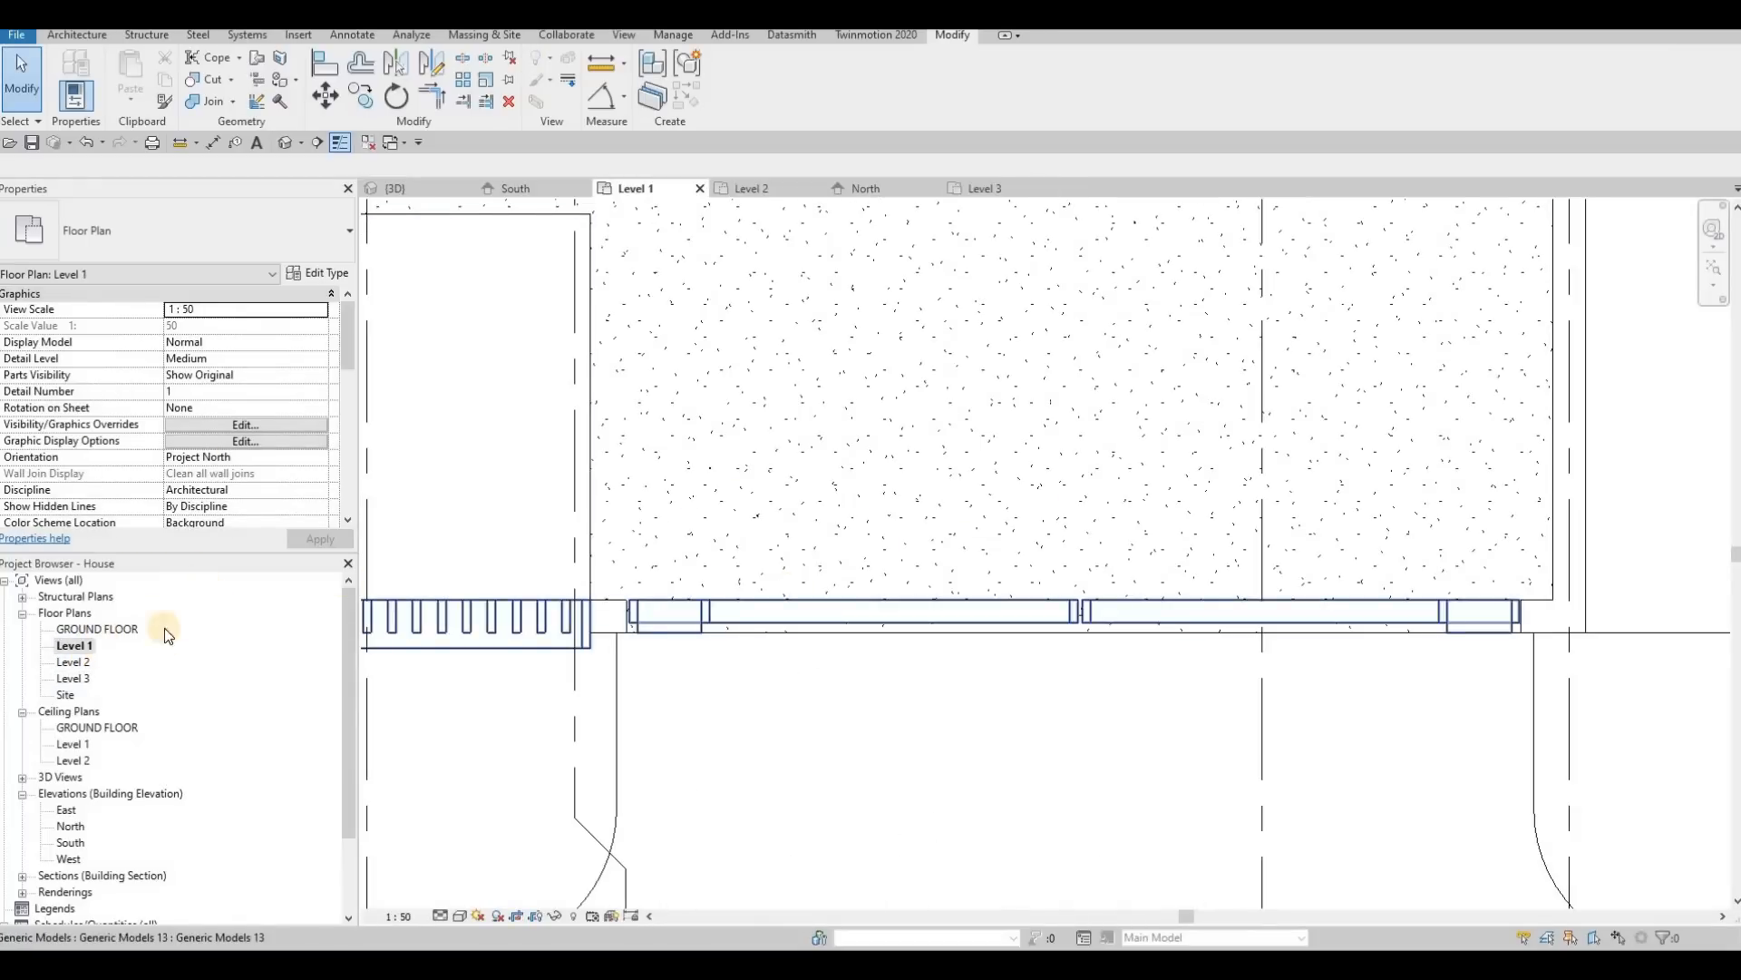
{"action": "scroll", "coordinate": [758, 581], "scroll_direction": "down", "scroll_amount": 2}
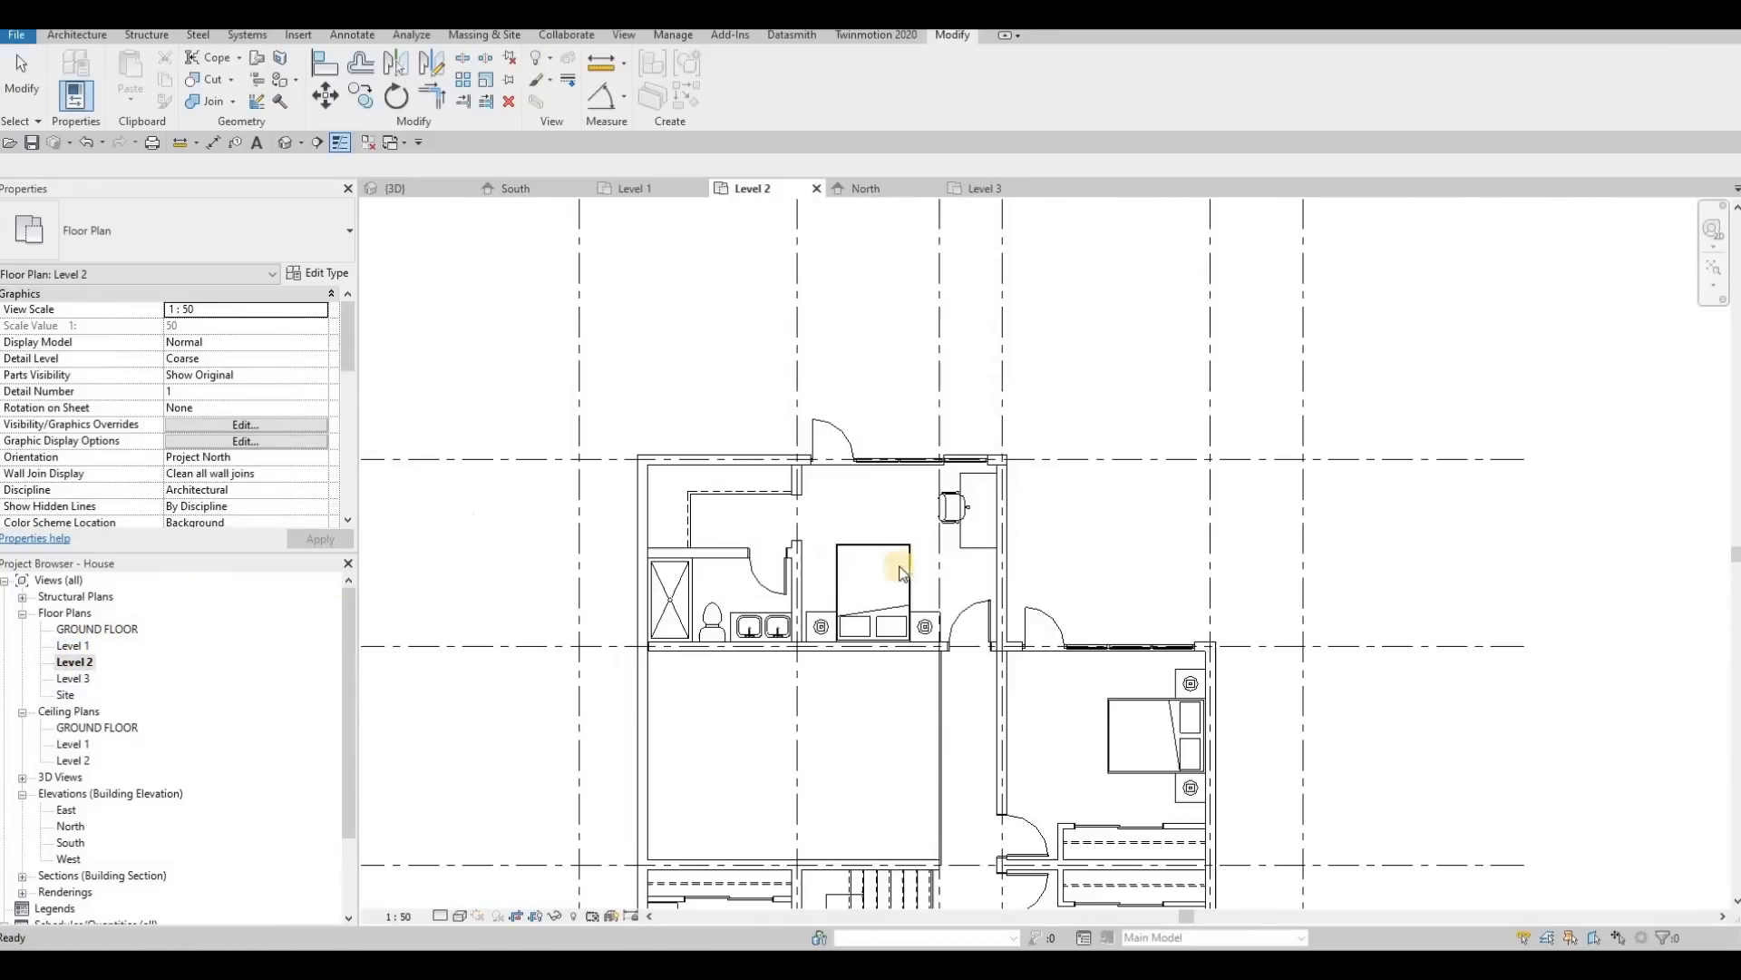
{"action": "scroll", "coordinate": [894, 544], "scroll_direction": "down", "scroll_amount": 4}
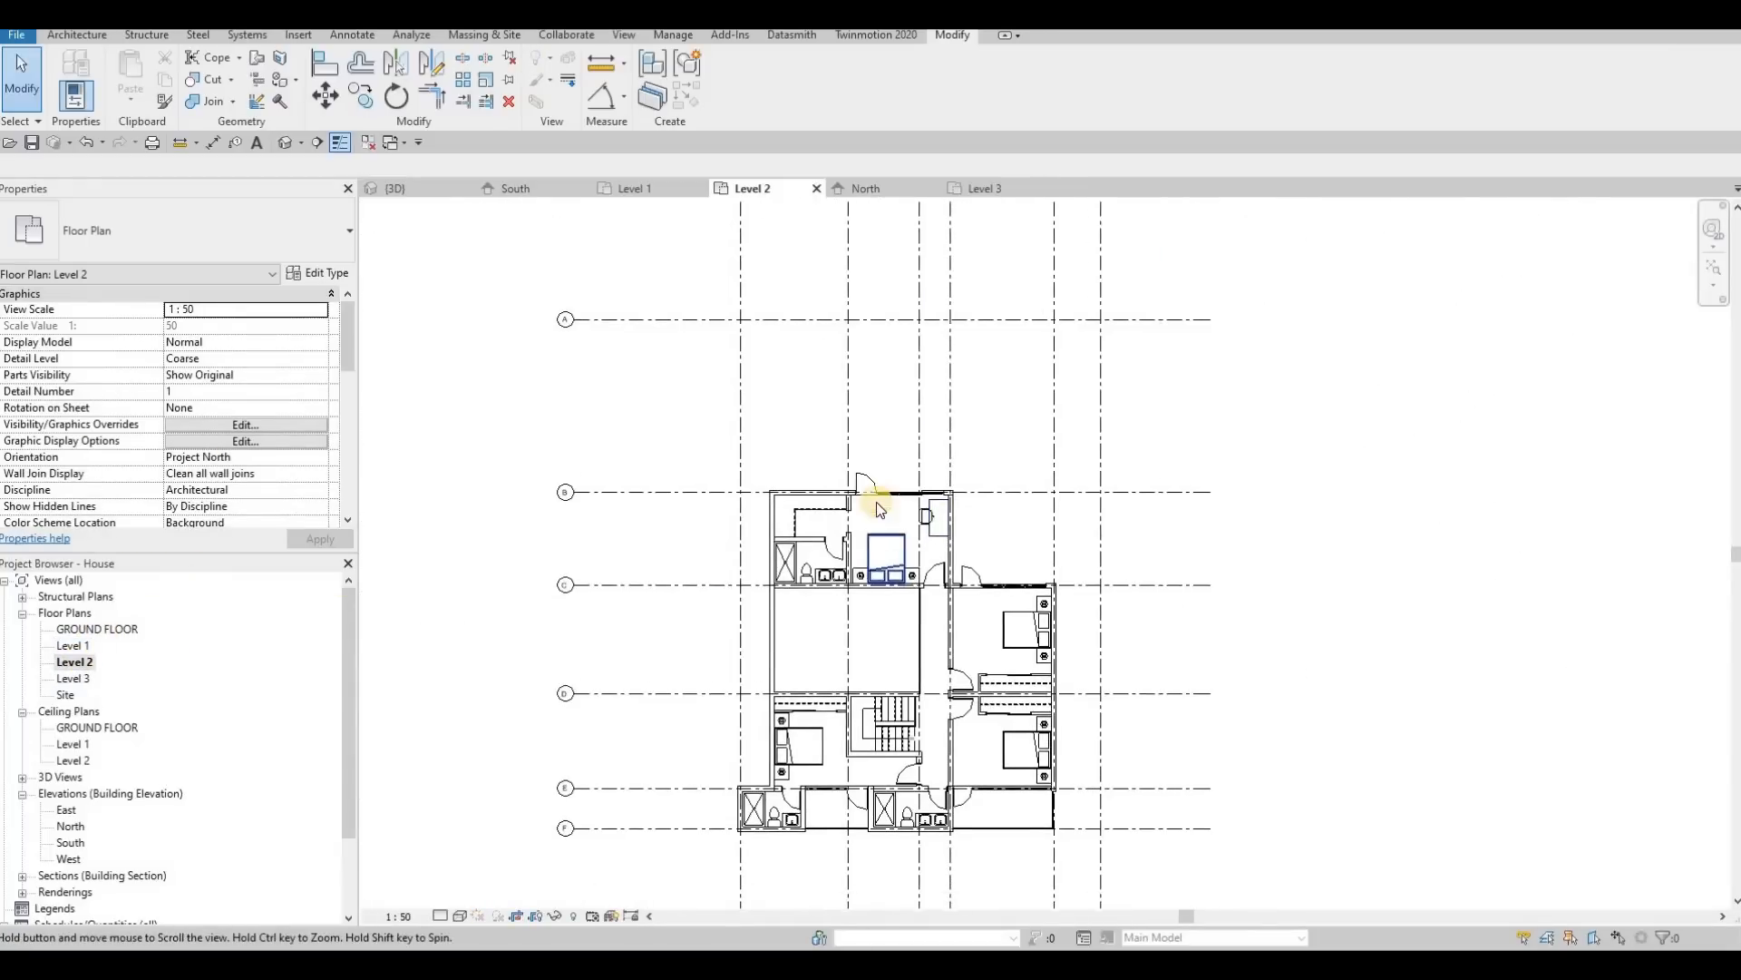
{"action": "scroll", "coordinate": [877, 504], "scroll_direction": "up", "scroll_amount": 2}
{"action": "middle_click_drag", "start_coordinate": [894, 487], "coordinate": [885, 417]}
{"action": "scroll", "coordinate": [978, 446], "scroll_direction": "down", "scroll_amount": 2}
{"action": "middle_click_drag", "start_coordinate": [987, 446], "coordinate": [988, 459]}
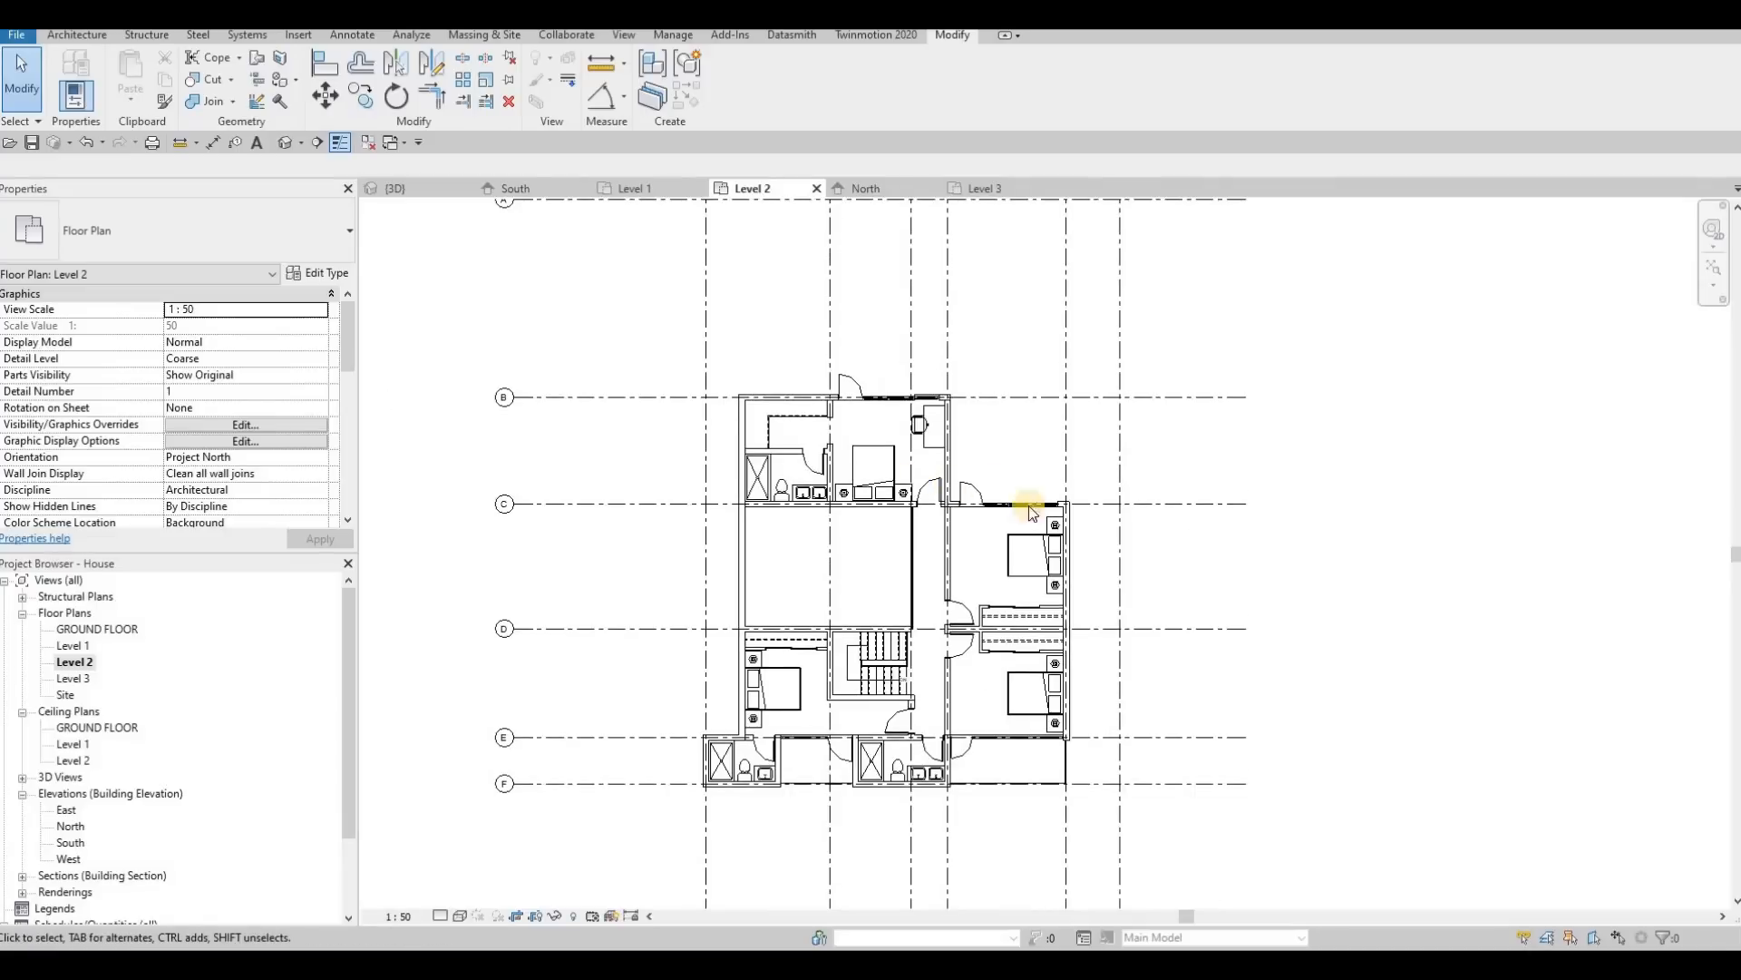
{"action": "scroll", "coordinate": [1031, 513], "scroll_direction": "up", "scroll_amount": 2}
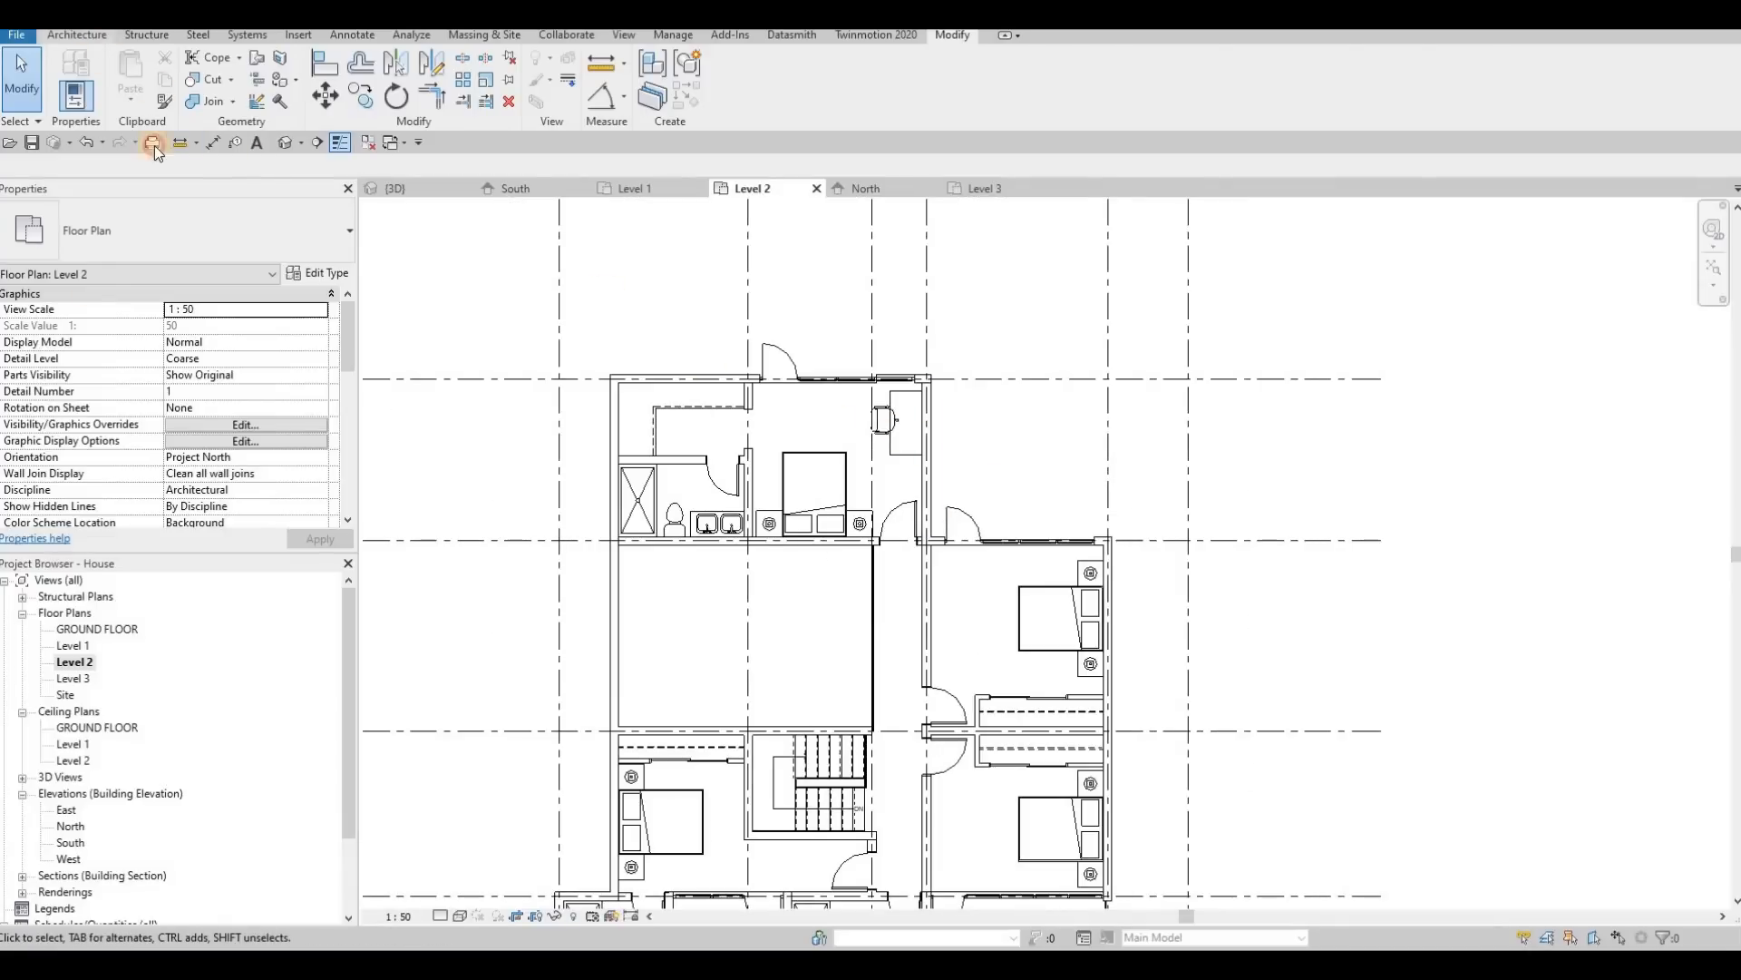
Step: Set the Level 2 plan's view range bottom and view depth to Level Below (Level 1)
{"action": "left_click", "coordinate": [78, 35]}
{"action": "key", "text": "Escape"}
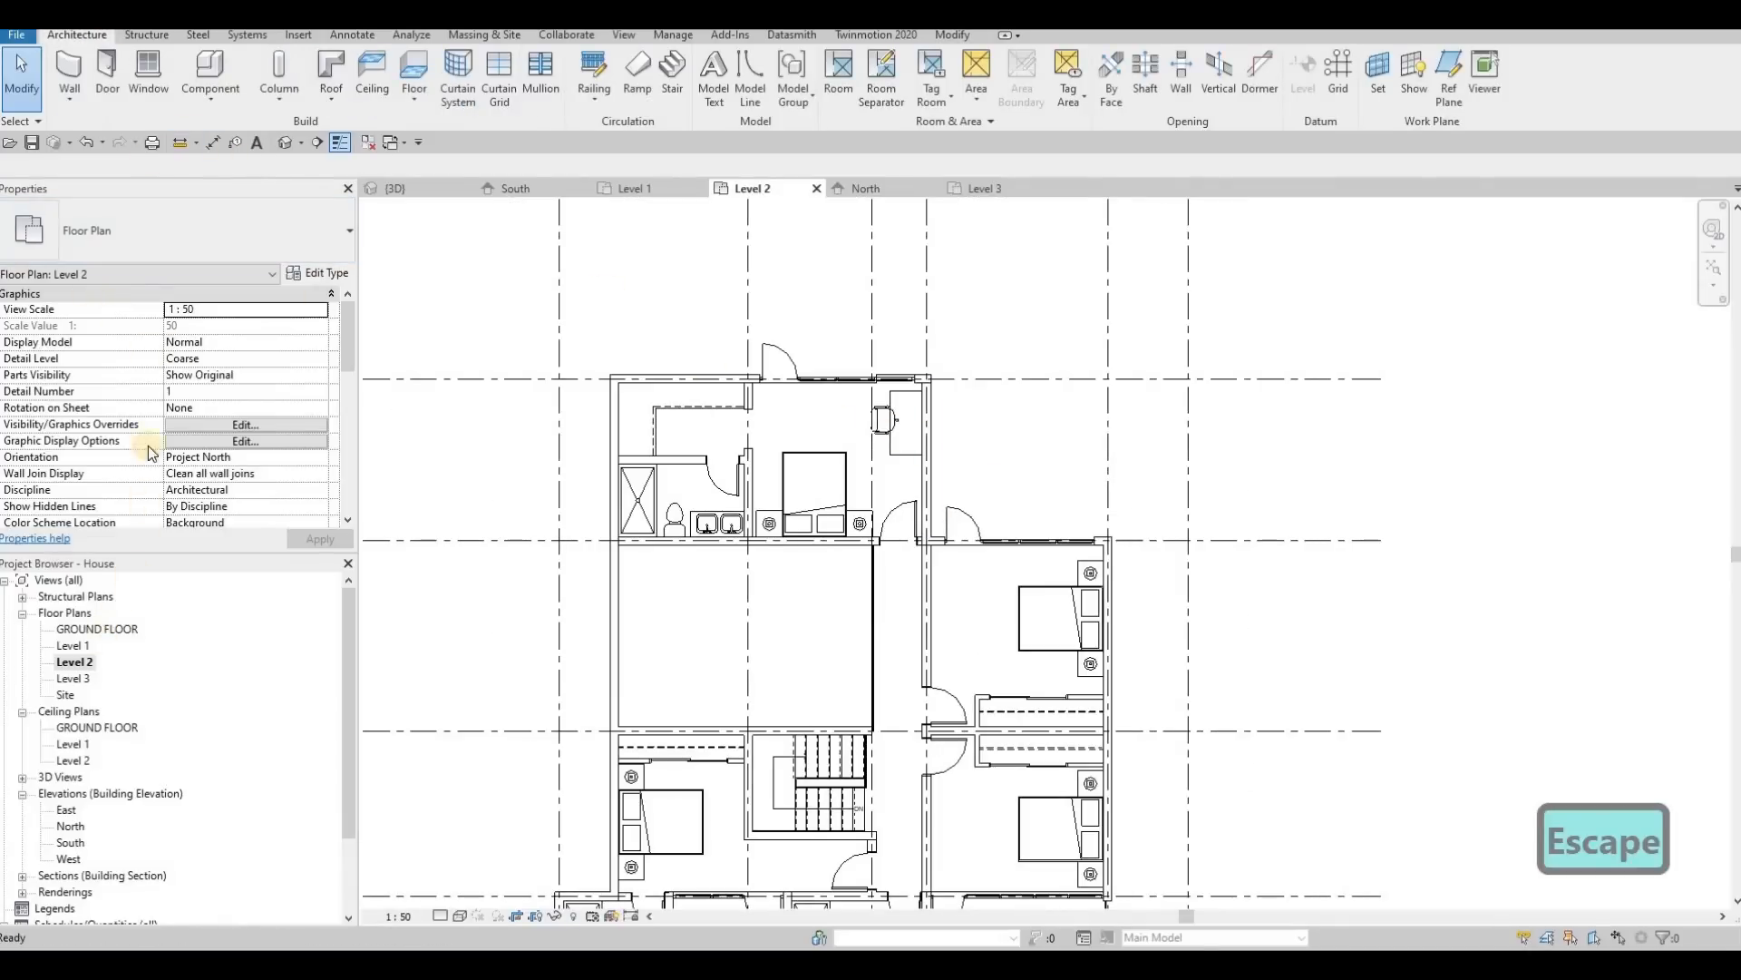
{"action": "scroll", "coordinate": [185, 433], "scroll_direction": "down", "scroll_amount": 5}
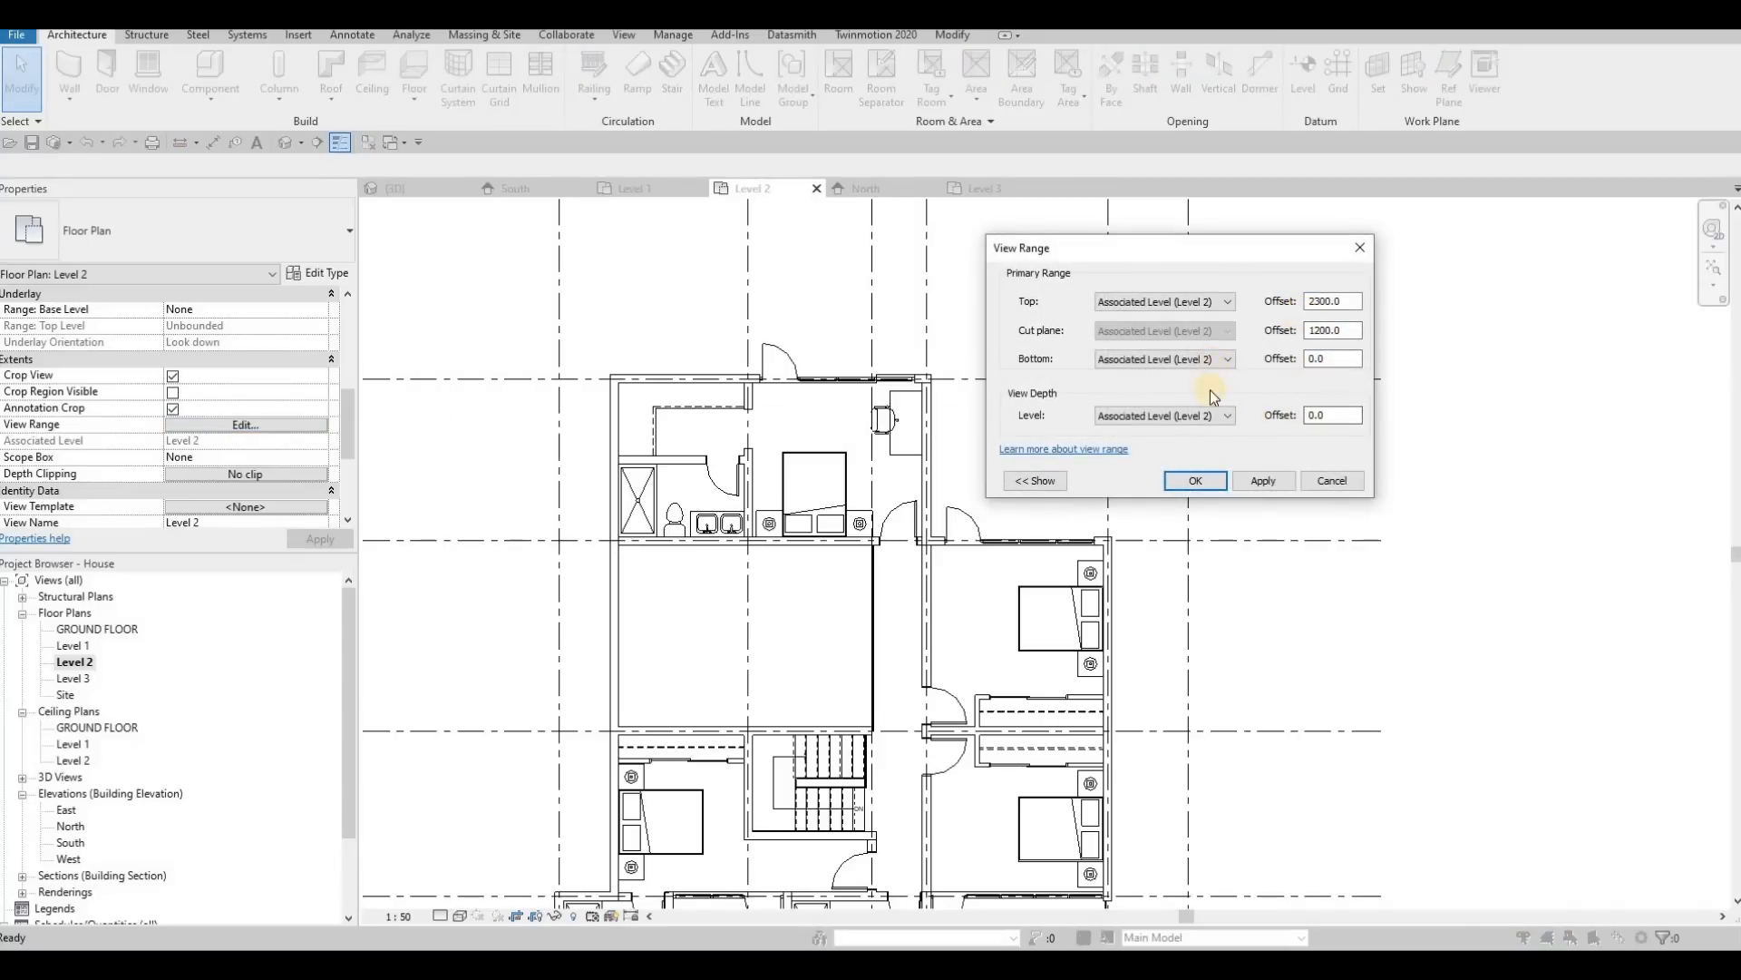
{"action": "left_click", "coordinate": [1213, 416]}
{"action": "left_click", "coordinate": [1165, 446]}
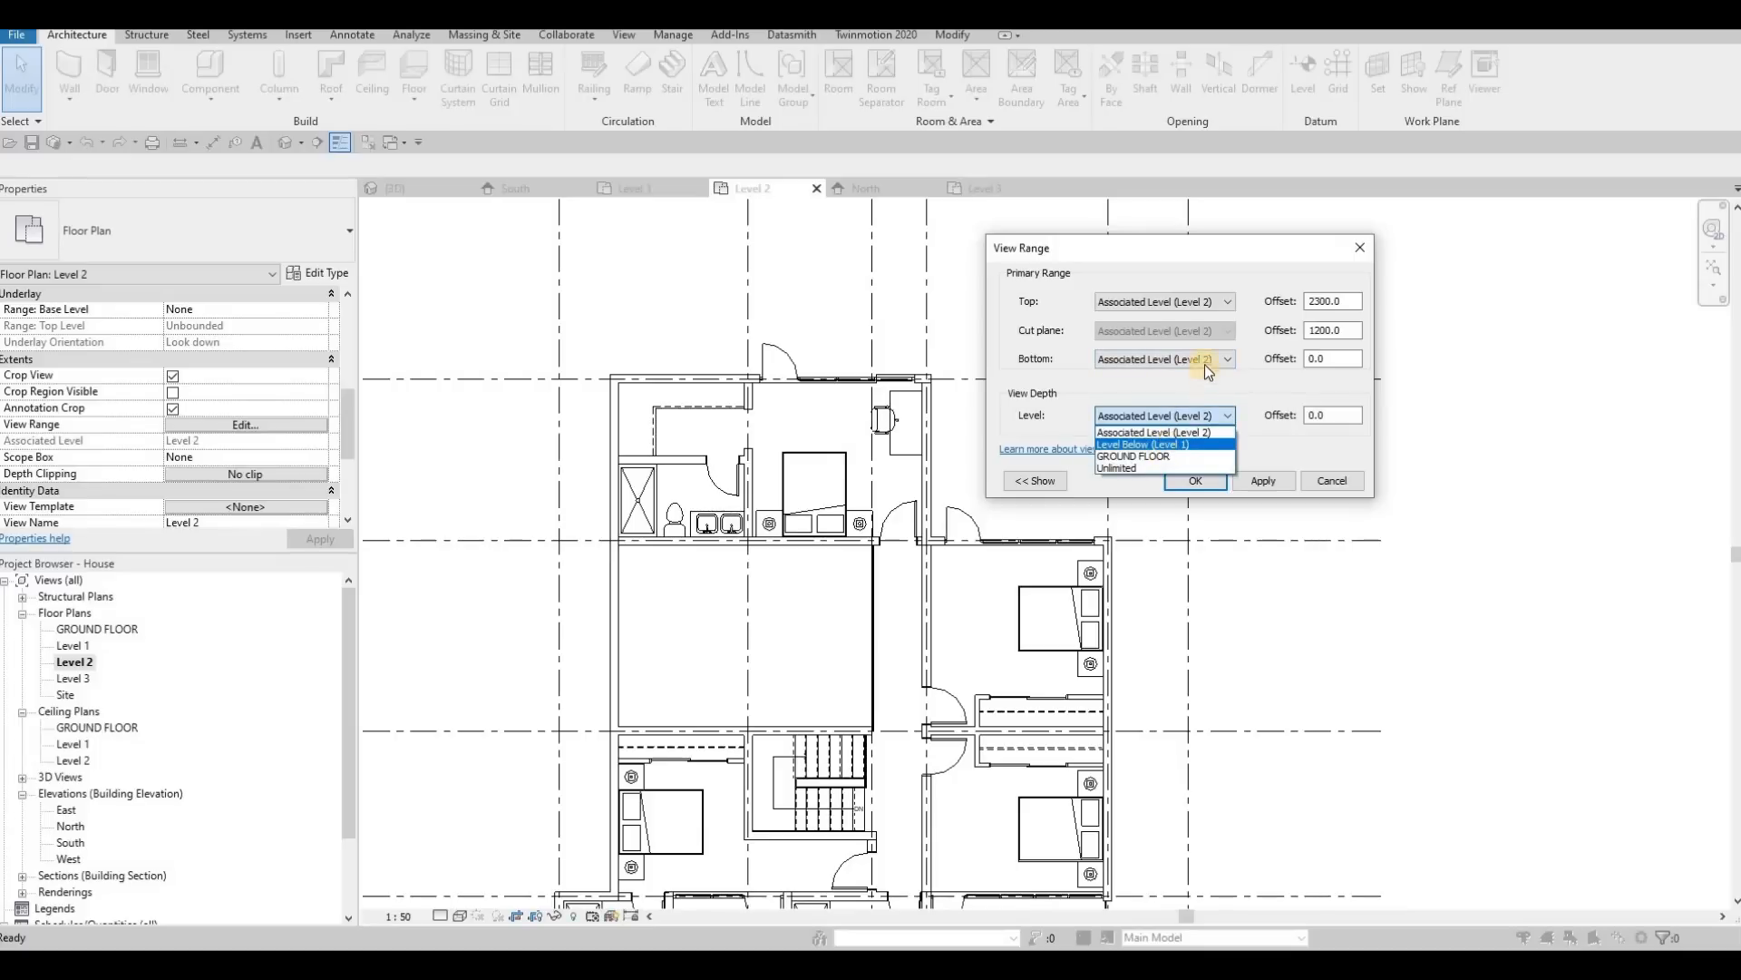
{"action": "left_click", "coordinate": [1206, 359]}
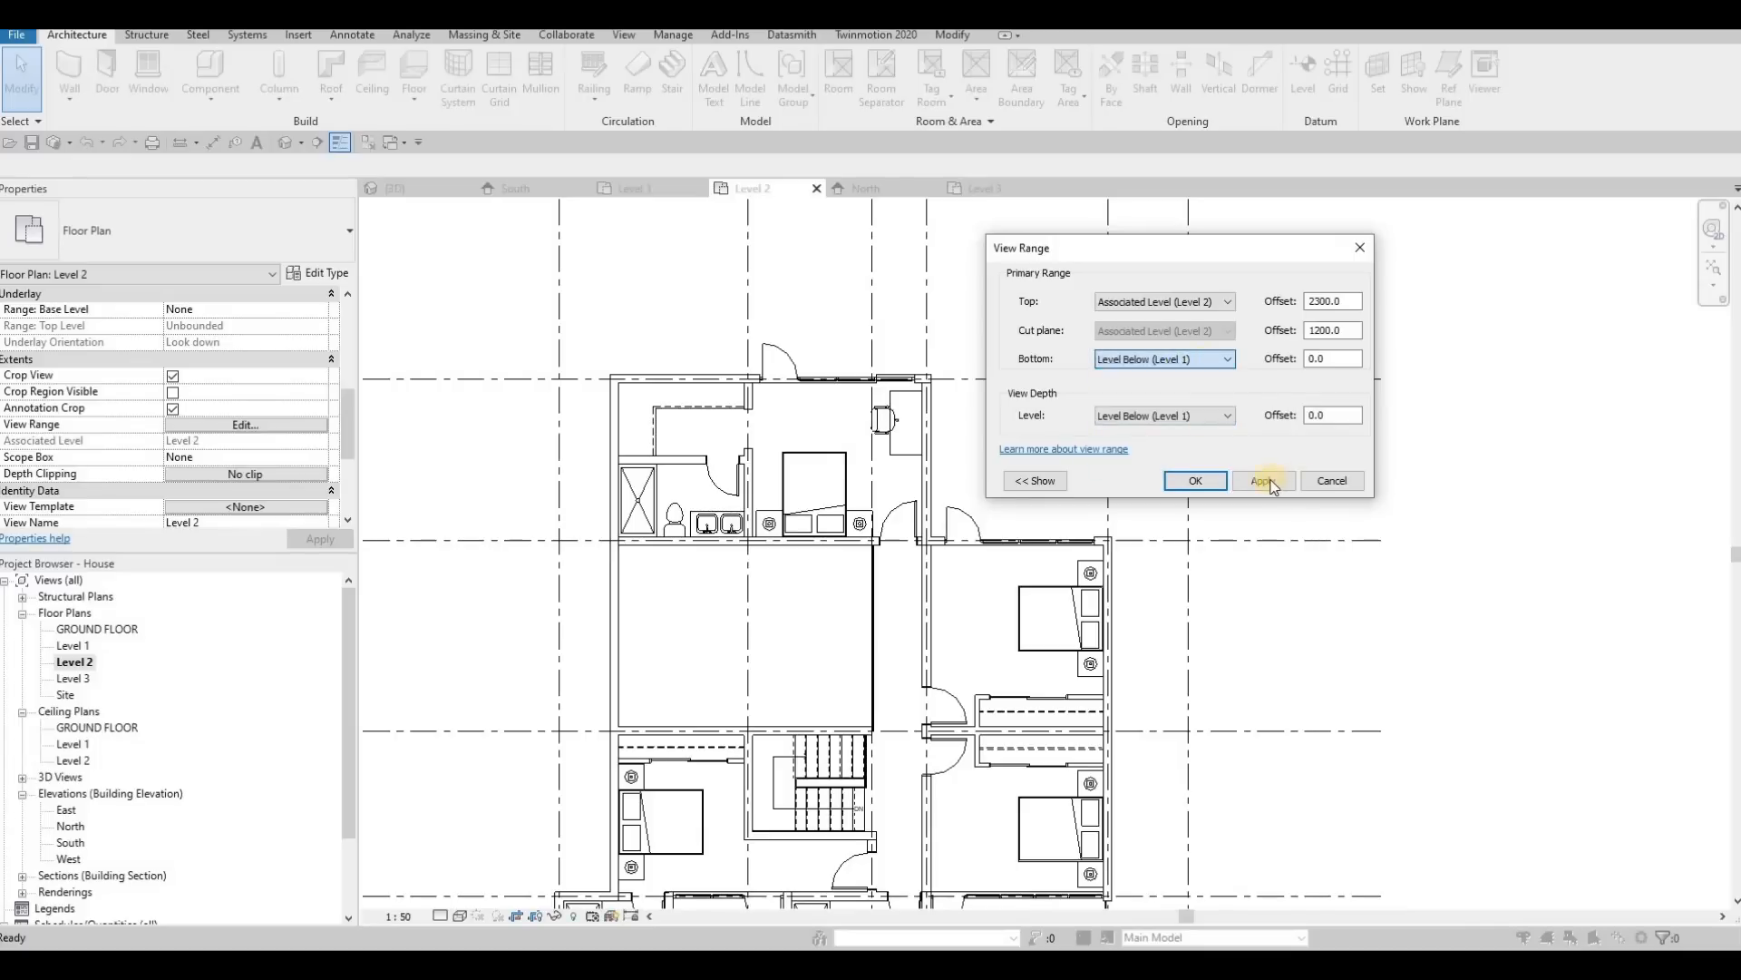
{"action": "left_click", "coordinate": [1195, 480]}
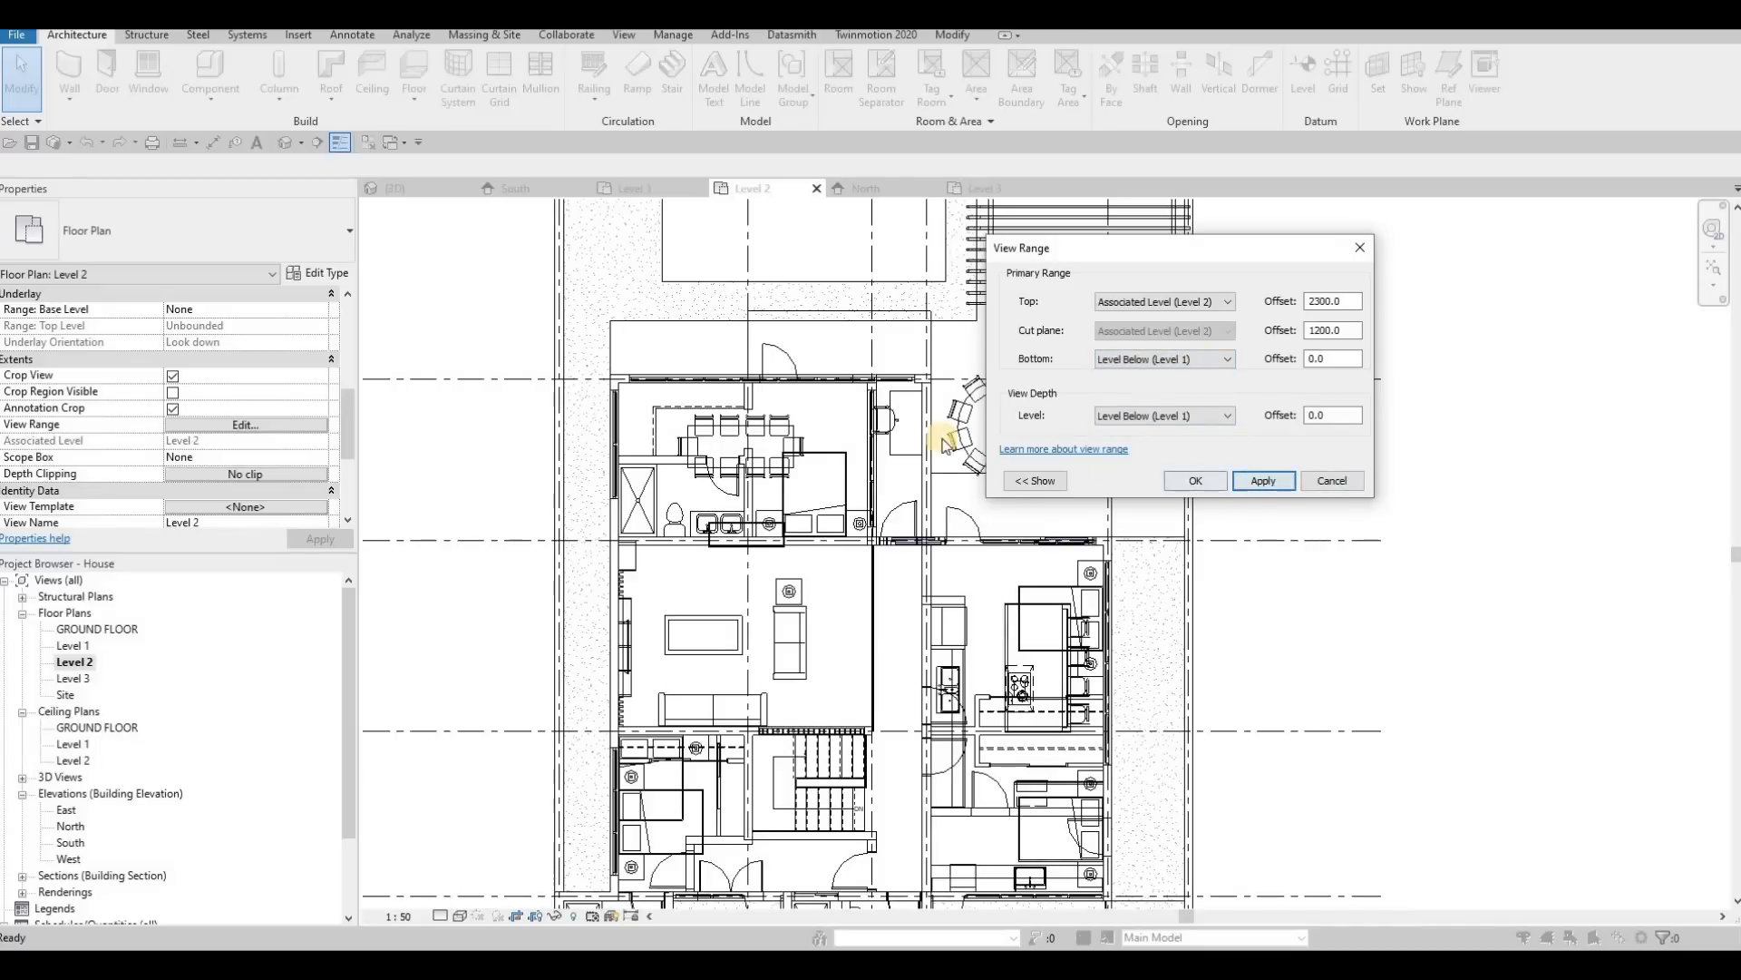
{"action": "middle_click_drag", "start_coordinate": [889, 383], "coordinate": [938, 418]}
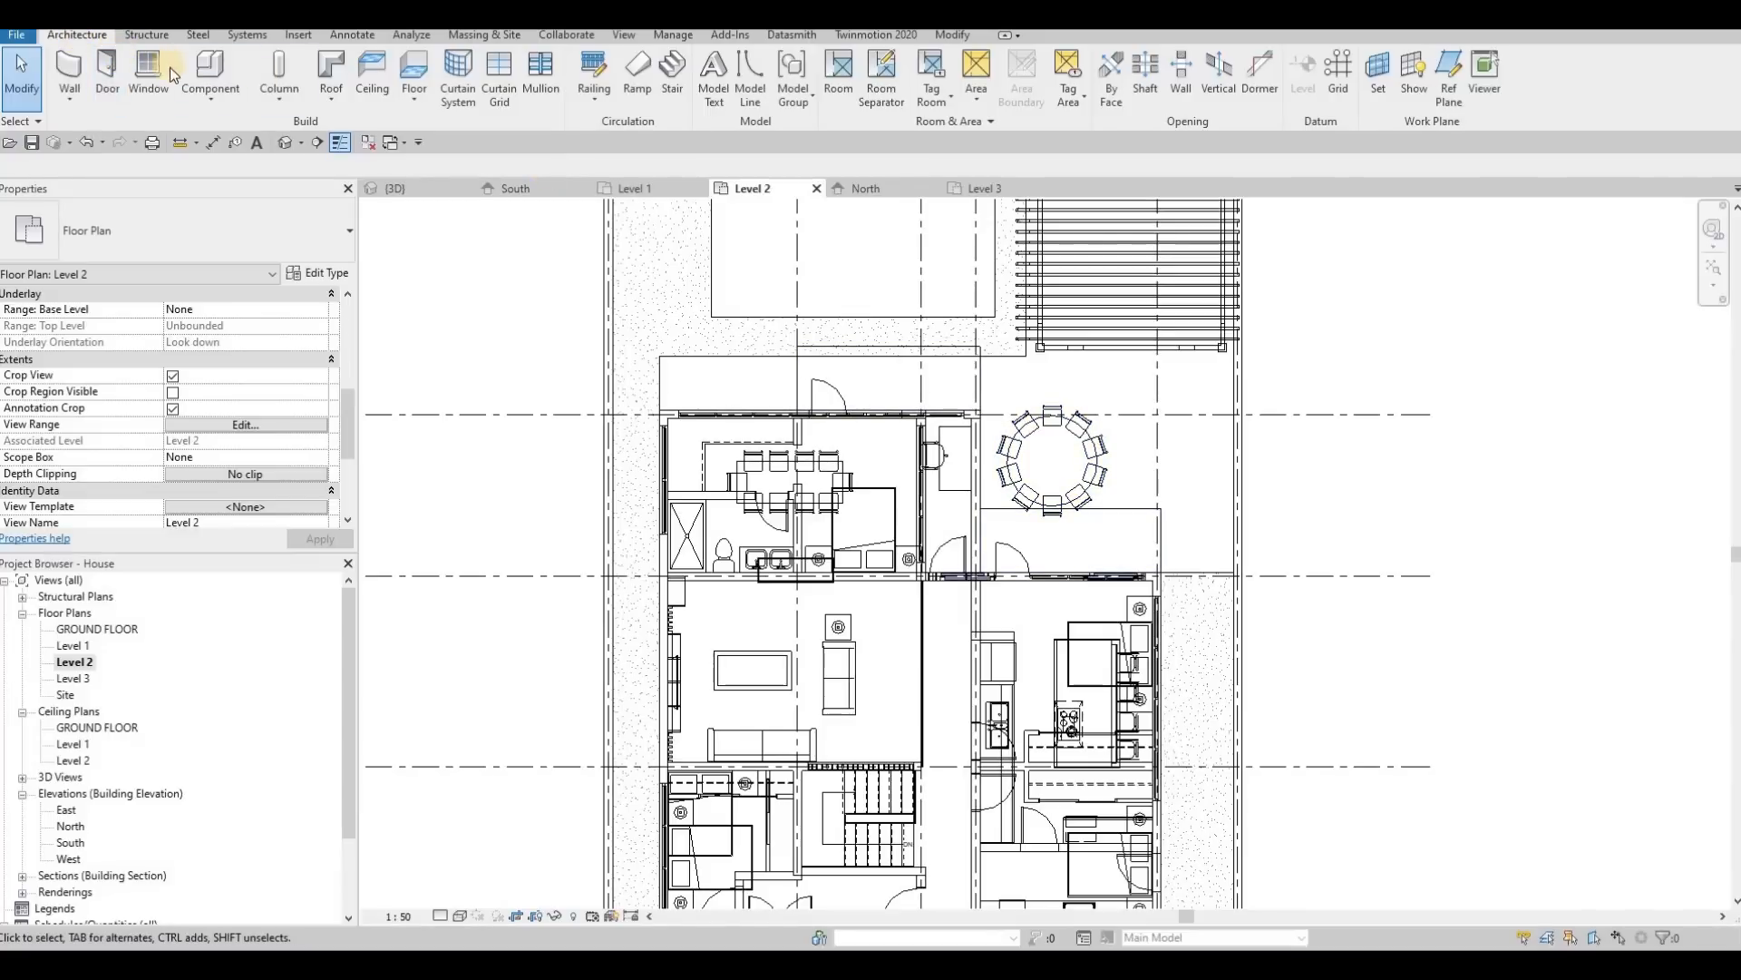
Step: Draw Curtain Wall runs on Level 2 around the rear balcony beside grid 5: a 4175 mm front, then back along grid 5 to the facade
{"action": "left_click", "coordinate": [75, 71]}
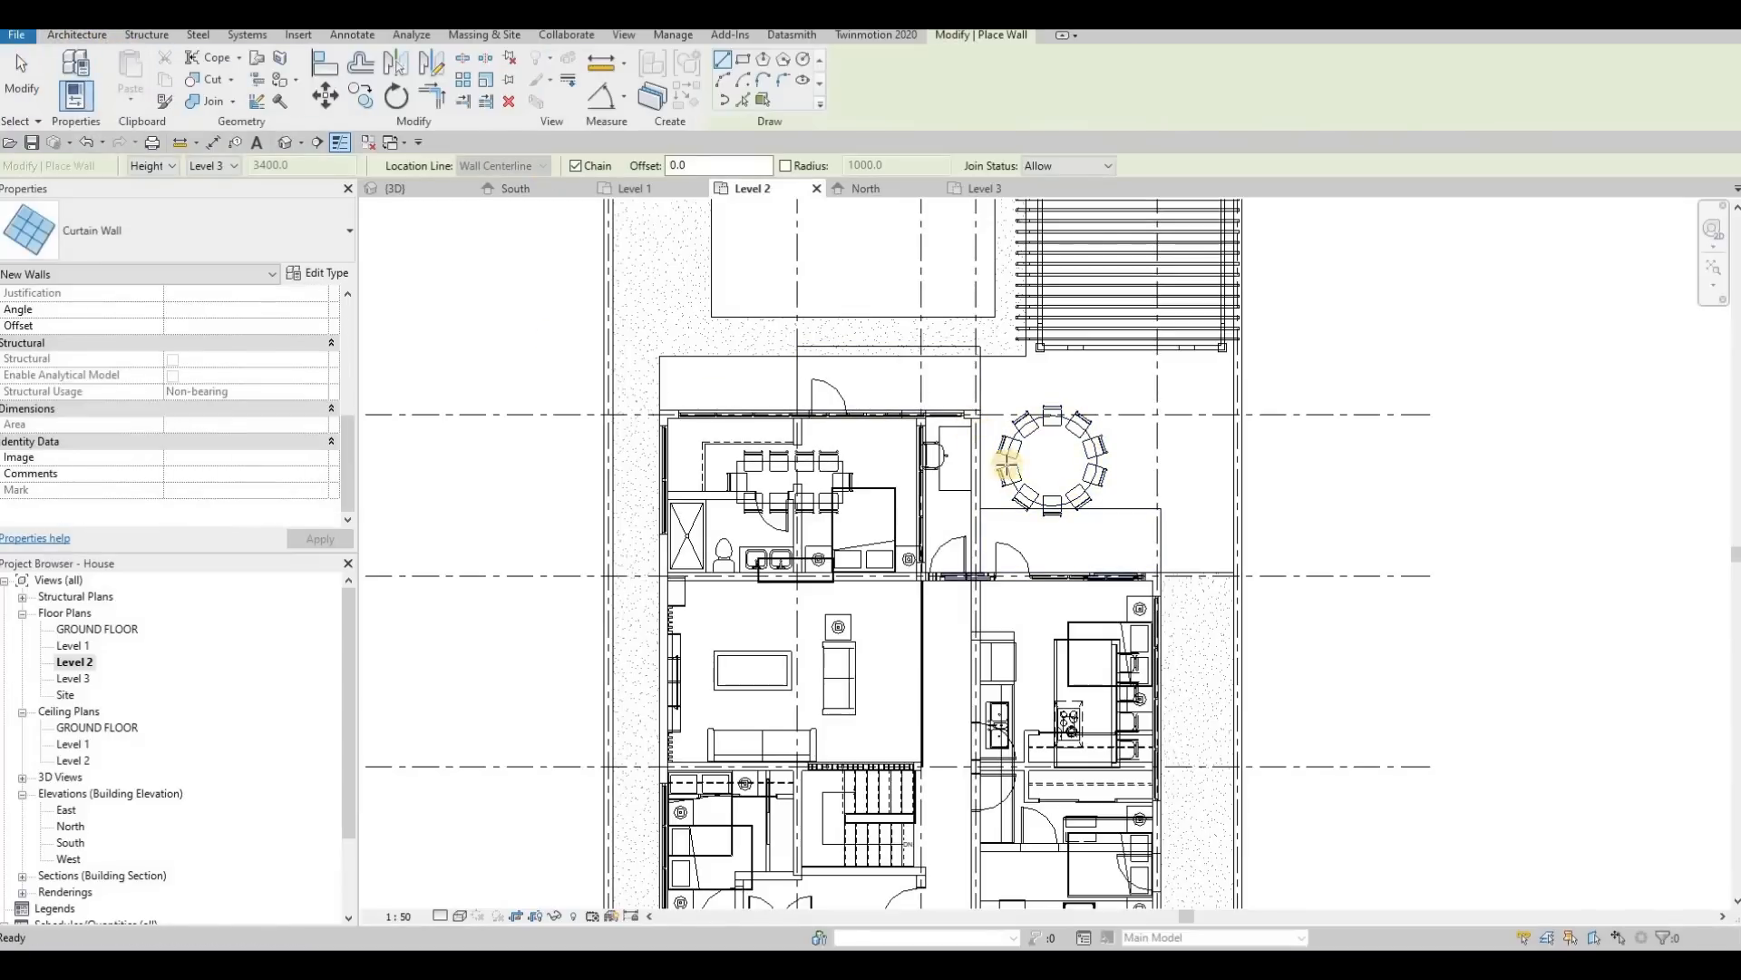
{"action": "scroll", "coordinate": [977, 569], "scroll_direction": "up", "scroll_amount": 4}
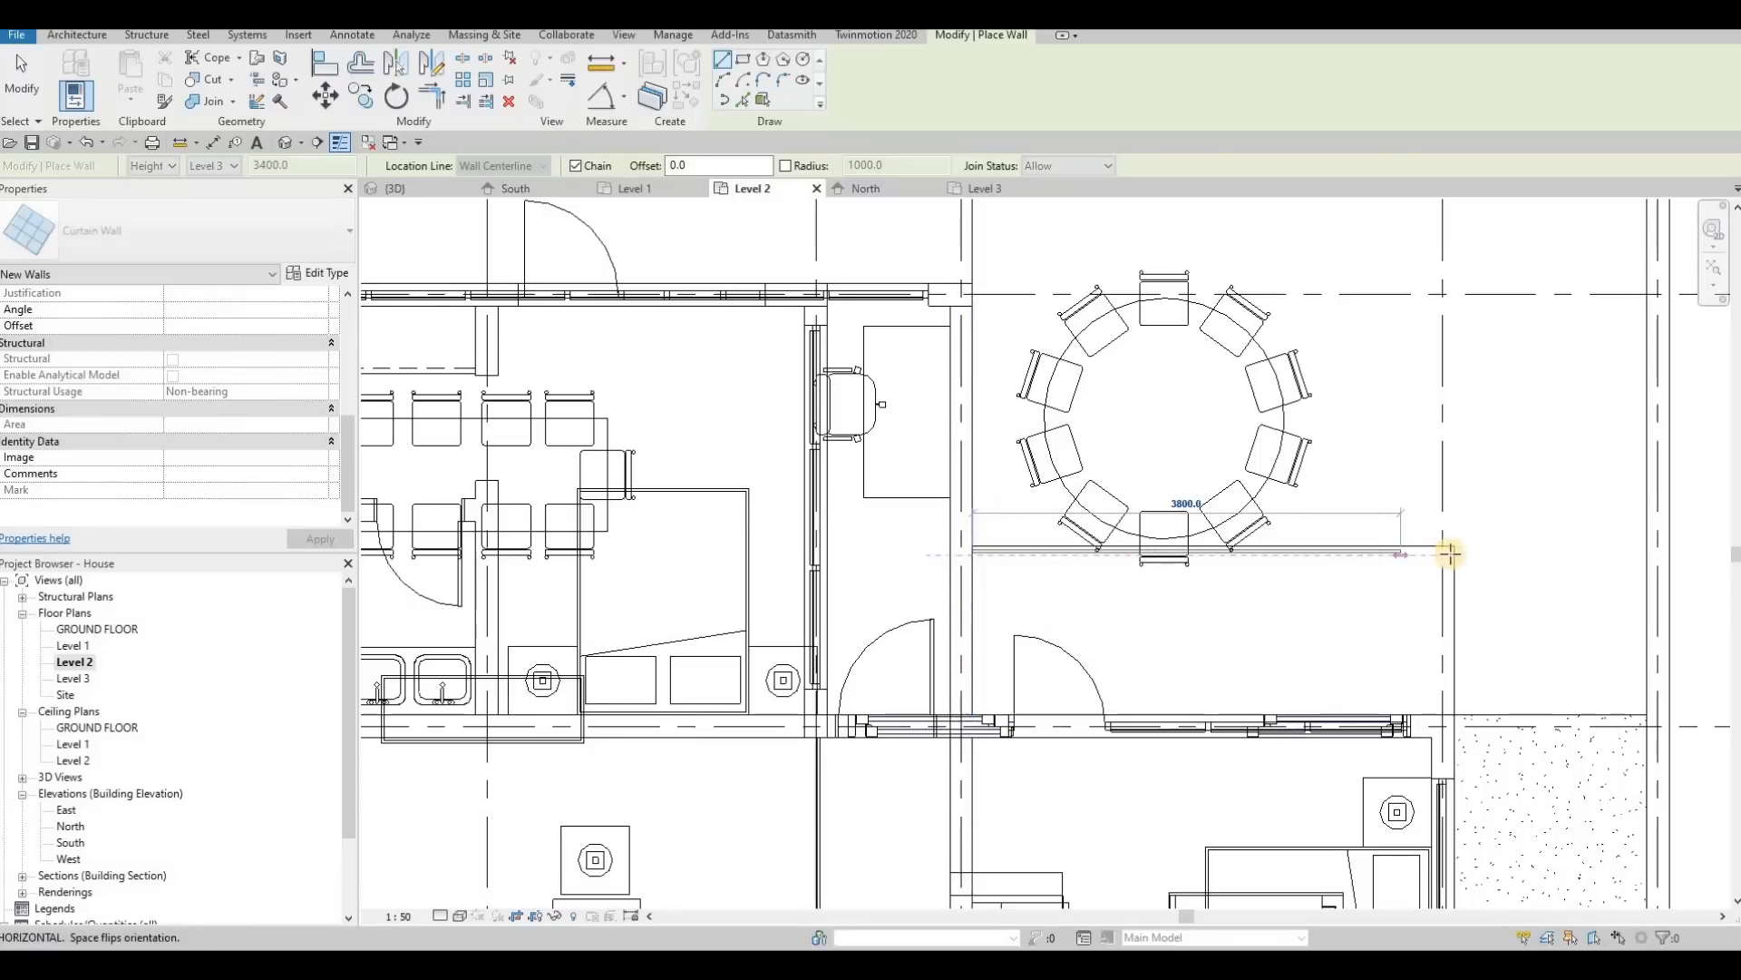
{"action": "left_click", "coordinate": [1443, 657]}
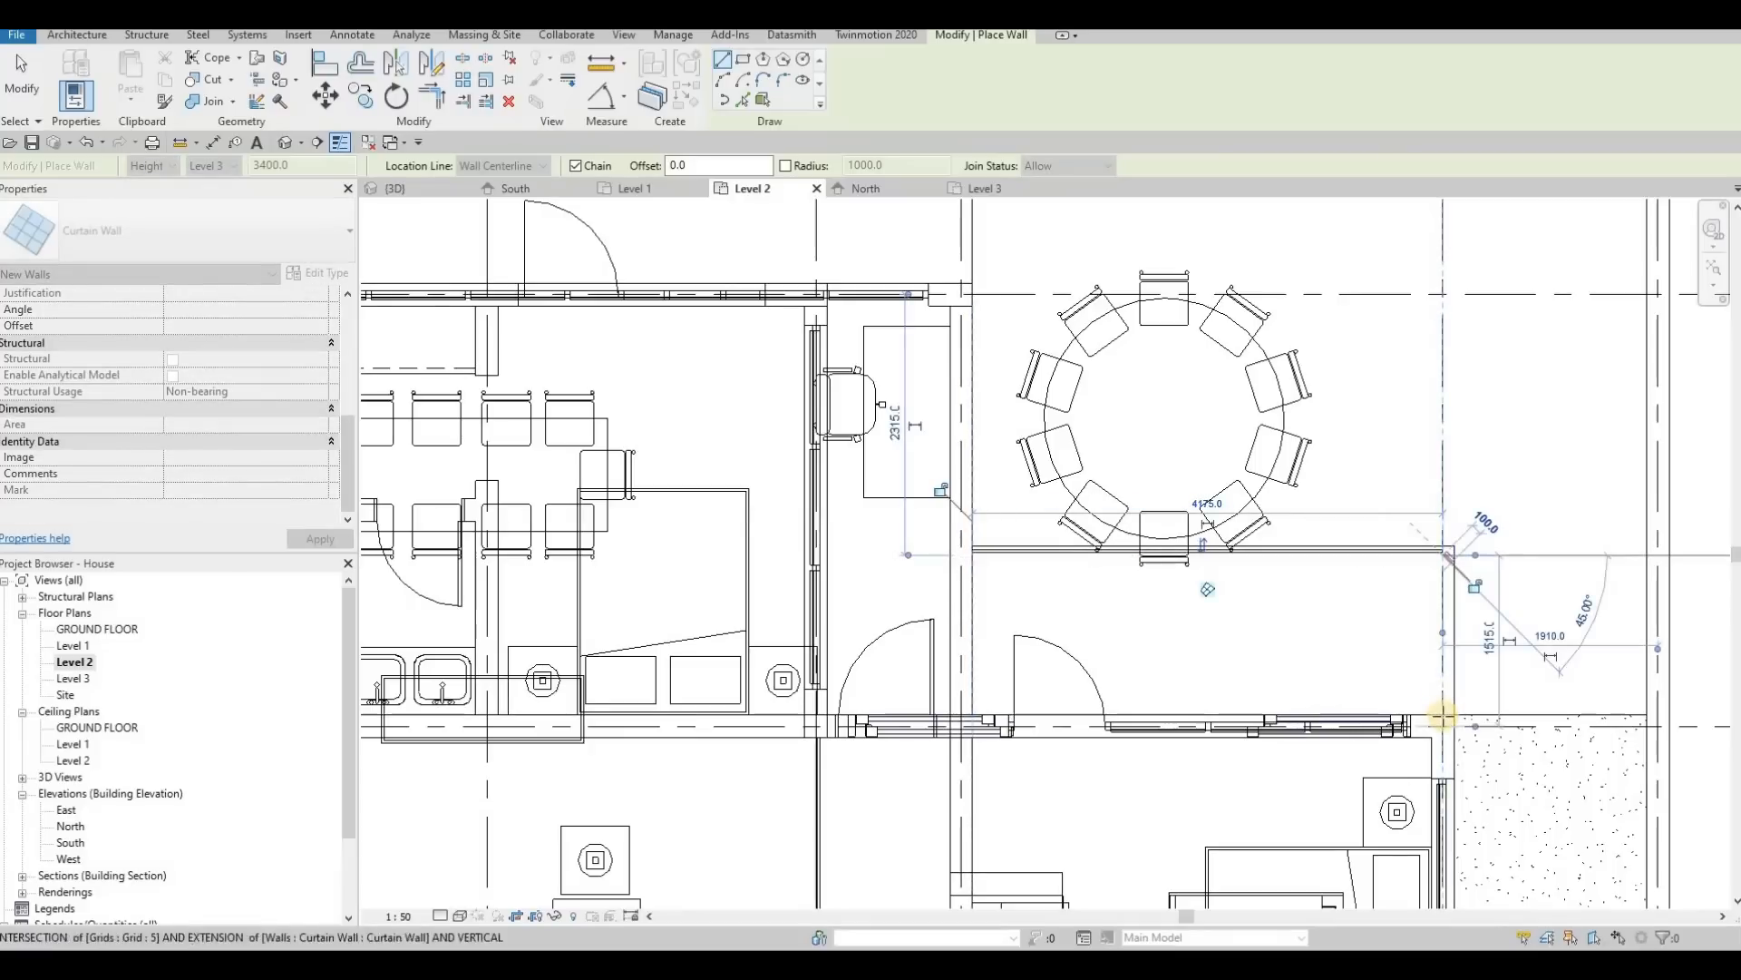
{"action": "left_click", "coordinate": [1442, 716]}
{"action": "key", "text": "Escape"}
{"action": "scroll", "coordinate": [964, 498], "scroll_direction": "down", "scroll_amount": 2}
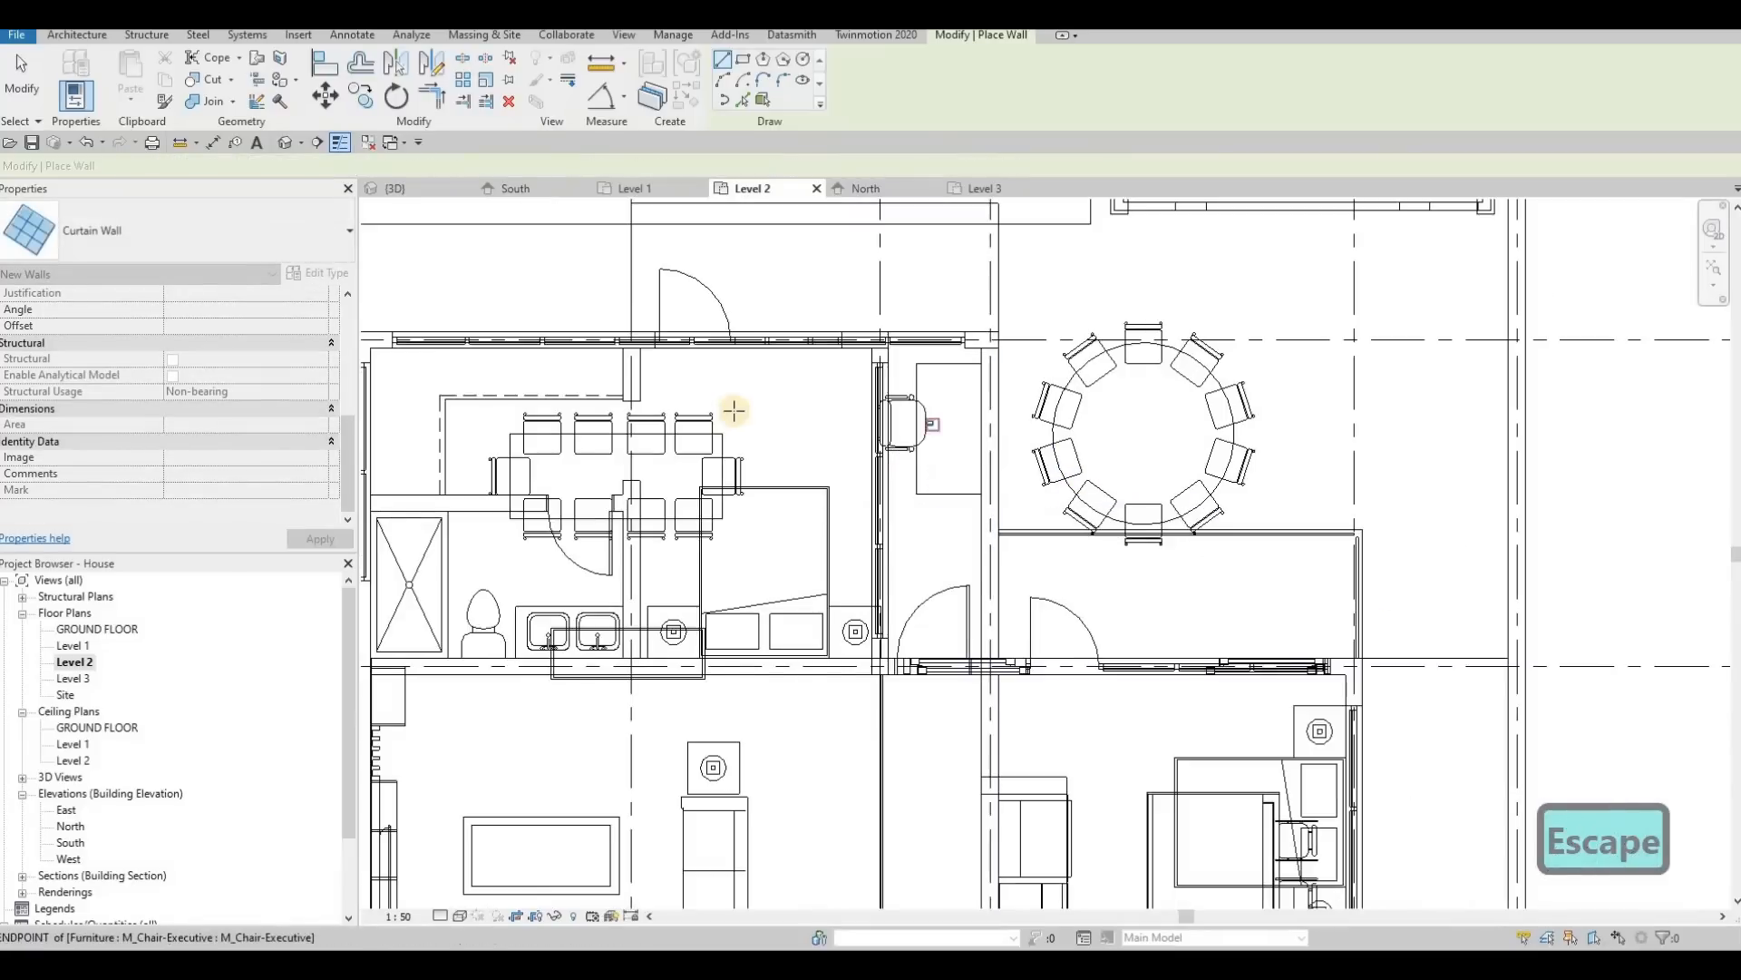
Step: Draw curtain walls around the other rear balcony between grids 2 and 4, with sides of about 1440 and 1460 mm joined by a front wall
{"action": "middle_click_drag", "start_coordinate": [734, 410], "coordinate": [808, 572]}
{"action": "left_click", "coordinate": [706, 372]}
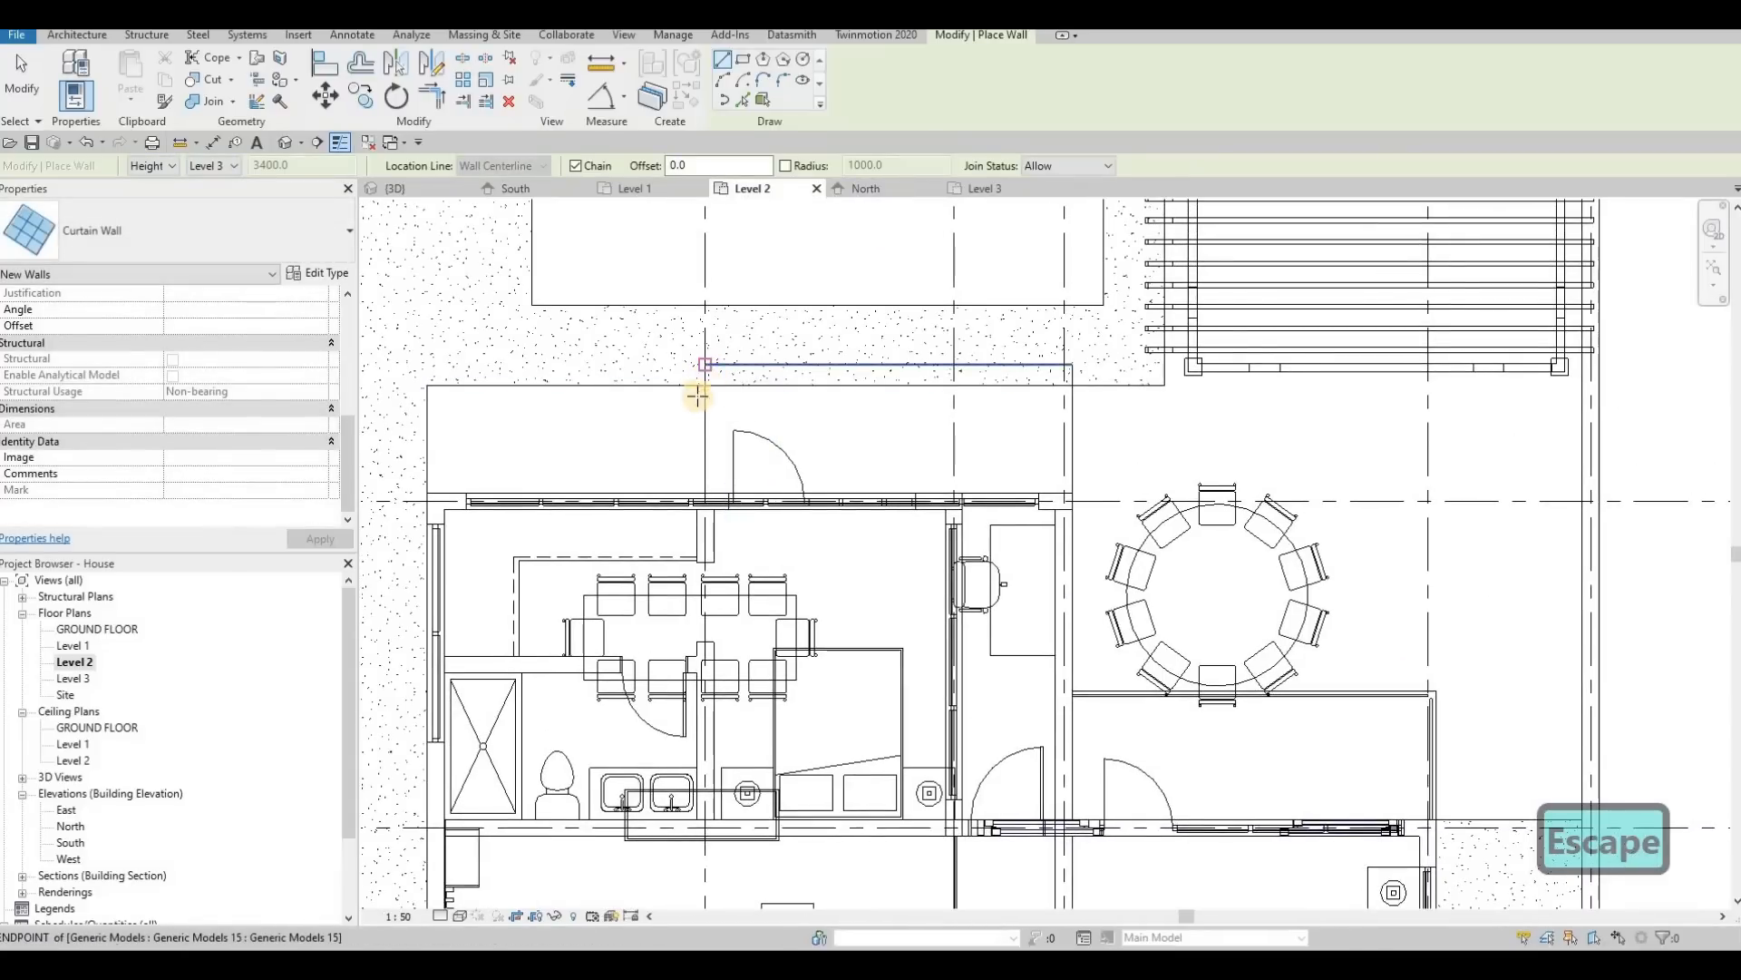
{"action": "key", "text": "Escape"}
{"action": "left_click", "coordinate": [711, 497]}
{"action": "scroll", "coordinate": [711, 497], "scroll_direction": "up", "scroll_amount": 3}
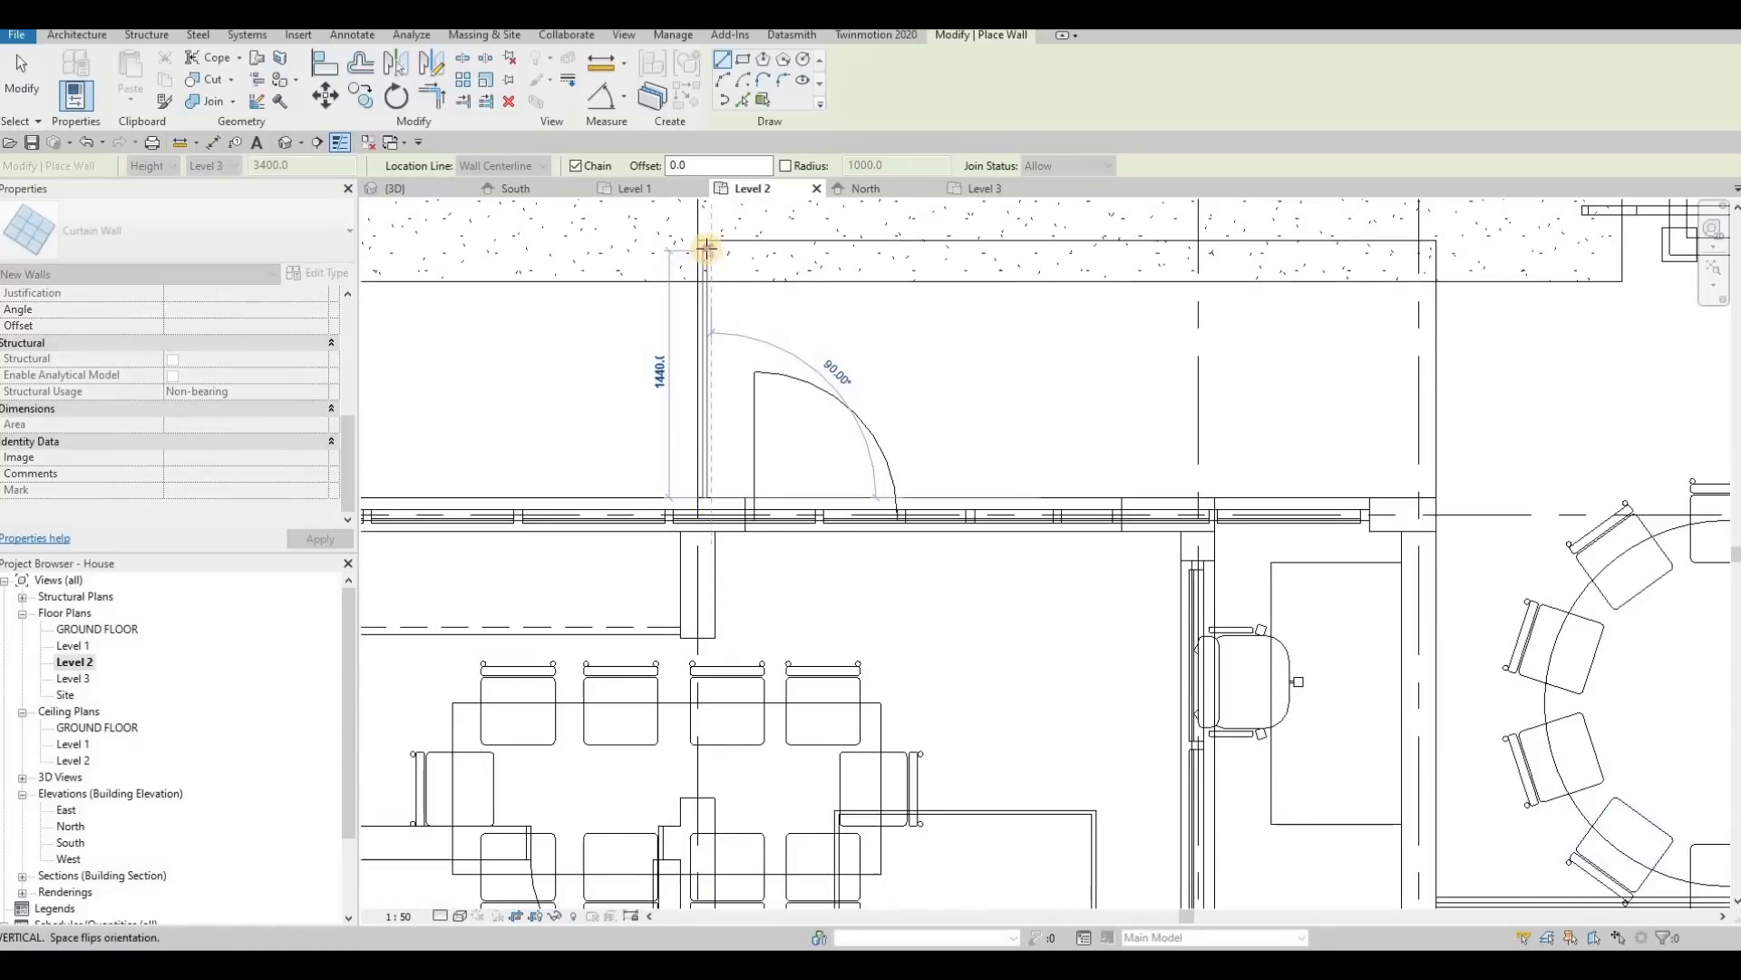
{"action": "left_click", "coordinate": [1059, 269]}
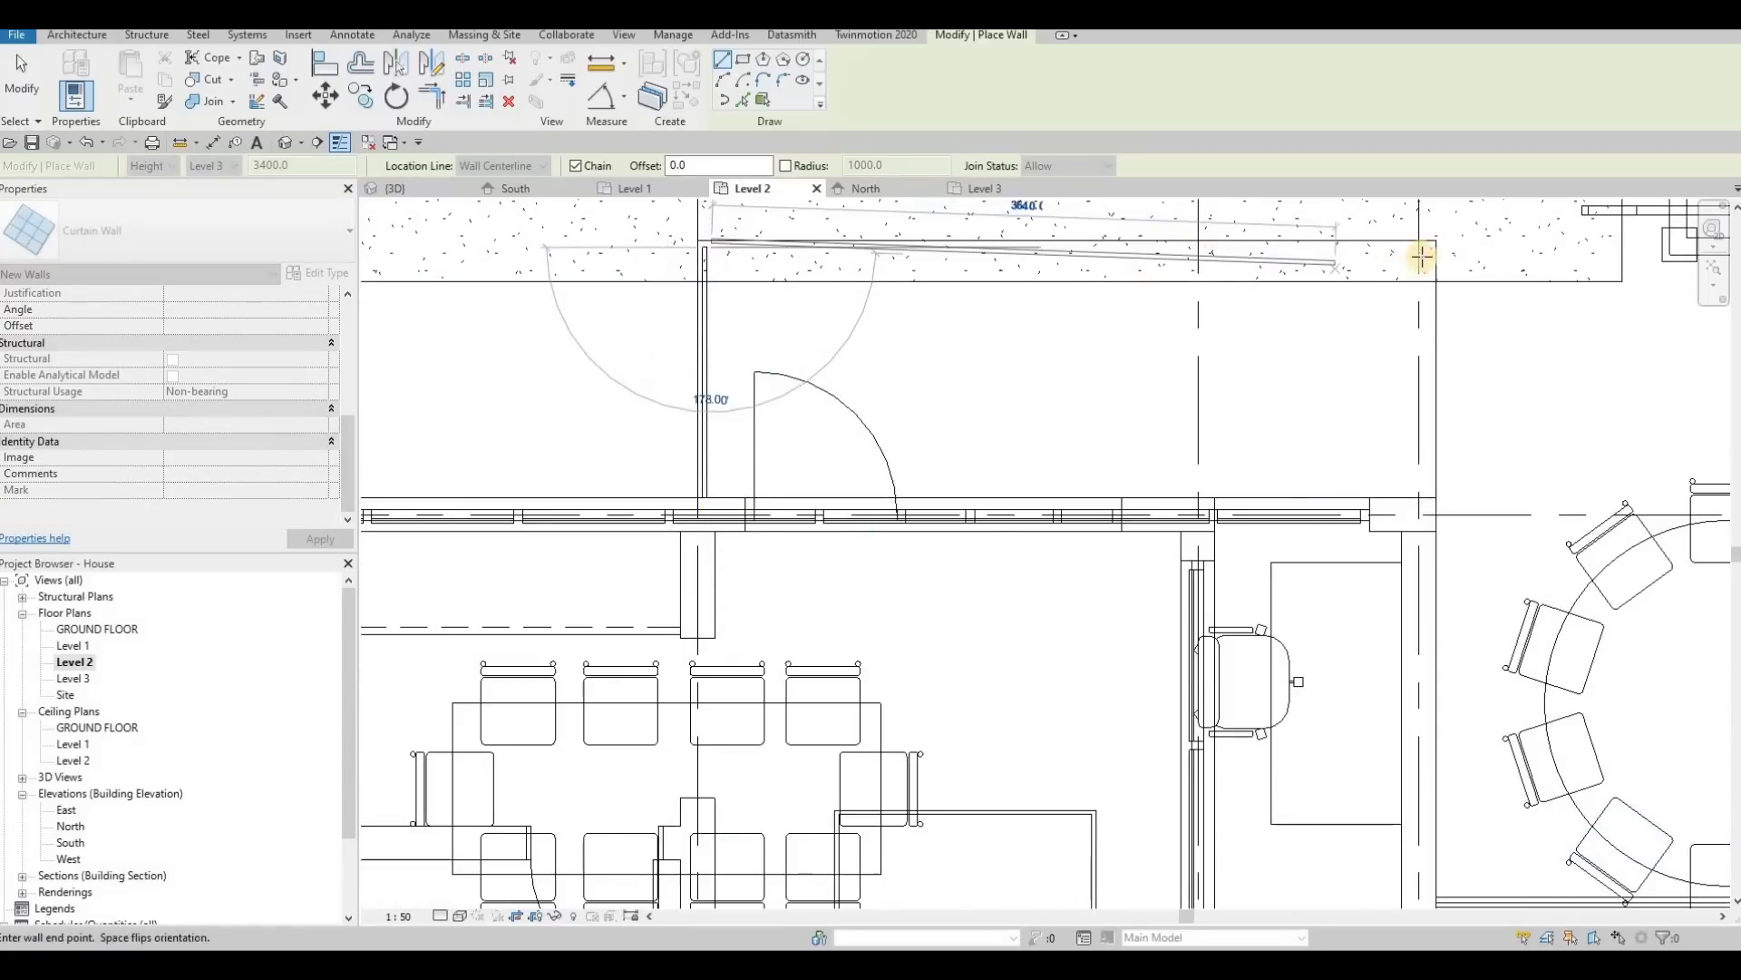
{"action": "left_click", "coordinate": [1415, 346]}
{"action": "left_click", "coordinate": [1416, 494]}
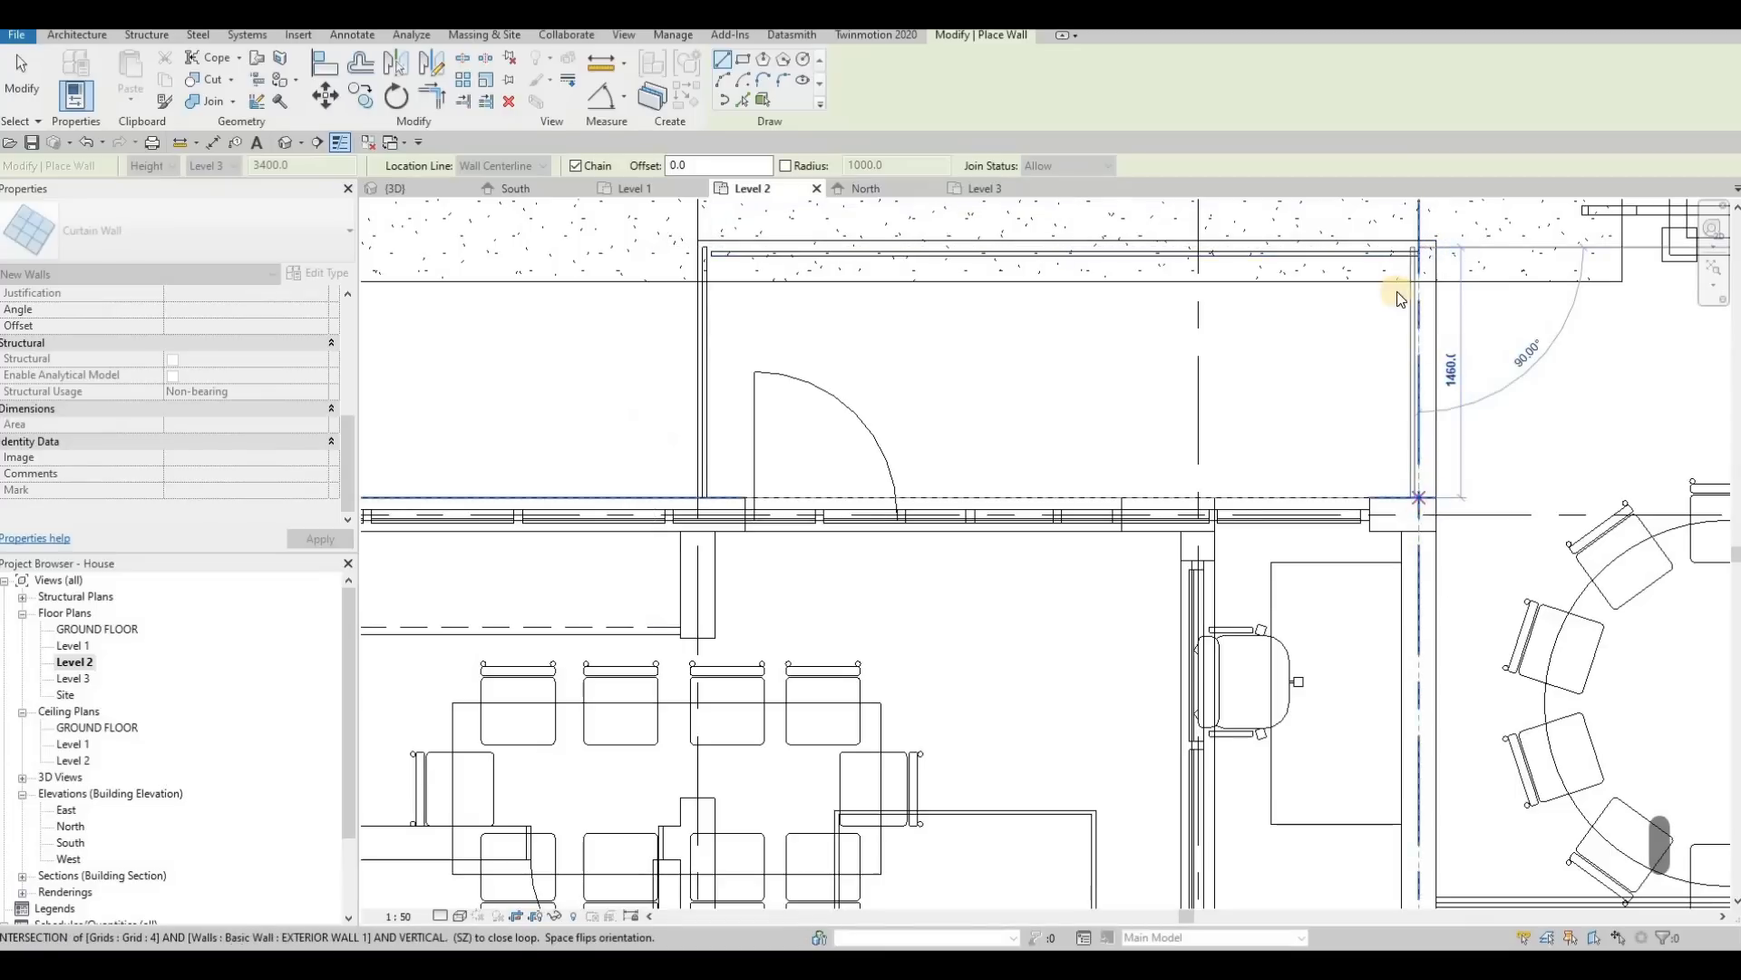
{"action": "key", "text": "Escape"}
{"action": "key", "text": "Escape"}
Step: Trim the front glass wall's end at the grid 4 corner flush with the outer face of the side glass wall
{"action": "scroll", "coordinate": [1392, 308], "scroll_direction": "up", "scroll_amount": 3}
{"action": "scroll", "coordinate": [1391, 315], "scroll_direction": "up", "scroll_amount": 4}
{"action": "key", "text": "Escape"}
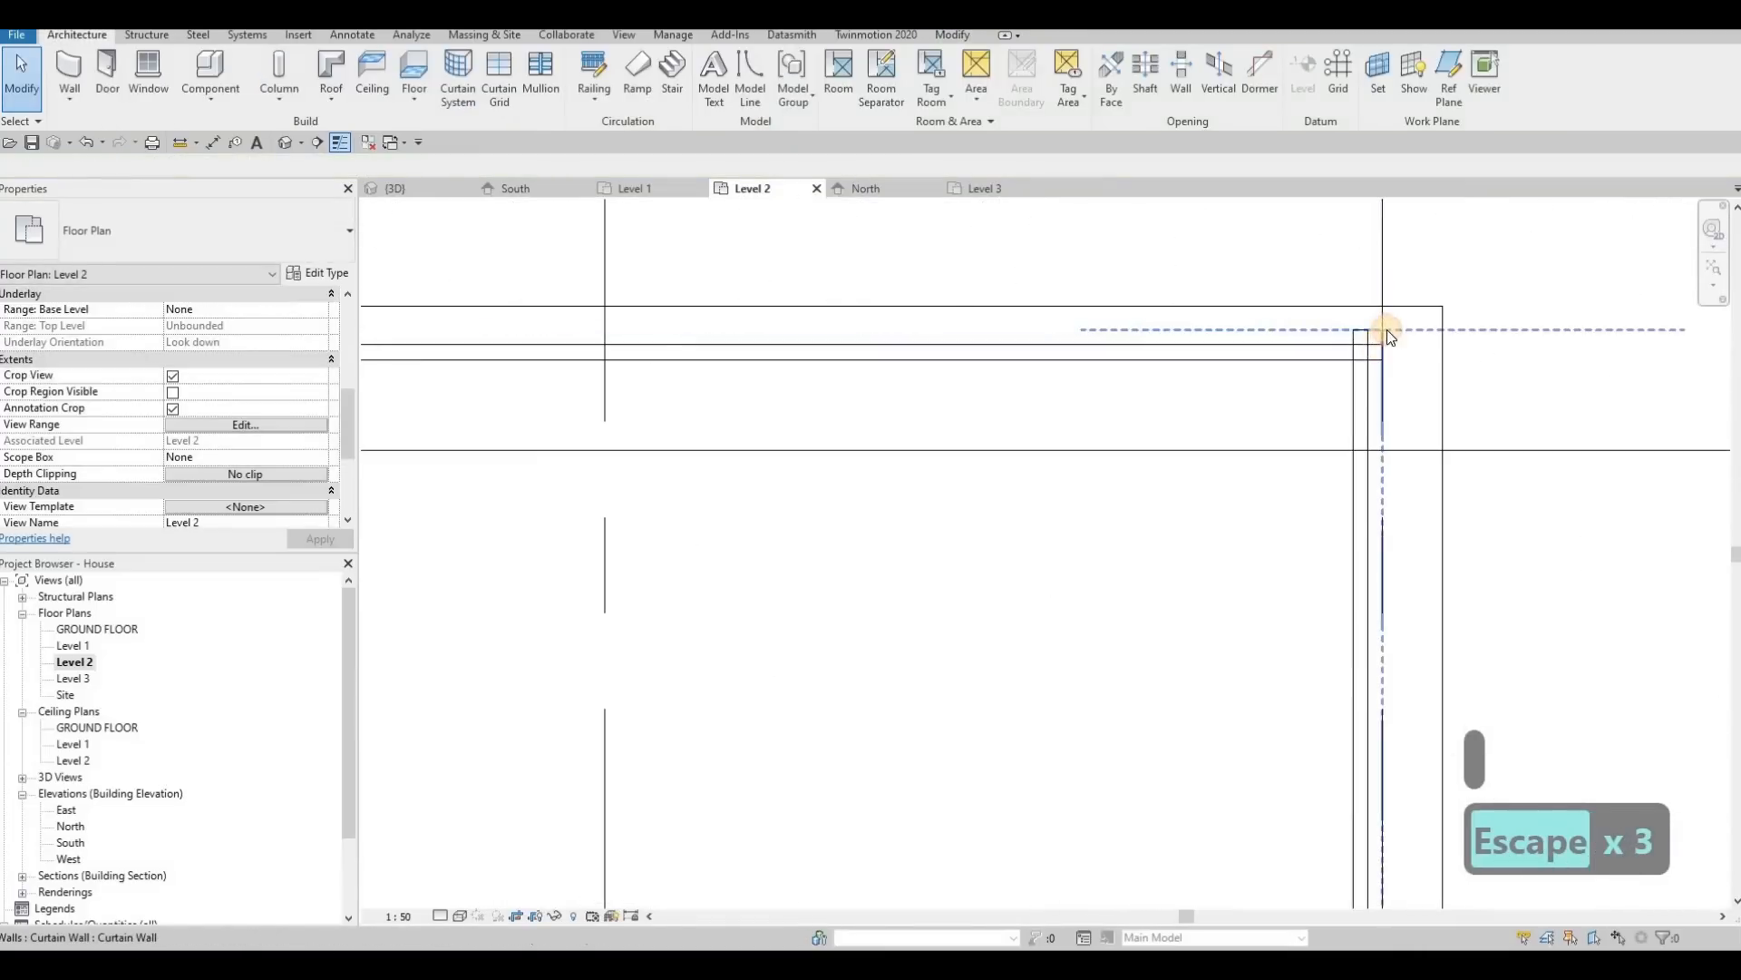
{"action": "left_click", "coordinate": [1383, 352]}
{"action": "mouse_move", "coordinate": [1386, 350]}
{"action": "left_mouse_down"}
{"action": "mouse_move", "coordinate": [1330, 356]}
{"action": "mouse_move", "coordinate": [1365, 332]}
{"action": "left_mouse_up"}
{"action": "key", "text": "Escape"}
{"action": "left_click", "coordinate": [1381, 328]}
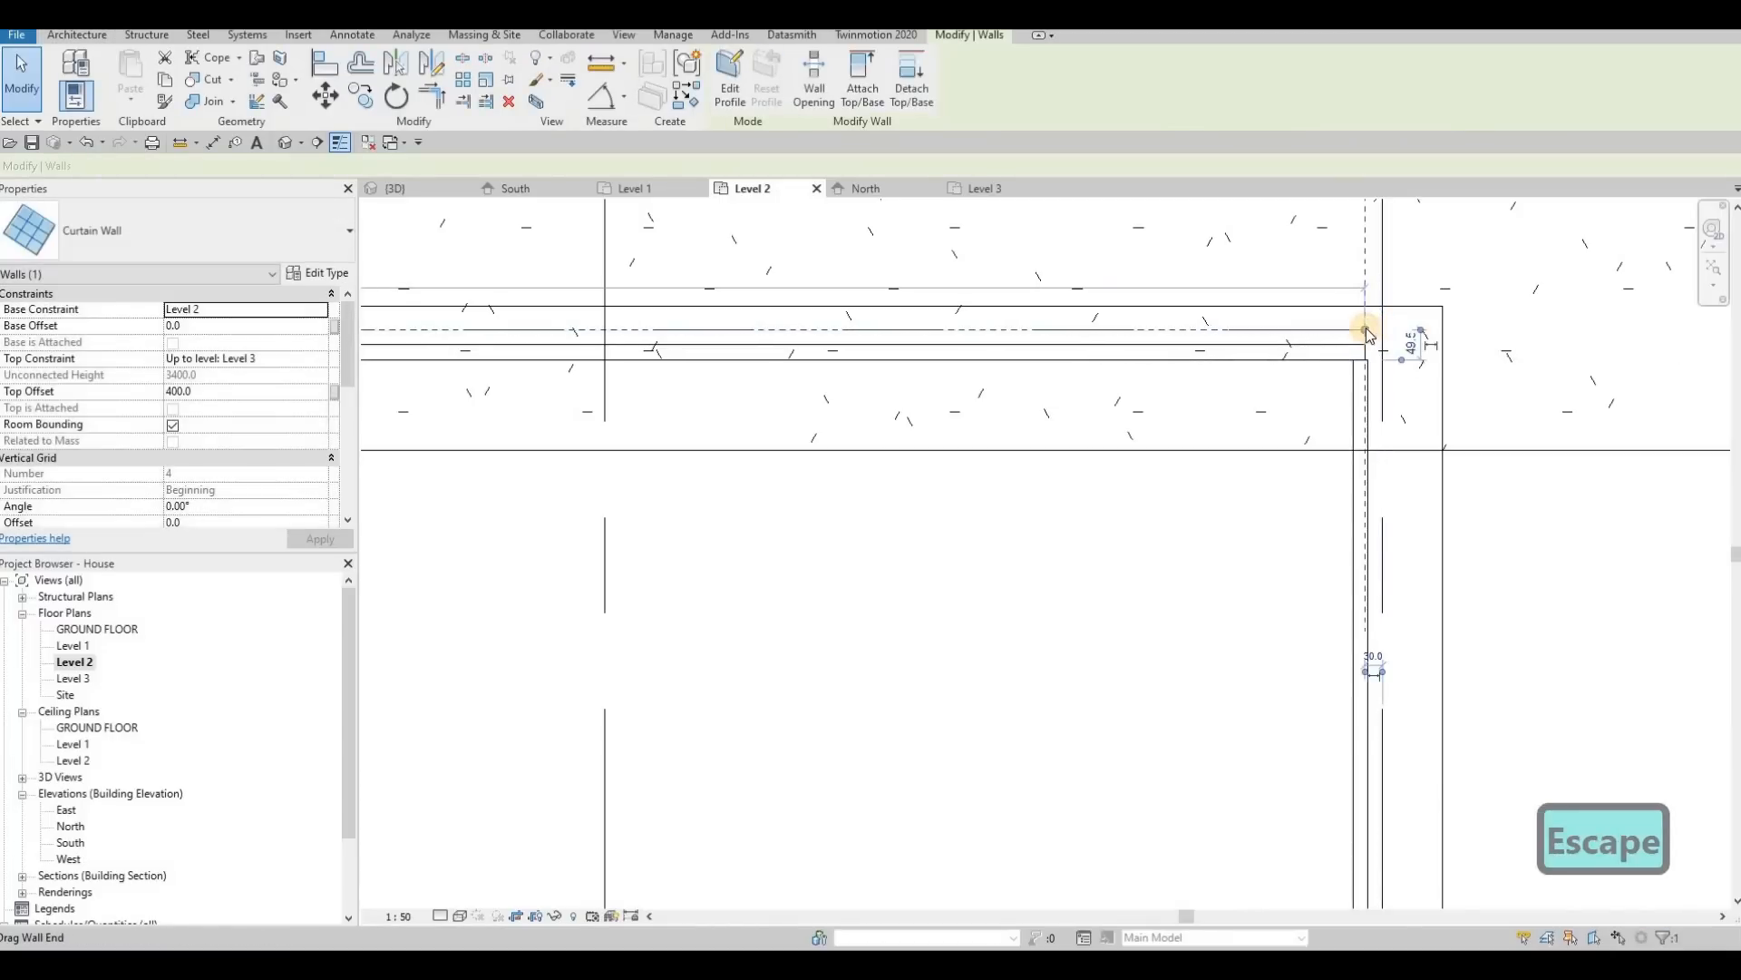
{"action": "scroll", "coordinate": [1368, 336], "scroll_direction": "up", "scroll_amount": 3}
{"action": "scroll", "coordinate": [1368, 335], "scroll_direction": "up", "scroll_amount": 2}
{"action": "left_click_drag", "start_coordinate": [1368, 335], "coordinate": [1370, 336]}
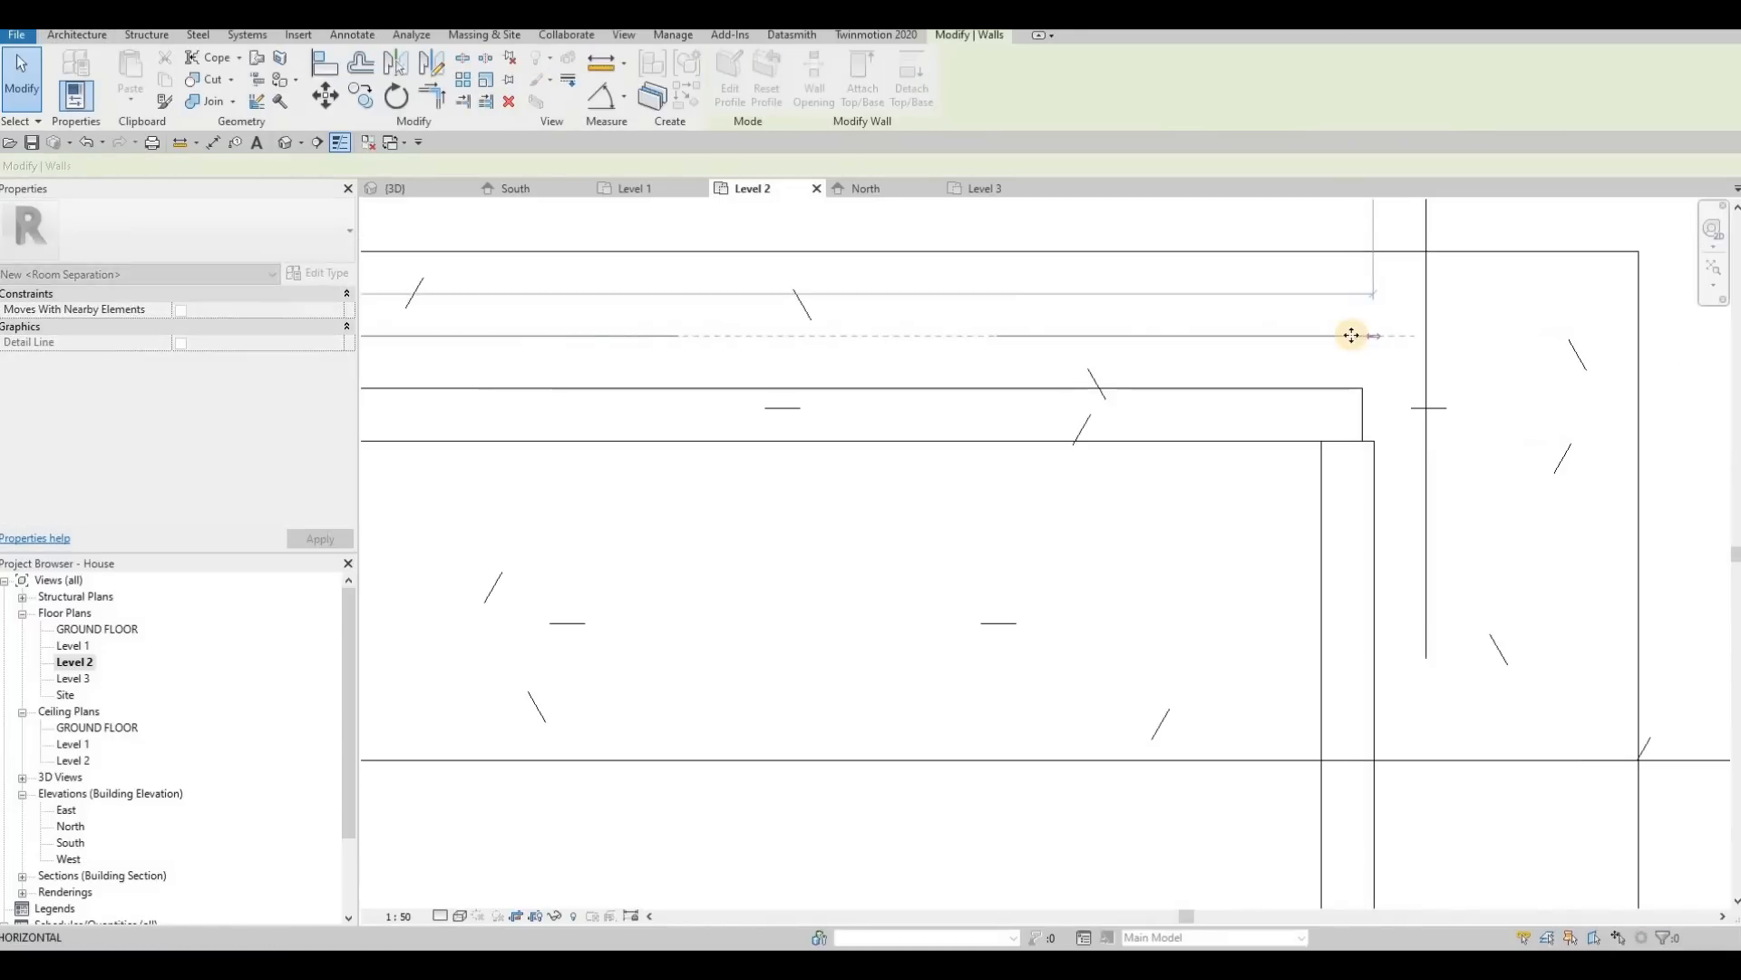
Step: Extend the same front glass wall's other end to meet the side glass wall at grid 2
{"action": "scroll", "coordinate": [735, 372], "scroll_direction": "down", "scroll_amount": 5}
{"action": "middle_click_drag", "start_coordinate": [685, 416], "coordinate": [1138, 392]}
{"action": "scroll", "coordinate": [1138, 391], "scroll_direction": "down", "scroll_amount": 2}
{"action": "middle_click_drag", "start_coordinate": [650, 390], "coordinate": [1194, 412]}
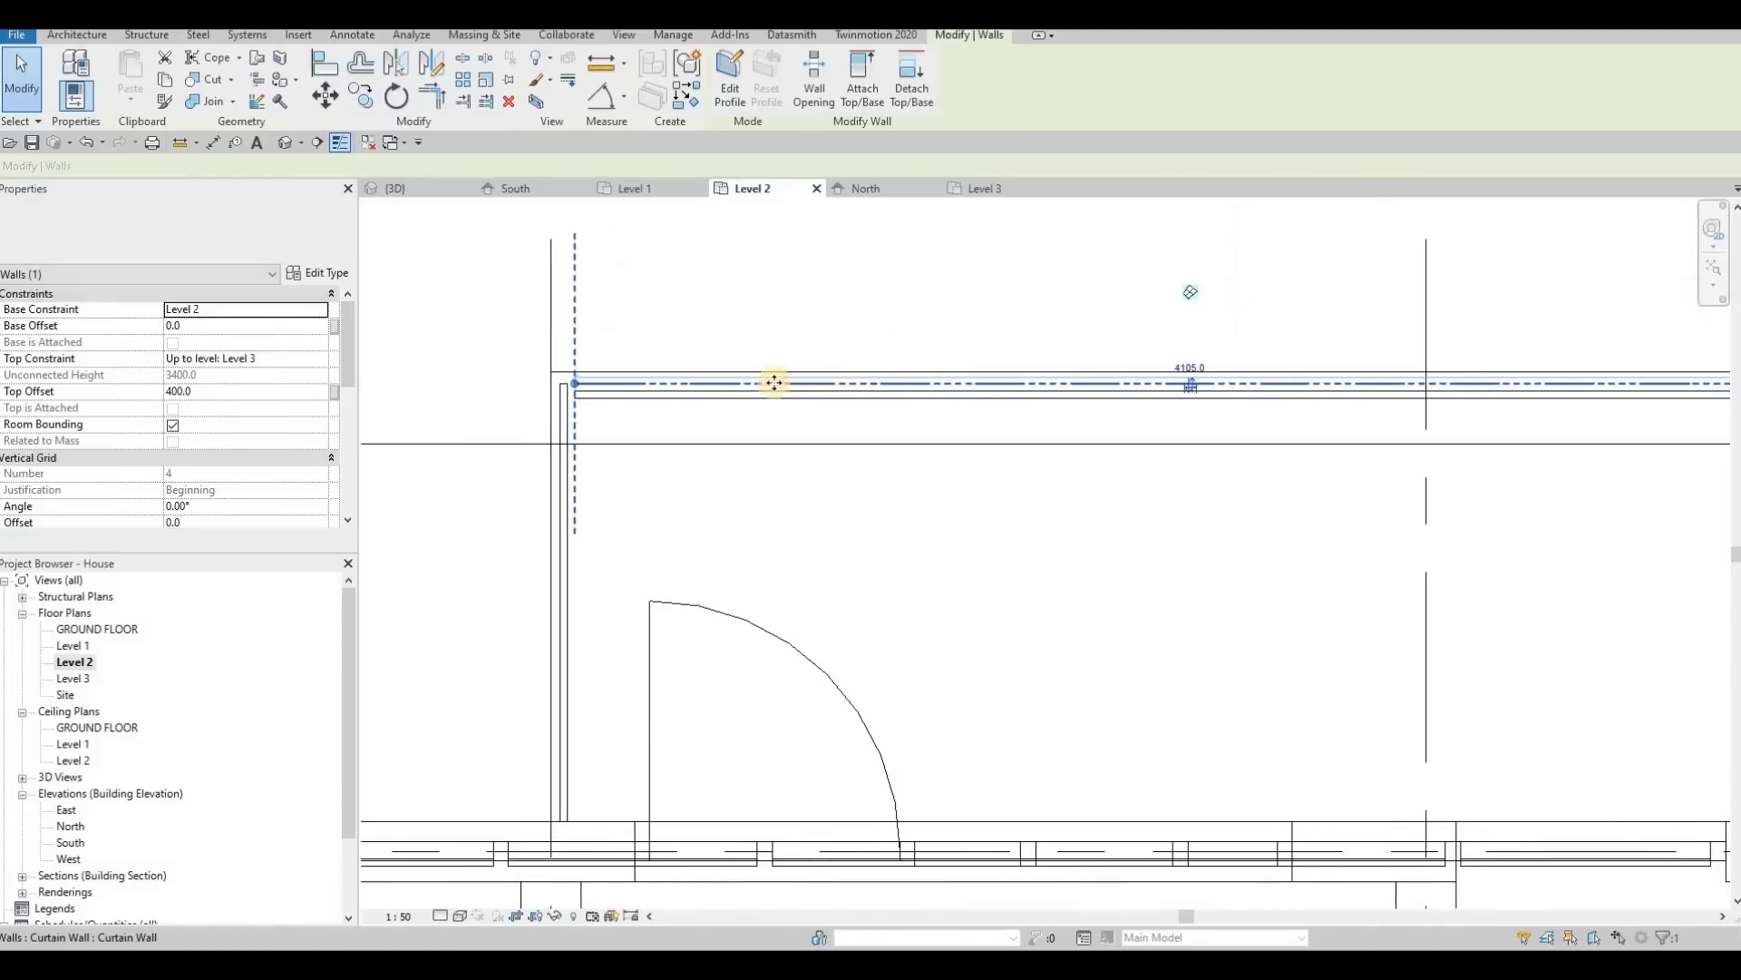
{"action": "middle_click_drag", "start_coordinate": [774, 380], "coordinate": [984, 374]}
{"action": "scroll", "coordinate": [780, 380], "scroll_direction": "up", "scroll_amount": 6}
{"action": "key", "text": "Escape"}
Step: Try to shorten the grid 2 side glass wall at its front corner, and undo the change
{"action": "left_click", "coordinate": [712, 340]}
{"action": "mouse_move", "coordinate": [713, 341]}
{"action": "left_mouse_down"}
{"action": "mouse_move", "coordinate": [684, 338]}
{"action": "mouse_move", "coordinate": [712, 341]}
{"action": "left_mouse_up"}
{"action": "mouse_move", "coordinate": [713, 341]}
{"action": "left_mouse_down"}
{"action": "mouse_move", "coordinate": [681, 342]}
{"action": "mouse_move", "coordinate": [692, 367]}
{"action": "mouse_move", "coordinate": [712, 341]}
{"action": "left_mouse_up"}
{"action": "mouse_move", "coordinate": [713, 341]}
{"action": "left_mouse_down"}
{"action": "mouse_move", "coordinate": [670, 325]}
{"action": "mouse_move", "coordinate": [657, 346]}
{"action": "mouse_move", "coordinate": [715, 357]}
{"action": "left_mouse_up"}
{"action": "key", "text": "Escape"}
{"action": "left_click", "coordinate": [712, 352]}
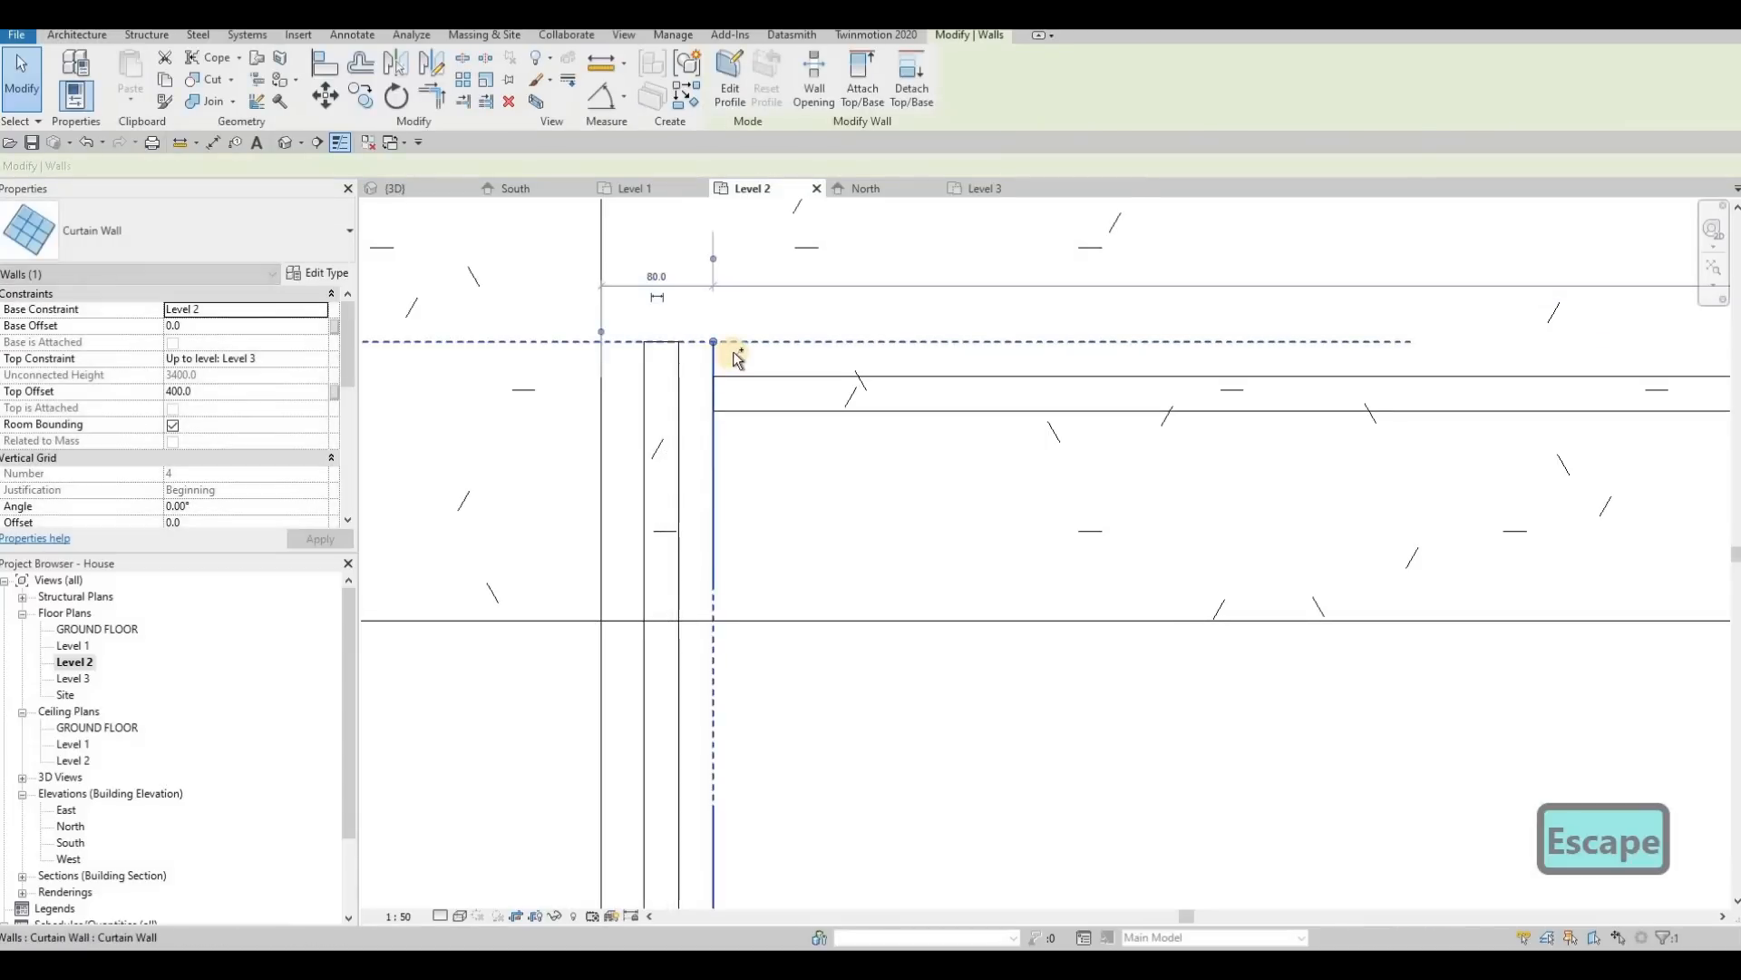
{"action": "key", "text": "ctrl+z"}
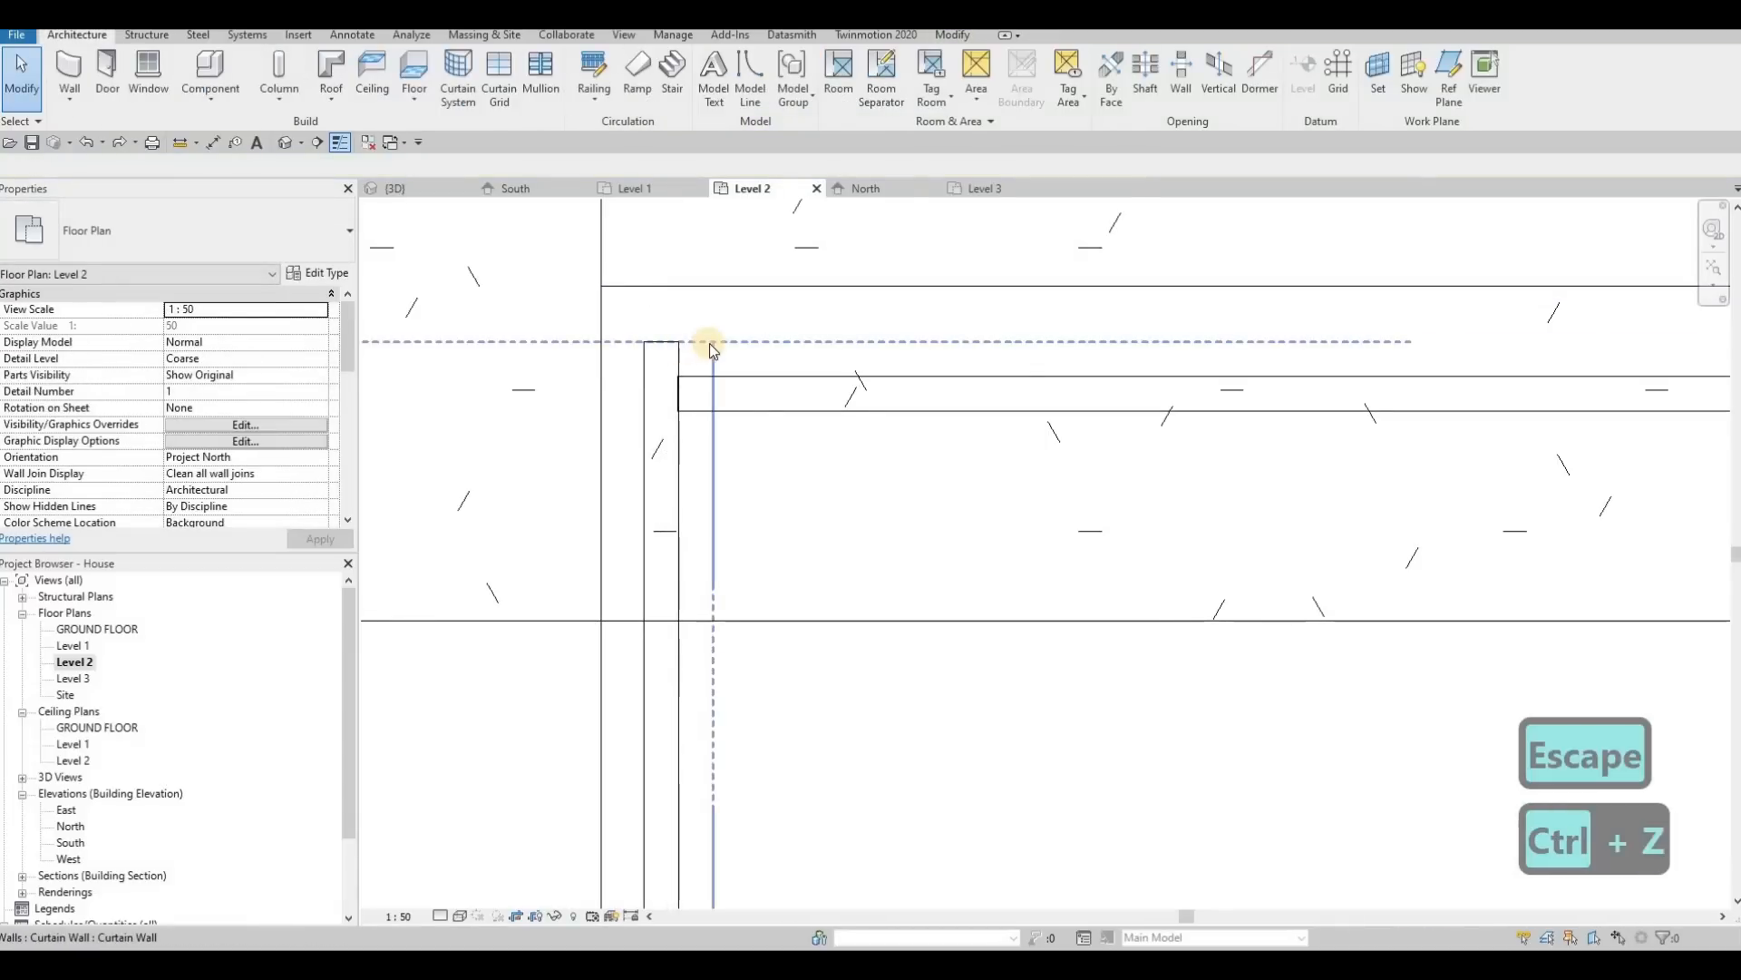
Step: Shorten the grid 2 side glass wall so its end is flush with the front glass wall's outer face
{"action": "left_click_drag", "start_coordinate": [711, 362], "coordinate": [711, 376]}
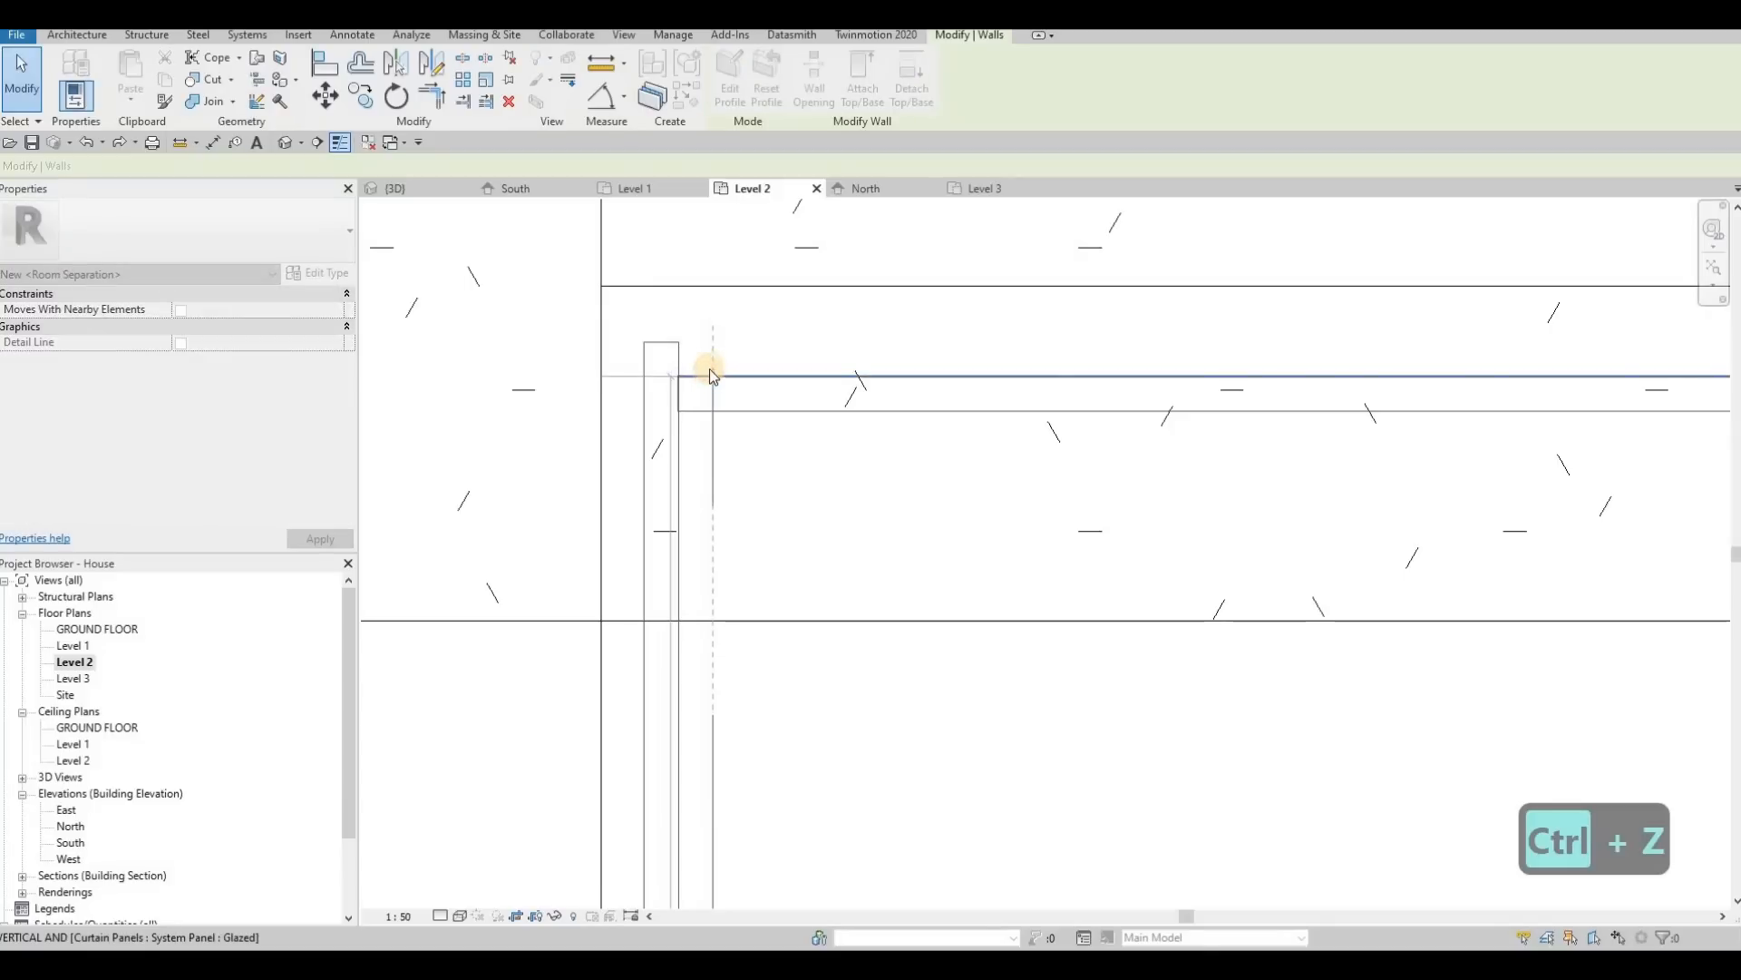
{"action": "key", "text": "Escape"}
{"action": "scroll", "coordinate": [880, 381], "scroll_direction": "down", "scroll_amount": 5}
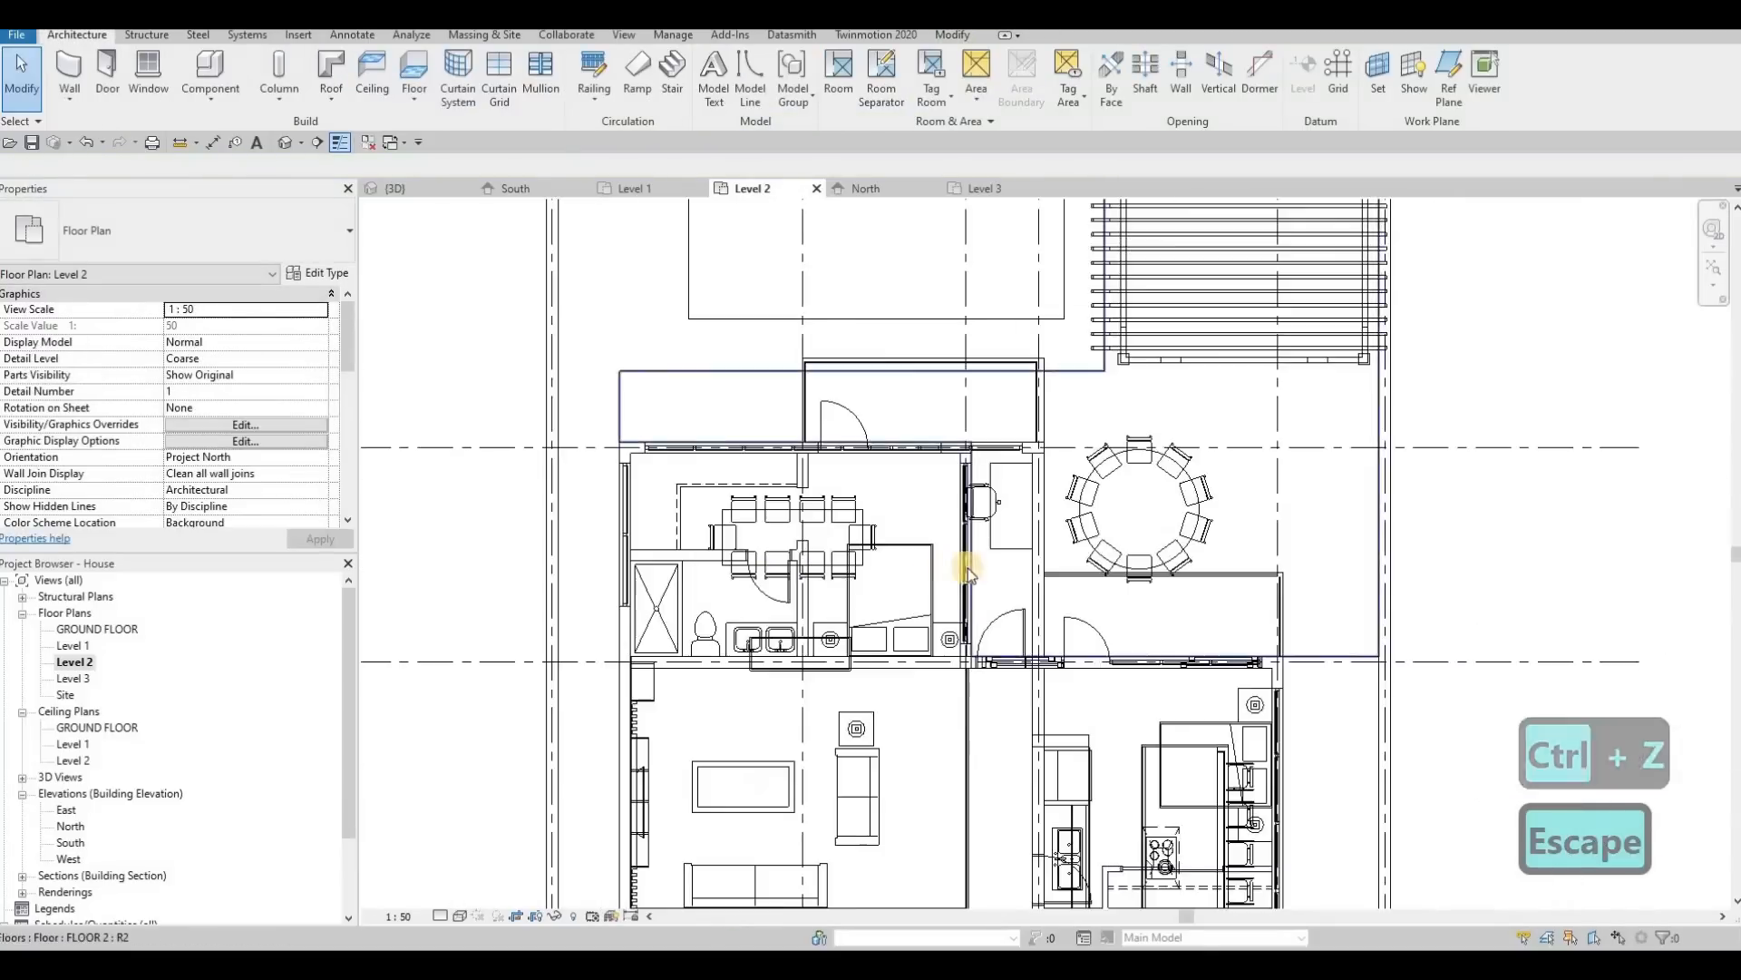
Step: Adjust both wall ends at the grid 5 balcony's outer corner so the front and side glass panels meet flush
{"action": "scroll", "coordinate": [1157, 541], "scroll_direction": "up", "scroll_amount": 5}
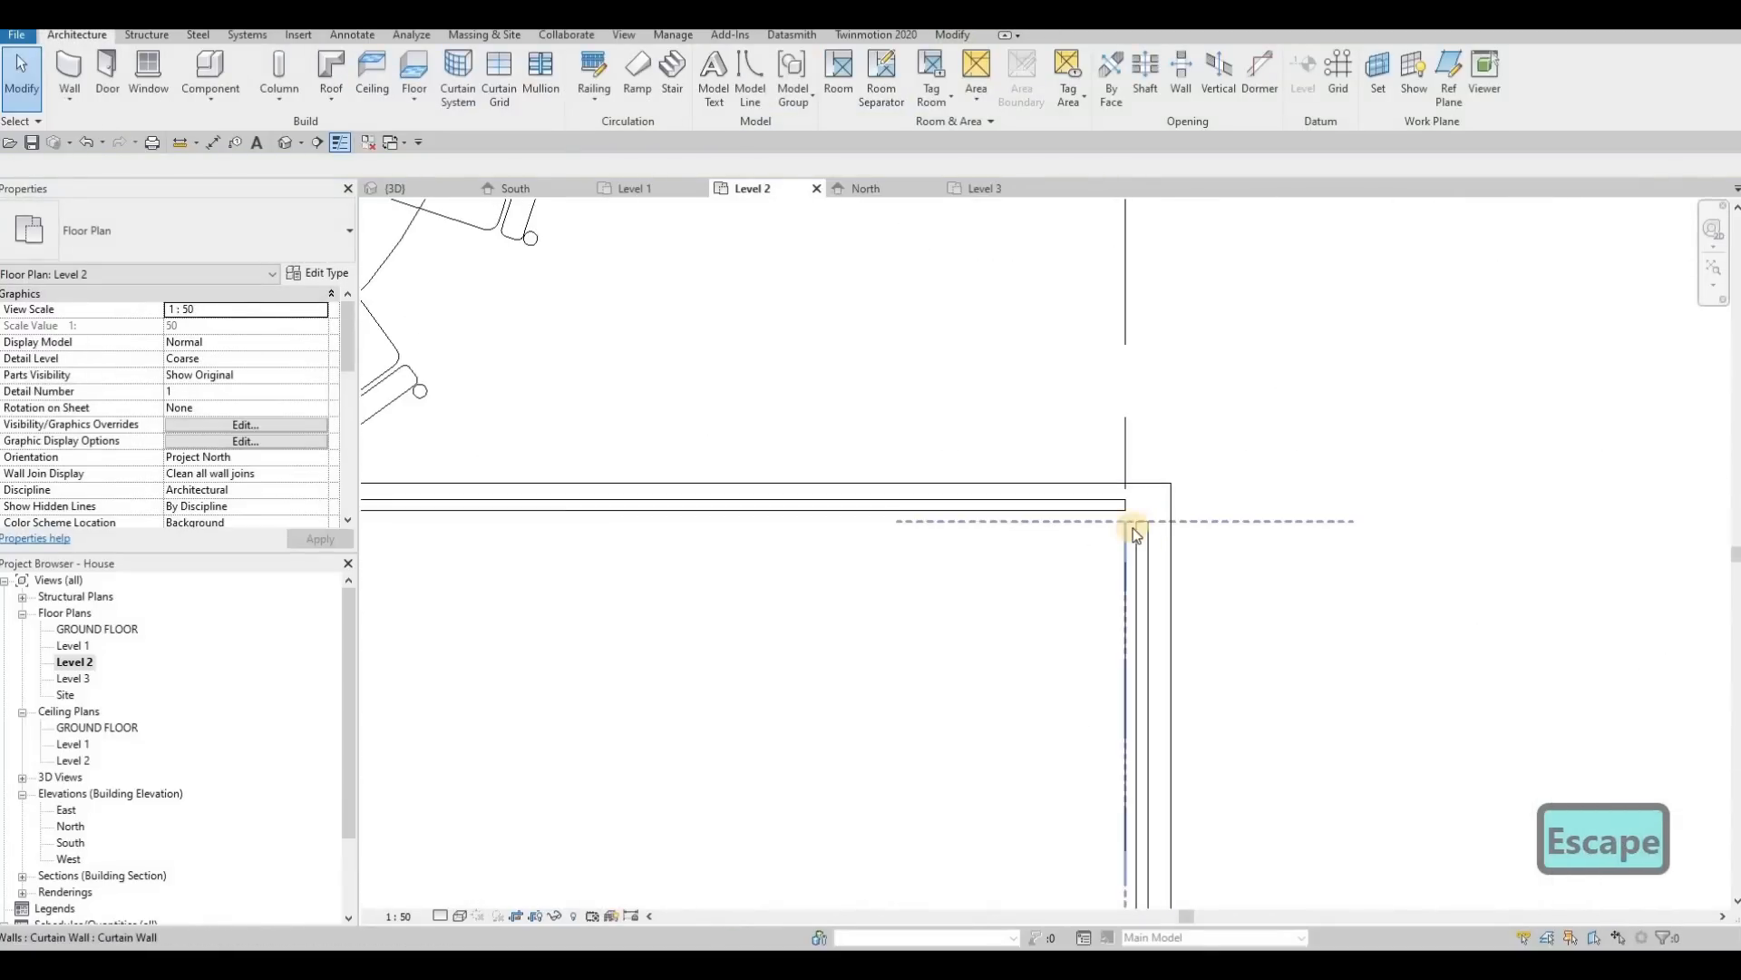
{"action": "left_click", "coordinate": [1131, 517]}
{"action": "mouse_move", "coordinate": [1130, 517]}
{"action": "left_mouse_down"}
{"action": "mouse_move", "coordinate": [1132, 496]}
{"action": "mouse_move", "coordinate": [1140, 550]}
{"action": "left_mouse_up"}
{"action": "scroll", "coordinate": [1131, 496], "scroll_direction": "up", "scroll_amount": 2}
{"action": "key", "text": "Escape"}
{"action": "key", "text": "Escape"}
{"action": "left_click", "coordinate": [1121, 551]}
{"action": "scroll", "coordinate": [1129, 513], "scroll_direction": "down", "scroll_amount": 3}
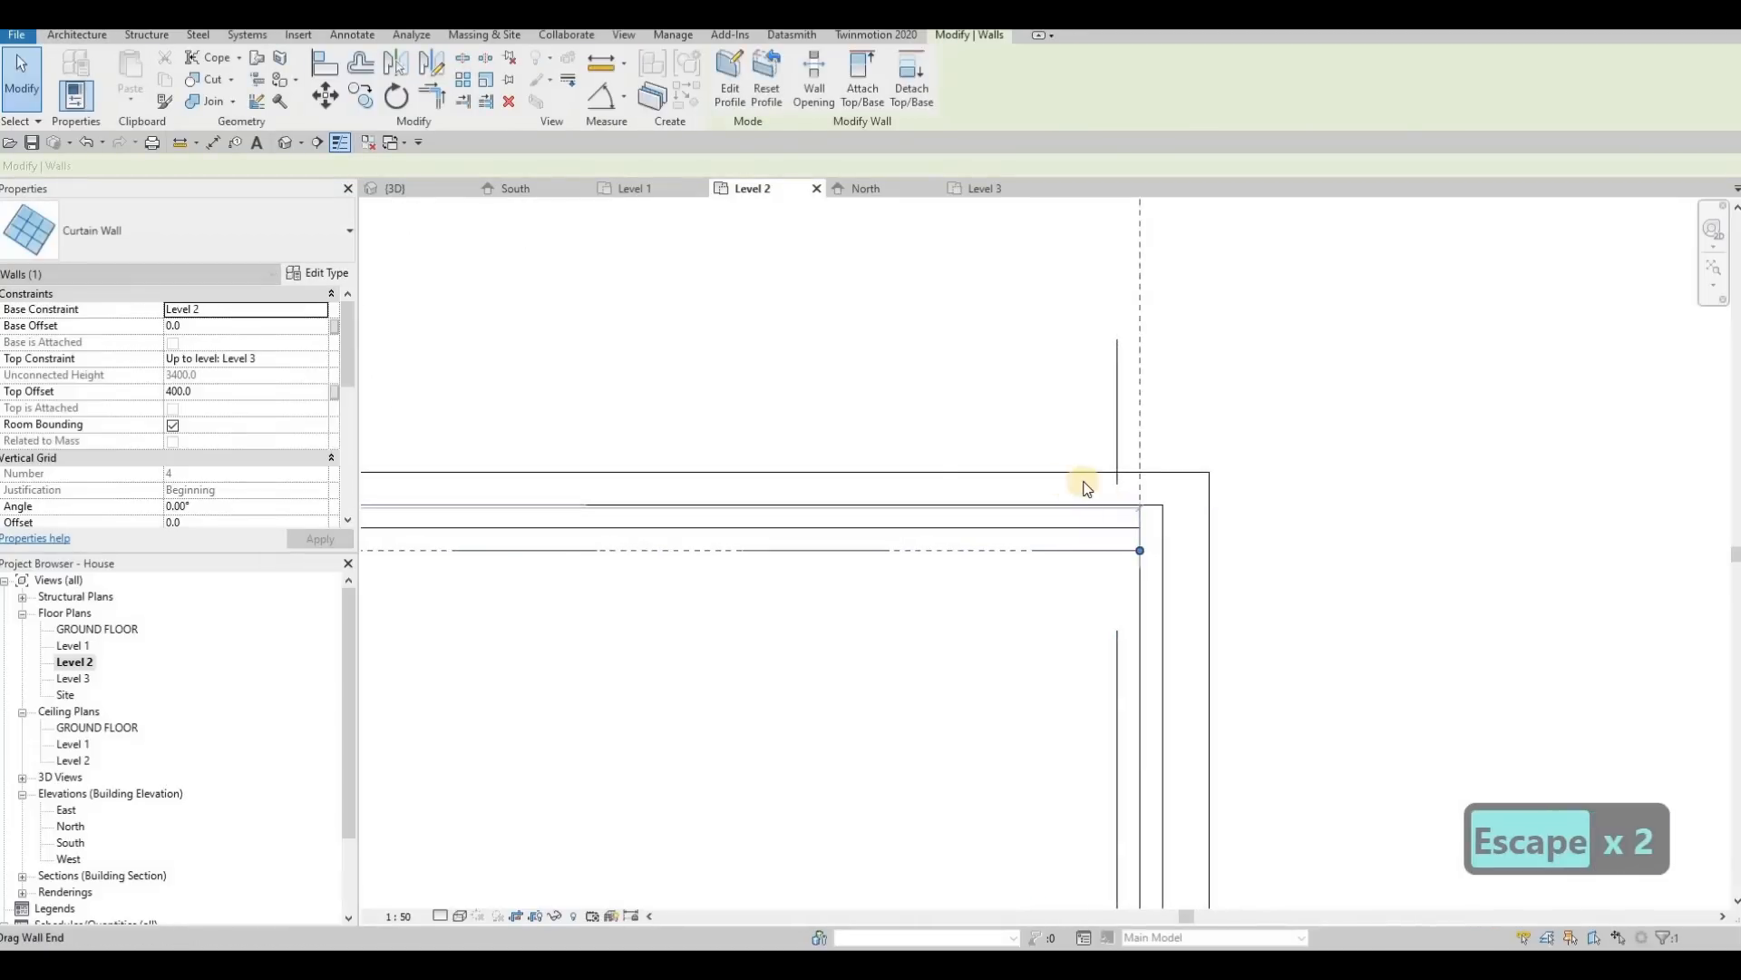
{"action": "scroll", "coordinate": [855, 503], "scroll_direction": "down", "scroll_amount": 4}
{"action": "key", "text": "Escape"}
{"action": "key", "text": "Escape"}
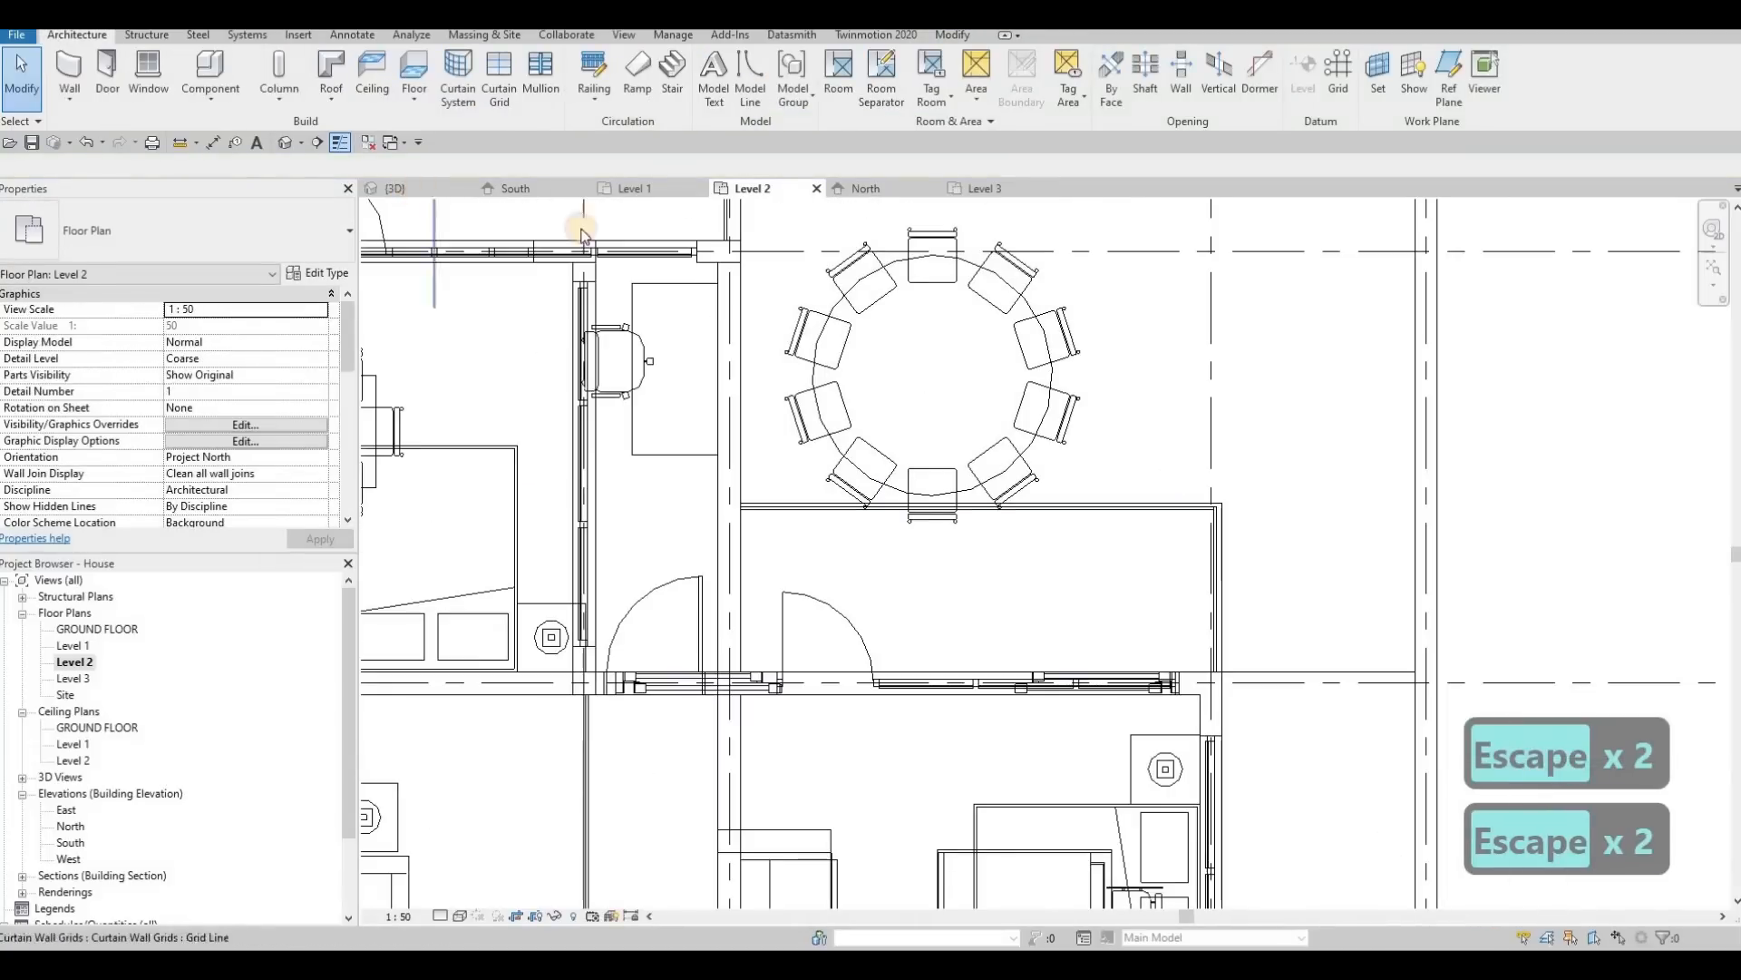
Step: Open the 3D view and turn it to the new glass walls on the rear balconies
{"action": "left_click", "coordinate": [416, 189]}
{"action": "middle_click_drag", "start_coordinate": [1132, 406], "coordinate": [1003, 483], "text": "shift"}
{"action": "scroll", "coordinate": [982, 477], "scroll_direction": "up", "scroll_amount": 3}
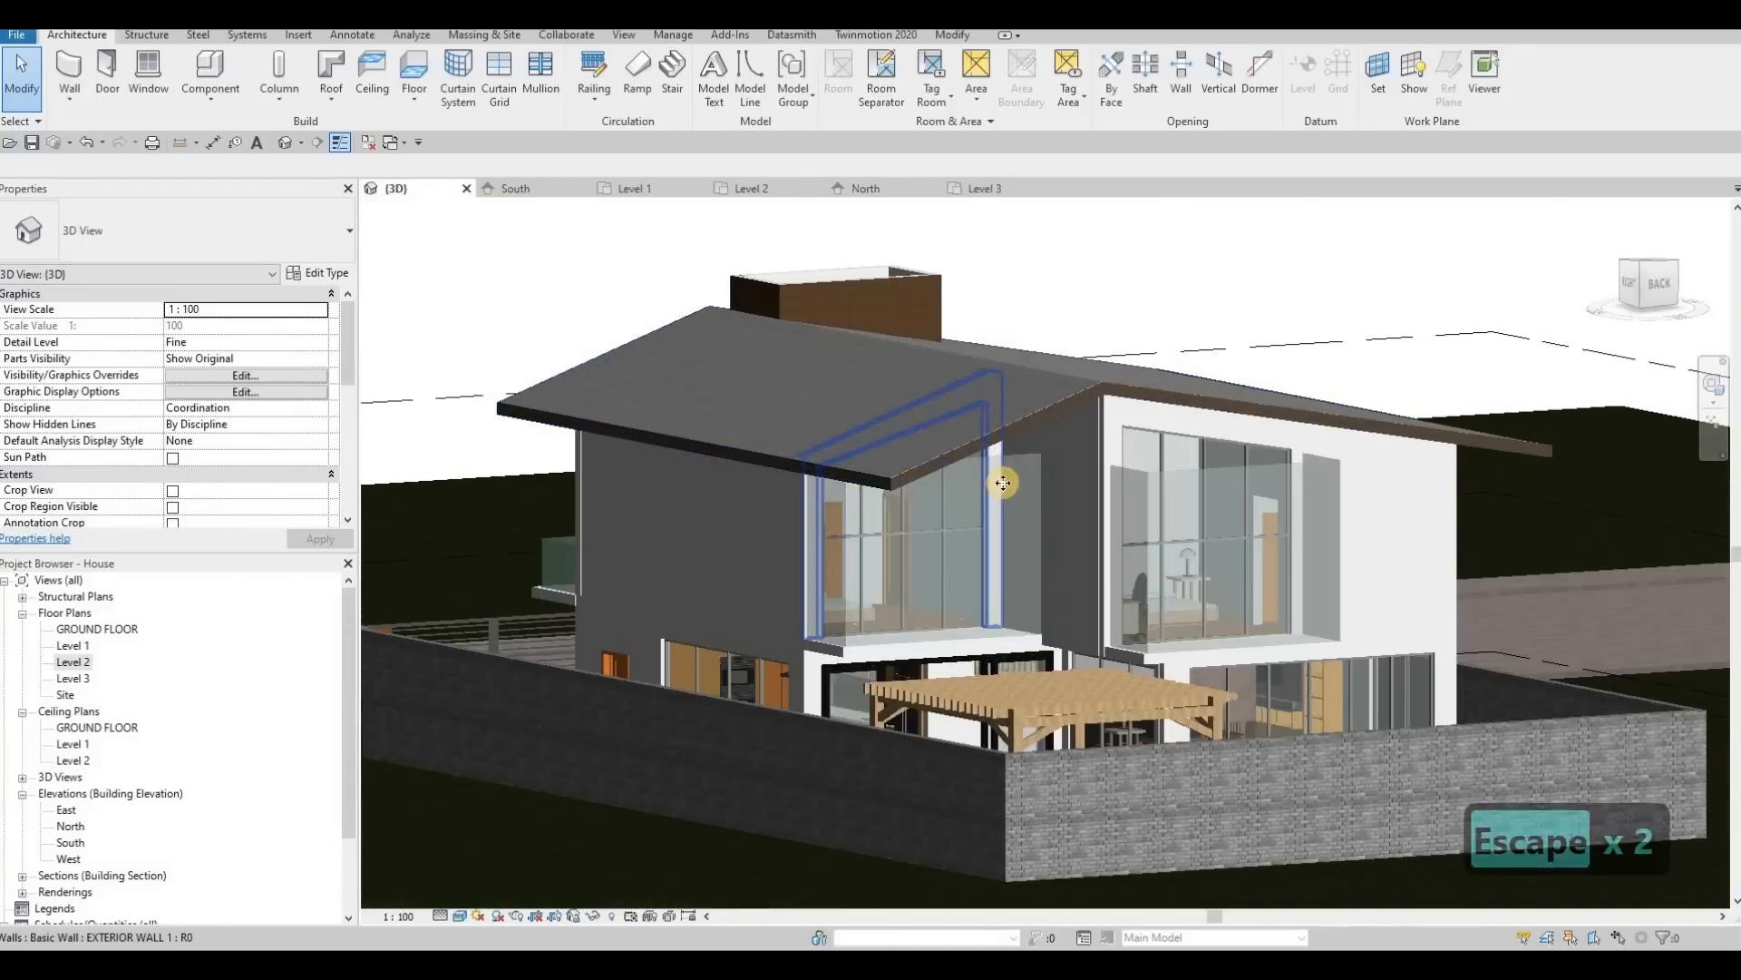
Step: Lower the tops of the front and side glass walls on the grid 5 rear balcony by eye
{"action": "left_click", "coordinate": [1008, 477]}
{"action": "key", "text": "Escape"}
{"action": "left_click", "coordinate": [953, 458]}
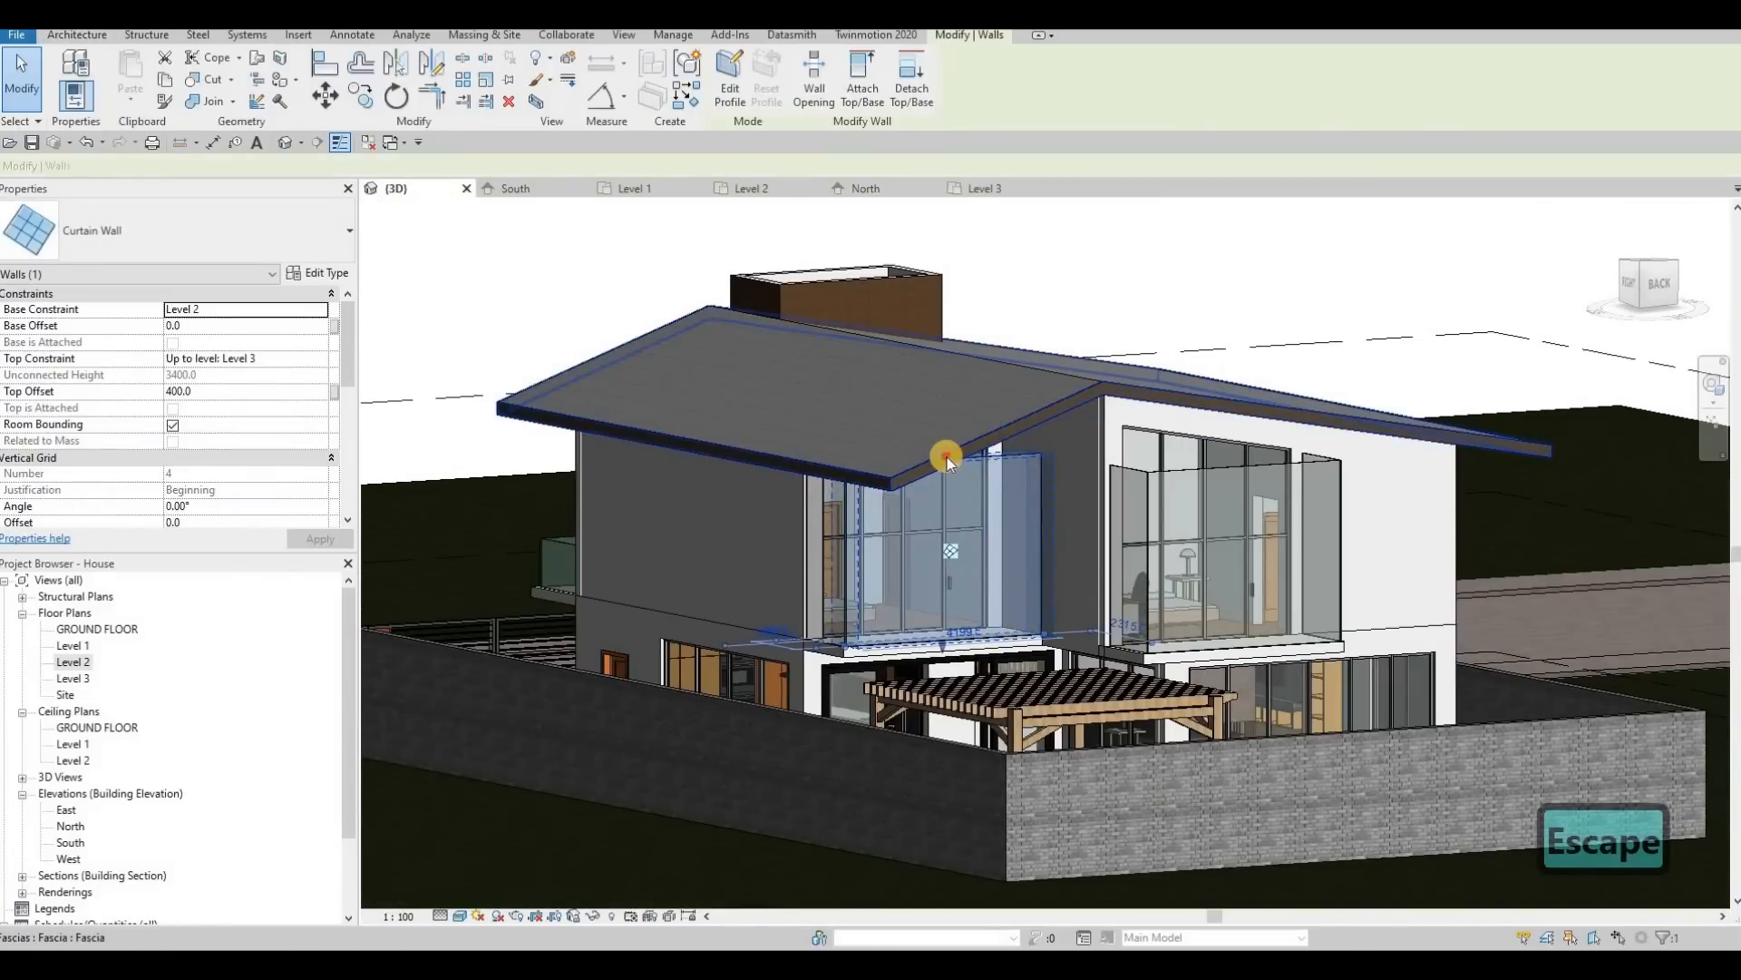
{"action": "left_click_drag", "start_coordinate": [947, 457], "coordinate": [825, 524]}
{"action": "key", "text": "Escape"}
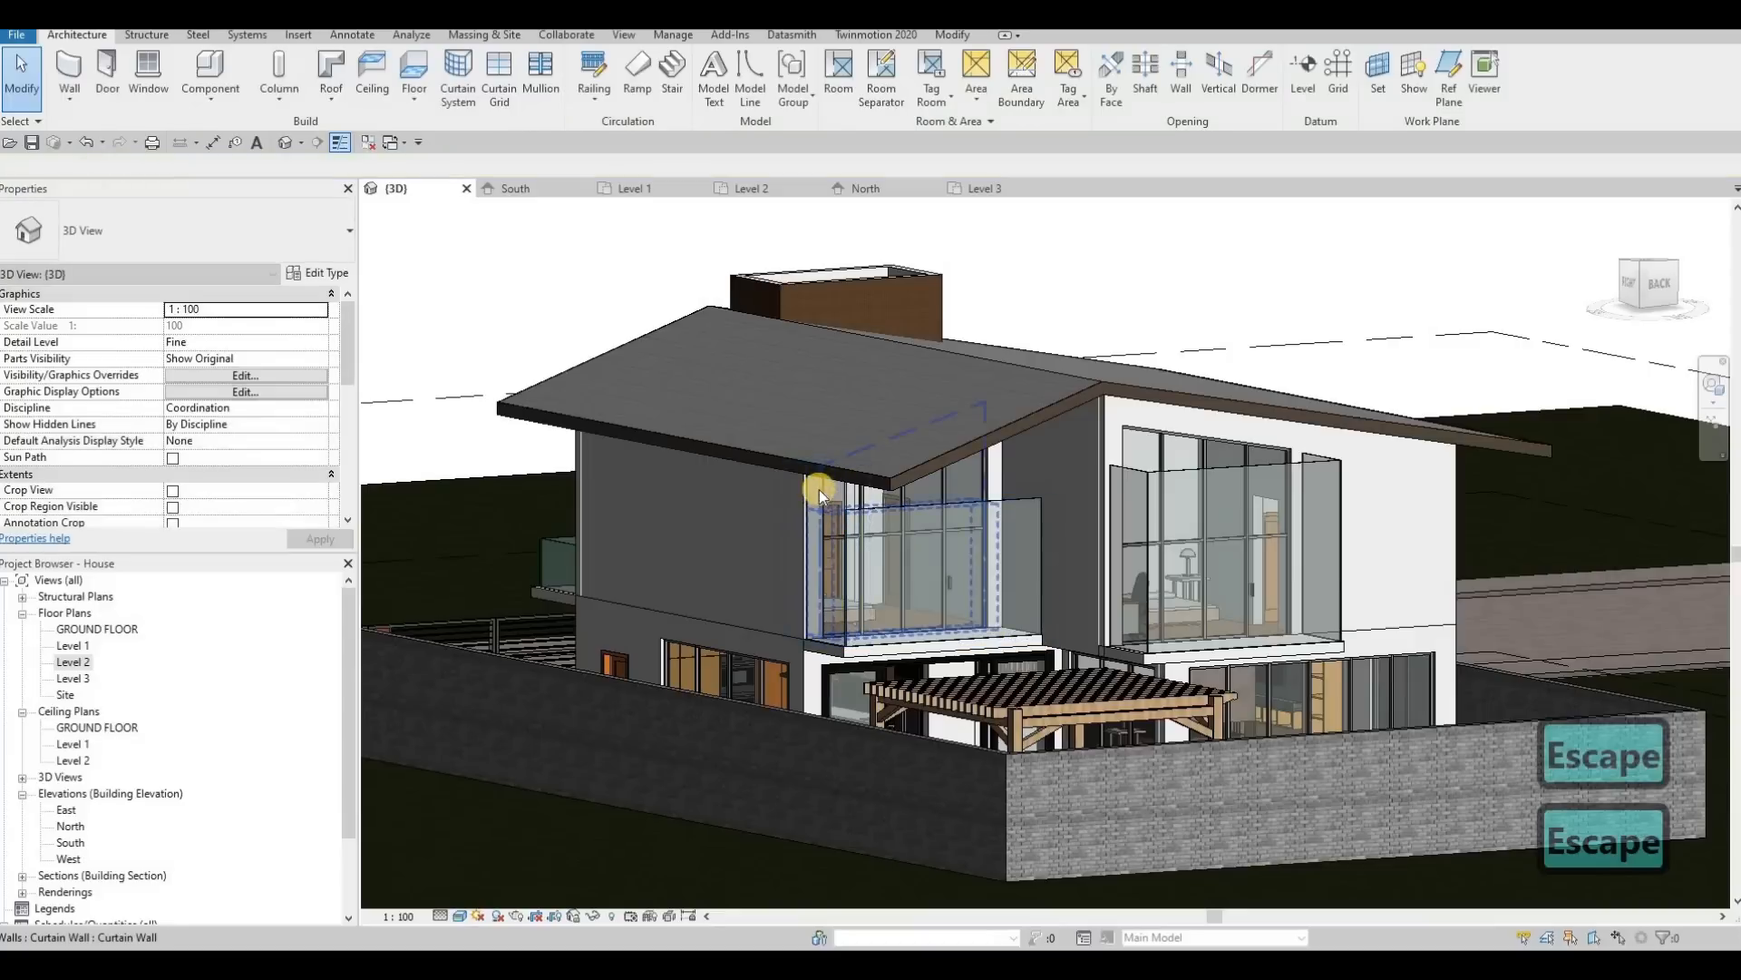
{"action": "left_click", "coordinate": [820, 489]}
{"action": "key", "text": "Escape"}
{"action": "left_click", "coordinate": [831, 484]}
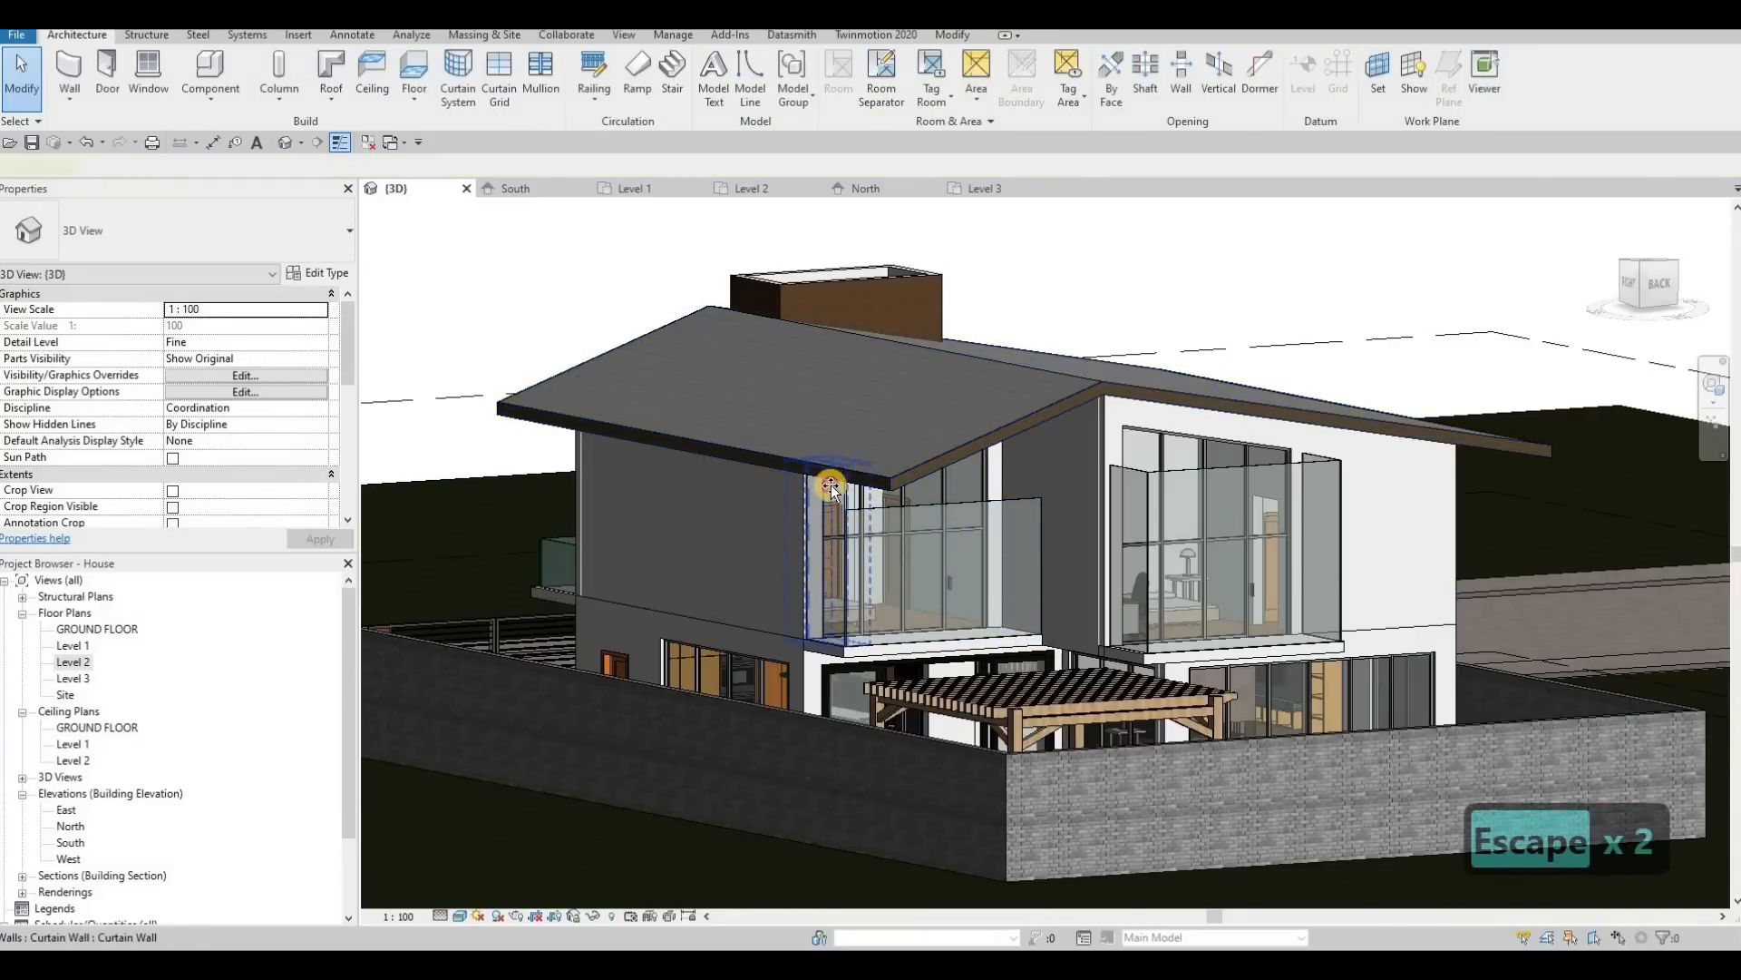
{"action": "key", "text": "Escape"}
Step: Align the tops of the grid 5 rear balcony's side and front glass walls with the top of the South balcony's glass railing
{"action": "middle_click_drag", "start_coordinate": [1199, 494], "coordinate": [1050, 505], "text": "shift"}
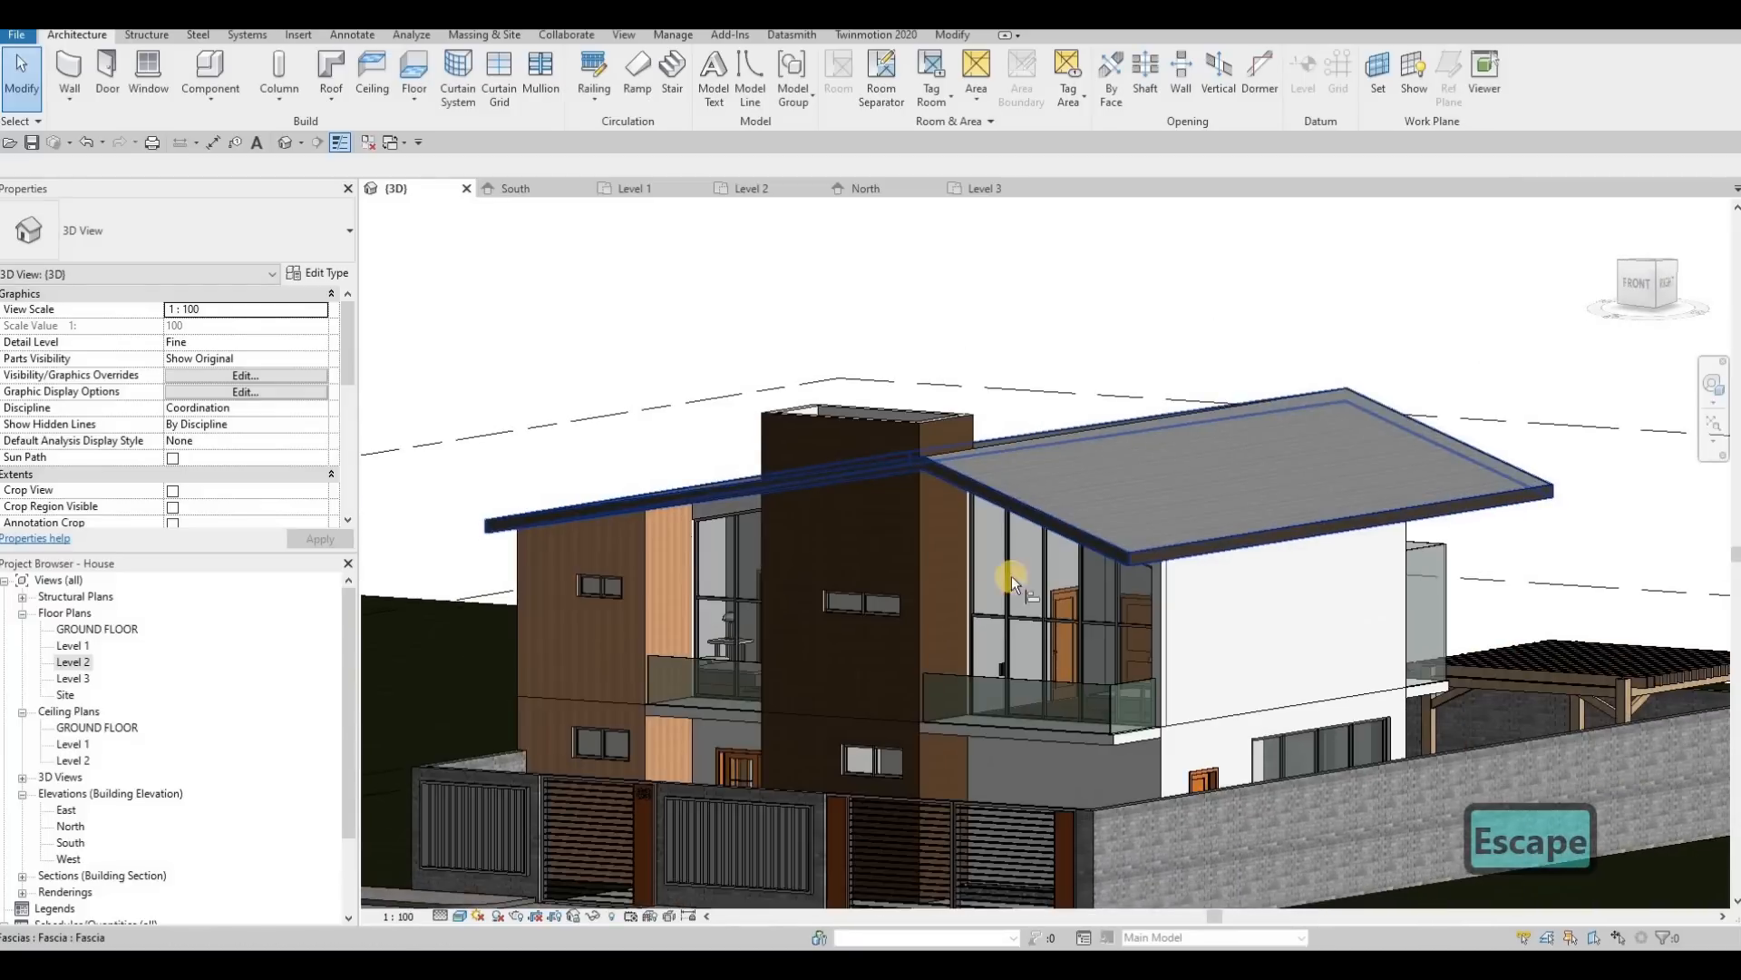
{"action": "key", "text": "a"}
{"action": "key", "text": "l"}
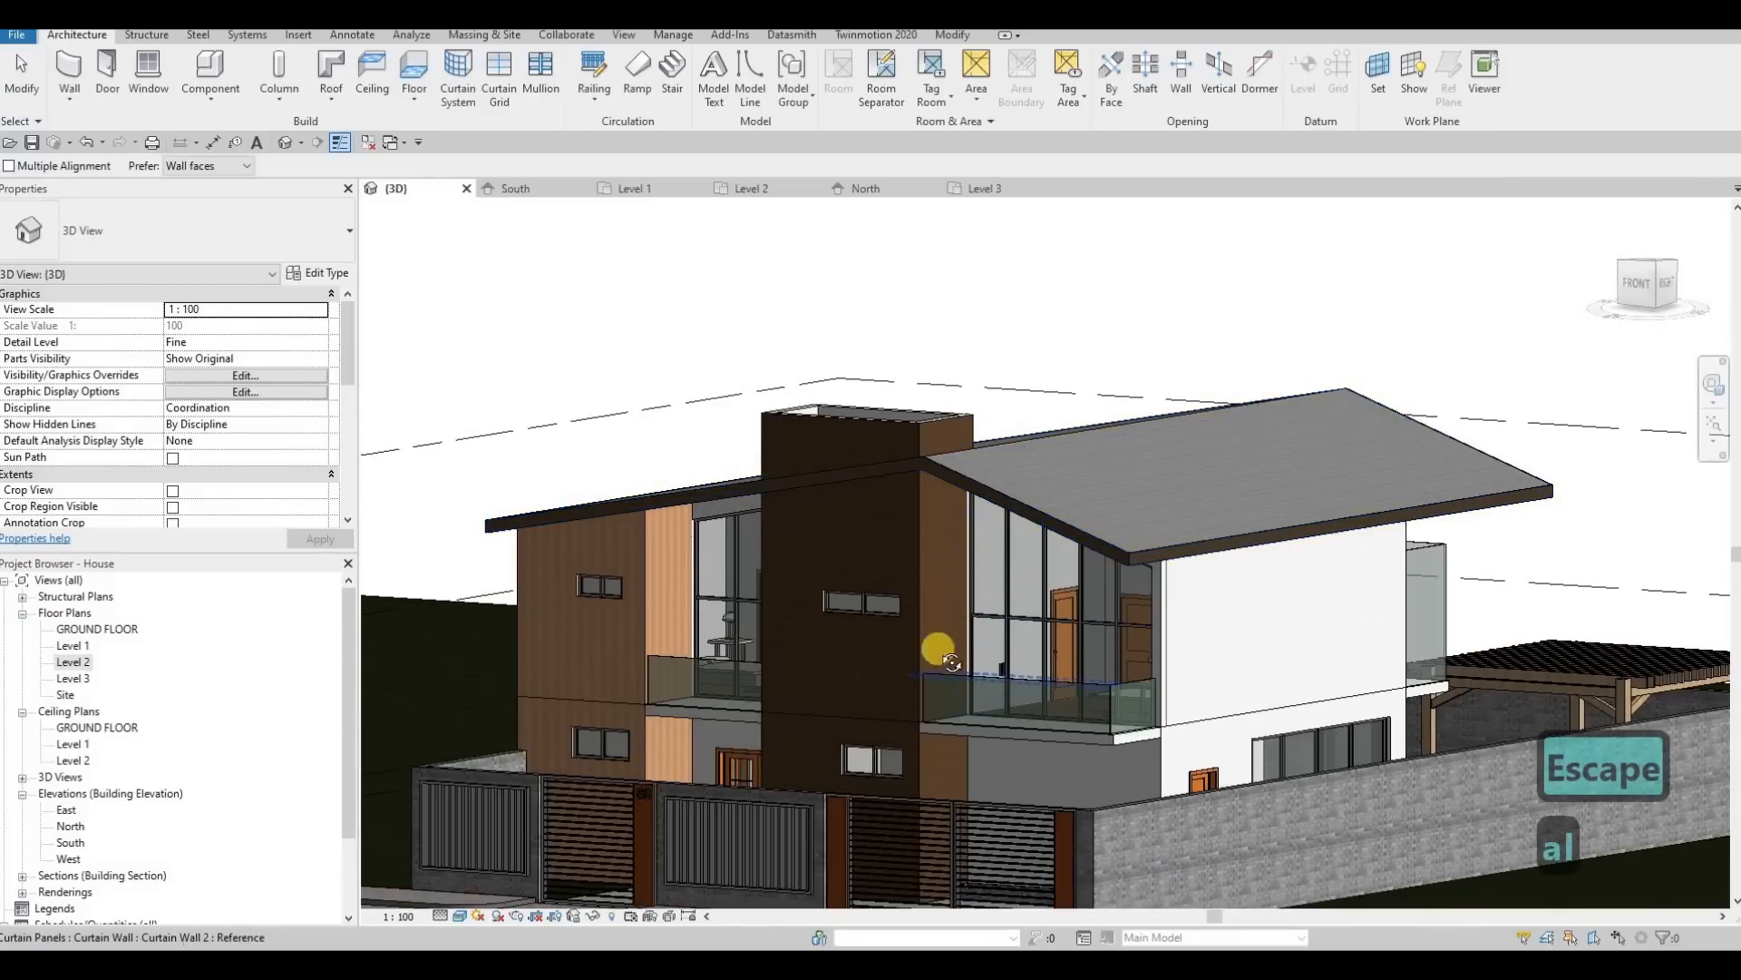
{"action": "middle_click_drag", "start_coordinate": [868, 630], "coordinate": [849, 523], "text": "shift"}
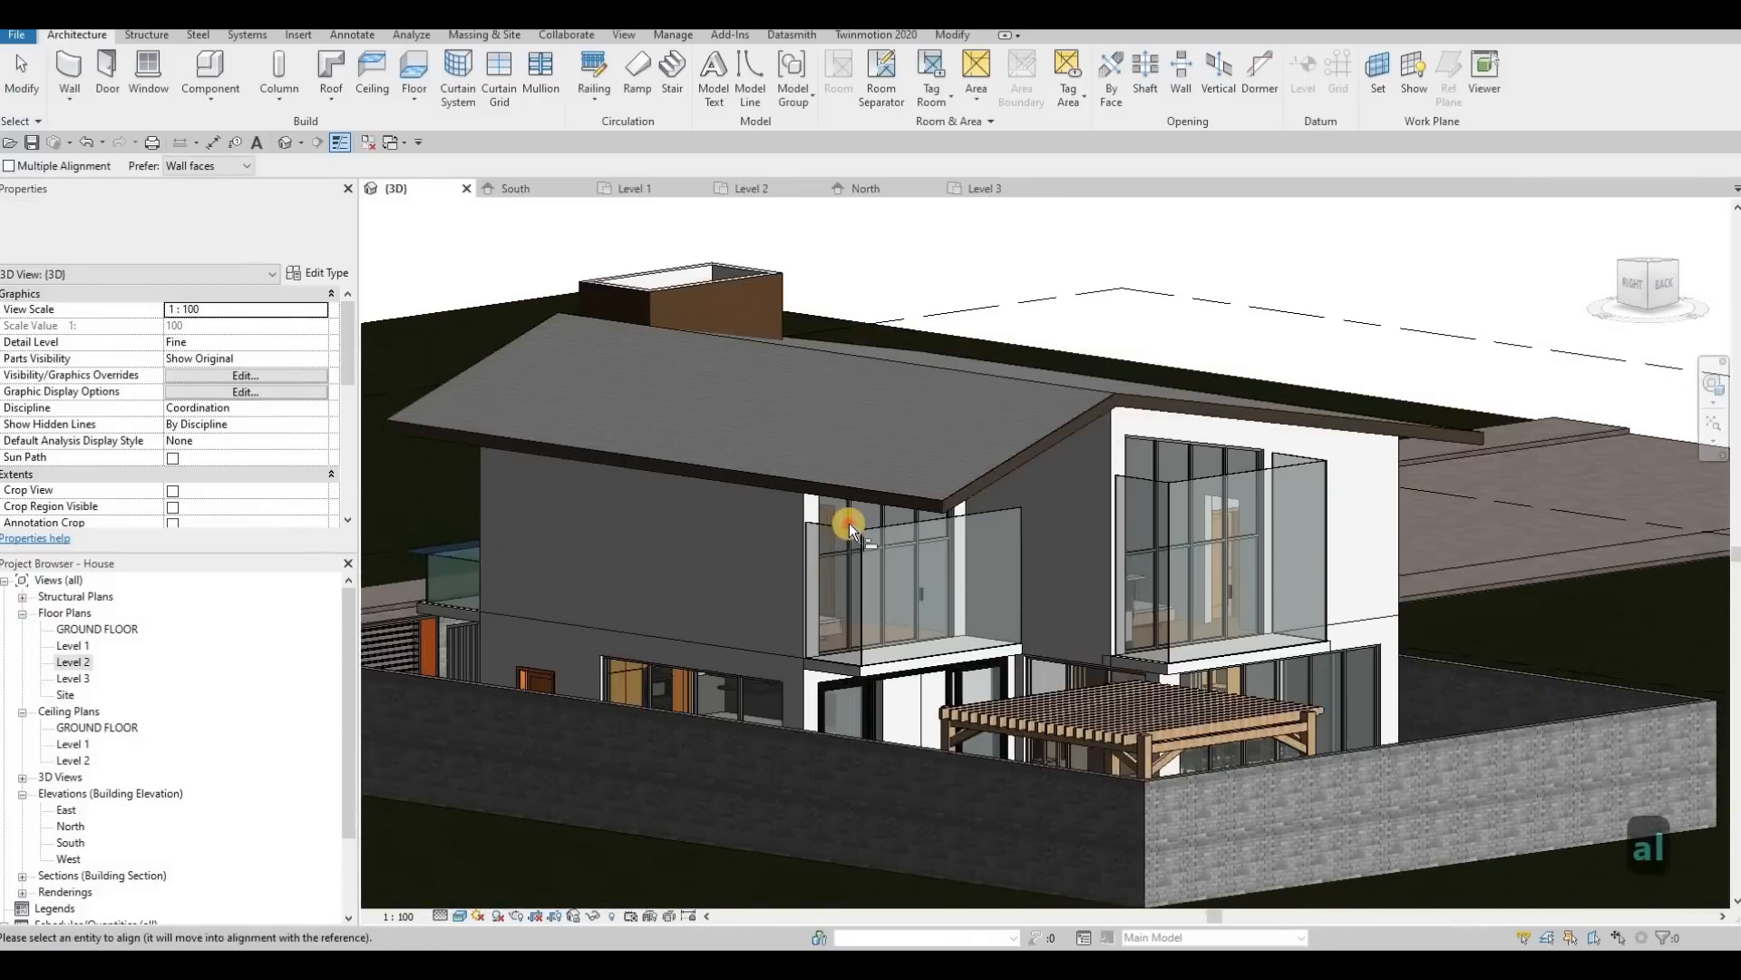
{"action": "scroll", "coordinate": [849, 524], "scroll_direction": "up", "scroll_amount": 2}
{"action": "left_click", "coordinate": [847, 519]}
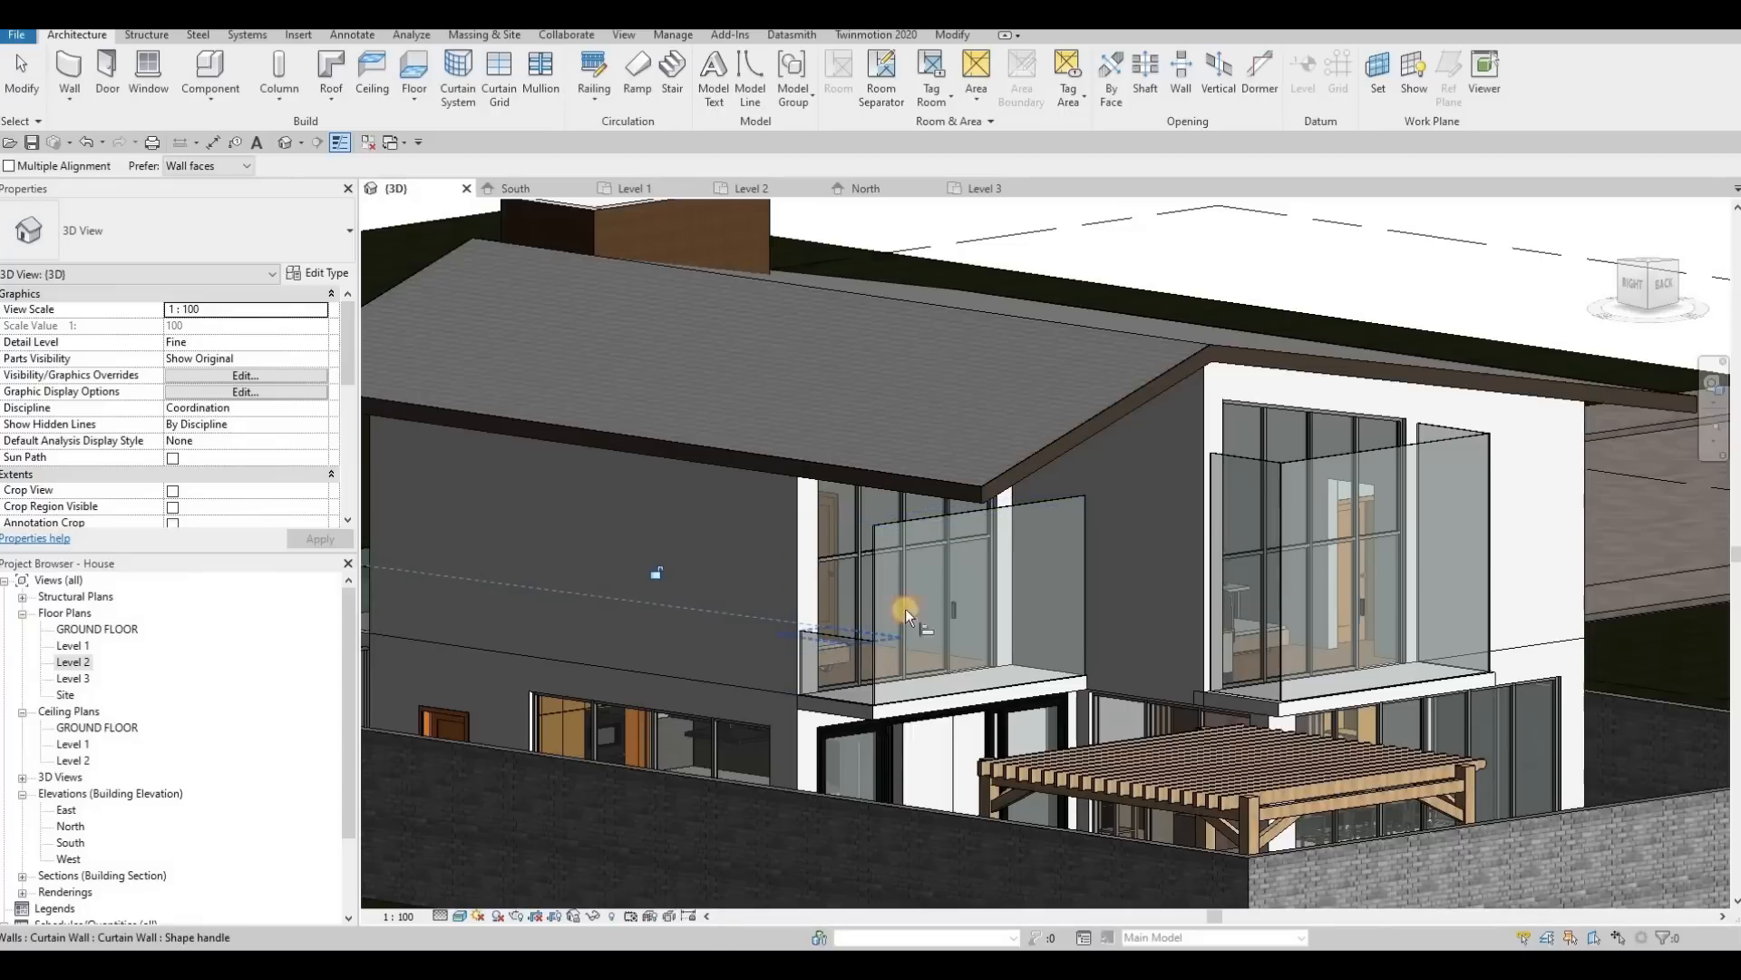
{"action": "left_click", "coordinate": [938, 515]}
Step: Align the tops of all three glass walls on the other rear balcony with the lowered railing's top edge
{"action": "left_click", "coordinate": [1042, 613]}
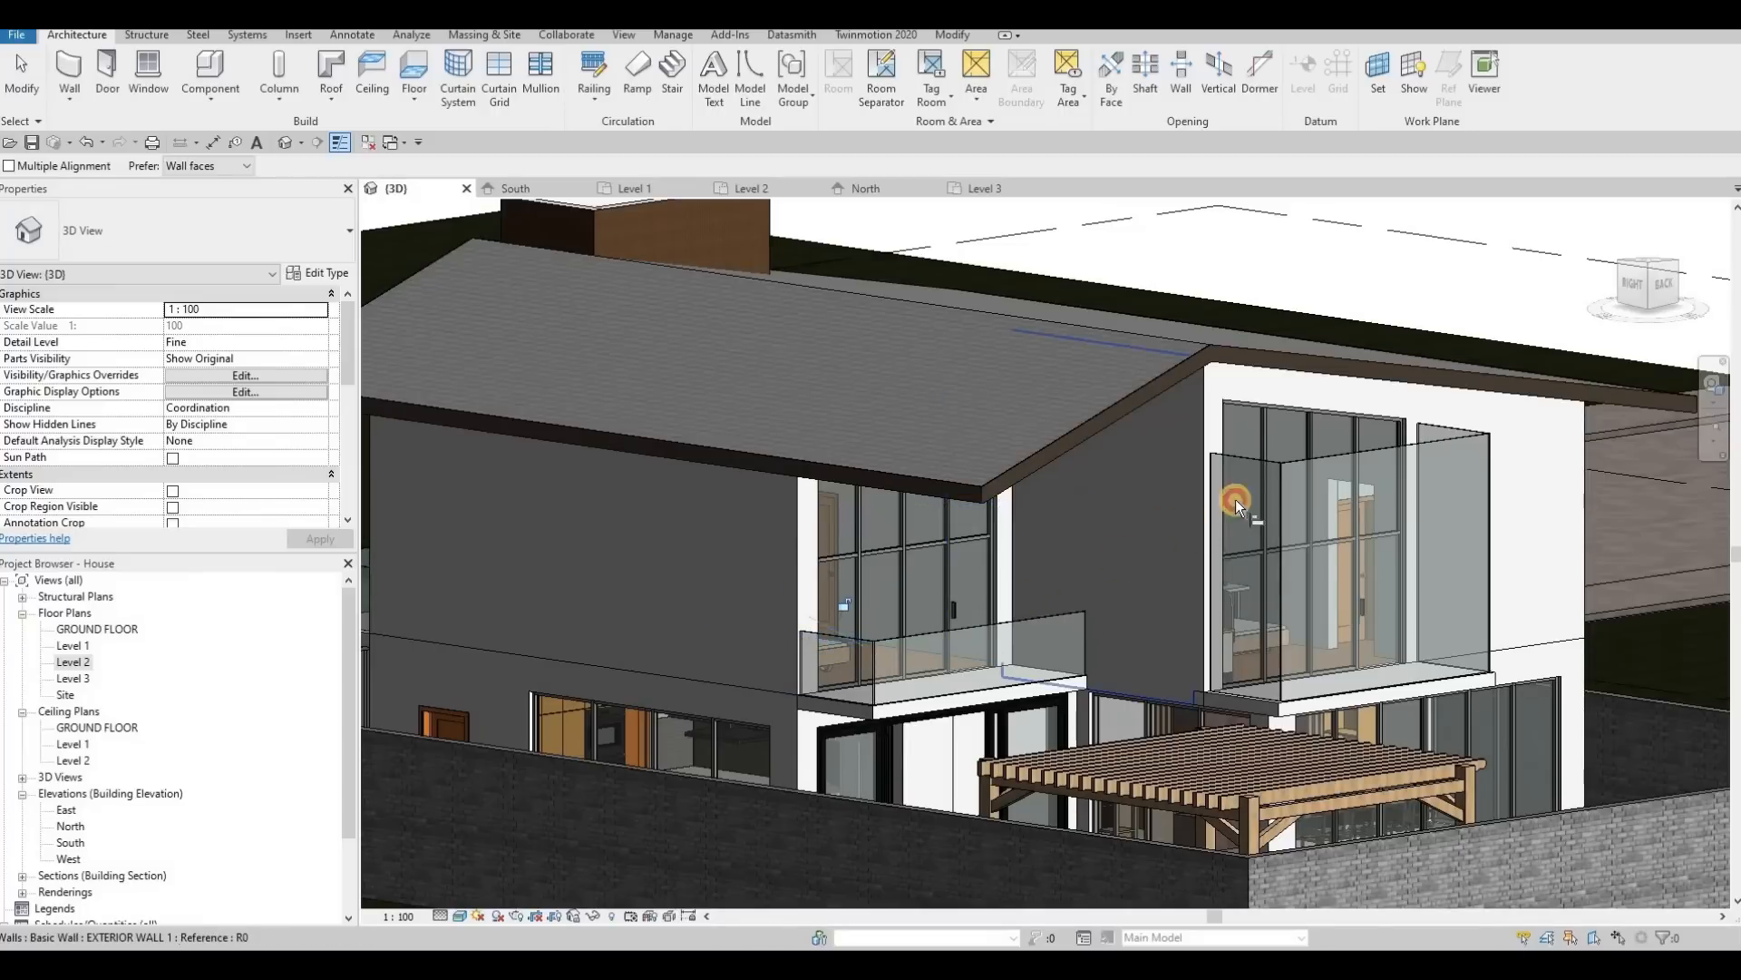
{"action": "left_click", "coordinate": [1248, 633]}
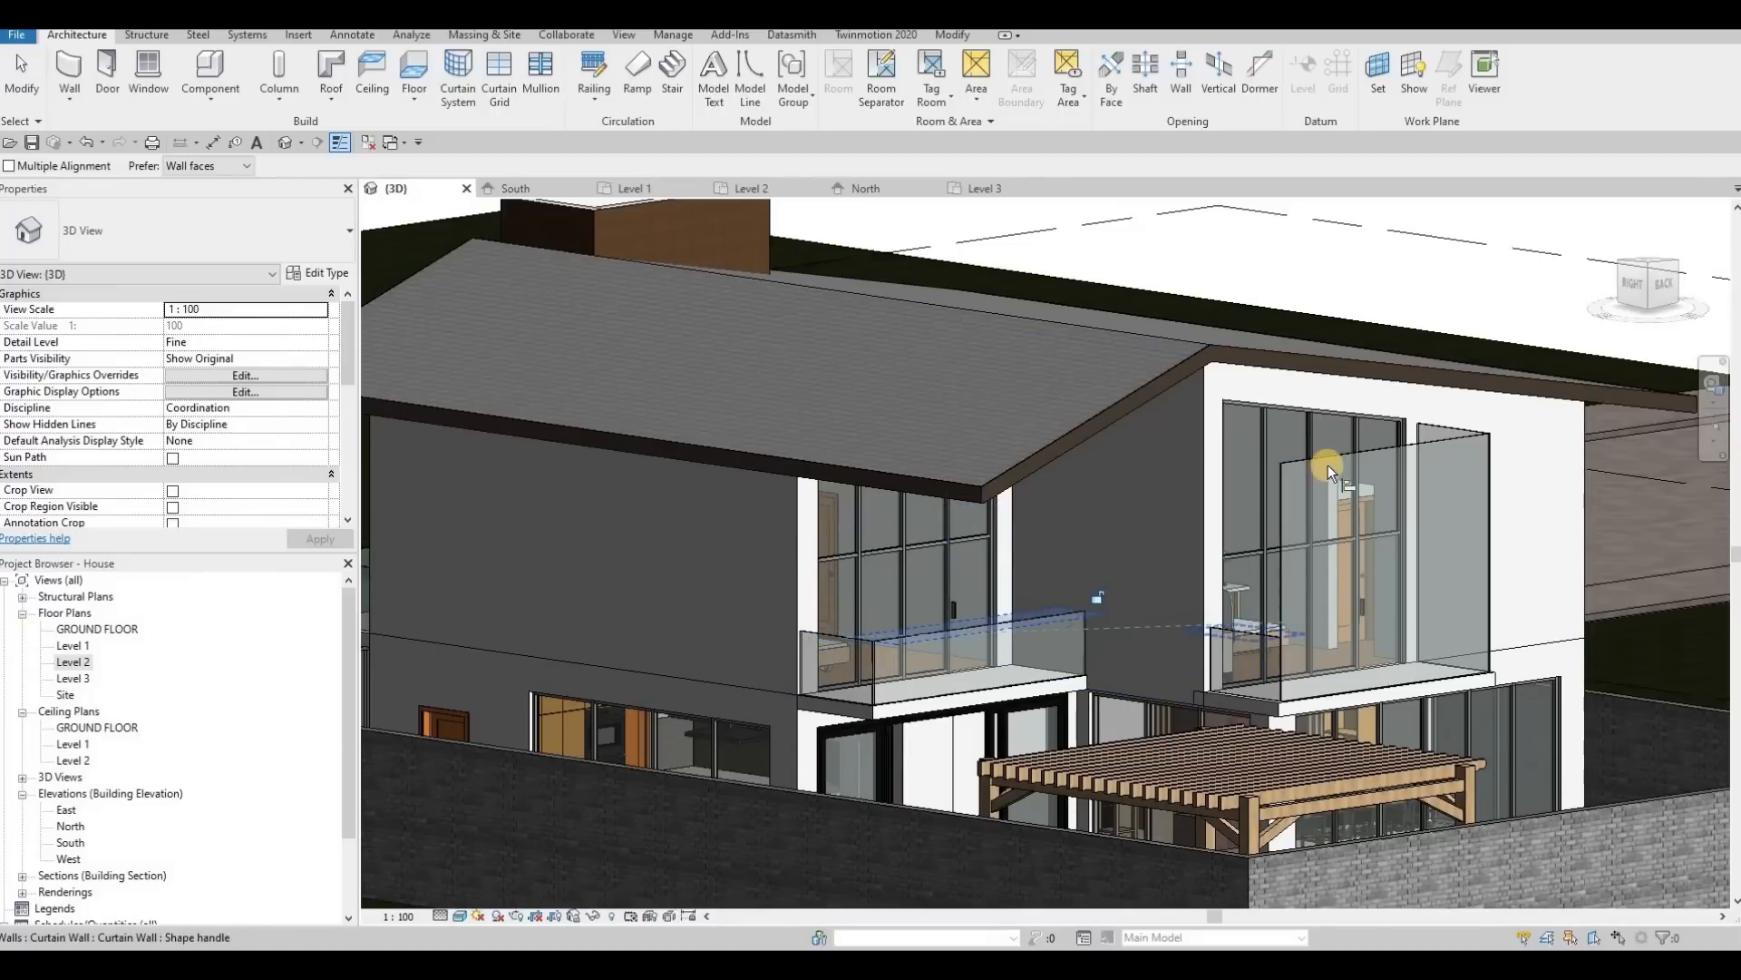
{"action": "left_click", "coordinate": [1331, 460]}
{"action": "middle_click_drag", "start_coordinate": [1220, 554], "coordinate": [1413, 623], "text": "shift"}
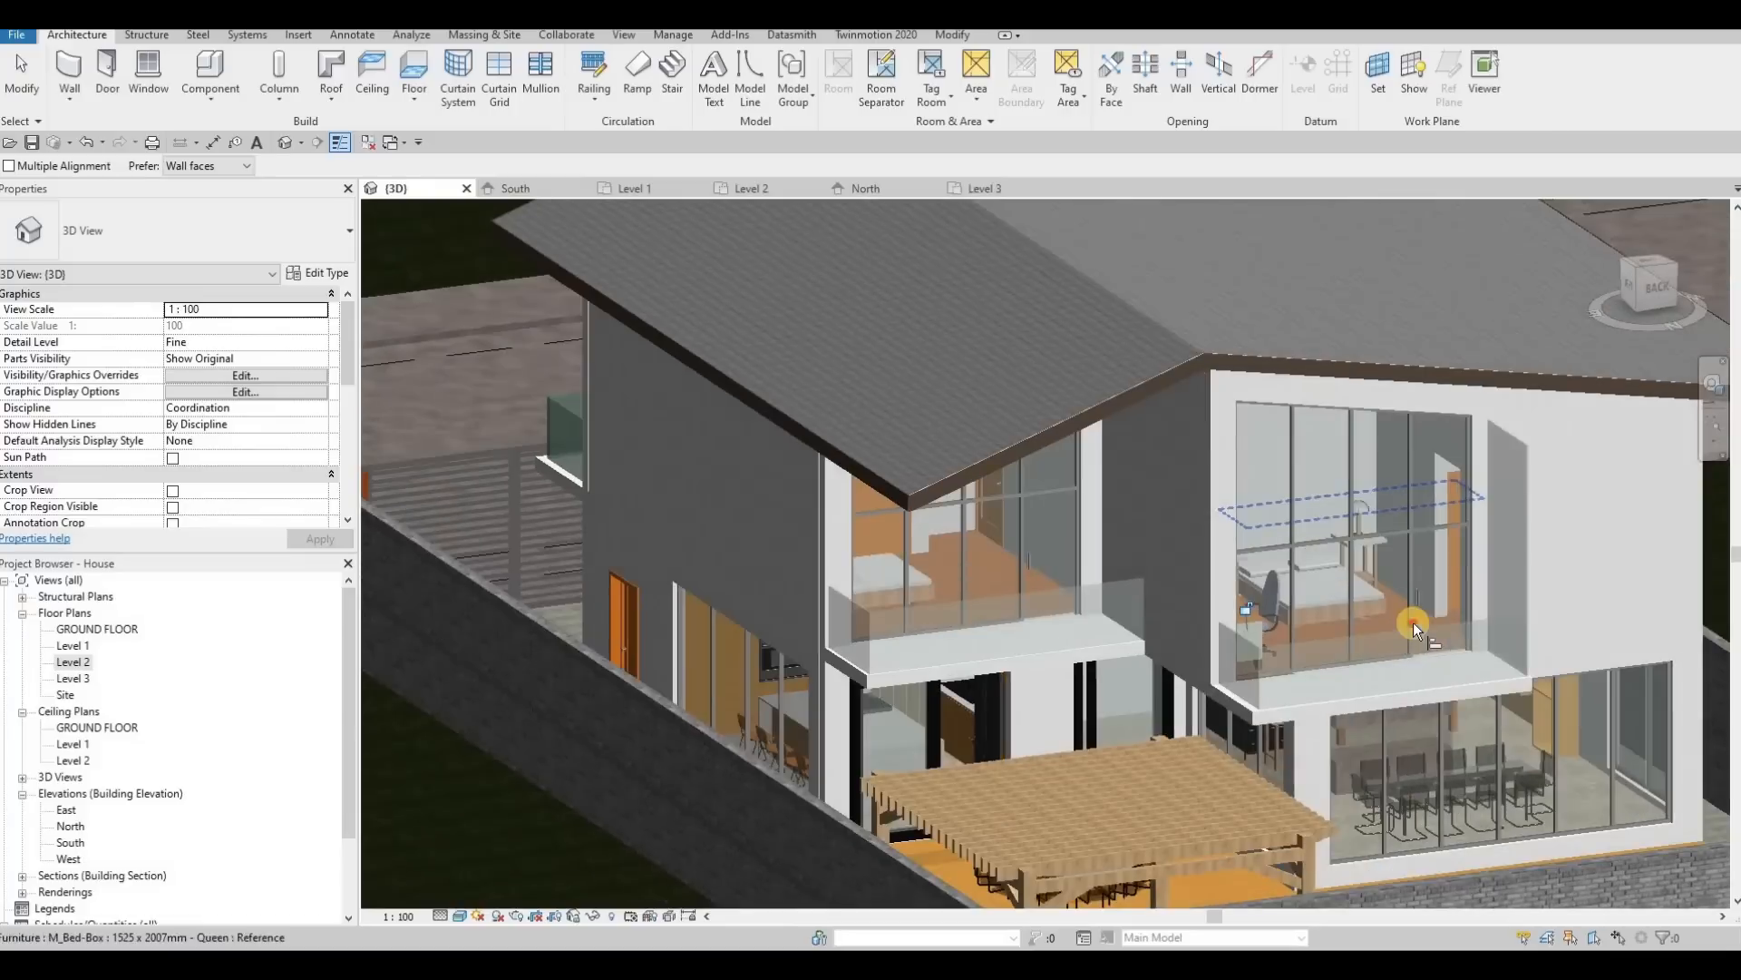
{"action": "left_click", "coordinate": [1520, 439]}
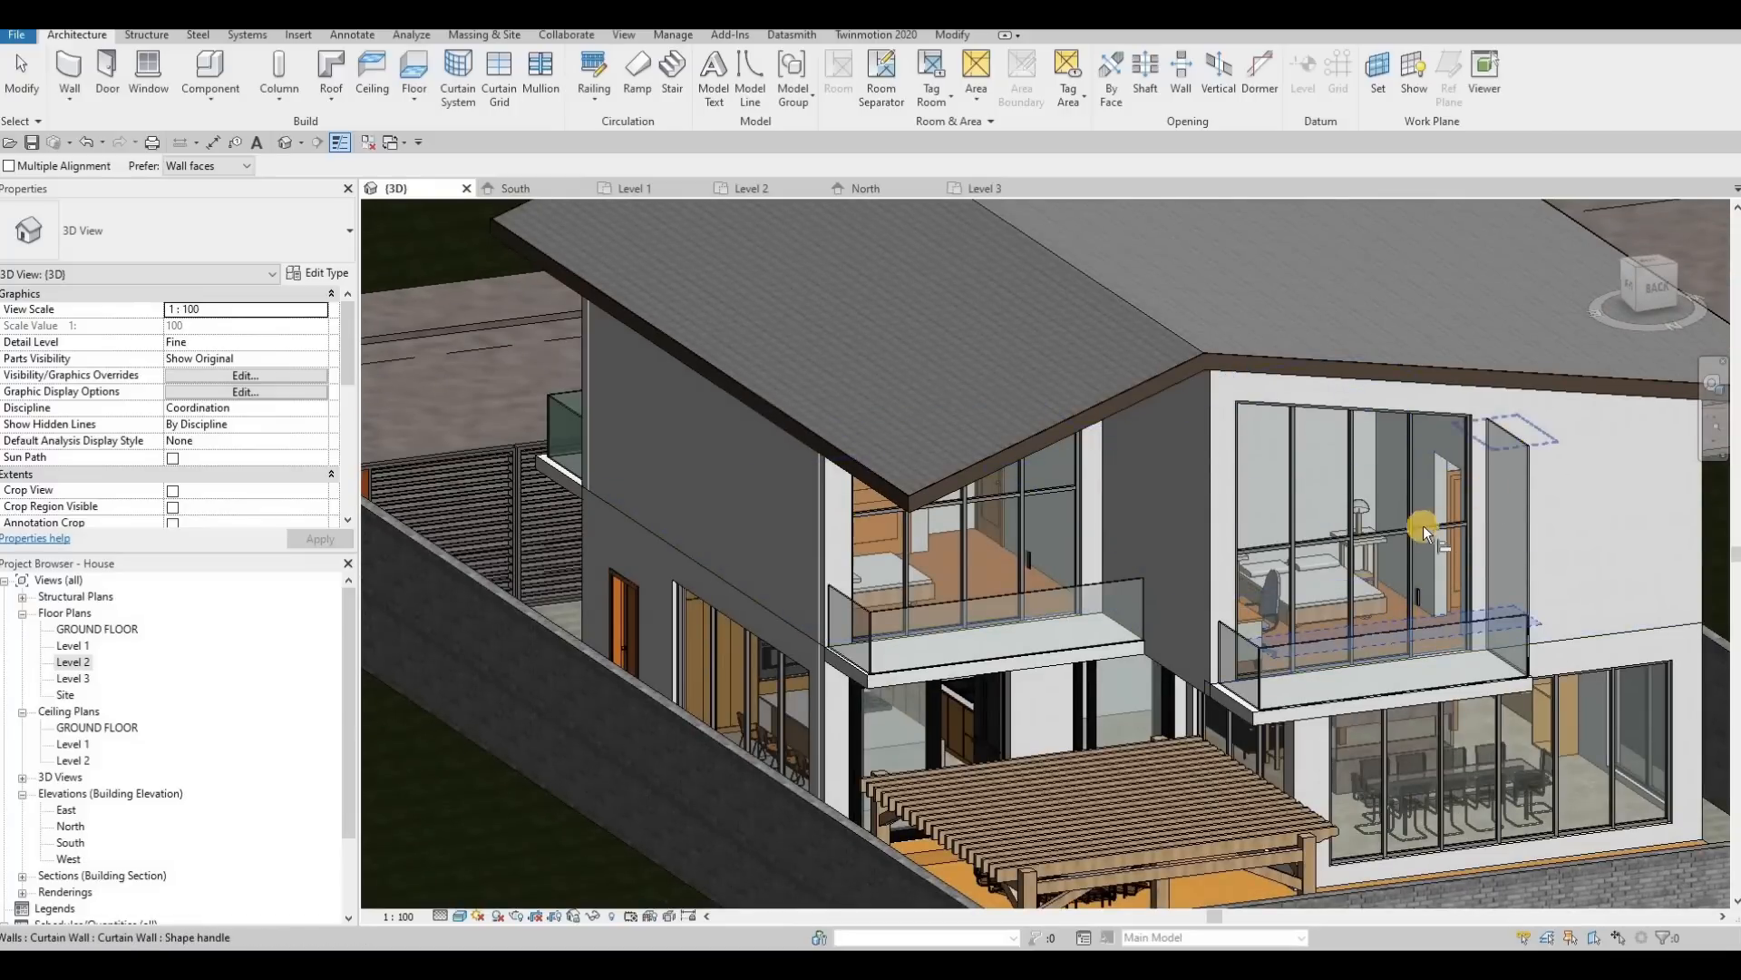
{"action": "key", "text": "Escape"}
{"action": "key", "text": "Escape"}
{"action": "scroll", "coordinate": [1129, 575], "scroll_direction": "down", "scroll_amount": 5}
Step: Change the front glass panel of the grid 5 rear balcony to the Glazed 2 system panel type
{"action": "key", "text": "Escape"}
{"action": "scroll", "coordinate": [1129, 576], "scroll_direction": "up", "scroll_amount": 6}
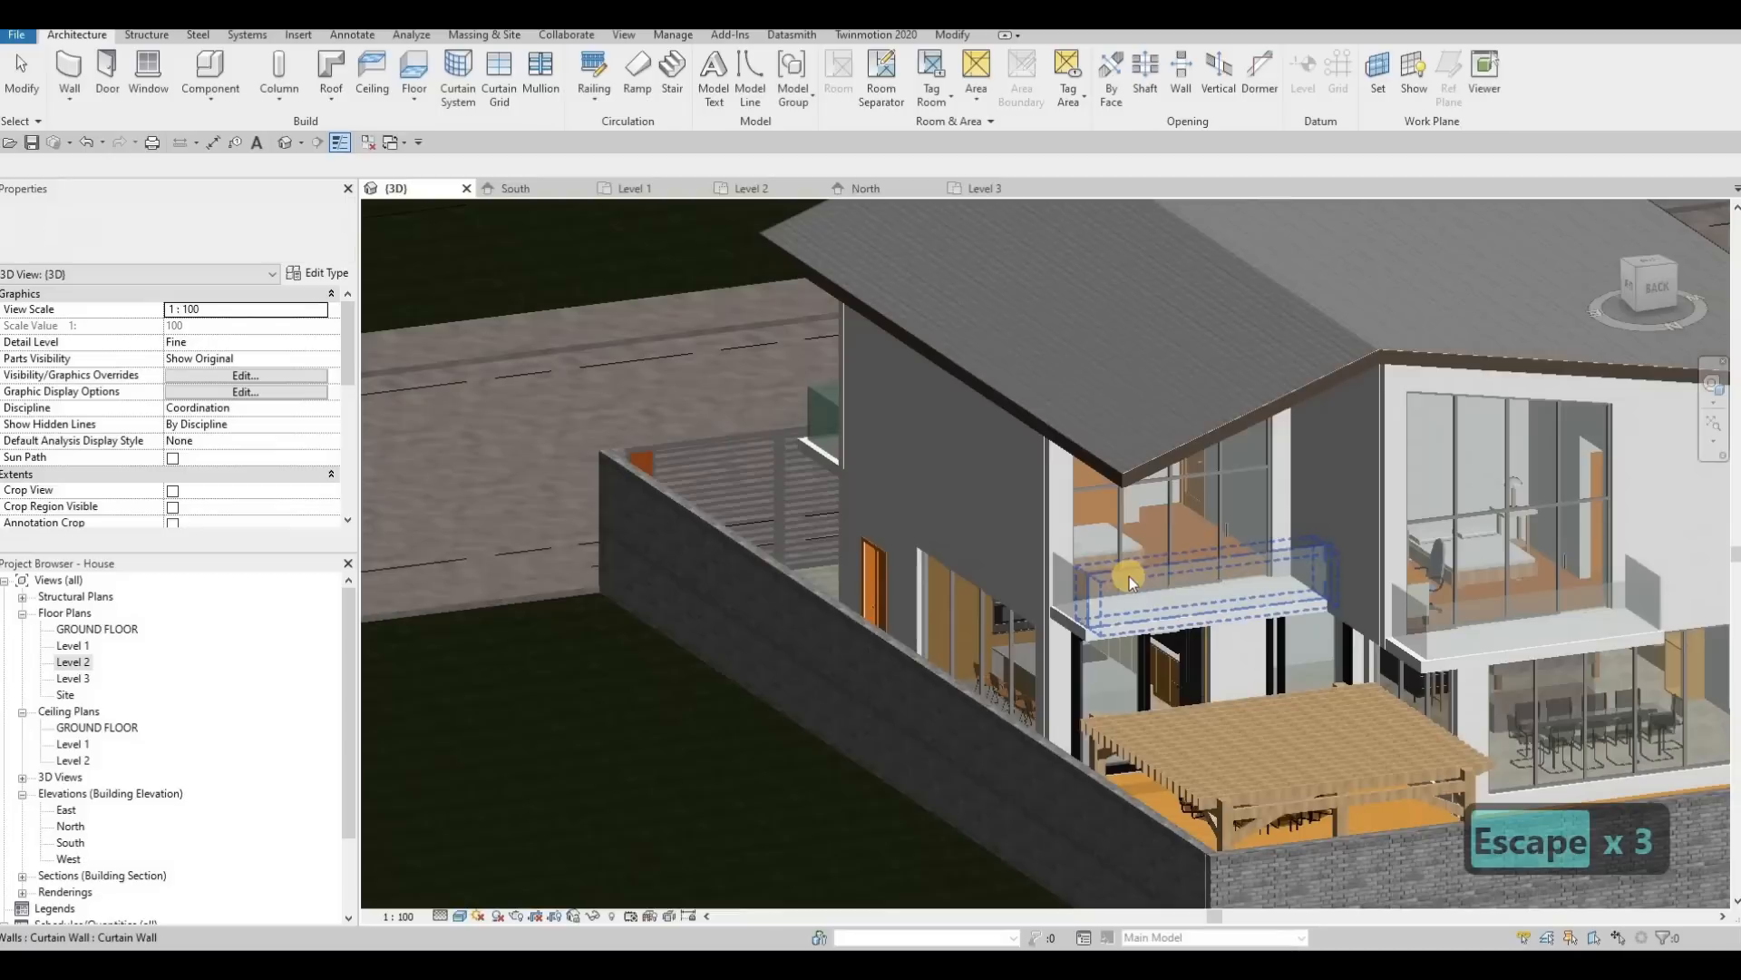
{"action": "key", "text": "Escape"}
{"action": "key", "text": "Tab"}
{"action": "left_click", "coordinate": [1129, 575]}
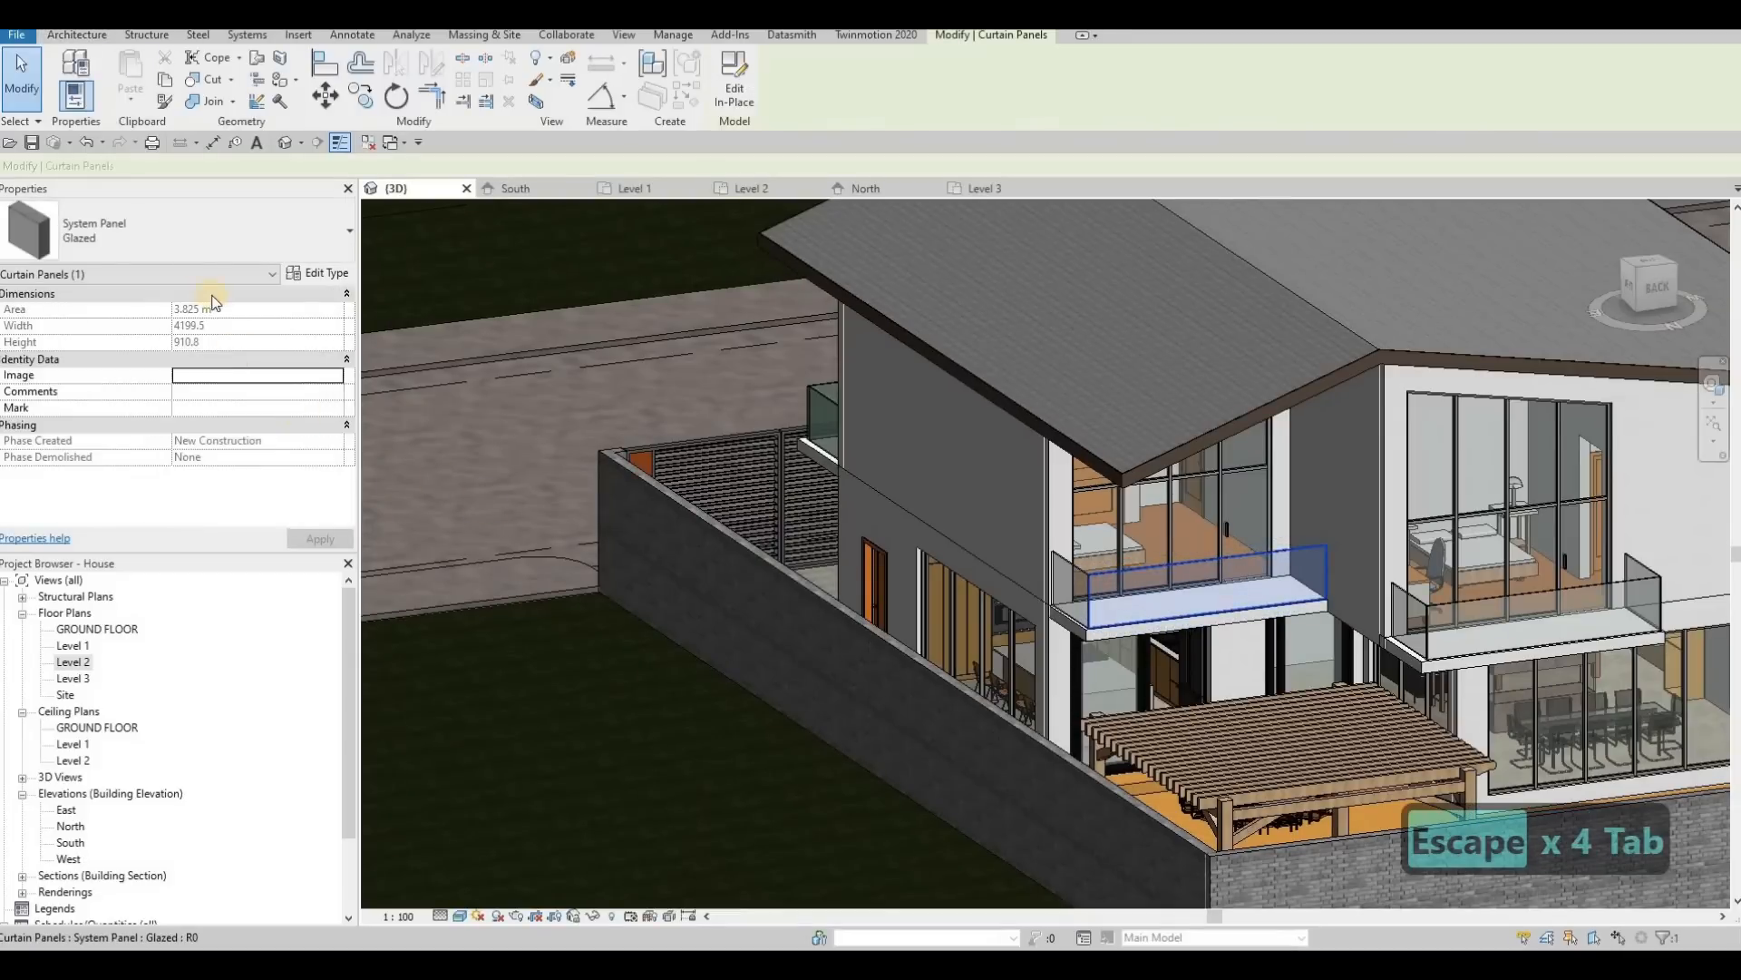
{"action": "left_click", "coordinate": [182, 231]}
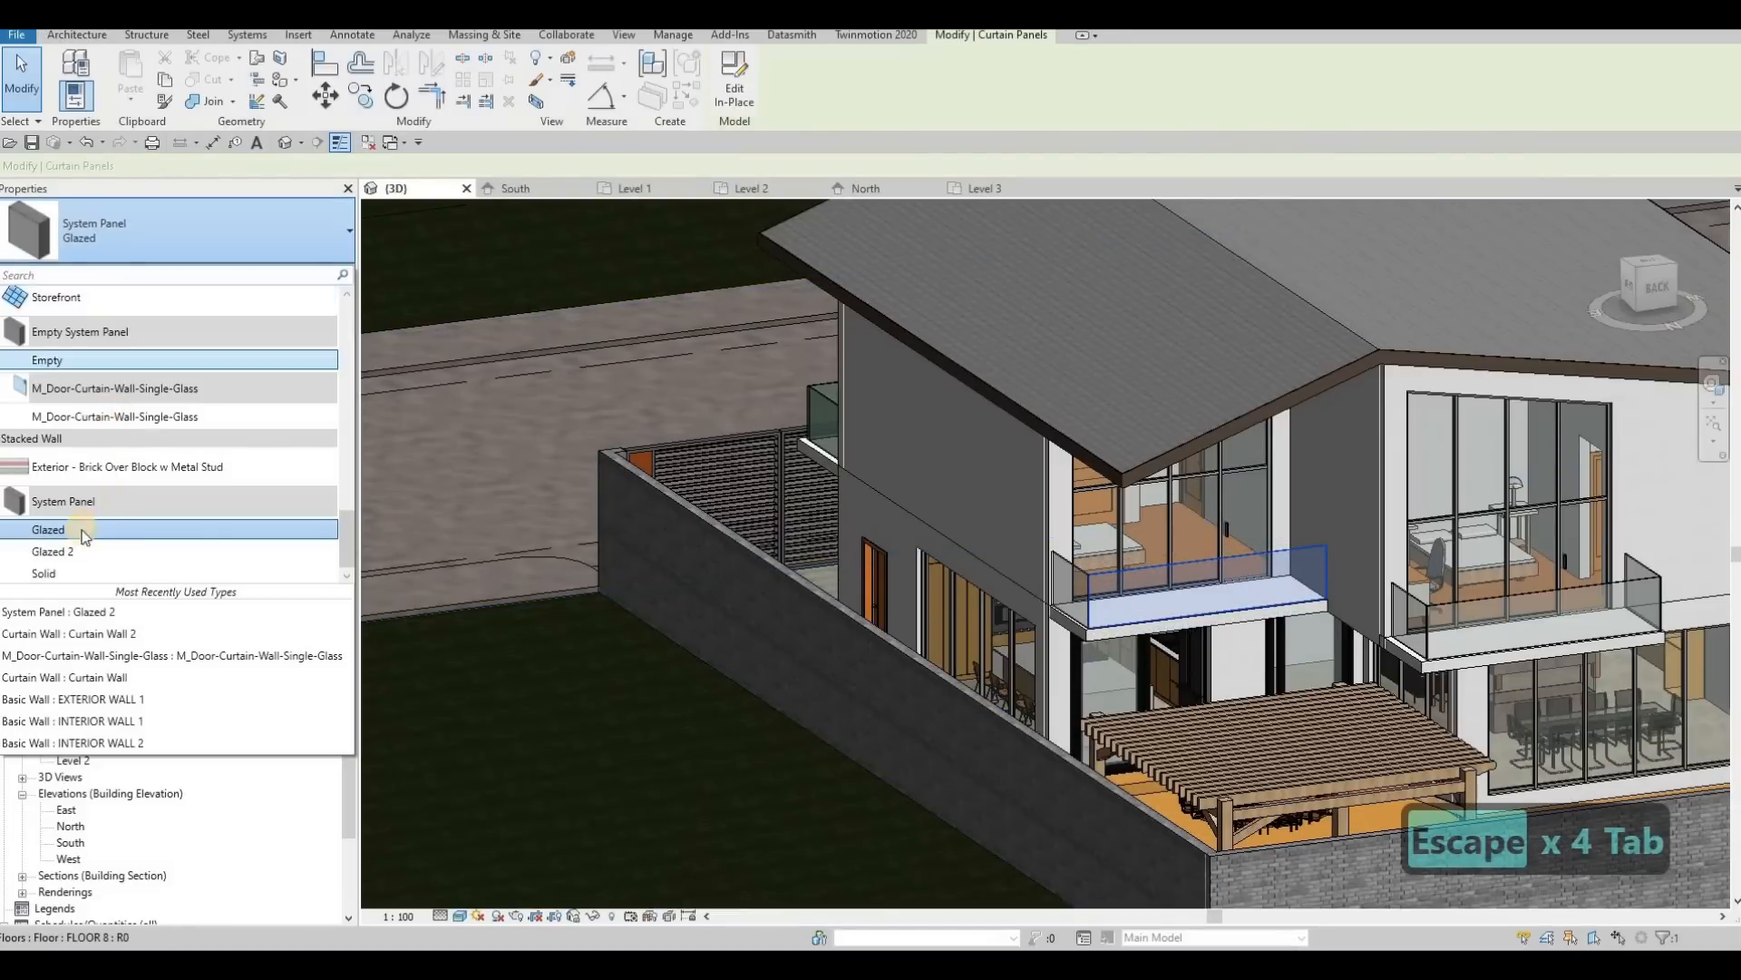
{"action": "key", "text": "Escape"}
{"action": "key", "text": "Escape"}
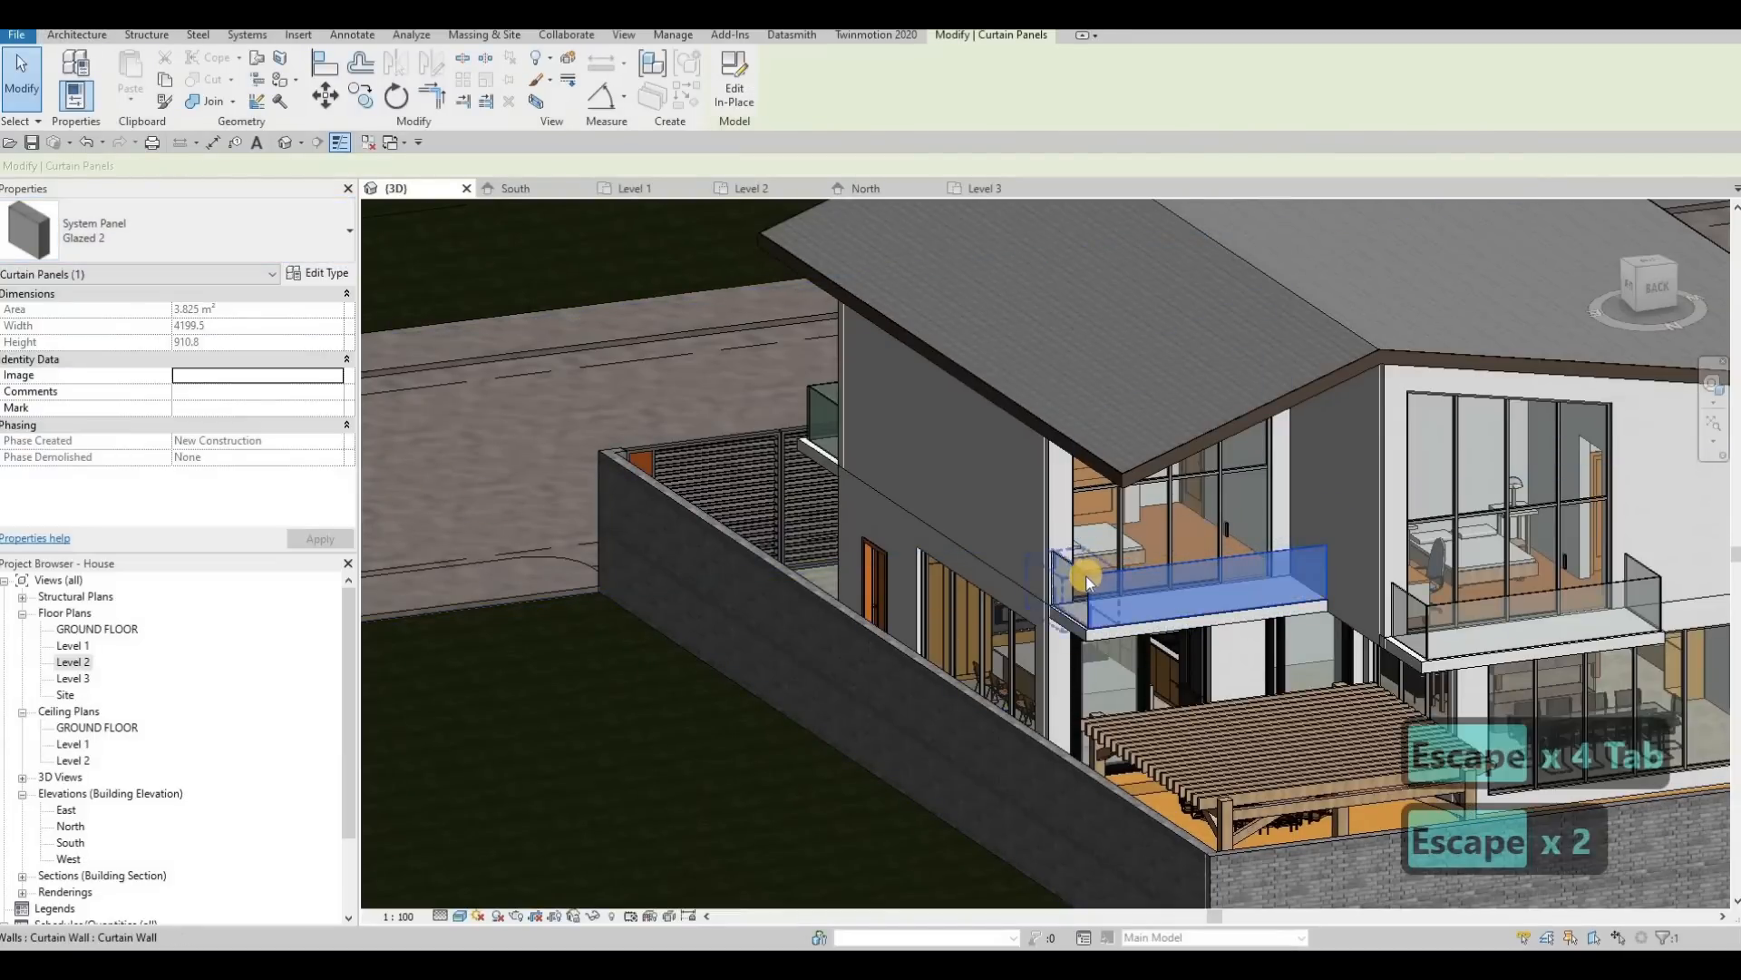
Step: Change the outer side glass panel of the grid 5 rear balcony to the Glazed 2 system panel type
{"action": "key", "text": "Escape"}
{"action": "scroll", "coordinate": [1086, 575], "scroll_direction": "up", "scroll_amount": 3}
{"action": "key", "text": "Tab"}
{"action": "key", "text": "Tab"}
{"action": "key", "text": "Tab"}
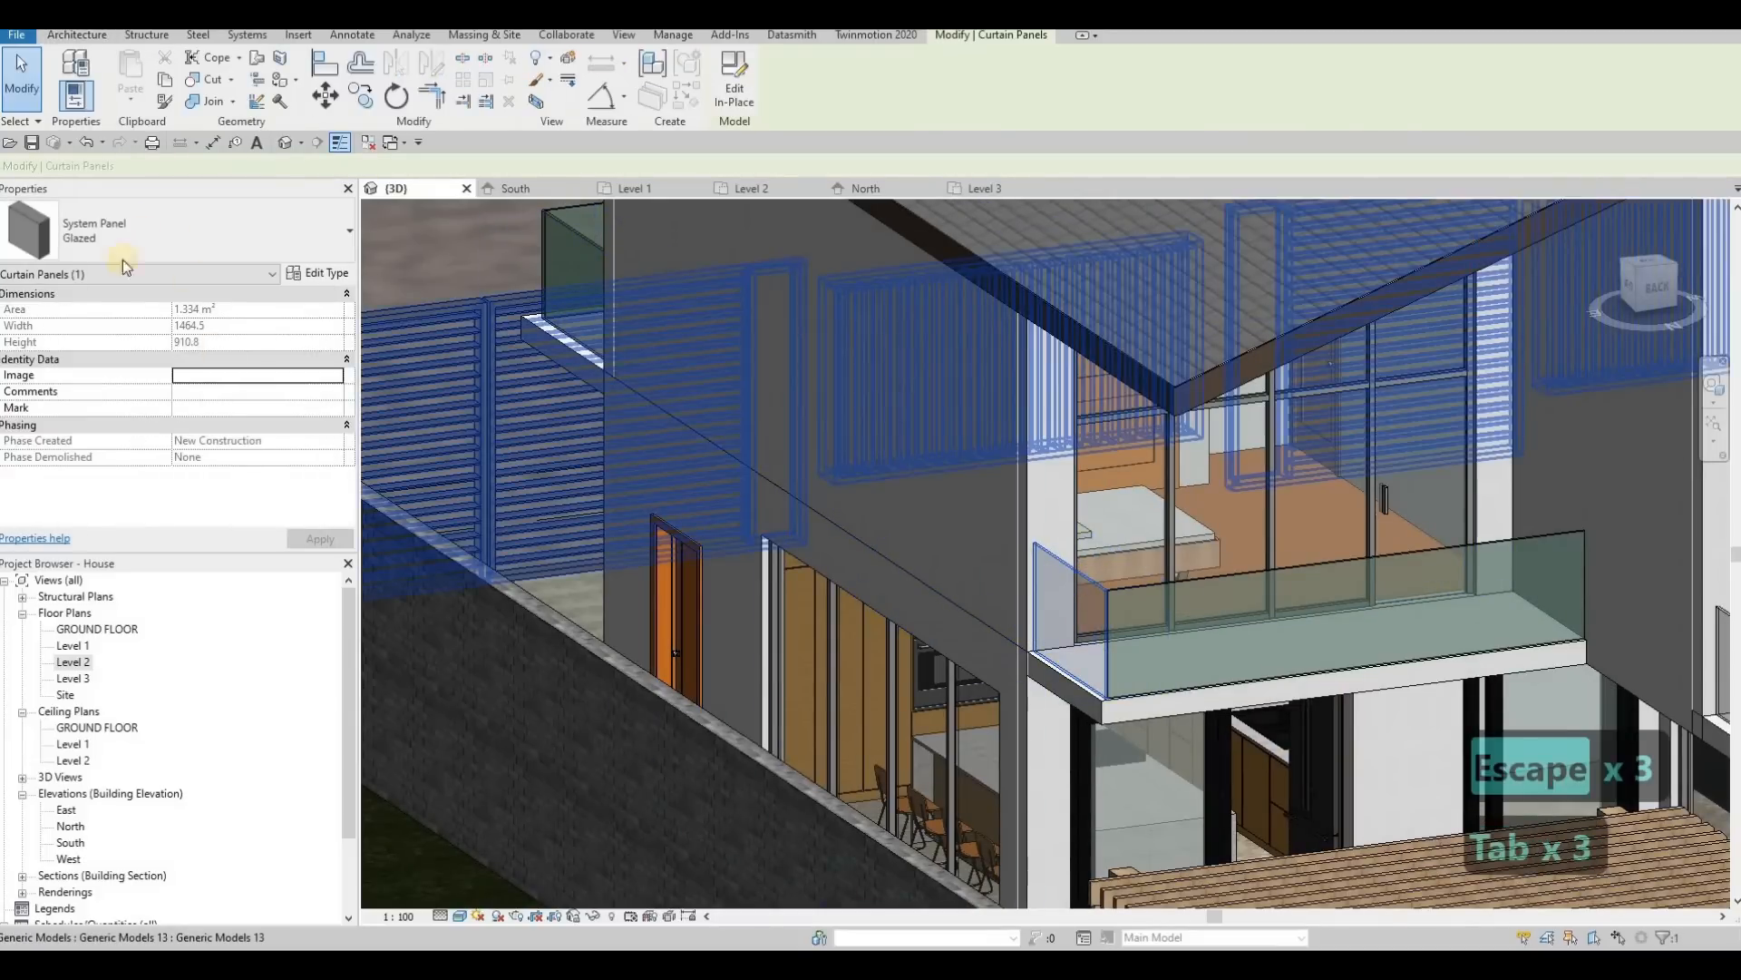
{"action": "left_click", "coordinate": [123, 257]}
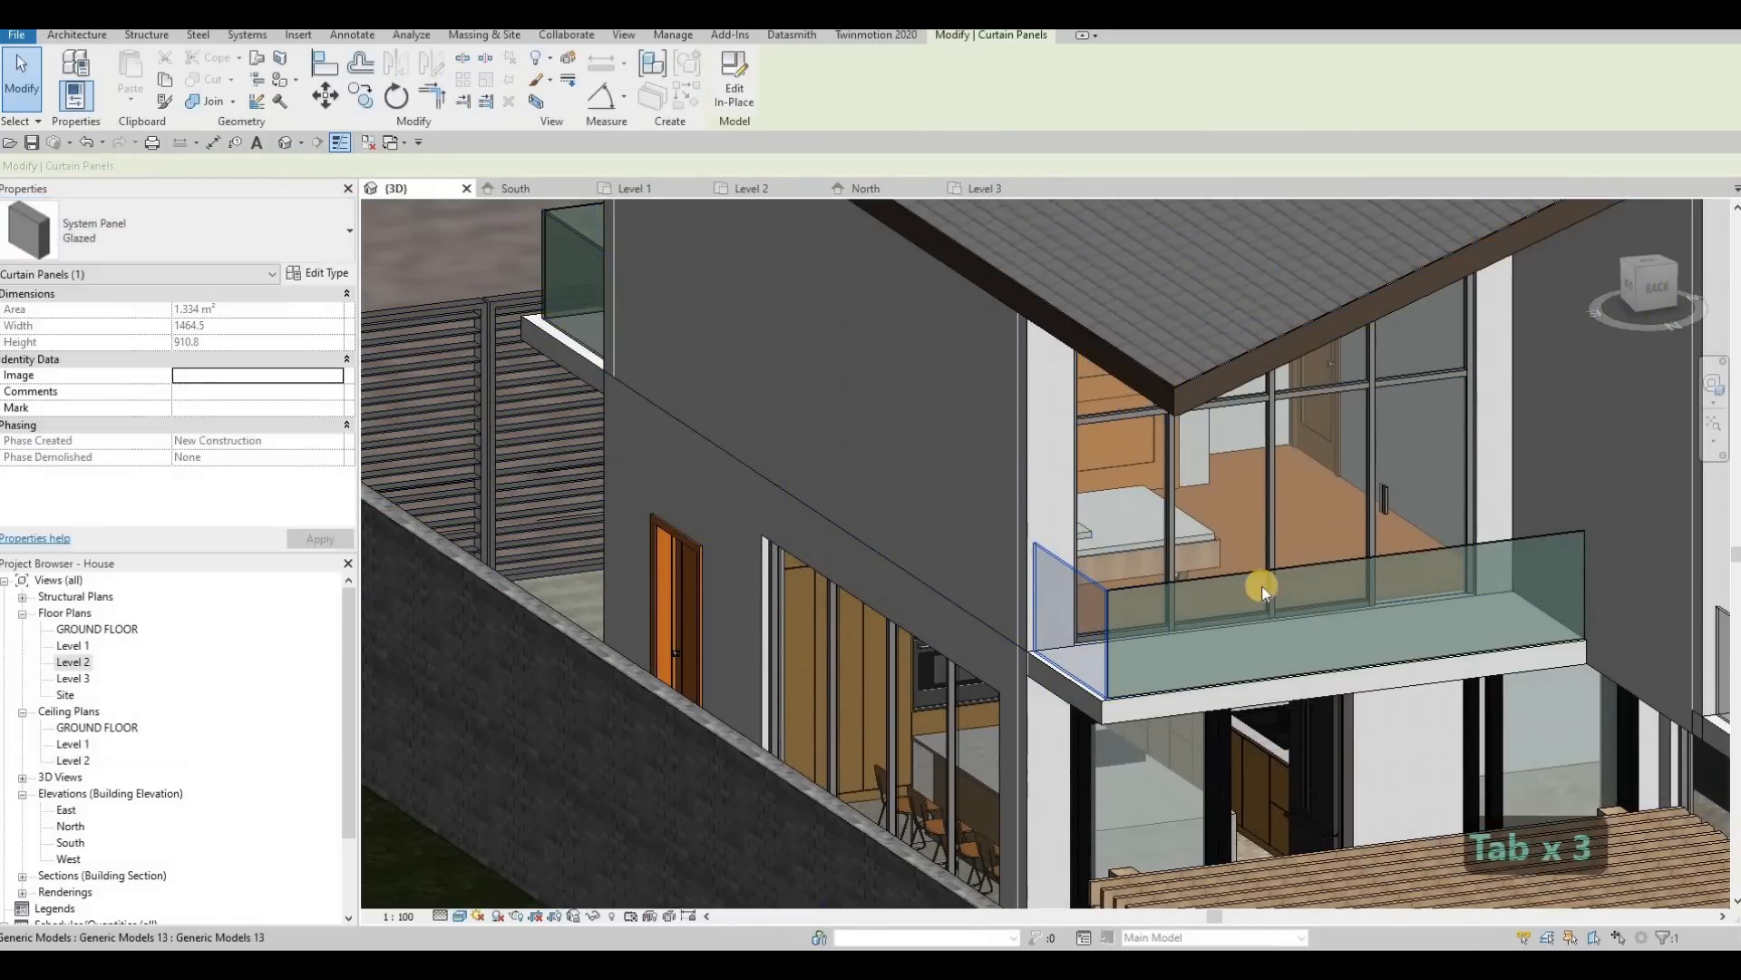
{"action": "key", "text": "Escape"}
Step: Change the side glass panel nearest the pergola on the other rear balcony to the Glazed 2 system panel type
{"action": "scroll", "coordinate": [967, 547], "scroll_direction": "up", "scroll_amount": 2}
{"action": "middle_click_drag", "start_coordinate": [967, 548], "coordinate": [983, 546]}
{"action": "key", "text": "Escape"}
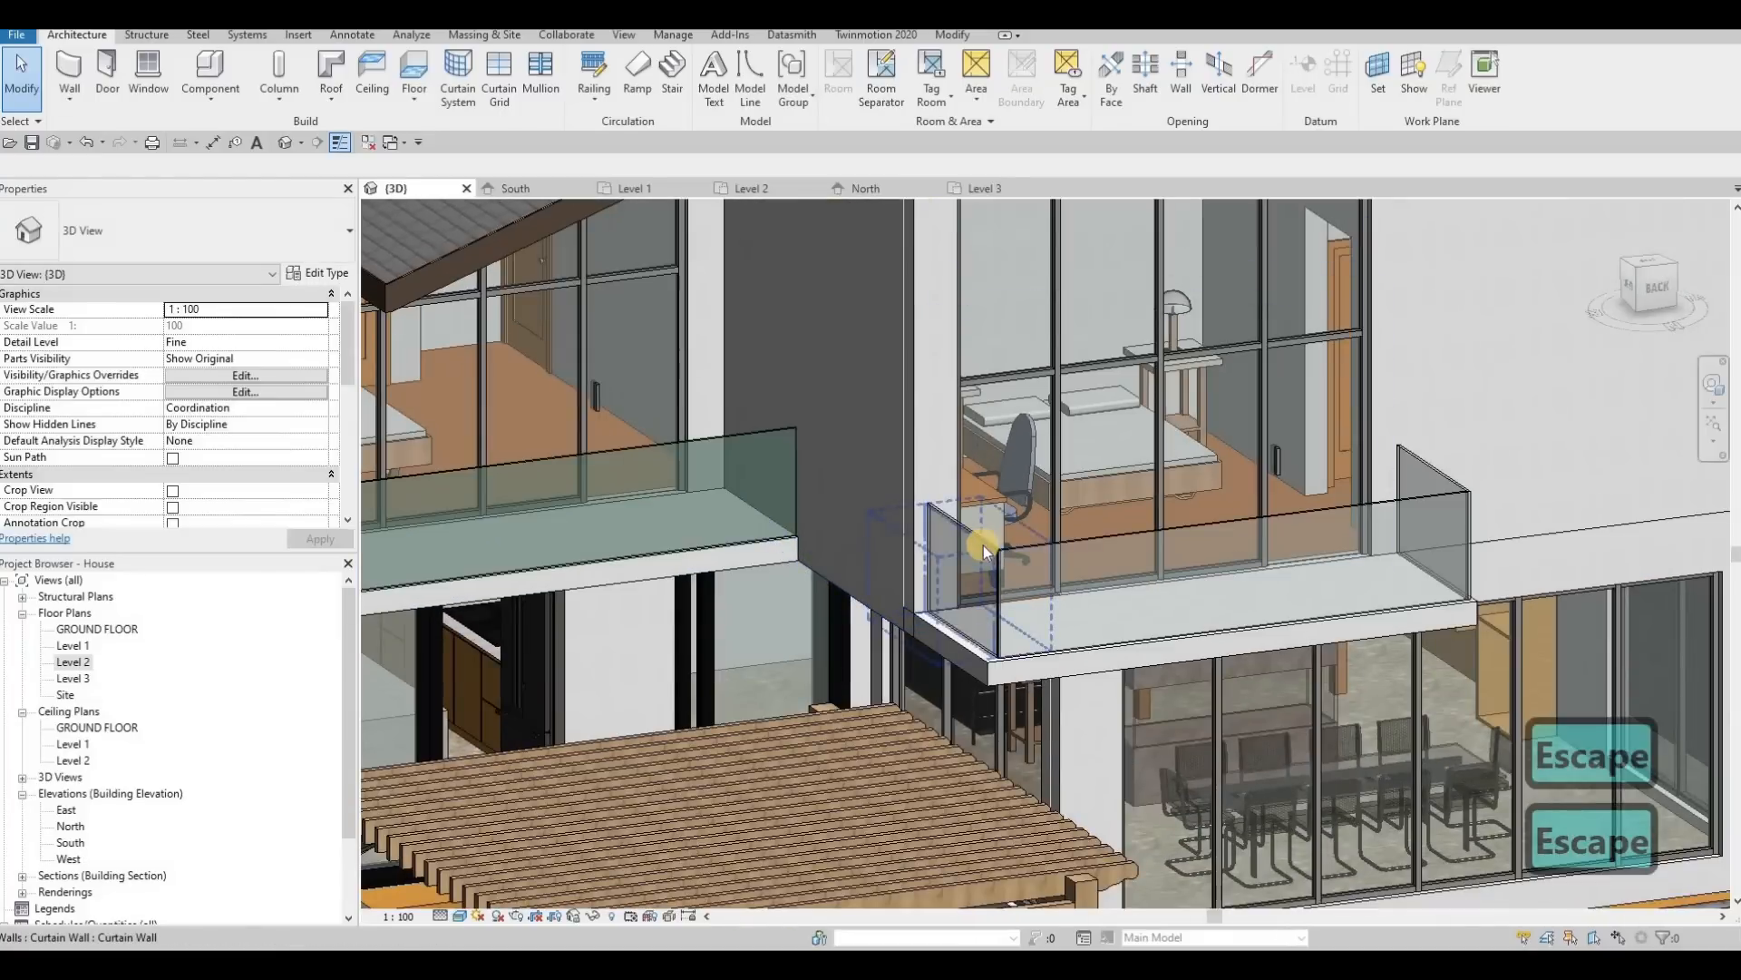
{"action": "key", "text": "Tab"}
{"action": "left_click", "coordinate": [983, 546]}
{"action": "left_click", "coordinate": [533, 467]}
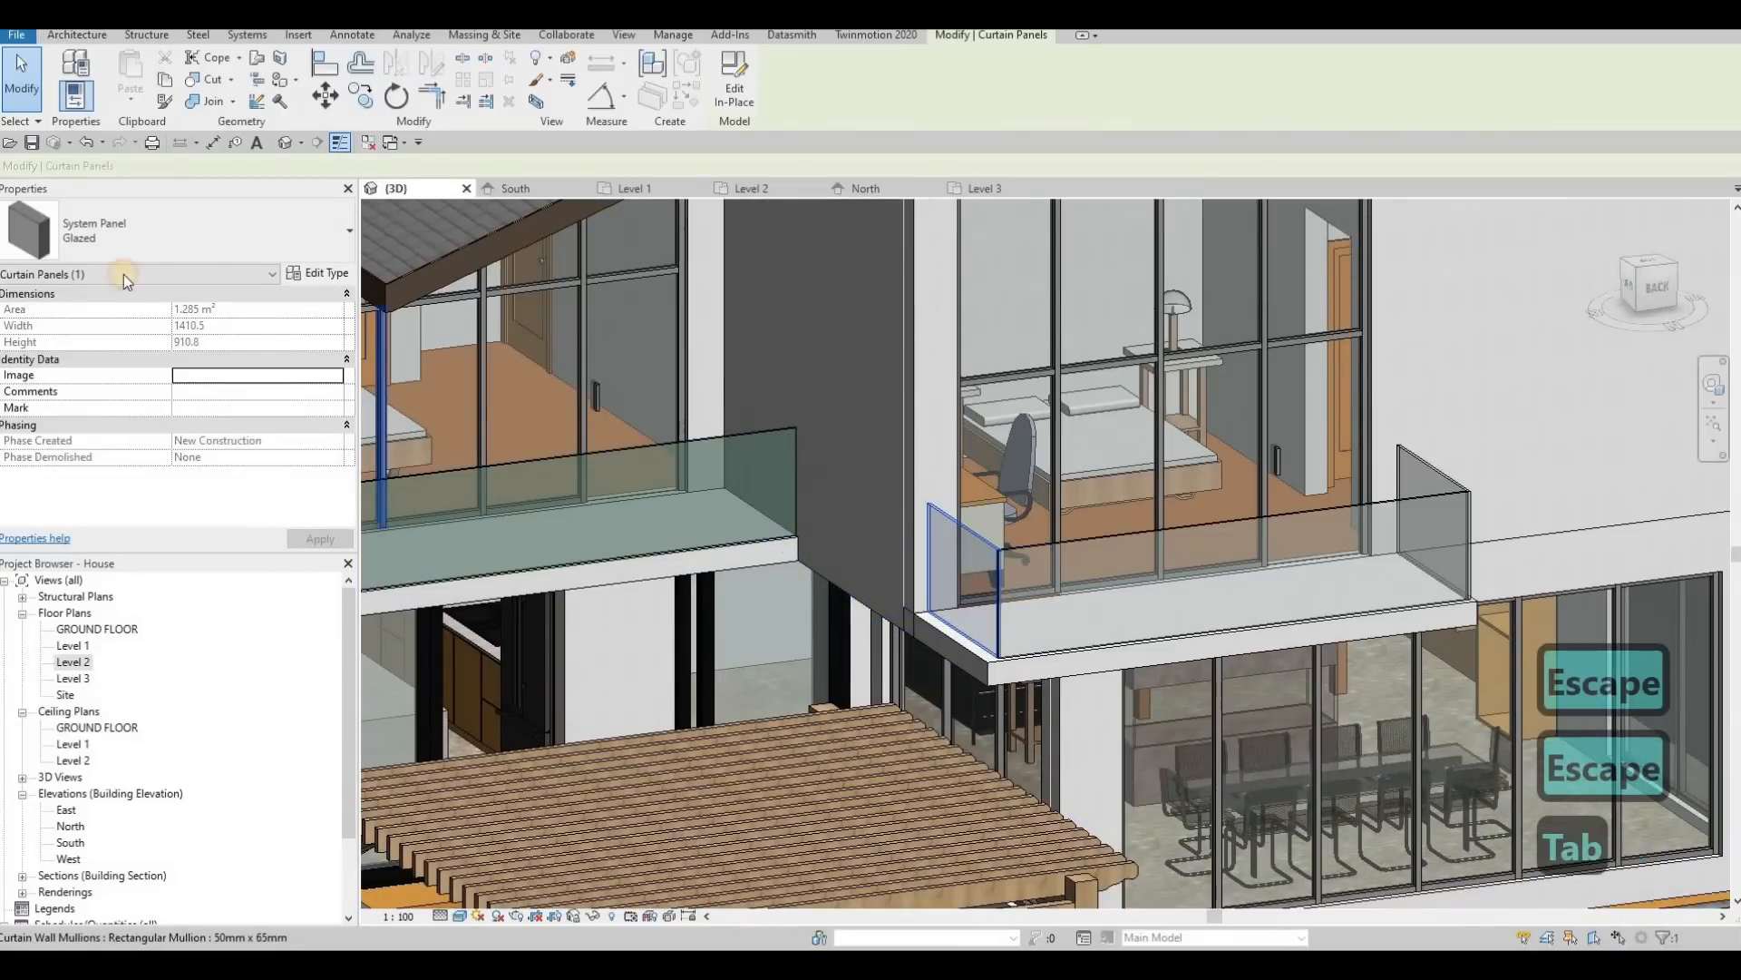
{"action": "left_click", "coordinate": [136, 231]}
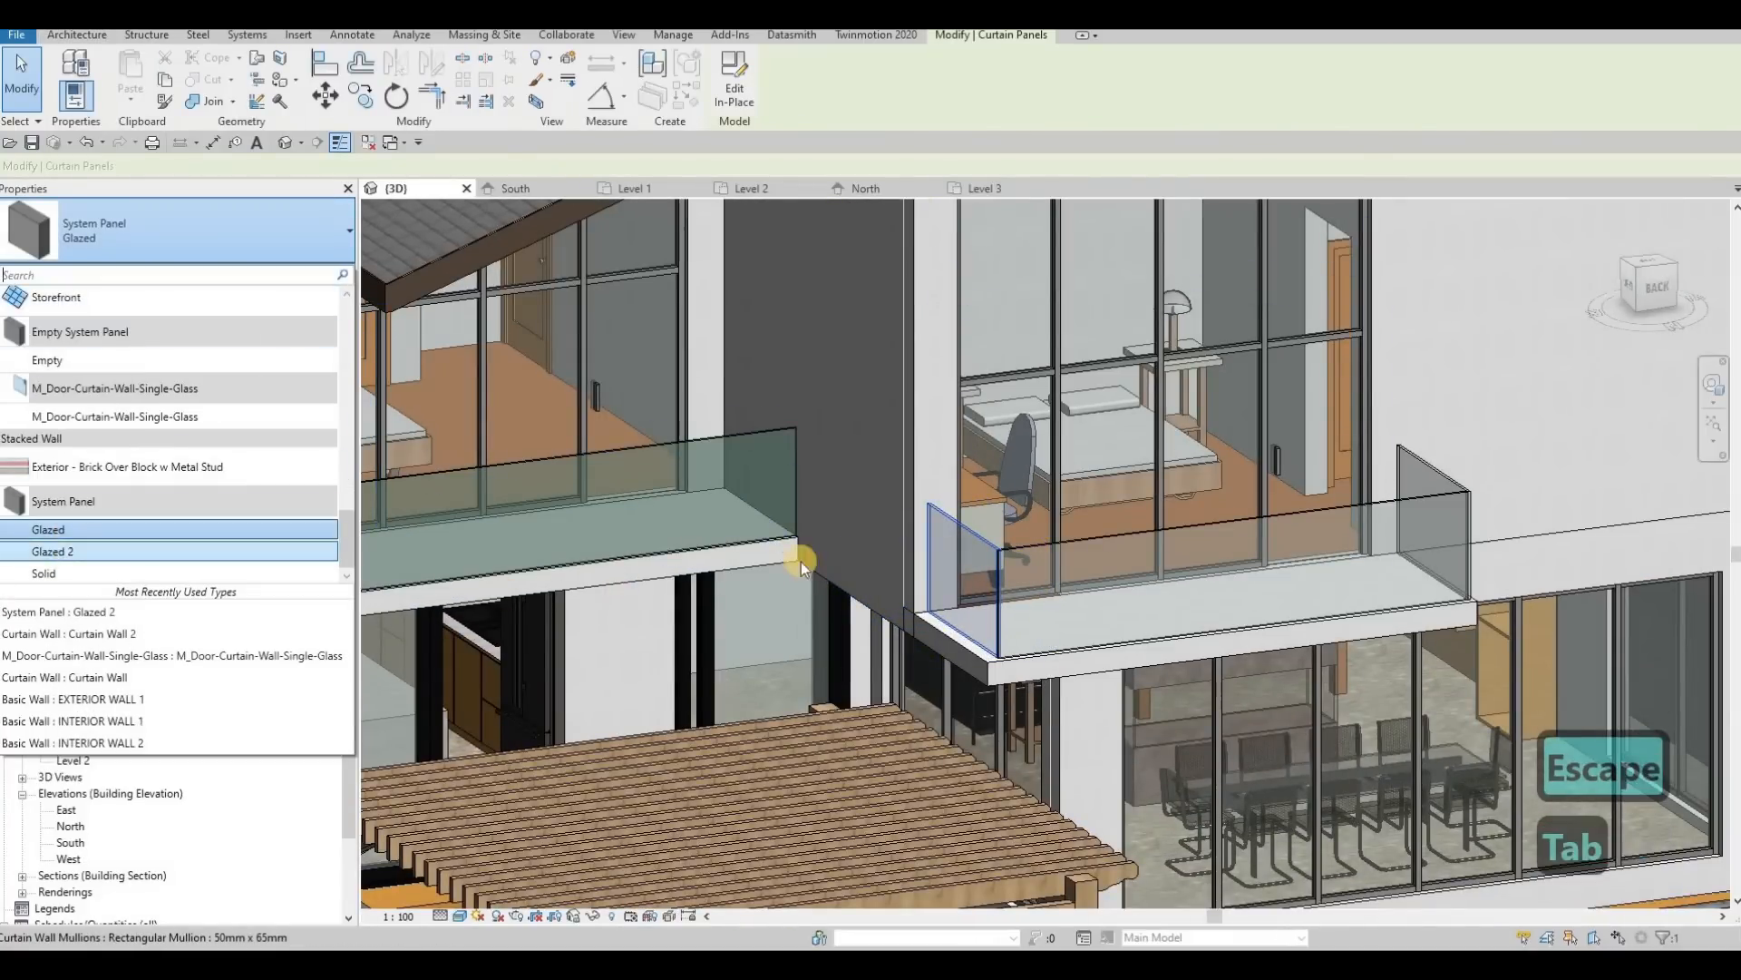
{"action": "key", "text": "Escape"}
{"action": "key", "text": "Escape"}
Step: Change the front glass panel of the same rear balcony to the Glazed 2 system panel type
{"action": "key", "text": "Tab"}
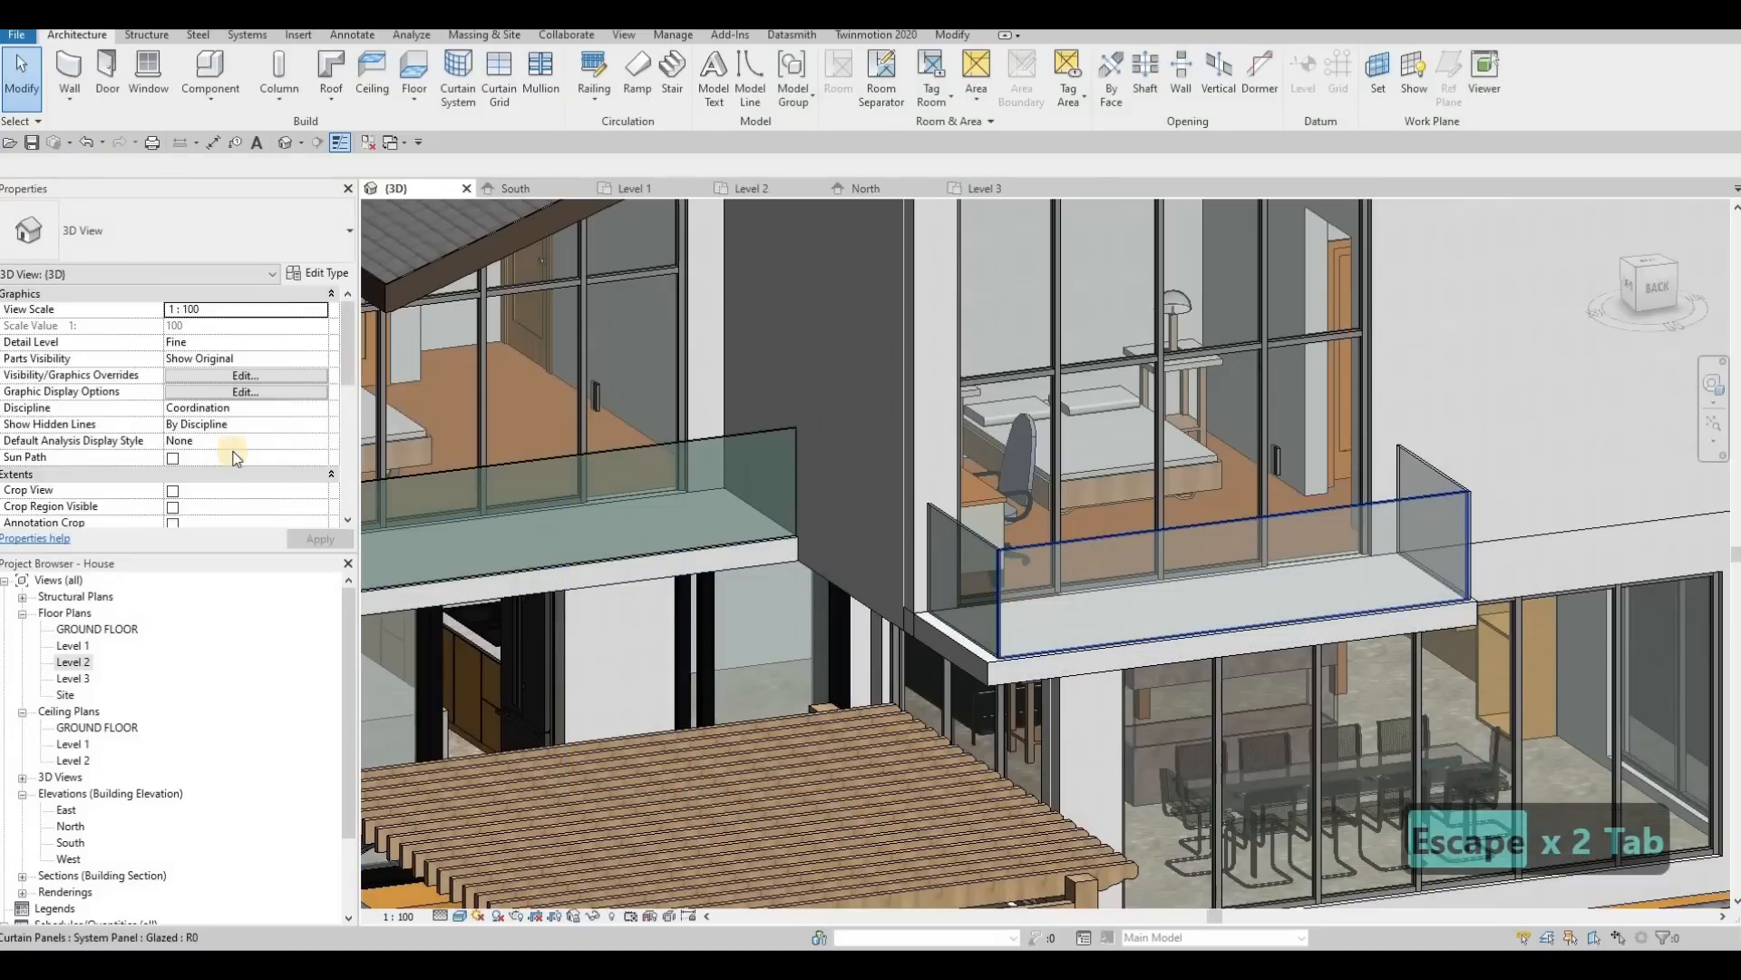
{"action": "left_click", "coordinate": [1087, 540]}
{"action": "left_click", "coordinate": [101, 234]}
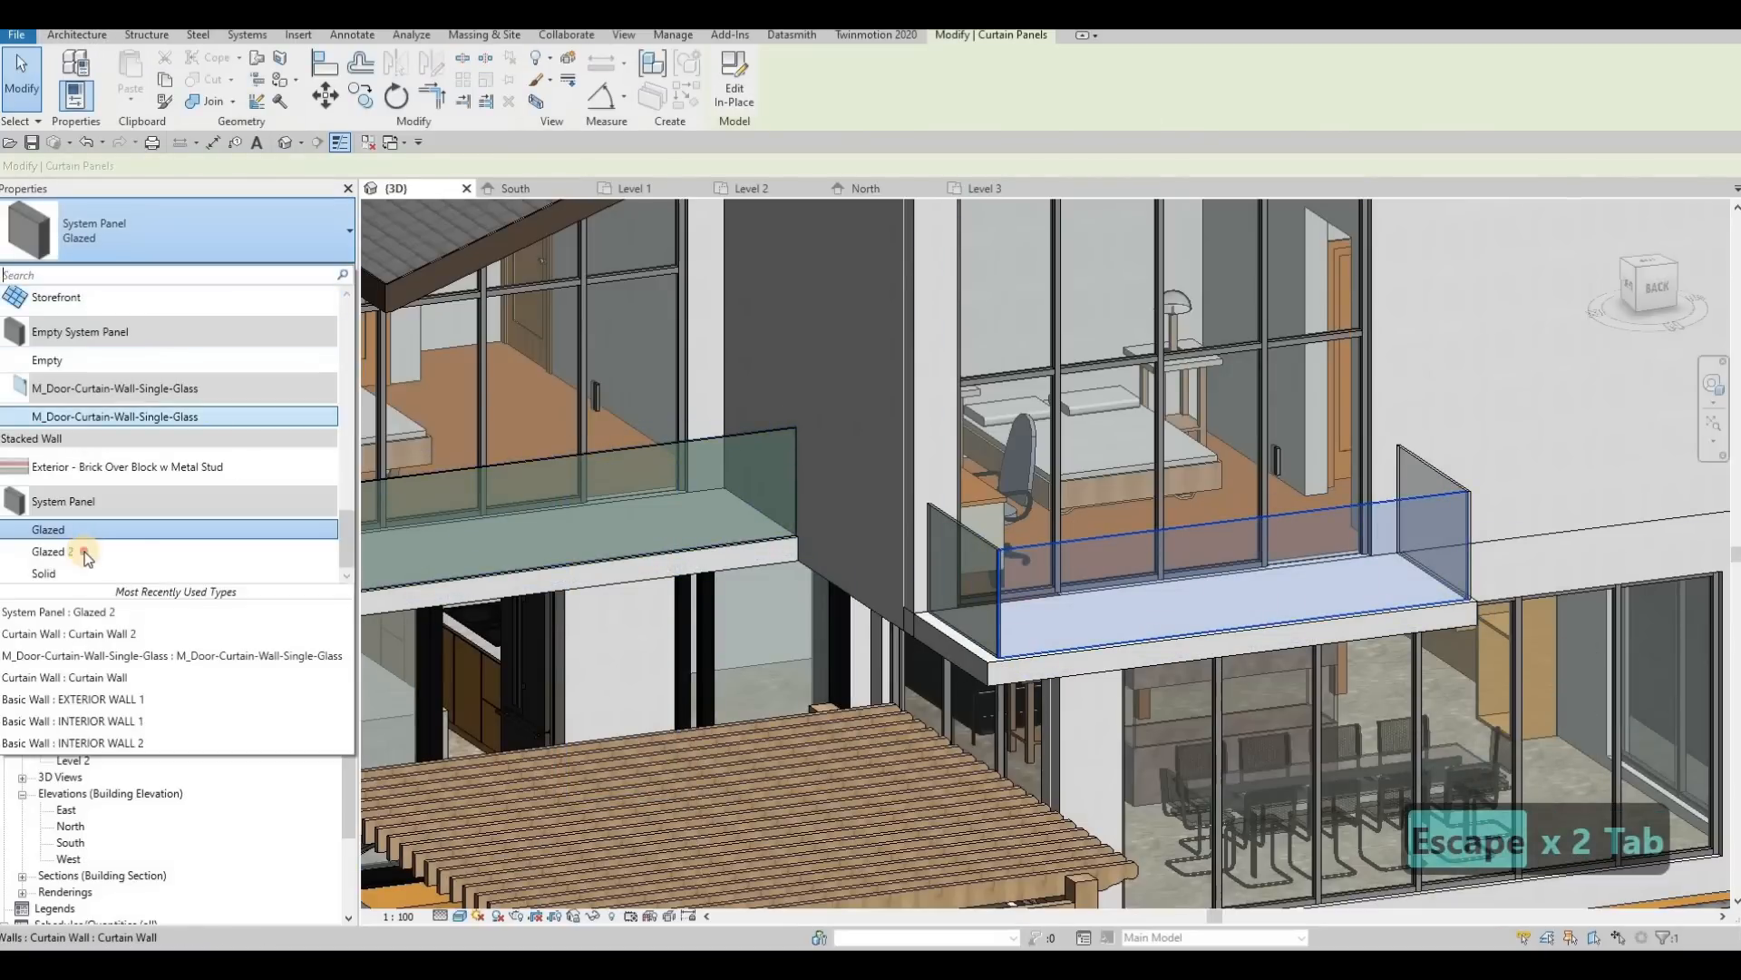
{"action": "left_click", "coordinate": [86, 550]}
{"action": "key", "text": "Escape"}
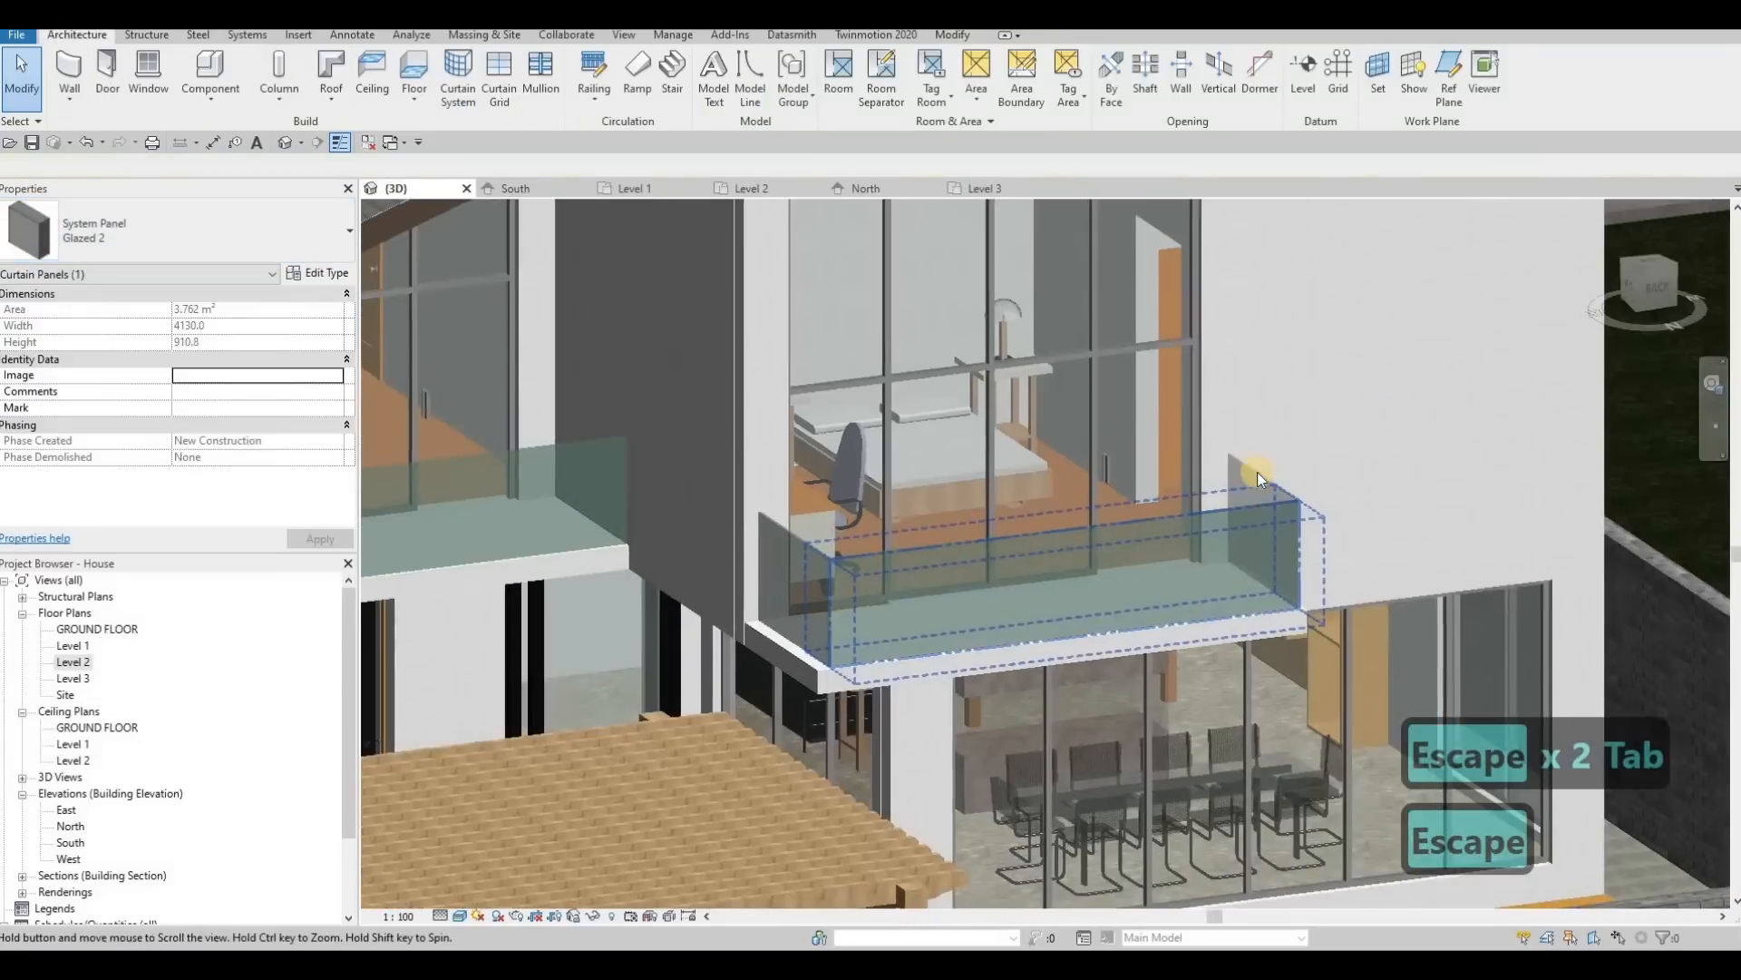
{"action": "key", "text": "Escape"}
{"action": "left_click", "coordinate": [1258, 472]}
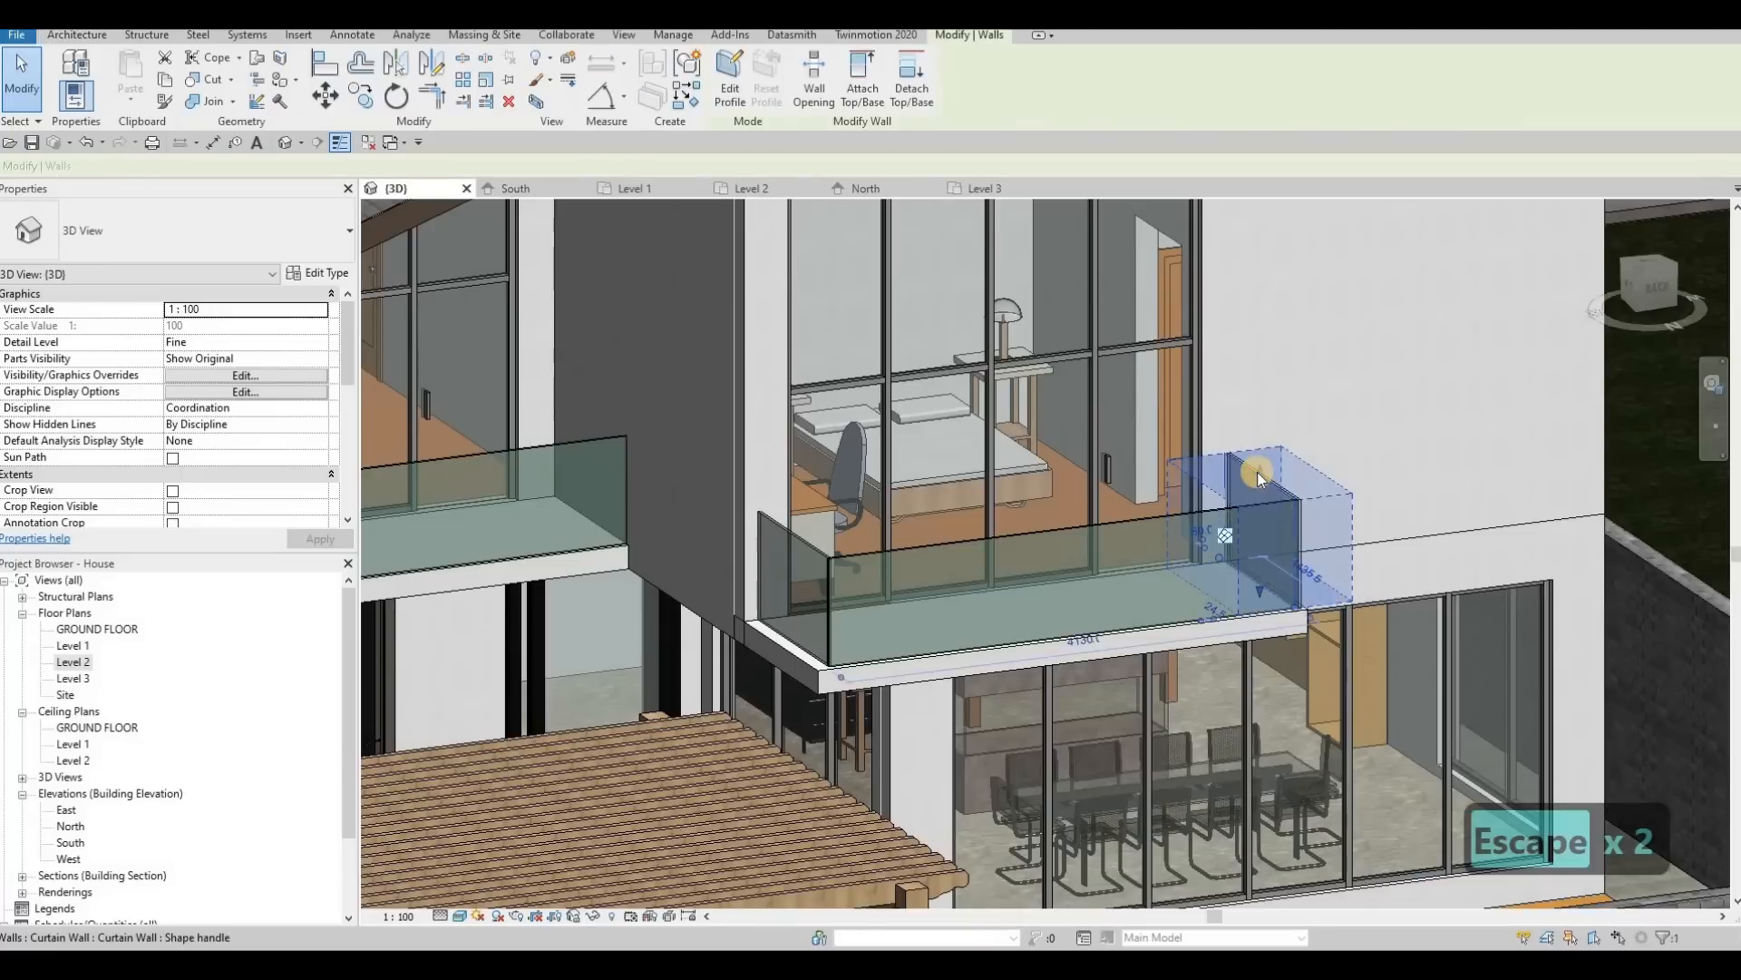
{"action": "key", "text": "Escape"}
{"action": "key", "text": "Escape"}
{"action": "left_click", "coordinate": [1257, 471]}
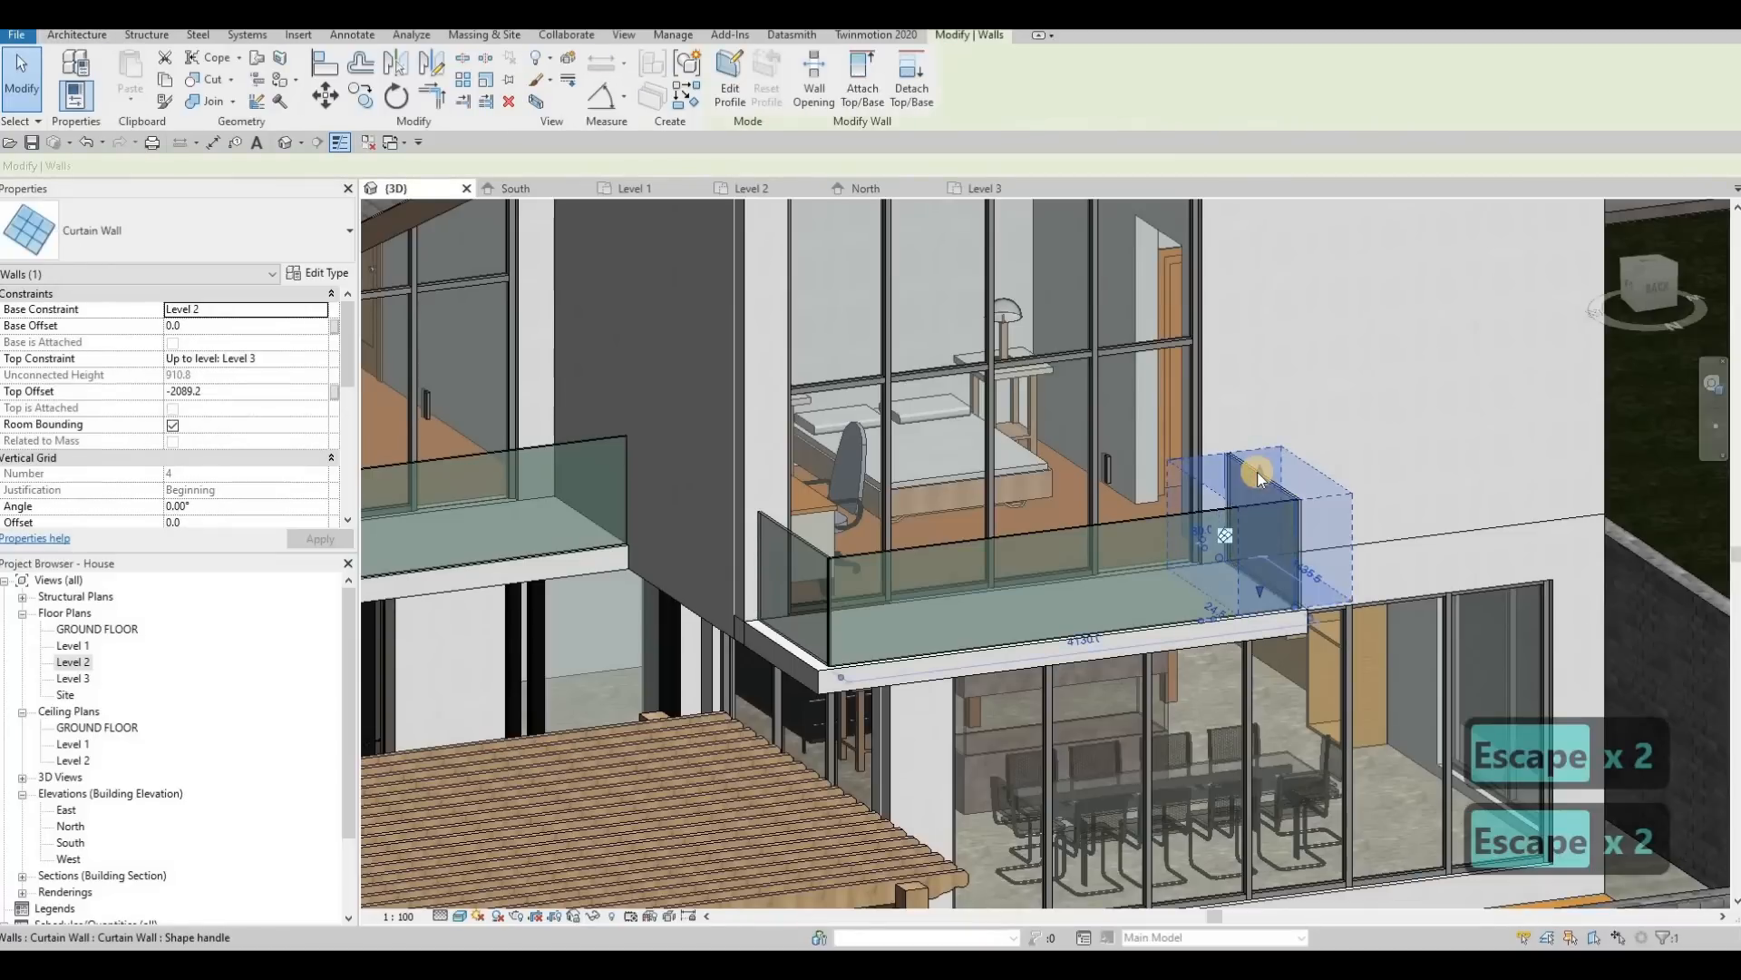
{"action": "key", "text": "Escape"}
{"action": "key", "text": "Escape"}
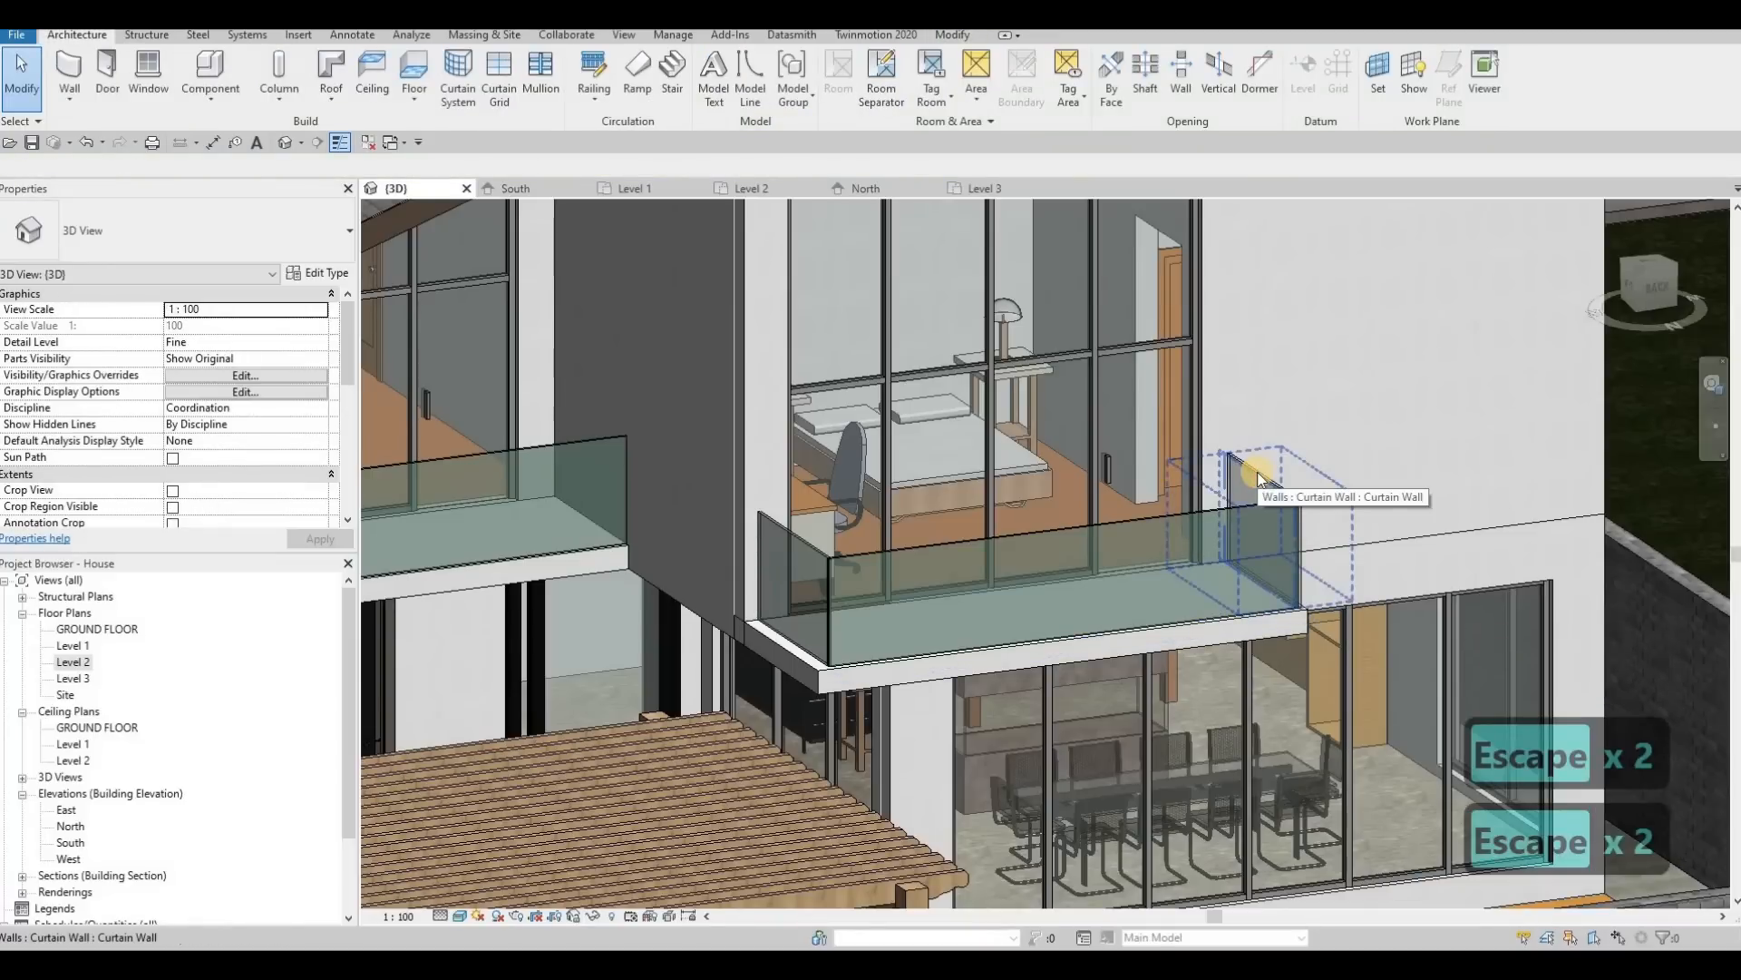
Step: Change the remaining side glass panel, farthest from the pergola, to the Glazed 2 system panel type
{"action": "key", "text": "Tab"}
{"action": "left_click", "coordinate": [1257, 471]}
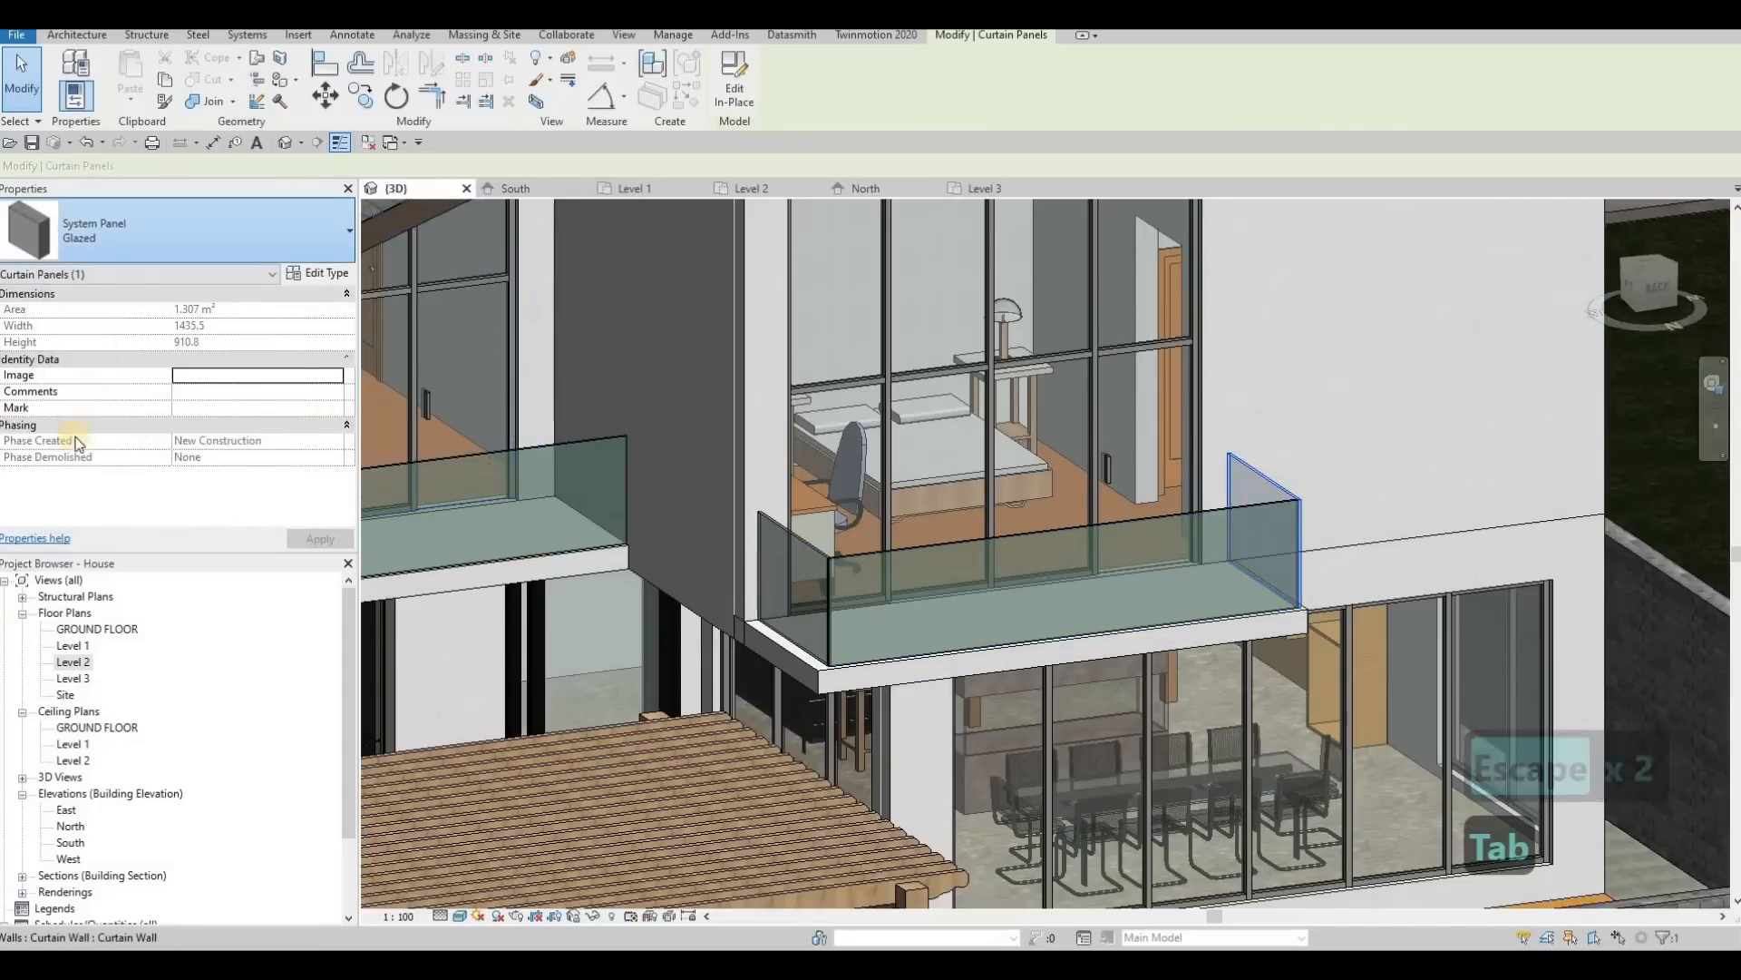
{"action": "left_click", "coordinate": [186, 238]}
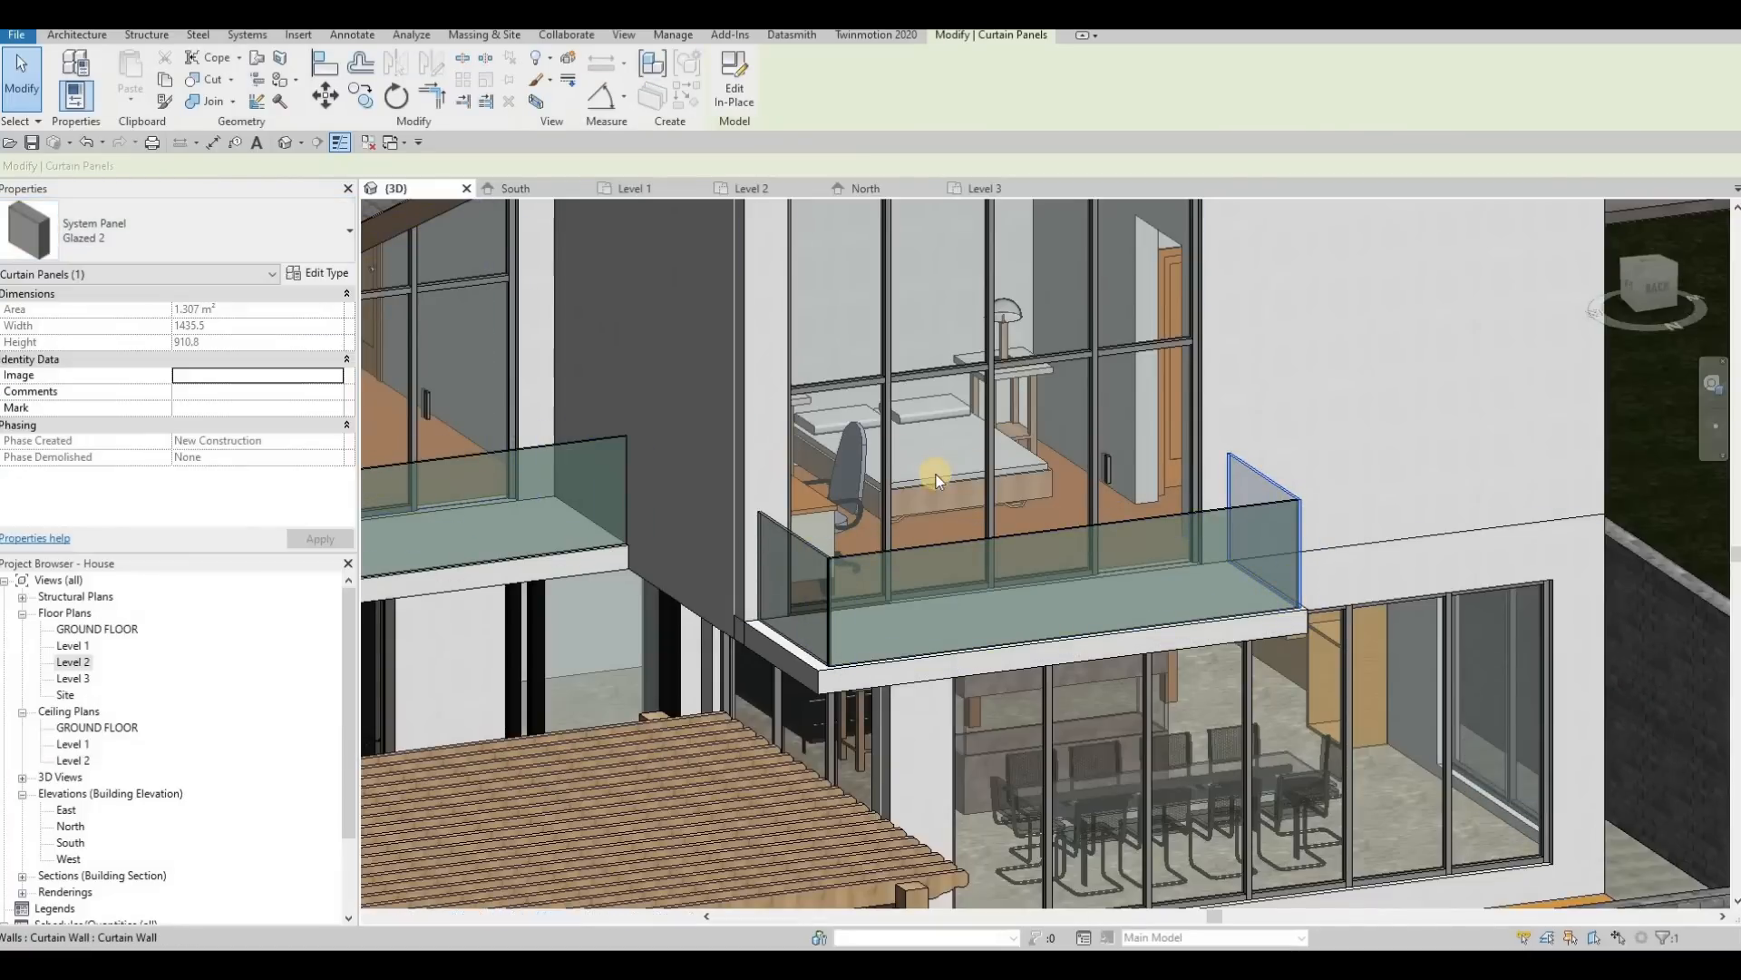
{"action": "scroll", "coordinate": [938, 476], "scroll_direction": "down", "scroll_amount": 5}
{"action": "key", "text": "Escape"}
{"action": "key", "text": "Escape"}
Step: Examine the house exterior and its South balconies from the front and the front corner
{"action": "middle_click_drag", "start_coordinate": [605, 522], "coordinate": [1100, 470], "text": "shift"}
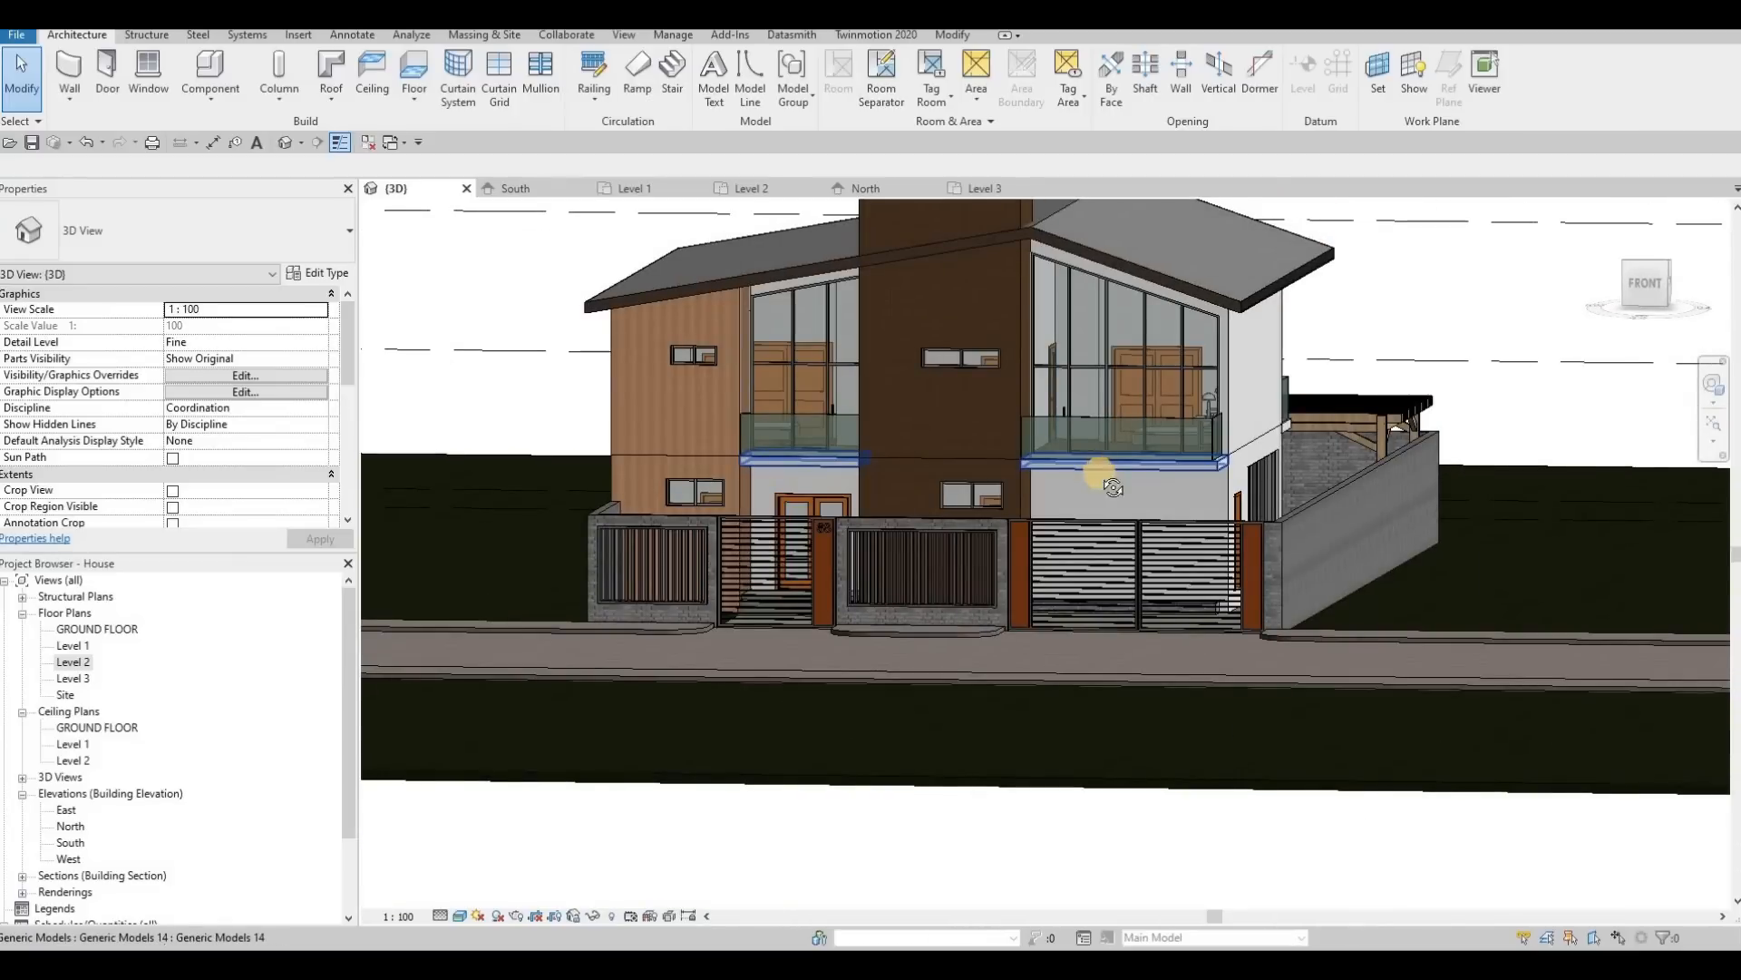
{"action": "middle_click_drag", "start_coordinate": [1213, 559], "coordinate": [1057, 541], "text": "shift"}
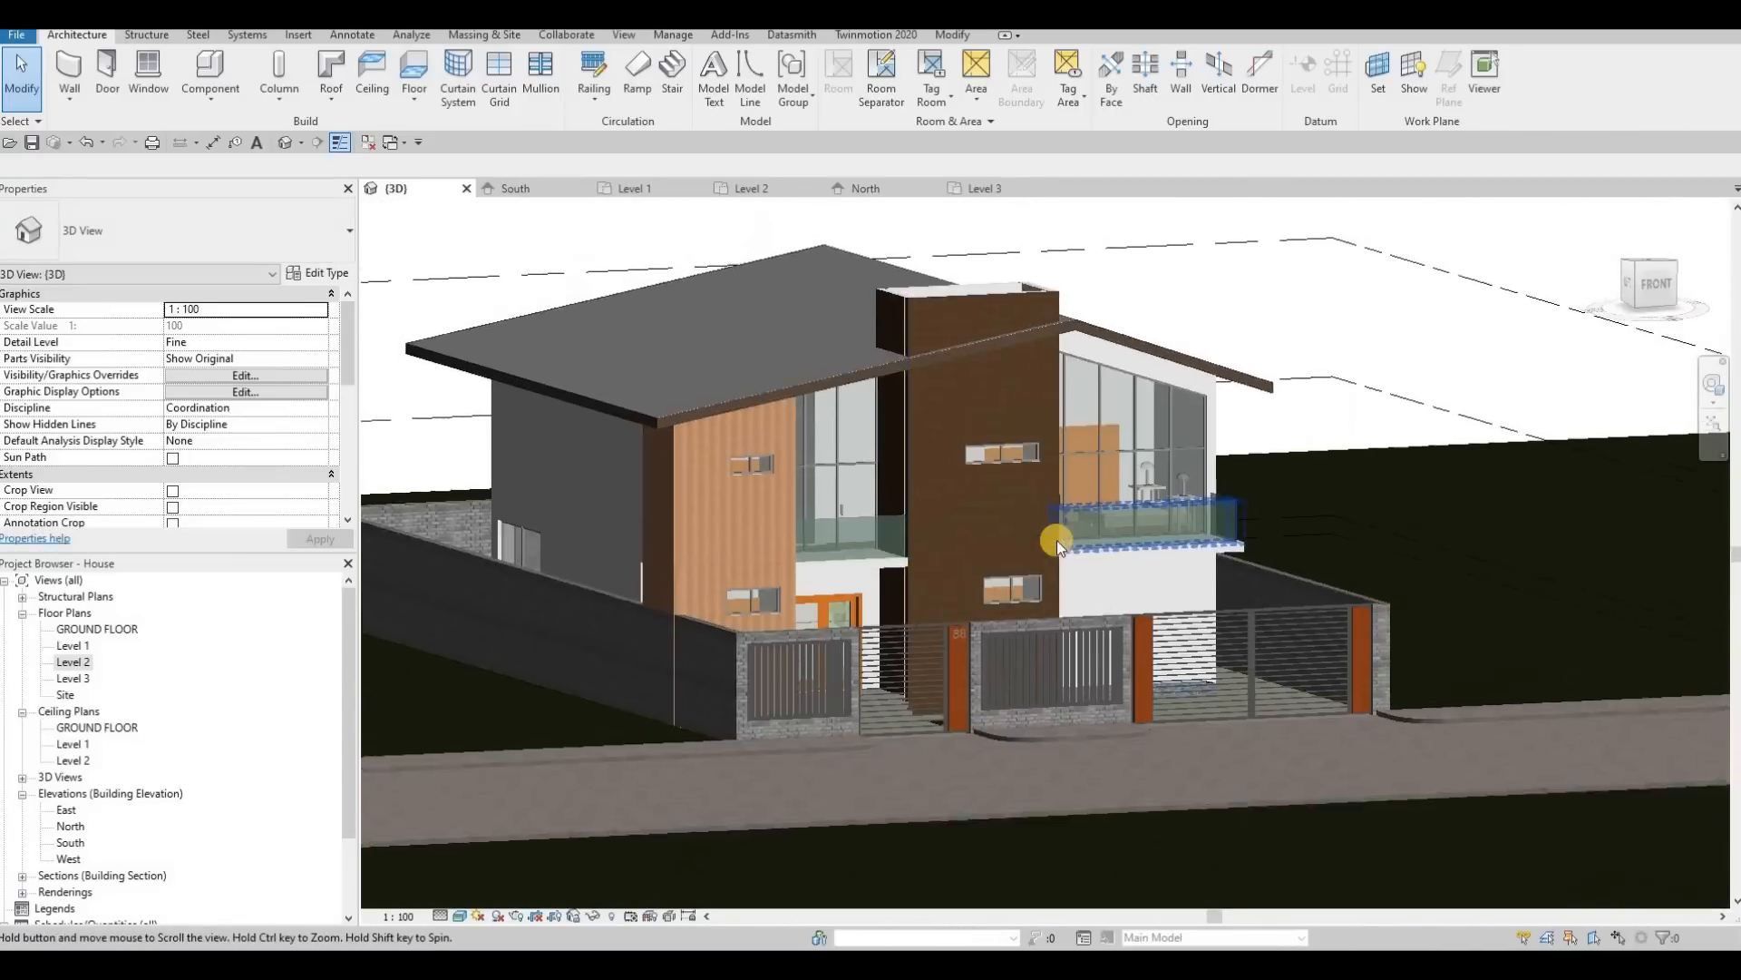
{"action": "middle_click_drag", "start_coordinate": [801, 654], "coordinate": [699, 796]}
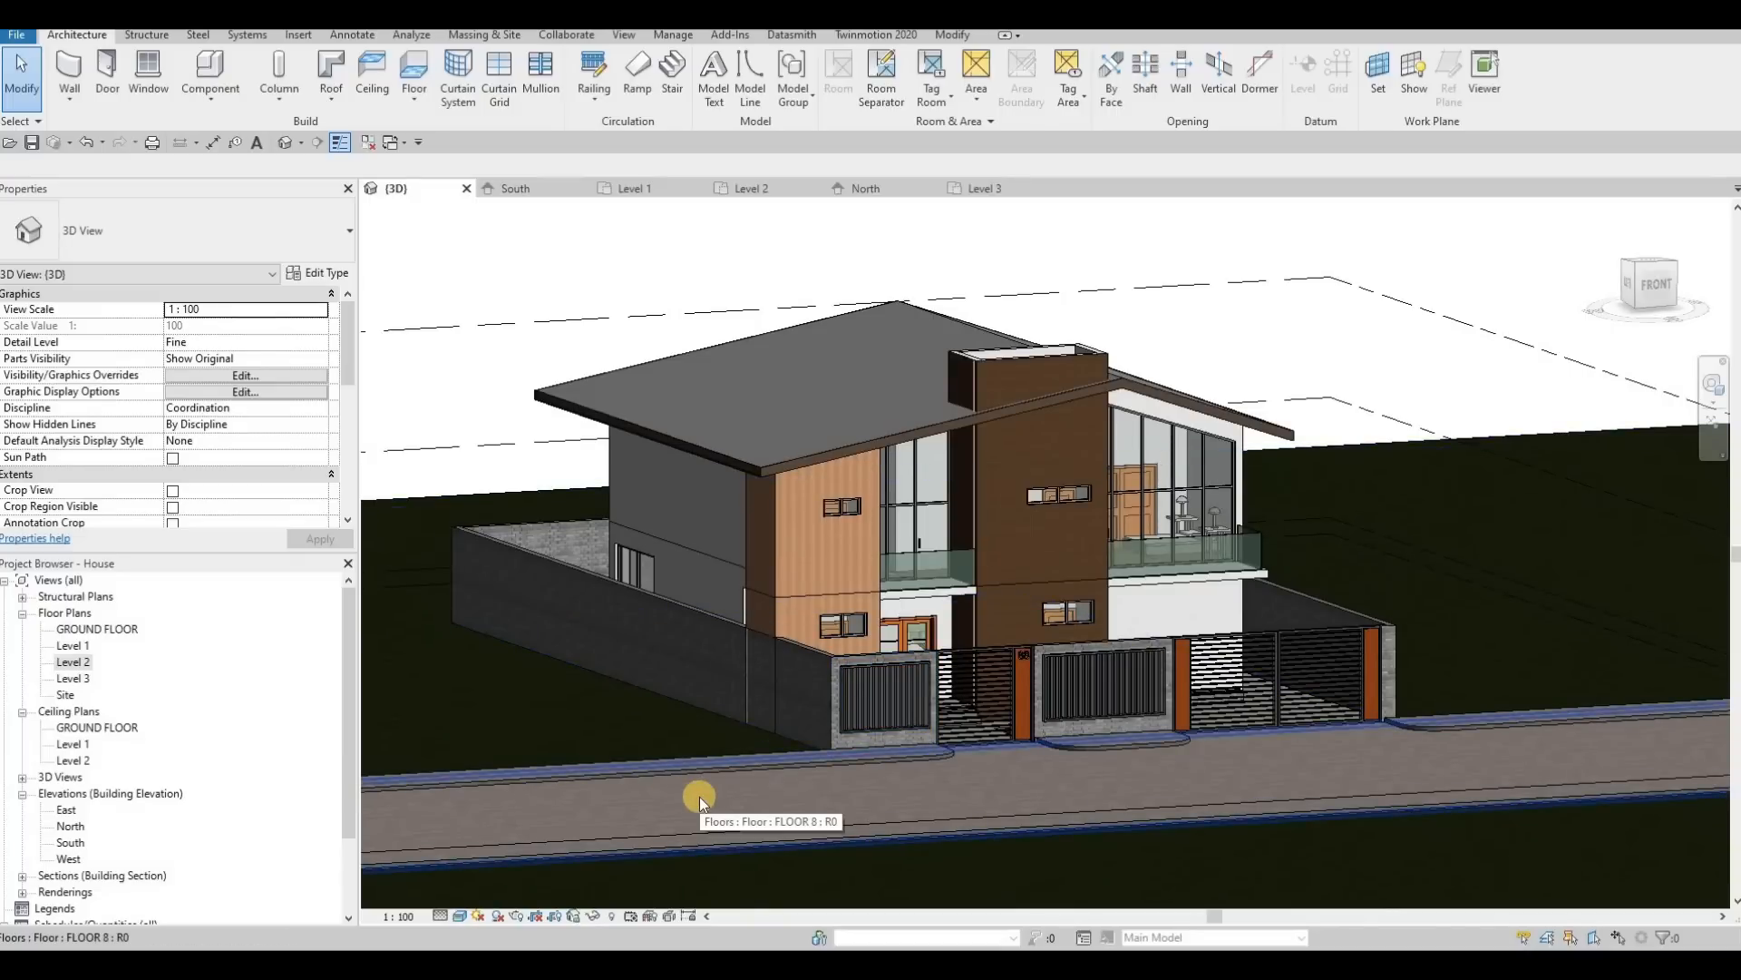